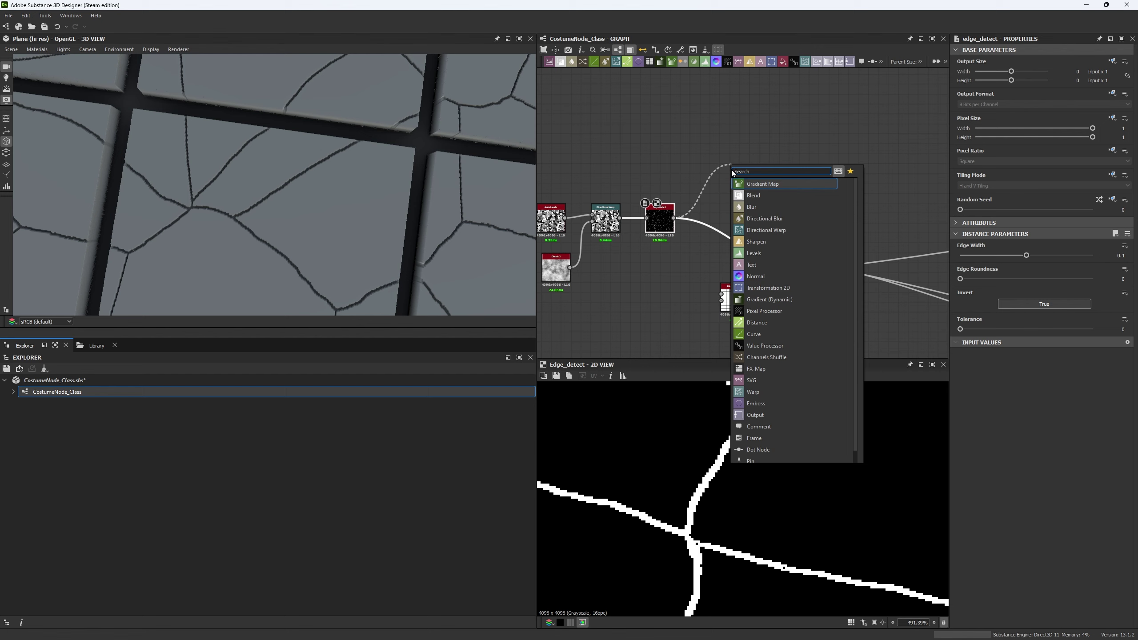
- Add a Blur HQ Grayscale node to the Edge Detect output
type("he")
key("BackSpace")
key("BackSpace")
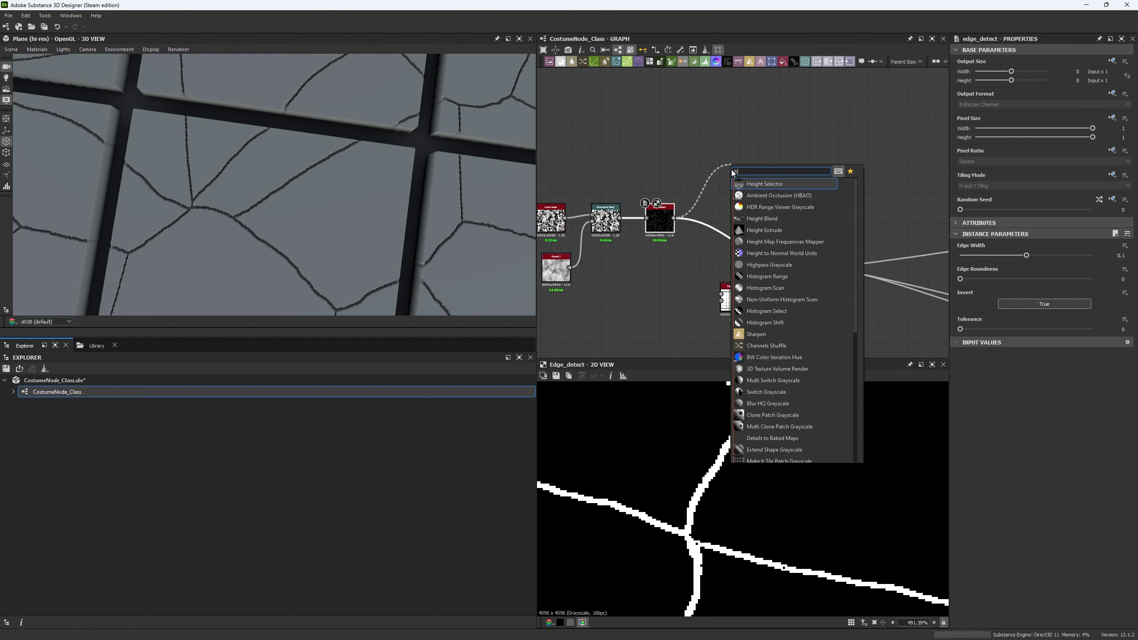
type("blur hq")
key("Return")
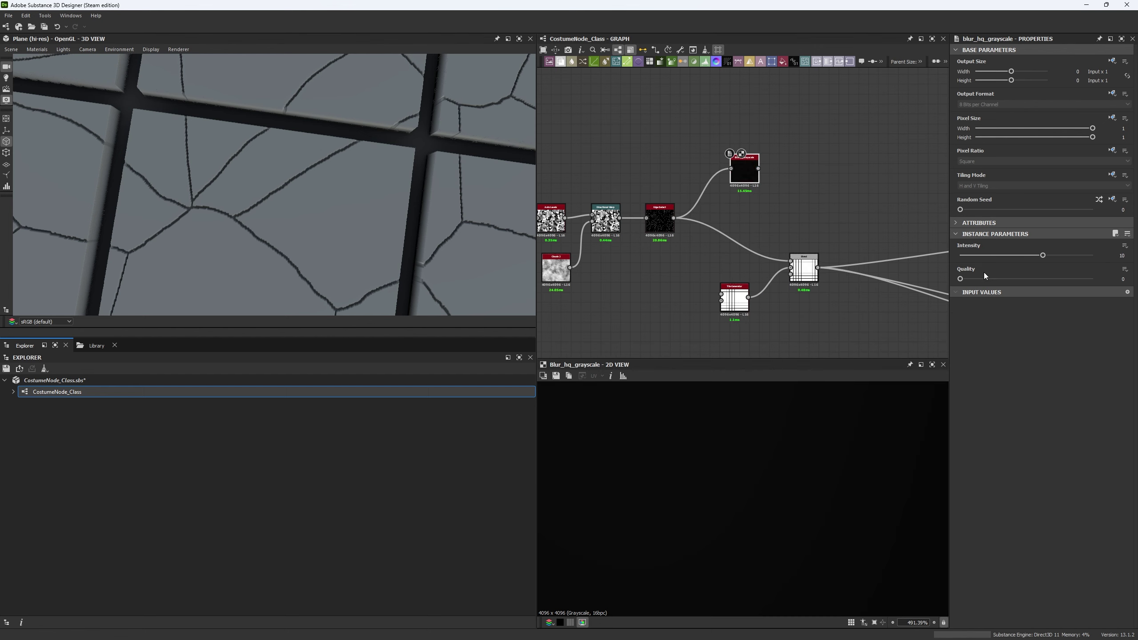
- Set the blur's Quality to 1 and Intensity to 0.02, and insert it between Edge Detect and the Blend node
left_click_drag(992, 281, 1114, 262)
type(".1")
key("Return")
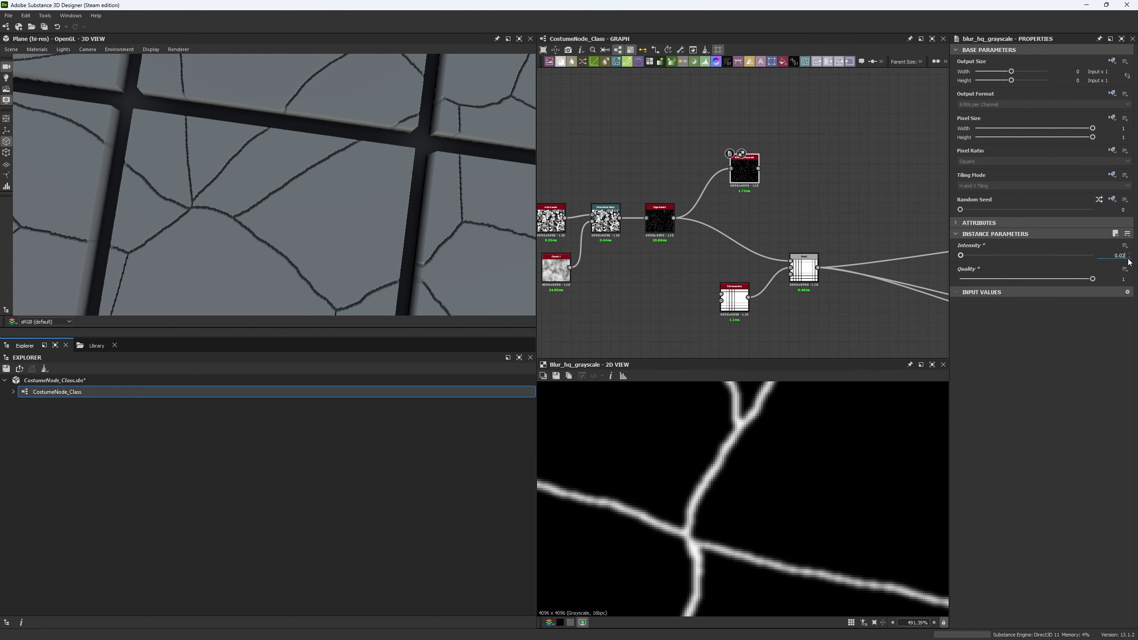
type("0.02")
key("Return")
left_click_drag(791, 262, 732, 214)
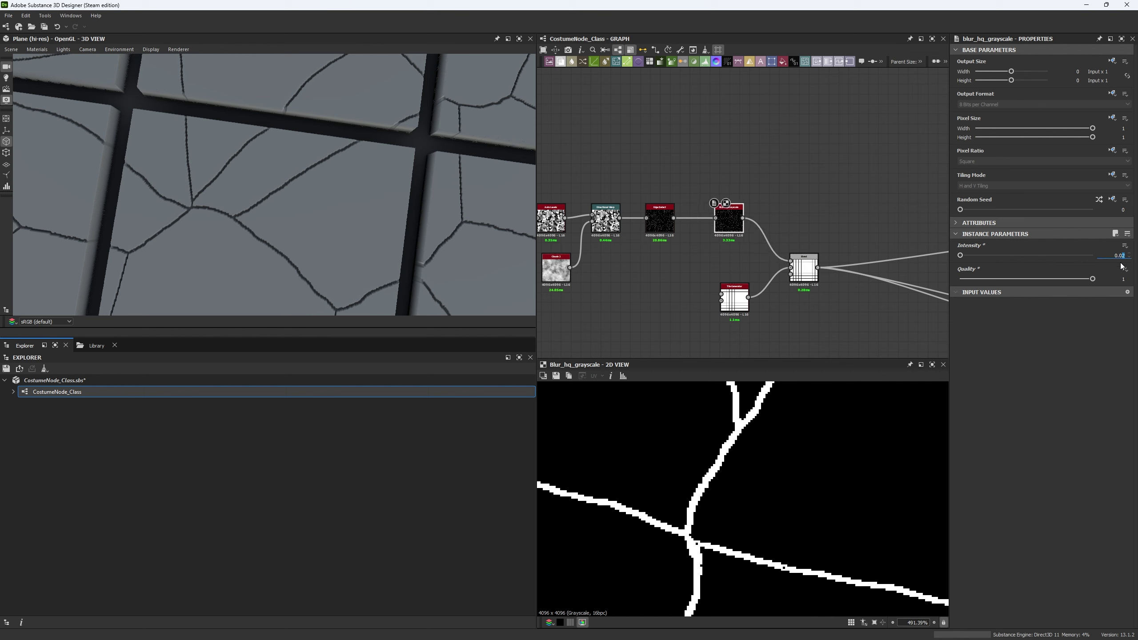
- Set the Blur HQ node's Intensity to 0.08 to soften the crack lines
type("0.05")
key("Return")
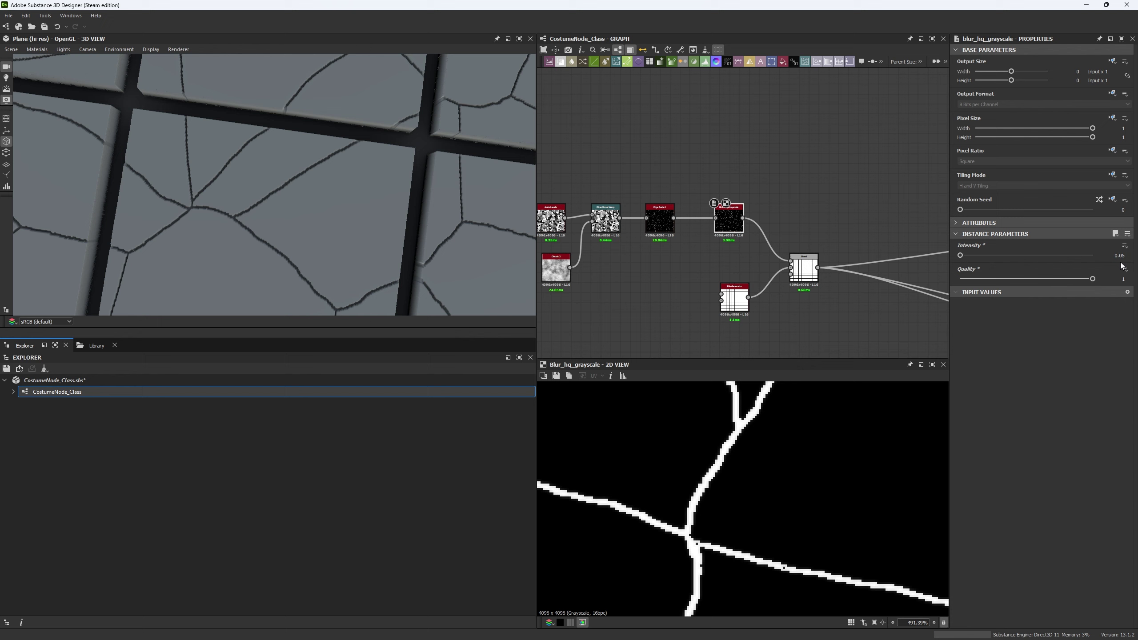
key("Return")
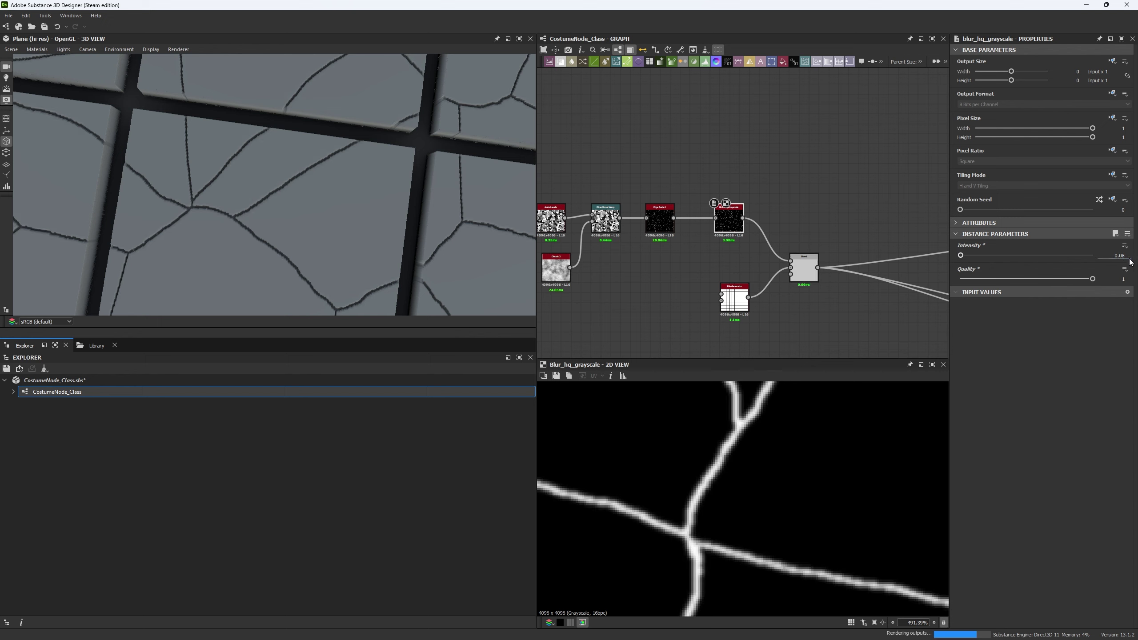
- Insert a Levels node between the blur and the Blend node, raising its input black point to sharpen the cracks
left_click_drag(743, 217, 762, 198)
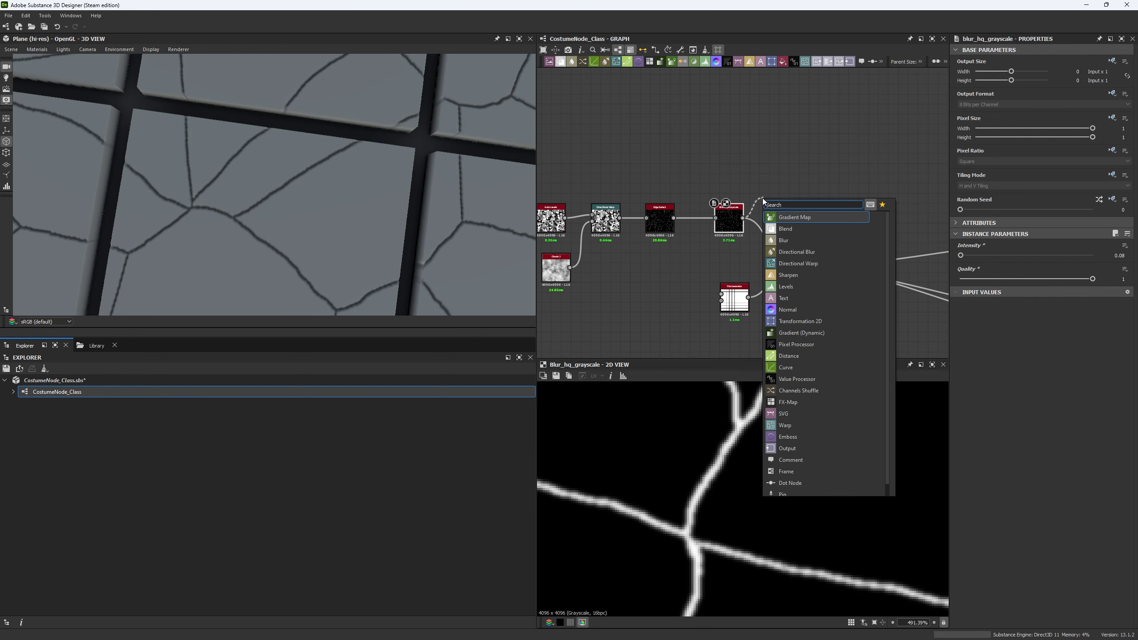
type("lev")
key("Return")
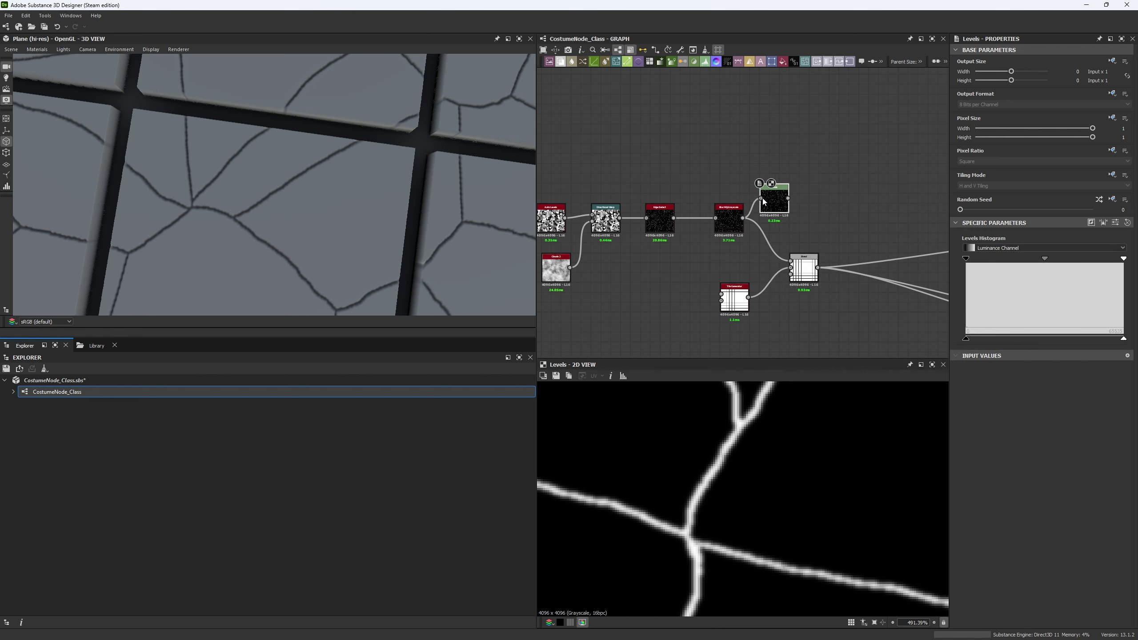
left_click_drag(966, 259, 1066, 257)
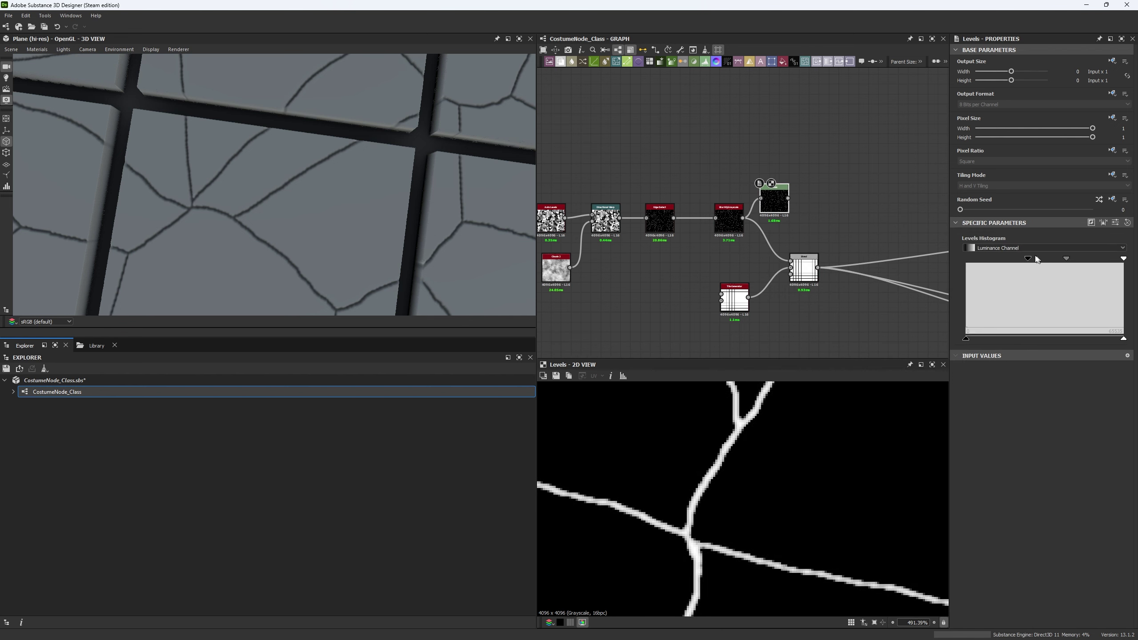
left_click_drag(791, 264, 787, 198)
left_click_drag(780, 189, 770, 204)
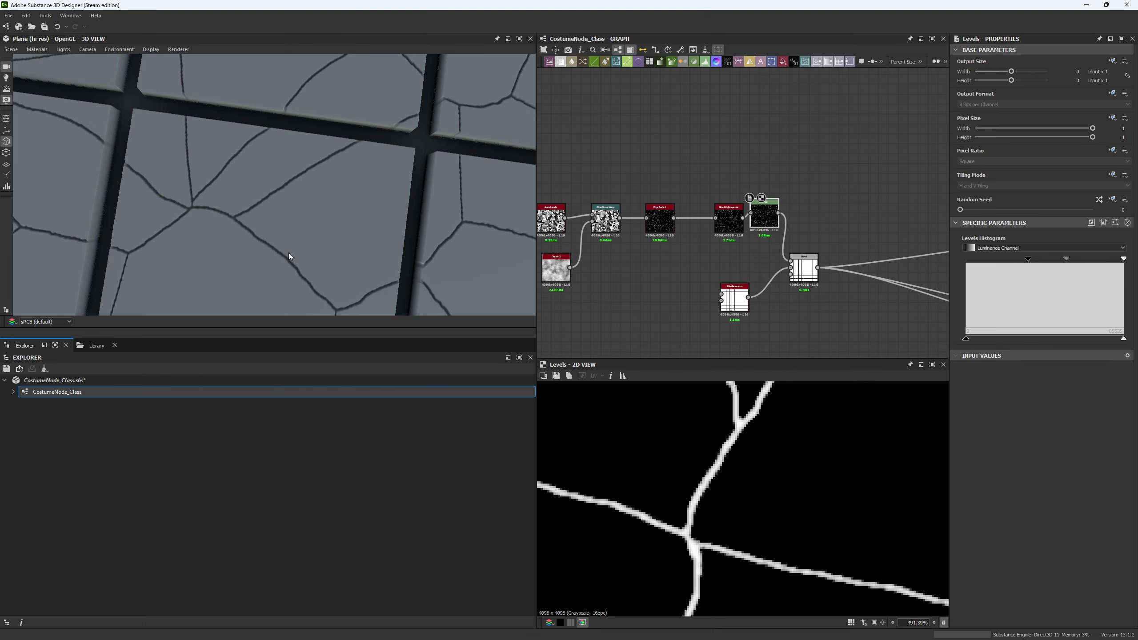
- Lower the Histogram Scan node's Position to 0.13 to test a sparser crack pattern
scroll(288, 253, "down", 5)
scroll(348, 241, "down", 10)
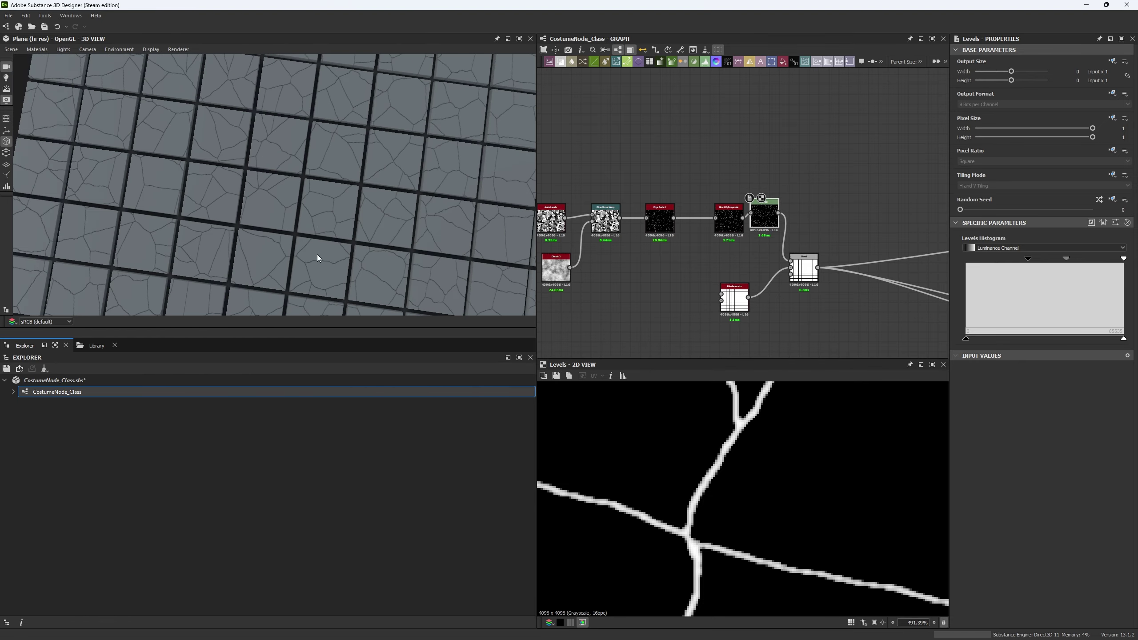
scroll(312, 169, "up", 10)
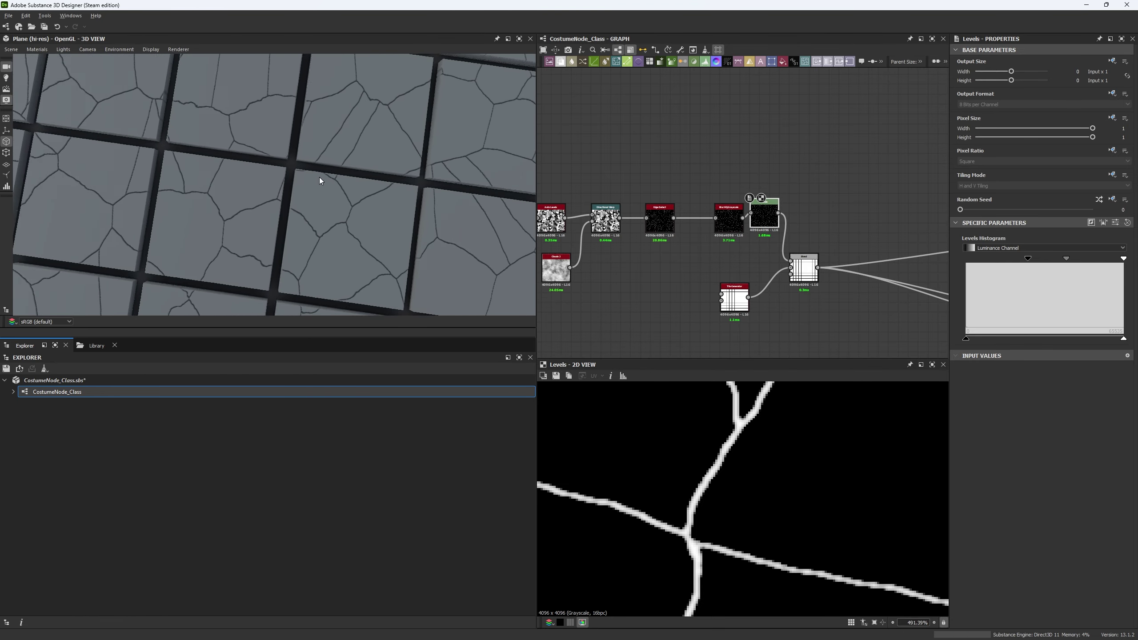
scroll(339, 119, "down", 5)
middle_click_drag(621, 244, 765, 256)
left_click(688, 181)
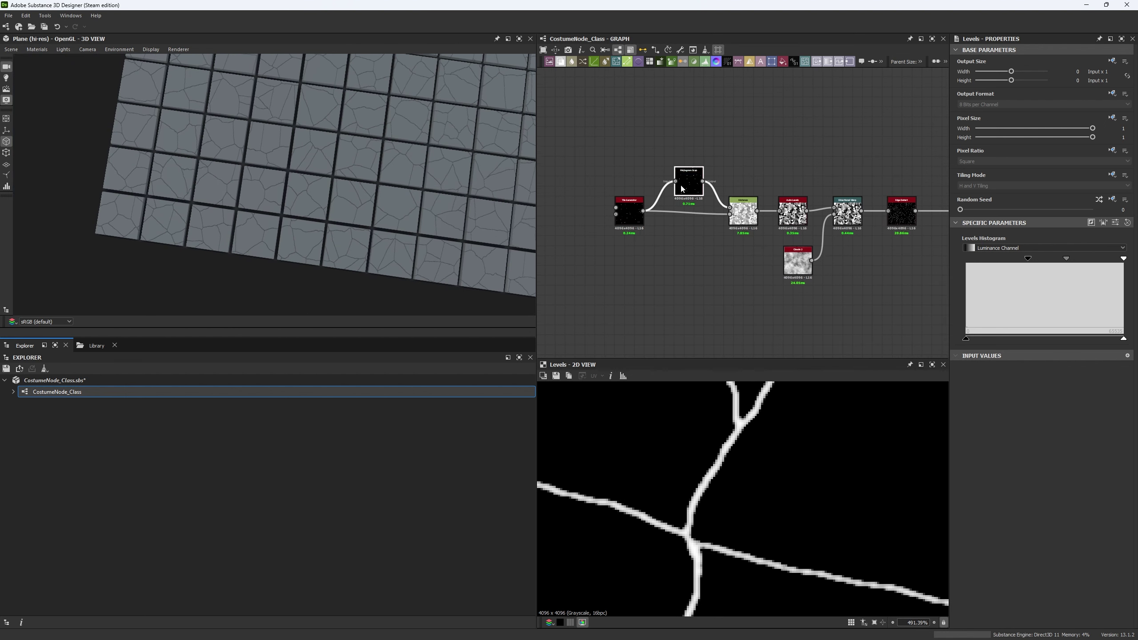
left_click(1027, 255)
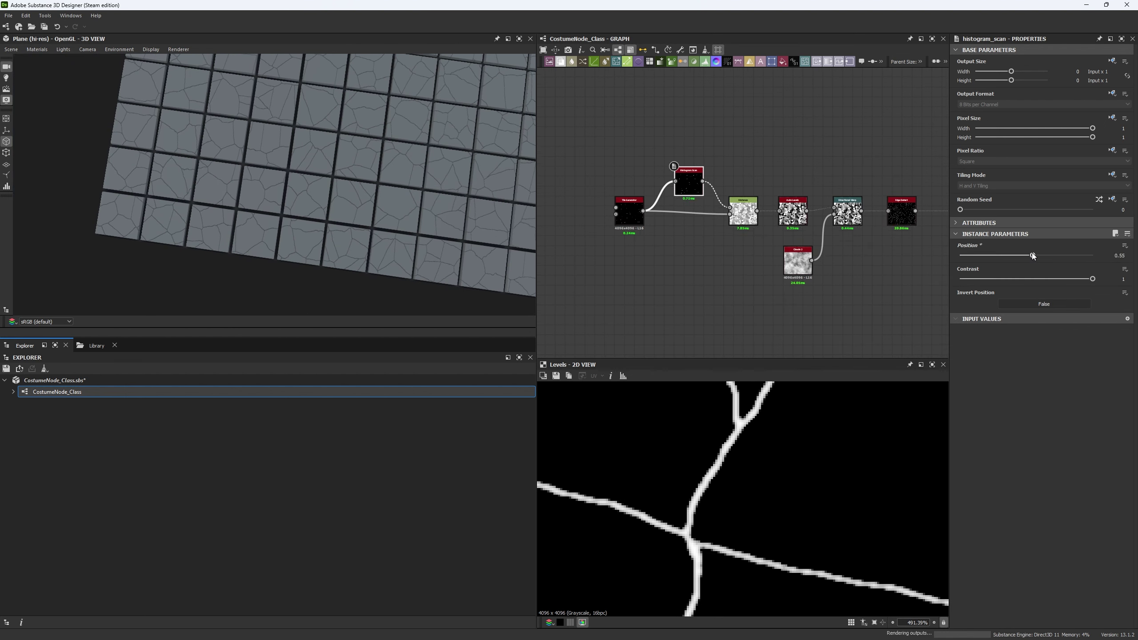
left_click(1003, 255)
left_click(976, 255)
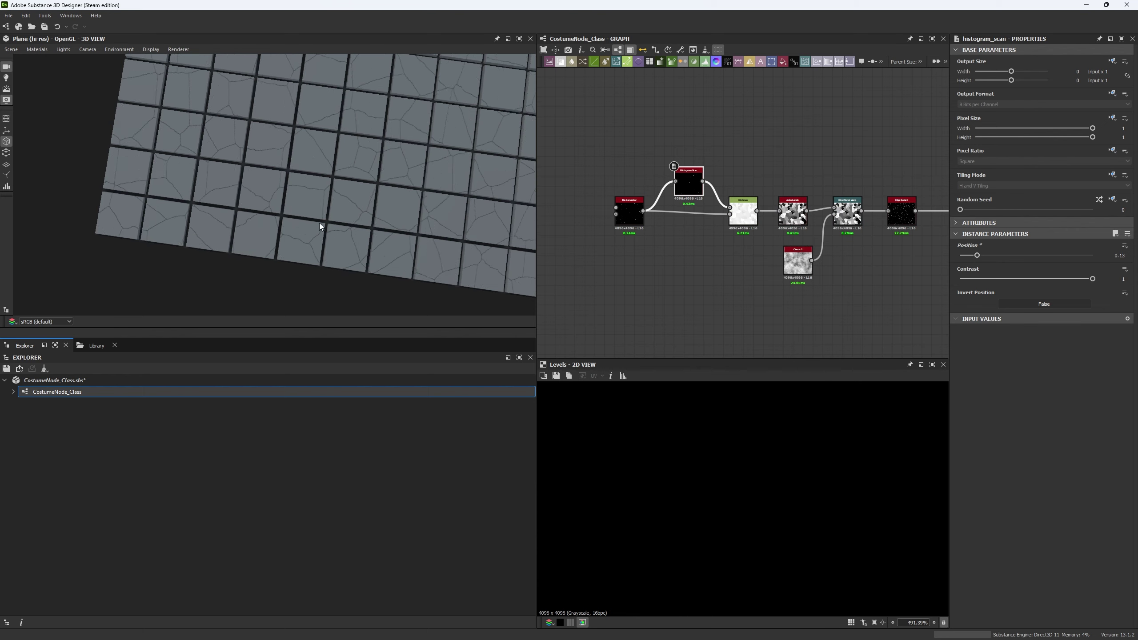
- Inspect the cracks on the 3D plane and reduce the Histogram Scan's Position further to 0.06
scroll(318, 224, "down", 5)
left_click_drag(318, 143, 272, 209)
scroll(330, 279, "up", 6)
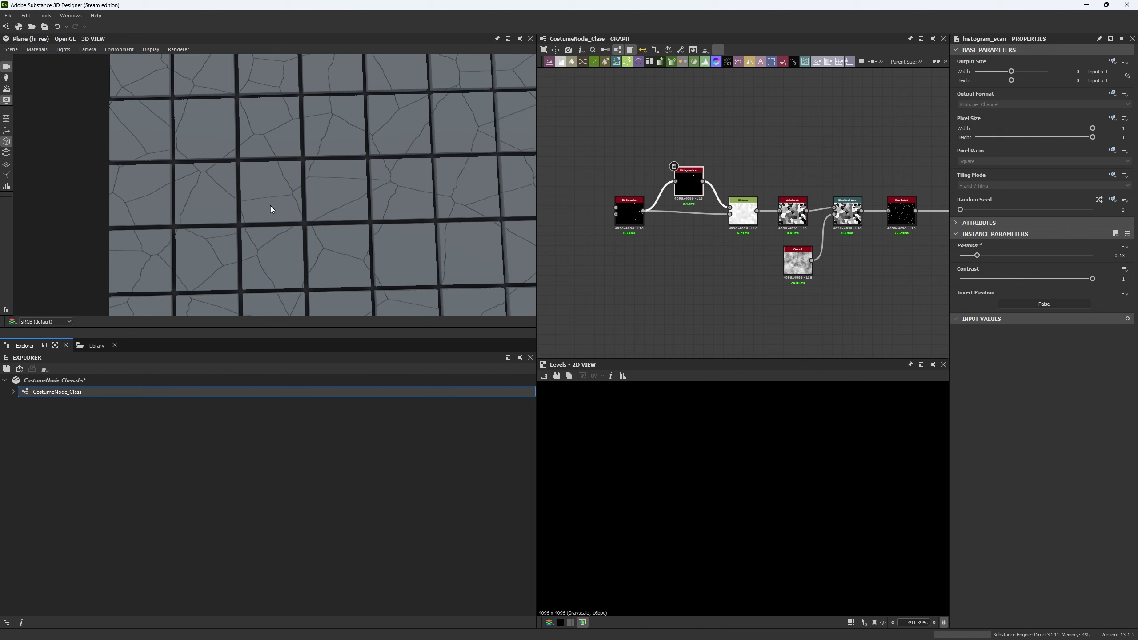
left_click(967, 256)
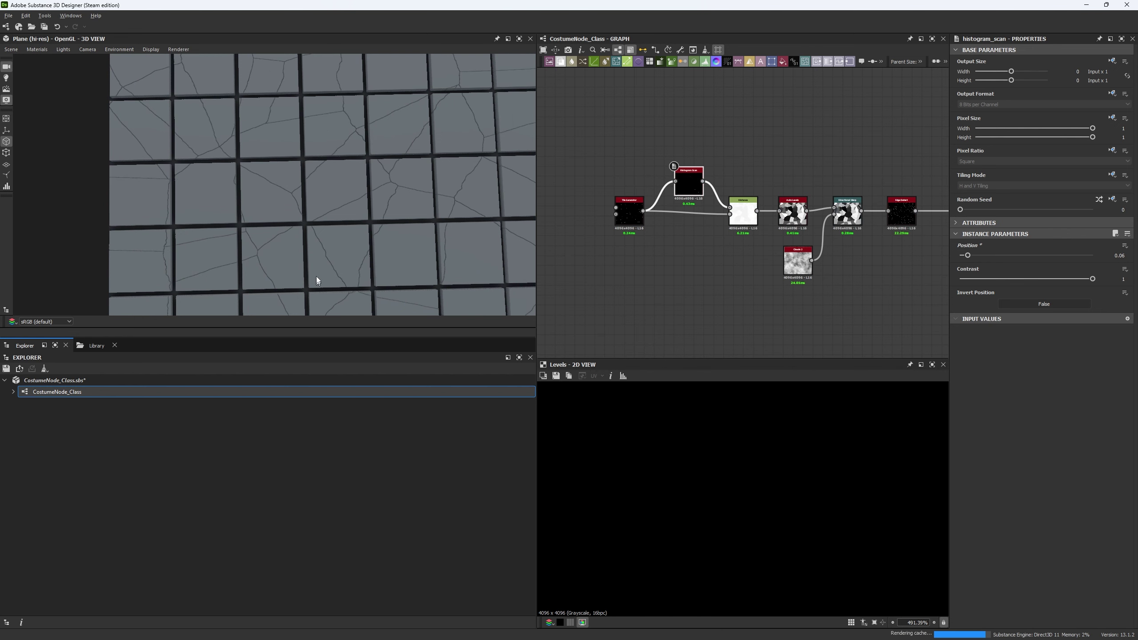
scroll(280, 173, "down", 5)
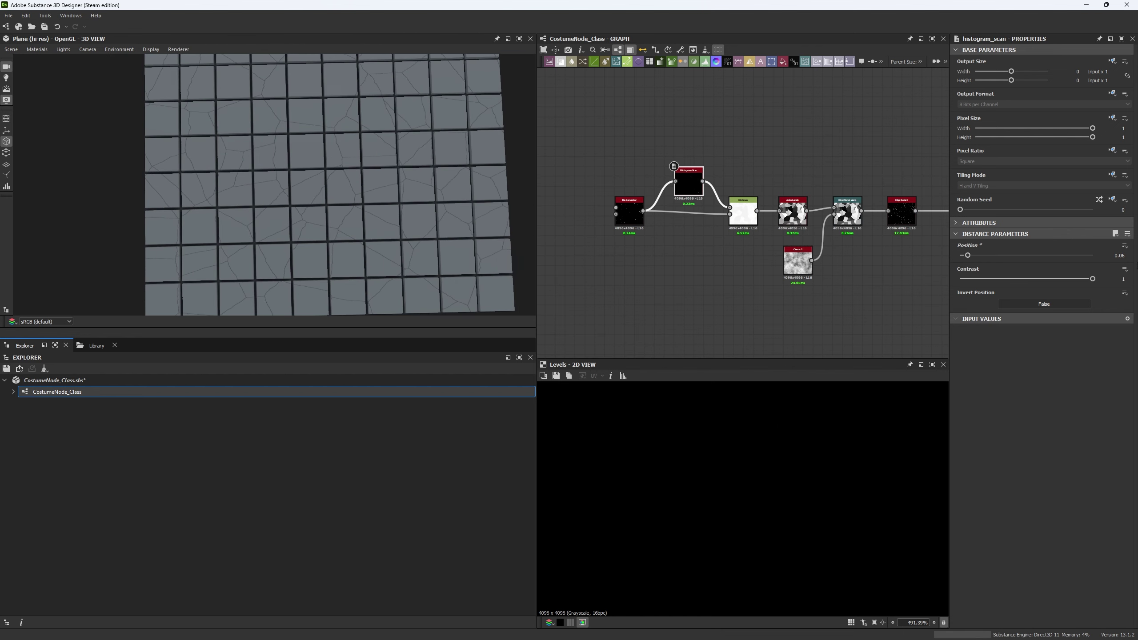
- Set the Histogram Scan's Position to 1 and check the dense crack pattern on the 3D plane
left_click(1082, 257)
scroll(318, 160, "up", 6)
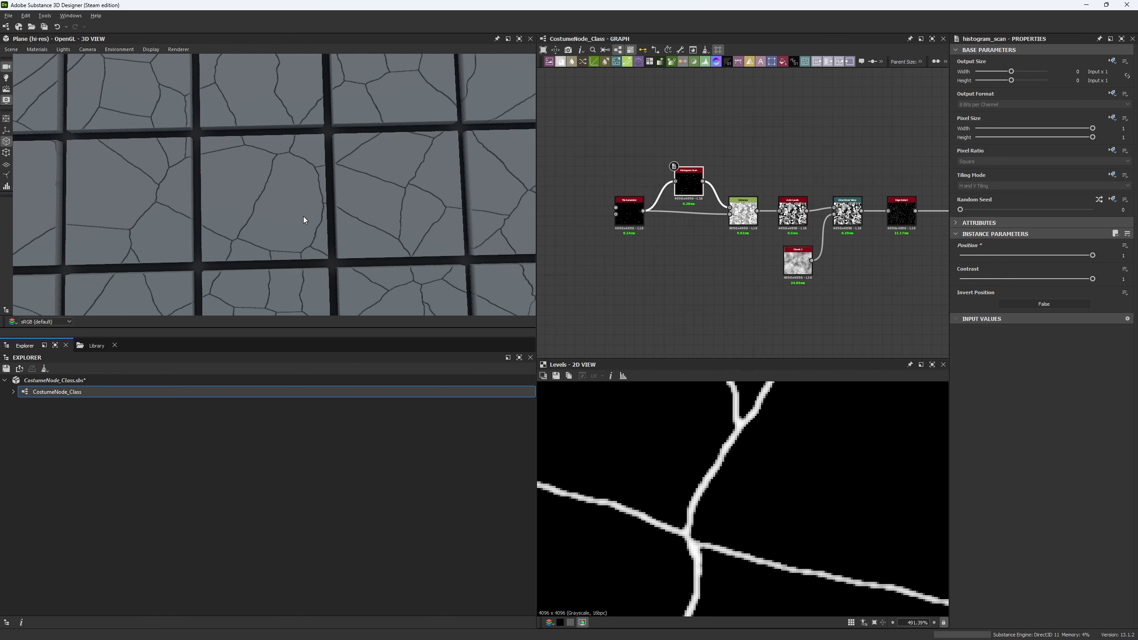
left_click_drag(253, 211, 307, 164)
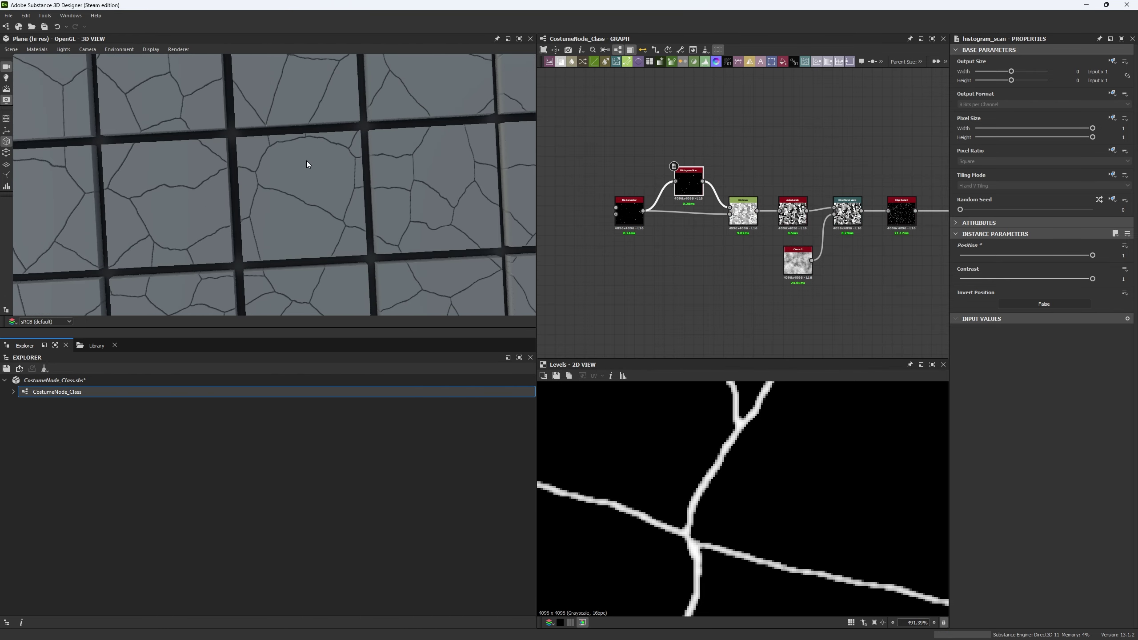
scroll(290, 177, "down", 8)
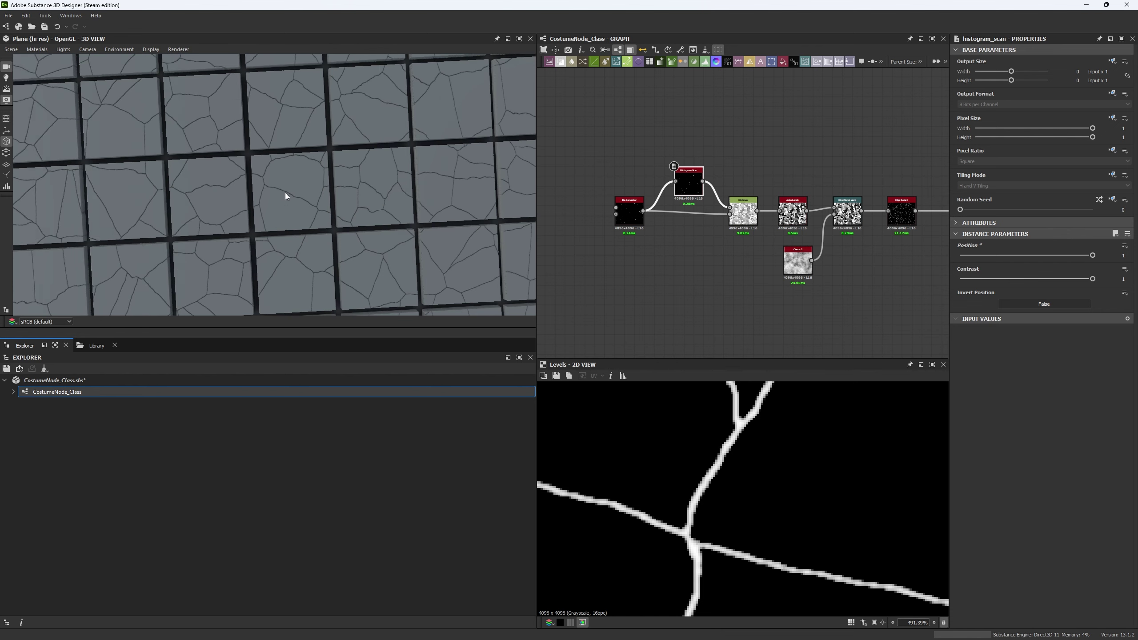
scroll(649, 254, "down", 1)
scroll(712, 250, "down", 1)
- Move the Blend and Tile Generator nodes away from the crack chain and line up Edge Detect, Blur HQ and Levels evenly
middle_click_drag(735, 253, 623, 240)
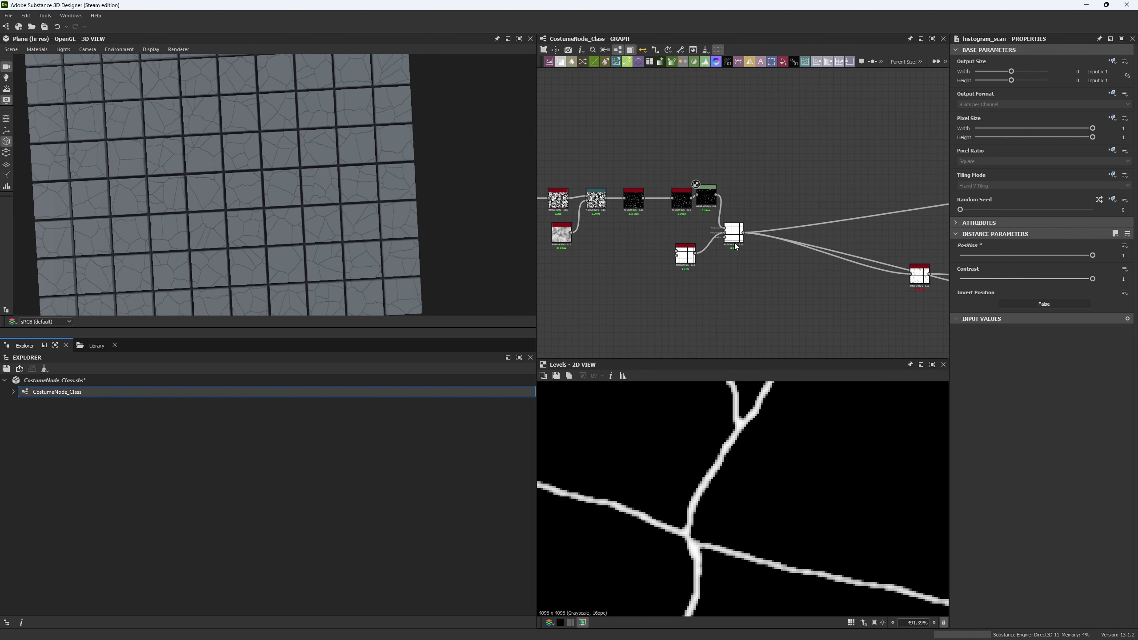
left_click_drag(689, 221, 783, 273)
scroll(648, 207, "up", 5)
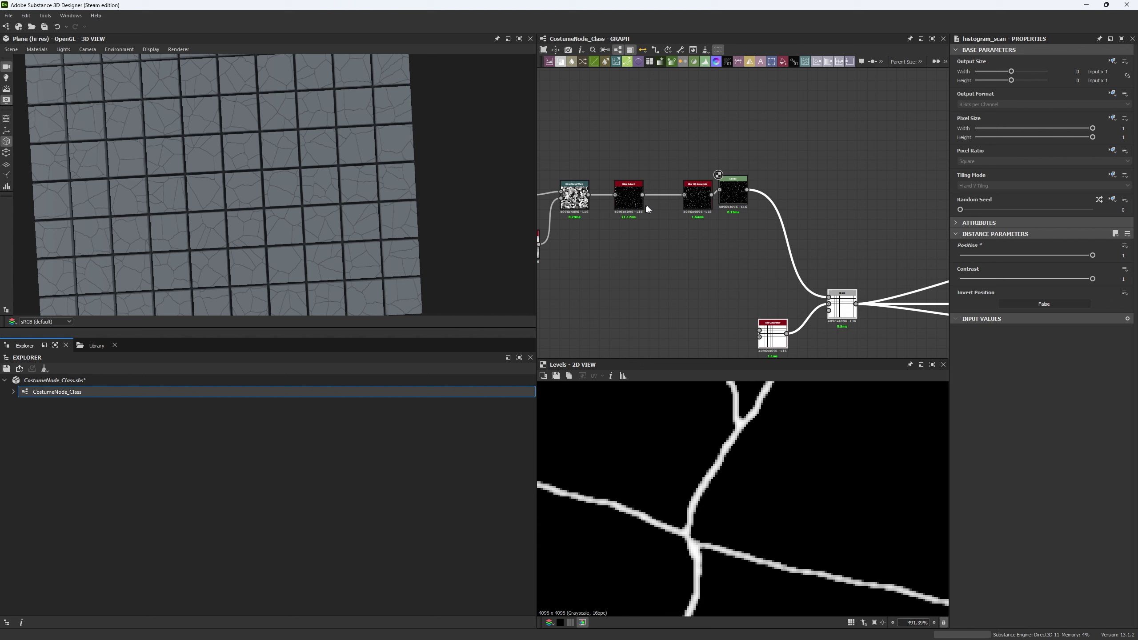
left_click(742, 201)
left_click_drag(742, 201, 698, 202)
left_click_drag(794, 189, 751, 198)
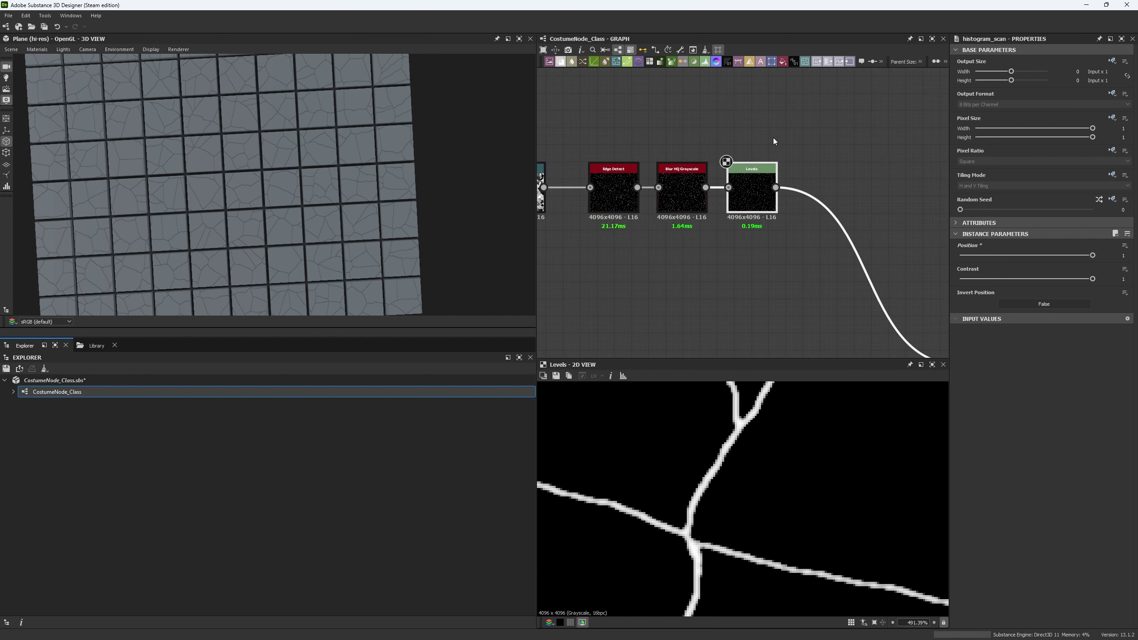
left_click(773, 137)
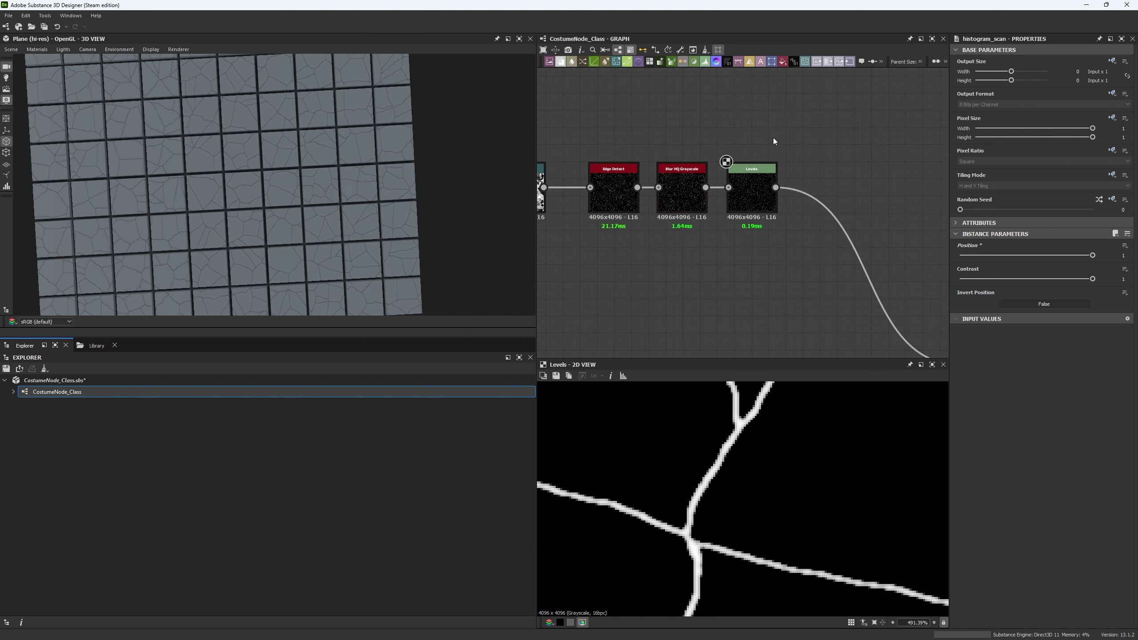
- Add a Slope Blur Grayscale node to the Levels output
scroll(109, 236, "up", 6)
middle_click_drag(373, 223, 344, 218)
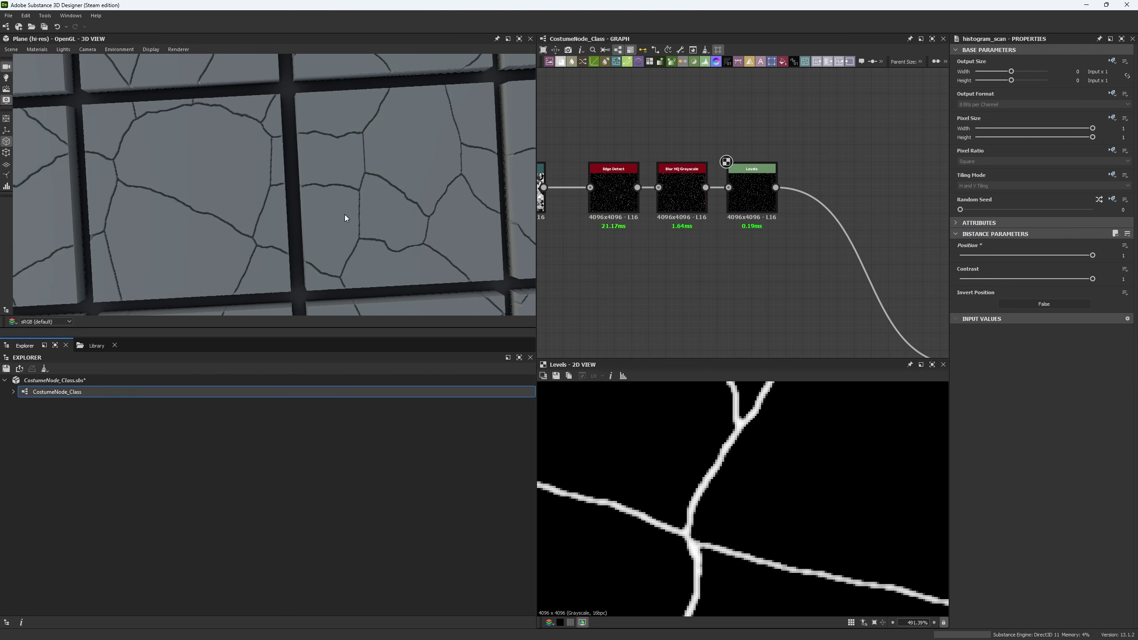
middle_click_drag(745, 160, 684, 160)
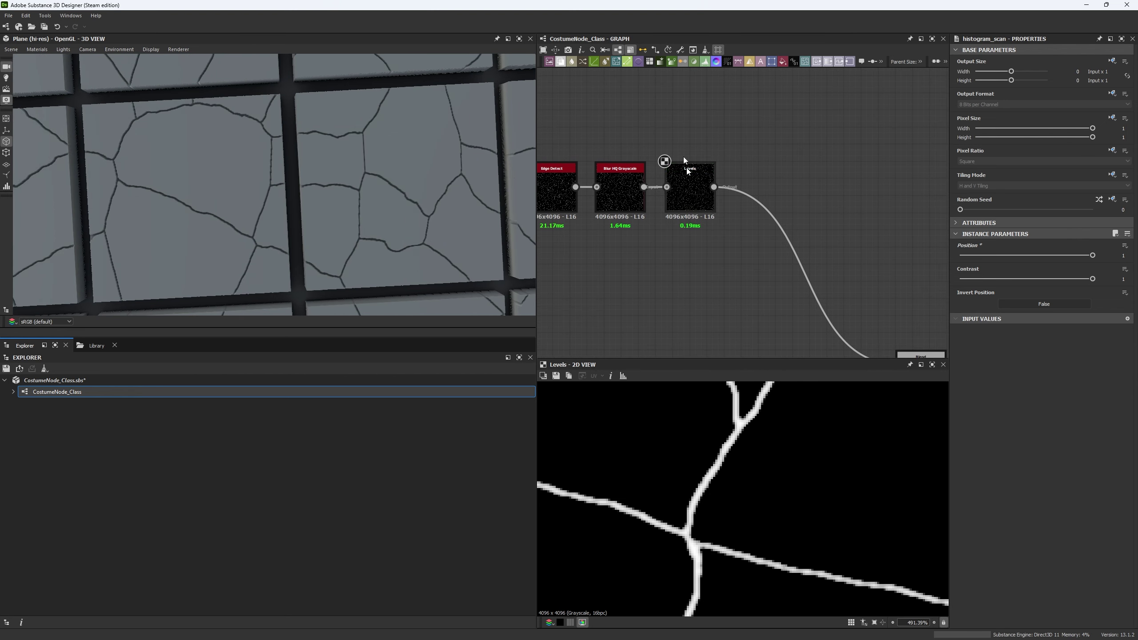
left_click(687, 169)
key("space")
type("Slope")
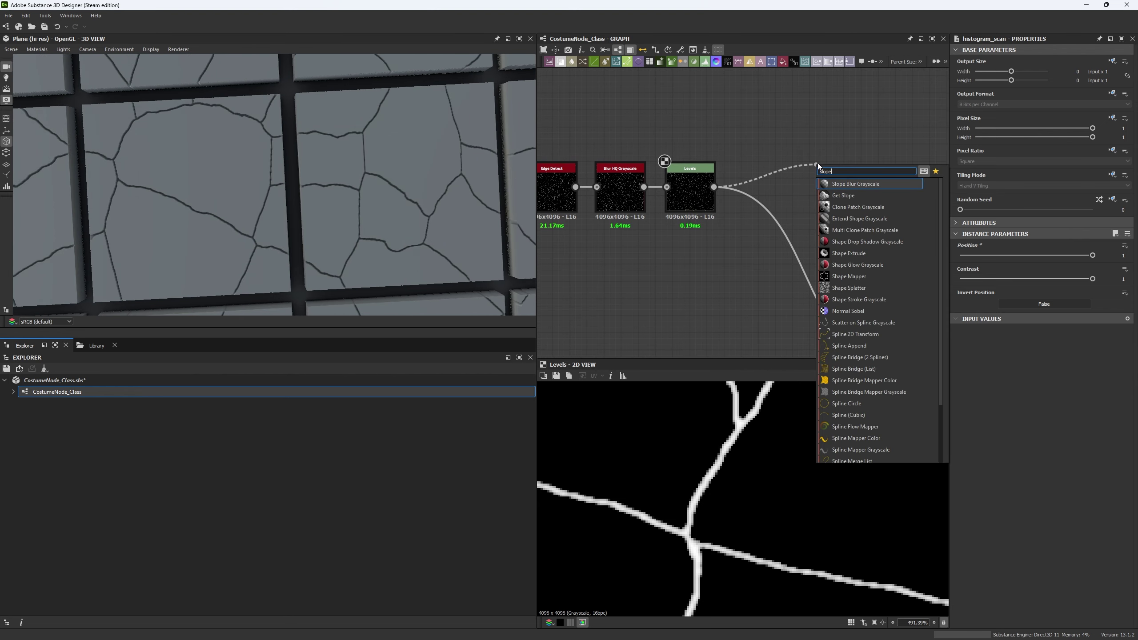
key("Return")
scroll(690, 138, "down", 3)
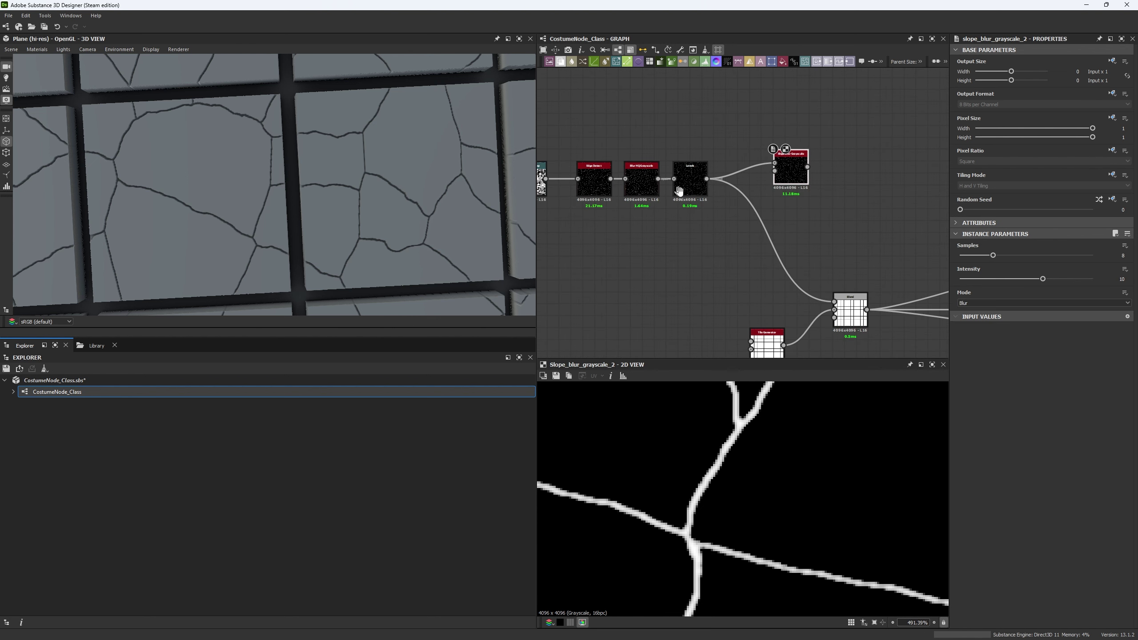
- Add a Clouds 2 noise node below the Levels node and set its Random Seed to 3
mouse_move(543, 241)
middle_mouse_down()
mouse_move(676, 229)
mouse_move(536, 236)
middle_mouse_up()
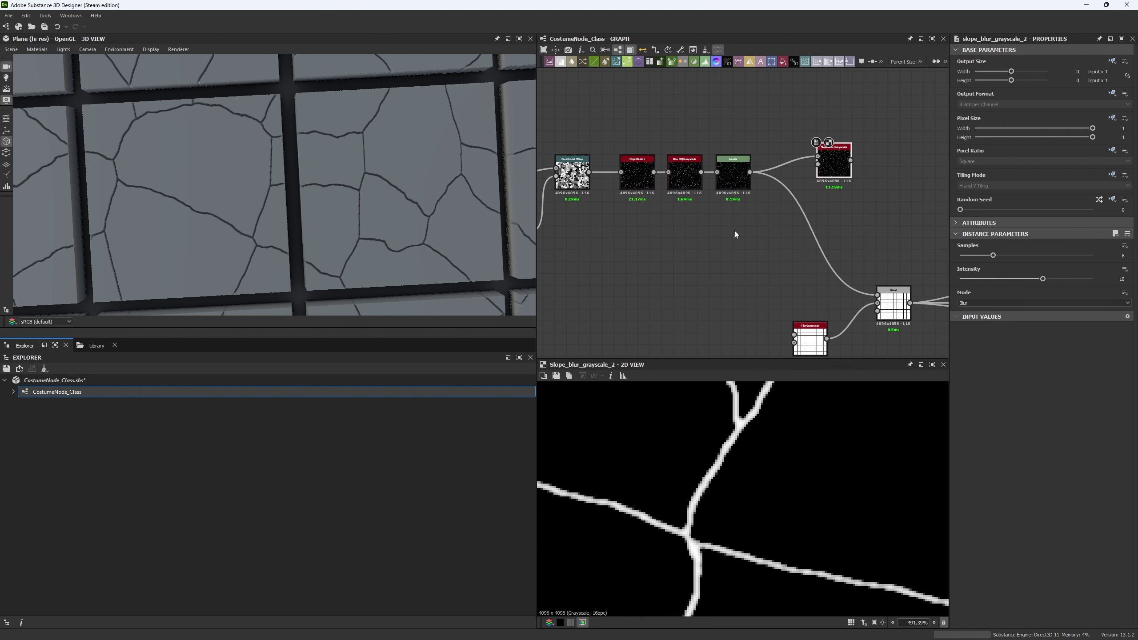
key("space")
type("cloud")
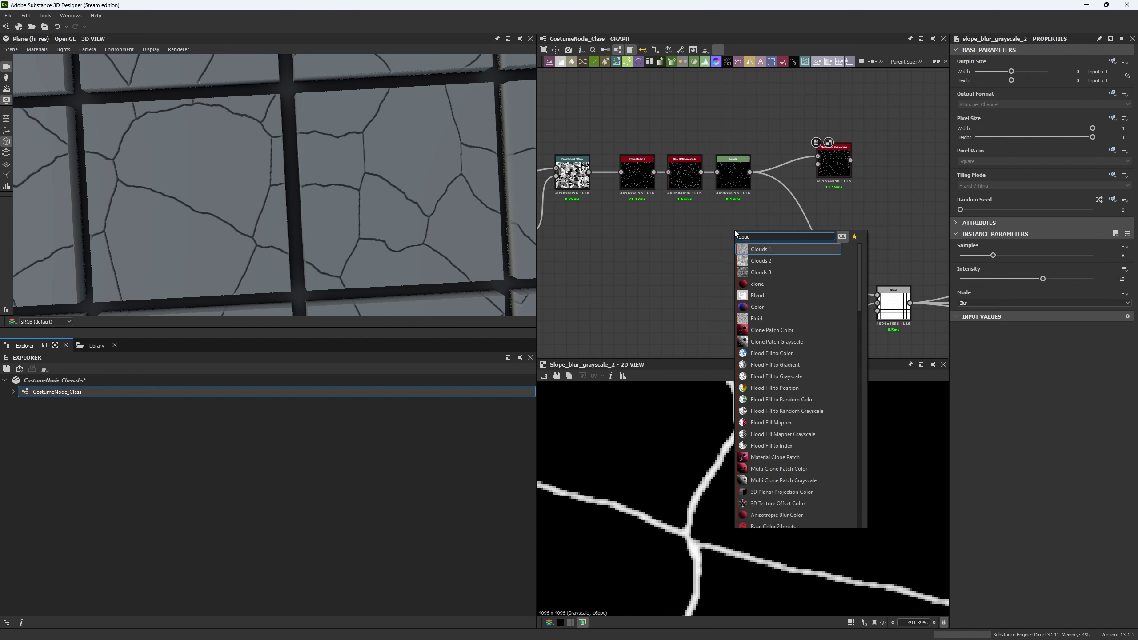
key("Down")
key("Return")
left_click_drag(960, 209, 1012, 209)
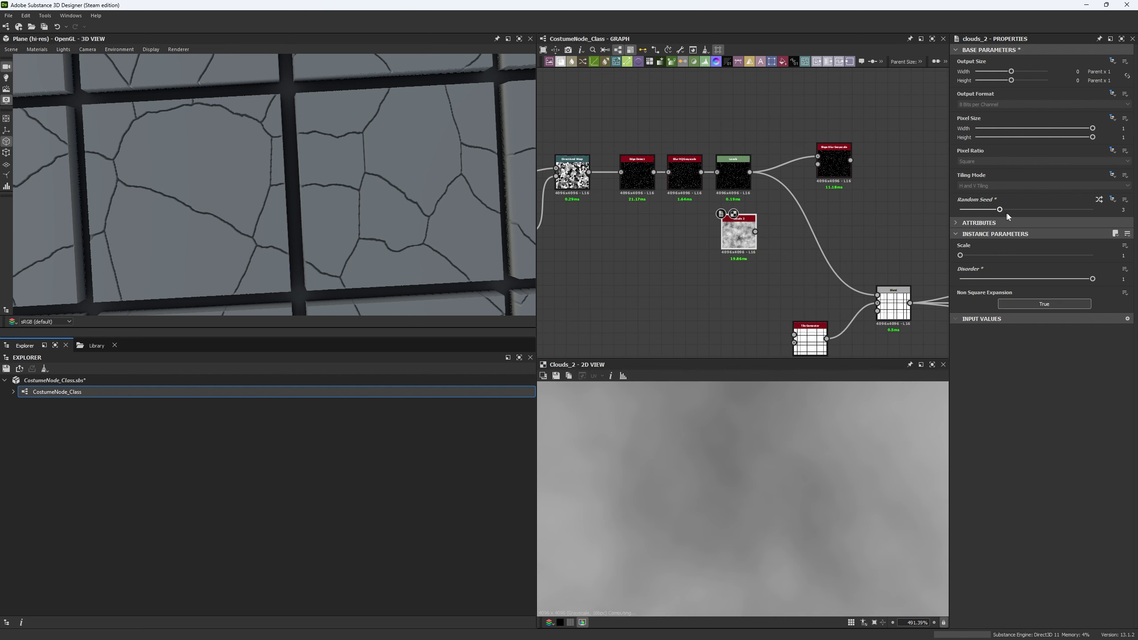
- Connect Clouds 2 to the Slope Blur's second input and set Samples to 32 and Intensity to 0.54
double_click(841, 170)
left_click_drag(817, 165, 755, 231)
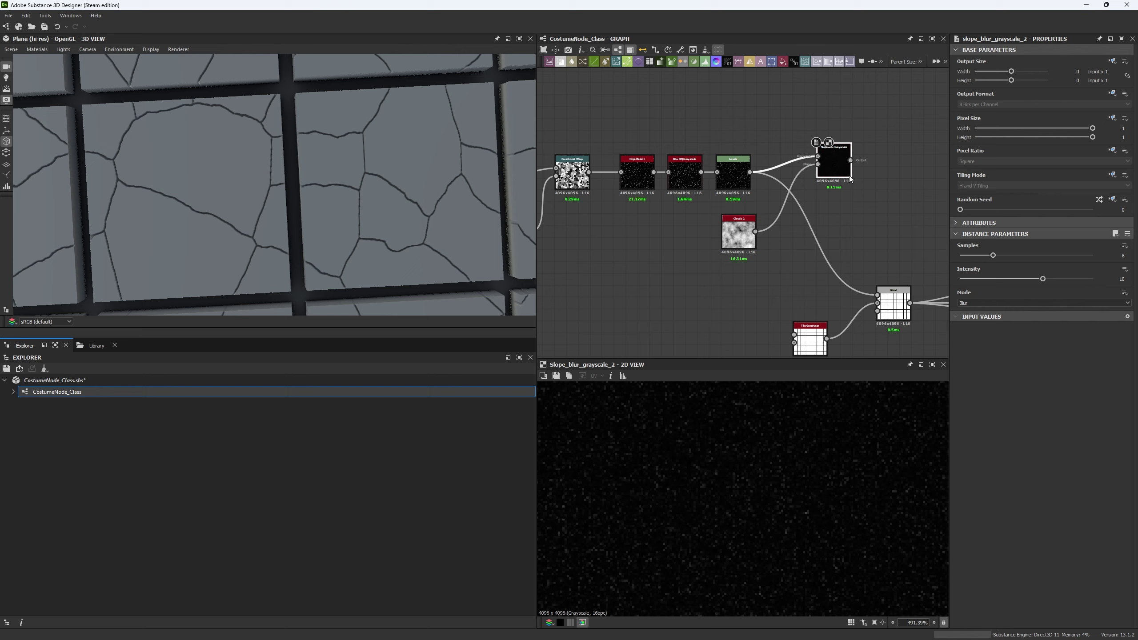
left_click_drag(992, 256, 1093, 255)
left_click_drag(978, 278, 964, 278)
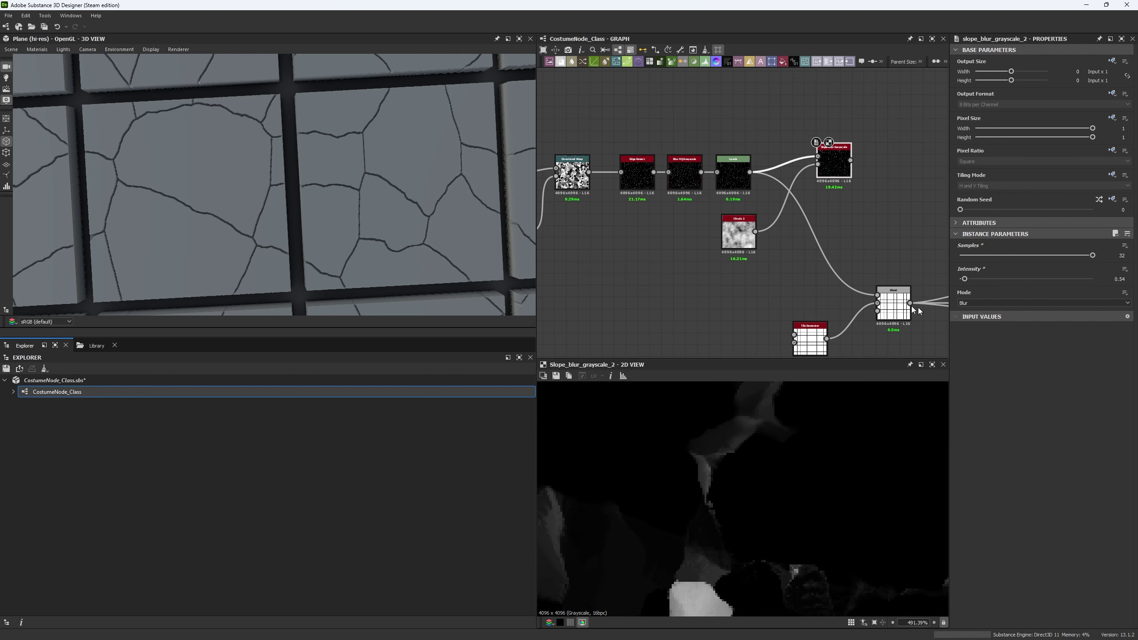
scroll(795, 445, "down", 10)
scroll(697, 501, "down", 5)
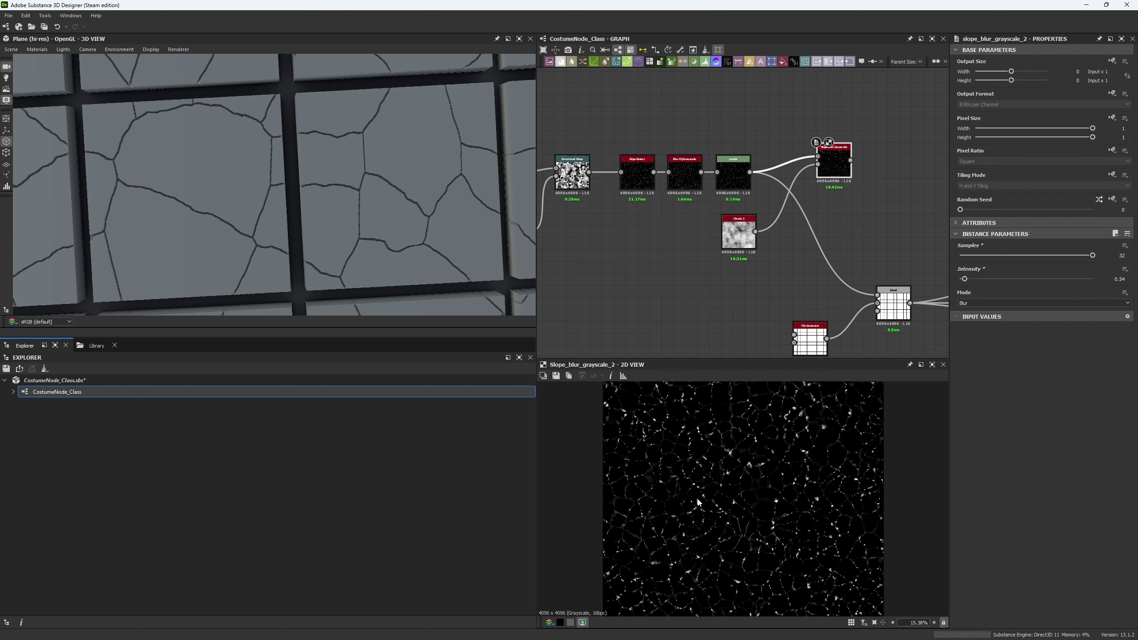
- Set the Slope Blur's Intensity to 0.01 and its Mode to Min
scroll(808, 516, "up", 5)
scroll(730, 479, "up", 5)
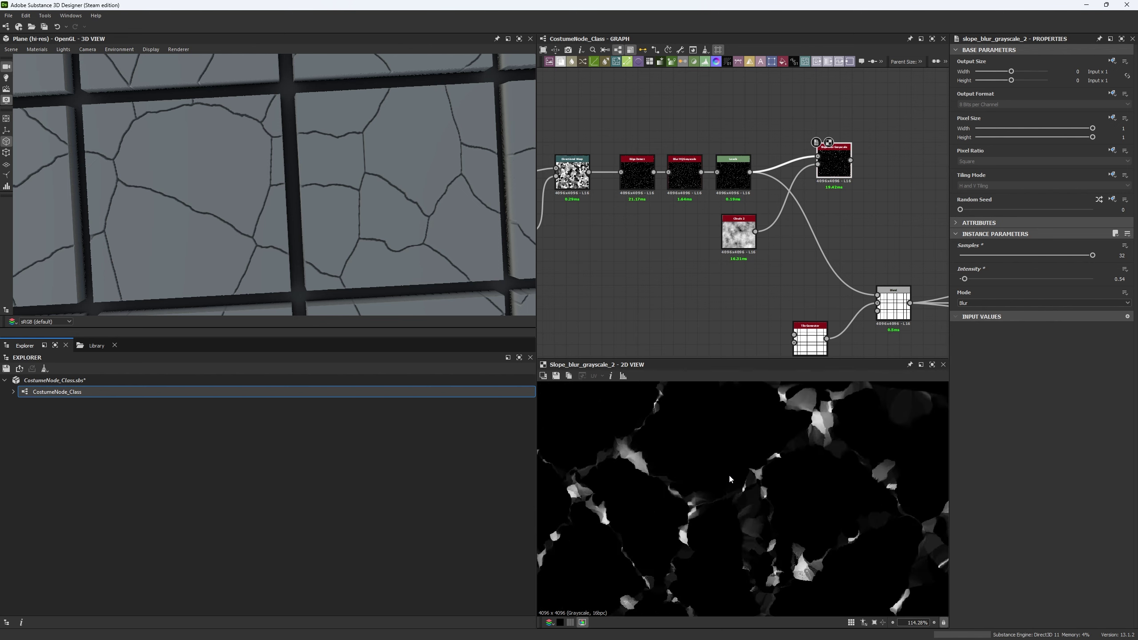
scroll(729, 471, "down", 2)
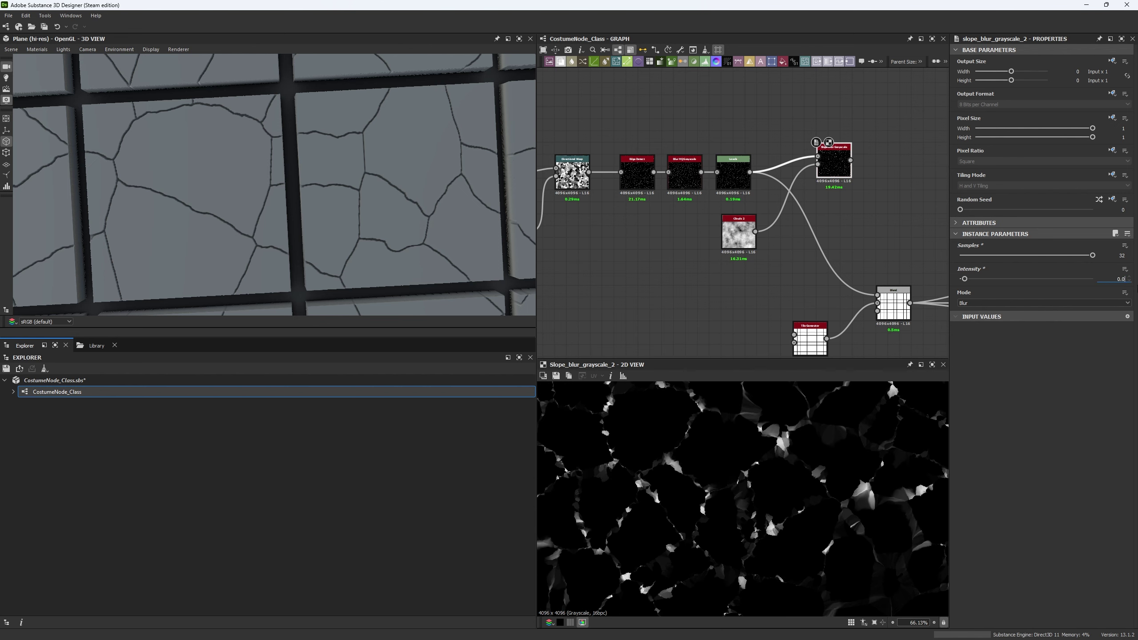
key("Return")
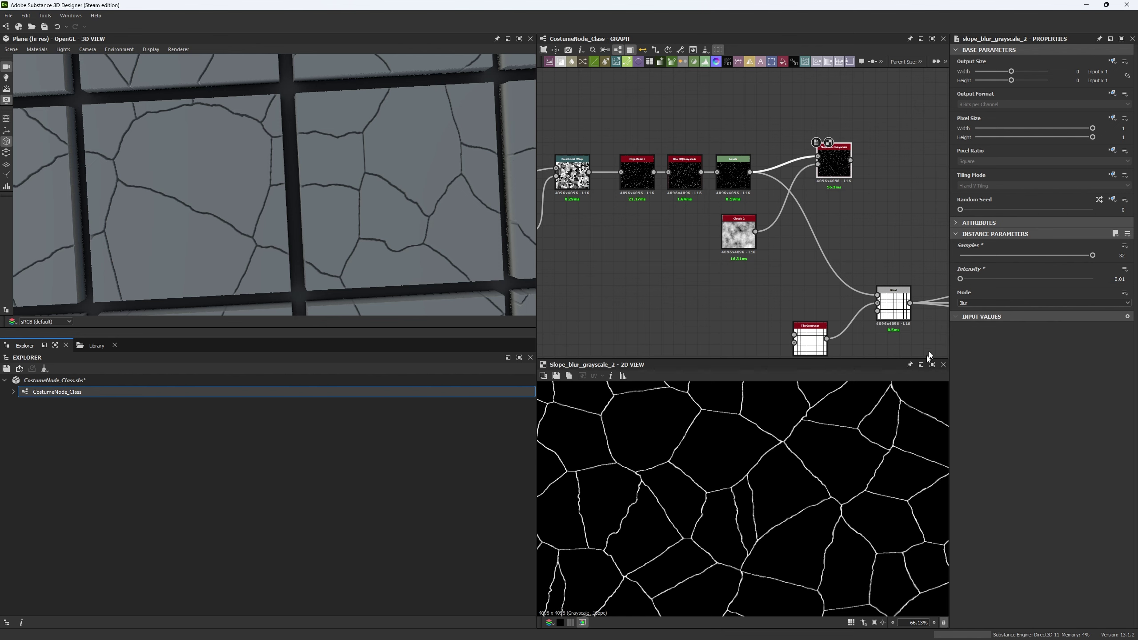
scroll(735, 451, "up", 7)
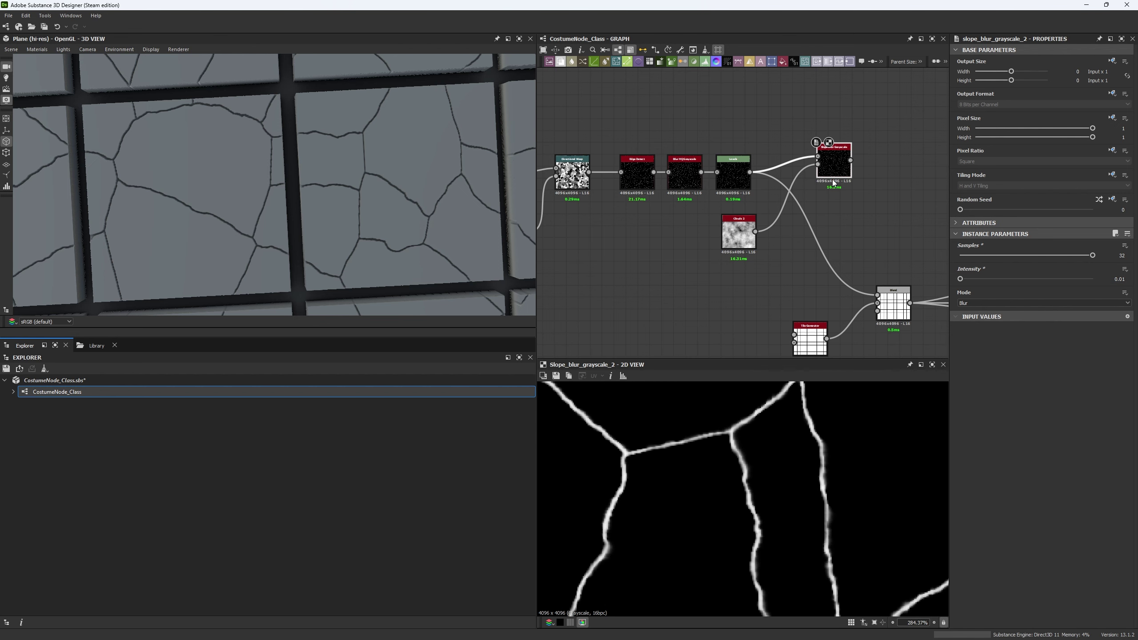
left_click(969, 303)
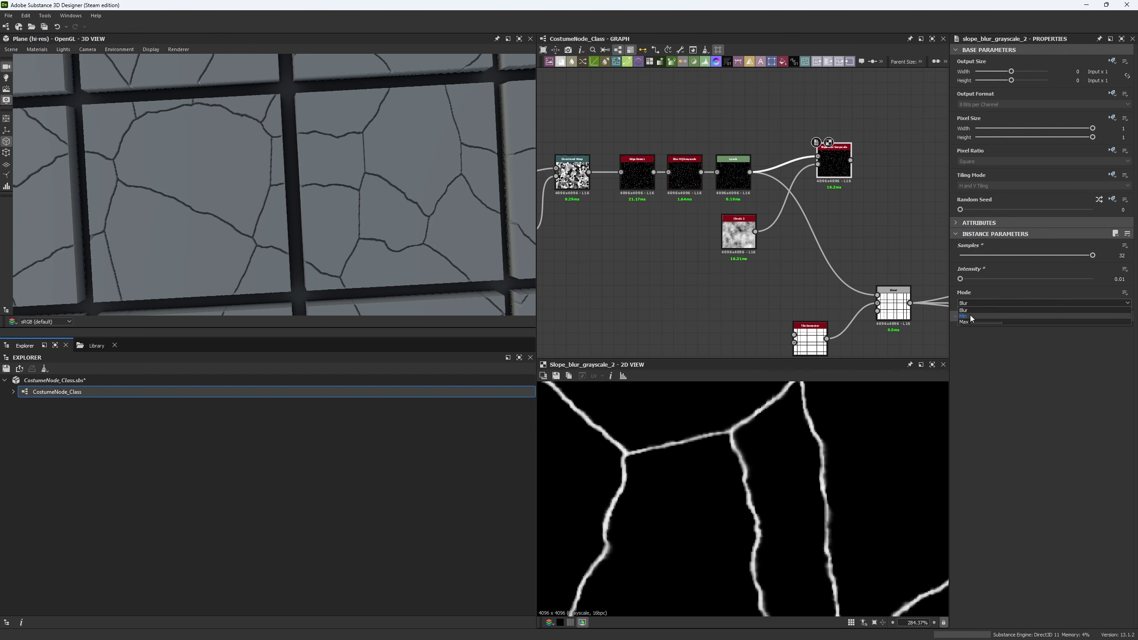
left_click(970, 316)
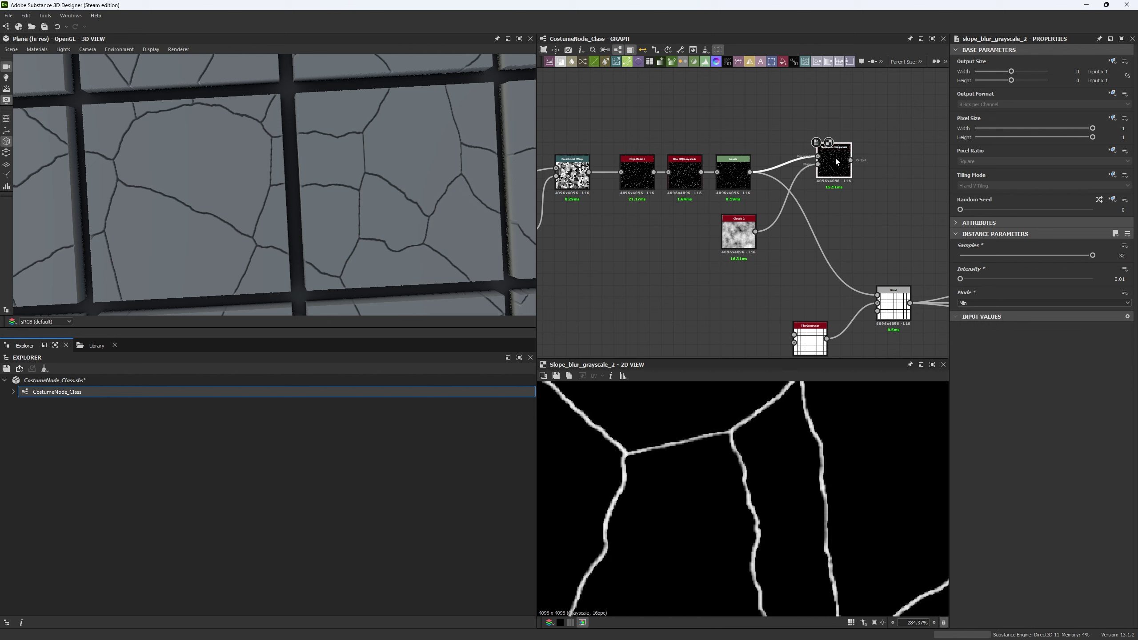
scroll(842, 197, "up", 3)
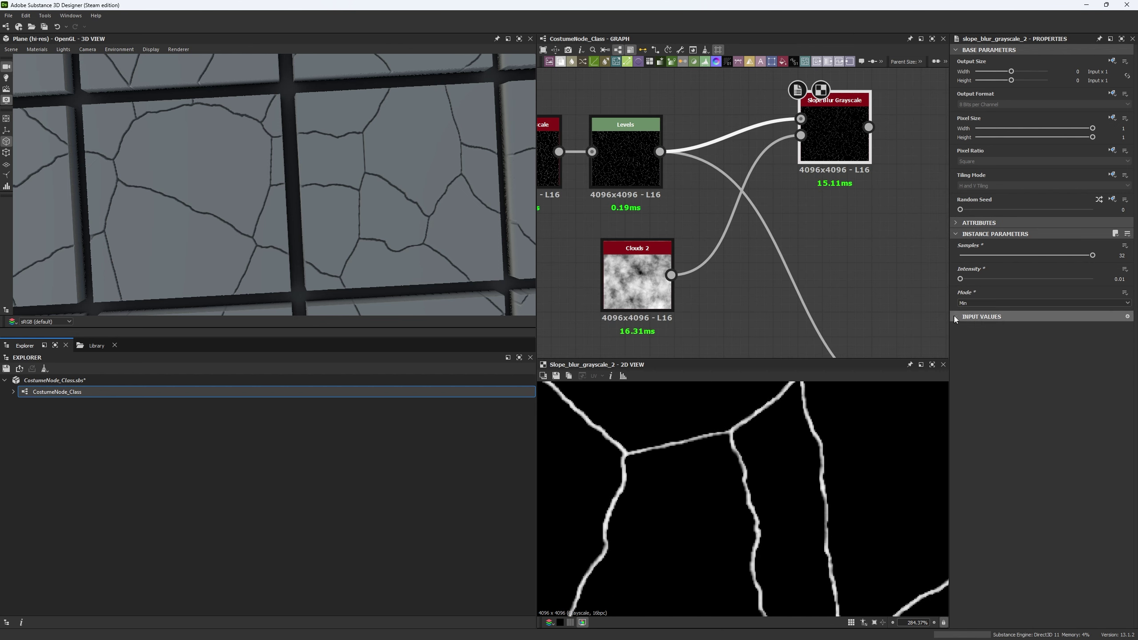
- Set the Slope Blur's Intensity to 0.15 and switch its Mode to Max
left_click(965, 278)
left_click_drag(965, 277, 964, 277)
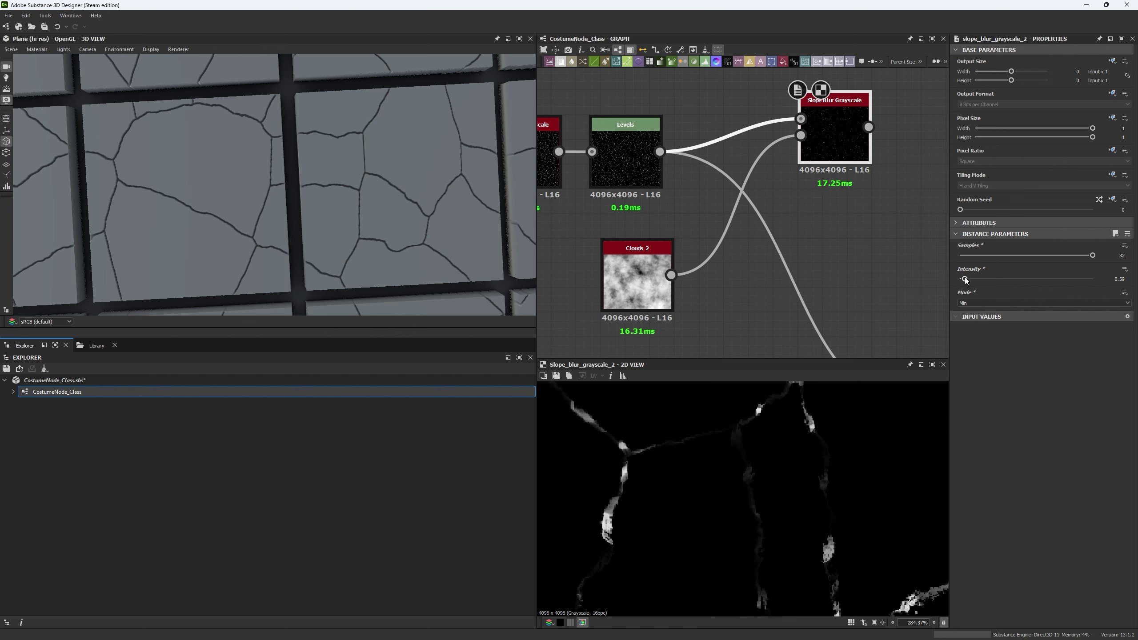
left_click_drag(1113, 278, 1127, 280)
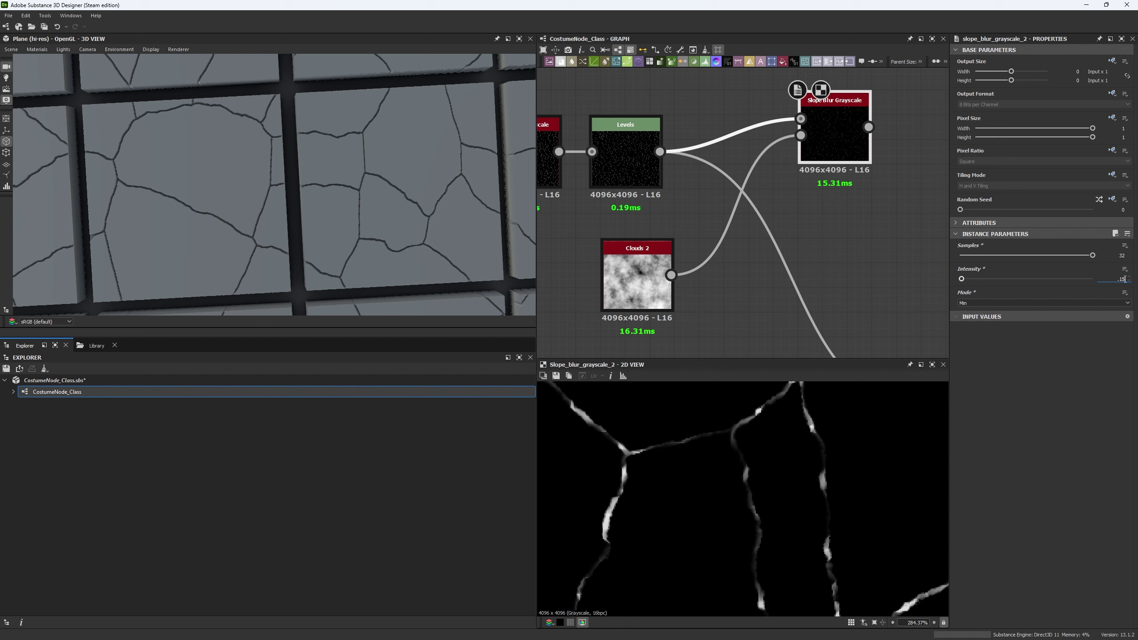
type(".15")
key("Return")
left_click(1003, 304)
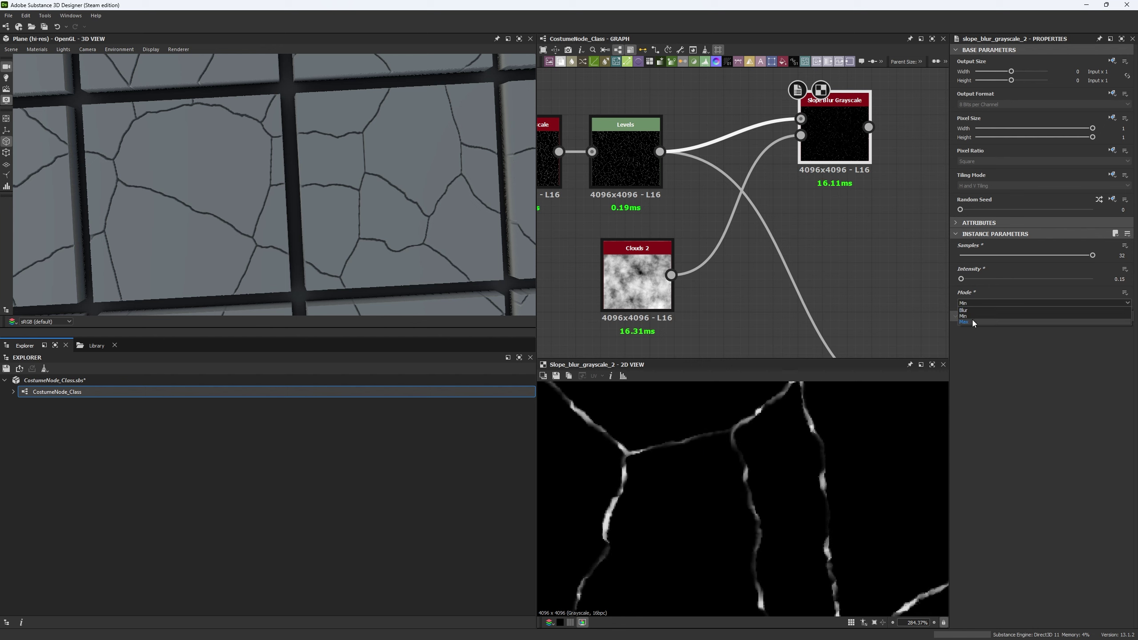
left_click(971, 321)
scroll(792, 488, "down", 5)
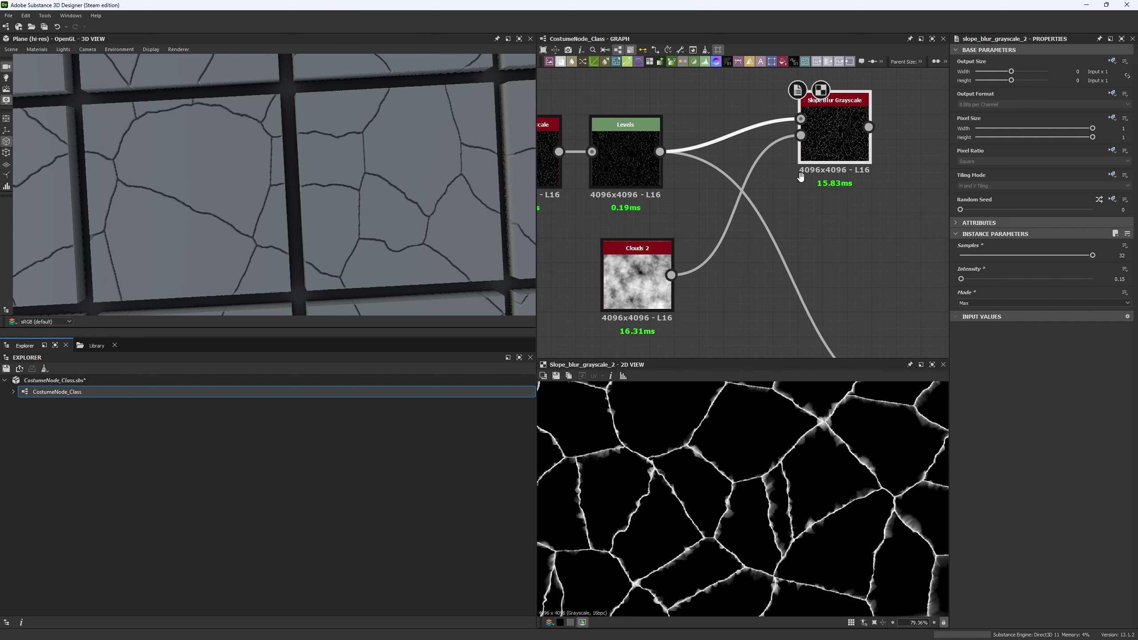
- Move the Levels output's link to the Blend node onto the Slope Blur output and check the cracks on the 3D tiles
middle_click_drag(801, 177, 774, 202)
scroll(773, 202, "down", 2)
left_click_drag(674, 185, 819, 168, "shift")
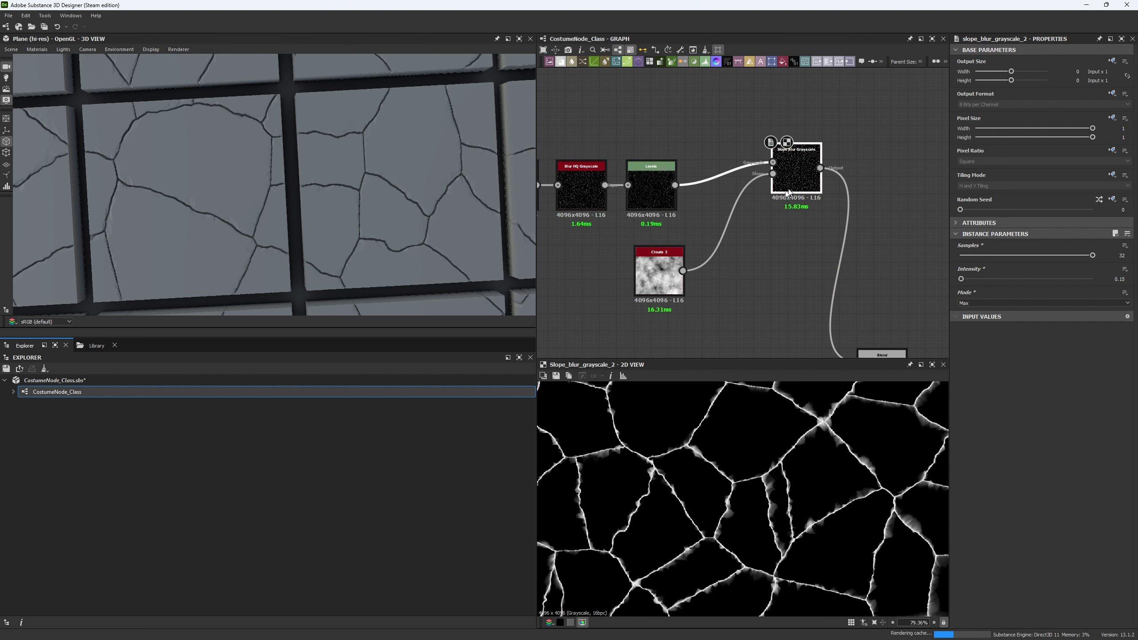
left_click_drag(370, 217, 412, 226, "ctrl+shift")
right_click_drag(412, 227, 344, 187, "alt")
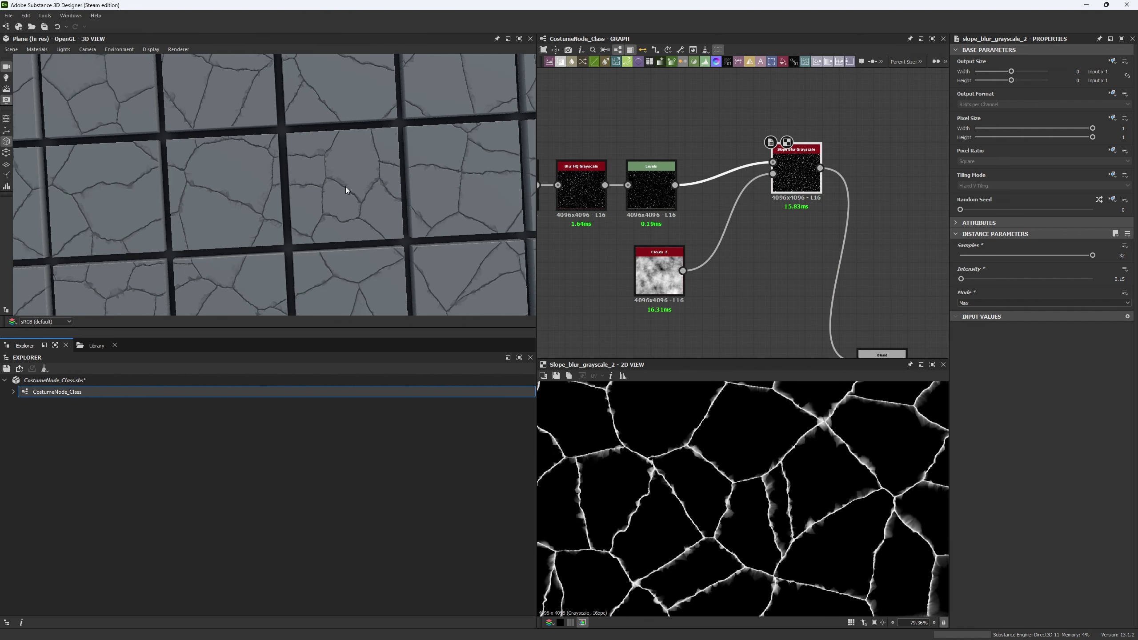
middle_click_drag(345, 187, 272, 244, "alt")
right_click_drag(273, 244, 277, 211, "alt")
middle_click_drag(278, 211, 271, 204, "alt")
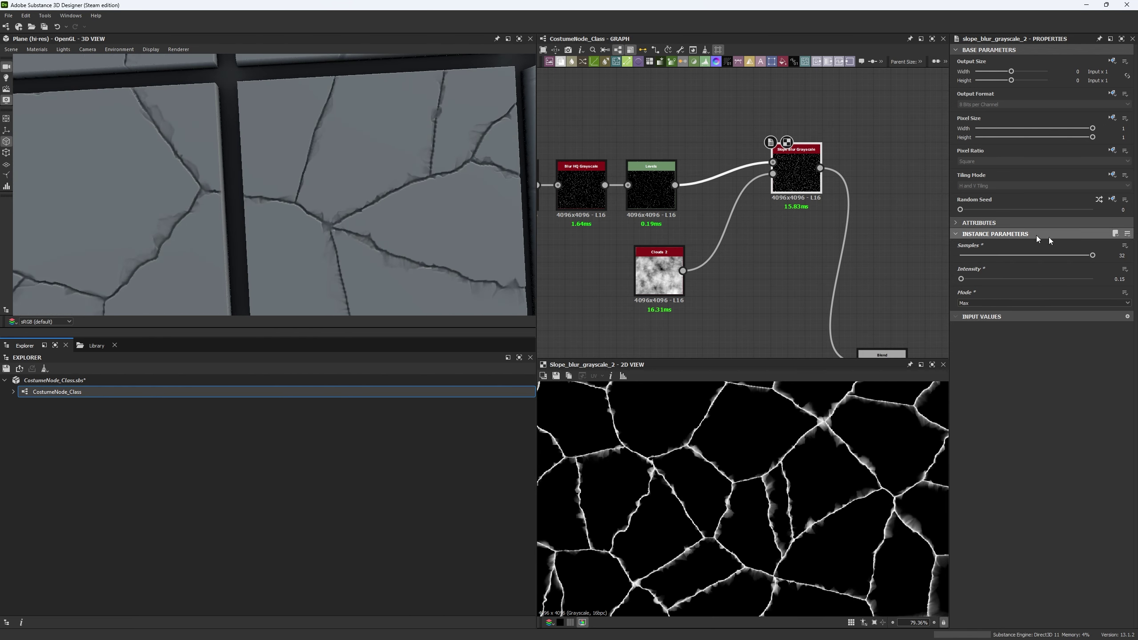
- Set the Slope Blur's Intensity to 0.05 and check the cracks on the 3D tiles
left_click(1128, 284)
type(".05")
key("Return")
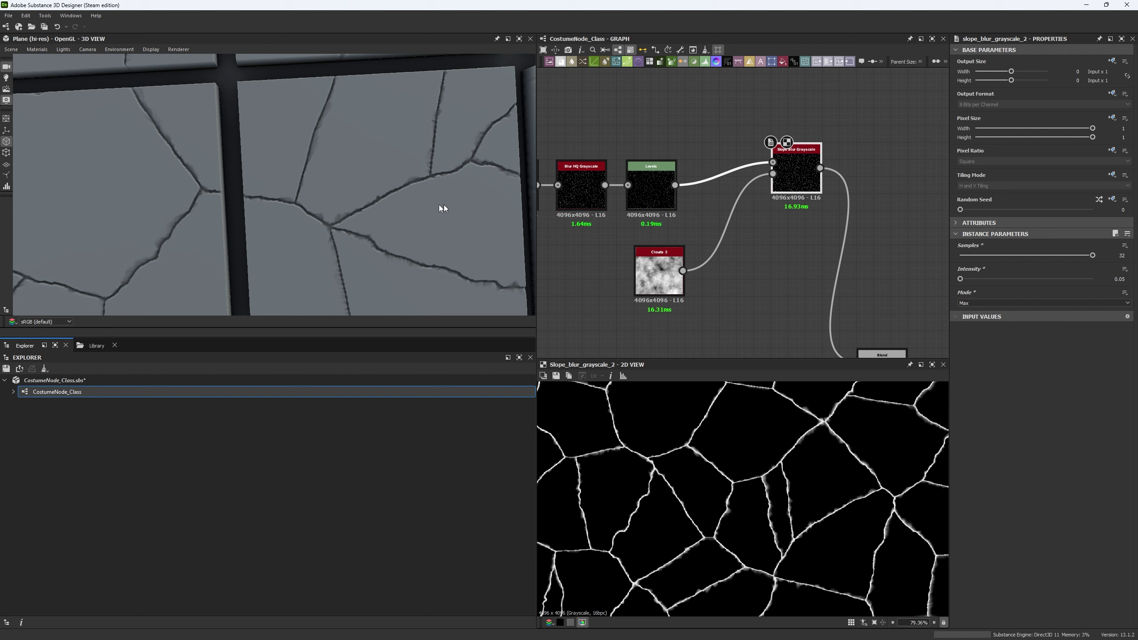
right_click_drag(443, 208, 339, 115, "alt")
mouse_move(339, 115)
left_mouse_down("ctrl+shift")
mouse_move(432, 223)
mouse_move(488, 238)
left_mouse_up("ctrl+shift")
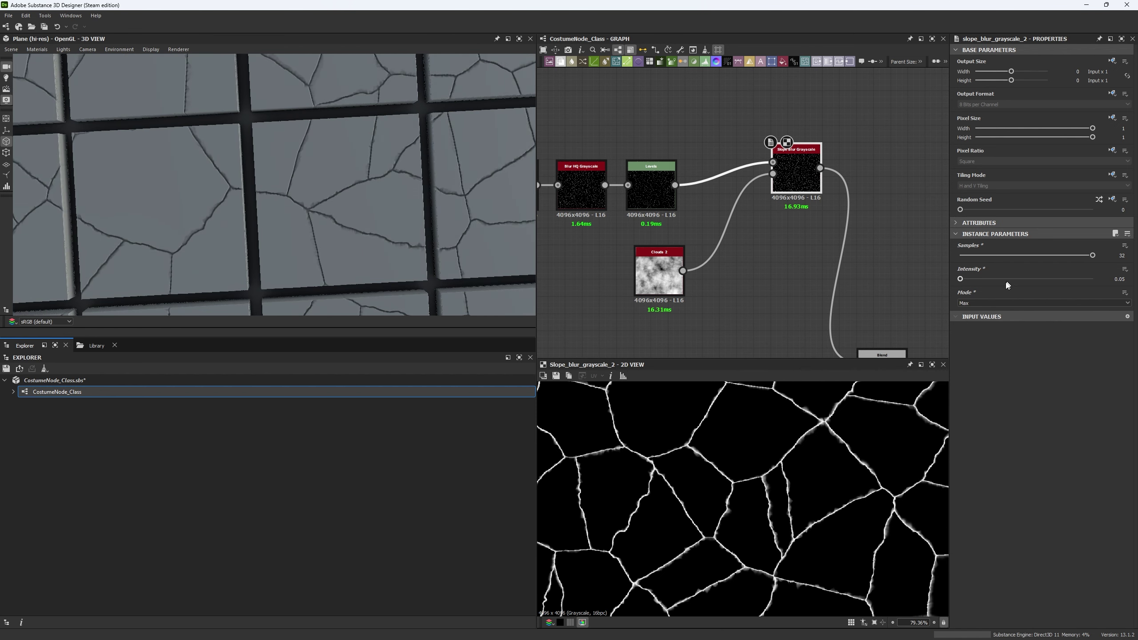
- Switch the Slope Blur's Mode to Blur and compare the cracks on the 3D tiles
left_click(972, 303)
left_click(971, 310)
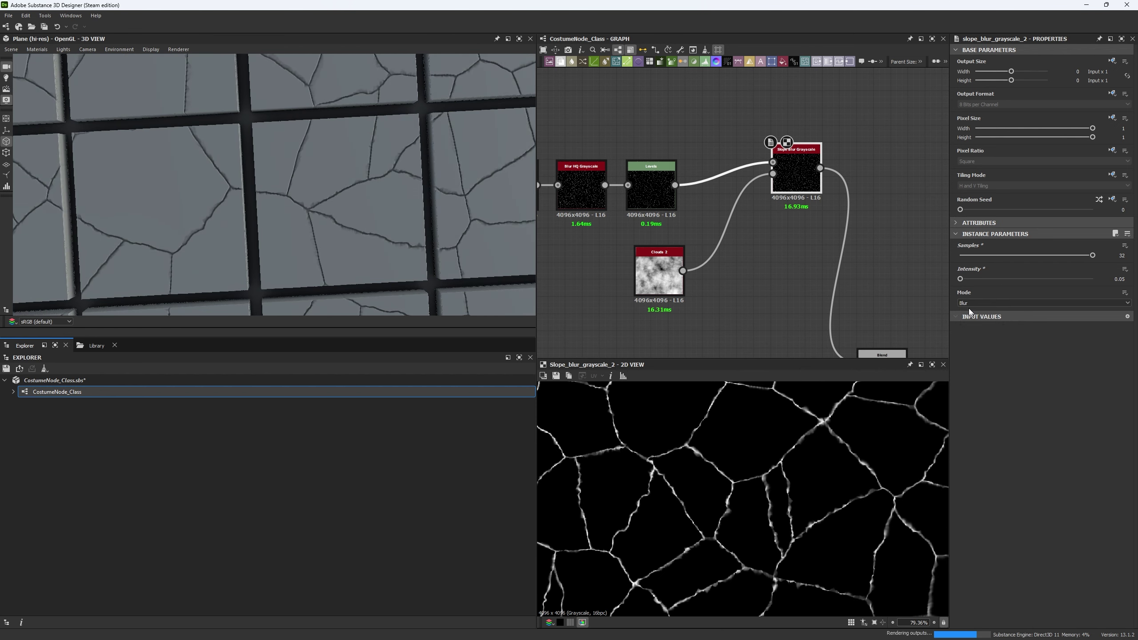
right_click_drag(341, 177, 313, 154, "alt")
left_click_drag(312, 154, 406, 211, "ctrl+shift")
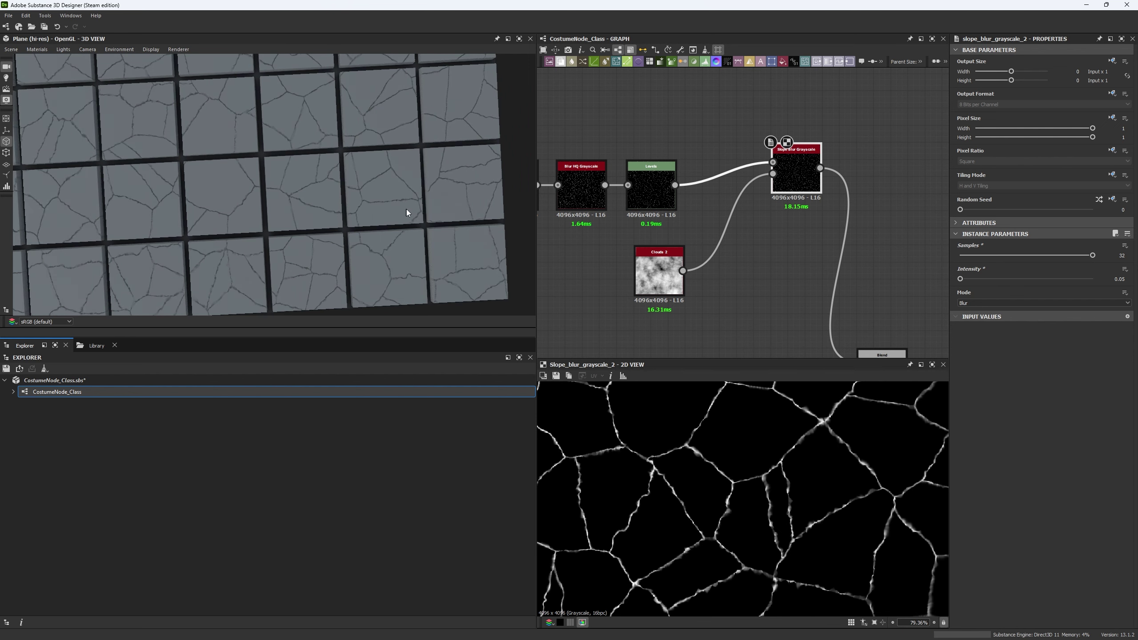
right_click_drag(334, 180, 349, 258, "alt")
middle_click_drag(296, 183, 325, 203)
- Try to feed the Slope Blur directly from Edge Detect, bypassing Blur HQ and Levels
middle_click_drag(643, 185, 702, 185)
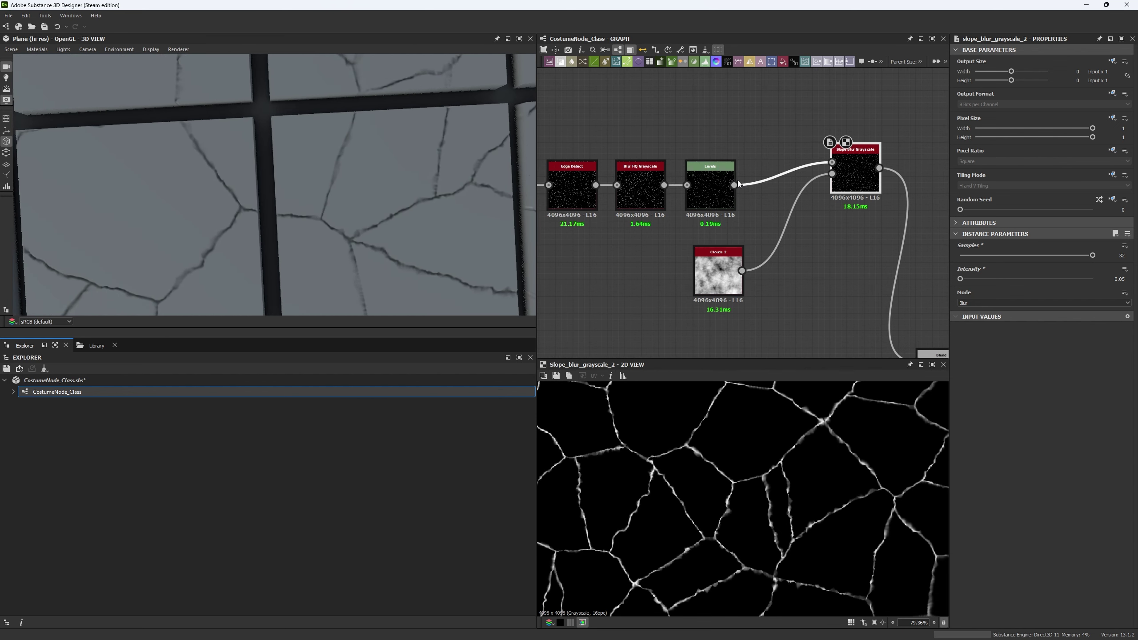
left_click_drag(733, 185, 595, 193, "shift")
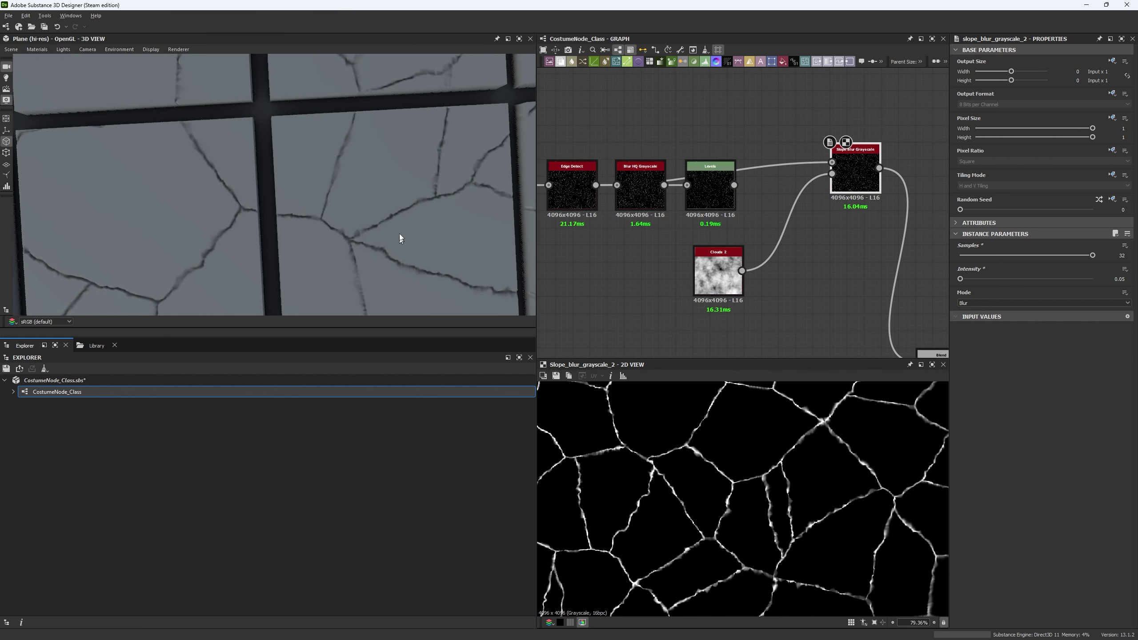
right_click_drag(399, 233, 375, 186, "alt")
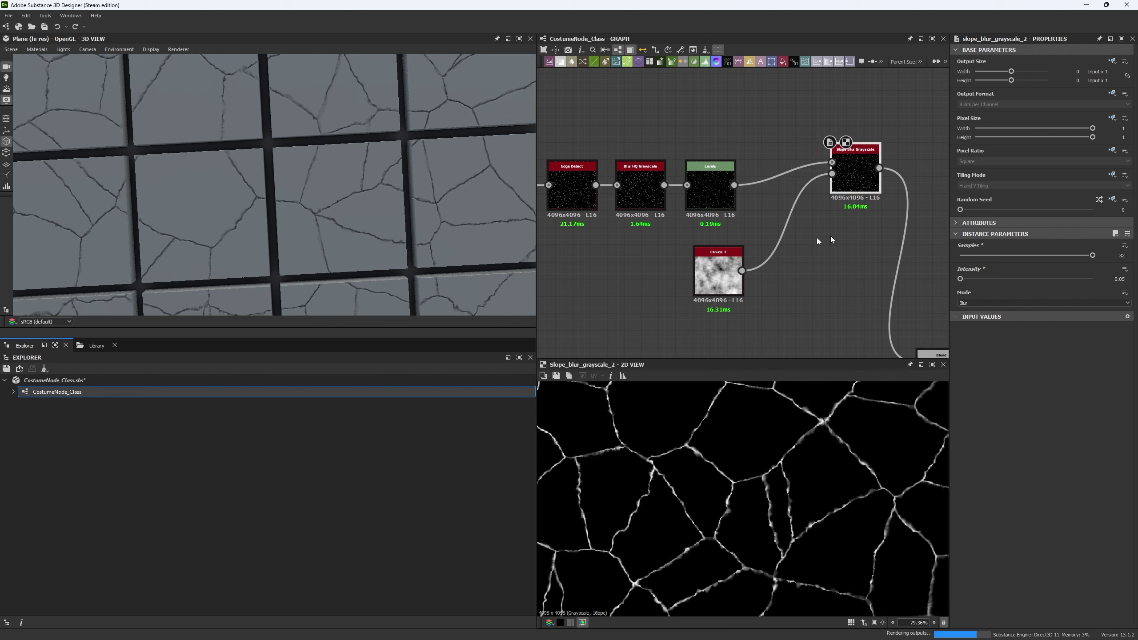
- Set the Slope Blur's Intensity to 0.025 and inspect the cracks up close
middle_click_drag(874, 203, 743, 188)
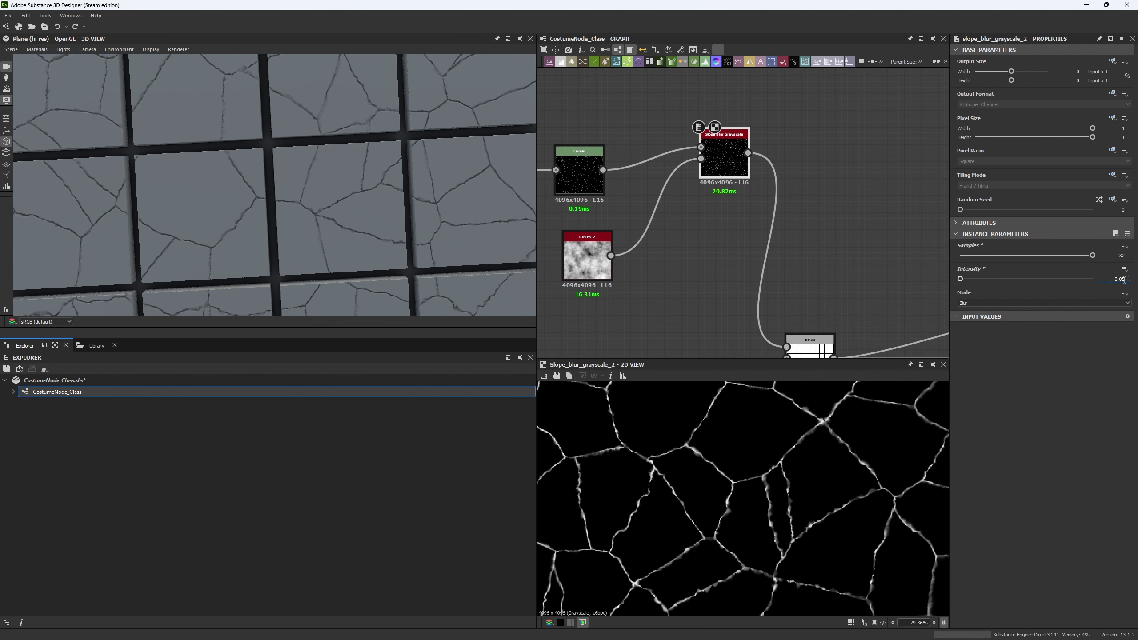
type("5")
key("Return")
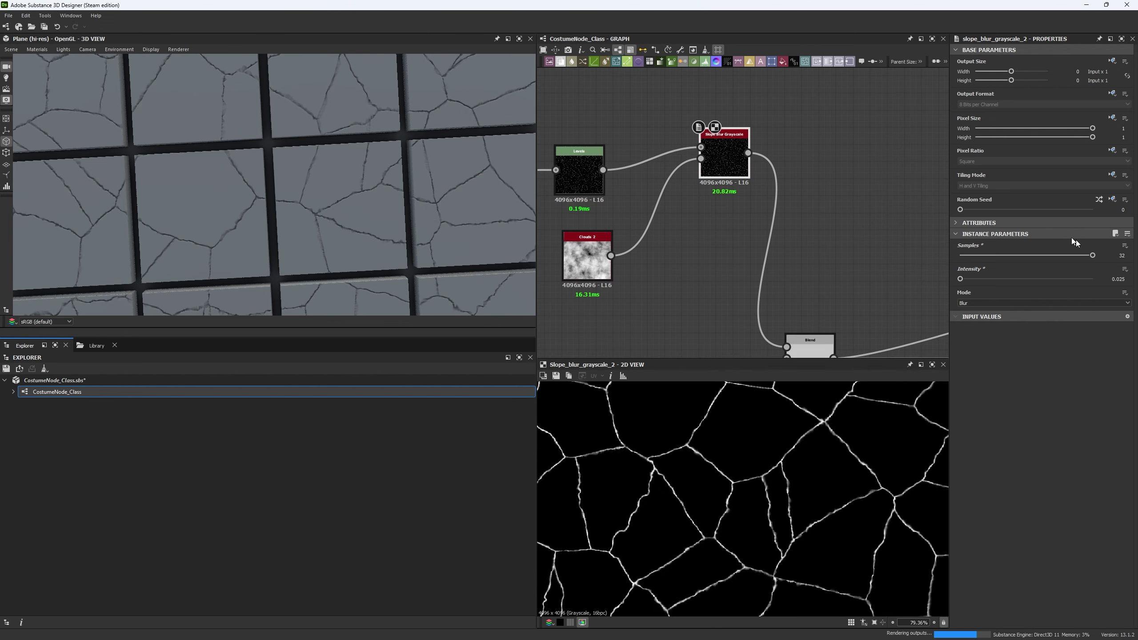
right_click_drag(352, 175, 358, 296, "alt")
middle_click_drag(358, 296, 322, 180, "alt")
right_click_drag(321, 180, 492, 250, "ctrl+shift")
scroll(706, 508, "up", 8)
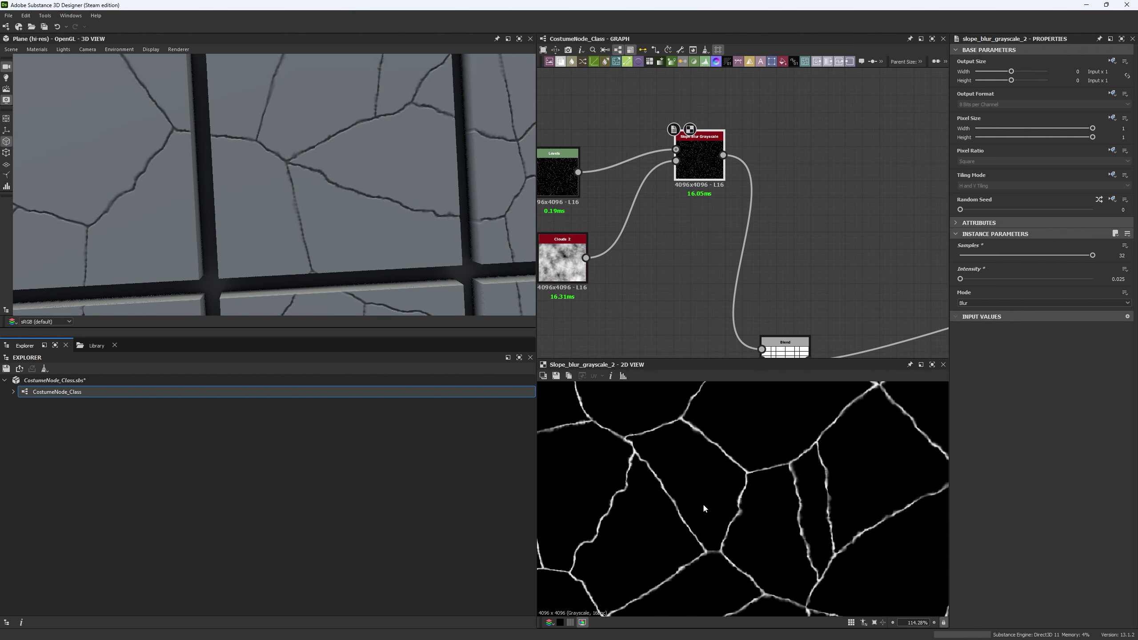
- Set the Slope Blur's Mode to Min and its Intensity to 0.06, checking the crack lines close up
left_click(976, 303)
left_click(972, 313)
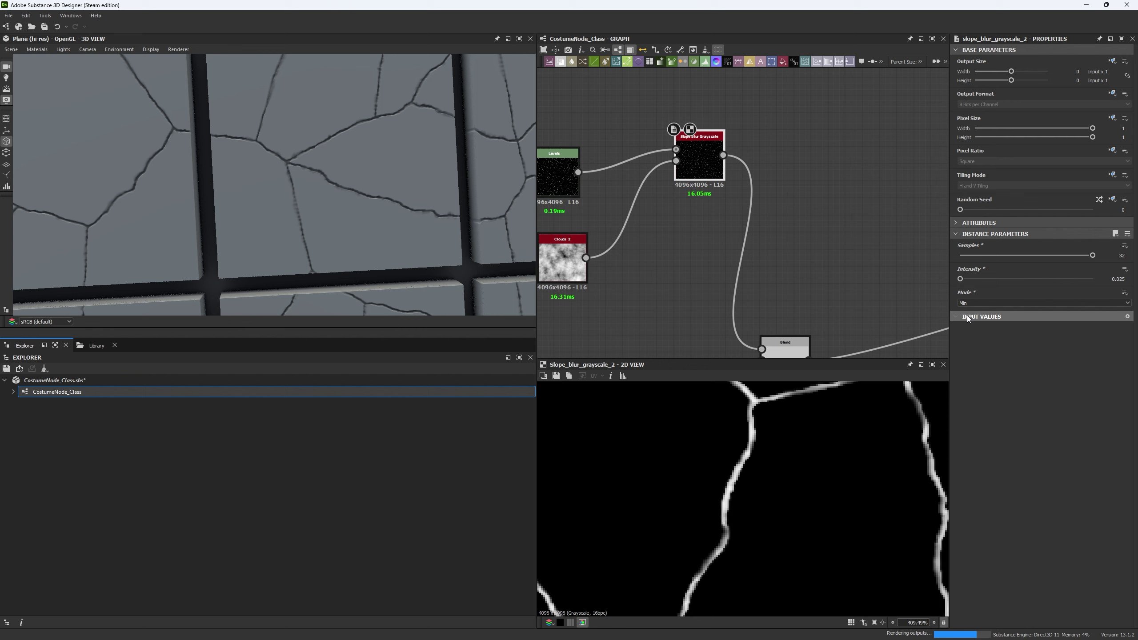
left_click(1126, 280)
type("0.06")
key("Return")
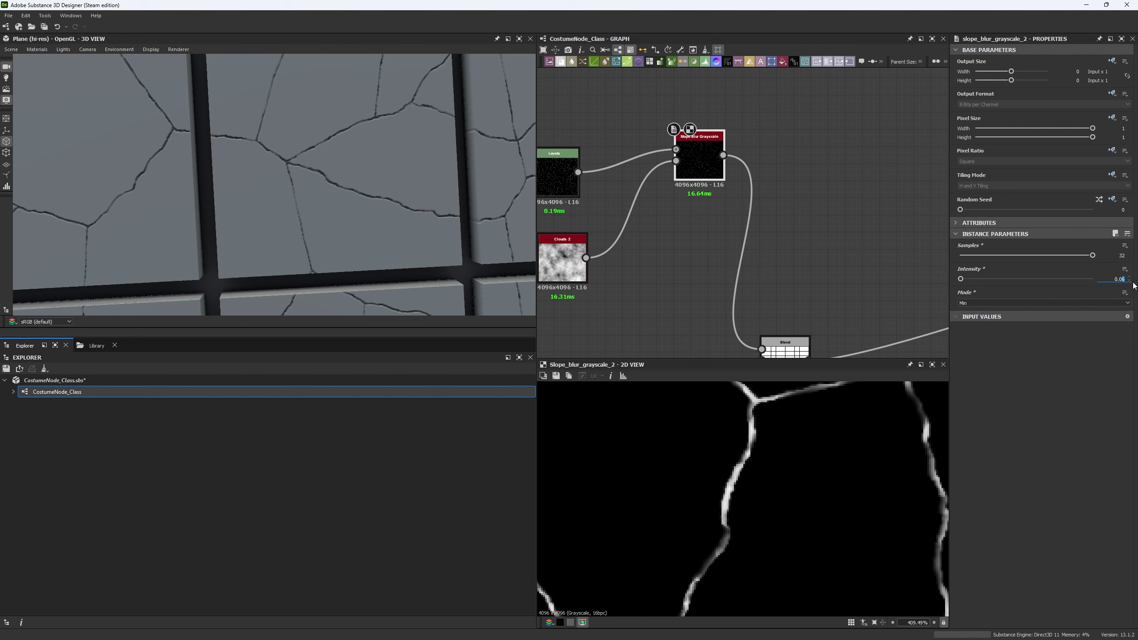
scroll(420, 230, "down", 5)
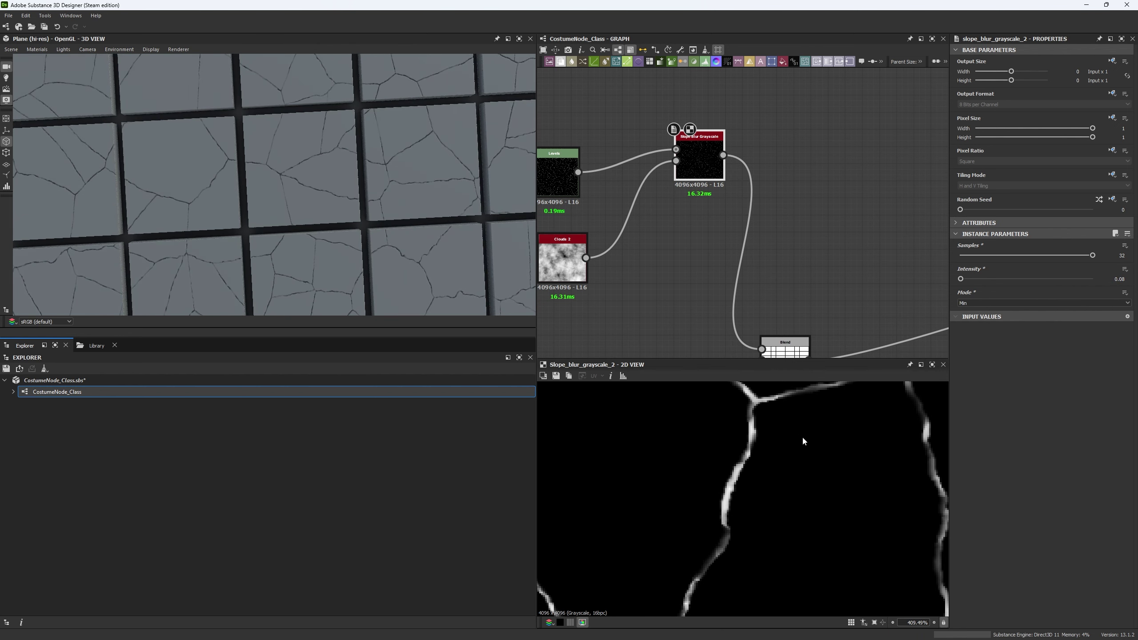
scroll(802, 441, "down", 4)
scroll(793, 462, "down", 2)
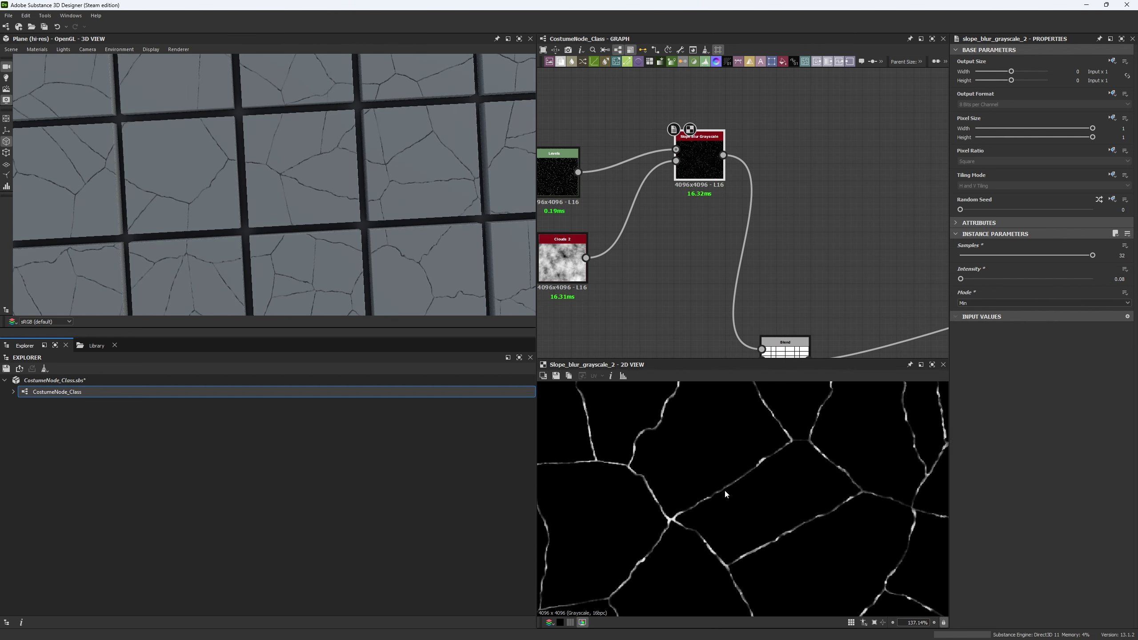
scroll(689, 507, "up", 5)
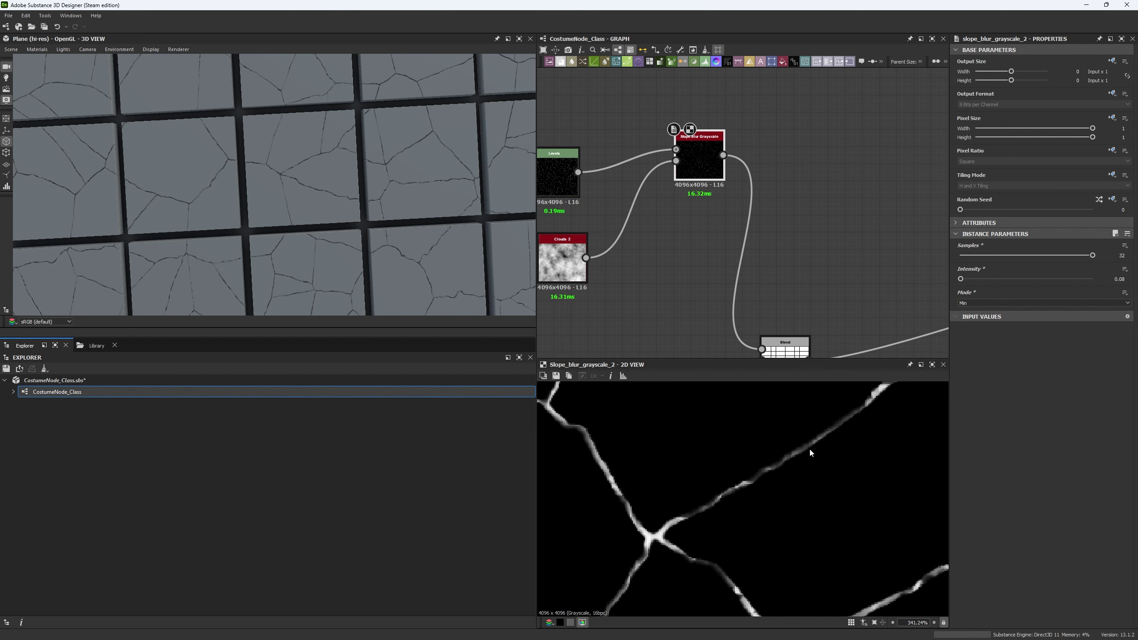
middle_click_drag(846, 432, 832, 505)
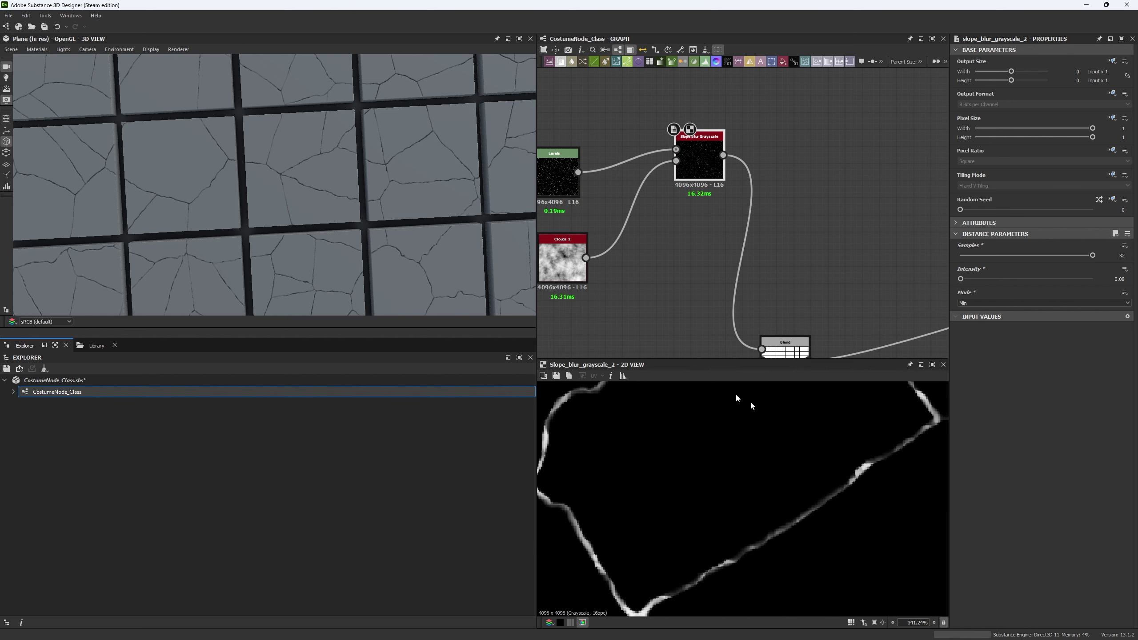
scroll(277, 215, "down", 3)
- Switch the 3D preview mesh to Rounded Cylinder and enlarge the 3D view
left_click(10, 49)
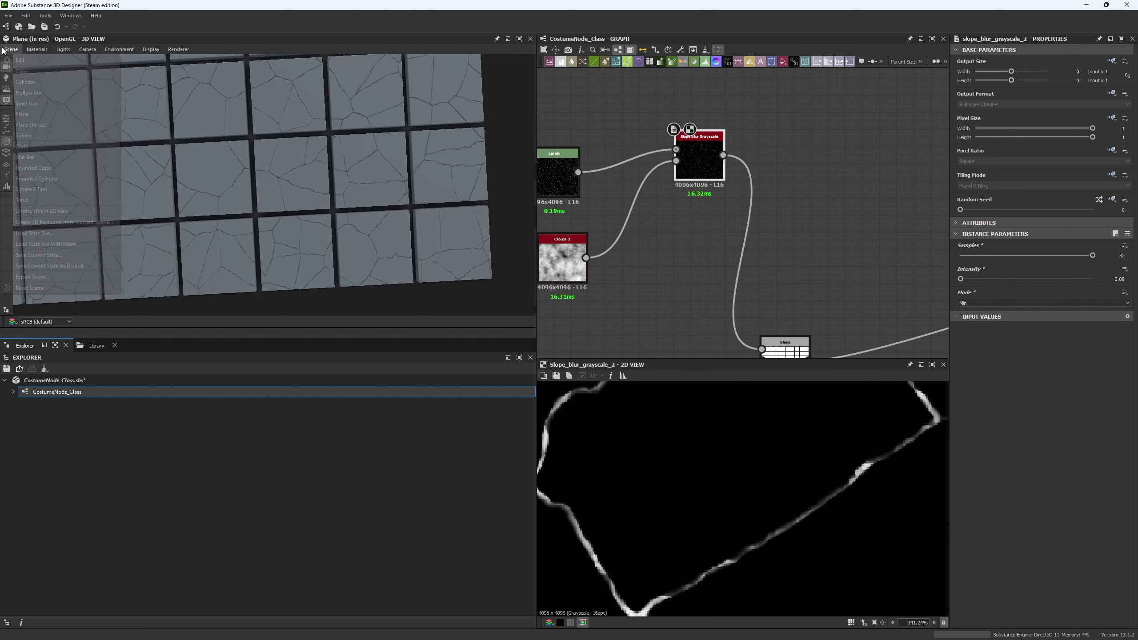
left_click(14, 180)
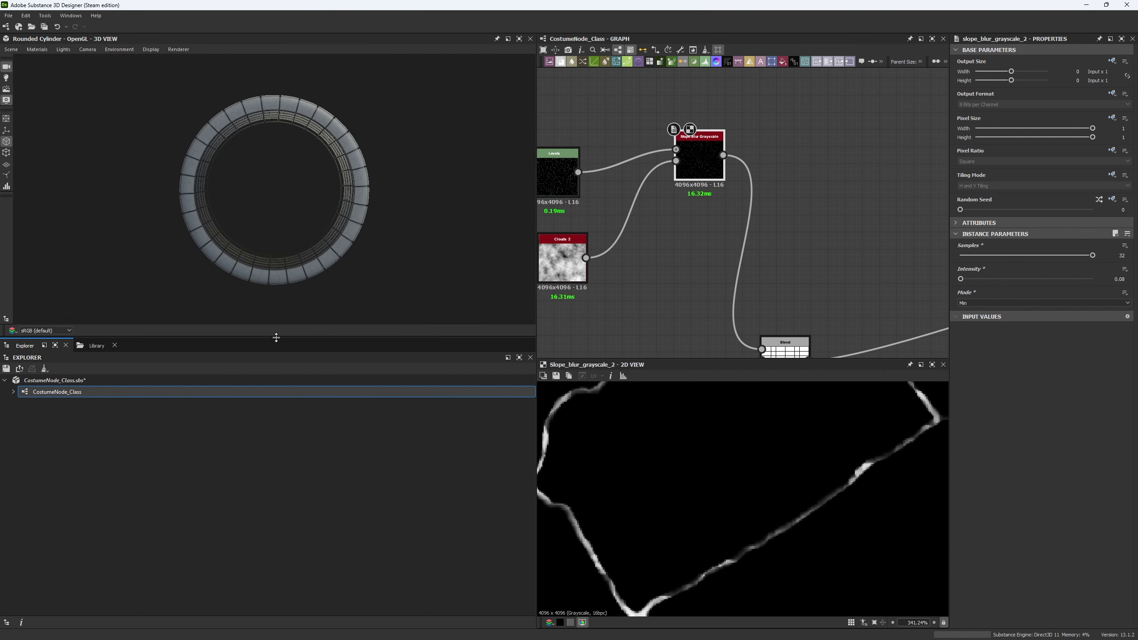
left_click_drag(276, 337, 272, 454)
left_click_drag(537, 314, 472, 323)
- Examine the cracks and tile edges close up on the rounded cylinder, along with the crack chain in the graph
left_click_drag(251, 296, 242, 222)
scroll(268, 254, "up", 5)
left_click_drag(268, 291, 307, 278)
right_click_drag(307, 278, 307, 329)
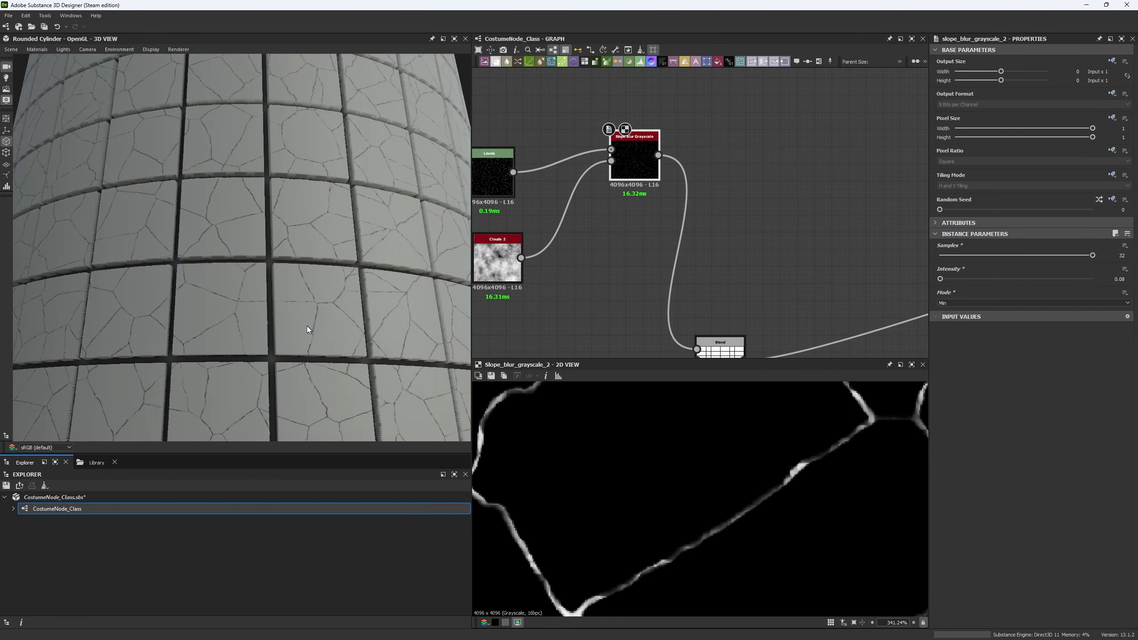
left_click_drag(307, 329, 278, 313)
right_click_drag(278, 312, 305, 372)
left_click_drag(304, 372, 307, 386)
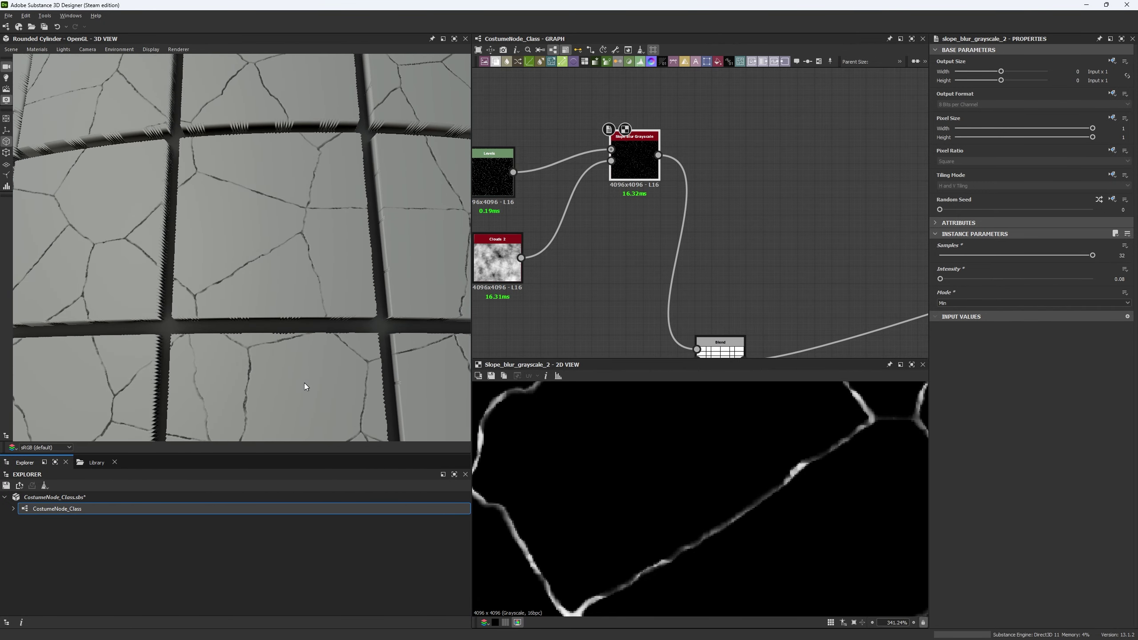
scroll(302, 367, "up", 3)
scroll(737, 183, "down", 5)
scroll(633, 194, "up", 4)
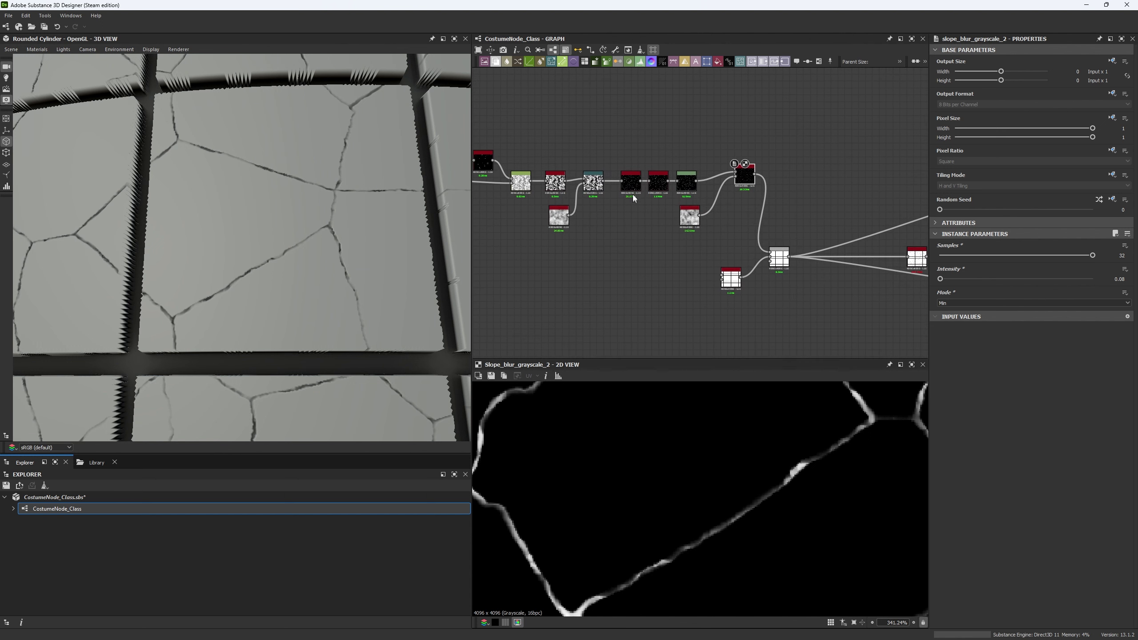
- Try wider cracks with the Edge Detect node's Edge Width and settle on 0.42
left_click(635, 176)
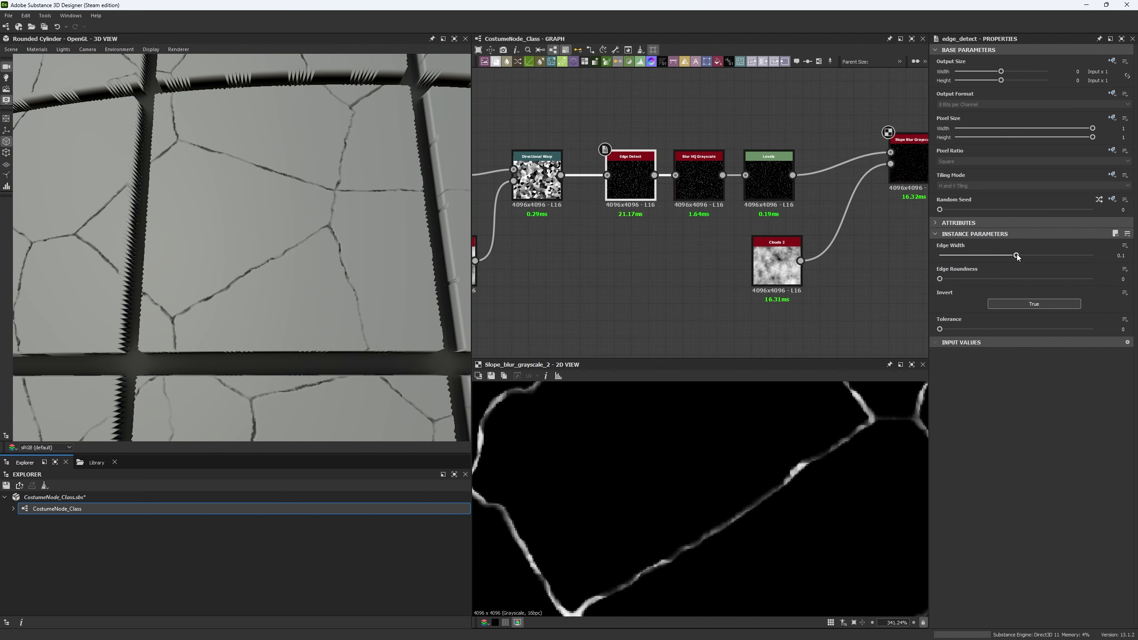
left_click_drag(1017, 256, 1019, 257)
left_click(1025, 255)
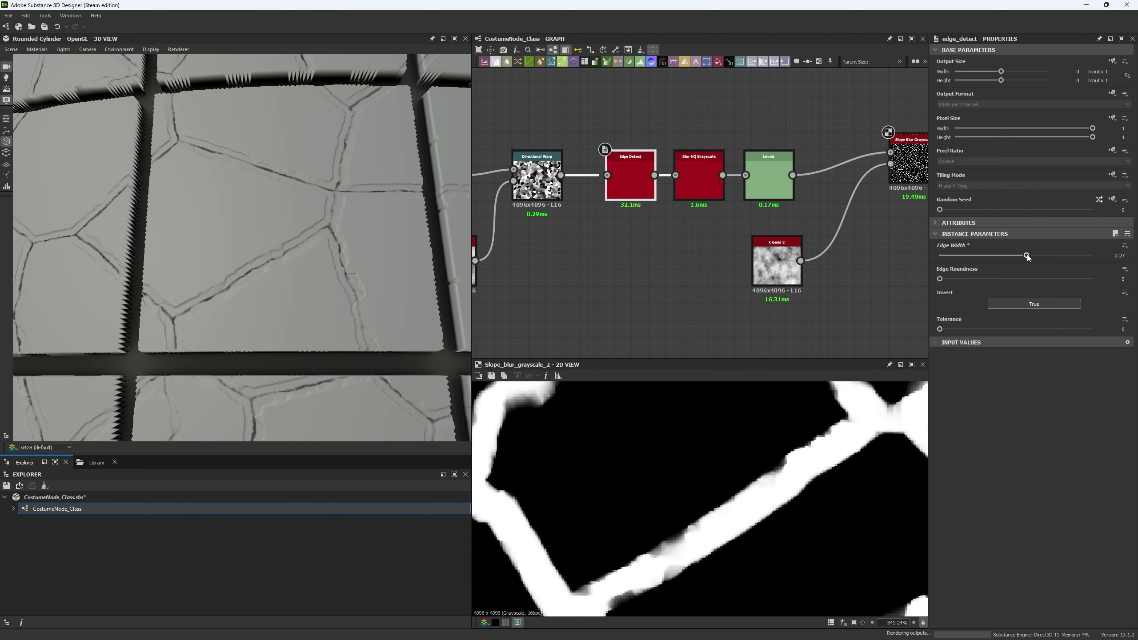
left_click(1017, 256)
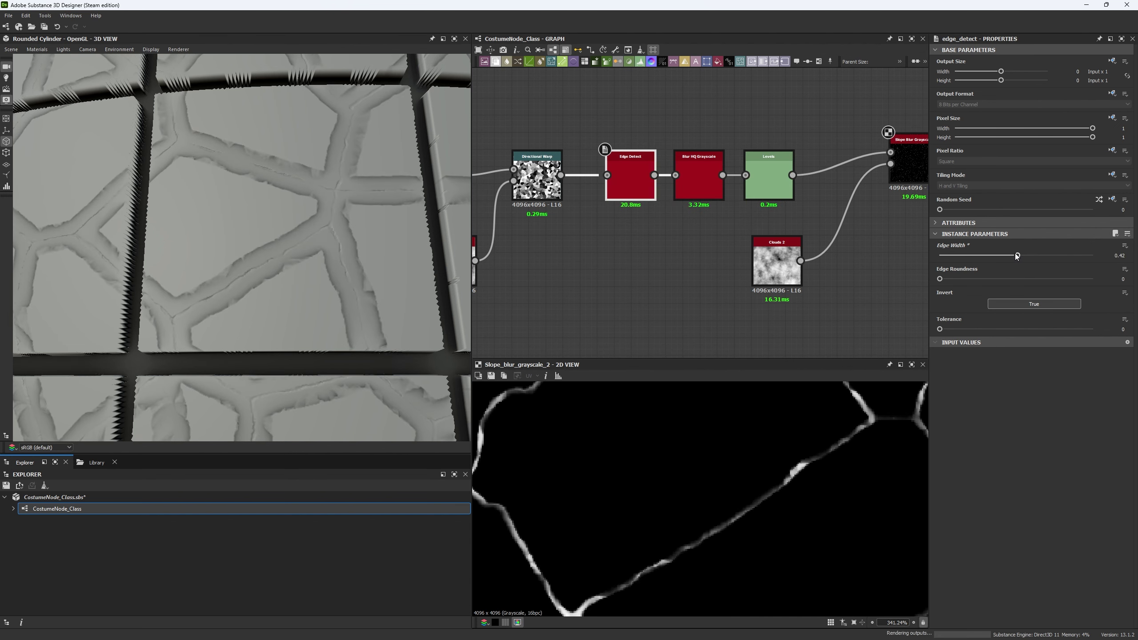
- Duplicate the Edge Detect node with its Directional Warp input and set the copy's Edge Width to 1.1
double_click(630, 181)
middle_click_drag(631, 295, 636, 257)
key("ctrl+d")
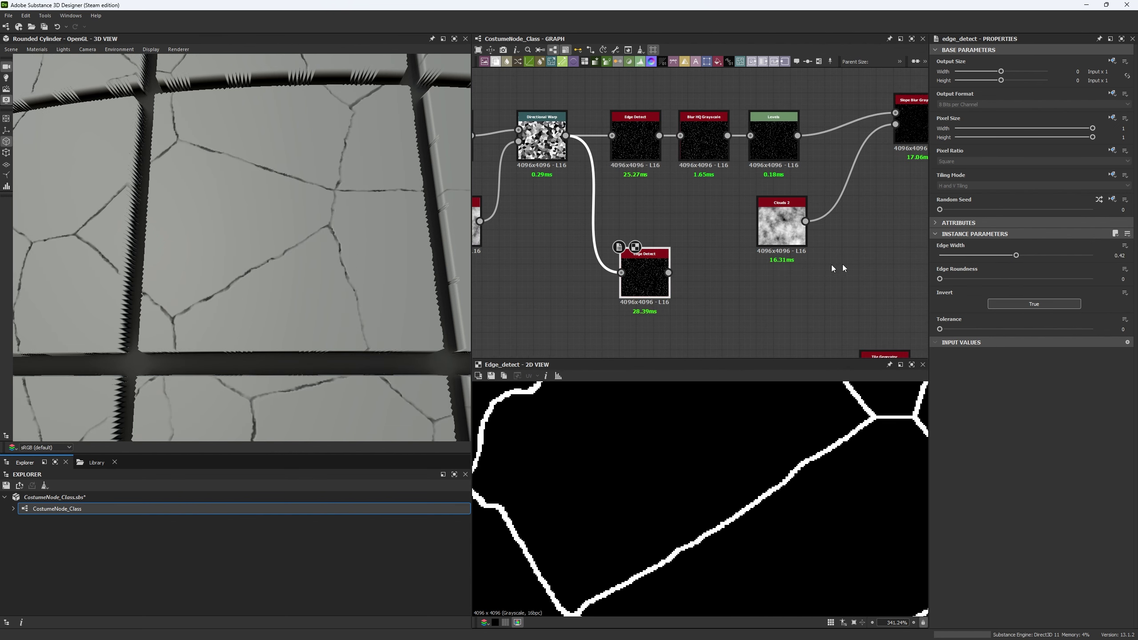
left_click(1015, 256)
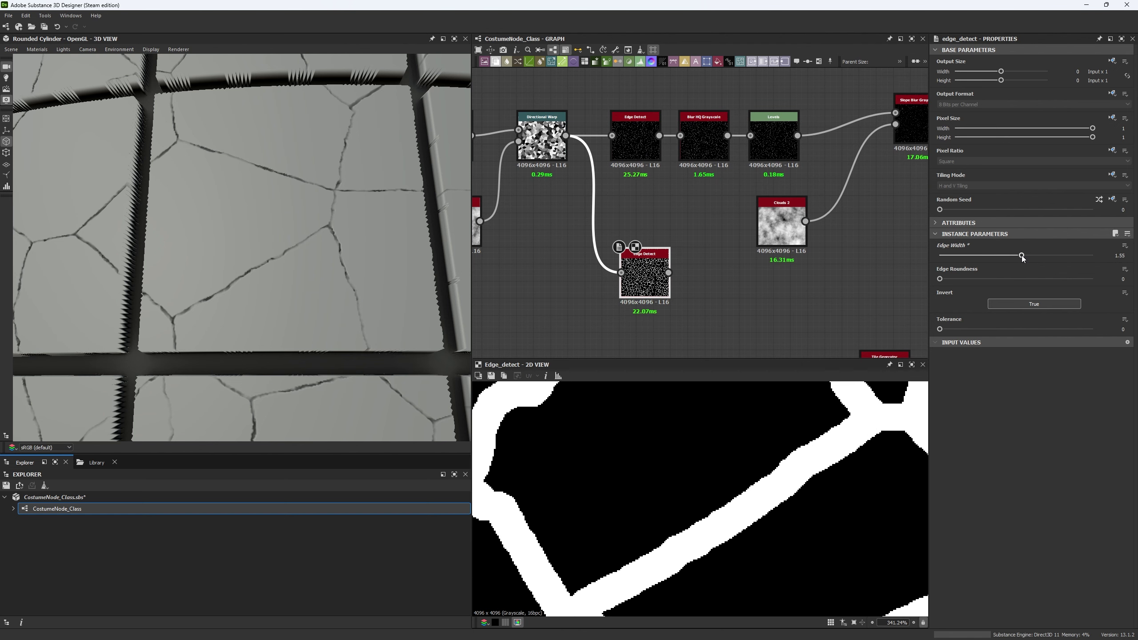
left_click(1018, 256)
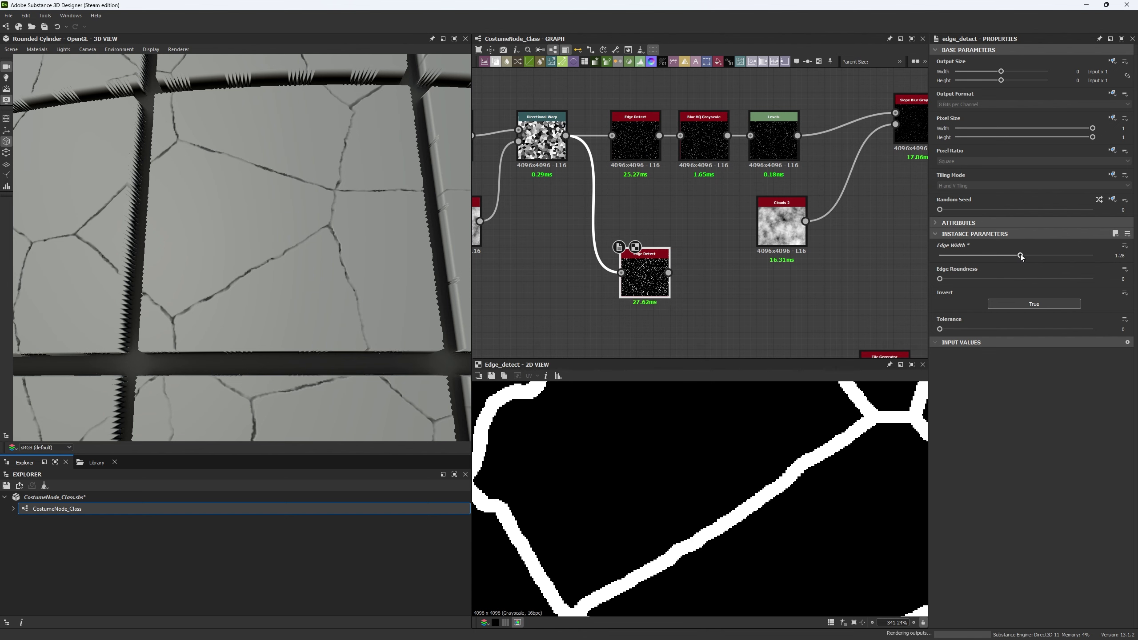
left_click_drag(1019, 255, 1020, 256)
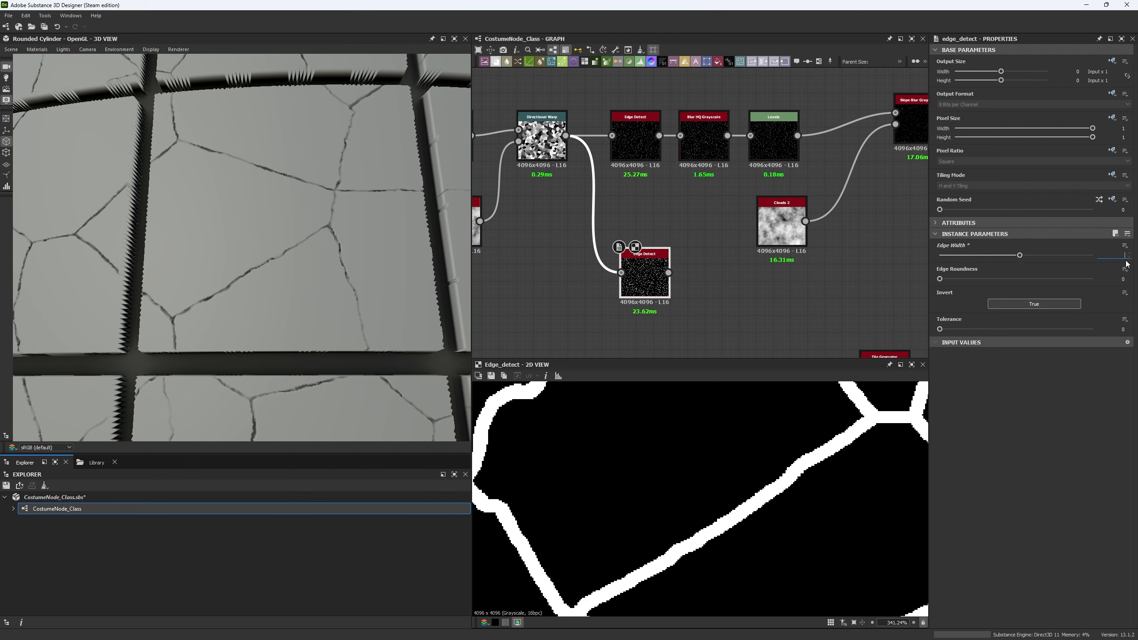
type("1.")
key("Return")
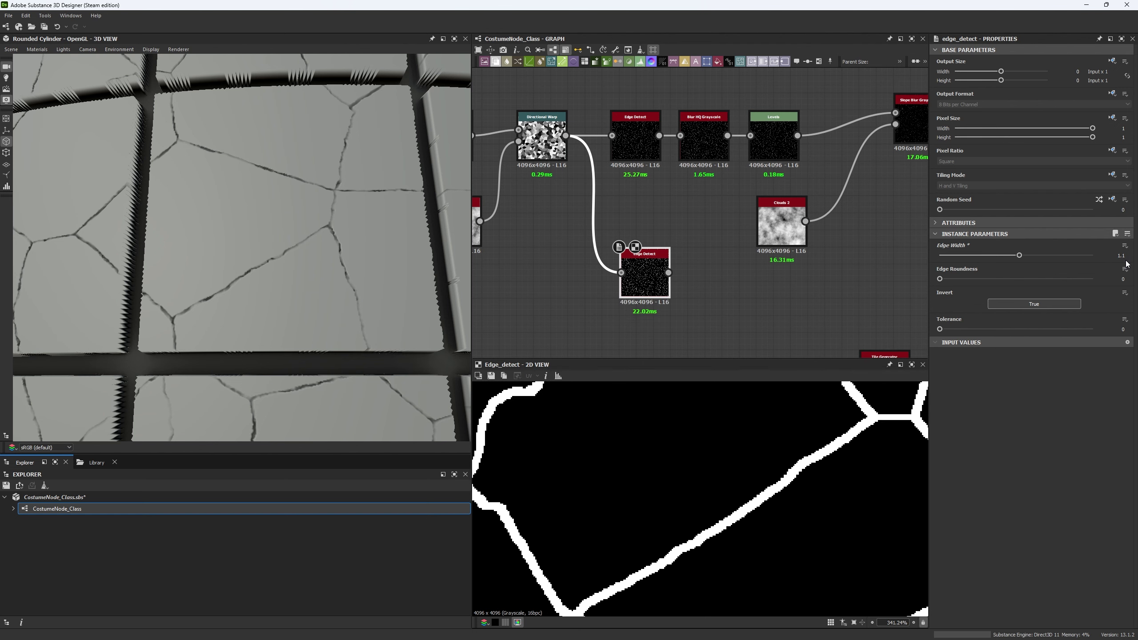
- Feed the duplicated Edge Detect into the Blur HQ Grayscale node and check the cracks on the cylinder
left_click_drag(684, 265, 668, 273)
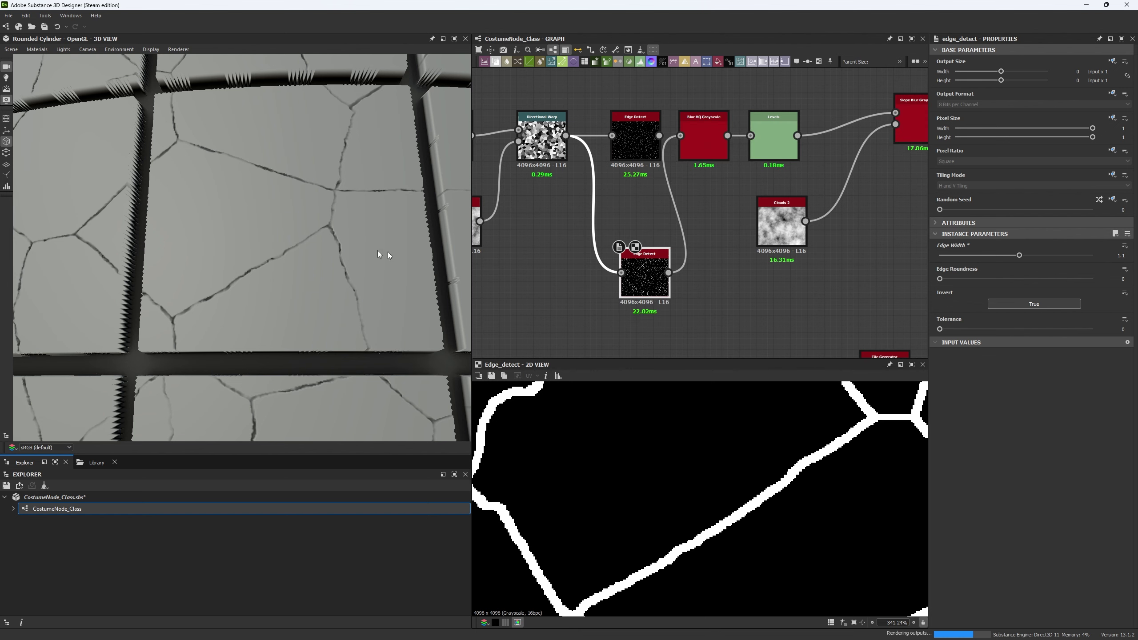
scroll(329, 242, "down", 3)
scroll(331, 260, "up", 6)
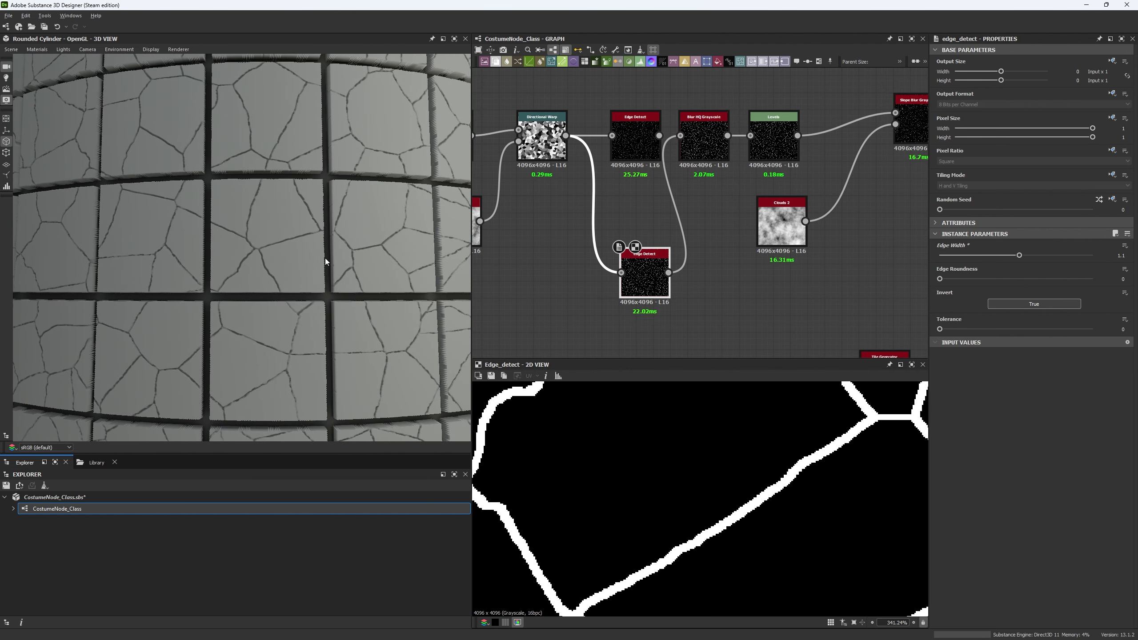
scroll(605, 306, "down", 5)
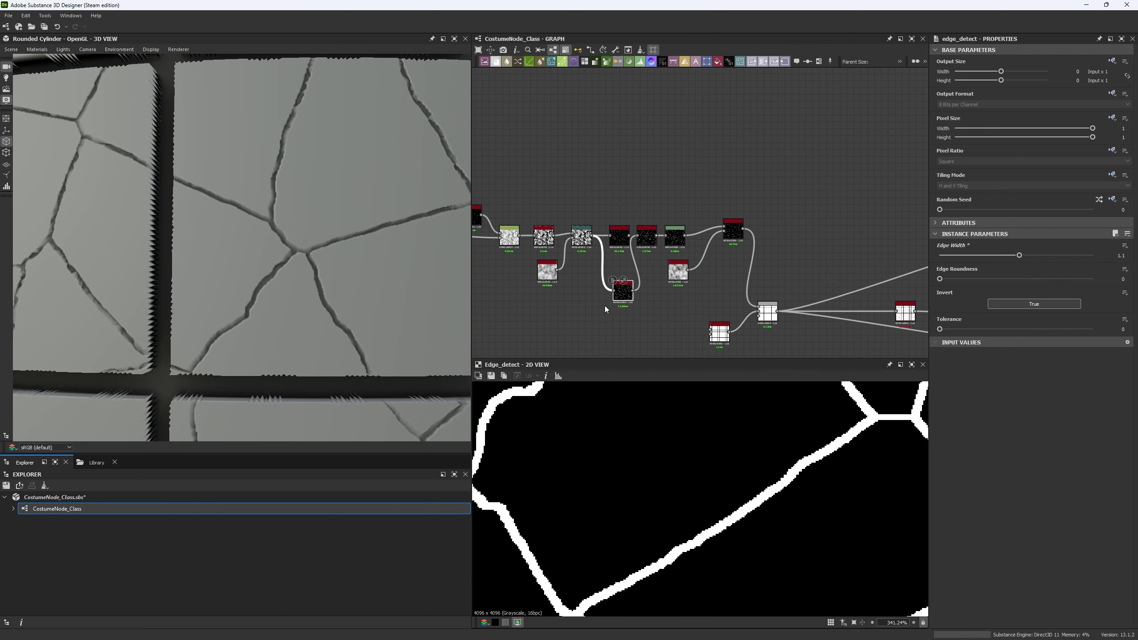
- Set the Opacity of the Subtract Blend to 0.14 and check the crack depth on the cylinder from near and far
scroll(600, 232, "up", 5)
double_click(787, 206)
mouse_move(949, 244)
left_mouse_down()
mouse_move(993, 244)
mouse_move(961, 244)
left_mouse_up()
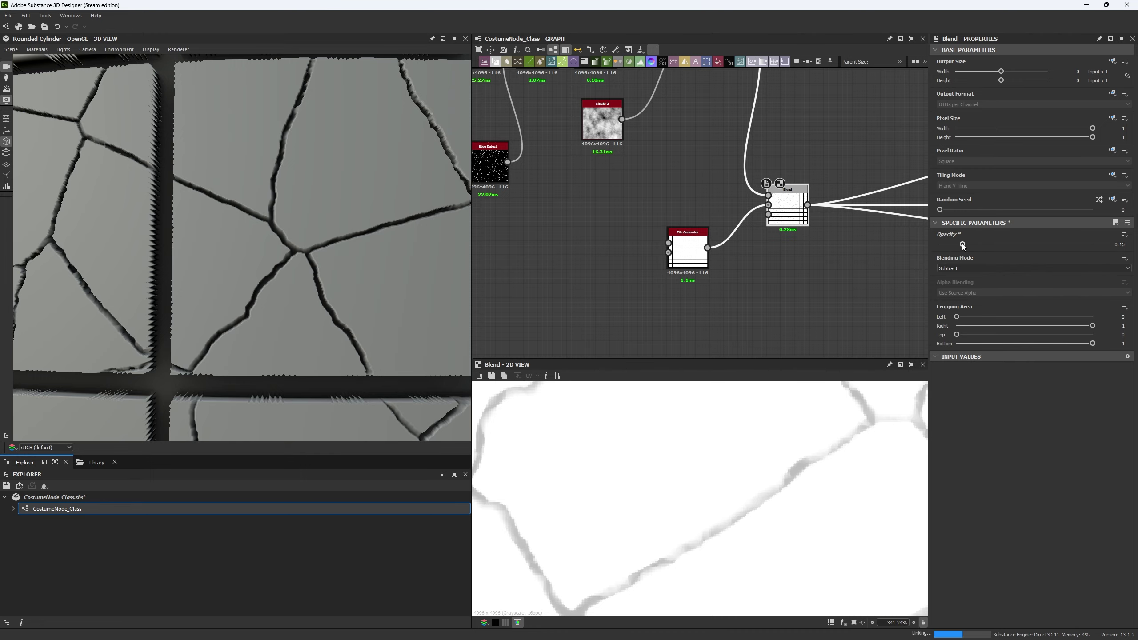
scroll(309, 212, "down", 3)
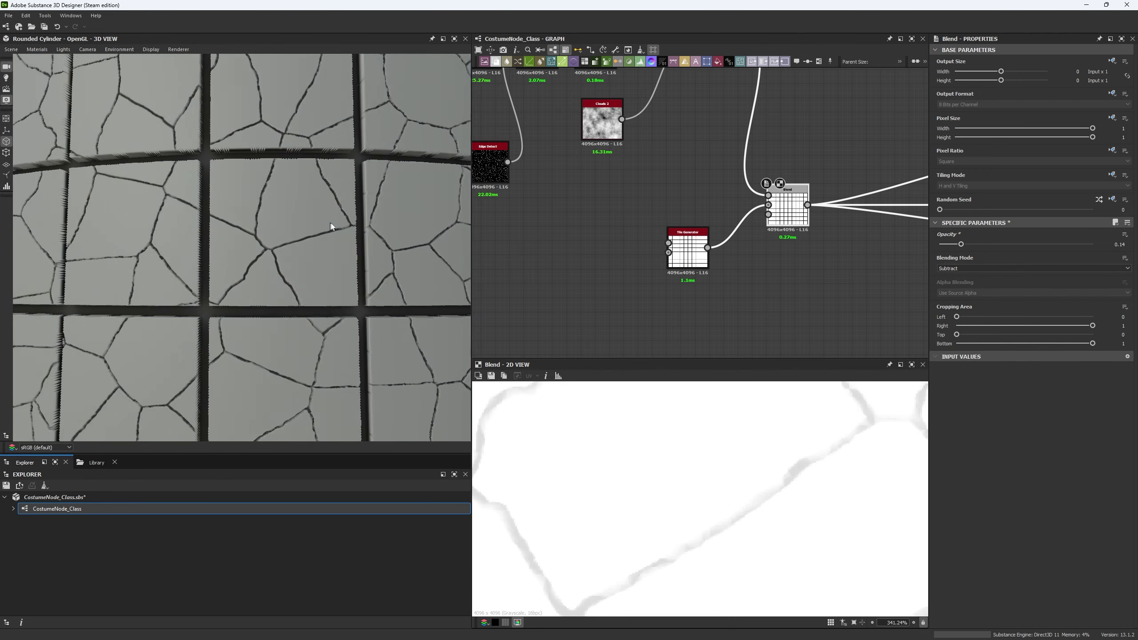
scroll(314, 202, "down", 5)
scroll(290, 167, "up", 8)
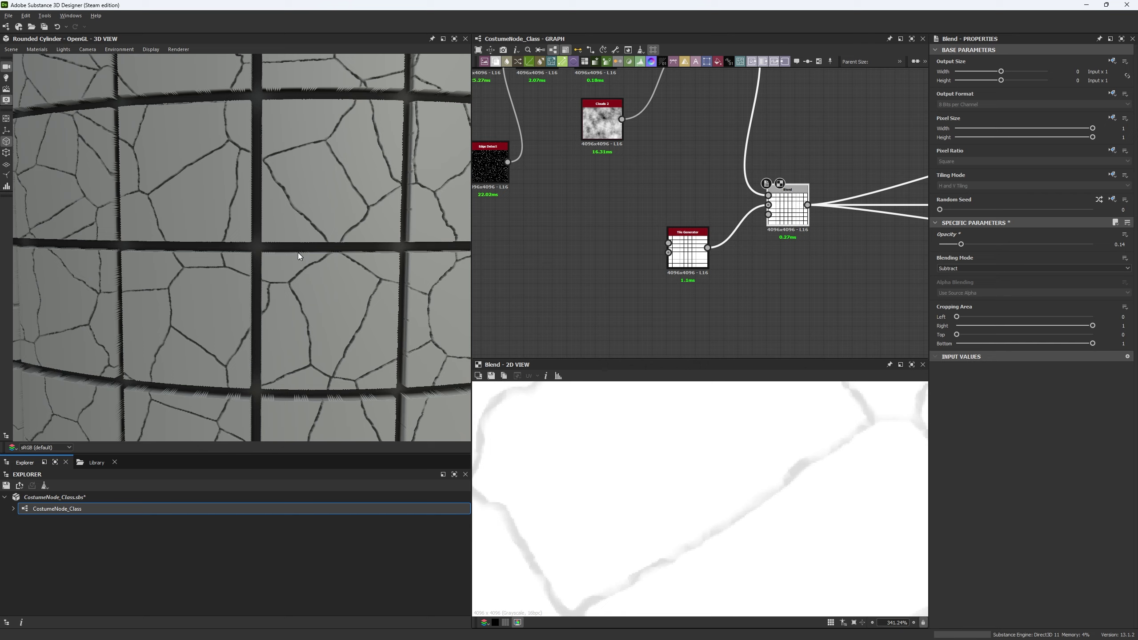
scroll(267, 336, "down", 5)
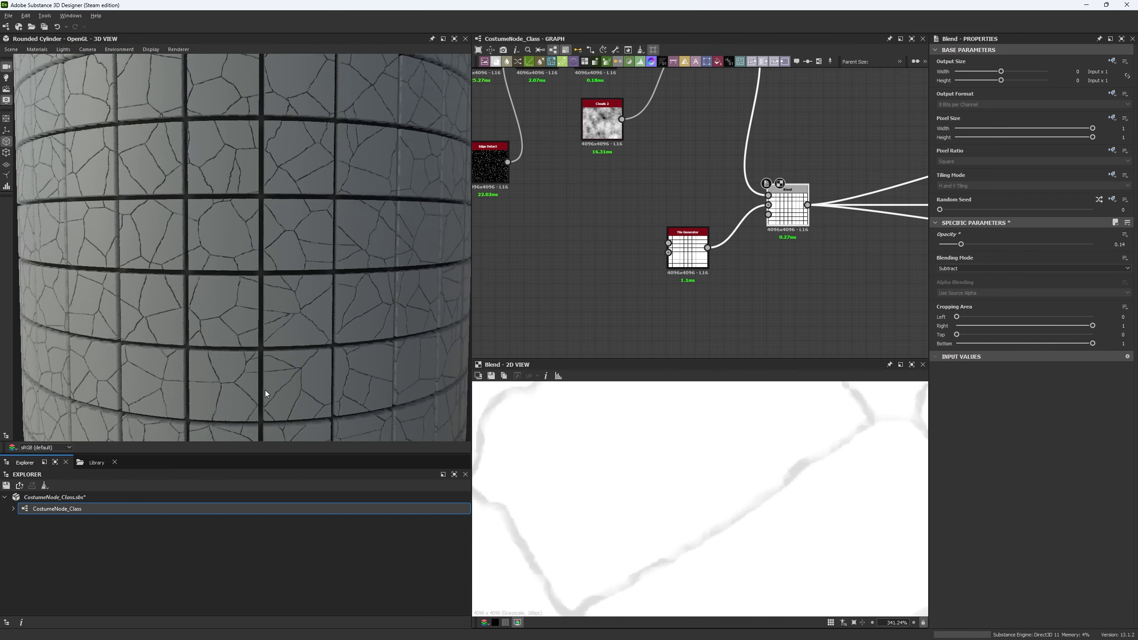
scroll(228, 257, "up", 4)
scroll(527, 264, "down", 1)
scroll(527, 264, "down", 3)
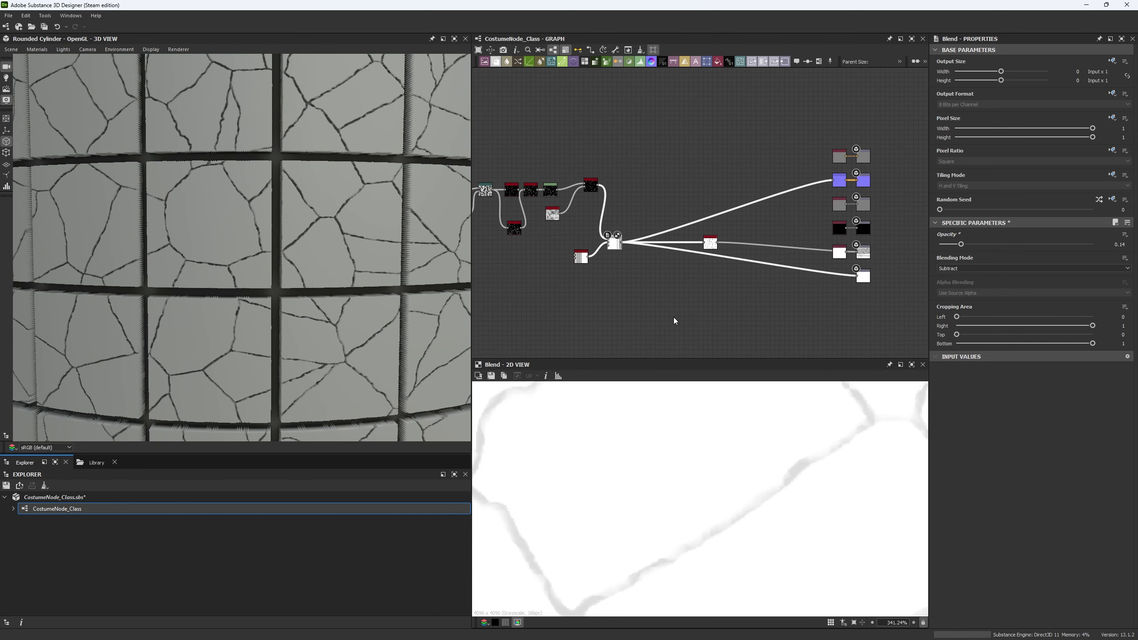
- Move the Blend and Tile Generator nodes apart to make room between them in the graph
scroll(541, 220, "up", 3)
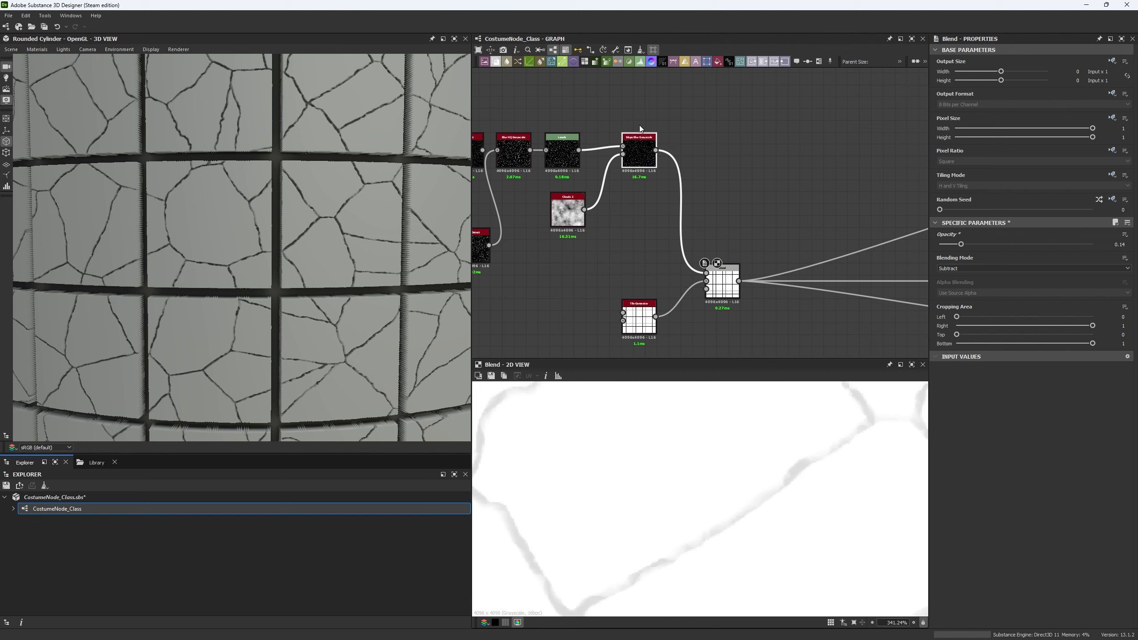
middle_click_drag(635, 220, 650, 169)
left_click_drag(734, 233, 840, 264)
middle_click_drag(714, 226, 696, 215)
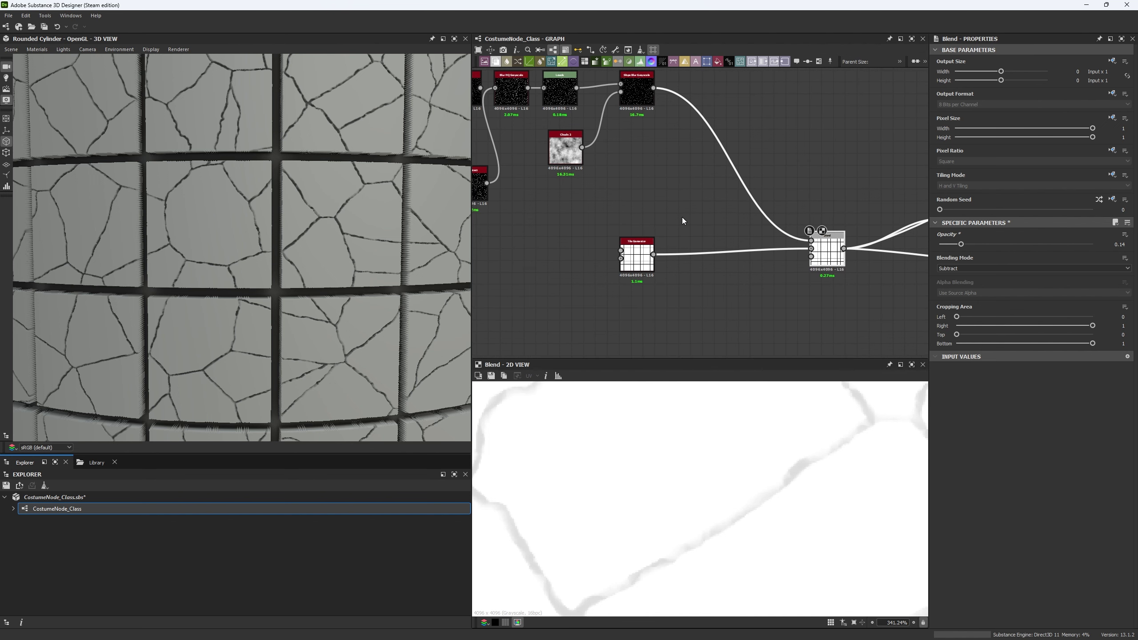
left_click_drag(637, 259, 583, 215)
- Add a Flood Fill node fed by the Tile Generator and check the cracked tiles around the cylinder
left_click(534, 259)
type("flood fill")
key("Return")
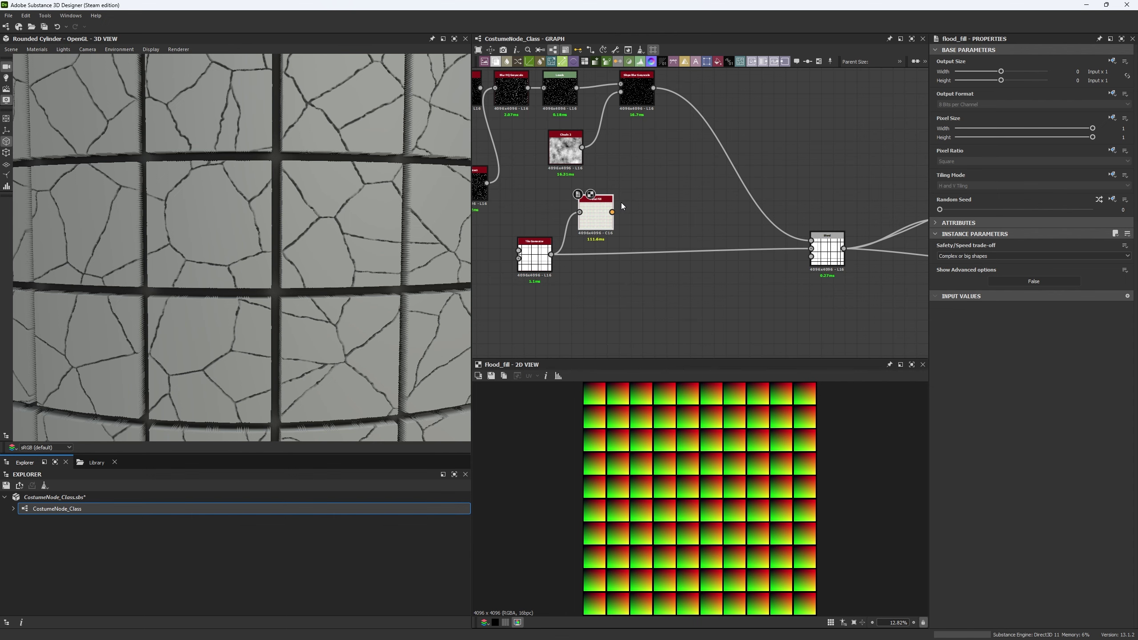
scroll(295, 248, "down", 5)
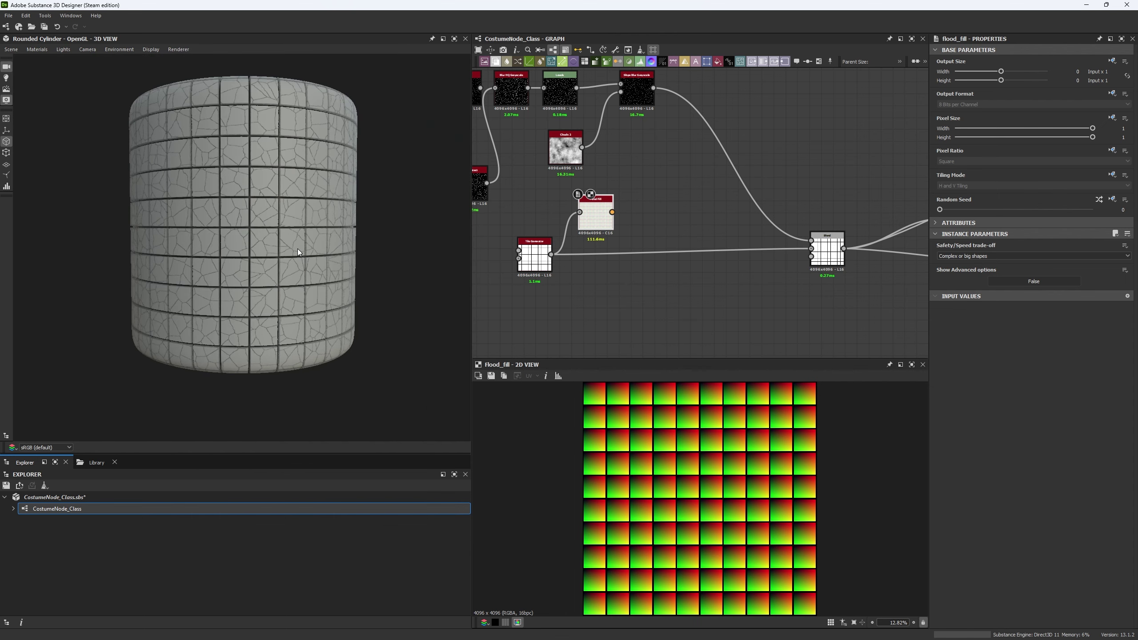
left_click_drag(297, 233, 240, 224)
scroll(240, 224, "up", 6)
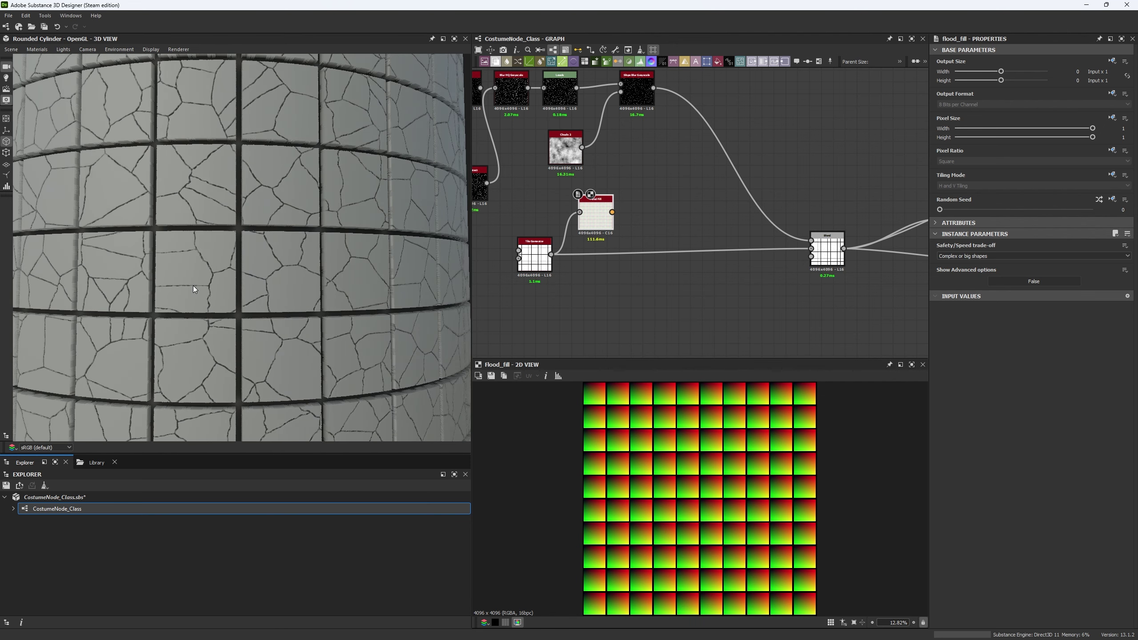
- Switch to Discord to check the Weekly Classes call and its chat, and return to Substance 3D Designer
key("alt+Tab")
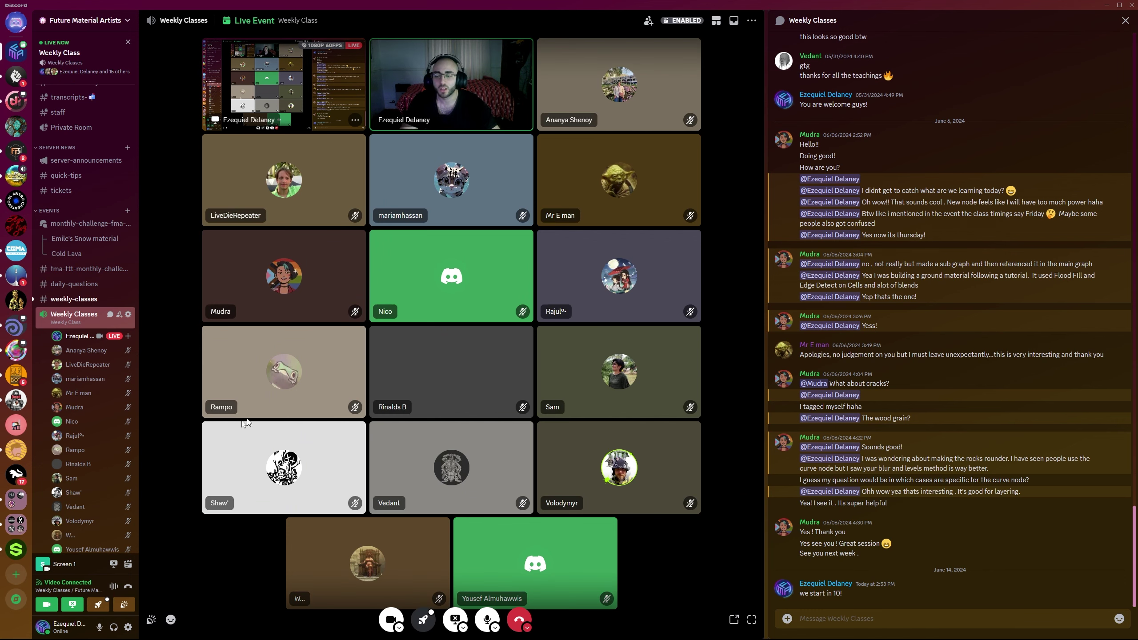
scroll(85, 425, "down", 3)
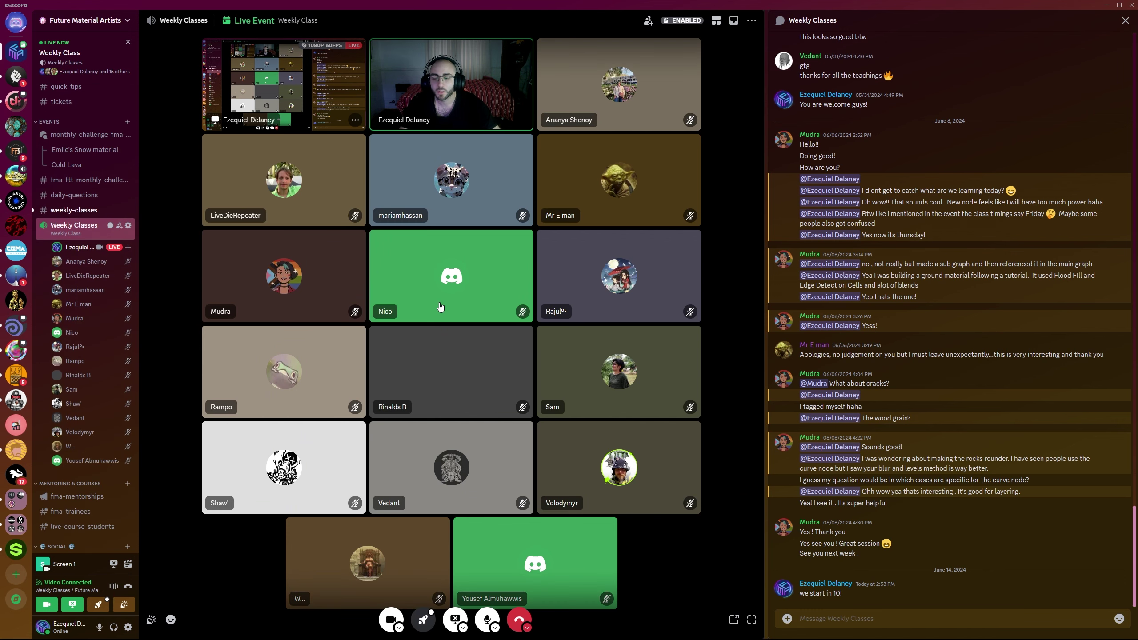
key("alt+Tab")
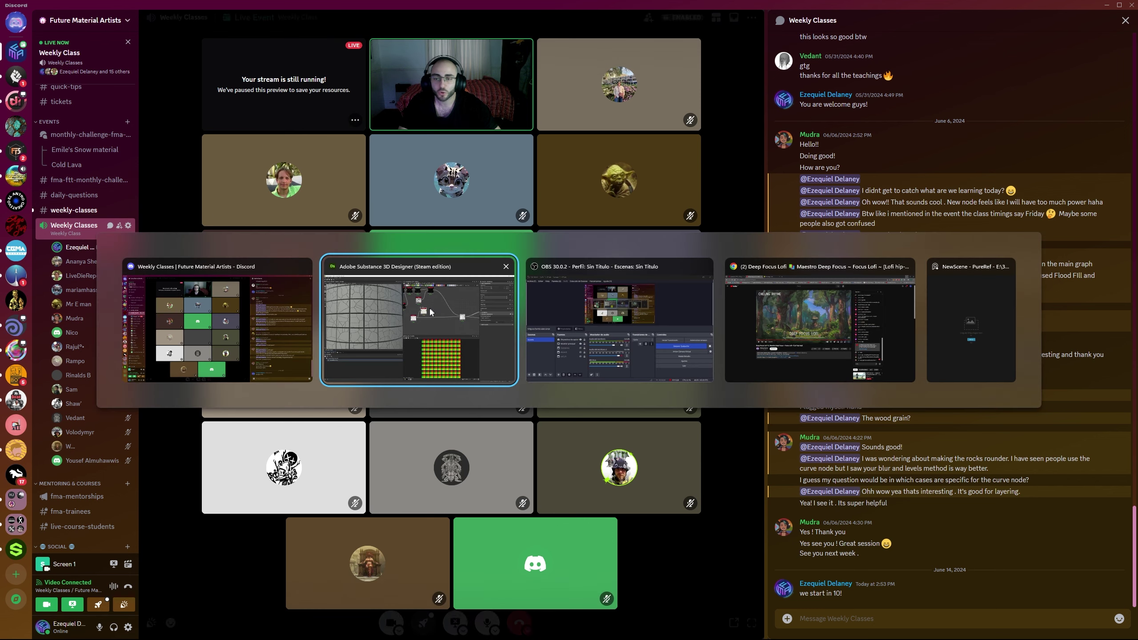
left_click(268, 341)
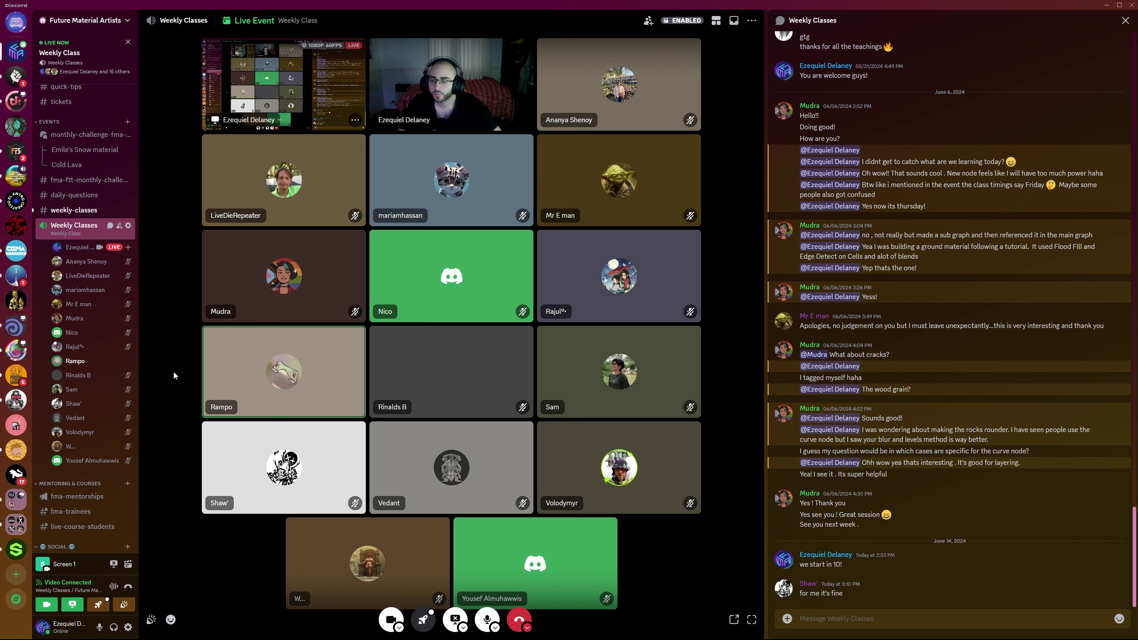
key("alt+Tab")
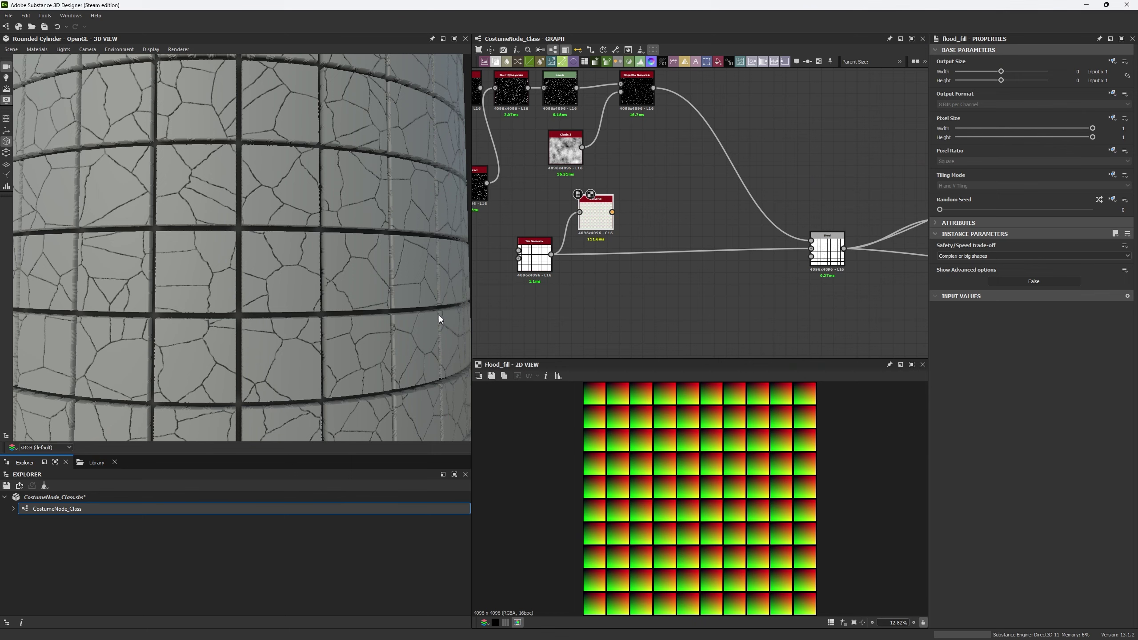
- Duplicate the Flood Fill node below the original, keeping the Tile Generator as its input
middle_click_drag(545, 229, 537, 226)
scroll(568, 224, "up", 3)
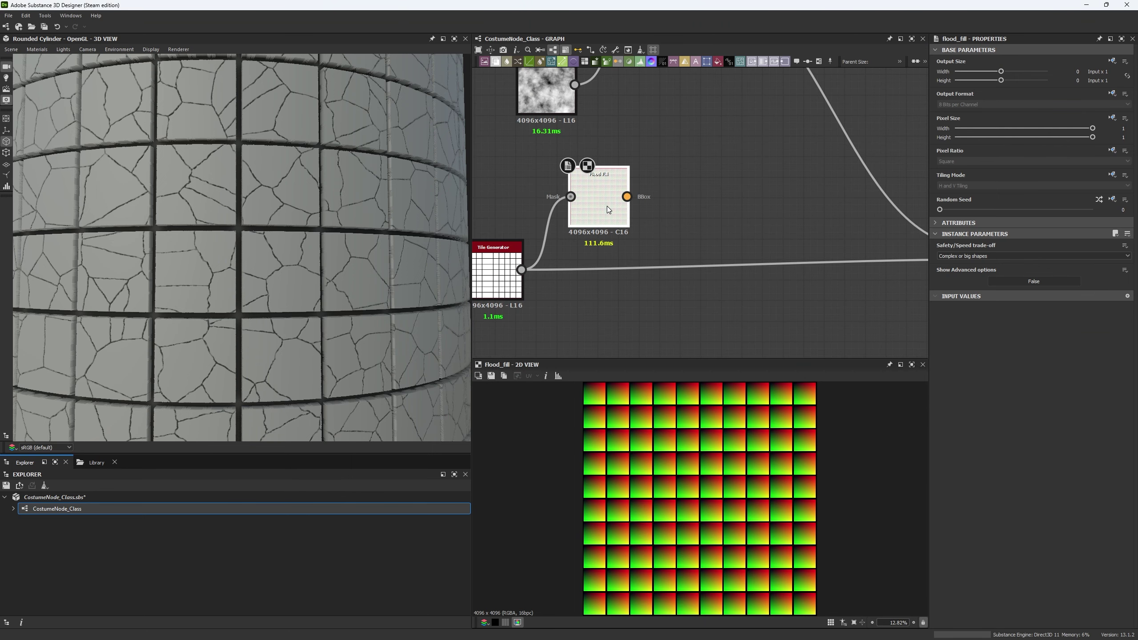
double_click(607, 206)
scroll(642, 411, "down", 5)
middle_click_drag(619, 304, 639, 187)
key("ctrl+d")
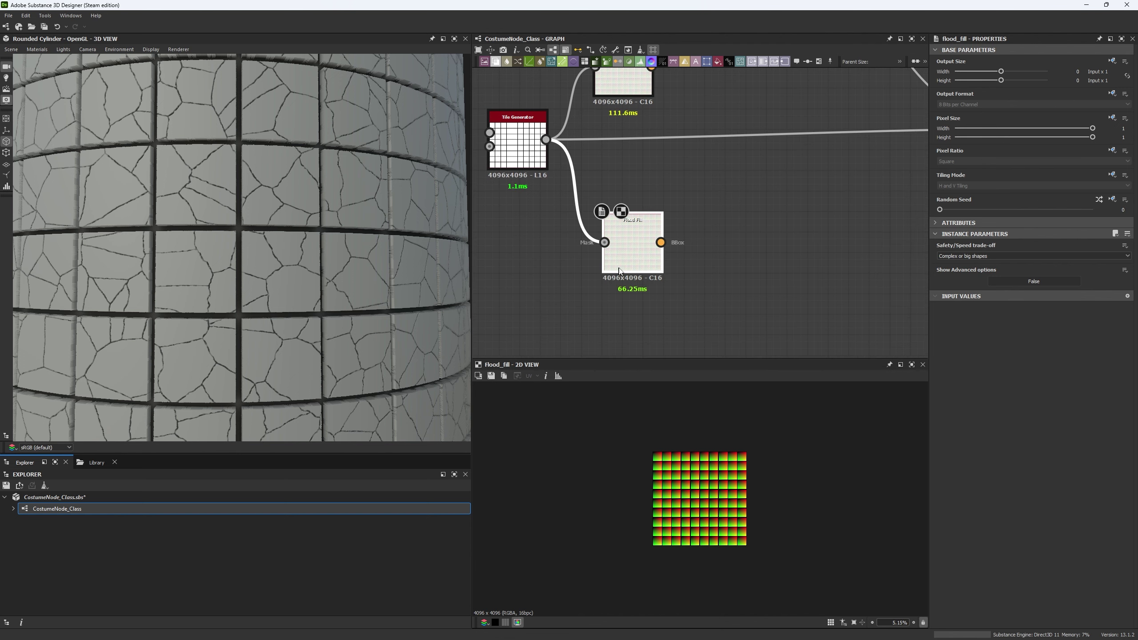
- Compare the Flood Fill's per-tile gradients with the Tile Generator's output close up in the 2D view
scroll(672, 494, "up", 8)
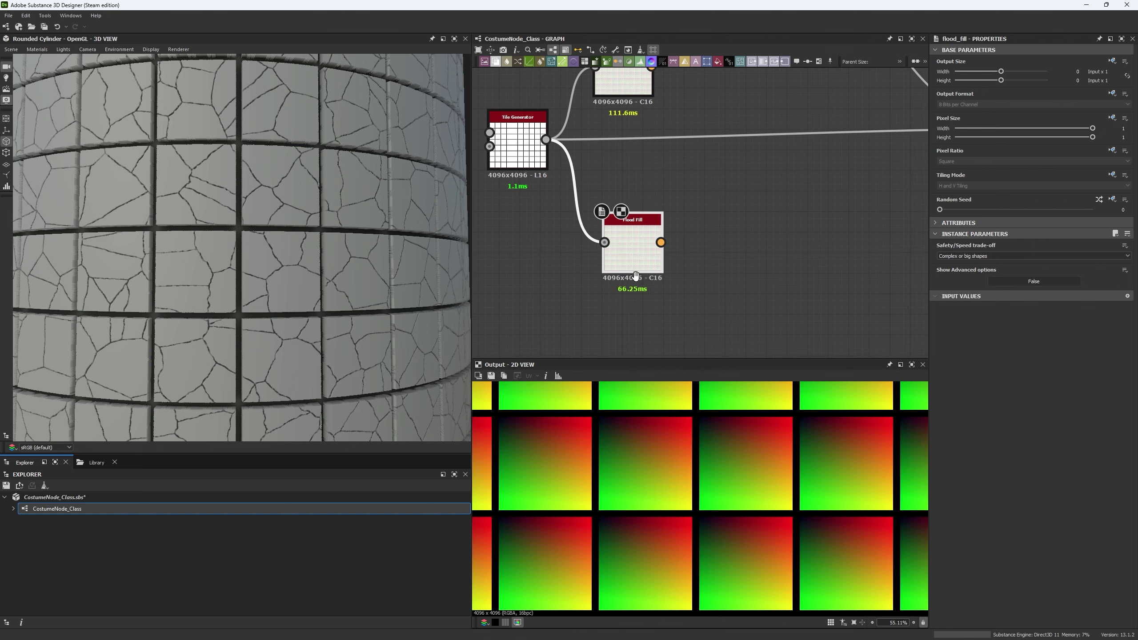
middle_click_drag(636, 275, 683, 267)
scroll(625, 419, "up", 2)
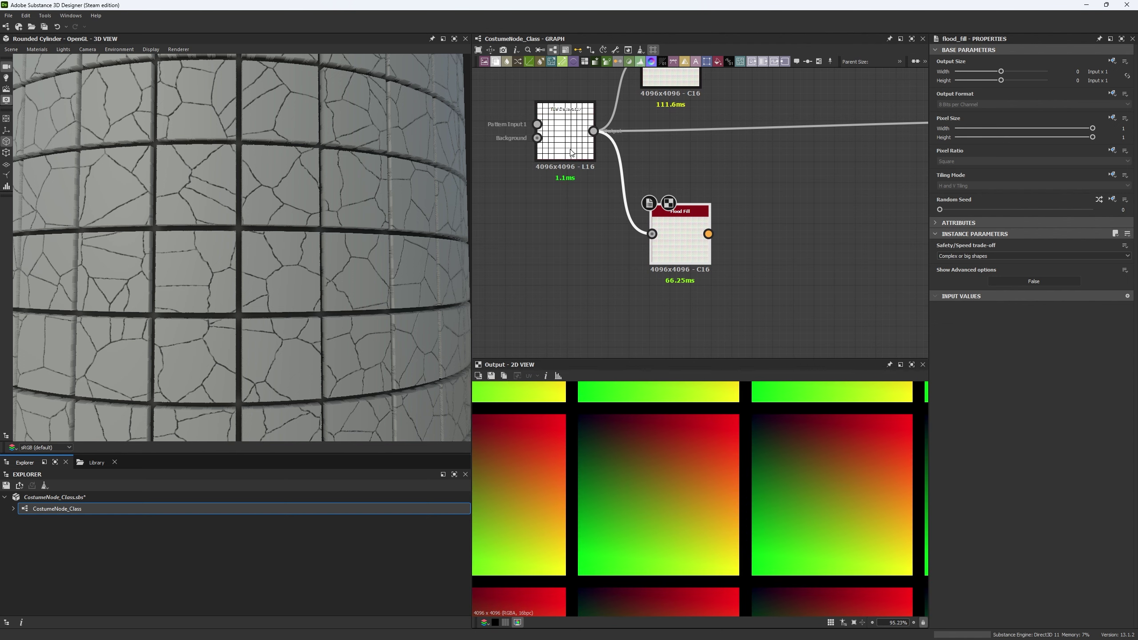
scroll(654, 235, "up", 4)
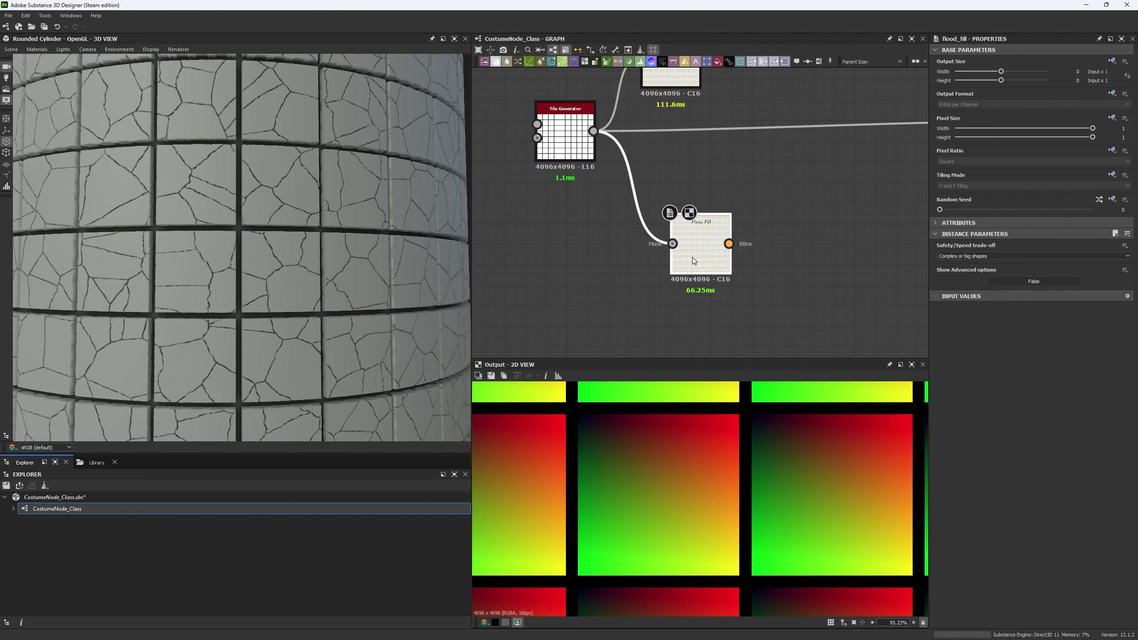
left_click(670, 244)
scroll(671, 244, "down", 6)
- Add a Uniform Color node and place it in the free space below the duplicated Flood Fill
middle_click_drag(671, 244, 676, 215)
key("space")
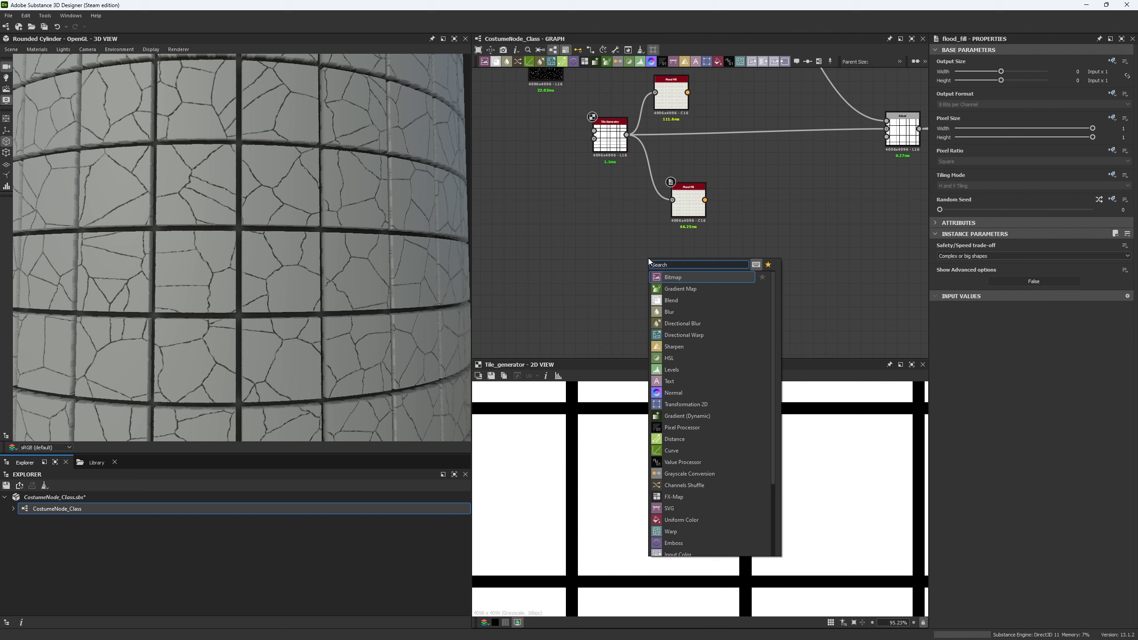
type("uni")
key("Return")
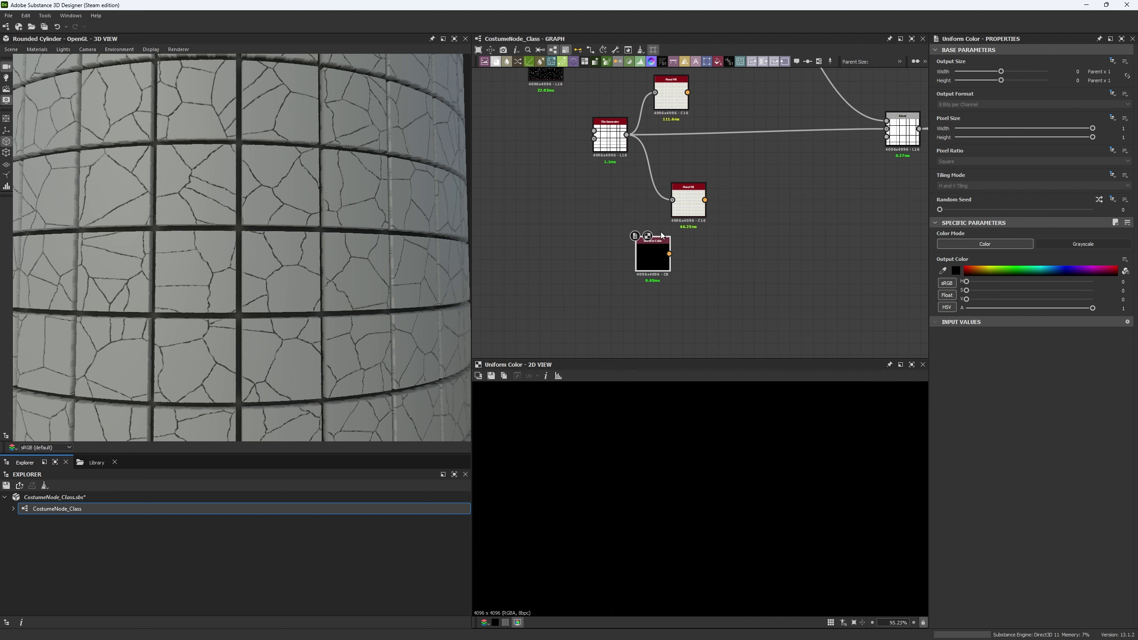
left_click_drag(656, 267, 620, 304)
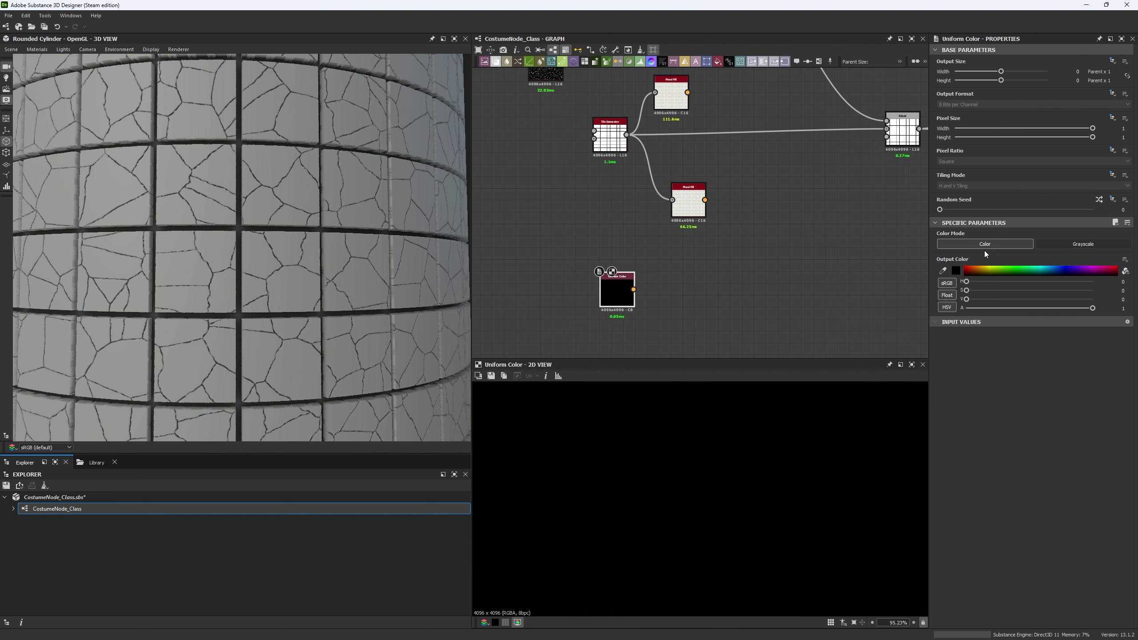
scroll(620, 304, "up", 5)
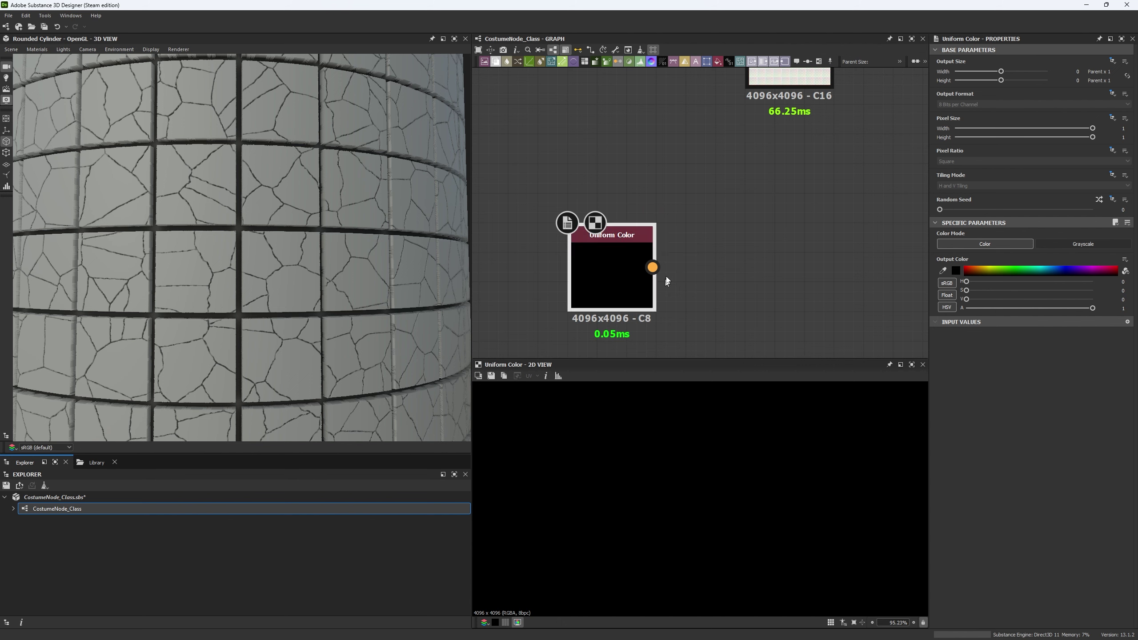
- Switch the Uniform Color node's color mode to Grayscale and check its output connector
scroll(666, 281, "up", 2)
left_click(1073, 246)
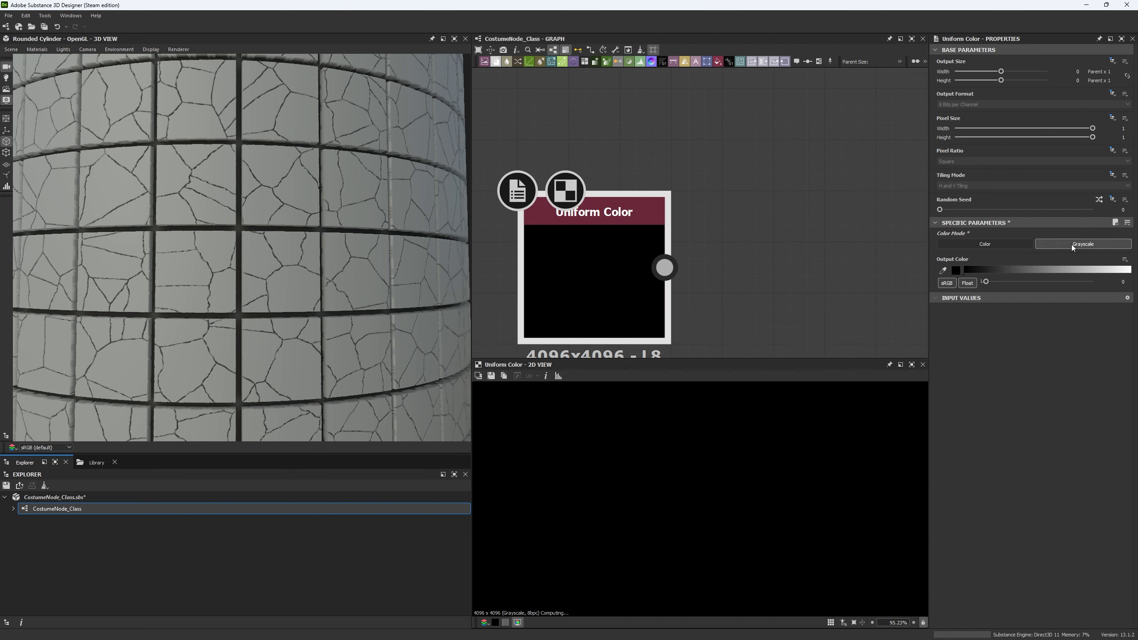
scroll(667, 269, "down", 3)
scroll(668, 269, "up", 3)
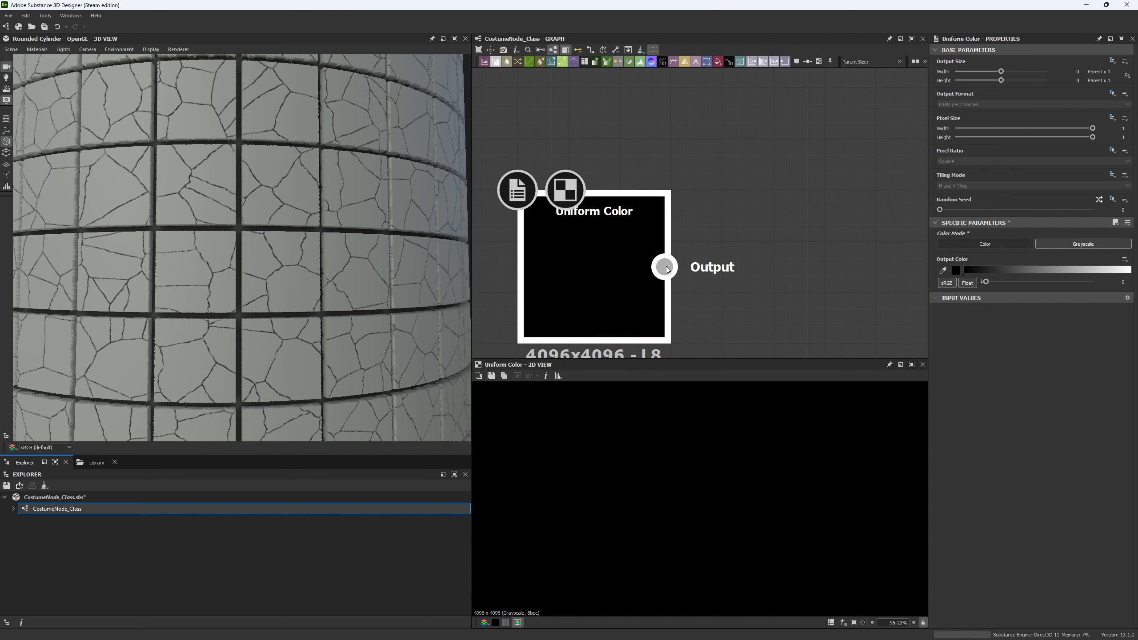
- Delete the Uniform Color node from the graph
scroll(666, 269, "down", 5)
key("Delete")
middle_click_drag(850, 148, 605, 265)
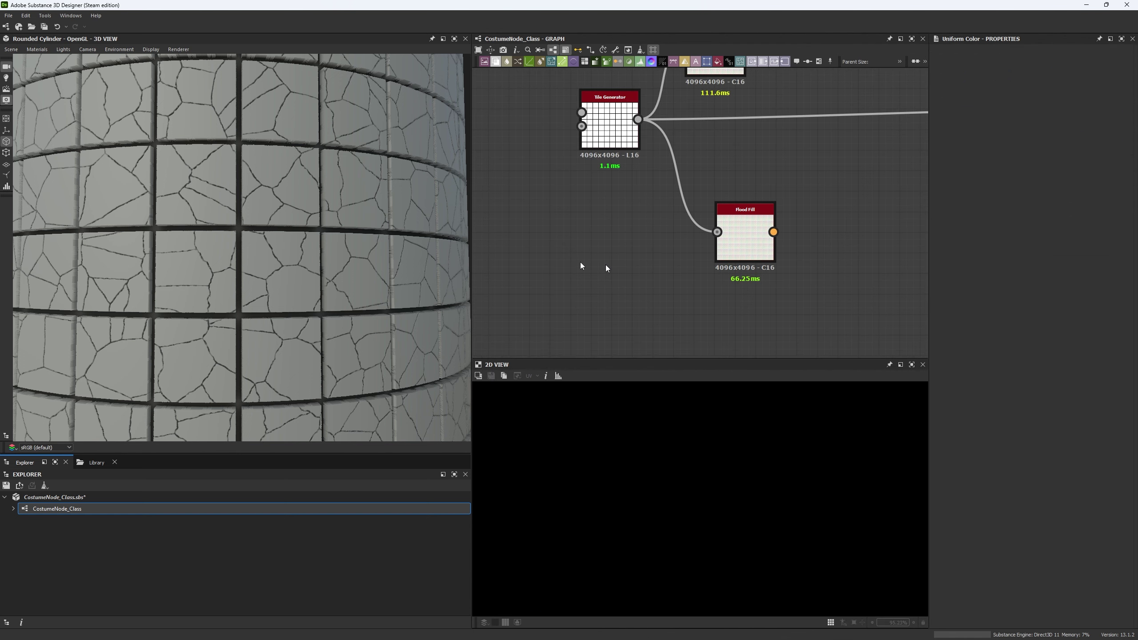
- Preview the Normal node and the Ambient Occlusion output in the 2D view
scroll(600, 221, "down", 5)
scroll(770, 178, "up", 5)
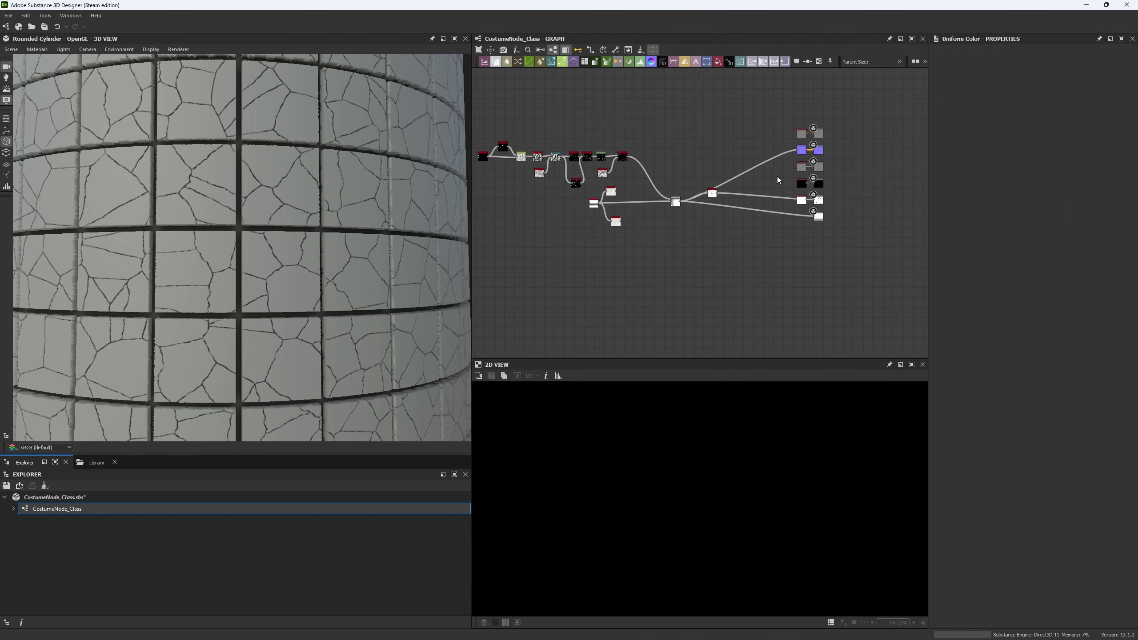
double_click(833, 127)
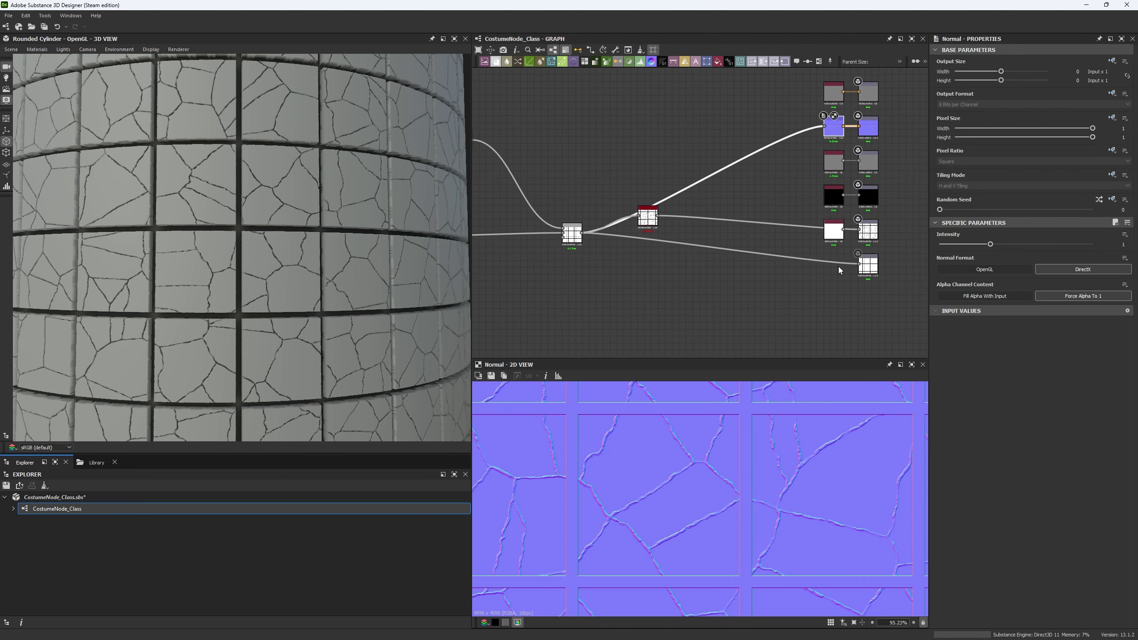
double_click(868, 264)
middle_click_drag(873, 255, 742, 265)
scroll(626, 227, "up", 2)
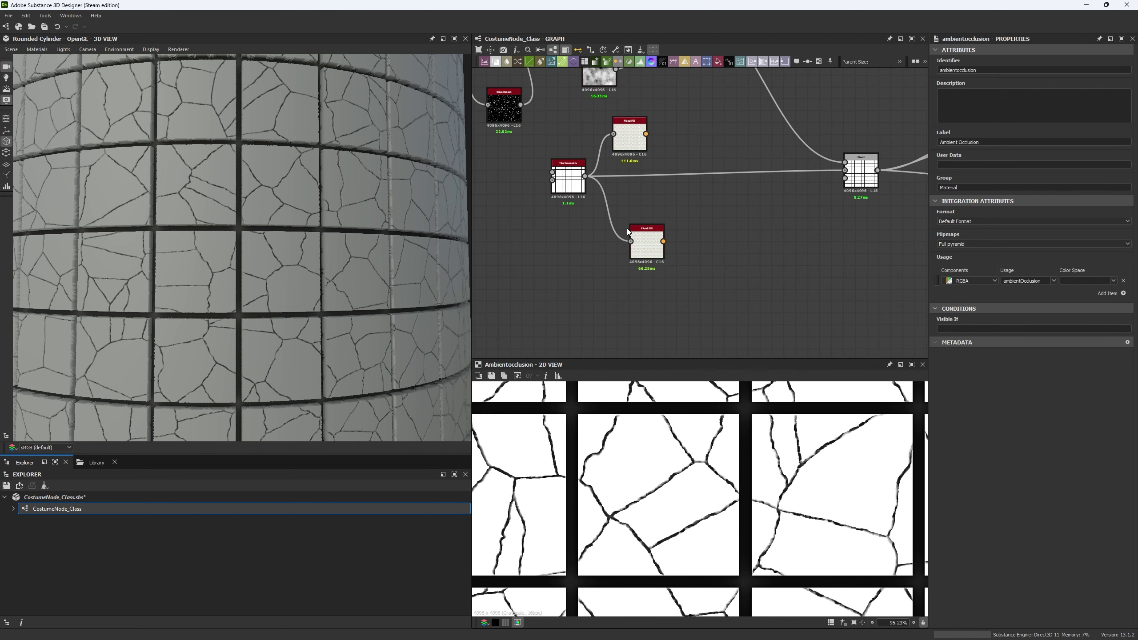
- Preview the Tile Generator's full tile grid and the duplicated Flood Fill's output in the 2D view
scroll(626, 228, "up", 3)
double_click(534, 166)
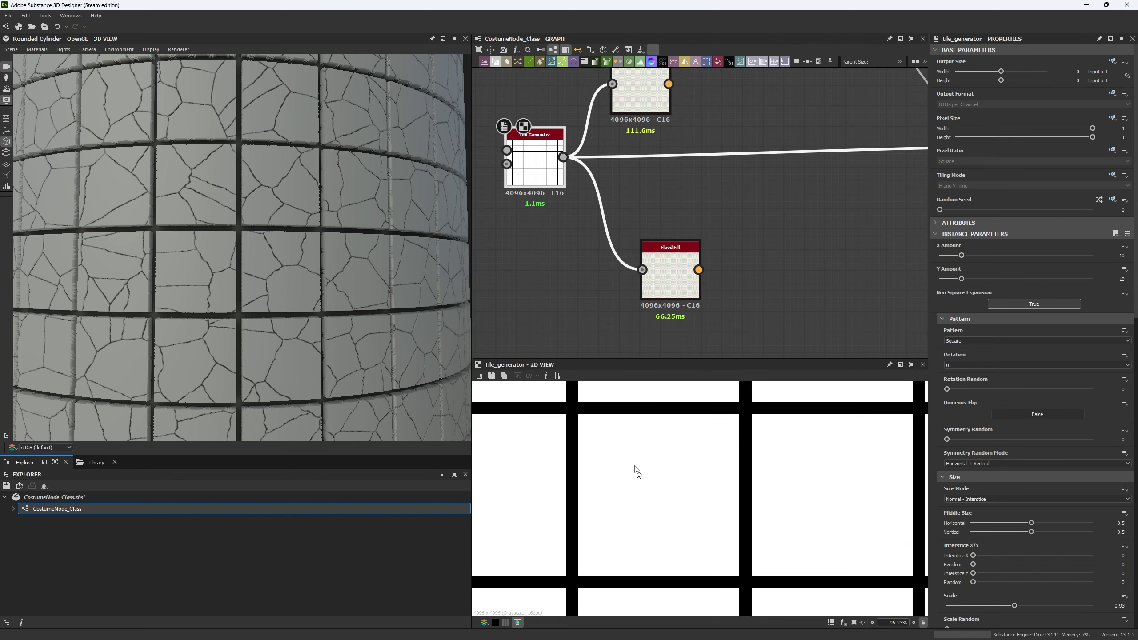
middle_click_drag(546, 211, 590, 224)
scroll(572, 463, "down", 5)
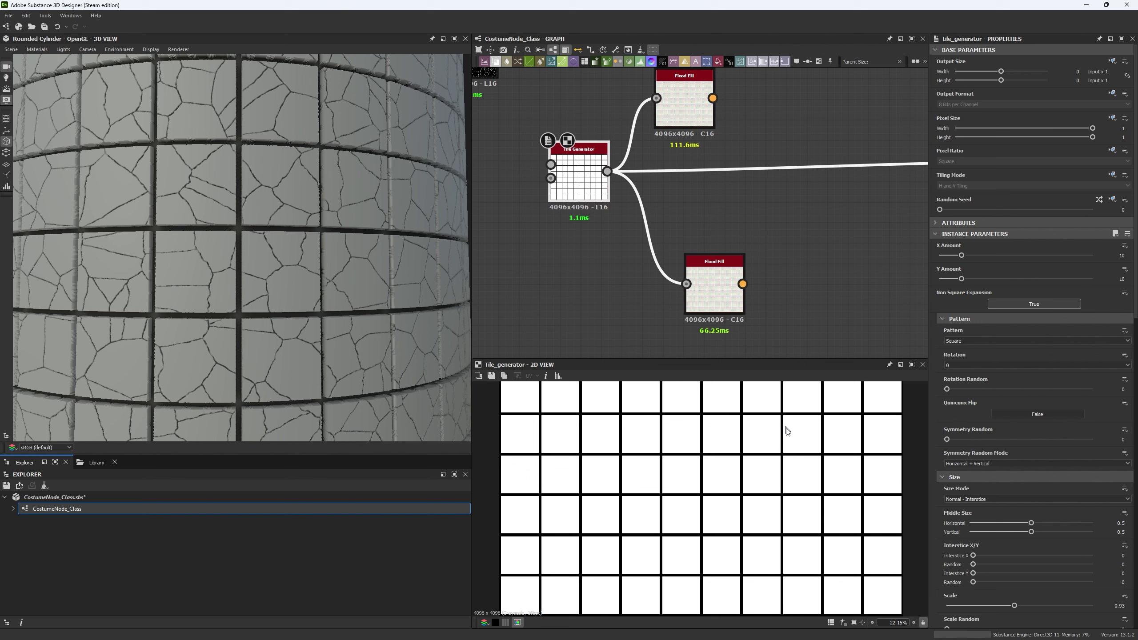
double_click(701, 296)
- Move the duplicated Flood Fill aside and add a Blur HQ Grayscale node fed by the Tile Generator
middle_click_drag(580, 222, 577, 172)
left_click_drag(676, 269, 730, 299)
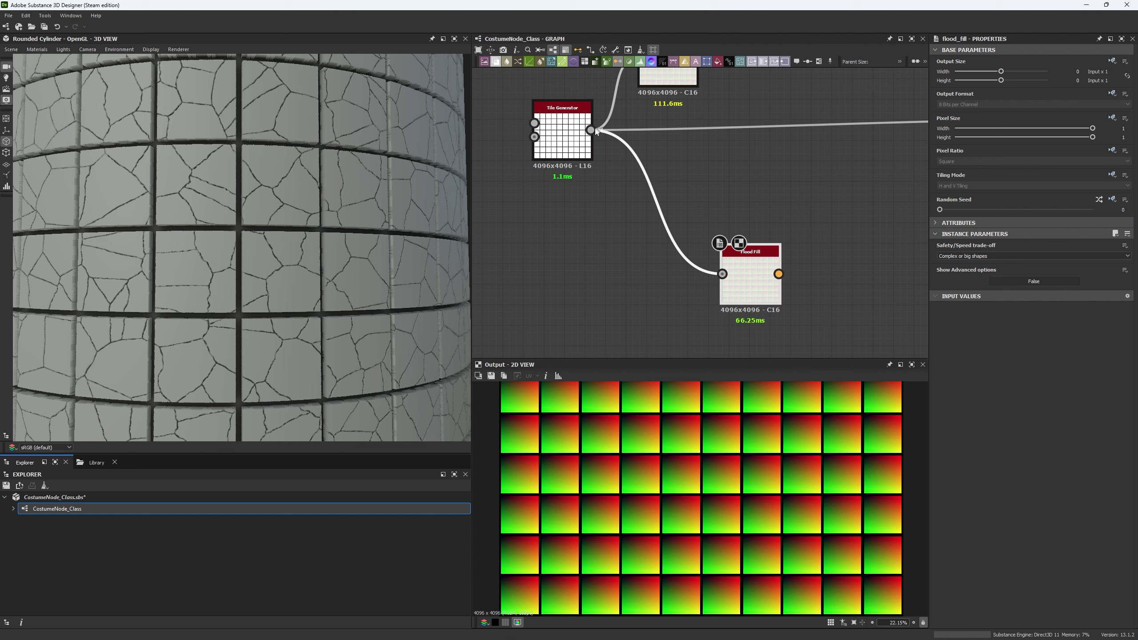
left_click_drag(590, 130, 587, 242)
type("blur hq")
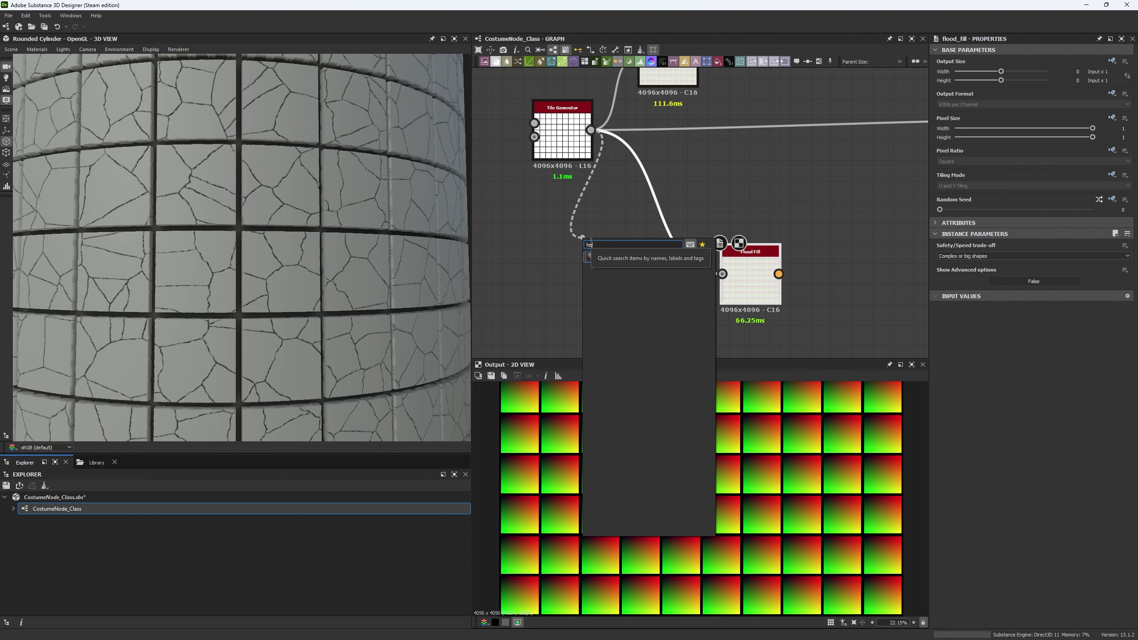
key("Return")
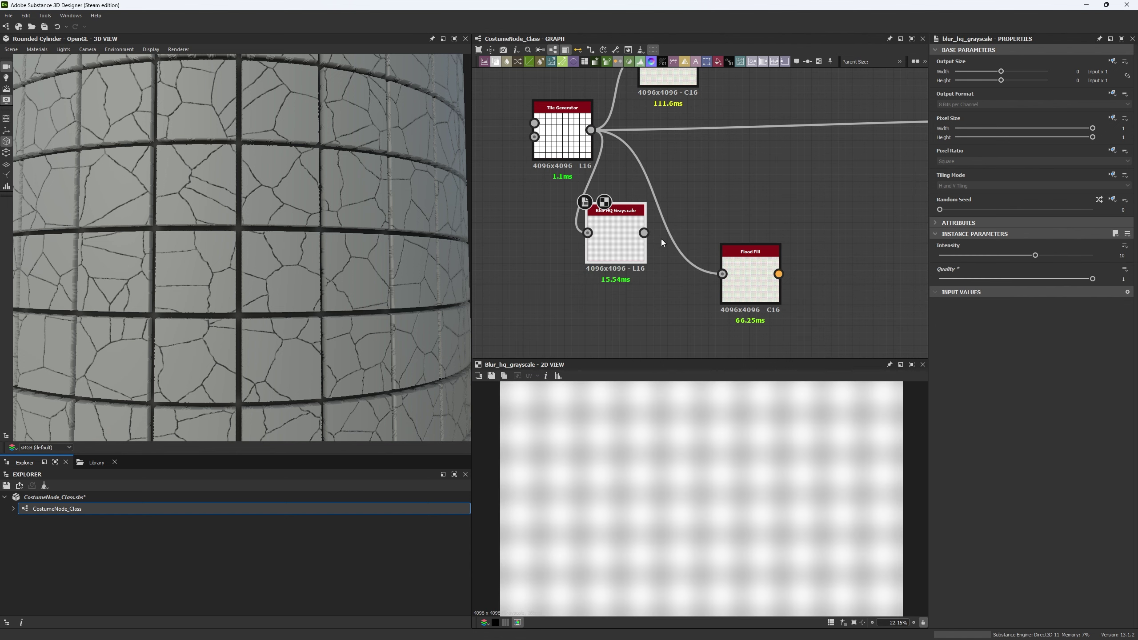
left_click_drag(616, 213, 616, 245)
- Inspect the duplicated Flood Fill's tile gradients, feed it the Blur HQ Grayscale output instead, and view the whole result
double_click(745, 287)
scroll(630, 575, "up", 4)
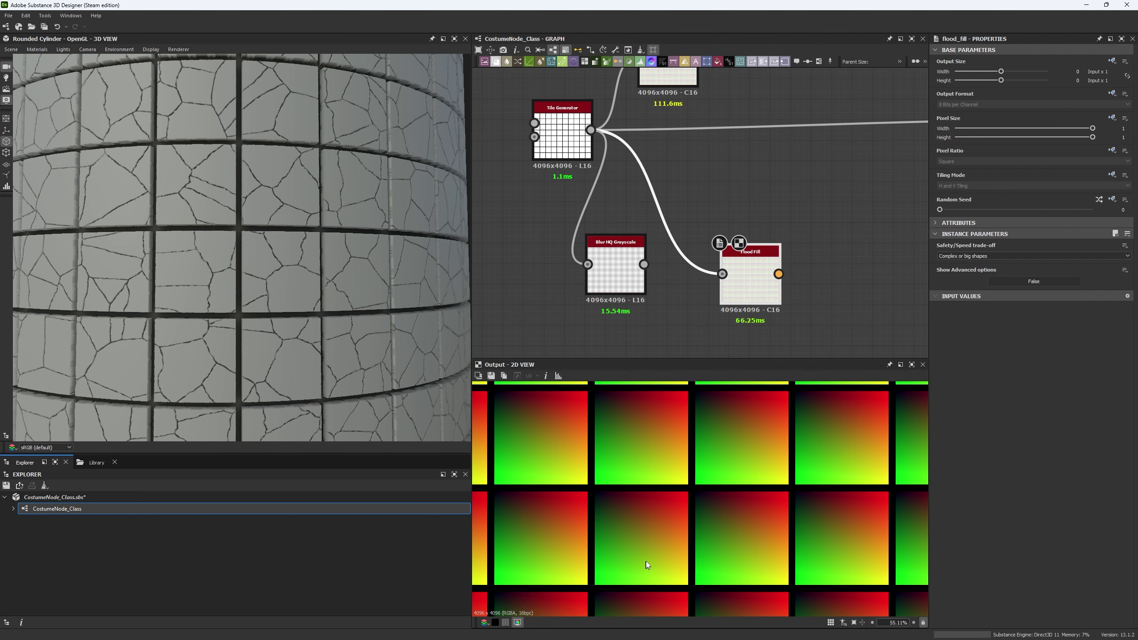
scroll(647, 564, "down", 5)
scroll(663, 527, "up", 6)
scroll(660, 526, "down", 3)
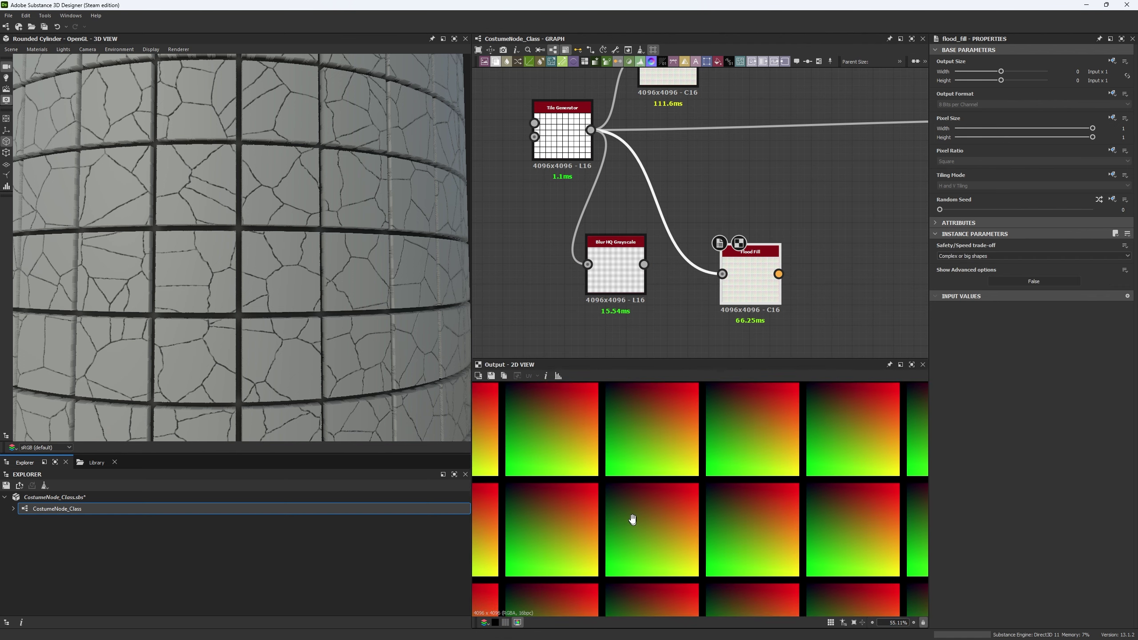
scroll(584, 534, "up", 1)
left_click_drag(722, 274, 642, 266)
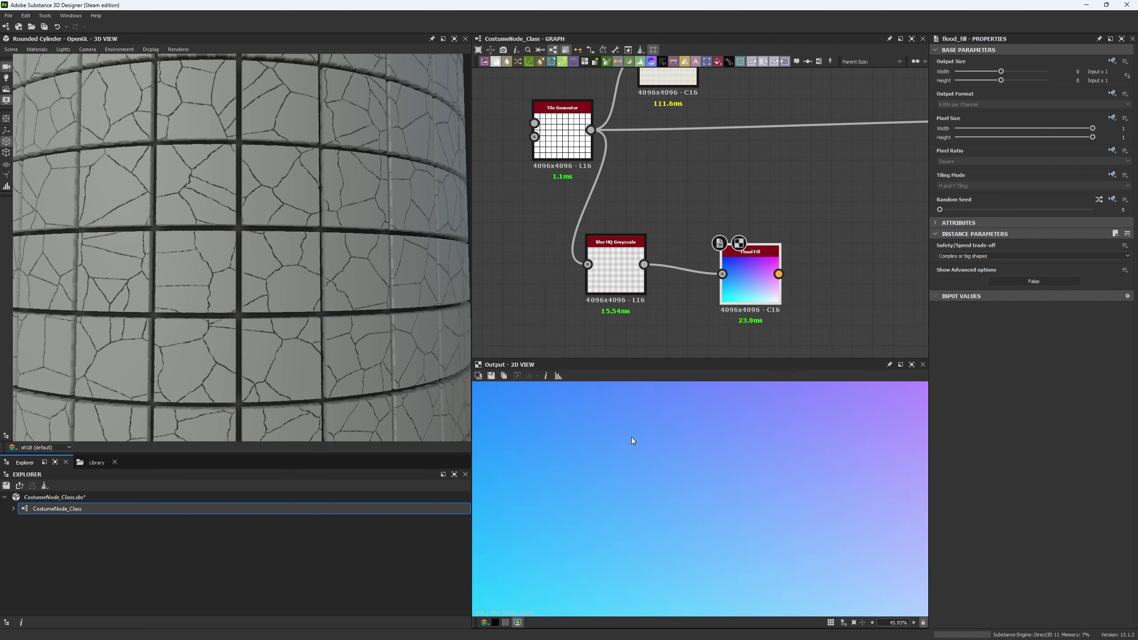
key("f")
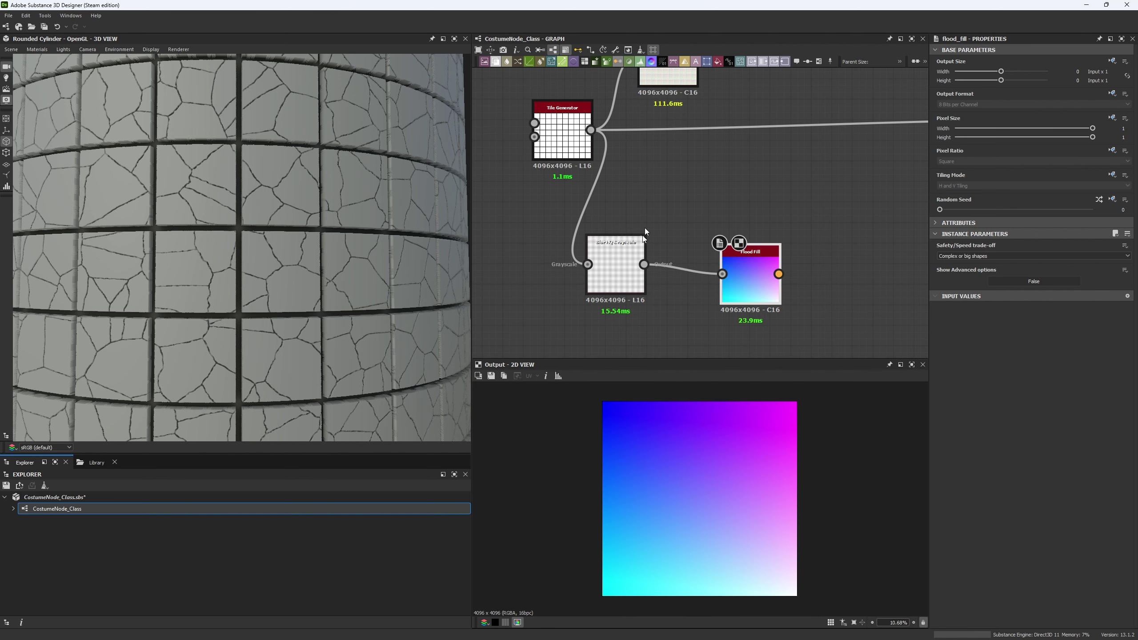
- Delete the Blur HQ Grayscale node together with the duplicated Flood Fill
scroll(645, 227, "down", 1)
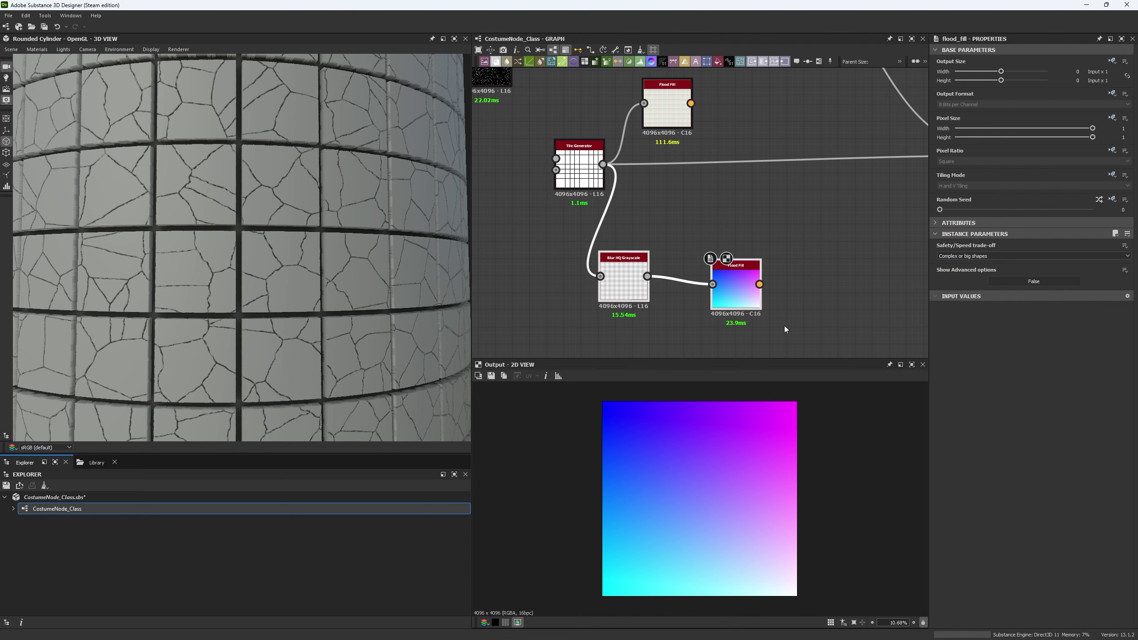
key("Delete")
middle_click_drag(709, 214, 730, 291)
- Examine the remaining Flood Fill's per-tile gradients close up in the 2D view
double_click(689, 183)
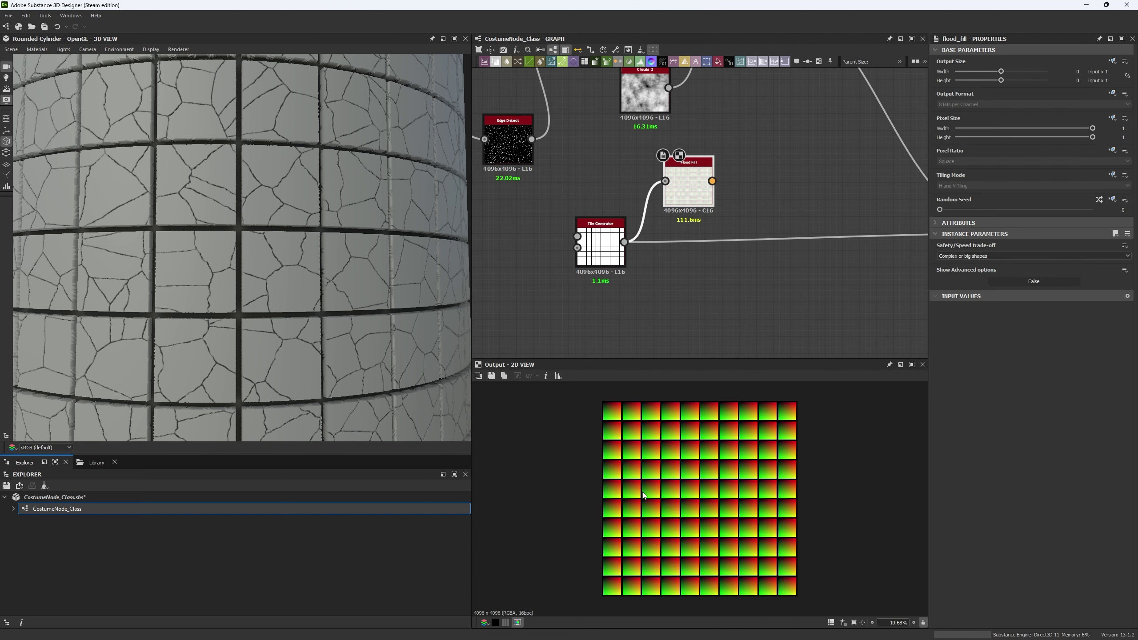
scroll(666, 490, "up", 5)
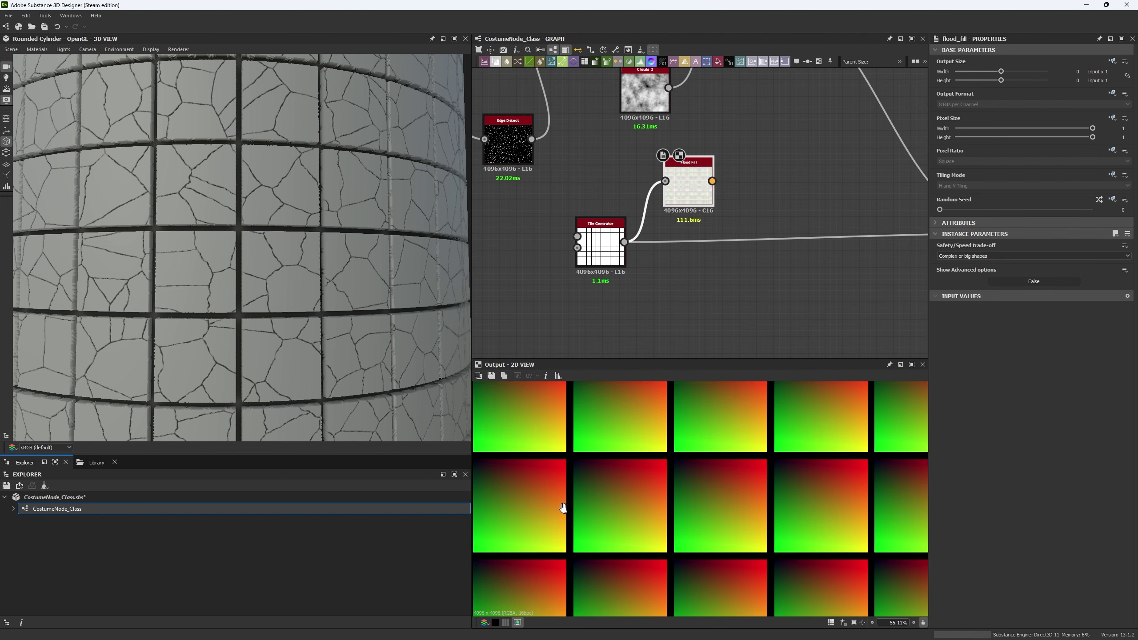
scroll(579, 532, "up", 1)
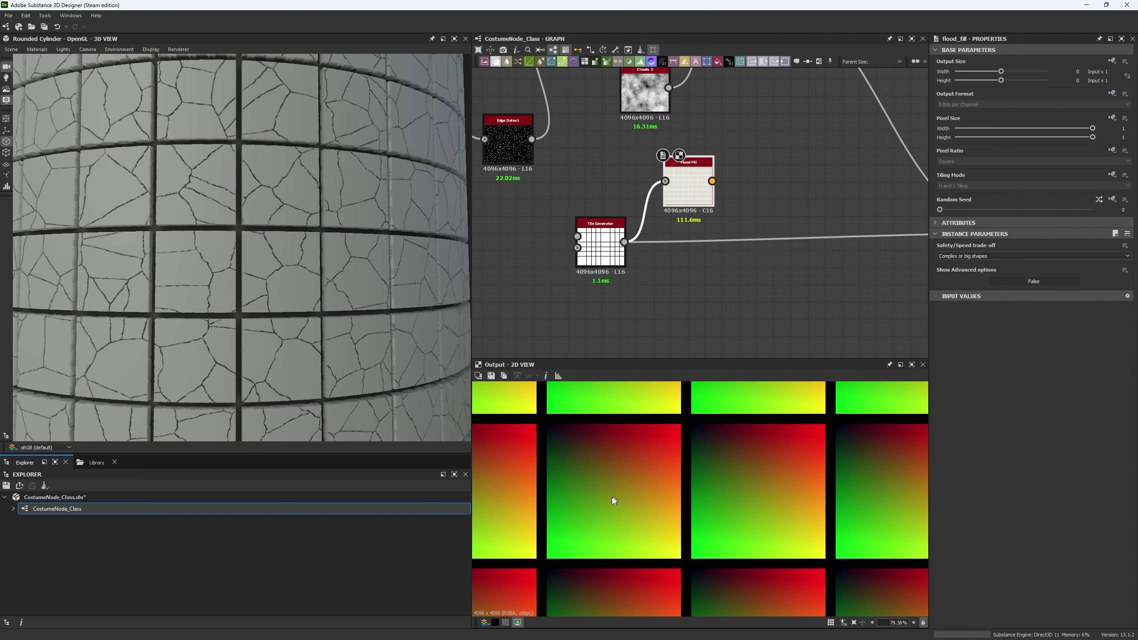
scroll(688, 441, "down", 3)
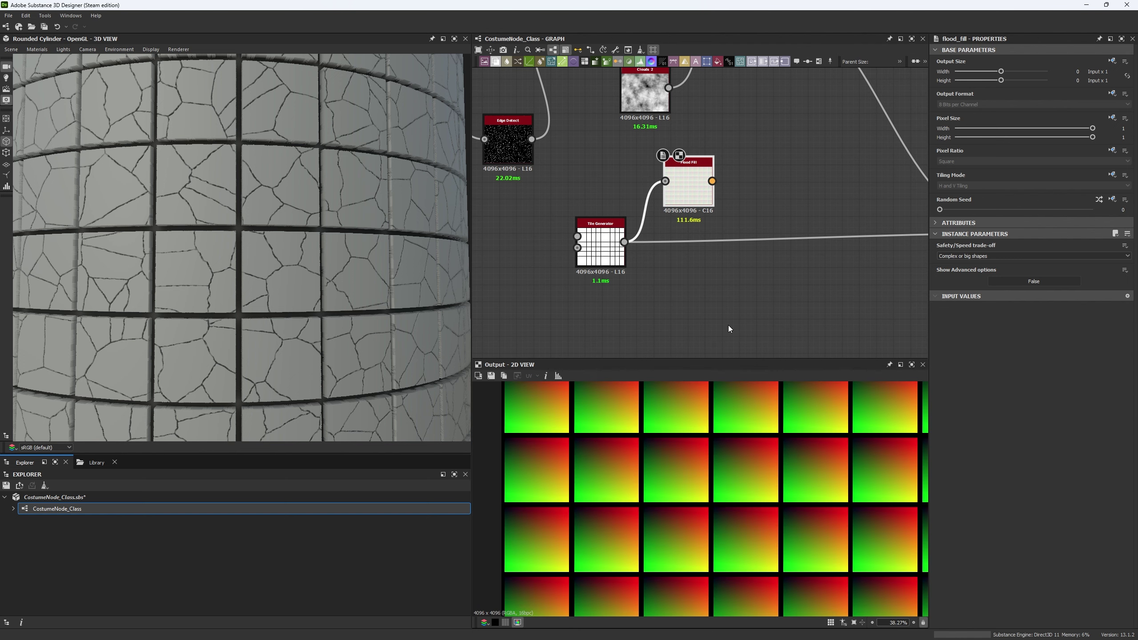
- Move the Tile Generator and Flood Fill nodes together farther away from the Blend node
scroll(755, 194, "down", 5)
middle_click_drag(731, 212, 627, 179)
left_click_drag(590, 165, 670, 228)
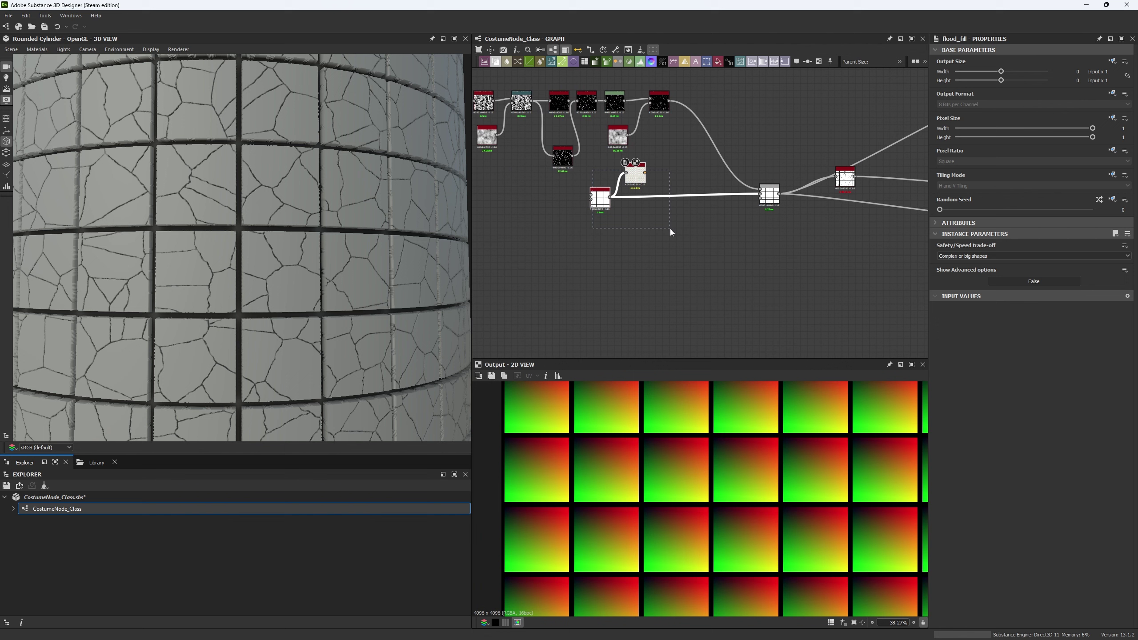
left_click_drag(636, 180, 584, 197)
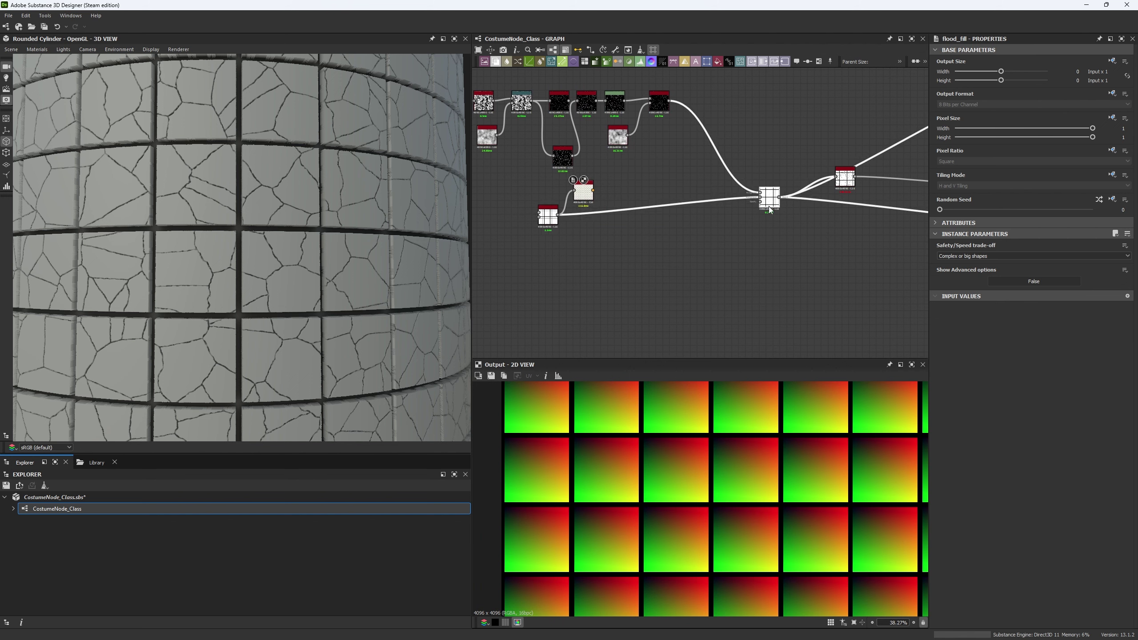
- Add a Flood Fill to Random Color node connected to the Flood Fill's output
scroll(604, 193, "up", 5)
middle_click_drag(603, 196, 626, 207)
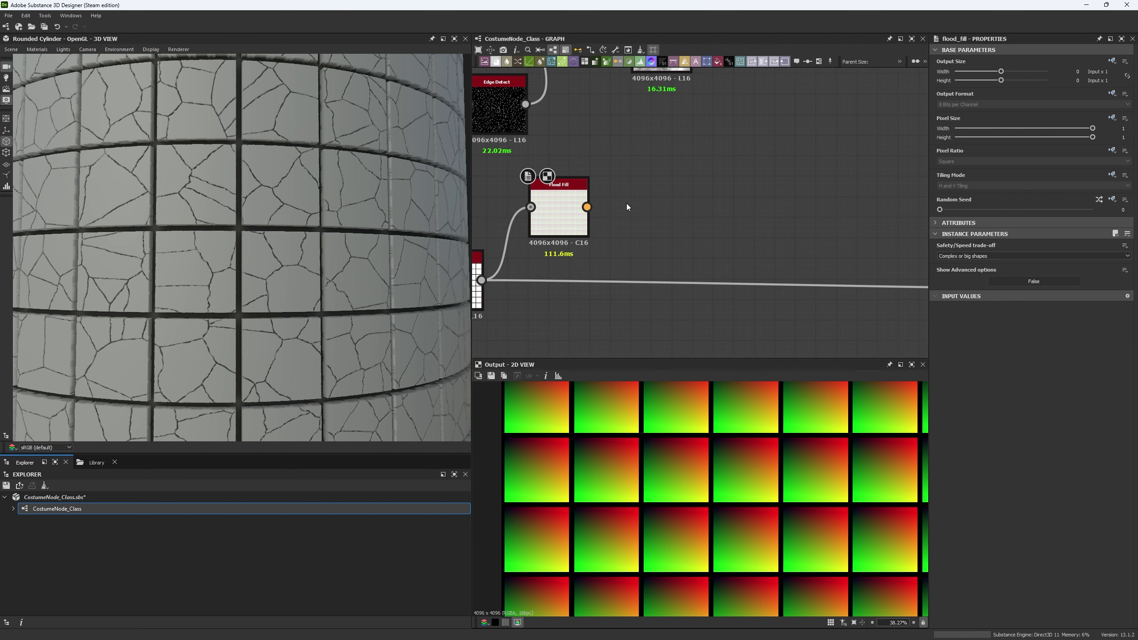
left_click_drag(631, 204, 654, 202)
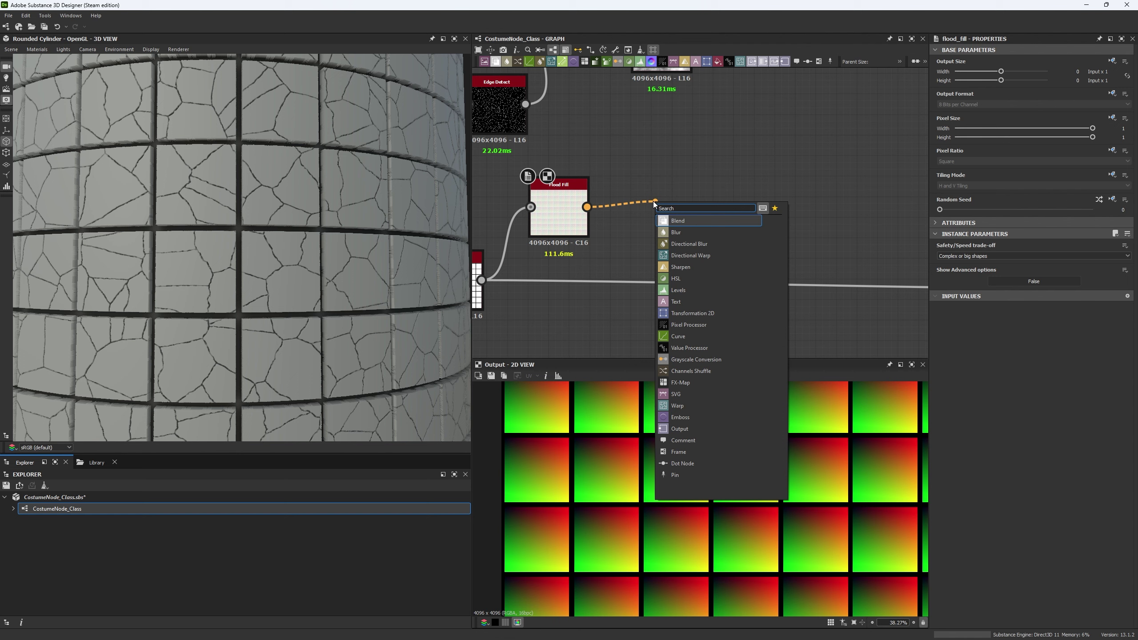
type("flo")
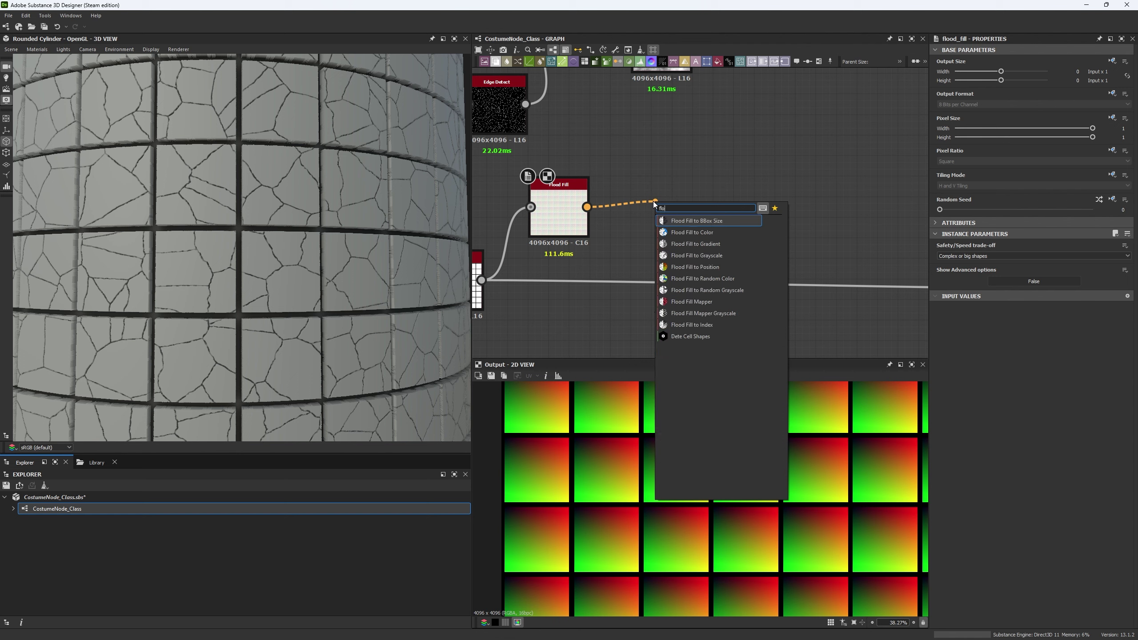
left_click(712, 277)
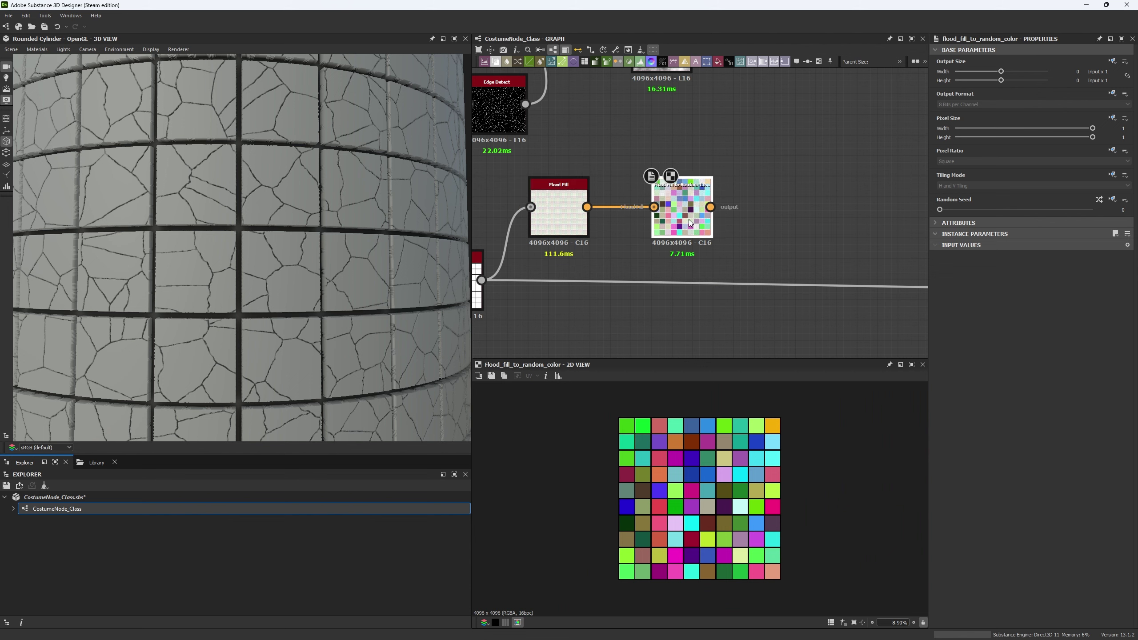
middle_click_drag(627, 265, 689, 253)
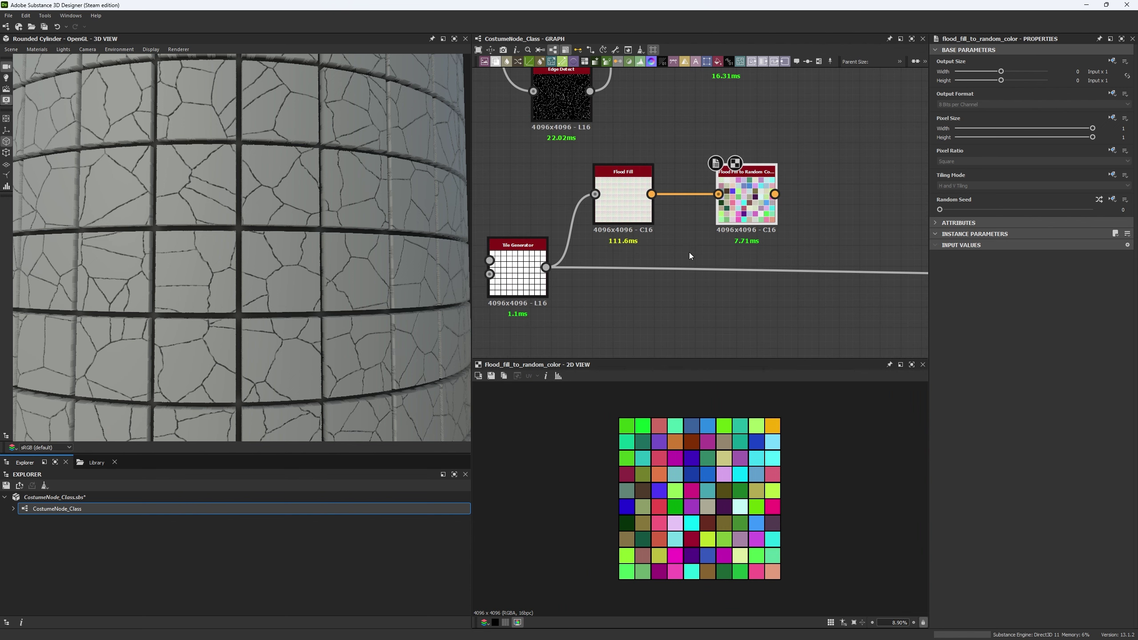
- Add a Vector Warp Grayscale node fed by the Slope Blur Grayscale output, near the Flood Fill to Random Color node
middle_click_drag(776, 199, 693, 263)
scroll(629, 263, "down", 4)
middle_click_drag(713, 223, 661, 216)
scroll(633, 241, "up", 3)
left_click_drag(694, 96, 716, 270)
type("ve")
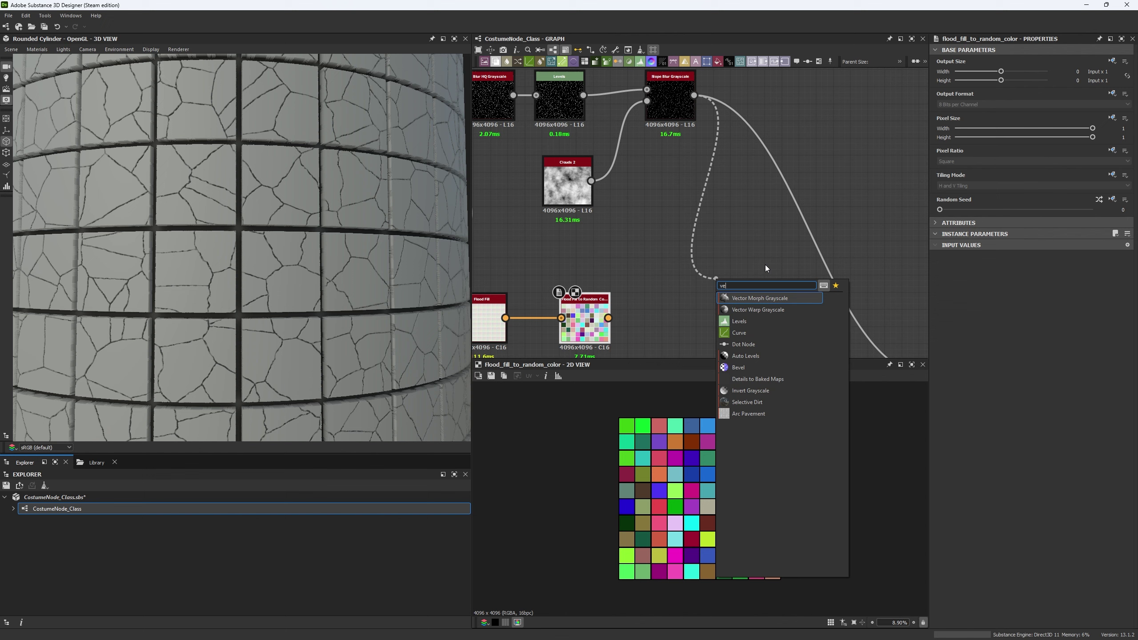
left_click(760, 310)
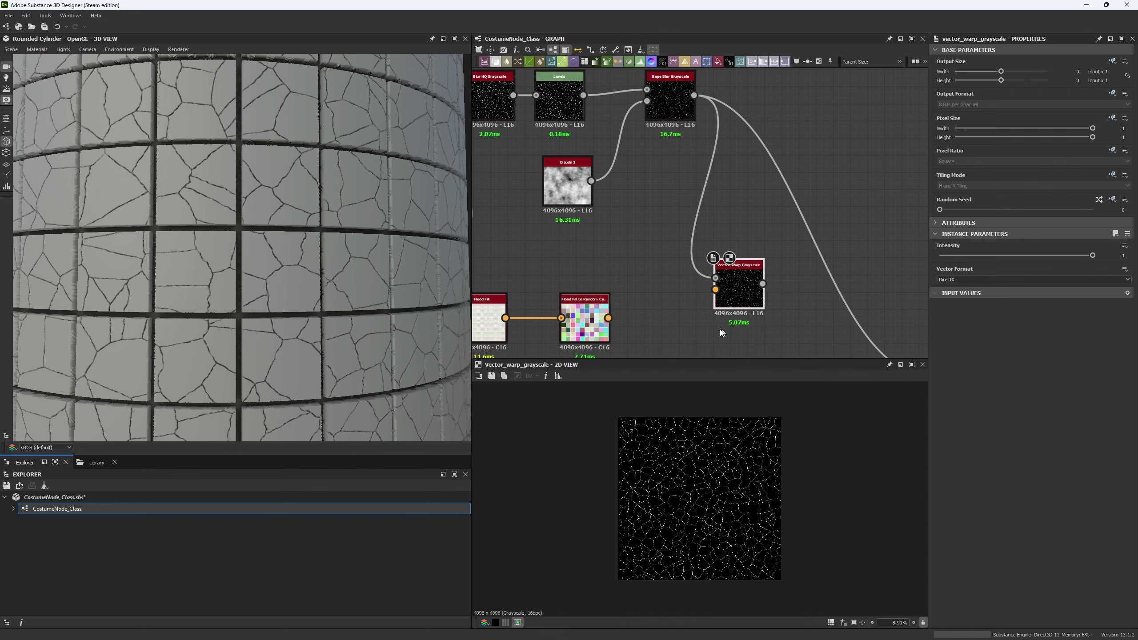
middle_click_drag(723, 334, 730, 291)
- Duplicate the crack chain's Directional Warp node below the original, keeping both of its inputs connected
scroll(609, 224, "down", 3)
middle_click_drag(609, 224, 737, 253)
scroll(606, 179, "up", 4)
double_click(574, 167)
middle_click_drag(558, 248, 685, 181)
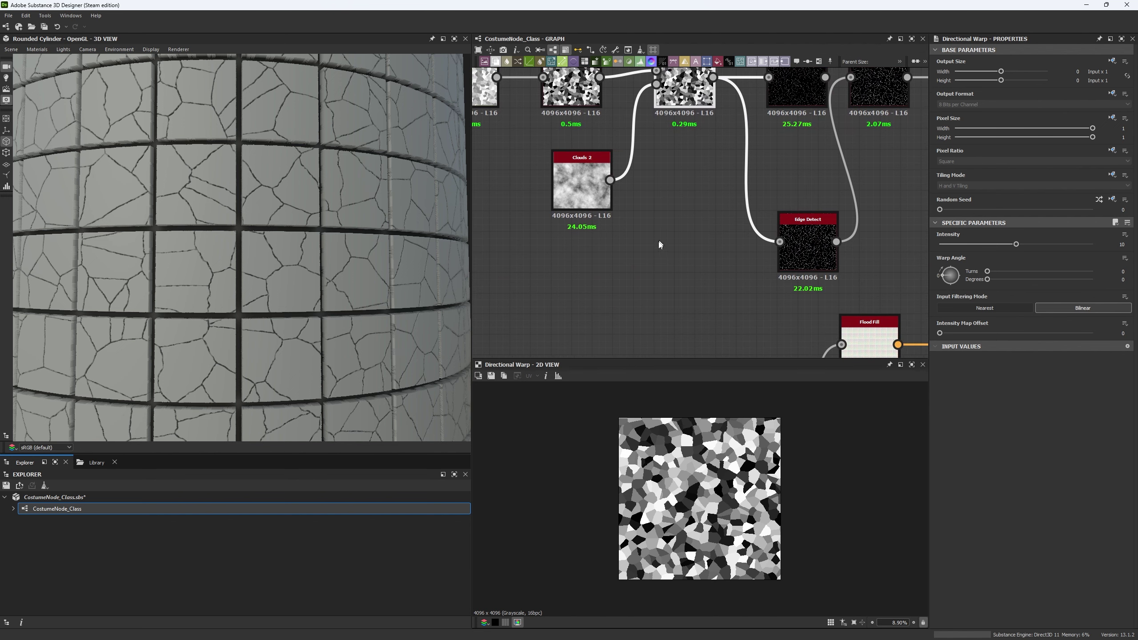
key("ctrl+v")
middle_click_drag(644, 334, 676, 265)
scroll(674, 246, "up", 2)
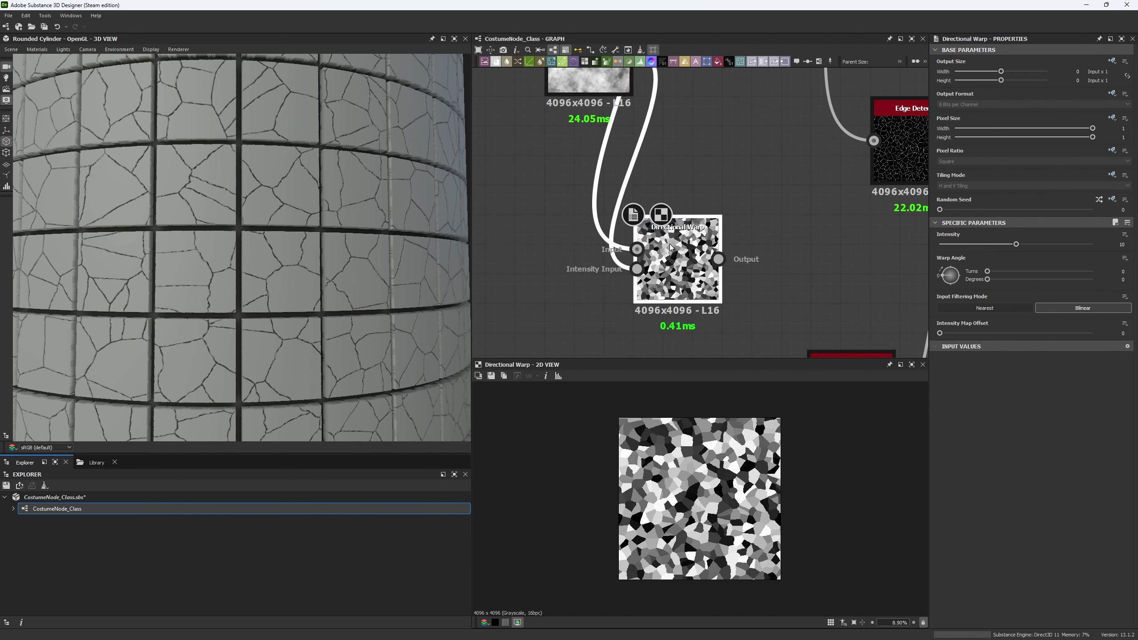
- Set the duplicated Directional Warp's intensity to 20 and place the Clouds 2 node beside it
scroll(668, 491, "up", 9)
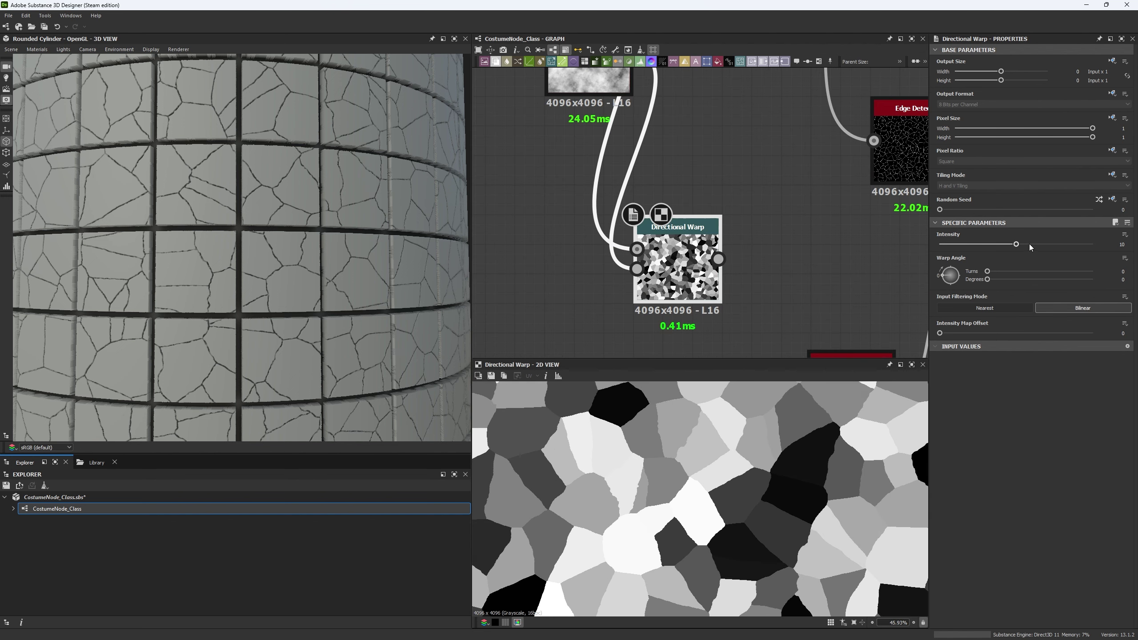
left_click_drag(1016, 244, 1092, 245)
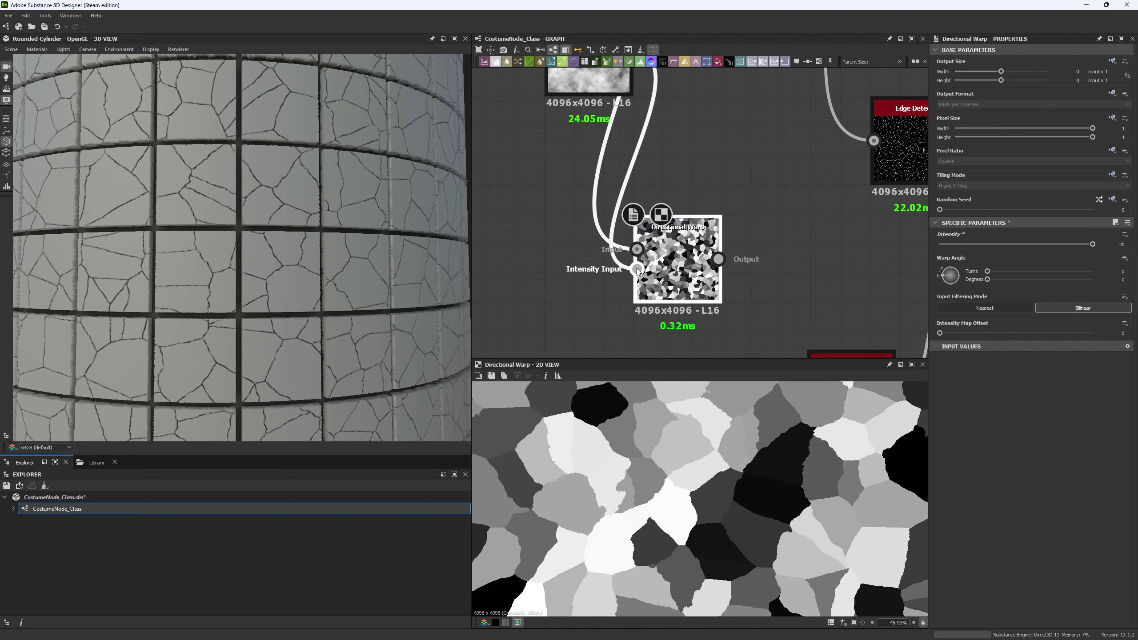
middle_click_drag(673, 199, 685, 230)
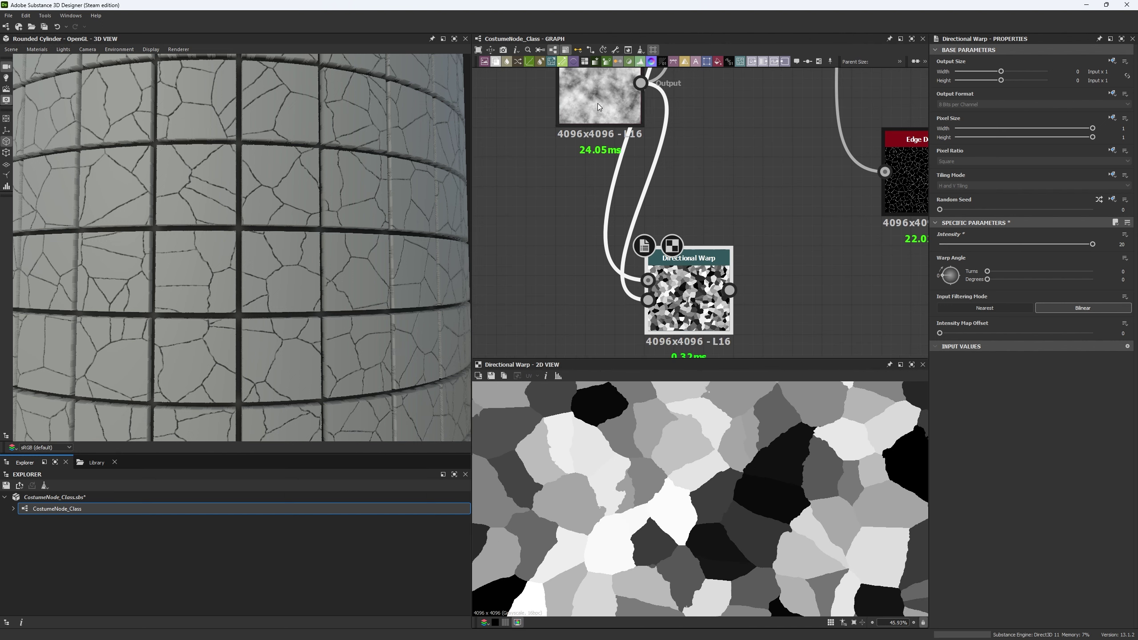
left_click_drag(598, 103, 523, 277)
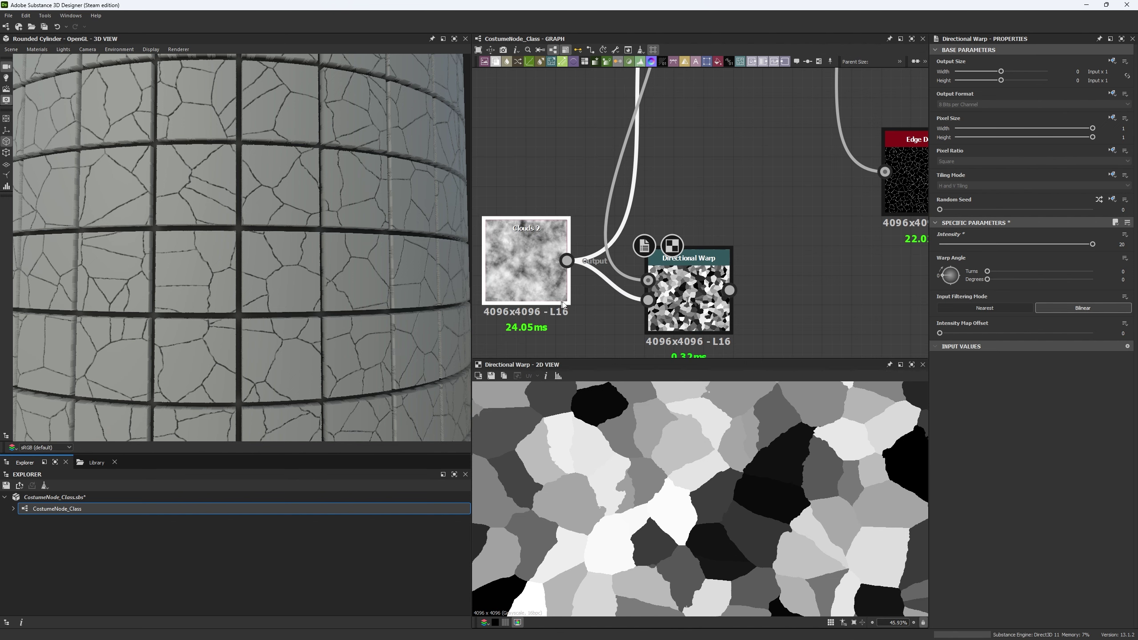
- Remove the duplicated Directional Warp, leaving Clouds 2 beside the original one, and save the package
left_click_drag(759, 233, 537, 296)
key("Delete")
scroll(627, 269, "down", 5)
middle_click_drag(913, 269, 744, 210)
scroll(746, 214, "up", 5)
scroll(752, 208, "down", 2)
key("ctrl+s")
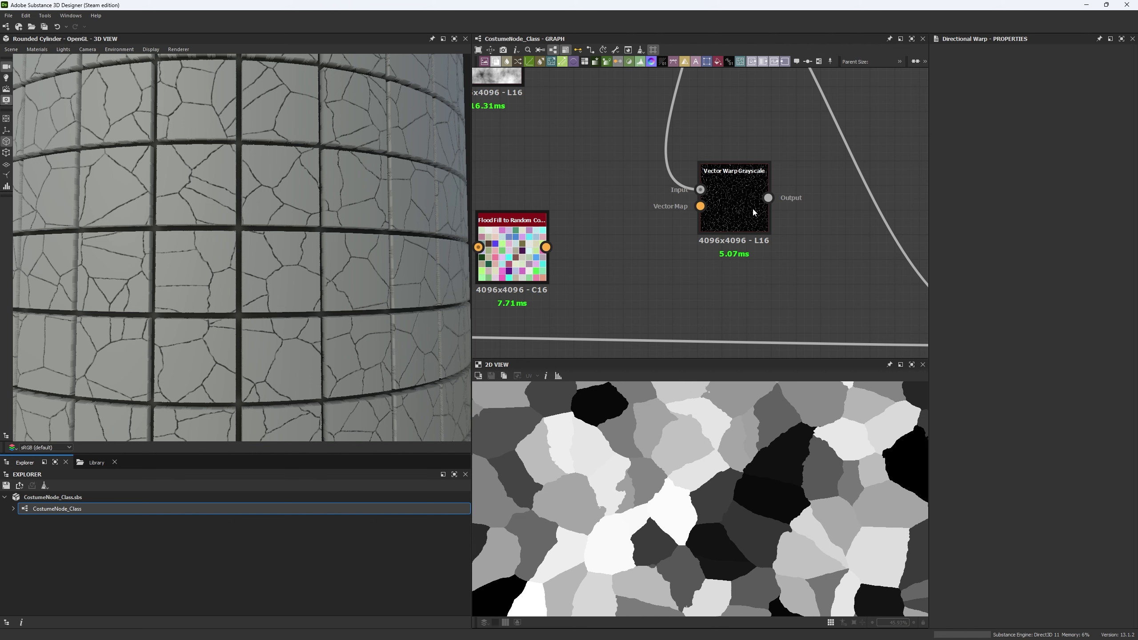
- Connect the Flood Fill to Random Color output to the Vector Warp Grayscale's Vector Map input and preview the warped cracks
scroll(775, 211, "up", 3)
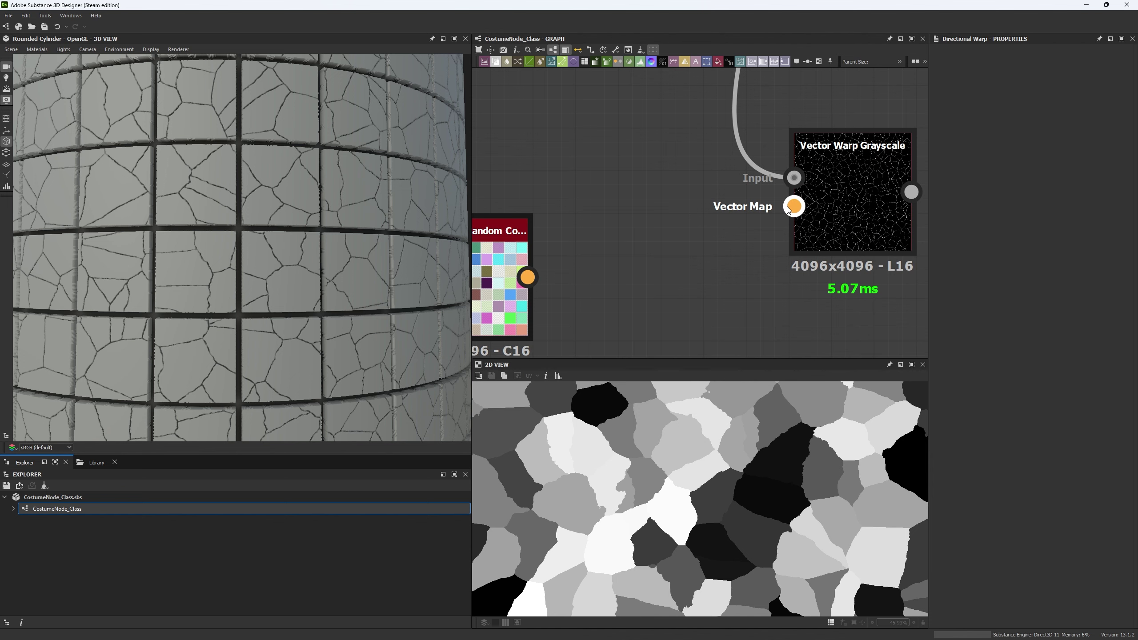
scroll(735, 179, "down", 3)
middle_click_drag(656, 209, 672, 220)
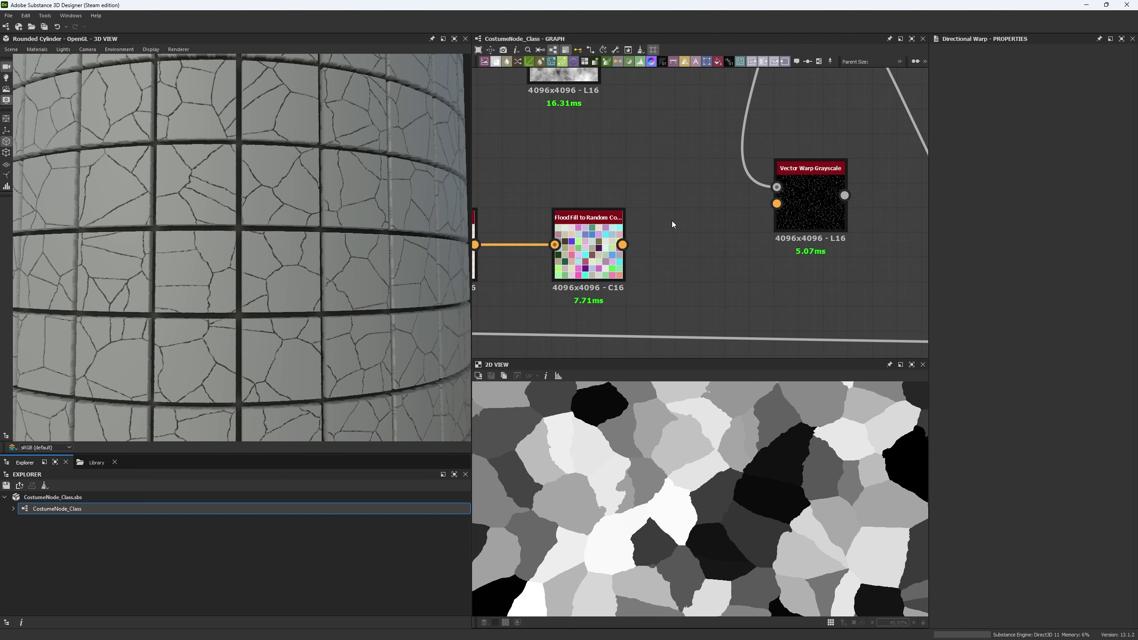
double_click(588, 249)
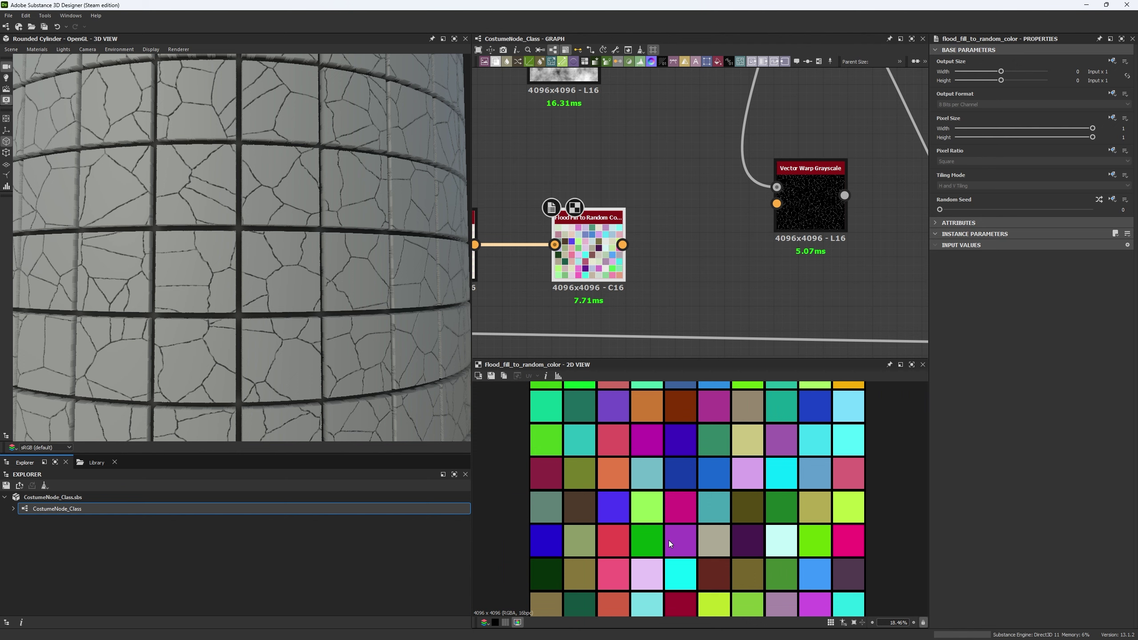
left_click_drag(822, 230, 622, 244)
double_click(751, 228)
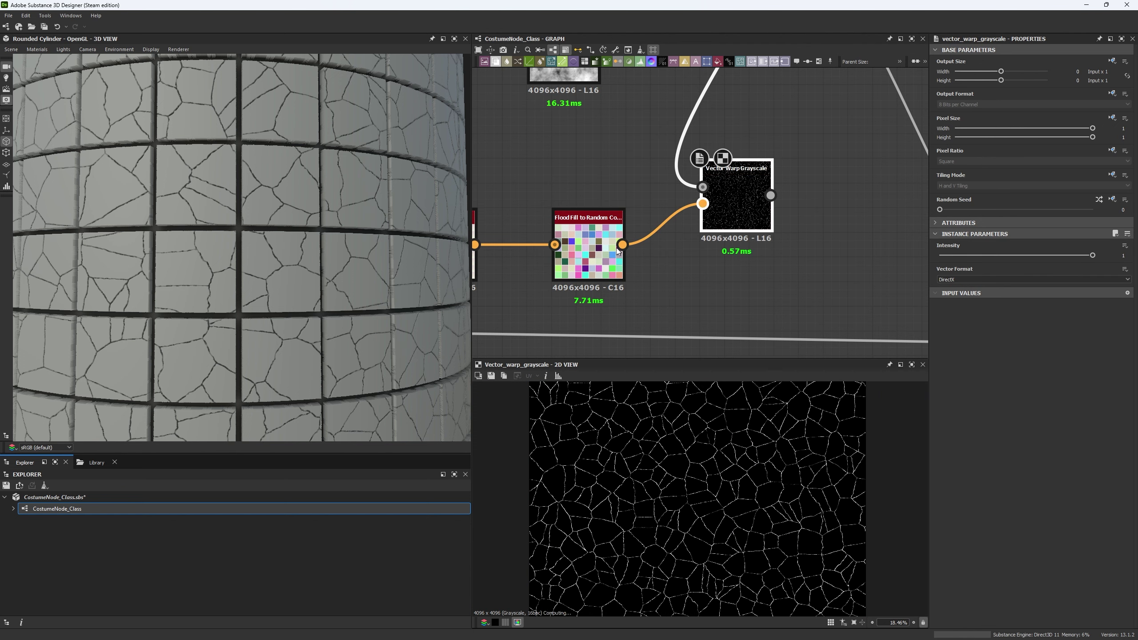
scroll(672, 500, "up", 3)
scroll(631, 328, "down", 5)
middle_click_drag(631, 329, 633, 301)
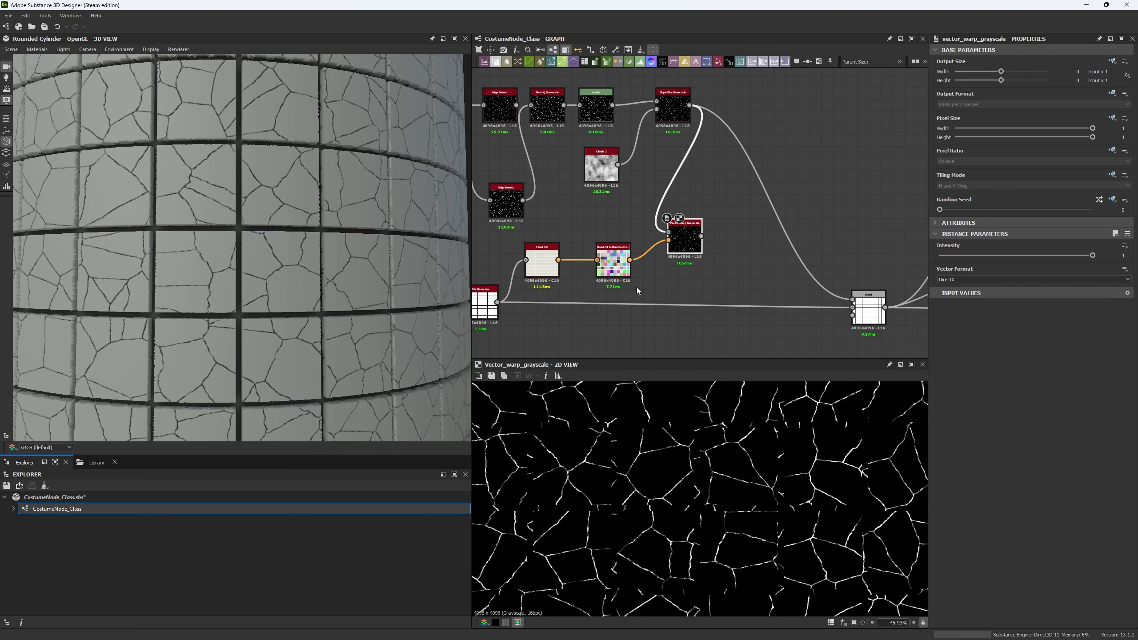
- Feed the Blend node's first input from the Vector Warp Grayscale instead of the Slope Blur Grayscale and inspect the tiles in 3D
left_click_drag(853, 299, 700, 236)
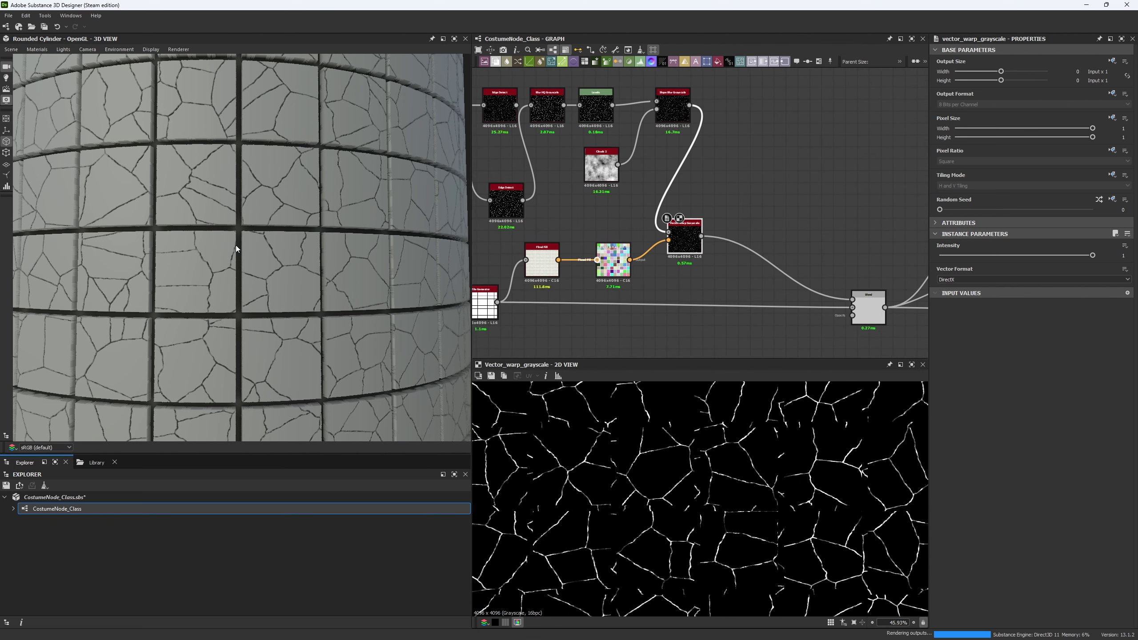
scroll(314, 166, "down", 5)
scroll(277, 235, "up", 8)
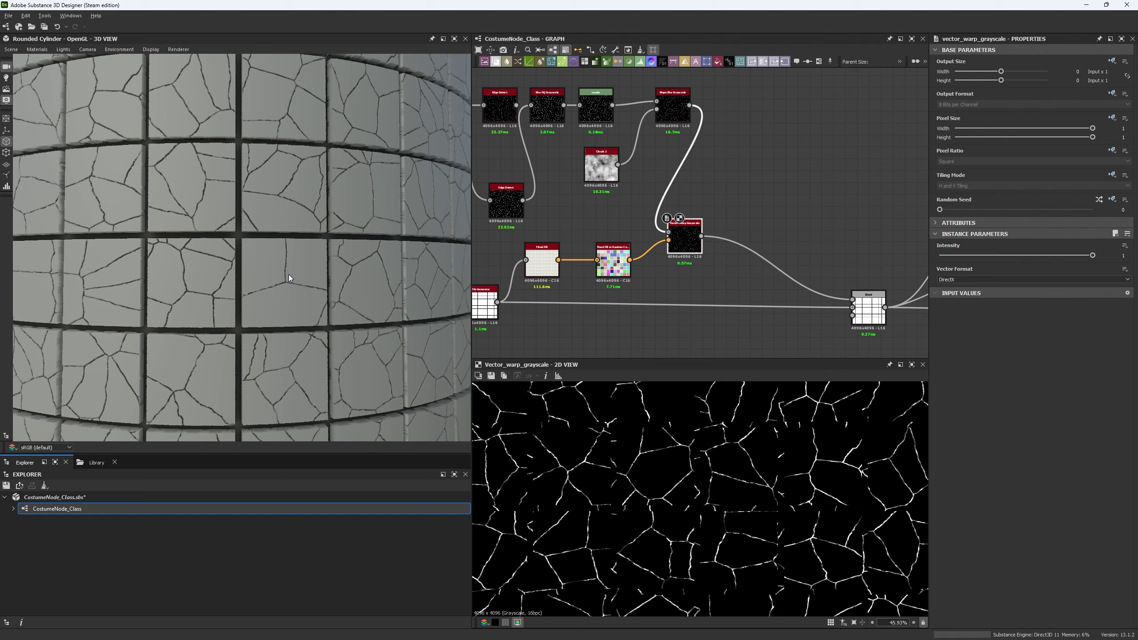
left_click_drag(268, 270, 262, 267)
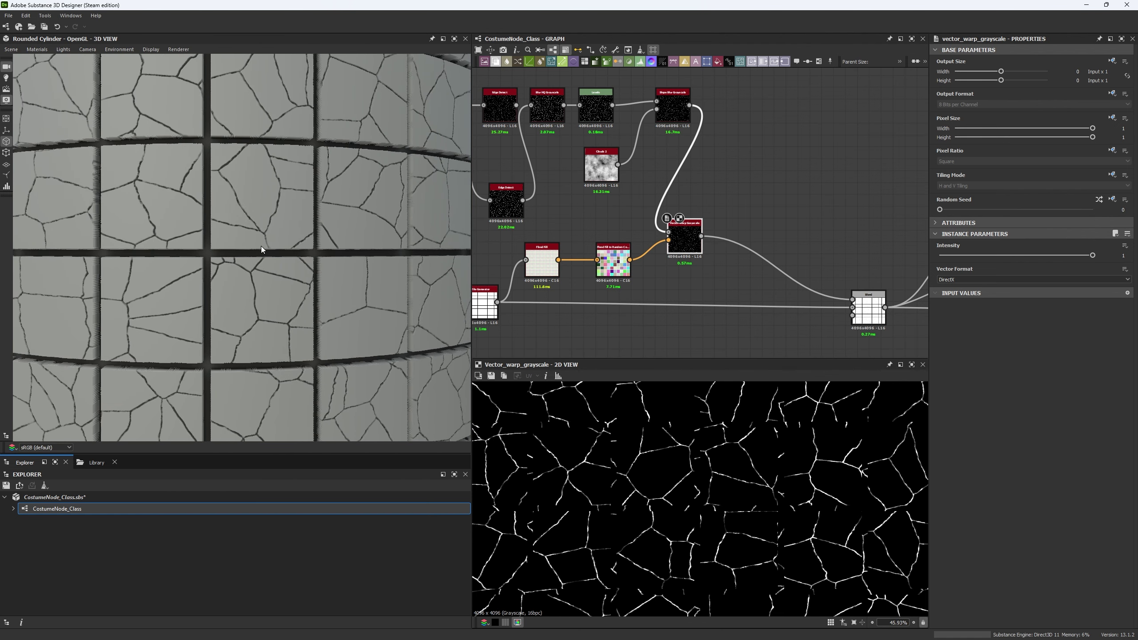
- Set the Histogram Scan's Position to 0.1 at the start of the crack chain and check the cracks on the 3D cylinder
middle_click_drag(498, 215, 636, 265)
scroll(641, 268, "down", 2)
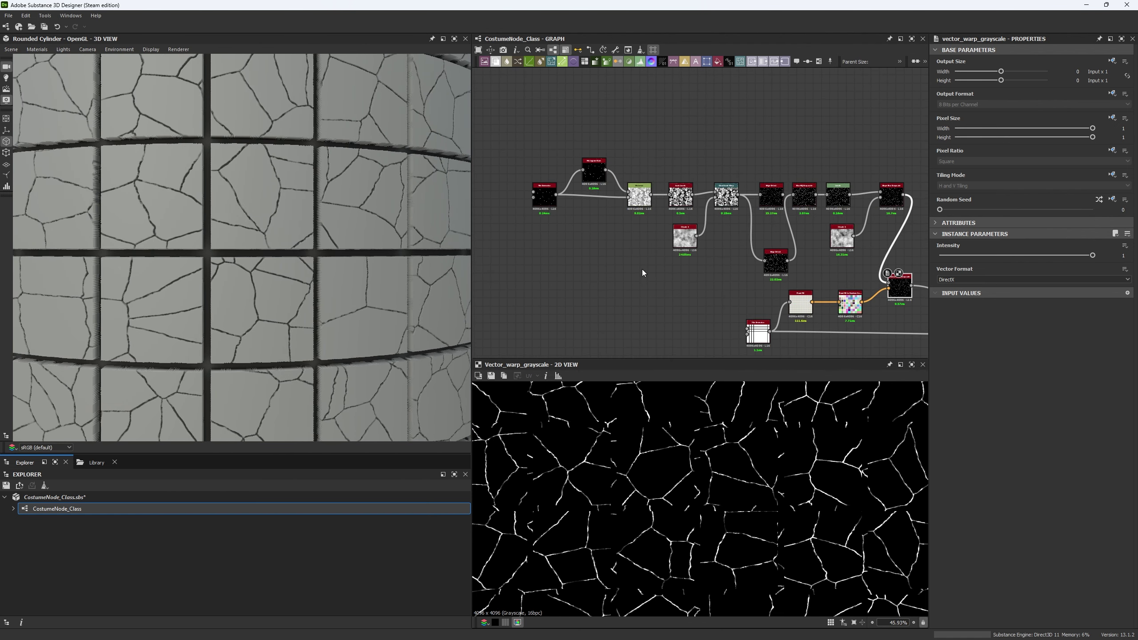
scroll(602, 239, "up", 3)
left_click(555, 207)
left_click(630, 164)
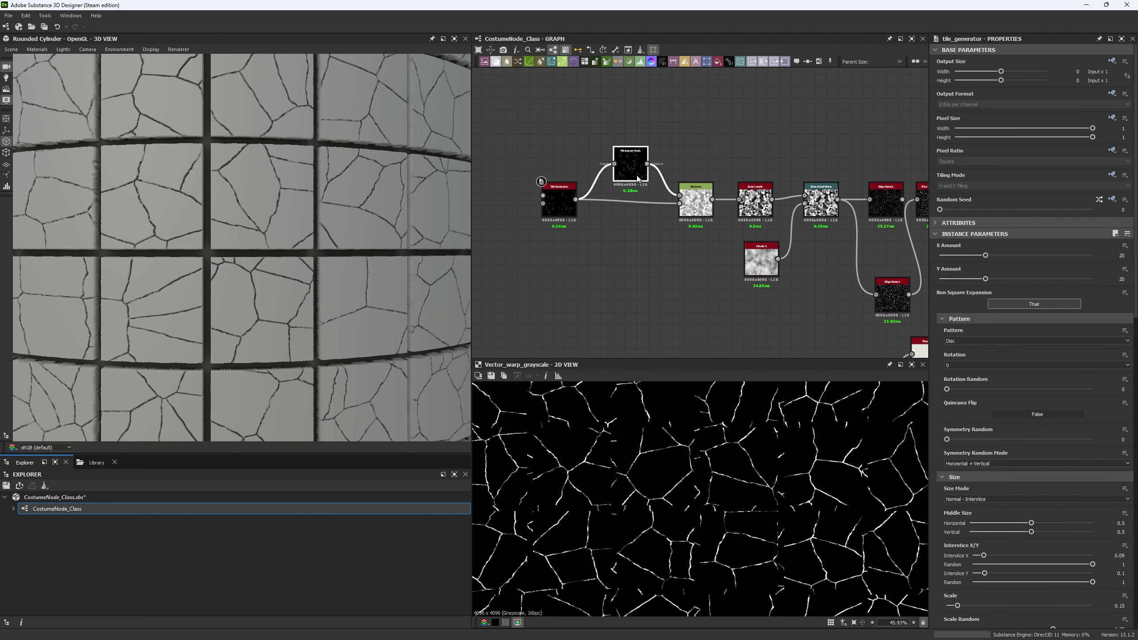
left_click_drag(987, 255, 954, 255)
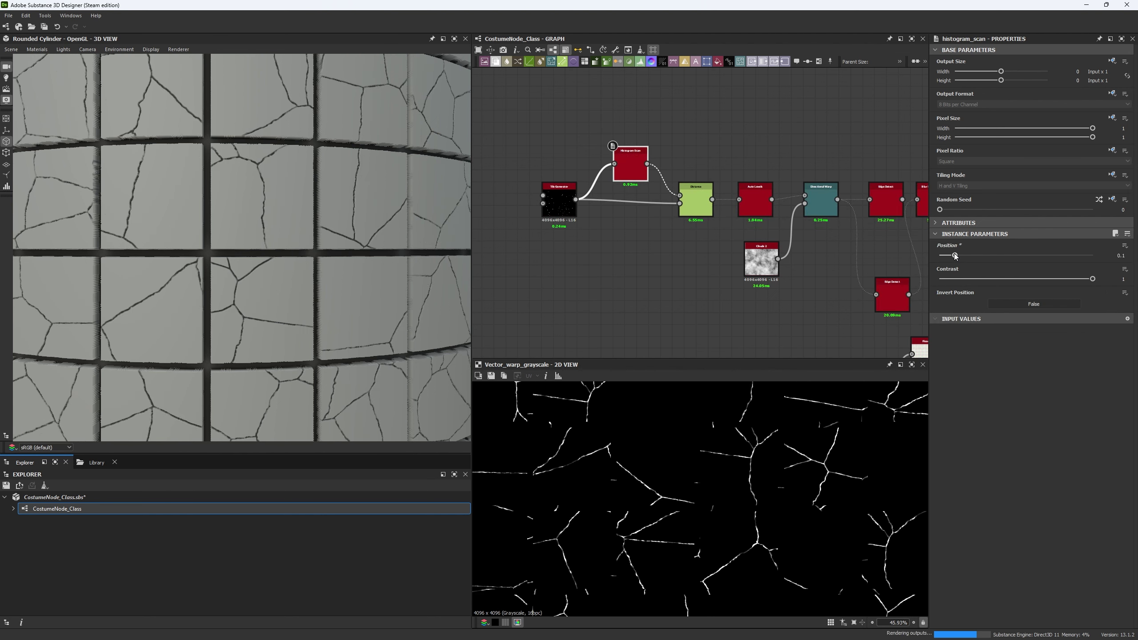
scroll(342, 198, "down", 5)
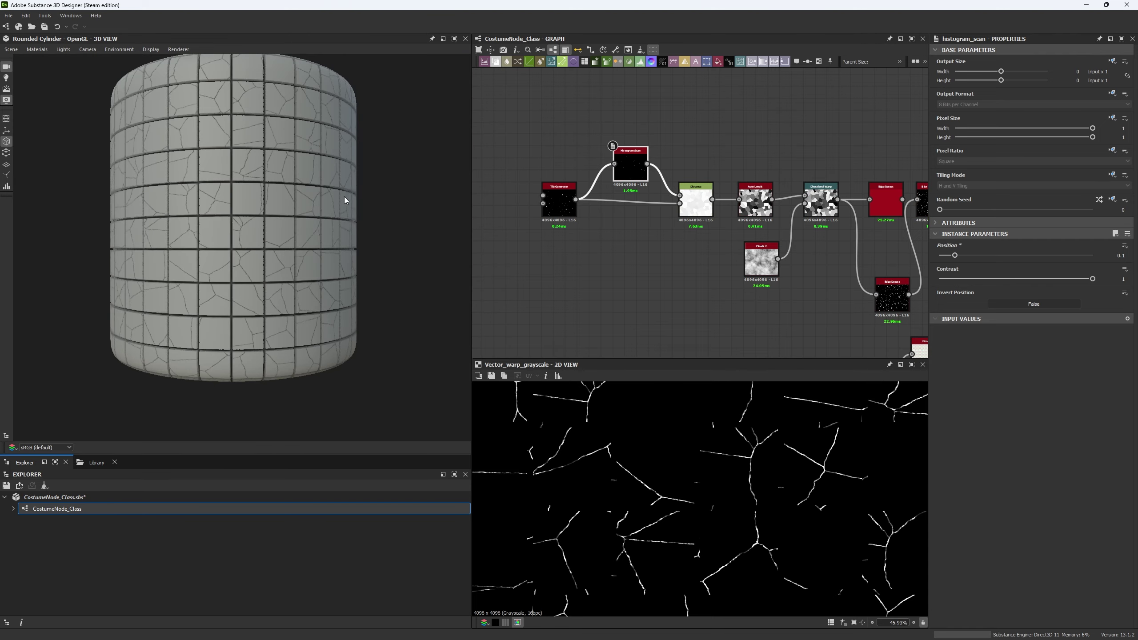
scroll(300, 331, "up", 5)
left_click_drag(300, 330, 314, 324)
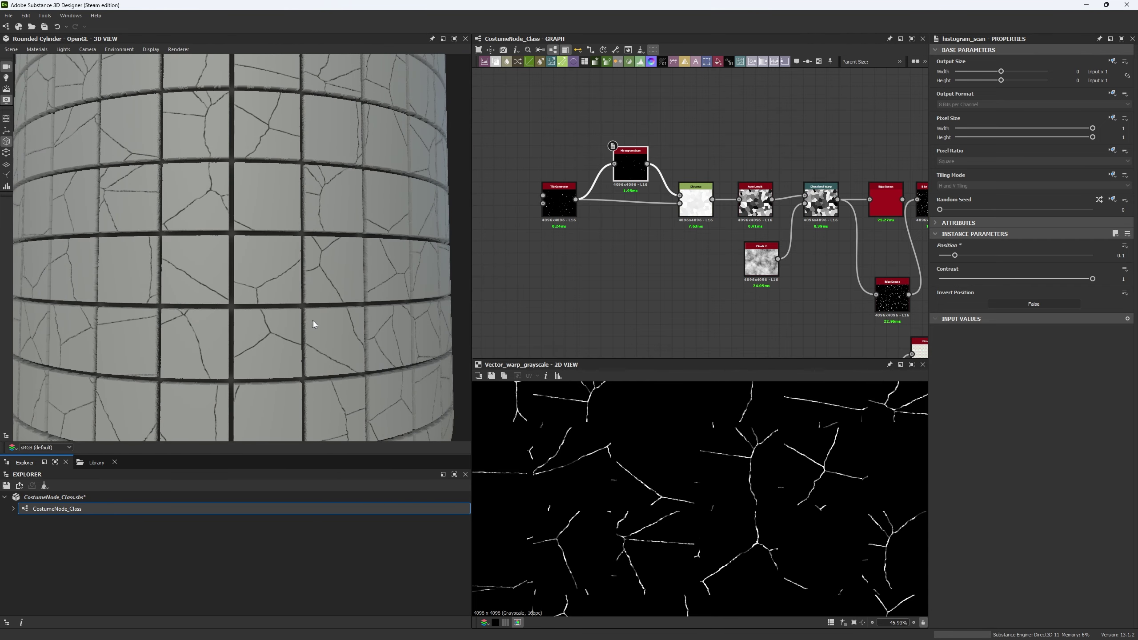
- Set the Flood Fill to Random Color node's Random Seed to 5 and inspect the new crack layout on the cylinder
scroll(760, 323, "down", 5)
middle_click_drag(760, 323, 736, 280)
scroll(599, 277, "up", 8)
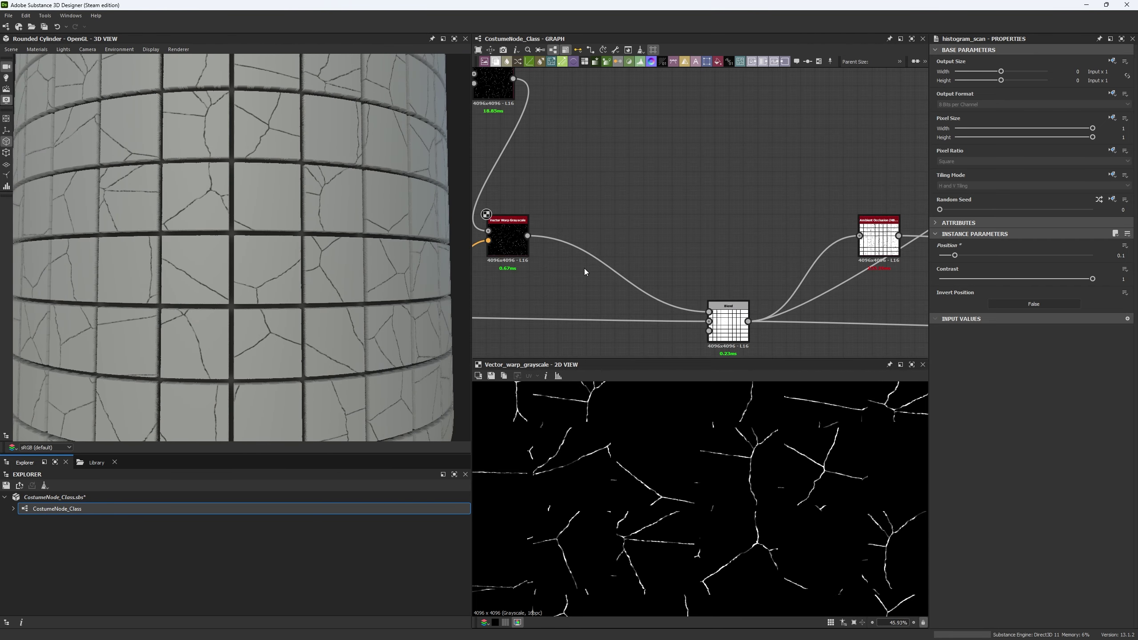
scroll(599, 276, "up", 3)
double_click(582, 260)
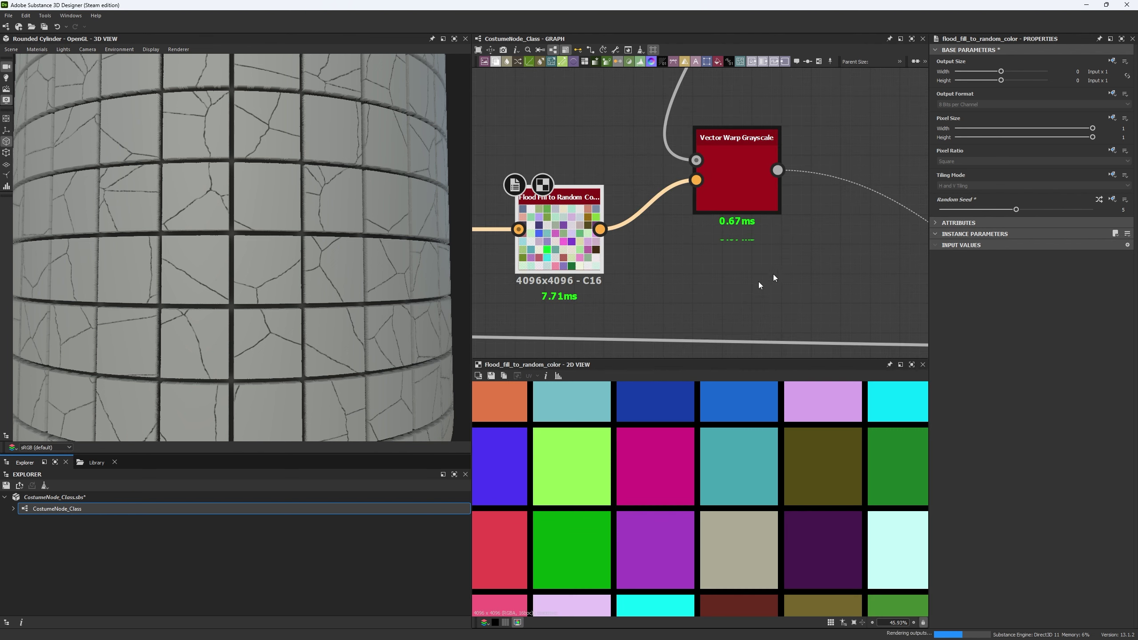
scroll(288, 264, "down", 5)
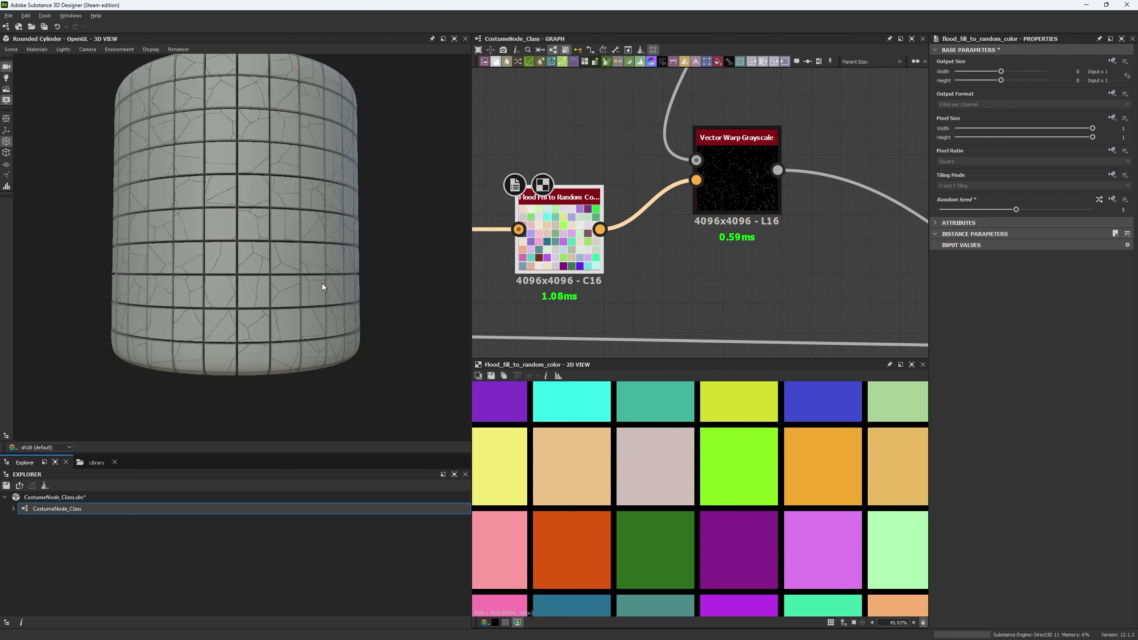
scroll(301, 318, "up", 4)
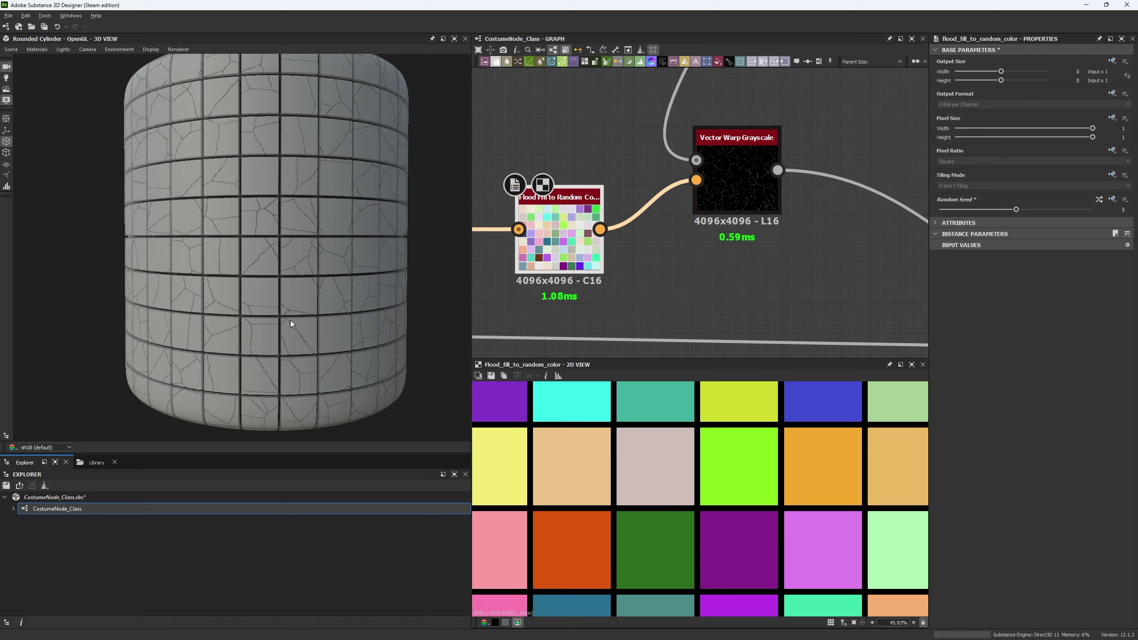
scroll(305, 255, "down", 4)
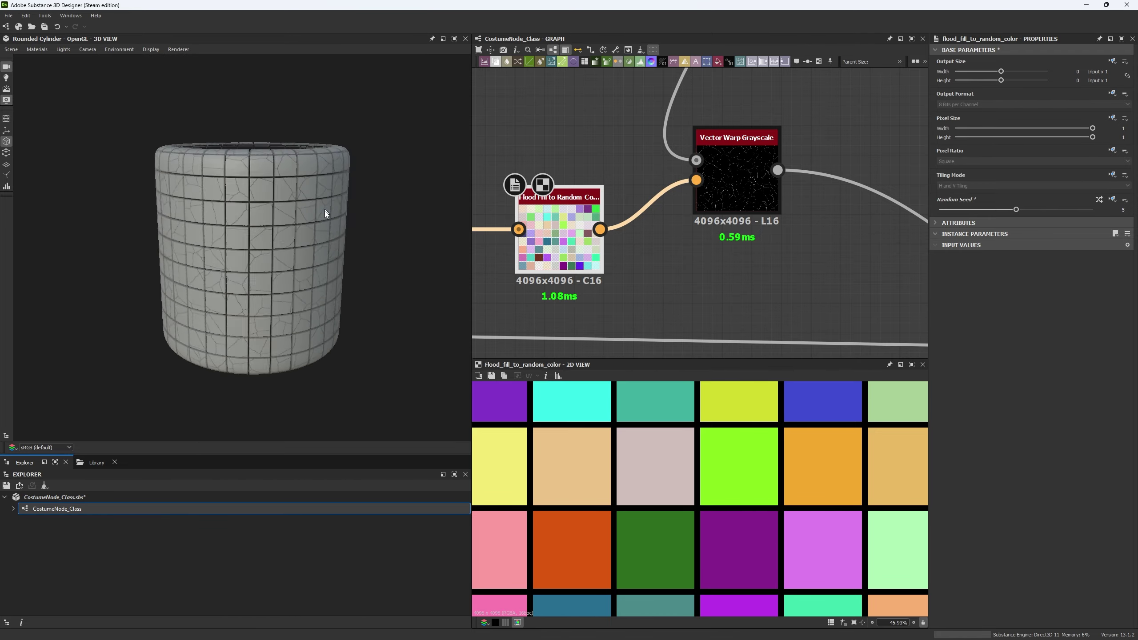
scroll(322, 326, "up", 6)
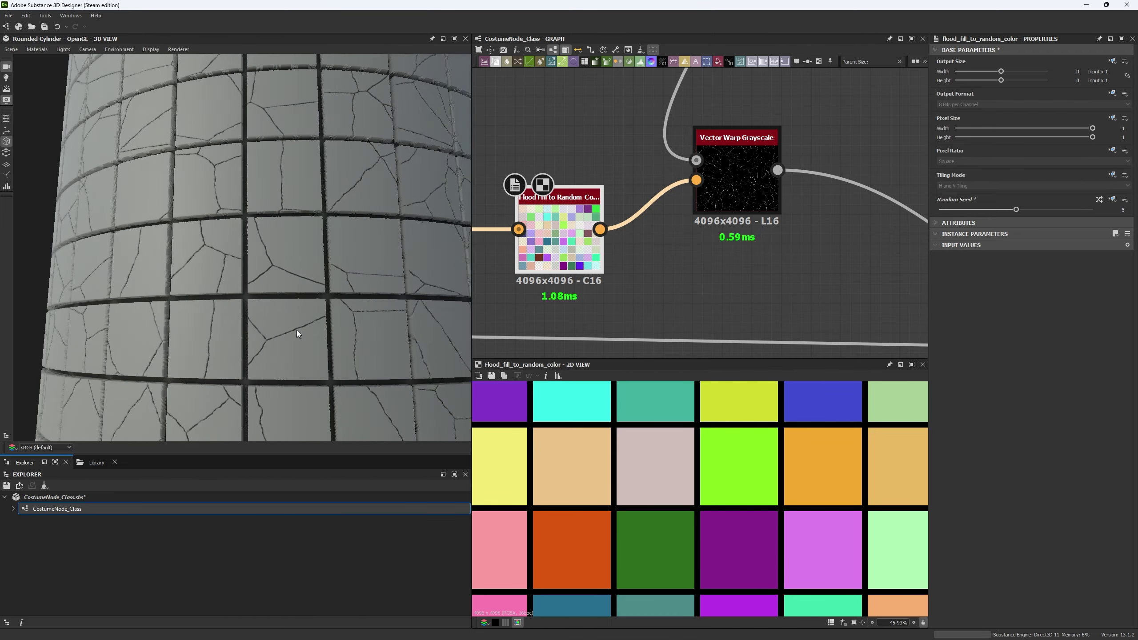
- Move the Vector Warp Grayscale beside the Slope Blur Grayscale and route its vector map link through a Dot node level with the Flood Fill row
scroll(290, 210, "down", 5)
scroll(747, 244, "down", 5)
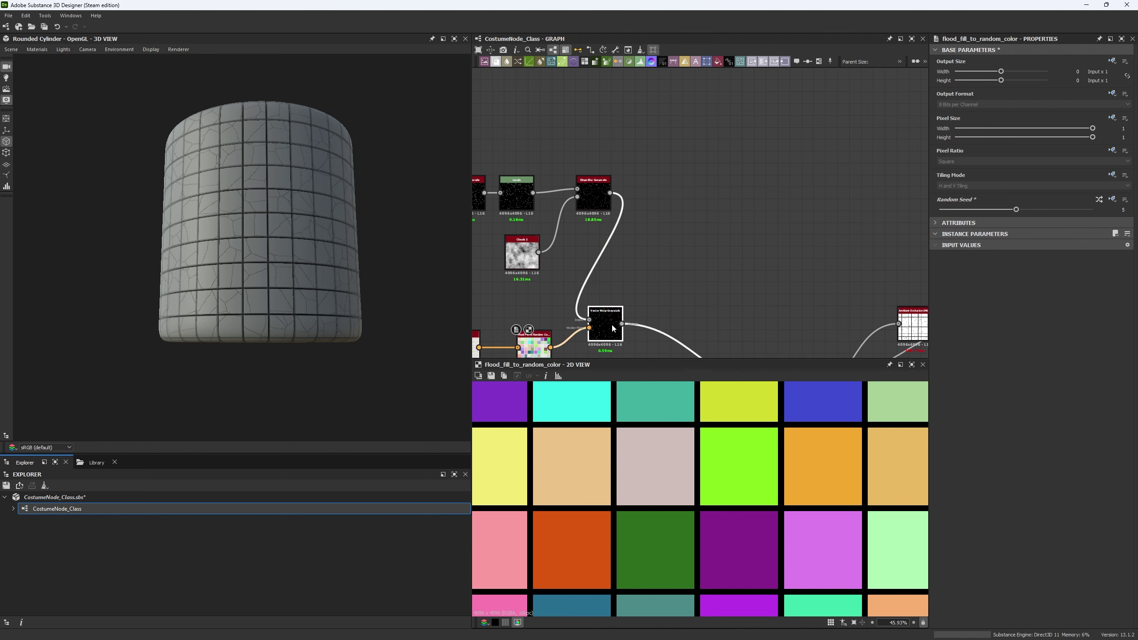
middle_click_drag(637, 219, 703, 159)
left_click(703, 159, "alt")
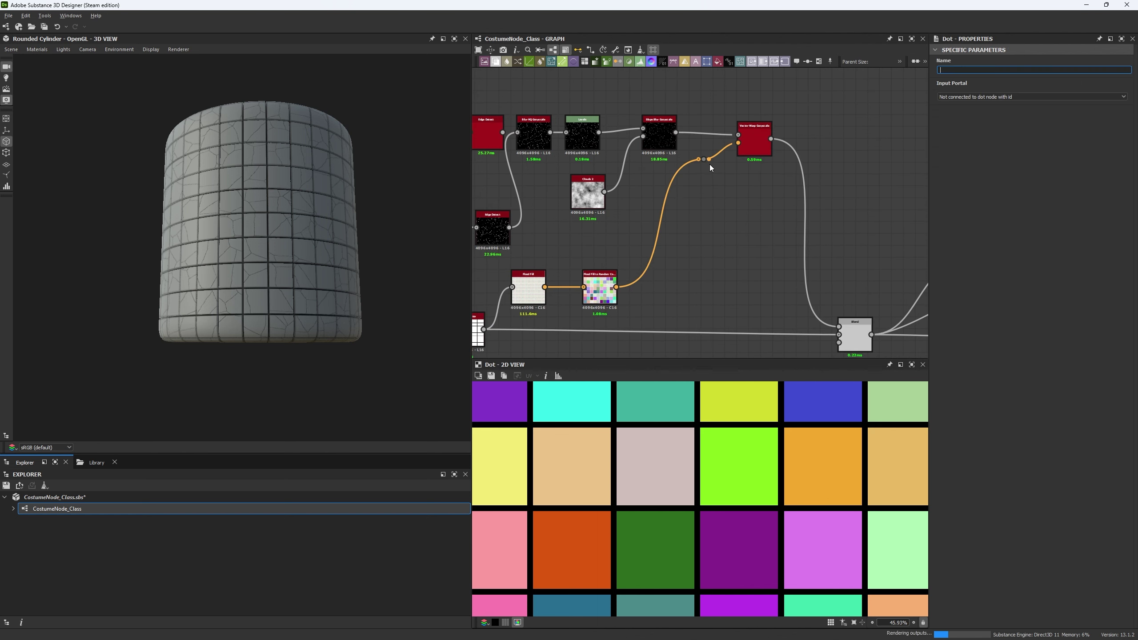
left_click_drag(703, 159, 729, 287)
scroll(708, 244, "down", 5)
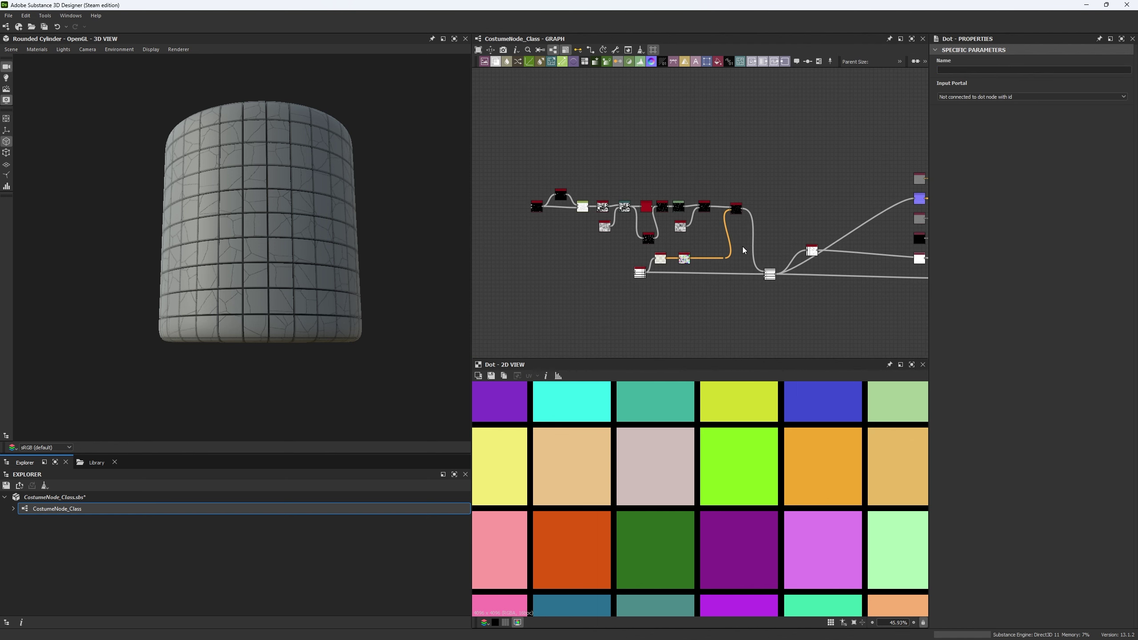
- Place the Ambient Occlusion node beside its output node and delete the leftover white Uniform Color node between them
middle_click_drag(564, 185, 529, 197)
scroll(755, 233, "down", 2)
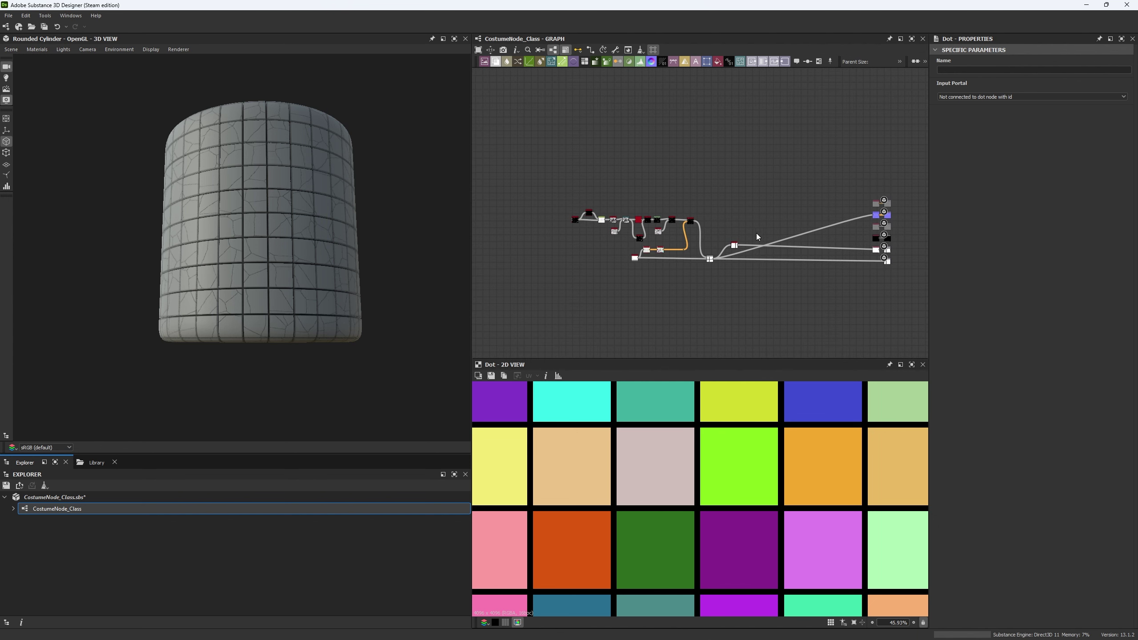
middle_click_drag(755, 233, 581, 243)
scroll(737, 244, "up", 3)
left_click(845, 257)
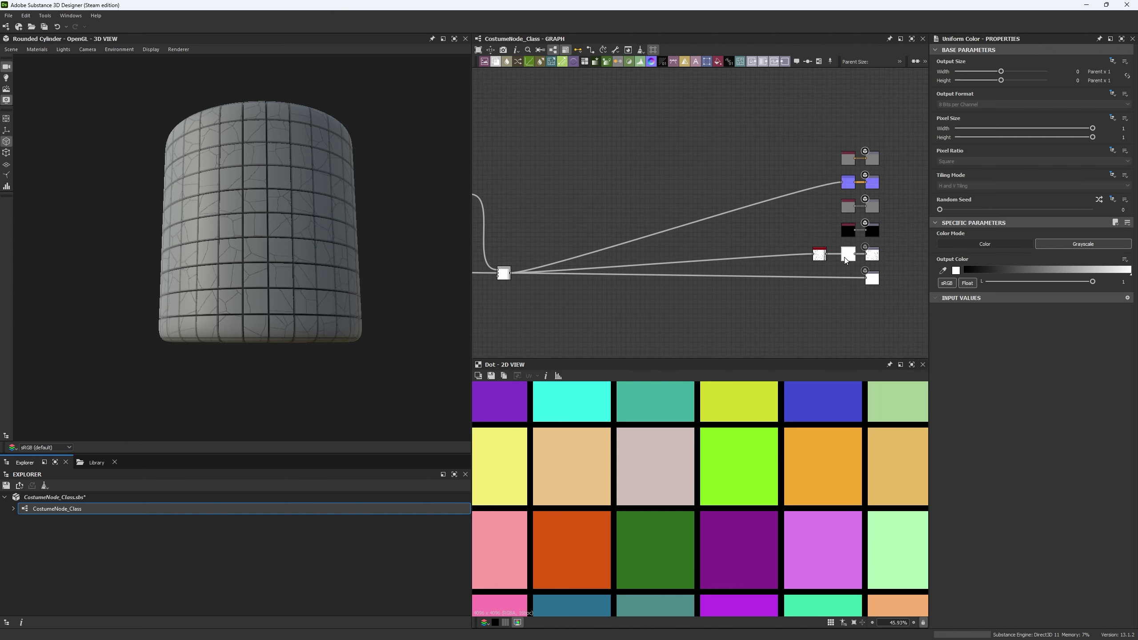
key("Delete")
- Examine the cracked tiles on the 3D cylinder and preview the Flood Fill and Flood Fill to Random Color outputs
middle_click_drag(507, 215, 840, 193)
scroll(721, 189, "up", 5)
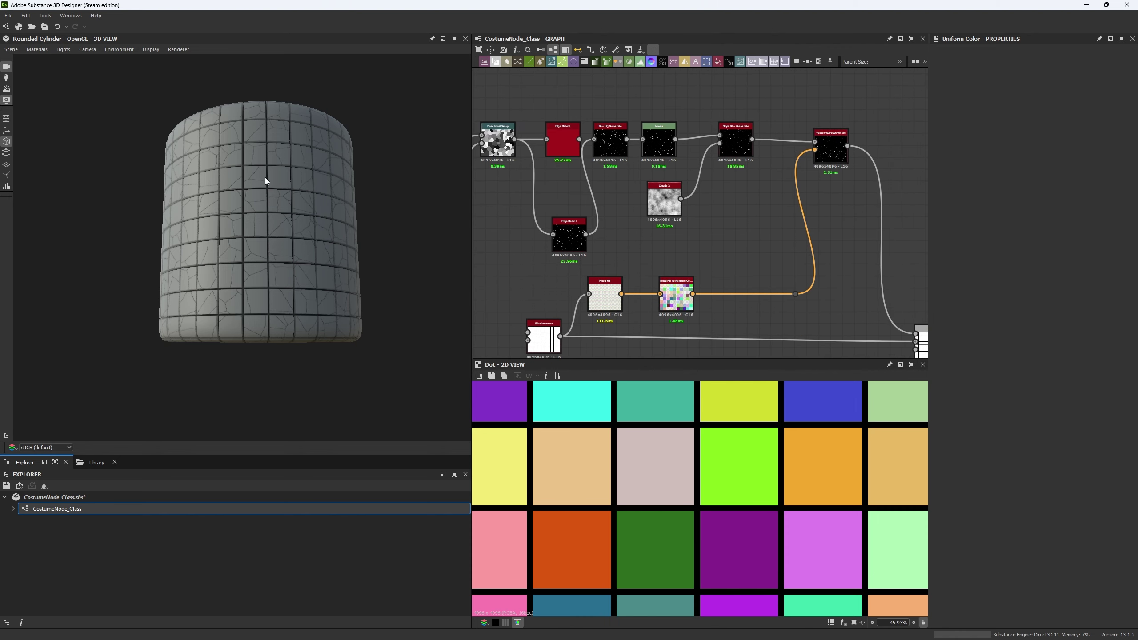
scroll(323, 260, "up", 5)
mouse_move(361, 336)
left_mouse_down()
mouse_move(347, 332)
mouse_move(350, 318)
left_mouse_up()
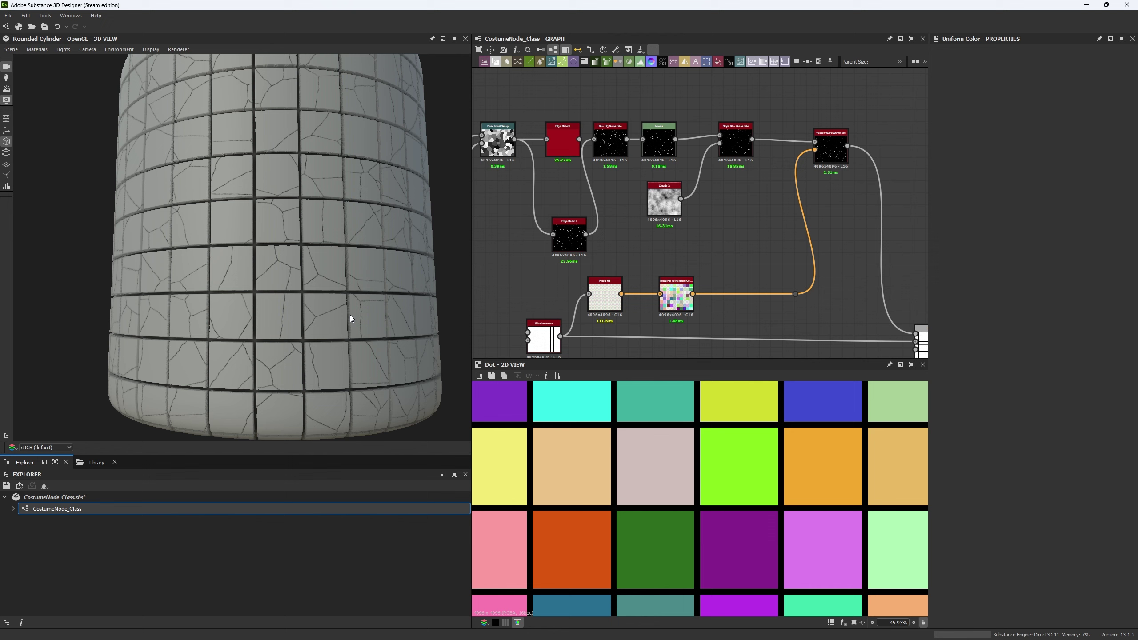
middle_click_drag(550, 290, 557, 232)
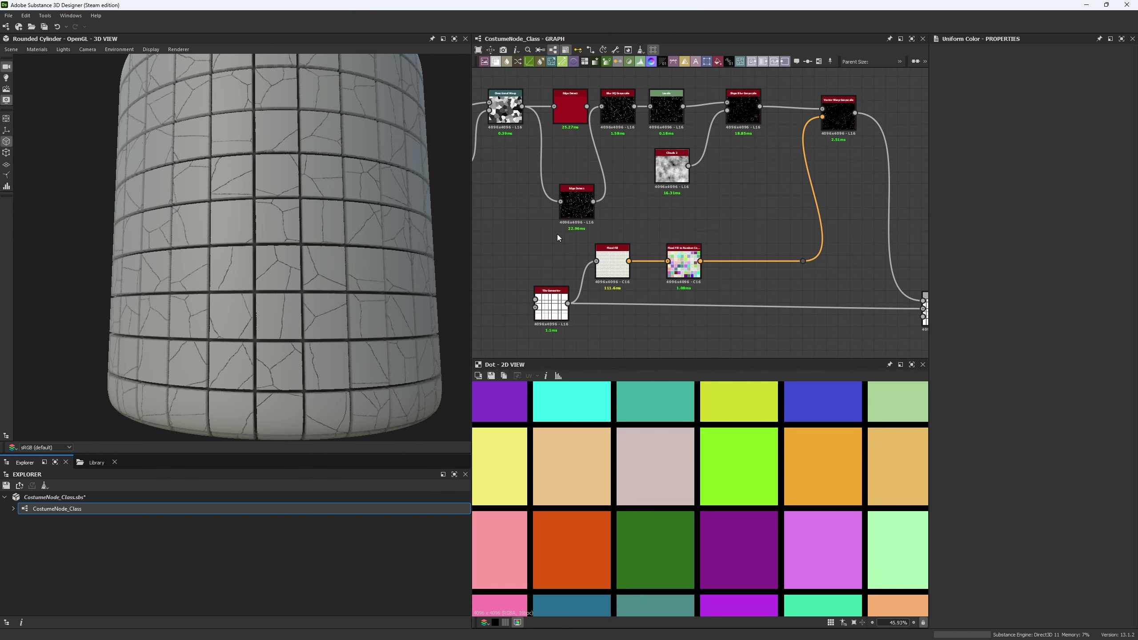
double_click(626, 277)
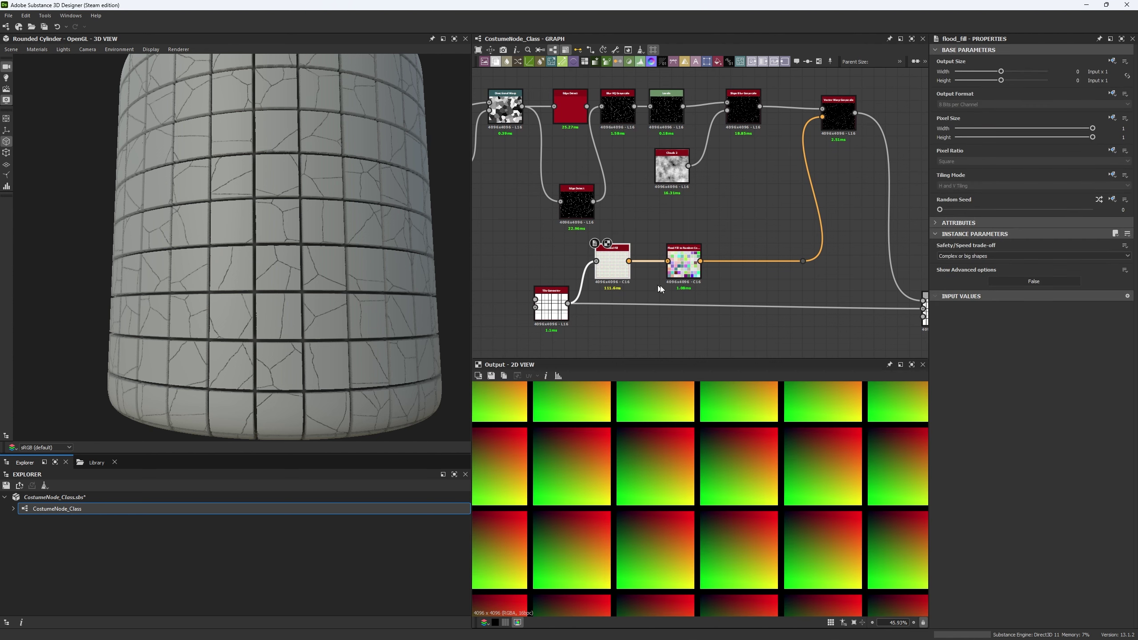
middle_click_drag(680, 284, 652, 281)
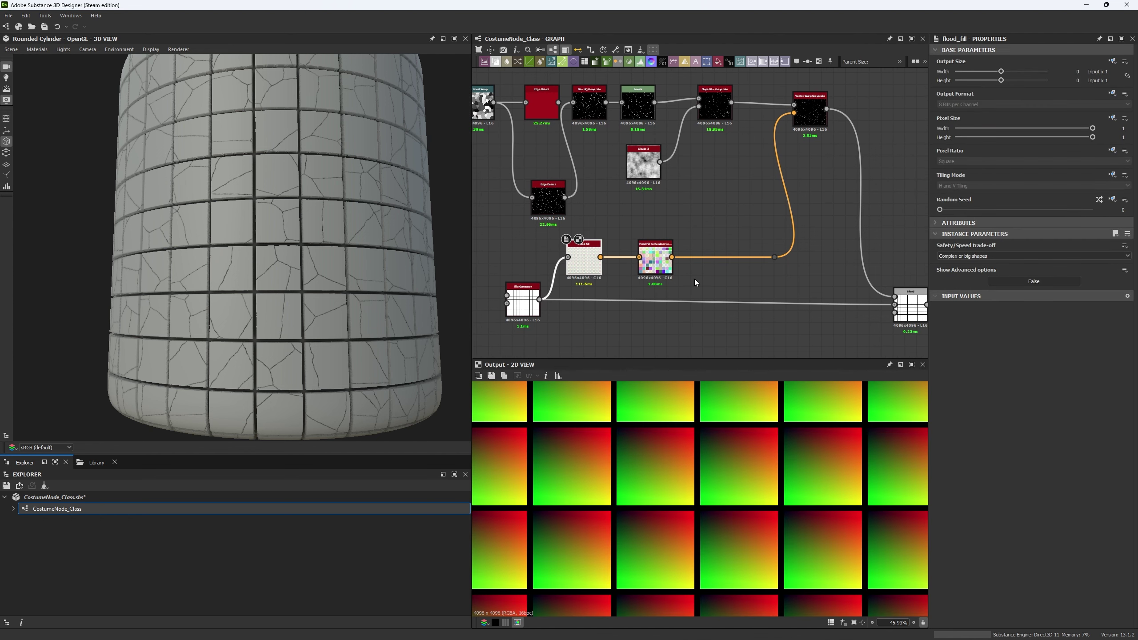
double_click(655, 260)
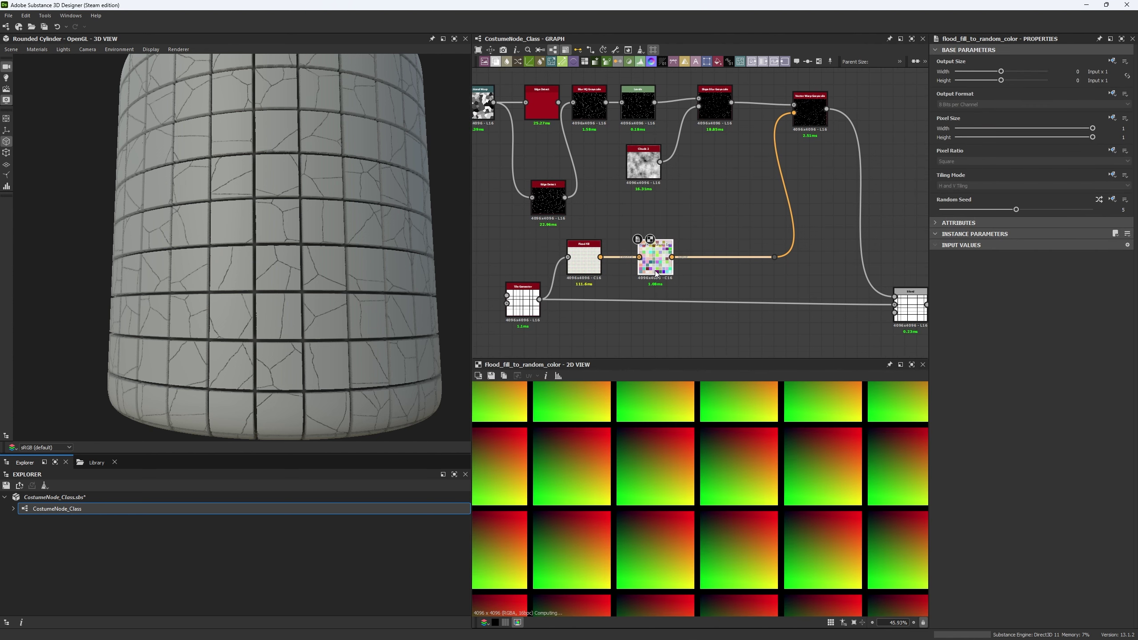
scroll(567, 402, "down", 5)
scroll(672, 287, "up", 4)
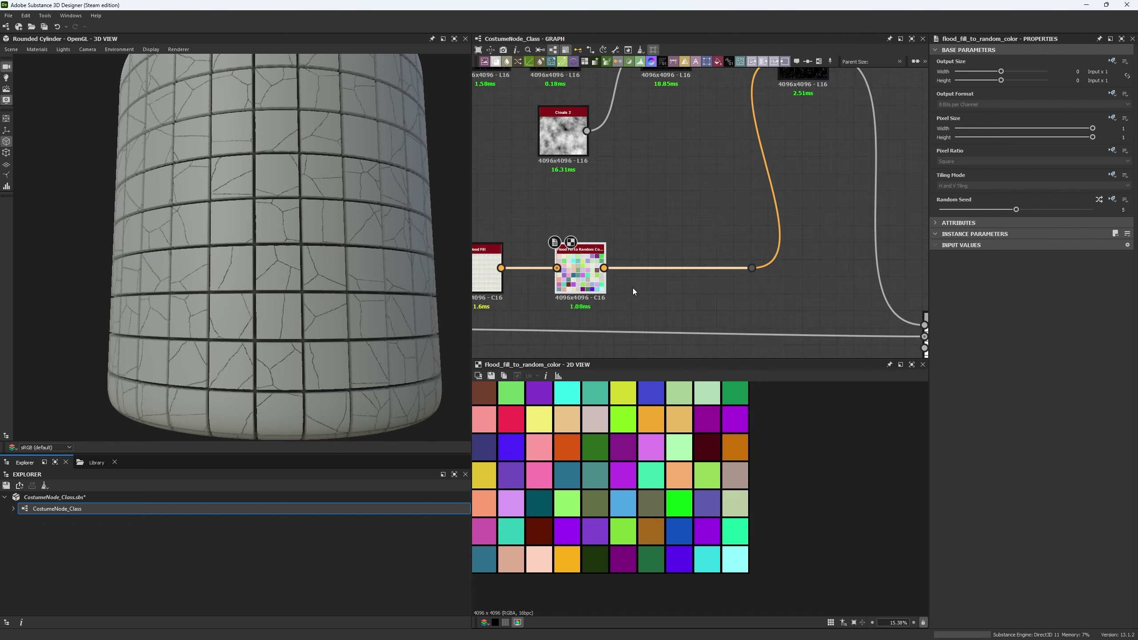
- Add a Grayscale Conversion node fed by the Flood Fill to Random Color output, place it above the link, and preview it
left_click_drag(599, 265, 644, 227)
type("gray")
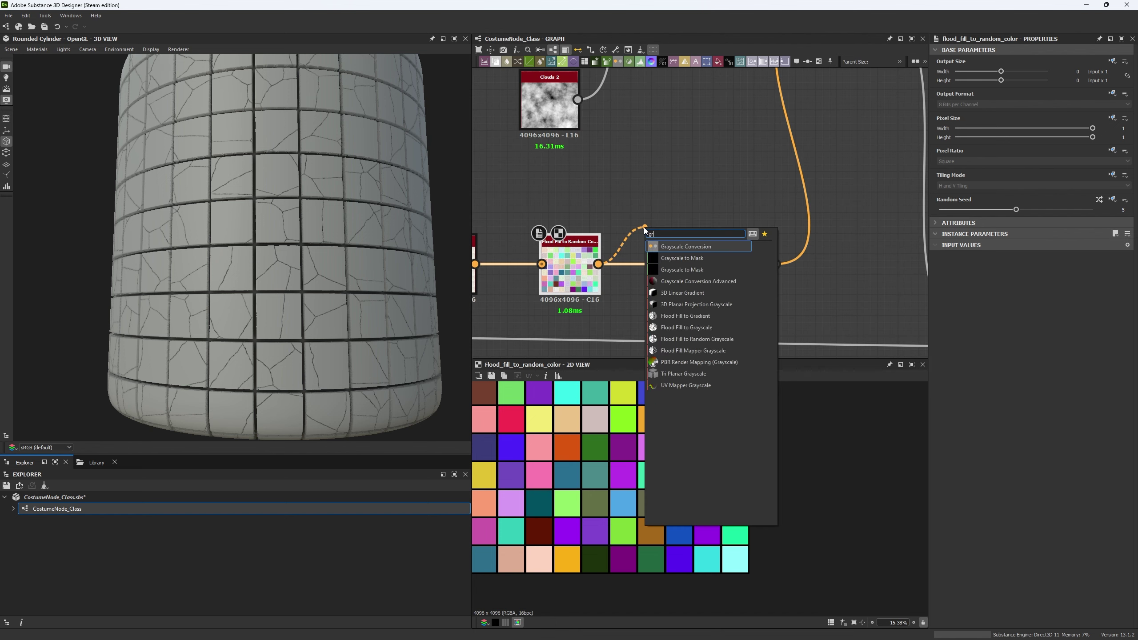
key("Return")
left_click_drag(665, 243, 690, 212)
scroll(583, 407, "down", 2)
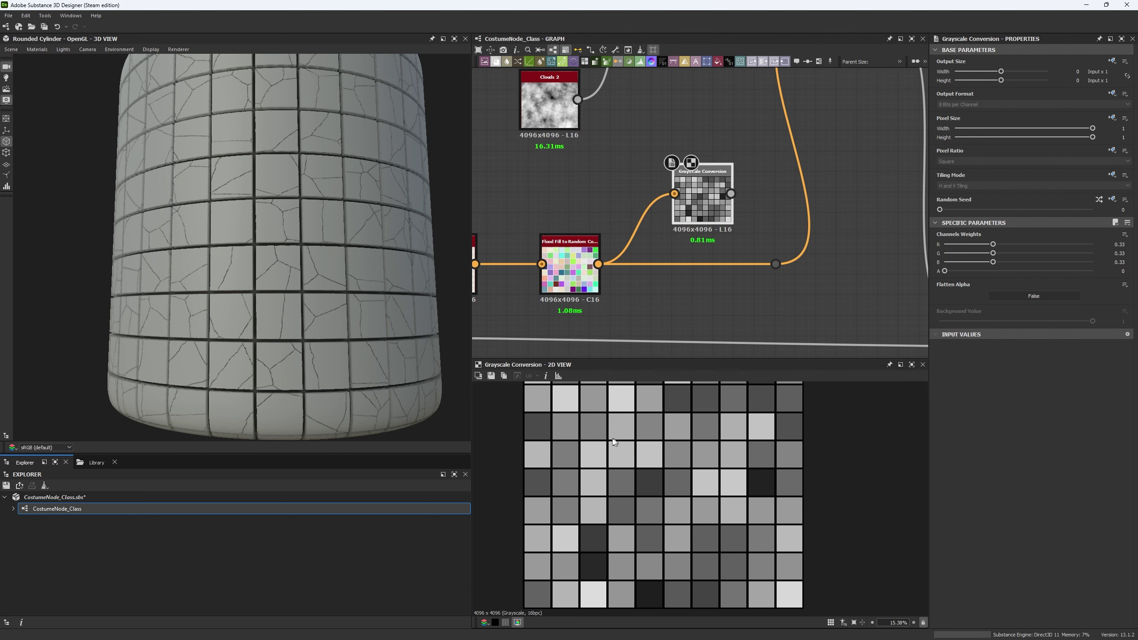
scroll(669, 152, "down", 3)
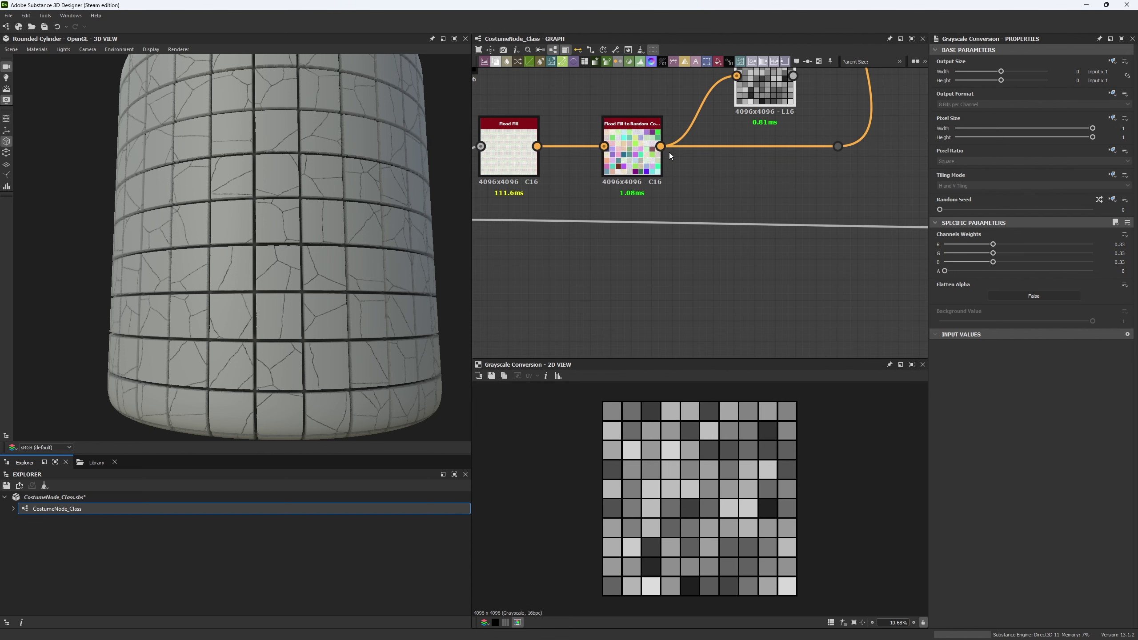
- Add a Uniform Color node below the Flood Fill row and set its output color to a saturated red
key("space")
type("uni")
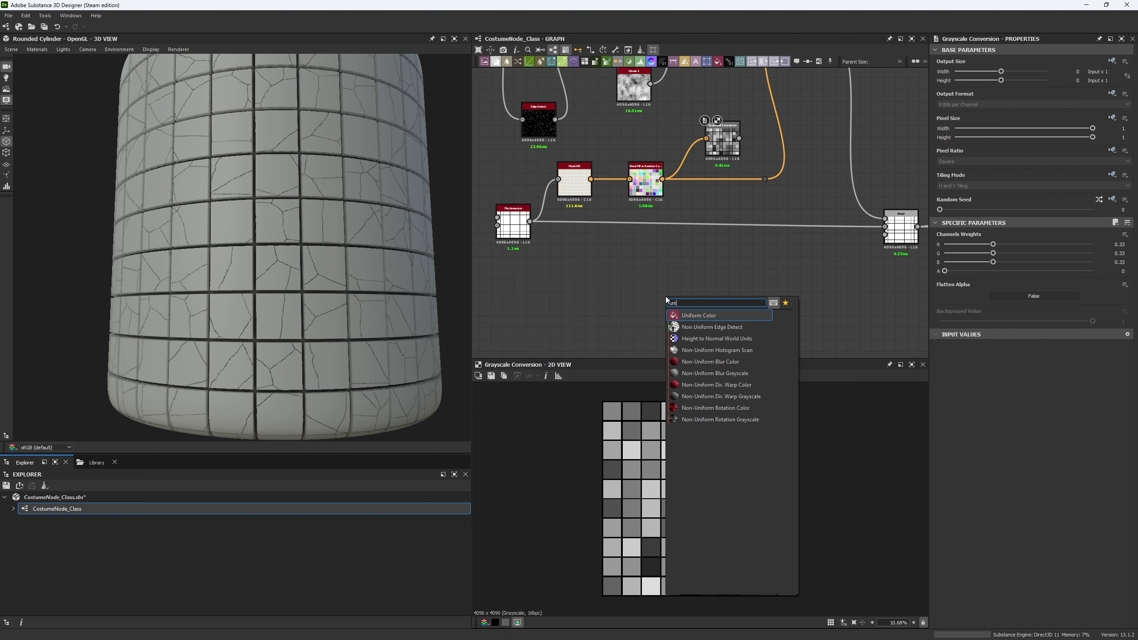
left_click(689, 316)
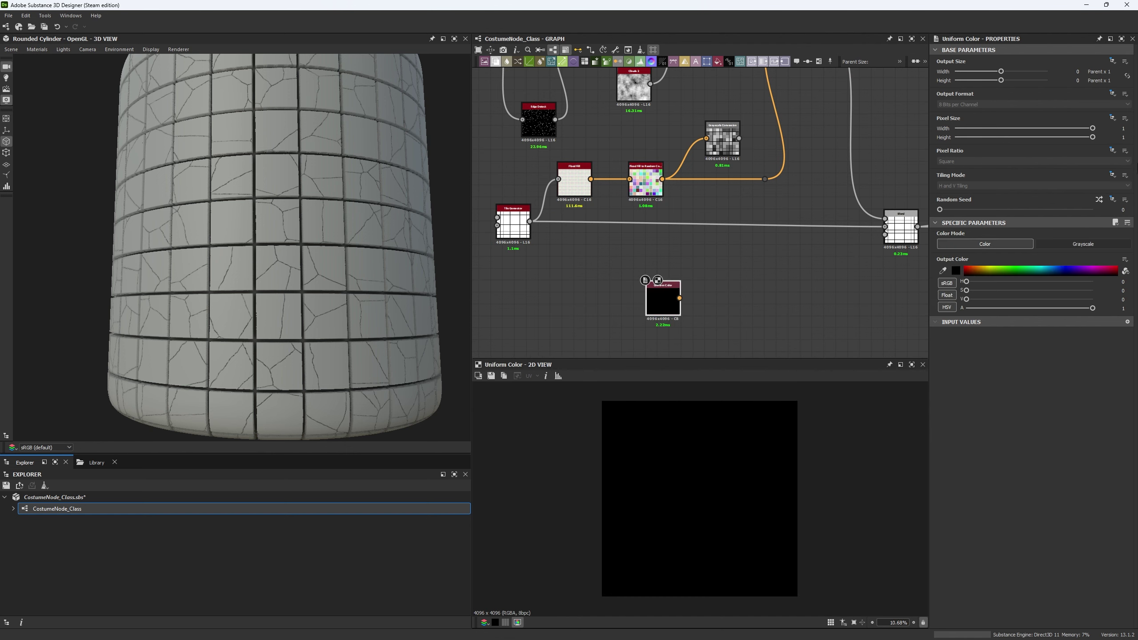
scroll(731, 272, "up", 2)
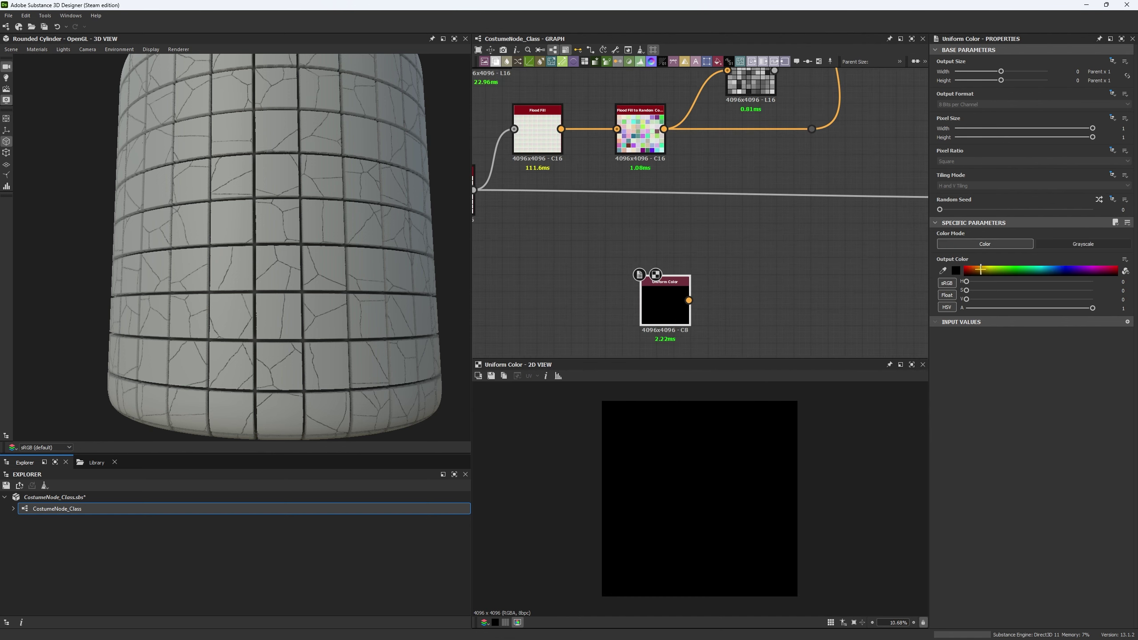
left_click(954, 271)
left_click(585, 342)
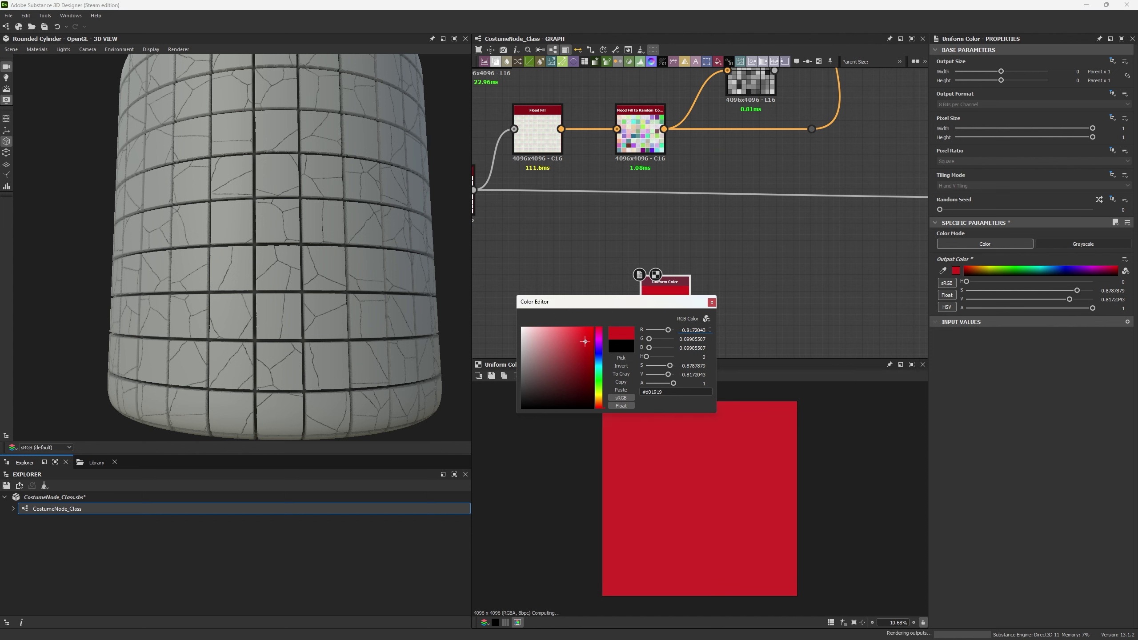
left_click(711, 303)
- Enlarge the 2D view by shrinking the graph and 3D view, maximize it, and fit the red Uniform Color image to it
scroll(739, 291, "up", 3)
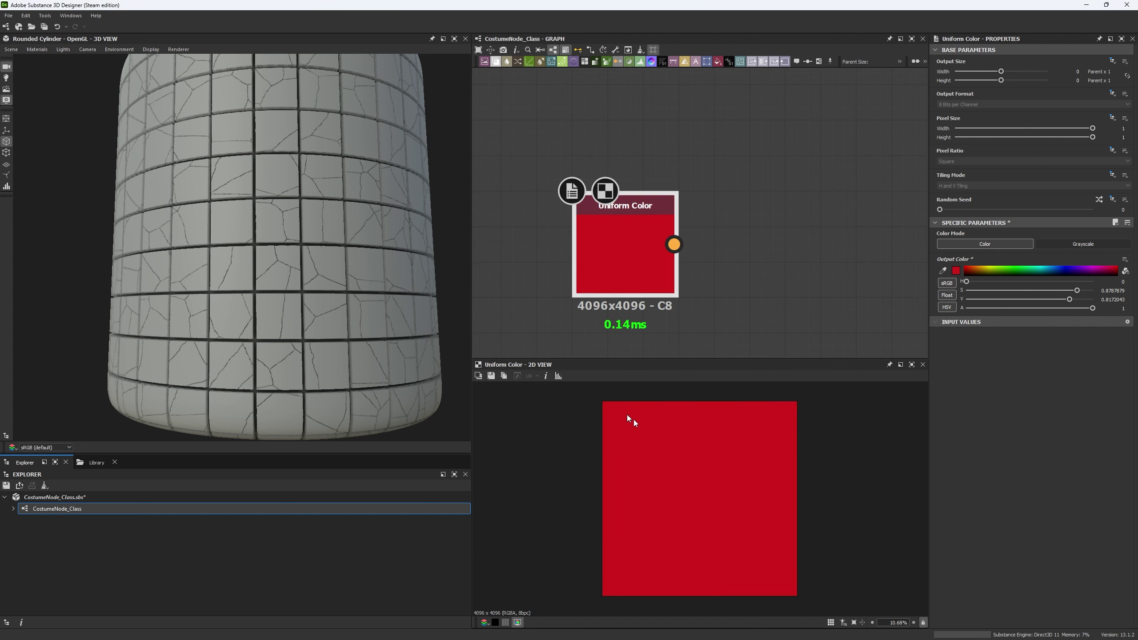
scroll(681, 426, "down", 2)
left_click_drag(749, 359, 750, 283)
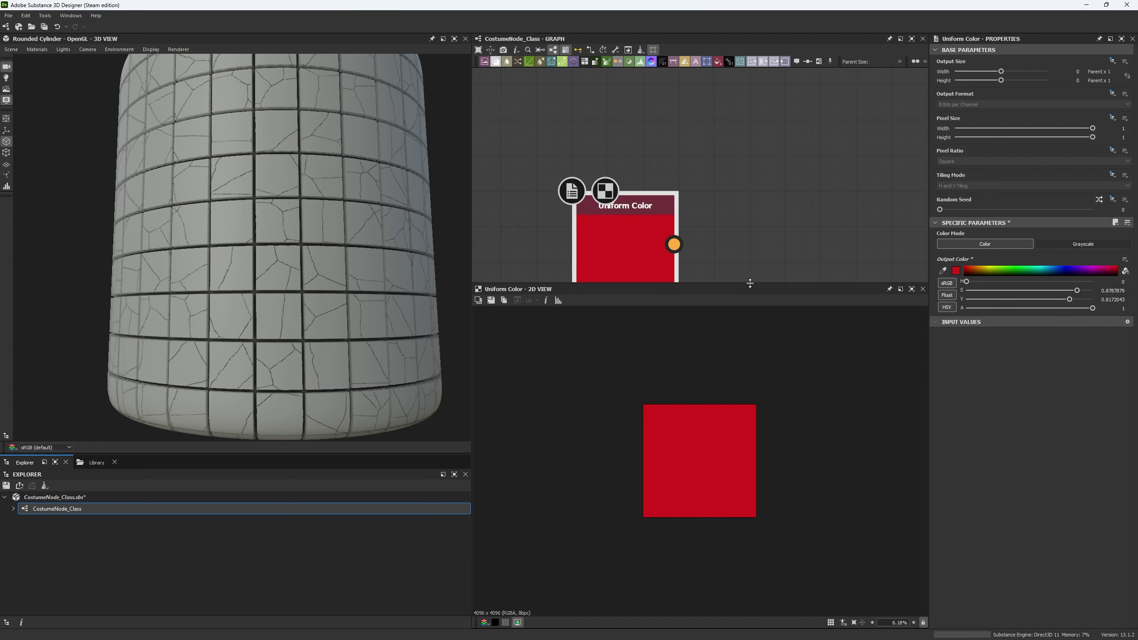
left_click_drag(470, 224, 142, 225)
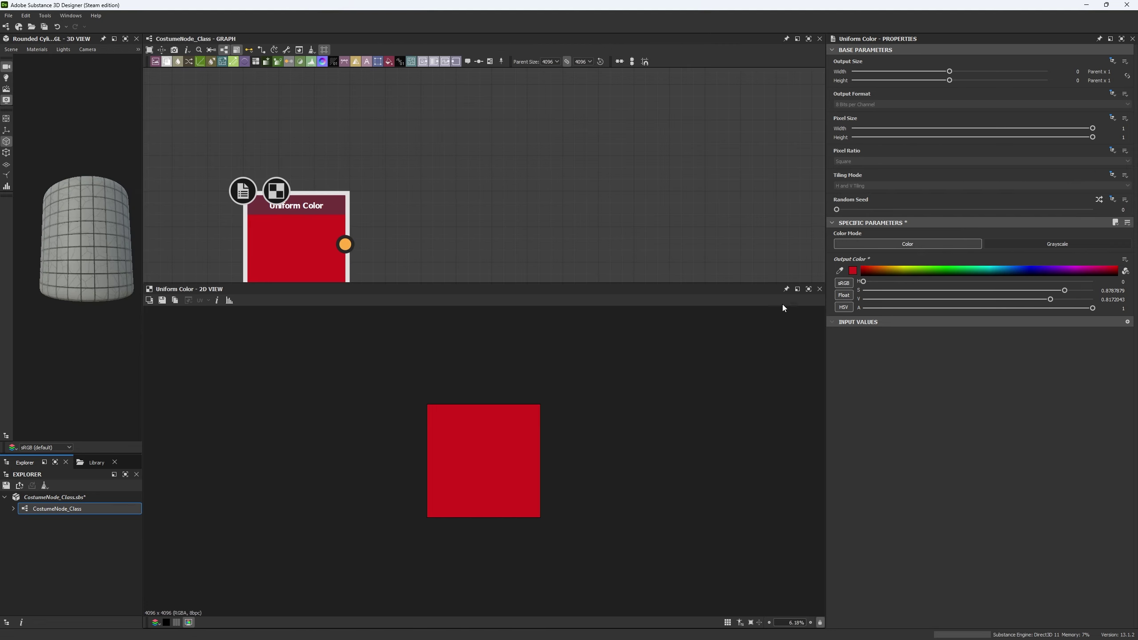
left_click(808, 289)
scroll(519, 334, "up", 5)
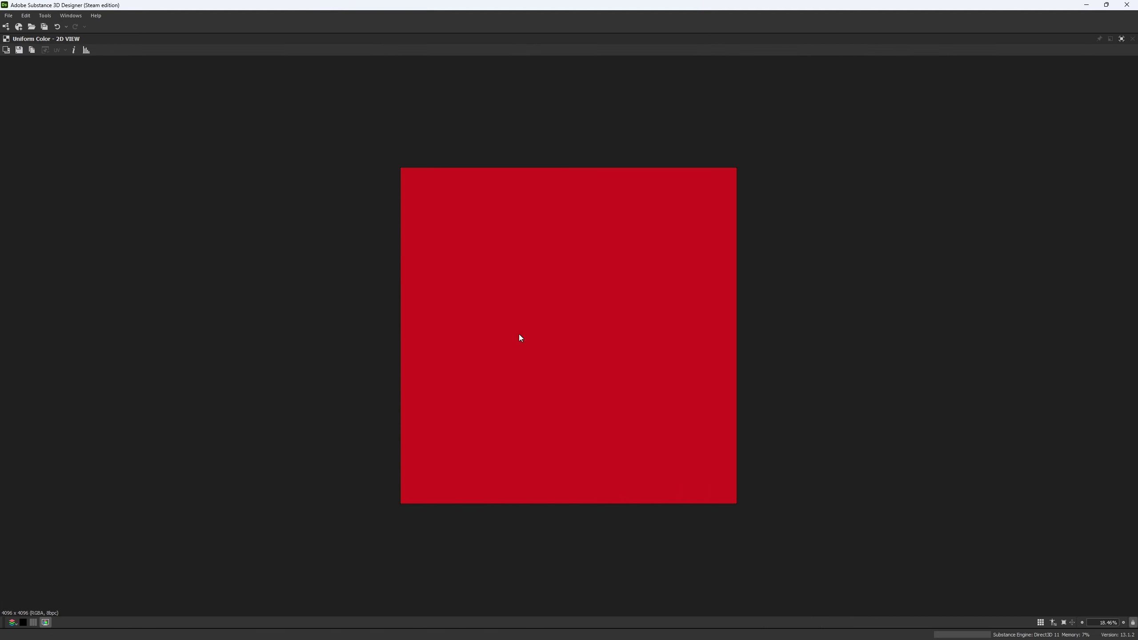
key("f")
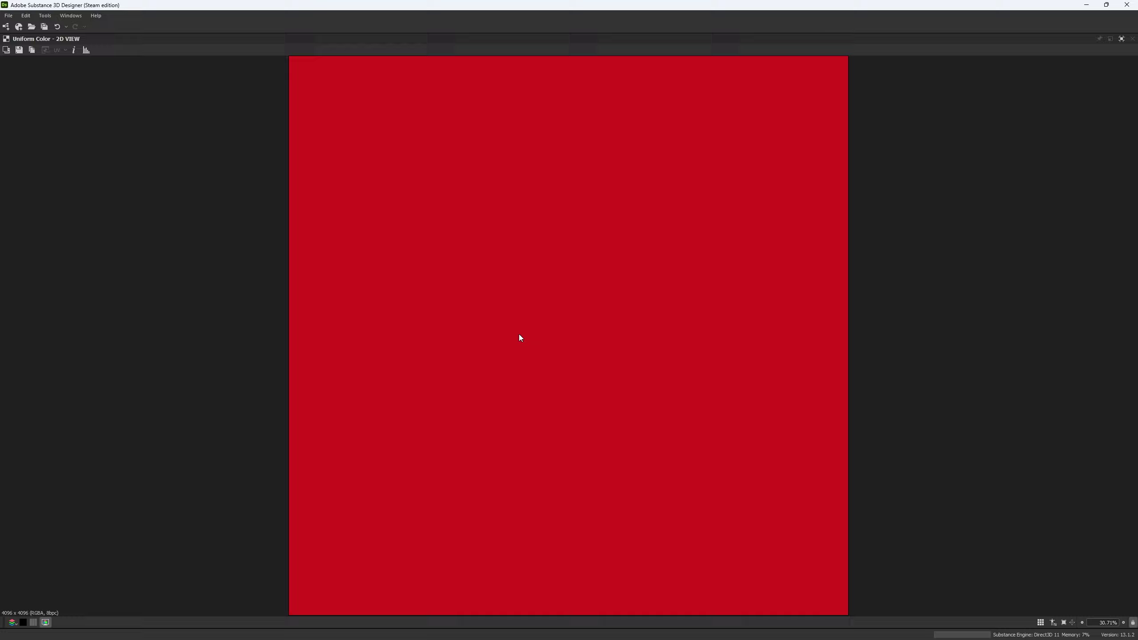
- View the Uniform Color's red, green and blue channels one at a time in the maximized 2D view, then return to RGB
left_click(13, 624)
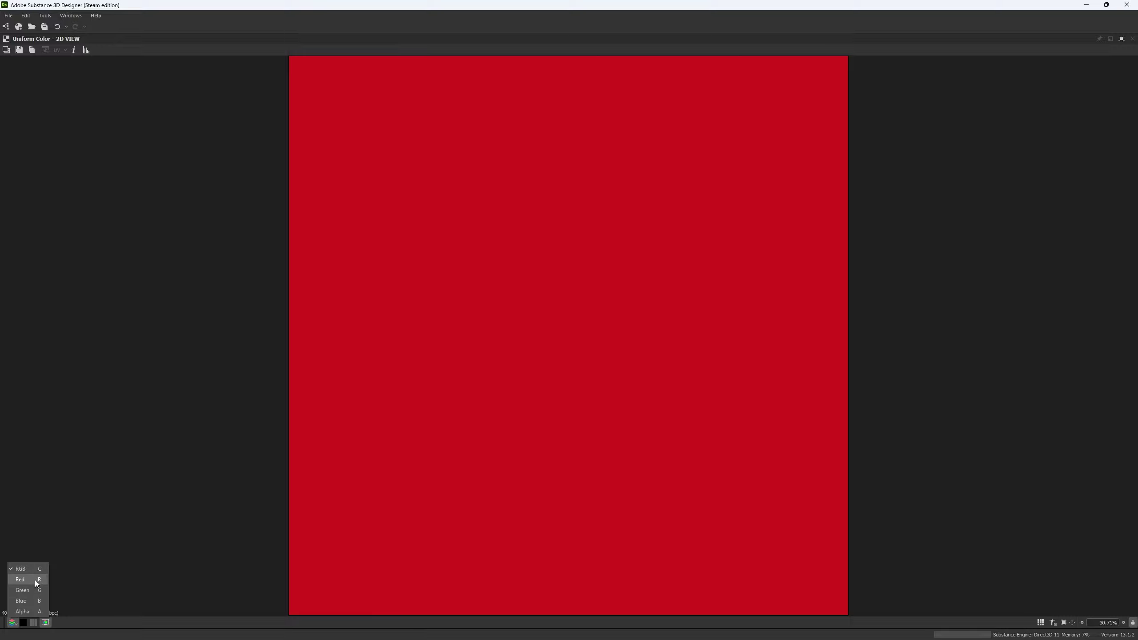
left_click(36, 579)
left_click(13, 623)
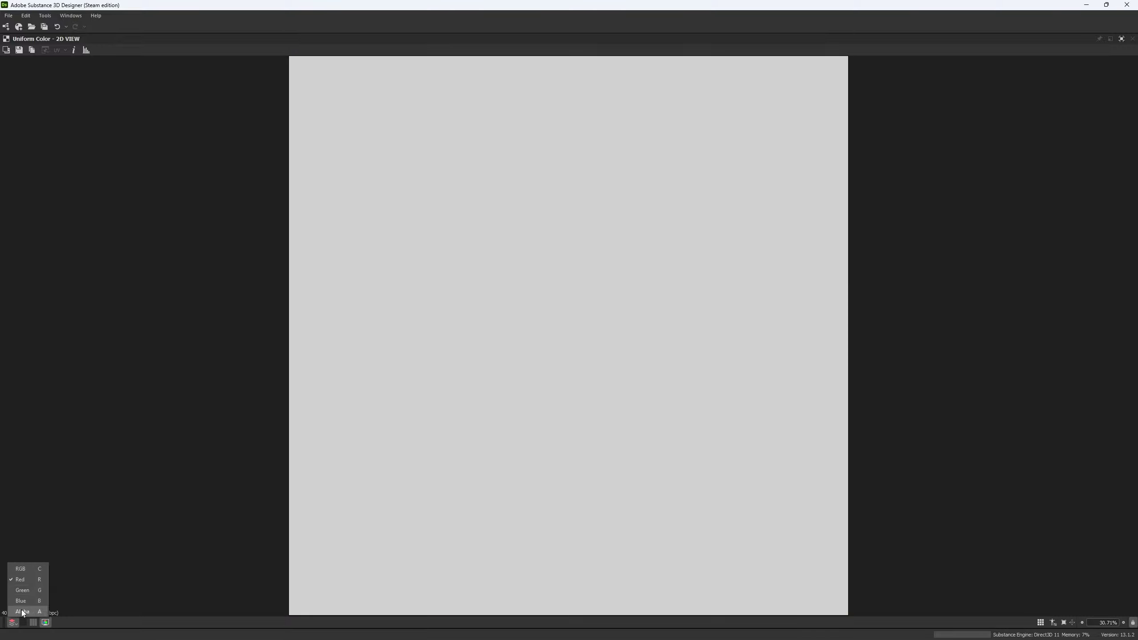
left_click(38, 590)
left_click(13, 624)
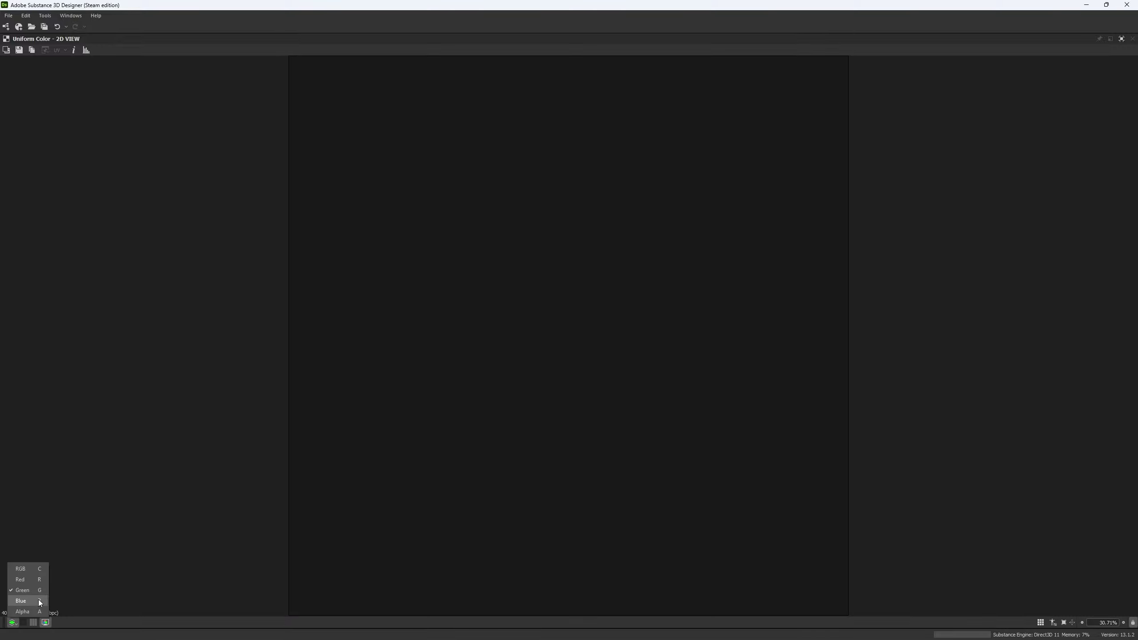
left_click(39, 601)
left_click(13, 623)
left_click(29, 569)
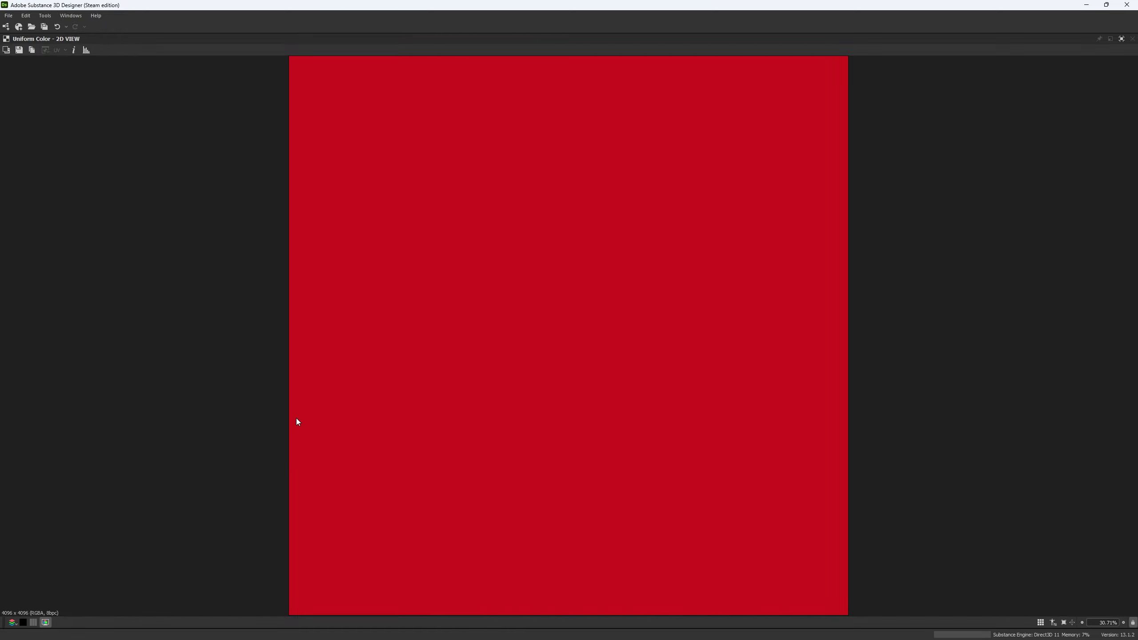
key("super+w")
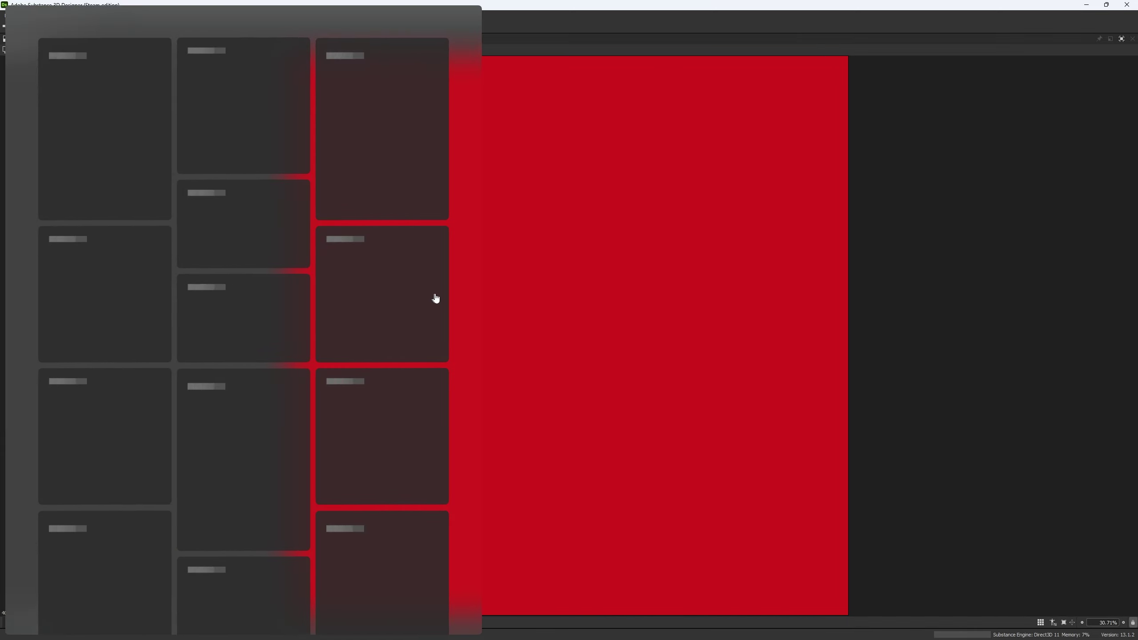
left_click(599, 341)
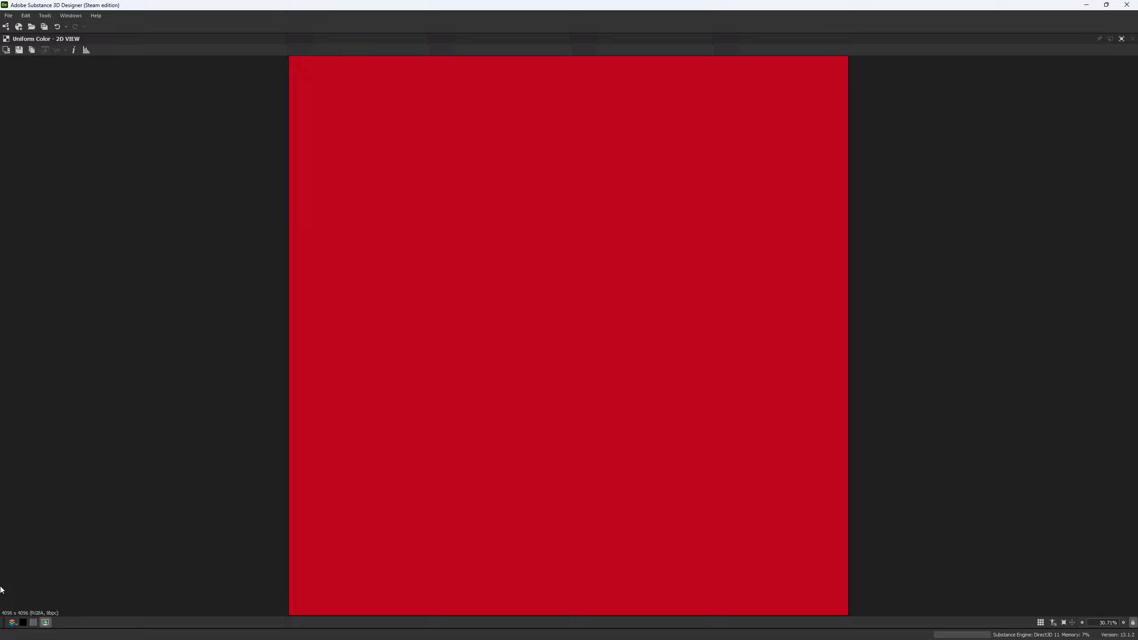
- Compare the red channel with the green and blue ones again, then restore the RGB display and the normal panel layout
left_click(13, 624)
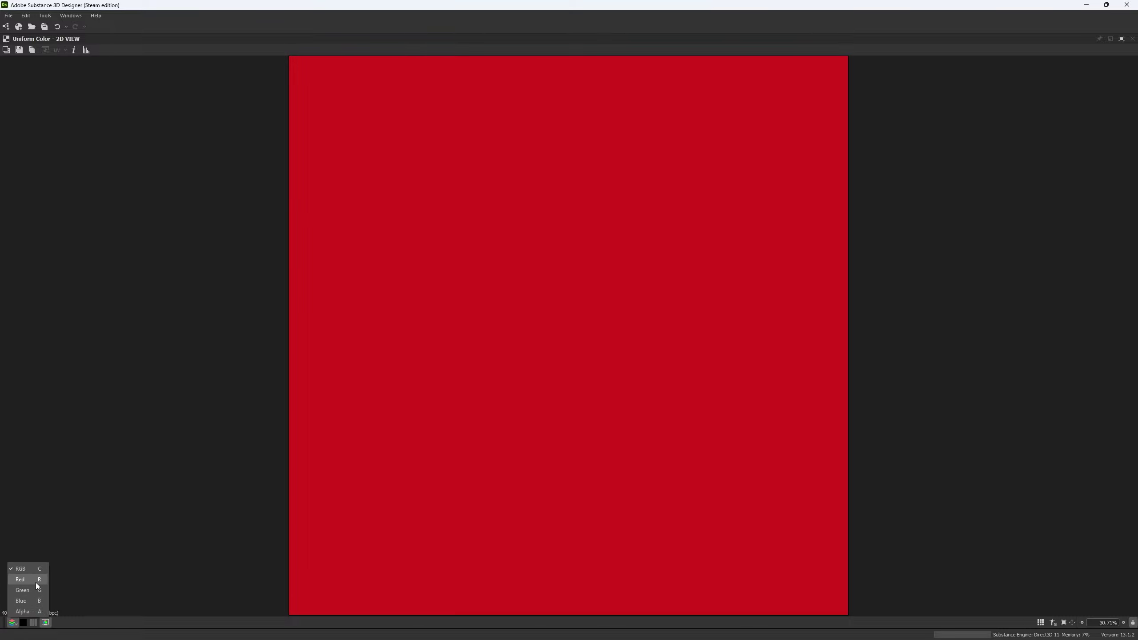
left_click(20, 579)
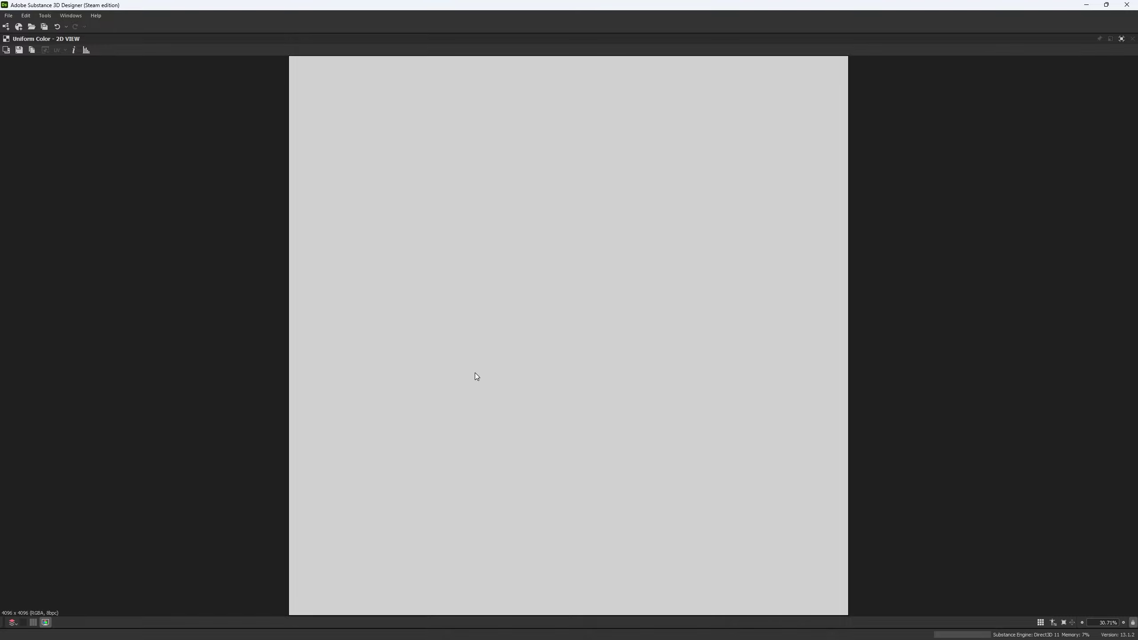
left_click(13, 623)
left_click(29, 587)
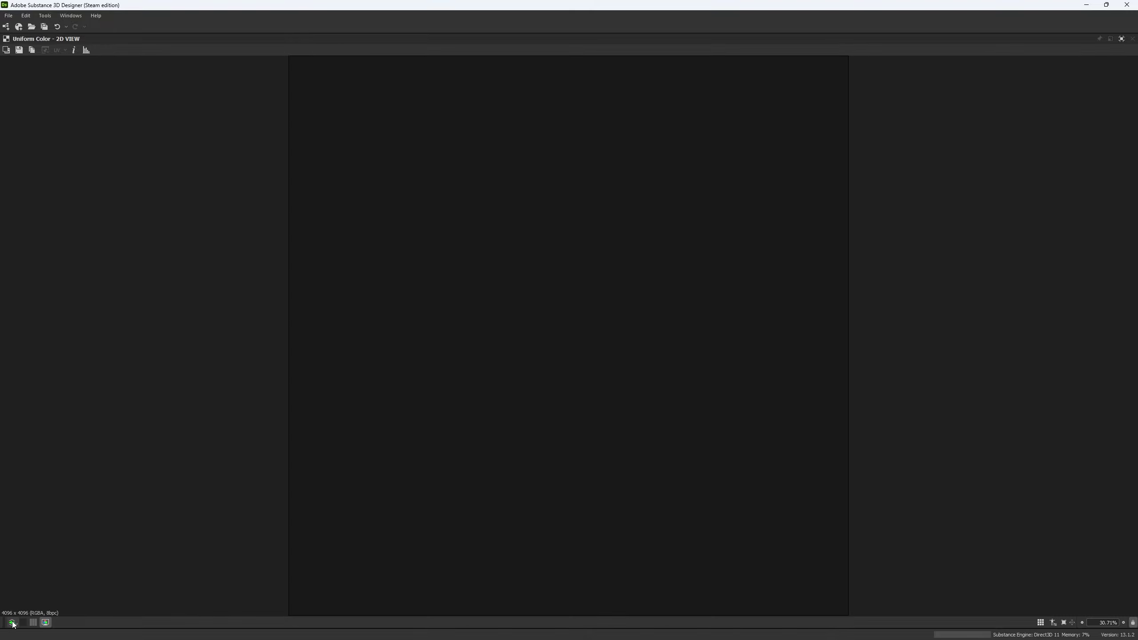
left_click(13, 623)
left_click(28, 604)
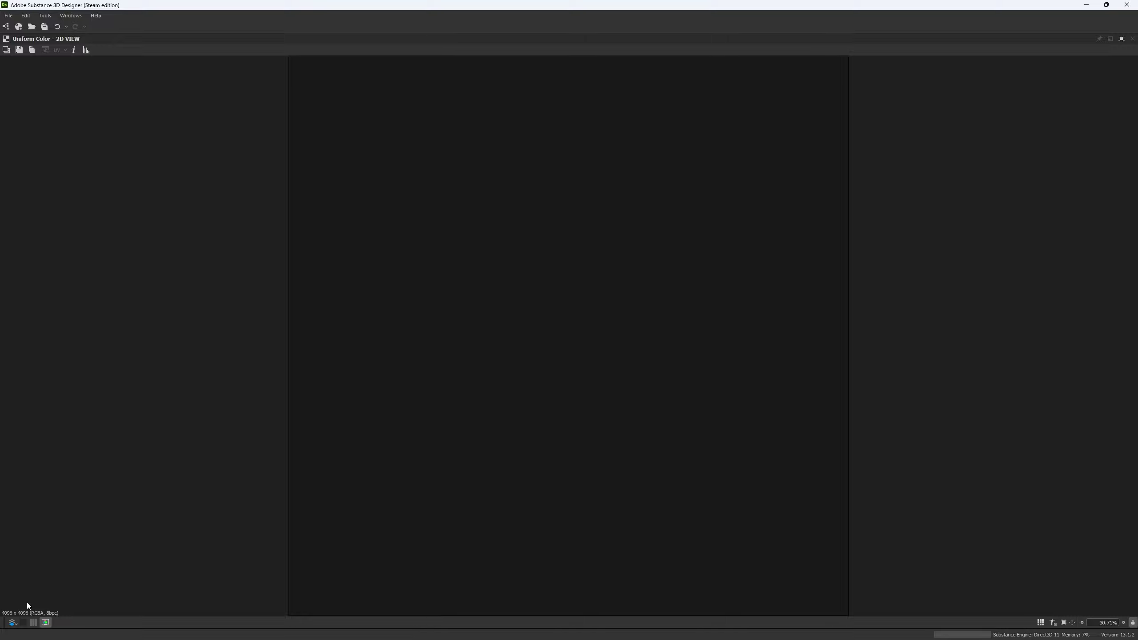
left_click(13, 623)
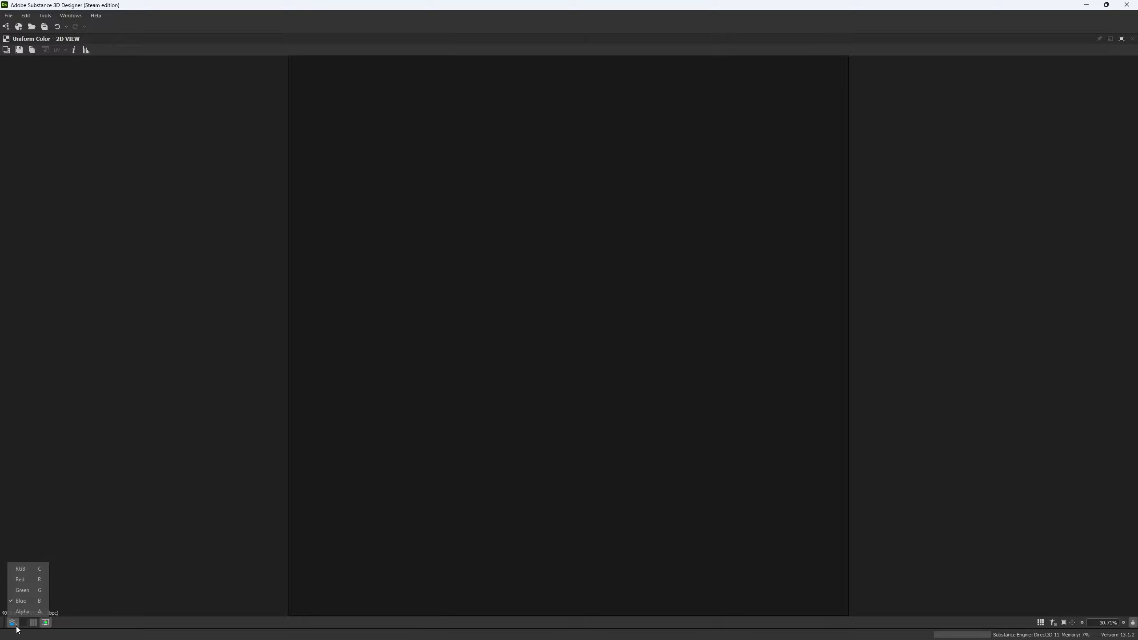
left_click(25, 581)
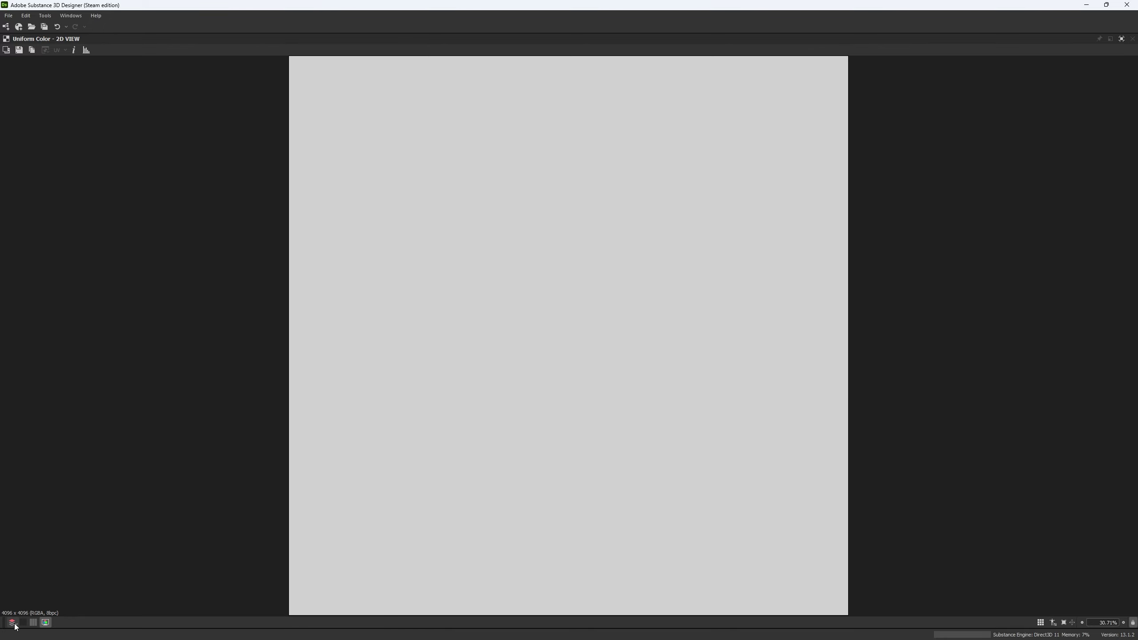
left_click(14, 623)
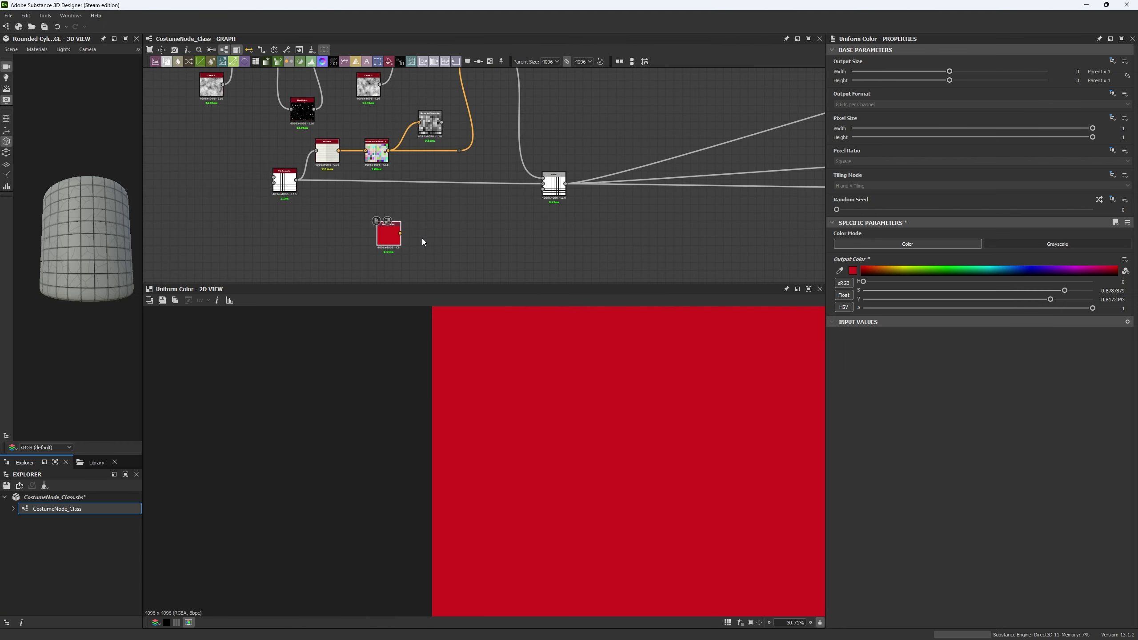
- Delete the red Uniform Color node and undo the deletion to bring it back
left_click(421, 239)
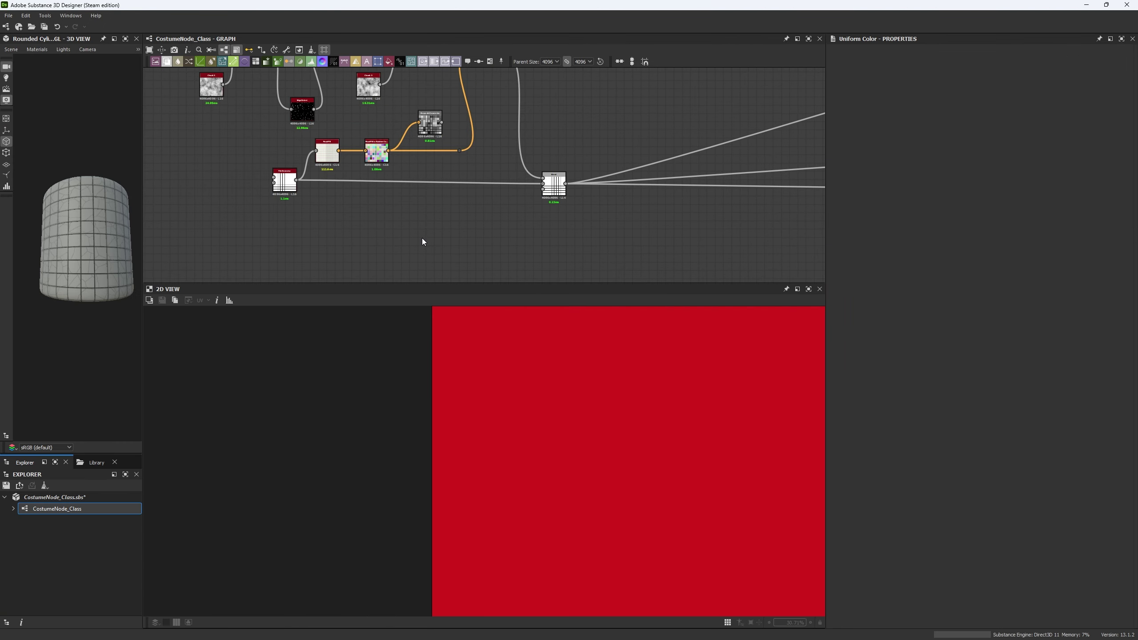
scroll(426, 182, "up", 5)
scroll(448, 135, "down", 5)
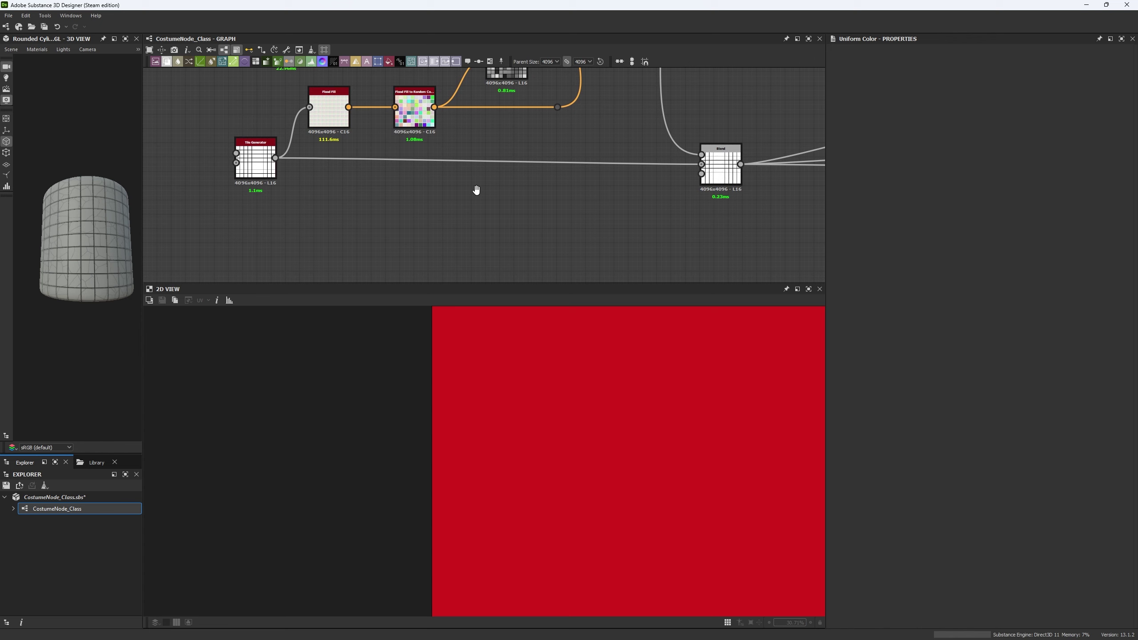
scroll(425, 210, "up", 5)
left_click(408, 214)
scroll(516, 345, "down", 3)
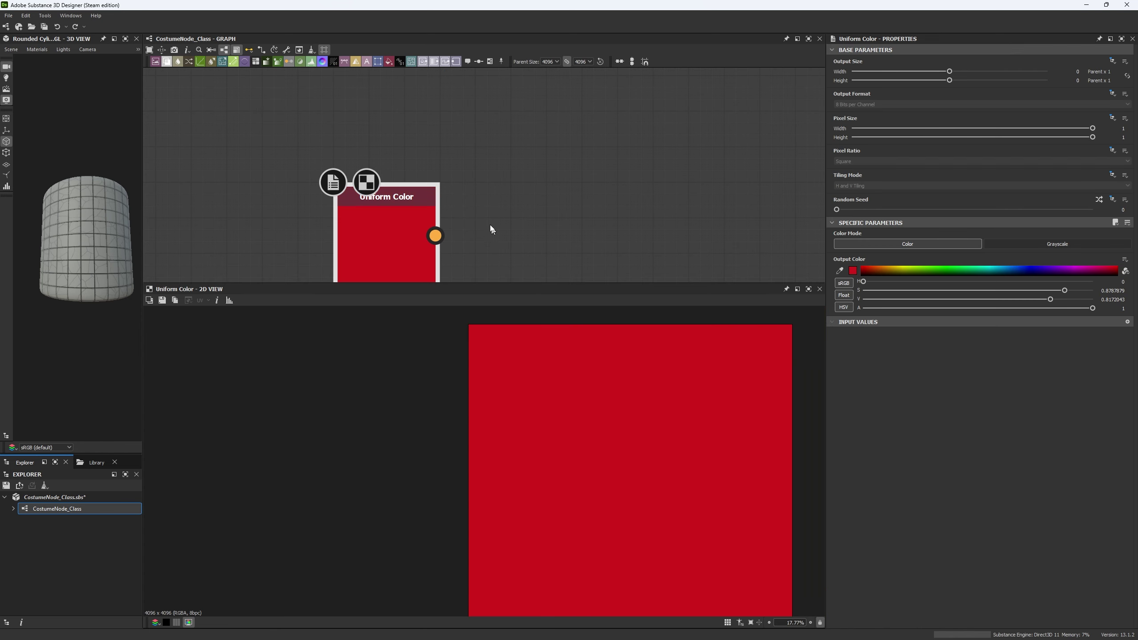
middle_click_drag(490, 229, 507, 131)
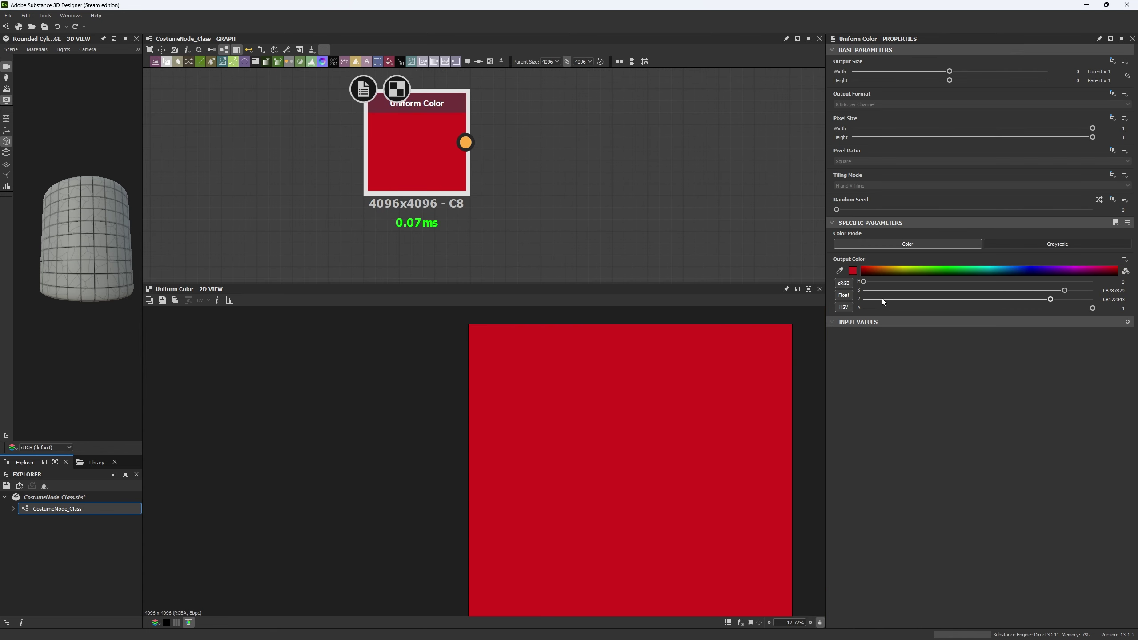
- Raise the Uniform Color's V value to 1 and feed its output into a new Grayscale Conversion node
left_click_drag(881, 300, 1092, 299)
left_click_drag(466, 142, 566, 158)
type("gray")
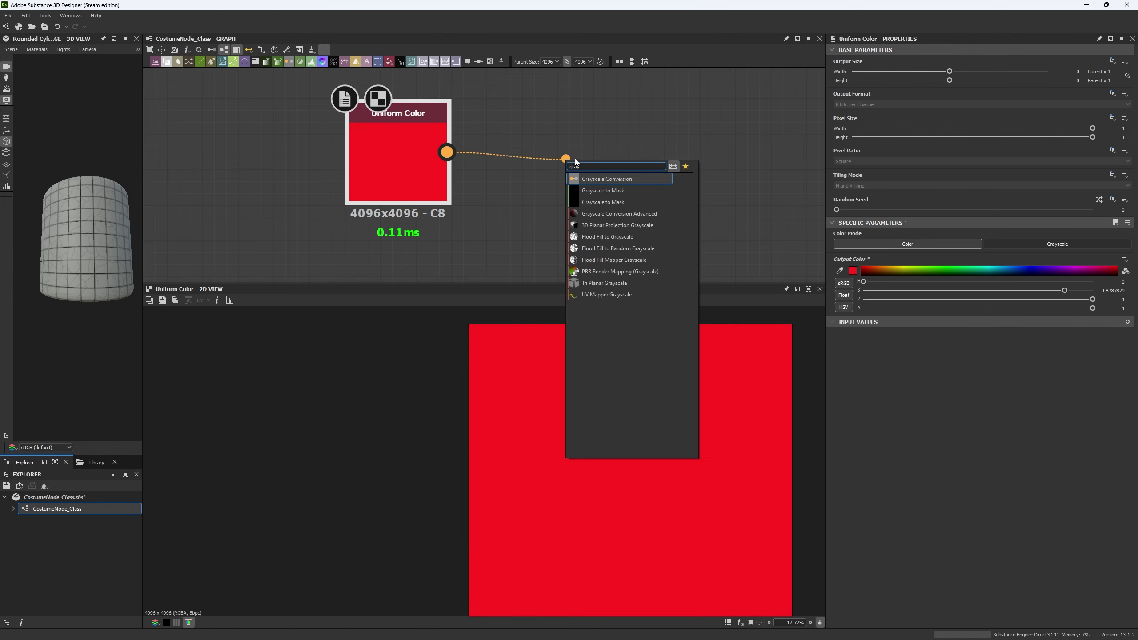
key("Return")
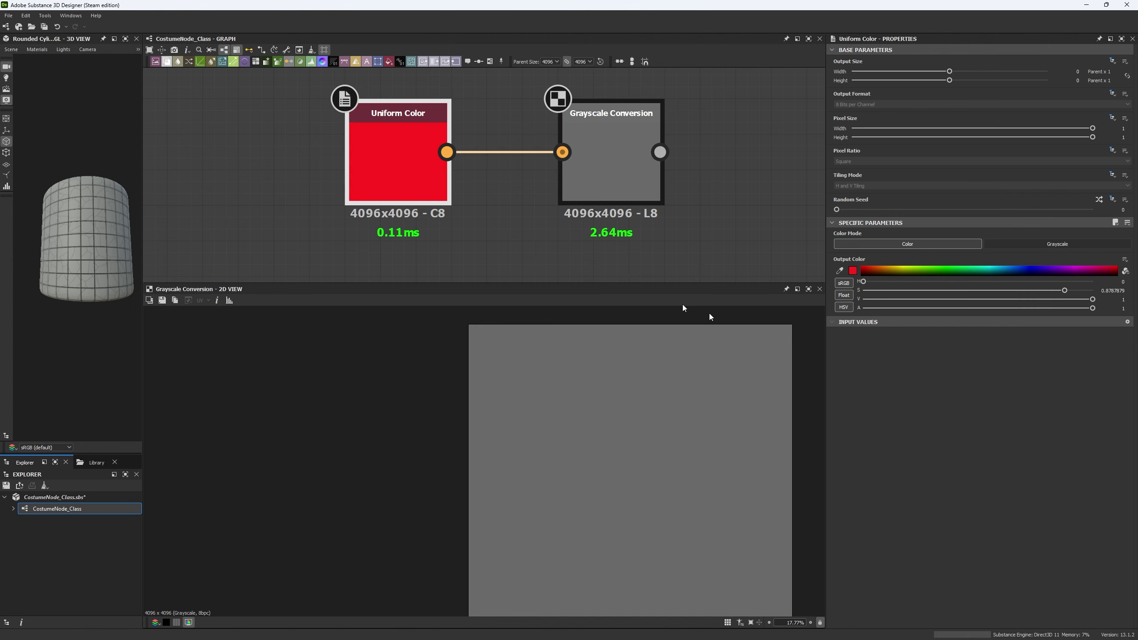
- Set the Uniform Color's saturation to 0, vary its brightness value, and delete it together with its Grayscale Conversion node
mouse_move(1092, 300)
left_mouse_down()
mouse_move(1013, 300)
mouse_move(1102, 299)
mouse_move(894, 301)
mouse_move(1092, 299)
left_mouse_up()
left_click_drag(1065, 290, 863, 290)
mouse_move(1092, 299)
left_mouse_down()
mouse_move(867, 300)
mouse_move(1076, 299)
left_mouse_up()
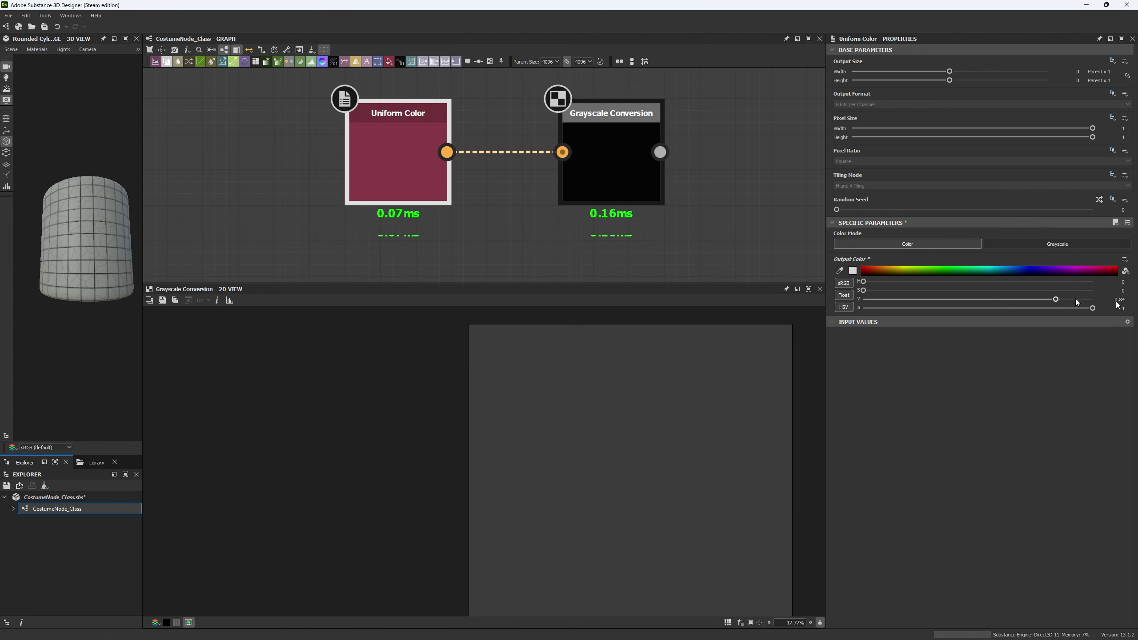
left_click_drag(224, 126, 706, 239)
key("Delete")
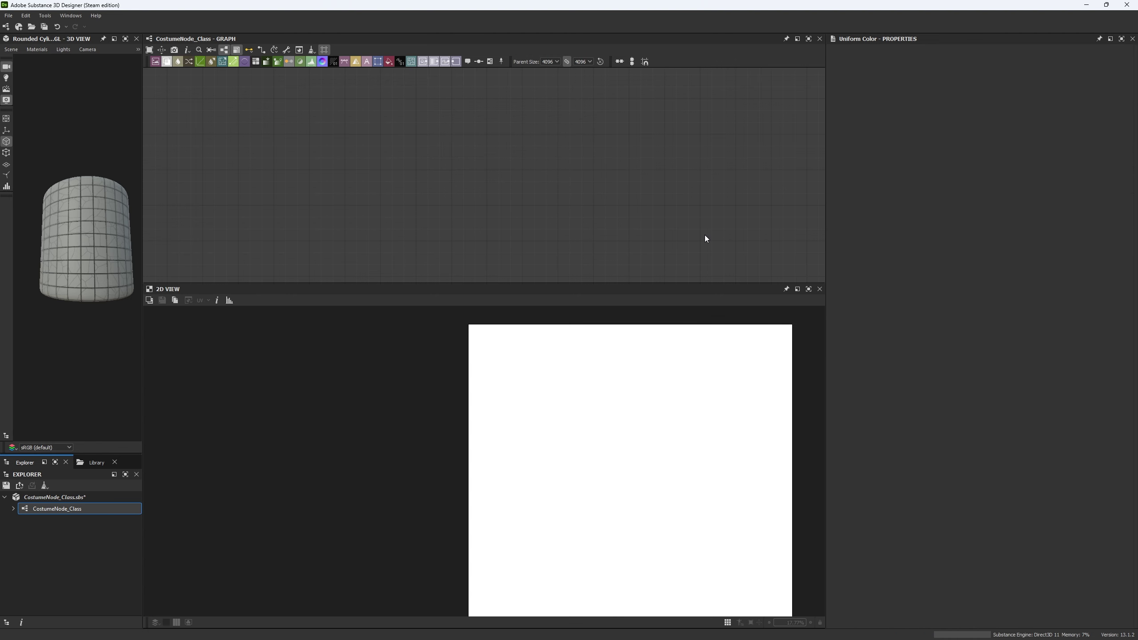
- Preview the Grayscale Conversion of the Flood Fill random colors and examine the gray shade of each tile
scroll(704, 235, "down", 5)
scroll(508, 160, "up", 5)
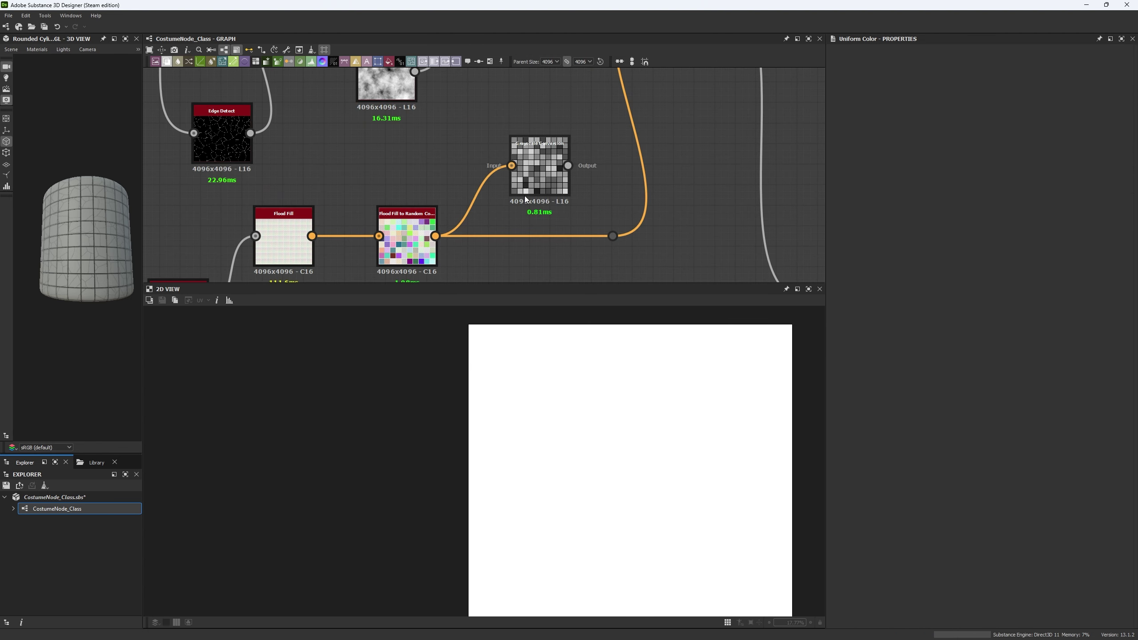
scroll(553, 178, "up", 2)
double_click(552, 174)
scroll(403, 448, "down", 4)
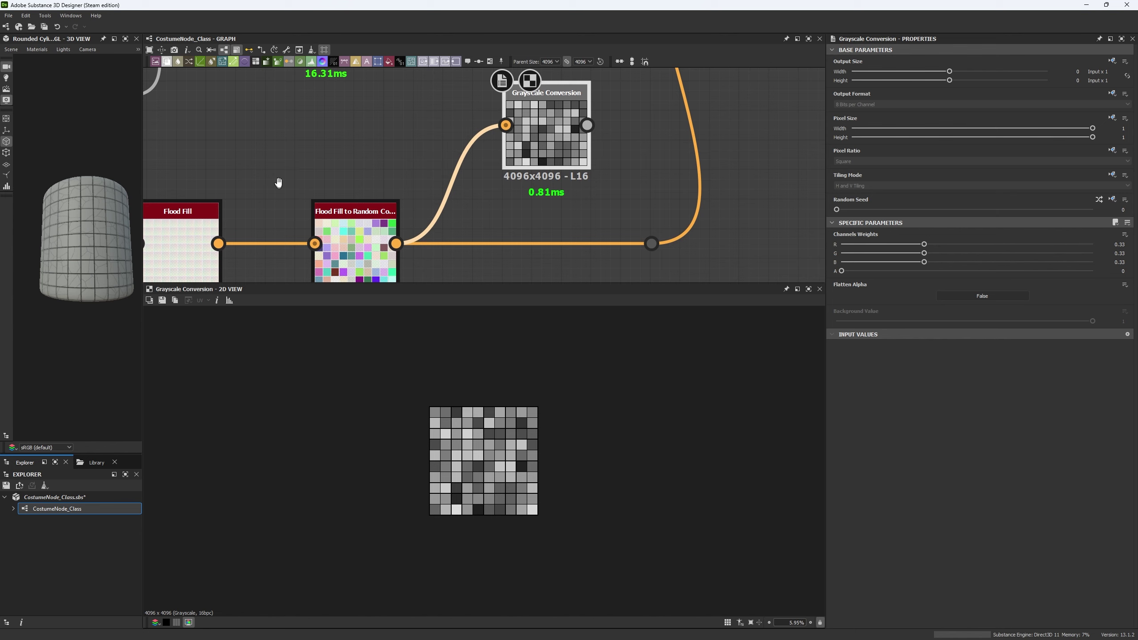
middle_click_drag(278, 182, 264, 164)
middle_click_drag(475, 165, 361, 243)
scroll(361, 243, "down", 3)
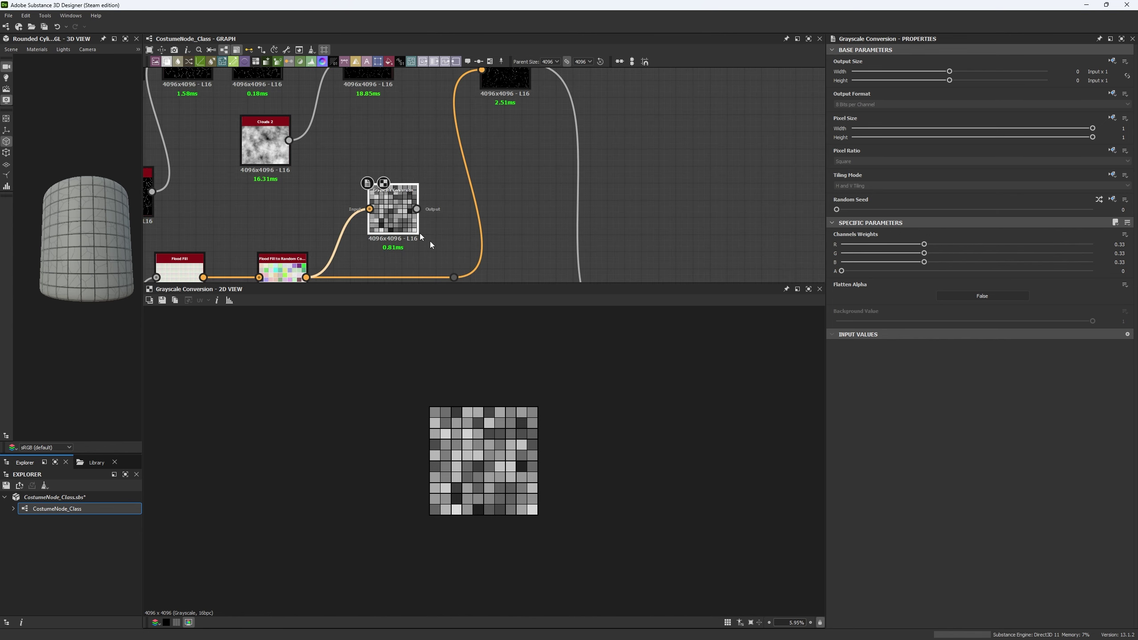
scroll(437, 472, "up", 5)
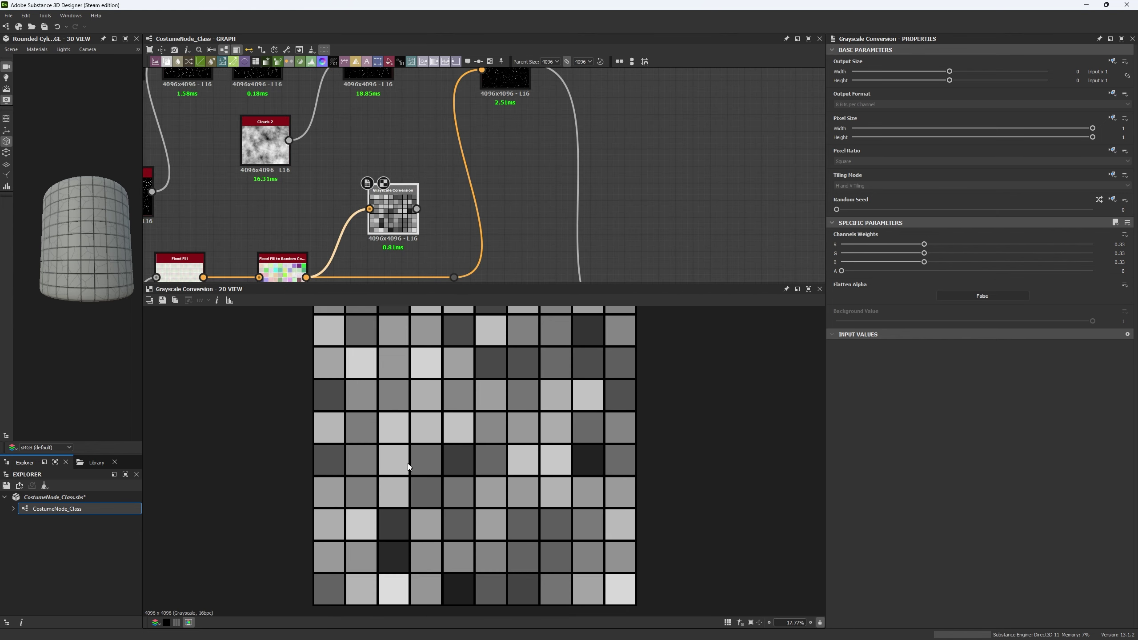
middle_click_drag(416, 271, 389, 175)
scroll(415, 219, "down", 5)
scroll(405, 204, "up", 4)
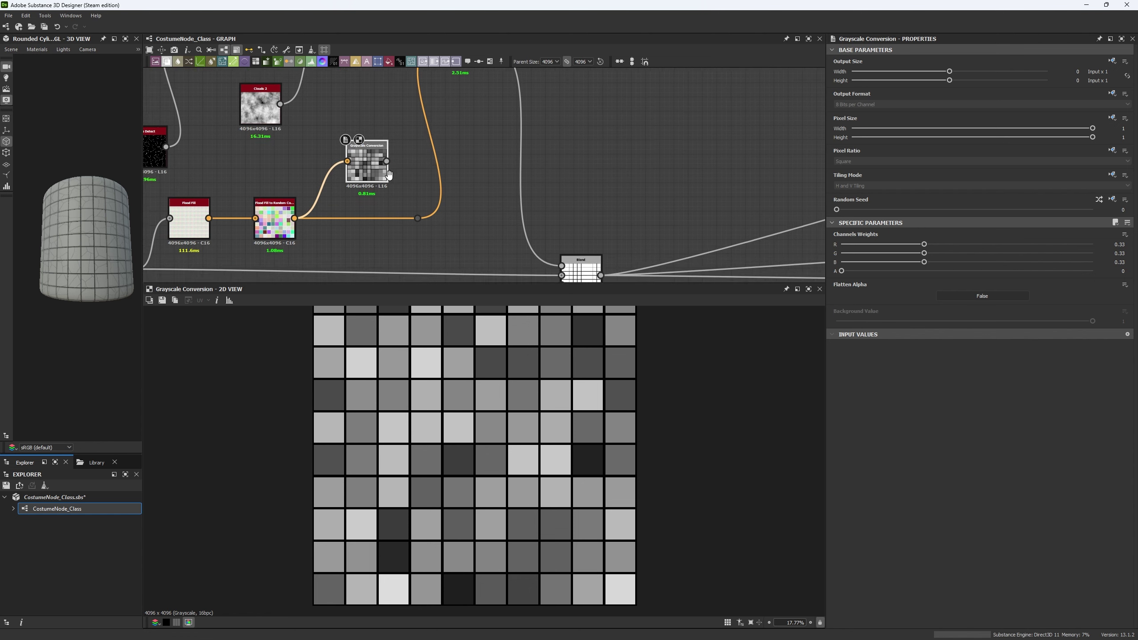
- Reposition the Grayscale Conversion node below the Flood Fill nodes and add a Histogram Scan node fed by it
scroll(388, 175, "down", 2)
mouse_move(384, 174)
left_mouse_down()
mouse_move(375, 172)
mouse_move(384, 182)
left_mouse_up()
scroll(387, 157, "up", 3)
key("space")
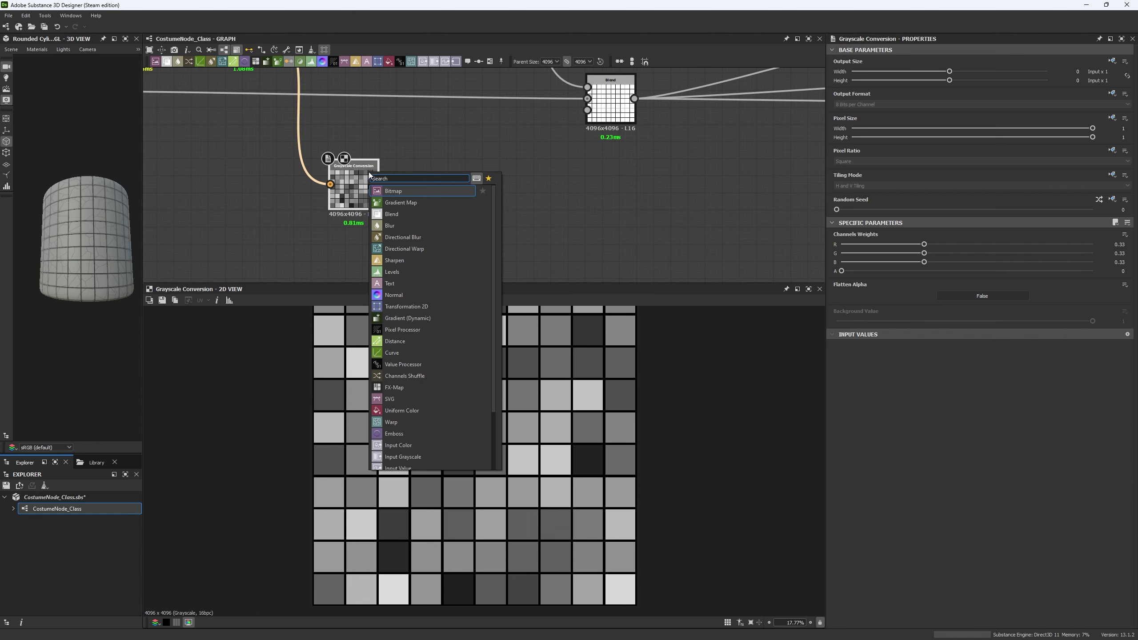
type("his")
left_click(403, 203)
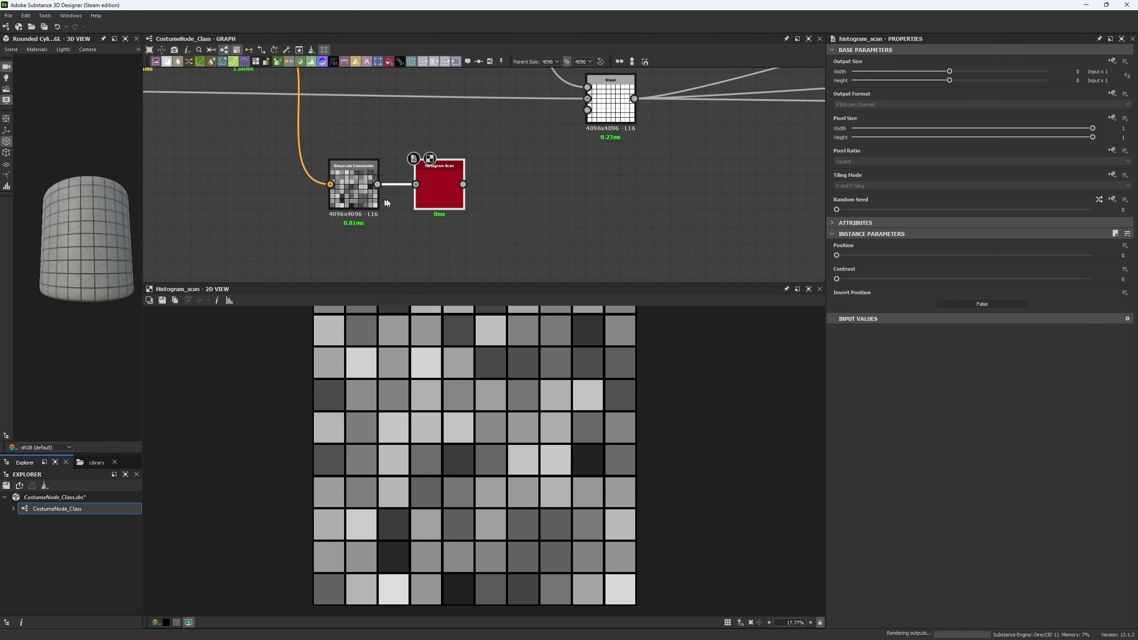
- Set the Histogram Scan's contrast to 1 and its position to 0.28 to isolate the brightest tiles
left_click_drag(836, 278, 1092, 279)
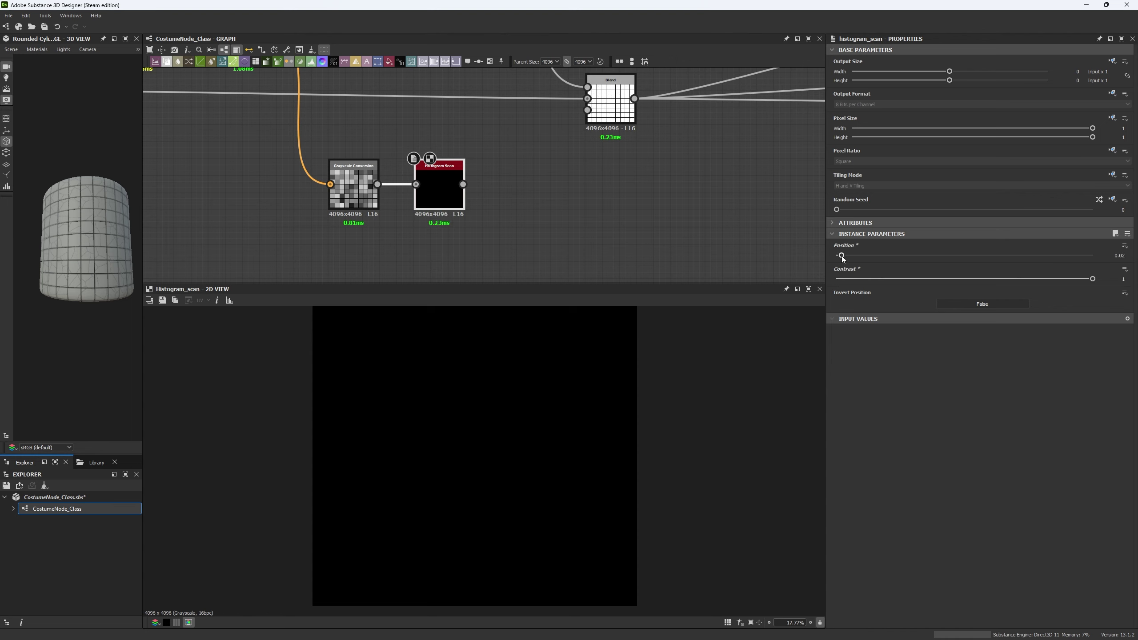
left_click_drag(841, 257, 907, 253)
scroll(436, 225, "down", 2)
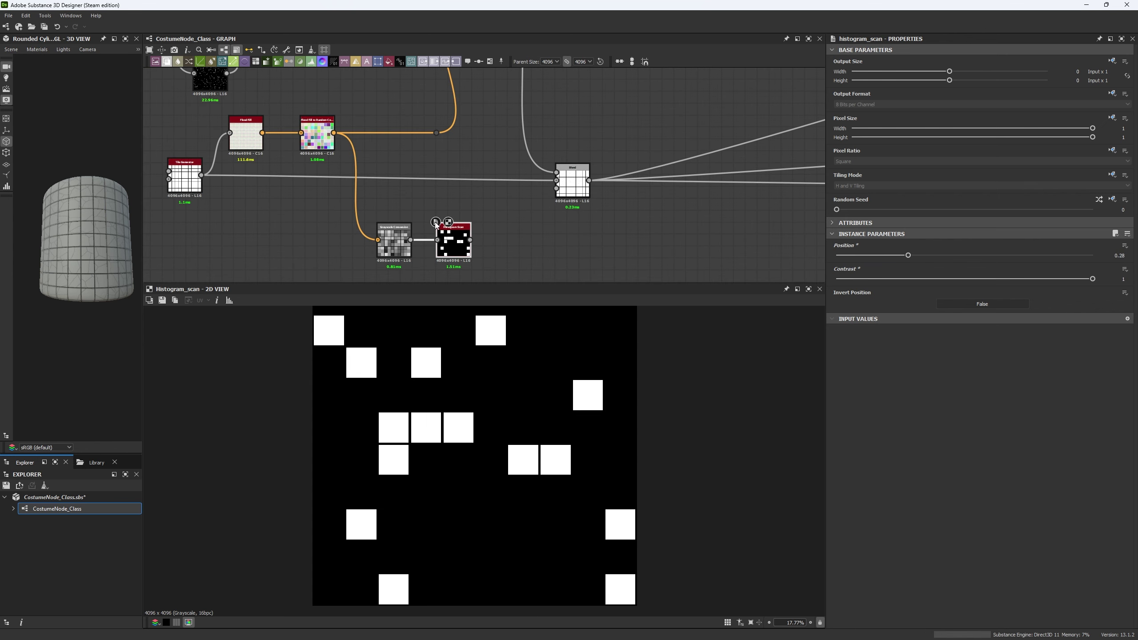
- Compare the Grayscale Conversion with the Histogram Scan, and connect the Histogram Scan output to the Blend node's mask input
double_click(393, 243)
scroll(586, 228, "up", 1)
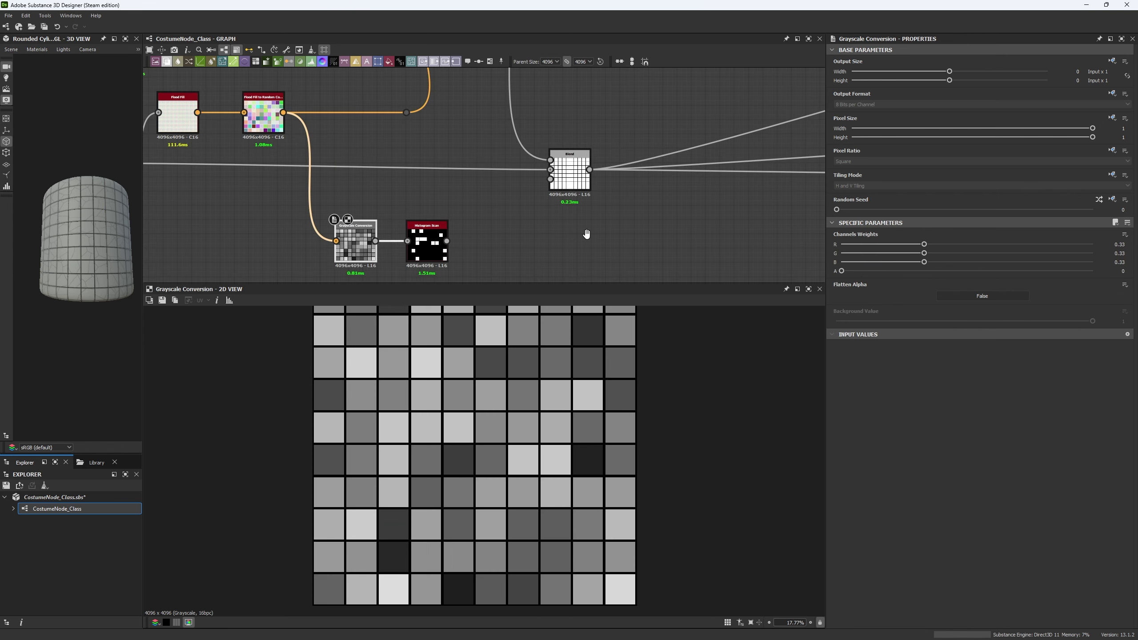
double_click(426, 242)
left_click_drag(447, 242, 551, 180)
- Enlarge the 3D view and examine how the cracks are distributed over the cylinder's tiles up close and from afar
left_click_drag(142, 257, 769, 273)
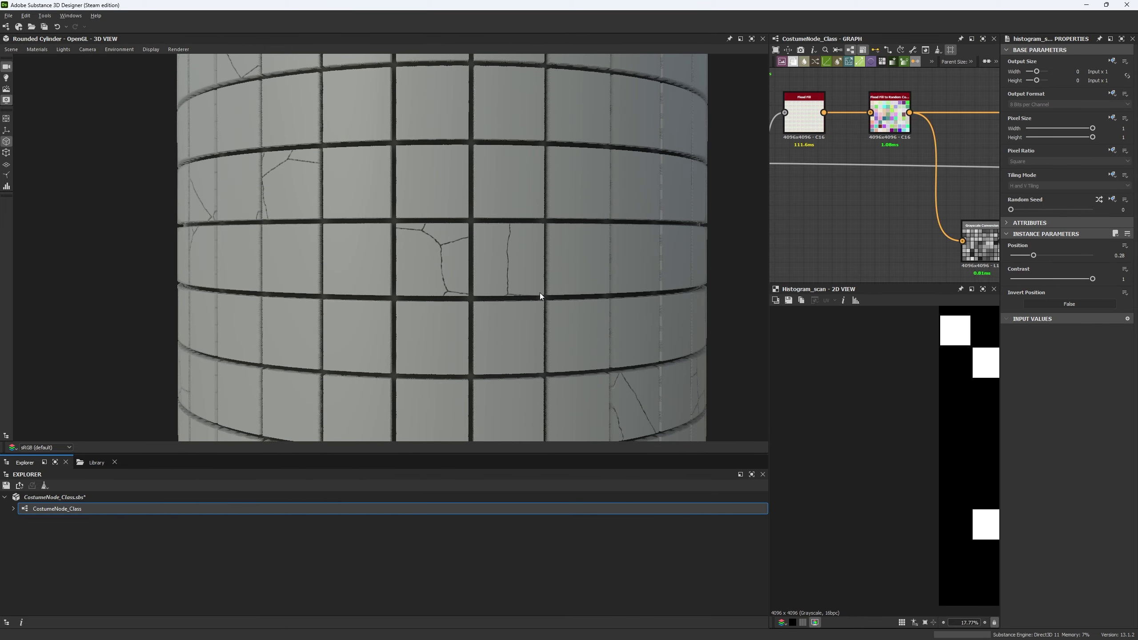
scroll(470, 282, "up", 3)
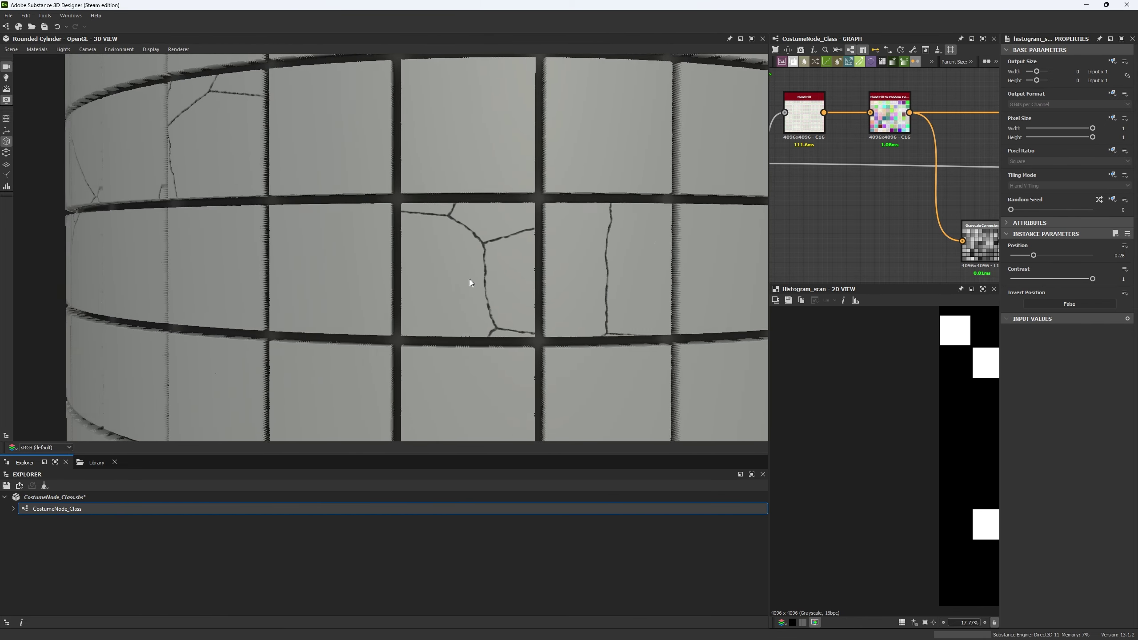
scroll(470, 283, "up", 1)
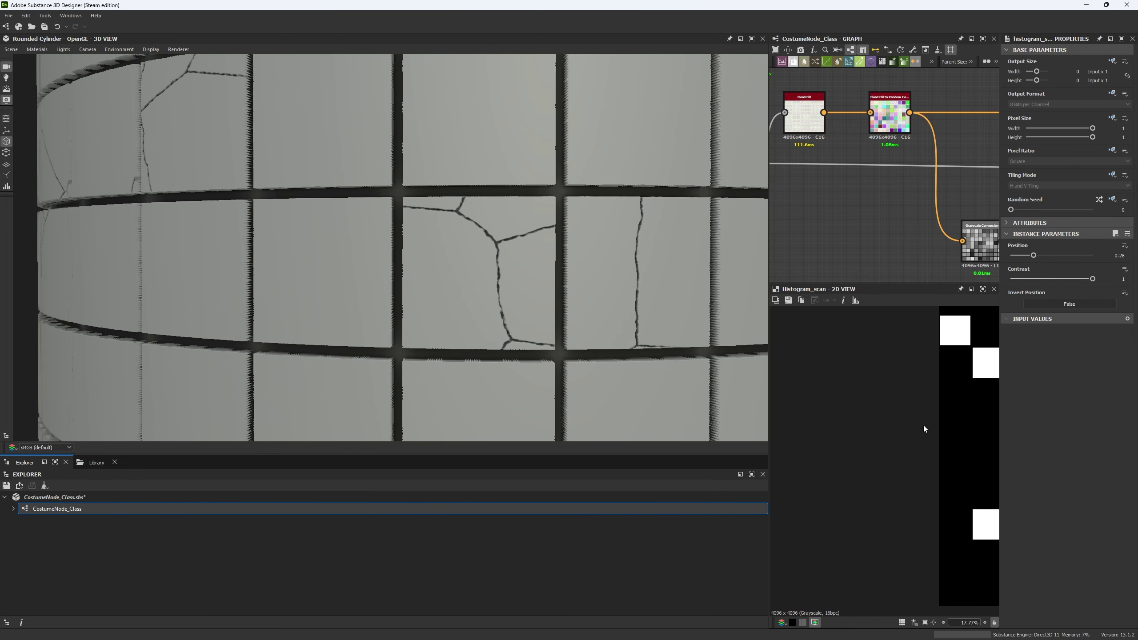
scroll(922, 427, "down", 3)
scroll(518, 309, "down", 5)
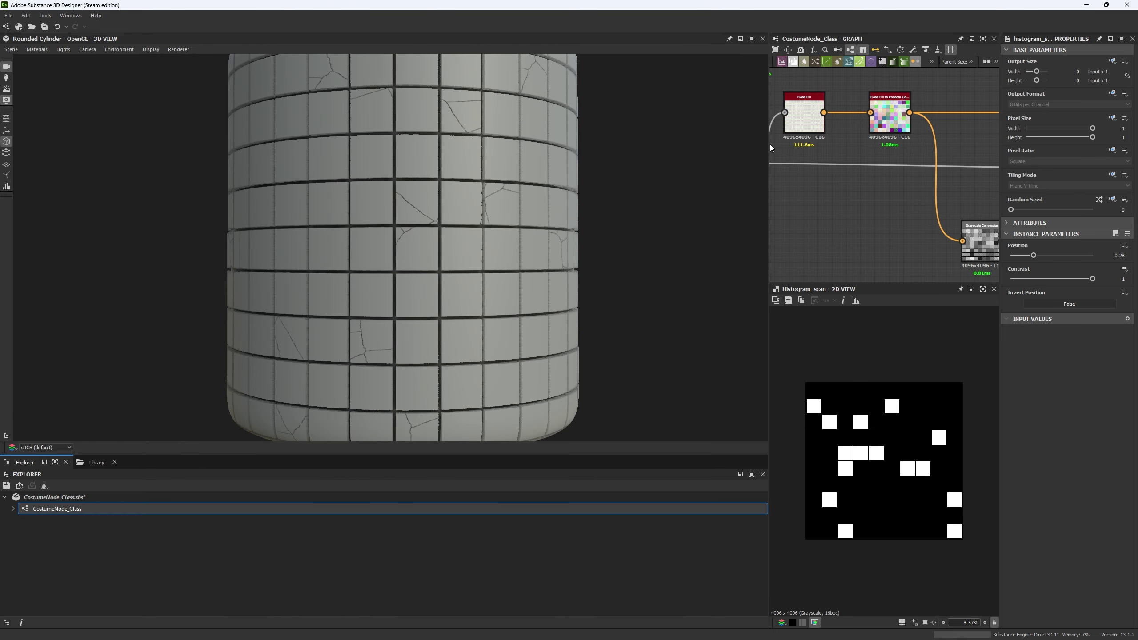
left_click_drag(769, 144, 490, 179)
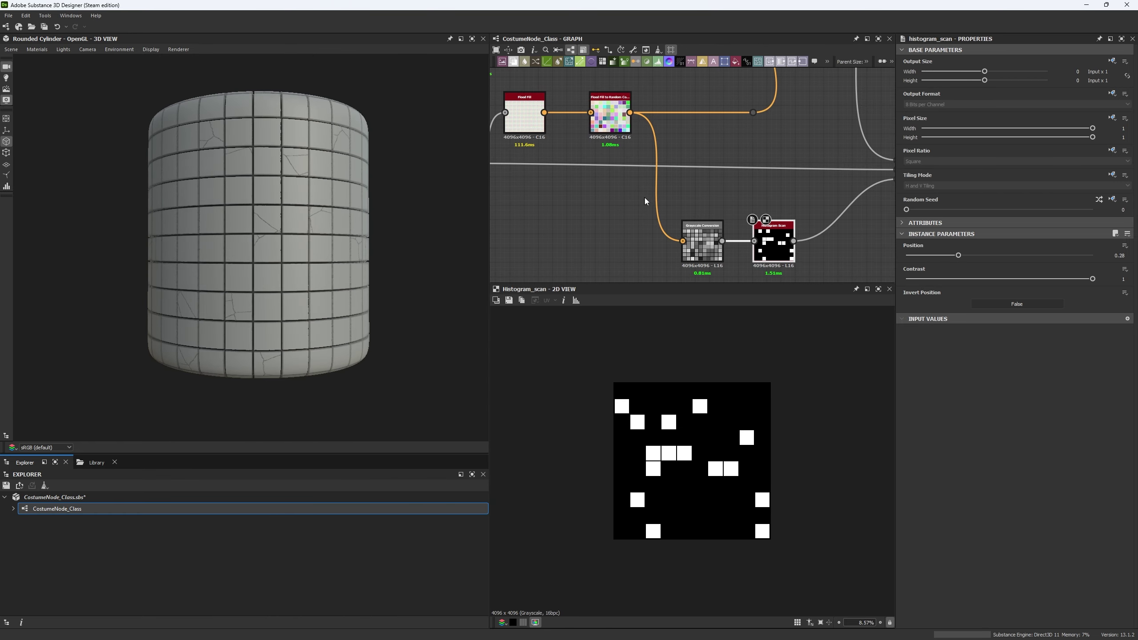
- Insert a dot node on the link between the Histogram Scan and the Blend node
scroll(645, 201, "down", 2)
scroll(713, 204, "down", 1)
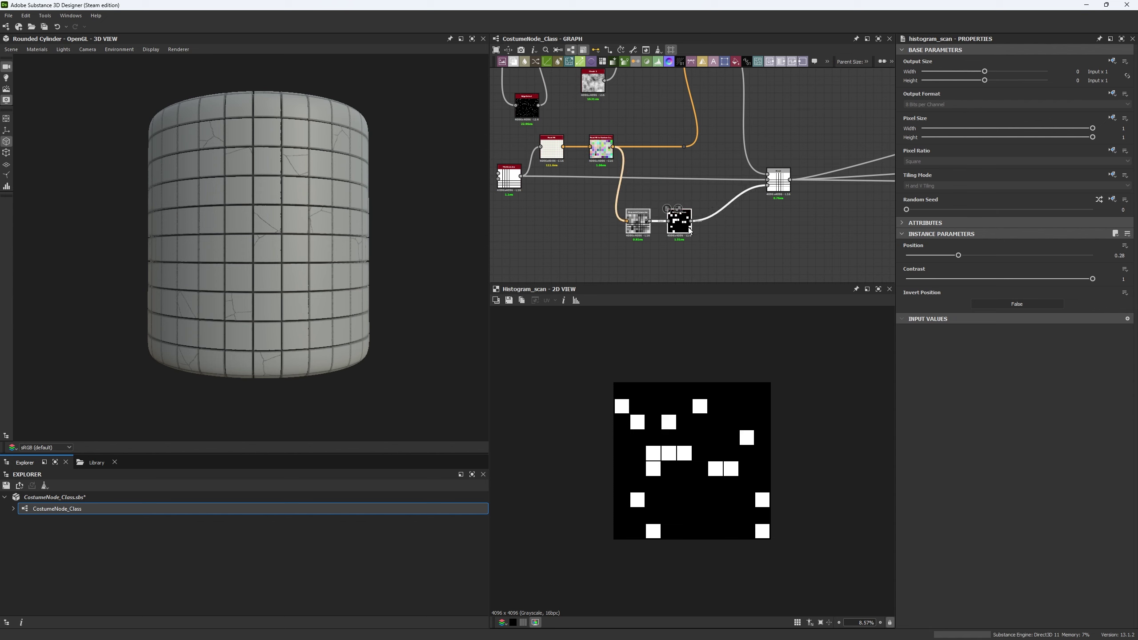
left_click(756, 204)
- Switch to Discord, raise a call participant's user volume to 138%, and return to Substance 3D Designer
key("alt+Tab")
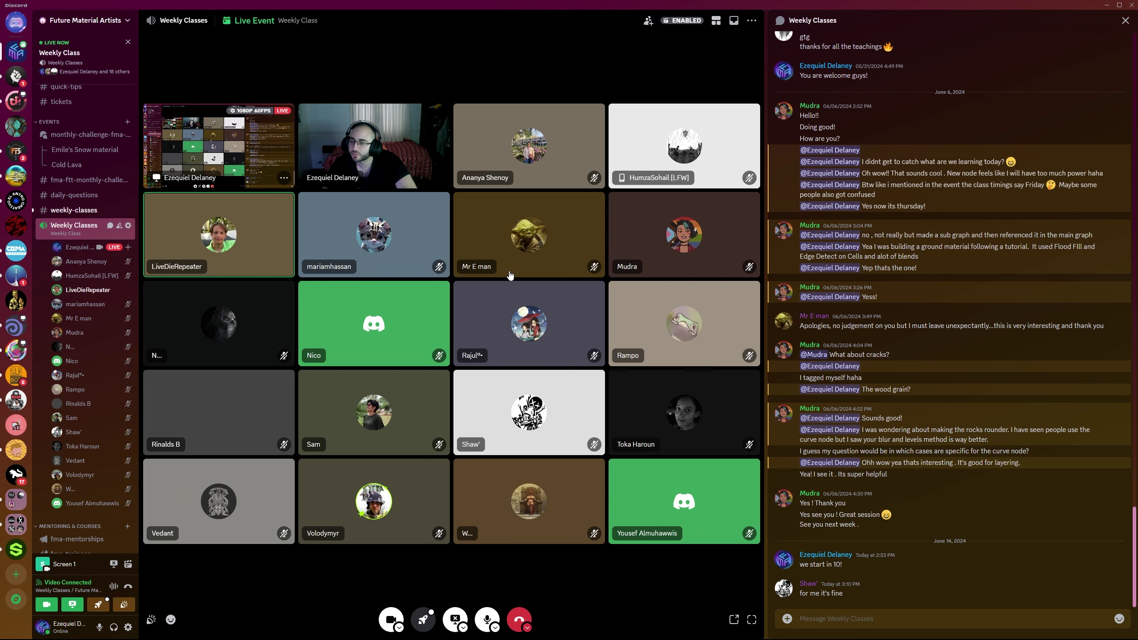
right_click(79, 304)
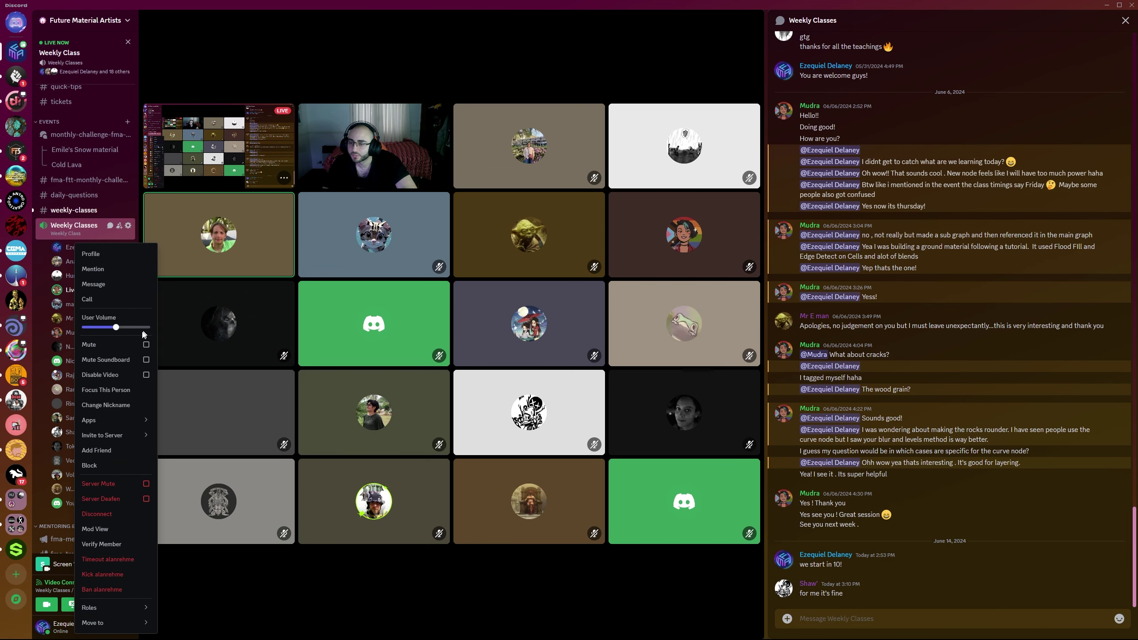
left_click(128, 329)
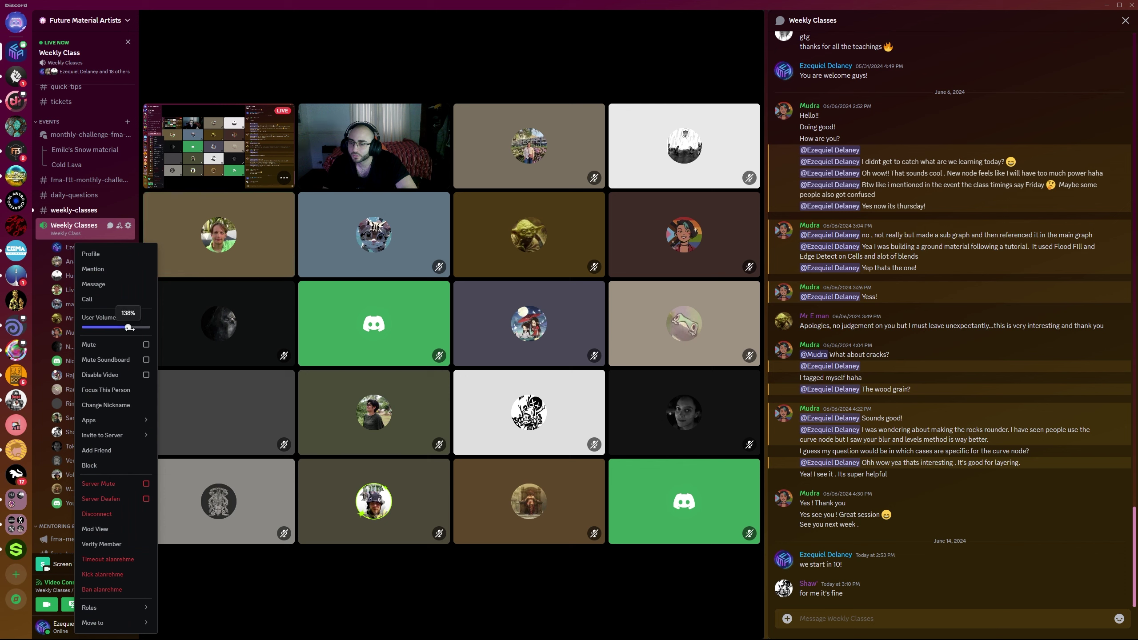
left_click(387, 564)
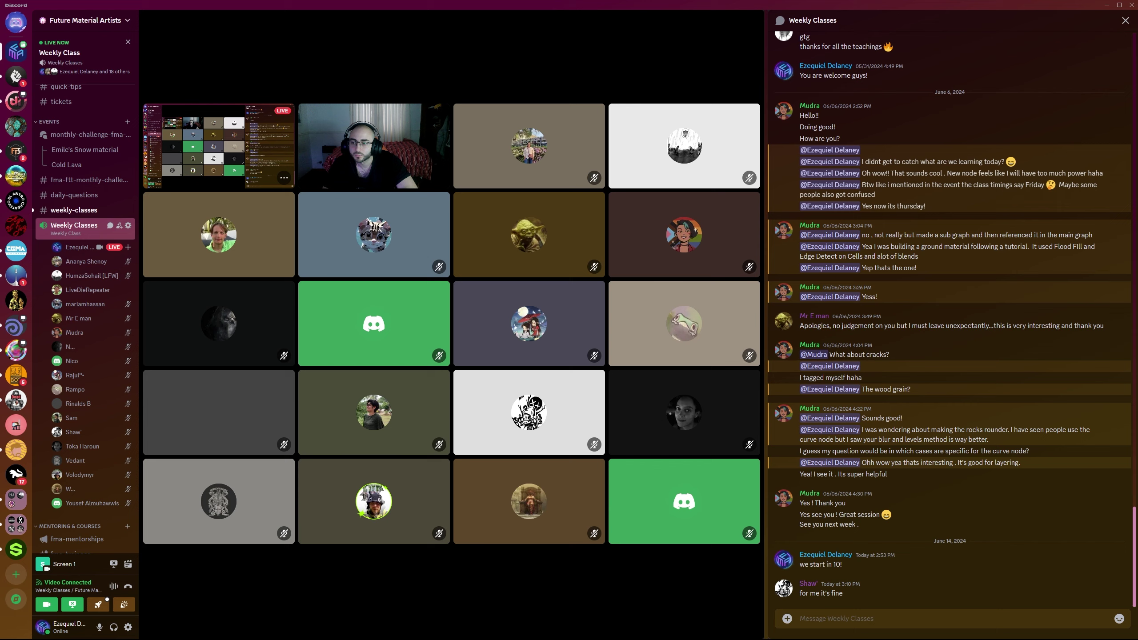
key("alt+Tab")
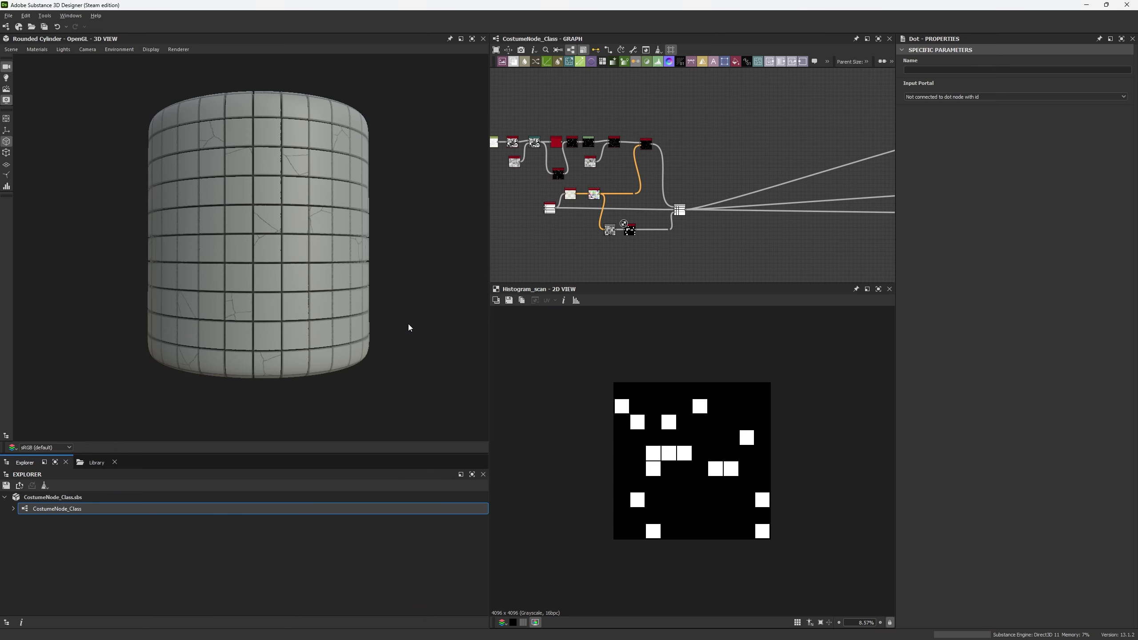
- Duplicate the Directional Warp node with its input links and place the copy above the crack node chain
middle_click_drag(569, 183, 580, 196)
middle_click_drag(664, 175, 776, 173)
scroll(677, 187, "up", 2)
left_click(661, 148)
scroll(670, 160, "down", 2)
scroll(611, 148, "up", 3)
left_click(632, 155)
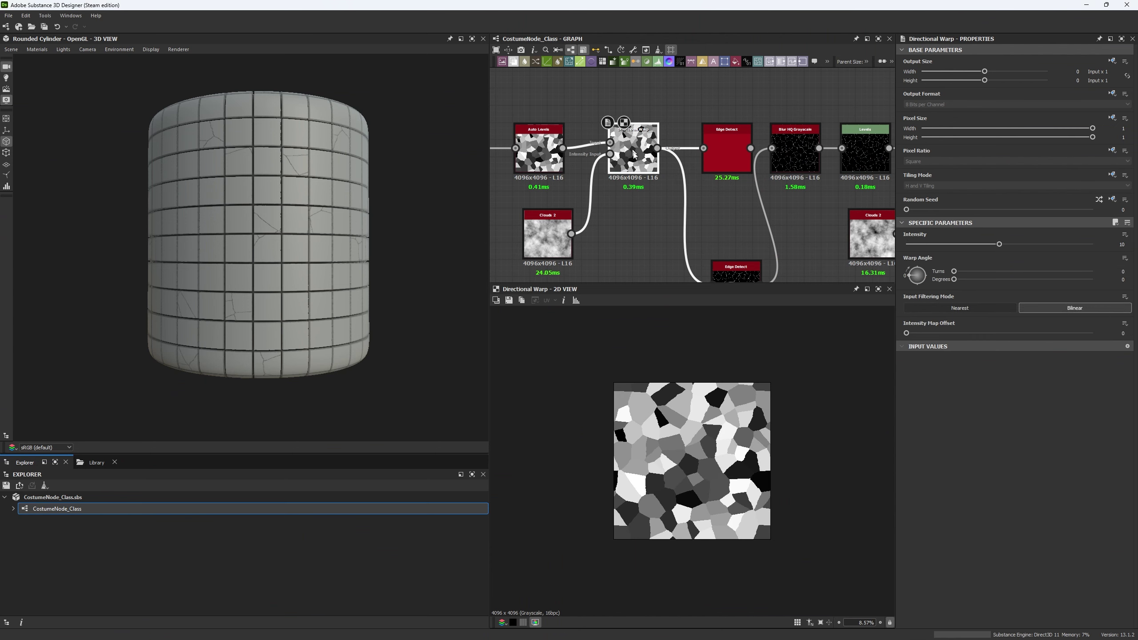
scroll(694, 422, "down", 2)
scroll(694, 422, "up", 2)
scroll(694, 422, "down", 2)
scroll(606, 232, "down", 3)
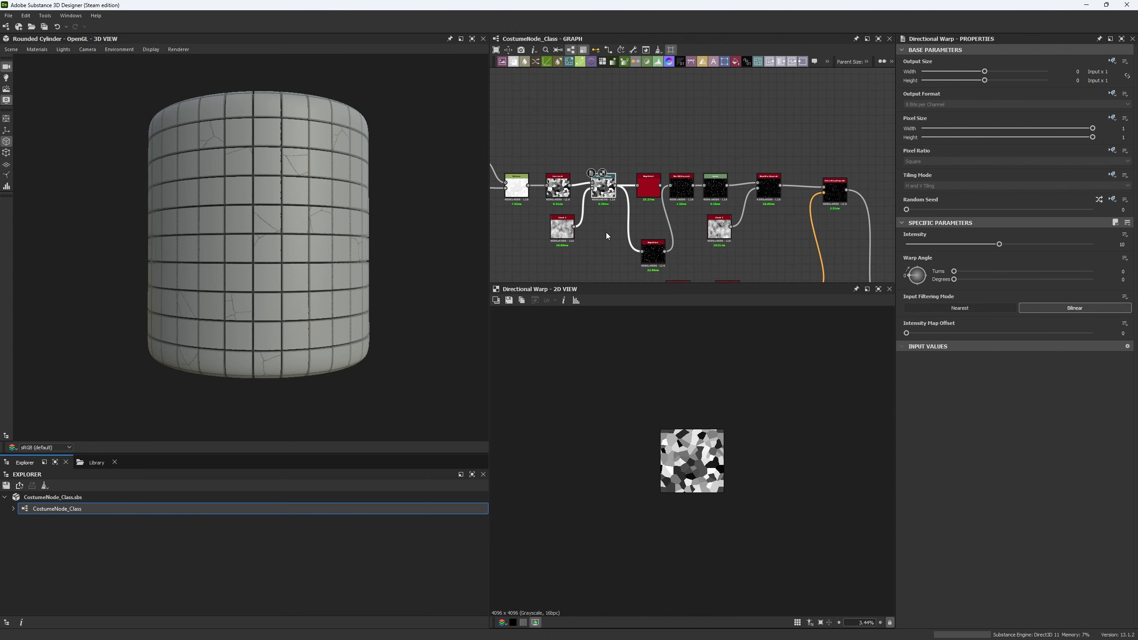
key("ctrl+d")
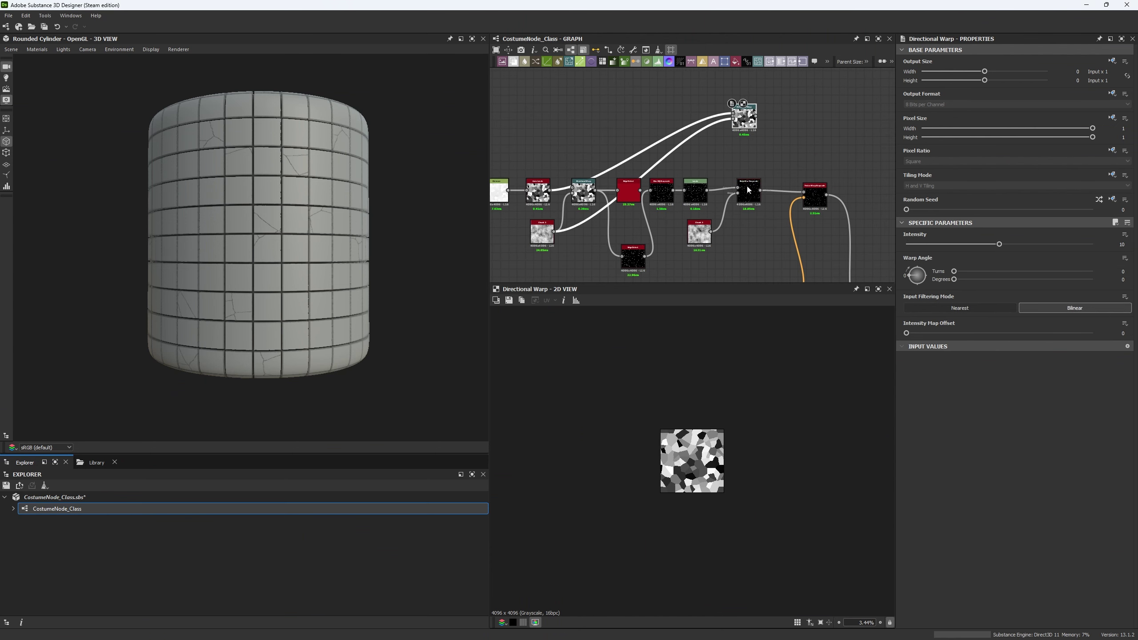
left_click(747, 146)
middle_click_drag(748, 138, 748, 154)
- Duplicate the Slope Blur Grayscale node with its input links and place the copy just below the duplicated Directional Warp
left_click(747, 207)
key("ctrl+d")
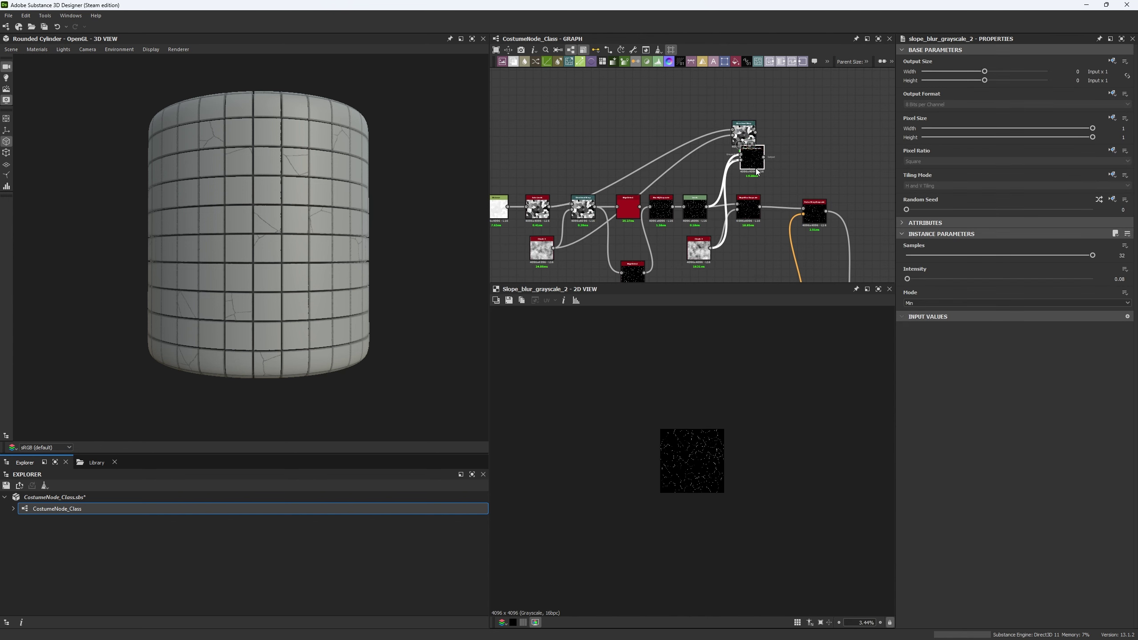
scroll(748, 107, "up", 6)
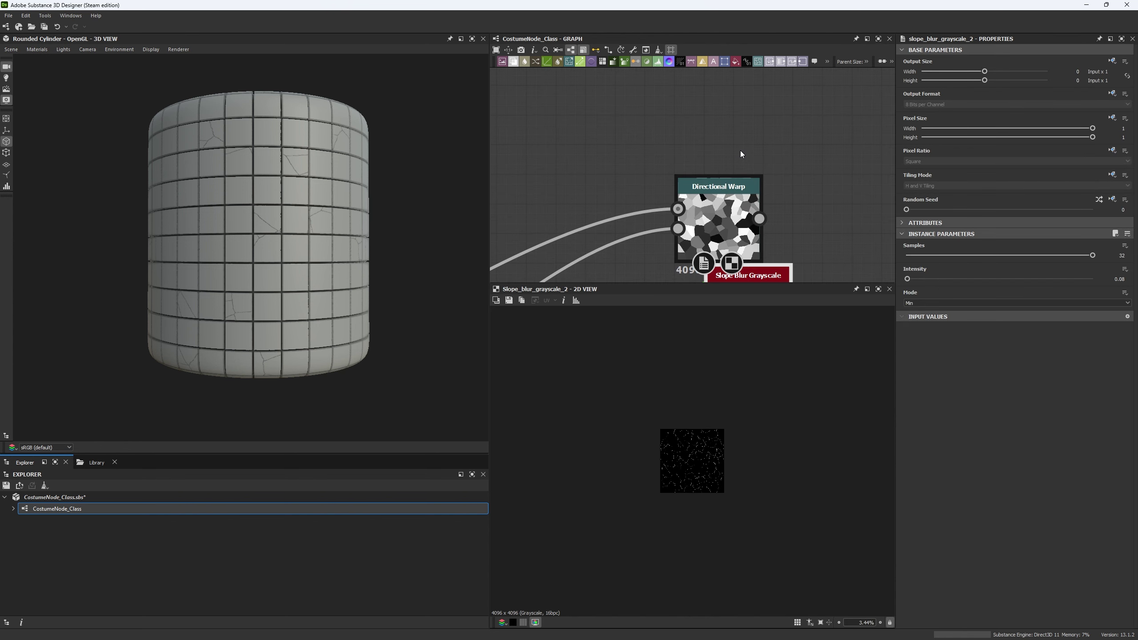
- Separate the duplicated Directional Warp from the Slope Blur copy and feed the Levels crack lines into its main input
middle_click_drag(726, 206, 727, 147)
left_click(726, 146)
scroll(684, 479, "up", 6)
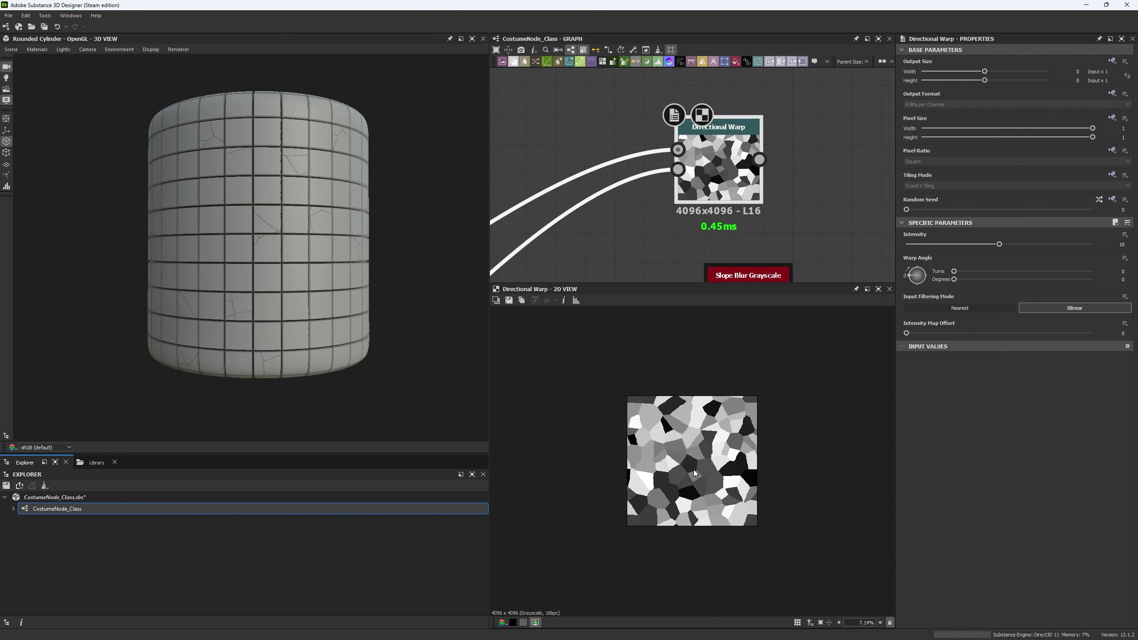
scroll(666, 157, "down", 3)
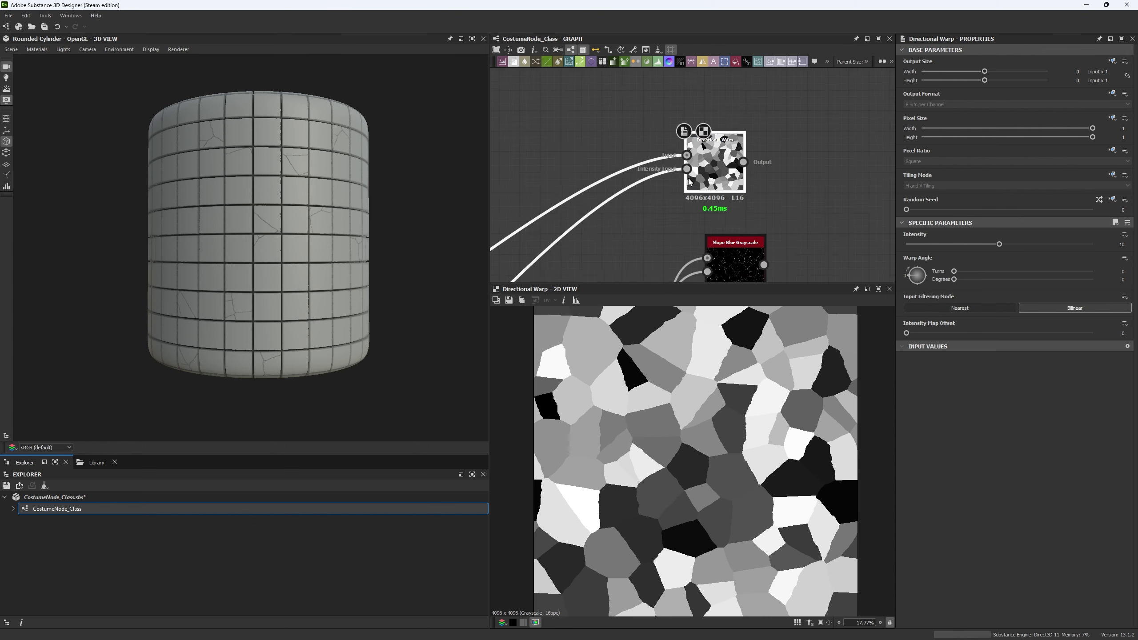
left_click_drag(688, 118, 677, 117)
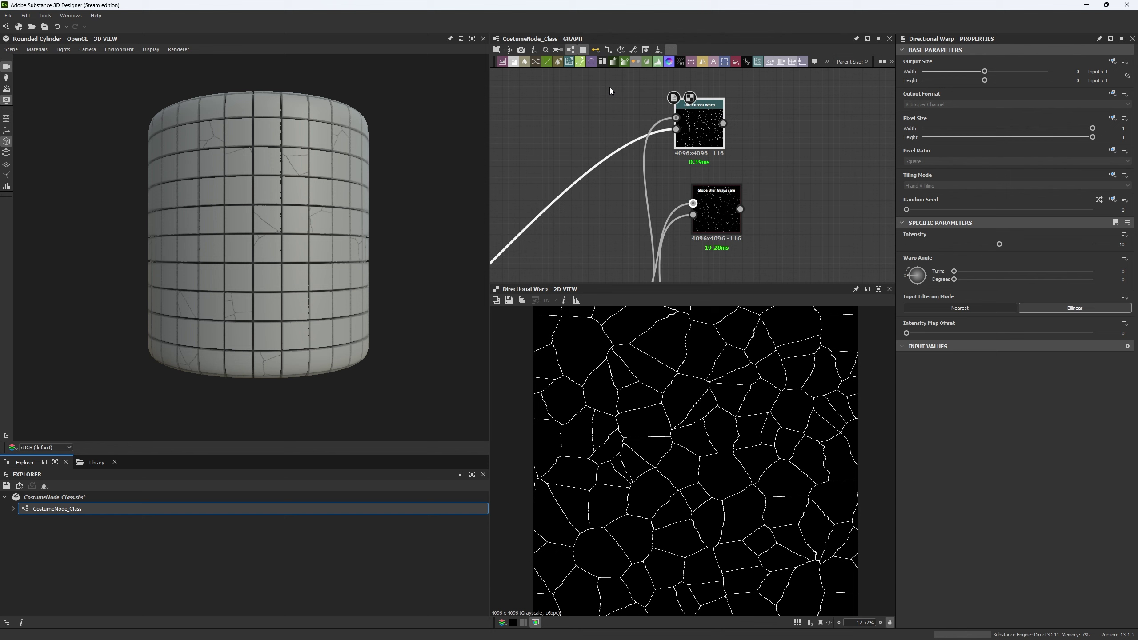
- Raise the duplicated Directional Warp's intensity to 20 and turn its warp angle to 452.62 degrees
left_click(717, 224)
left_click(692, 148)
middle_click_drag(738, 185, 732, 205)
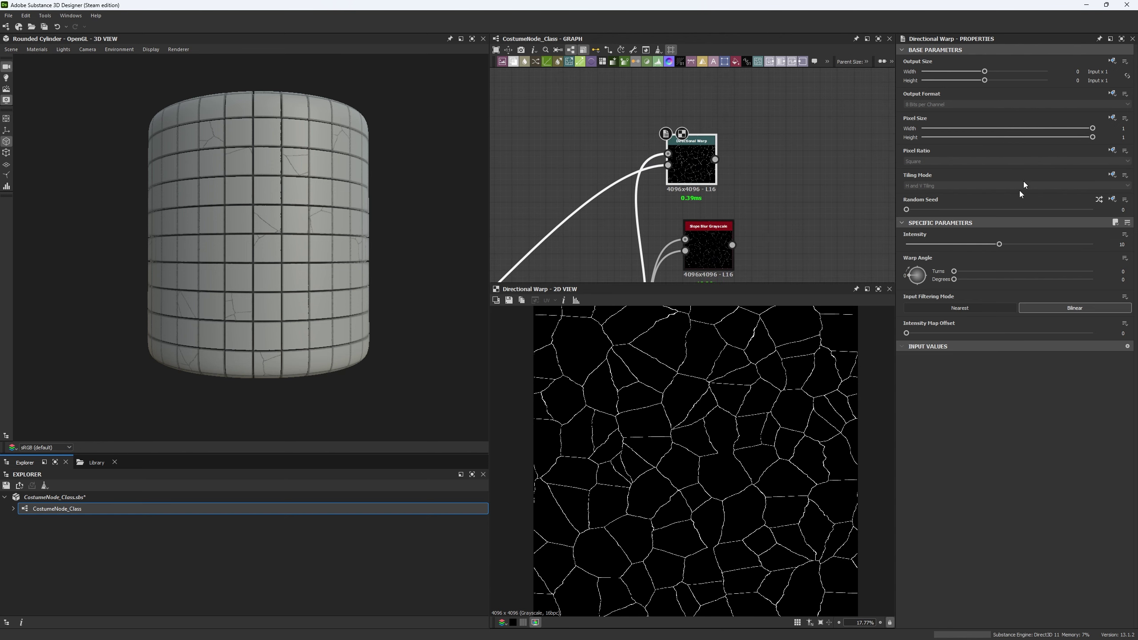
left_click_drag(1009, 247, 1095, 246)
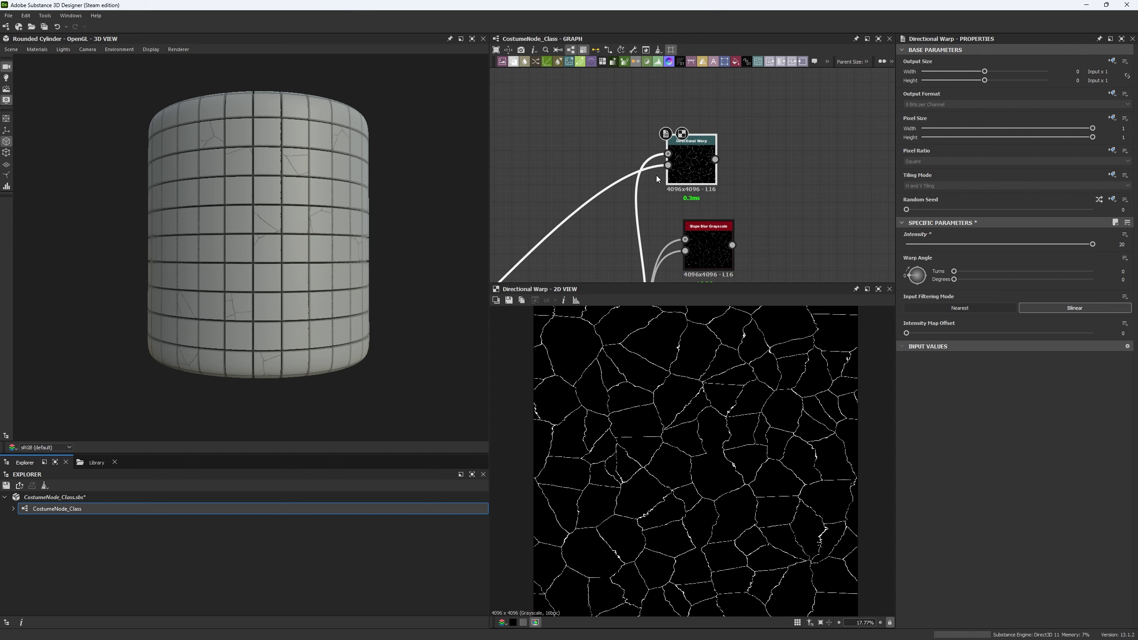
left_click_drag(910, 278, 920, 270)
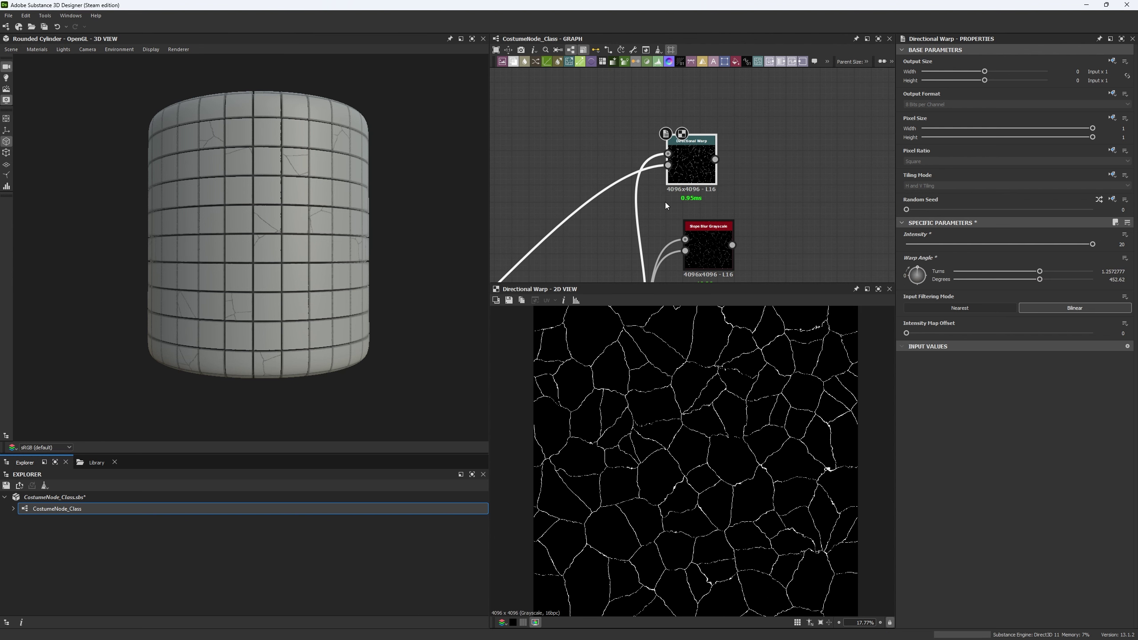
- Preview the clouds noise that feeds the duplicated Directional Warp's intensity input
left_click(669, 166)
scroll(692, 462, "down", 4)
scroll(605, 160, "up", 3)
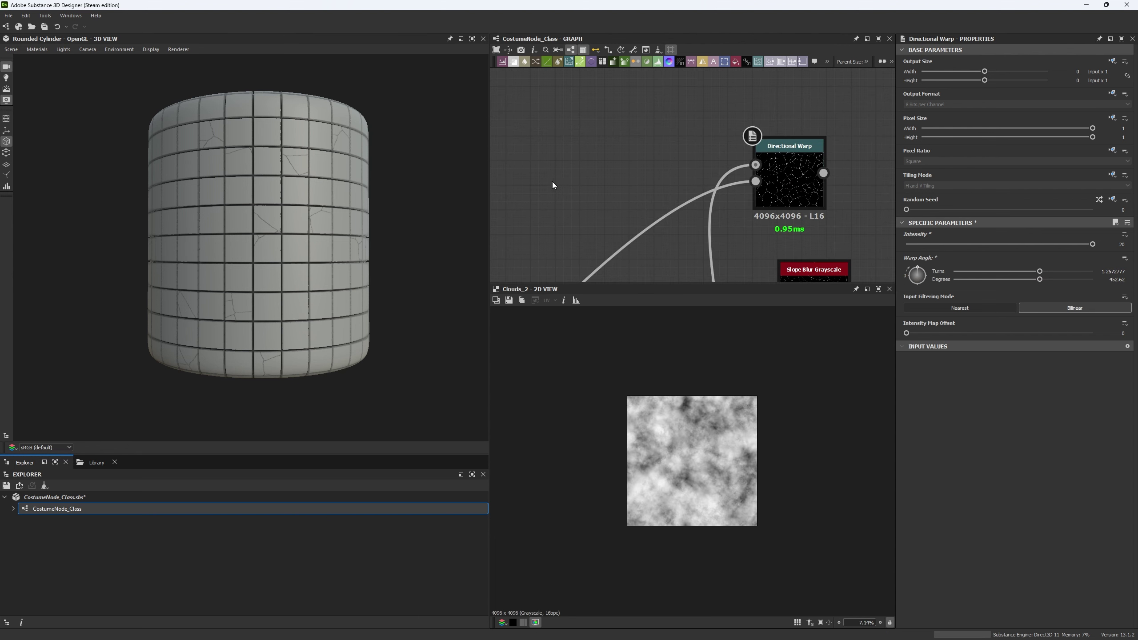
- Add a Shape node, set its scale to 0.6, and change its pattern from a square to a disc
key("space")
type("shape")
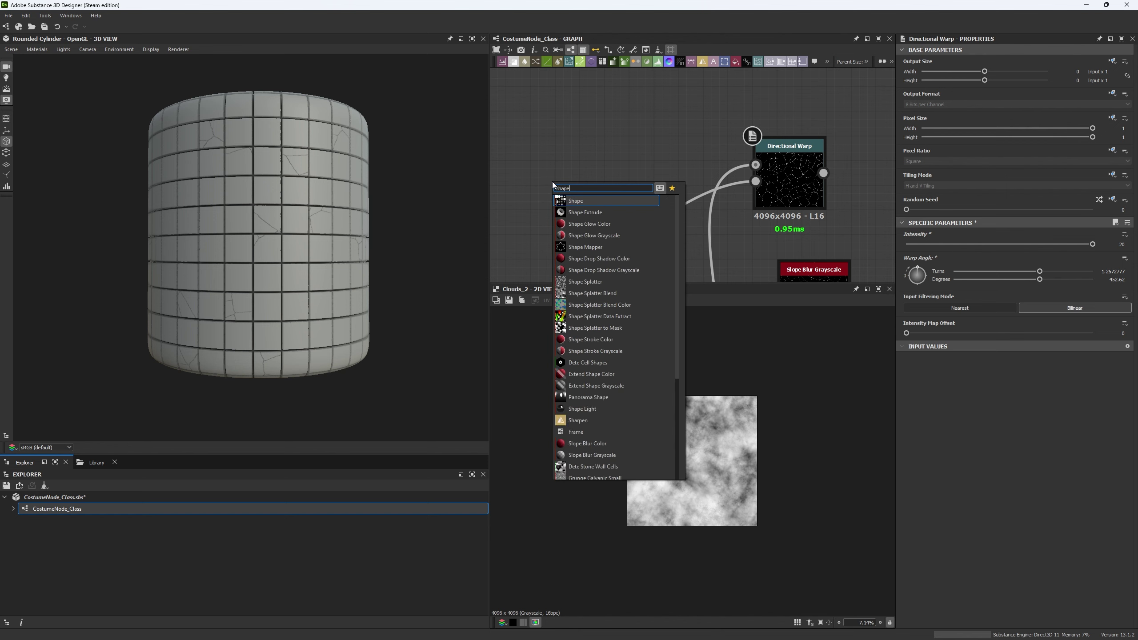
key("Return")
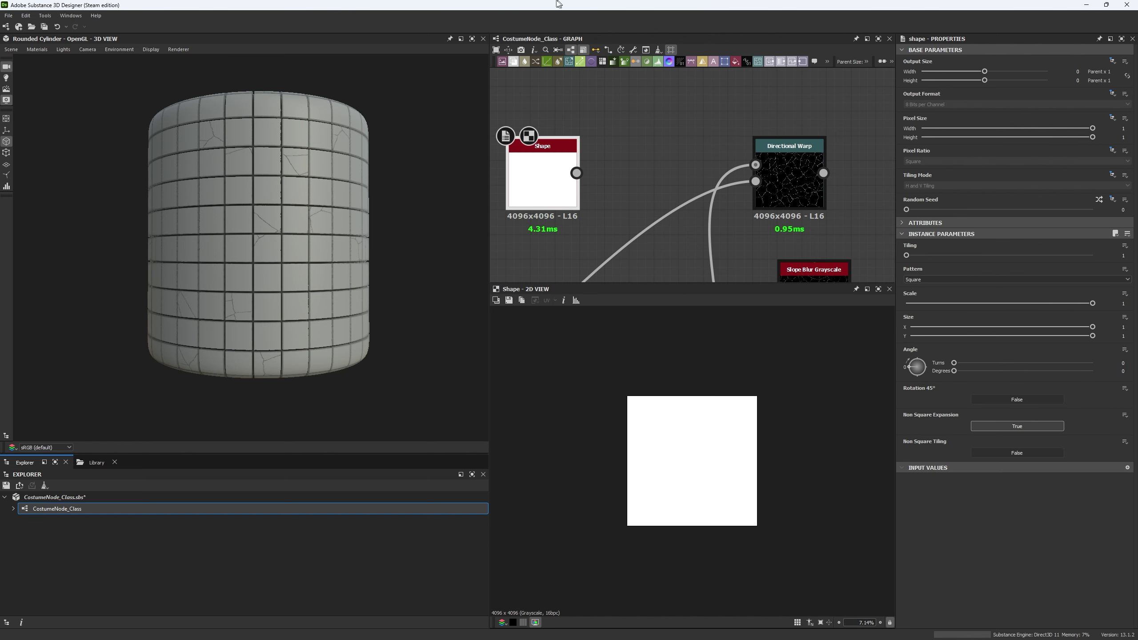
left_click(1017, 303)
left_click(956, 279)
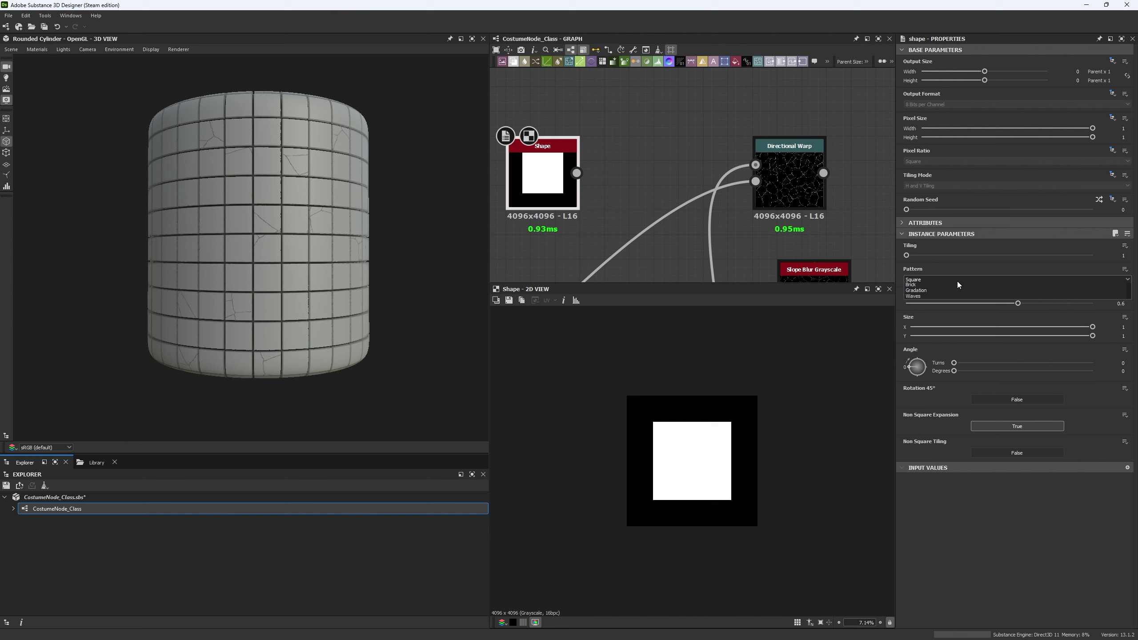
left_click(930, 295)
- Connect the Shape output to the Directional Warp's intensity input and move the warp node closer to the Shape
left_click(787, 197)
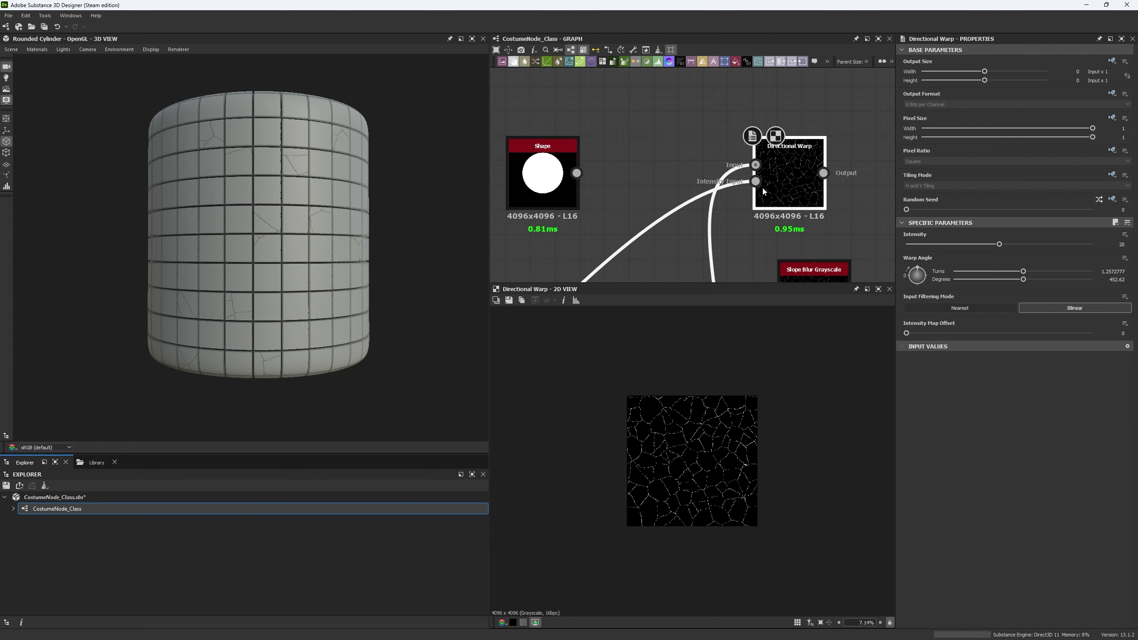
left_click_drag(610, 184, 576, 173)
left_click_drag(805, 197, 706, 198)
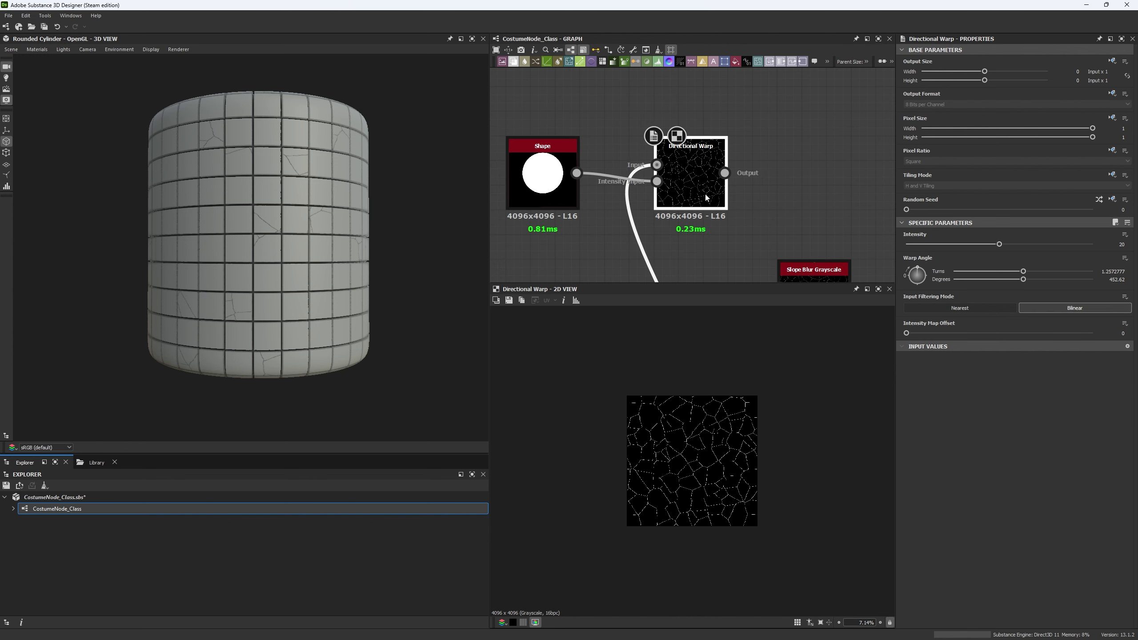
- Set the Directional Warp's intensity to 40 while previewing the warped crack lines
scroll(721, 432, "up", 3)
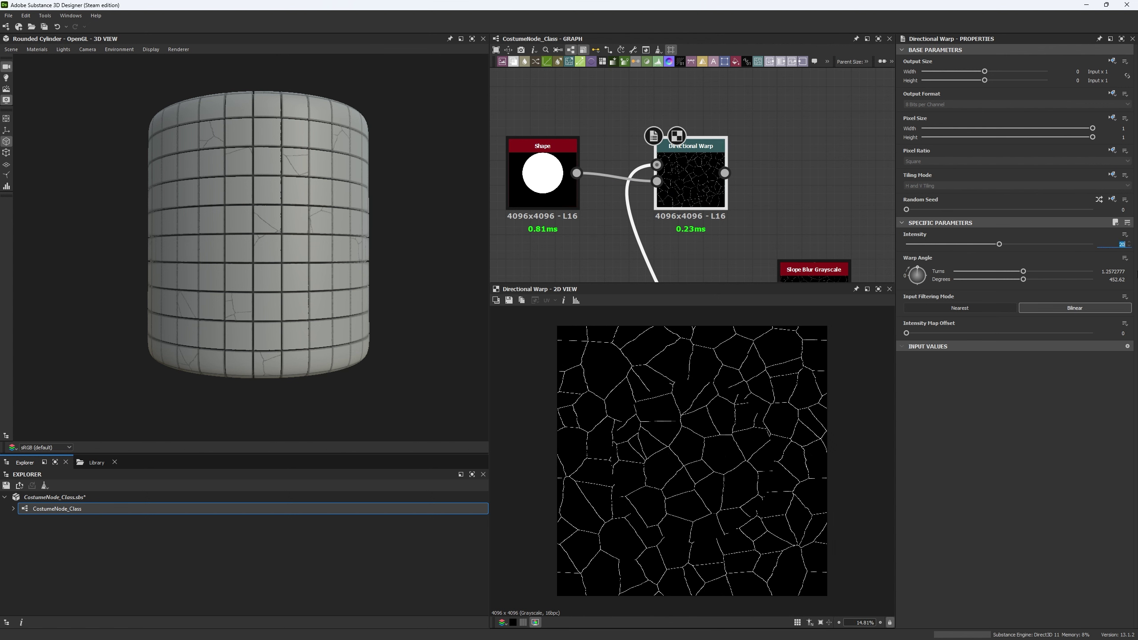
type("40")
key("Return")
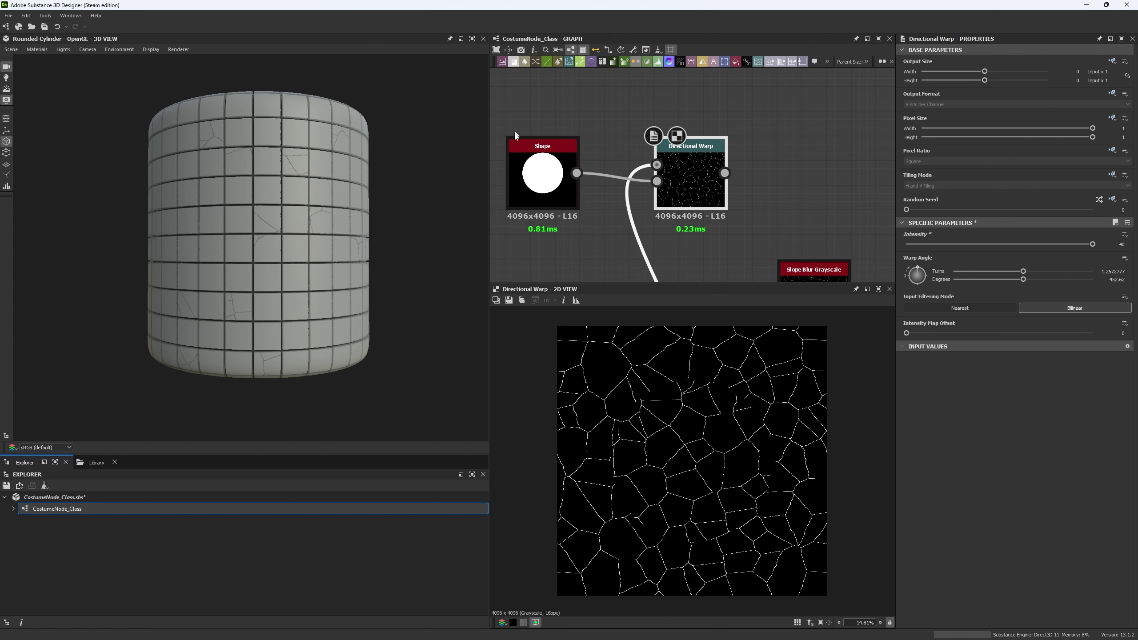
- Inspect the displaced crack lines, set the Directional Warp's intensity to 28.1, and rotate its warp angle to about 1236.83 degrees
scroll(716, 401, "up", 3)
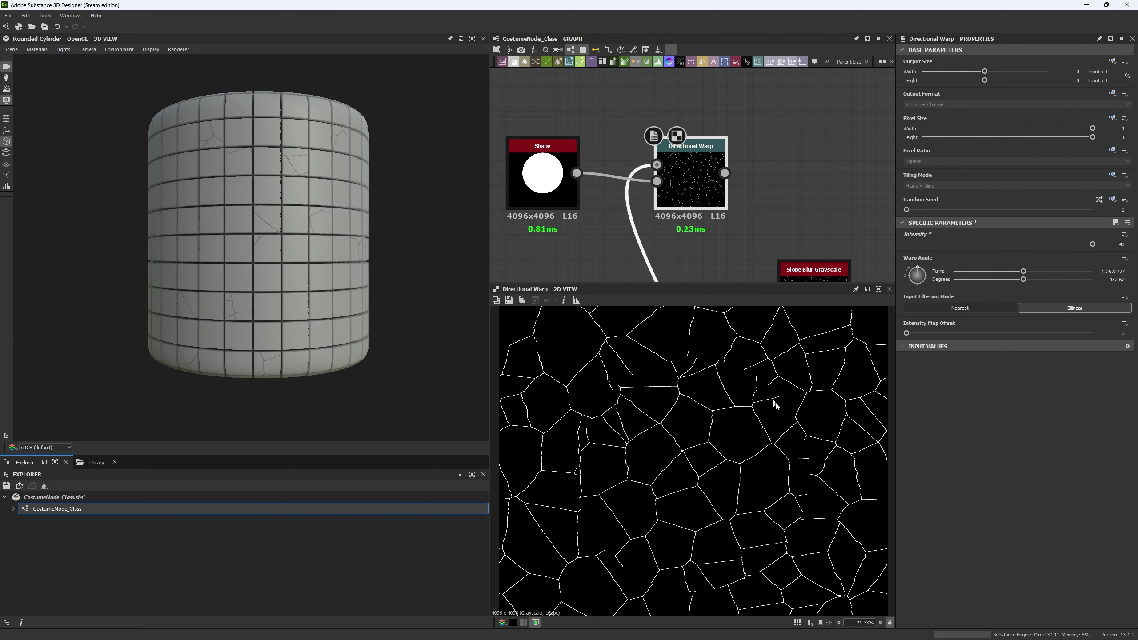
scroll(672, 358, "up", 3)
scroll(607, 389, "down", 3)
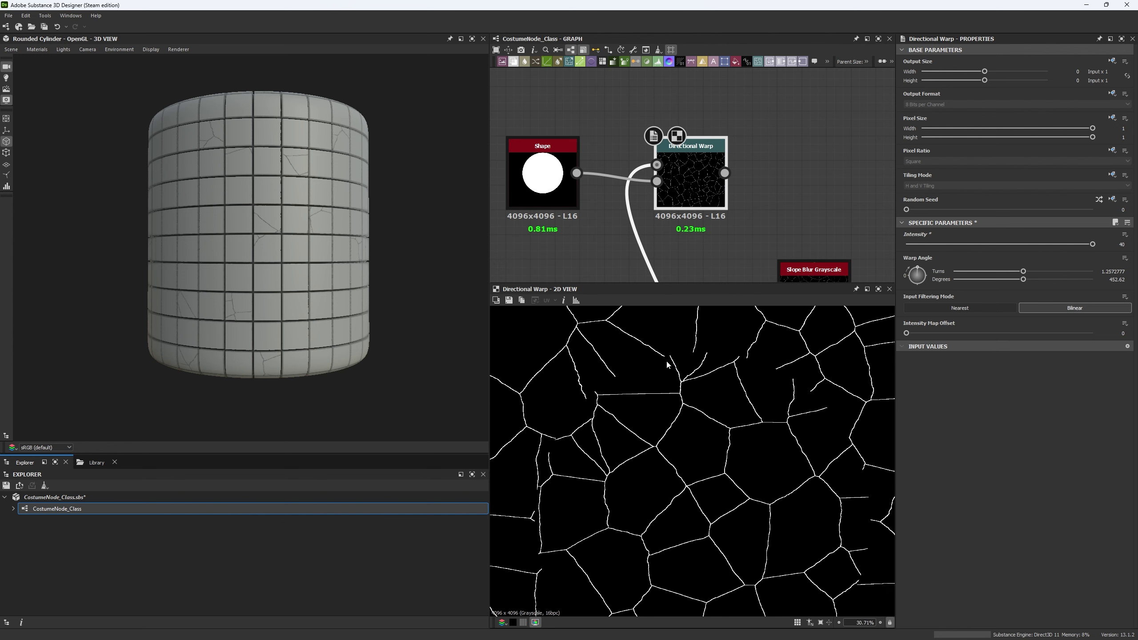
mouse_move(1027, 245)
left_mouse_down()
mouse_move(960, 258)
mouse_move(1036, 257)
left_mouse_up()
mouse_move(910, 278)
left_mouse_down()
mouse_move(916, 267)
mouse_move(927, 275)
left_mouse_up()
- Preview the upper Slope Blur Grayscale and the clouds noise feeding it, and examine the roughness of its crack lines up close
middle_click_drag(806, 276, 734, 175)
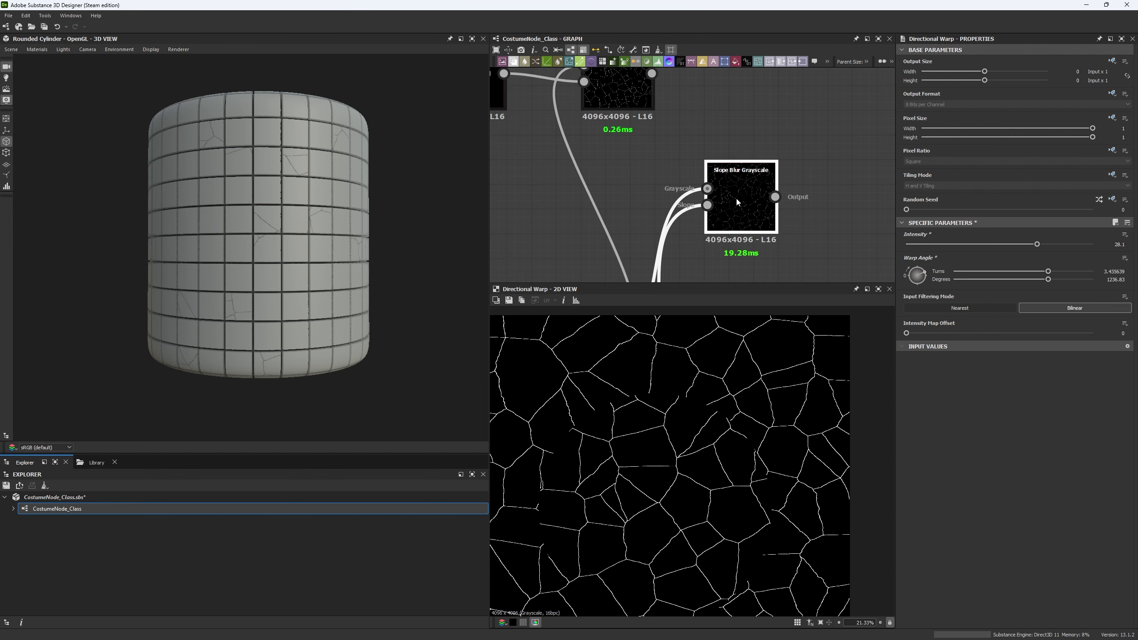
left_click(736, 199)
scroll(731, 196, "up", 4)
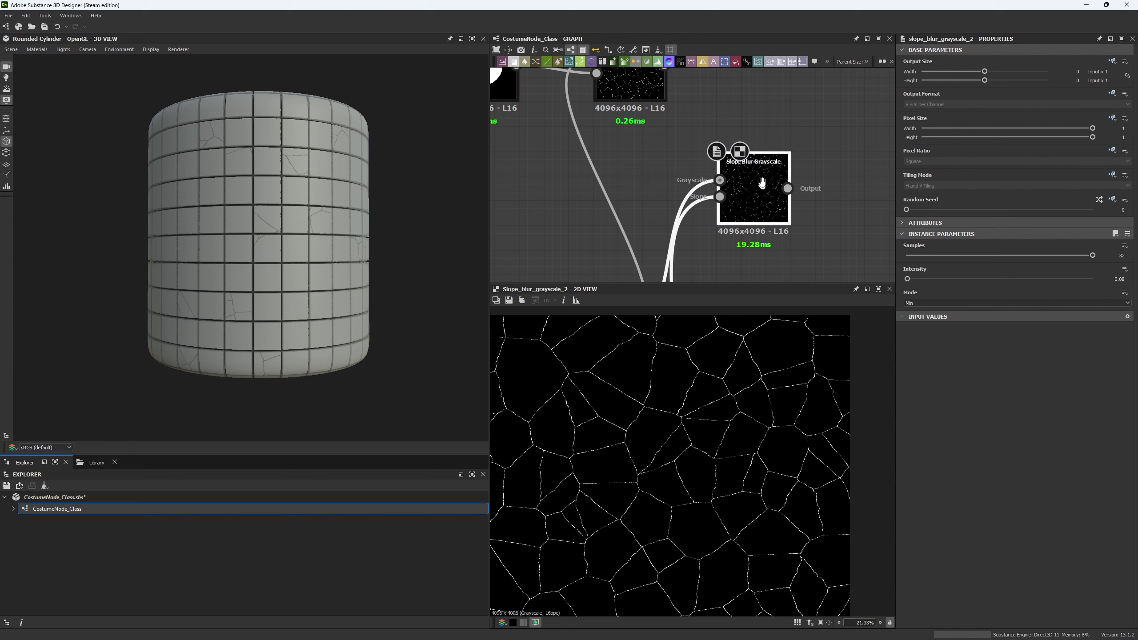
left_click(716, 179)
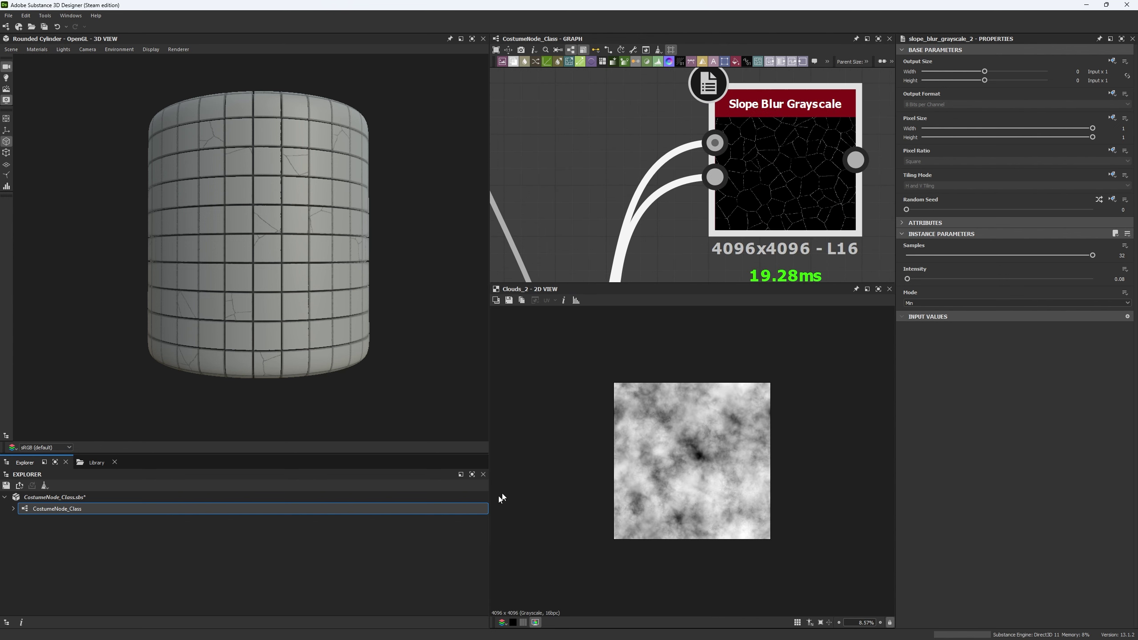
left_click_drag(791, 182, 702, 218)
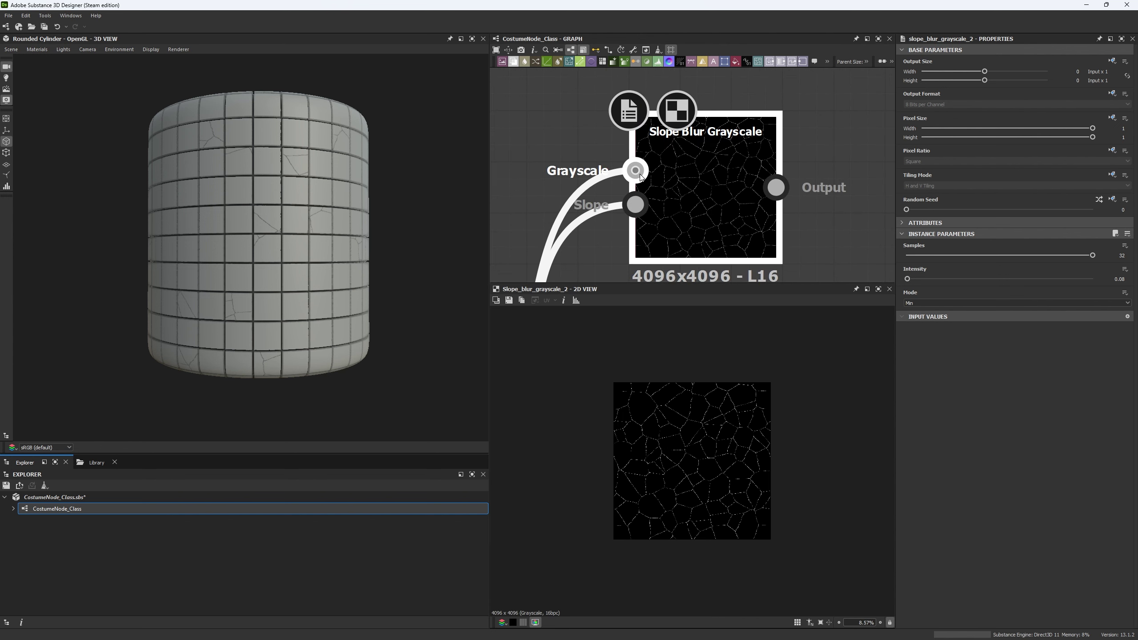
scroll(693, 479, "up", 5)
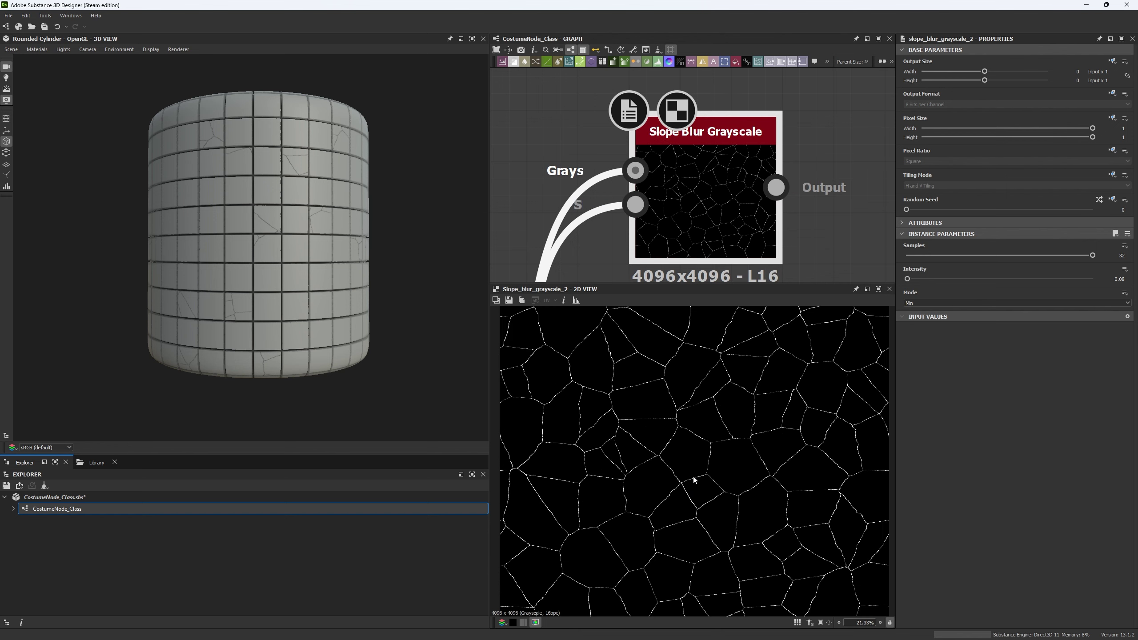
scroll(694, 480, "up", 5)
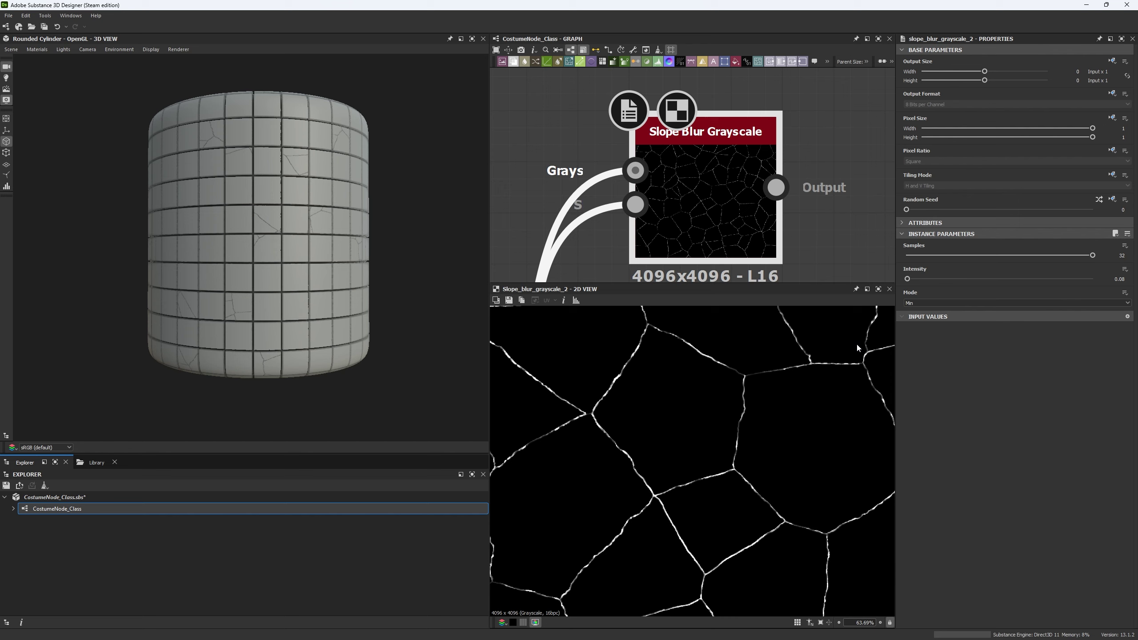
scroll(695, 193, "down", 4)
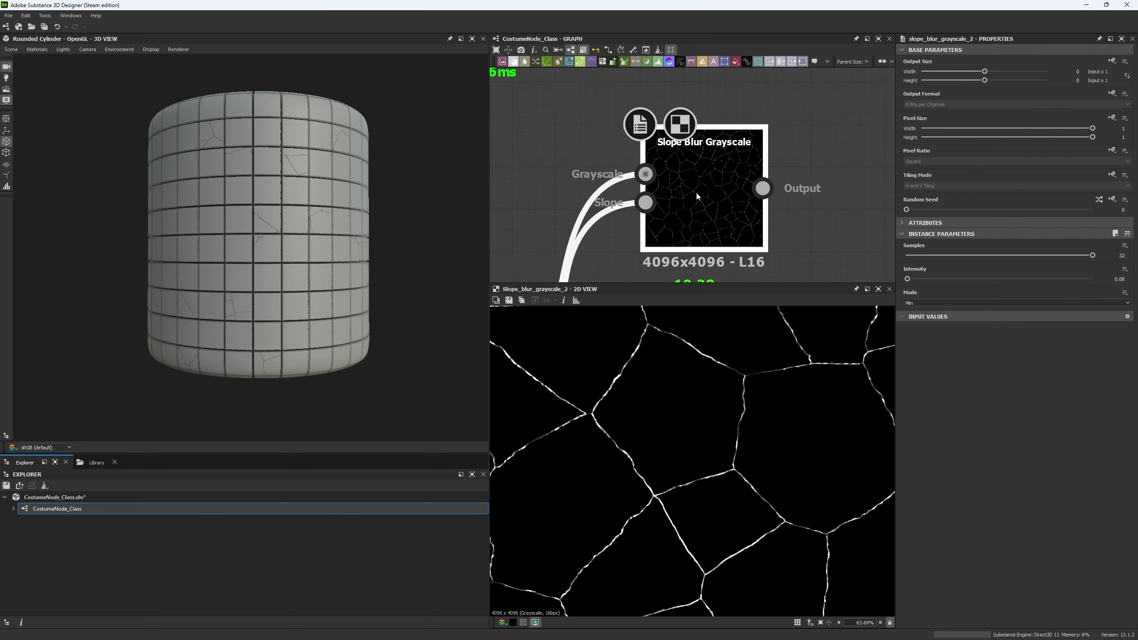
scroll(701, 189, "down", 5)
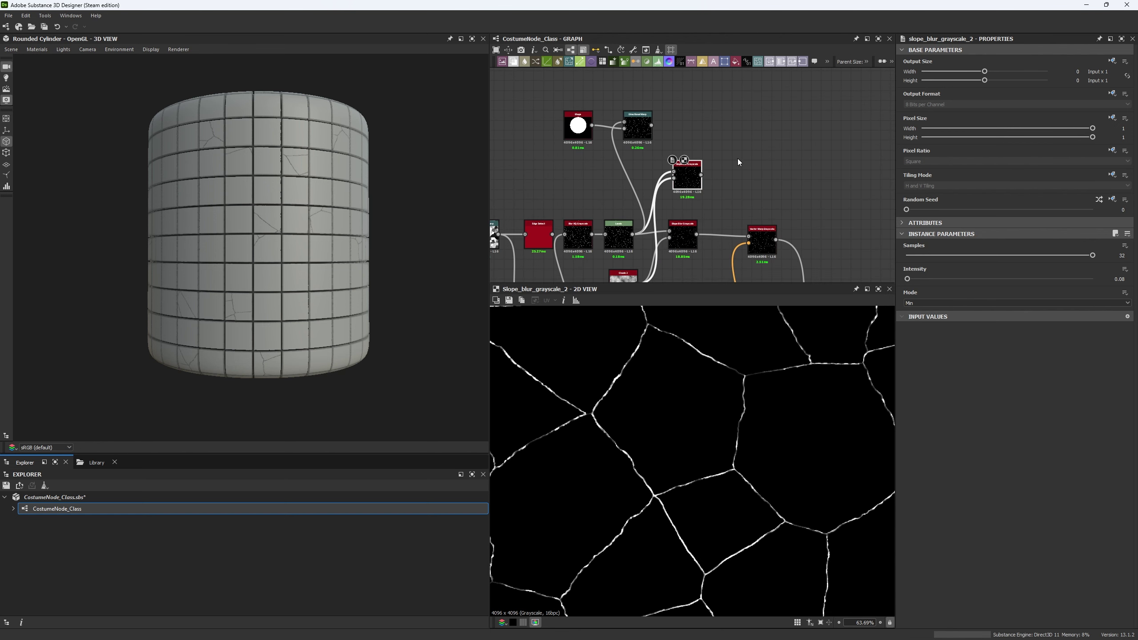
- Add another Shape node with the square pattern and set its scale to 0.6
key("space")
type("shape")
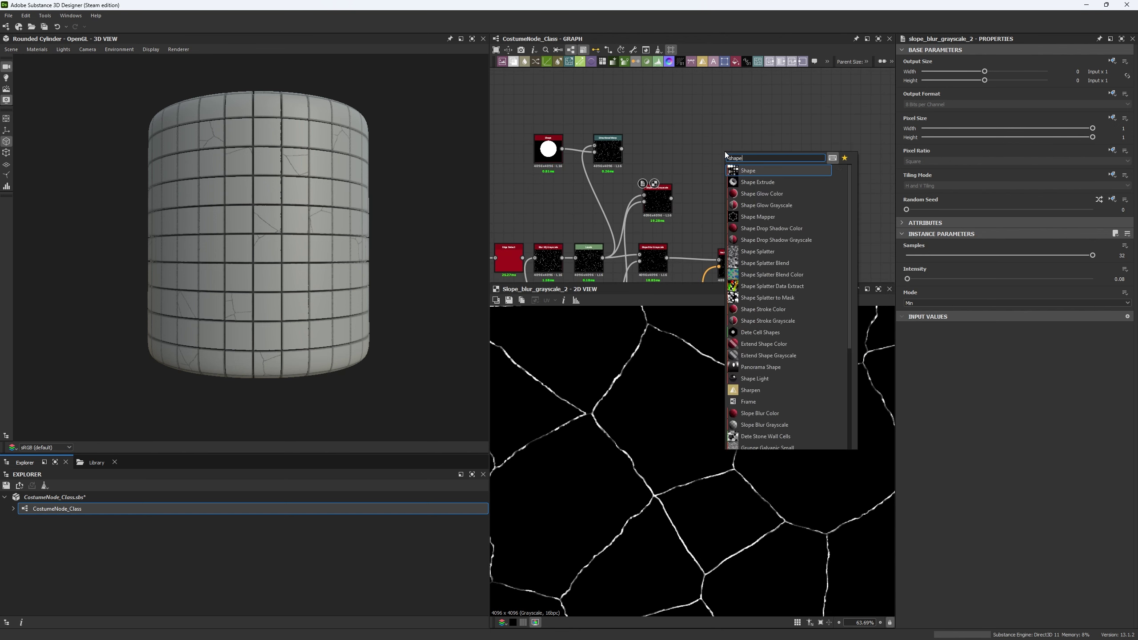
key("Return")
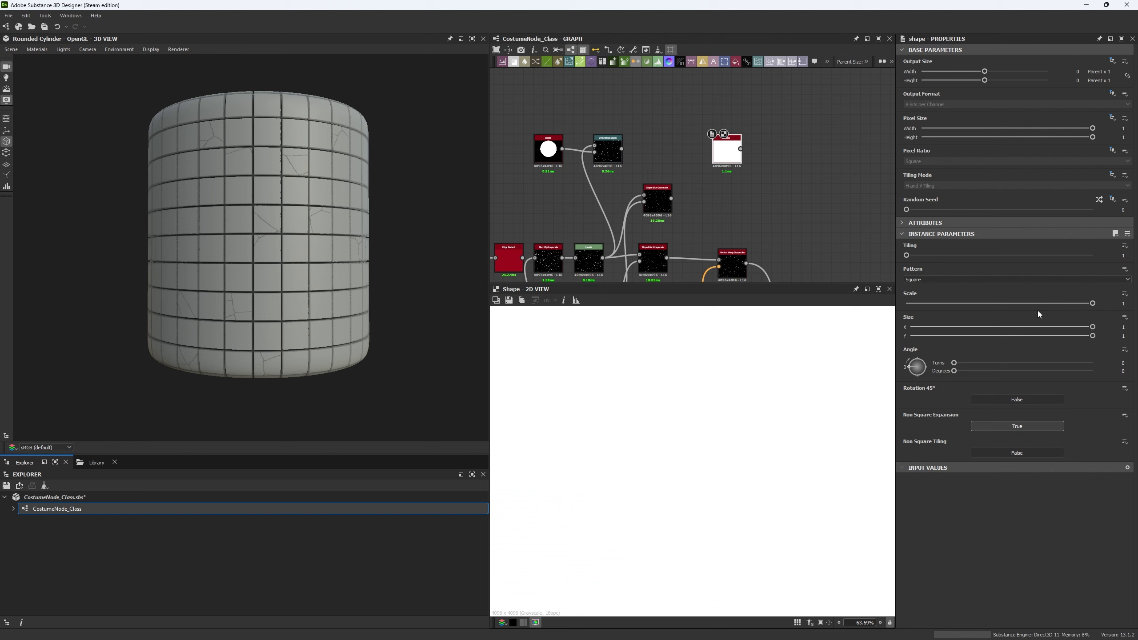
left_click(1020, 304)
key("f")
middle_click_drag(707, 201, 683, 208)
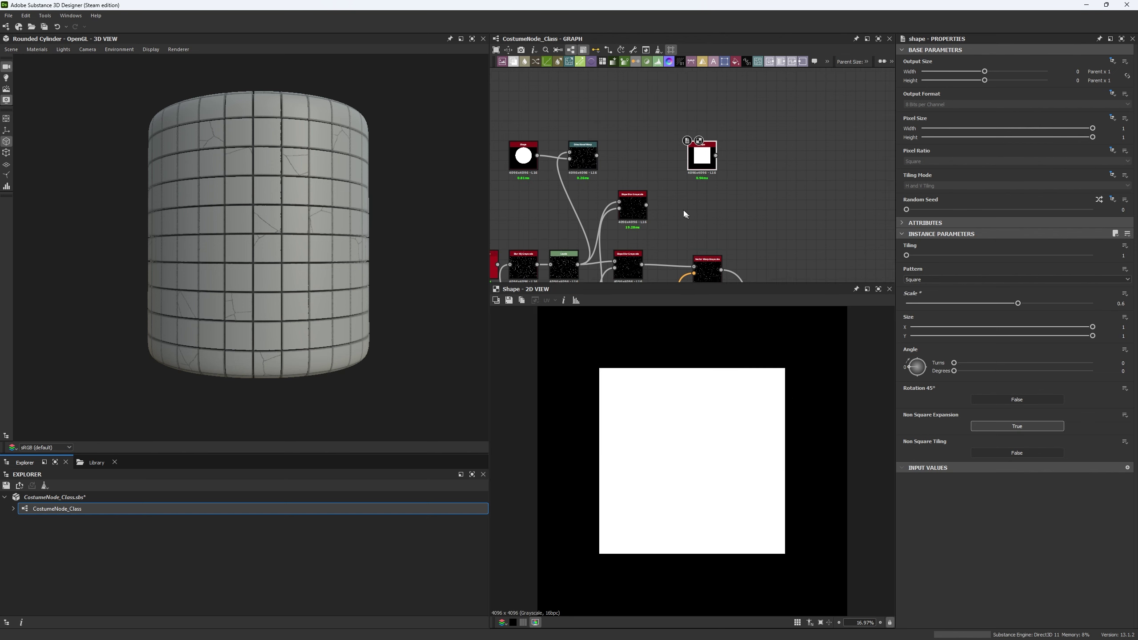
- Duplicate the upper Slope Blur Grayscale and feed the square Shape into the copy's grayscale input
left_click(634, 206)
key("ctrl+d")
scroll(721, 167, "up", 5)
left_click_drag(739, 168, 714, 145)
scroll(665, 332, "up", 5)
middle_click_drag(775, 277, 729, 213)
- Add a Gaussian Spots 1 node and connect it to the slope input of the Slope Blur fed by the square
left_click(721, 213)
key("space")
type("gau")
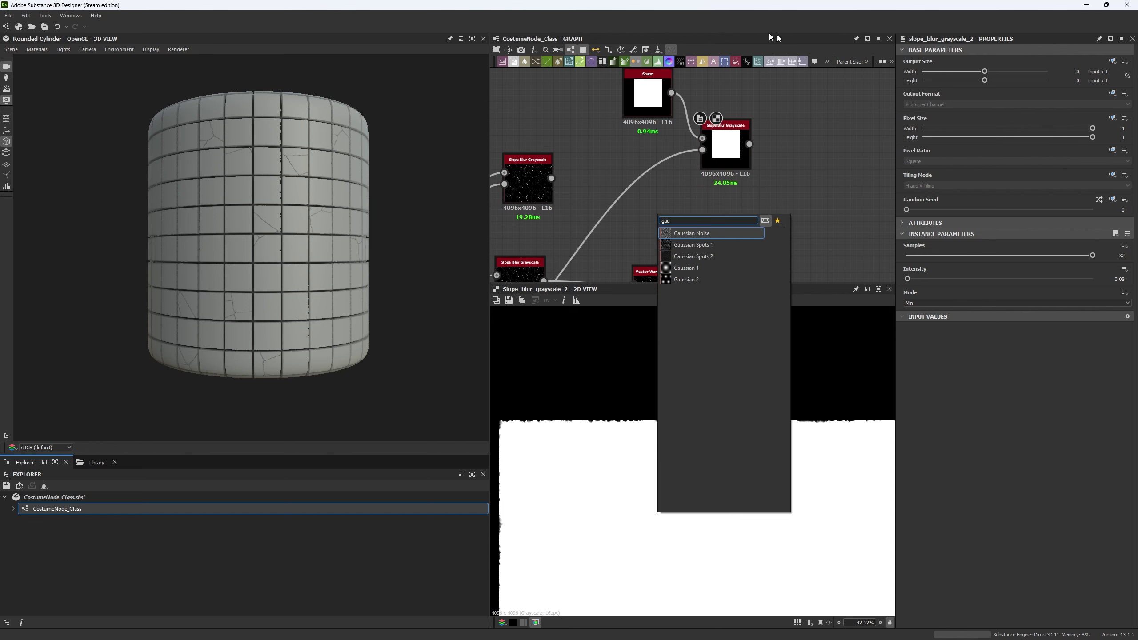
left_click(692, 245)
left_click(713, 155)
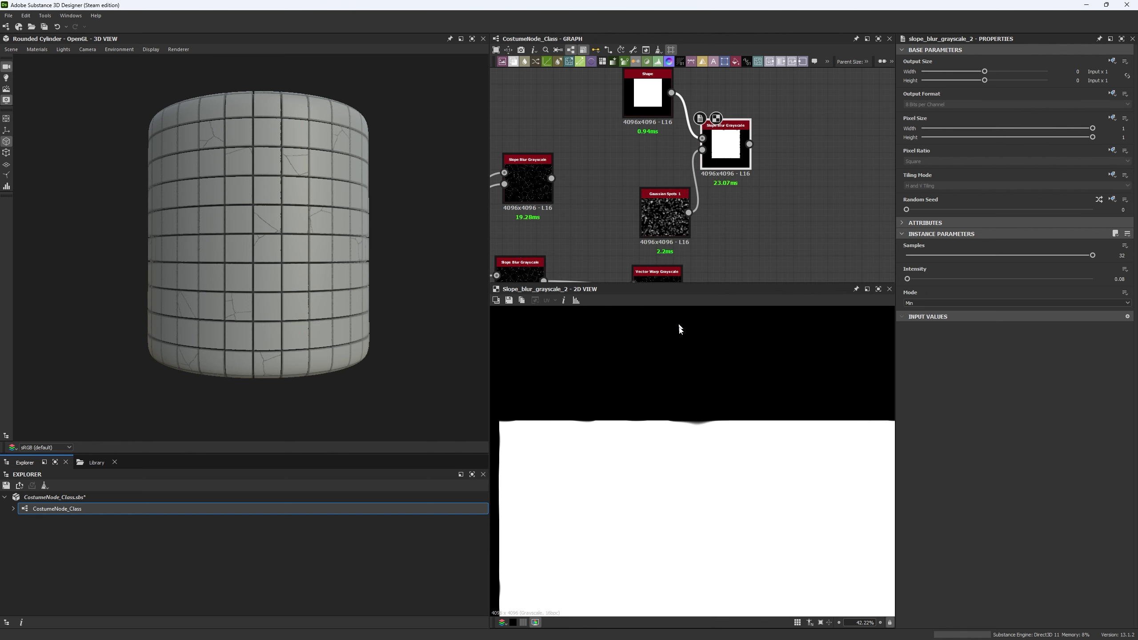
- Set the Slope Blur's intensity to 0.19 and compare the square's edges with the Gaussian Spots 1 pattern in the preview
scroll(690, 359, "down", 5)
mouse_move(906, 278)
left_mouse_down()
mouse_move(930, 282)
mouse_move(909, 279)
left_mouse_up()
scroll(828, 385, "up", 10)
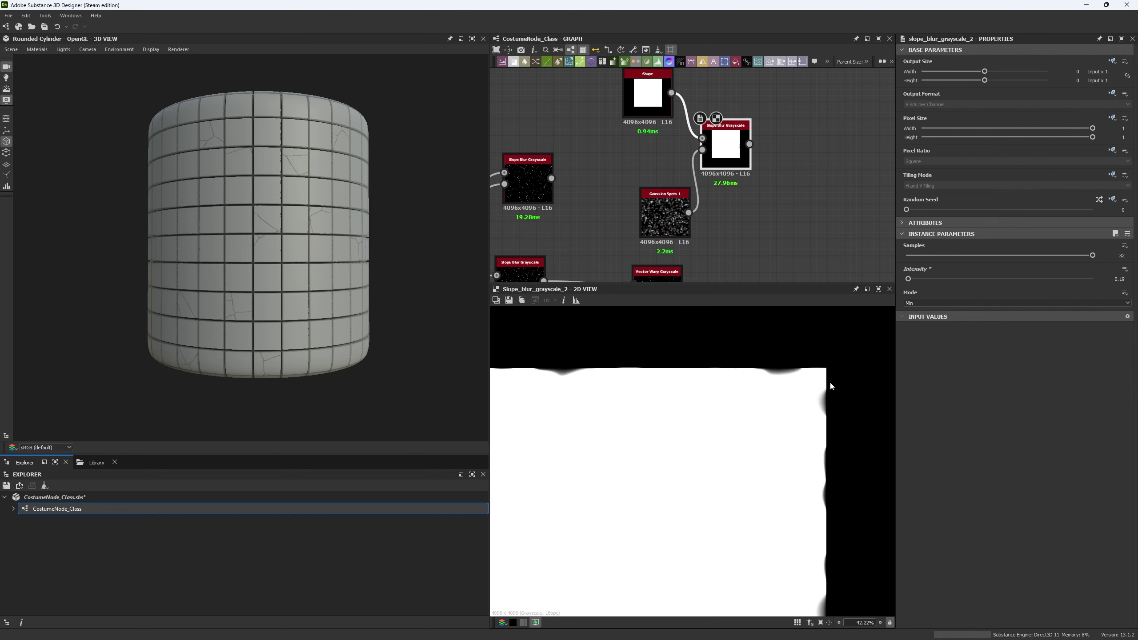
middle_click_drag(835, 393, 724, 343)
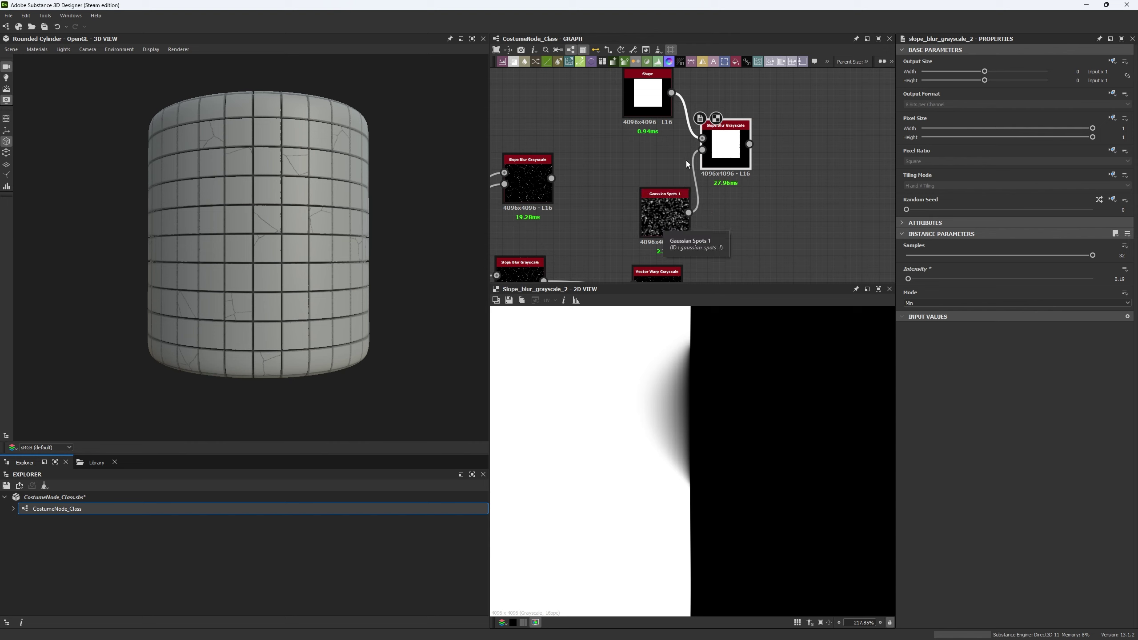
double_click(655, 214)
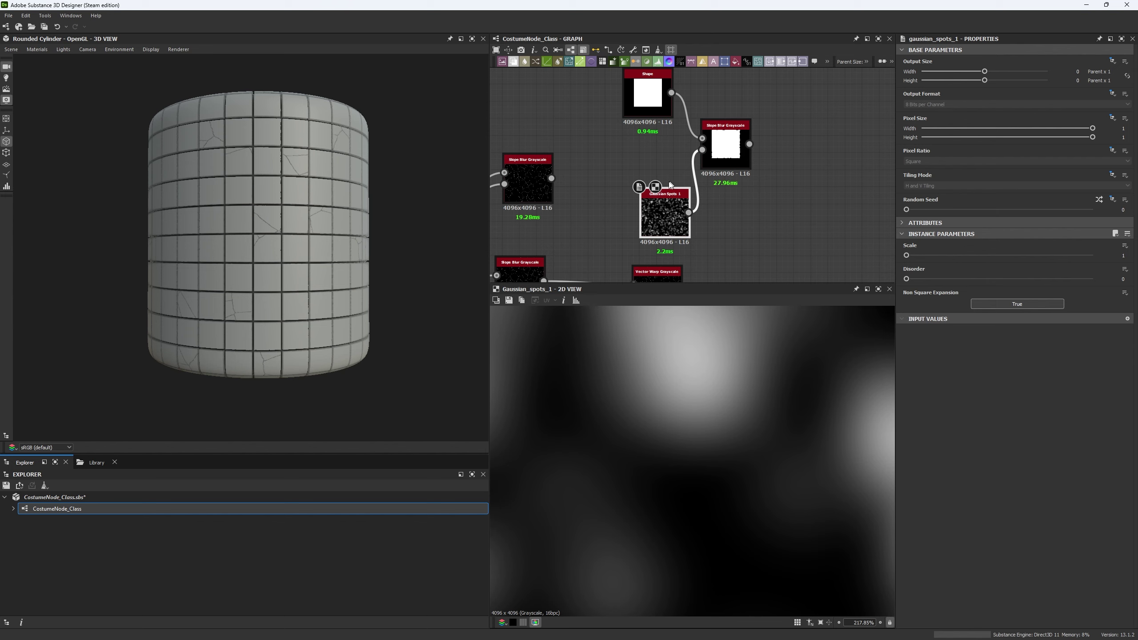
scroll(699, 465, "down", 8)
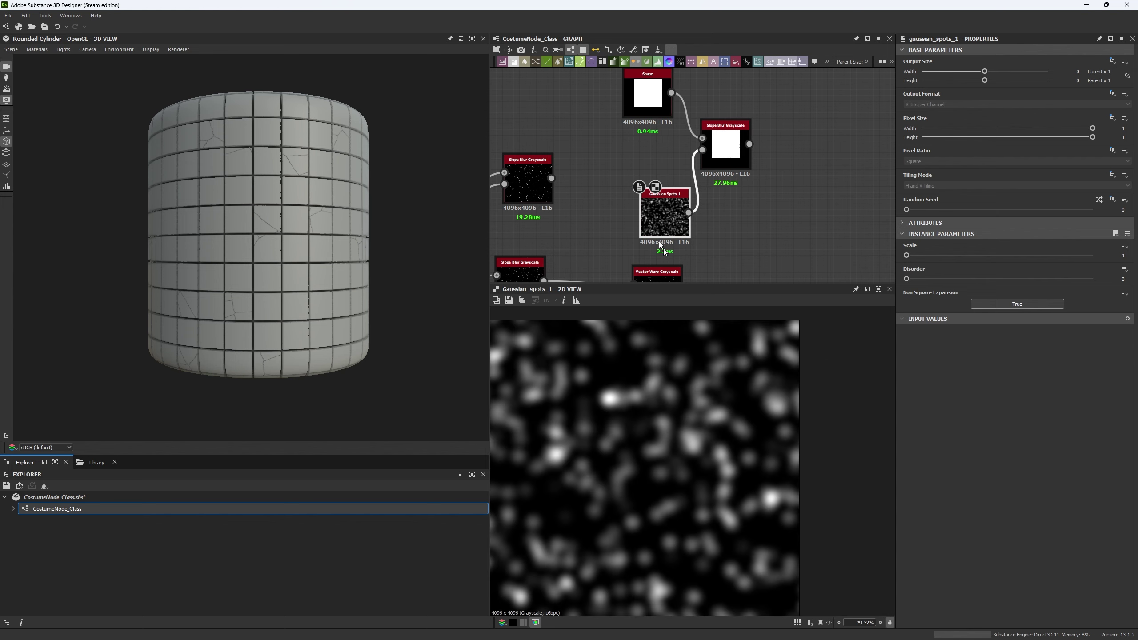
double_click(726, 144)
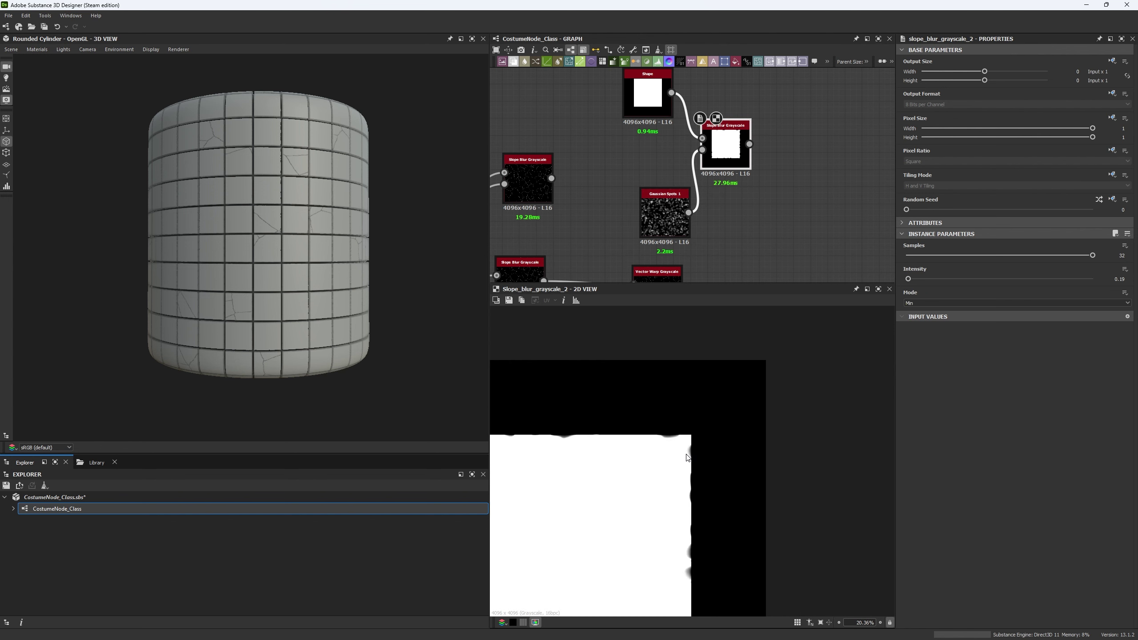
key("f")
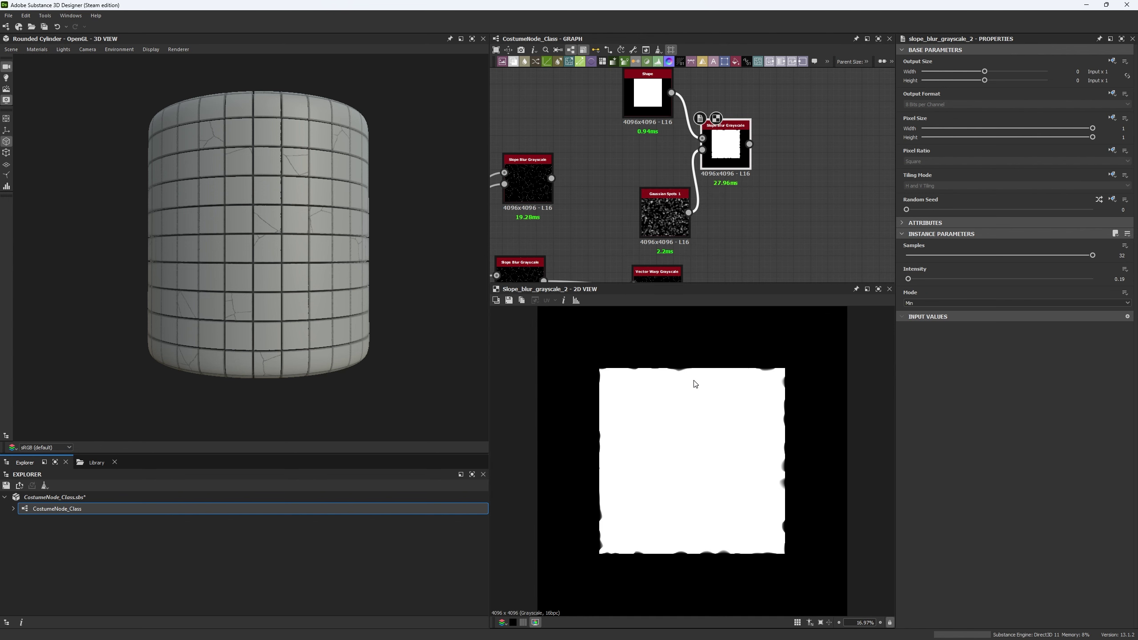
- Switch the Slope Blur's mode to Max and raise its intensity to the slider's maximum while inspecting the square's edges
left_click(949, 304)
left_click(909, 322)
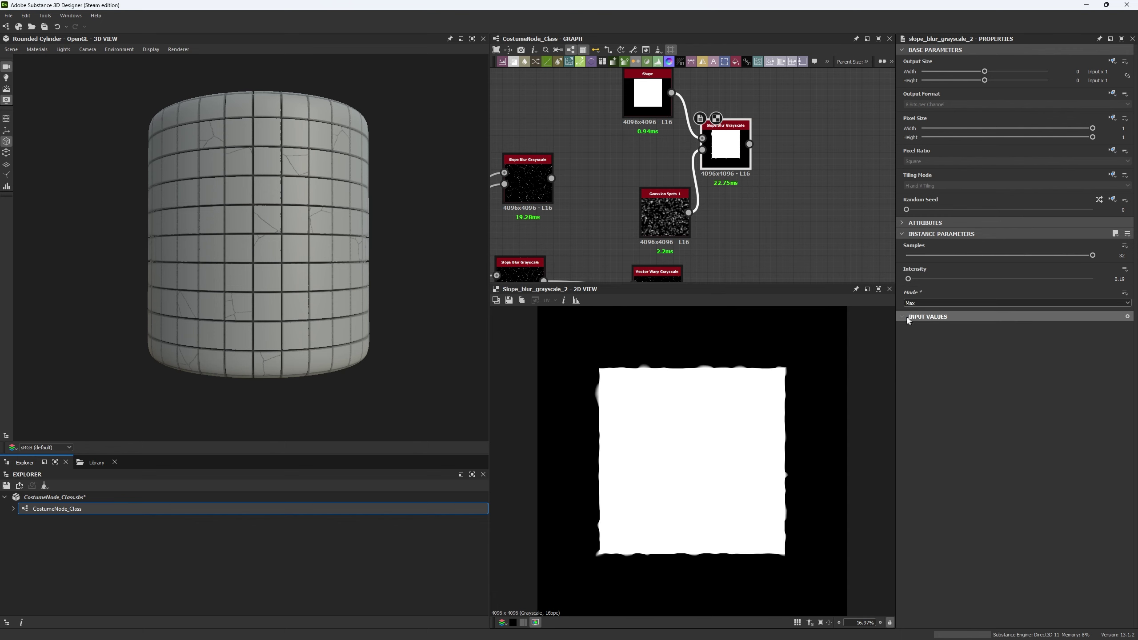
scroll(796, 375, "up", 4)
left_click_drag(910, 278, 1101, 281)
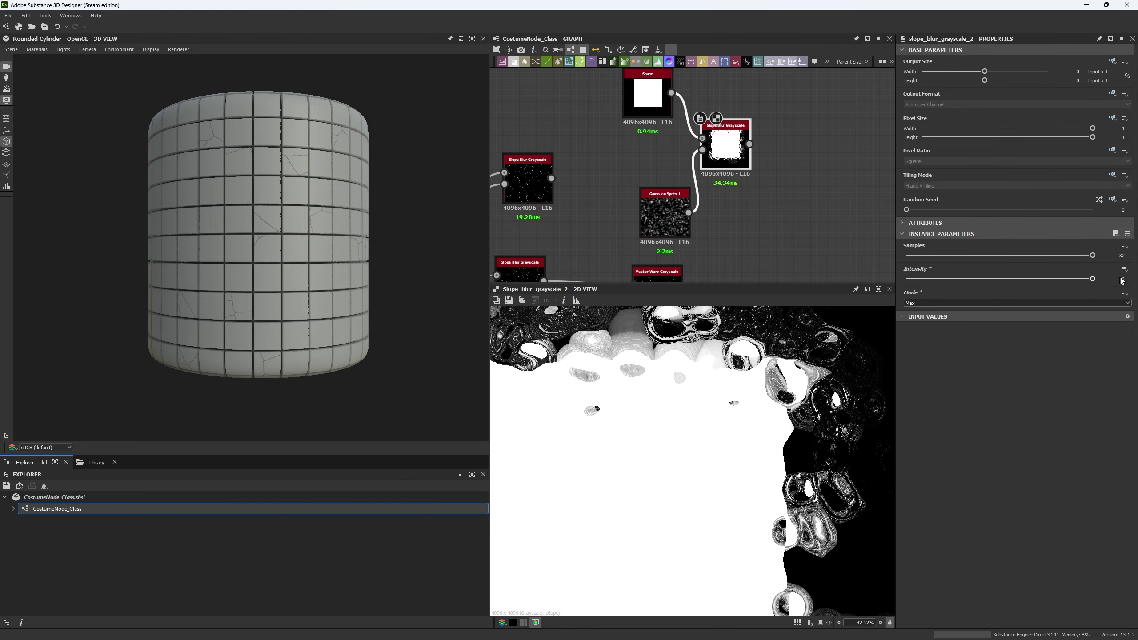
scroll(762, 448, "down", 6)
scroll(708, 437, "up", 5)
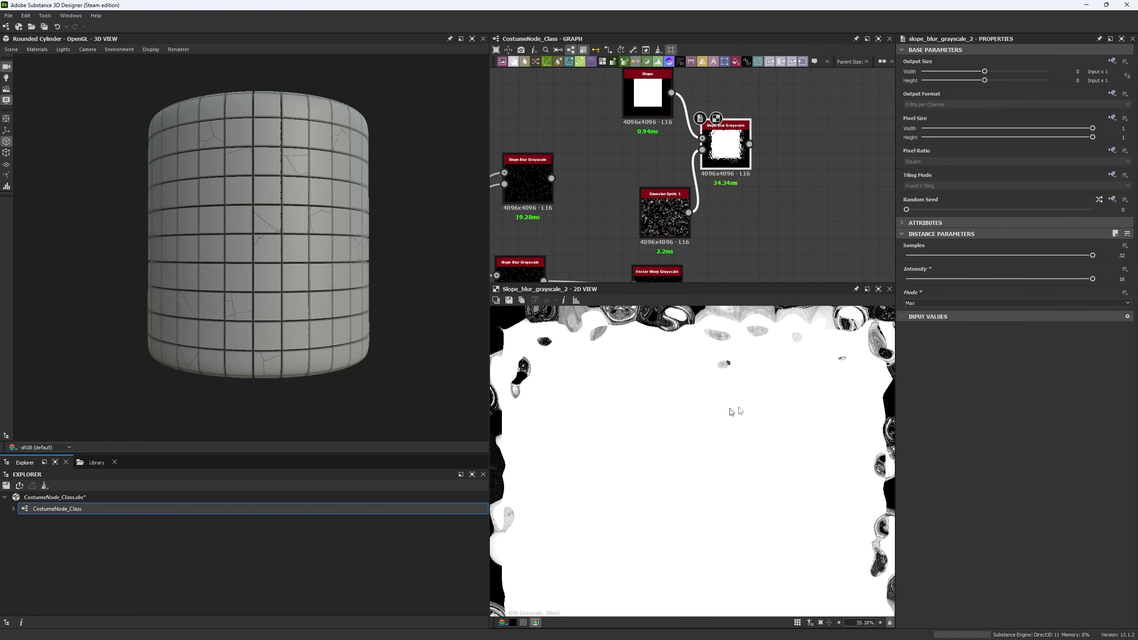
- Change the Slope Blur's mode to Blur and reduce its intensity to 0.61
left_click(951, 303)
left_click(943, 307)
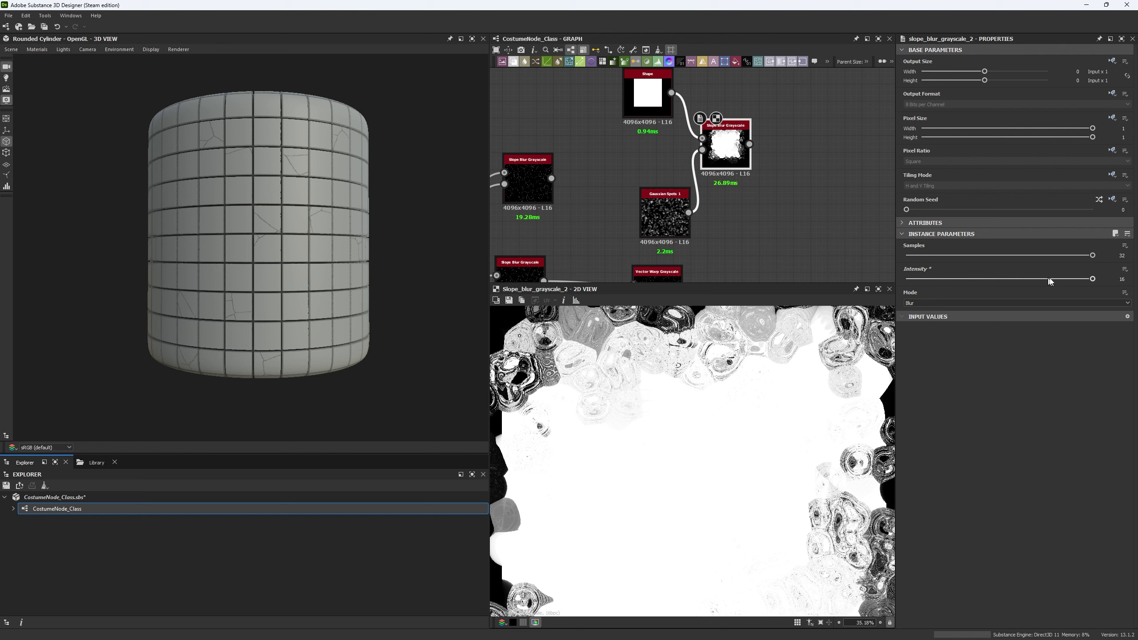
left_click_drag(1092, 278, 914, 287)
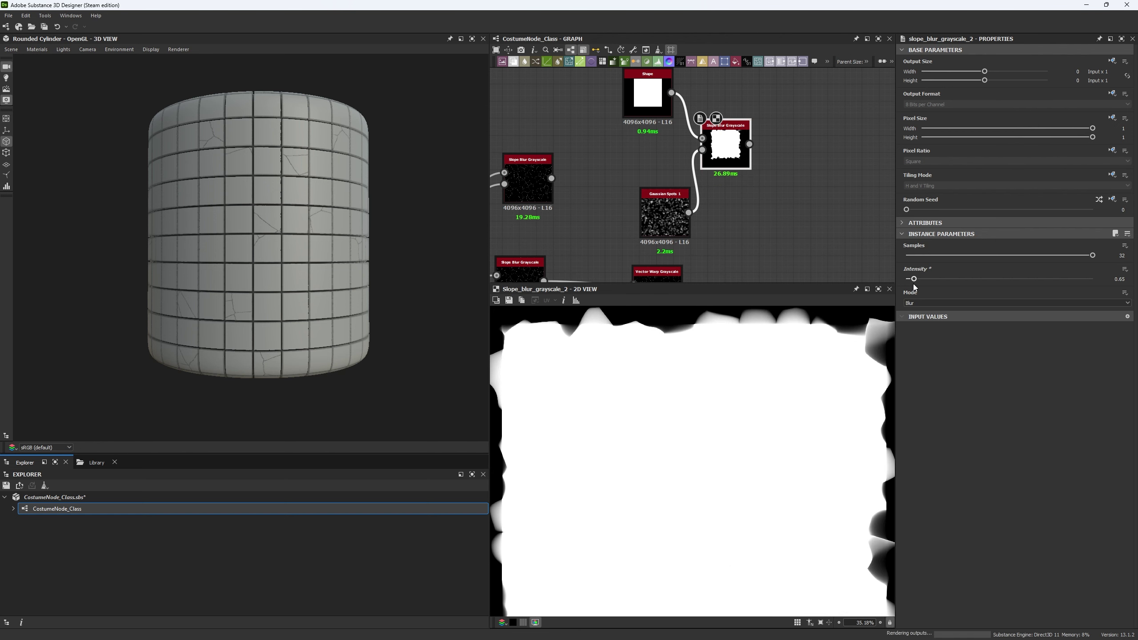
scroll(775, 448, "down", 4)
- Switch the Slope Blur's mode to Min and then to Max to compare how each shapes the square's edges
left_click(930, 303)
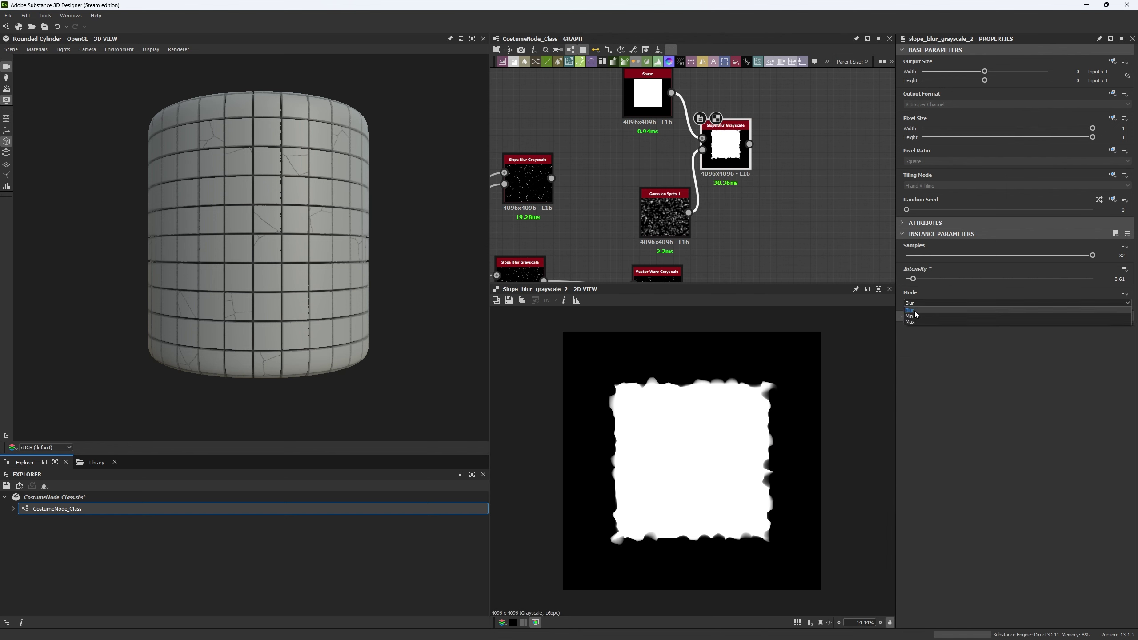
left_click(909, 316)
left_click(914, 303)
left_click(914, 322)
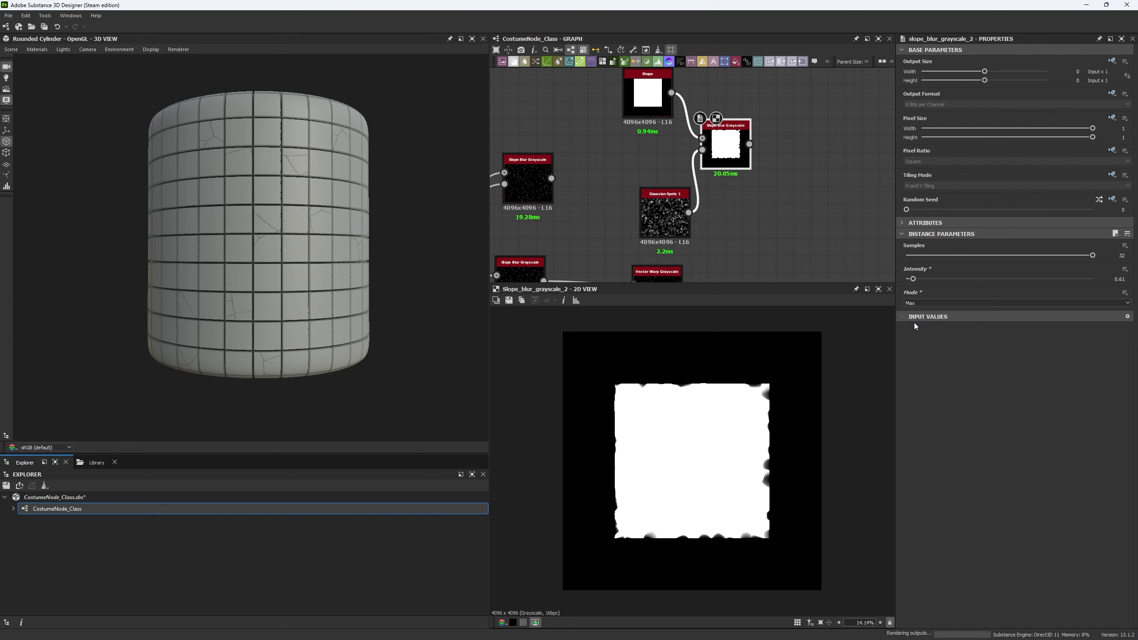
- Lower the Slope Blur's samples to 7, inspect the banding at the square's corner, and raise the samples back to the maximum
left_click_drag(1092, 256, 947, 257)
scroll(792, 383, "up", 10)
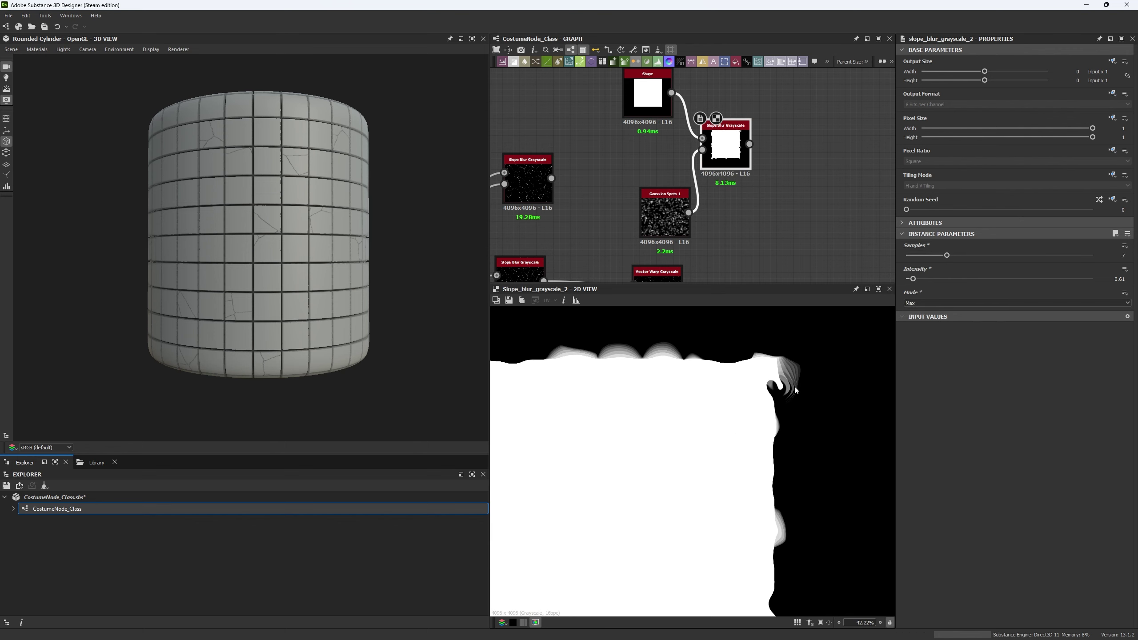
scroll(800, 382, "up", 5)
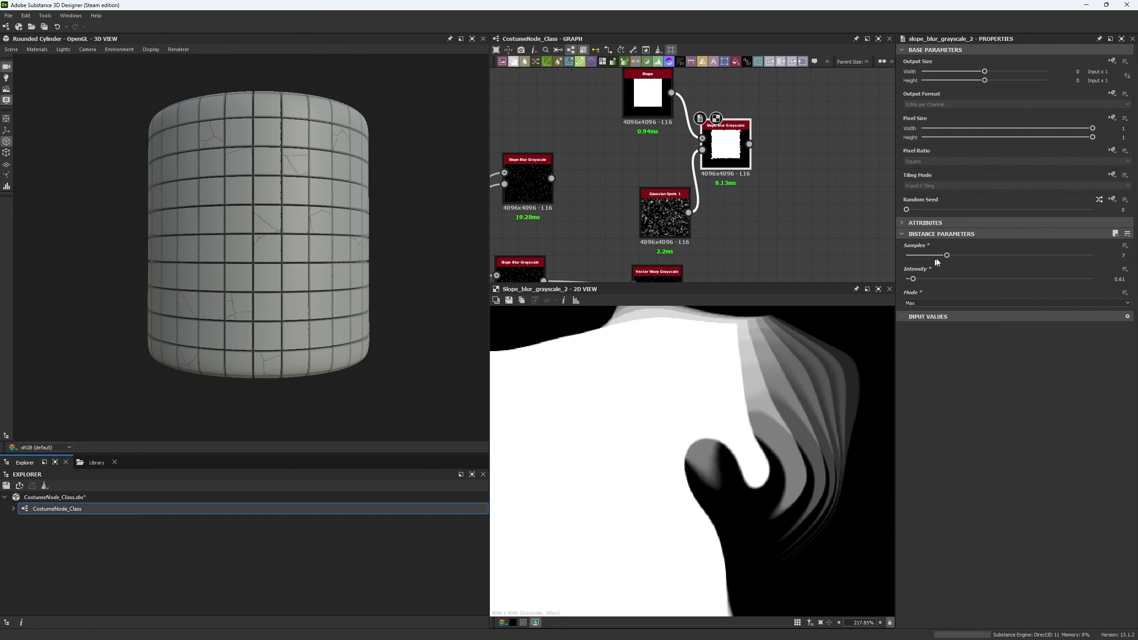
left_click_drag(947, 256, 1136, 269)
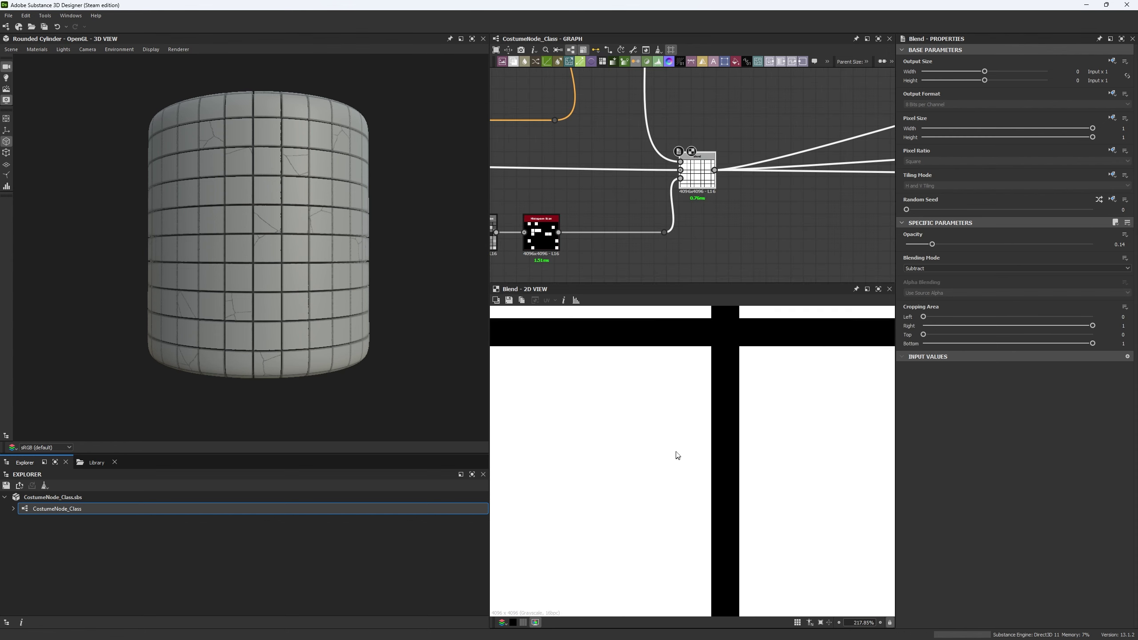
- Examine the cracked tiles in the Subtract Blend's 2D preview and up close on the 3D cylinder, and review the node graph
scroll(675, 455, "down", 8)
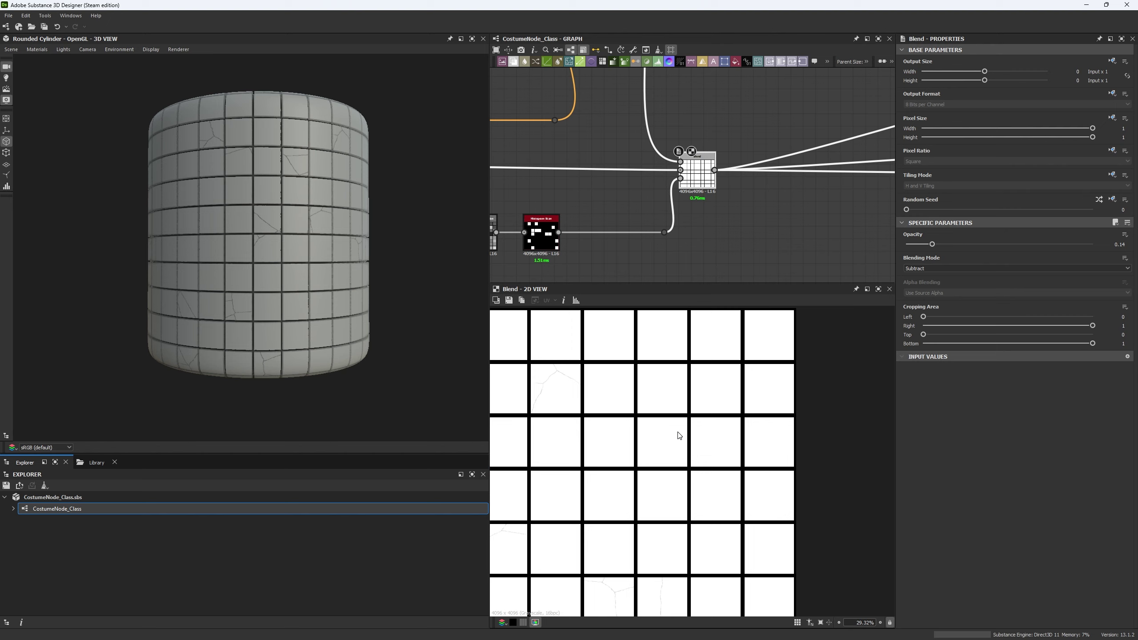
scroll(690, 167, "down", 3)
middle_click_drag(690, 167, 727, 170)
scroll(631, 456, "up", 10)
scroll(632, 456, "up", 5)
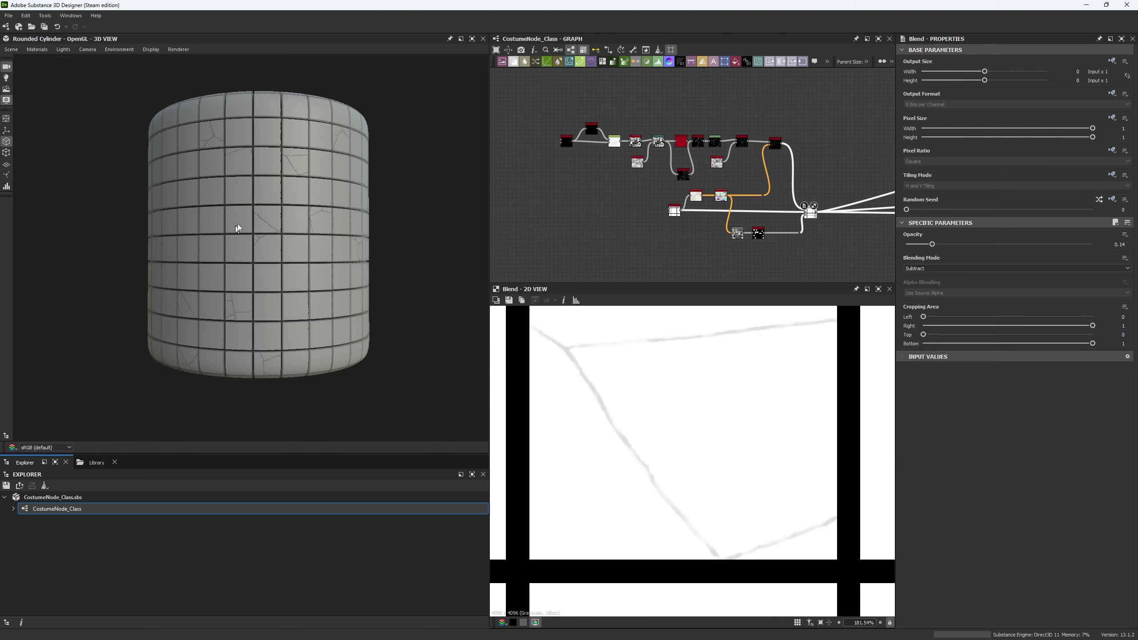
scroll(236, 231, "up", 8)
right_click_drag(319, 242, 278, 219, "ctrl+shift")
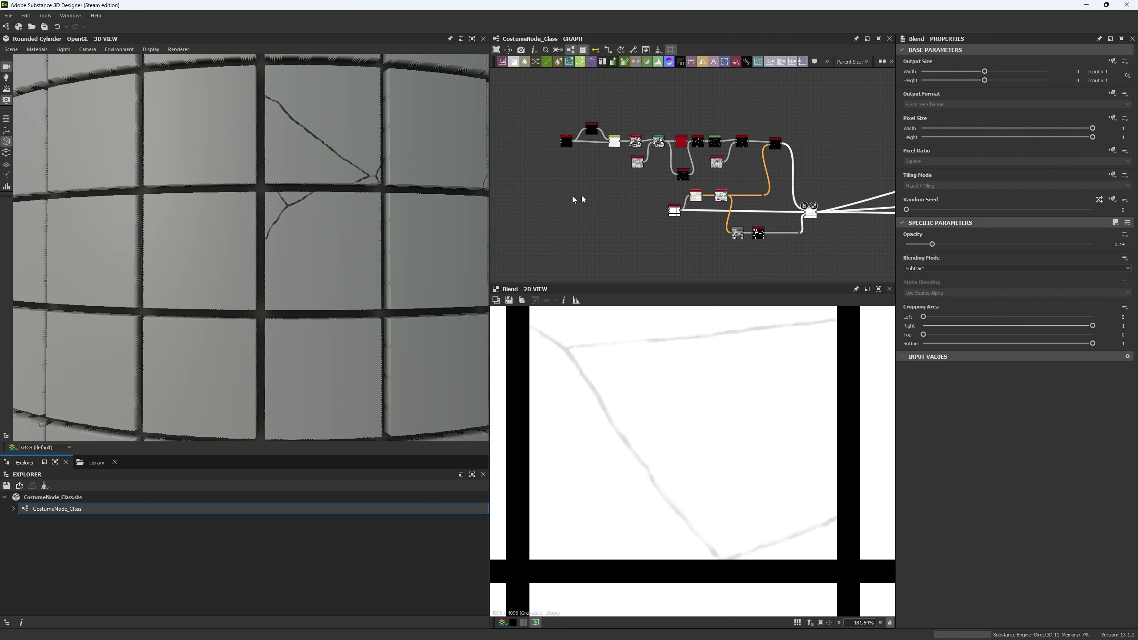
scroll(686, 207, "down", 6)
scroll(731, 207, "up", 8)
scroll(790, 196, "down", 6)
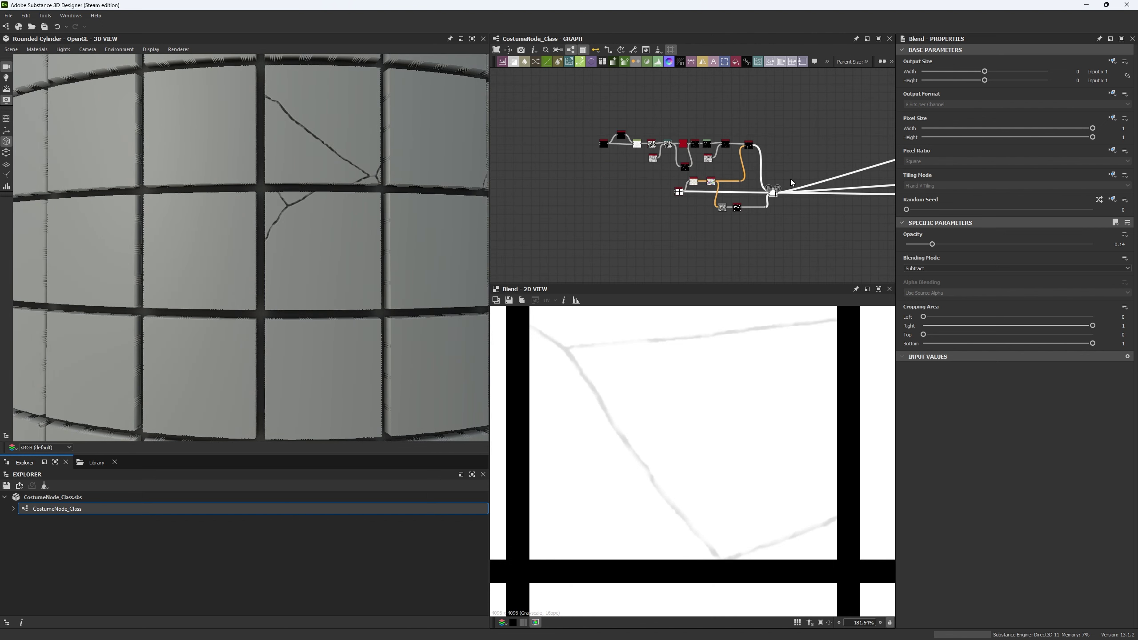
- Widen the graph and 2D preview area by shrinking the width of the 3D view
scroll(618, 170, "up", 1)
left_click_drag(581, 119, 651, 210)
middle_click_drag(650, 211, 797, 246)
scroll(666, 211, "up", 5)
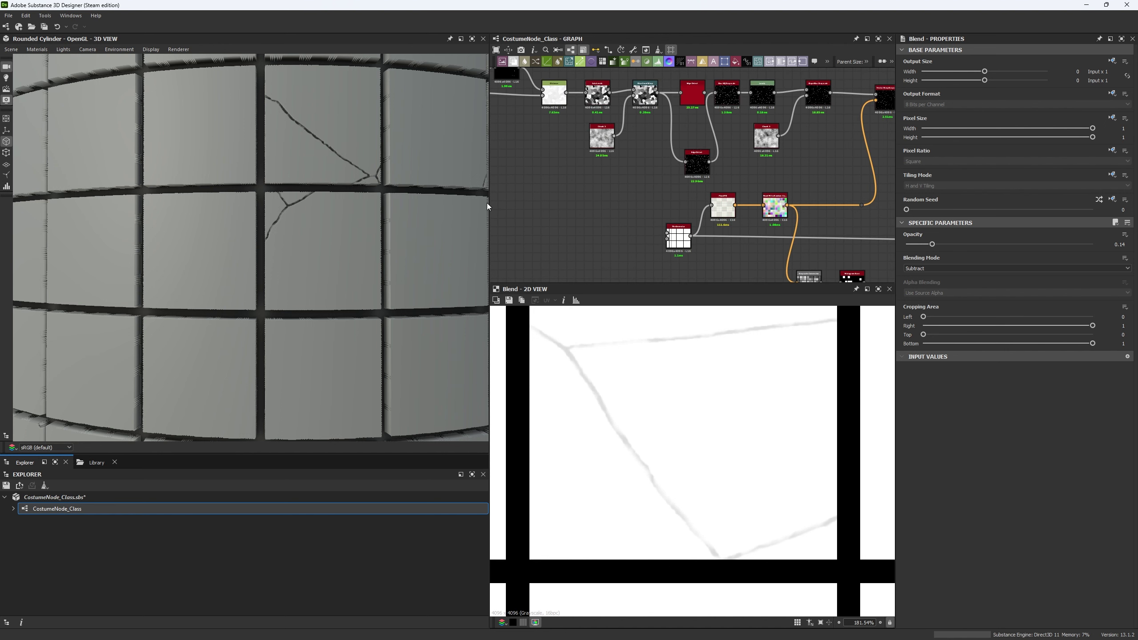
left_click_drag(488, 203, 142, 203)
- Add an unconnected Levels node in the empty graph area below the Histogram Scan
scroll(495, 195, "down", 5)
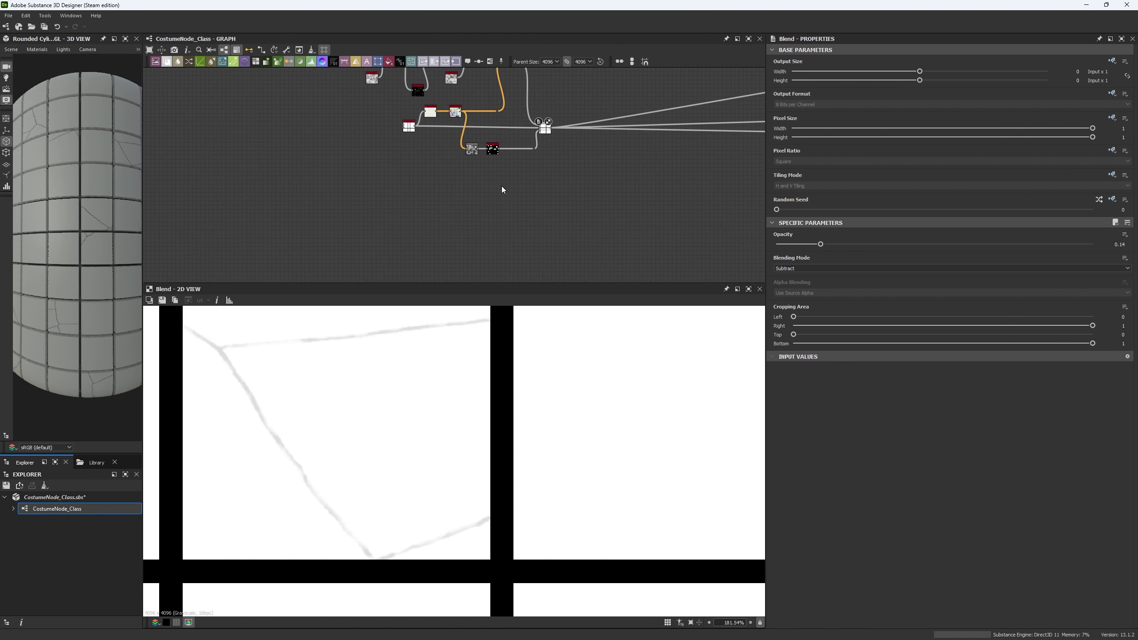
key("space")
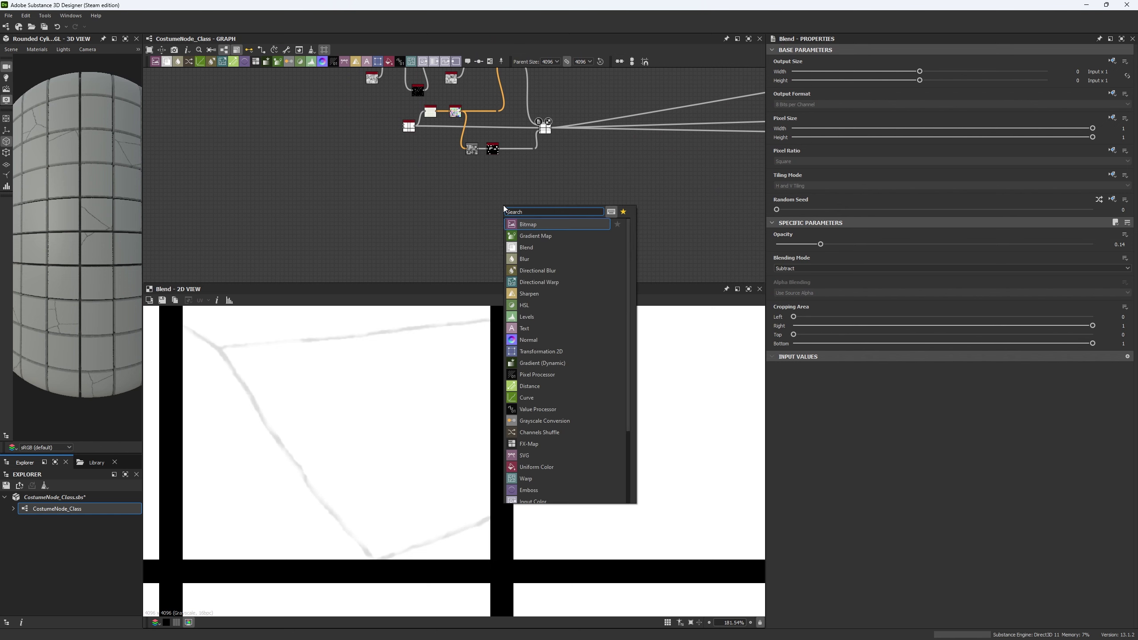
type("level")
key("Return")
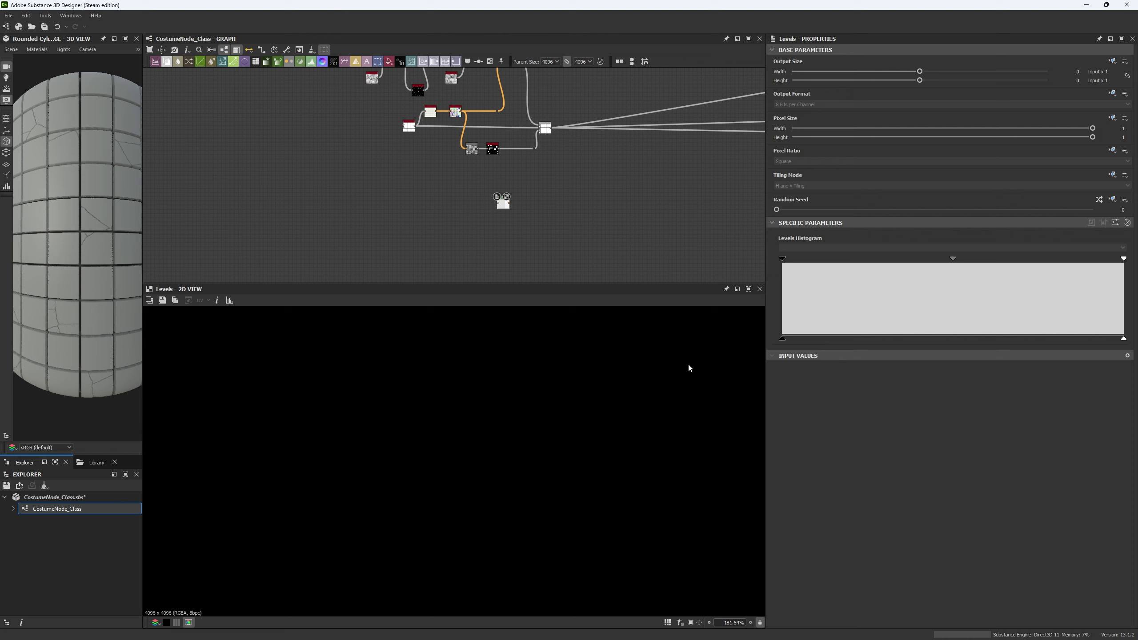
scroll(353, 498, "down", 3)
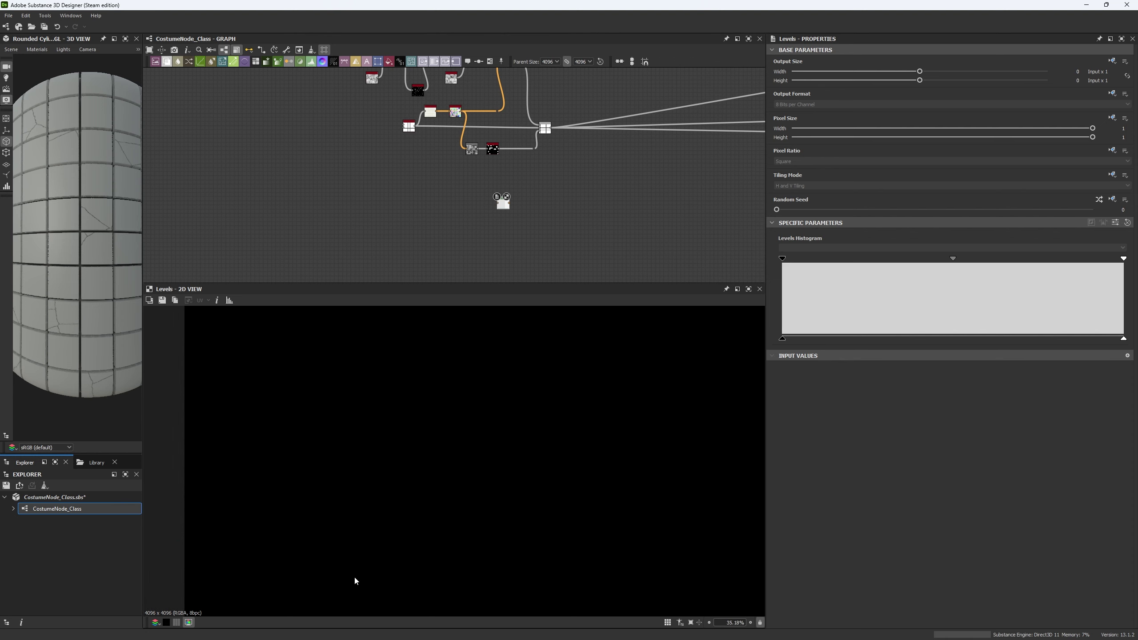
scroll(503, 233, "up", 3)
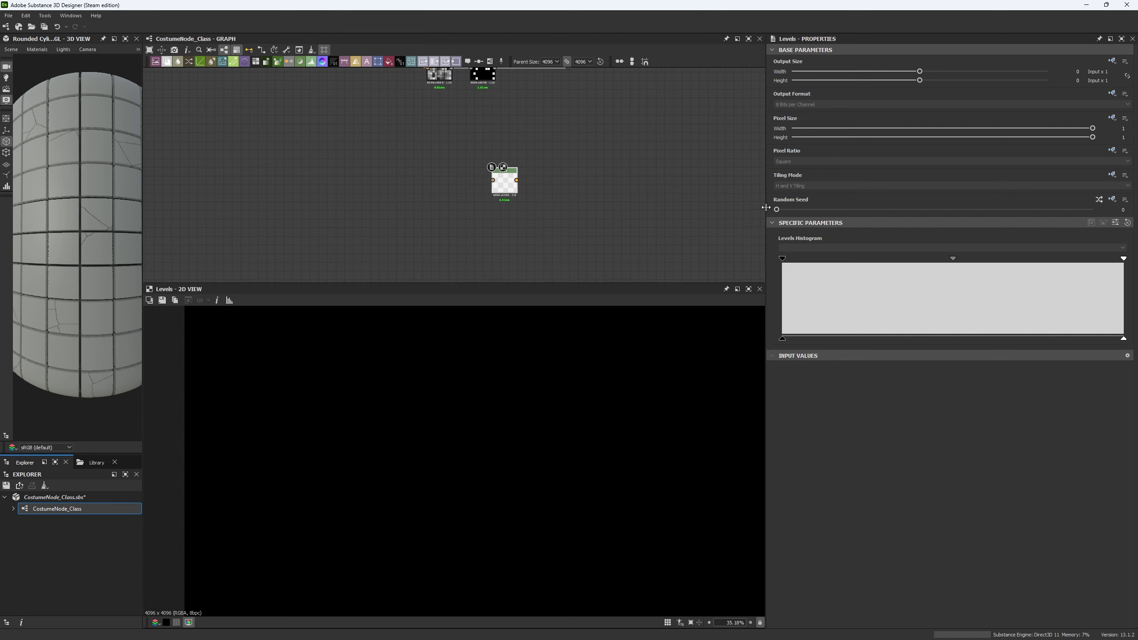
- Enlarge the graph area in width and height and frame the Levels node to show its input and output connectors
left_click_drag(766, 208, 900, 210)
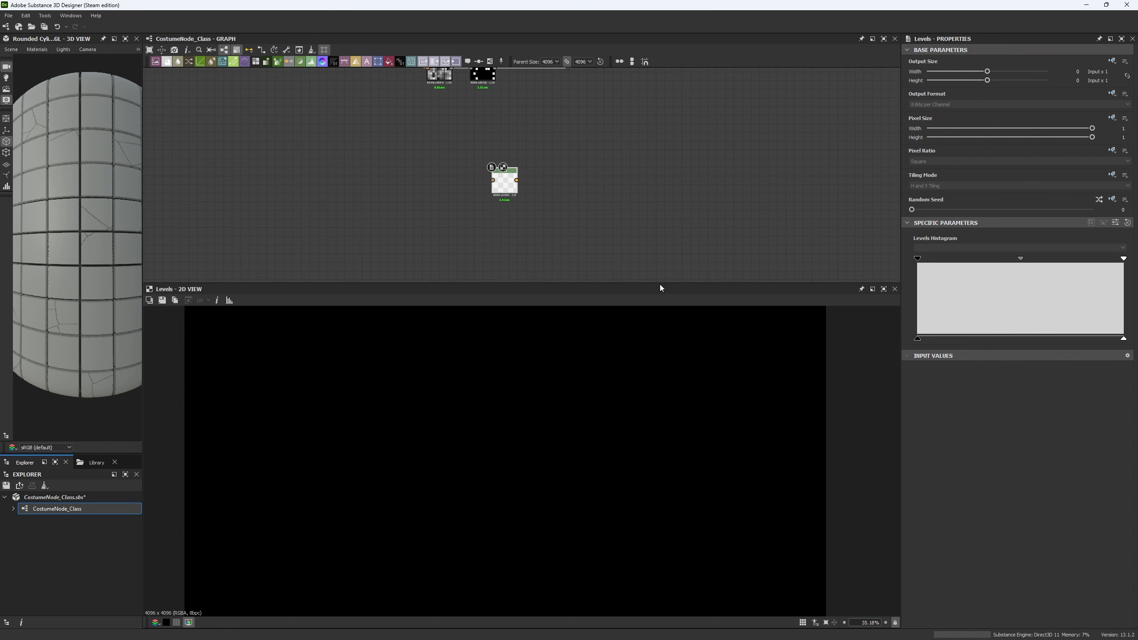
left_click_drag(659, 282, 659, 384)
key("f")
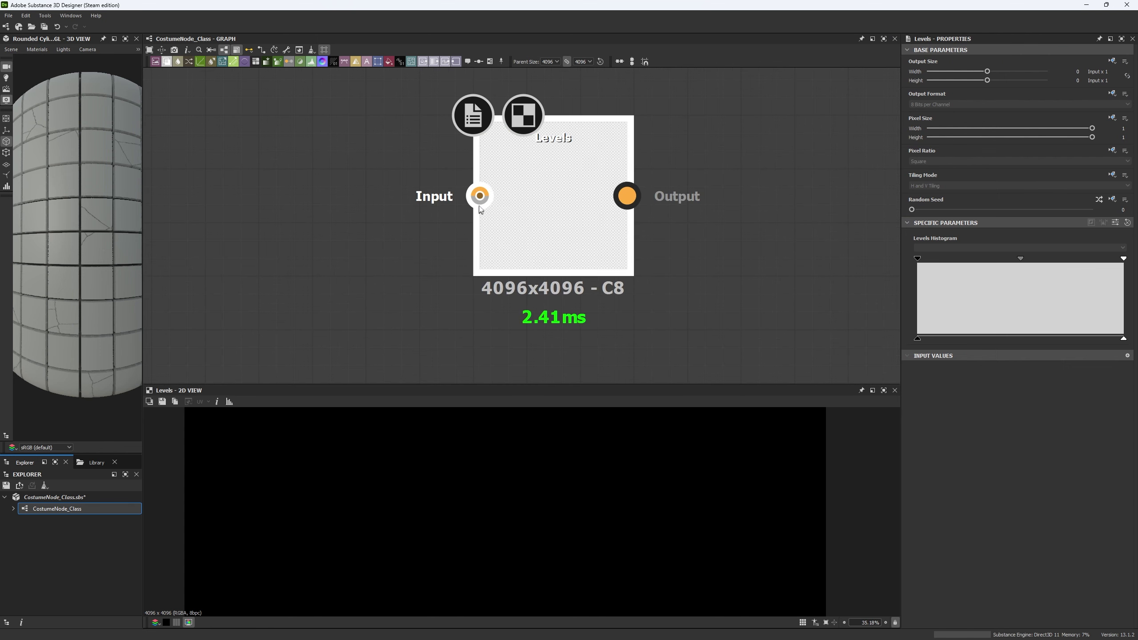
mouse_move(478, 198)
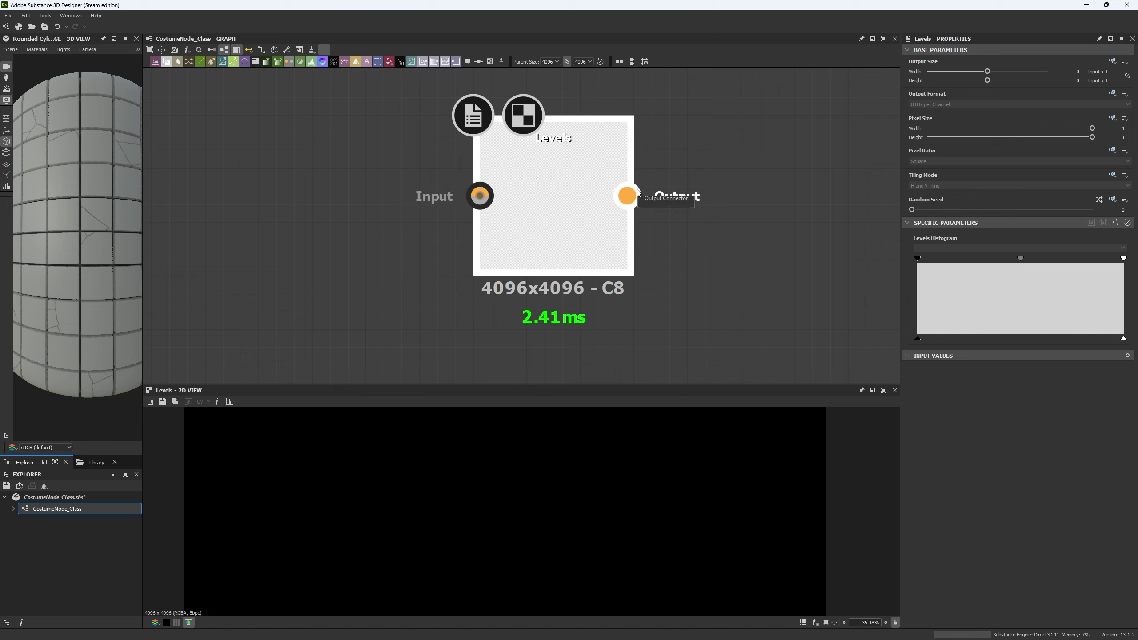
- Delete the unconnected Levels node from the graph
scroll(691, 225, "down", 8)
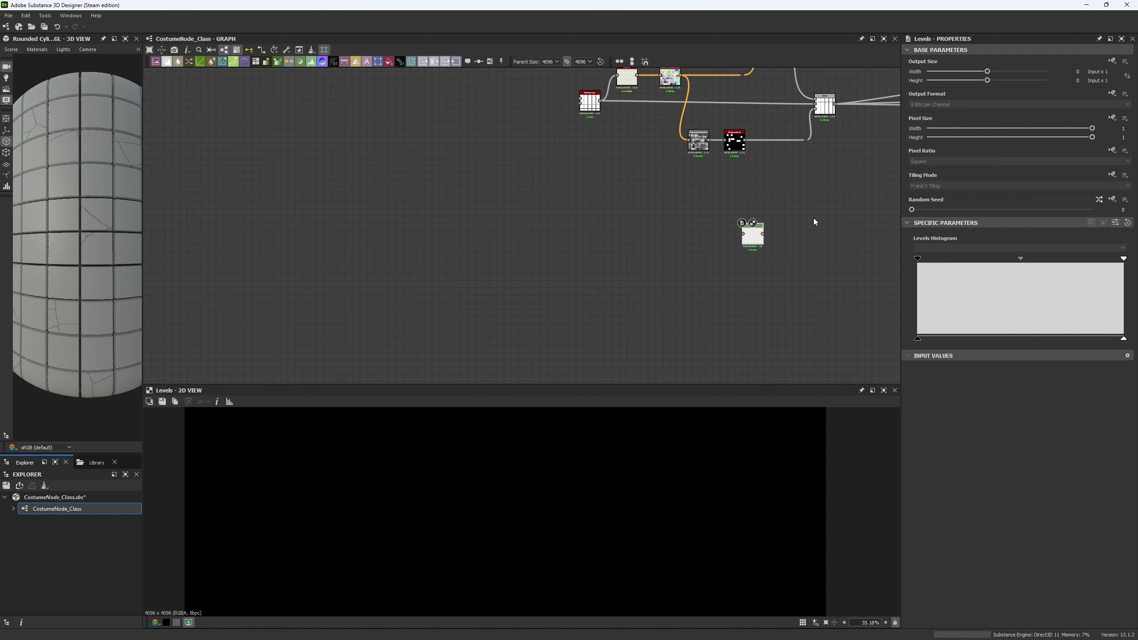
scroll(672, 244, "down", 5)
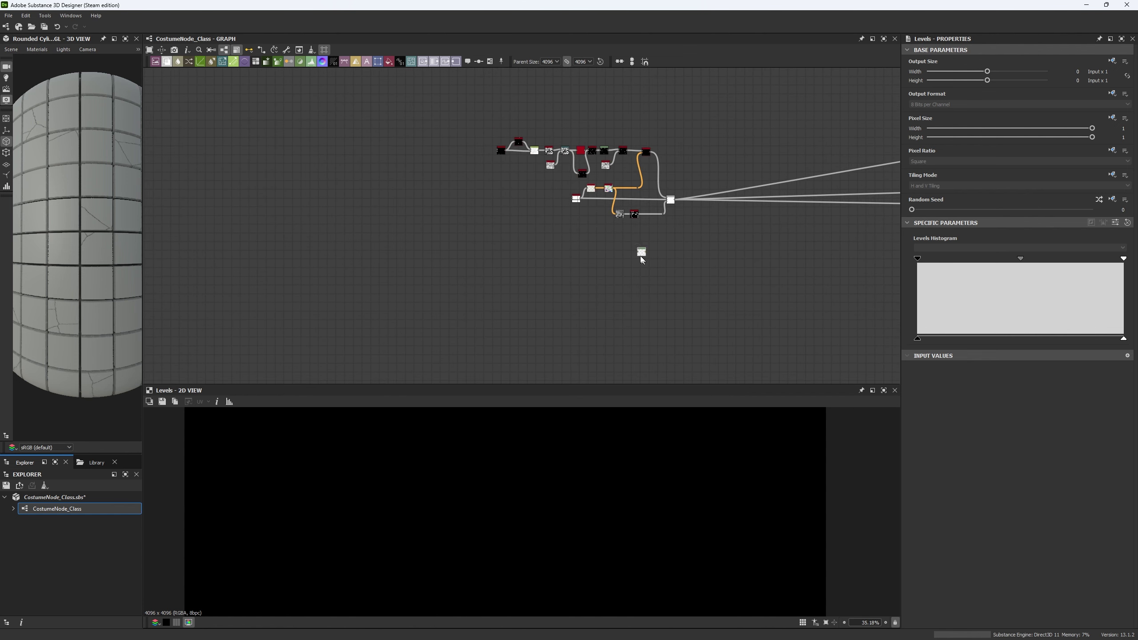
key("Delete")
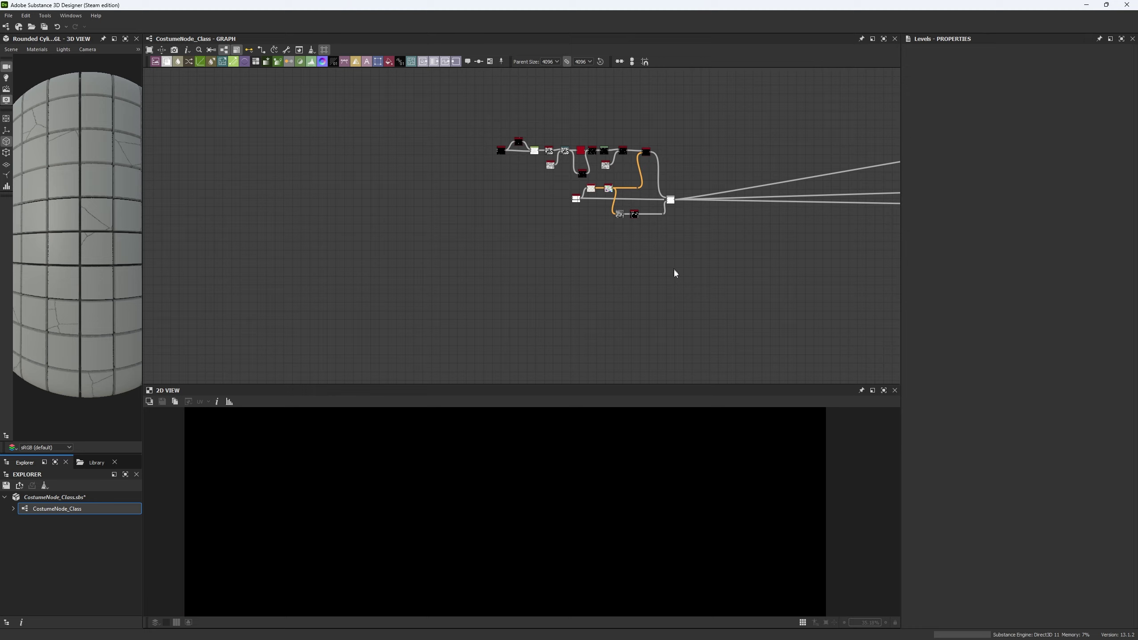
- Preview the Subtract Blend's result and add an Output node connected to that Blend's output
middle_click_drag(673, 269, 544, 266)
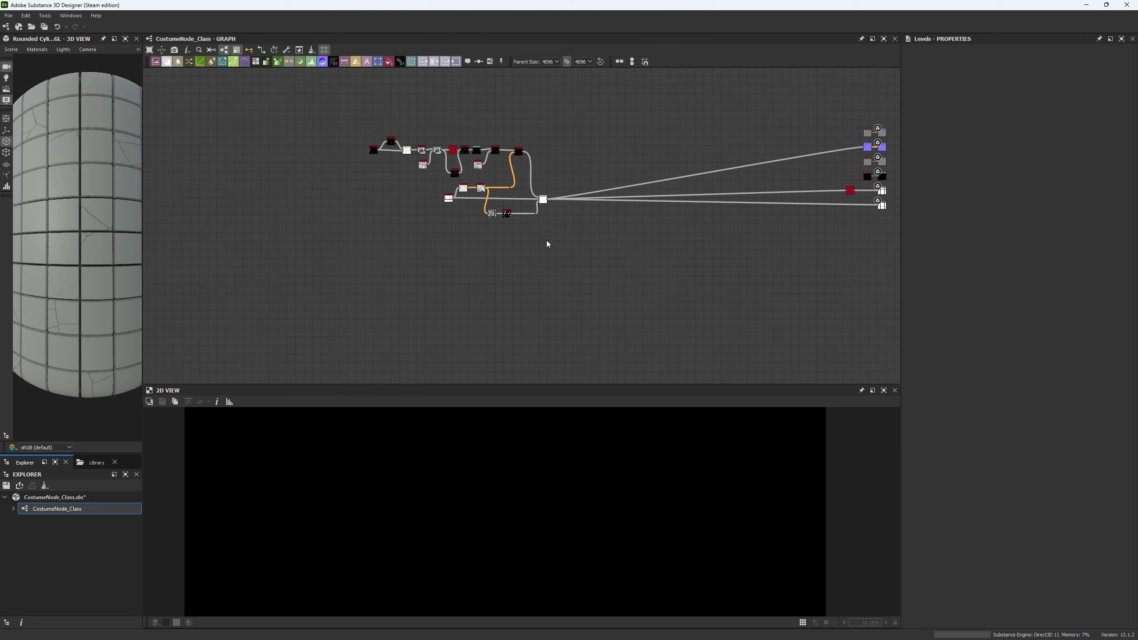
scroll(549, 240, "up", 5)
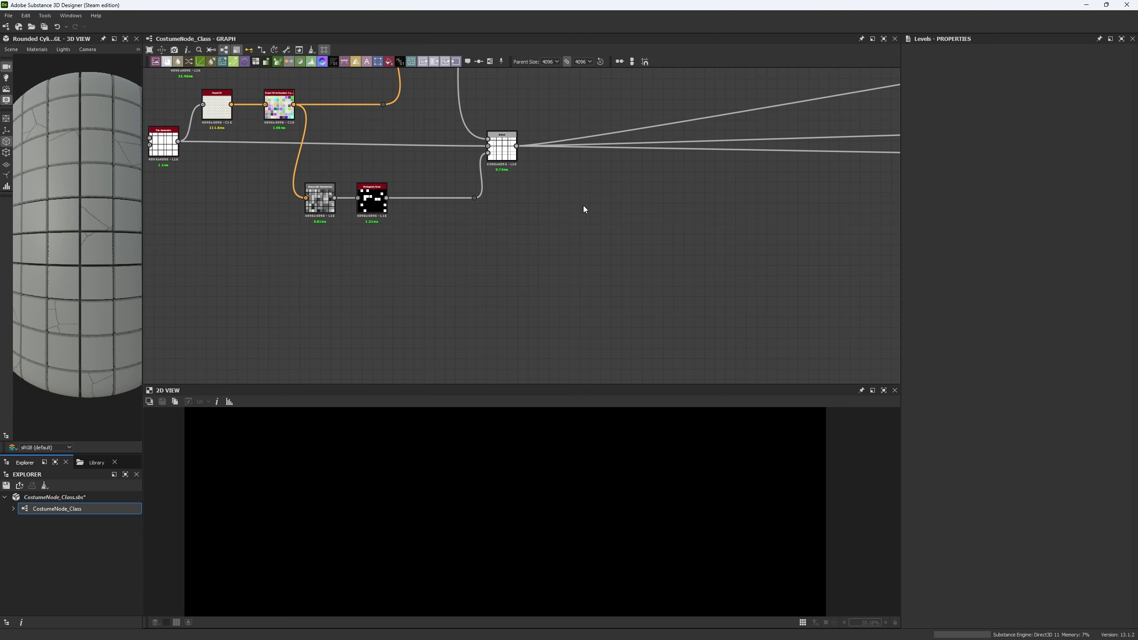
middle_click_drag(546, 166, 549, 203)
scroll(541, 203, "up", 3)
double_click(531, 189)
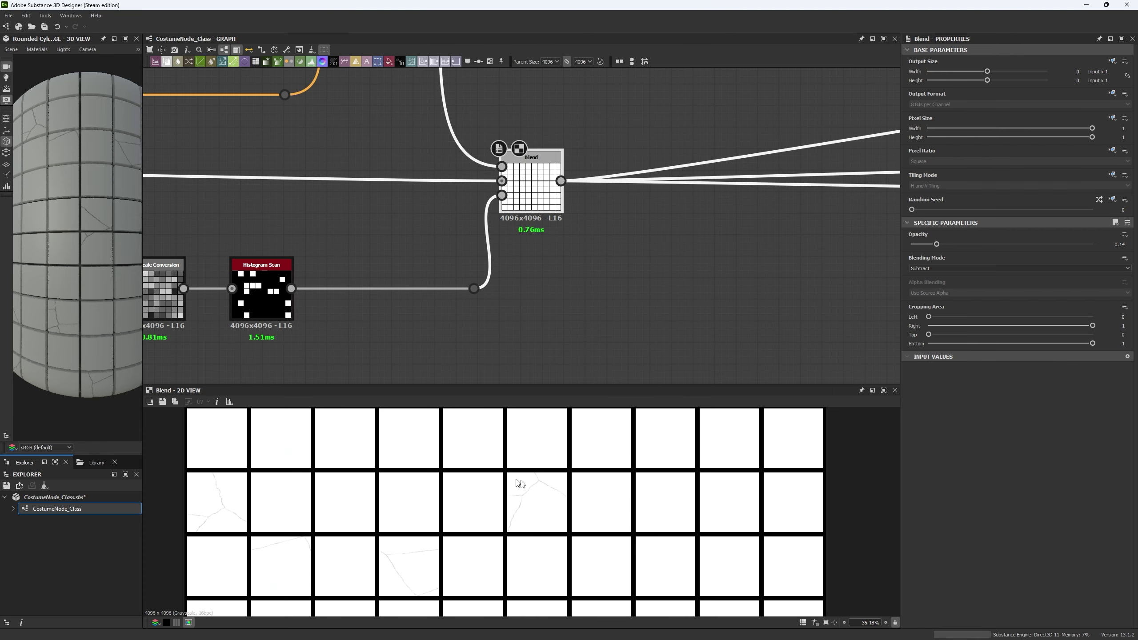
middle_click_drag(674, 305, 640, 289)
left_click_drag(527, 165, 620, 290)
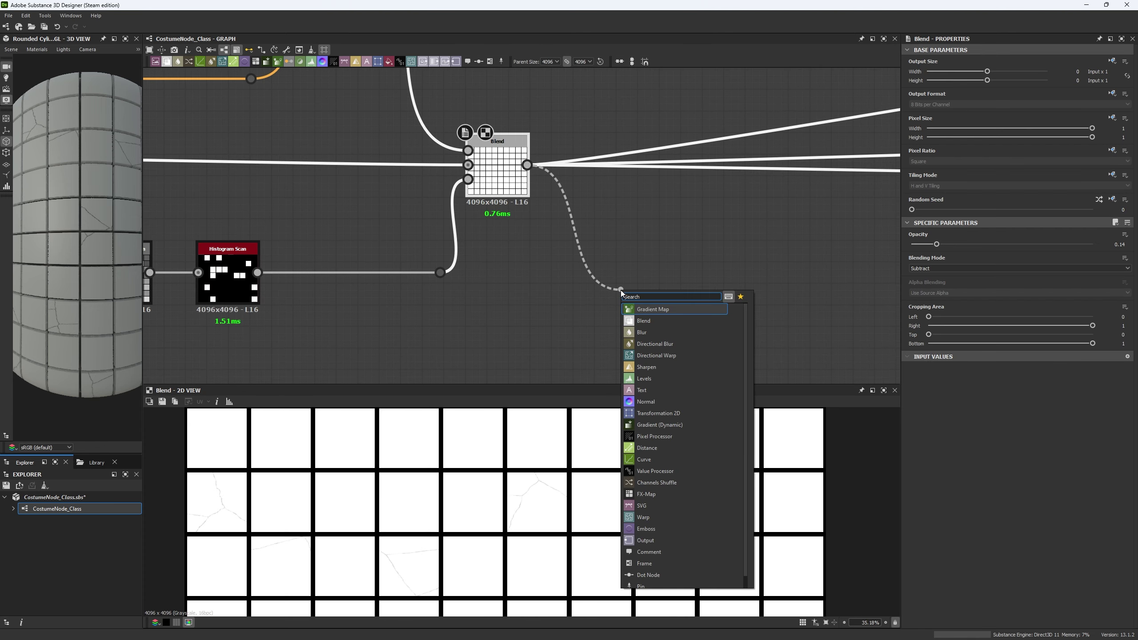
type("o")
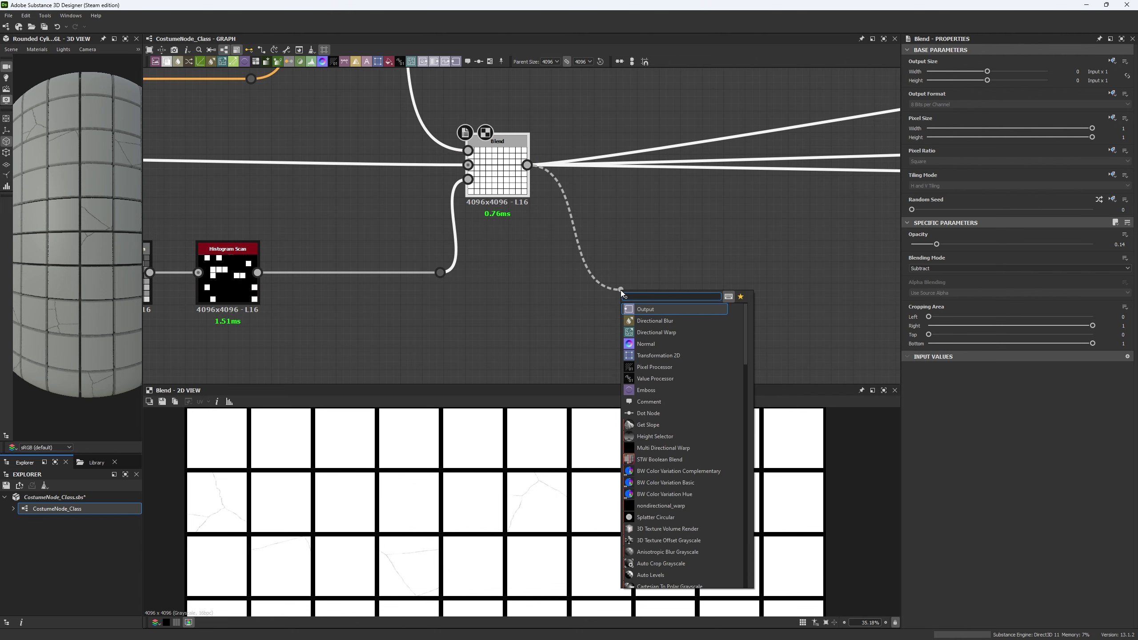
key("Return")
key("f")
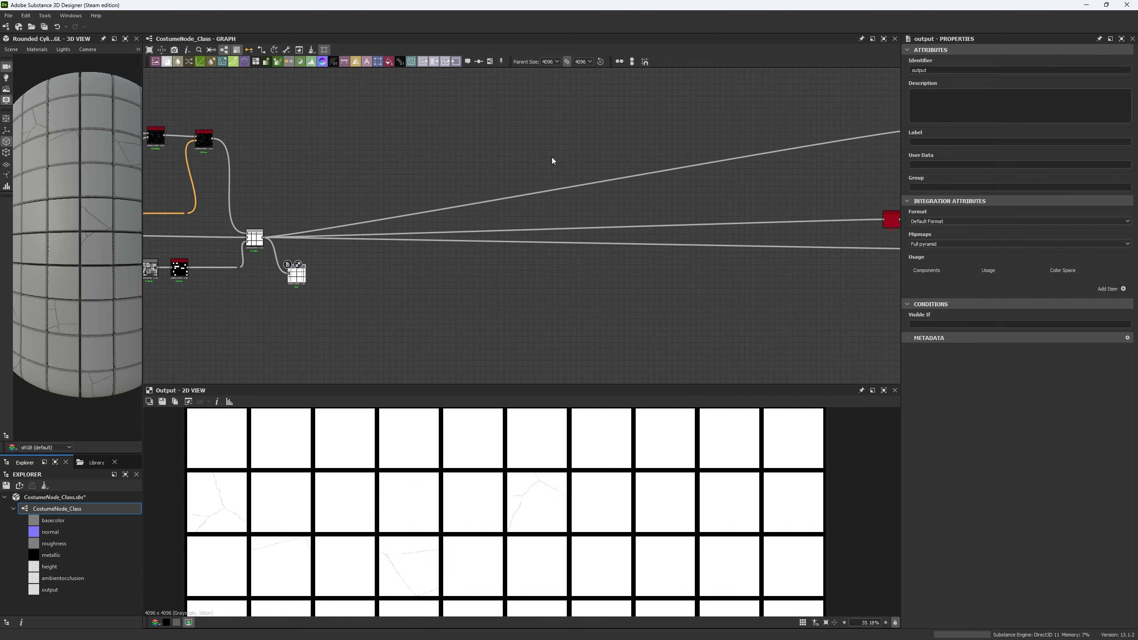
- Save the package and inspect the new output's cracked tile pattern in the 2D preview
scroll(552, 161, "down", 4)
left_click_drag(650, 118, 811, 172)
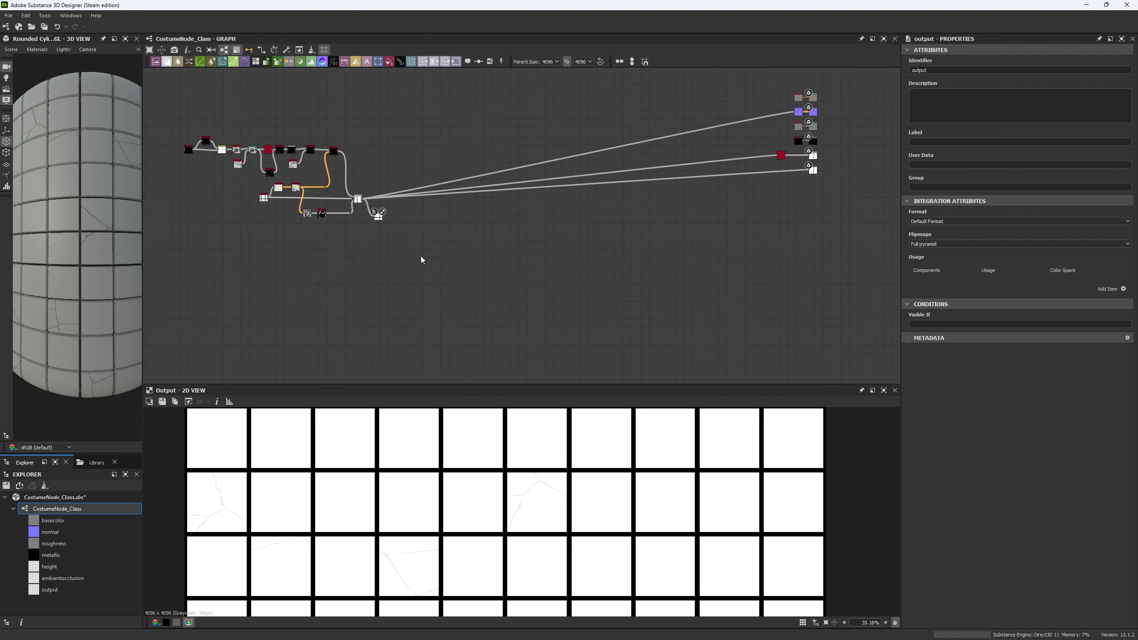
key("ctrl+s")
scroll(501, 492, "down", 2)
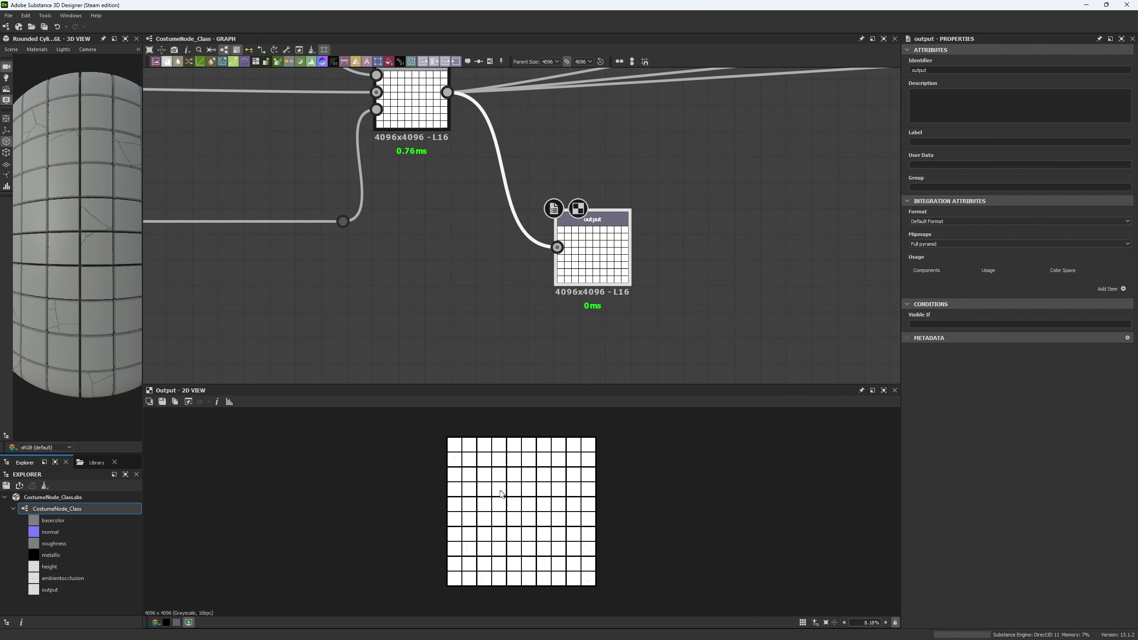
scroll(500, 492, "up", 4)
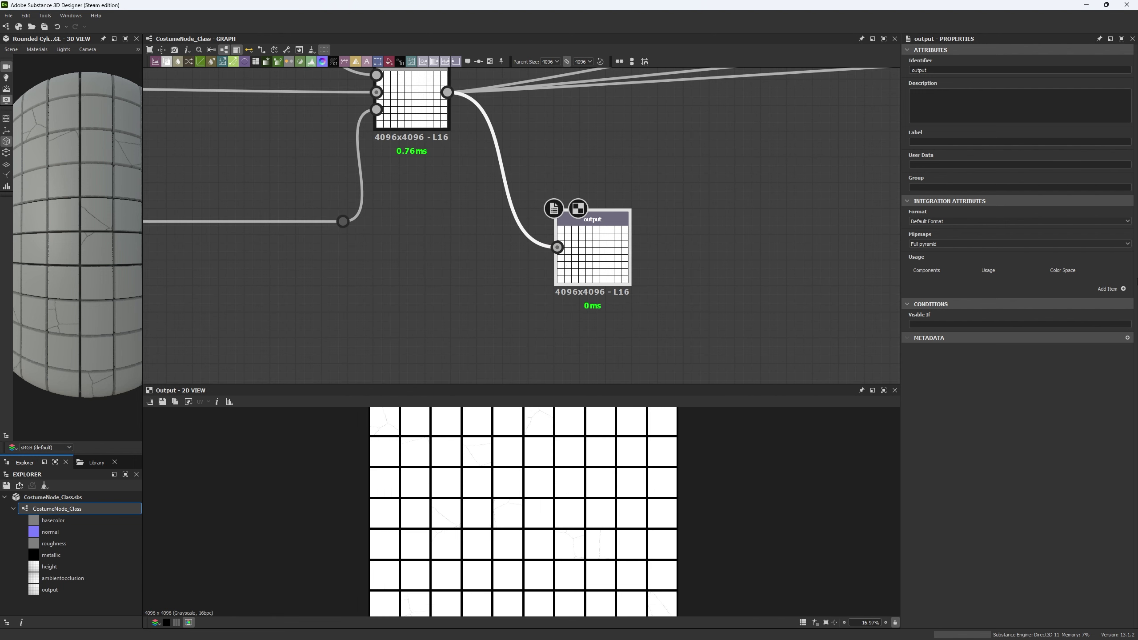
- Add a usage item to the new output and set its usage to height
left_click(1123, 288)
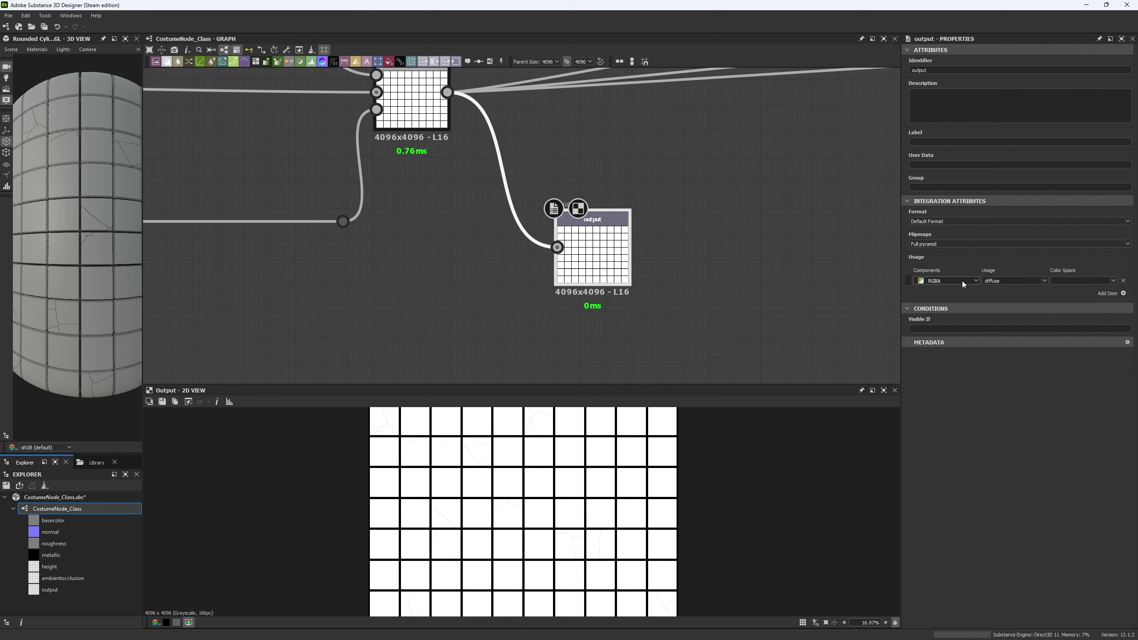
left_click(1043, 281)
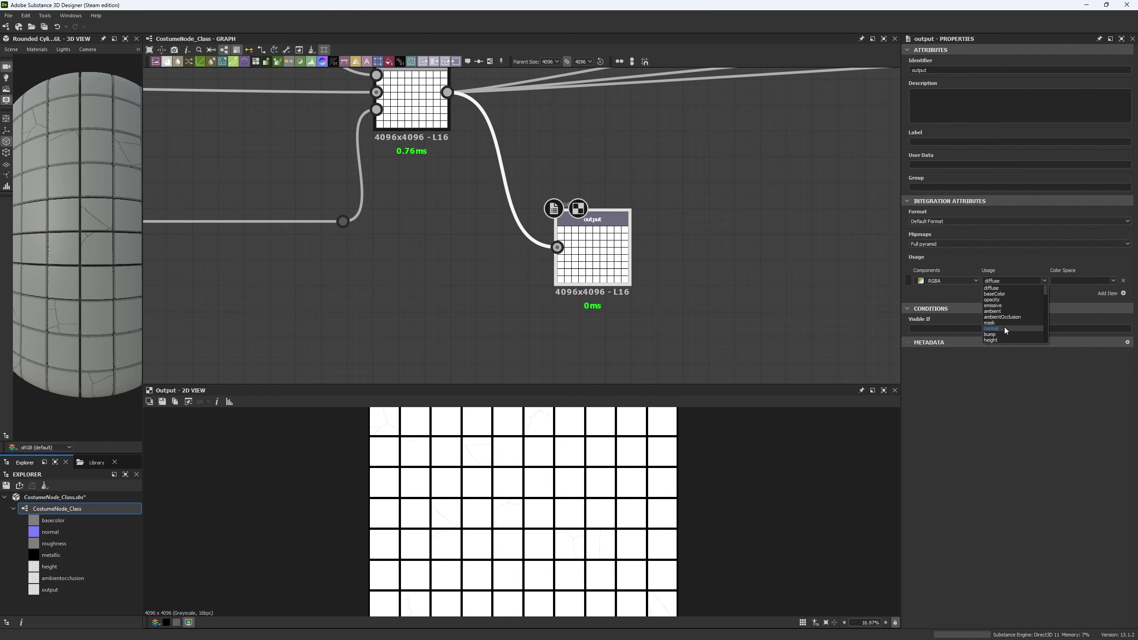
left_click(1006, 339)
middle_click_drag(639, 323, 660, 330)
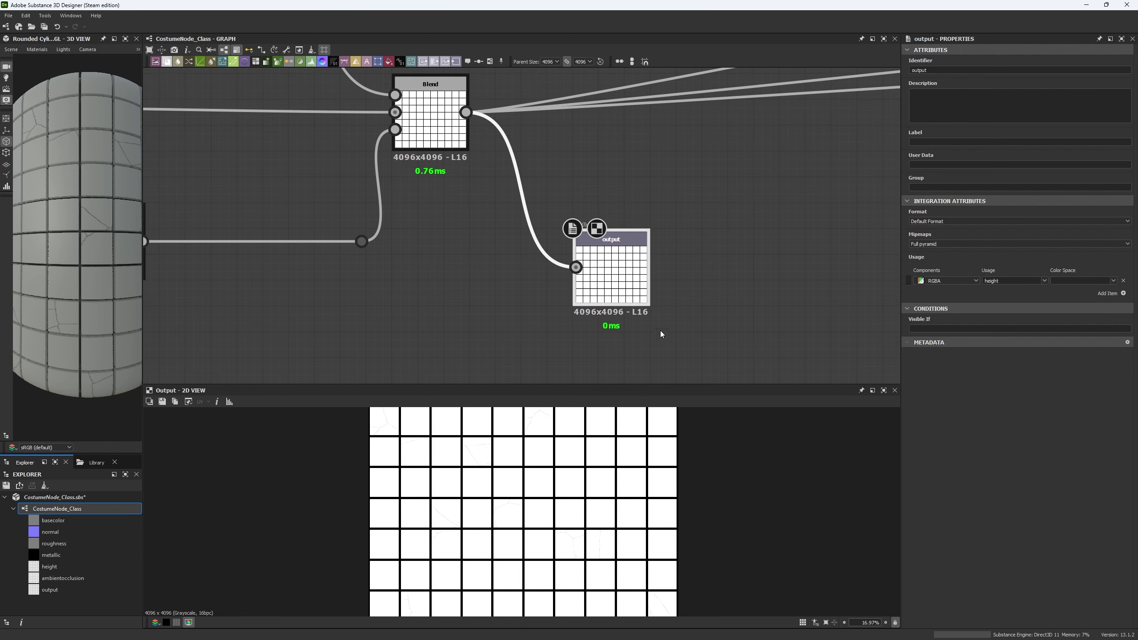
- Label the output Cracks Result and set its identifier to Cracks_Result
double_click(942, 70)
left_click(927, 141)
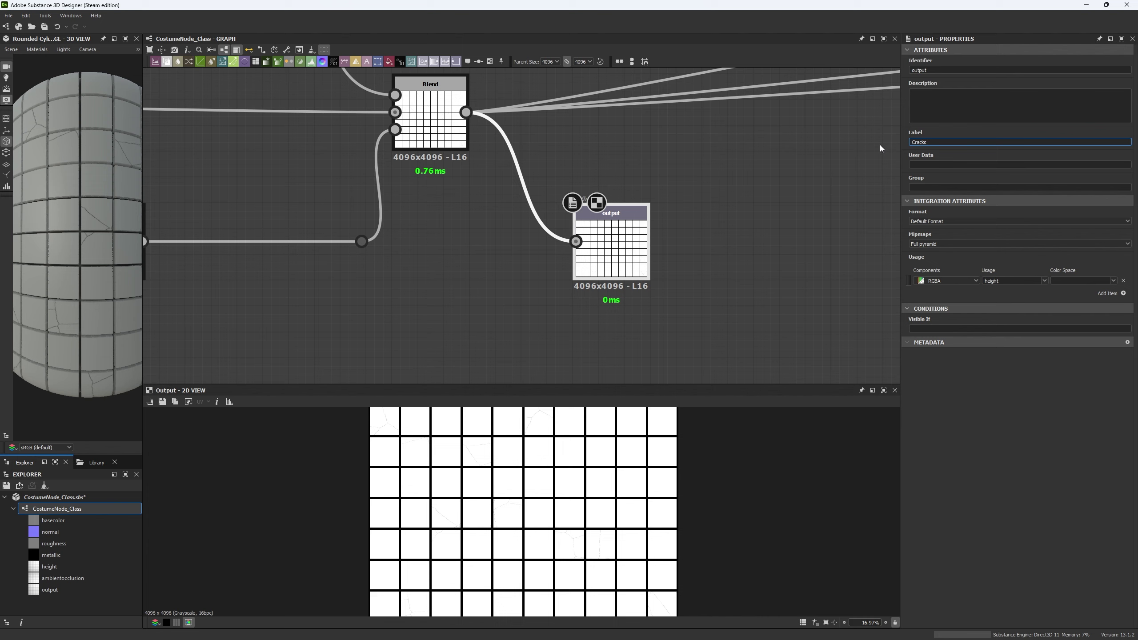
type("Fibna")
key("Return")
double_click(951, 68)
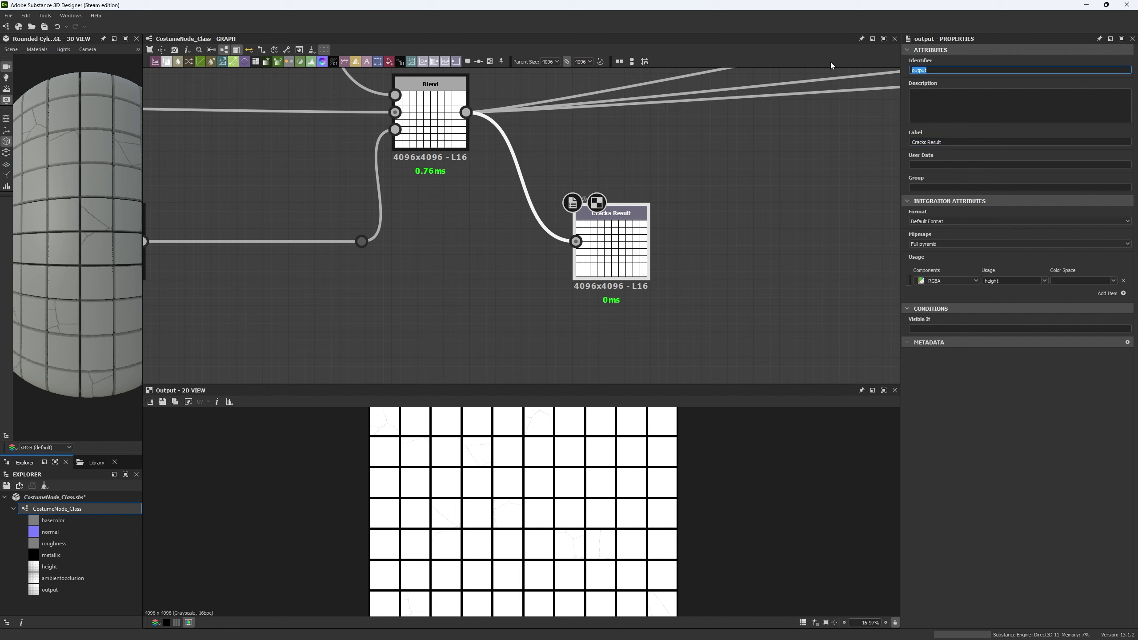
type("Cracks Result")
left_click(953, 64)
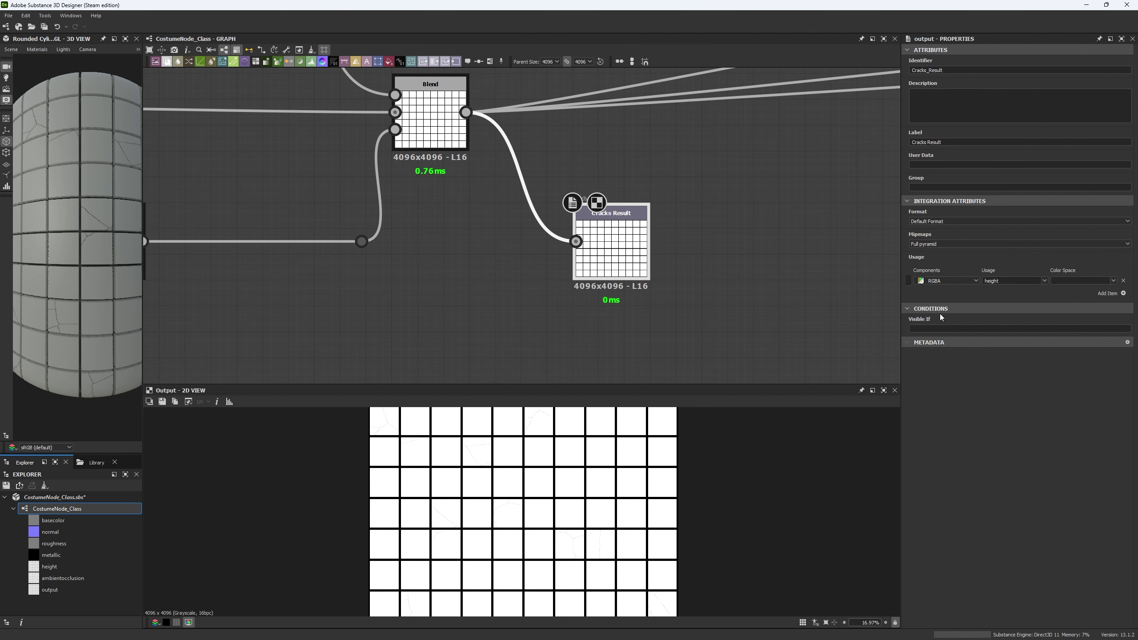
- Review the whole node graph, from the crack generation chain to the Cracks Result output
scroll(499, 315, "down", 4)
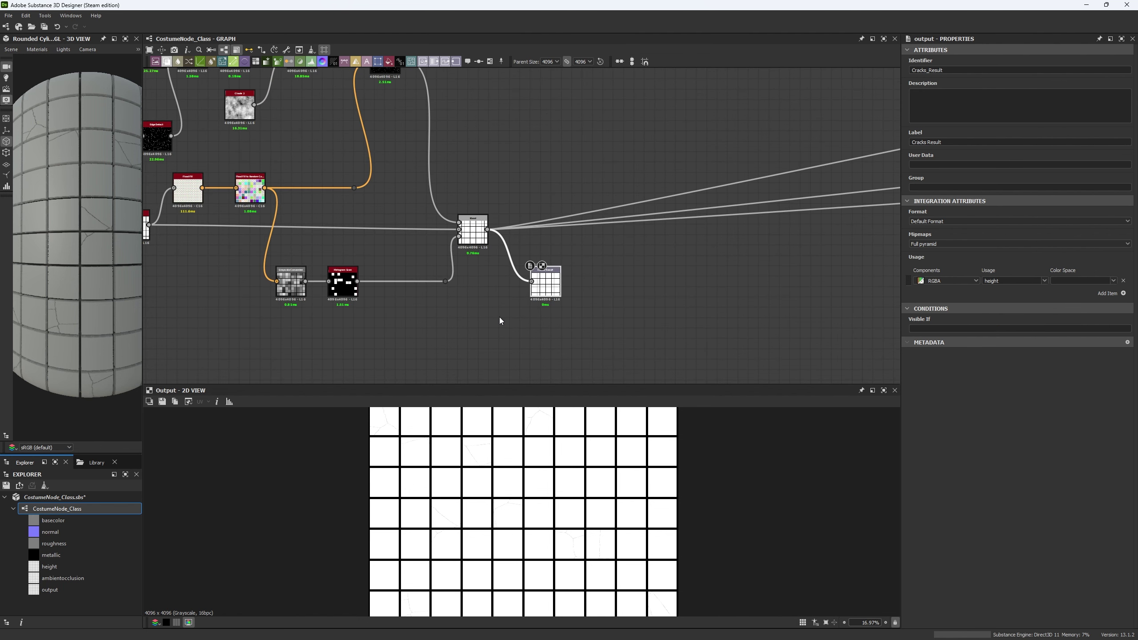
middle_click_drag(499, 315, 686, 334)
scroll(326, 308, "down", 5)
scroll(498, 319, "up", 9)
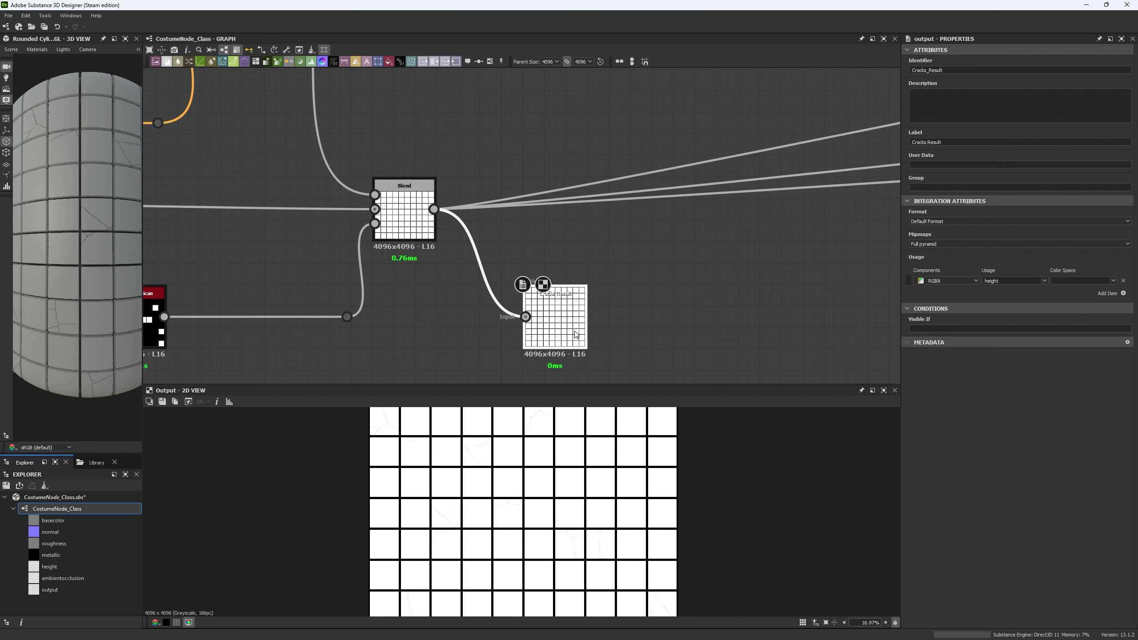
scroll(570, 331, "down", 6)
scroll(546, 339, "down", 4)
scroll(470, 323, "up", 1)
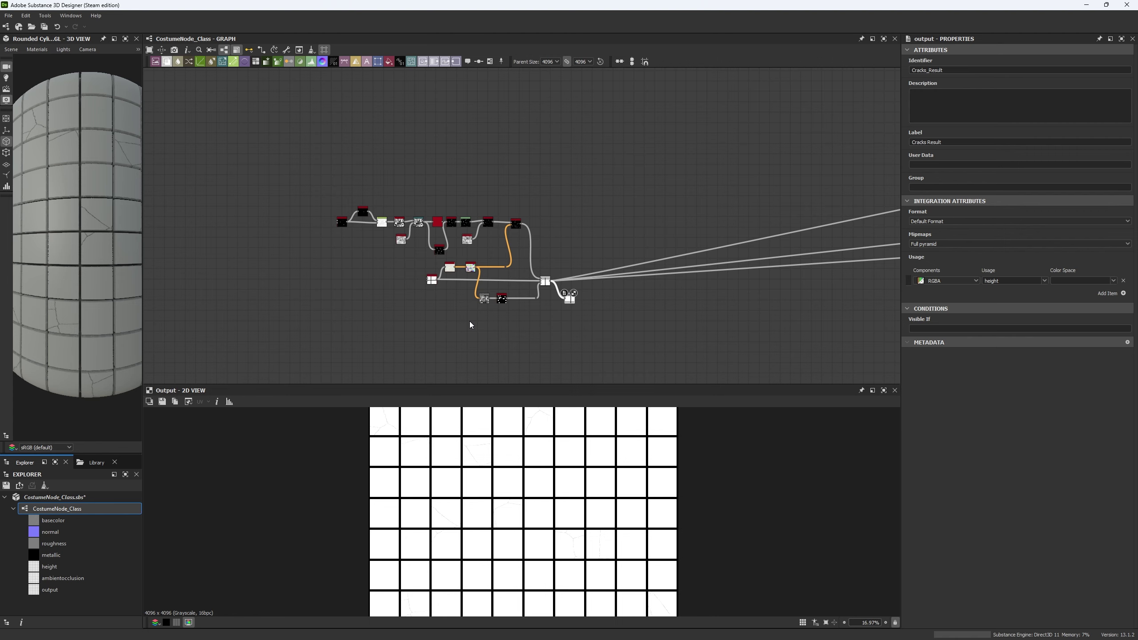
- Delete the redundant red Edge Detect node and move the remaining Edge Detect between Directional Warp and Blur HQ Grayscale
scroll(398, 224, "up", 8)
left_click(656, 224)
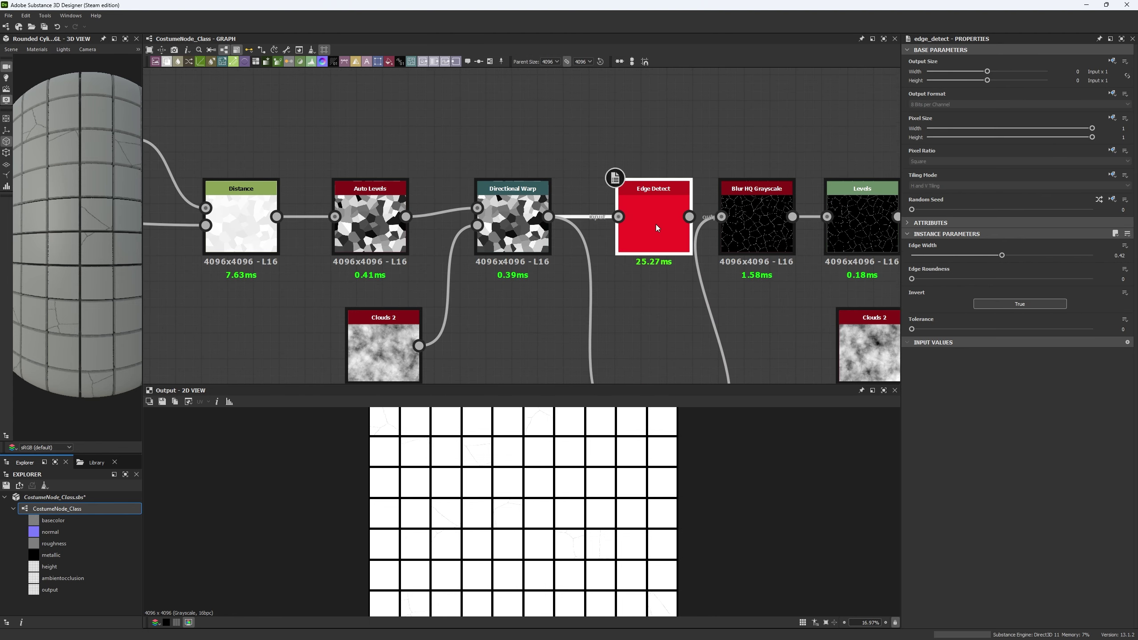
scroll(649, 270, "down", 4)
key("Delete")
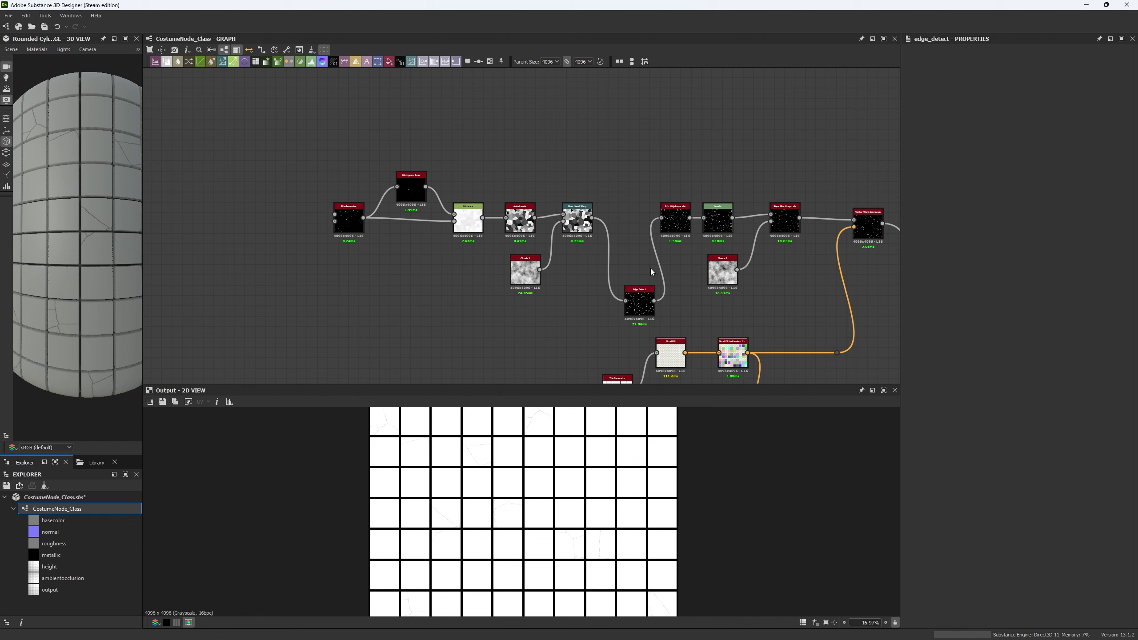
left_click_drag(642, 305, 626, 220)
- Move the chain's first nodes, including Histogram Scan, Distance and Auto Levels, together well ahead of the Directional Warp
scroll(403, 195, "up", 4)
middle_click_drag(402, 196, 453, 155)
left_click_drag(286, 135, 579, 249)
scroll(579, 250, "down", 3)
middle_click_drag(584, 259, 655, 238)
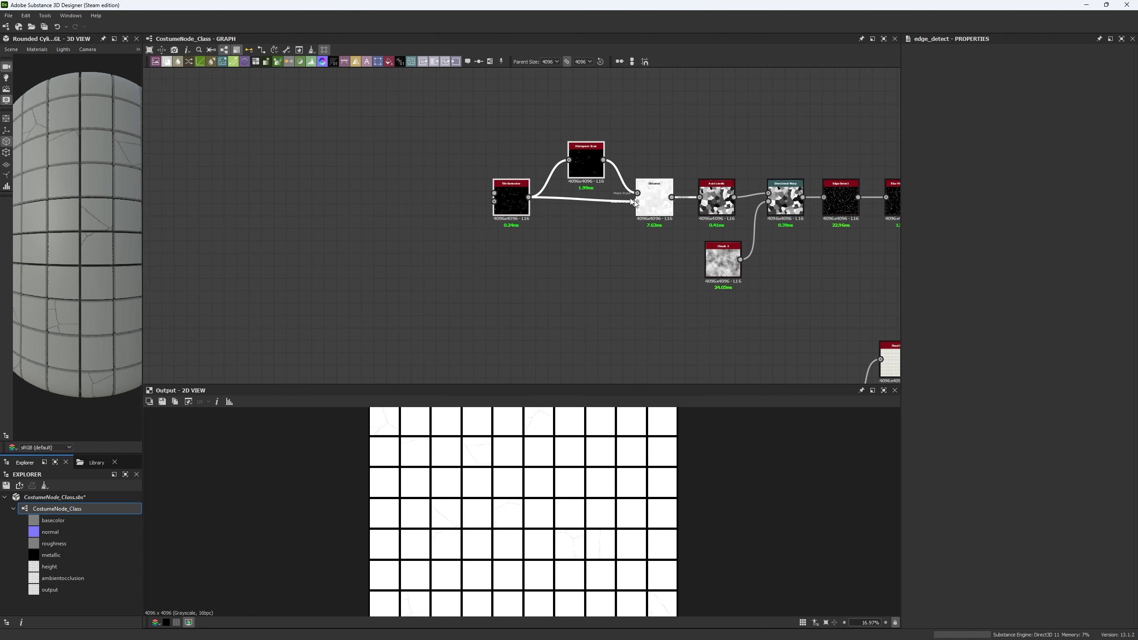
left_click(717, 211, "ctrl")
left_click_drag(718, 211, 419, 214)
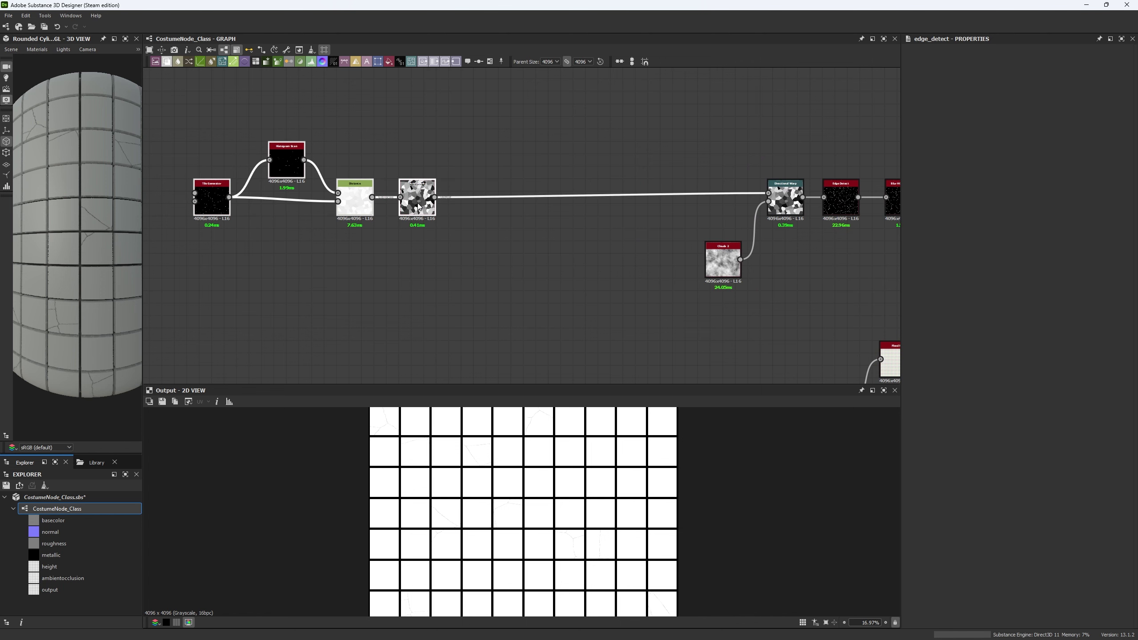
- Move the Directional Warp close to Auto Levels and place its Clouds 2 input node below Auto Levels
left_click(493, 235)
left_click_drag(788, 213, 501, 214)
middle_click_drag(491, 263, 543, 271)
scroll(543, 254, "up", 4)
left_click(468, 284)
left_click_drag(448, 287, 385, 313)
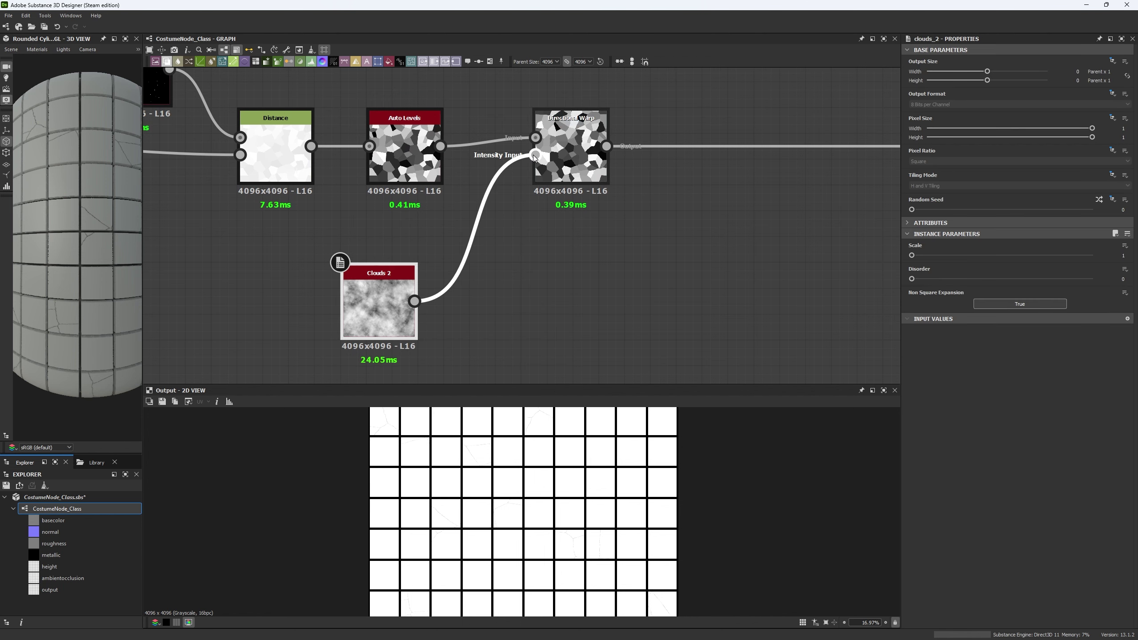
- Add an Input Grayscale node below Clouds 2 and connect it to the Directional Warp's intensity input in place of Clouds 2
scroll(508, 210, "down", 3)
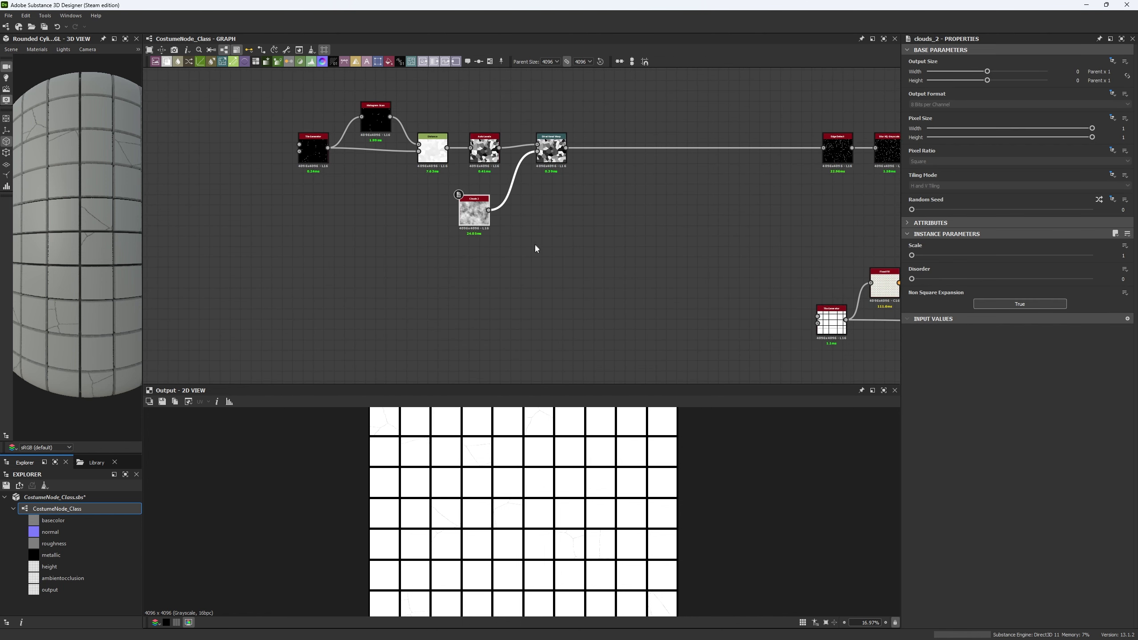
double_click(478, 220)
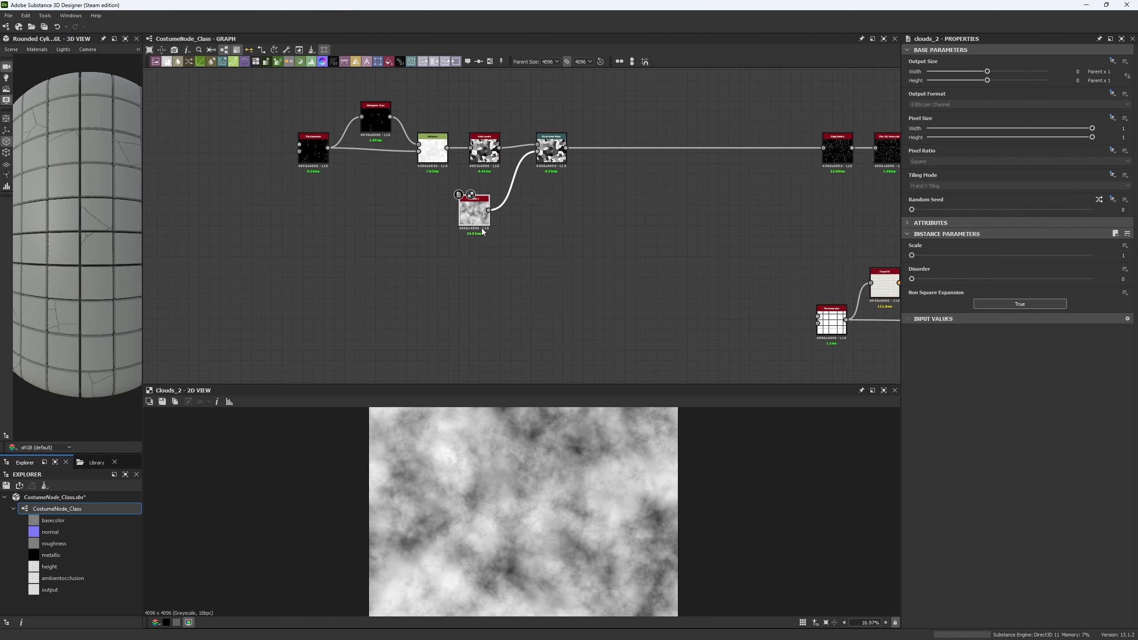
scroll(475, 238, "up", 2)
scroll(471, 257, "down", 1)
key("space")
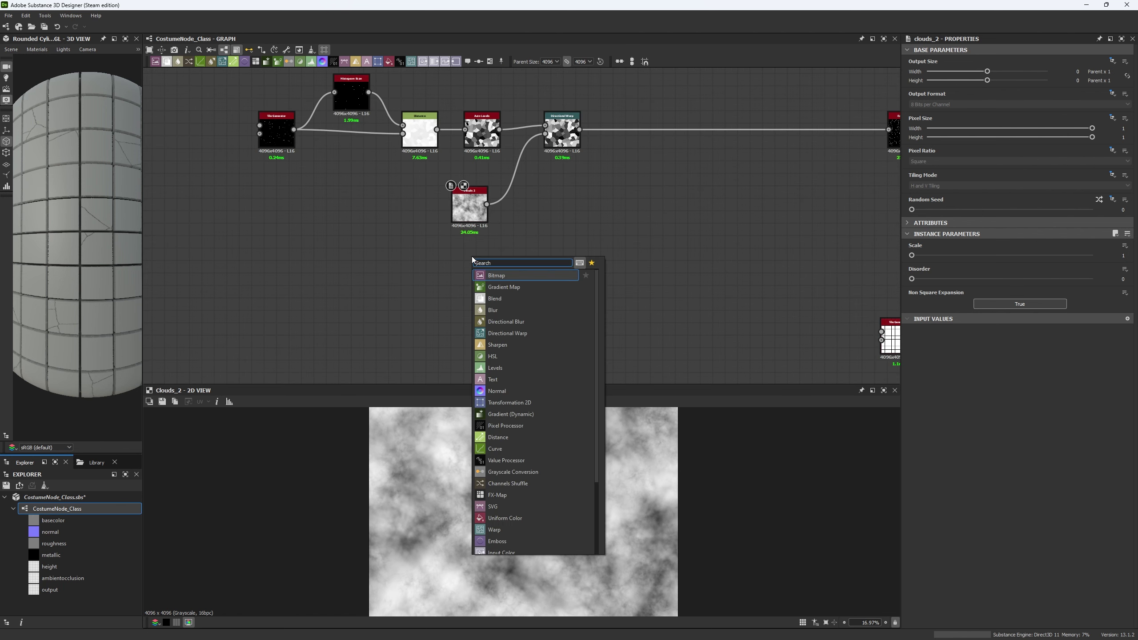
type("in")
key("Down")
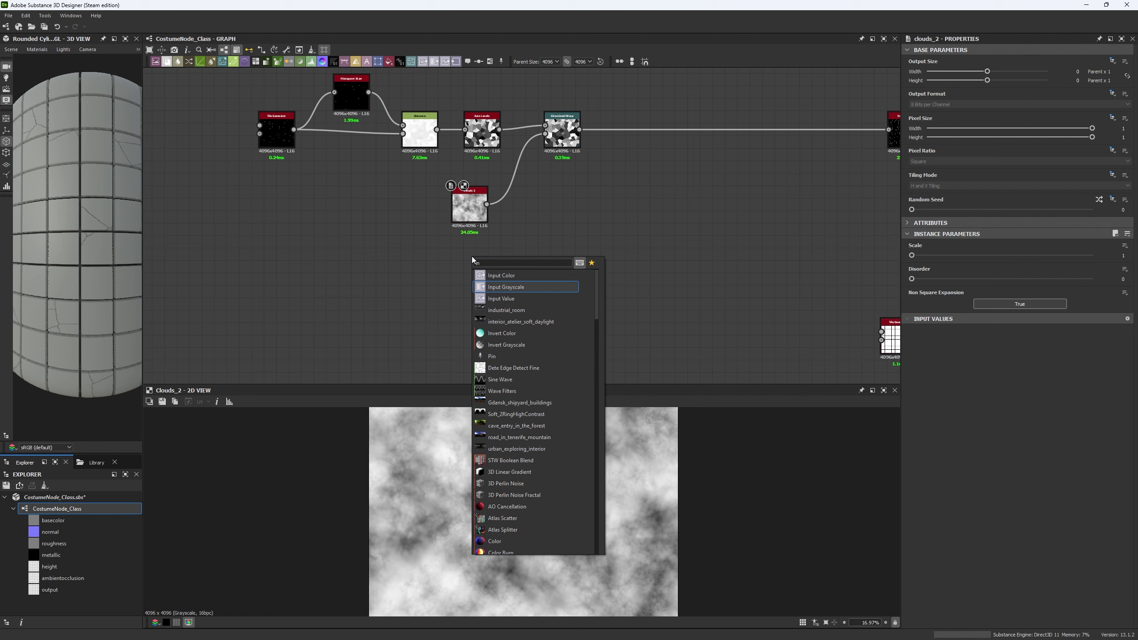
key("Return")
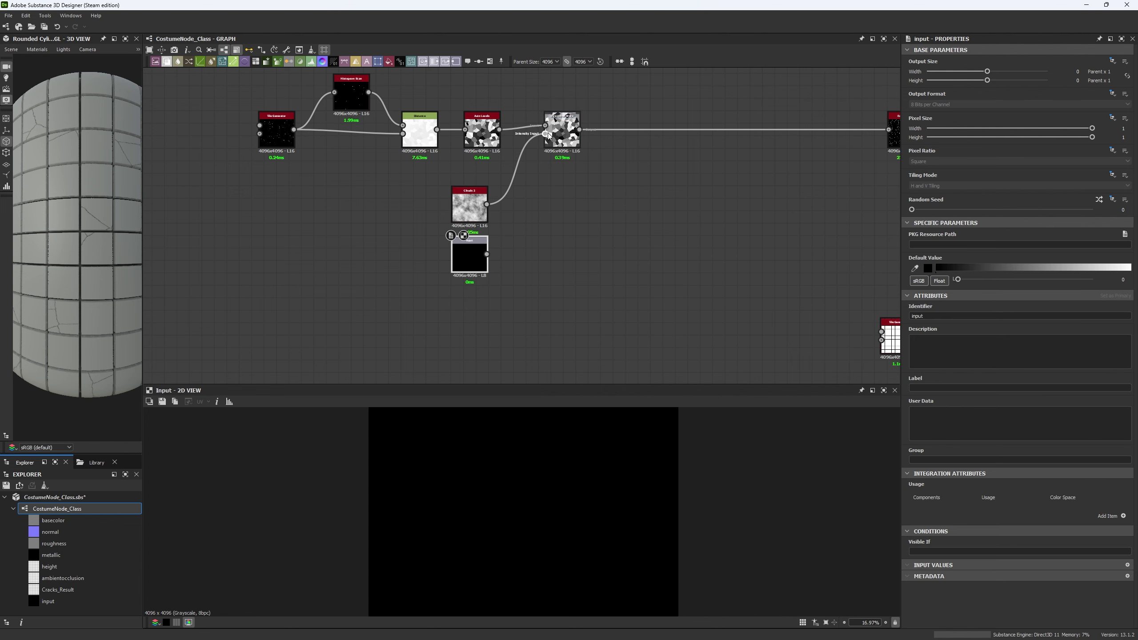
left_click_drag(548, 135, 487, 254)
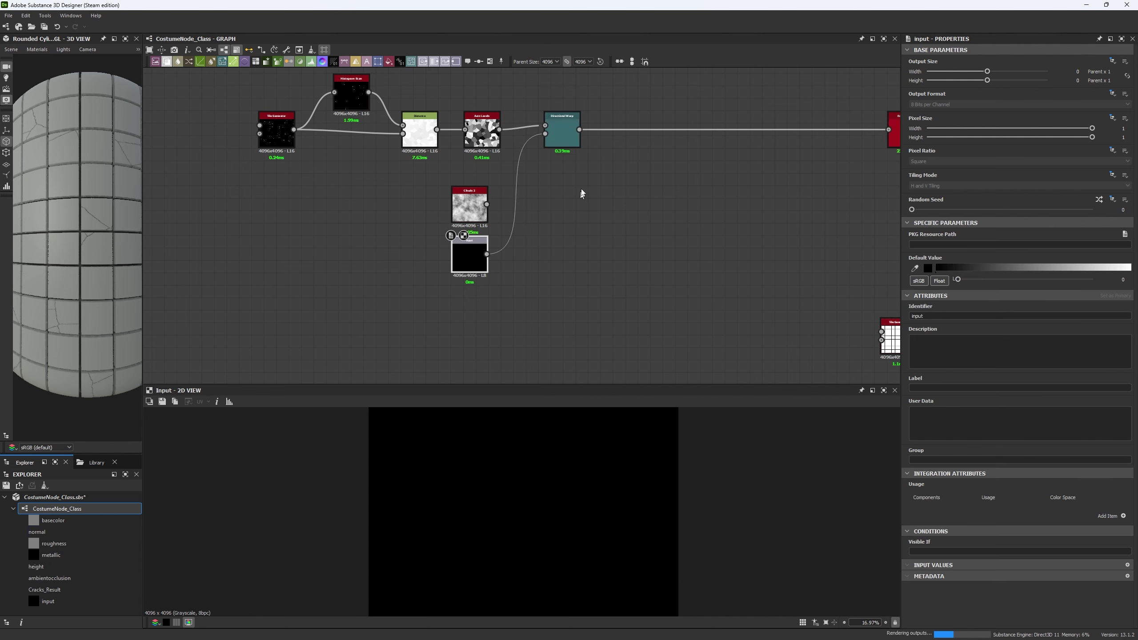
- Preview the Directional Warp result and enlarge the 3D view to examine the tile cracks up close
left_click(567, 131)
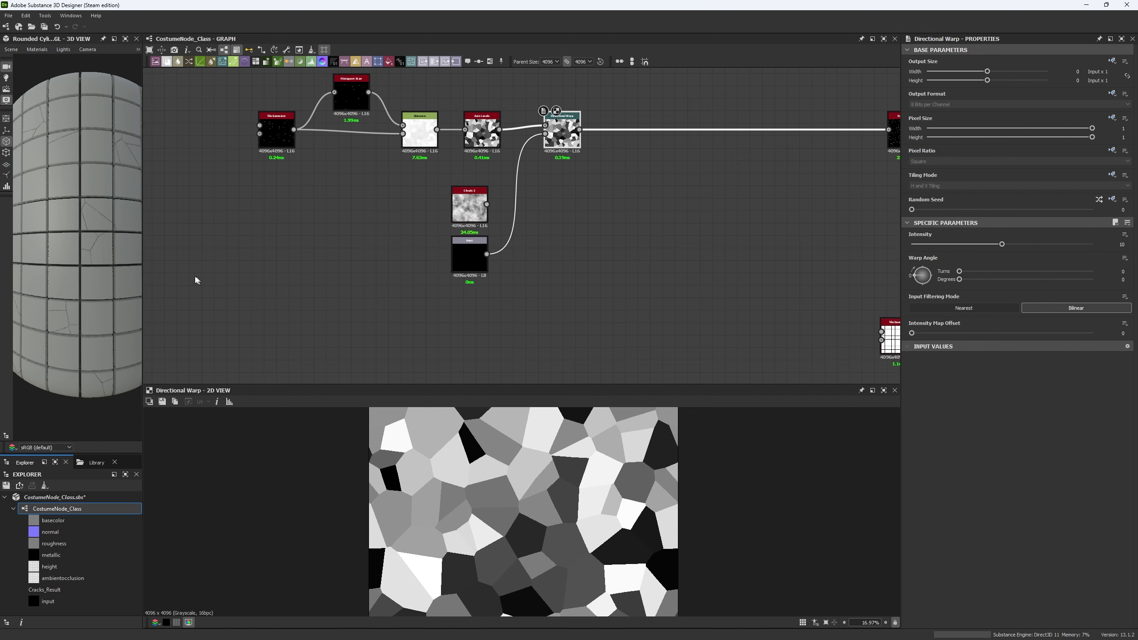
left_click_drag(142, 261, 318, 289)
scroll(257, 335, "up", 5)
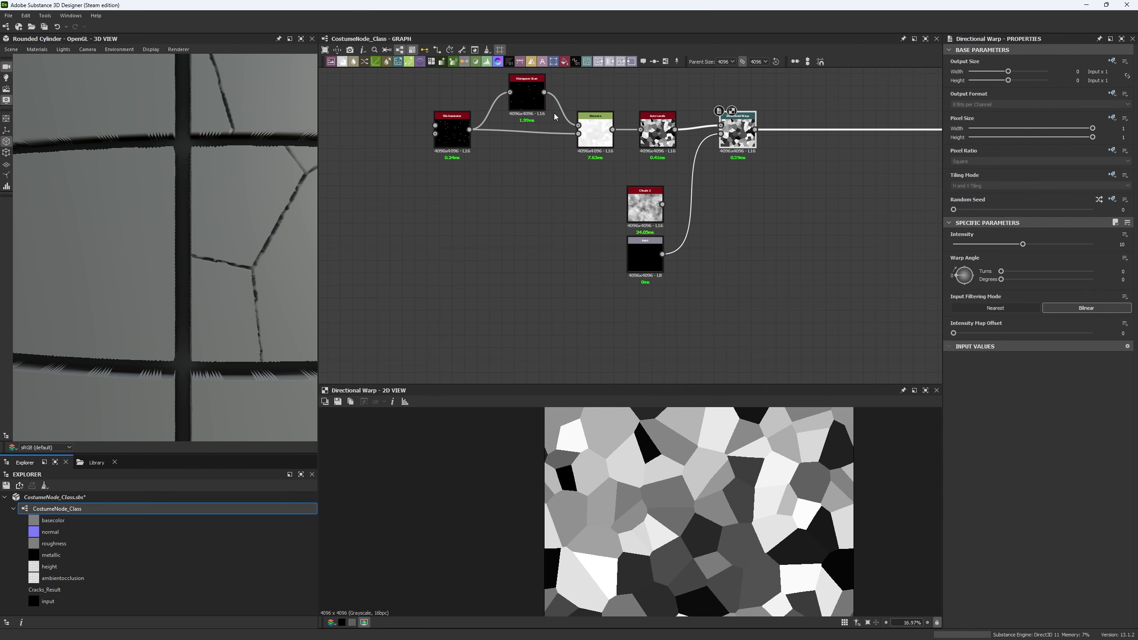
- Add a Switch Grayscale node and connect the grayscale input to its first input and Clouds 2 to its second
middle_click_drag(663, 226, 527, 249)
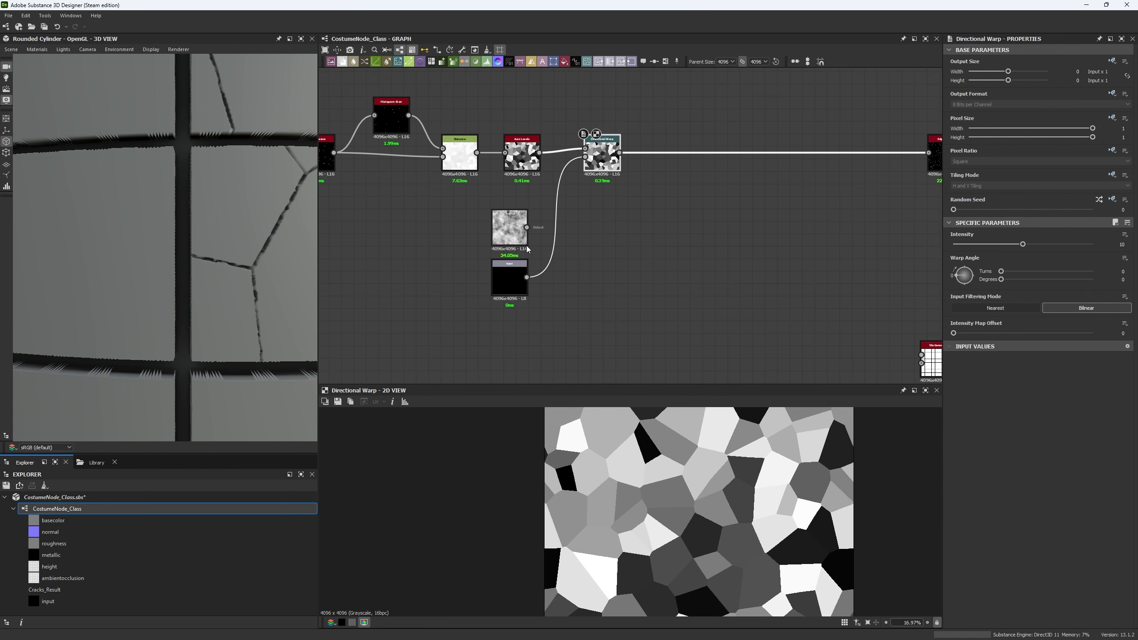
key("space")
type("sw")
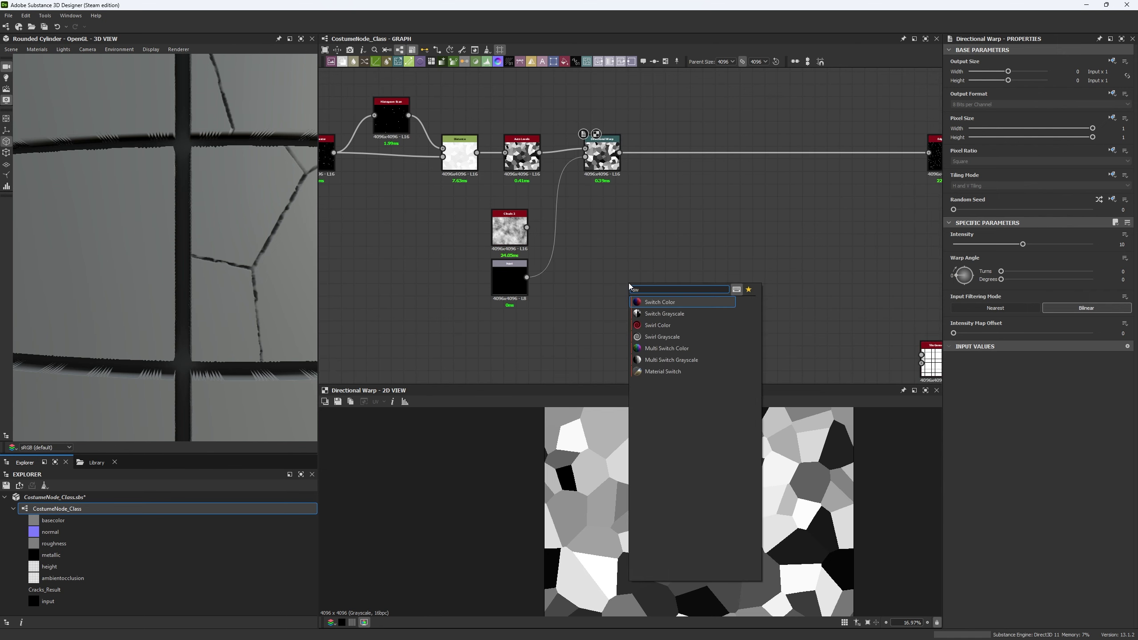
key("Down")
key("Return")
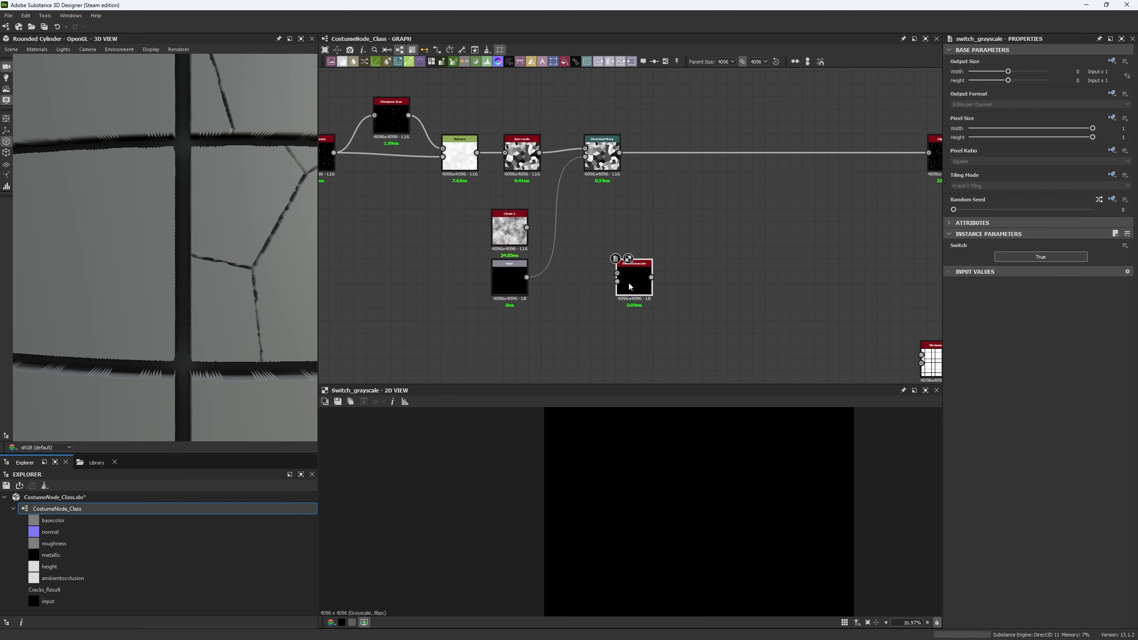
scroll(558, 286, "up", 3)
left_click_drag(673, 271, 497, 271)
left_click_drag(595, 226, 495, 194)
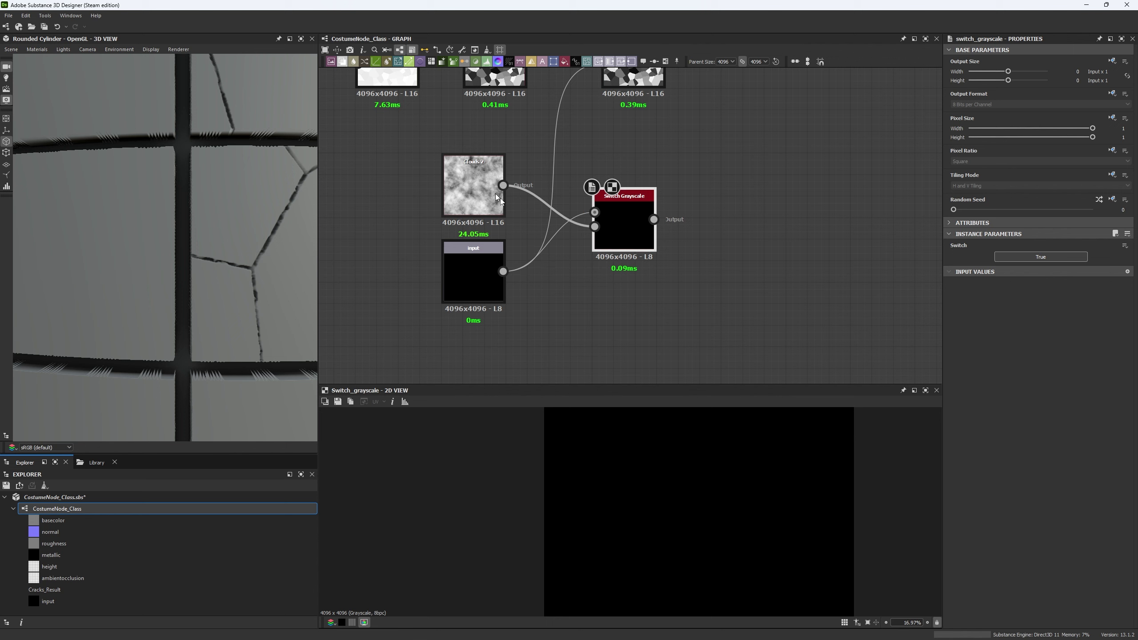
left_click_drag(632, 239, 631, 247)
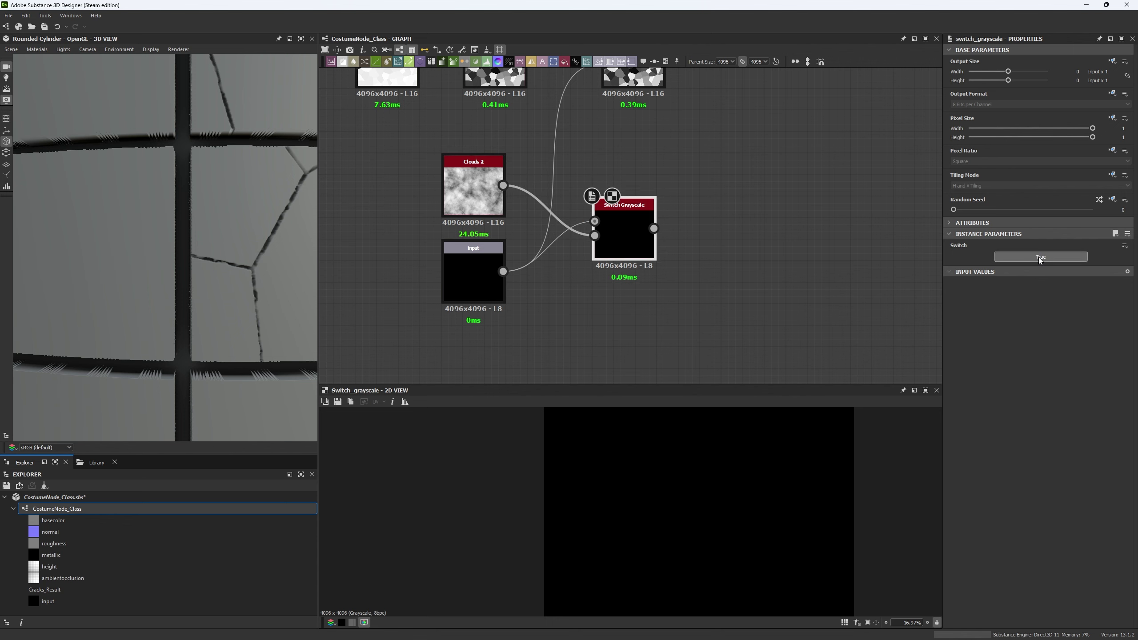
- Set the Switch Grayscale to False and connect its output to the Directional Warp's intensity input
left_click(1038, 257)
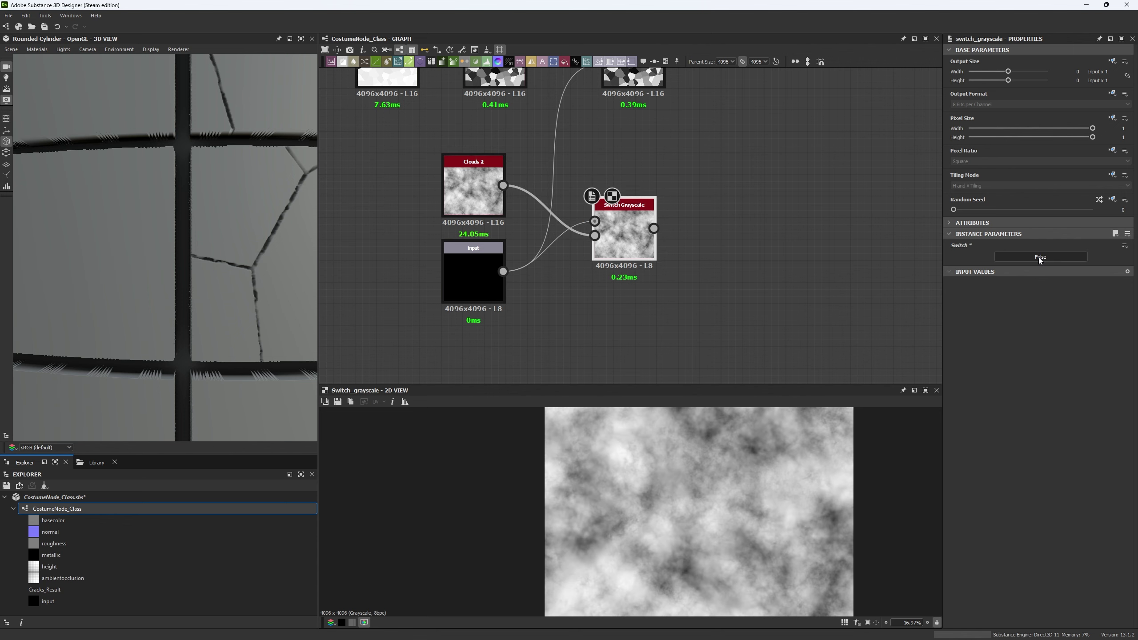
left_click(1013, 260)
left_click(1013, 260)
left_click(1013, 259)
left_click(1013, 259)
middle_click_drag(768, 228, 811, 319)
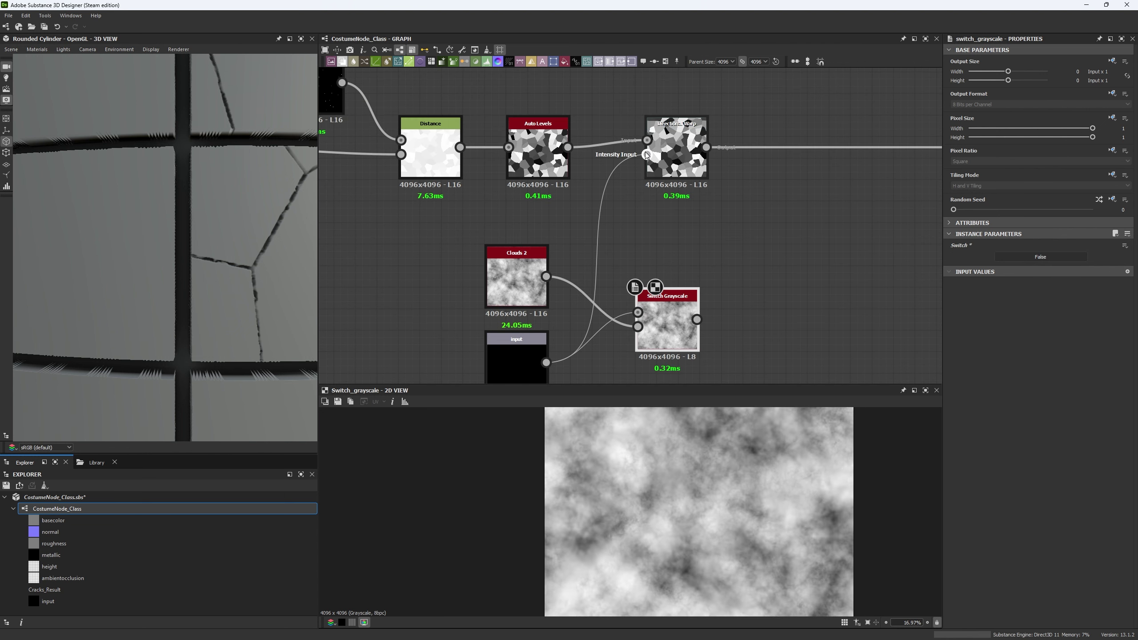
left_click_drag(646, 154, 629, 245)
- Arrange the grayscale input node beside the Switch Grayscale, with Clouds 2 directly beneath it
middle_click_drag(581, 363, 594, 343)
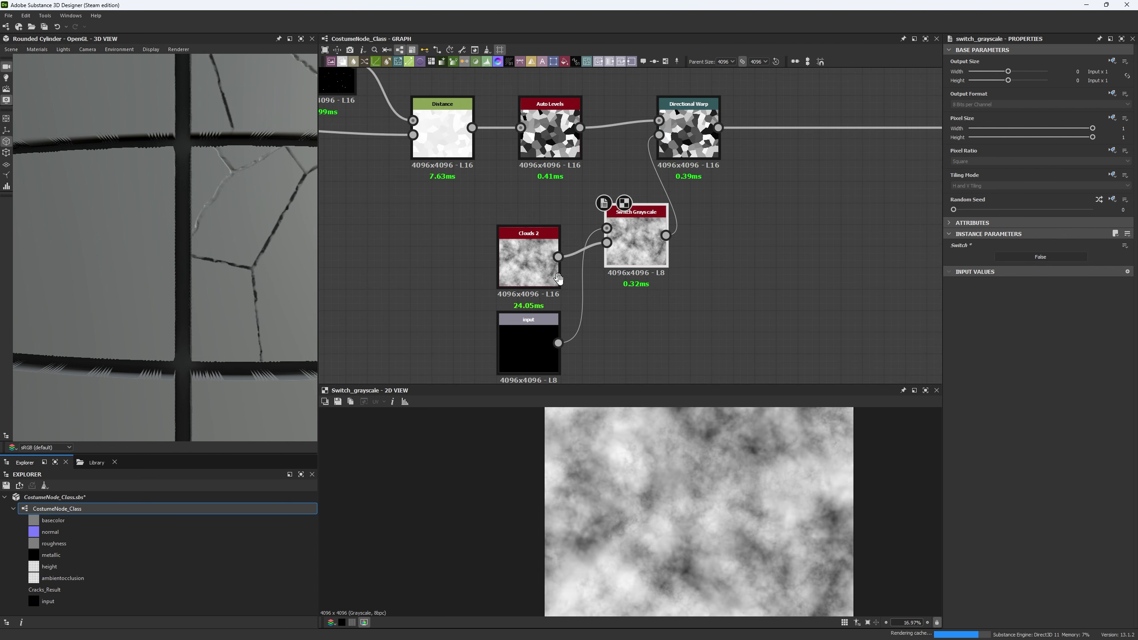
middle_click_drag(559, 279, 583, 204)
left_click_drag(557, 194, 599, 367)
left_click_drag(535, 278, 515, 172)
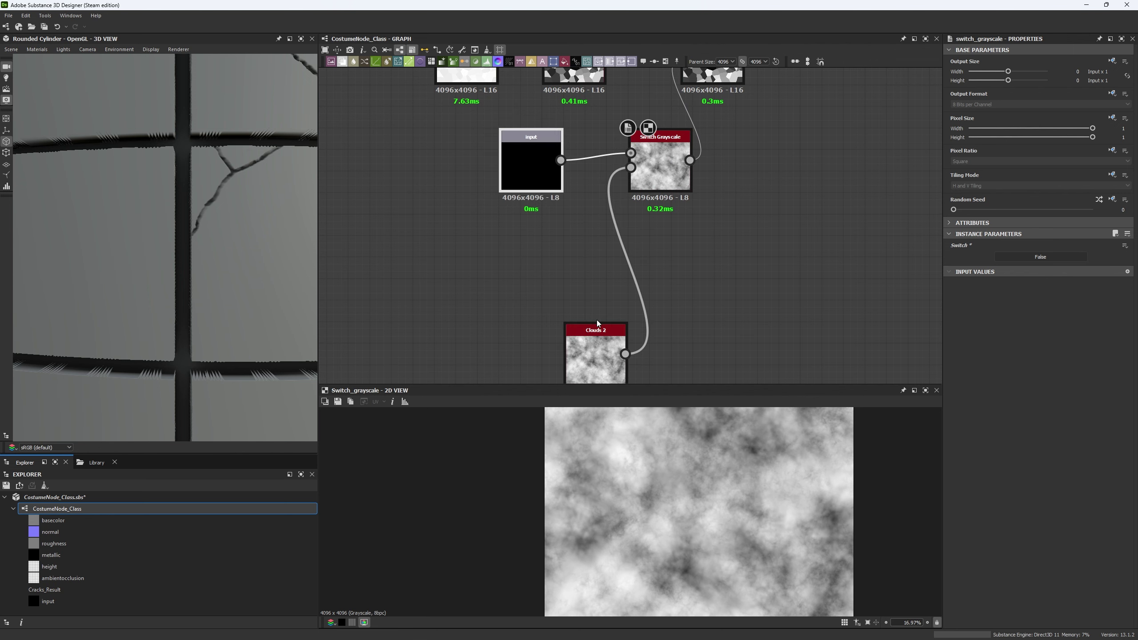
left_click_drag(596, 320, 532, 212)
middle_click_drag(521, 156, 523, 204)
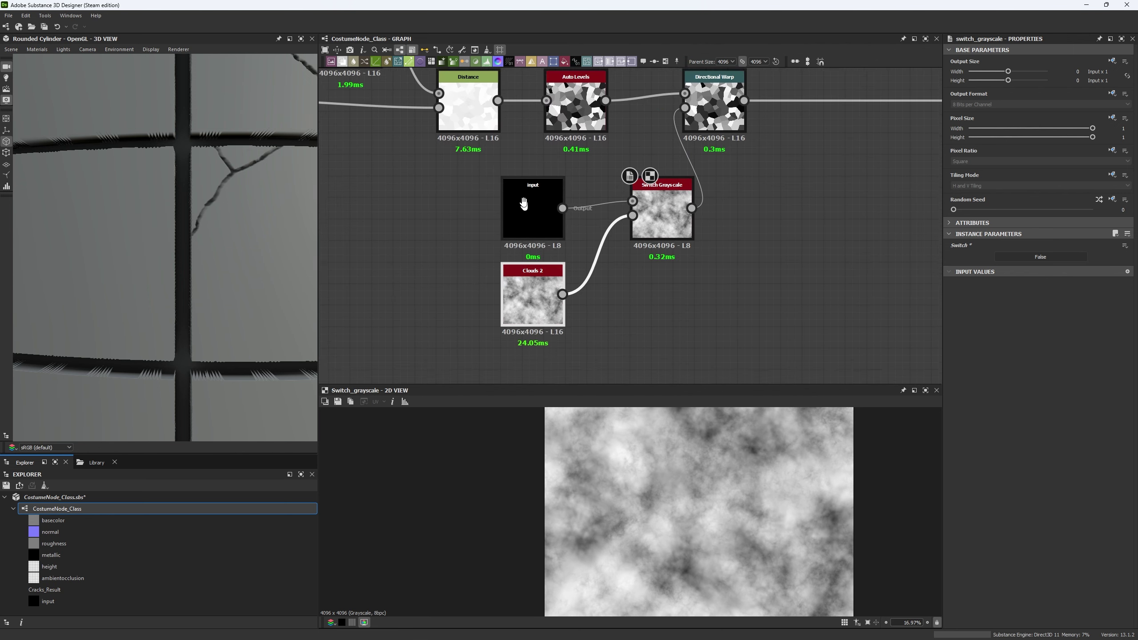
scroll(523, 204, "up", 3)
scroll(529, 198, "down", 3)
scroll(535, 243, "up", 4)
scroll(542, 288, "down", 4)
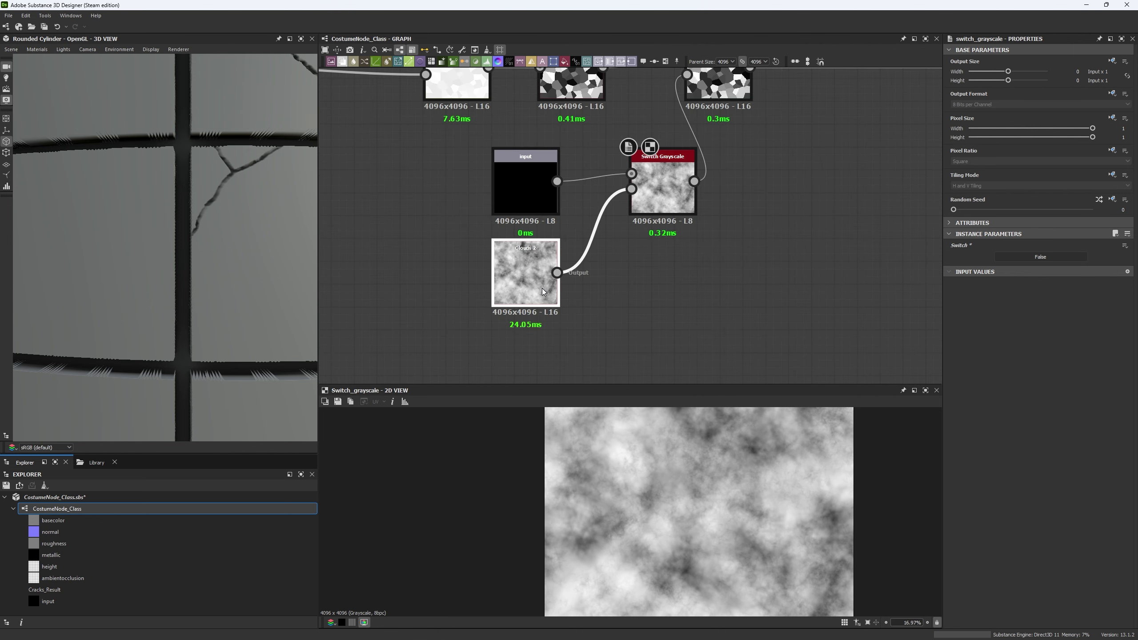
double_click(522, 187)
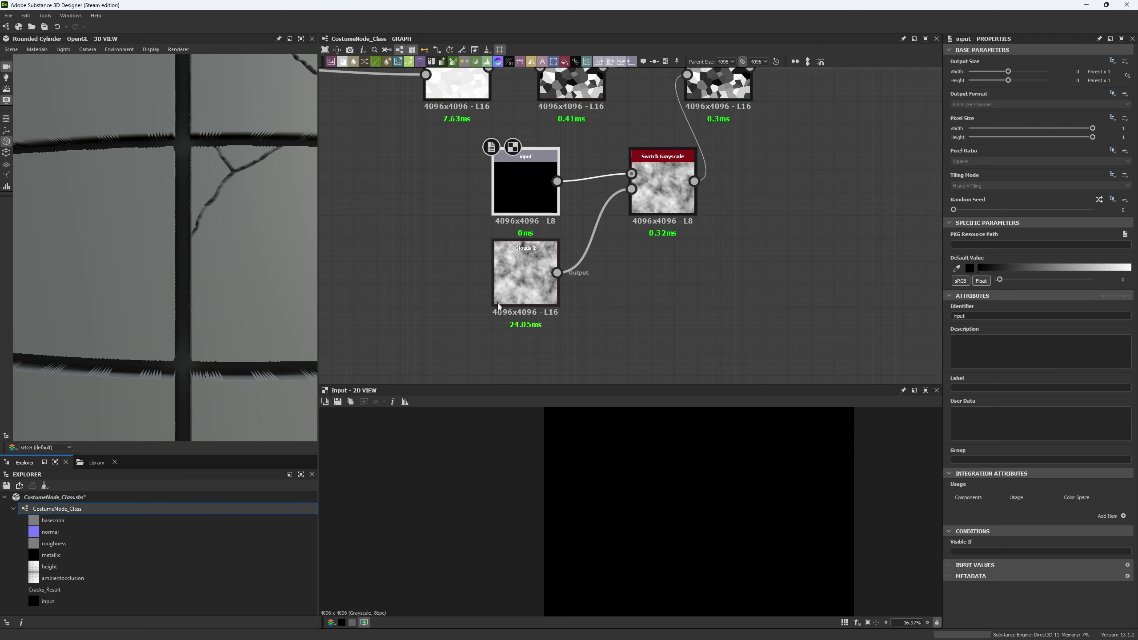
- Move Edge Detect, Blur HQ Grayscale, Levels and the Slope Blur Grayscale with its Clouds 2 close behind the Directional Warp
scroll(508, 295, "down", 4)
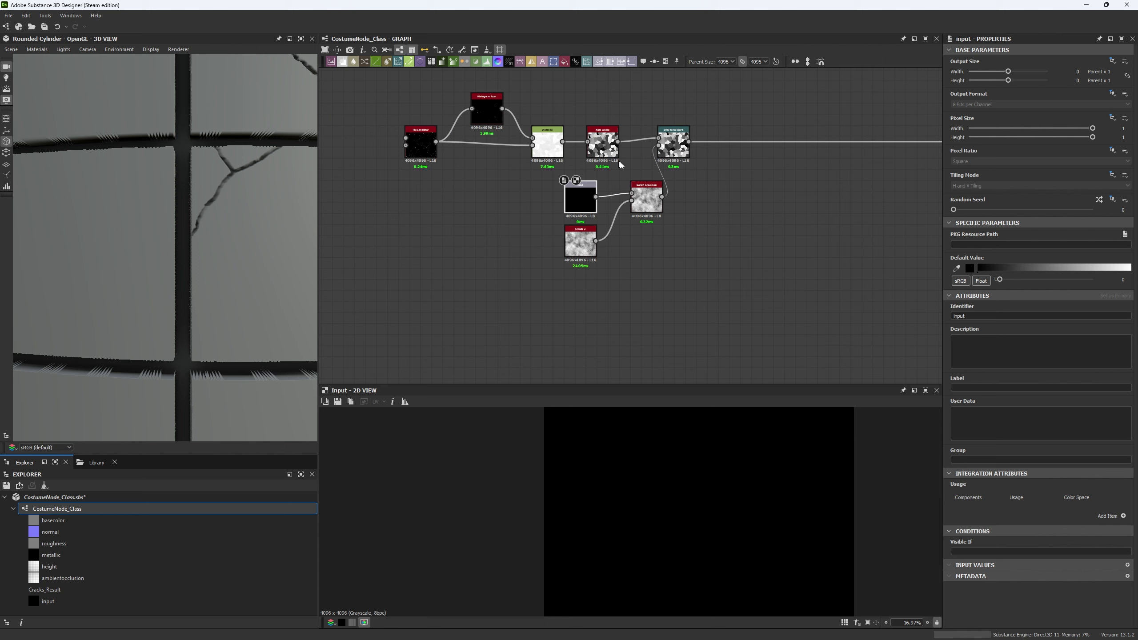
scroll(659, 148, "up", 2)
scroll(660, 148, "up", 1)
scroll(544, 196, "down", 3)
middle_click_drag(815, 224, 578, 222)
scroll(672, 152, "up", 3)
scroll(717, 152, "down", 1)
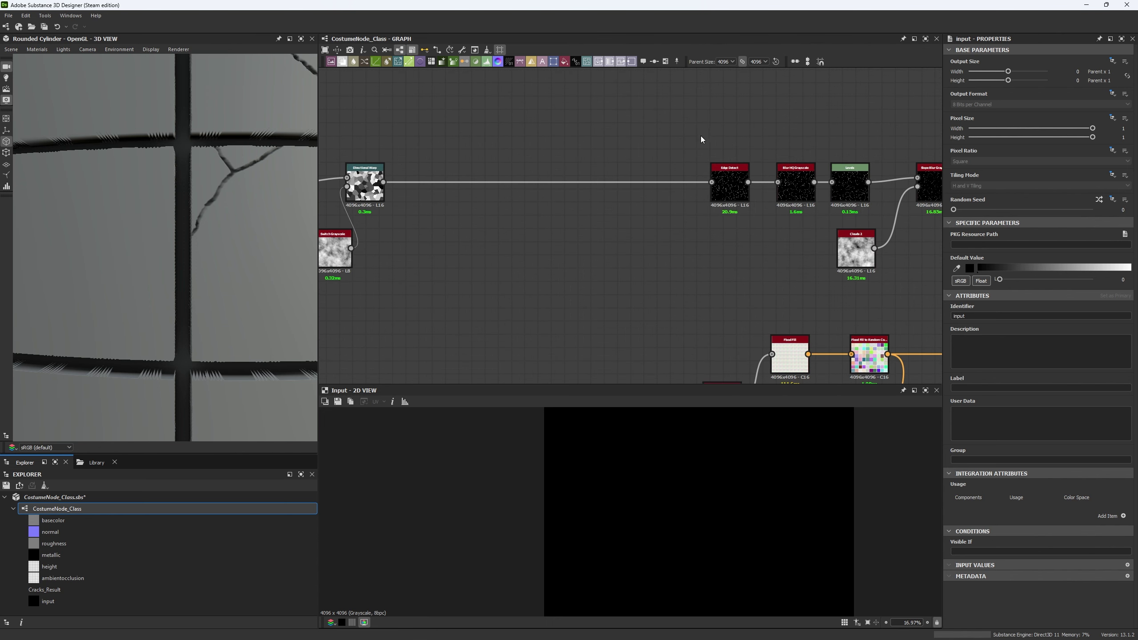
left_click_drag(700, 135, 600, 193)
scroll(854, 193, "down", 1)
left_click_drag(762, 139, 926, 248)
left_click_drag(924, 186, 680, 185)
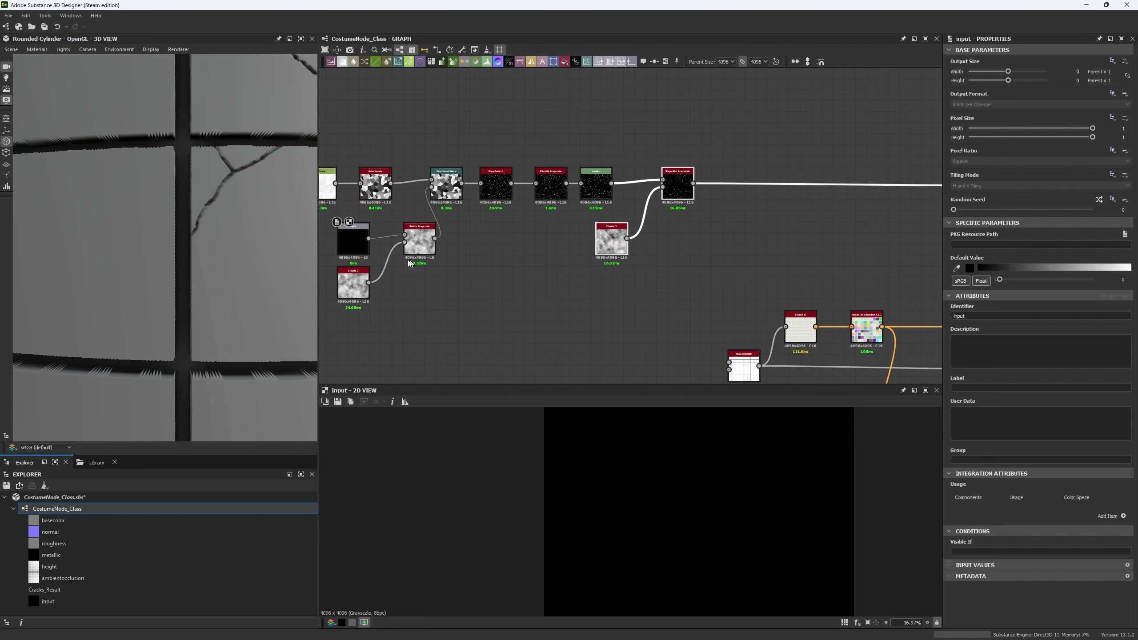
- Duplicate the grayscale input and Switch Grayscale, and route the second Clouds 2 through the copied switch into Slope Blur Grayscale
left_click_drag(330, 226, 416, 254)
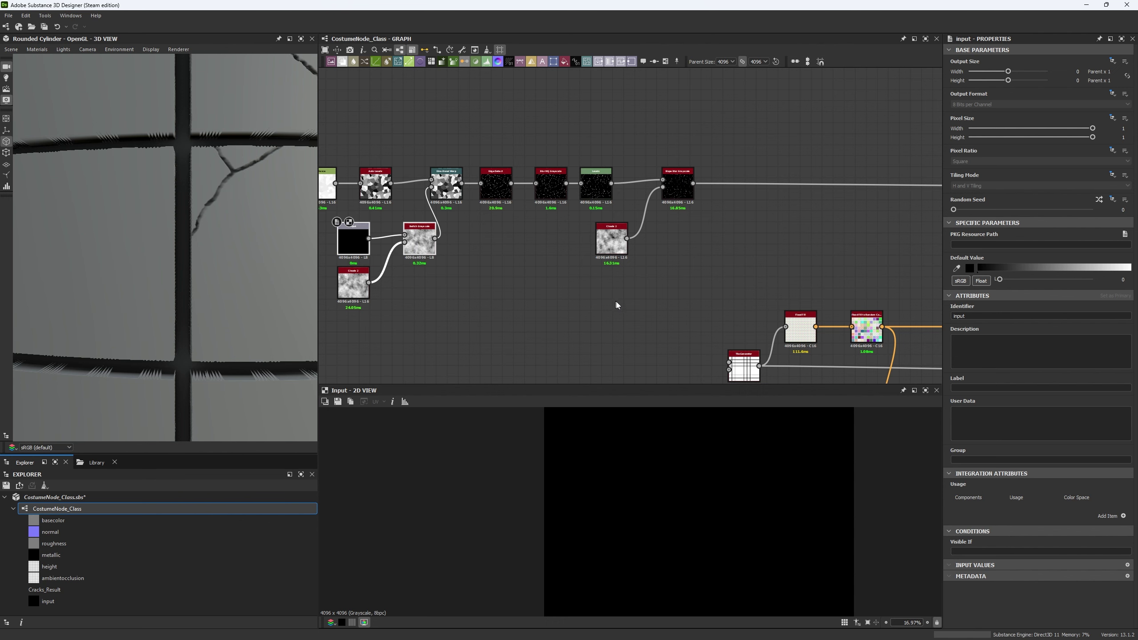
key("ctrl+v")
scroll(661, 281, "up", 2)
left_click_drag(657, 305, 609, 230)
middle_click_drag(608, 230, 631, 278)
left_click_drag(618, 337, 628, 370)
left_click(618, 229)
left_click_drag(585, 298, 585, 281)
left_click_drag(686, 193, 700, 289)
middle_click_drag(731, 294, 752, 234)
left_click_drag(562, 220, 688, 327)
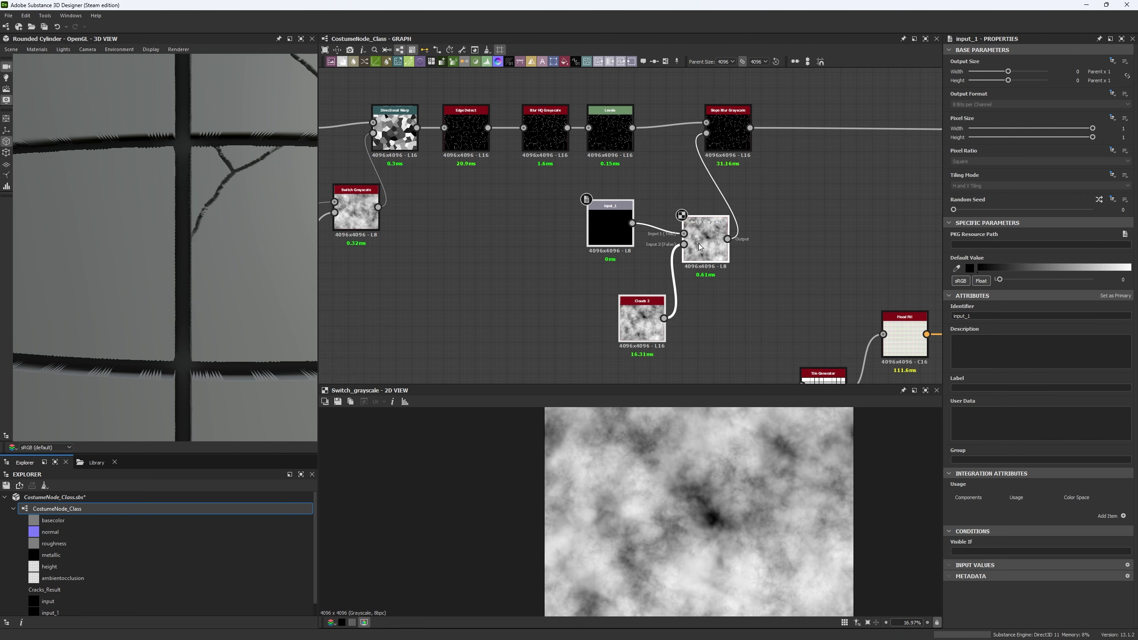
left_click_drag(700, 246, 668, 230)
- Set the Tile Generator's pattern to Disc and inspect the cracked discs in the 3D view
scroll(621, 250, "down", 3)
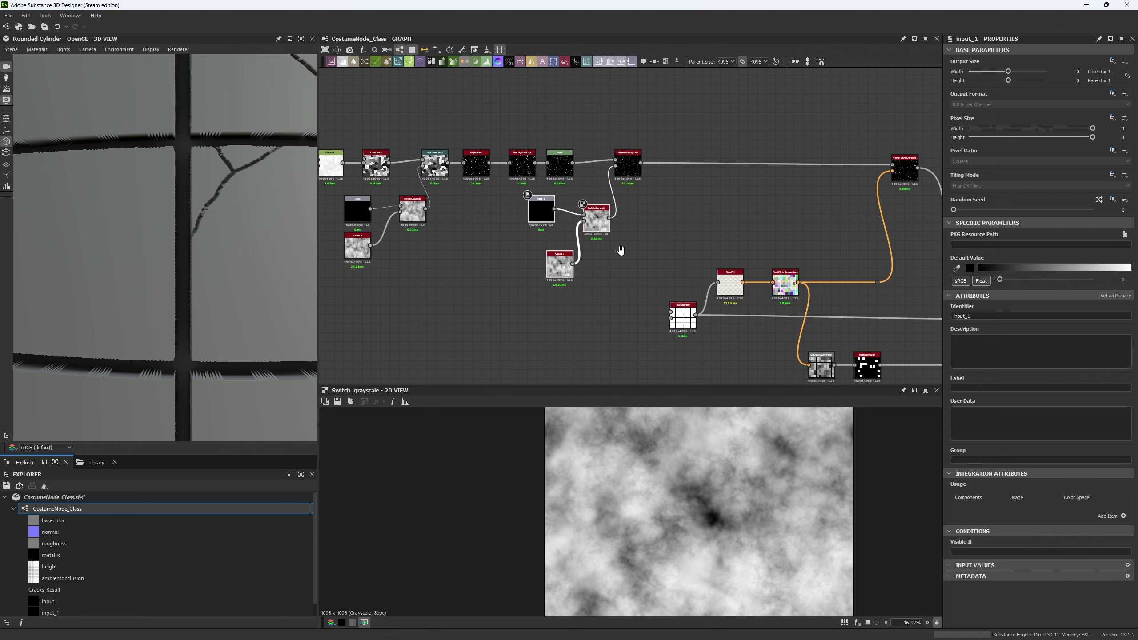
middle_click_drag(680, 231, 574, 211)
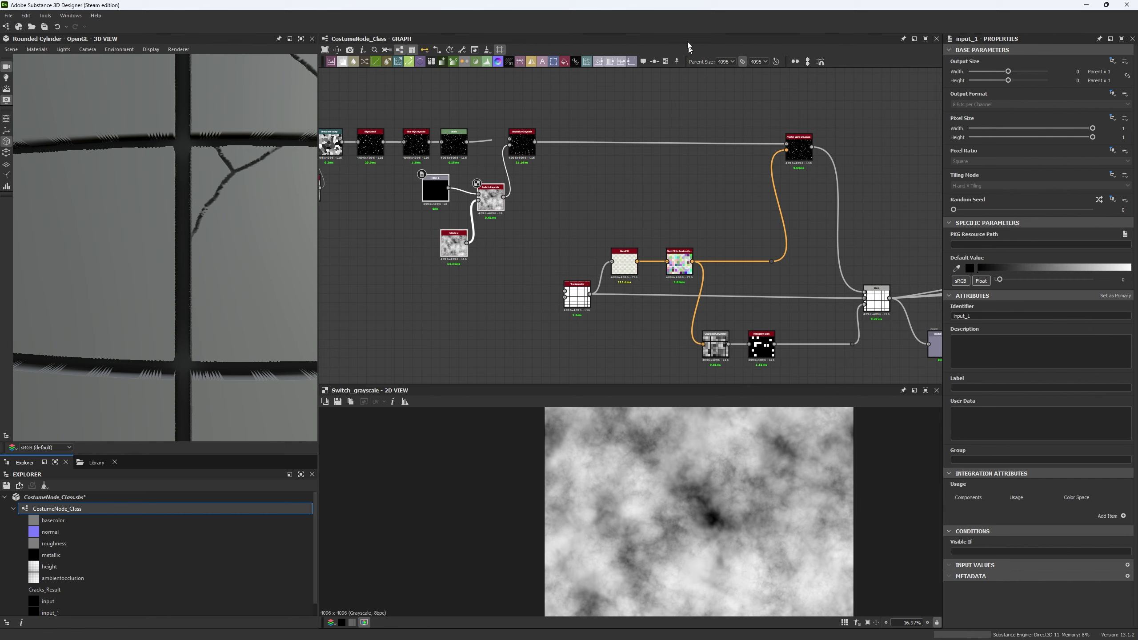
scroll(211, 108, "down", 10)
scroll(626, 329, "up", 3)
double_click(551, 284)
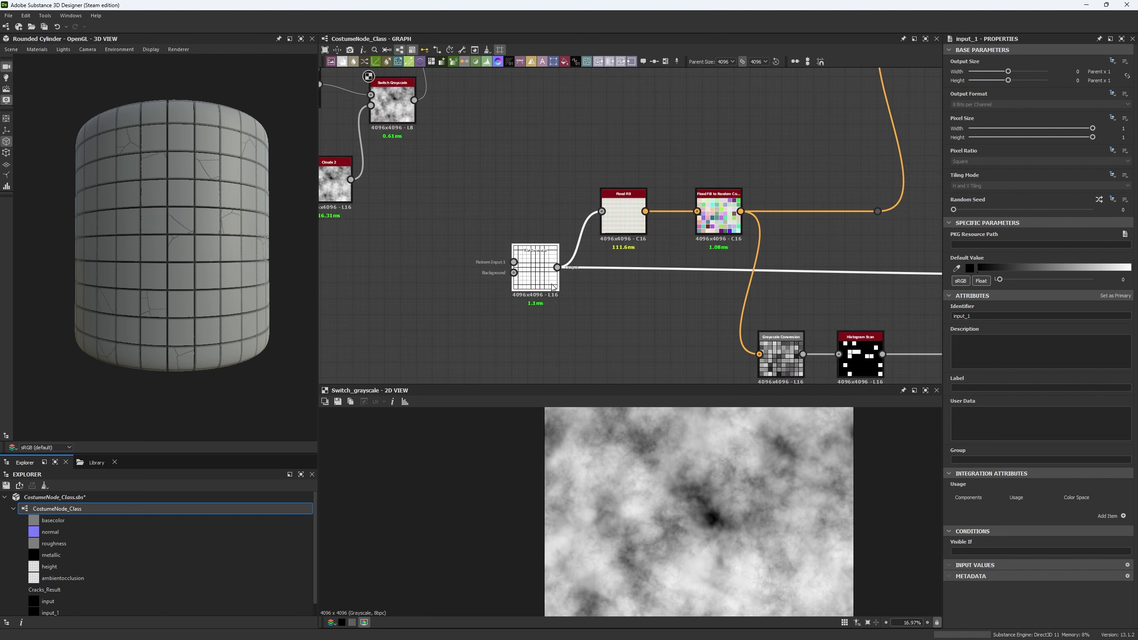
left_click(979, 340)
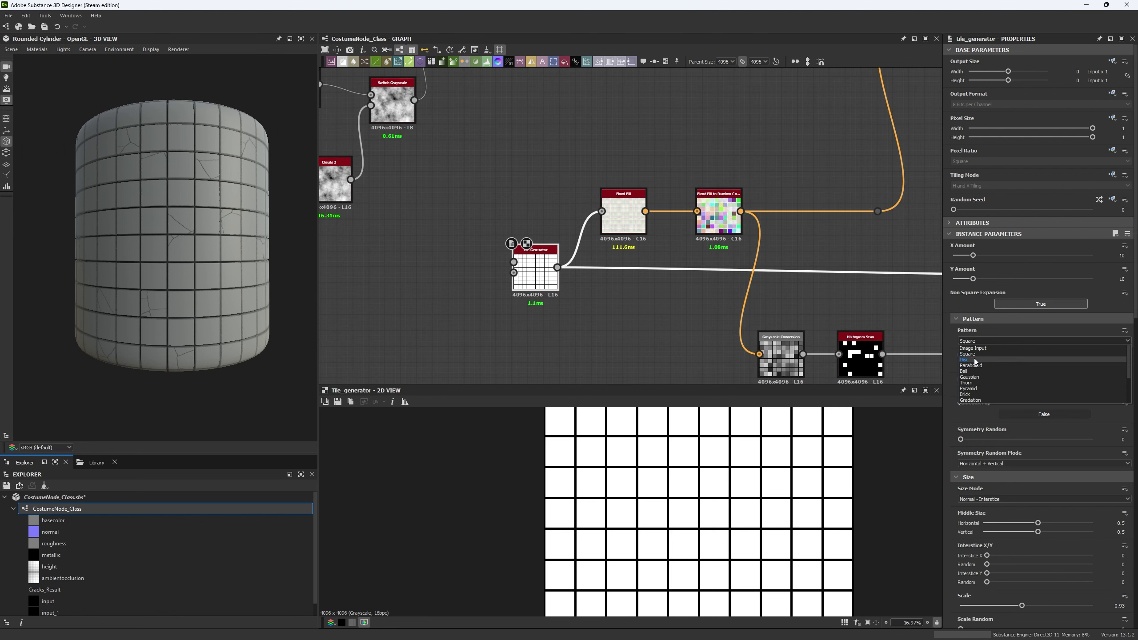
left_click(972, 360)
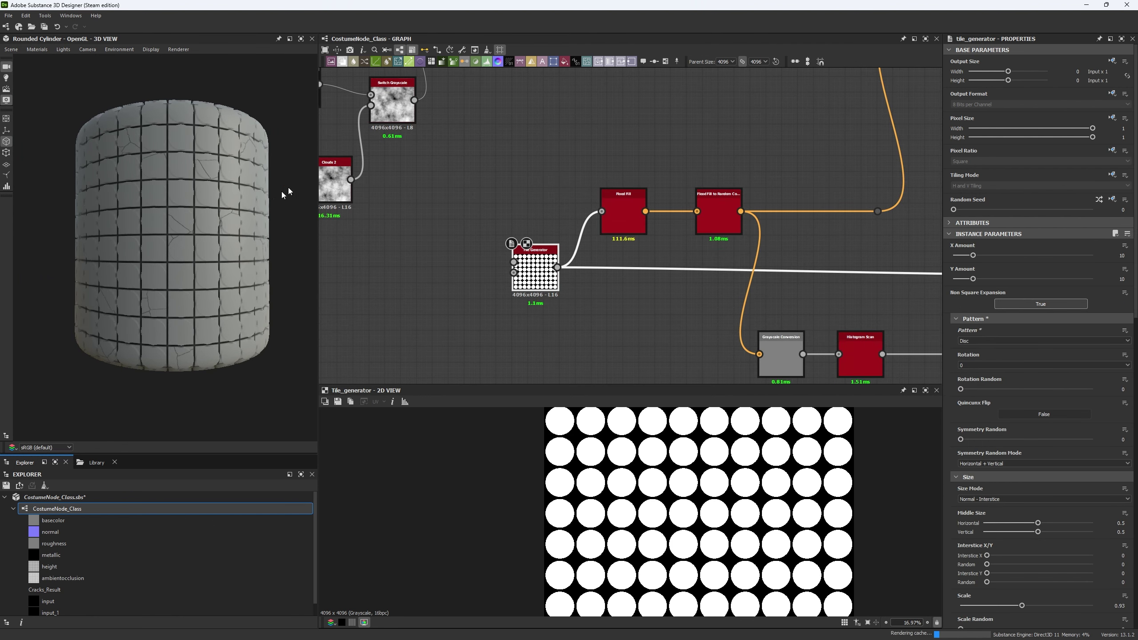
scroll(191, 282, "up", 5)
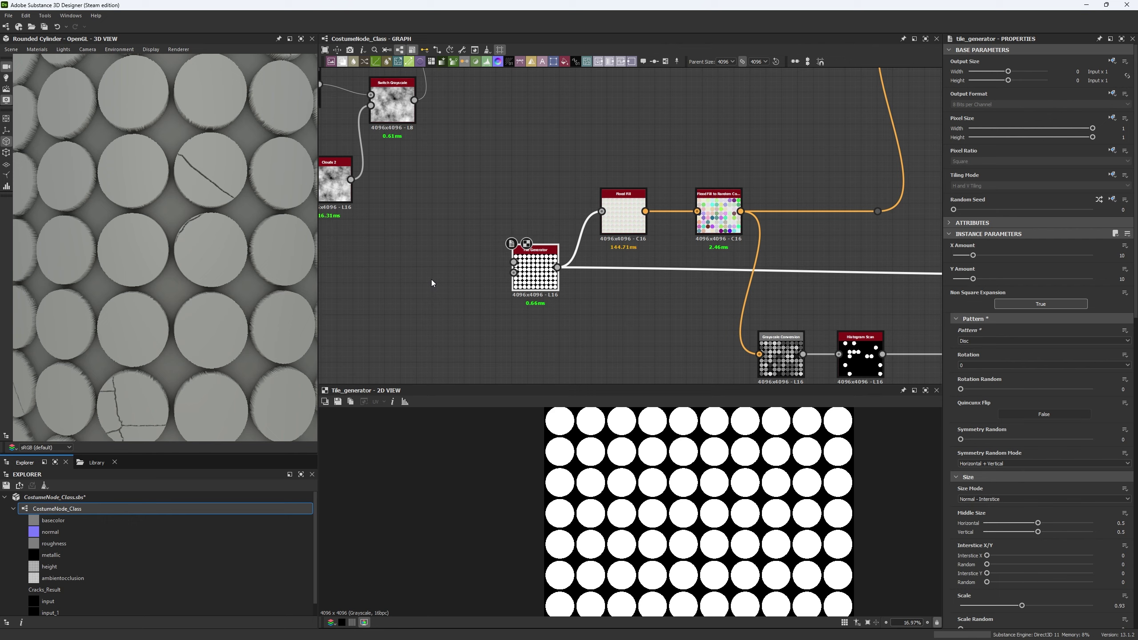
- Paste a copy of the grayscale input and Switch Grayscale pair below the Tile Generator
scroll(432, 283, "down", 4)
scroll(398, 247, "up", 4)
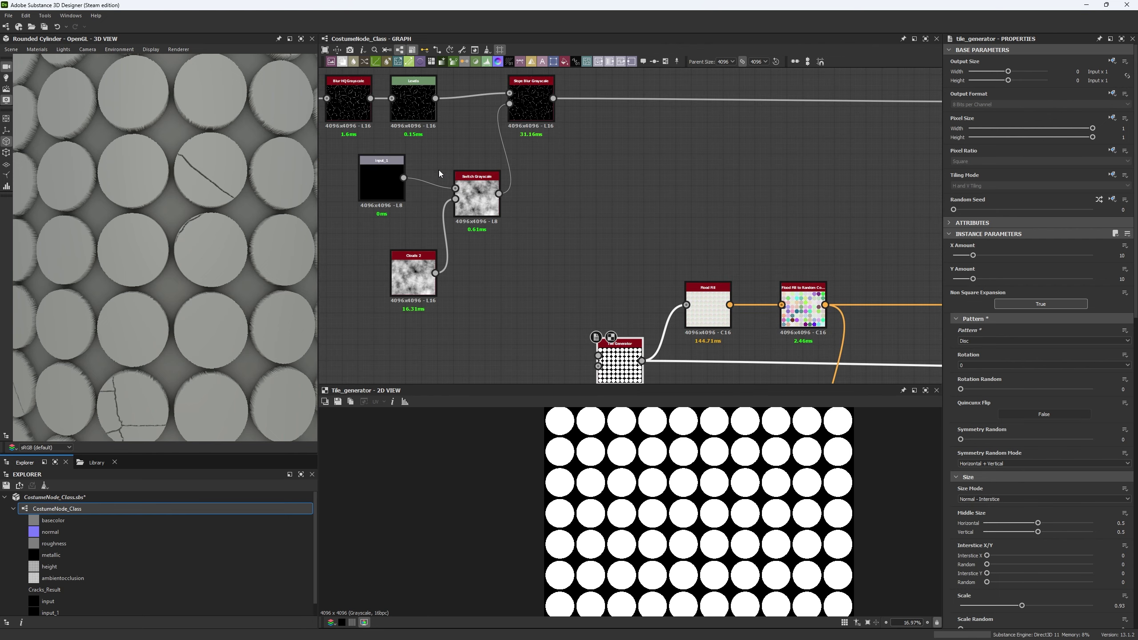
scroll(498, 213, "down", 5)
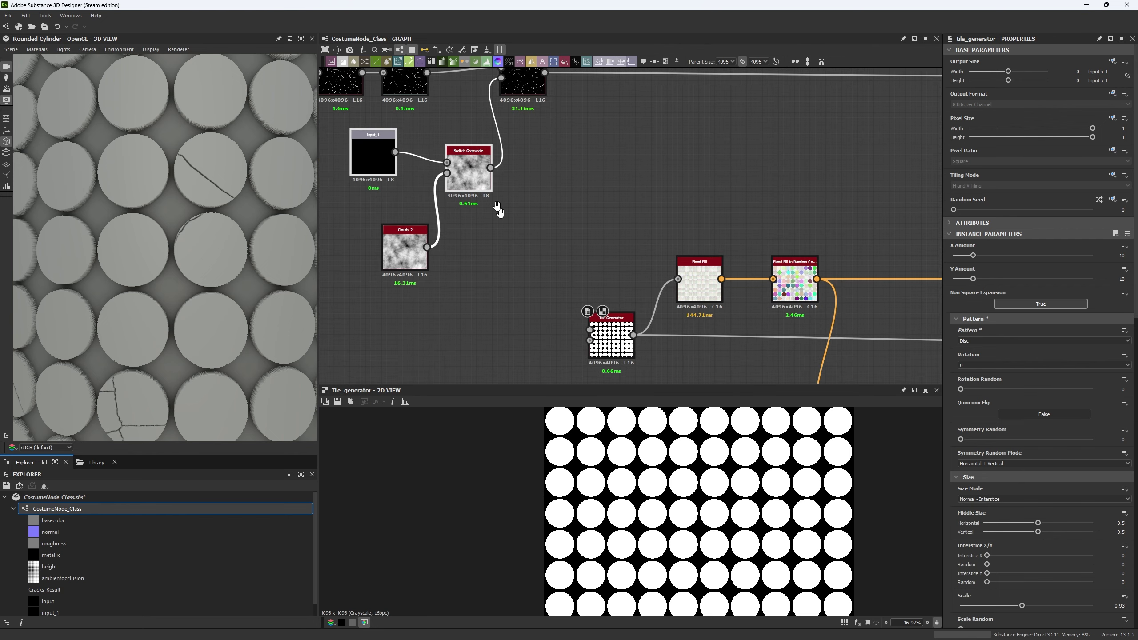
key("ctrl+z")
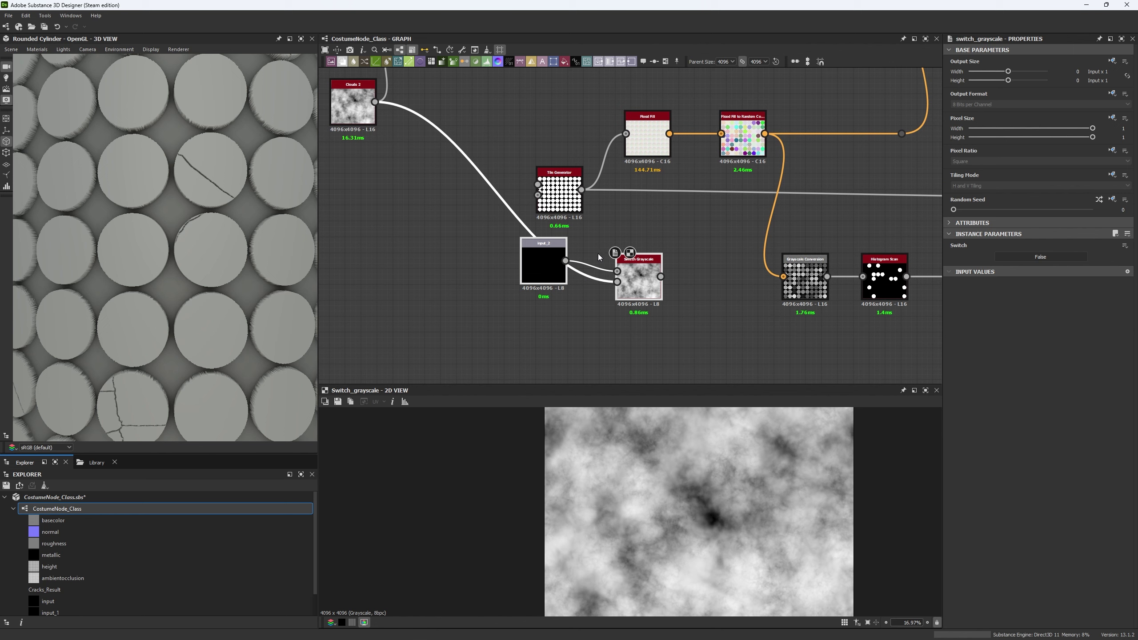
- Connect the Tile Generator to the Switch Grayscale's second input and transfer the generator's other outgoing links to the switch's output
left_click_drag(618, 283, 591, 278)
key("Escape")
left_click_drag(581, 190, 617, 282)
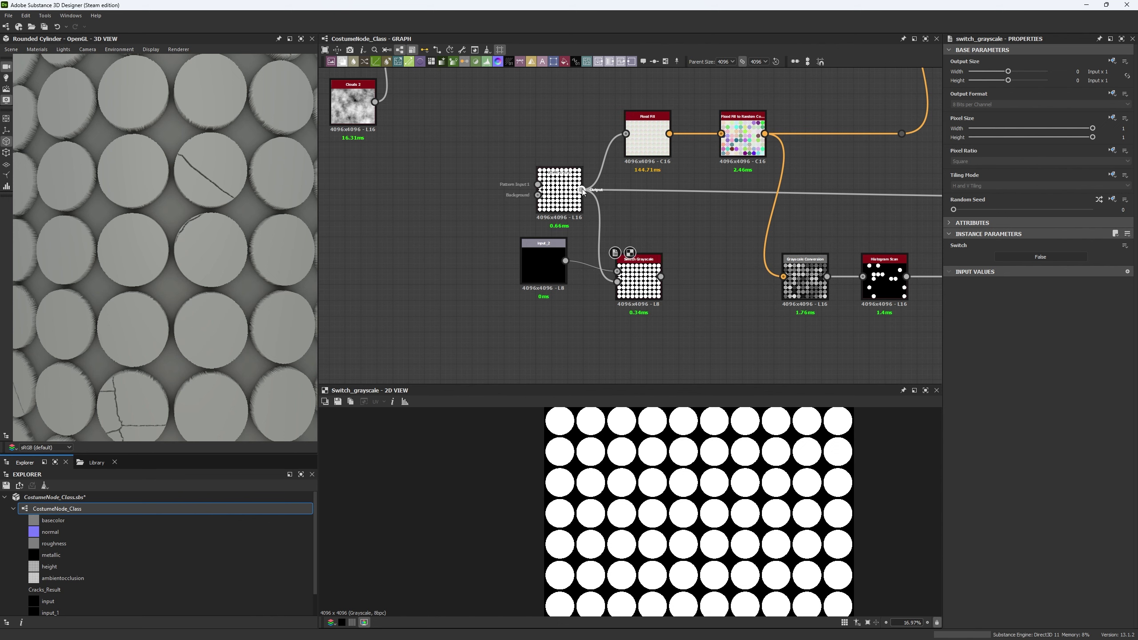
left_click_drag(582, 190, 650, 276, "shift")
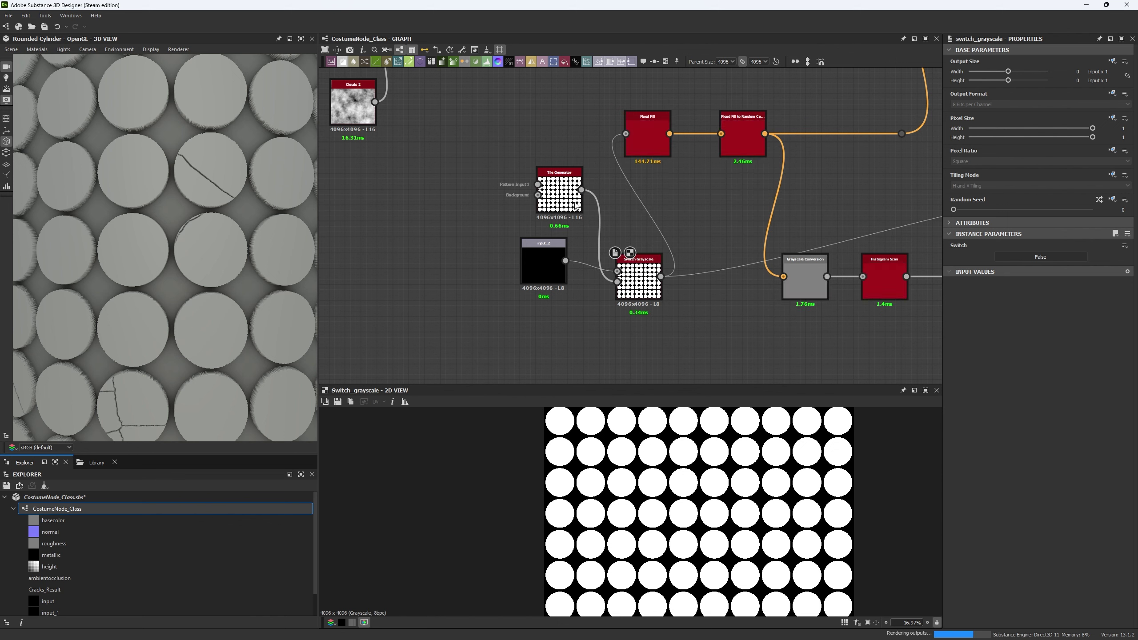
- Place the Tile Generator below the neighbouring input node, and reposition both with their Switch Grayscale beside Flood Fill
left_click_drag(559, 193, 560, 330)
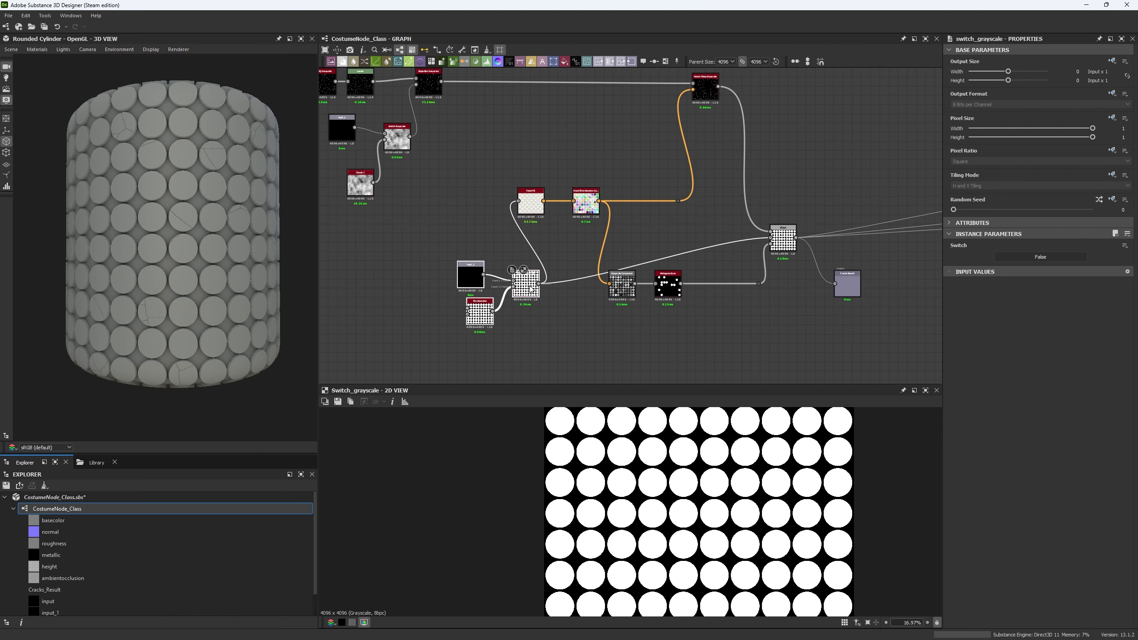
left_click_drag(479, 311, 461, 267)
left_click(563, 275)
middle_click_drag(562, 275, 445, 322)
middle_click_drag(478, 199, 571, 193)
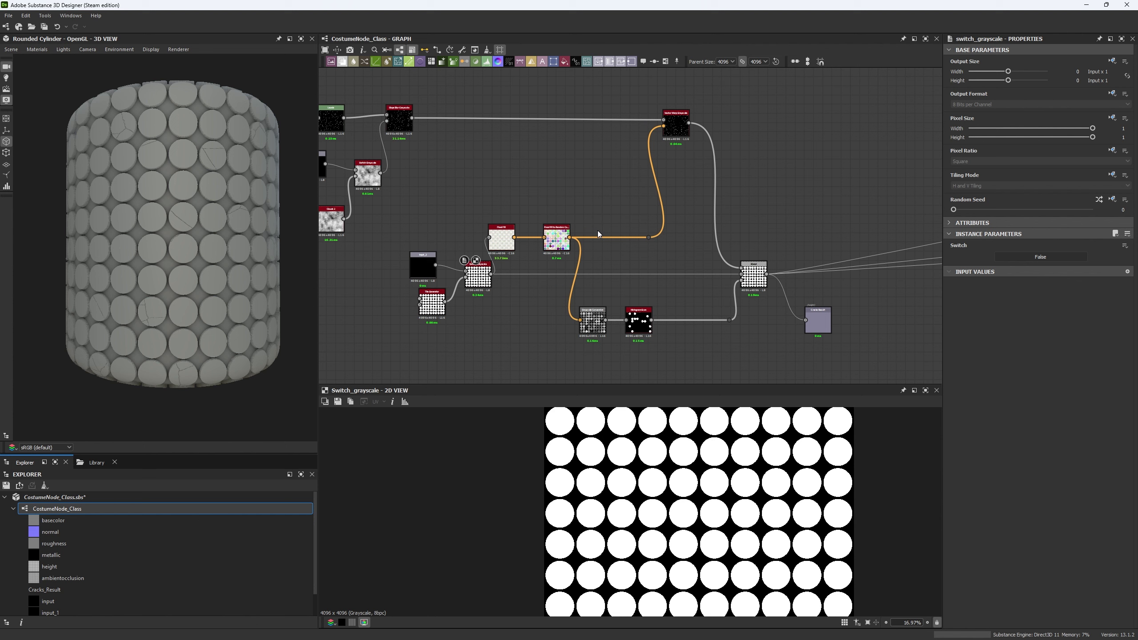
- Inspect the nodes around Flood Fill and preview the Flood Fill to Random Color output
scroll(599, 233, "up", 3)
middle_click_drag(533, 228, 718, 182)
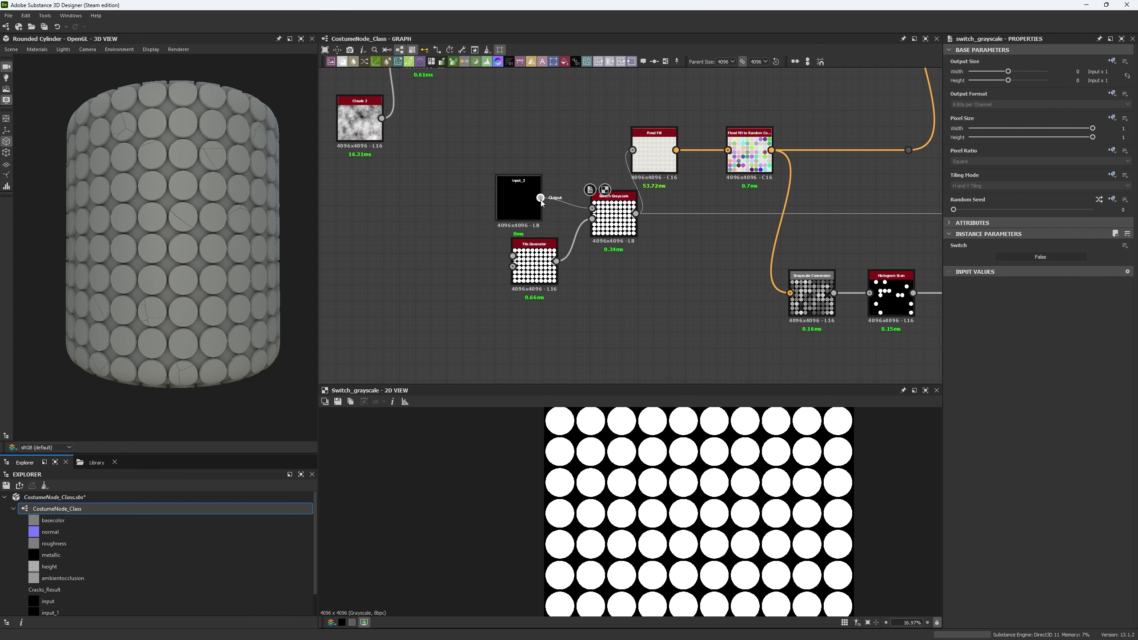
middle_click_drag(524, 255, 396, 270)
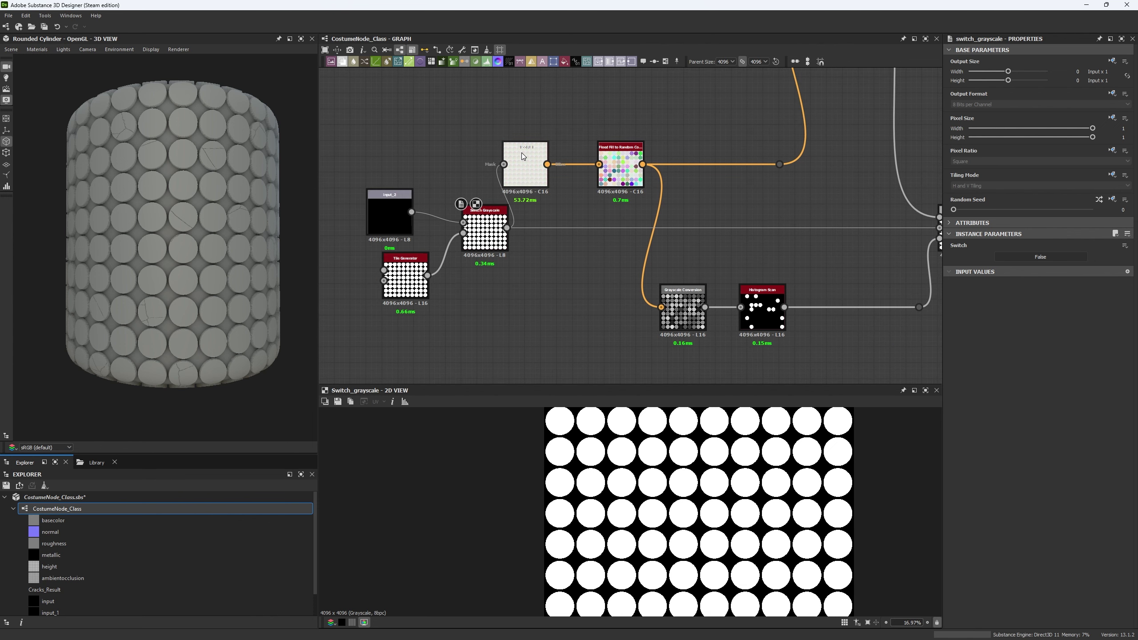
middle_click_drag(634, 152, 543, 234)
mouse_move(621, 199)
middle_mouse_down()
mouse_move(607, 226)
mouse_move(509, 302)
mouse_move(538, 114)
mouse_move(513, 101)
middle_mouse_up()
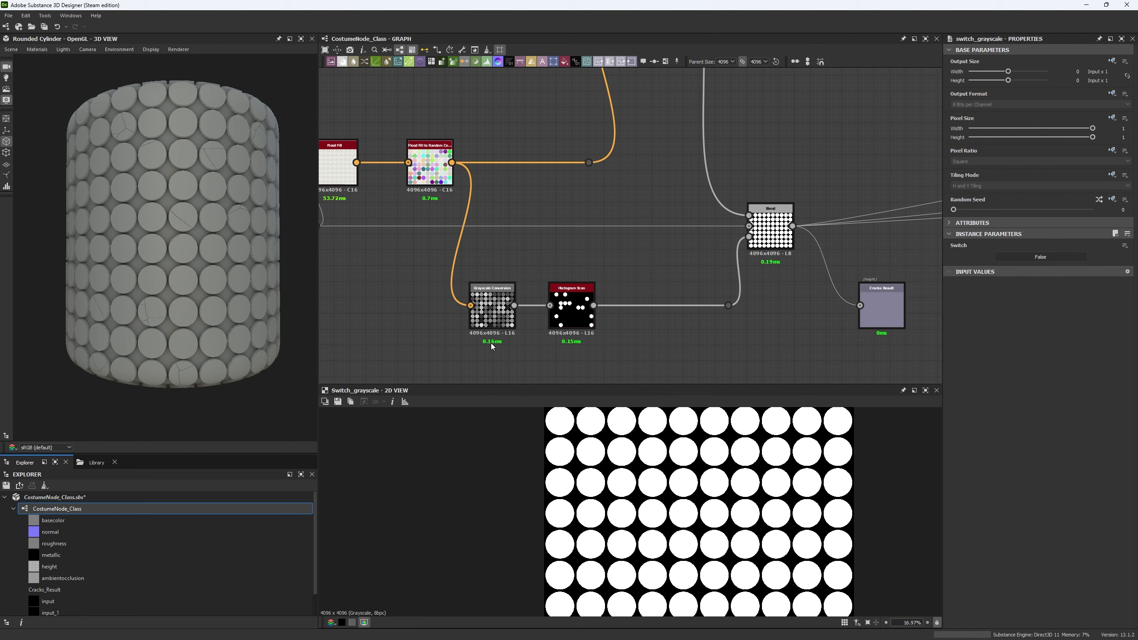
double_click(429, 165)
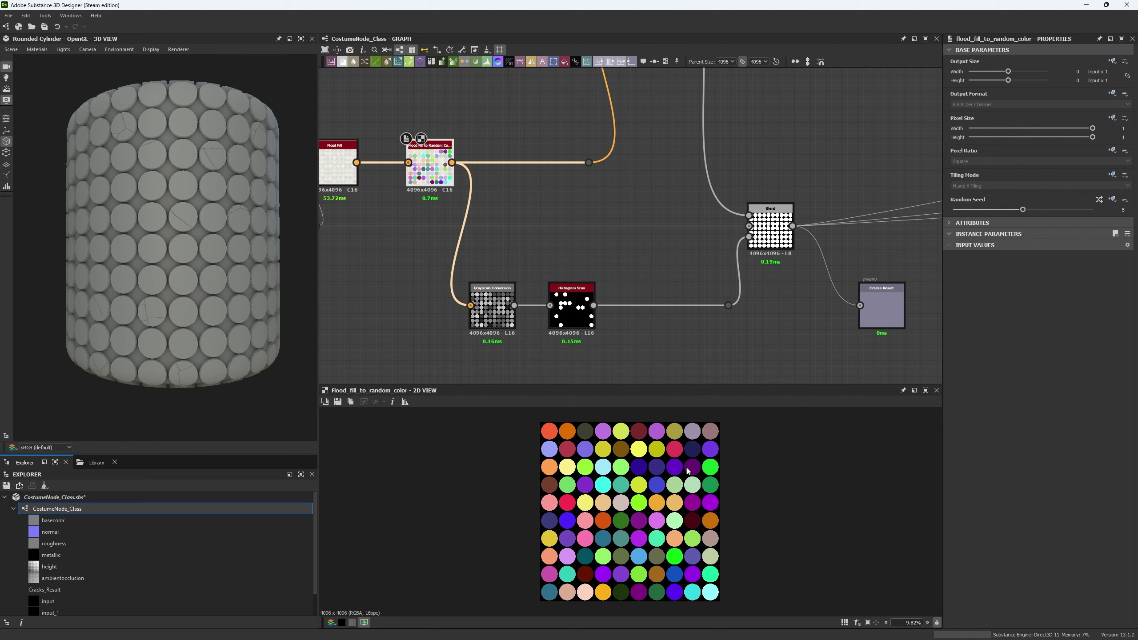
scroll(607, 496, "up", 3)
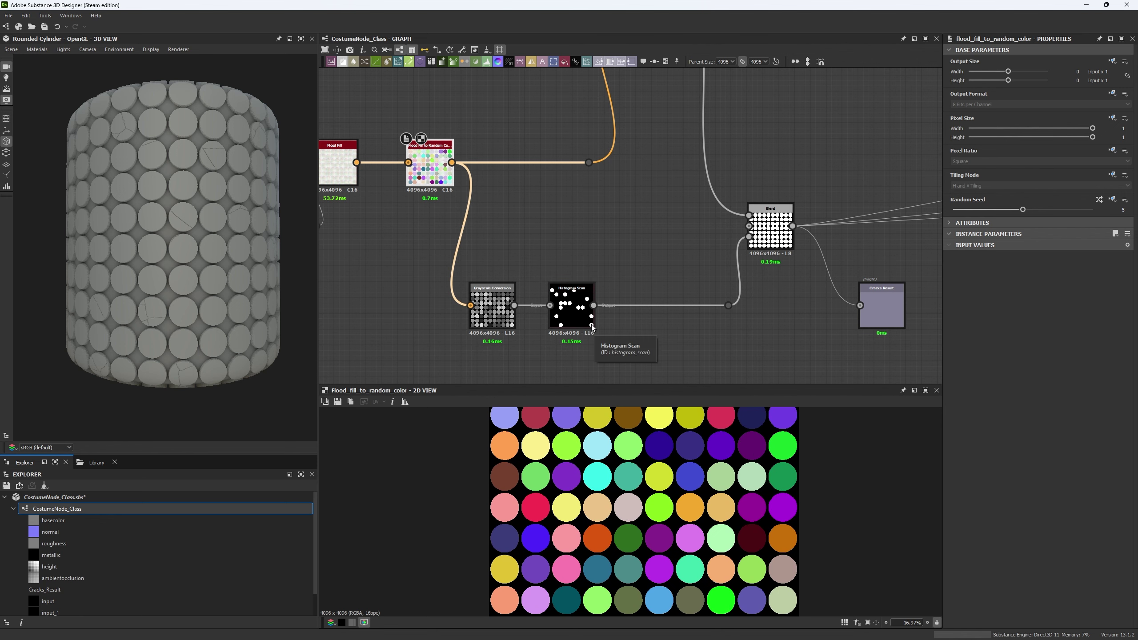
middle_click_drag(421, 323, 536, 265)
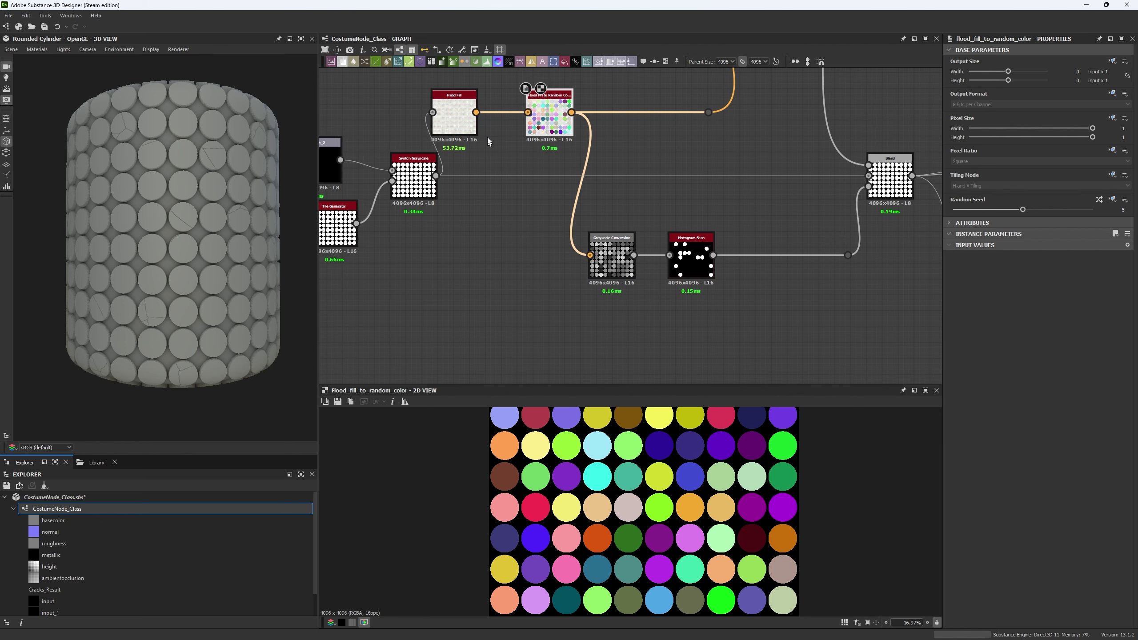
- Add a Flood Fill to Random Grayscale node from the Flood Fill output and place it below the Grayscale Conversion
left_click_drag(475, 112, 498, 293)
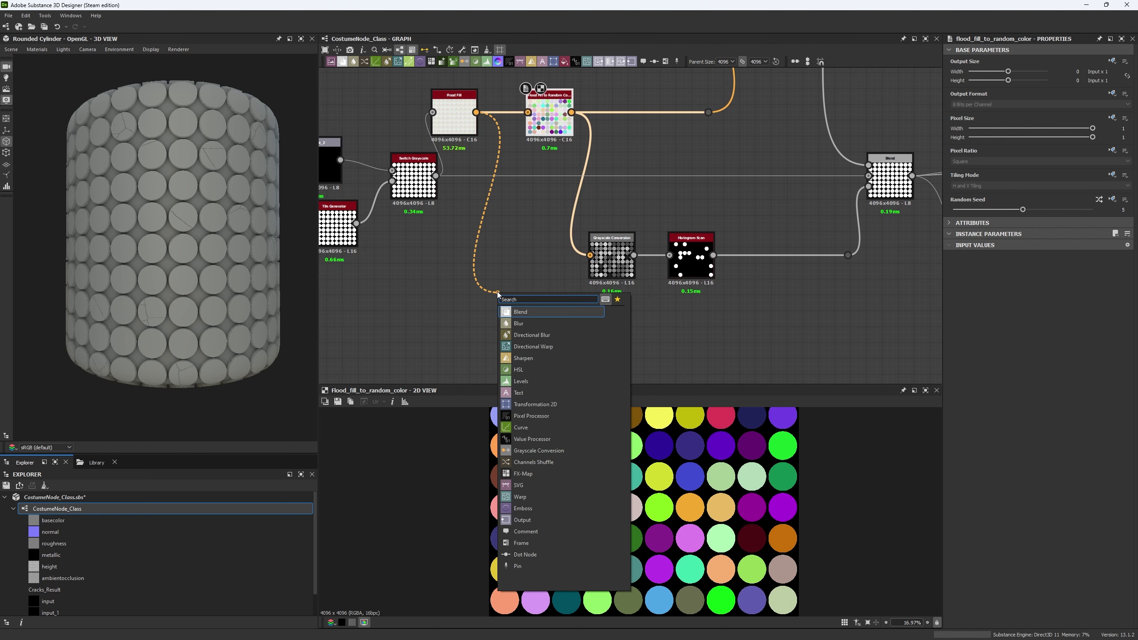
type("floo")
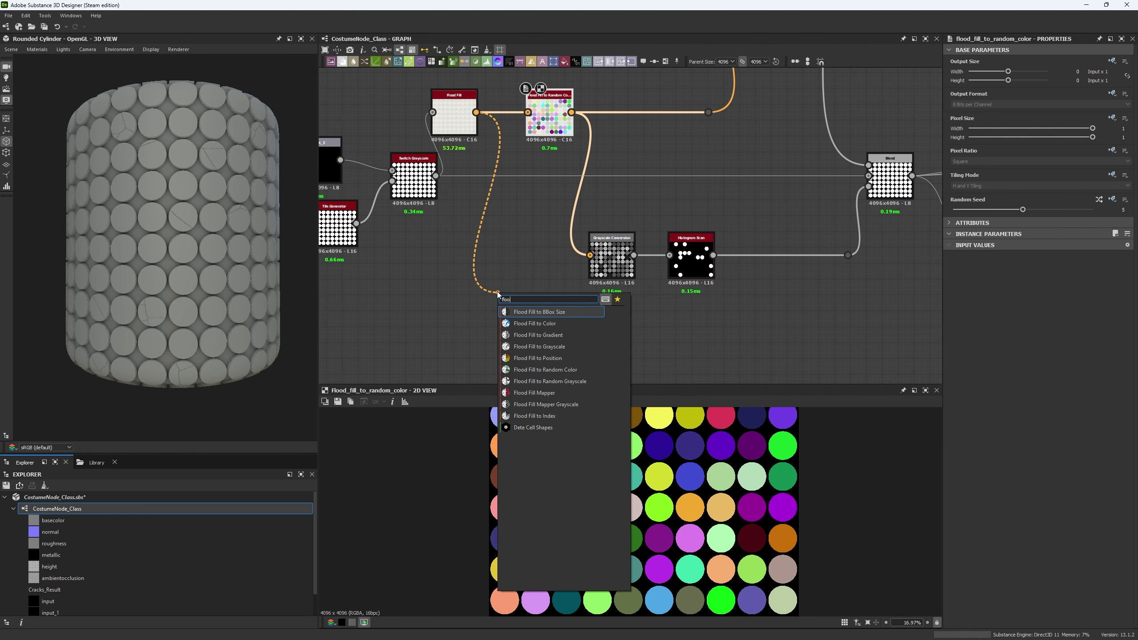
left_click(550, 381)
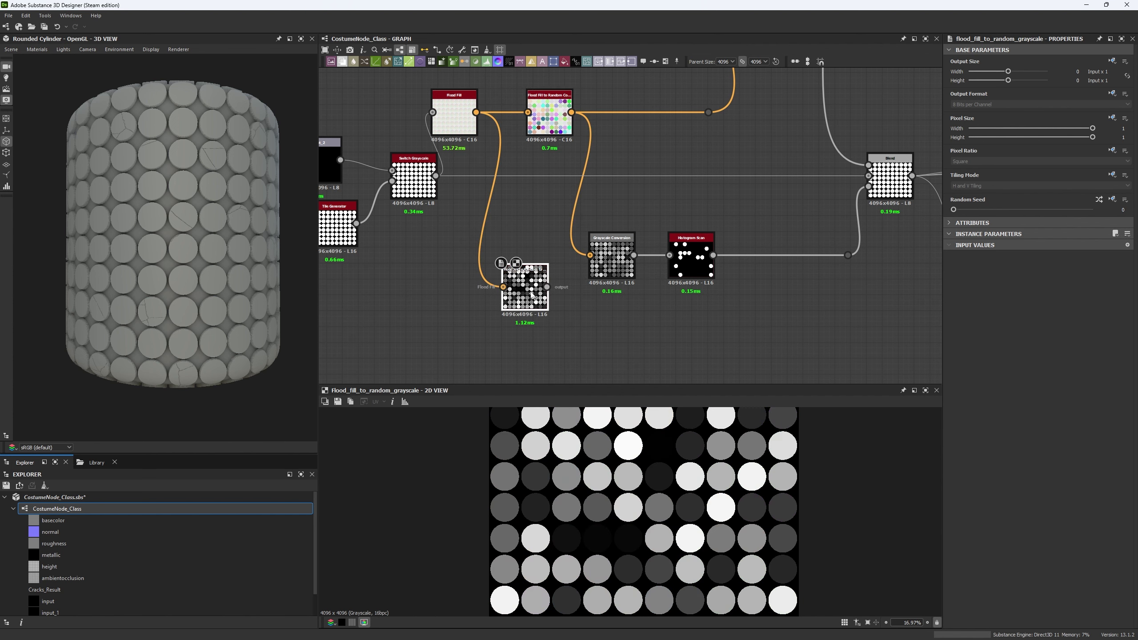
left_click_drag(560, 307, 639, 339)
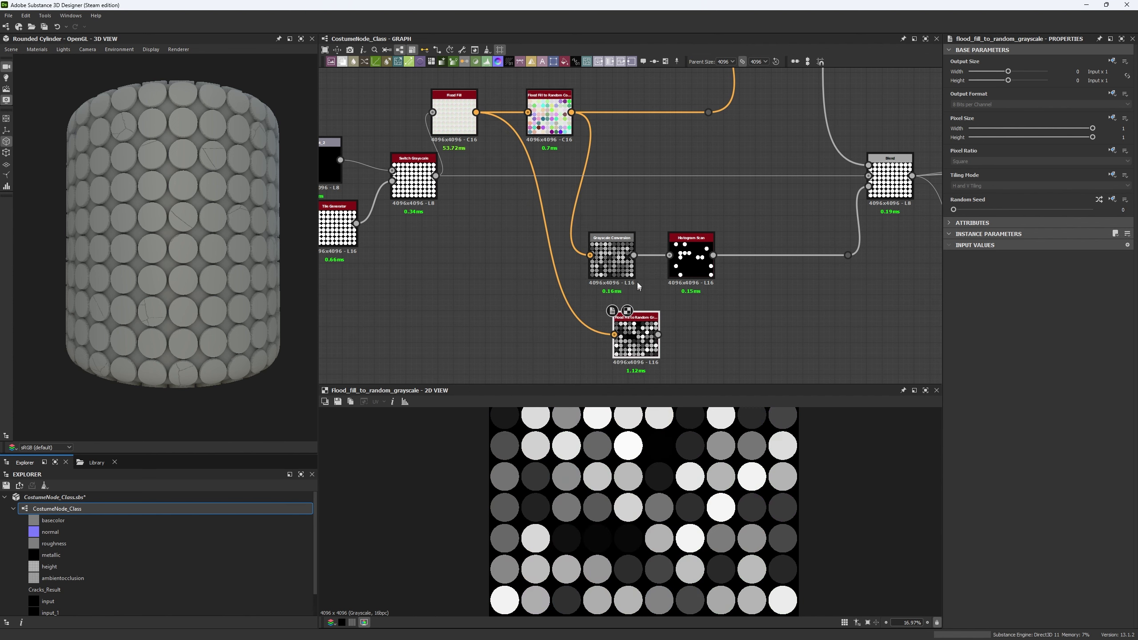
- Feed the Histogram Scan from Flood Fill to Random Grayscale instead of the Grayscale Conversion
scroll(635, 359, "up", 5)
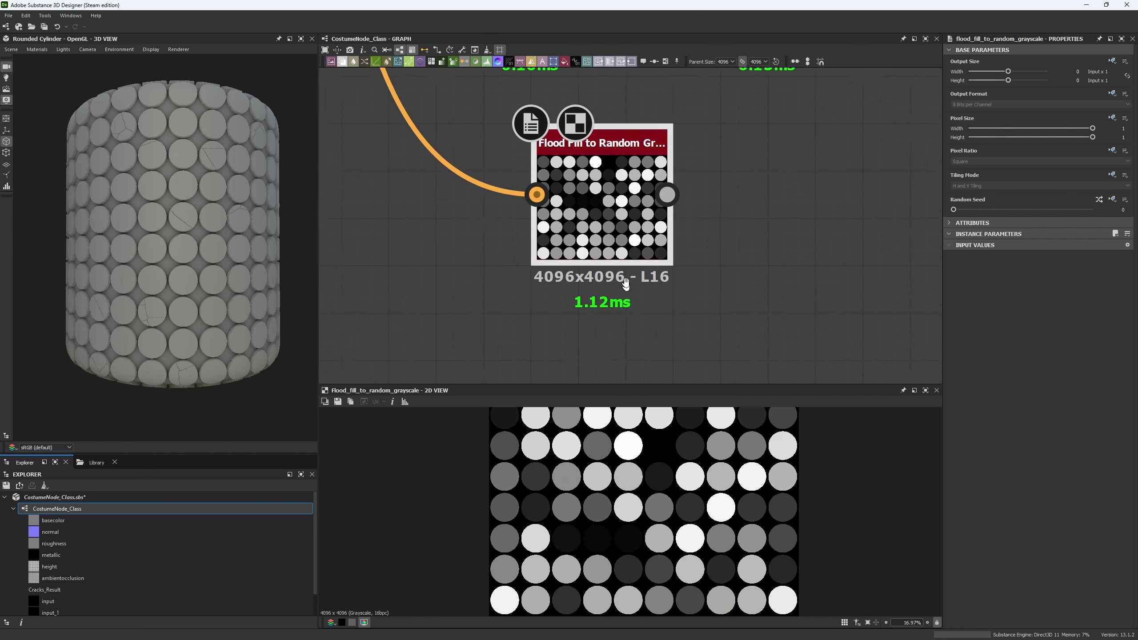
scroll(574, 268, "down", 1)
scroll(545, 260, "down", 3)
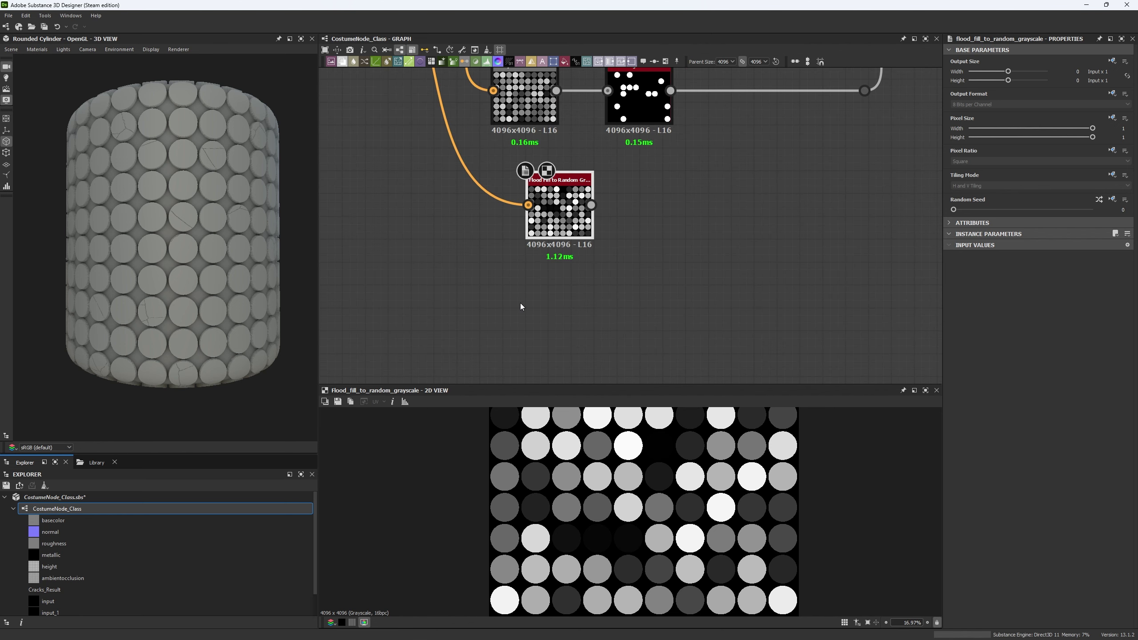
middle_click_drag(589, 175, 608, 296)
scroll(591, 245, "down", 2)
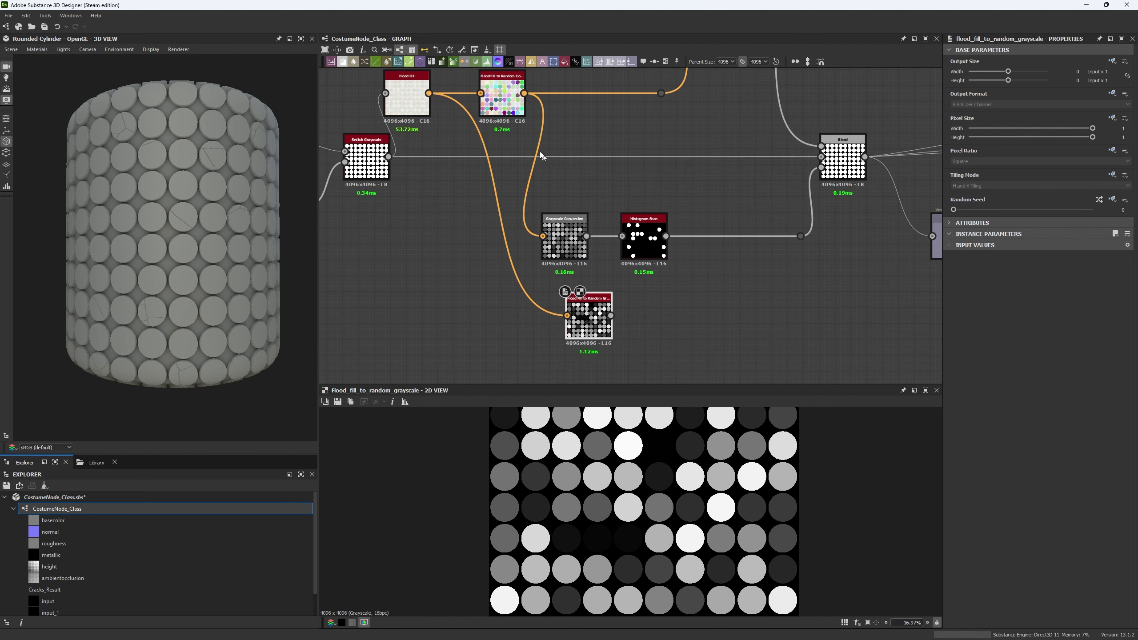
left_click(576, 245)
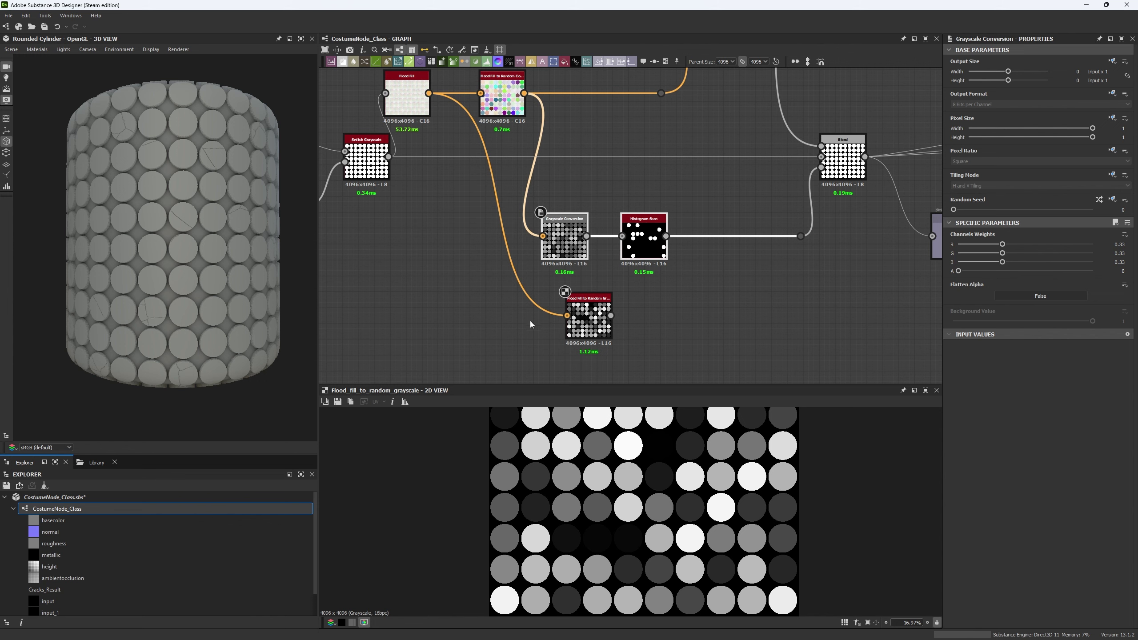
left_click(596, 321)
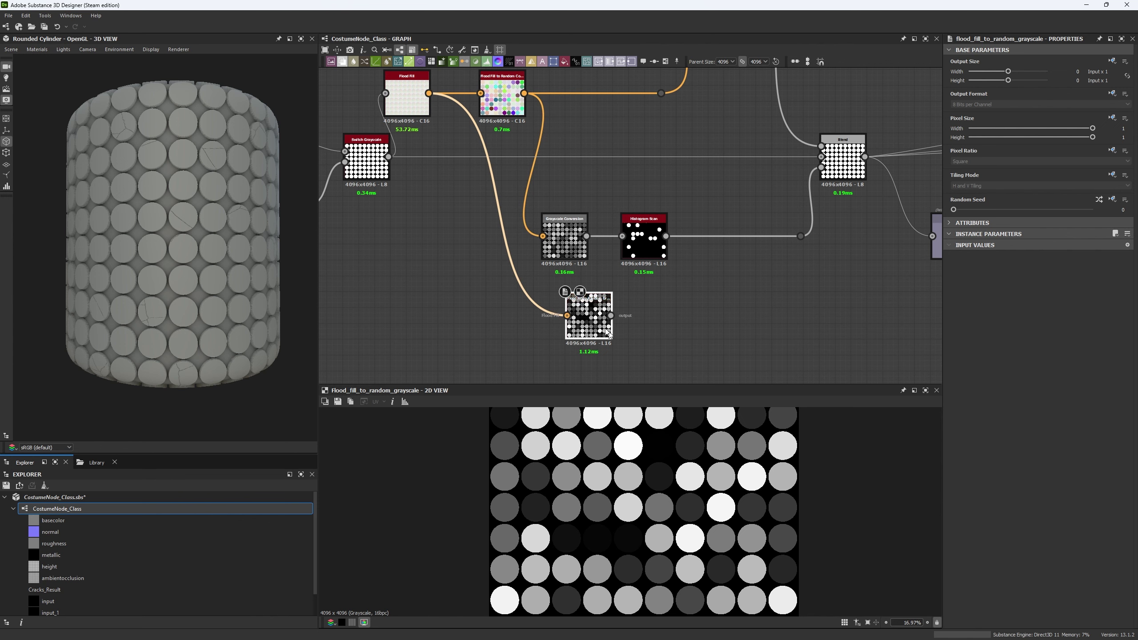
middle_click_drag(595, 239, 526, 248)
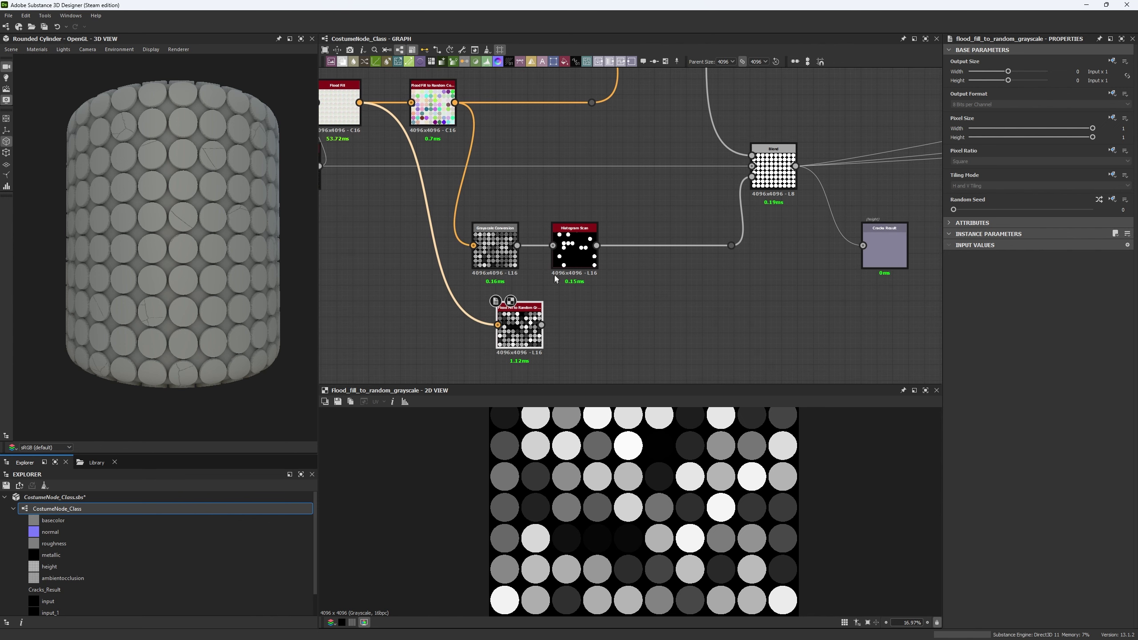
left_click(554, 245)
left_click_drag(554, 245, 541, 324)
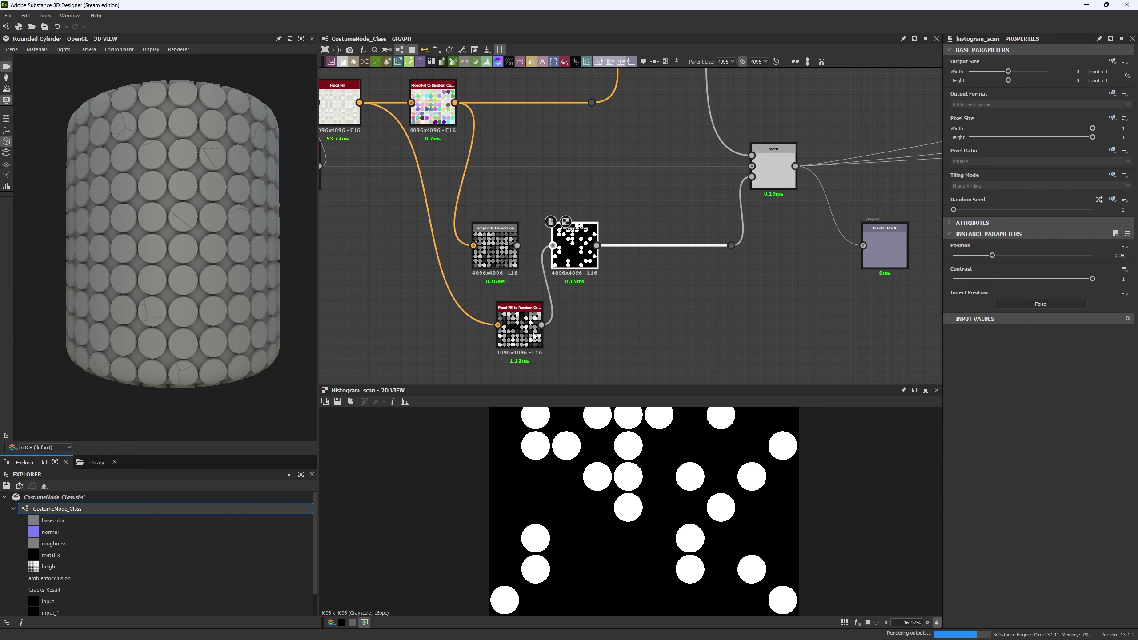
- Delete the Grayscale Conversion node and move Flood Fill to Random Grayscale into its place
left_click(513, 246)
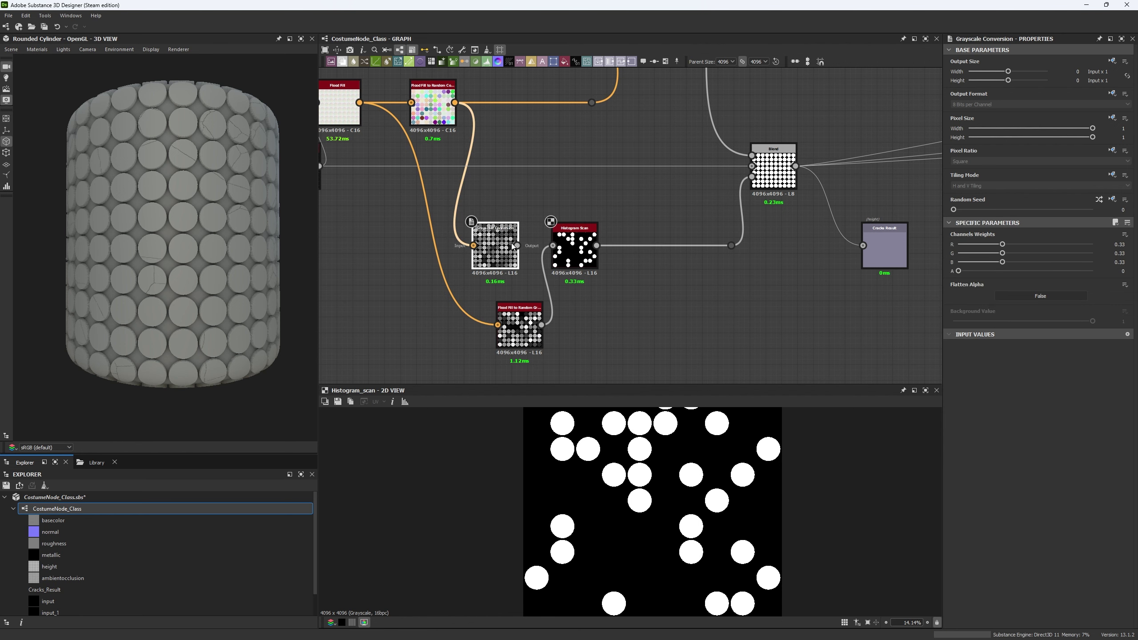
key("Delete")
left_click_drag(519, 327, 506, 245)
scroll(615, 279, "down", 5)
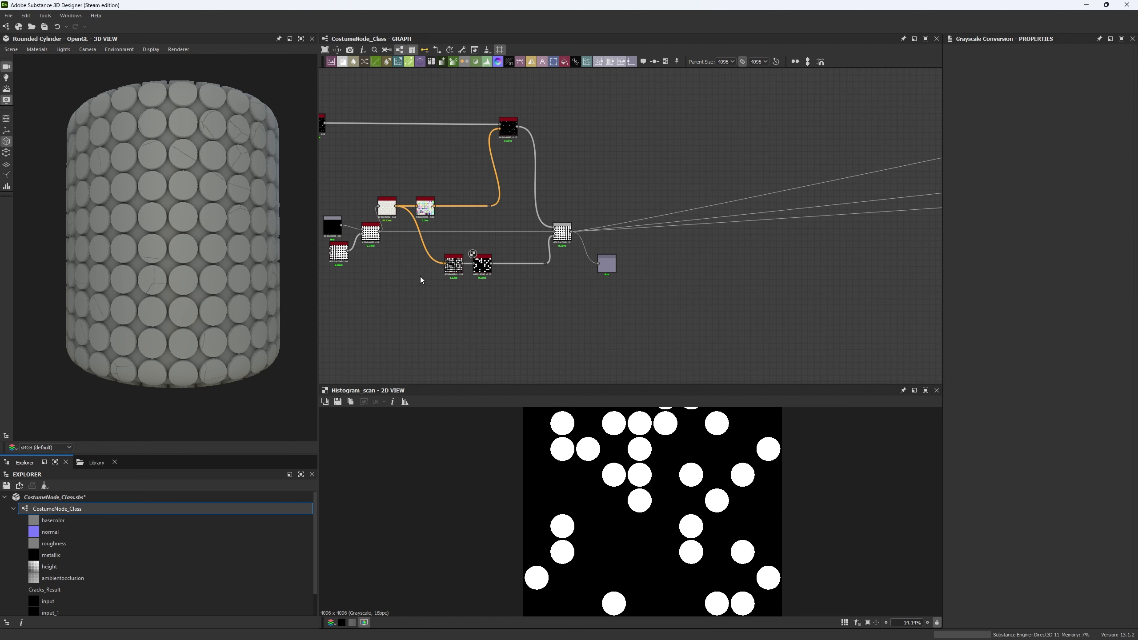
- Review the overall layout of the CostumeNode_Class graph, from its first nodes to the Cracks Result output
scroll(601, 264, "up", 3)
middle_click_drag(601, 262, 474, 267)
scroll(479, 267, "down", 3)
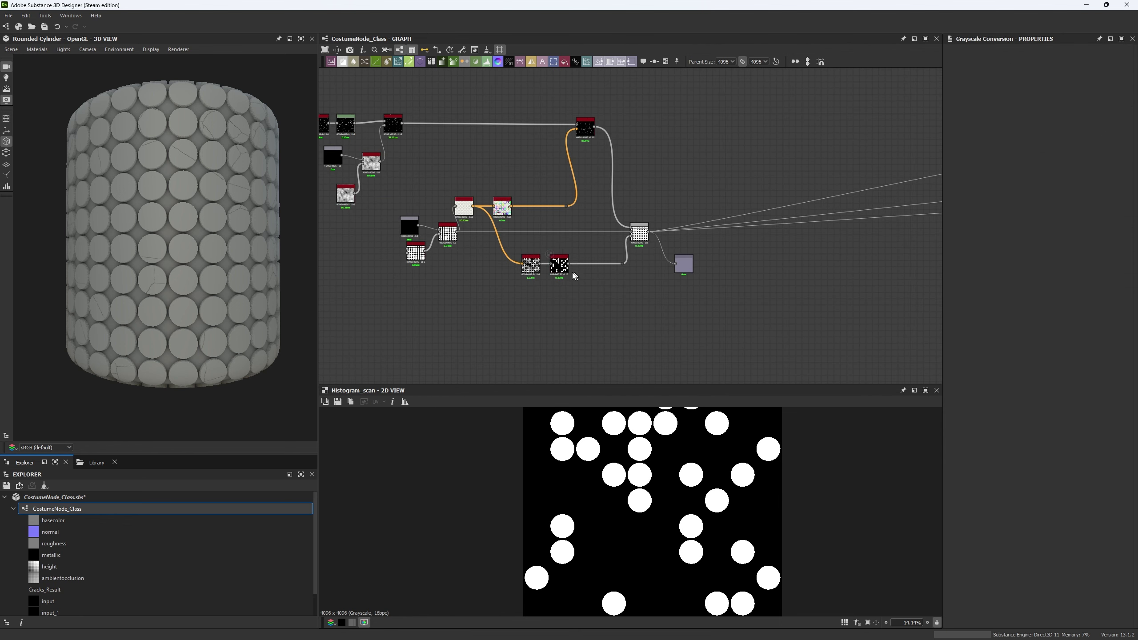
middle_click_drag(568, 275, 589, 284)
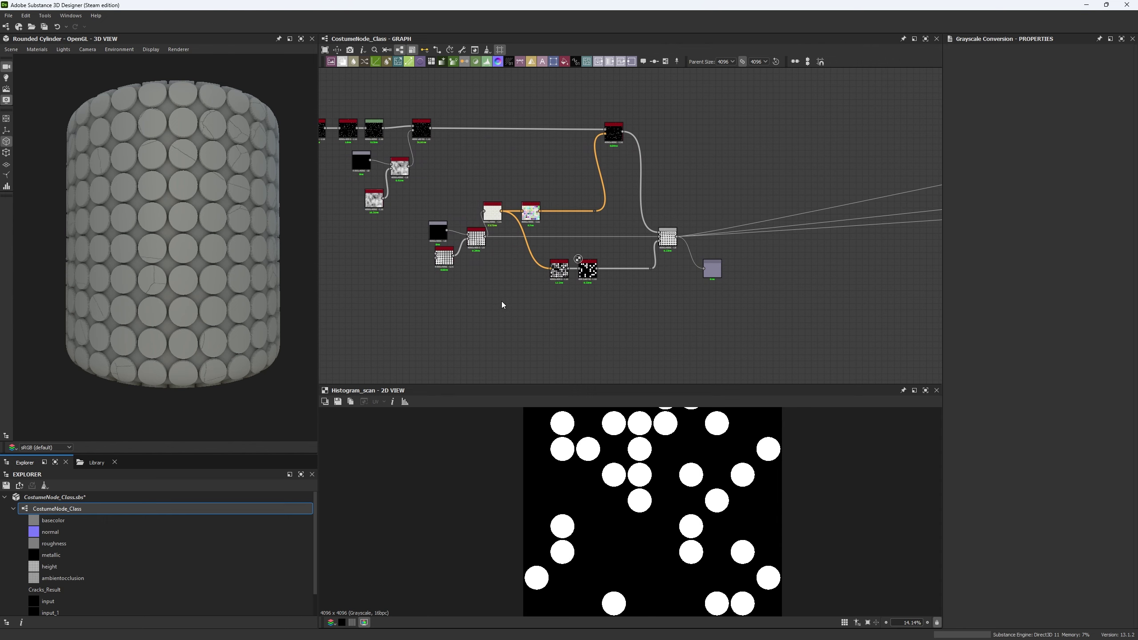
middle_click_drag(502, 305, 583, 303)
scroll(574, 307, "down", 3)
scroll(577, 310, "up", 3)
scroll(576, 313, "down", 1)
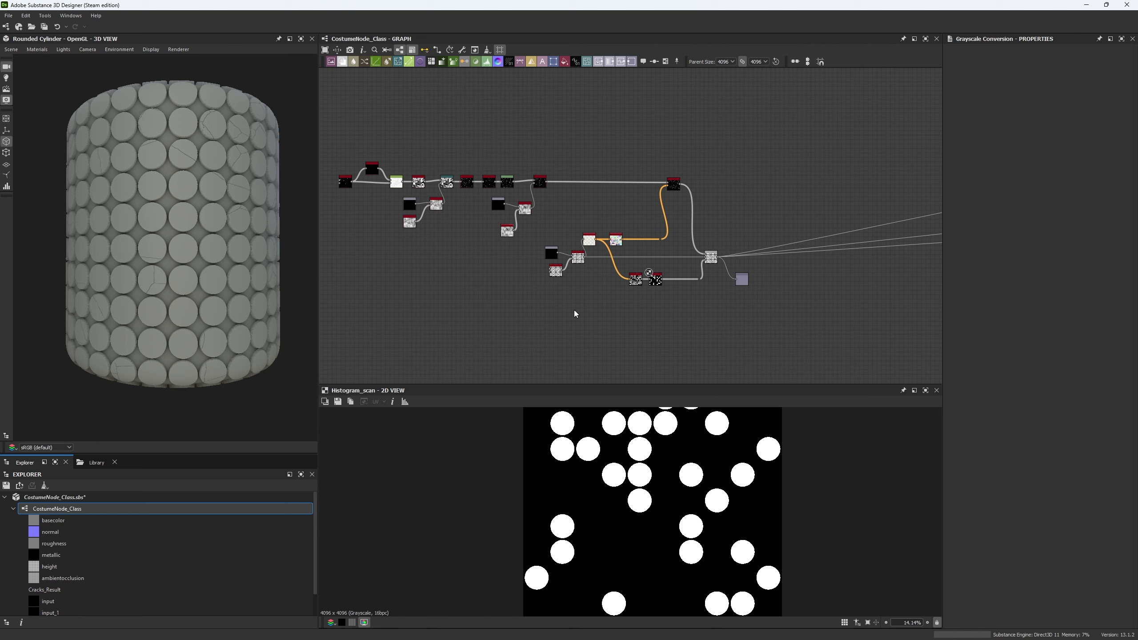
- Create a new graph named Substance_graph in a new package from the Metallic Roughness template at 4096 px
left_click(5, 27)
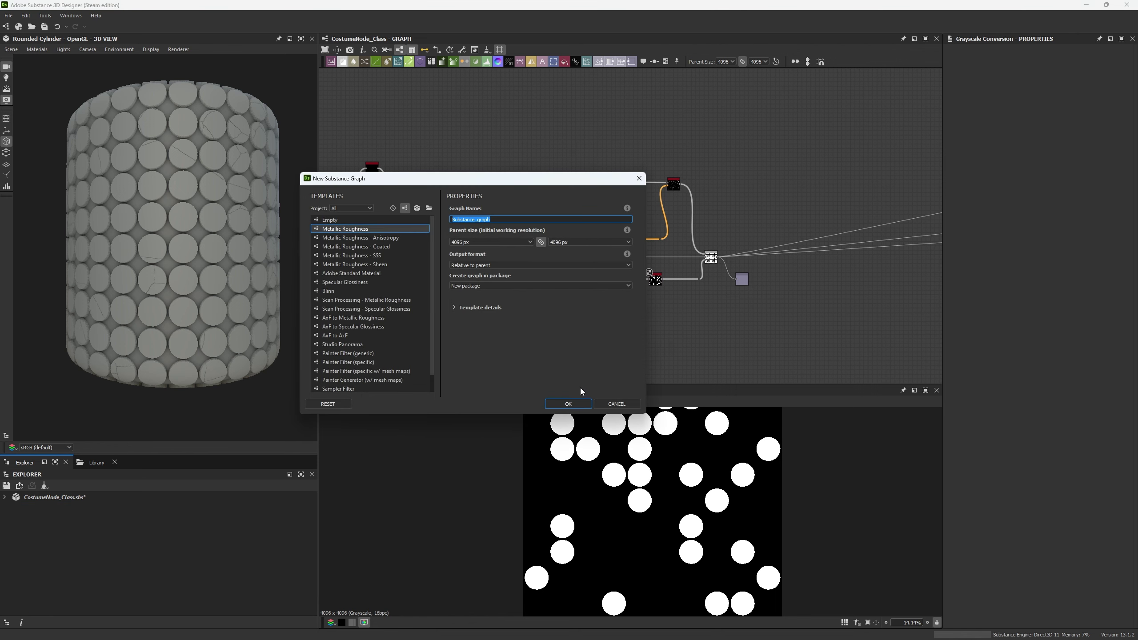
left_click(568, 404)
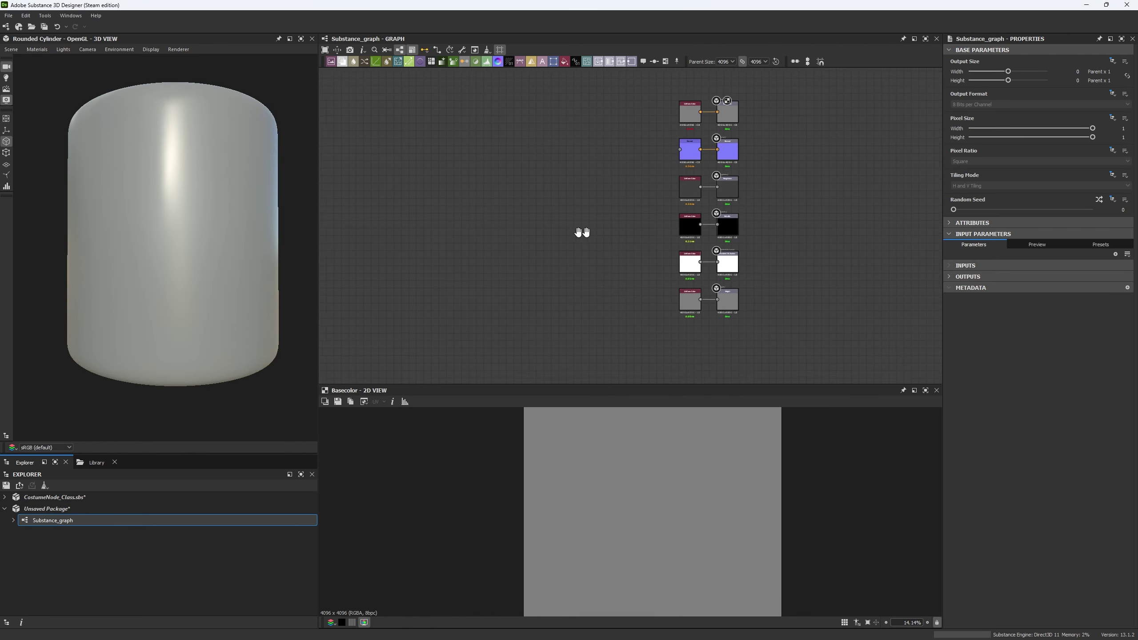
middle_click_drag(582, 232, 674, 228)
scroll(674, 229, "down", 1)
- Insert CostumeNode_Class from the package explorer as a node in the empty area of the new graph
left_click(4, 496)
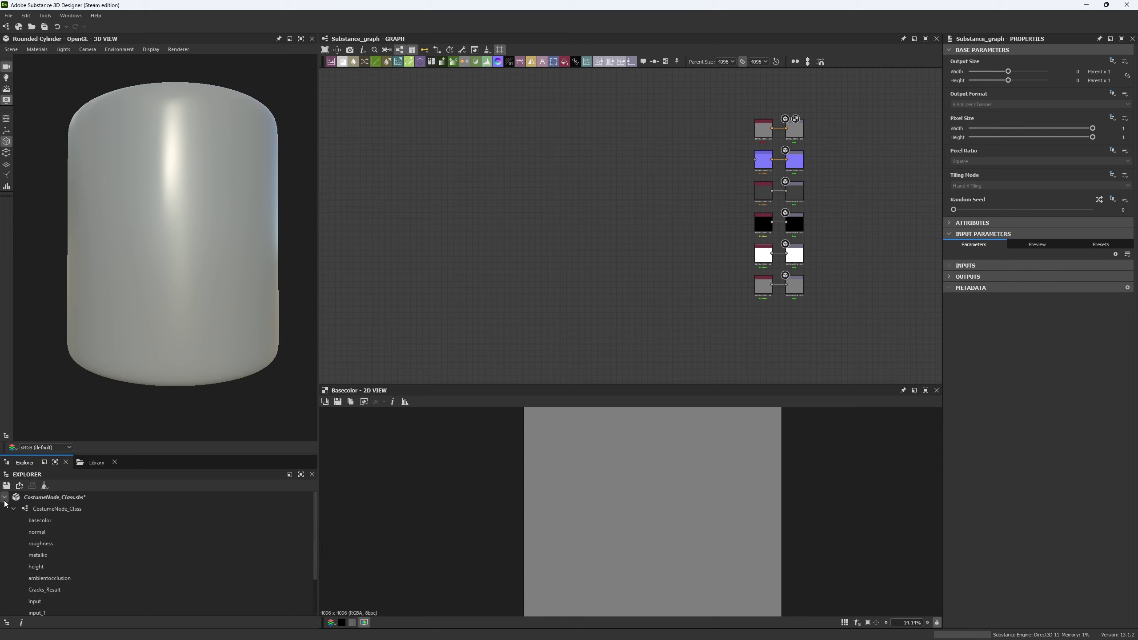
left_click(13, 508)
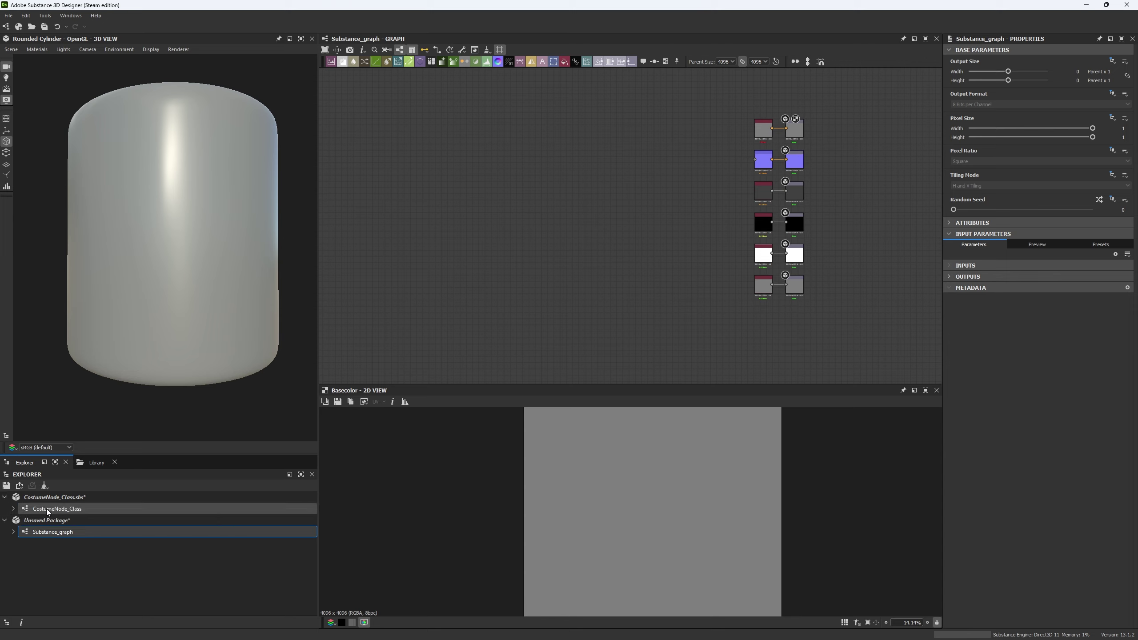
left_click_drag(43, 512, 489, 225)
scroll(464, 233, "up", 8)
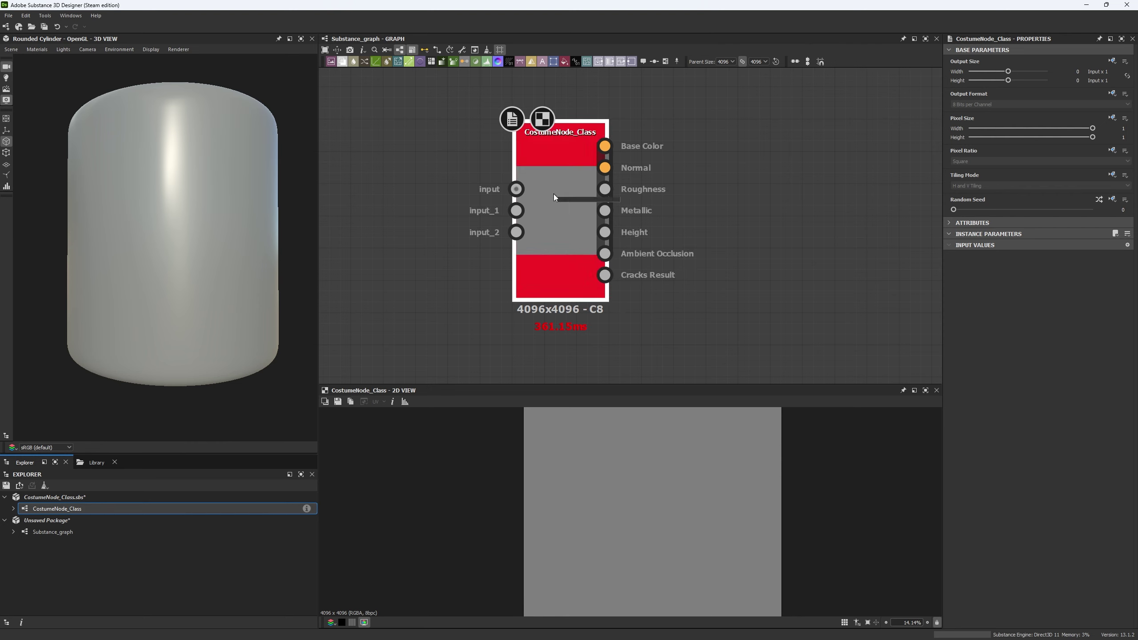
left_click(579, 211)
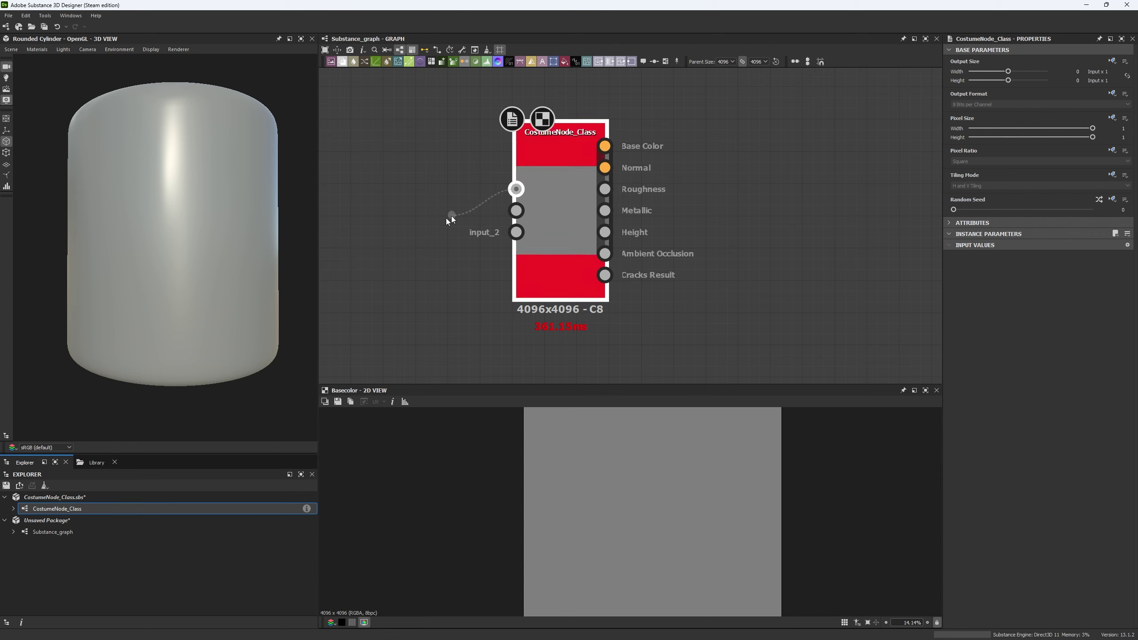
- Add a Shape node connected to the first input of the CostumeNode_Class node
left_click_drag(451, 215, 388, 218)
type("s")
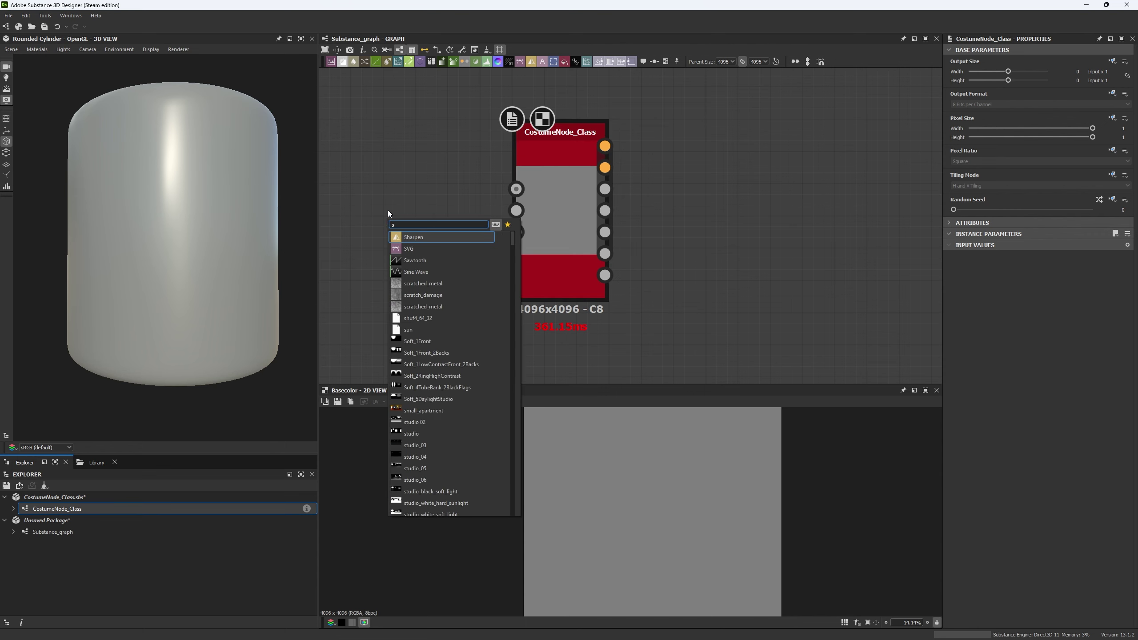
type("hape")
left_click(419, 263)
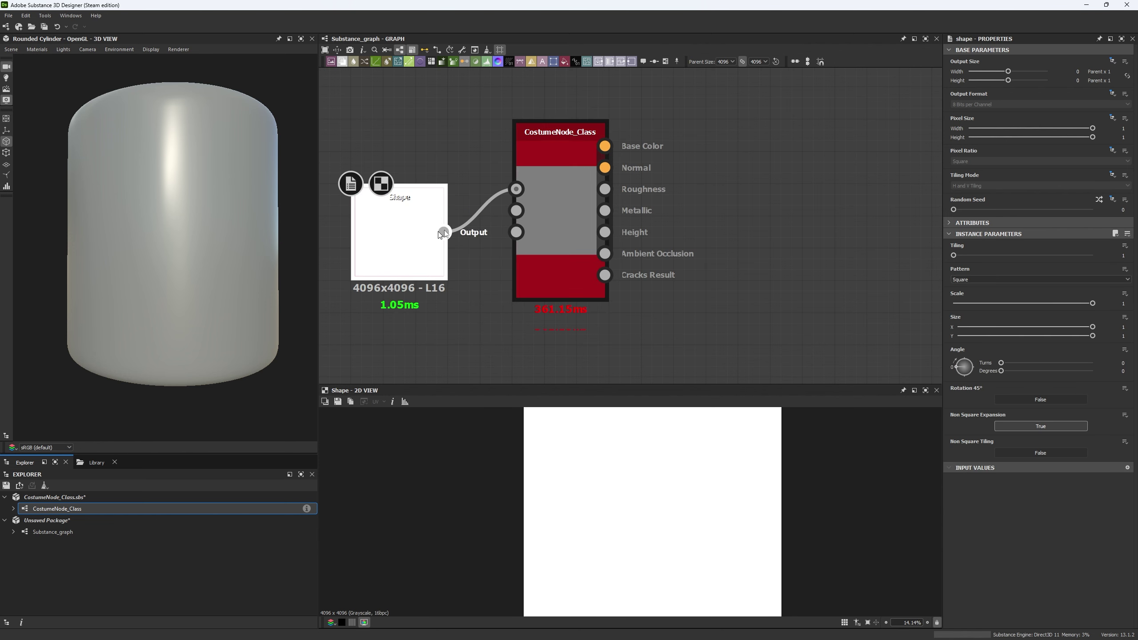
- Connect the Shape output to input_1 and input_2 of the CostumeNode_Class node as well
double_click(560, 210)
left_click_drag(516, 211, 399, 247)
left_click_drag(516, 232, 385, 265)
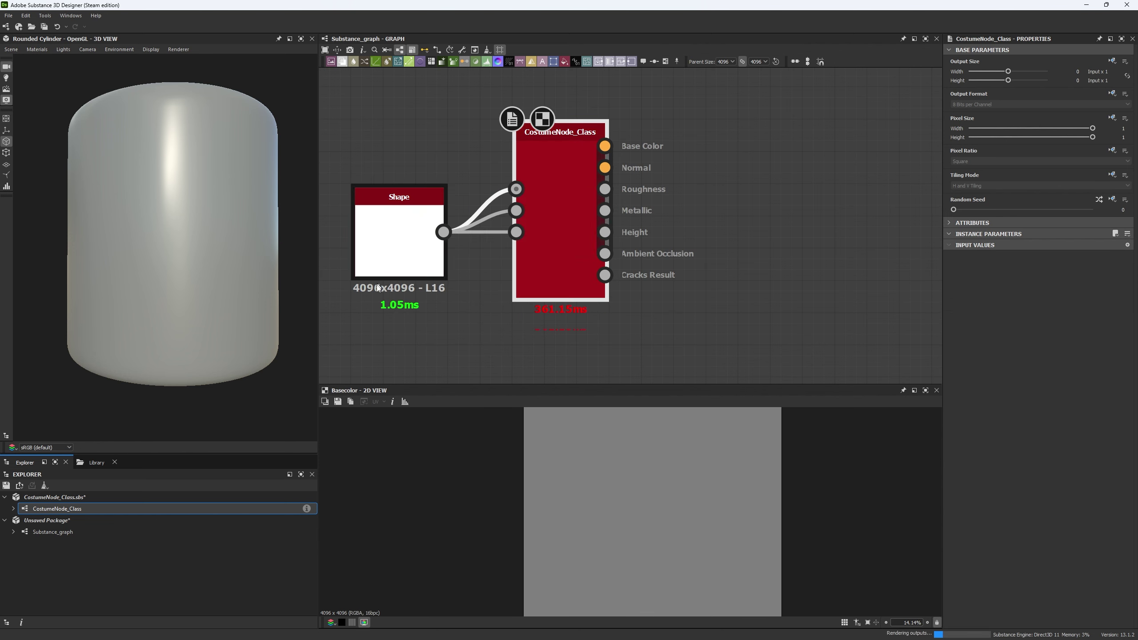
- Delete the Shape node from Substance_graph
left_click(421, 251)
key("Delete")
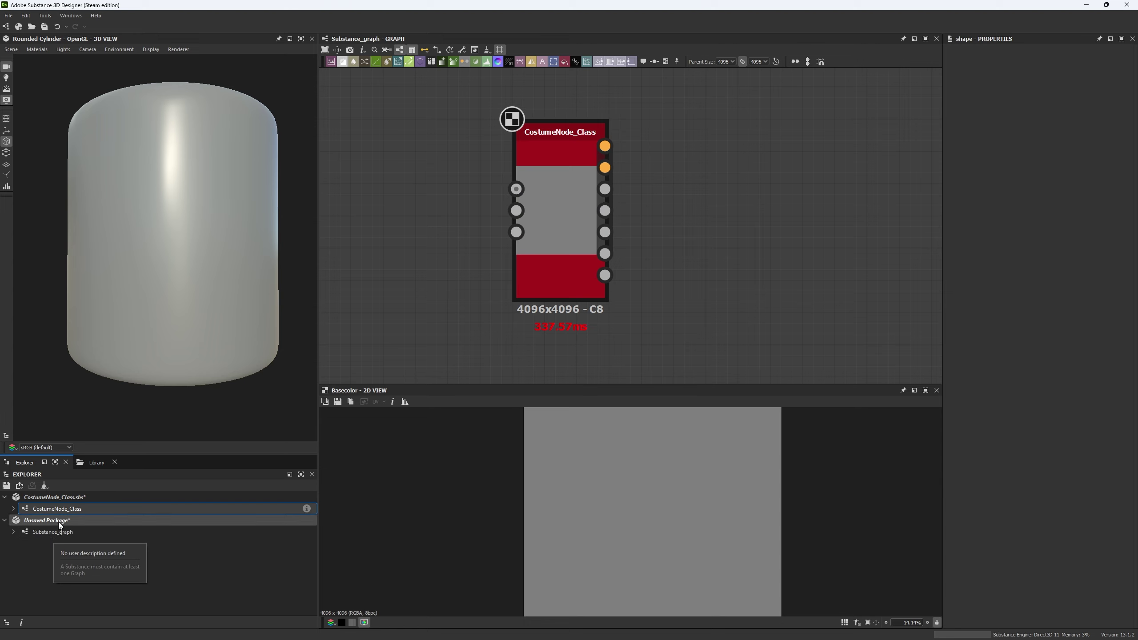
- Reopen the CostumeNode_Class graph and save its package
double_click(59, 509)
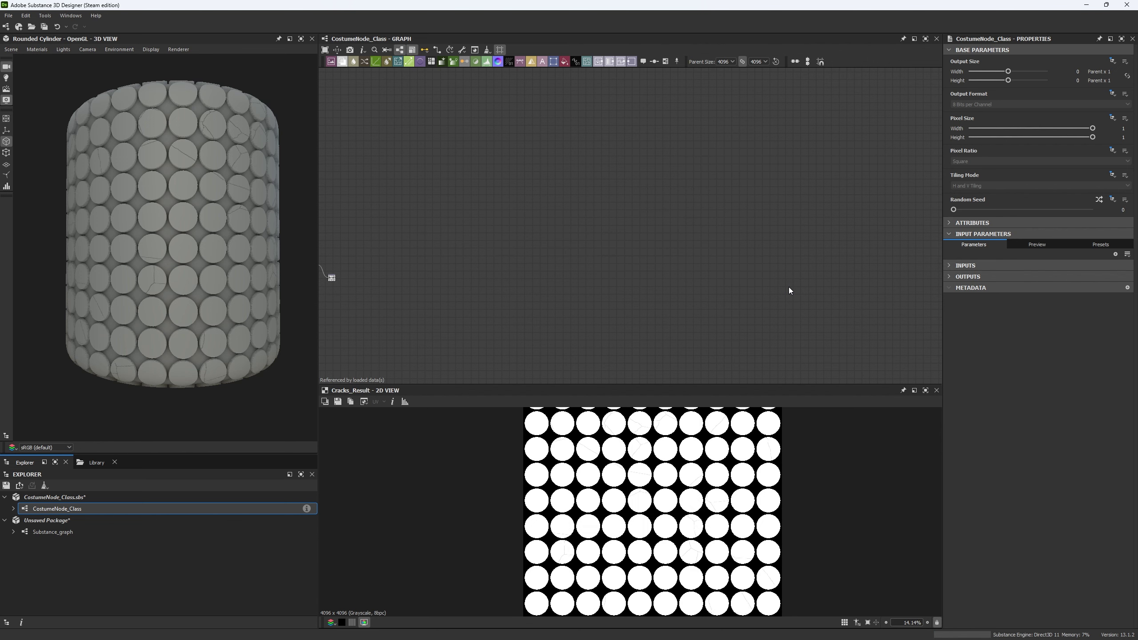
key("ctrl+s")
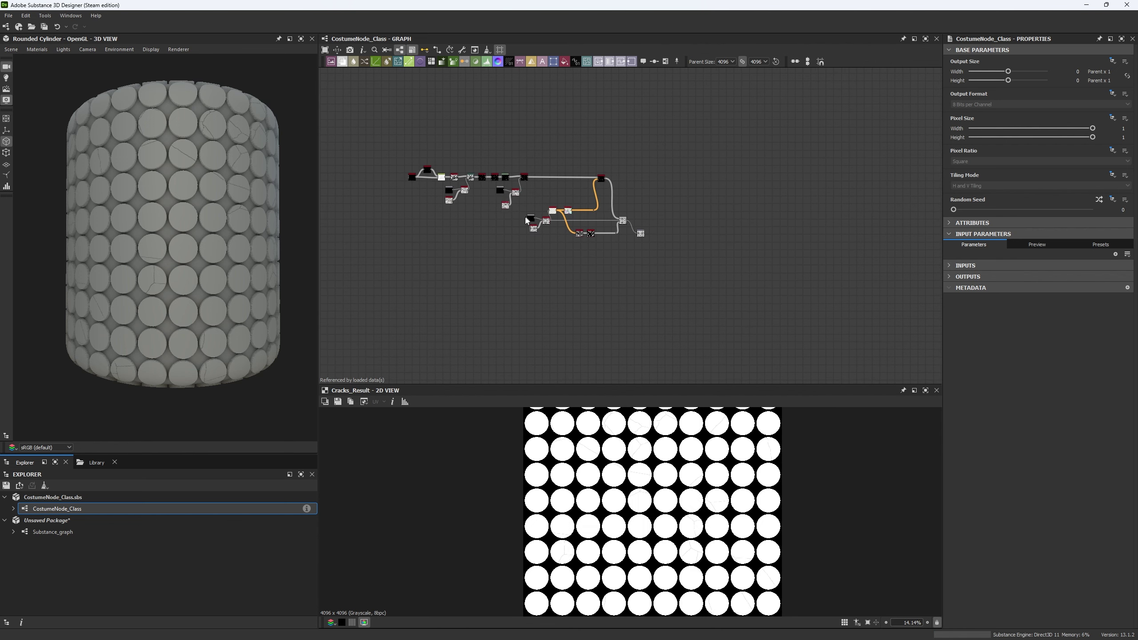
- Move the node group from Tile Generator to Directional Warp, with its switch inputs, left and away from the Edge Detect node
scroll(565, 208, "up", 4)
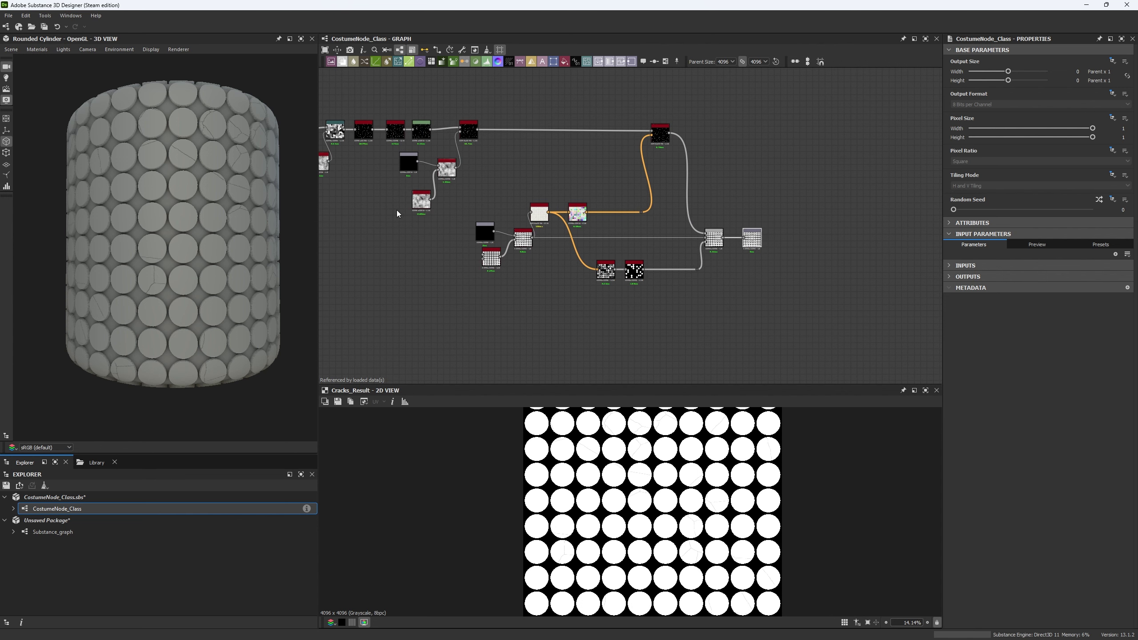
middle_click_drag(393, 216, 593, 232)
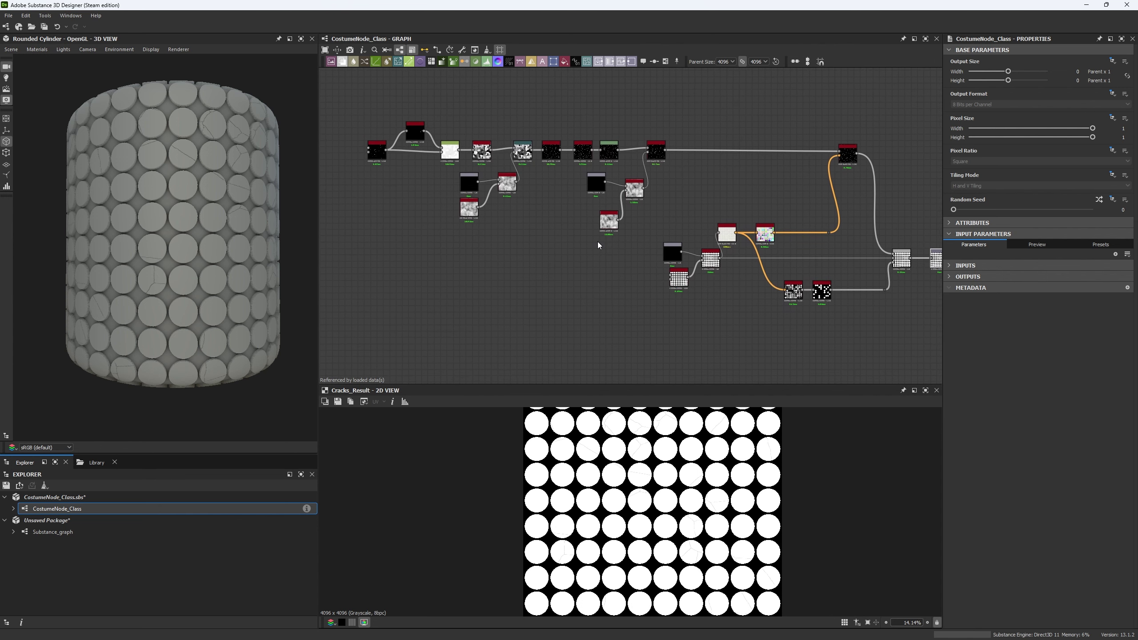
middle_click_drag(543, 216, 655, 222)
left_click_drag(444, 112, 633, 245)
left_click_drag(636, 163, 560, 163)
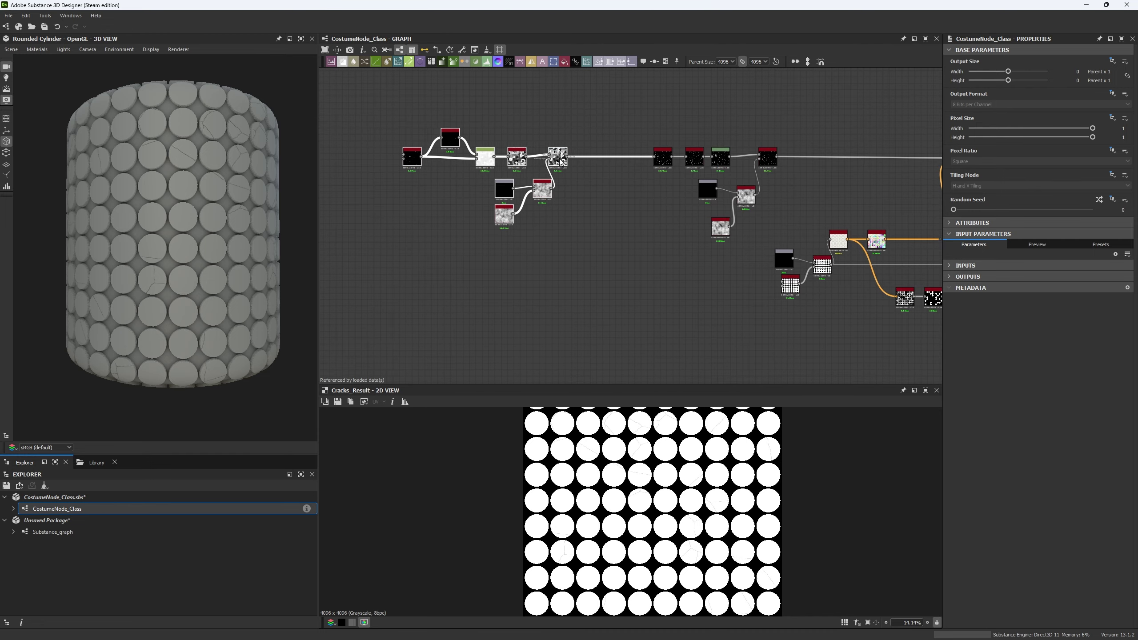
- Add a frame around the selected Tile Generator to Directional Warp nodes and title it "Cell Pattern Generator"
scroll(638, 156, "up", 4)
scroll(686, 170, "down", 4)
scroll(685, 170, "up", 2)
scroll(692, 171, "up", 4)
scroll(693, 171, "down", 5)
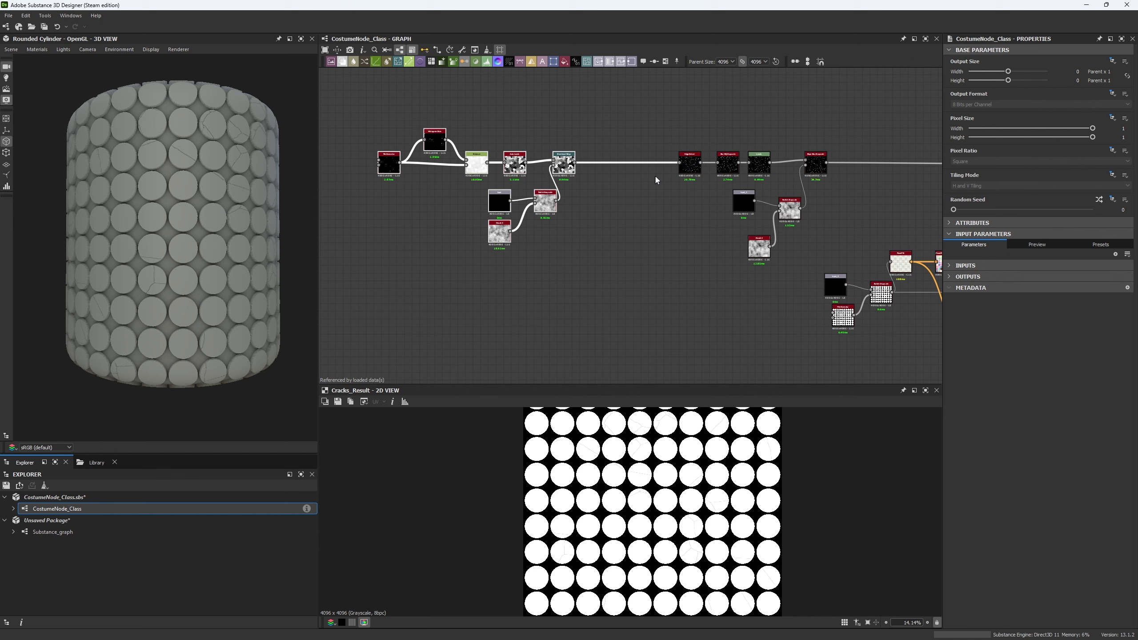
scroll(672, 175, "up", 4)
scroll(680, 193, "down", 5)
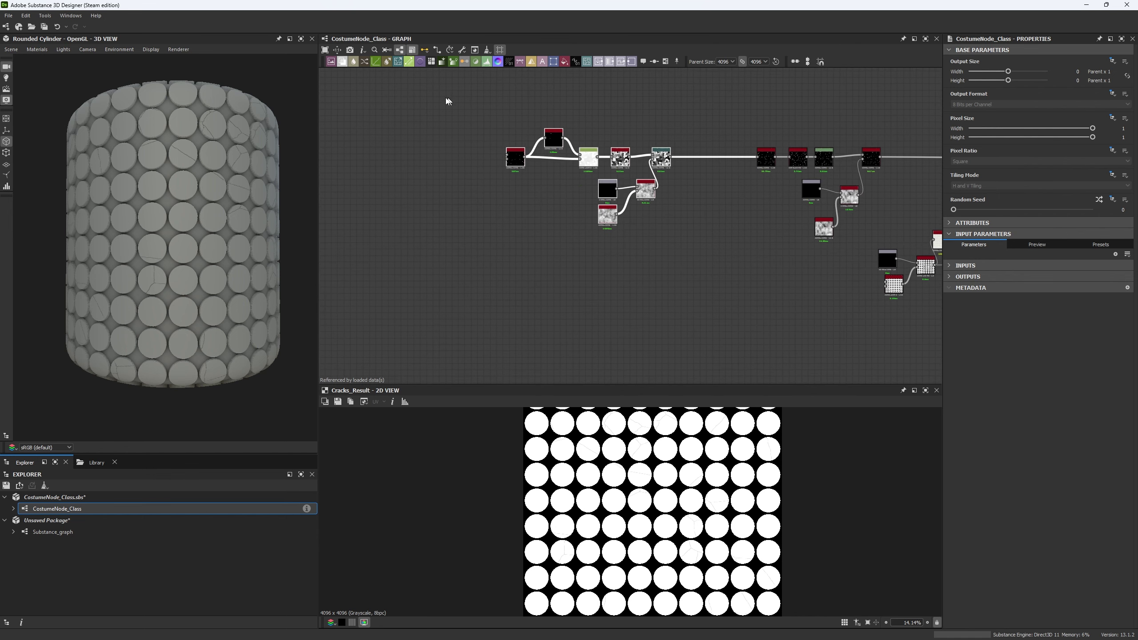
right_click(681, 236)
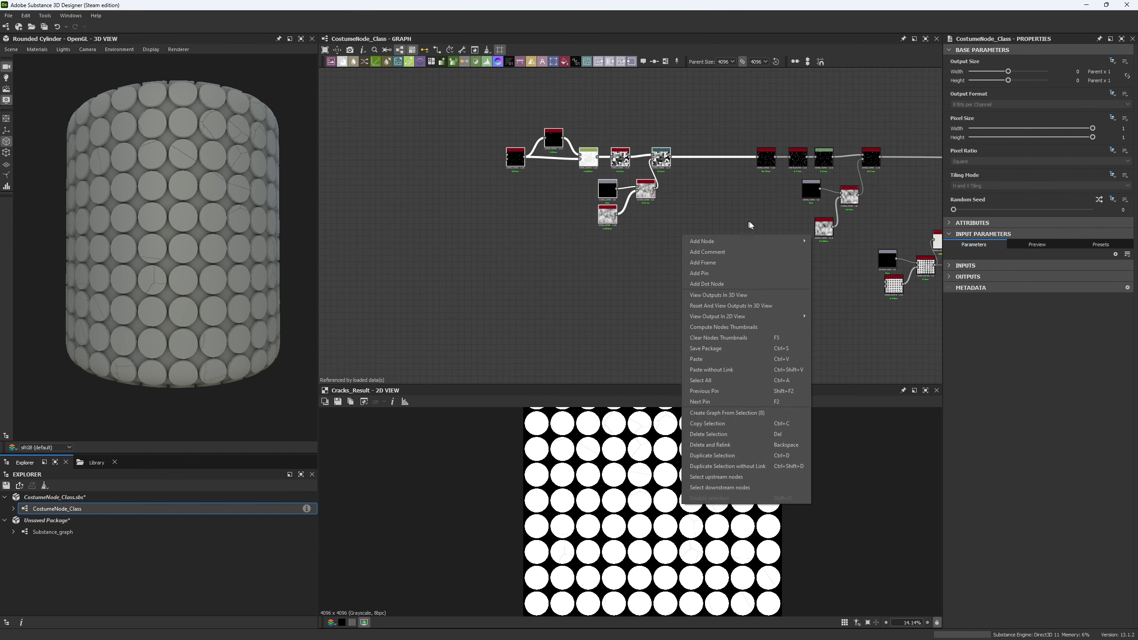
left_click(720, 263)
scroll(716, 201, "up", 3)
scroll(737, 201, "down", 3)
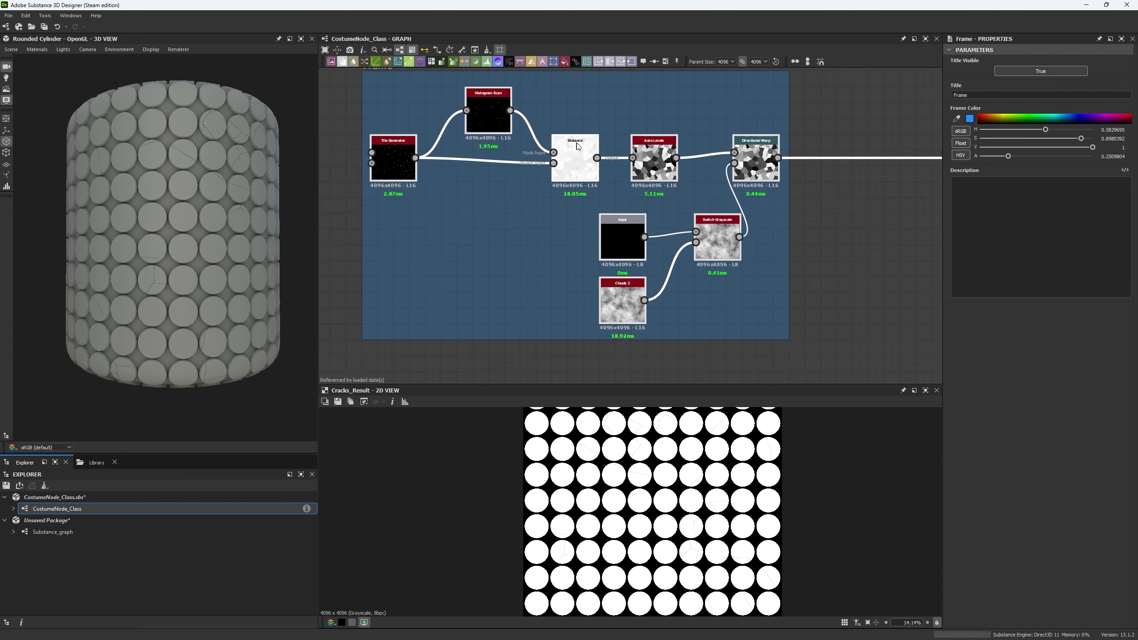
scroll(714, 180, "down", 2)
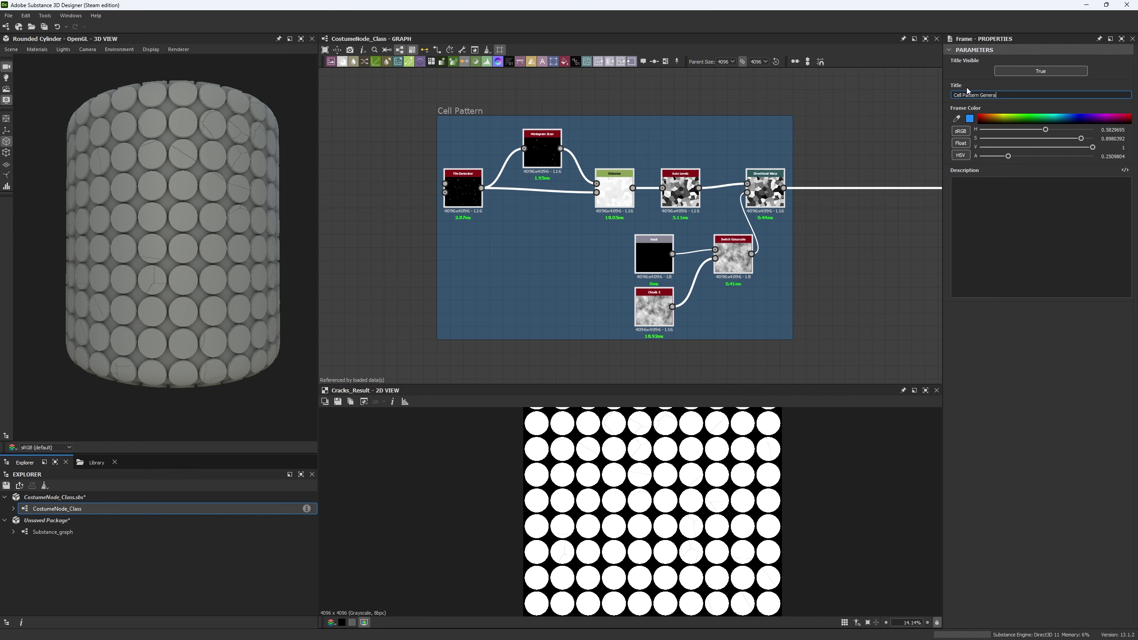
key("Return")
- Show the Tile Generator node's parameters and output, and enlarge the 2D view to see the whole texture
middle_click_drag(651, 358, 592, 353)
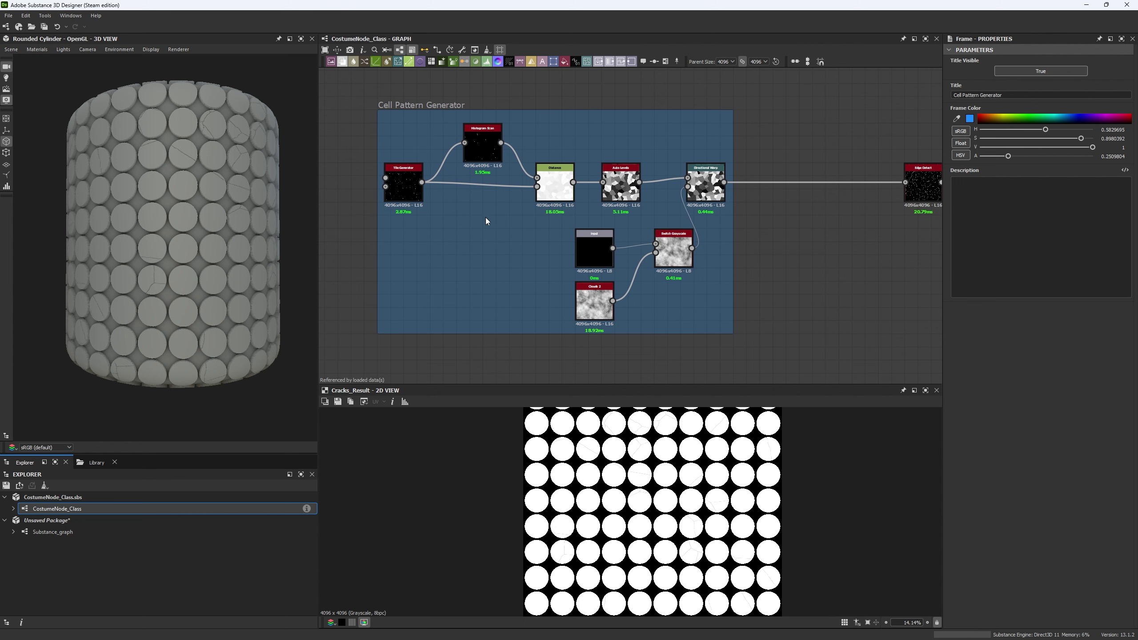
double_click(404, 193)
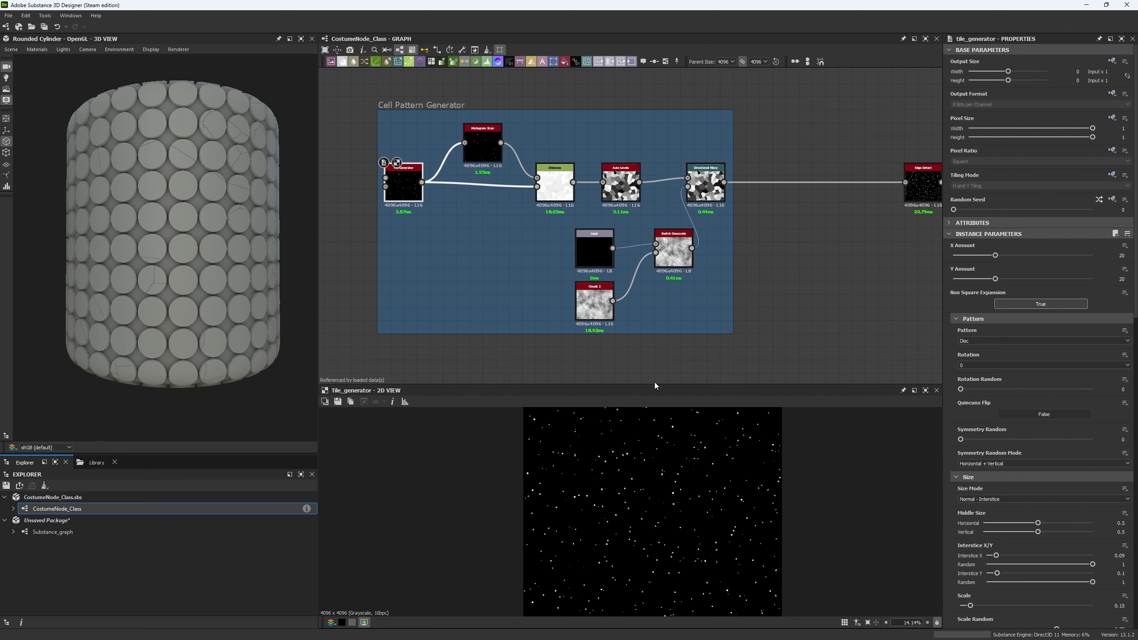
left_click_drag(654, 384, 650, 304)
middle_click_drag(669, 271, 687, 190)
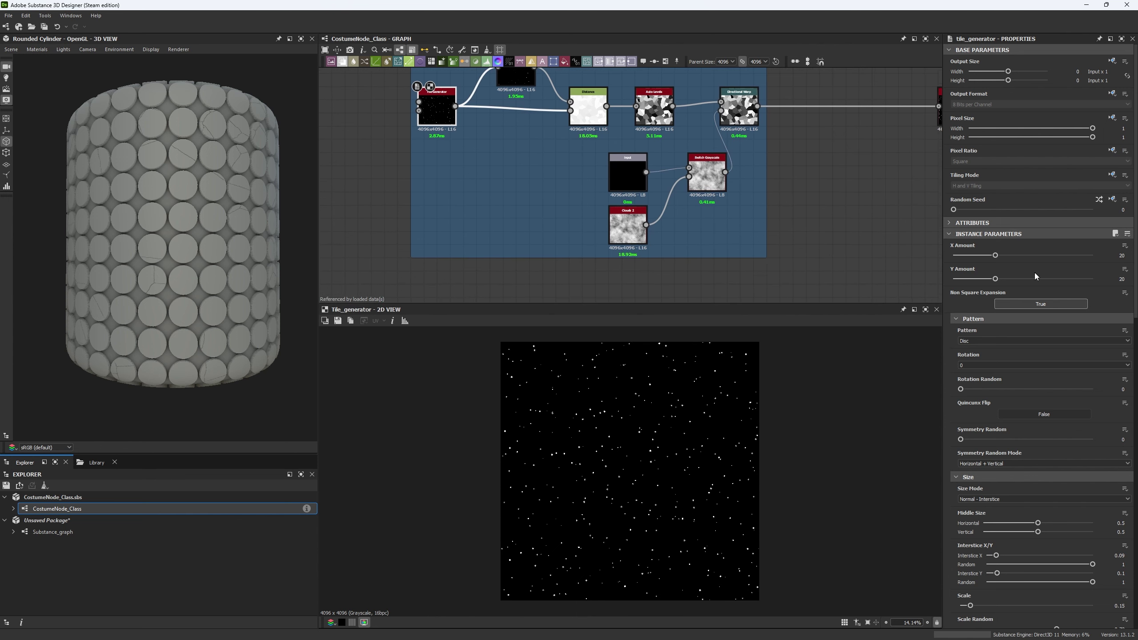
left_click(1127, 234)
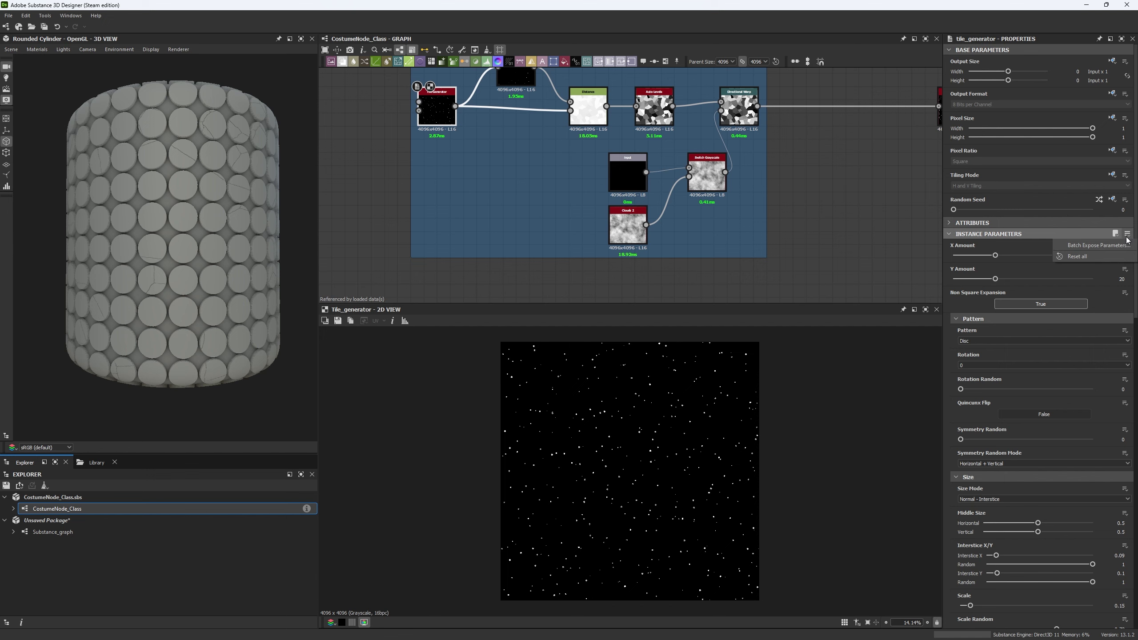
left_click(1127, 246)
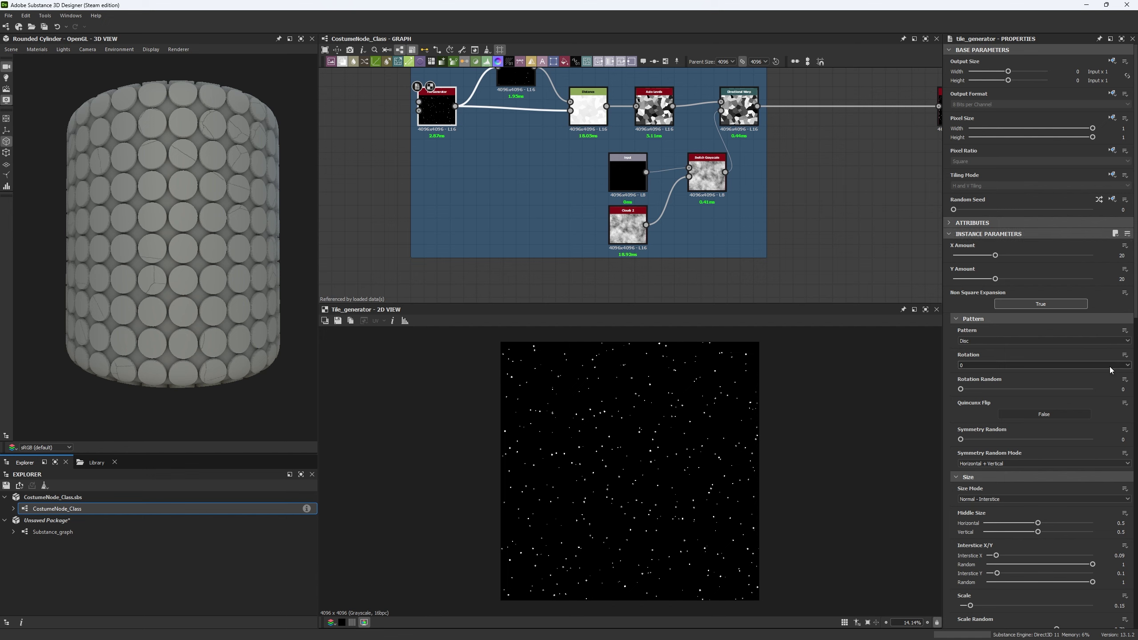
left_click(1124, 247)
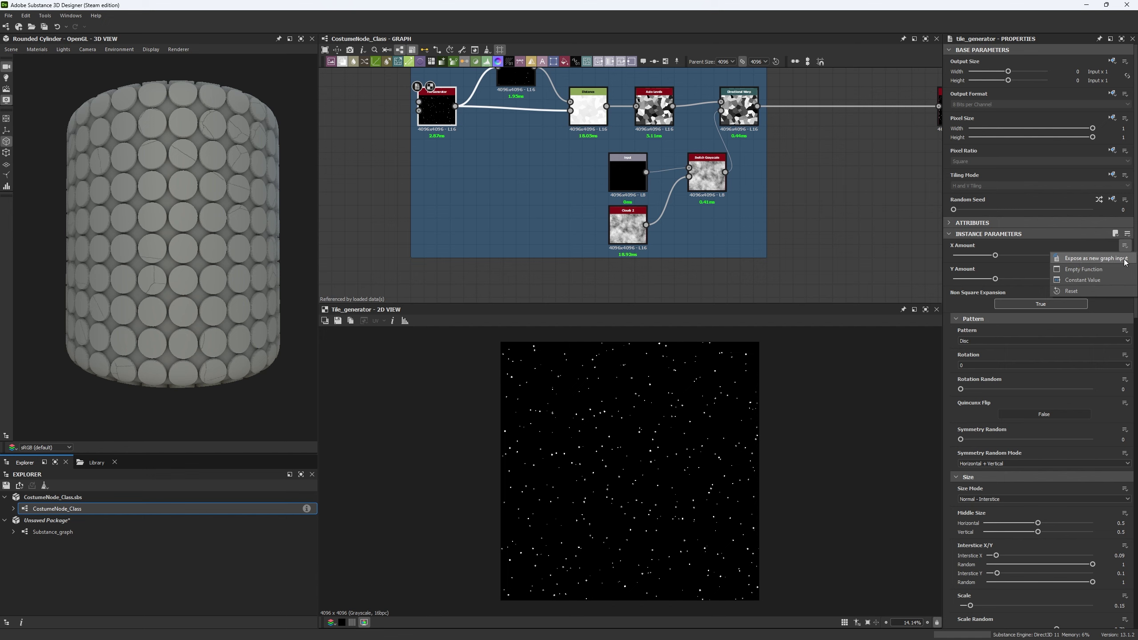
left_click(1127, 234)
- Start Batch Expose Parameters for the Tile Generator and mark X Amount and Y Amount with identifiers x_amount and y_amount
left_click(1127, 233)
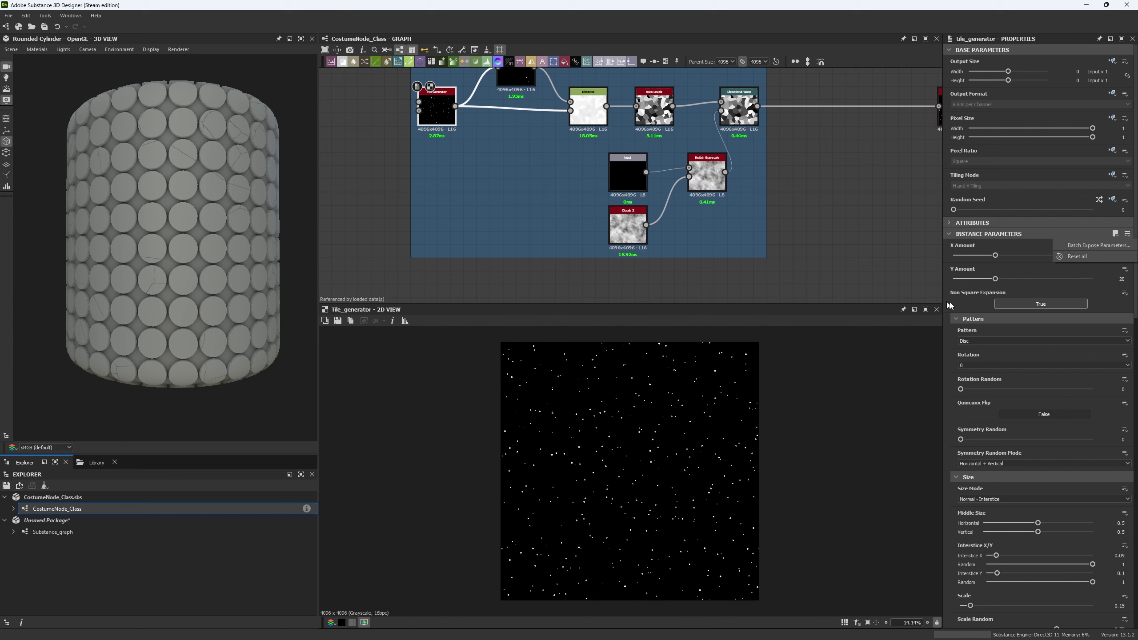
left_click(1063, 246)
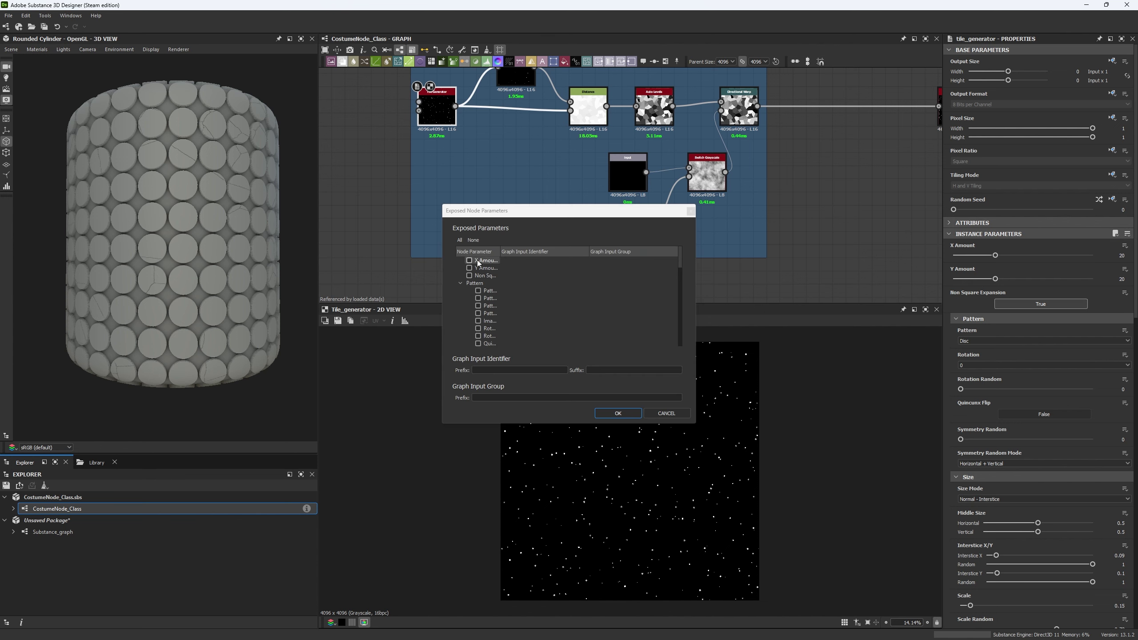
left_click(469, 260)
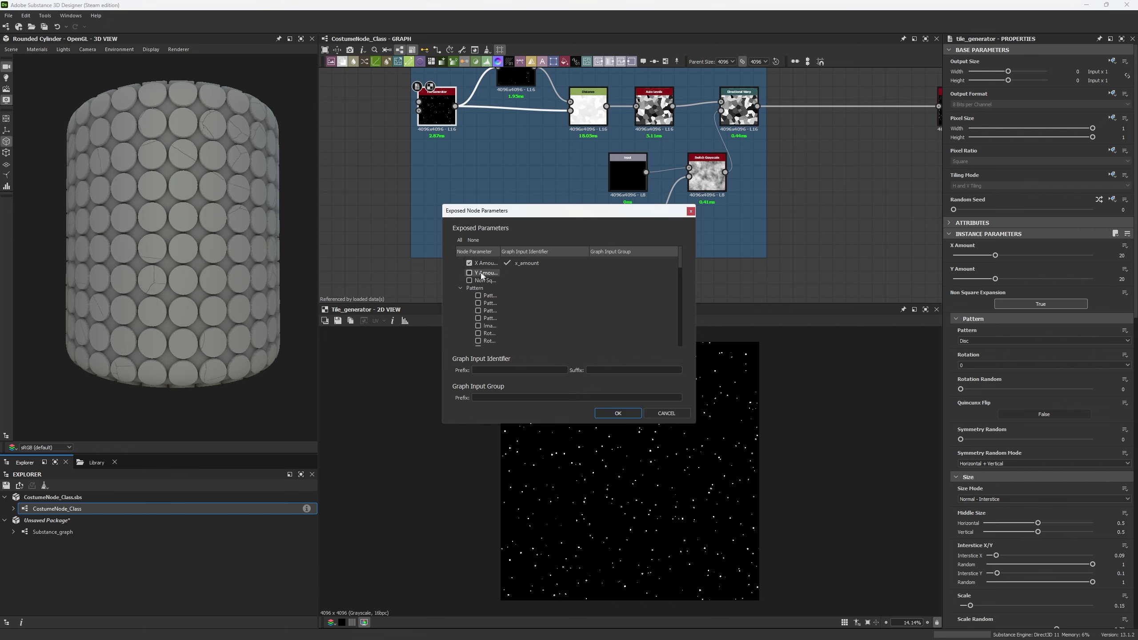
left_click(469, 273)
double_click(537, 273)
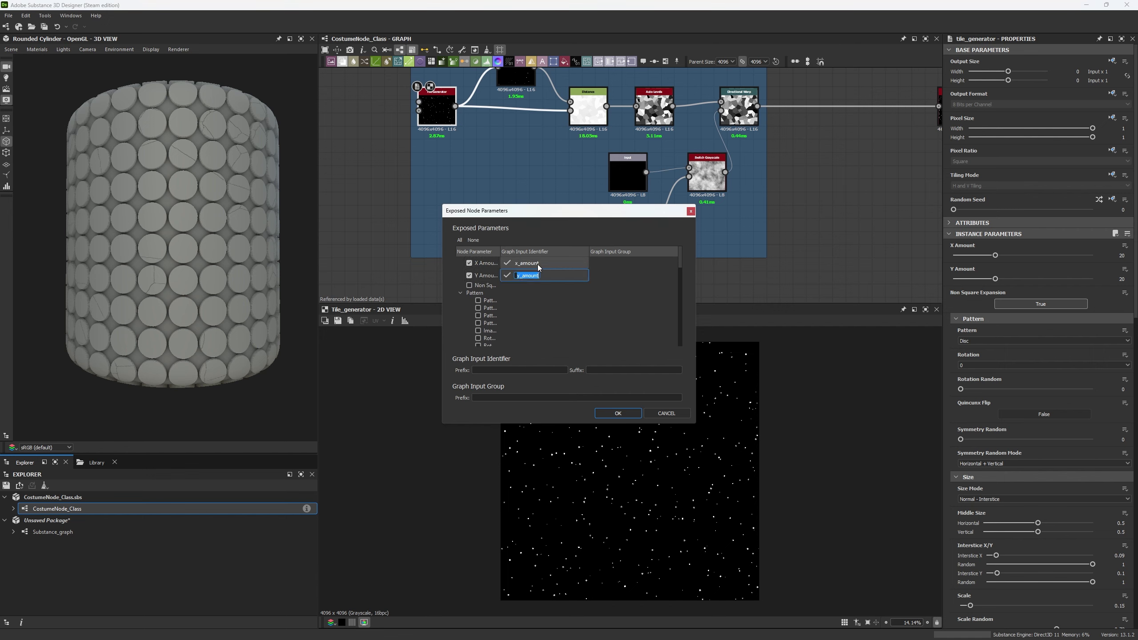
left_click(557, 301)
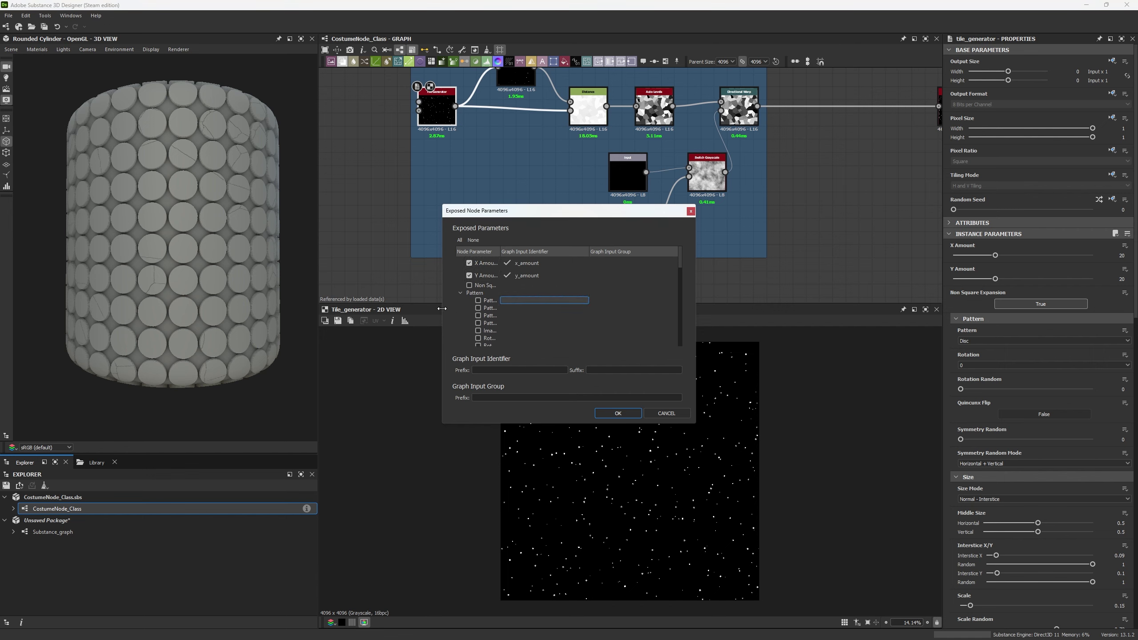
- Widen the exposure dialog and its Node Parameter column, and mark only Scale from the Size group for exposure
left_click_drag(443, 310, 230, 310)
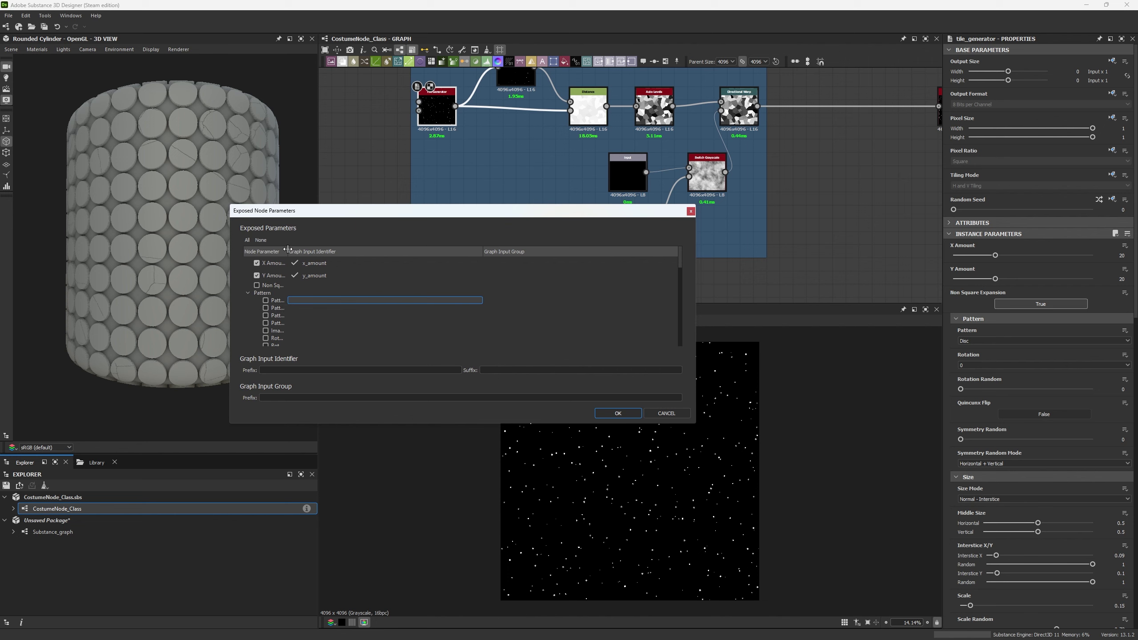
left_click_drag(288, 252, 355, 252)
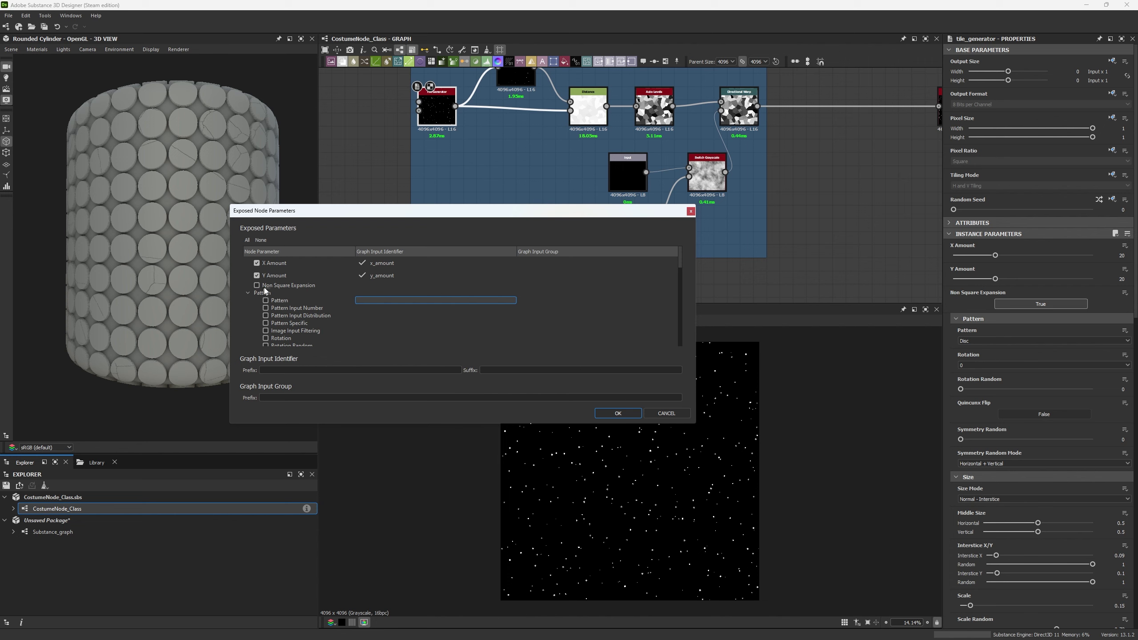
scroll(306, 301, "down", 2)
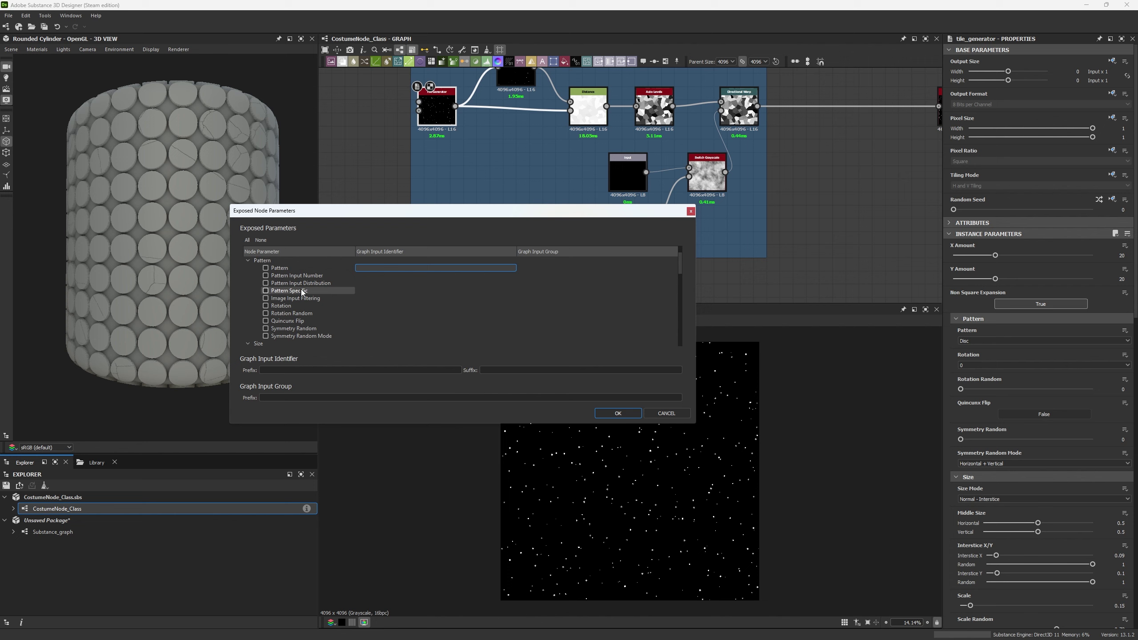
scroll(307, 300, "down", 1)
scroll(307, 301, "down", 2)
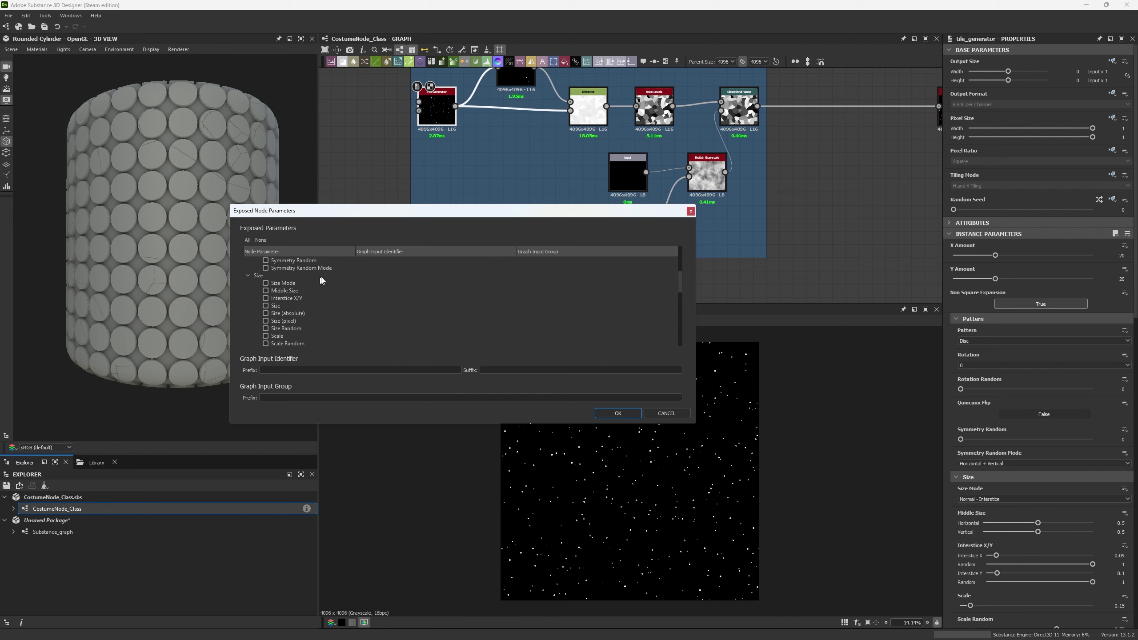
left_click(265, 306)
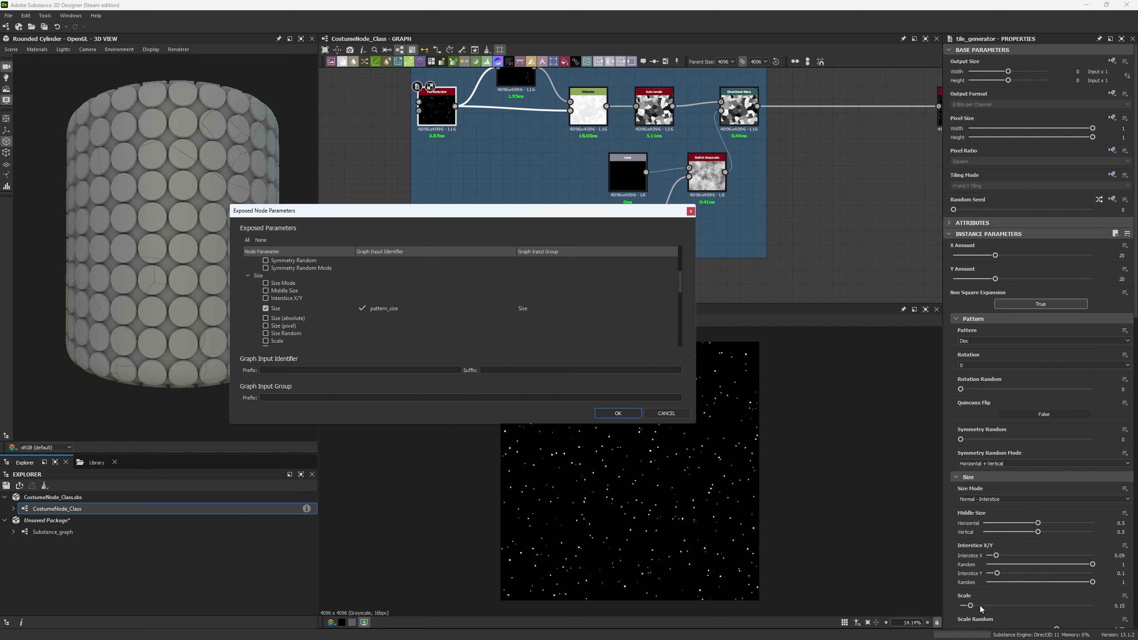
scroll(493, 298, "down", 1)
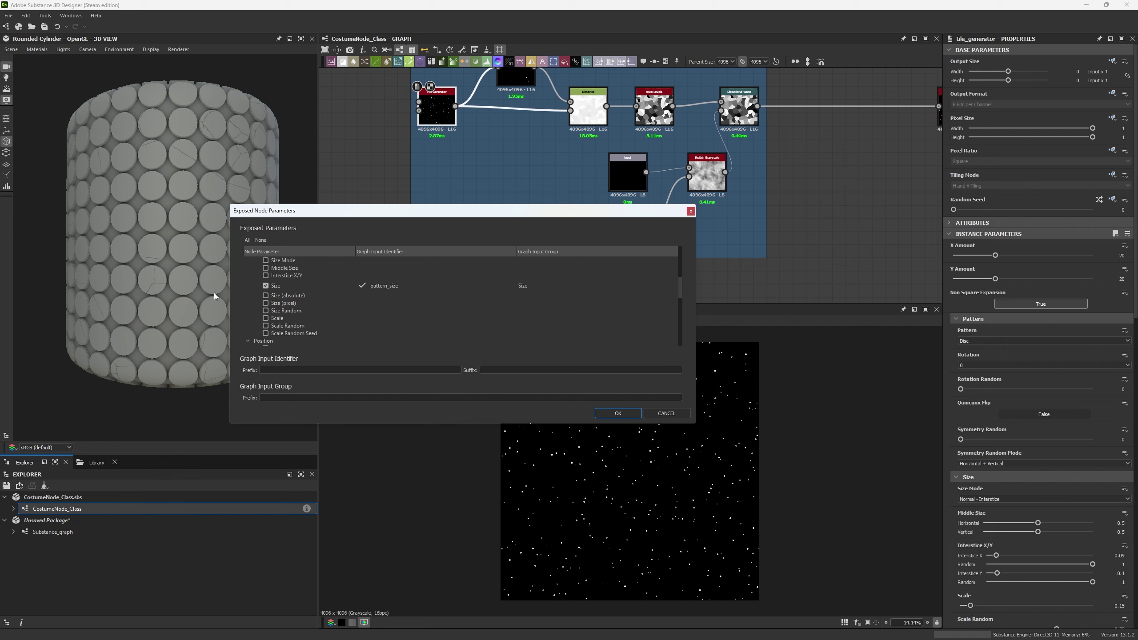
left_click(265, 285)
left_click(266, 314)
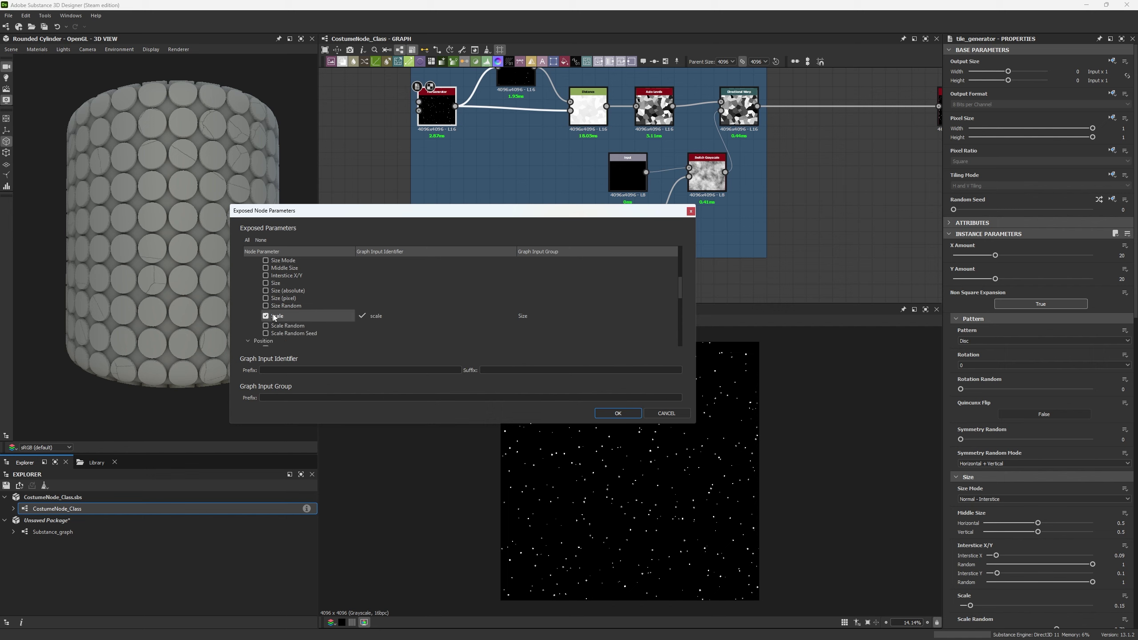
- Check the remaining Tile Generator parameters and apply the exposure of X Amount, Y Amount and Scale
scroll(353, 317, "down", 4)
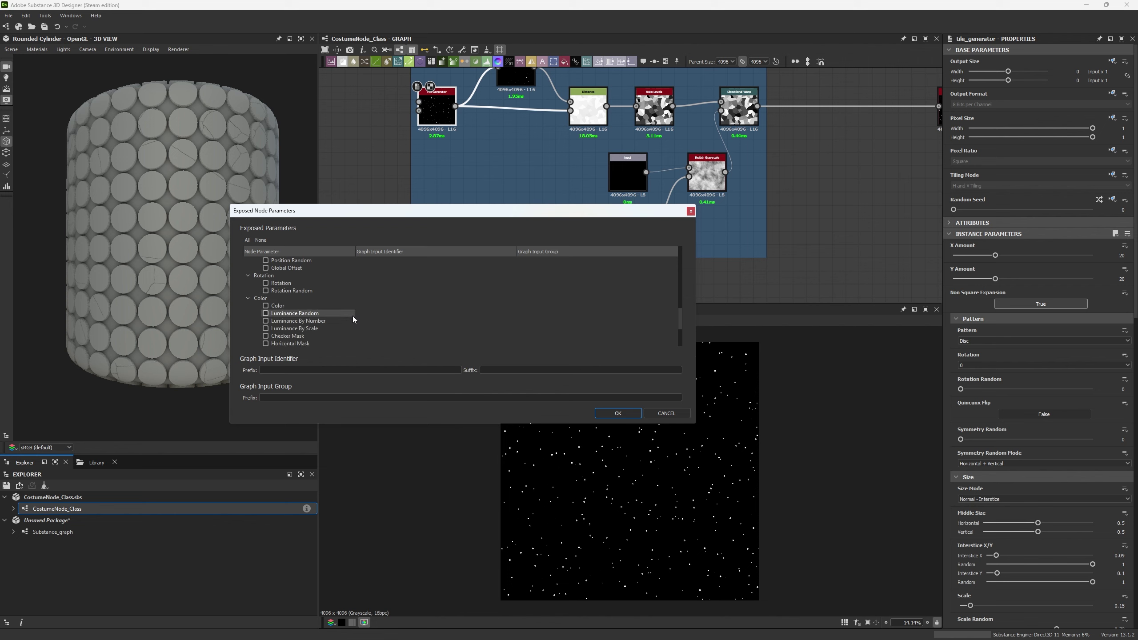
scroll(353, 317, "down", 1)
scroll(323, 309, "down", 2)
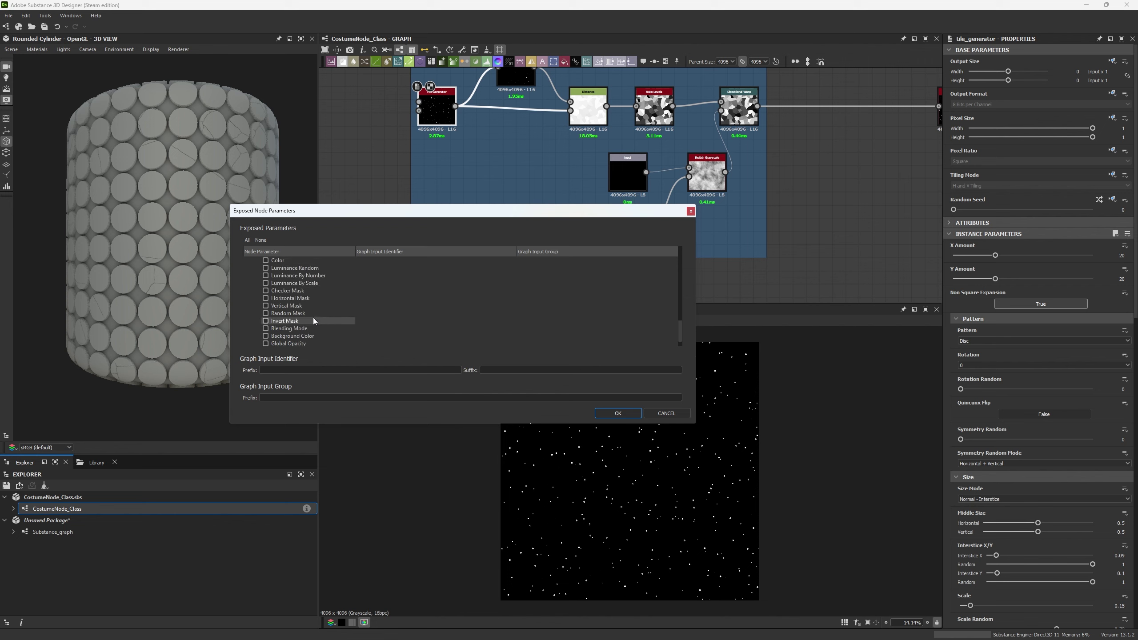
scroll(287, 314, "up", 10)
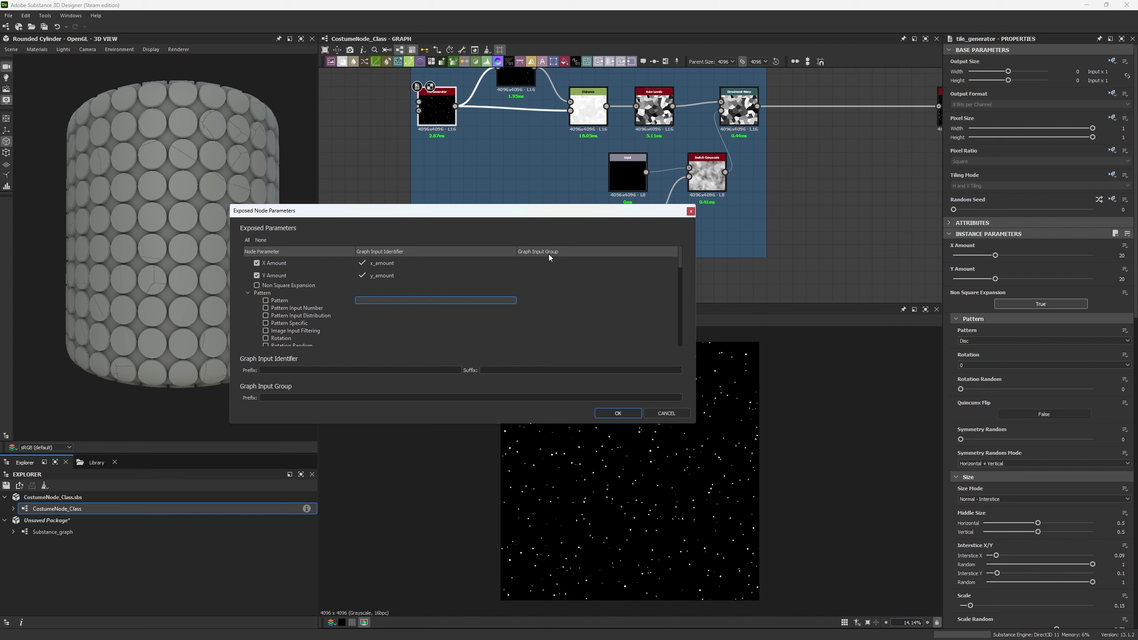
left_click(607, 412)
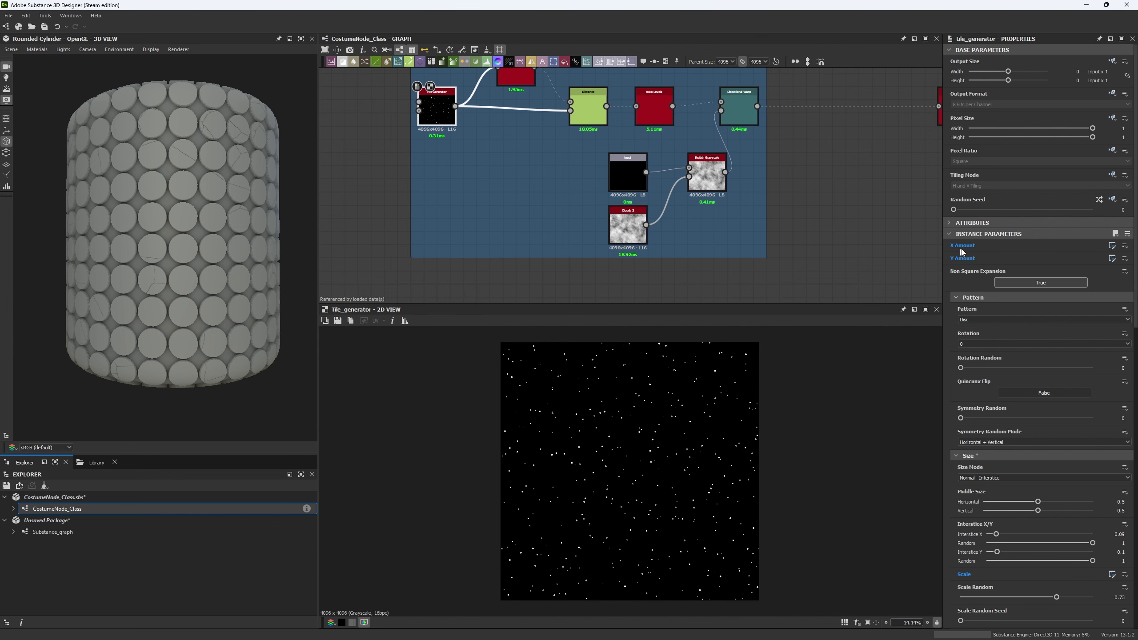
scroll(821, 252, "down", 3)
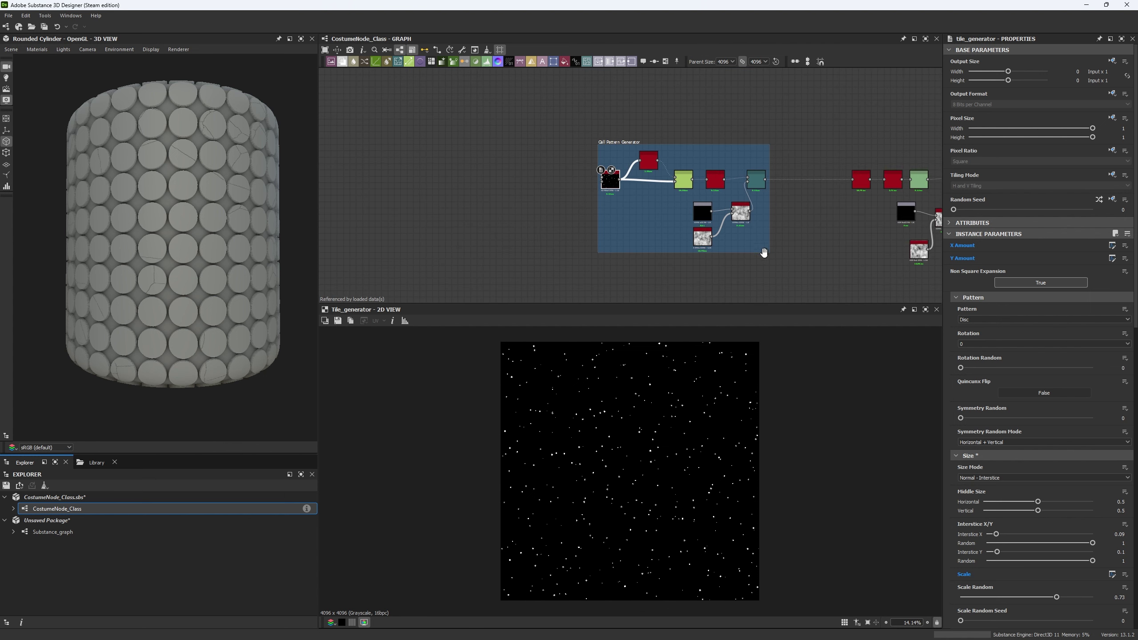
middle_click_drag(763, 259, 654, 222)
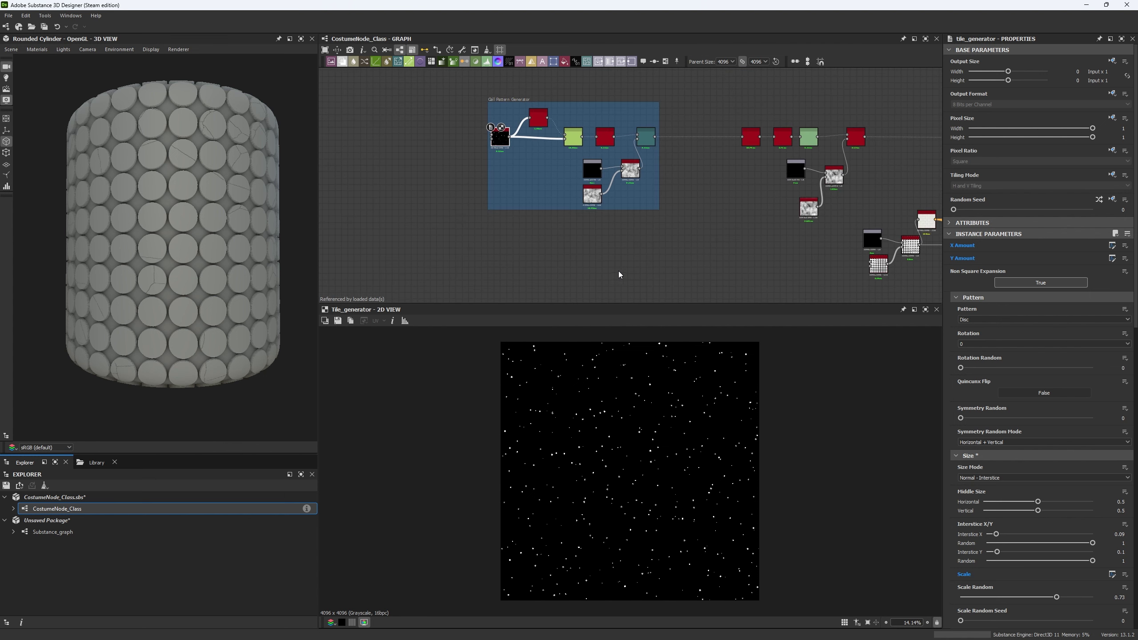
- Raise the default of Cells Maximum Tilling to 0.64 and preview the Distance node's output
left_click(611, 255)
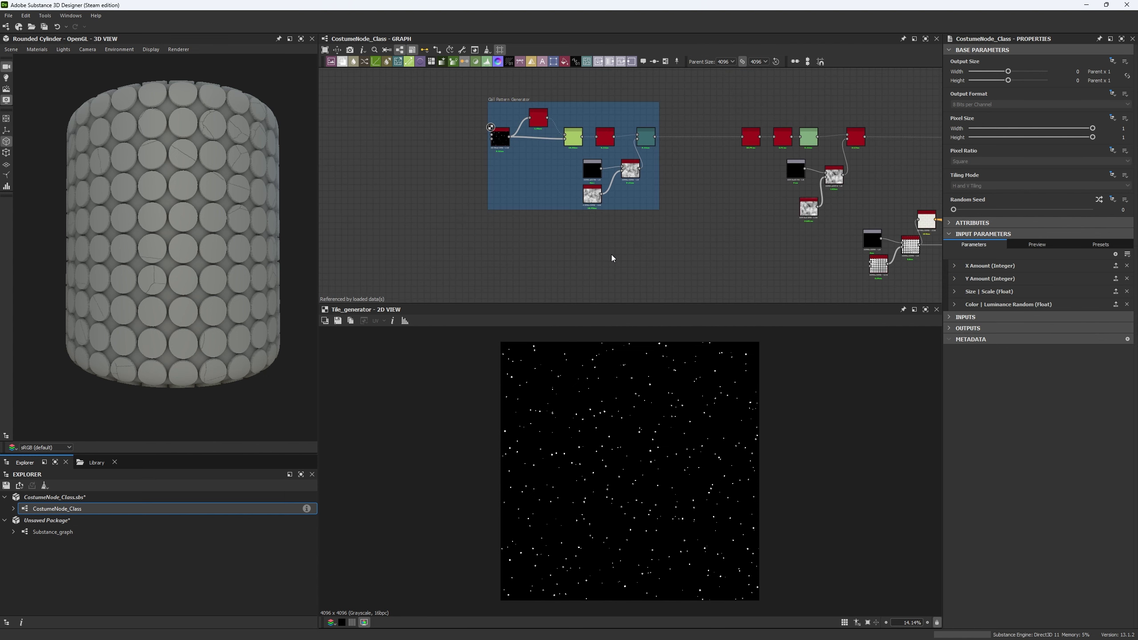
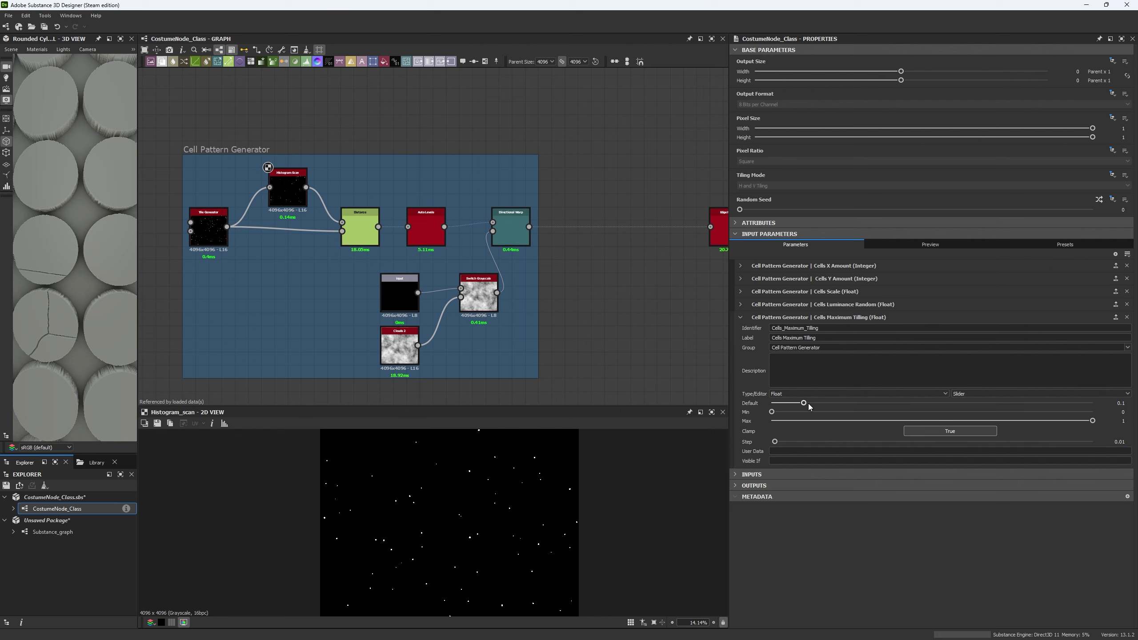
left_click_drag(803, 403, 976, 404)
double_click(360, 228)
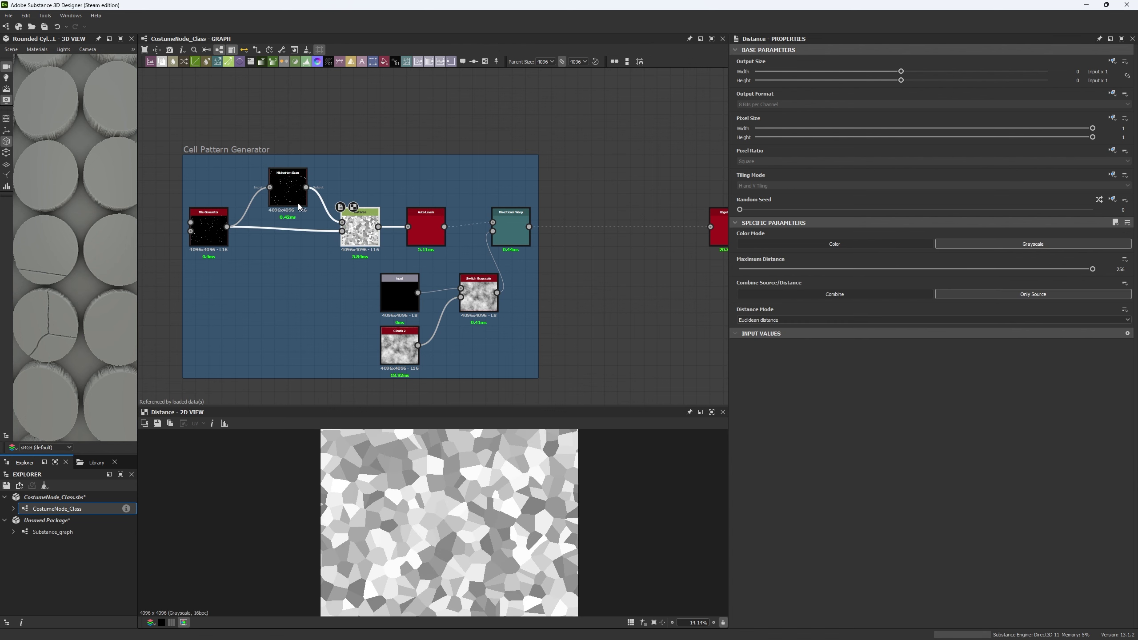
left_click(289, 191)
left_click(589, 345)
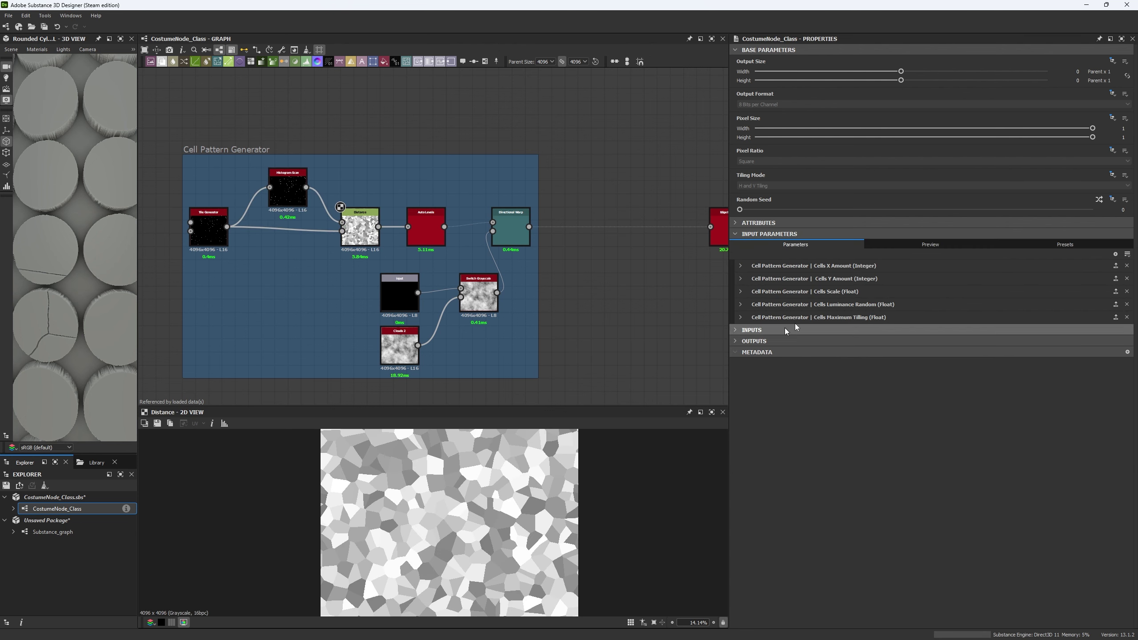
left_click(740, 317)
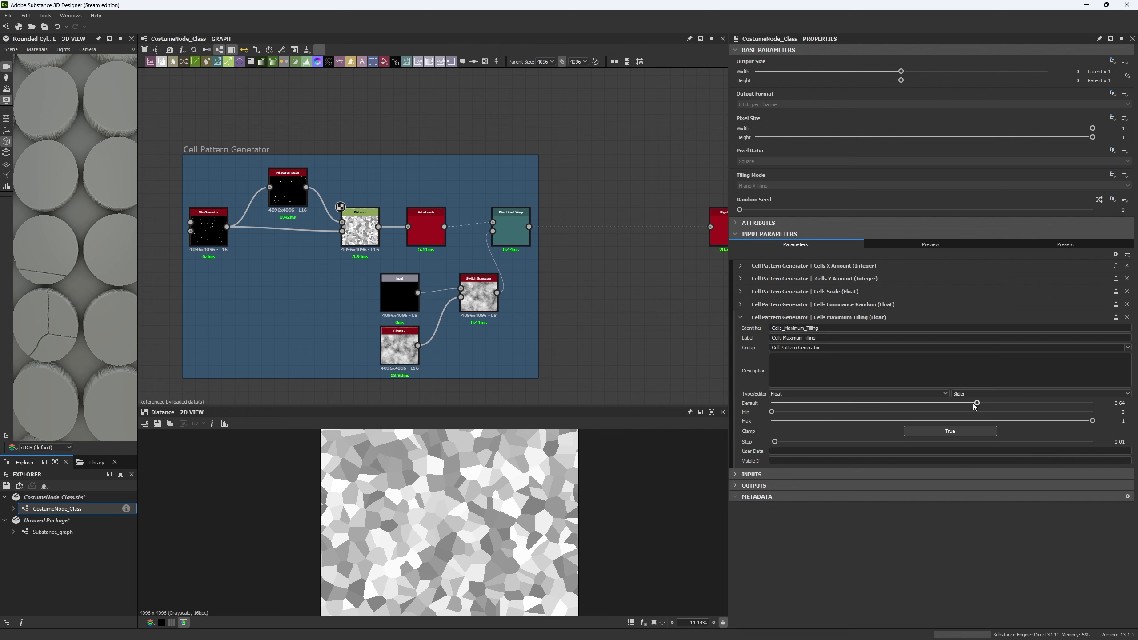
- Set the Cells Maximum Tilling parameter's default to 0.6, its minimum to 0.1 and its maximum to 0.6
left_click_drag(975, 403, 941, 403)
double_click(1117, 403)
type("0.6")
key("Return")
left_click(1125, 403)
left_click(1123, 421)
type("0.6")
key("Return")
left_click(1131, 411)
mouse_move(963, 402)
left_mouse_down()
mouse_move(803, 403)
mouse_move(1019, 384)
mouse_move(800, 403)
mouse_move(1015, 399)
mouse_move(816, 402)
mouse_move(977, 397)
left_mouse_up()
- Preview the exposed Cell Pattern Generator parameters and check the Cells Maximum Tilling slider's range
left_click(912, 244)
left_click(742, 268)
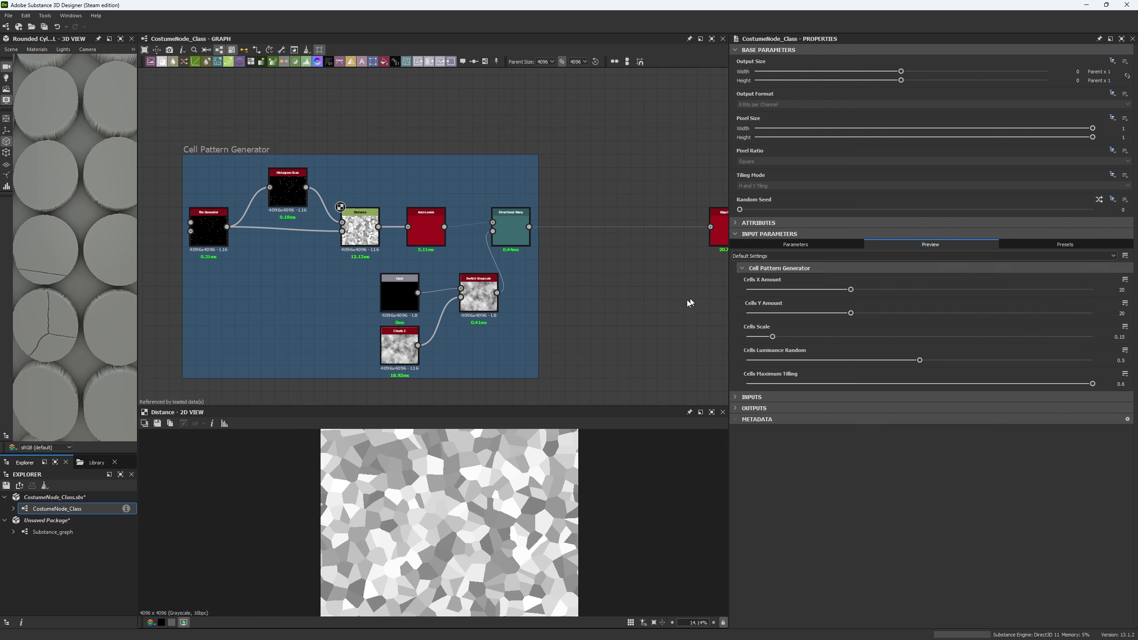
mouse_move(1092, 384)
left_mouse_down()
mouse_move(740, 376)
mouse_move(1092, 384)
left_mouse_up()
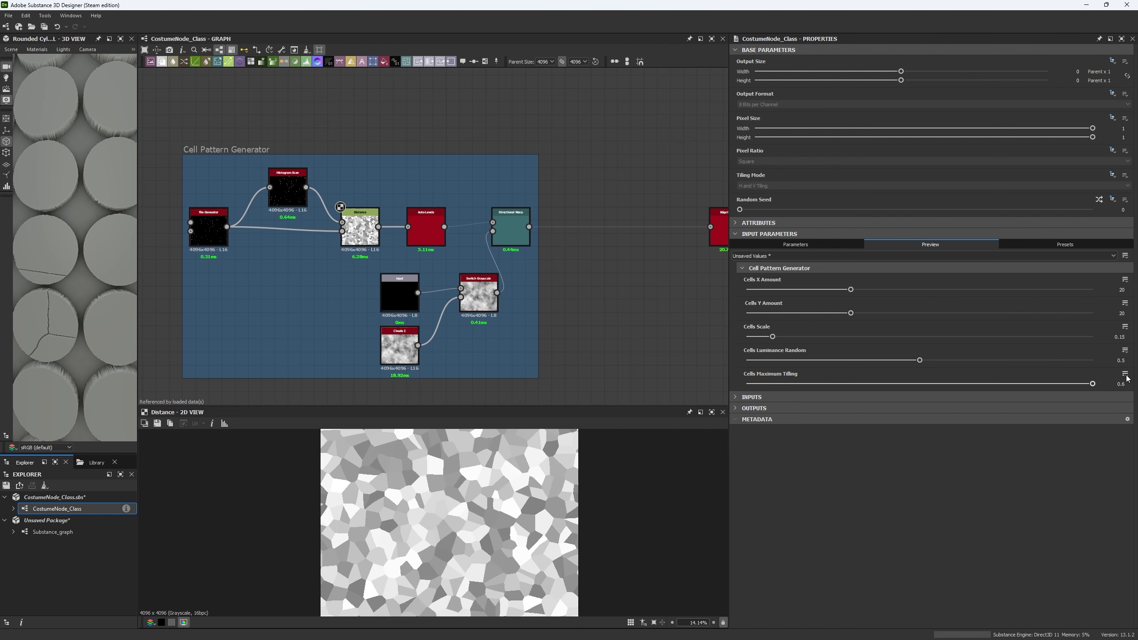
left_click(824, 244)
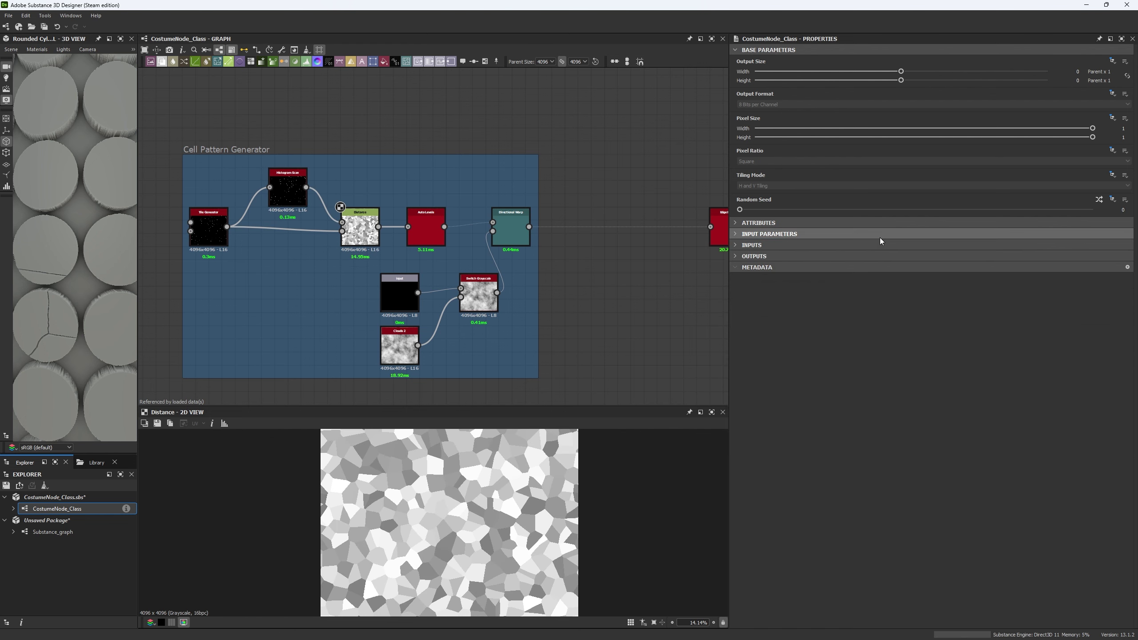
left_click(879, 245)
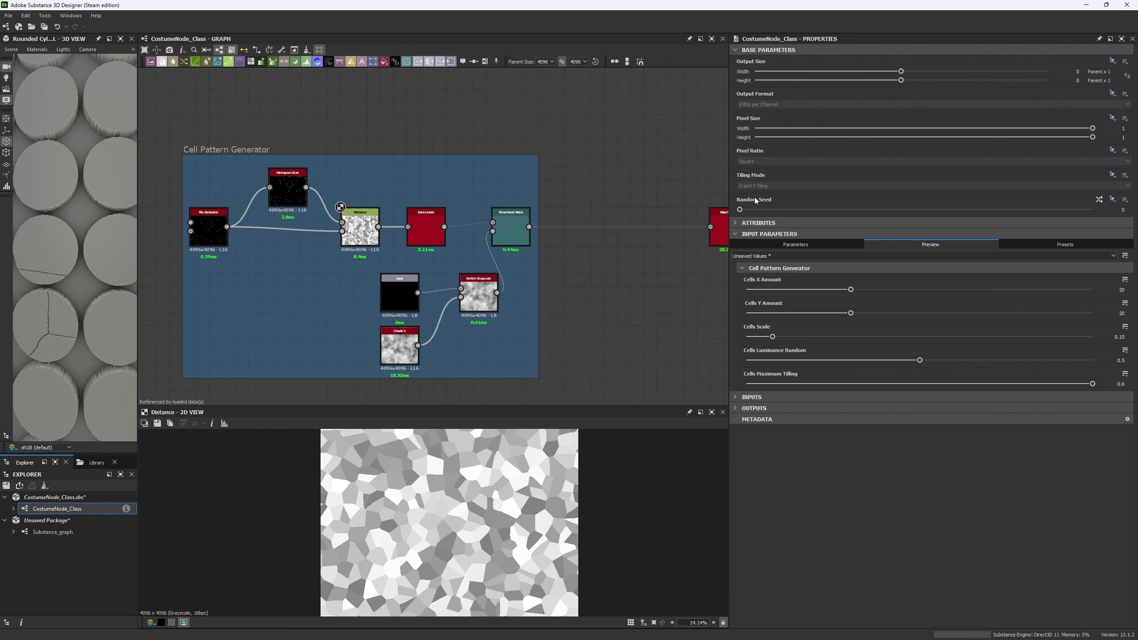
left_click(783, 245)
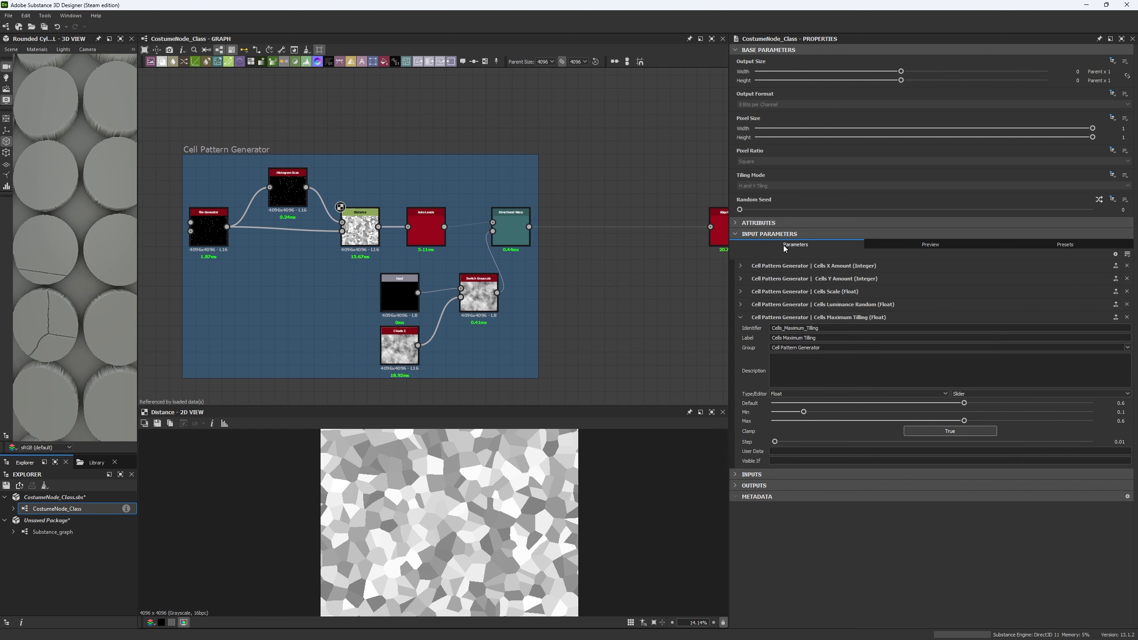
- Move Cells Maximum Tilling to the top of the input parameter order, check the preview and save the package
left_click(740, 316)
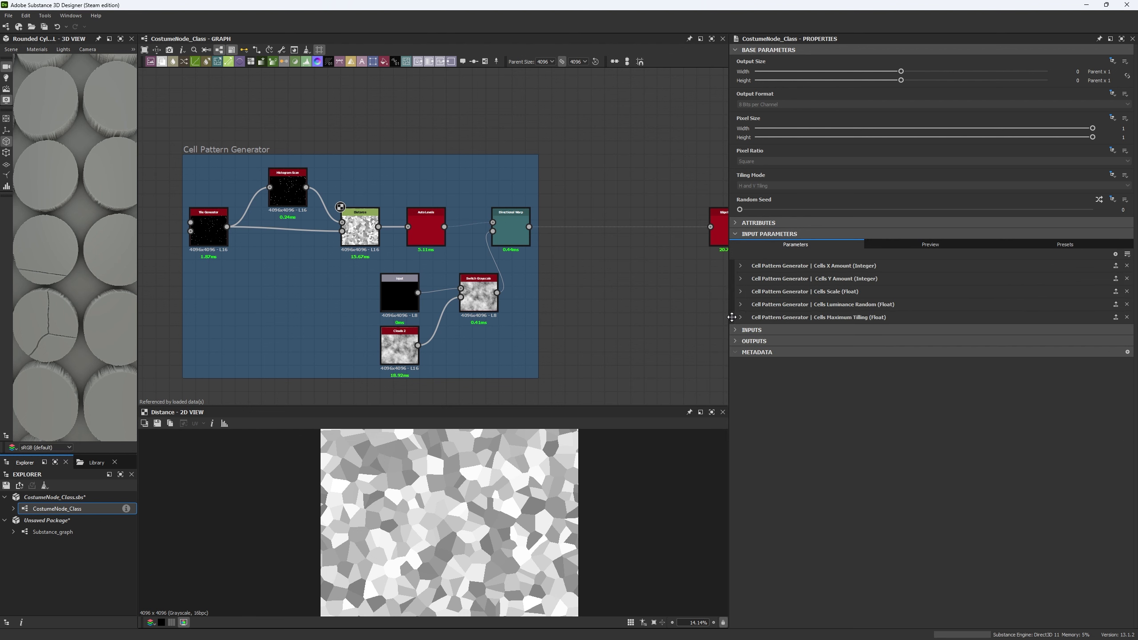
left_click_drag(732, 316, 736, 264)
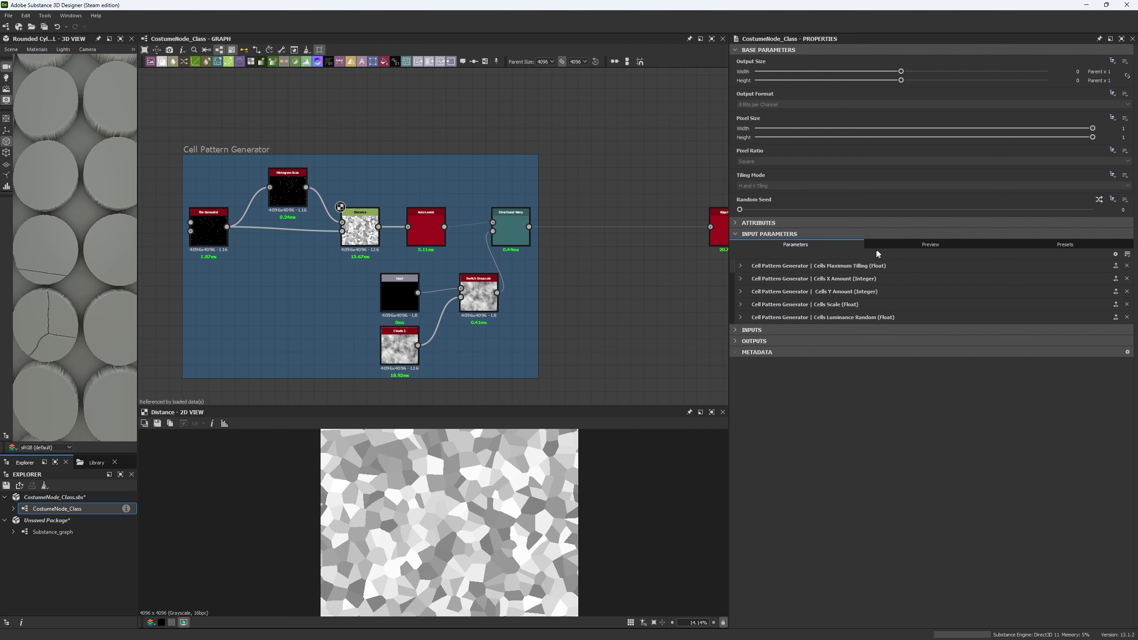
left_click(887, 244)
left_click(791, 268)
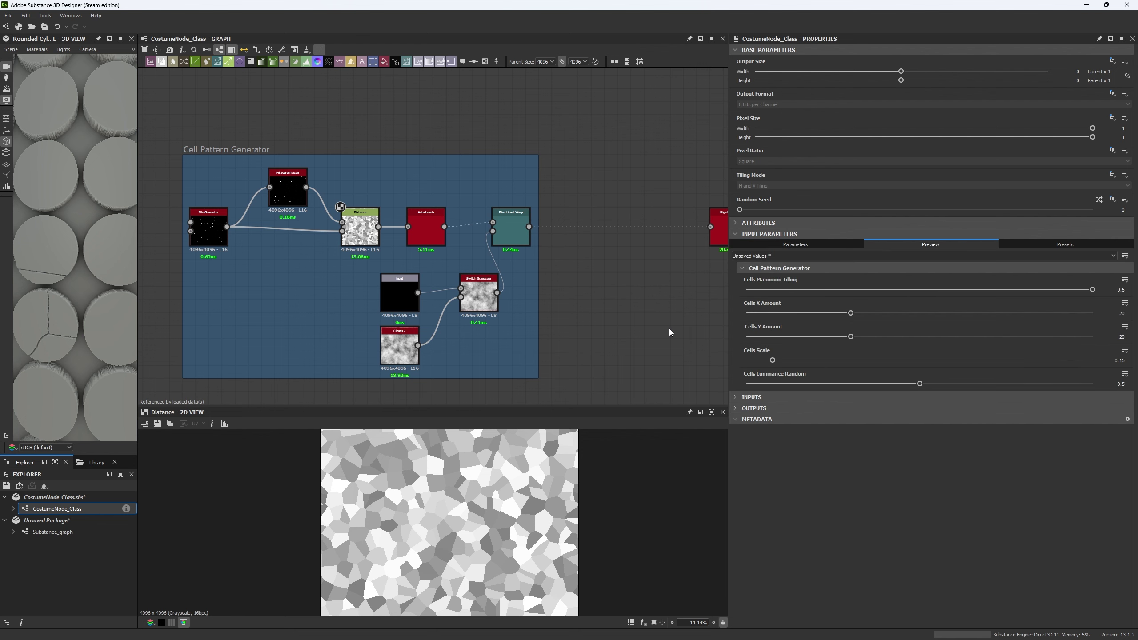
key("ctrl+s")
- Show the Directional Warp node's parameters and output, and examine its connections in the Cell Pattern Generator frame
scroll(657, 303, "down", 3)
scroll(560, 299, "up", 3)
scroll(559, 301, "up", 1)
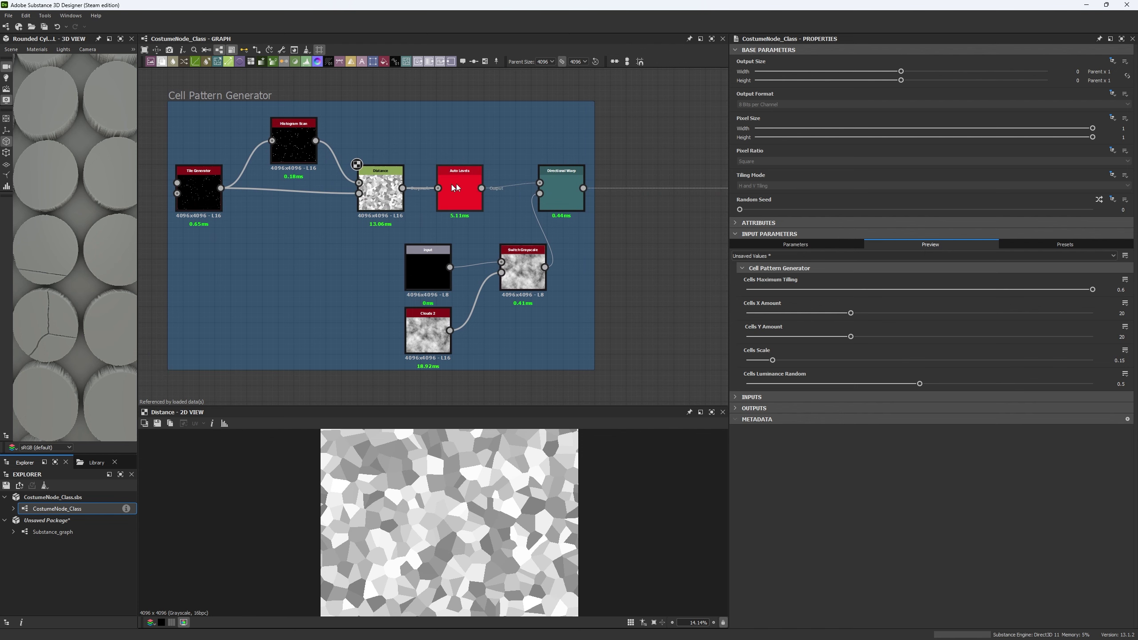
double_click(561, 193)
scroll(484, 270, "down", 4)
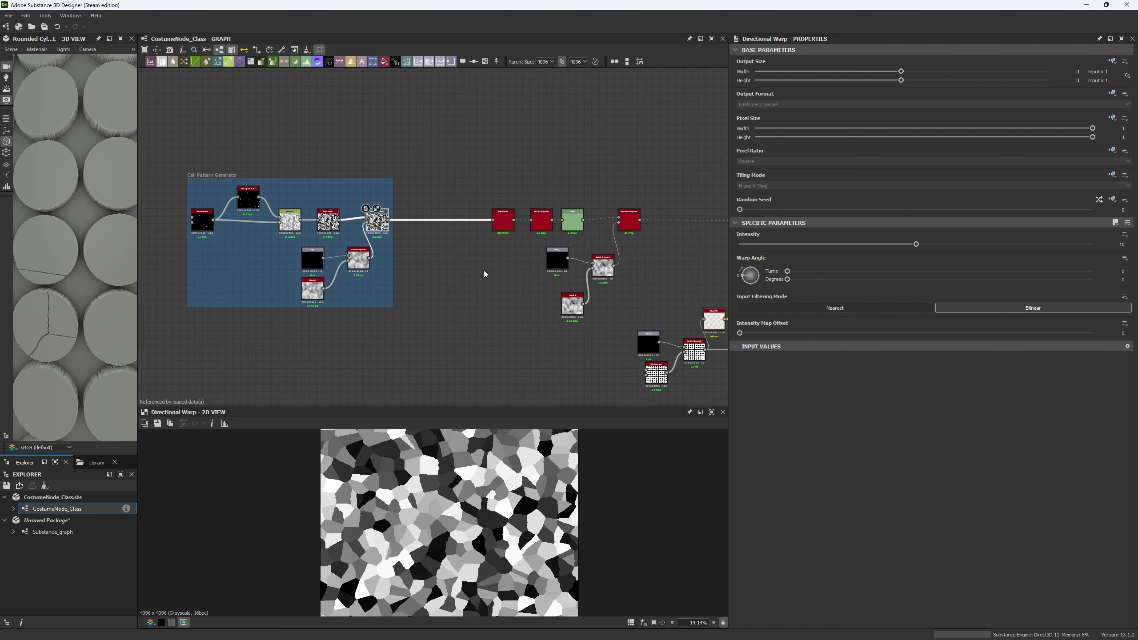
scroll(586, 232, "up", 3)
scroll(579, 254, "down", 4)
scroll(514, 215, "up", 5)
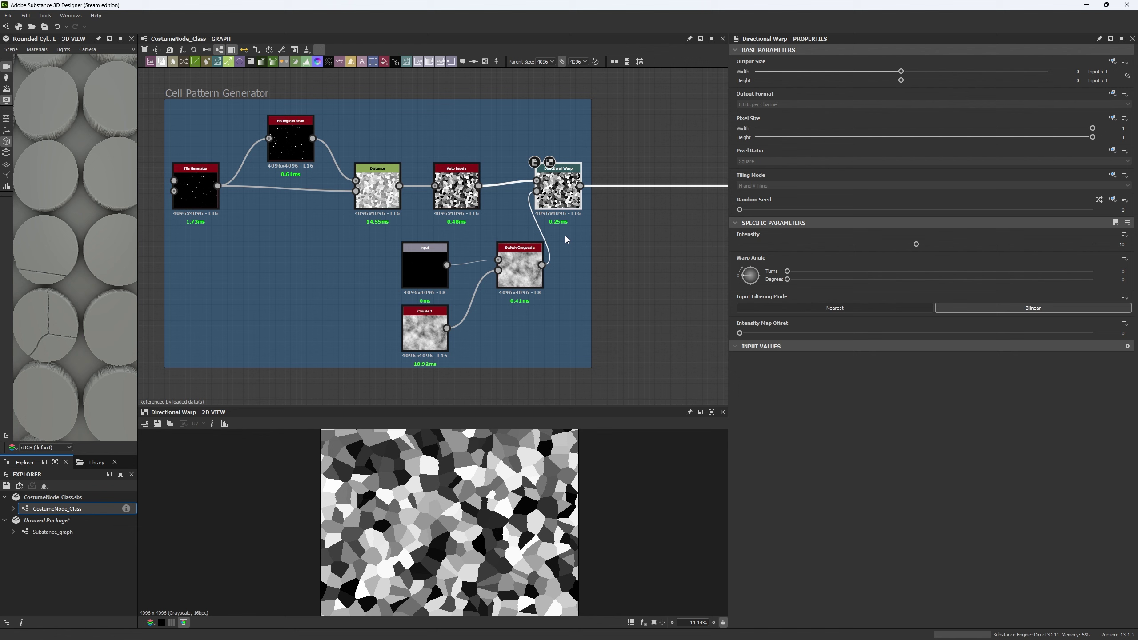
- Start exposing the Directional Warp's Intensity as a new graph input labelled "Directional Warp Intensity"
left_click(1125, 235)
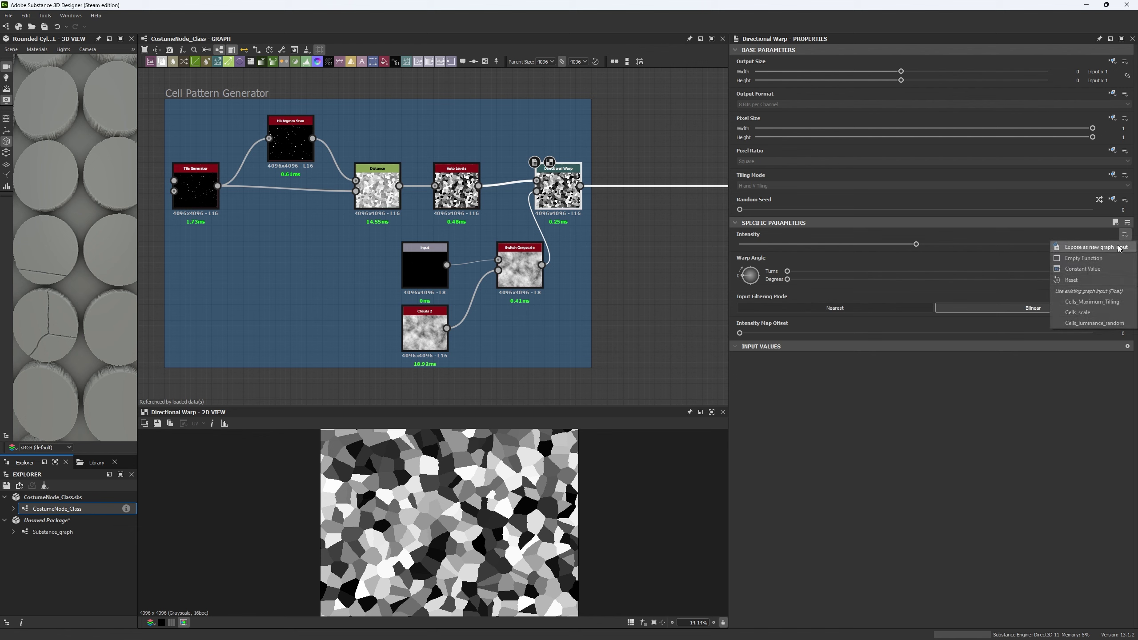
left_click(1118, 248)
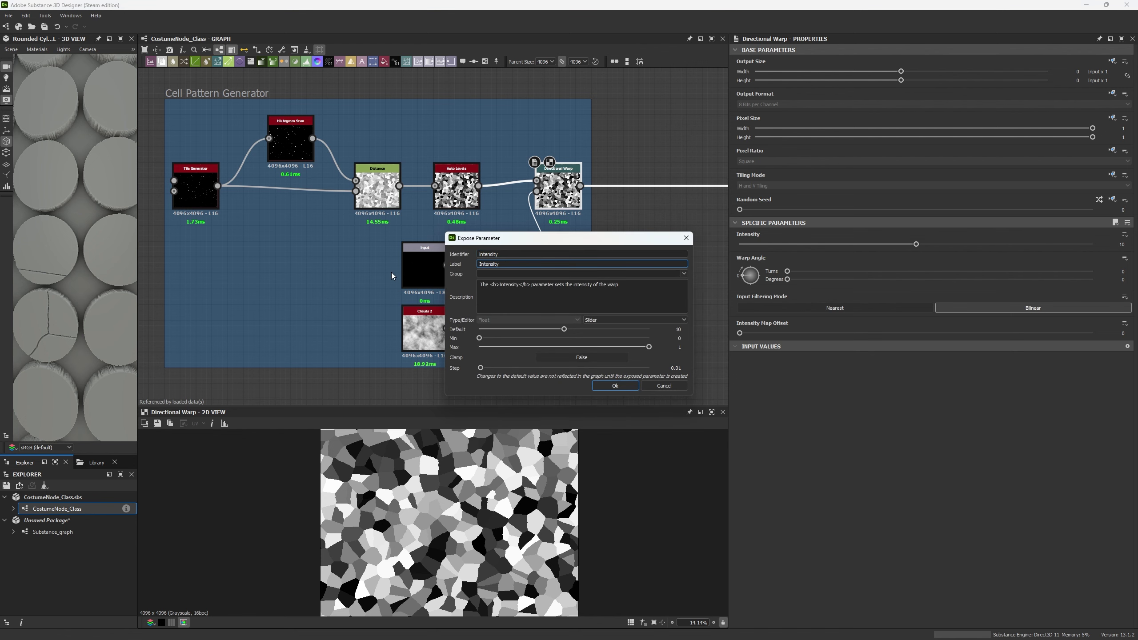
key("BackSpace")
key("BackSpace")
key("BackSpace")
key("BackSpace")
key("BackSpace")
key("BackSpace")
key("BackSpace")
key("BackSpace")
key("BackSpace")
type("Directional Warp Intensity")
- Reuse the label as the Intensity parameter's identifier, assign it to the Cell Pattern Generator group and apply the exposure
key("ctrl+c")
left_click_drag(546, 264, 441, 251)
key("ctrl+v")
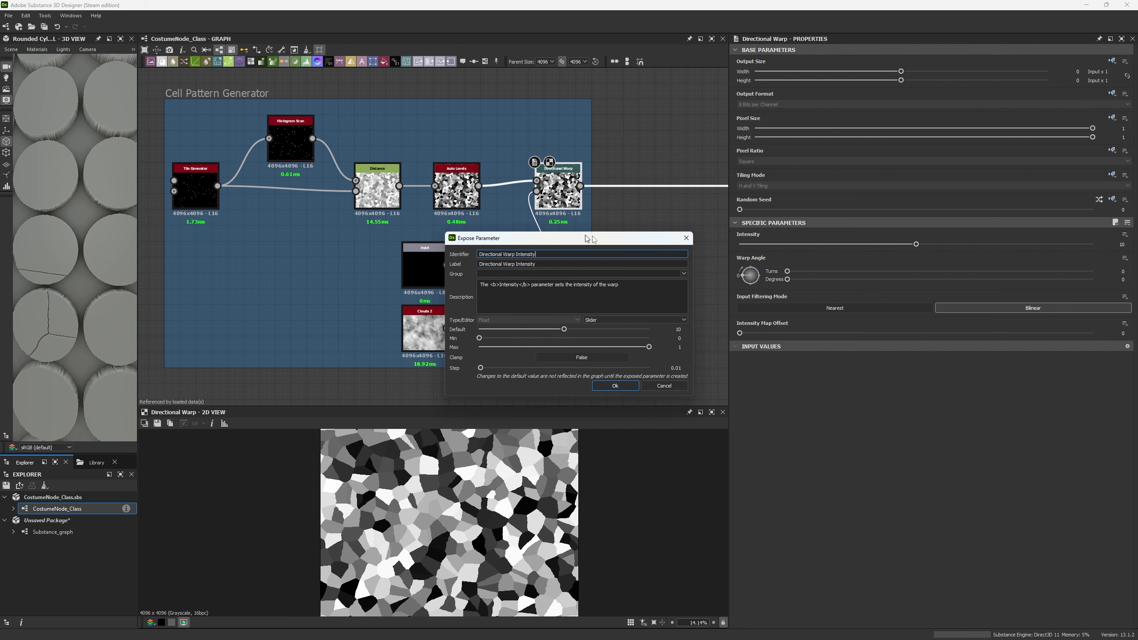
left_click(683, 273)
left_click(547, 284)
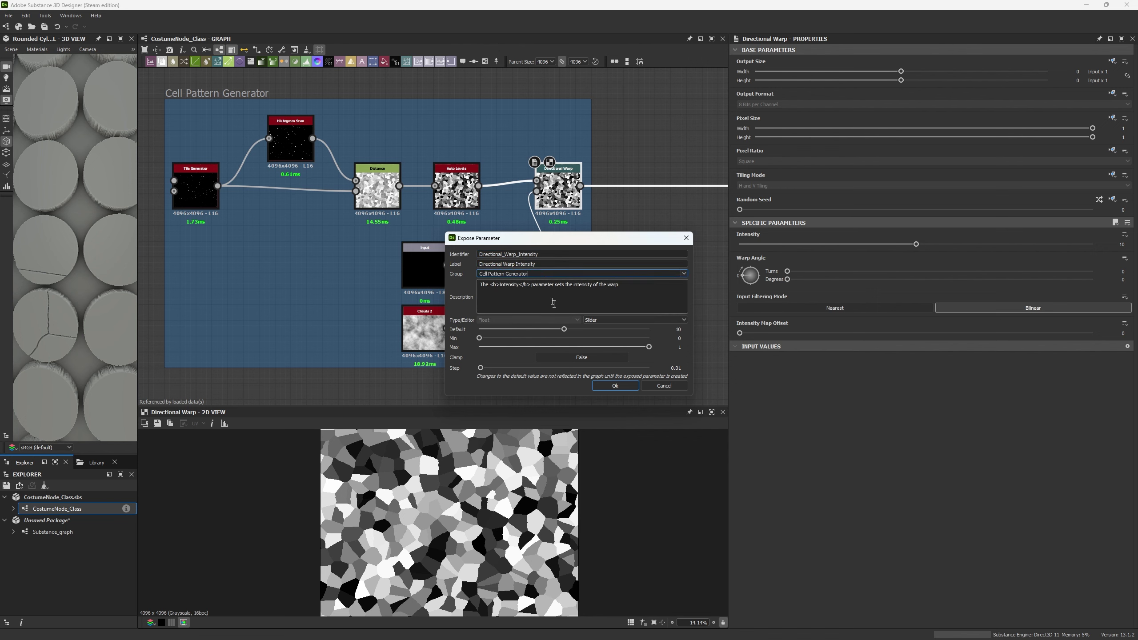
left_click(614, 386)
- Start exposing the Directional Warp's Warp Angle as a new graph input labelled "Directional Warp Angle"
left_click(1125, 247)
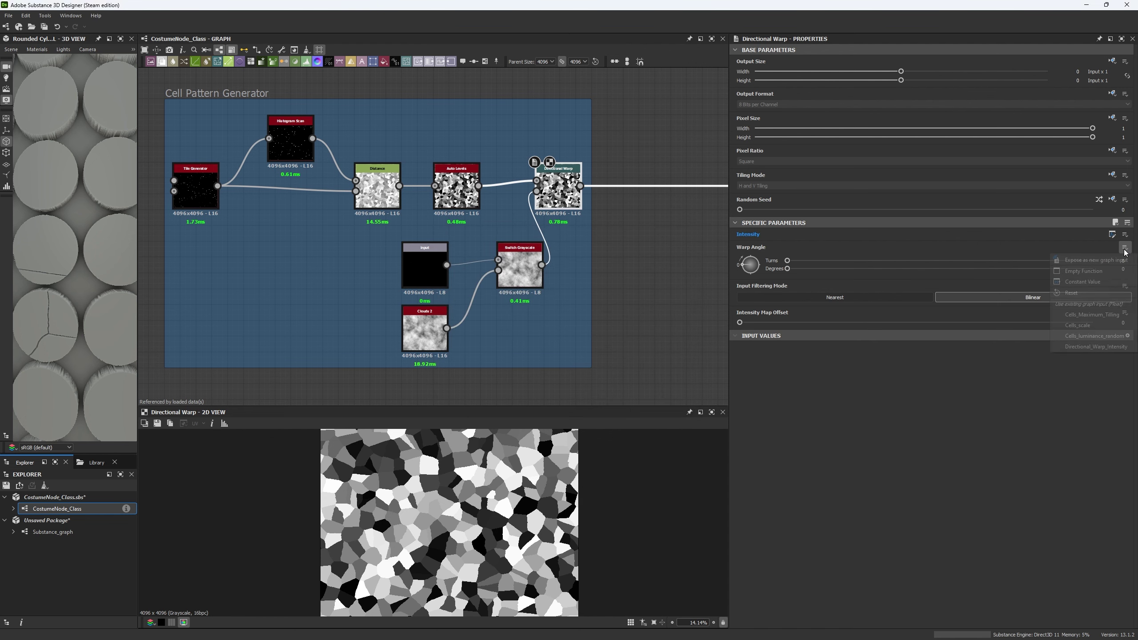
left_click(1092, 260)
left_click(482, 268)
type("CWarp Angle")
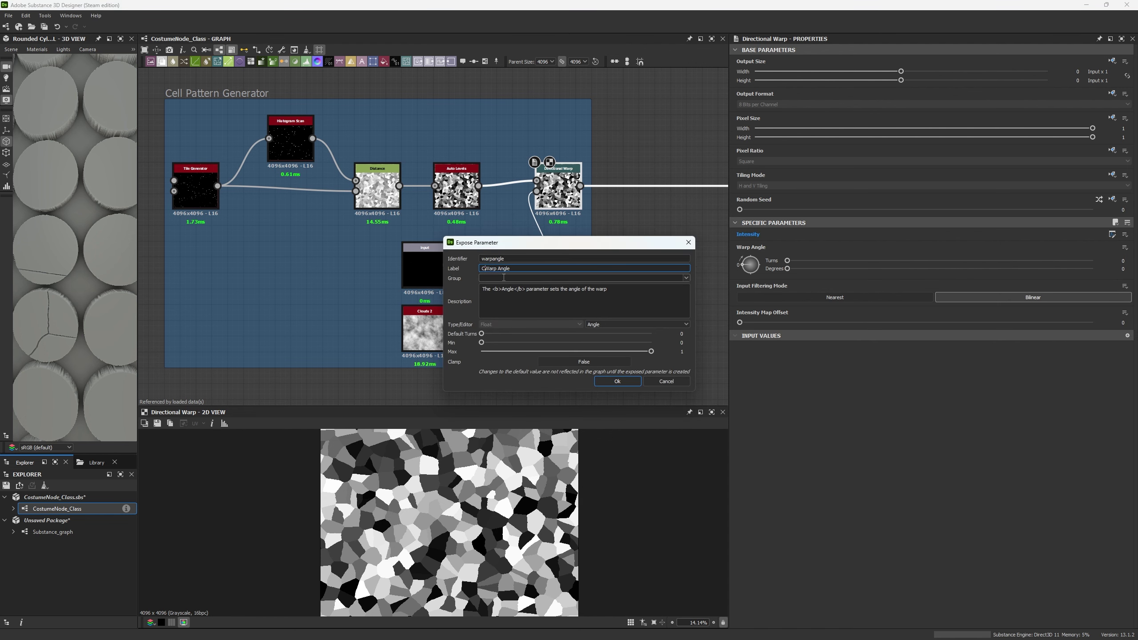
key("BackSpace")
key("ctrl+v")
left_click_drag(518, 268, 548, 268)
key("BackSpace")
- Copy the Warp Angle label into its identifier, assign the Cell Pattern Generator group and apply the exposure
key("ctrl+a")
key("ctrl+c")
left_click(521, 259)
key("ctrl+a")
key("ctrl+v")
left_click(686, 278)
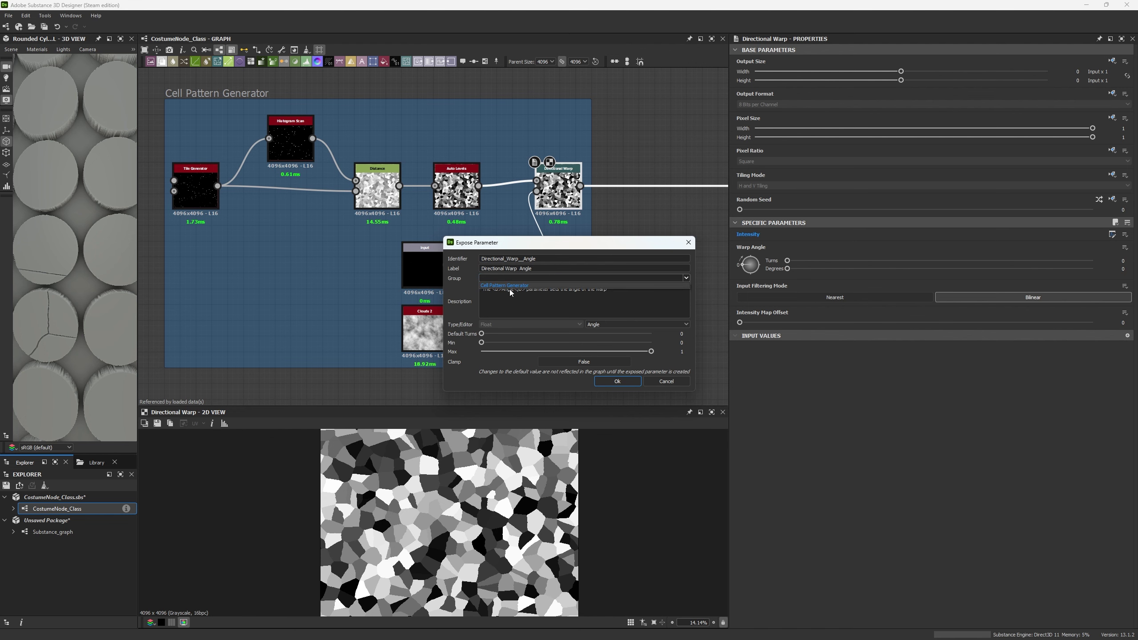
left_click(617, 382)
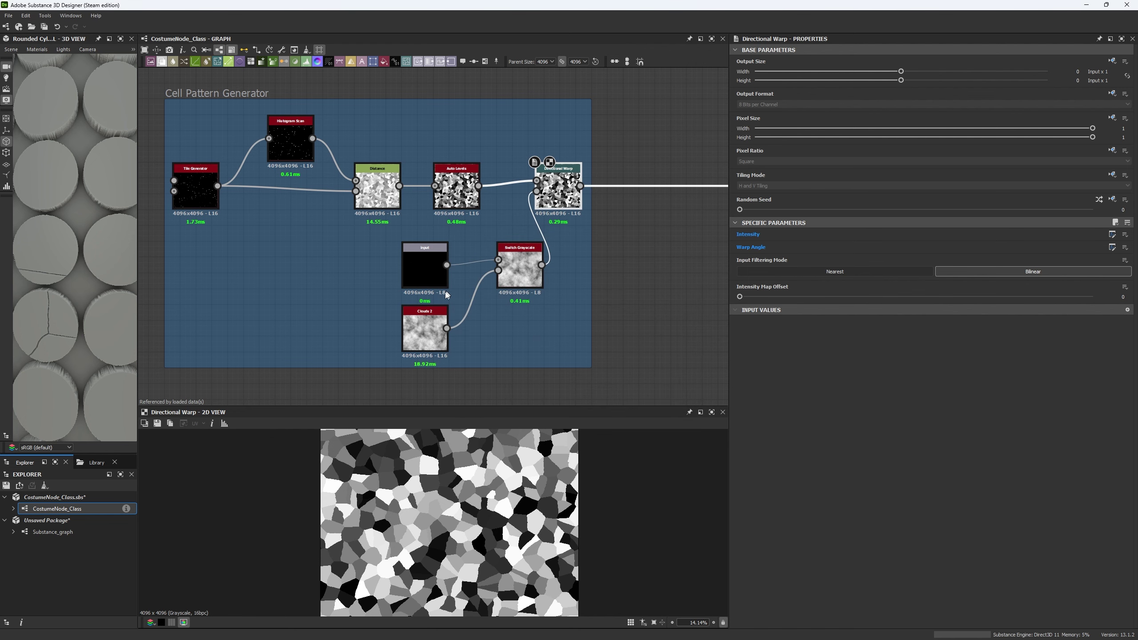
- Show the Switch Grayscale node's parameters and output in the Cell Pattern Generator frame, and save the package
scroll(479, 279, "up", 3)
left_click(564, 242)
scroll(567, 306, "down", 5)
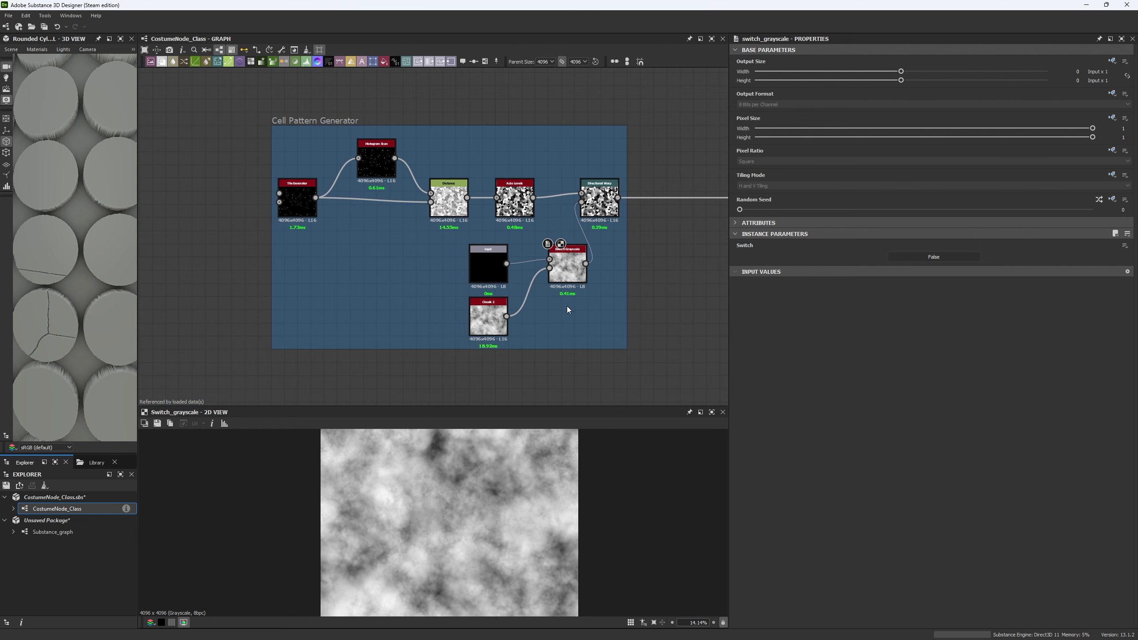
scroll(567, 306, "up", 5)
key("ctrl+s")
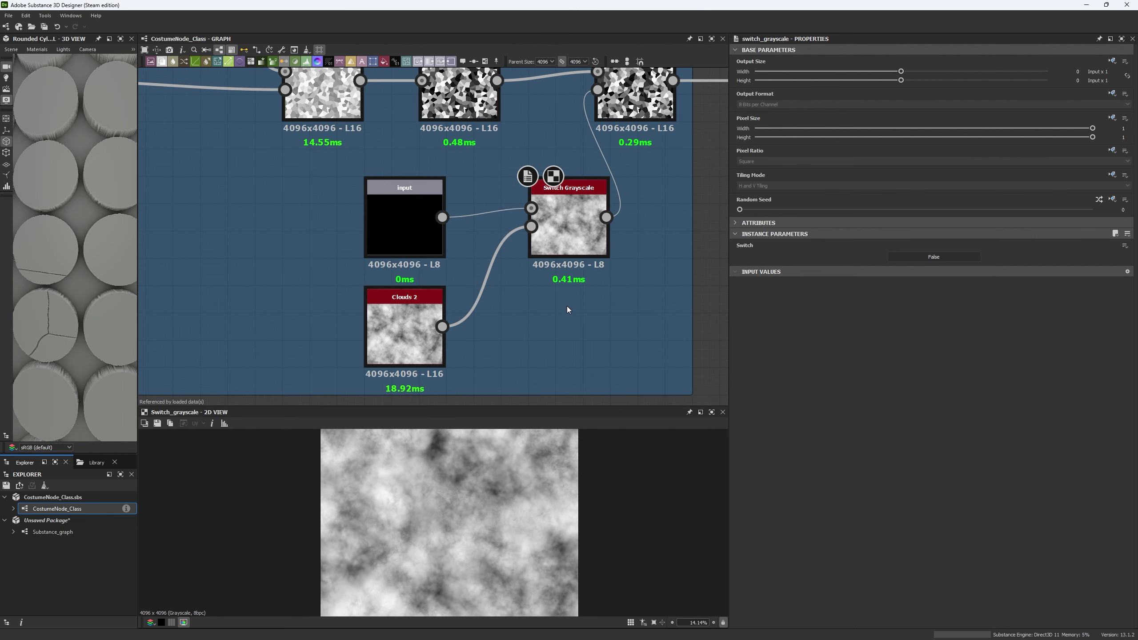
- Try exposing the Switch Grayscale node's Switch as a new graph input with its default name and settings
scroll(567, 306, "down", 4)
scroll(522, 230, "up", 4)
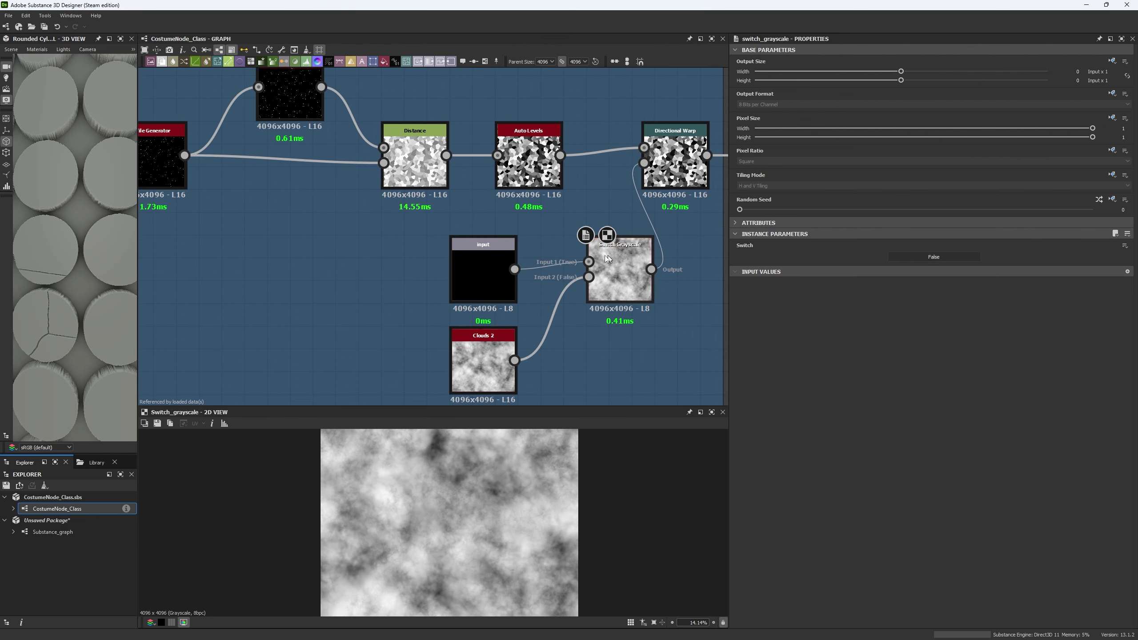
left_click(1124, 246)
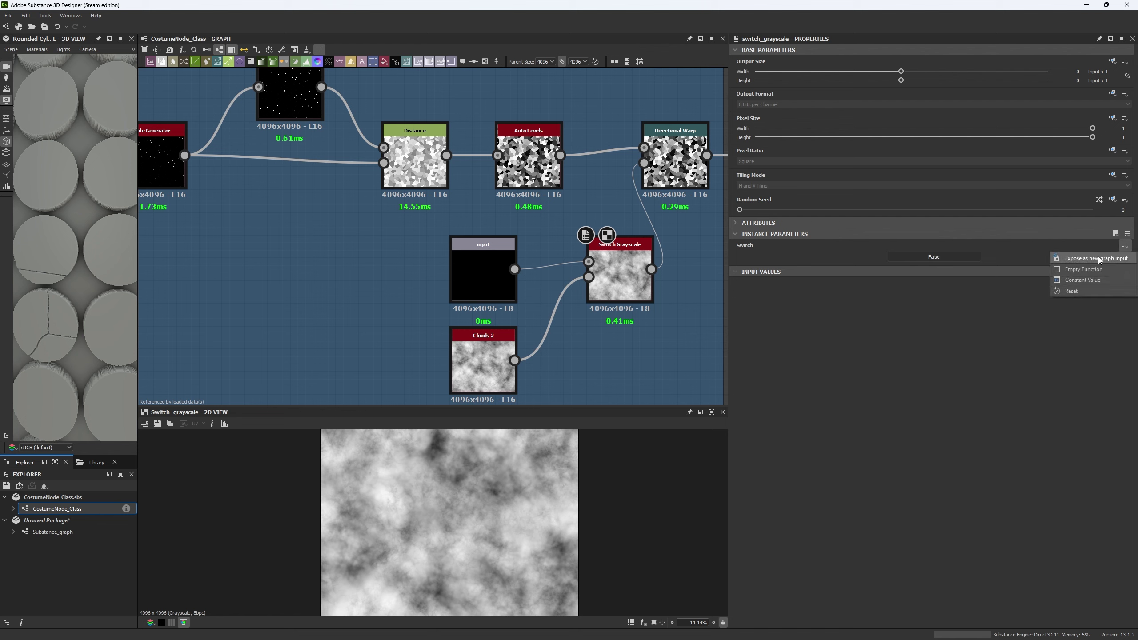
left_click(1098, 256)
key("Tab")
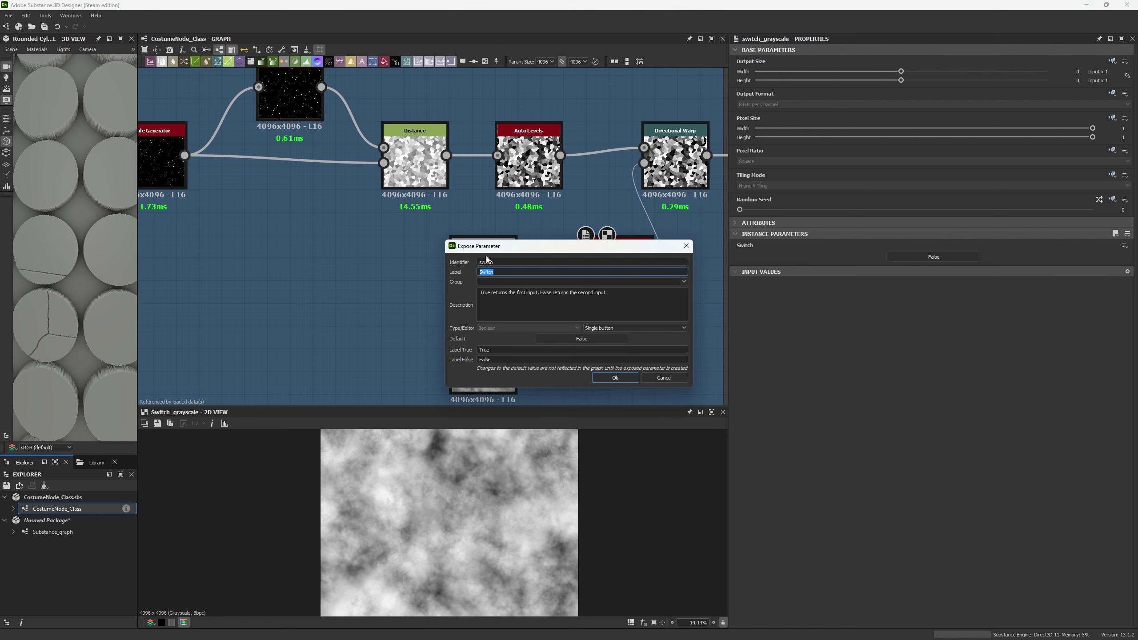
left_click_drag(488, 249, 184, 230)
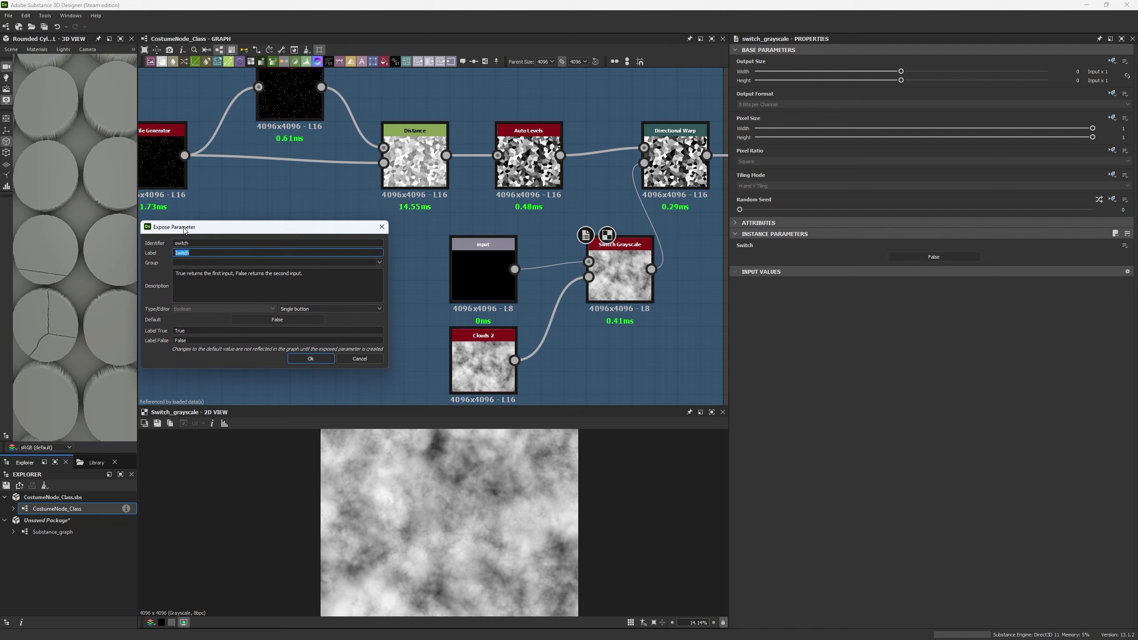
key("Return")
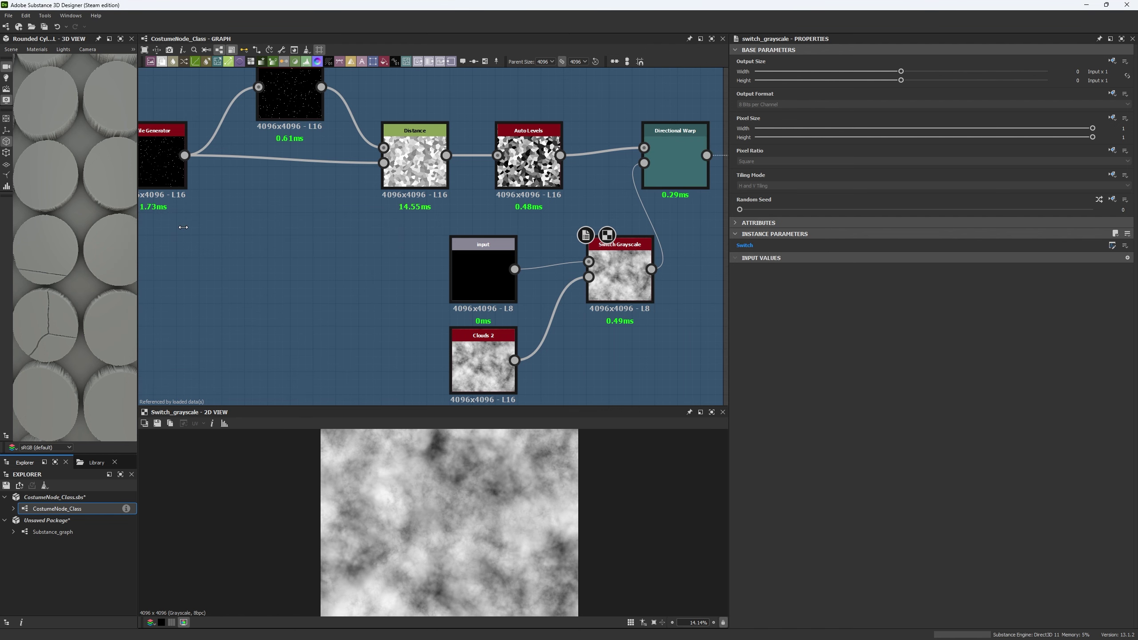
- Check the graph's input parameters and undo the exposure of the Switch parameter
middle_click_drag(503, 322, 487, 306)
middle_click_drag(616, 322, 531, 304)
left_click(655, 276)
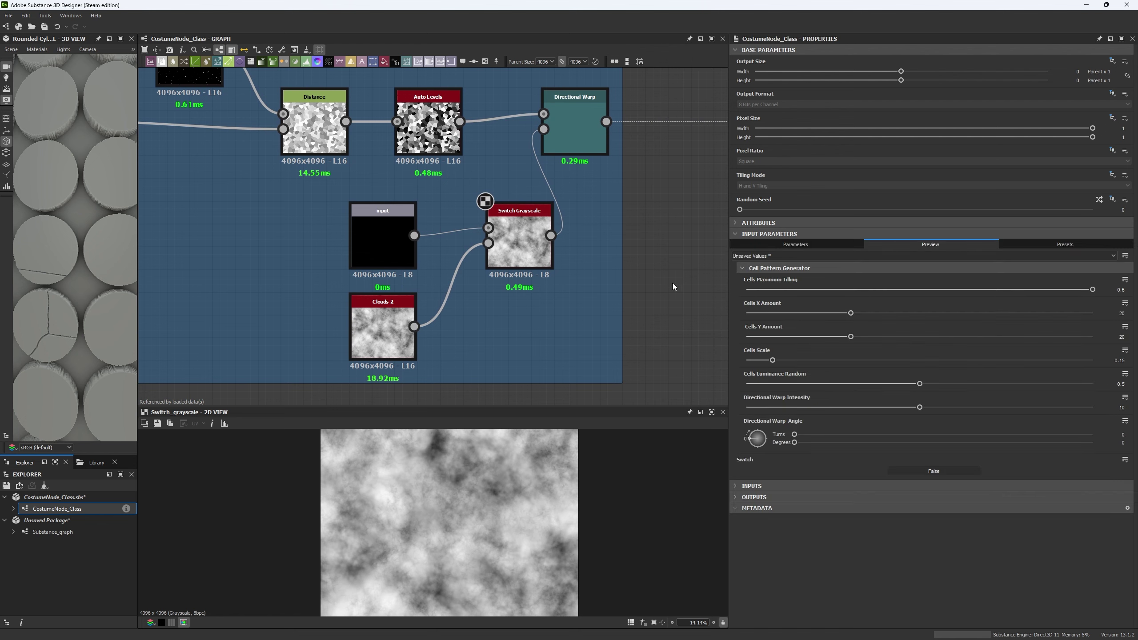
left_click(795, 244)
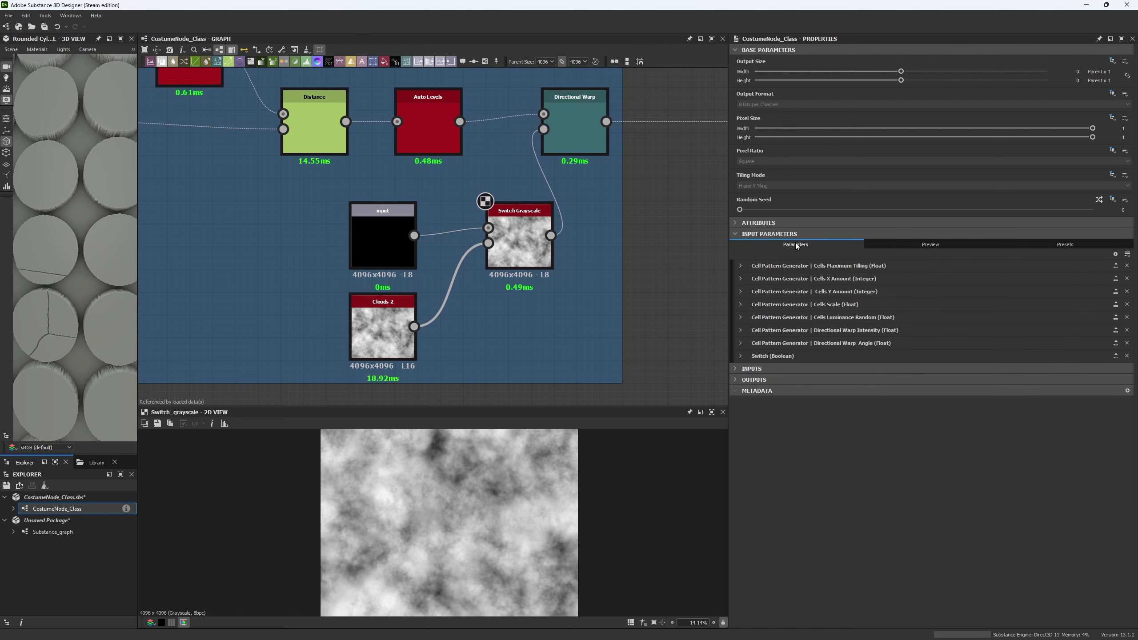
left_click(534, 245)
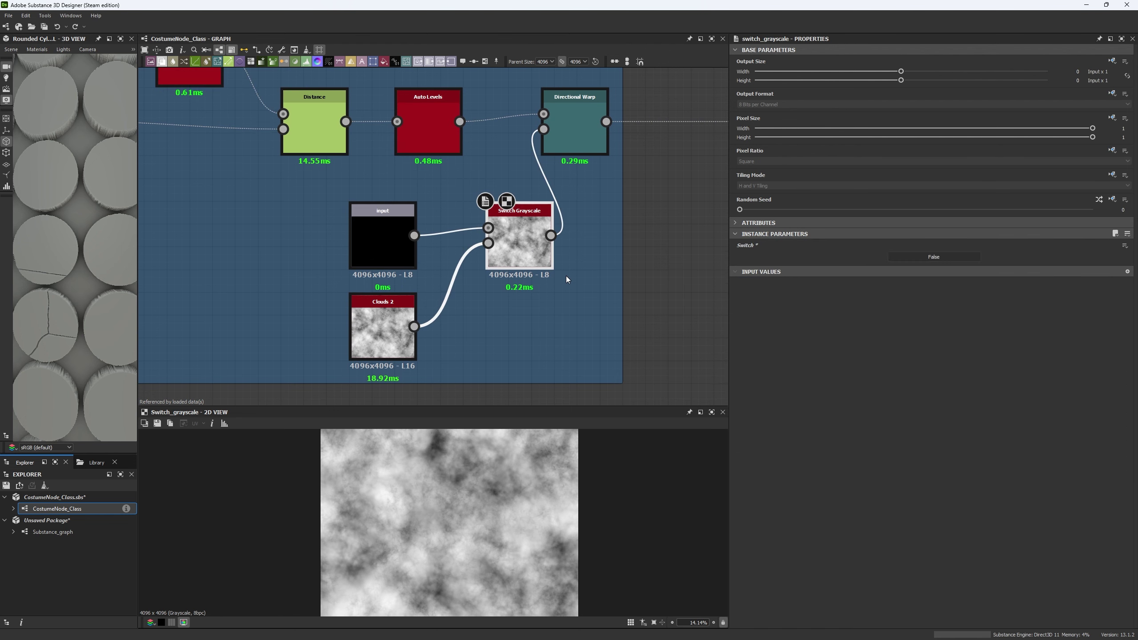
middle_click_drag(567, 316, 594, 303)
left_click(661, 253)
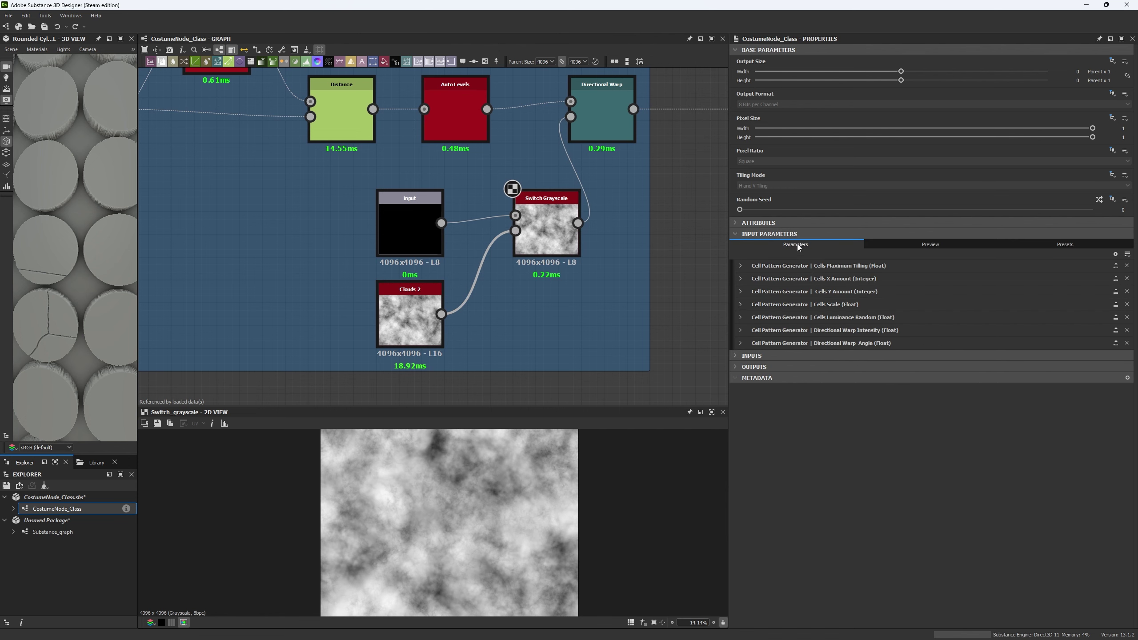
- Check the preview of the graph's Cell Pattern Generator input parameters and return to the parameter list
left_click(884, 245)
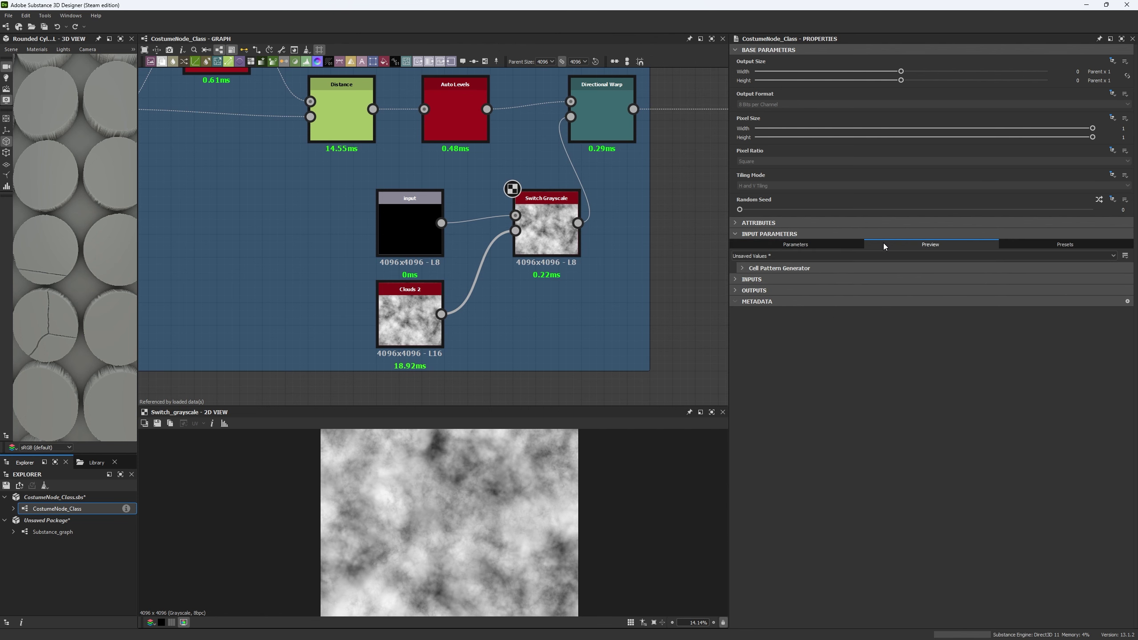
left_click(785, 264)
left_click(790, 244)
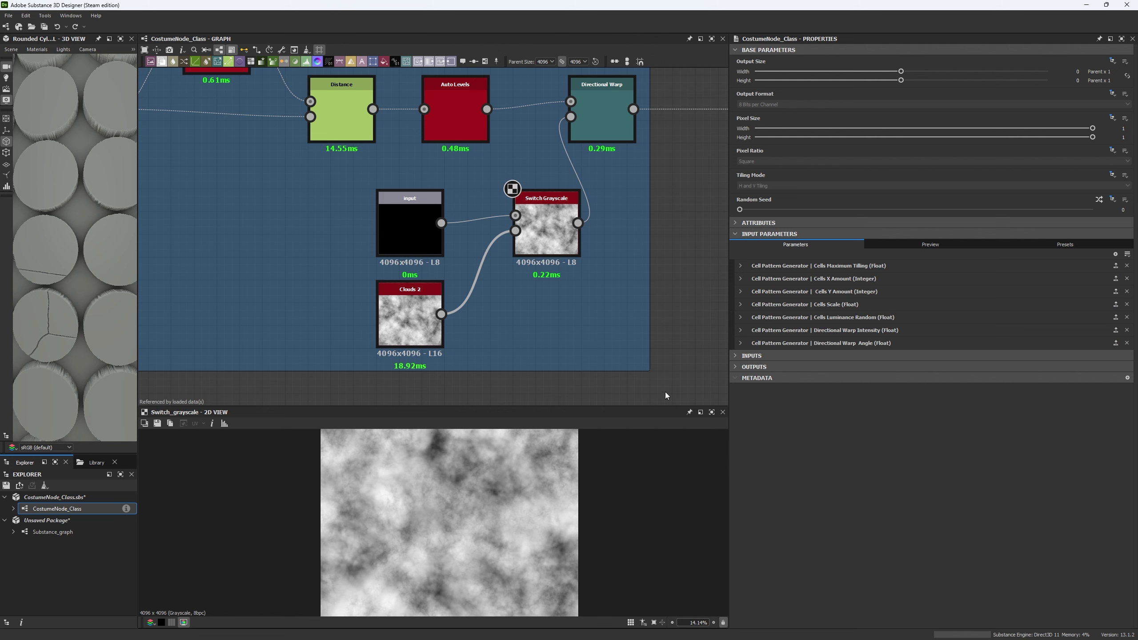
- Expose the Switch Grayscale node's Switch as a new graph input with label and identifier Costume DirWarp Map, and save the package
left_click(544, 224)
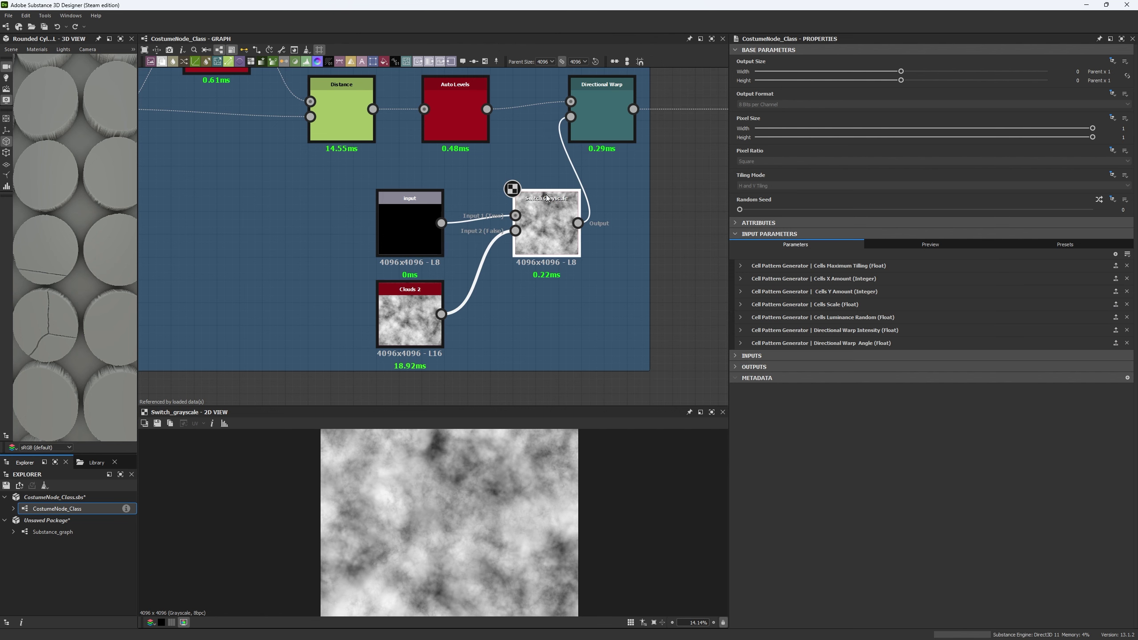
left_click(1125, 246)
left_click(1092, 258)
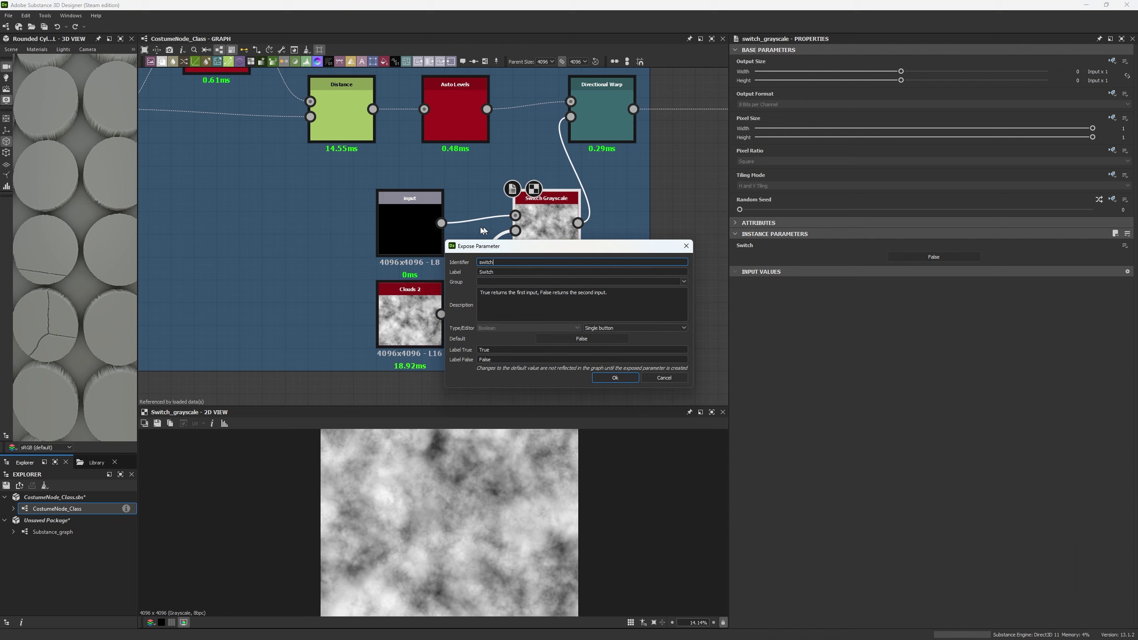
left_click_drag(502, 242, 129, 212)
key("Tab")
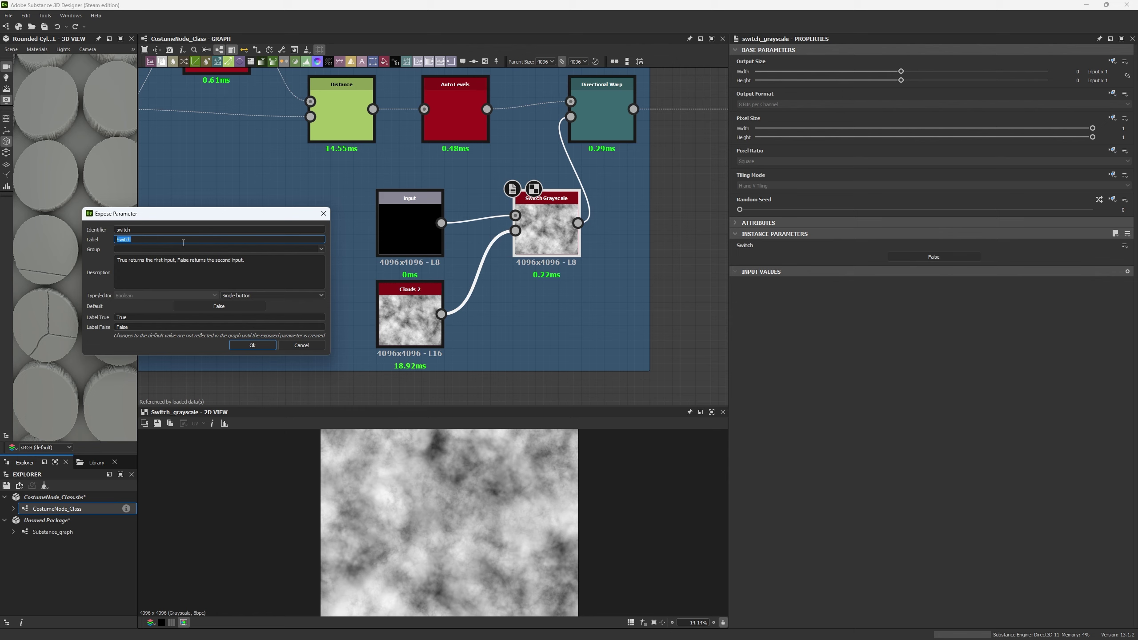
type("Costume DirWarp Map")
double_click(118, 229)
type("Costume DirWarp Map")
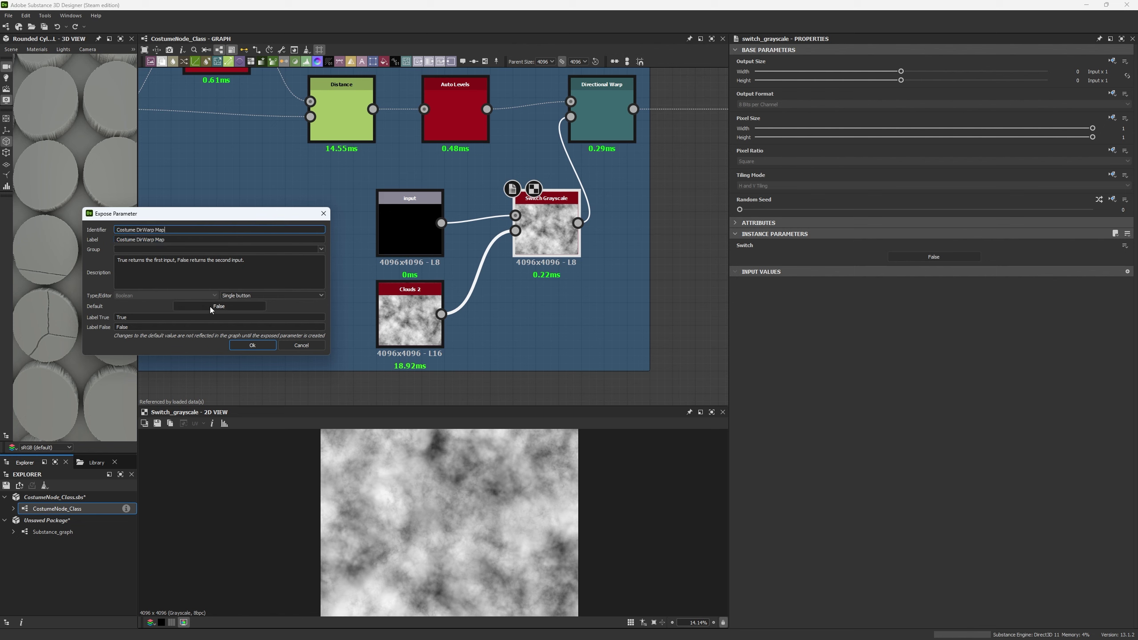
left_click(244, 345)
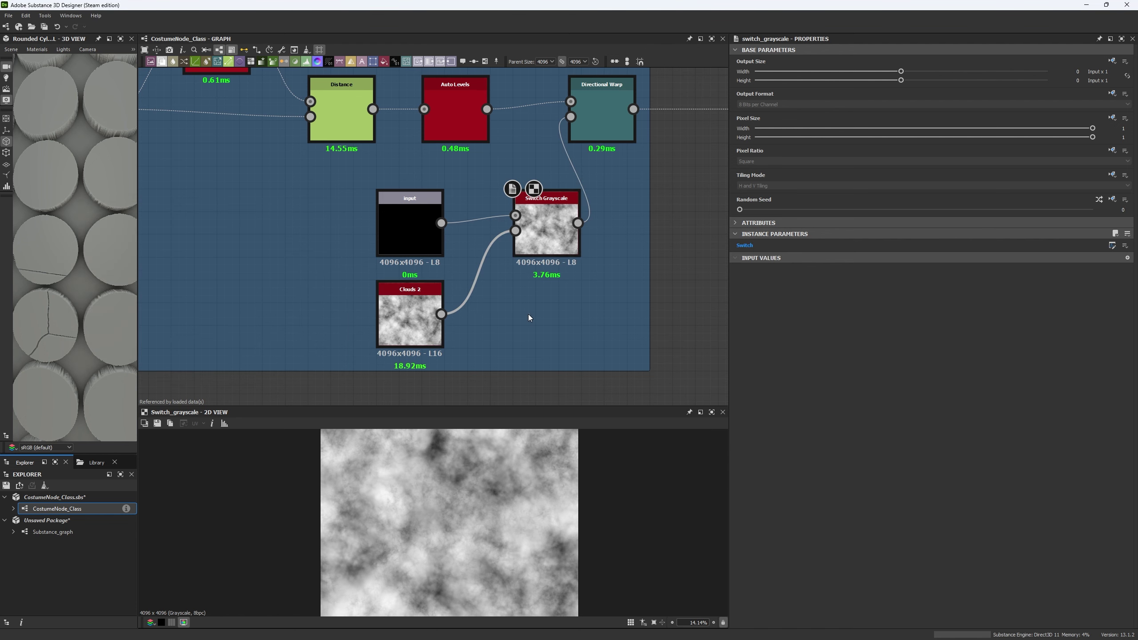
key("ctrl+s")
- Assign the graph's Costume DirWarp Map input parameter to the Cell Pattern Generator group
left_click(670, 268)
left_click(949, 243)
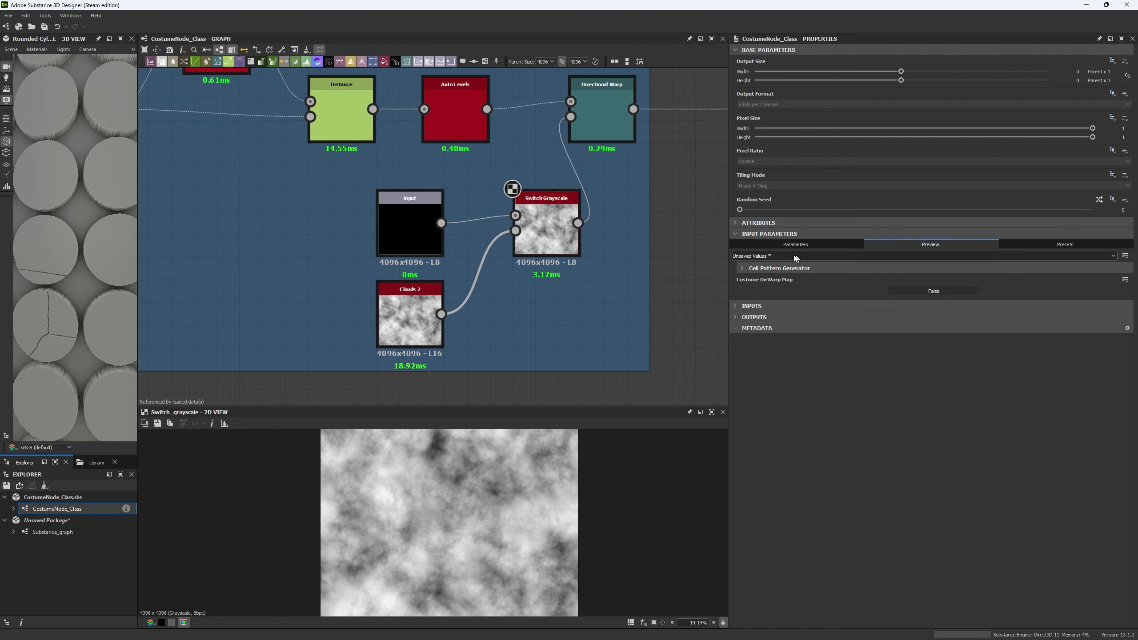
left_click(814, 244)
left_click(758, 356)
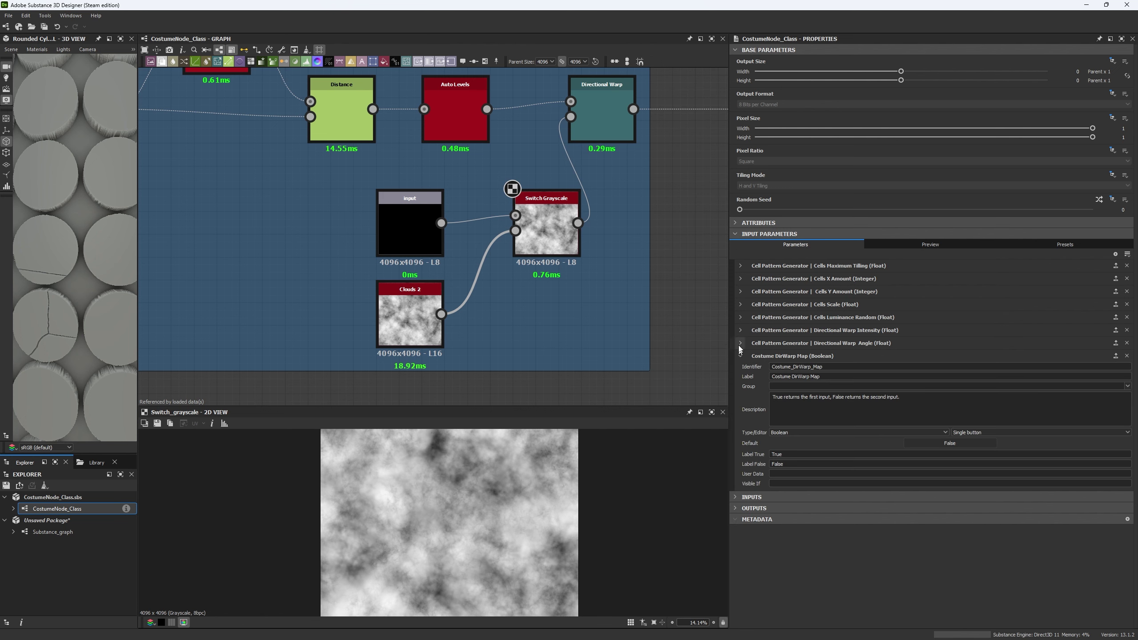
left_click(1127, 386)
left_click(789, 393)
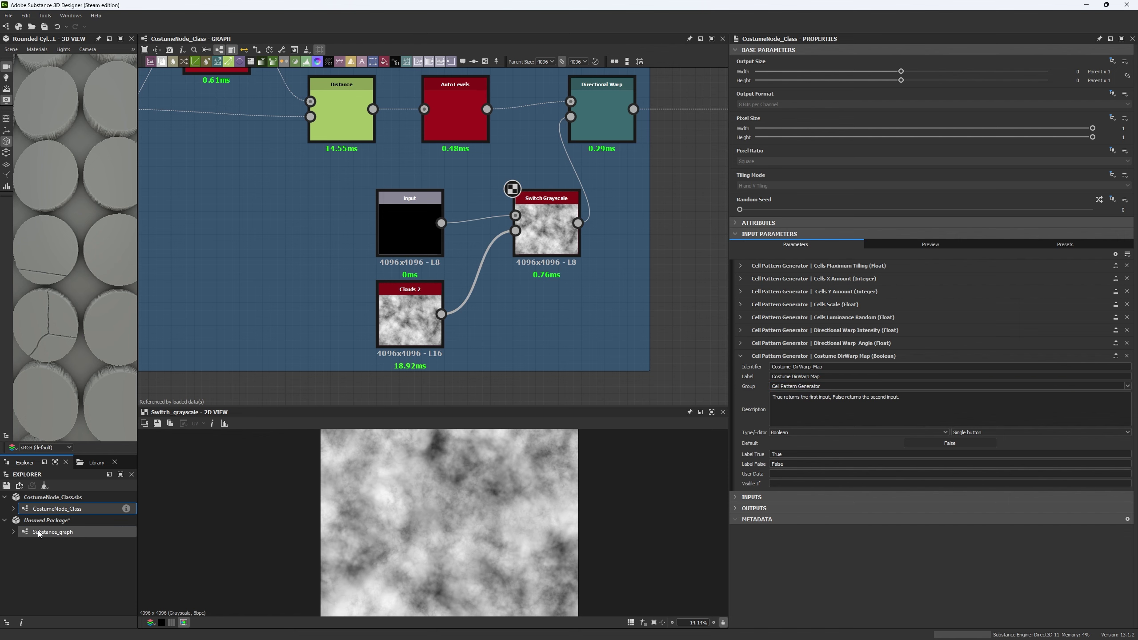
- In Substance_graph, show the CostumeNode_Class node's Cell Pattern Generator parameters and inspect the cracks in its output up close
double_click(52, 531)
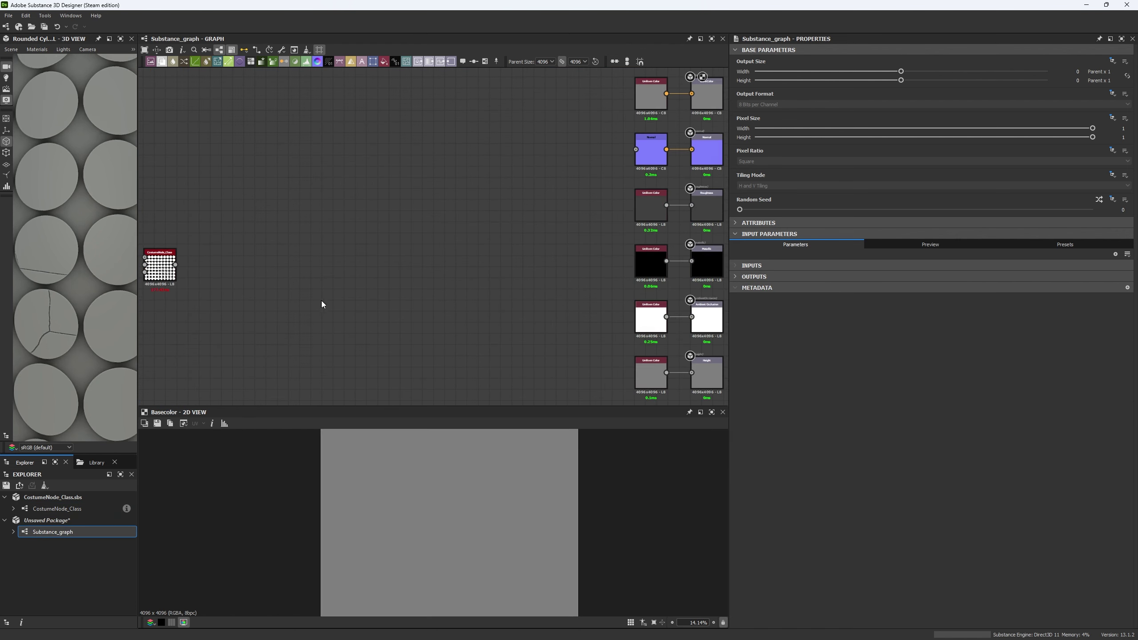
middle_click_drag(320, 305, 505, 290)
scroll(426, 288, "up", 6)
double_click(388, 266)
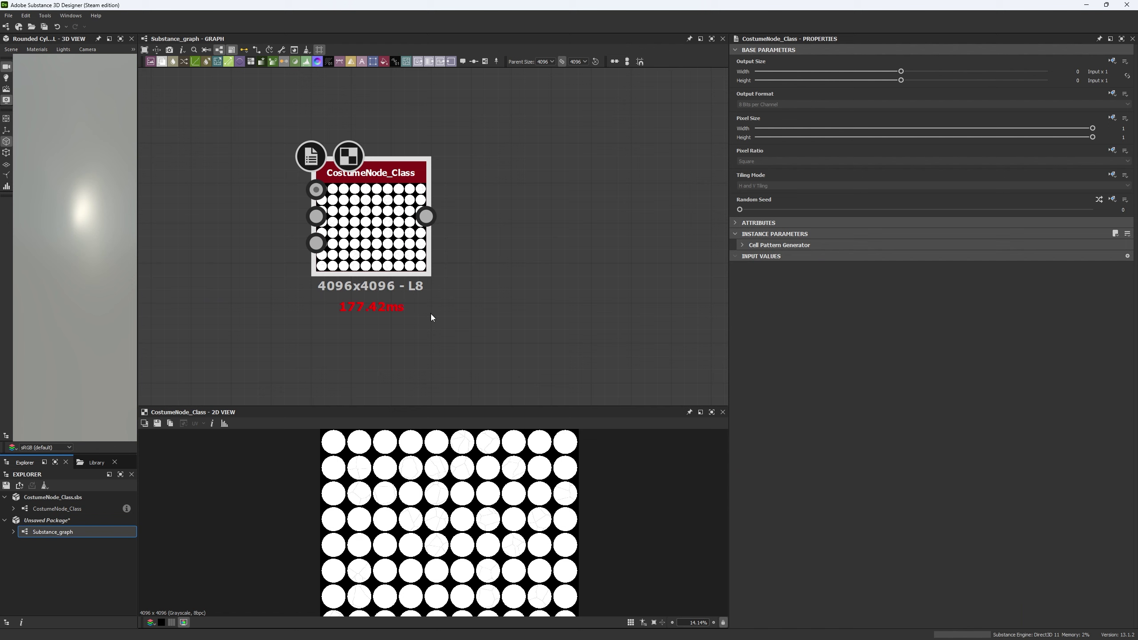
left_click(742, 245)
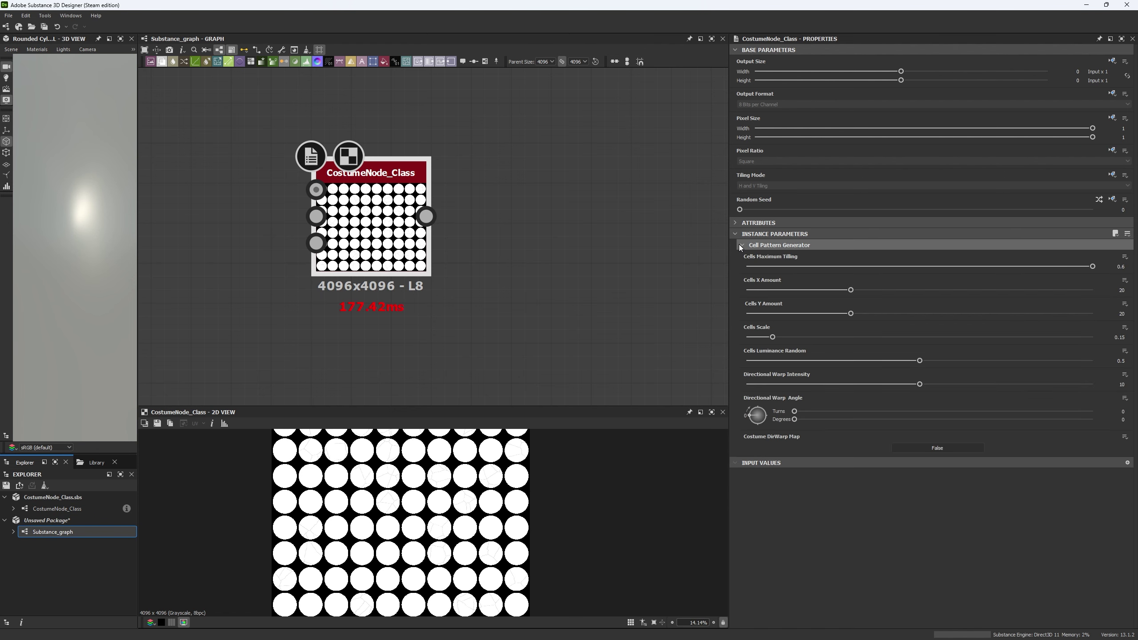
middle_click_drag(542, 261, 600, 239)
scroll(522, 540, "up", 5)
scroll(522, 540, "up", 8)
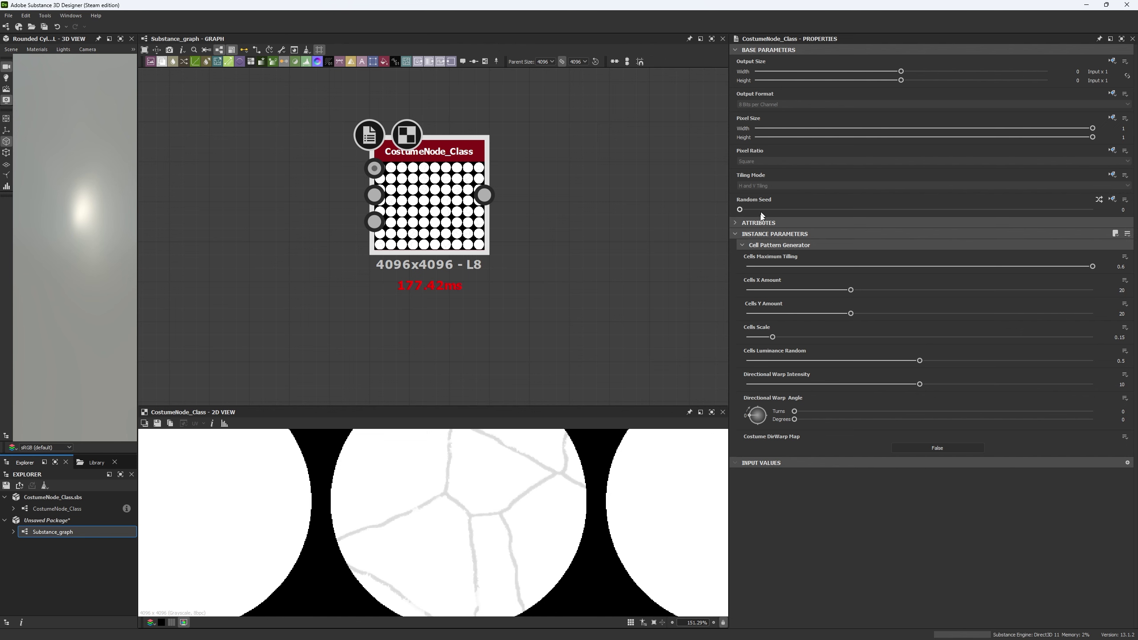
- Set Costume DirWarp Map to True on the CostumeNode_Class node and add a Perlin Noise node beside it
left_click(910, 447)
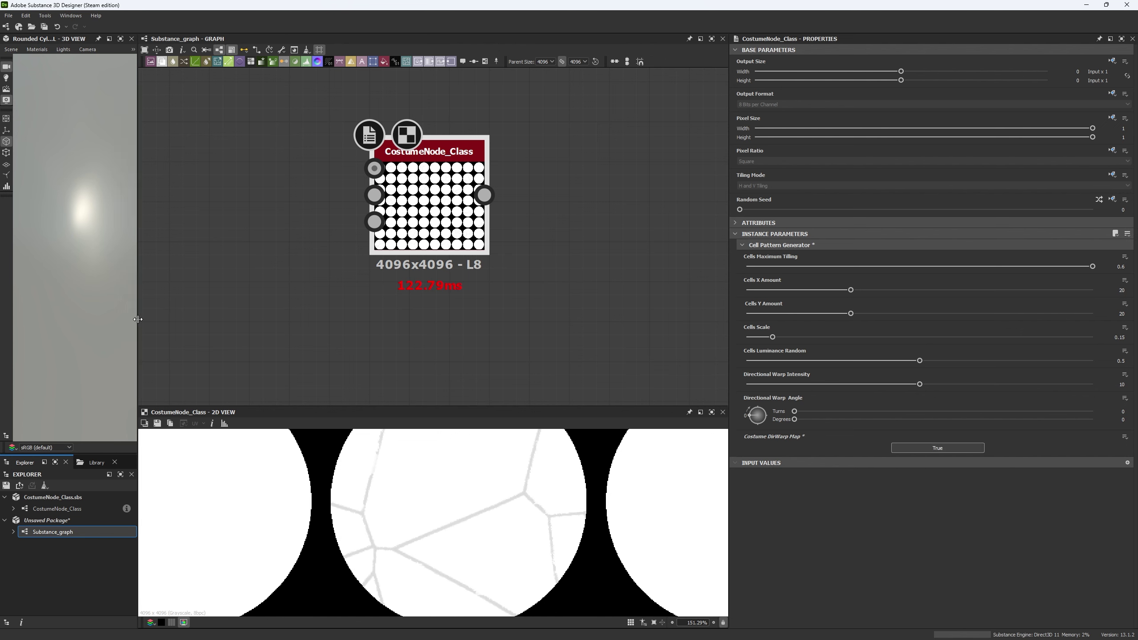
middle_click_drag(292, 292, 333, 305)
key("space")
type("c")
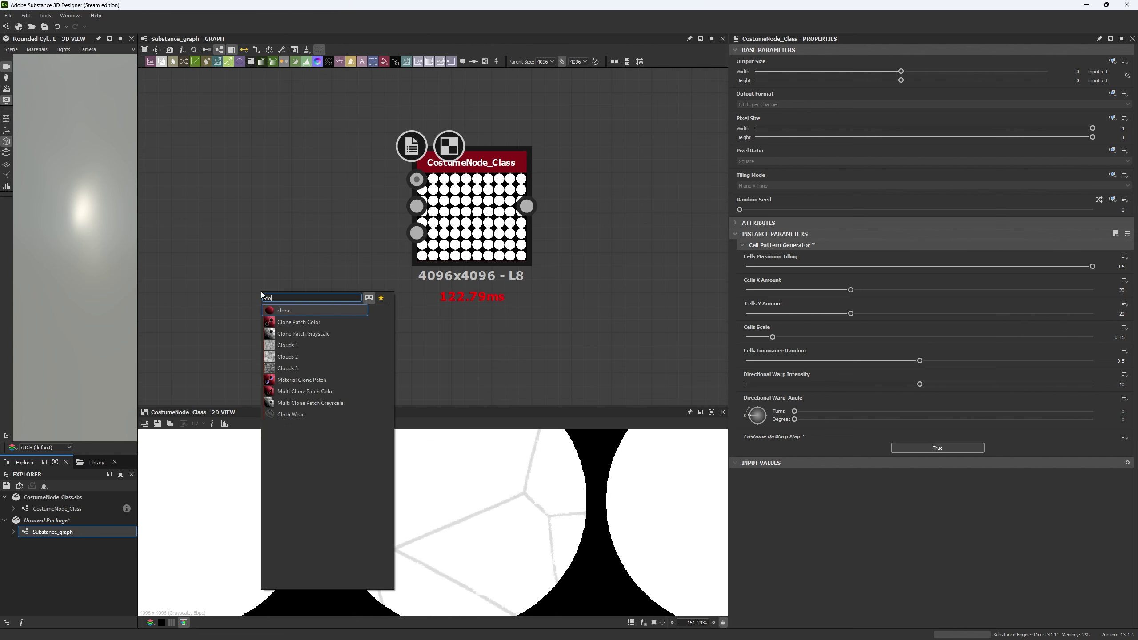
key("BackSpace")
type("perlin")
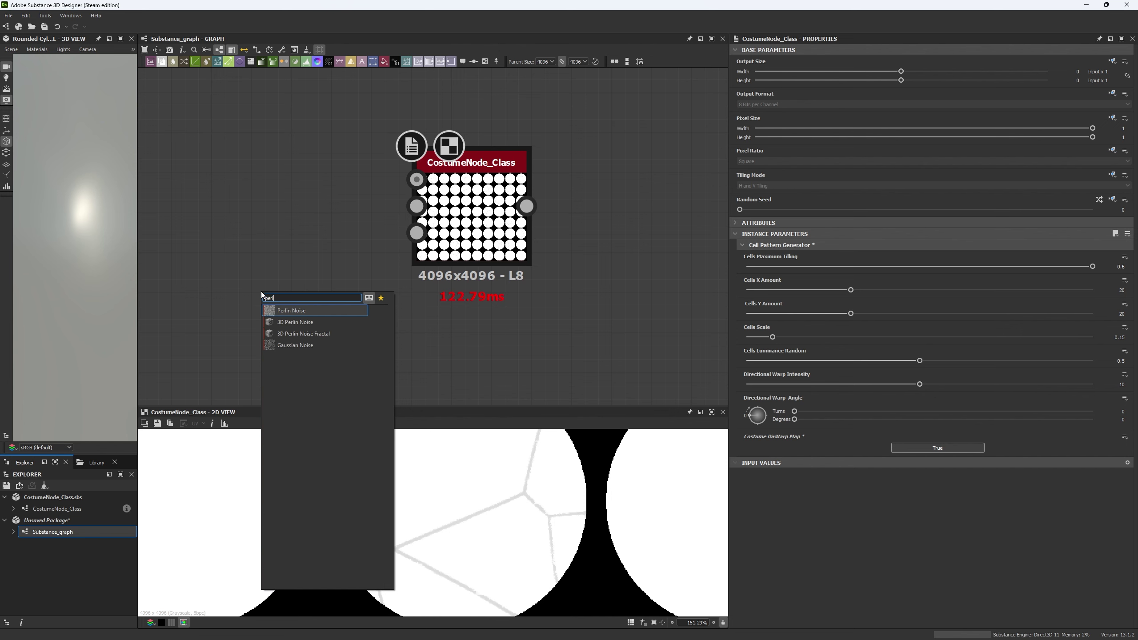
key("Return")
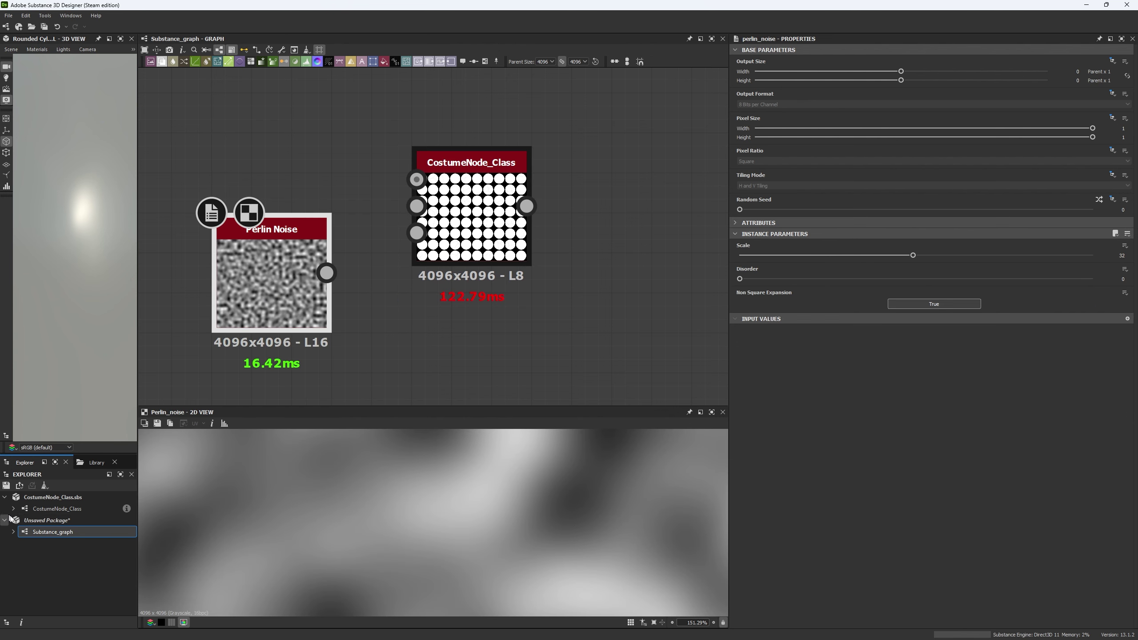
- Return to the CostumeNode_Class graph and copy the label of its Costume DirWarp Map input parameter
left_click(47, 510)
double_click(470, 215)
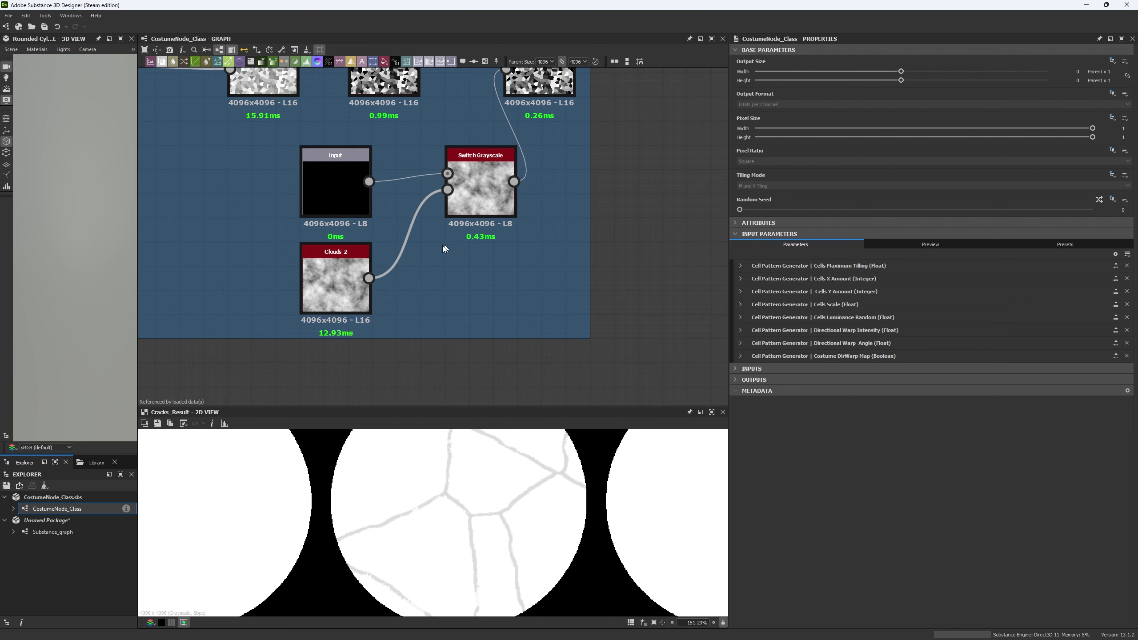
left_click(473, 189)
left_click(649, 297)
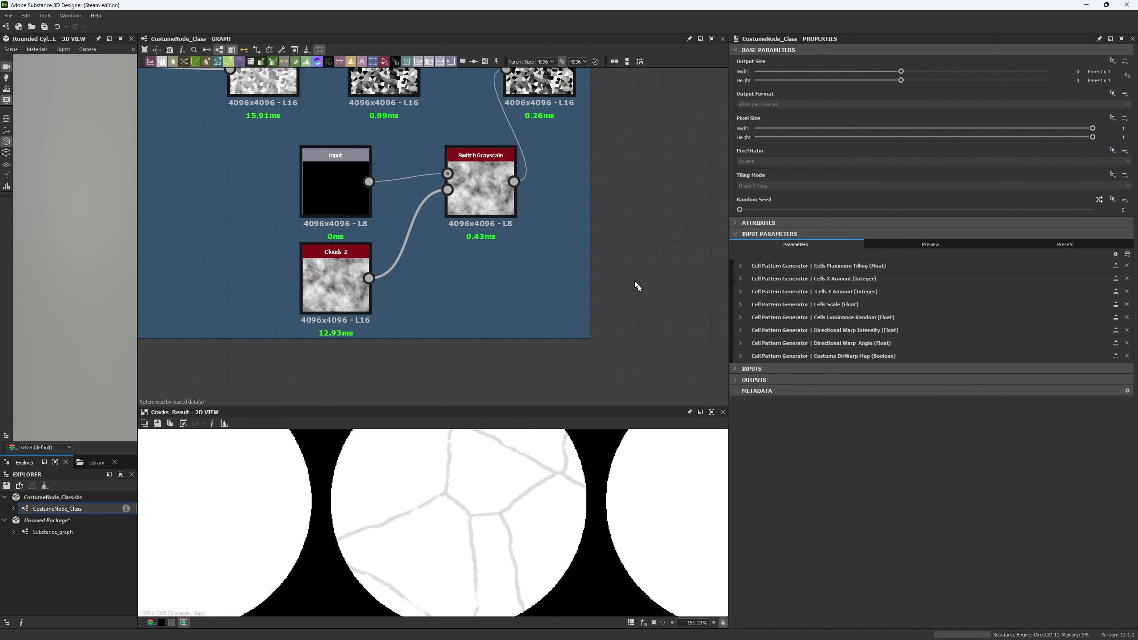
left_click(741, 356)
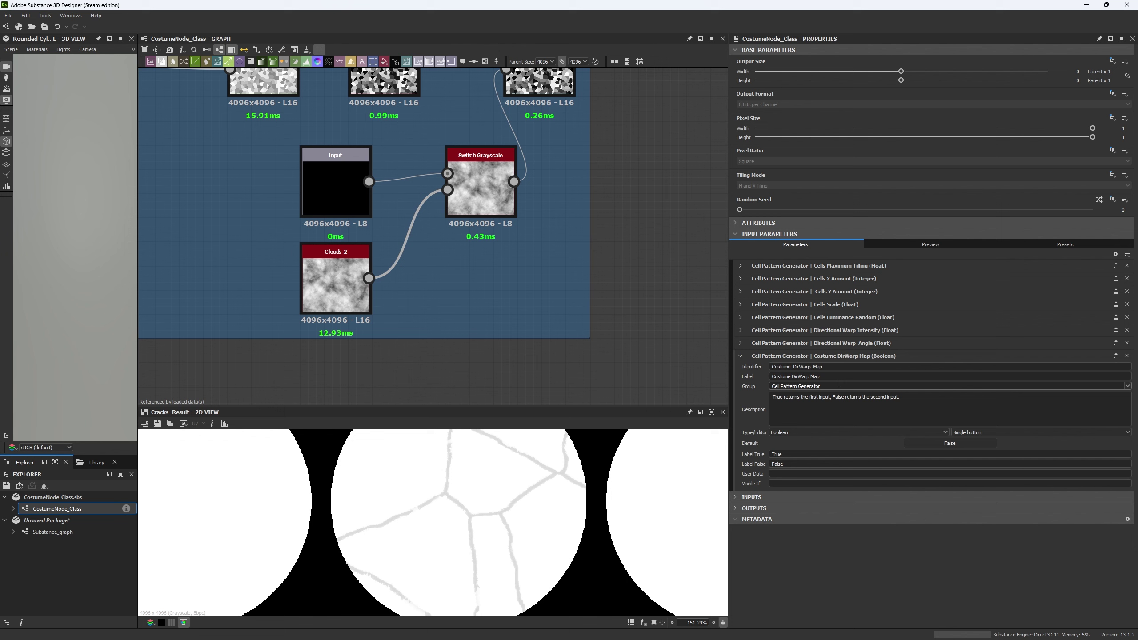
left_click(748, 377)
key("ctrl+c")
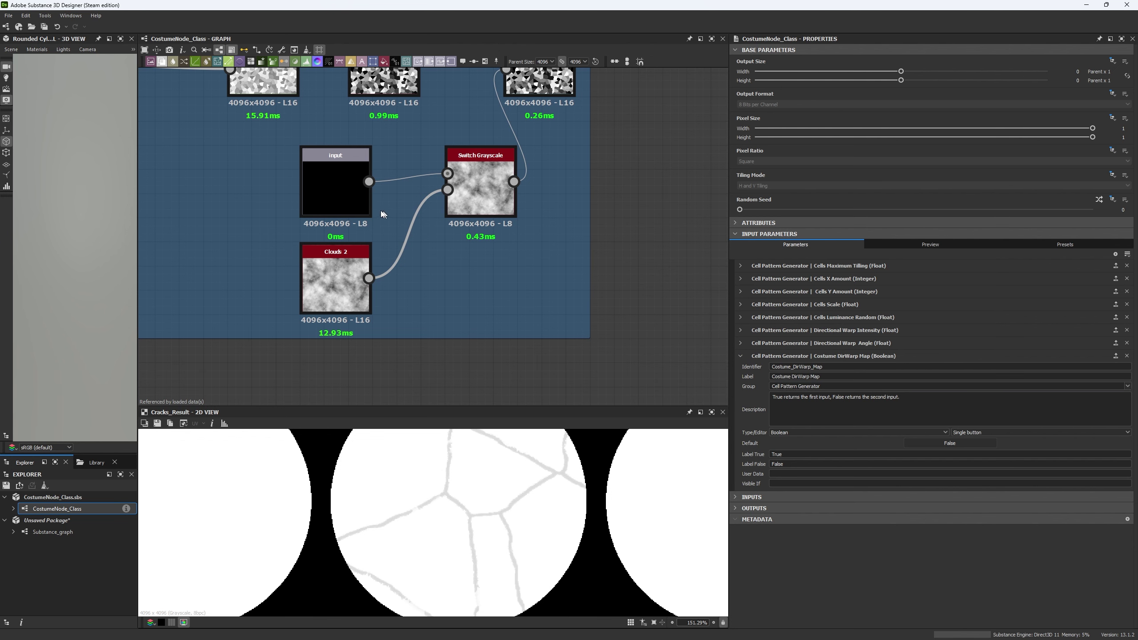
- Give the input node feeding Switch Grayscale the identifier and label Costume DirWarp Map, and save the package
left_click(354, 202)
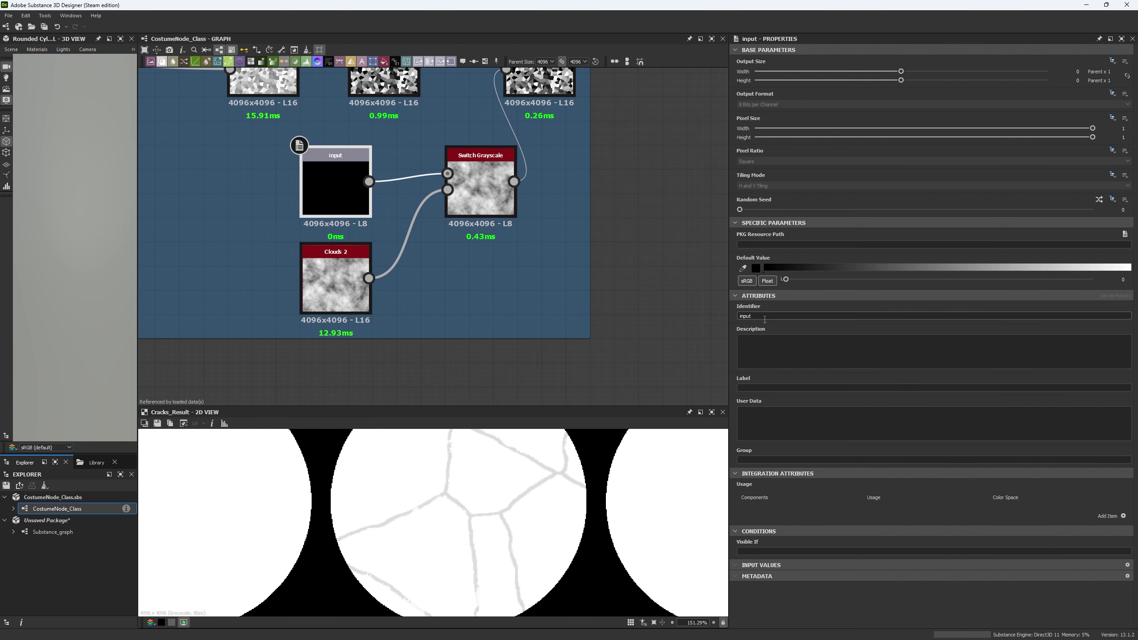
type("Costume_DirWarp_Map_1")
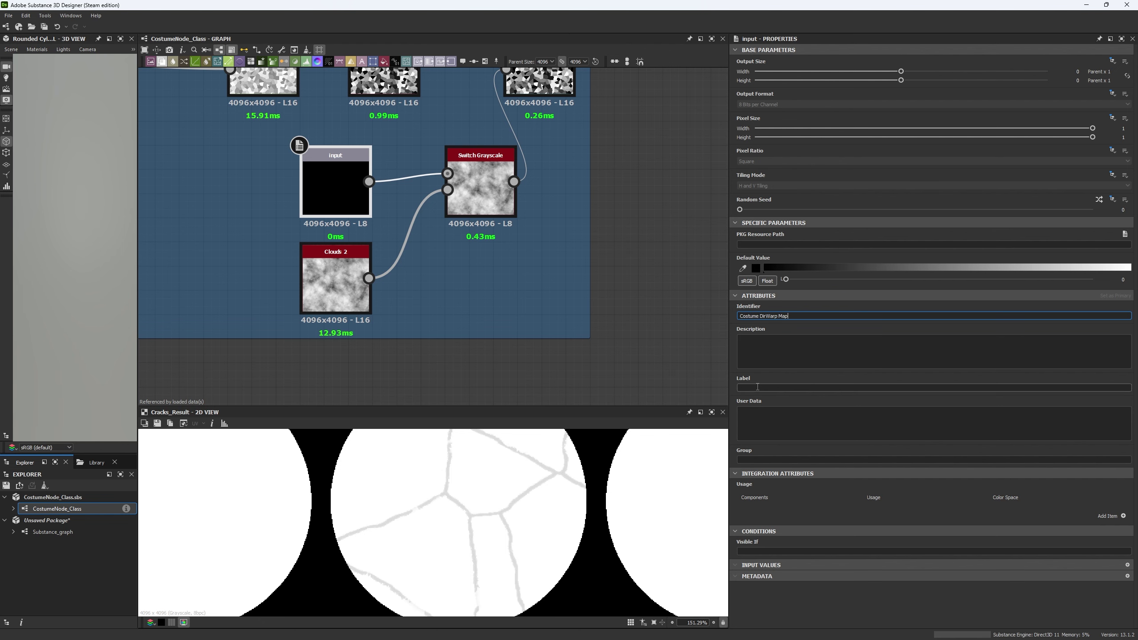
key("Tab")
key("ctrl+v")
scroll(629, 375, "up", 1)
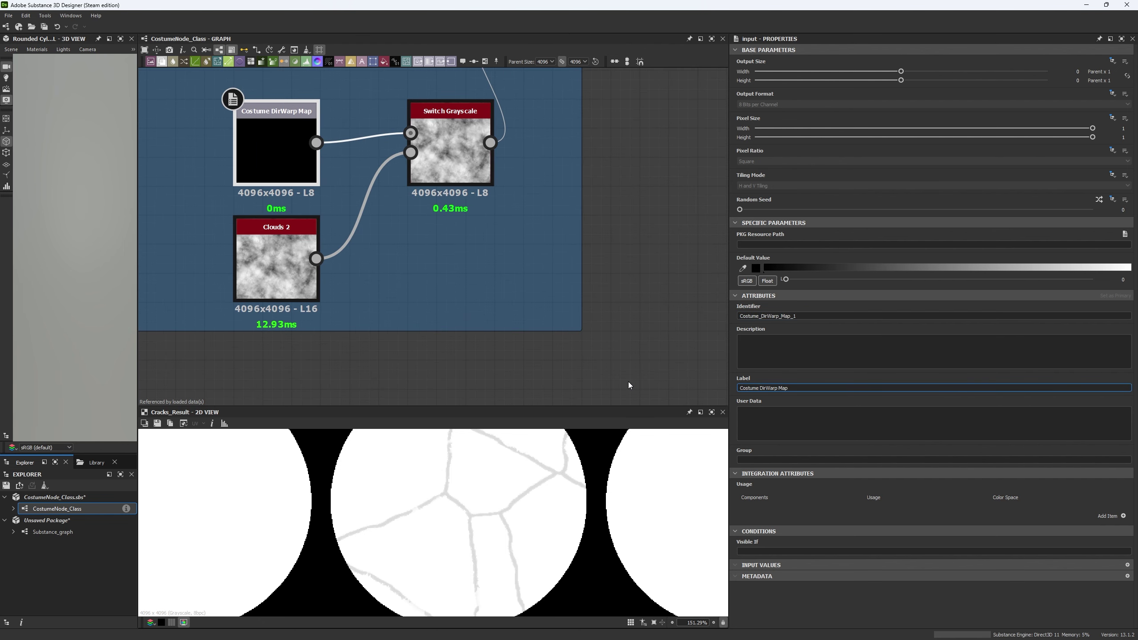
key("ctrl+s")
scroll(628, 376, "down", 4)
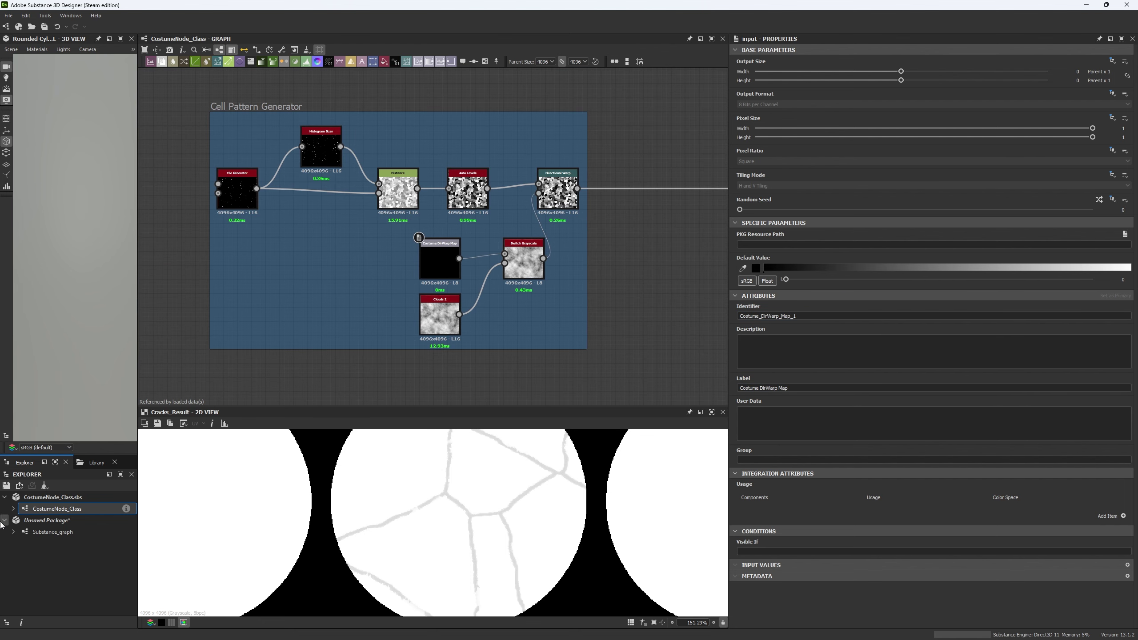
- In Substance_graph, connect Perlin Noise to the CostumeNode_Class node's Costume DirWarp Map input and show that node's parameters
double_click(44, 532)
scroll(193, 286, "up", 8)
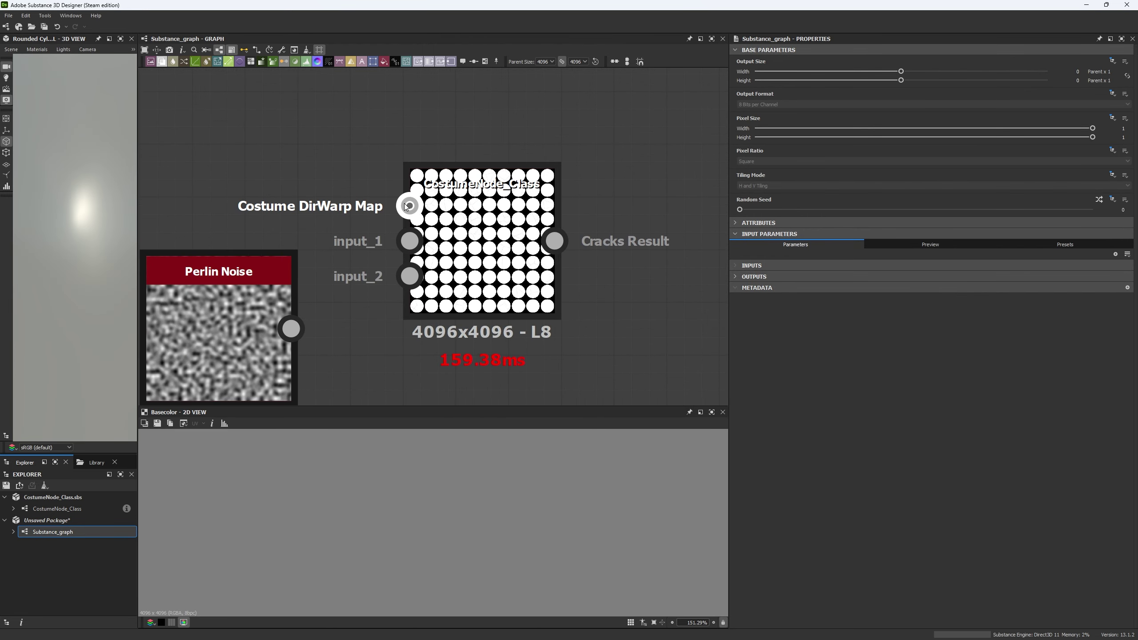
left_click_drag(406, 206, 291, 328)
left_click(472, 246)
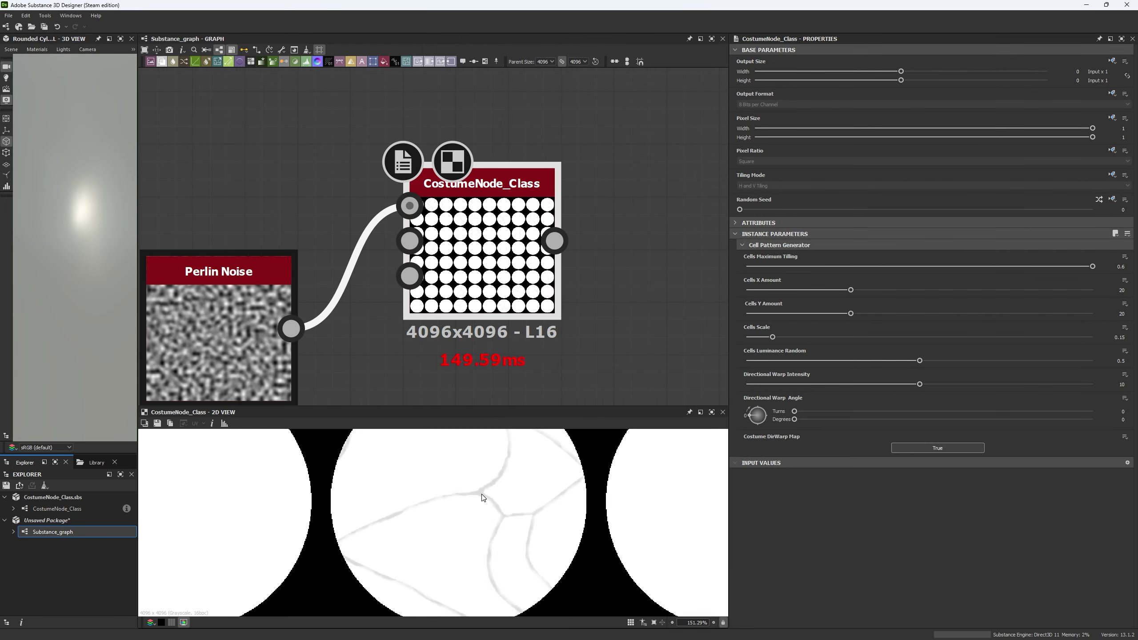
- Toggle Costume DirWarp Map between True and False to compare the crack patterns, leaving it at False
left_click(902, 448)
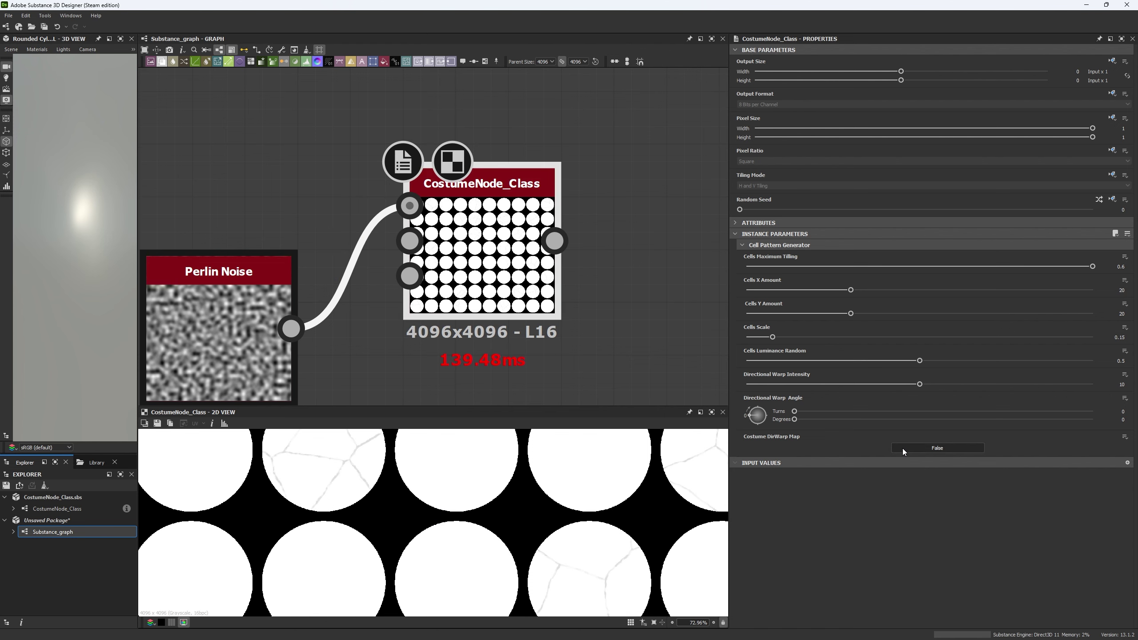
middle_click_drag(380, 465, 419, 501)
scroll(417, 502, "up", 2)
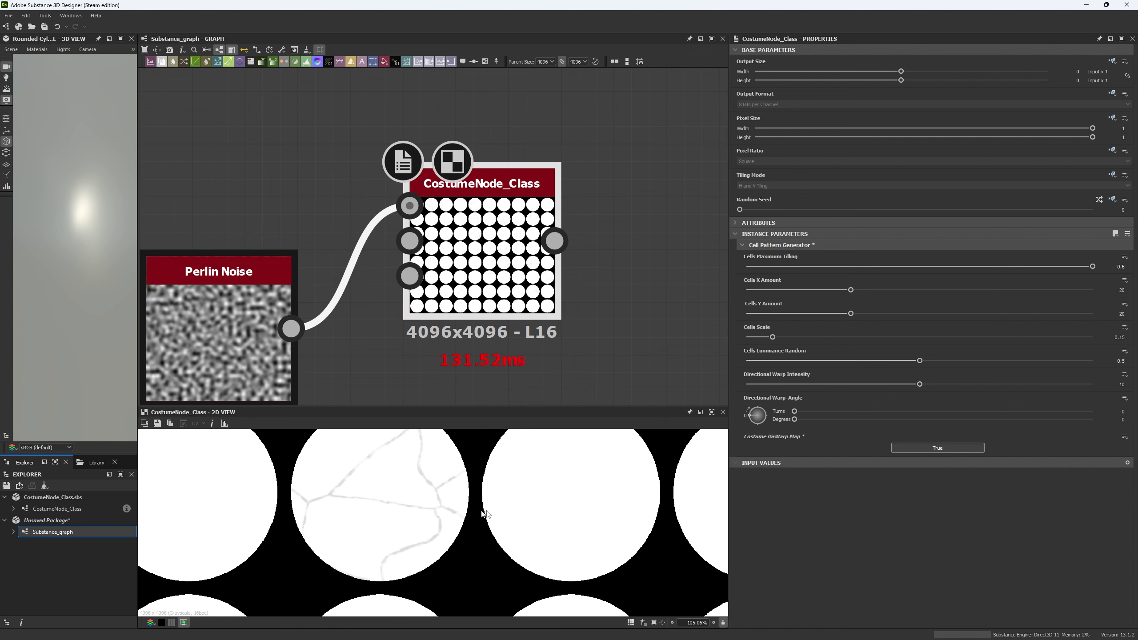
left_click(904, 446)
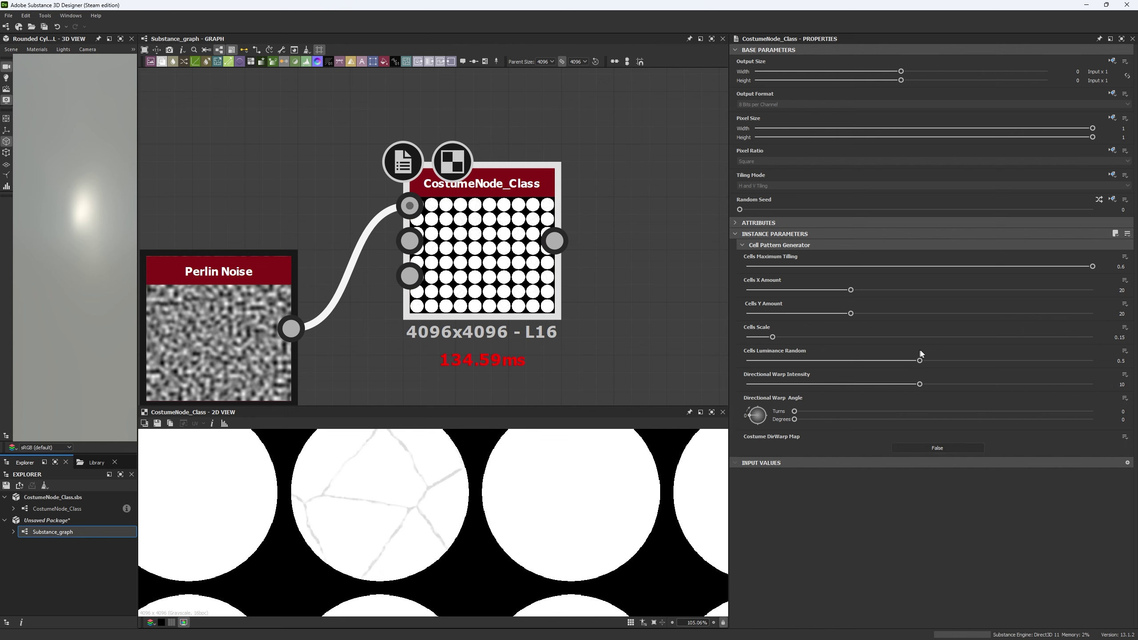
- Set the CostumeNode_Class node's Directional Warp Intensity to 15.35 and inspect the cracks
left_click_drag(919, 384, 1011, 385)
middle_click_drag(410, 480, 429, 485)
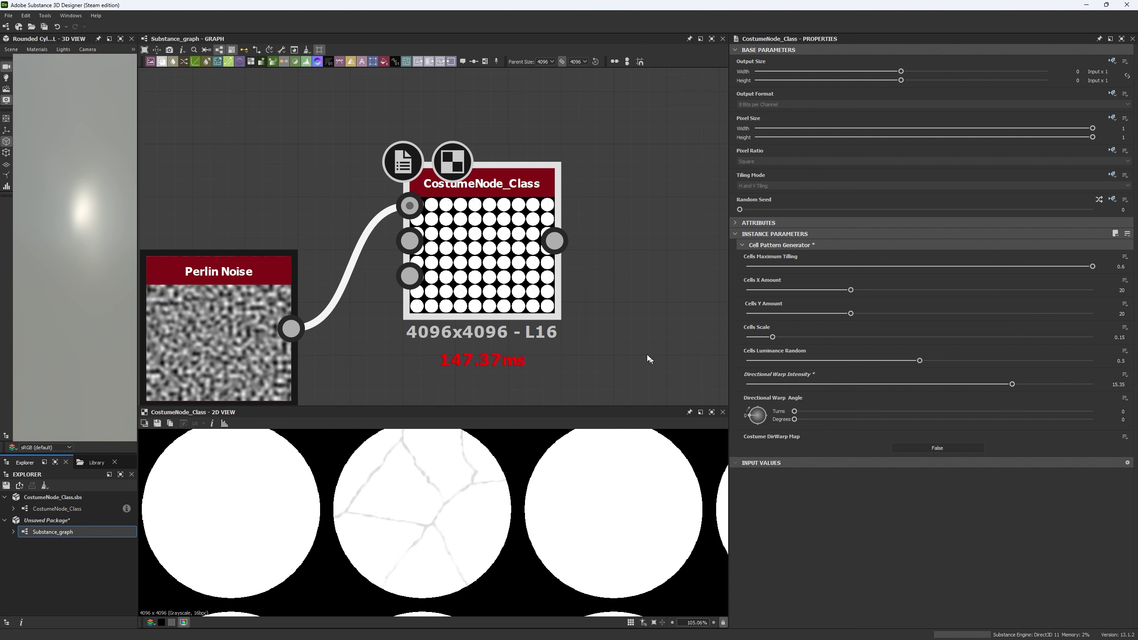
scroll(646, 355, "down", 5)
middle_click_drag(583, 367, 514, 331)
- Open the CostumeNode_Class graph and move the Cell Pattern Generator frame with its nodes farther from the Edge Detect chain
left_click(51, 509)
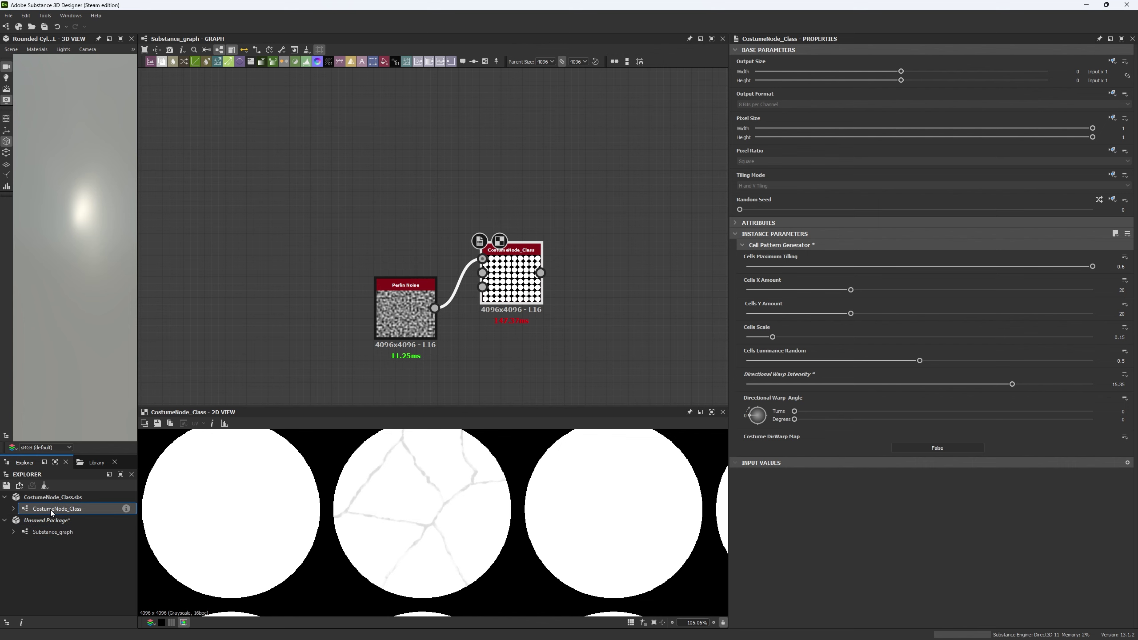
double_click(50, 509)
middle_click_drag(201, 155, 356, 162)
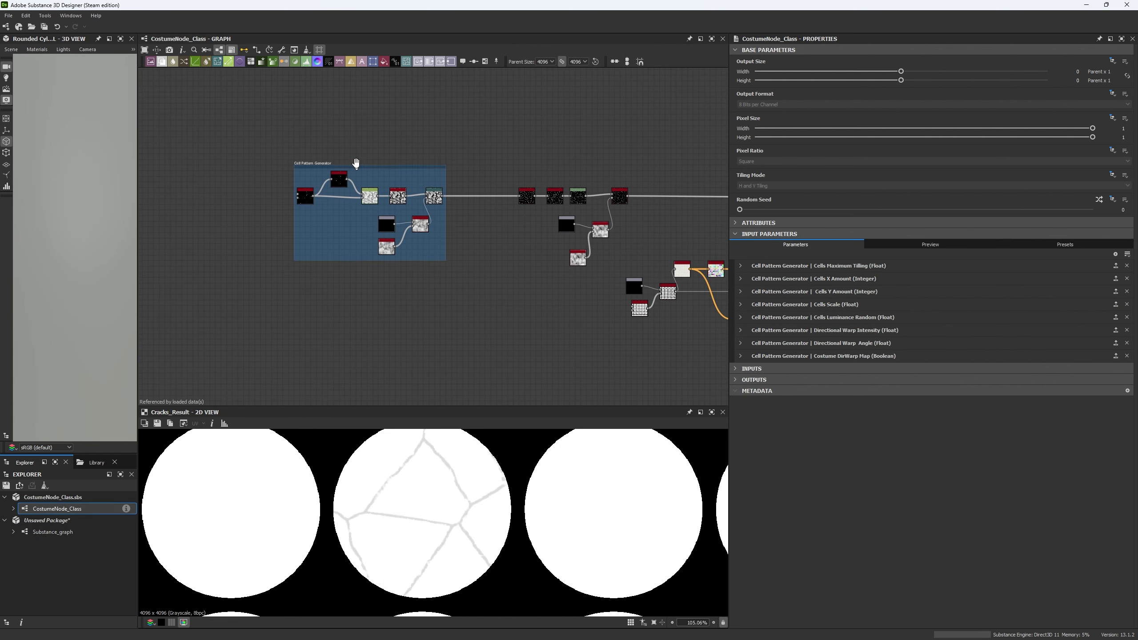
scroll(356, 163, "up", 4)
scroll(453, 258, "down", 3)
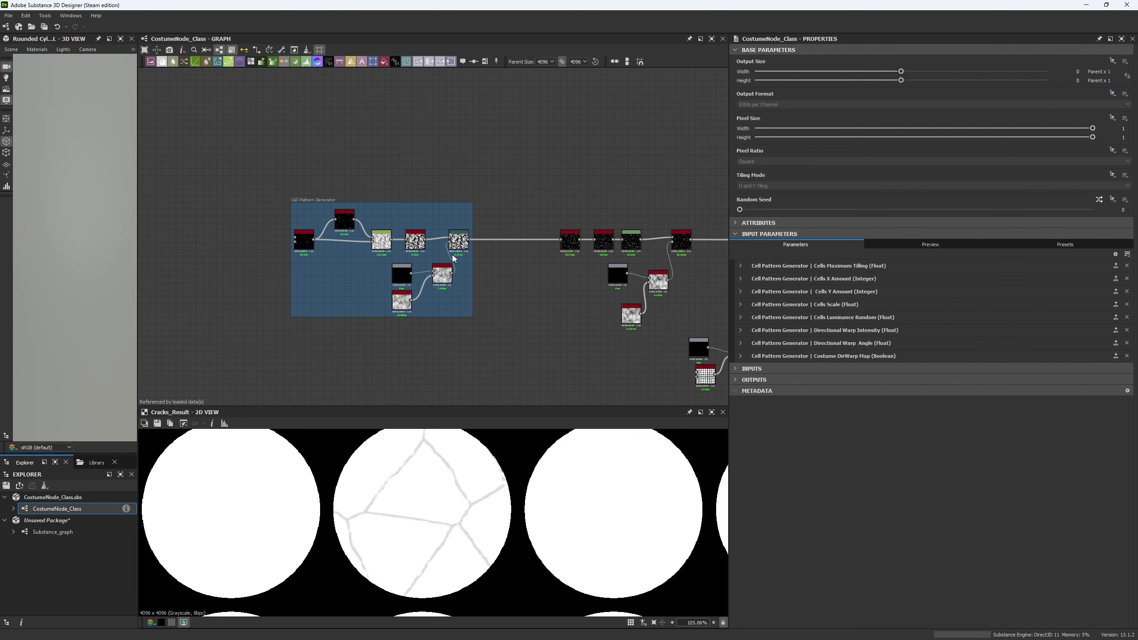
middle_click_drag(454, 257, 437, 236)
left_click_drag(231, 145, 457, 310)
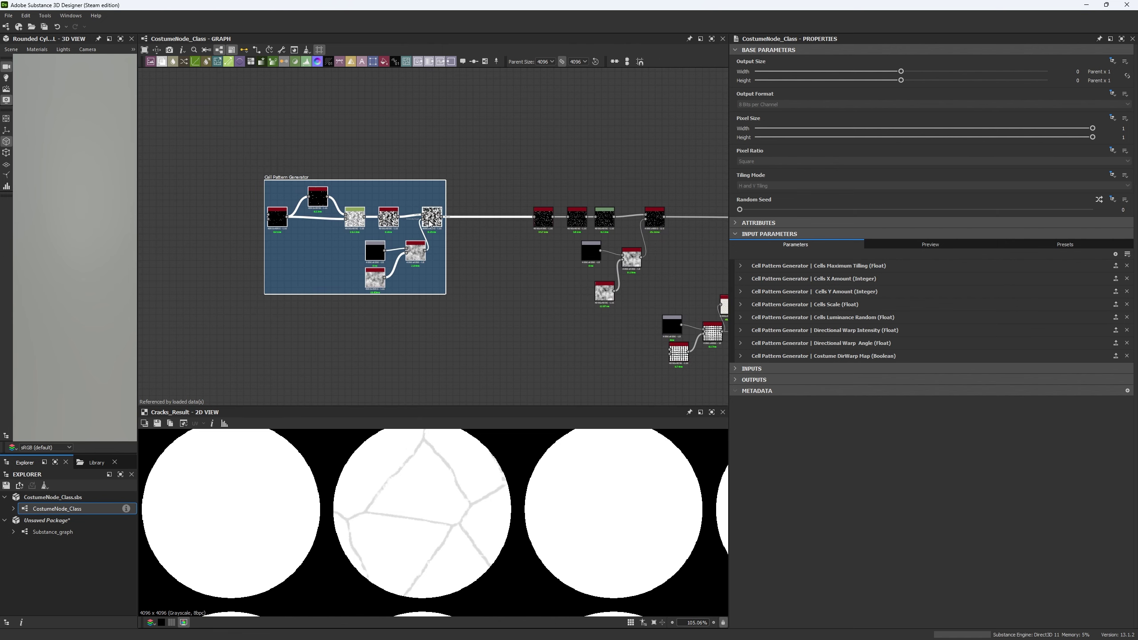
left_click_drag(429, 221, 345, 222)
left_click(465, 245)
- Add a frame titled Cracks around the seven nodes from Edge Detect to Slope Blur Grayscale, including the switch and its inputs
middle_click_drag(476, 254, 461, 253)
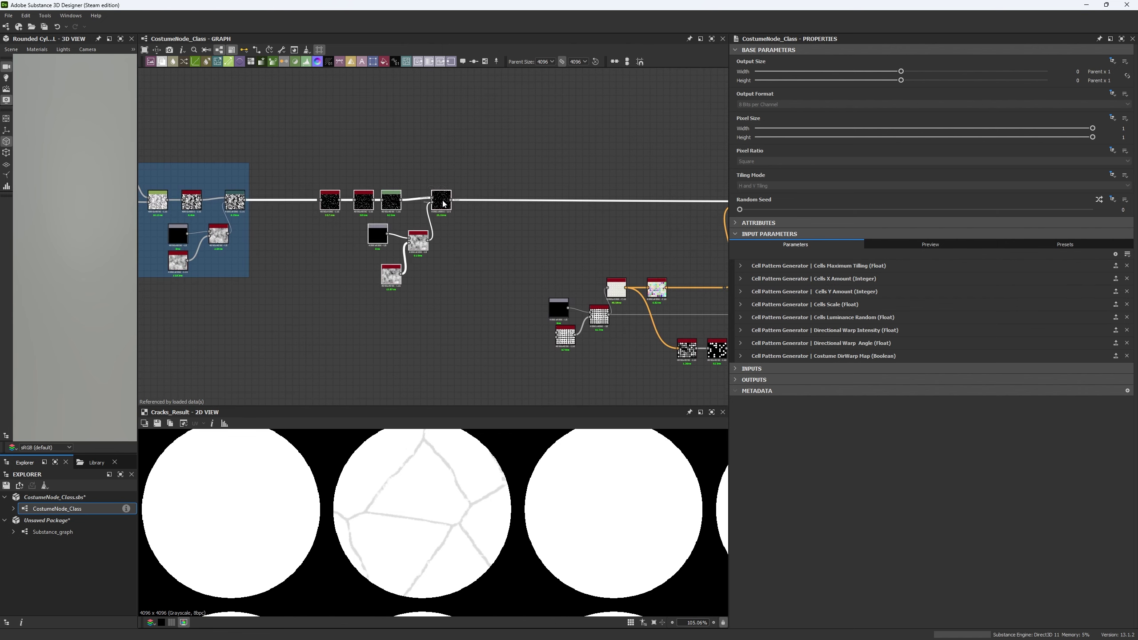
double_click(444, 204)
scroll(342, 219, "up", 1)
right_click(467, 278)
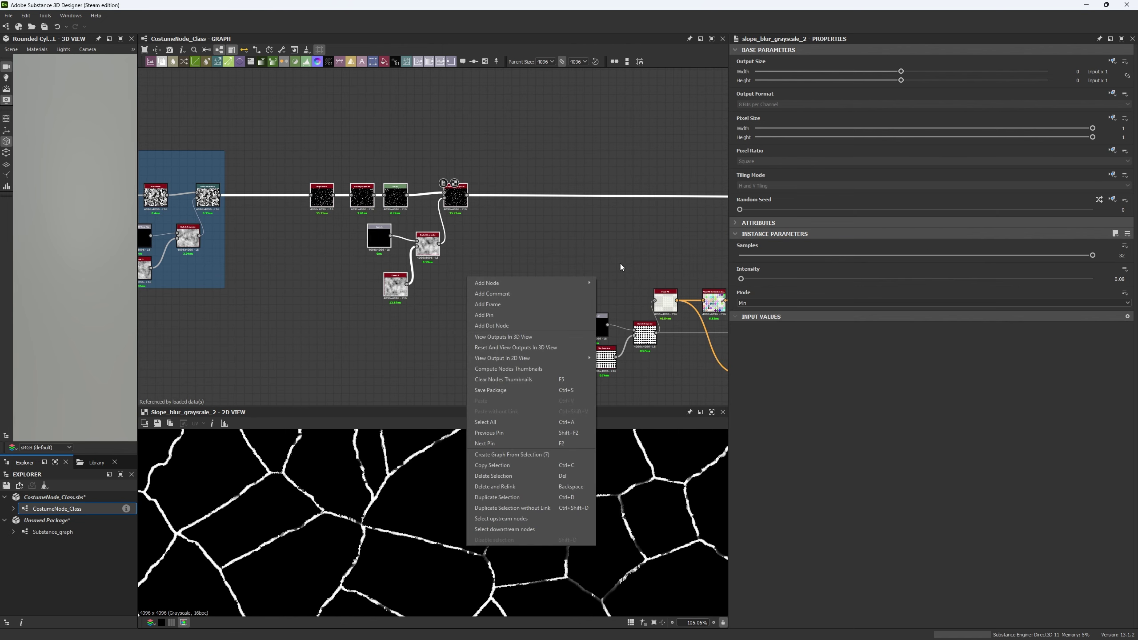
left_click(508, 304)
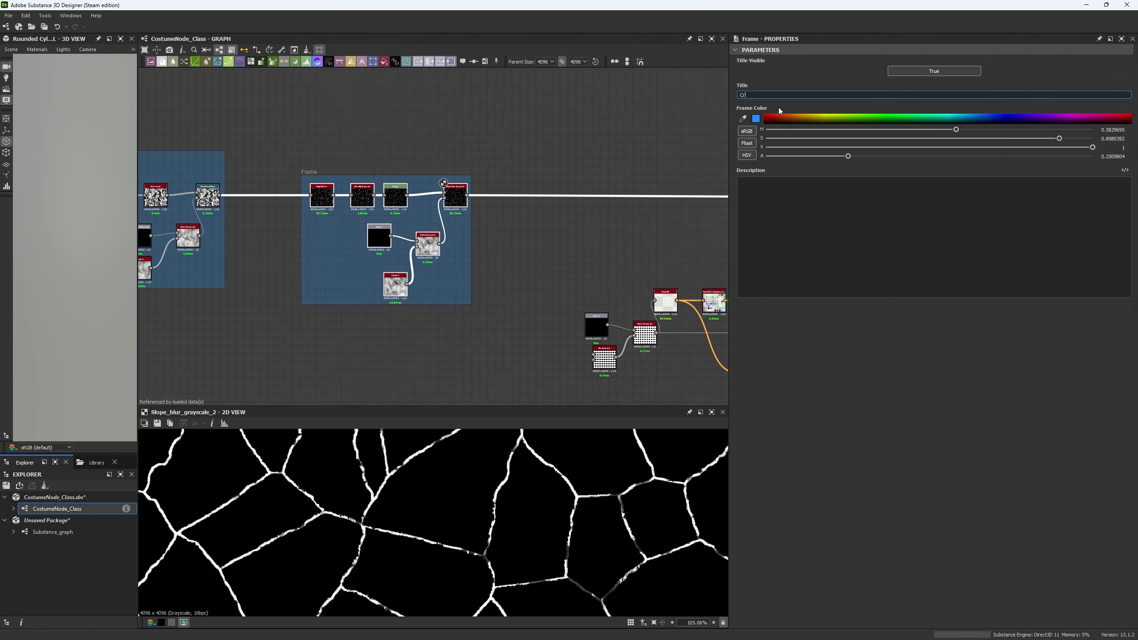
- Expose Edge Detect's Edge Width as a new graph input with label Cracks Edge Width, identifier Cracks_Edge_Width and group Crack
scroll(340, 224, "up", 5)
double_click(286, 143)
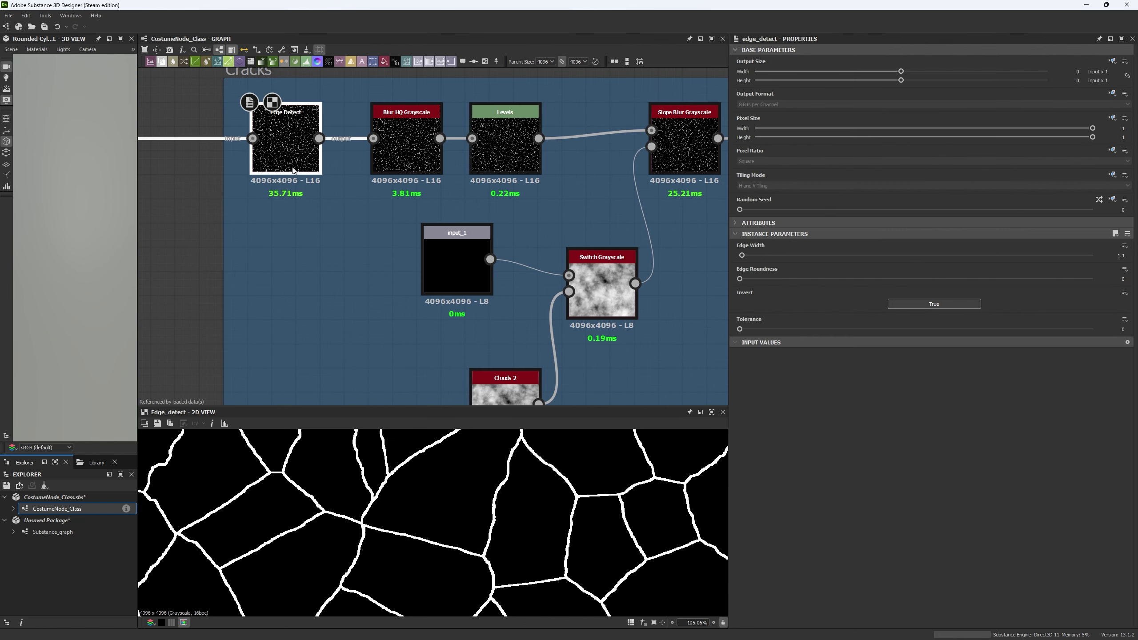
scroll(364, 500, "down", 6)
scroll(363, 500, "up", 6)
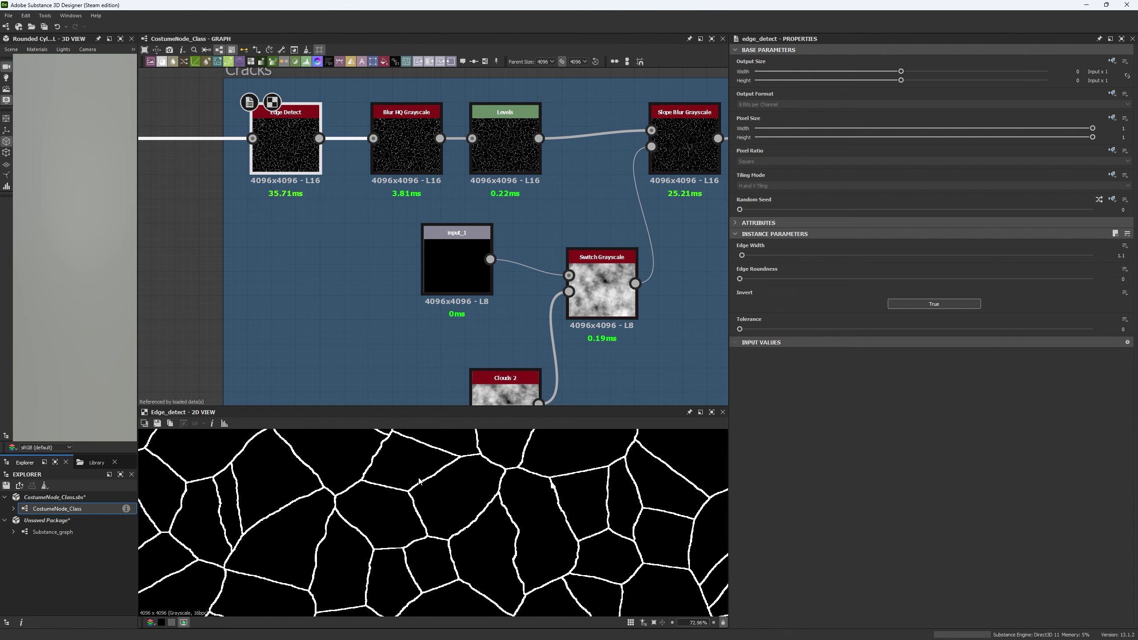
scroll(448, 224, "down", 1)
left_click(1125, 245)
left_click(1106, 258)
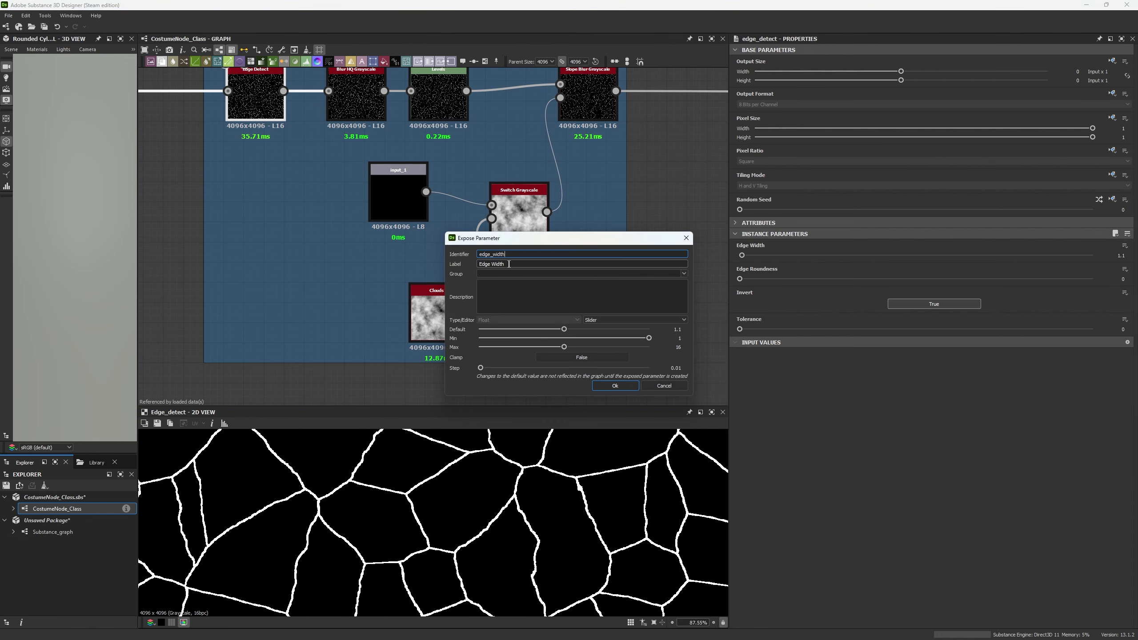
left_click(479, 265)
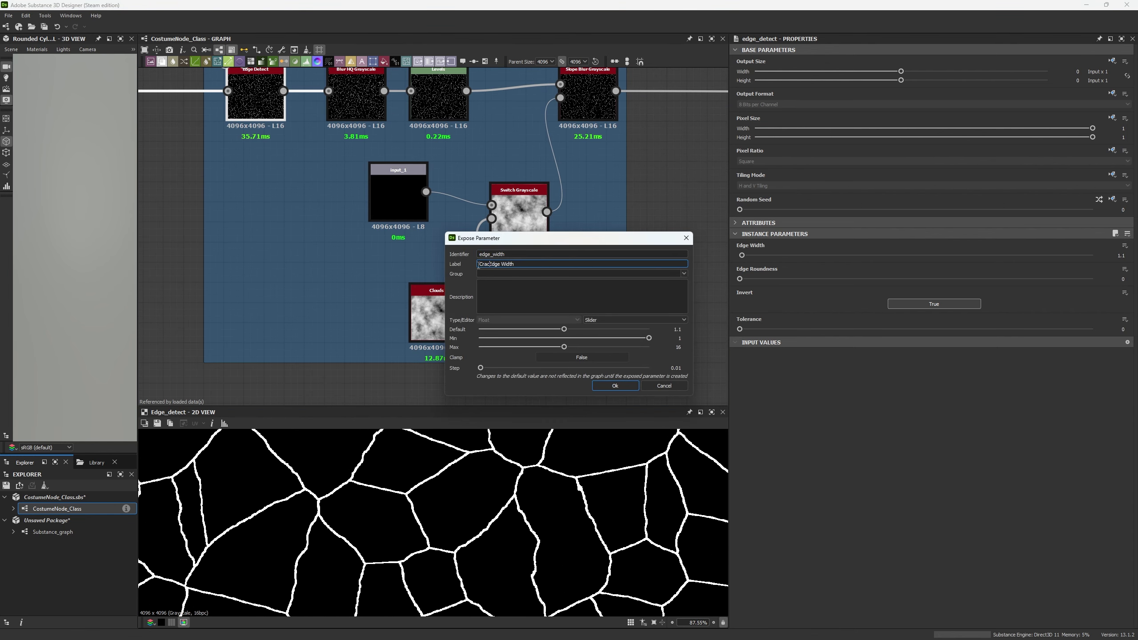
key("ctrl+a")
key("ctrl+c")
key("shift+Tab")
key("ctrl+v")
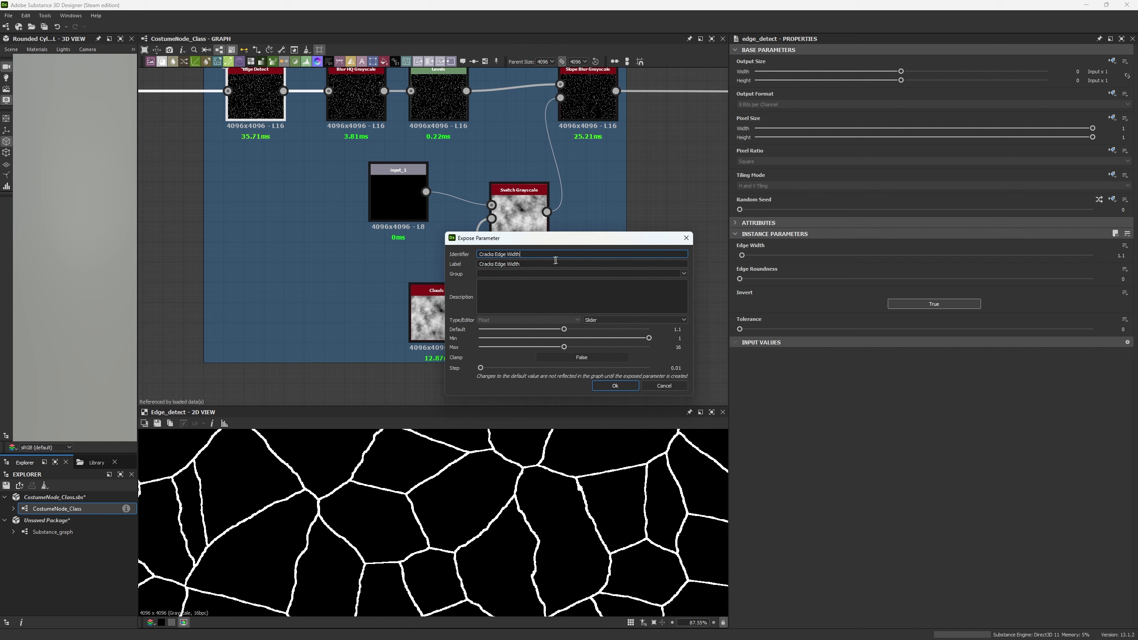
left_click(542, 273)
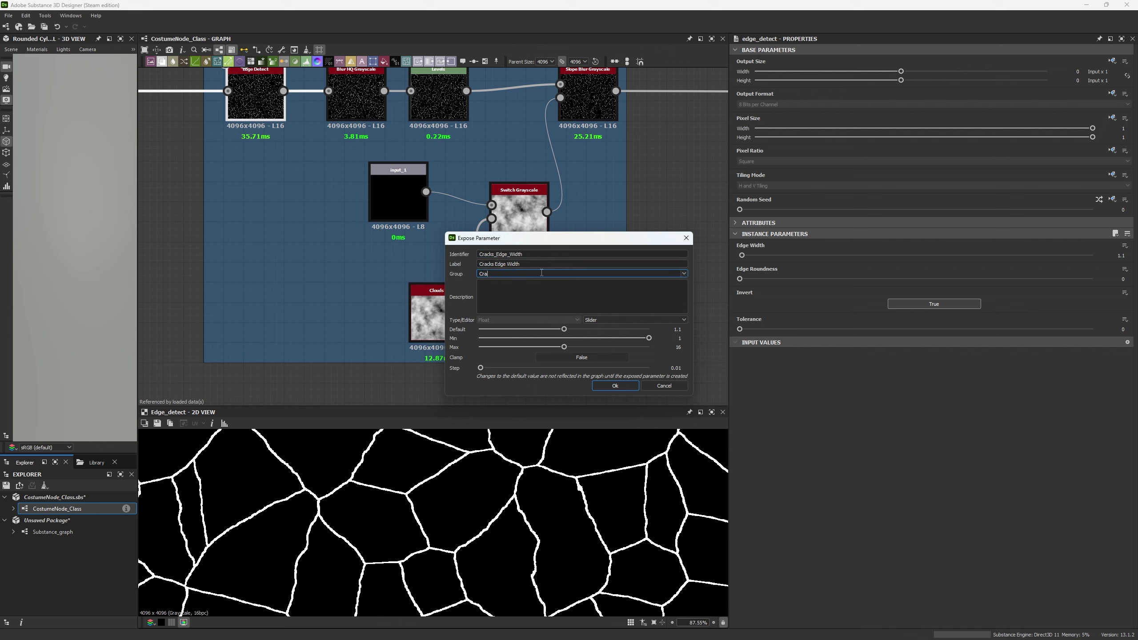
type("Cracks")
key("Return")
- Expose Edge Detect's Edge Roundness as a graph input with label Cracks Edge Roundness, identifier Cracks_Edge_Roundness and group Cracks
left_click(1112, 258)
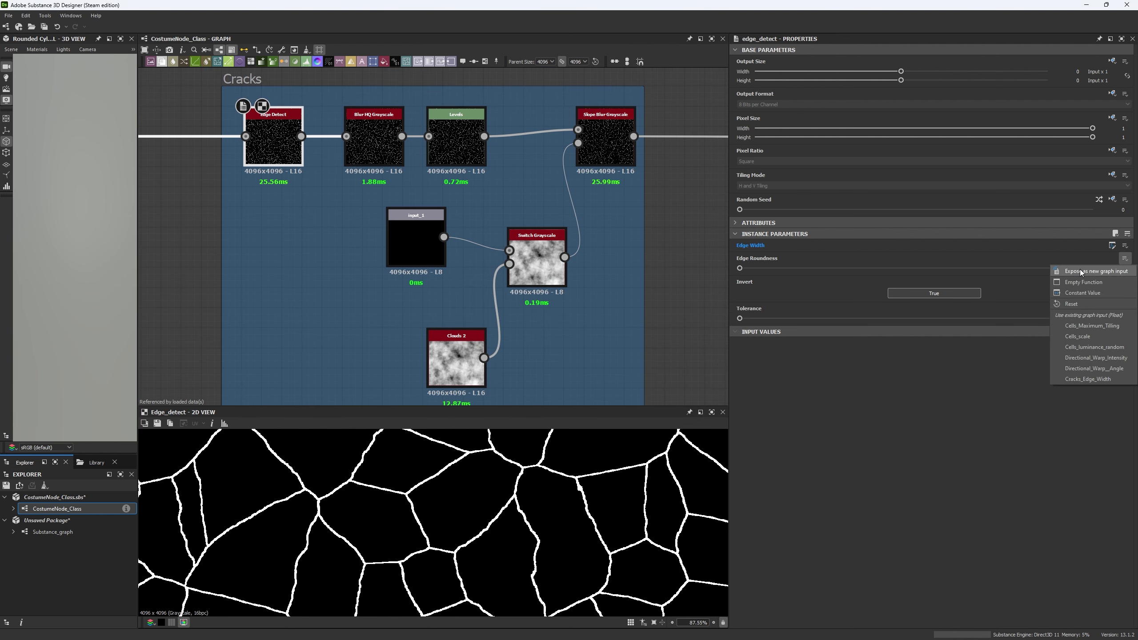
left_click(1084, 268)
left_click(481, 265)
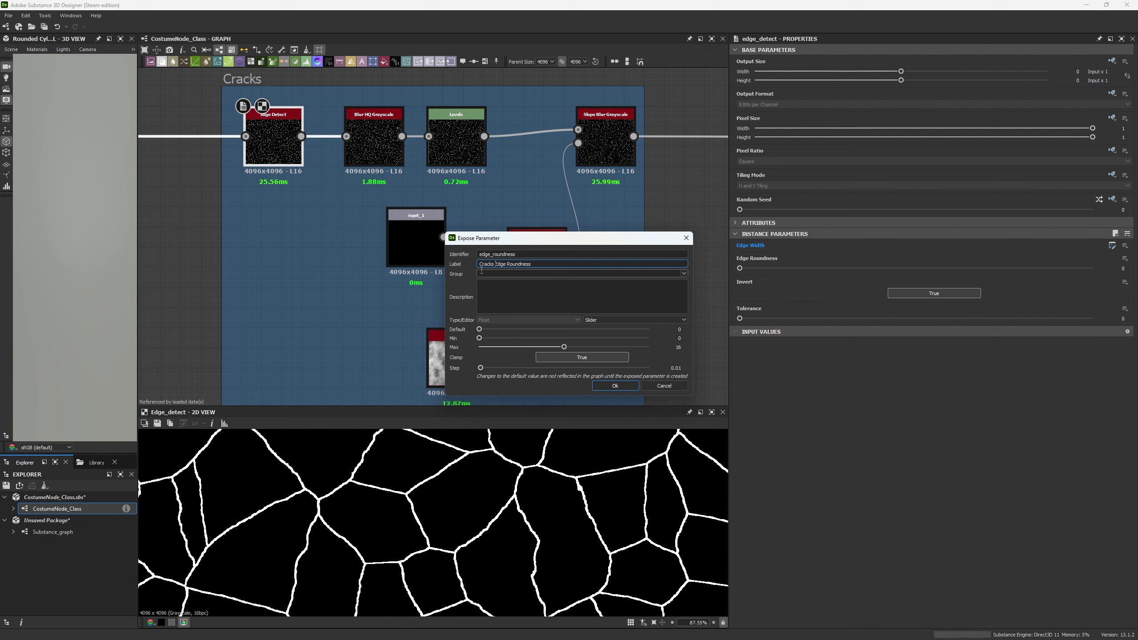
left_click_drag(546, 265, 454, 264)
key("ctrl+c")
key("shift+Tab")
key("ctrl+v")
left_click(684, 273)
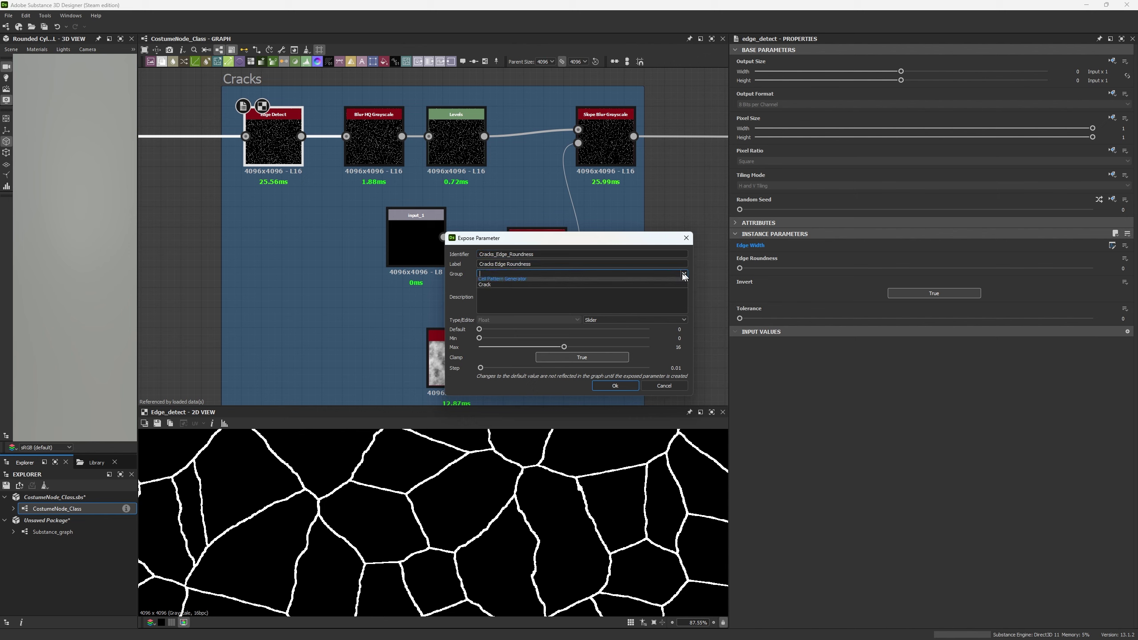
left_click(484, 287)
type("s")
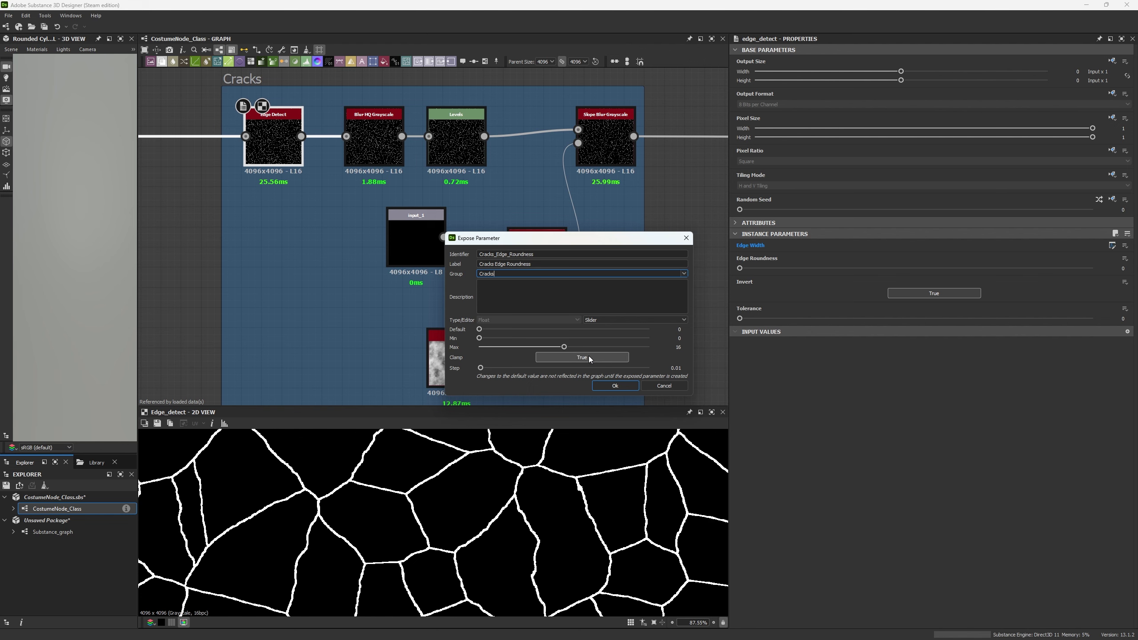
left_click(611, 385)
- Change the Cracks Edge Width parameter's group to Cracks and check the Cracks group in the parameter preview
left_click(278, 242)
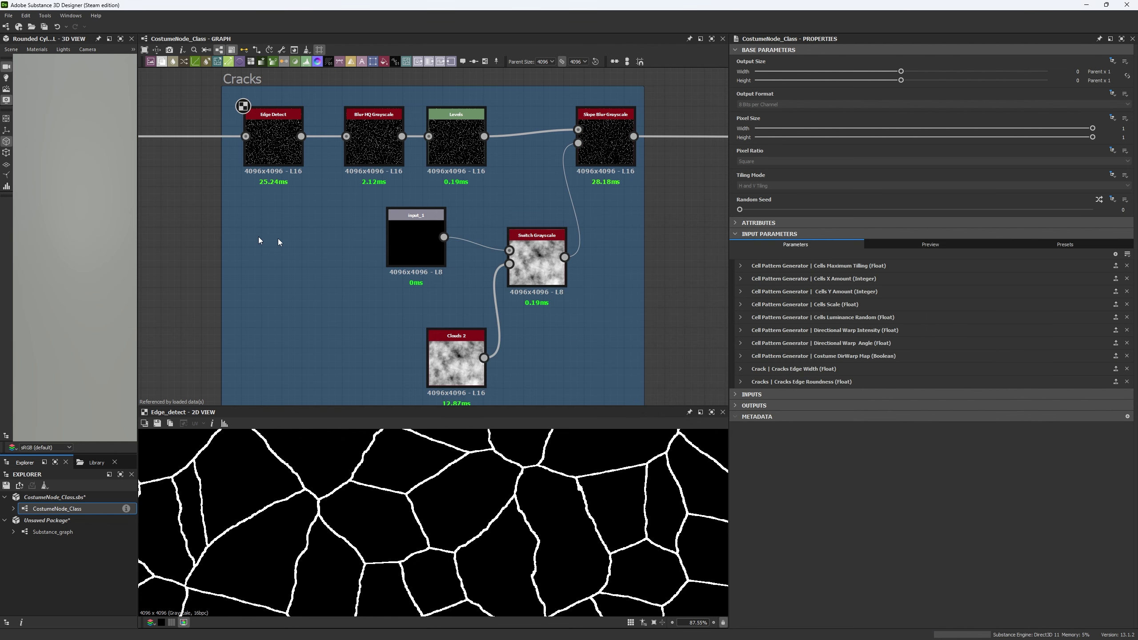
left_click(740, 368)
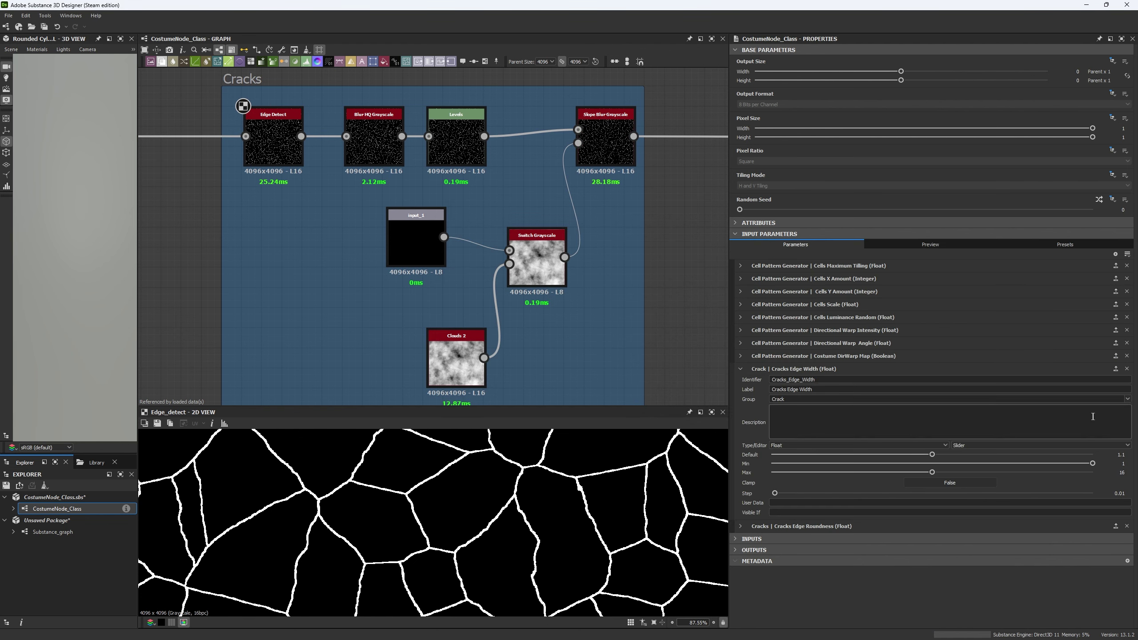
left_click(1128, 398)
left_click(802, 415)
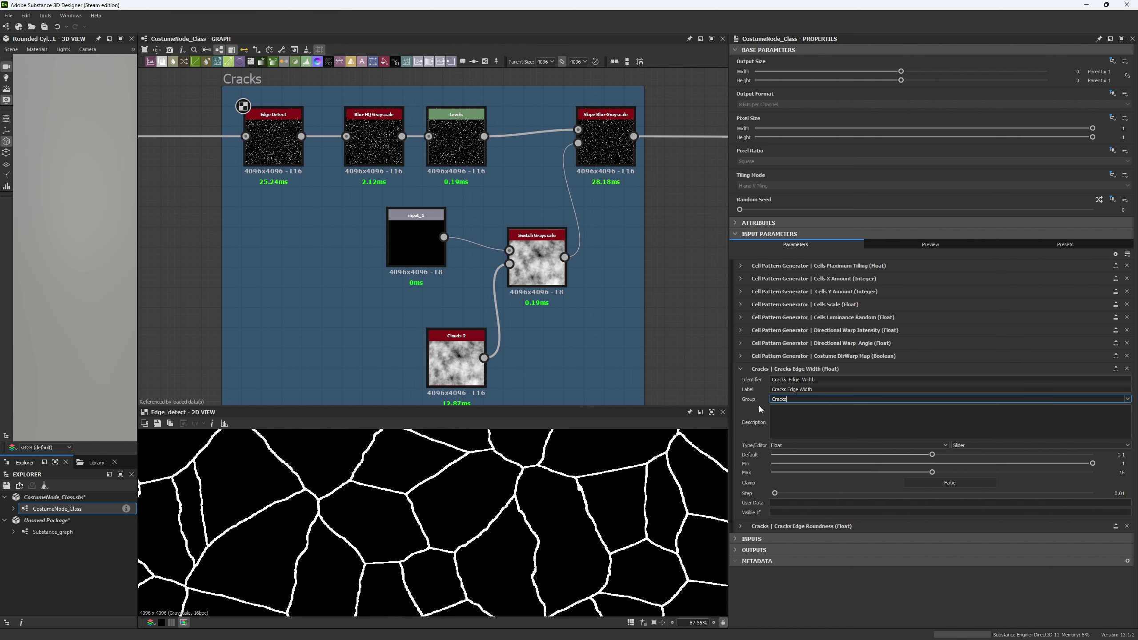
left_click(740, 369)
left_click(929, 244)
left_click(741, 279)
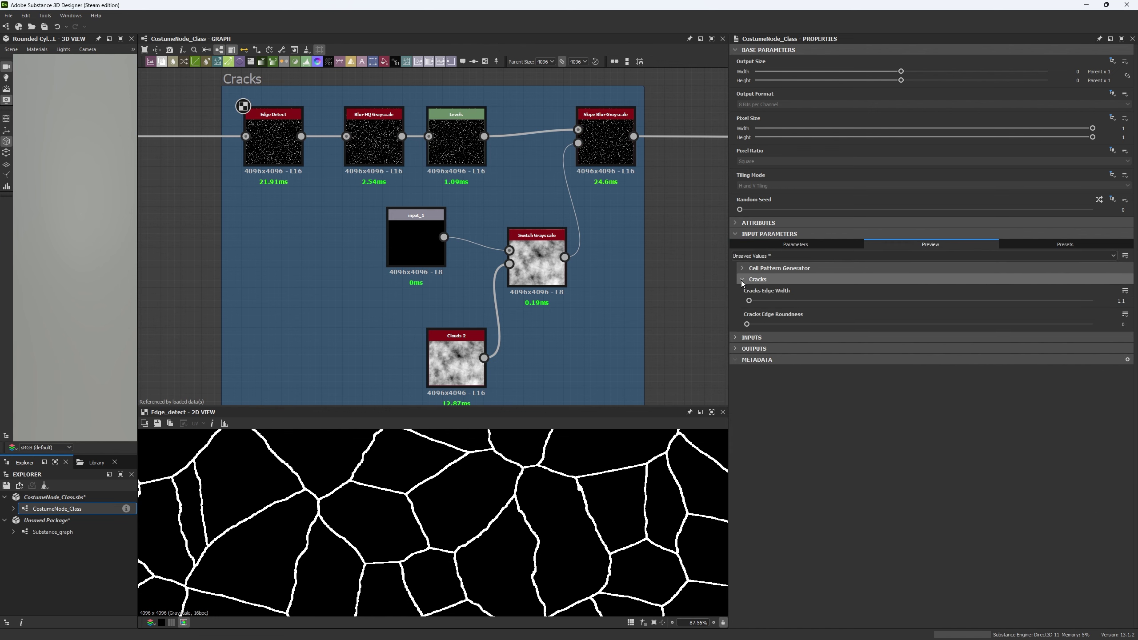
- Give the input node feeding the Cracks frame's Switch Grayscale the identifier and label Cracks Detail Costume Map
middle_click_drag(622, 308, 477, 267)
scroll(577, 310, "down", 1)
scroll(284, 206, "up", 2)
middle_click_drag(289, 234, 405, 232)
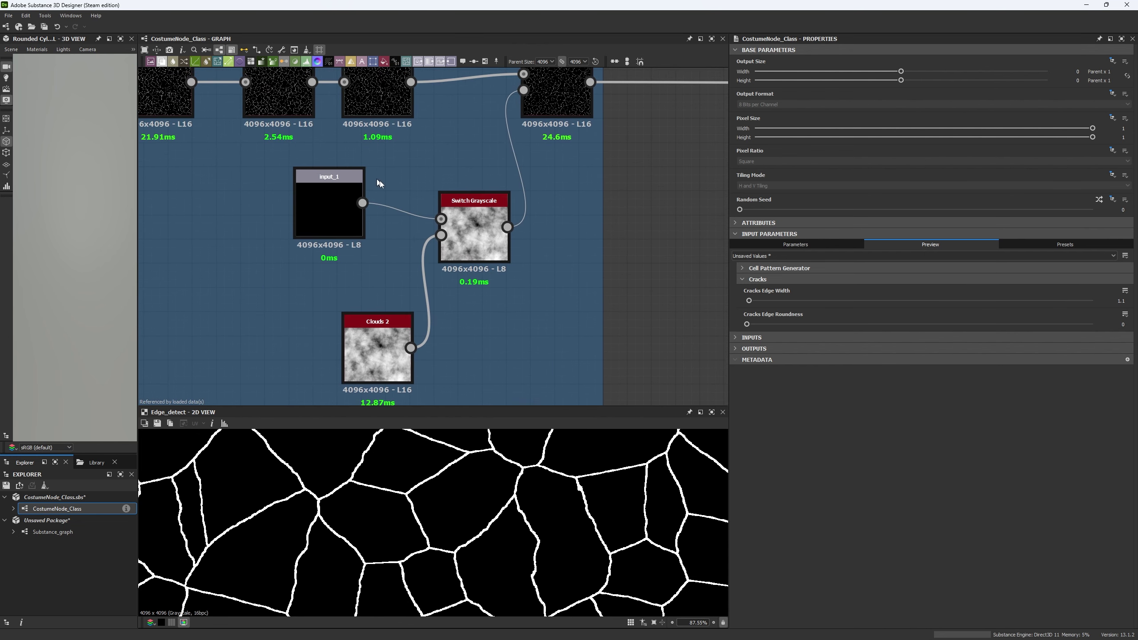
left_click(336, 236)
middle_click_drag(449, 151, 495, 170)
left_click_drag(785, 317, 692, 311)
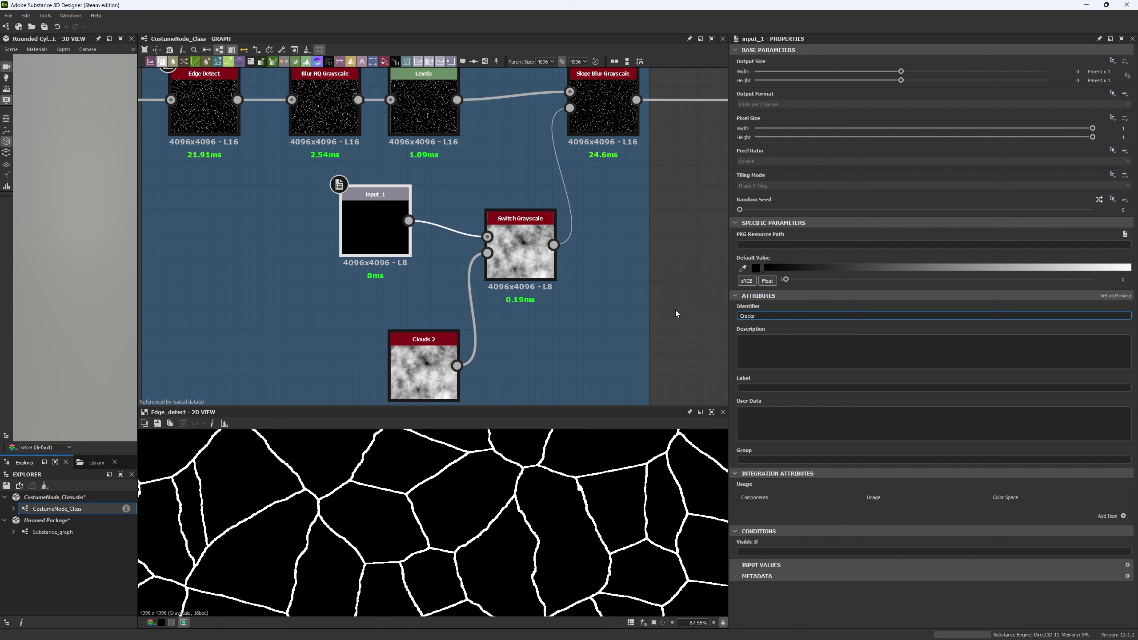
type("Cracks Detail Costume Map")
key("Return")
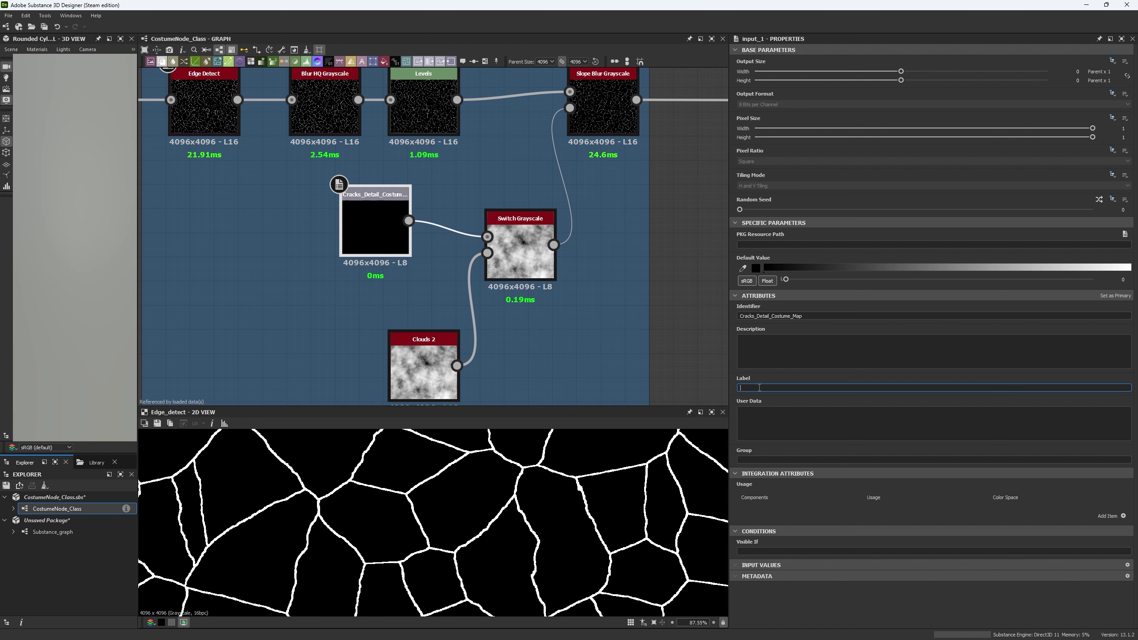
- Expose the Switch parameter of the Cracks frame's Switch Grayscale as a graph input named Cracks Detail Costume Map
left_click(520, 252)
left_click(1125, 245)
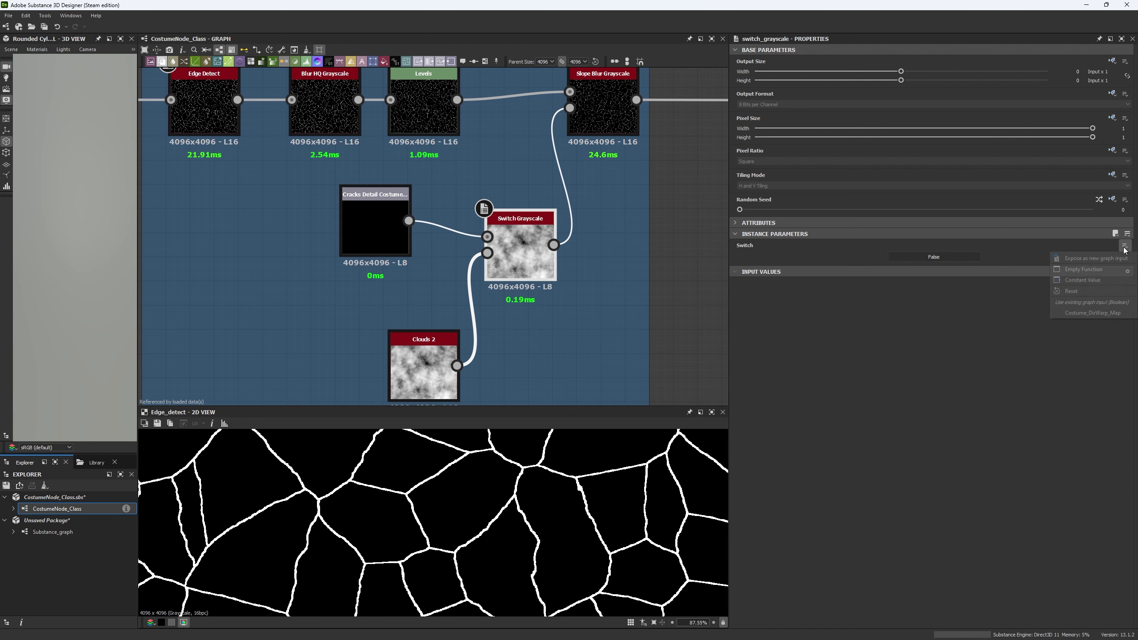
left_click(1060, 266)
double_click(491, 273)
key("ctrl+v")
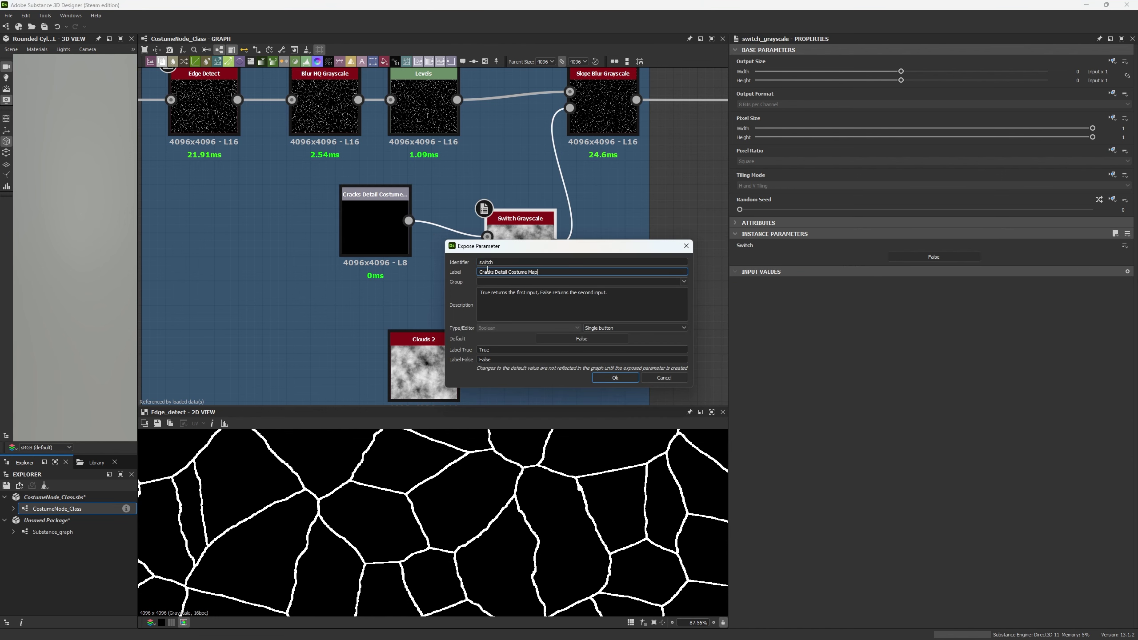
double_click(488, 263)
key("ctrl+v")
left_click(614, 377)
- Assign the Cracks Detail Costume Map parameter to the Cracks group and check the group in the parameter preview
double_click(627, 332)
left_click(795, 245)
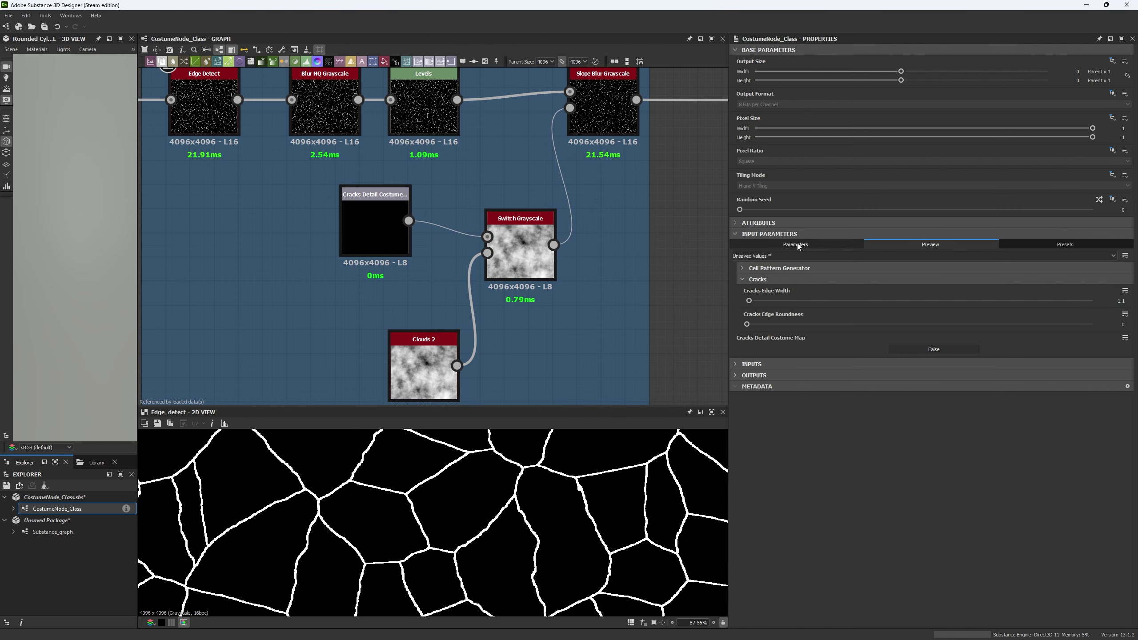
left_click(740, 394)
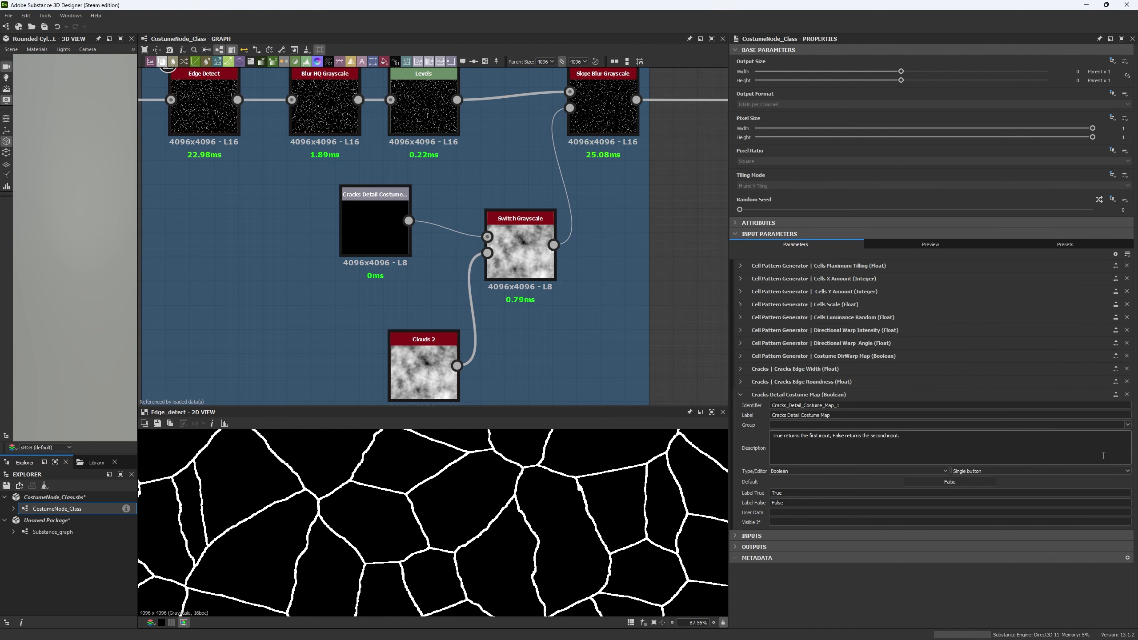
left_click(1127, 425)
left_click(789, 437)
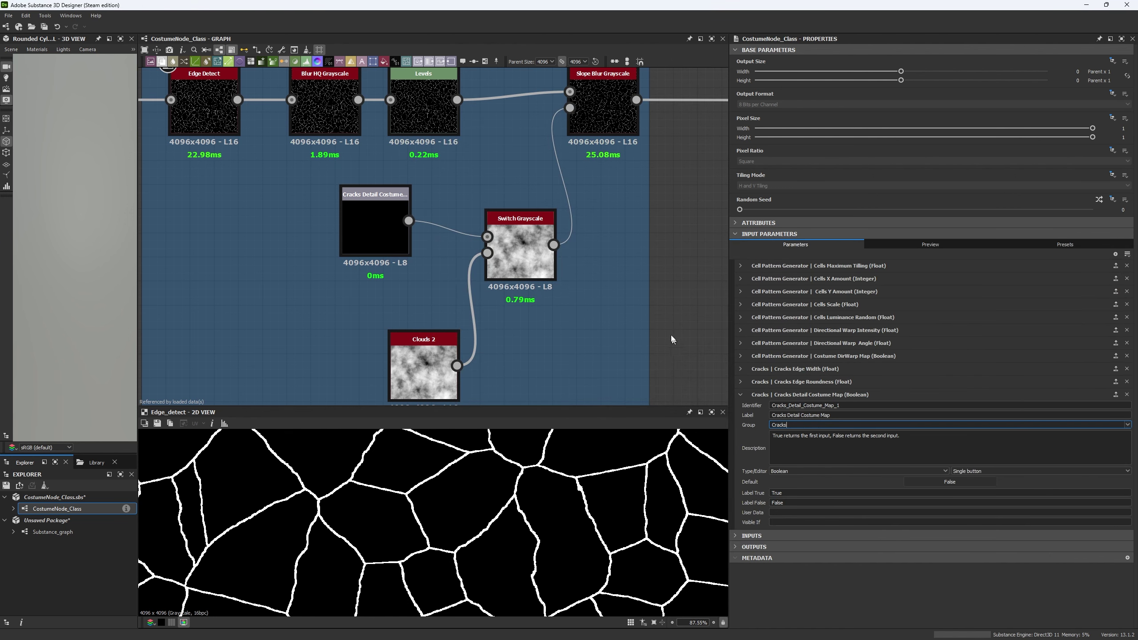
left_click(906, 240)
left_click(741, 277)
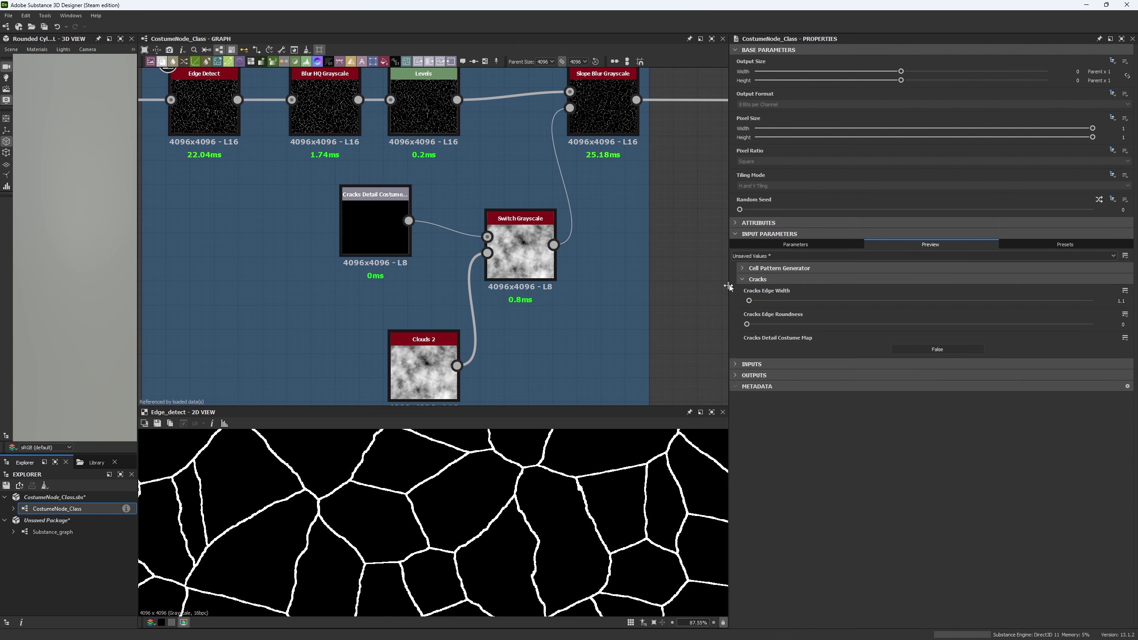
left_click(741, 279)
- Examine the Slope Blur Grayscale crack edges up close in the 2D view, and review the Cracks and Cell Pattern Generator frames
scroll(636, 263, "down", 5)
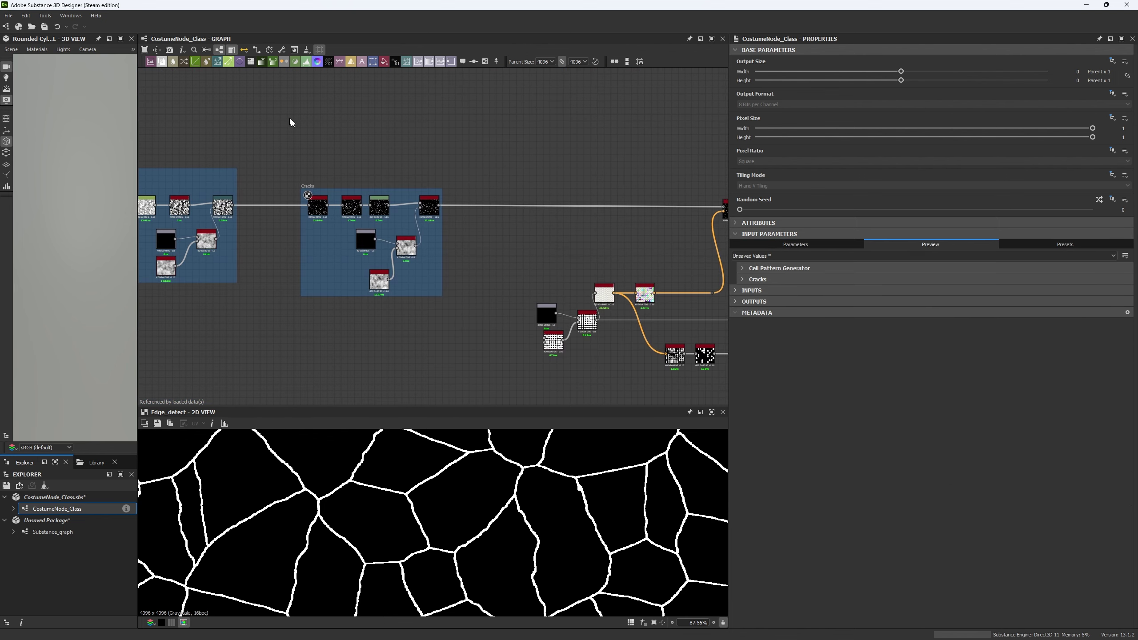
scroll(451, 223, "up", 6)
double_click(587, 215)
scroll(490, 497, "up", 4)
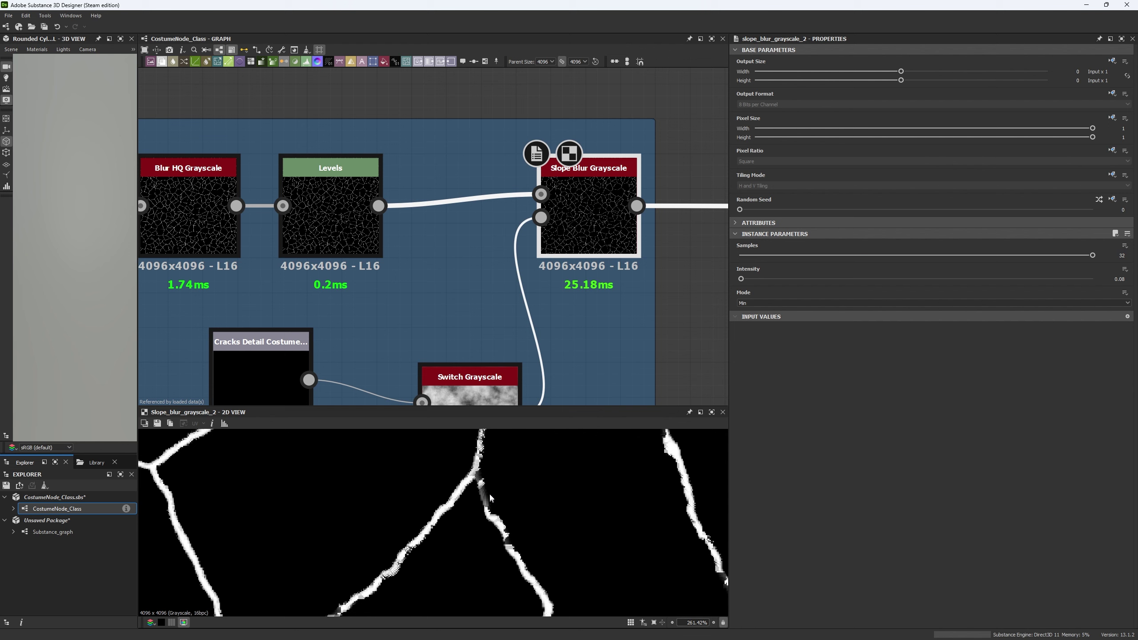
scroll(442, 279, "down", 3)
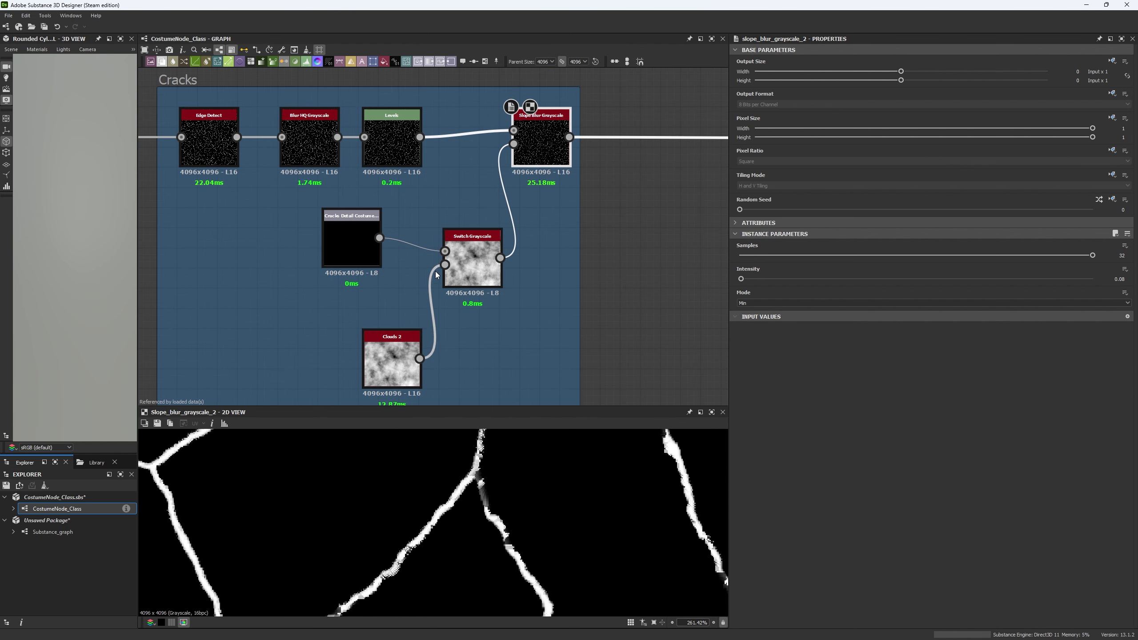
scroll(526, 495, "up", 4)
scroll(485, 489, "down", 3)
middle_click_drag(331, 542, 456, 461)
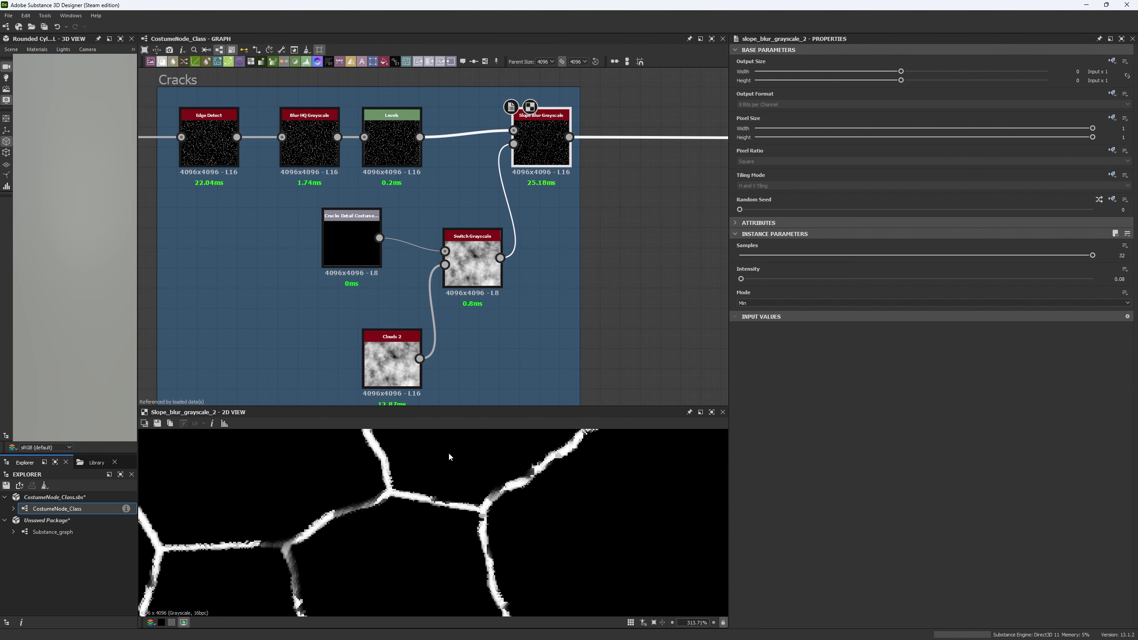
scroll(280, 287, "down", 8)
middle_click_drag(275, 283, 442, 281)
scroll(405, 280, "up", 7)
scroll(410, 274, "down", 2)
scroll(412, 278, "down", 3)
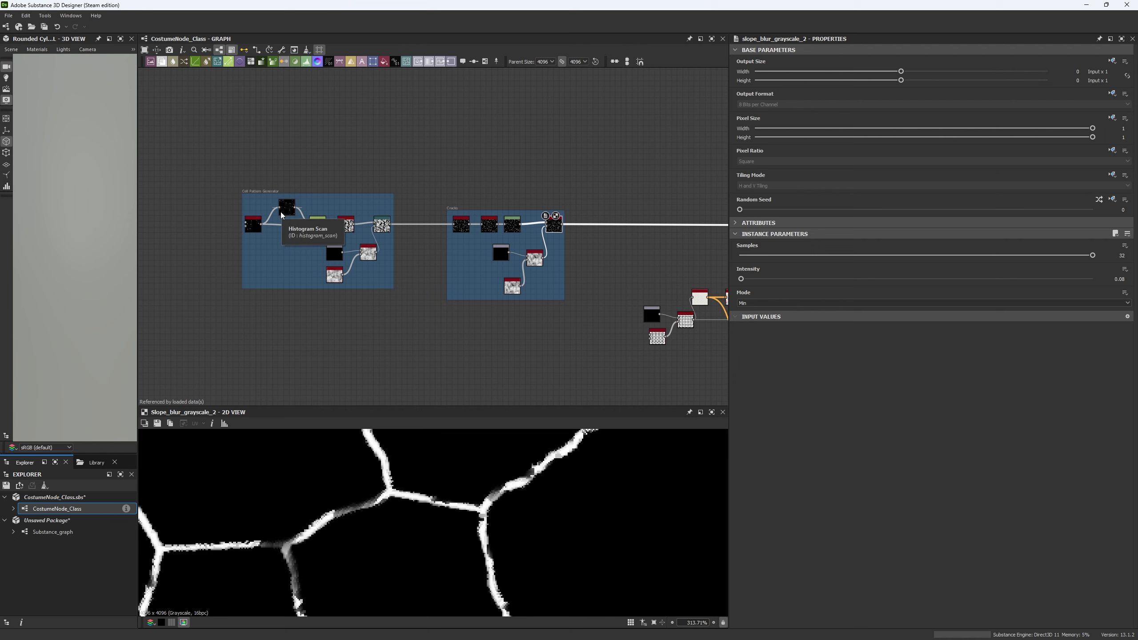
- Narrow the properties area to give the graph and 2D views more width, and clear the node selection
left_click_drag(728, 93, 401, 107)
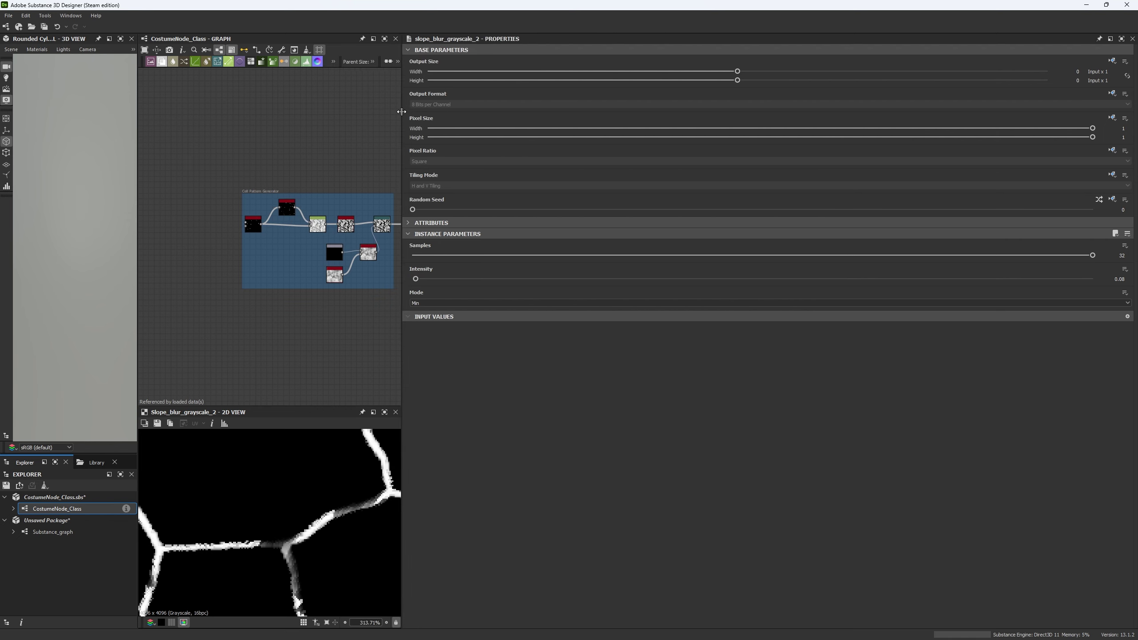
left_click_drag(402, 111, 867, 143)
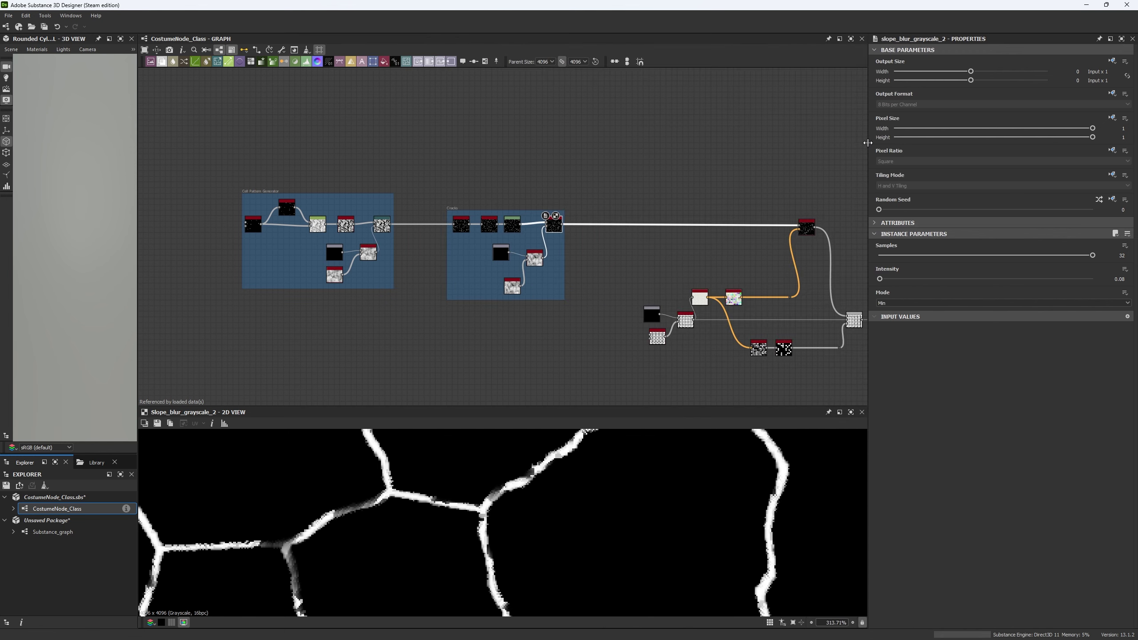
left_click(653, 212)
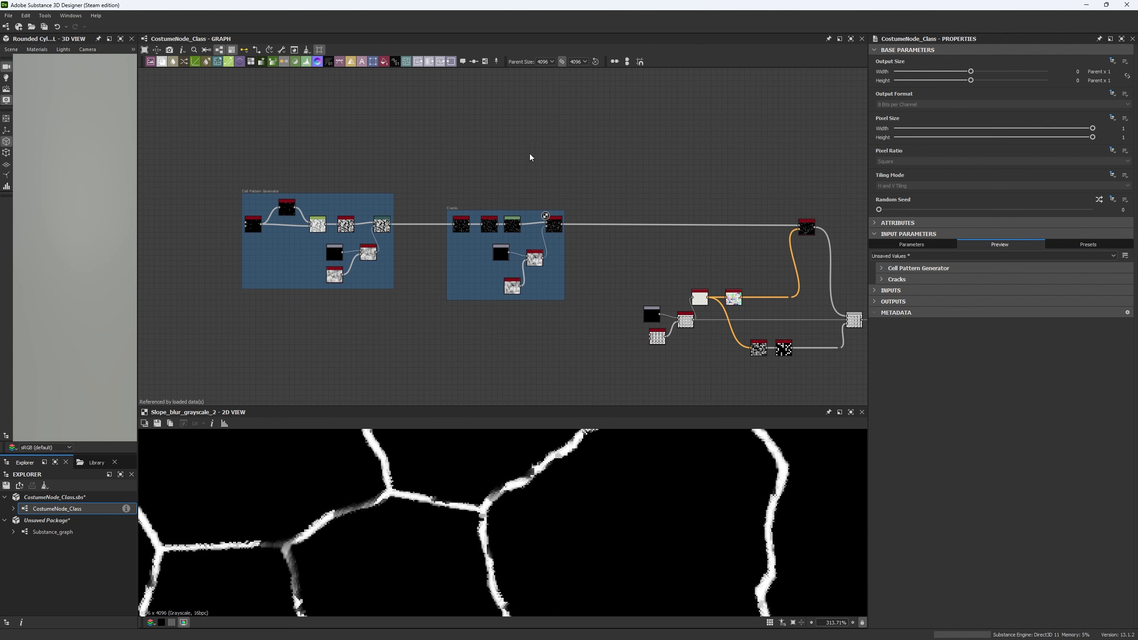
- Compare the bit depths of the Costume DirWarp Map input, Clouds 2 and Switch Grayscale in the Cell Pattern Generator frame
scroll(344, 243, "up", 8)
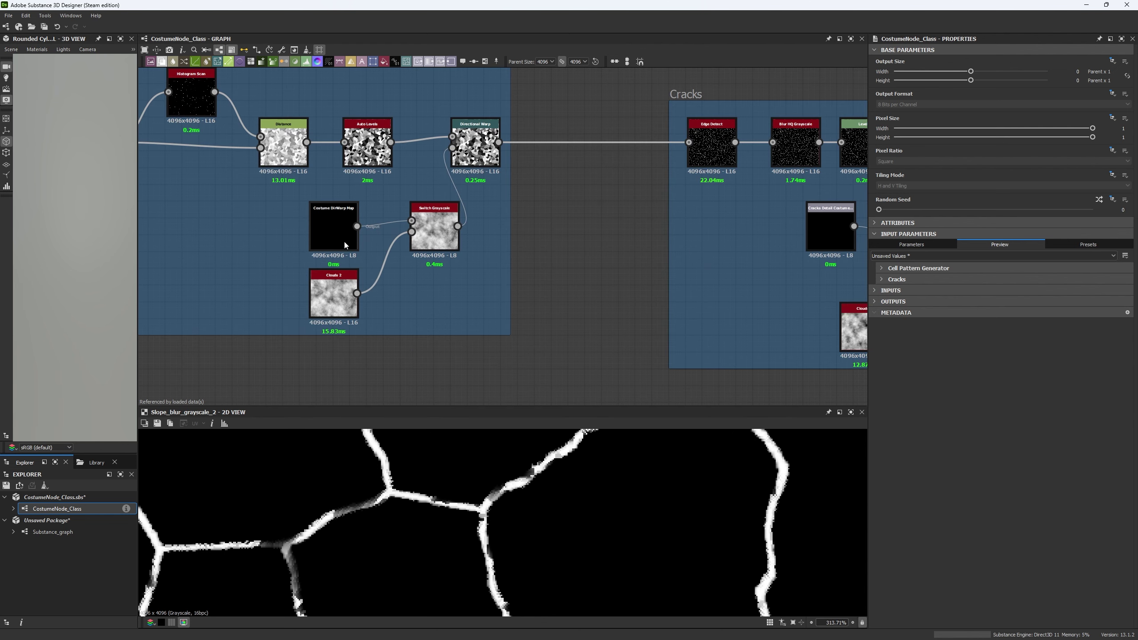
left_click(344, 244)
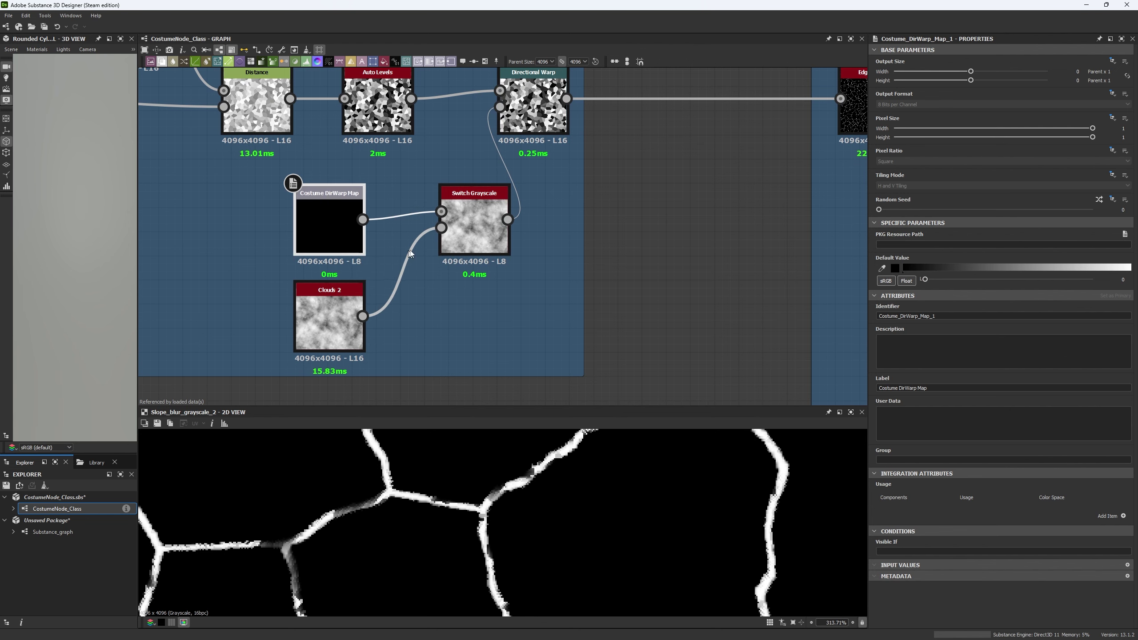
scroll(409, 253, "up", 3)
middle_click_drag(286, 269, 402, 152)
scroll(400, 317, "up", 2)
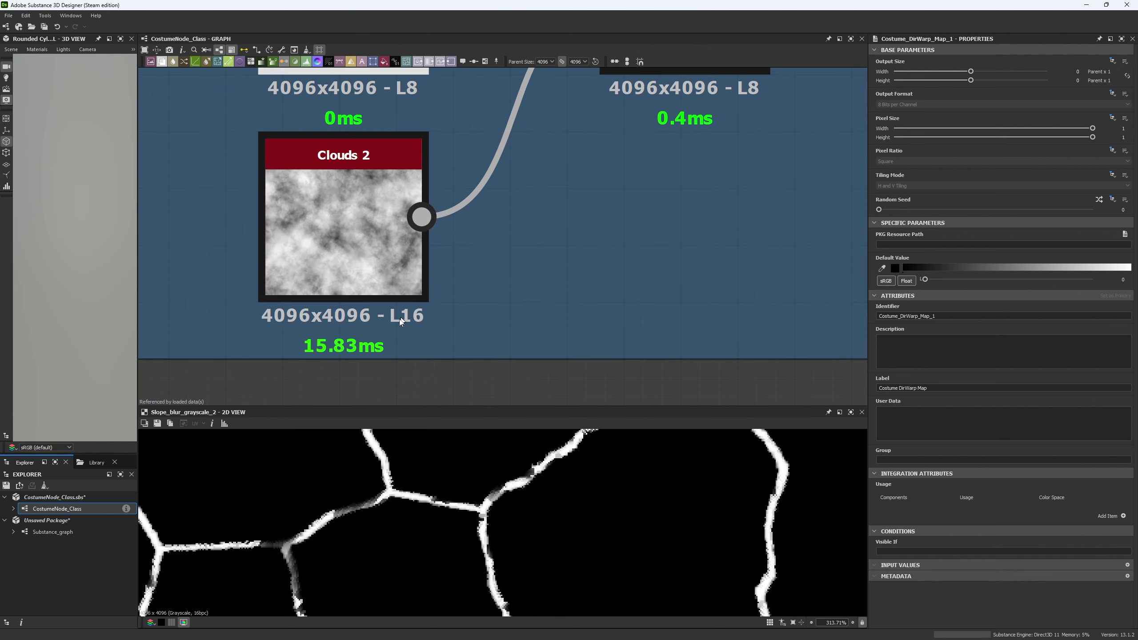
scroll(402, 328, "down", 4)
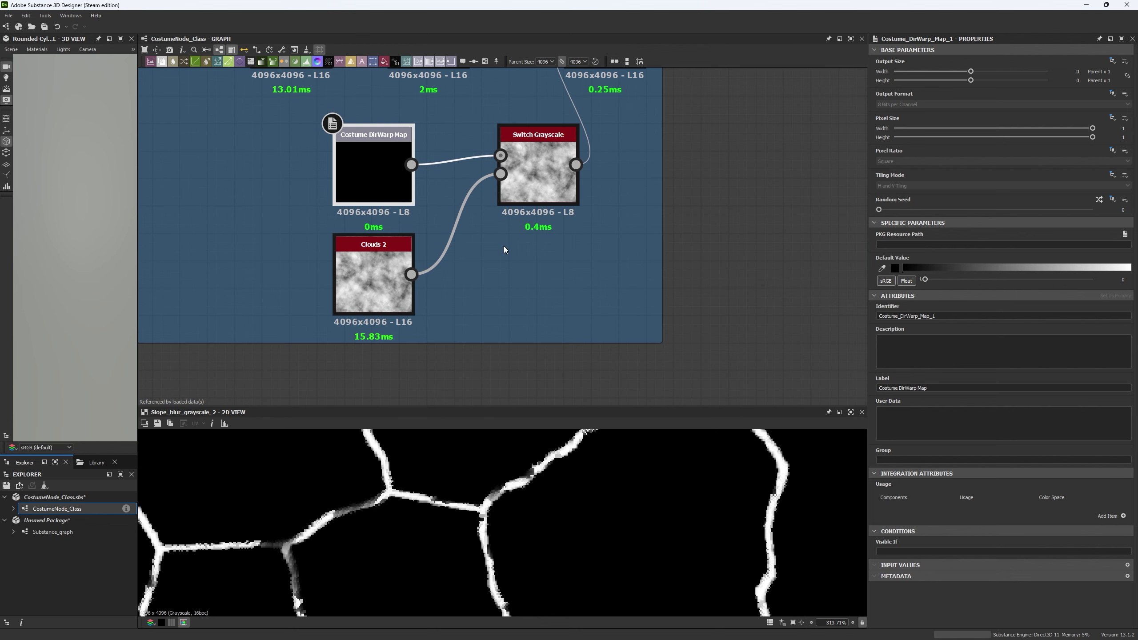
middle_click_drag(521, 157, 509, 206)
scroll(510, 204, "up", 3)
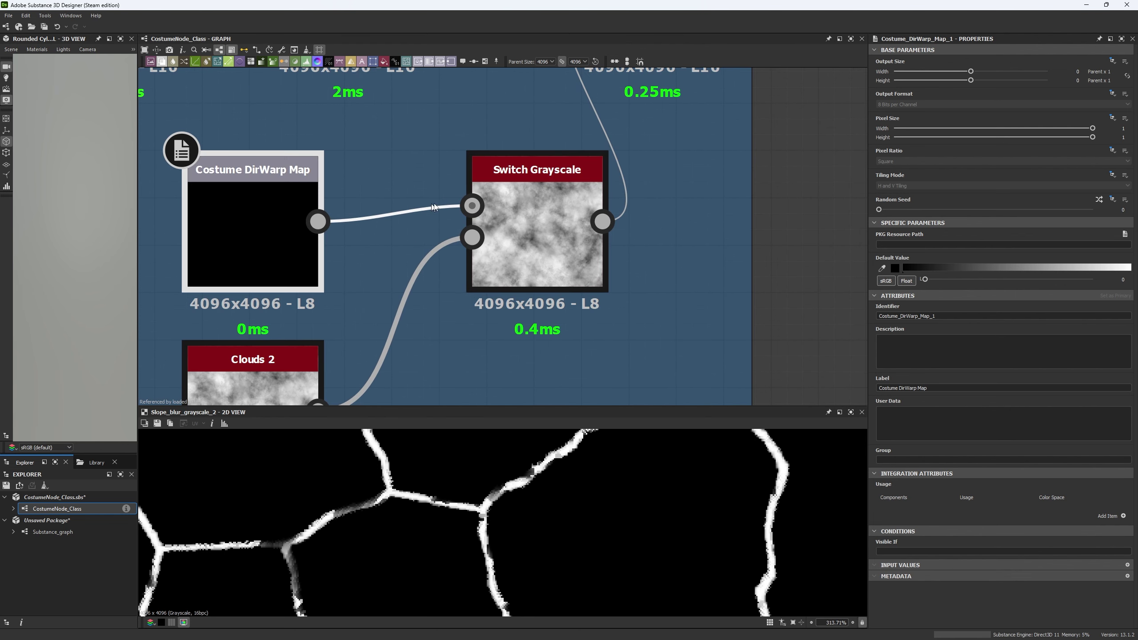
scroll(597, 314, "down", 2)
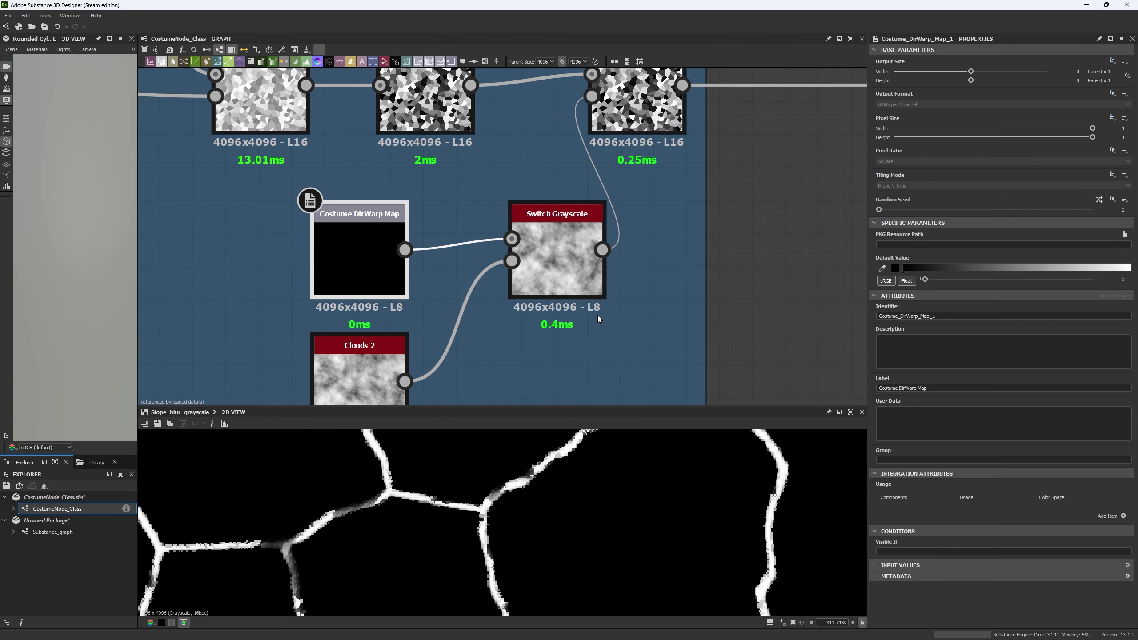
- Check the bit depths of the Cracks frame's input node, Switch Grayscale and Clouds 2
scroll(590, 310, "down", 3)
middle_click_drag(663, 307, 257, 271)
middle_click_drag(661, 242, 378, 262)
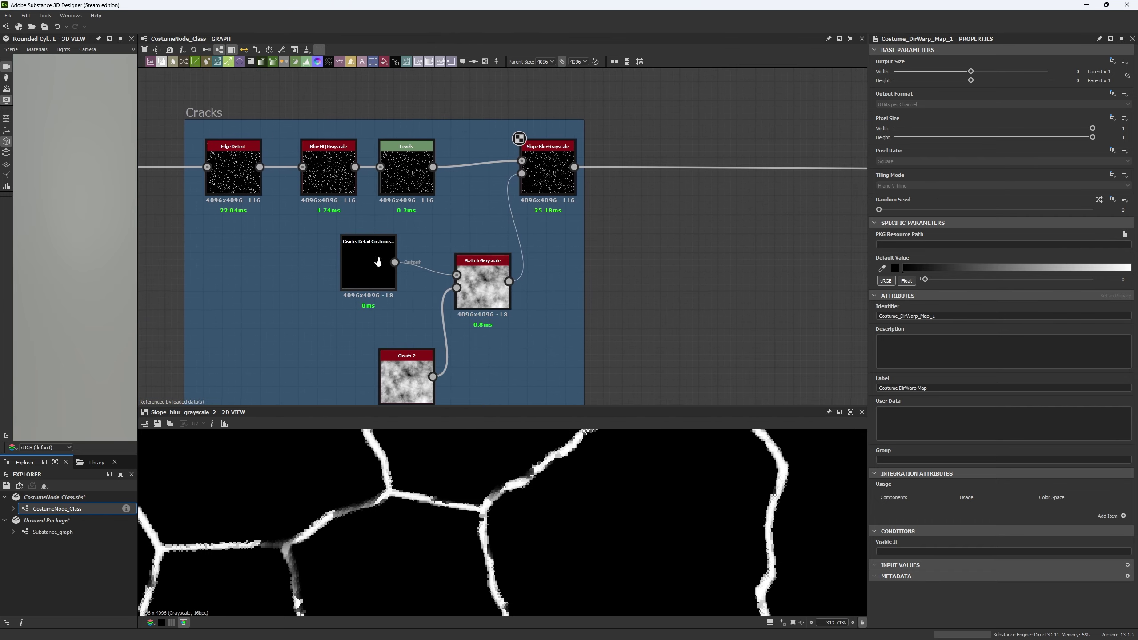
scroll(512, 227, "up", 1)
scroll(512, 228, "up", 2)
scroll(511, 381, "up", 3)
scroll(499, 361, "down", 9)
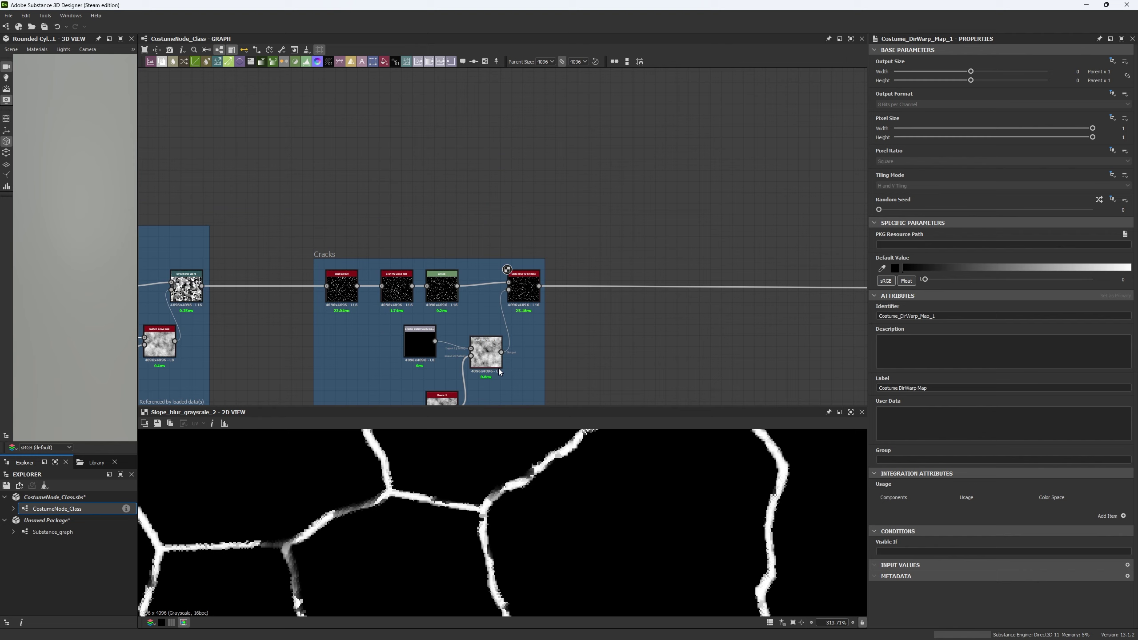
- Make the Costume DirWarp Map input's output format absolute and set it to 16 Bits per Channel
middle_click_drag(423, 344, 526, 309)
scroll(258, 298, "up", 8)
middle_click_drag(269, 302, 481, 286)
scroll(482, 286, "down", 2)
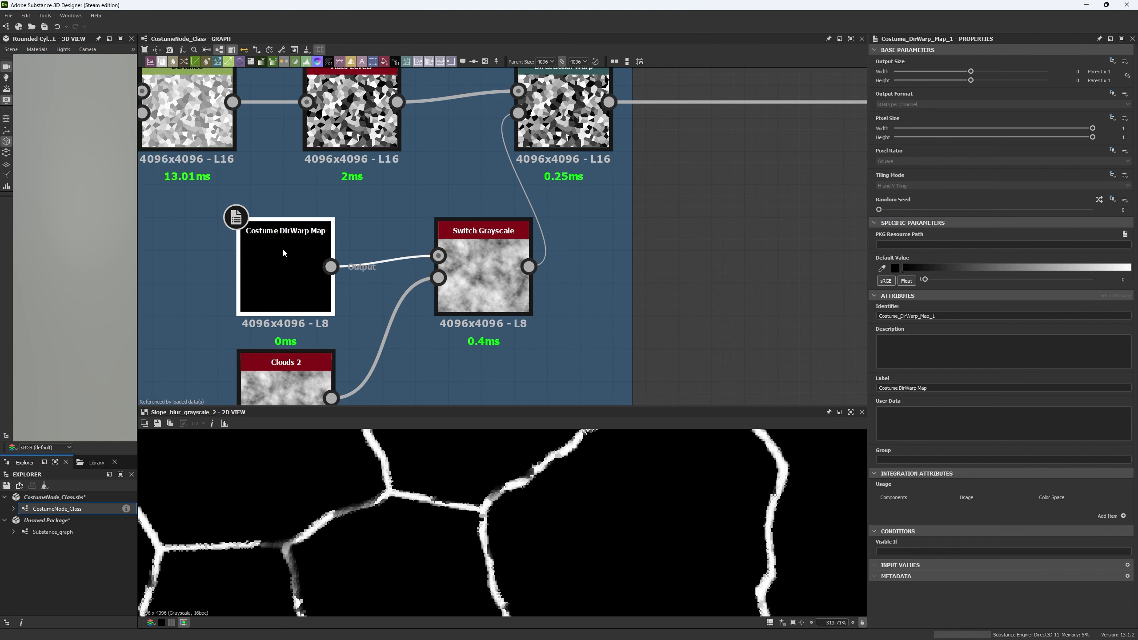
left_click(1113, 94)
left_click(1090, 127)
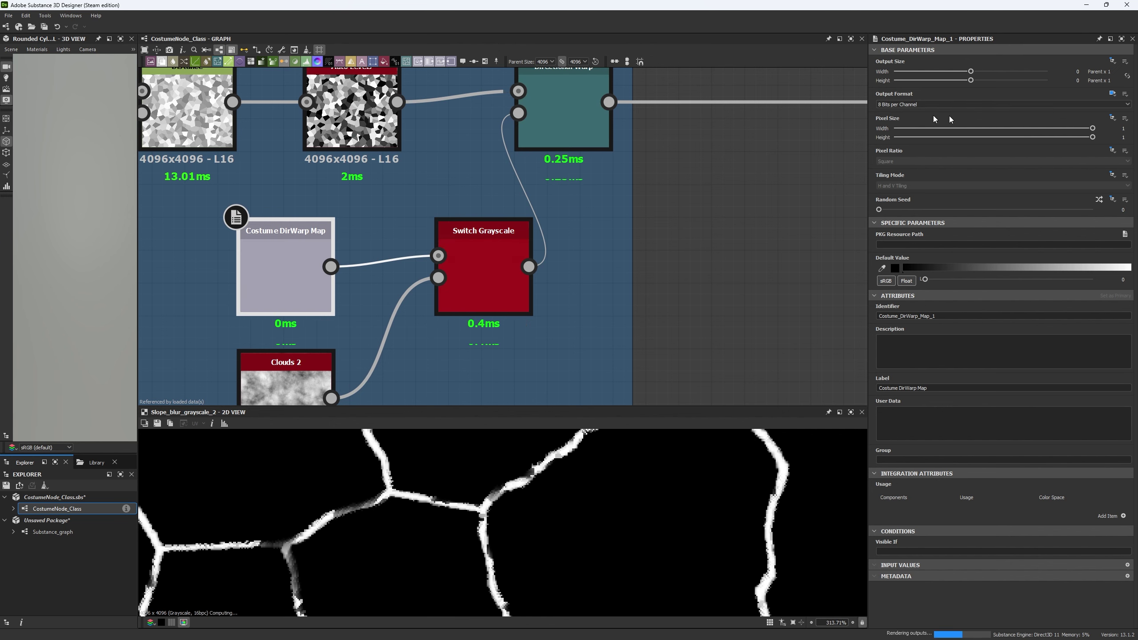
left_click(1113, 118)
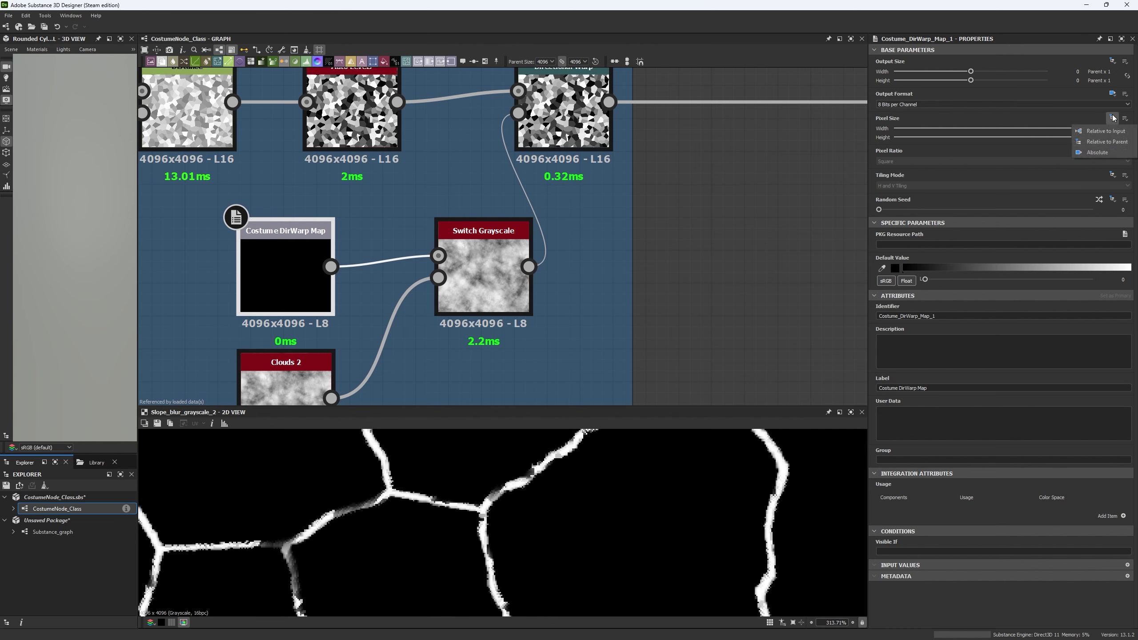
left_click(1113, 95)
left_click(1101, 109)
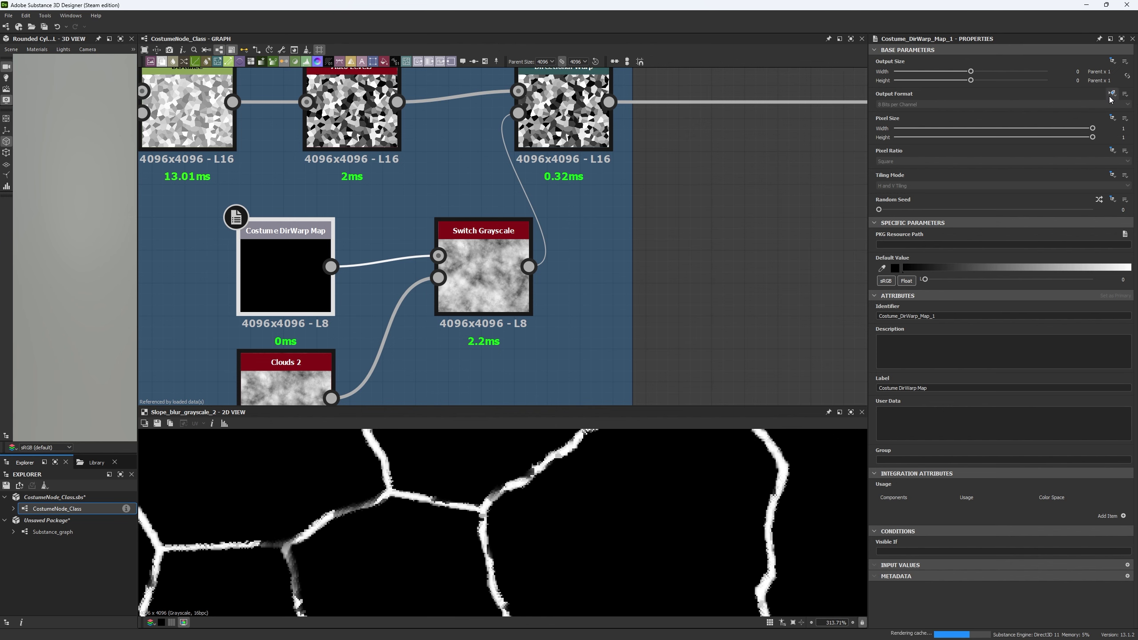
left_click(1112, 94)
left_click(1097, 129)
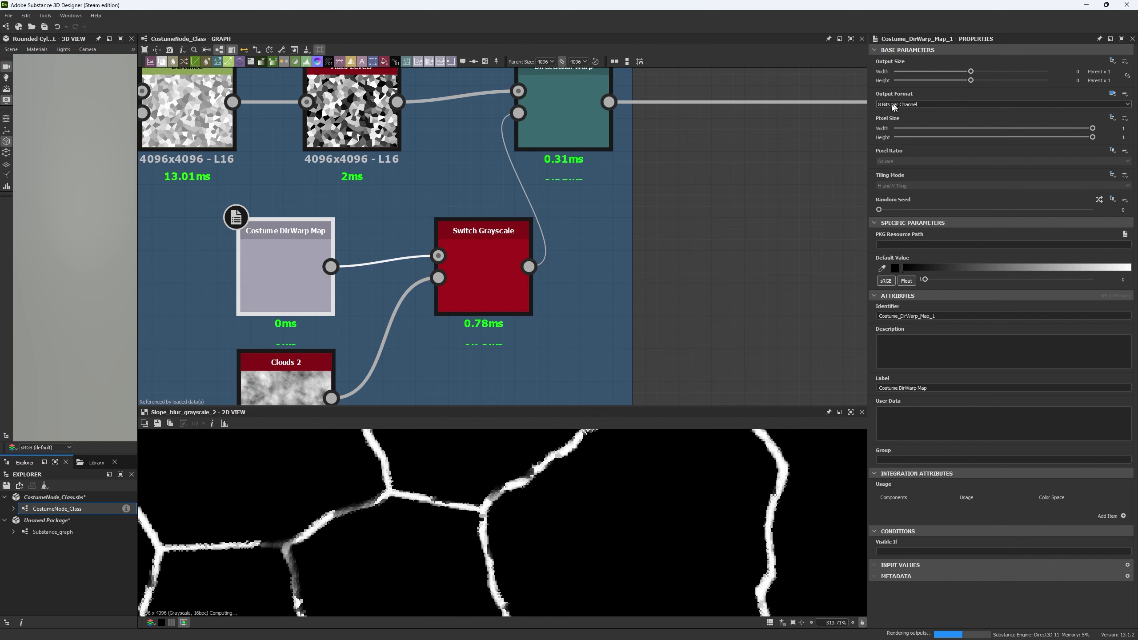
left_click(878, 105)
left_click(900, 112)
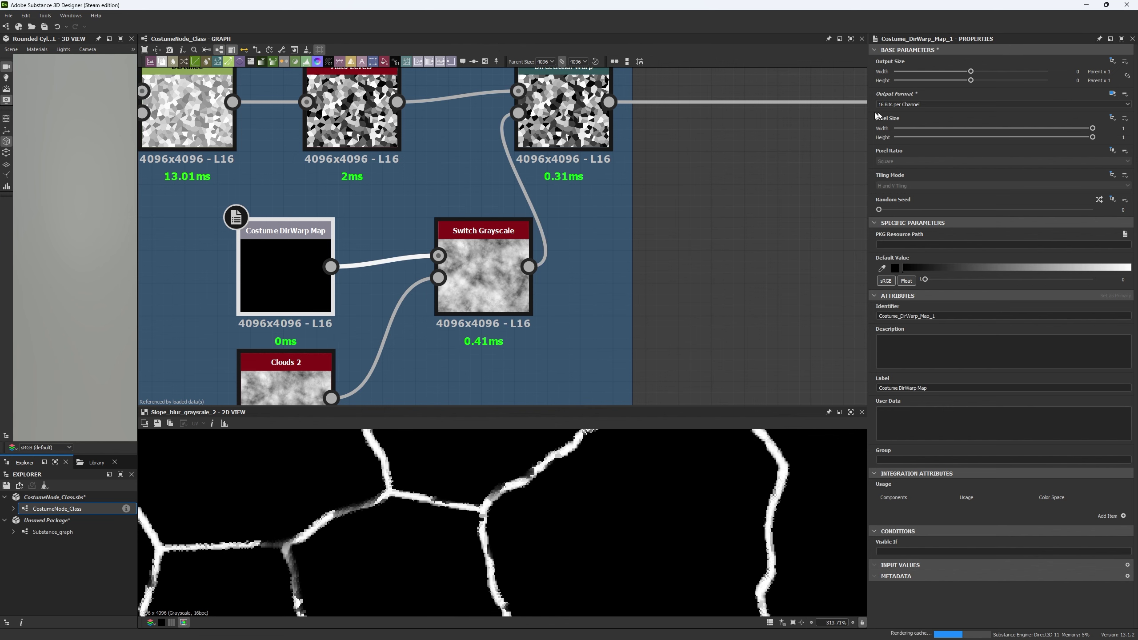
- Make the Cracks Detail Costume Map input's output format absolute and set it to 16 Bits per Channel
scroll(564, 328, "down", 5)
scroll(463, 274, "up", 5)
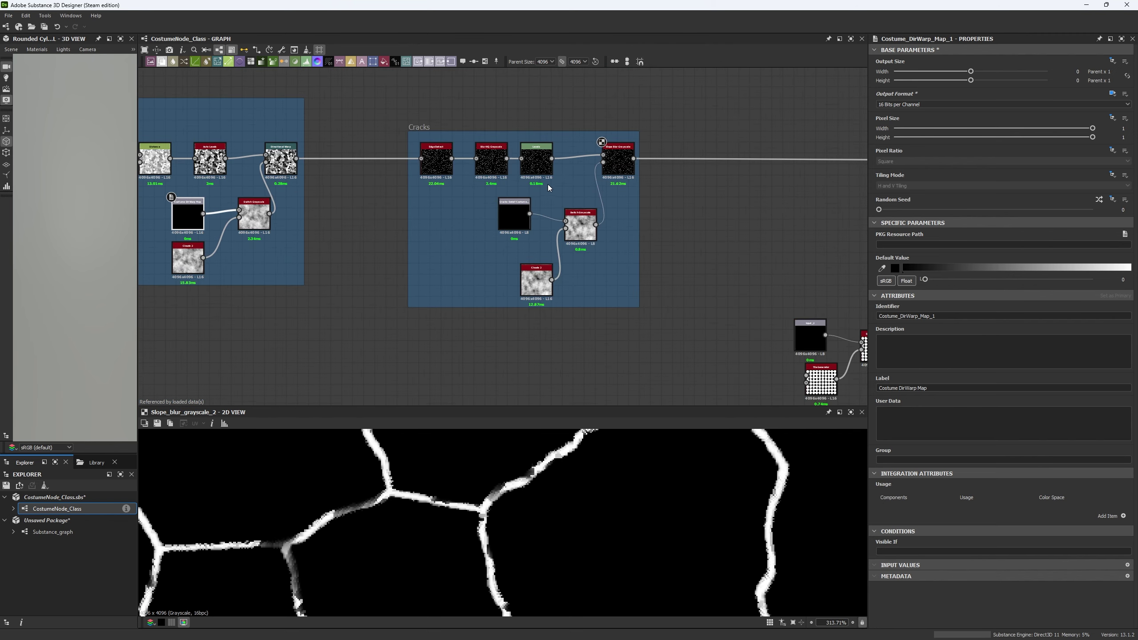
left_click(468, 229)
left_click(1112, 94)
left_click(1098, 129)
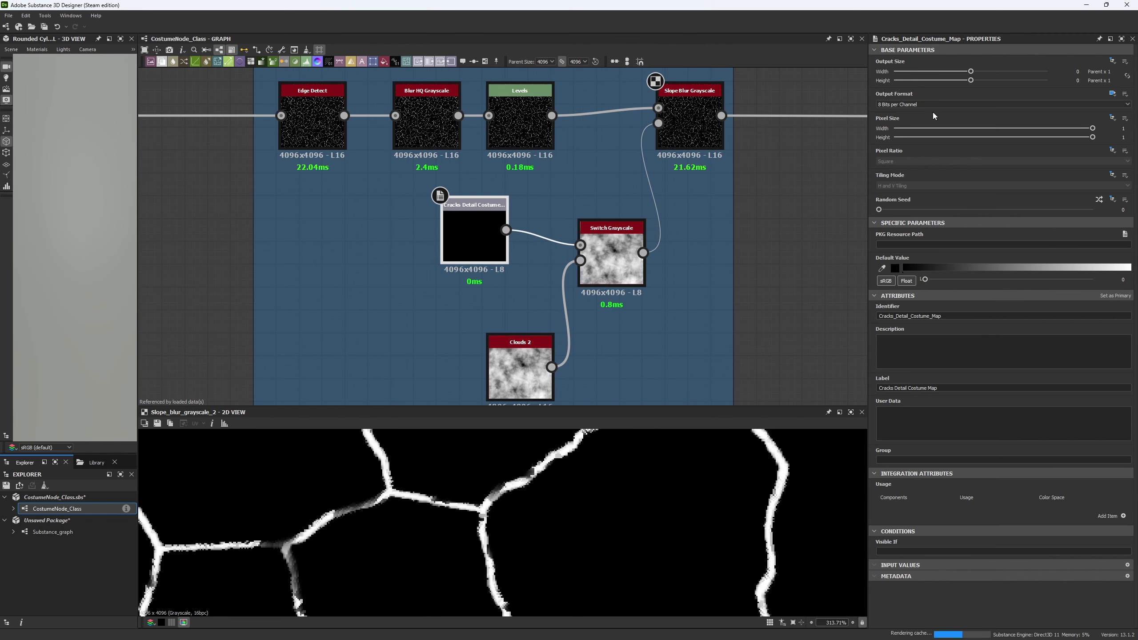
left_click(925, 104)
left_click(901, 117)
- Make the output format of the input_2 node beside the Tile Generator absolute and set it to 16 Bits per Channel
scroll(530, 236, "down", 4)
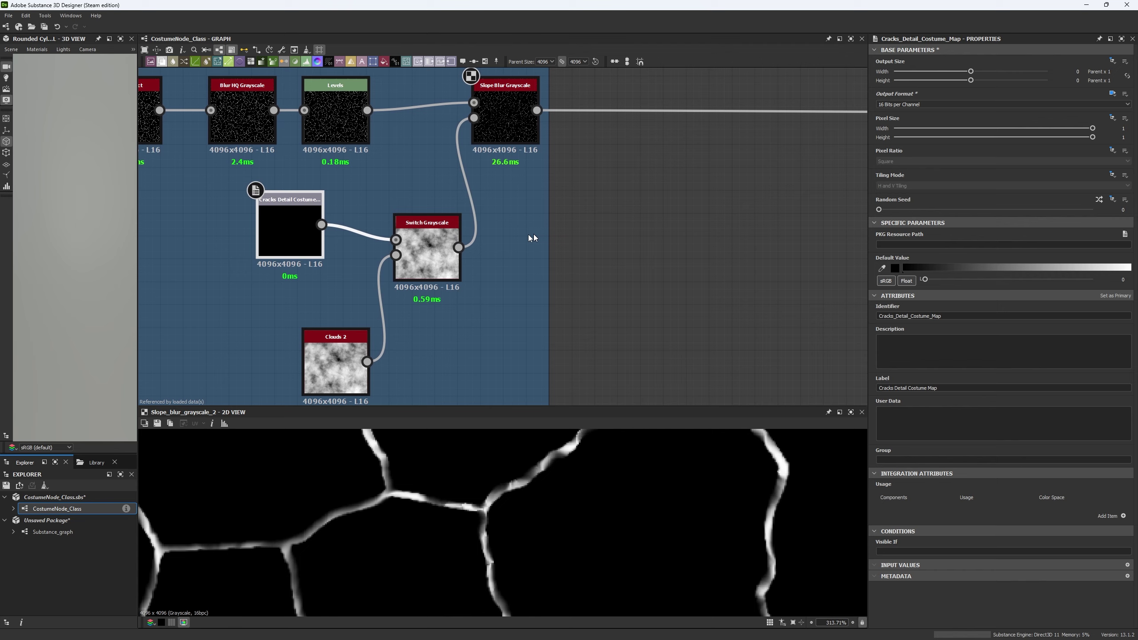
middle_click_drag(555, 226, 243, 161)
scroll(369, 265, "up", 5)
left_click(381, 269)
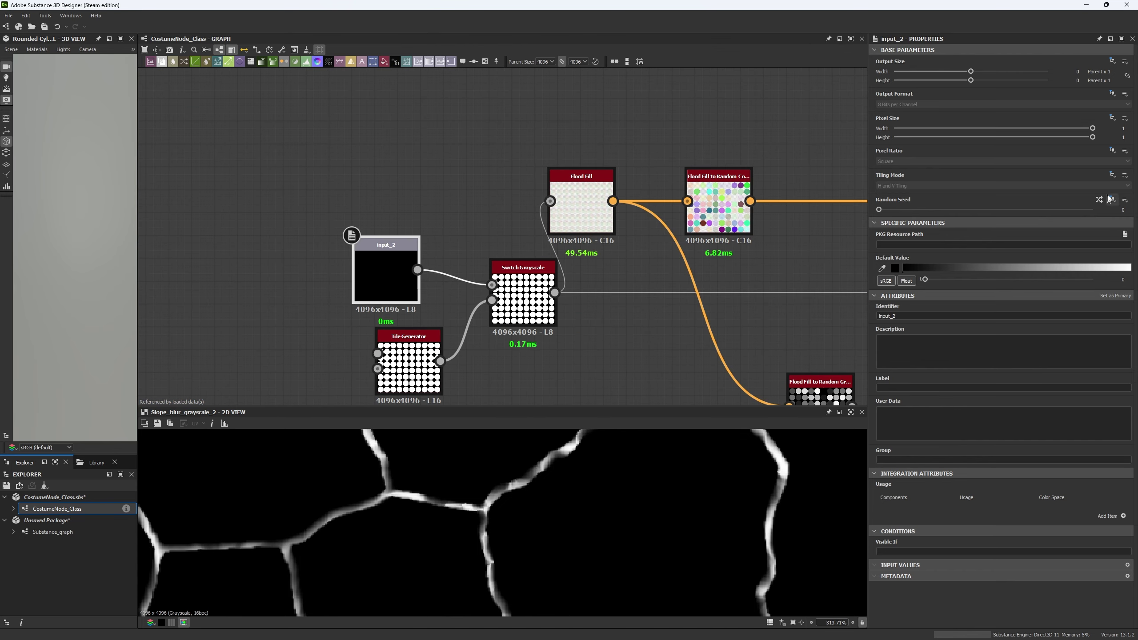
left_click(1111, 93)
left_click(1097, 129)
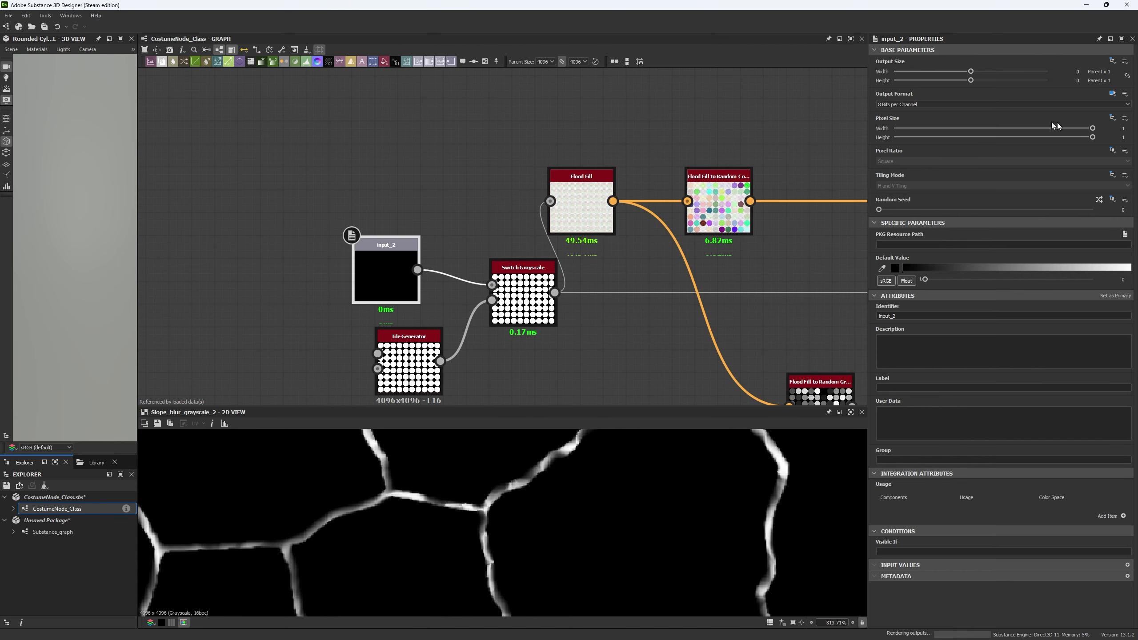
left_click(920, 105)
left_click(919, 110)
- Check the bit depths along the rest of the graph and examine the Slope Blur Grayscale crack edges in the 2D view
scroll(627, 251, "down", 4)
scroll(605, 209, "up", 4)
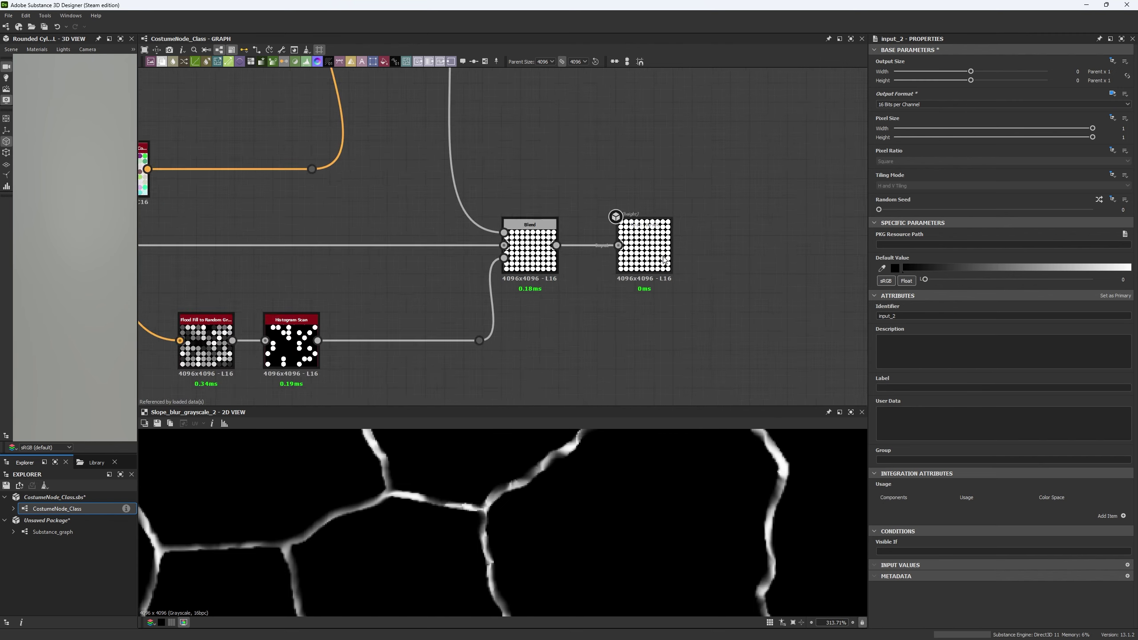
scroll(657, 268, "down", 4)
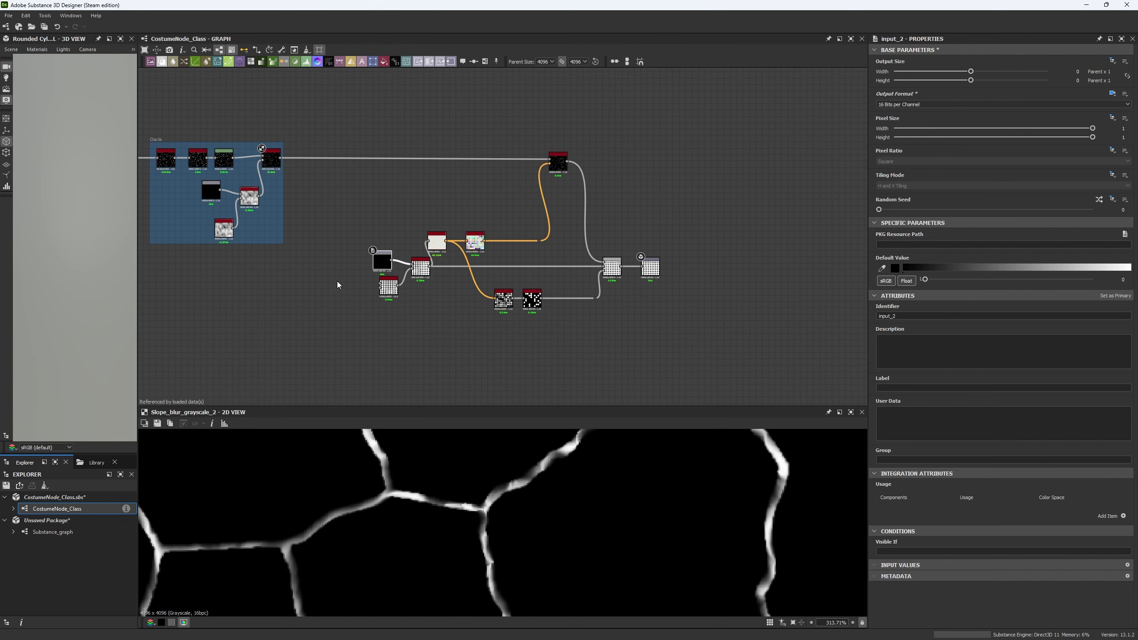
scroll(338, 285, "up", 3)
scroll(515, 170, "up", 2)
left_click(498, 172)
scroll(513, 475, "up", 1)
scroll(515, 464, "down", 3)
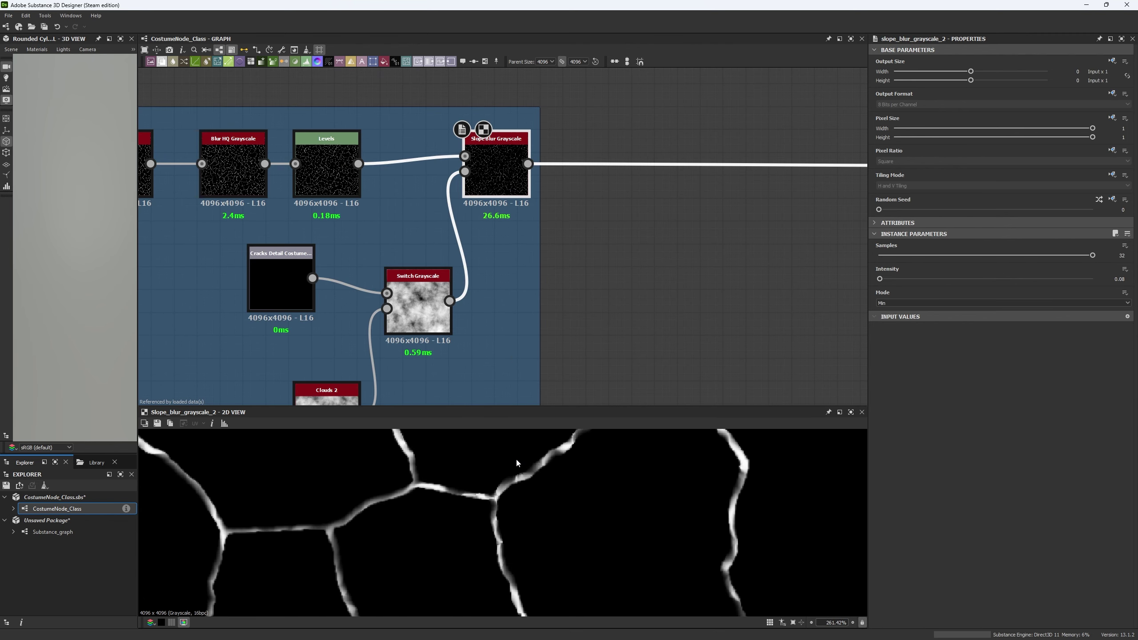
scroll(320, 466, "down", 1)
scroll(470, 448, "up", 5)
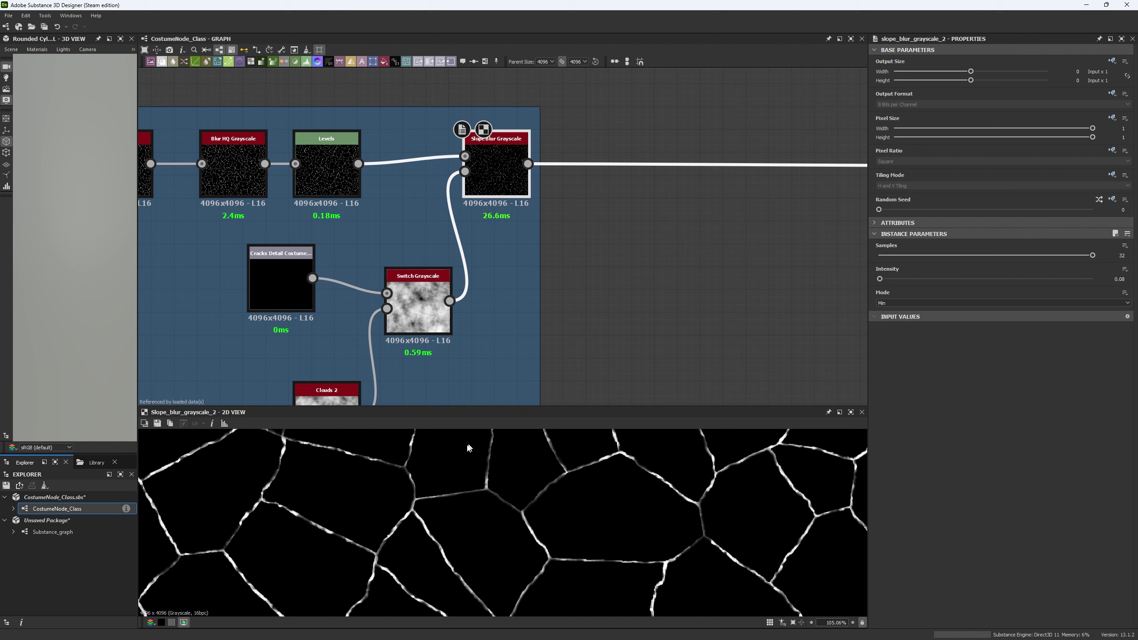
- Try 8 Bits per Channel and HDR High Precision (32F) on the Cracks Detail Costume Map input, and return it to 16 Bits per Channel
left_click(295, 277)
left_click(1075, 104)
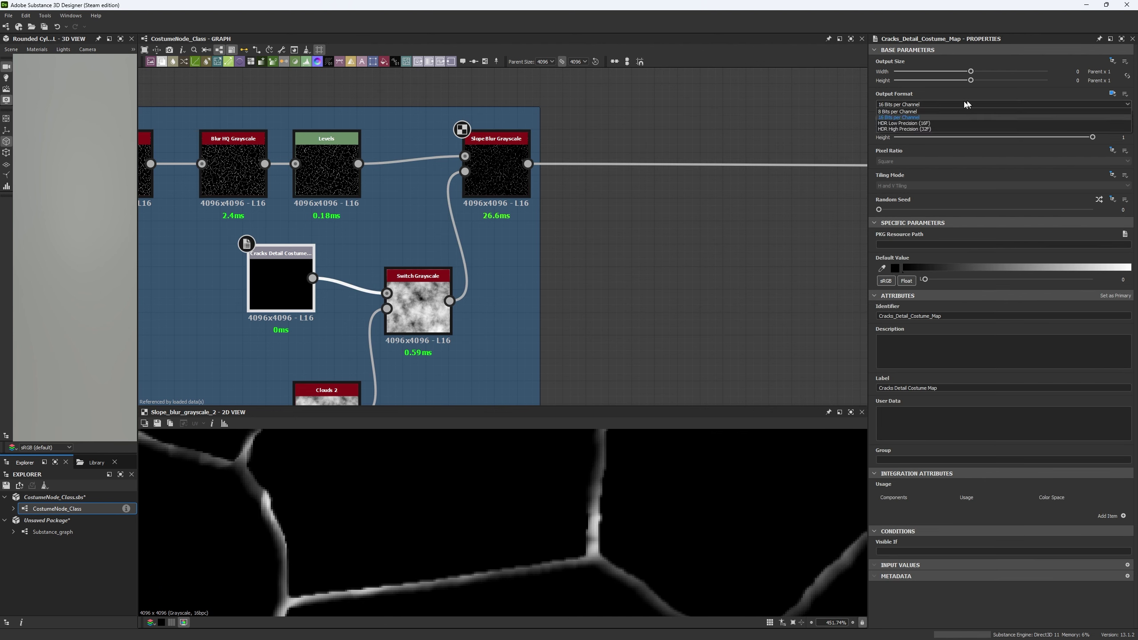
left_click(905, 105)
scroll(627, 493, "down", 7)
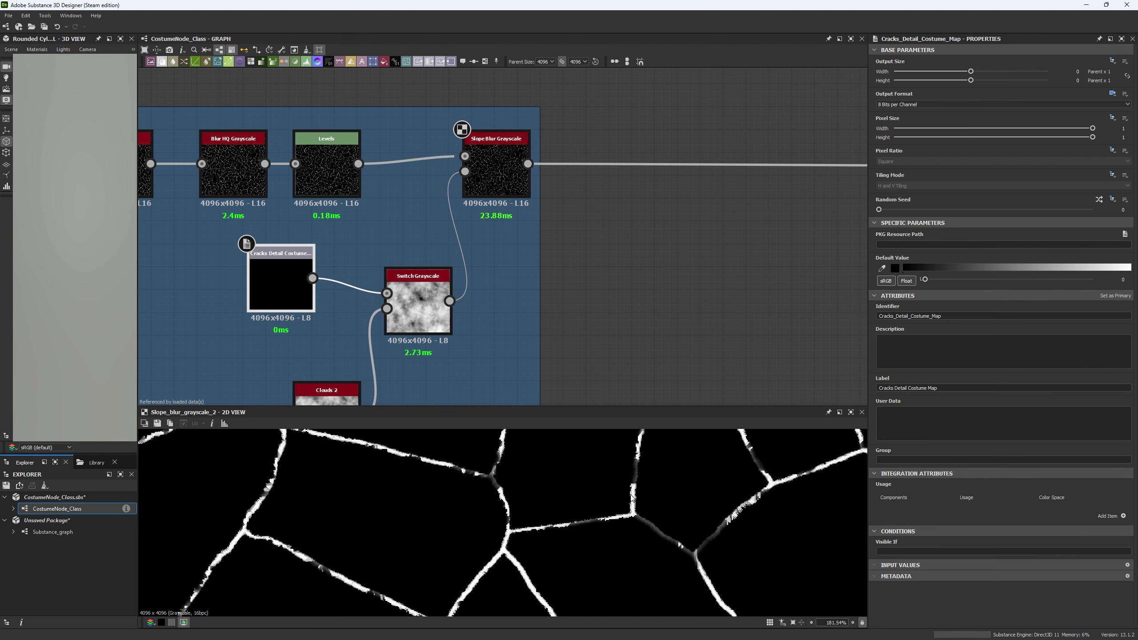
scroll(570, 486, "up", 6)
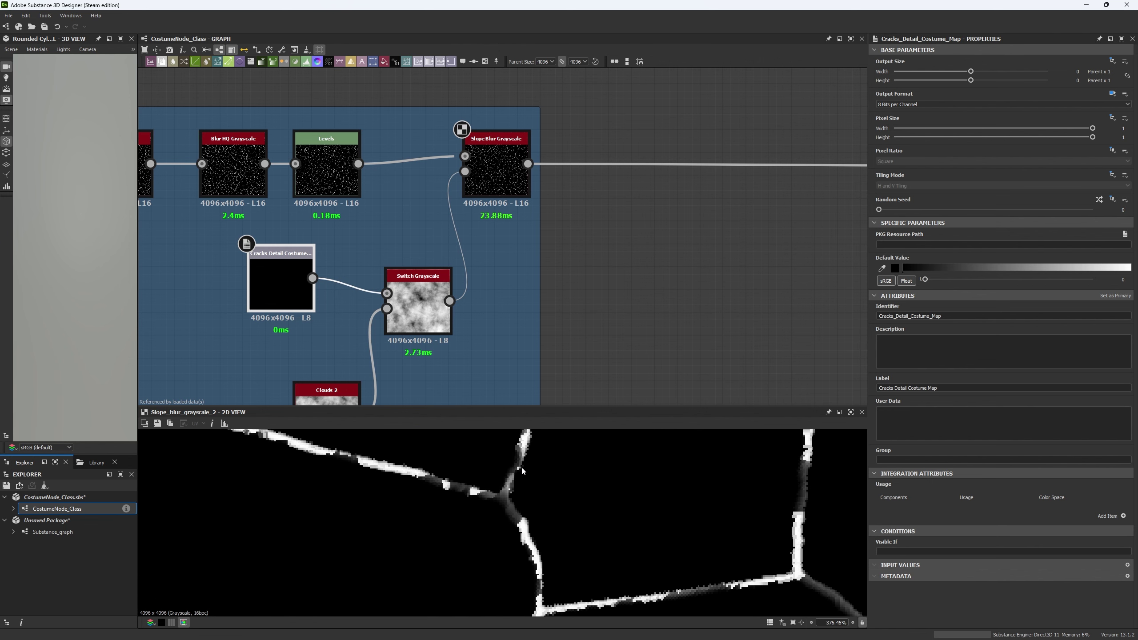
left_click(985, 106)
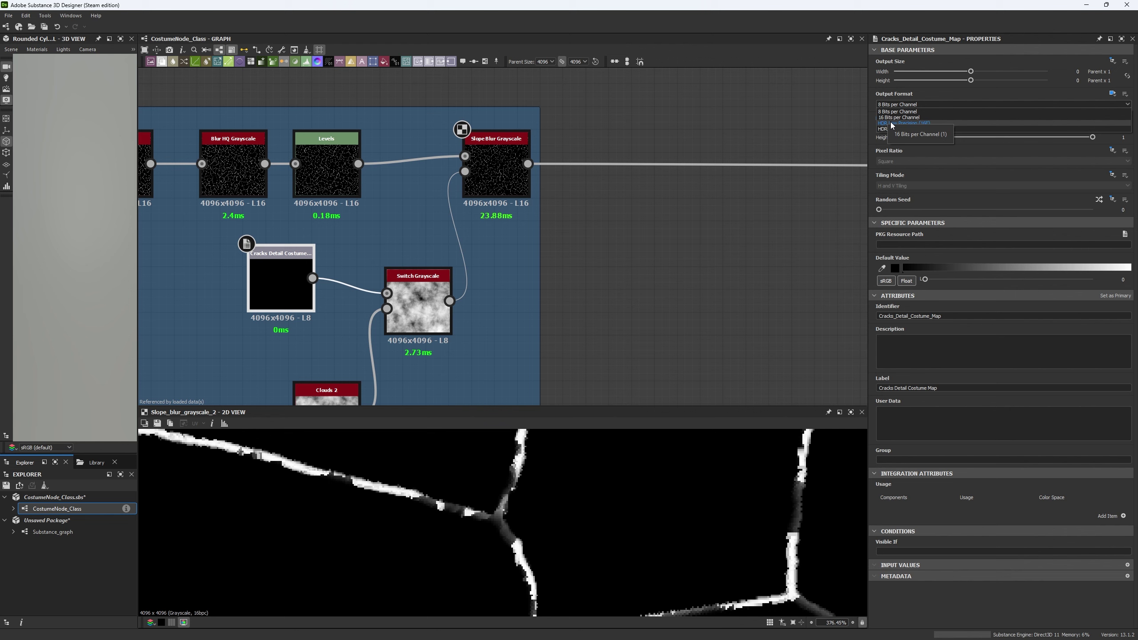
left_click(904, 129)
left_click(898, 105)
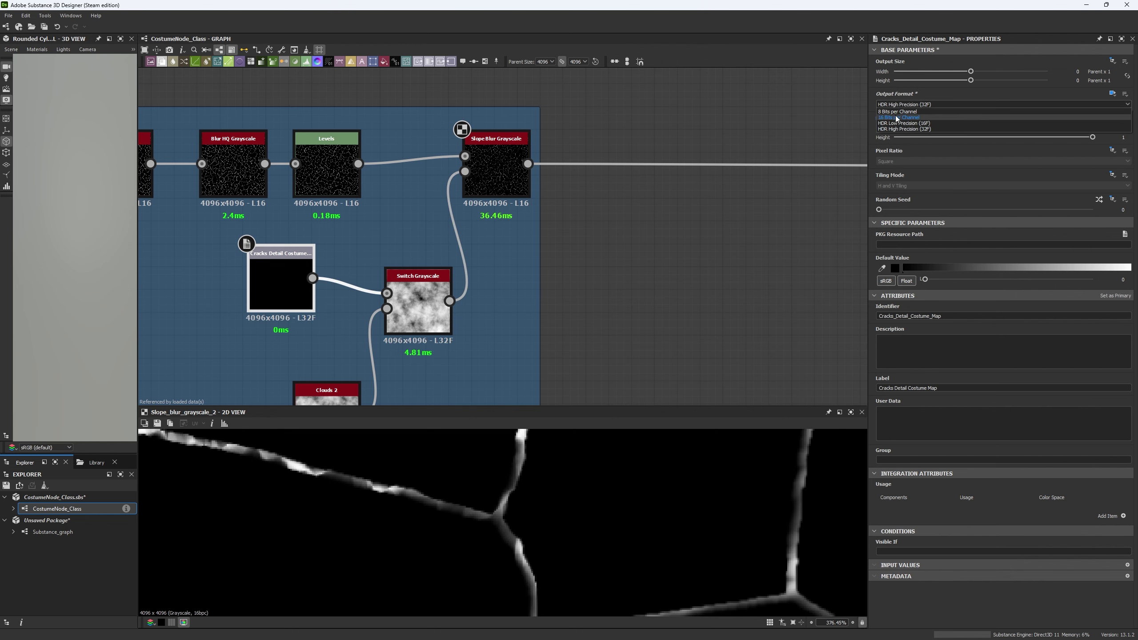
left_click(899, 110)
- Review the Slope Blur Grayscale crack network in the 2D view and the ungrouped tile nodes after the Cracks frame
middle_click_drag(678, 313, 655, 314)
scroll(601, 327, "down", 6)
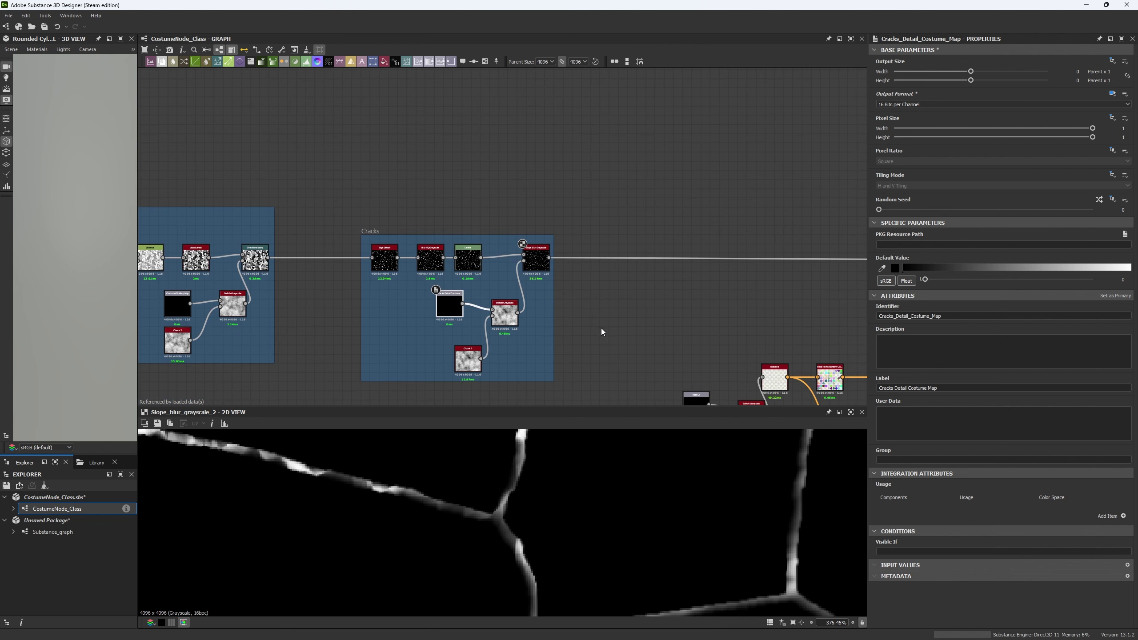
scroll(466, 251, "up", 2)
scroll(467, 252, "down", 1)
left_click(565, 249)
scroll(566, 549, "down", 8)
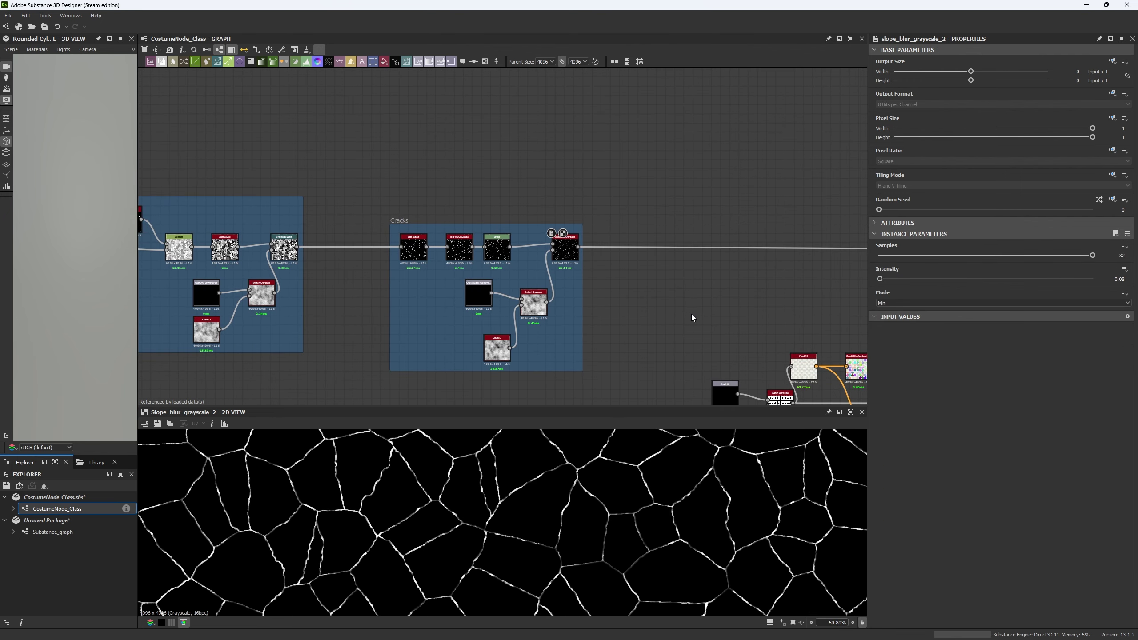
middle_click_drag(692, 314, 619, 323)
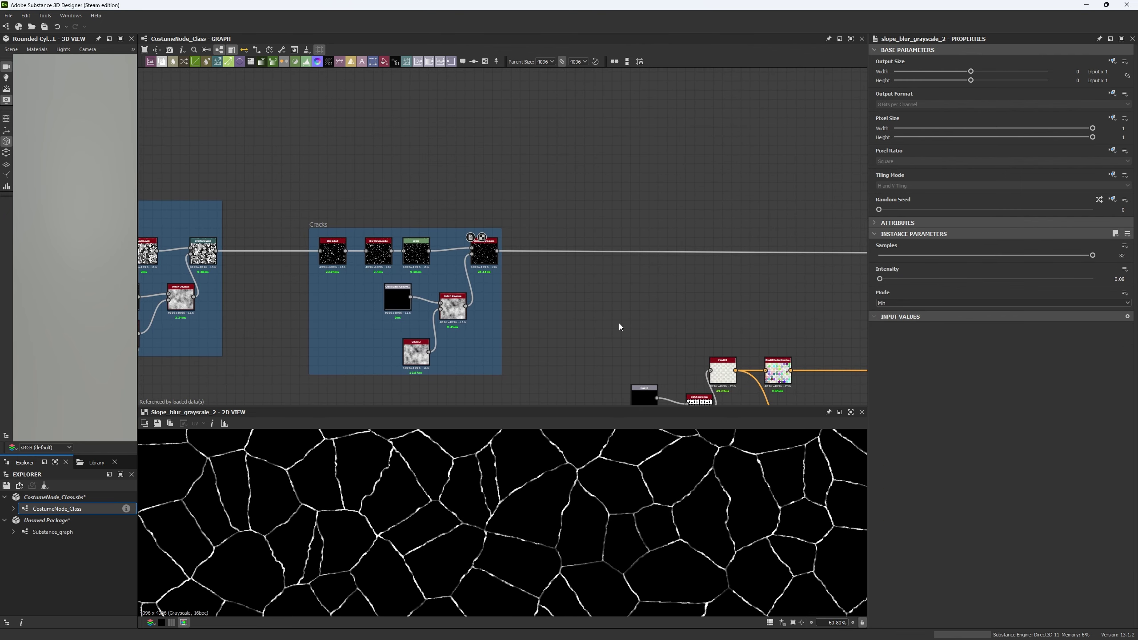
middle_click_drag(615, 320, 530, 285)
middle_click_drag(677, 272, 653, 258)
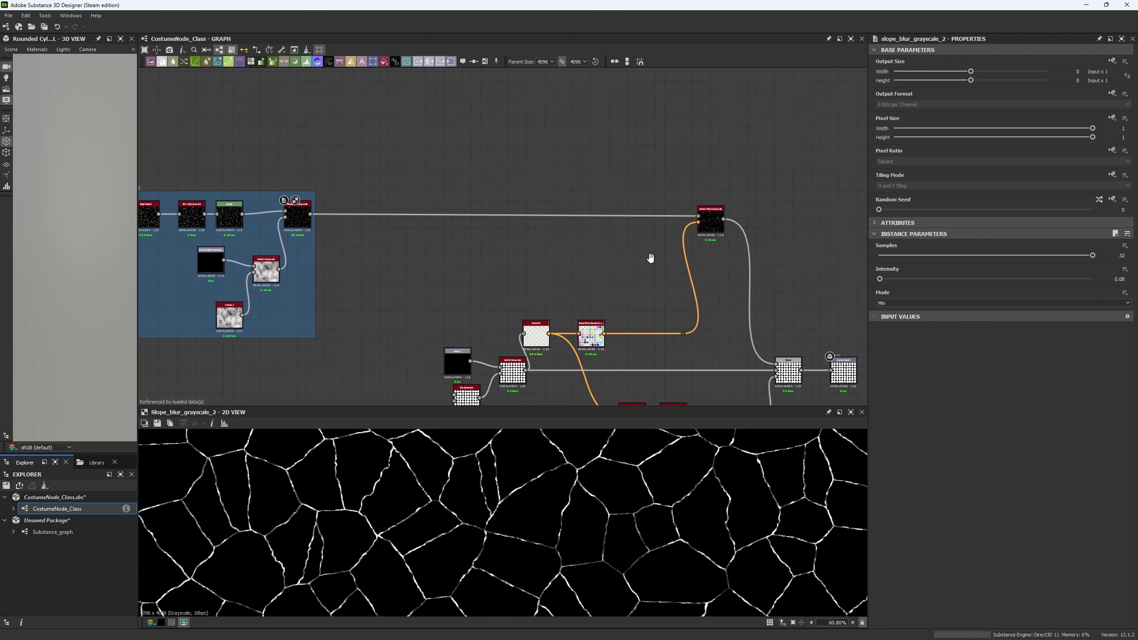
- Examine the outputs and parameters of the Vector Warp Grayscale and Flood Fill to Random Color nodes
left_click(694, 218)
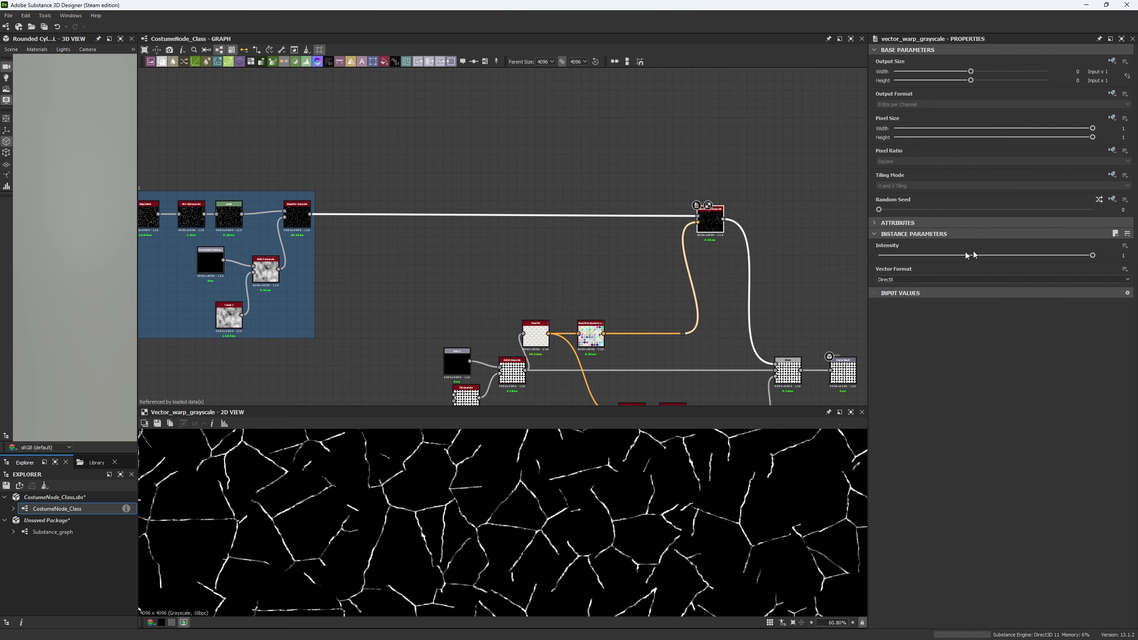
left_click(590, 335)
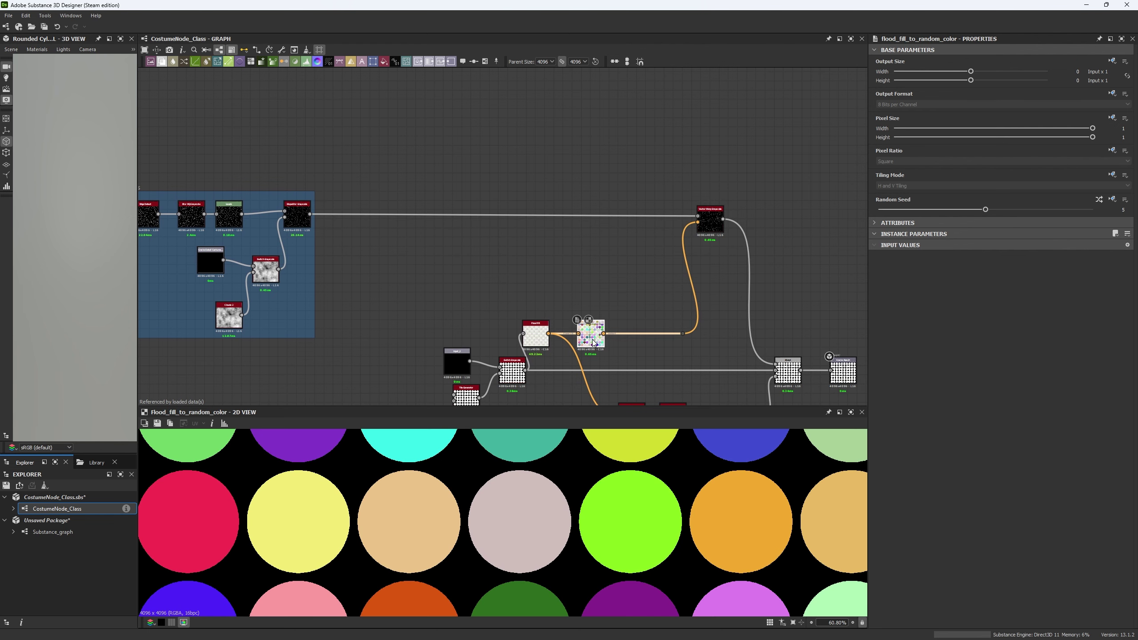
left_click(984, 209)
middle_click_drag(650, 281, 626, 231)
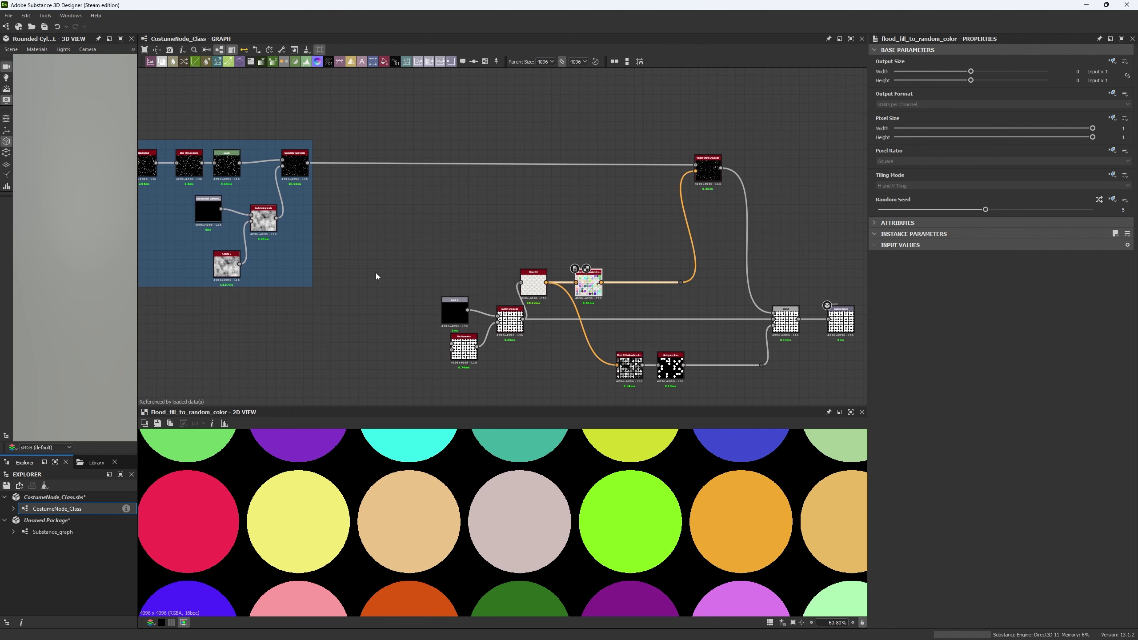
- Move the input_2, Tile Generator and Switch Grayscale nodes away from the Flood Fill, and name the input Main Pattern in both identifier and label
left_click_drag(375, 272, 456, 330)
left_click(399, 309)
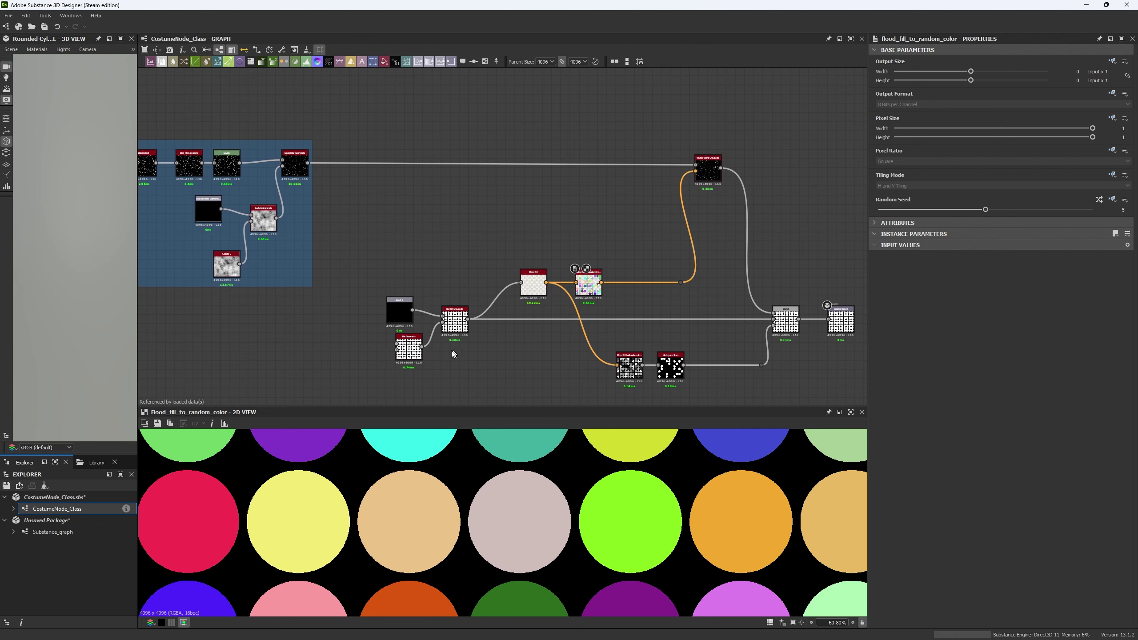
scroll(379, 336, "up", 4)
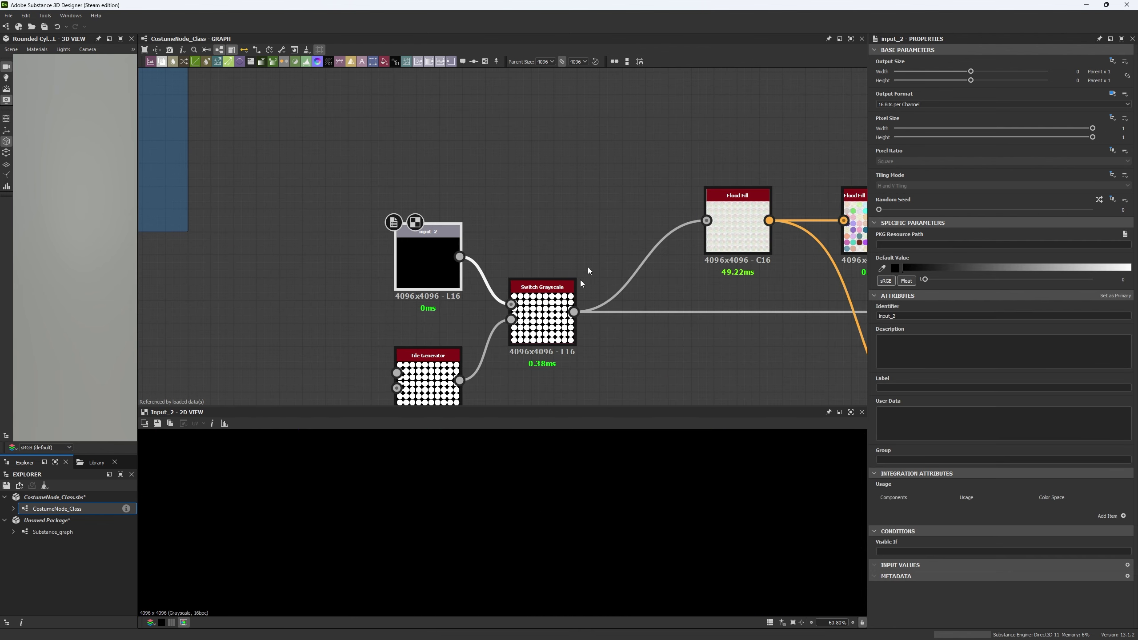
left_click(902, 315)
key("ctrl+a")
type("Mai")
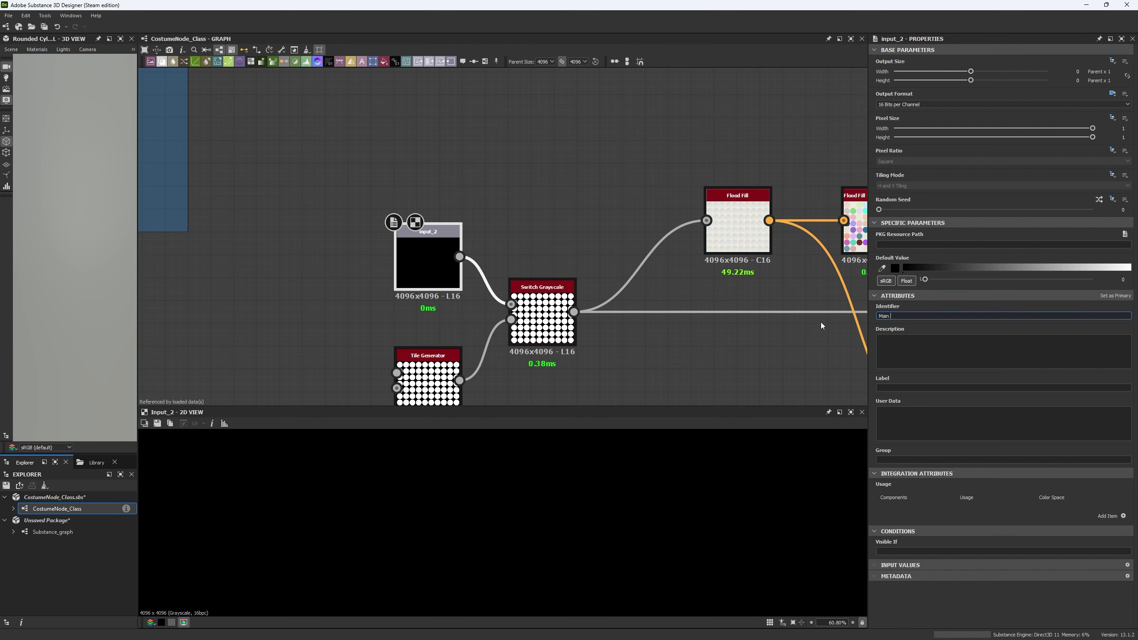
type("n Pattern")
left_click(884, 388)
left_click(692, 356)
scroll(692, 356, "down", 3)
middle_click_drag(691, 356, 546, 318)
- Expose the Switch parameter of the main pattern's Switch Grayscale as Main Pattern Costume in the group Main Pattern
left_click(427, 268)
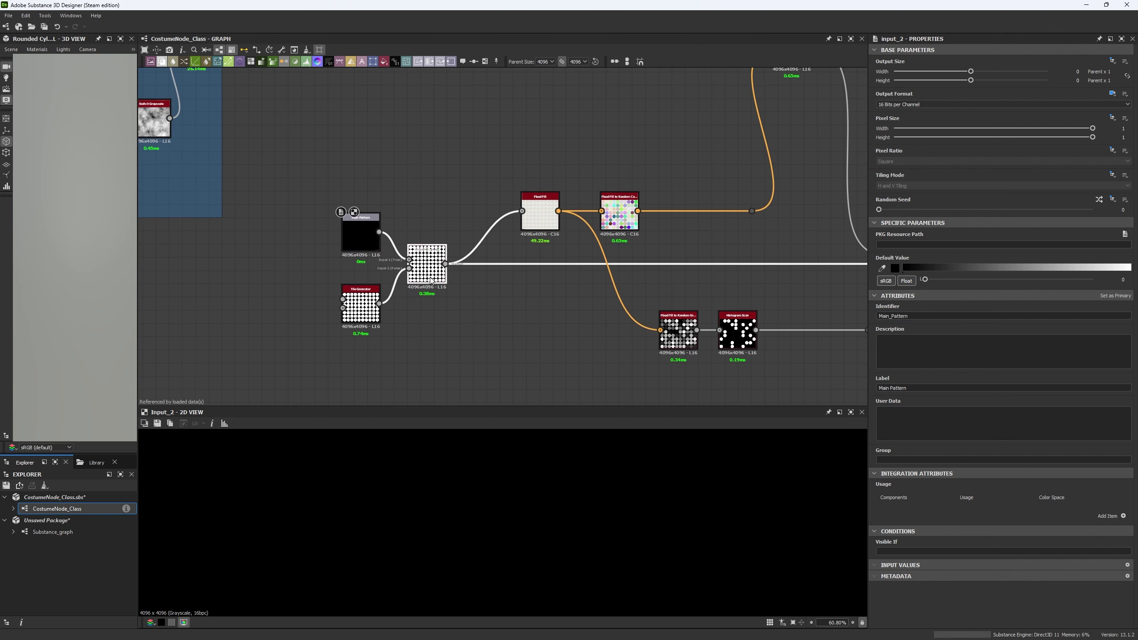
middle_click_drag(468, 284, 535, 278)
left_click(1125, 245)
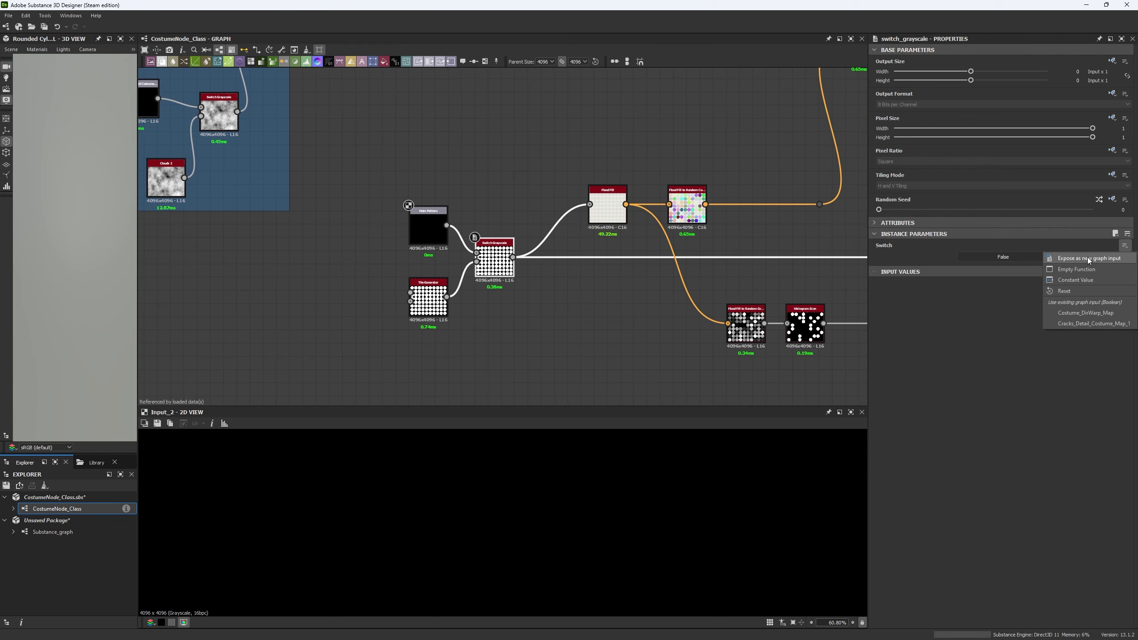
left_click(1084, 260)
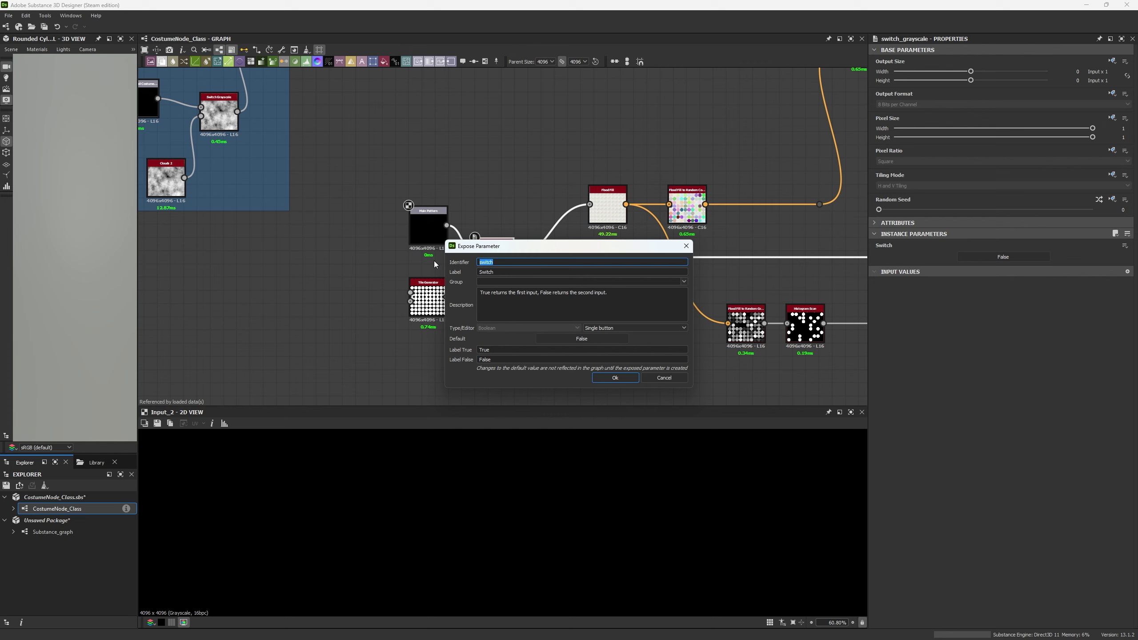
type("Main Pattern")
left_click_drag(533, 266, 454, 265)
key("ctrl+c")
key("Tab")
key("ctrl+v")
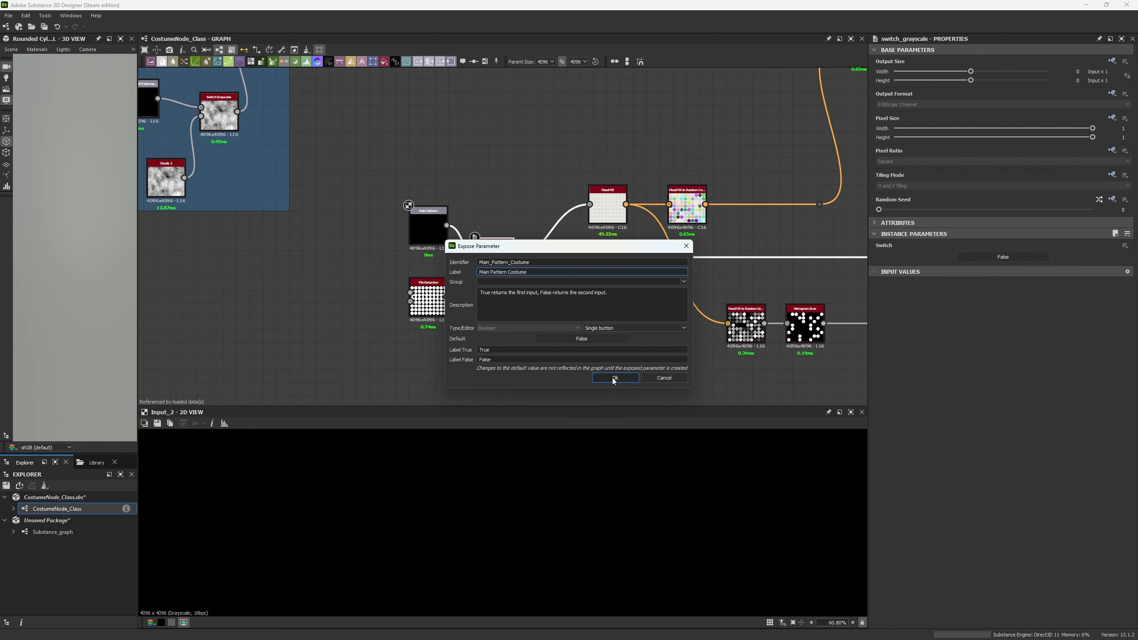
key("Tab")
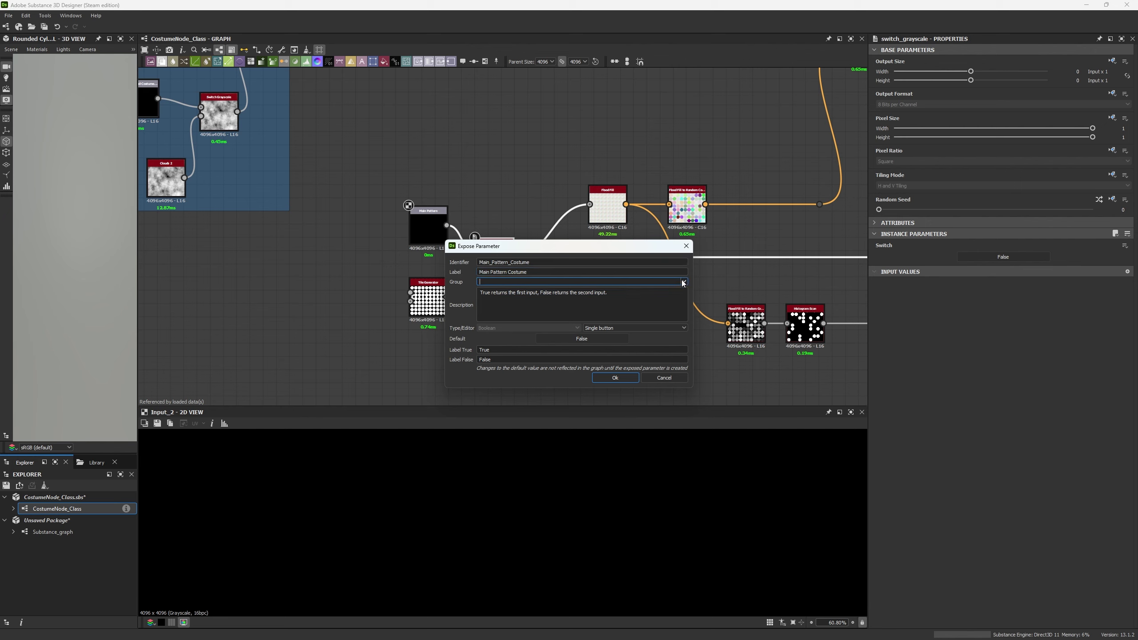
key("ctrl+v")
key("Return")
- Expose the Histogram Scan's Position as a new graph input with identifier and label Cracks Amount in the Cracks group
middle_click_drag(818, 171, 612, 168)
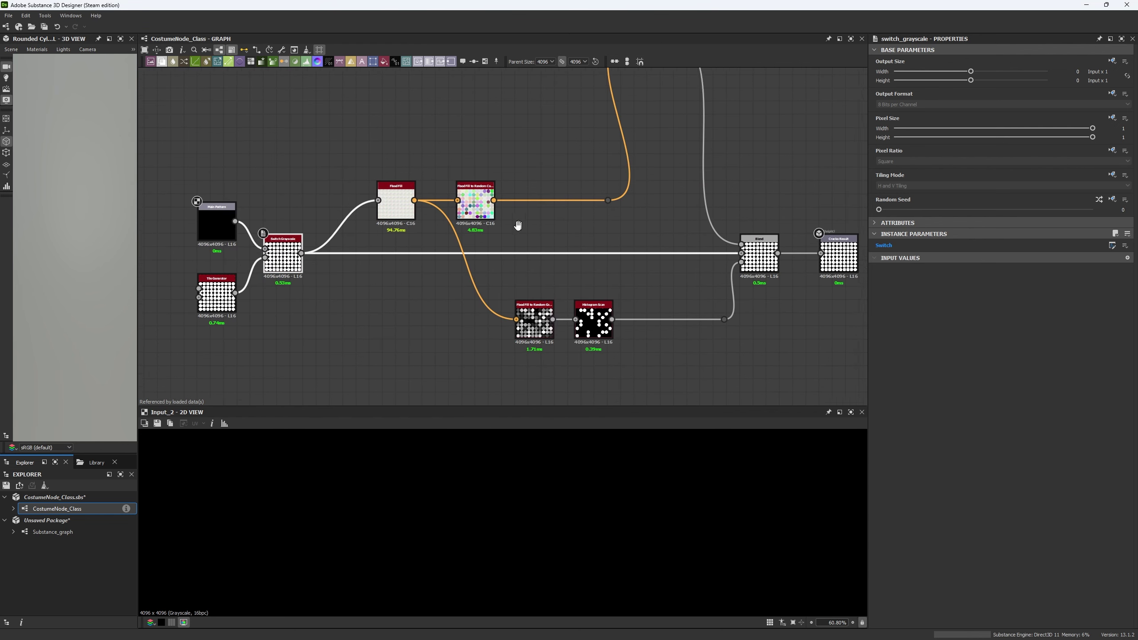
middle_click_drag(515, 223, 330, 128)
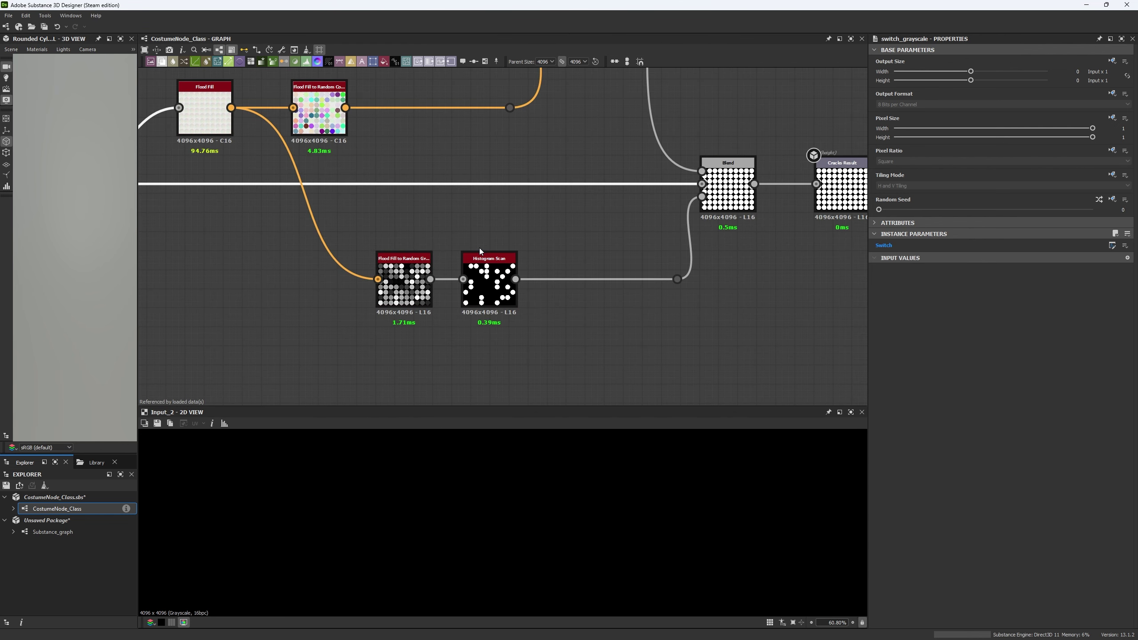
double_click(493, 271)
left_click(1124, 246)
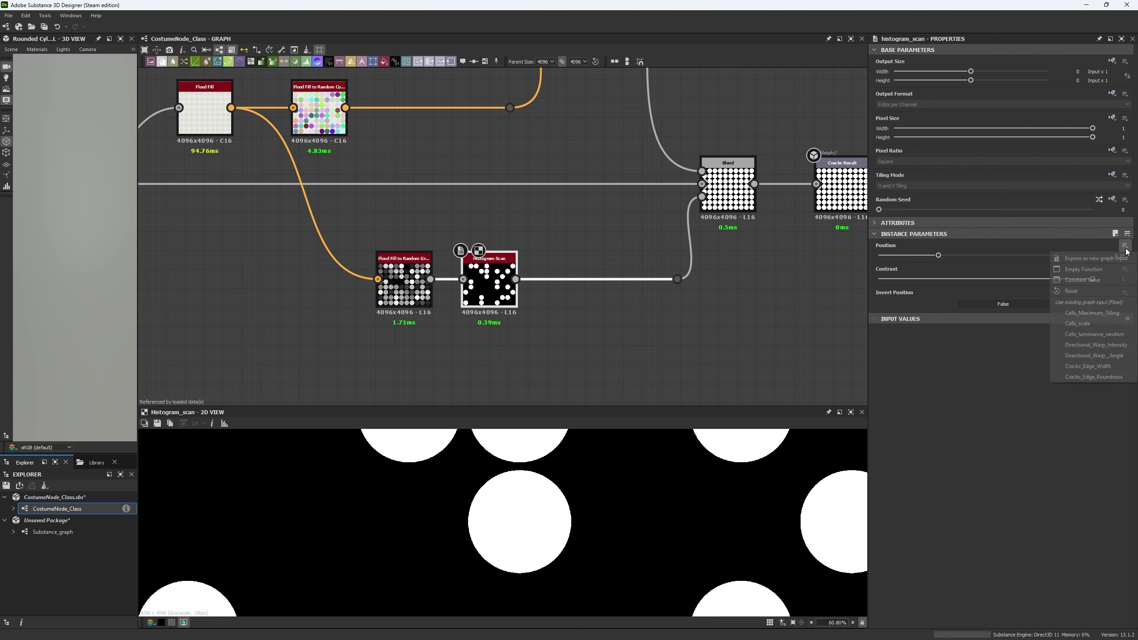
left_click(1093, 258)
left_click(542, 274)
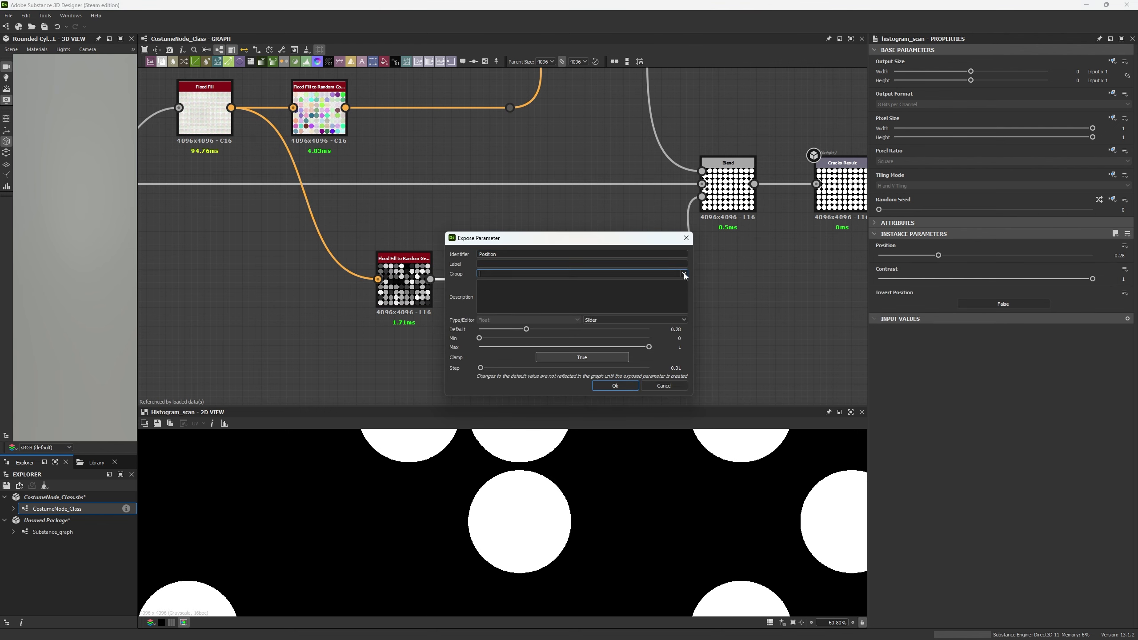
left_click(538, 287)
double_click(506, 254)
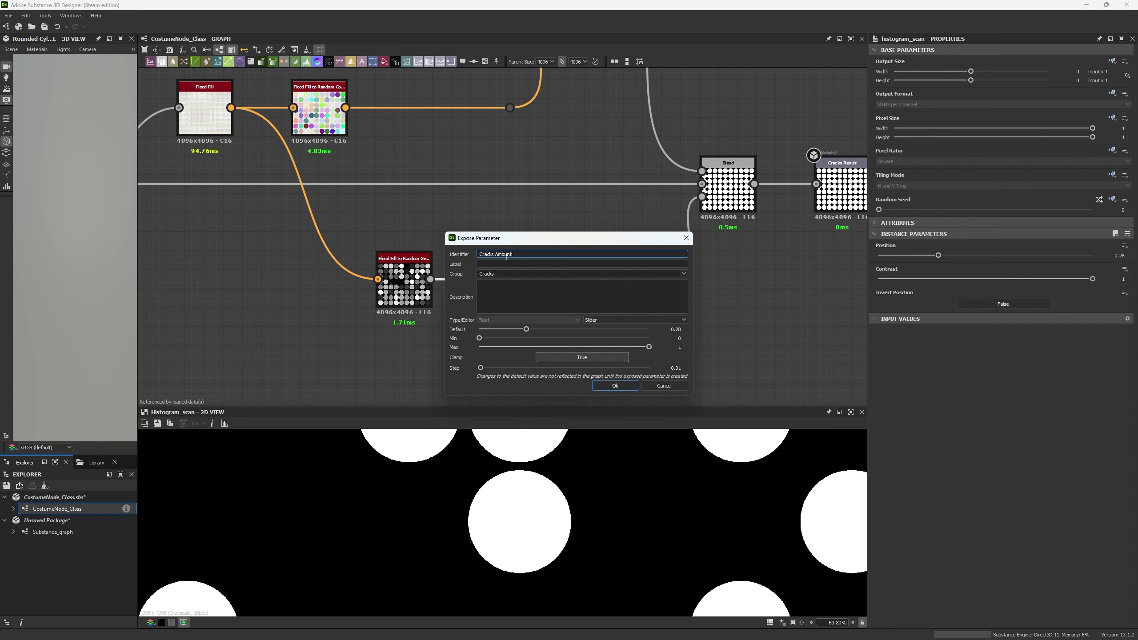
left_click_drag(523, 255, 469, 262)
left_click(487, 263)
key("ctrl+v")
left_click(626, 386)
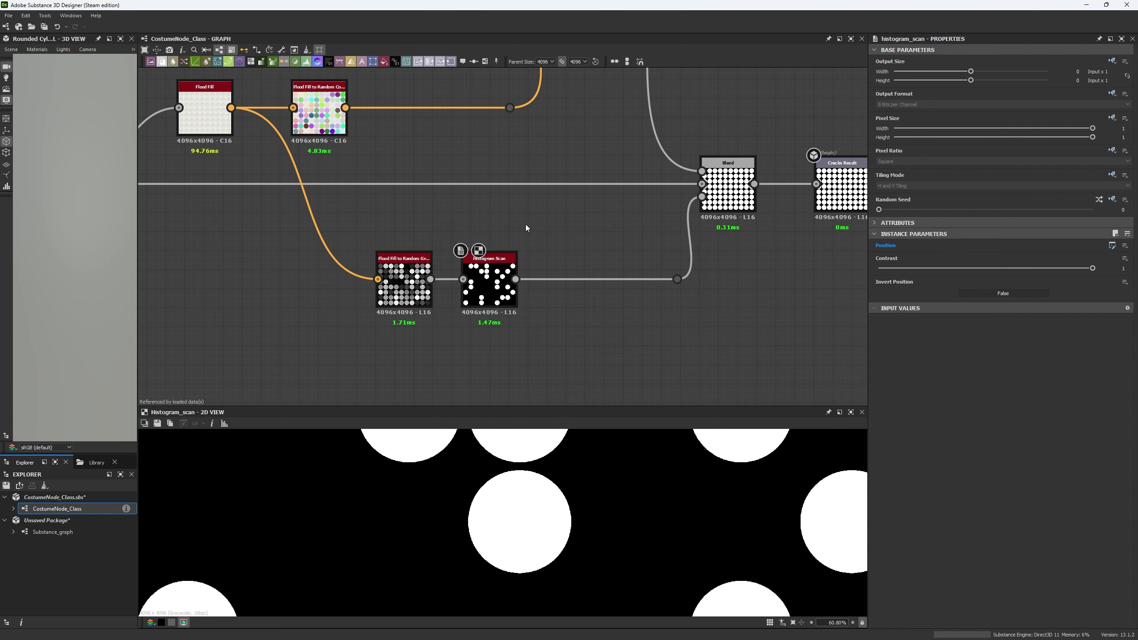
- Save the CostumeNode_Class package and review the overall graph layout after the Cracks frame
key("ctrl+s")
scroll(497, 224, "down", 9)
scroll(498, 170, "up", 5)
middle_click_drag(582, 284, 393, 157)
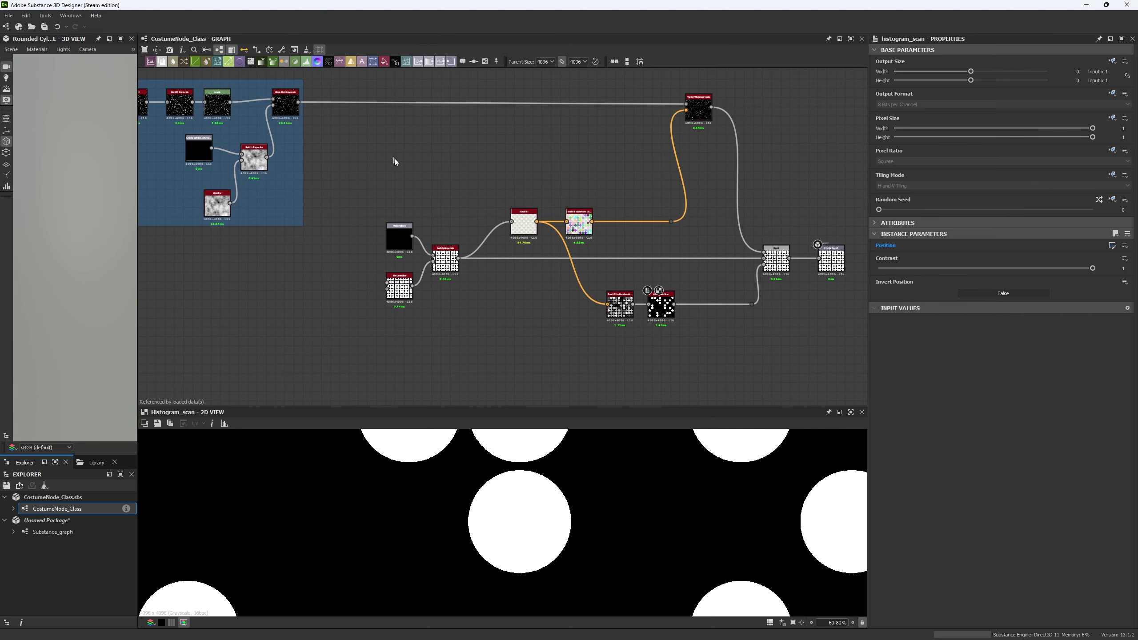
scroll(444, 233, "down", 6)
scroll(549, 238, "up", 5)
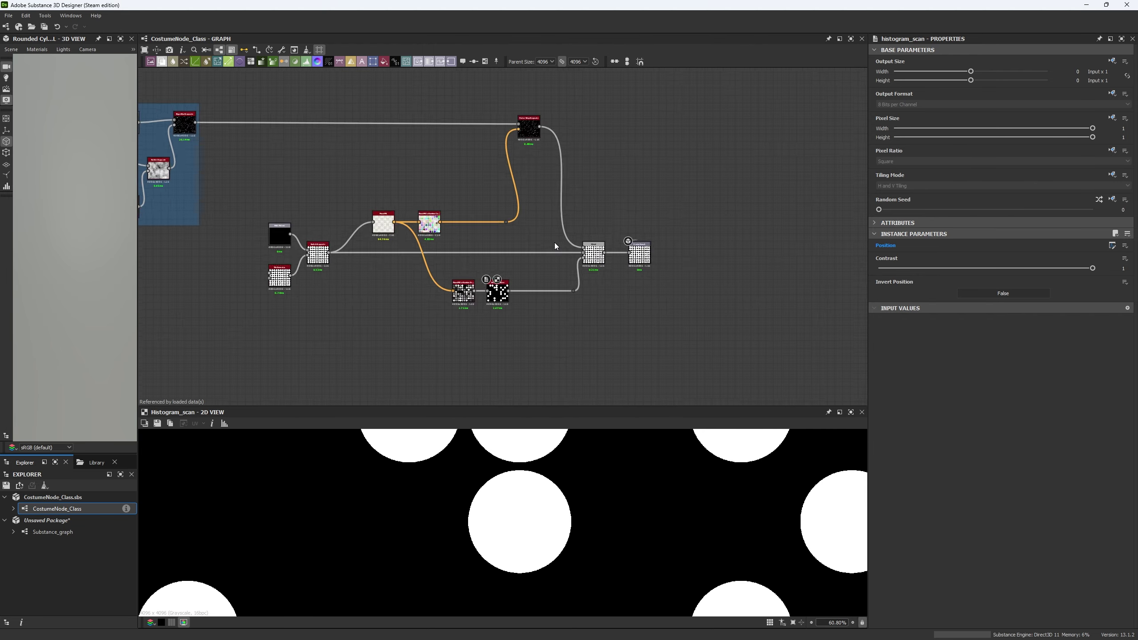
scroll(554, 245, "up", 2)
scroll(546, 248, "down", 4)
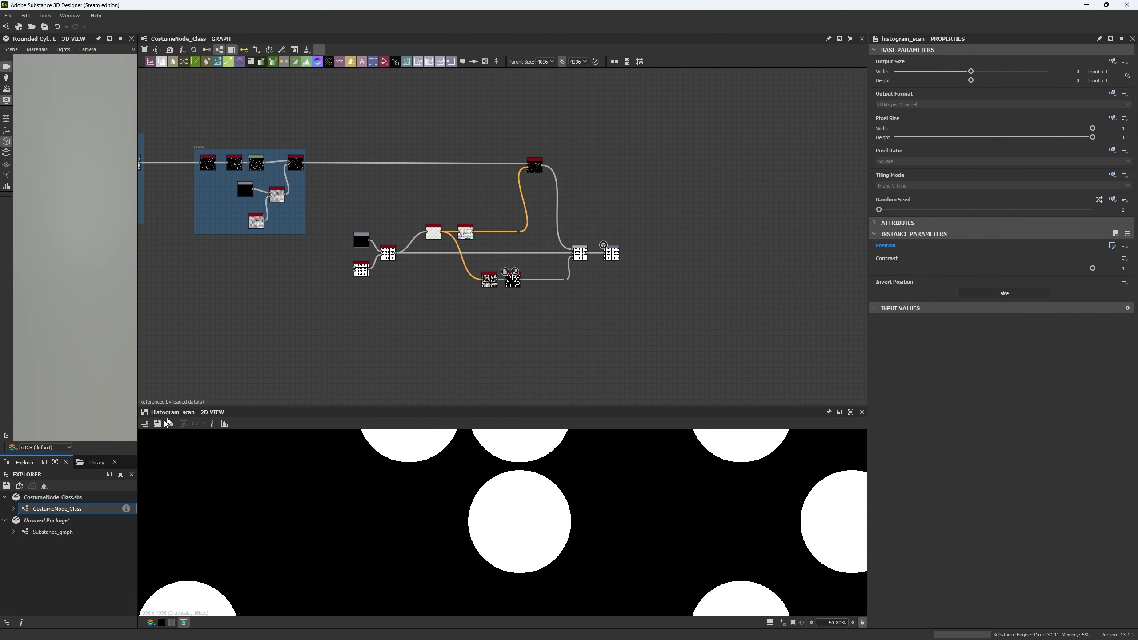
- Open Substance_graph, move the Perlin Noise clear of the CostumeNode_Class node, and expand that node's Cracks and Main Pattern parameter groups
double_click(52, 531)
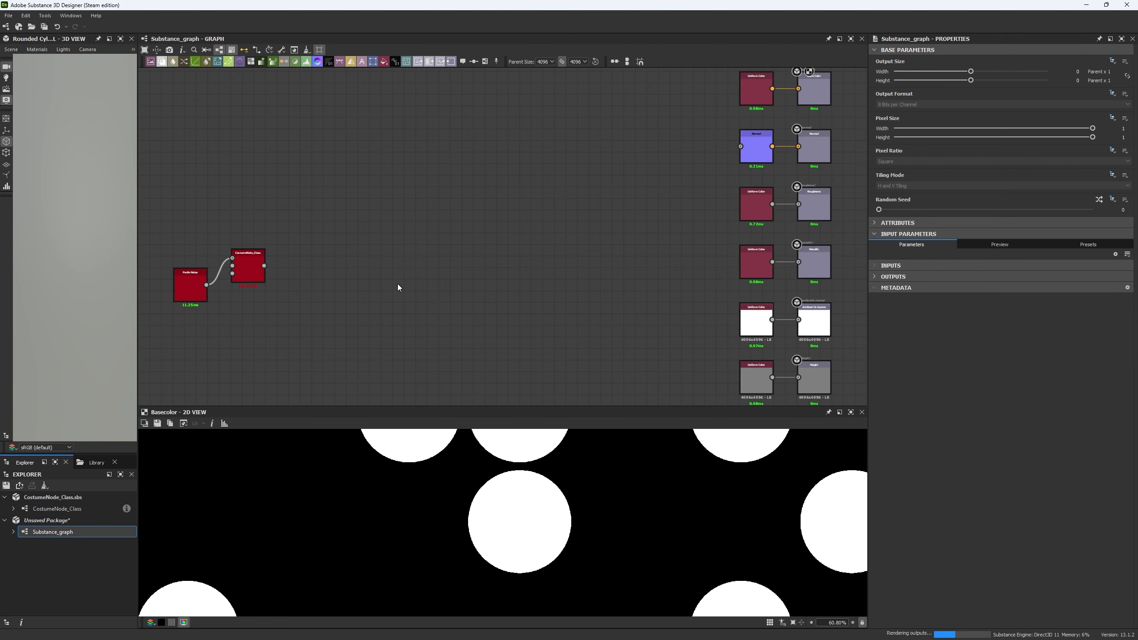
scroll(397, 287, "up", 5)
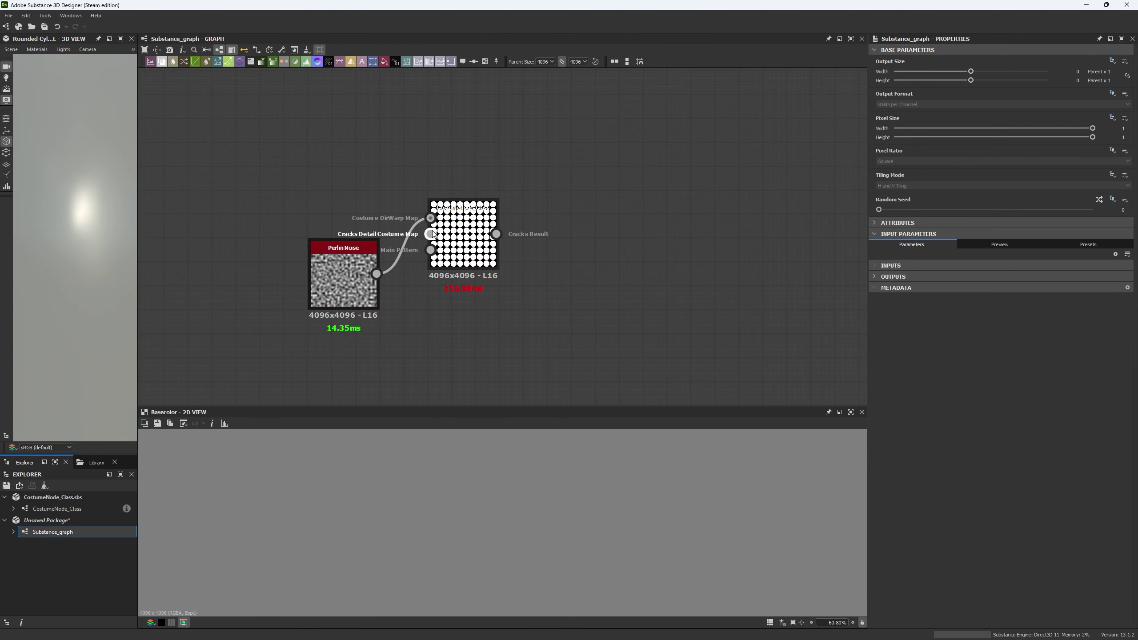
left_click_drag(336, 292, 288, 150)
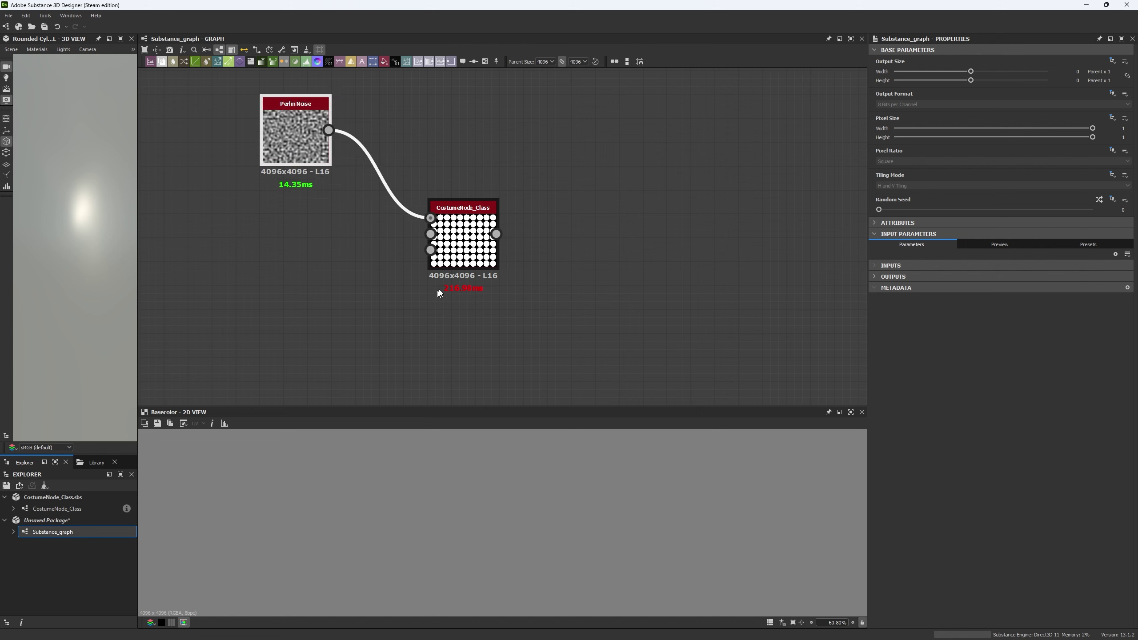
left_click(461, 251)
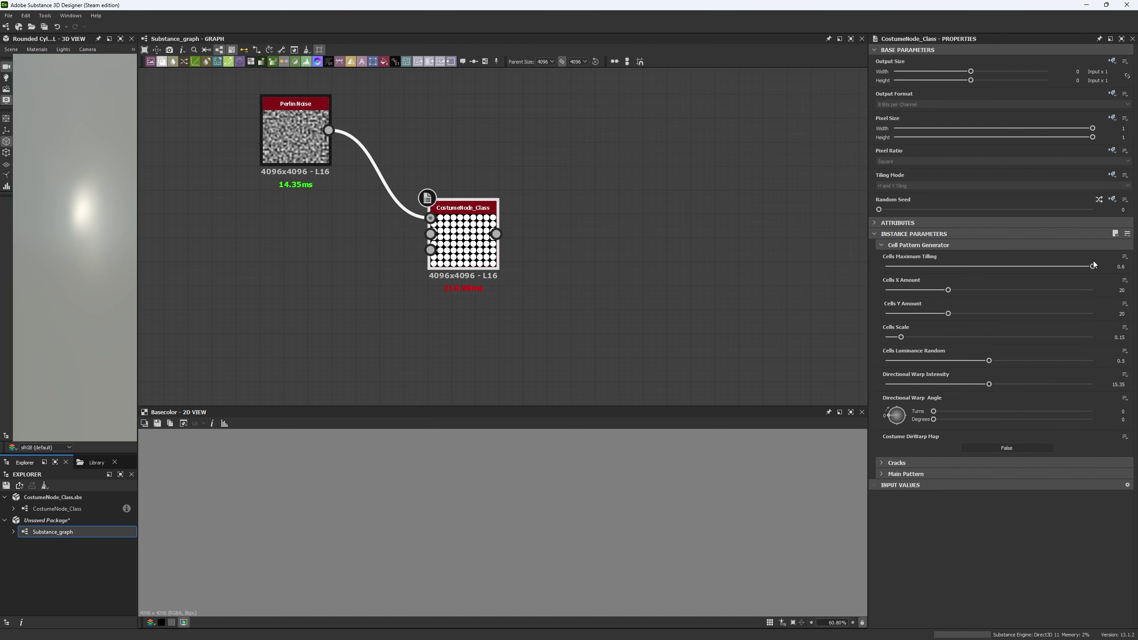
left_click(891, 464)
left_click(883, 572)
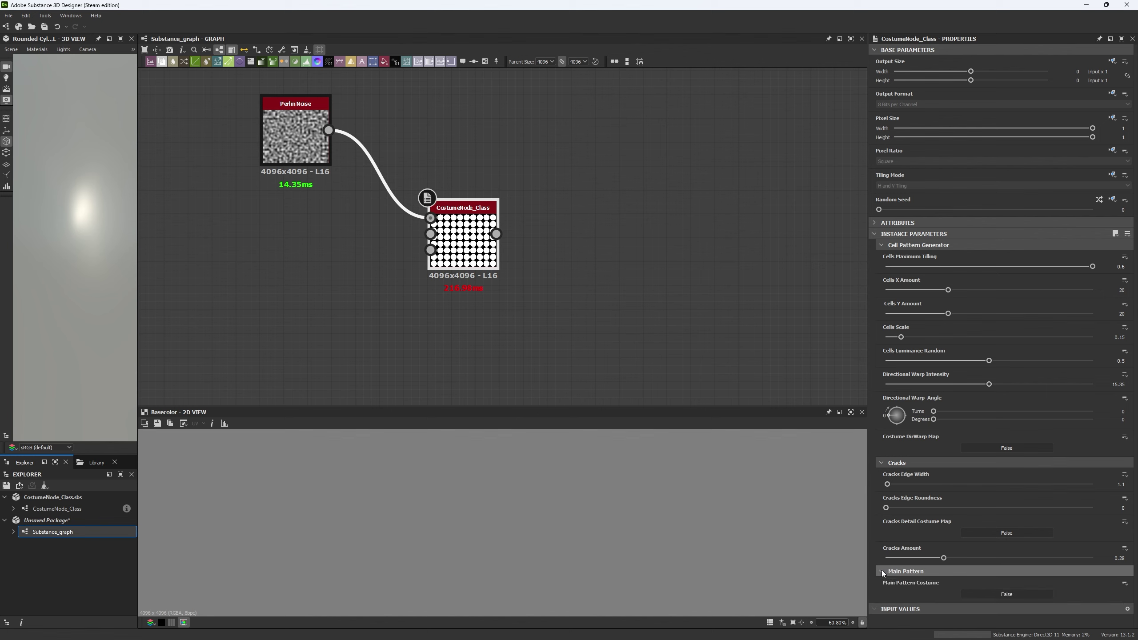
- Delete the Perlin Noise node and its link, and preview the CostumeNode_Class node after moving it aside
left_click_drag(406, 187, 391, 250)
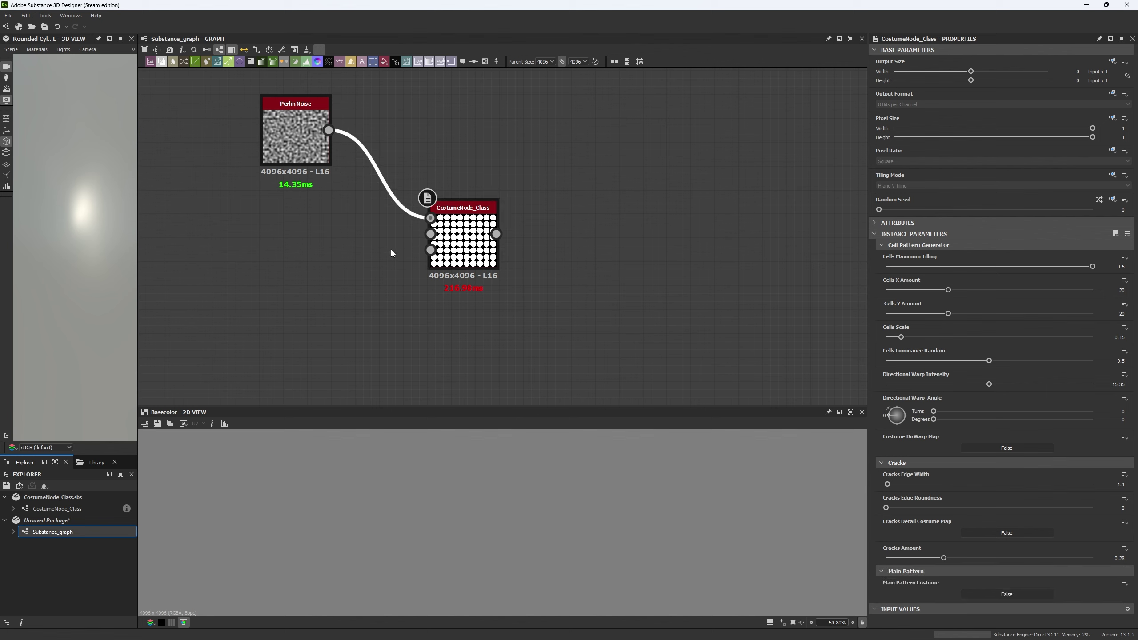
key("Delete")
left_click(296, 158)
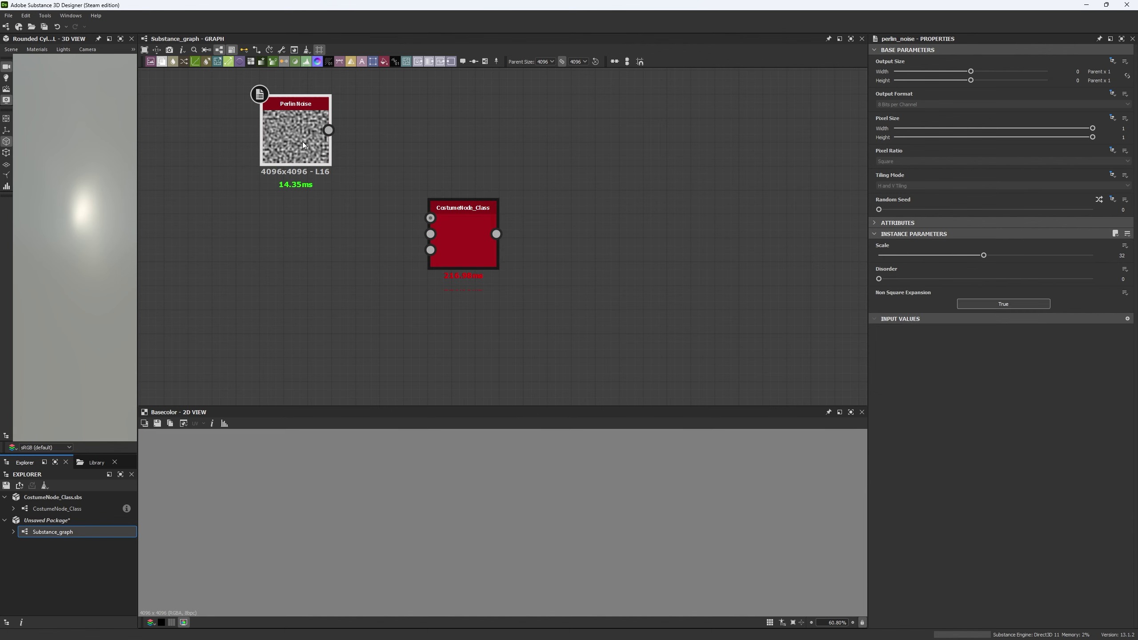
key("Delete")
double_click(473, 232)
left_click_drag(473, 233, 727, 201)
scroll(562, 546, "down", 6)
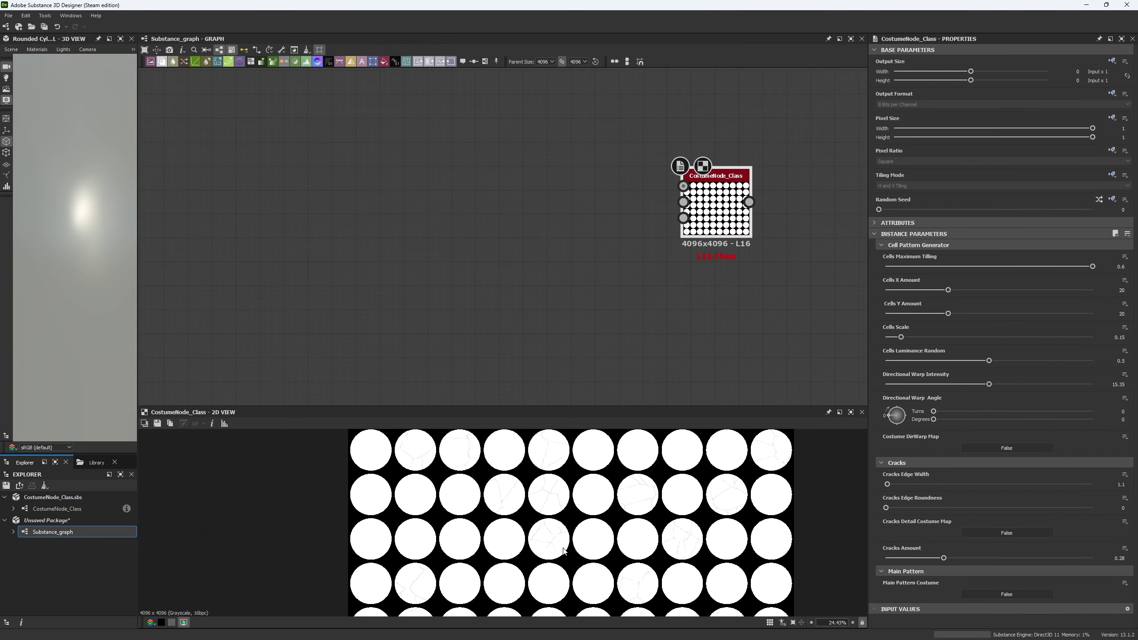
- Add a Tile Sampler node in the free space before the CostumeNode_Class node
middle_click_drag(516, 263, 486, 245)
key("space")
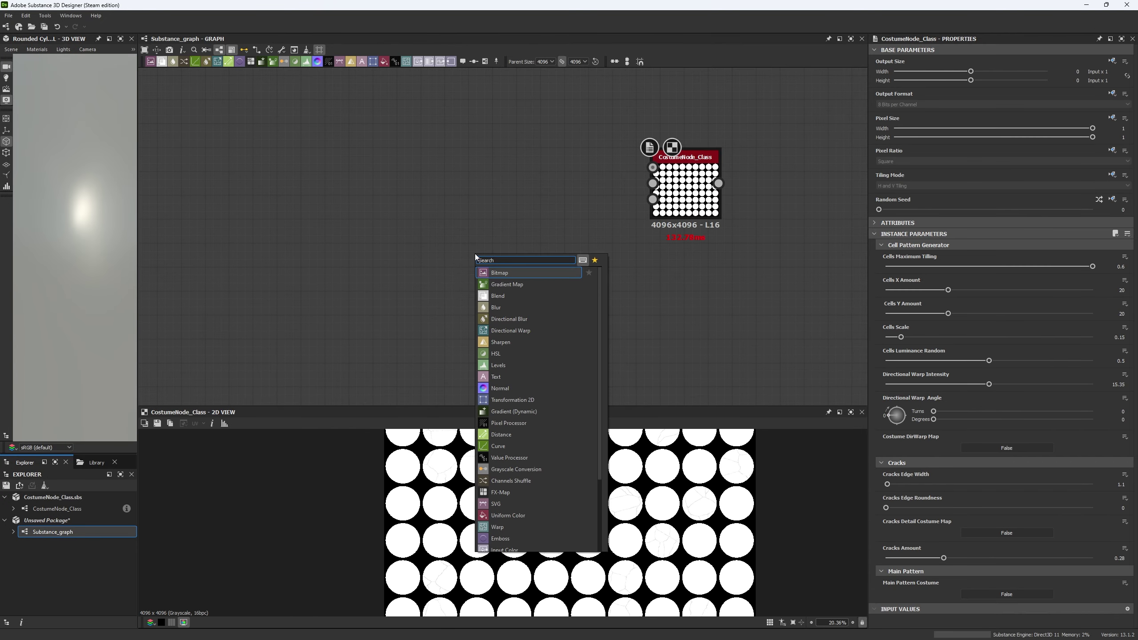
type("tile")
left_click(520, 363)
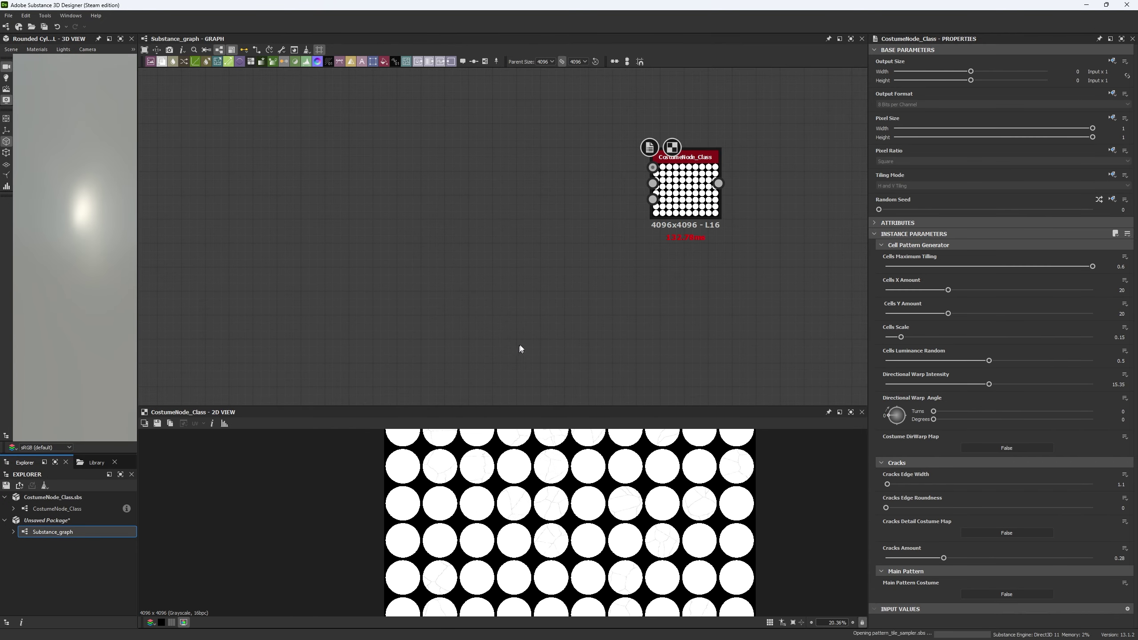
left_click_drag(480, 295, 456, 270)
- Set the Tile Sampler's Y Amount to 30 and its Offset to 0.5 for a brick layout
left_click_drag(929, 255, 977, 278)
scroll(956, 394, "down", 3)
scroll(956, 394, "down", 5)
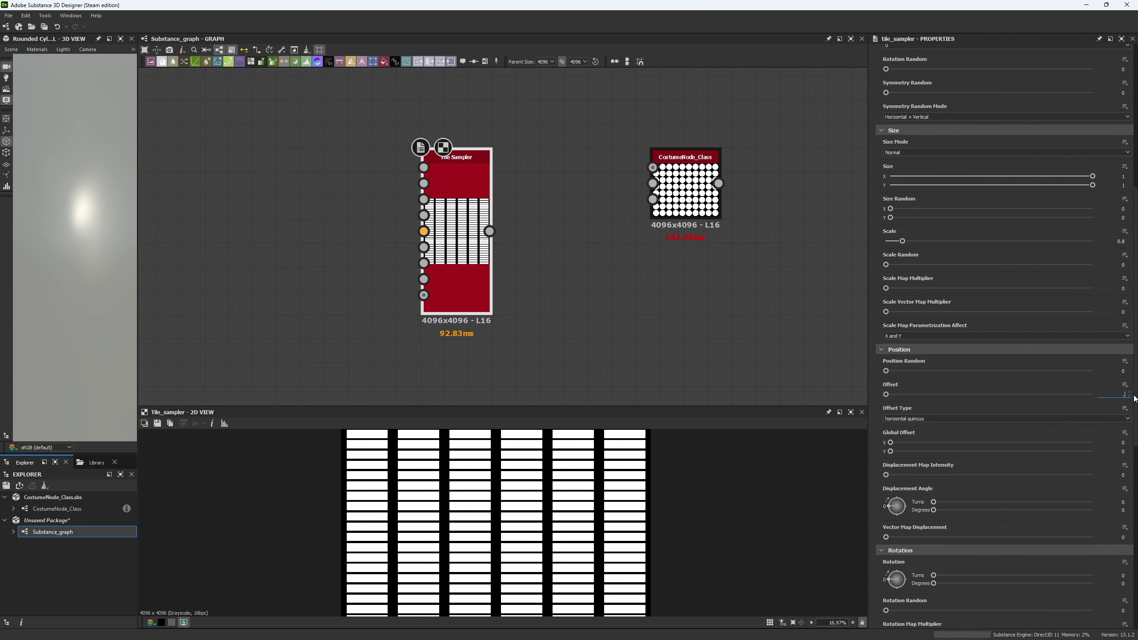
type("0.5")
key("Return")
- Set the Tile Sampler's Size X to 1.2 and its Scale to 0.84
scroll(972, 288, "up", 1)
scroll(898, 232, "up", 1)
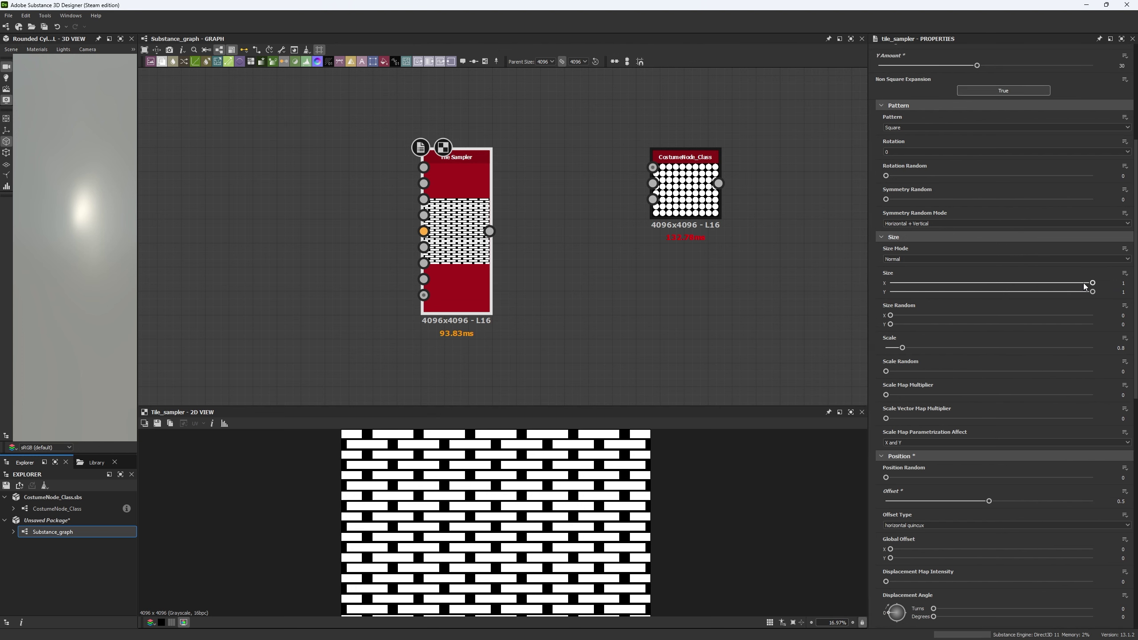
mouse_move(1091, 283)
left_mouse_down()
mouse_move(1059, 282)
mouse_move(1068, 284)
left_mouse_up()
key("ctrl+z")
double_click(1122, 284)
type("1.2")
key("Return")
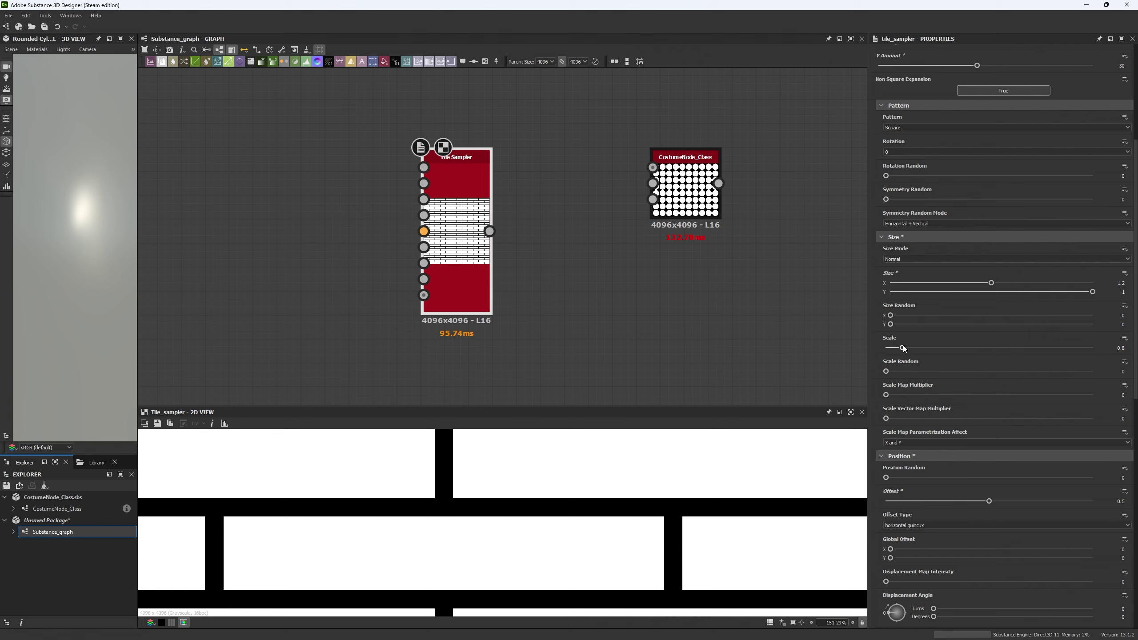
left_click_drag(903, 348, 903, 348)
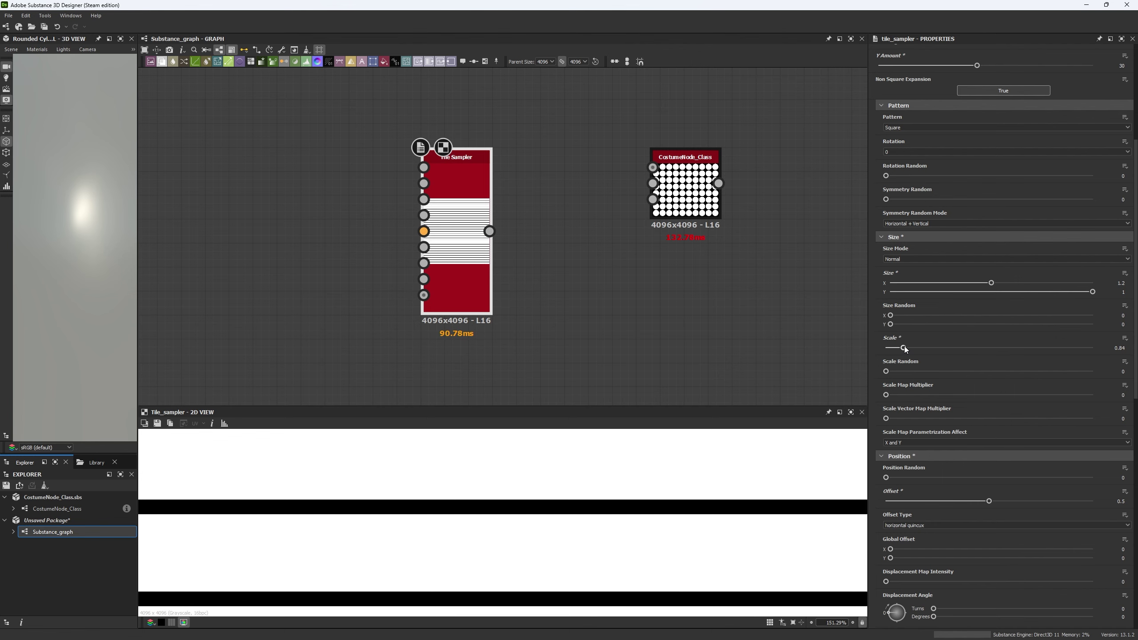
scroll(645, 558, "down", 5)
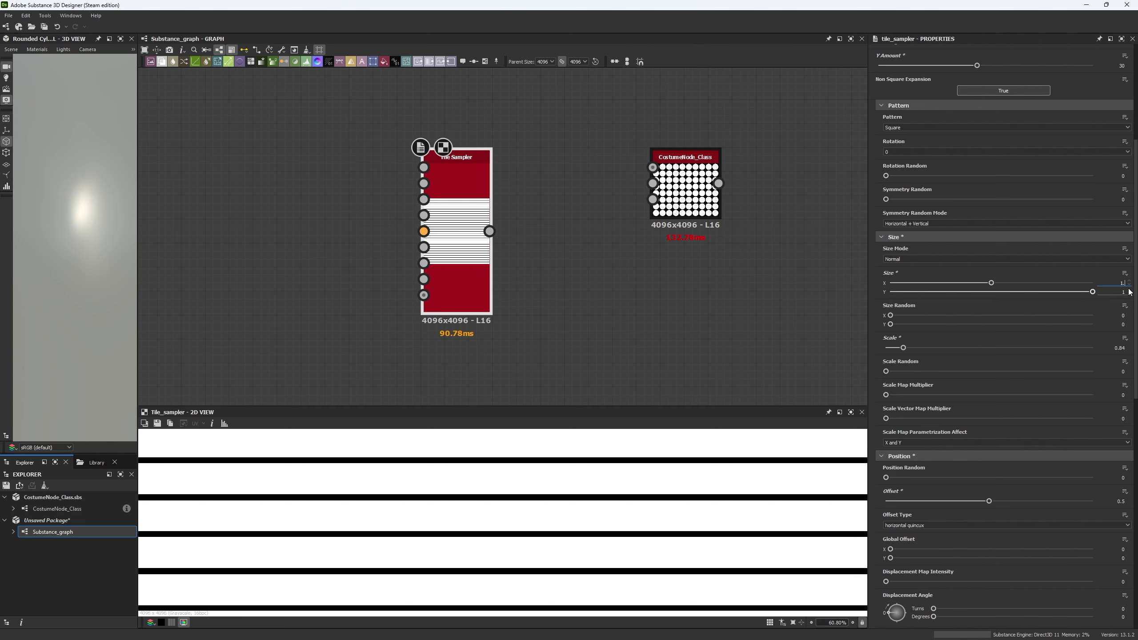
- Set the Tile Sampler's Scale to 0.92 and its Size X to 1.07 to even out the brick gaps
key("Return")
scroll(905, 343, "up", 3)
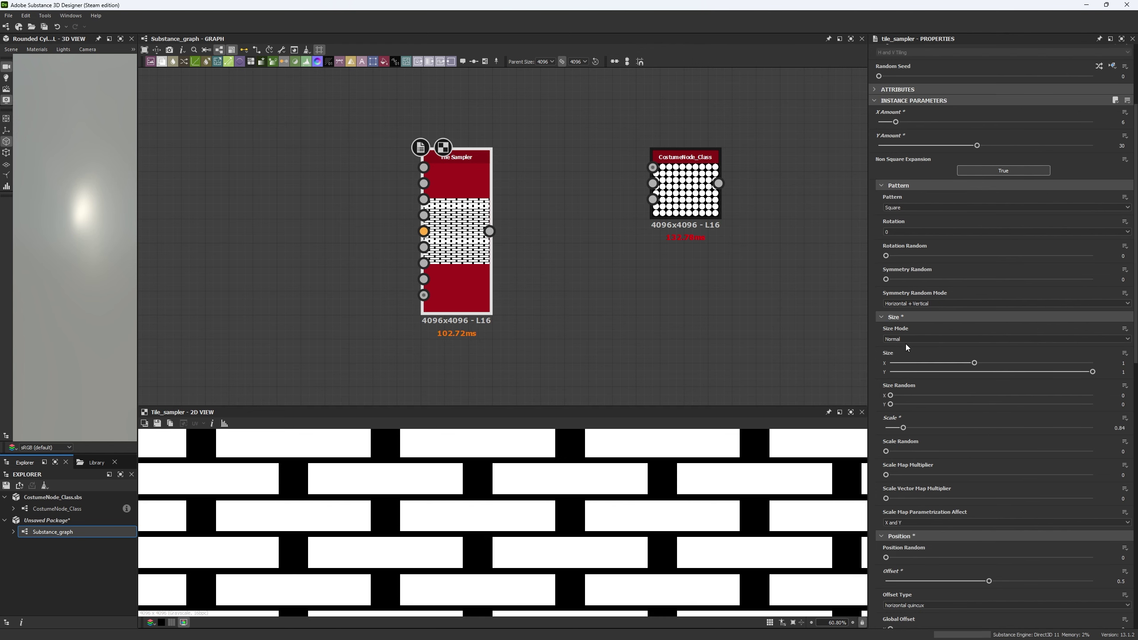
scroll(900, 430, "up", 1)
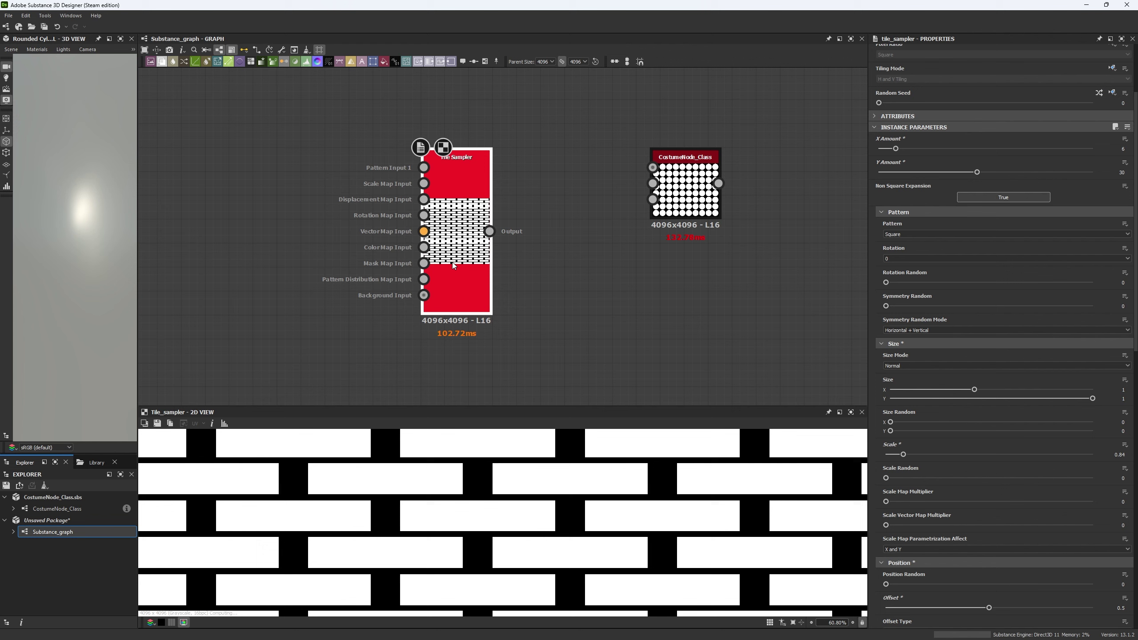
left_click_drag(904, 454, 906, 455)
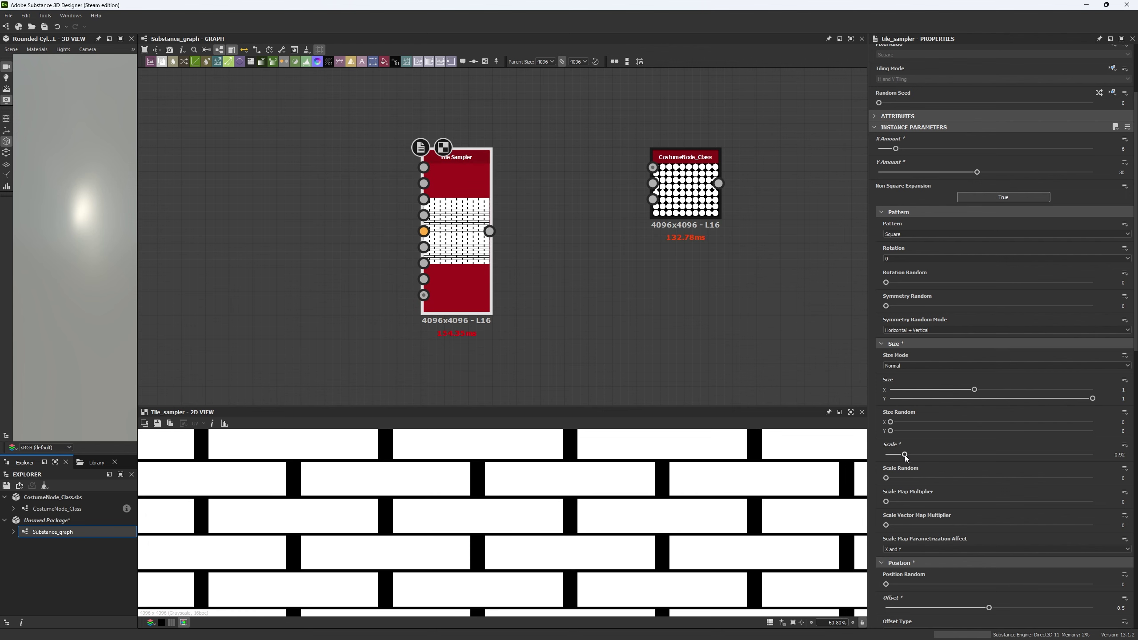
left_click_drag(973, 390, 980, 389)
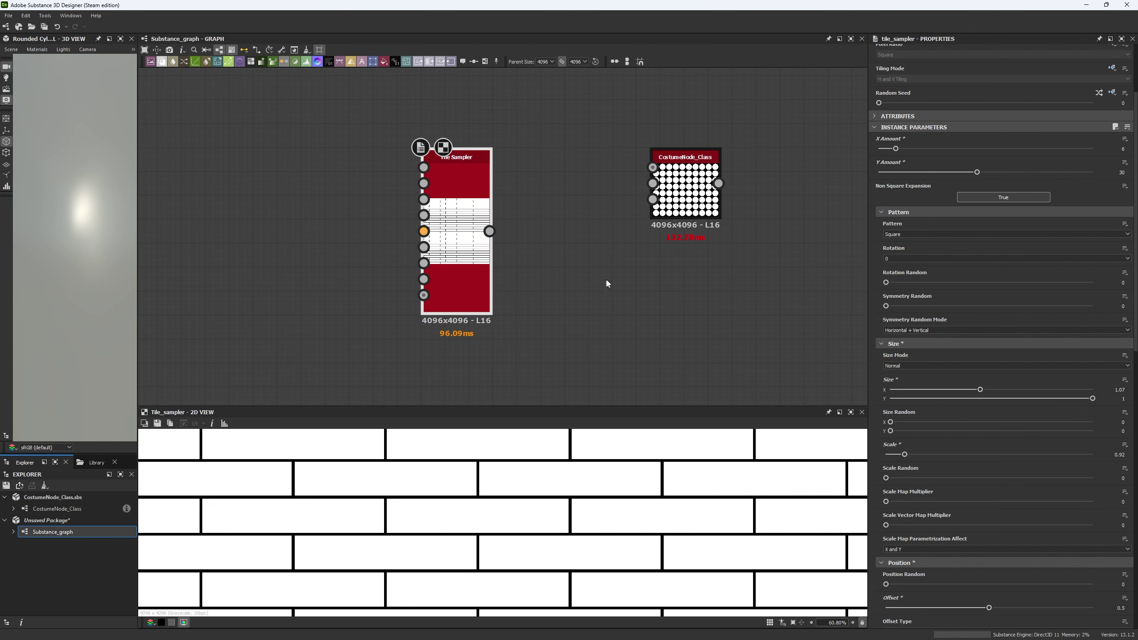
- Connect the Tile Sampler output to CostumeNode_Class's Main Pattern input and set Main Pattern Costume to True
left_click_drag(685, 188, 600, 260)
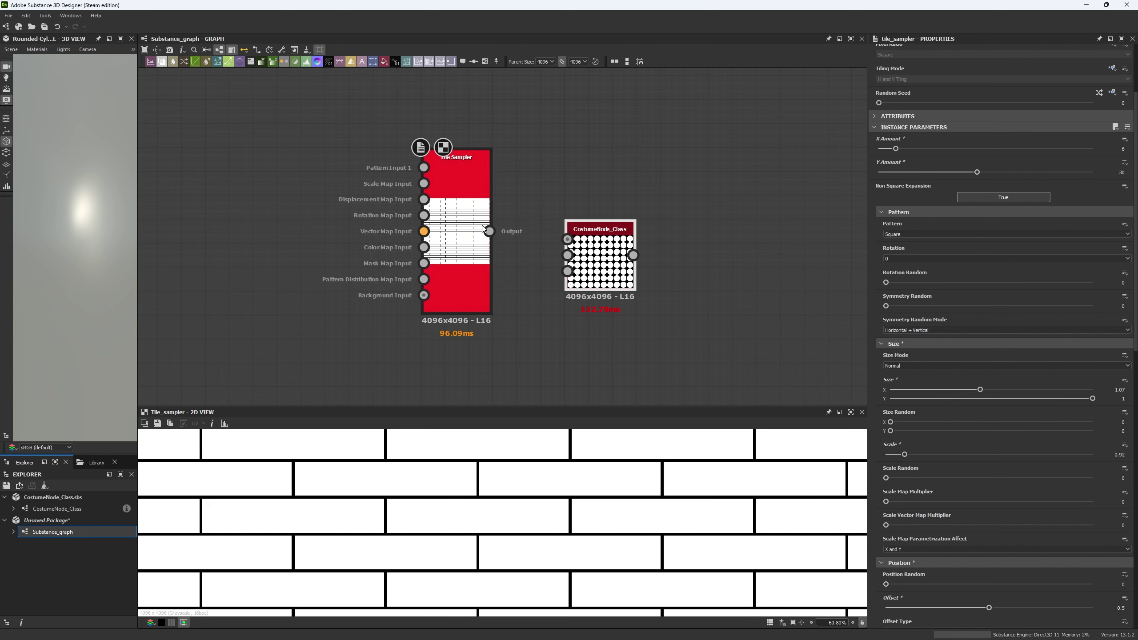
left_click_drag(489, 231, 567, 270)
left_click(609, 282)
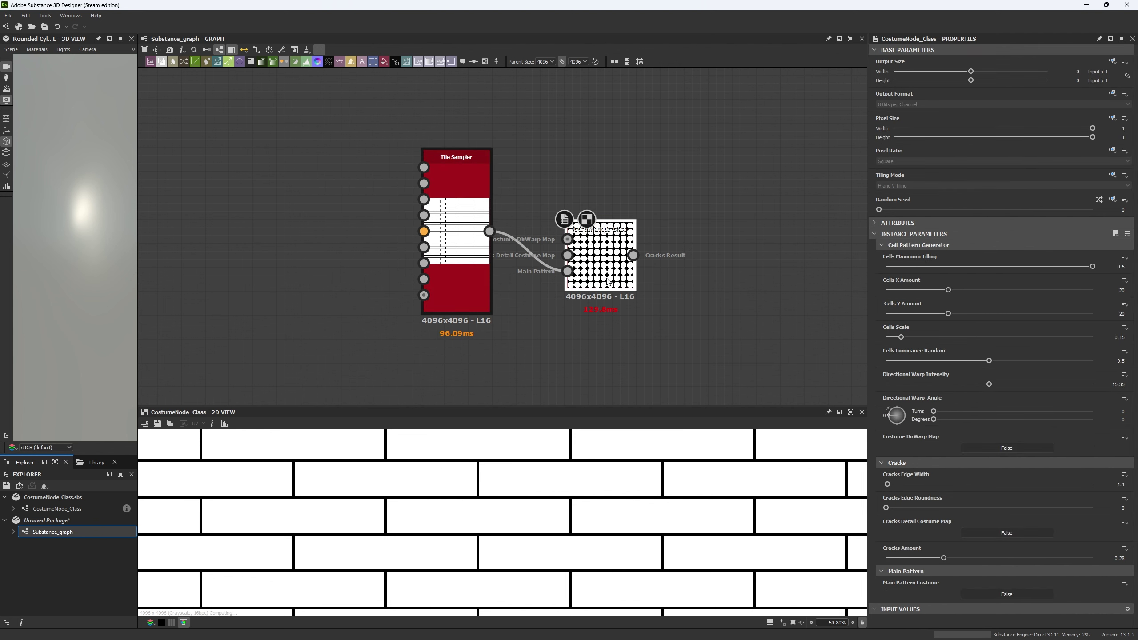
scroll(587, 515, "down", 8)
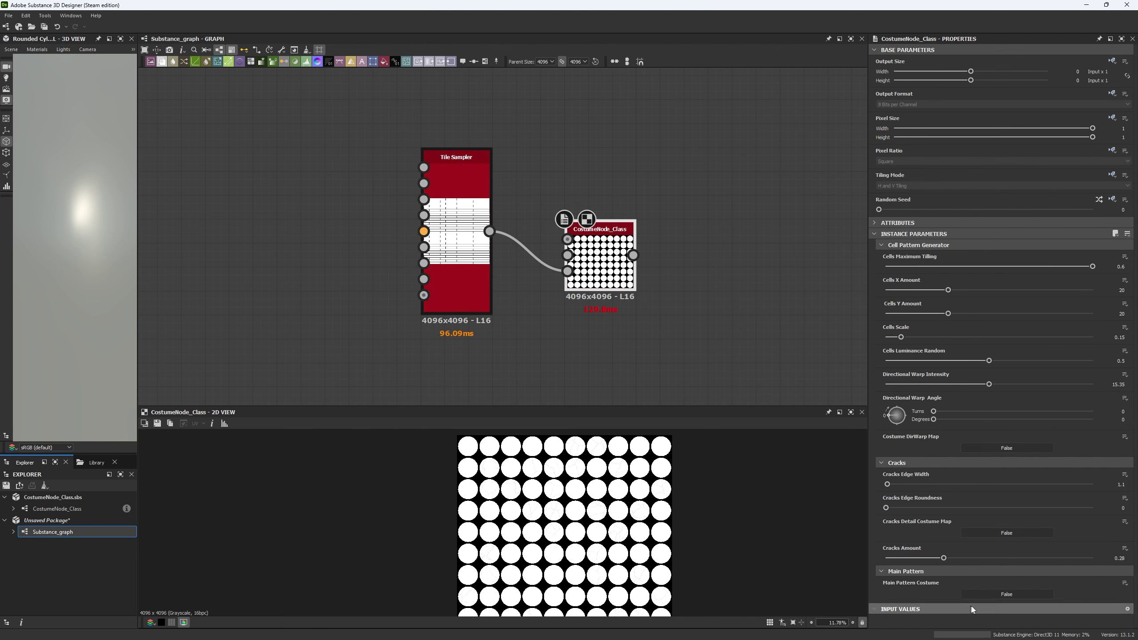
left_click(985, 594)
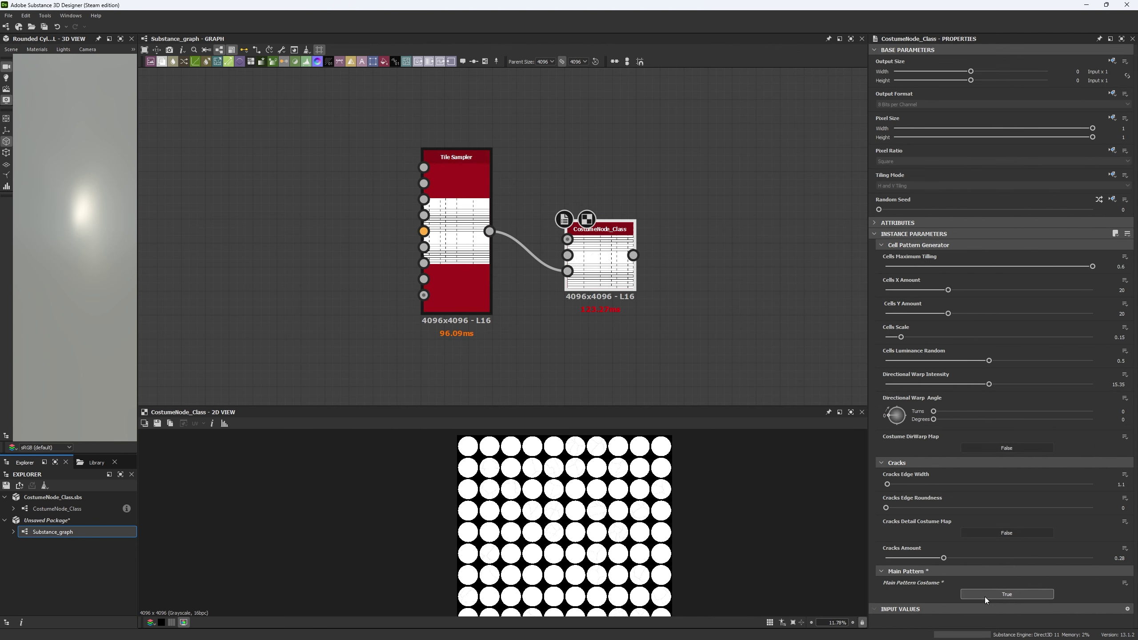
scroll(553, 510, "up", 5)
scroll(553, 510, "up", 3)
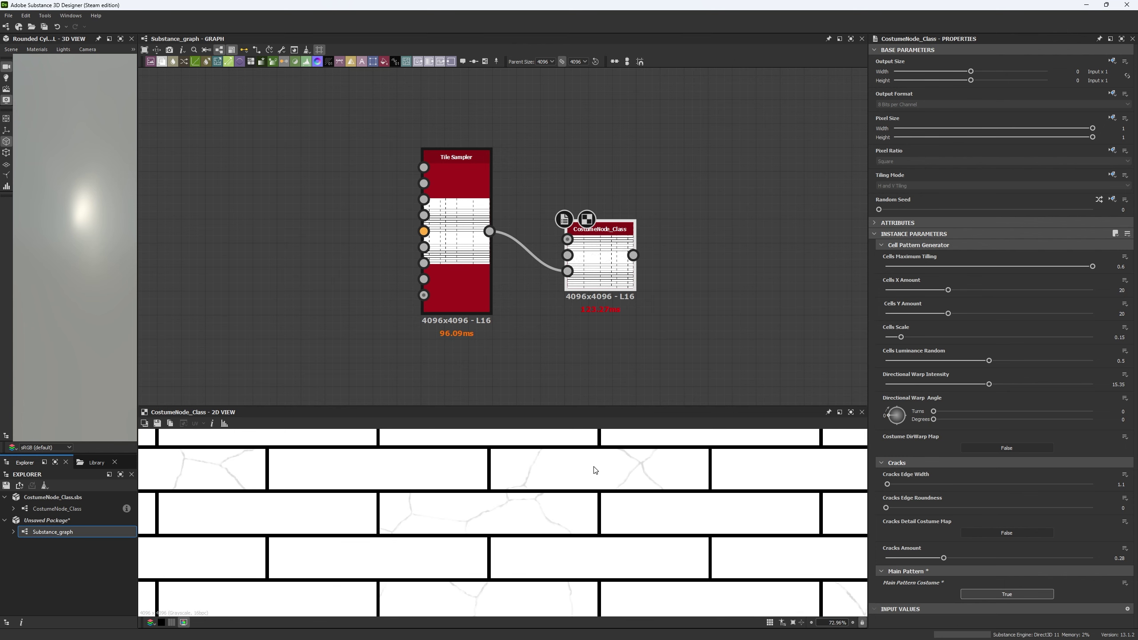
- Open the CostumeNode_Class graph and set the Opacity of the final Blend before the output to 0.59
middle_click_drag(614, 269, 481, 256)
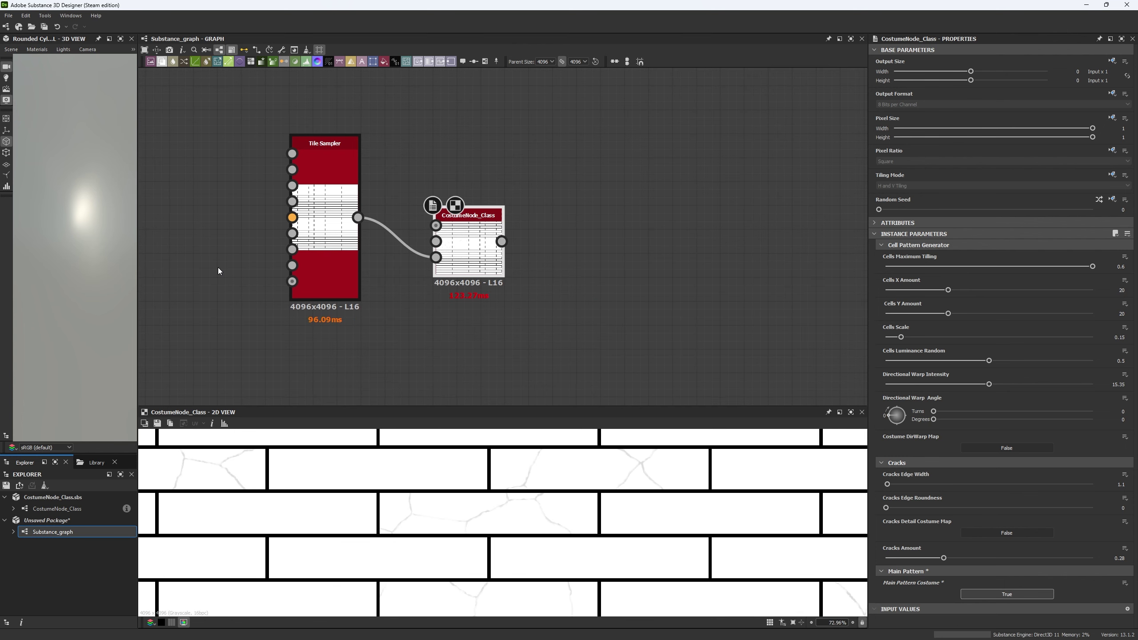
left_click(60, 511)
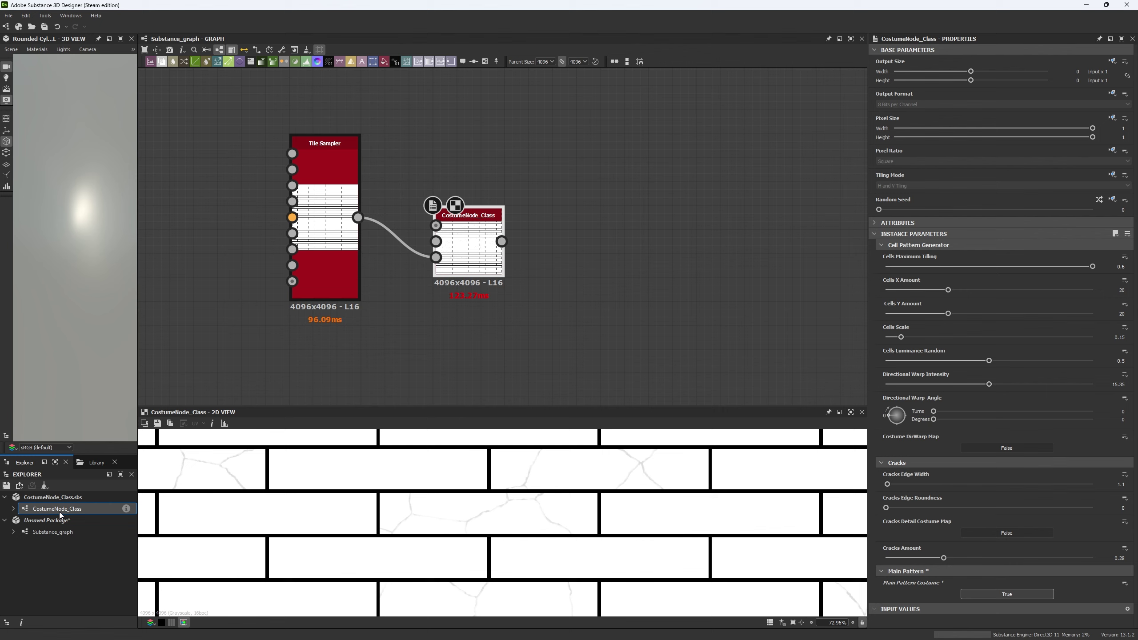
middle_click_drag(591, 209, 409, 209)
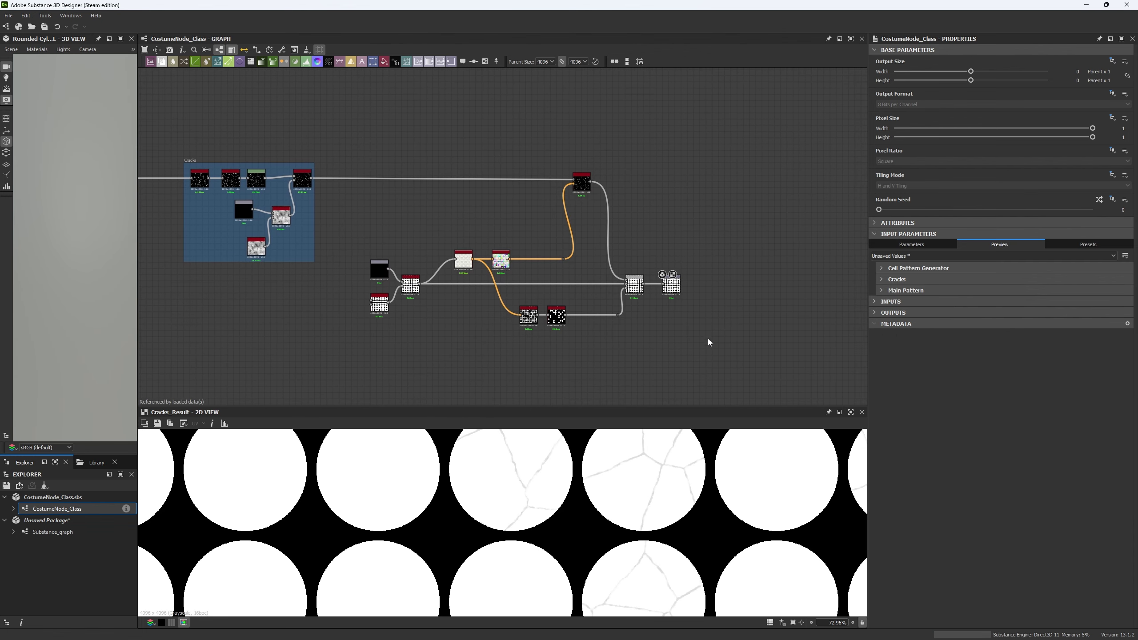
scroll(702, 334, "up", 4)
left_click(554, 222)
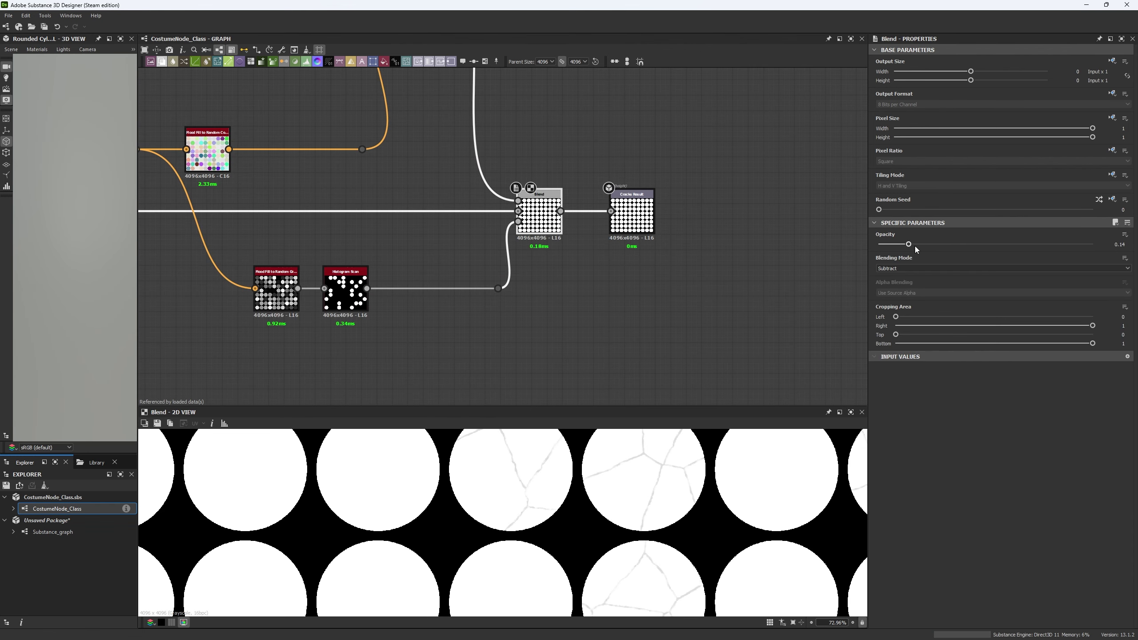
left_click_drag(909, 244, 1004, 244)
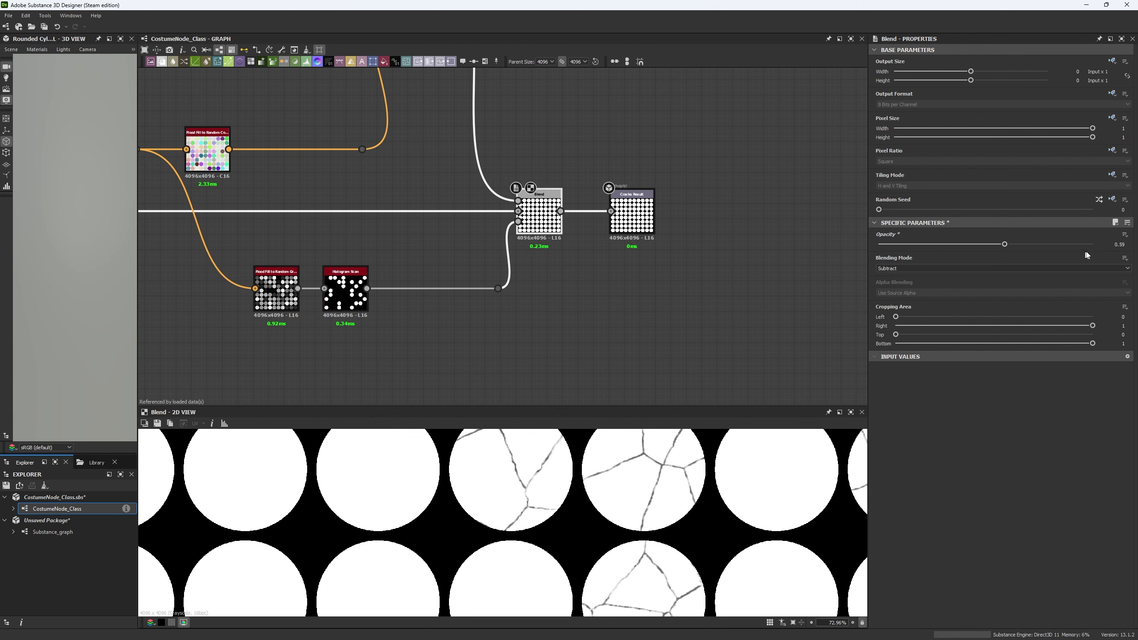
- Expose the Blend's Opacity as a parameter labelled Cracks Intensity with identifier Cracks_Intensity, in the Cracks group
left_click(1124, 235)
left_click(1117, 245)
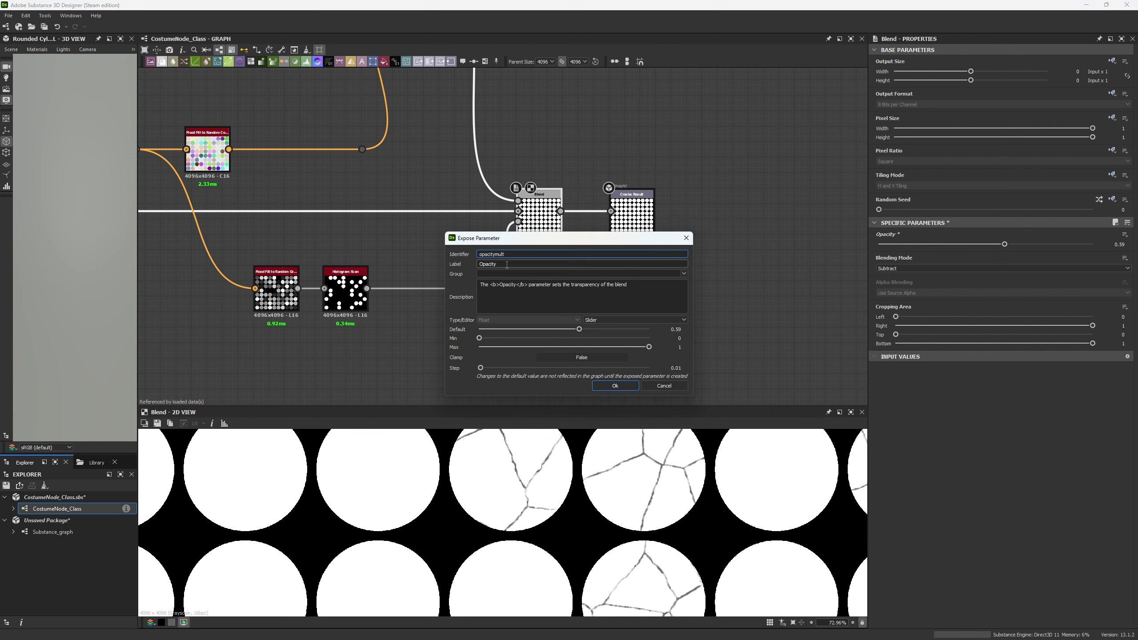
key("Tab")
type("C")
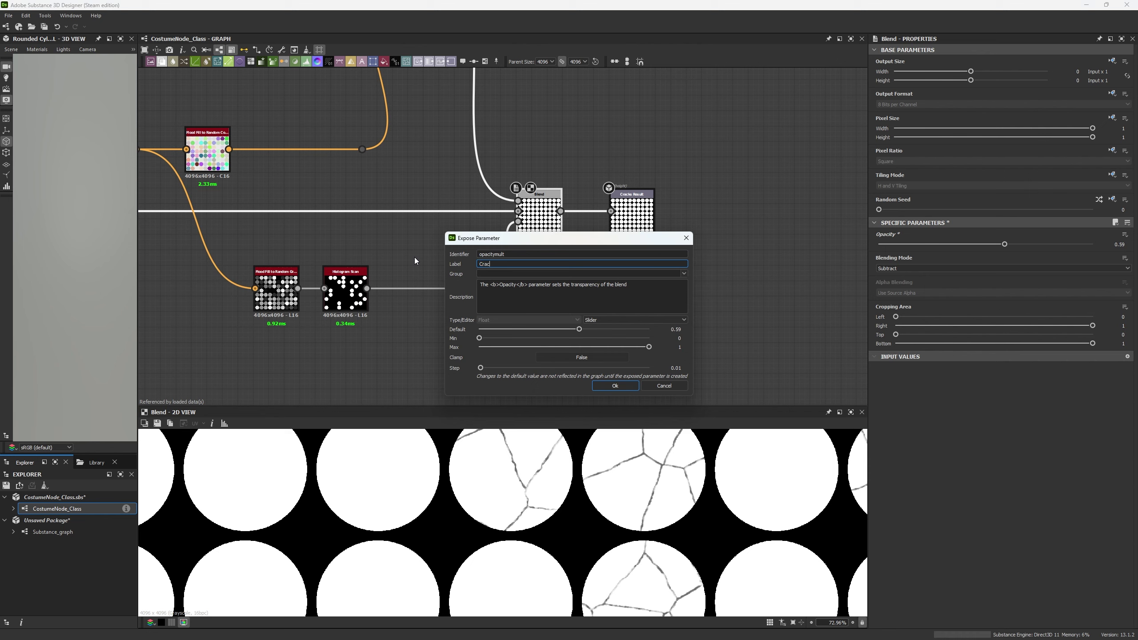
type("racks Intensity")
key("ctrl+a")
key("ctrl+c")
double_click(492, 253)
key("ctrl+v")
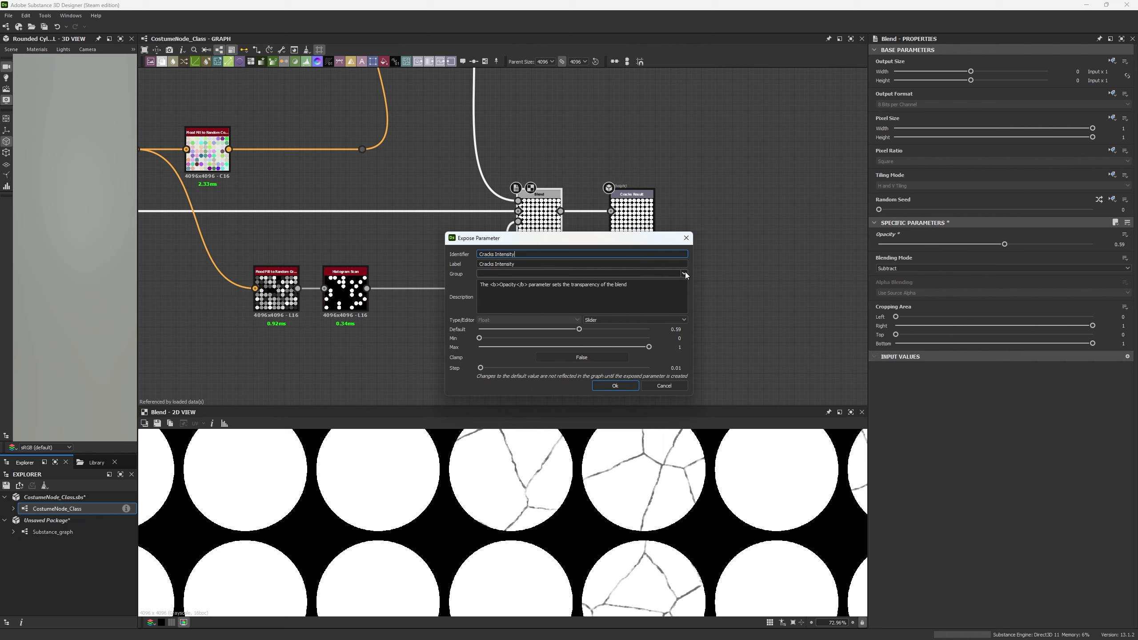
left_click(542, 273)
left_click(507, 286)
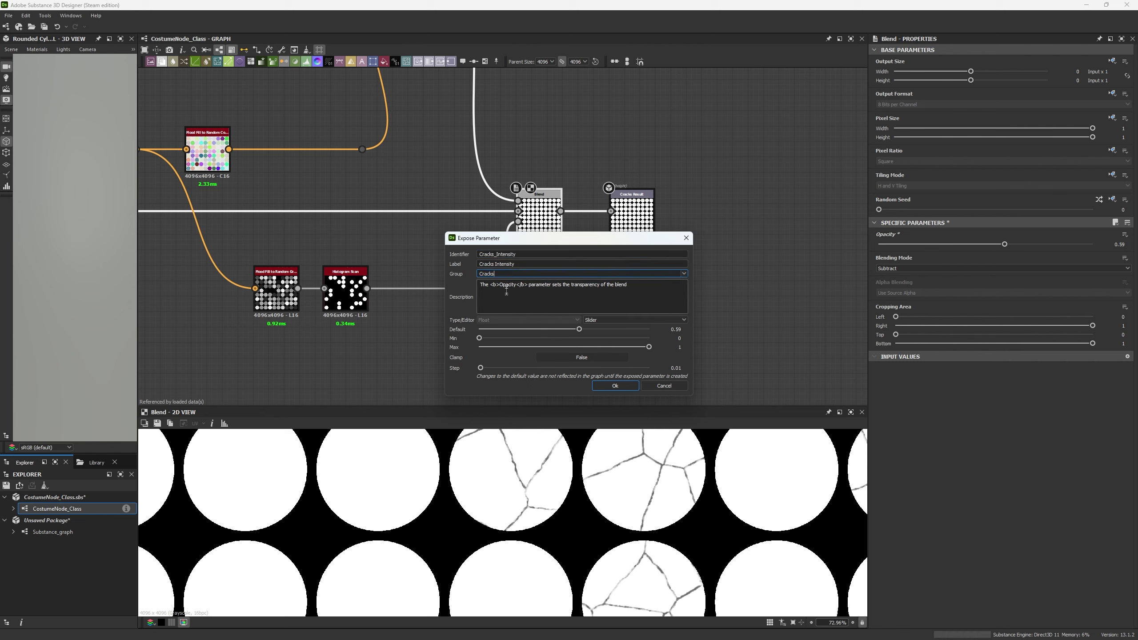
left_click(624, 385)
- Reorder the graph's input parameters so Cracks Intensity leads the Cracks group and Cracks Amount precedes Cracks Detail Costume Map
left_click(928, 247)
left_click_drag(868, 432, 662, 432)
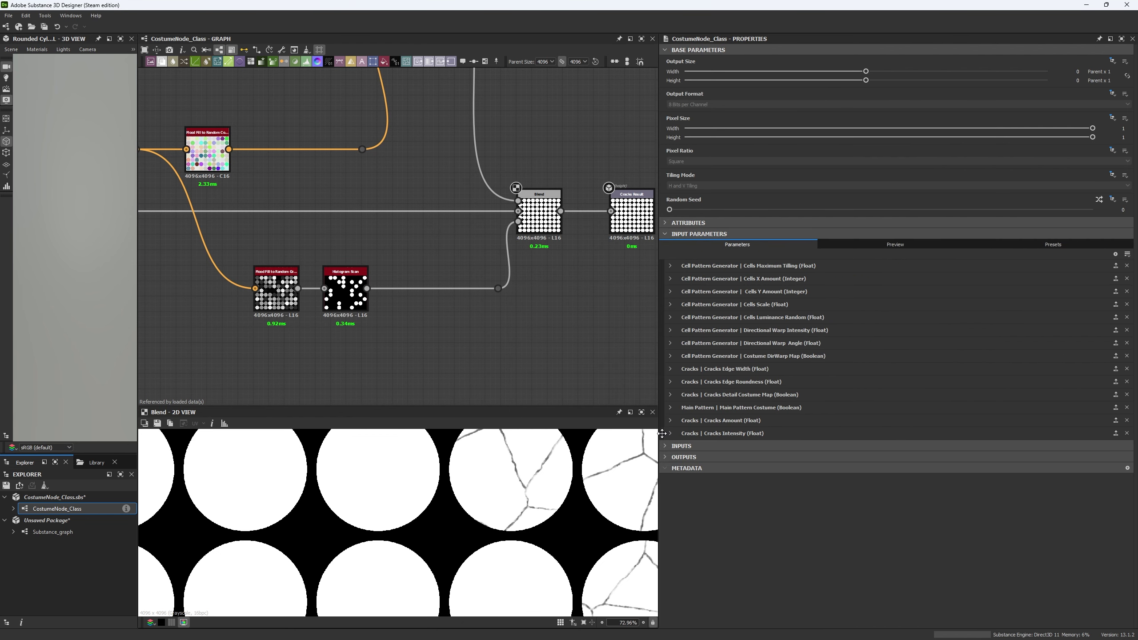
left_click_drag(662, 433, 663, 369)
left_click_drag(664, 420, 669, 408)
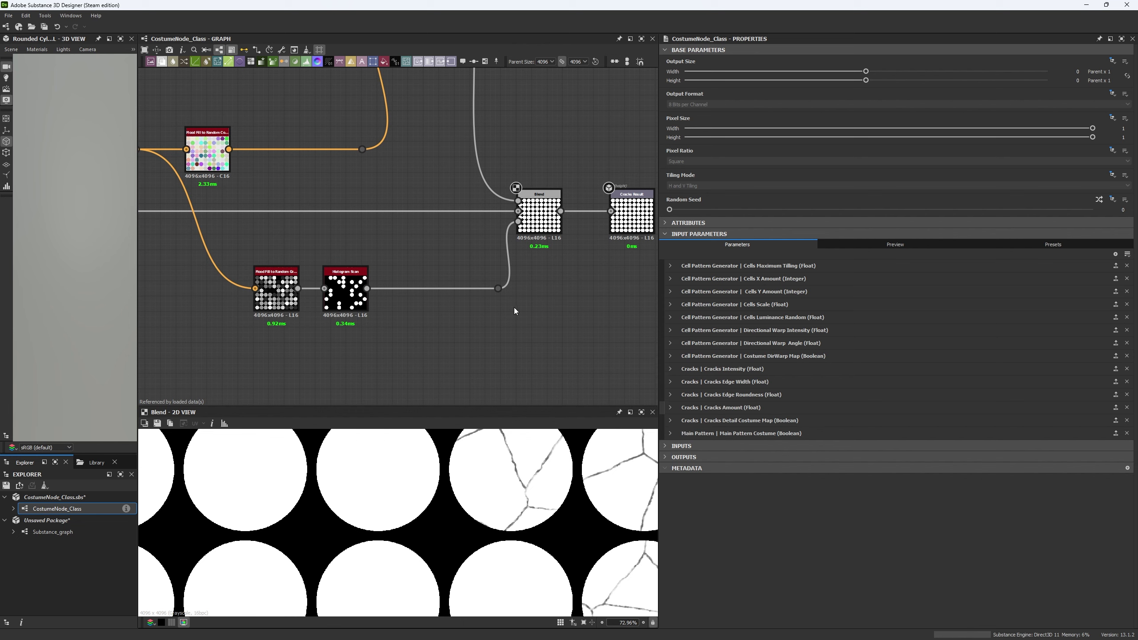
- Return to Substance_graph, preview the CostumeNode_Class node and set its Cracks Intensity to 1
left_click(87, 529)
double_click(86, 530)
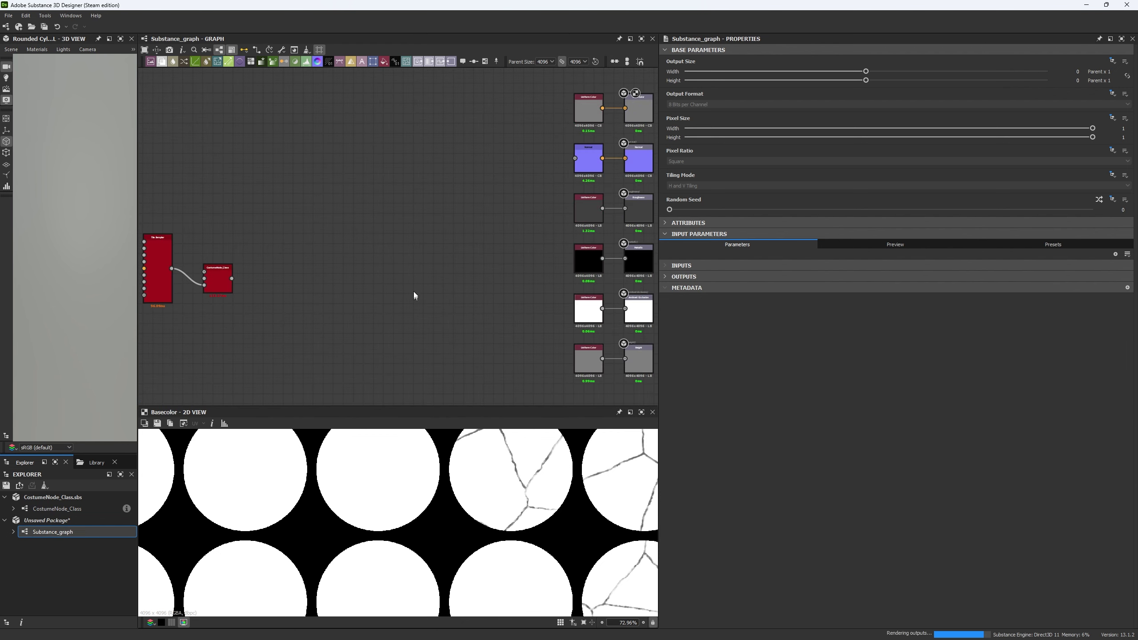
scroll(409, 272, "up", 3)
double_click(447, 273)
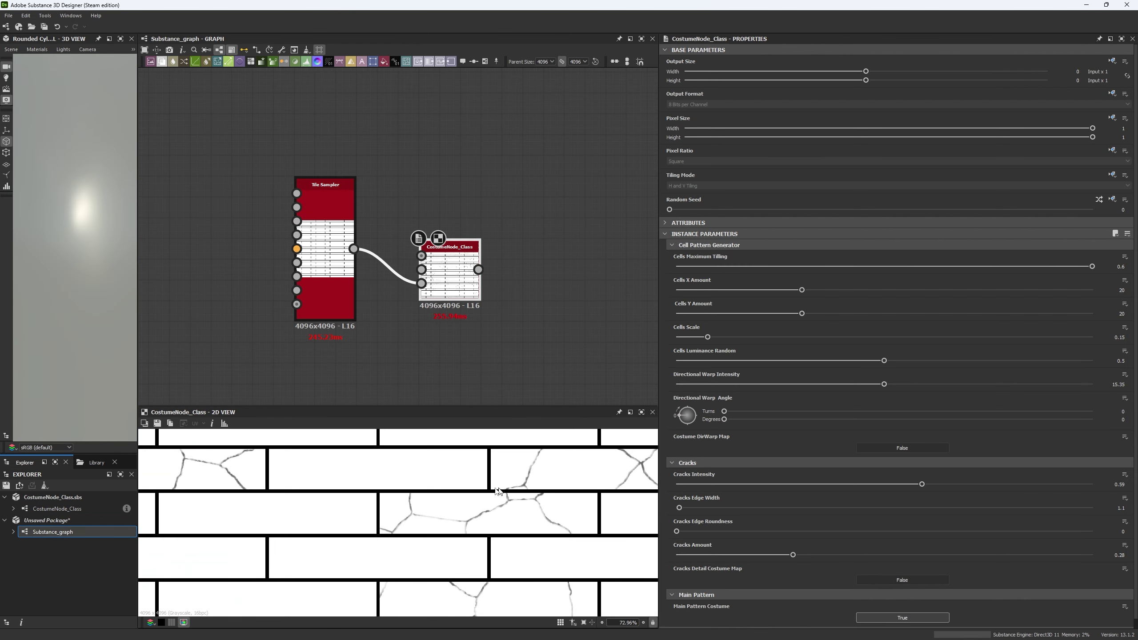
left_click(671, 246)
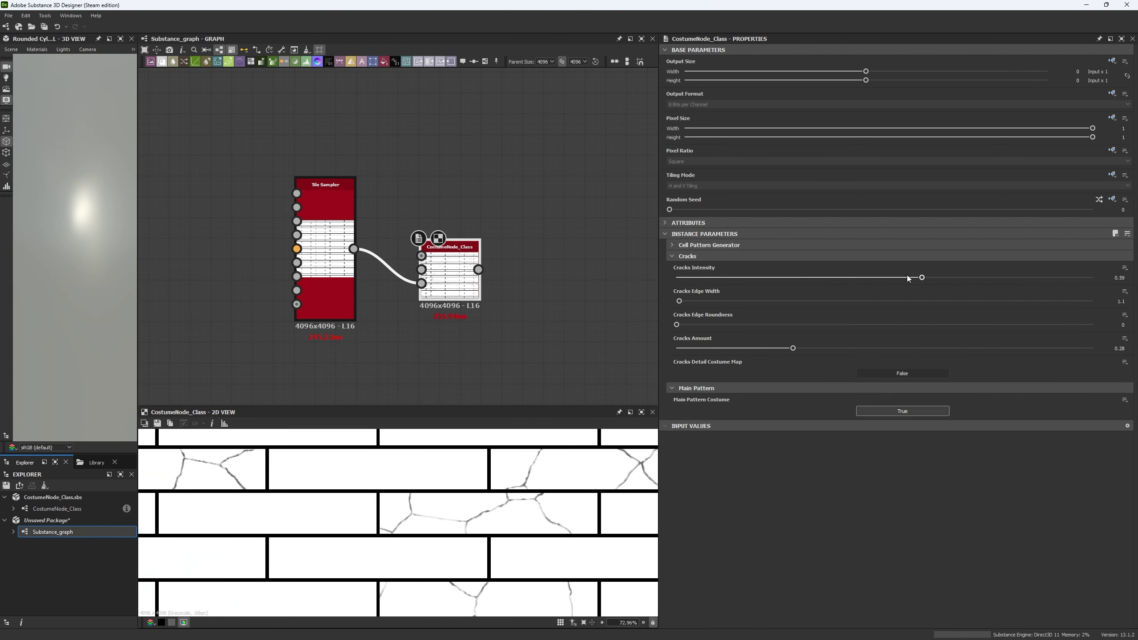
left_click_drag(752, 281, 1098, 280)
- Set the Normal node's Intensity to 5 and the roughness Uniform Color's grayscale value to 0.5
scroll(536, 281, "down", 3)
middle_click_drag(536, 281, 219, 268)
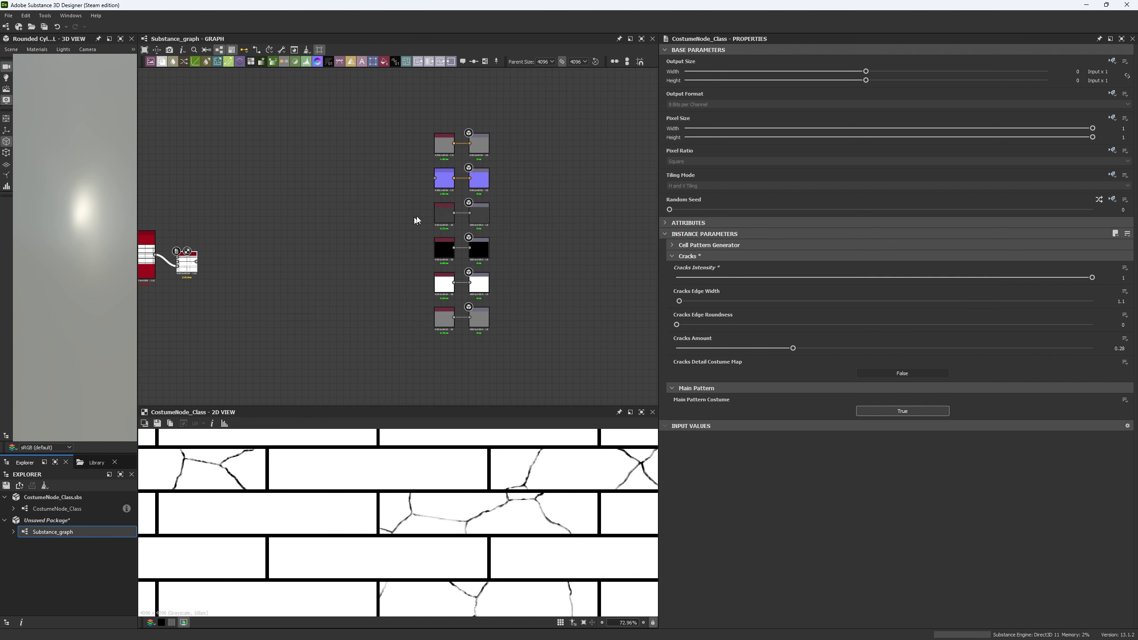
left_click(444, 179)
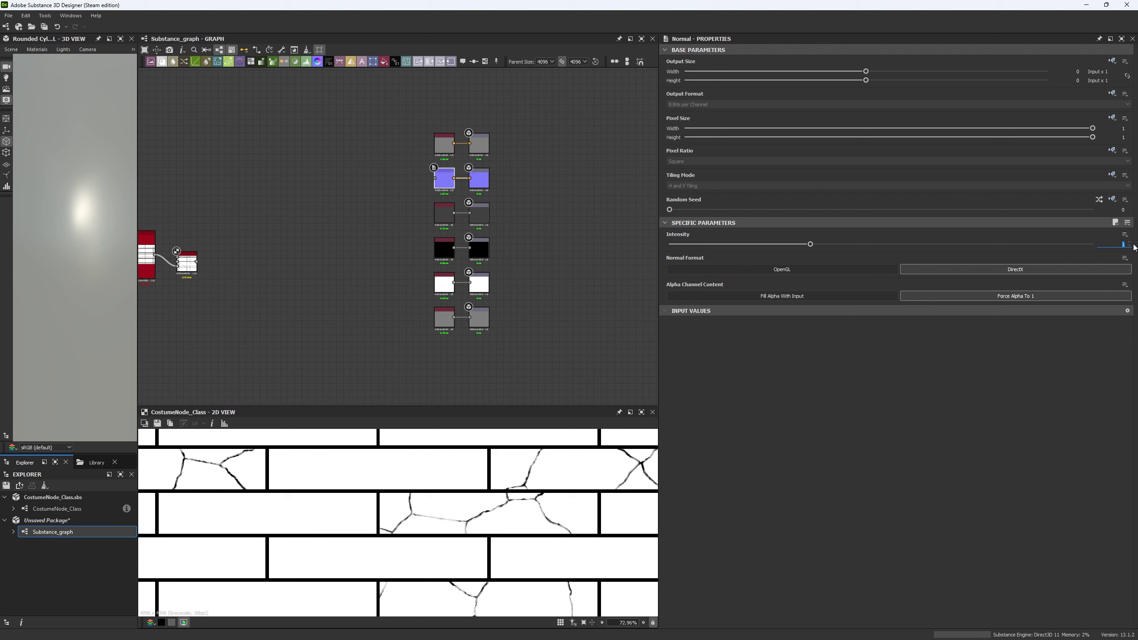
scroll(466, 204, "up", 3)
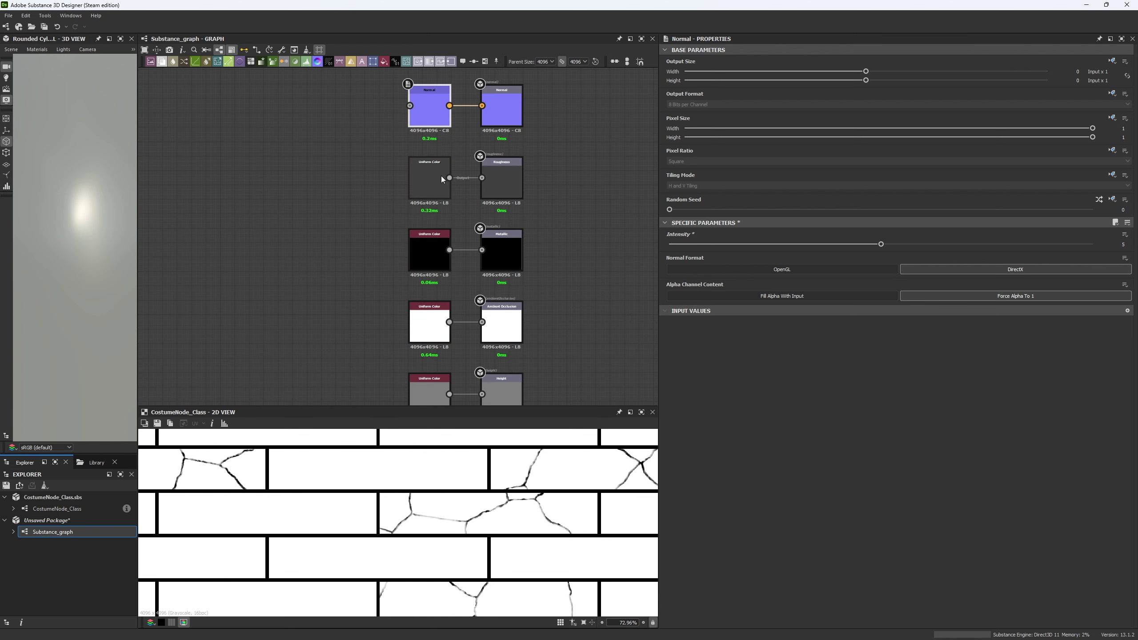
left_click(448, 178)
left_click(1129, 283)
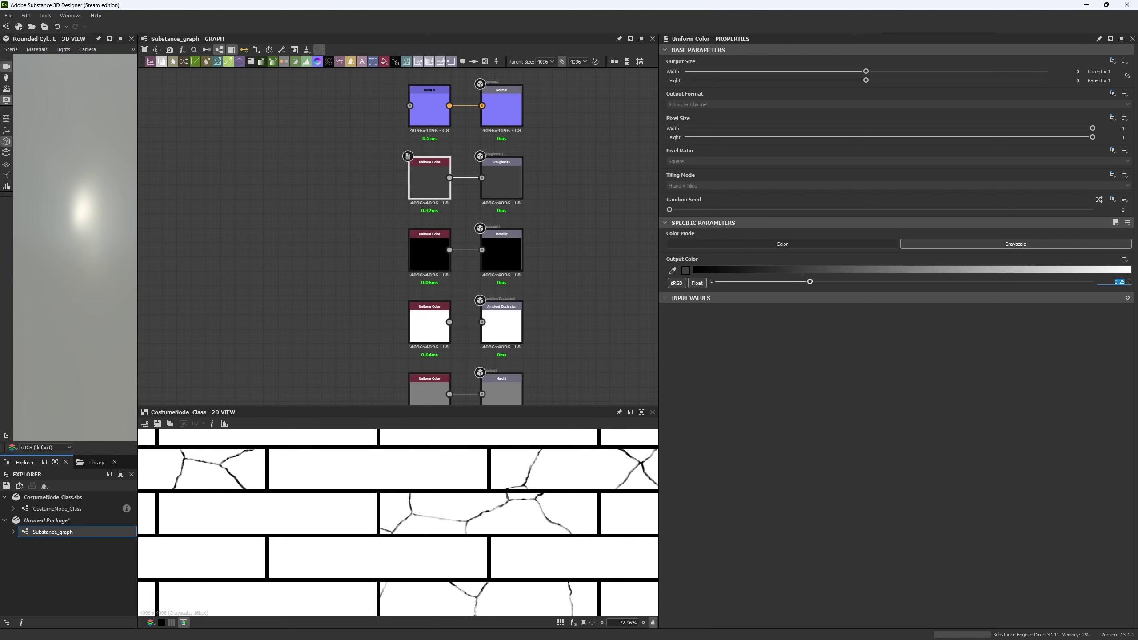
type(".5")
key("Return")
- Replace the Uniform Color feeding the Ambient Occlusion output with a connected Ambient Occlusion (HBAO) node
middle_click_drag(435, 368, 429, 327)
left_click(421, 292)
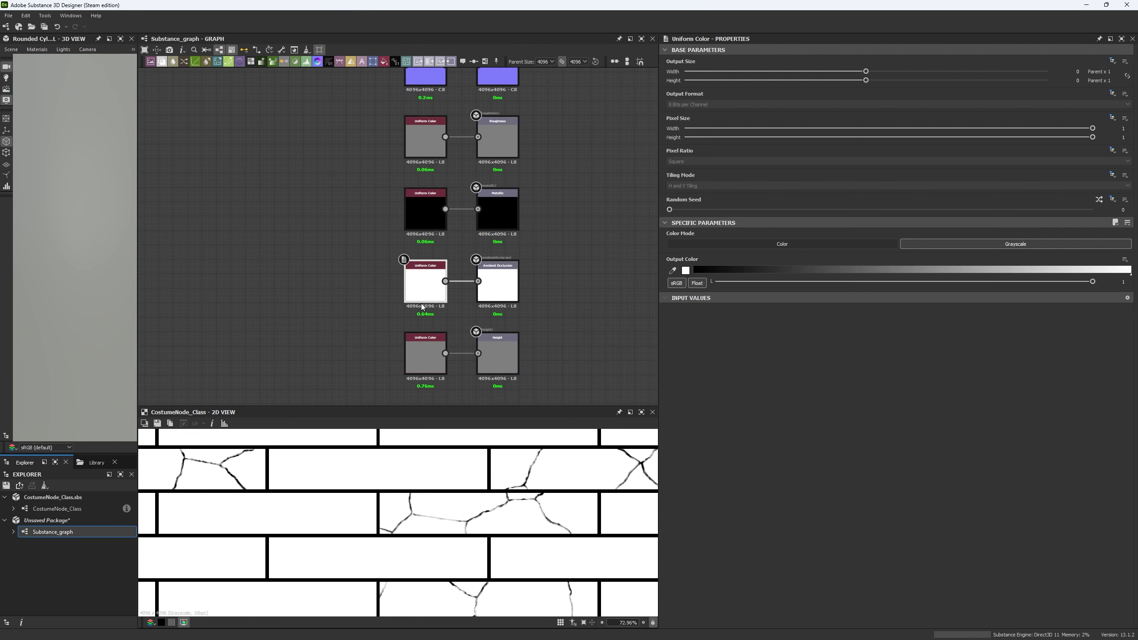
key("Delete")
key("space")
type("ao")
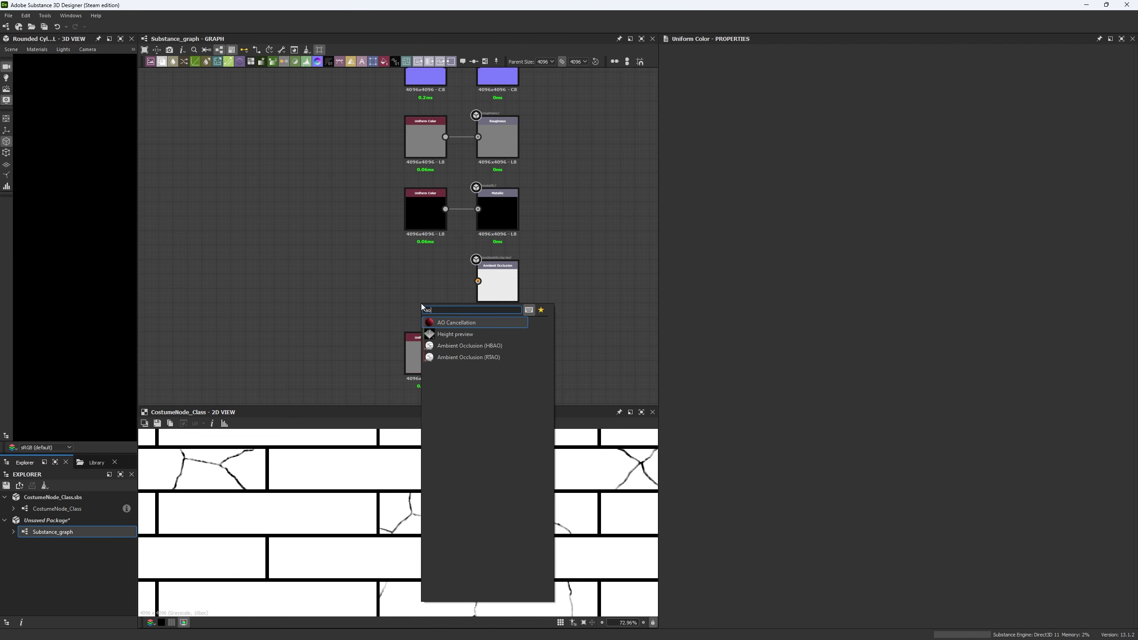
key("Down")
key("Down")
key("Return")
left_click_drag(431, 303, 478, 281)
middle_click_drag(439, 302, 449, 283)
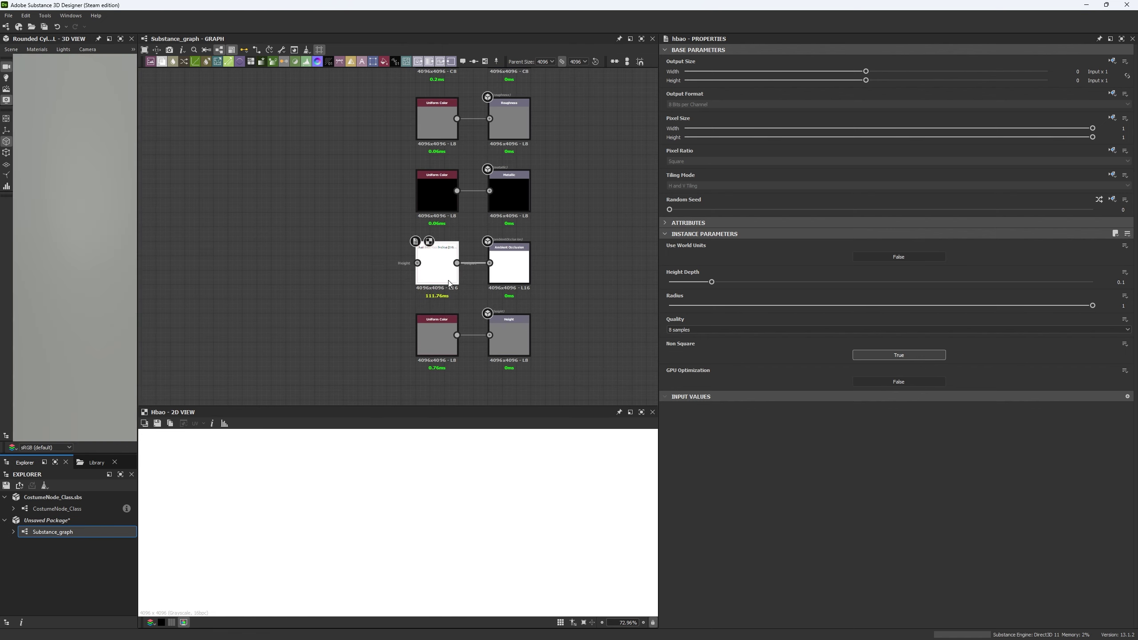
- Set the HBAO node's Quality to 16 samples, enable Use World Units and set Height Scale to 10 cm
left_click(752, 329)
left_click(683, 354)
left_click(941, 257)
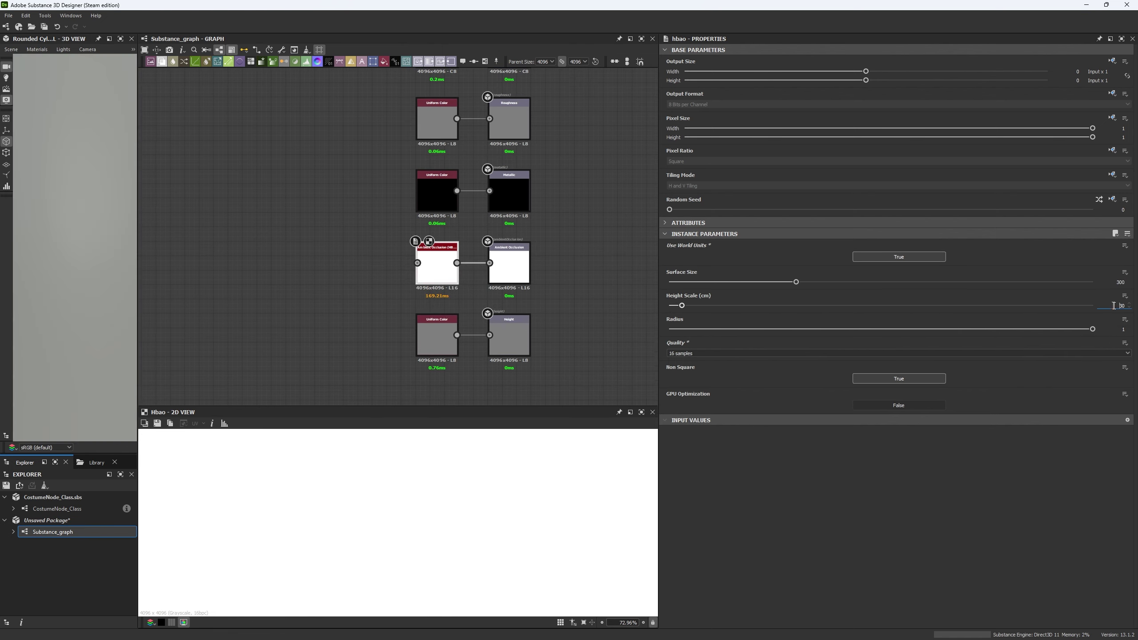
left_click(1130, 305)
type("10")
key("Return")
- Connect the CostumeNode_Class output to the Normal node, the HBAO node and the Height output
scroll(378, 291, "down", 5)
middle_click_drag(280, 328, 256, 291)
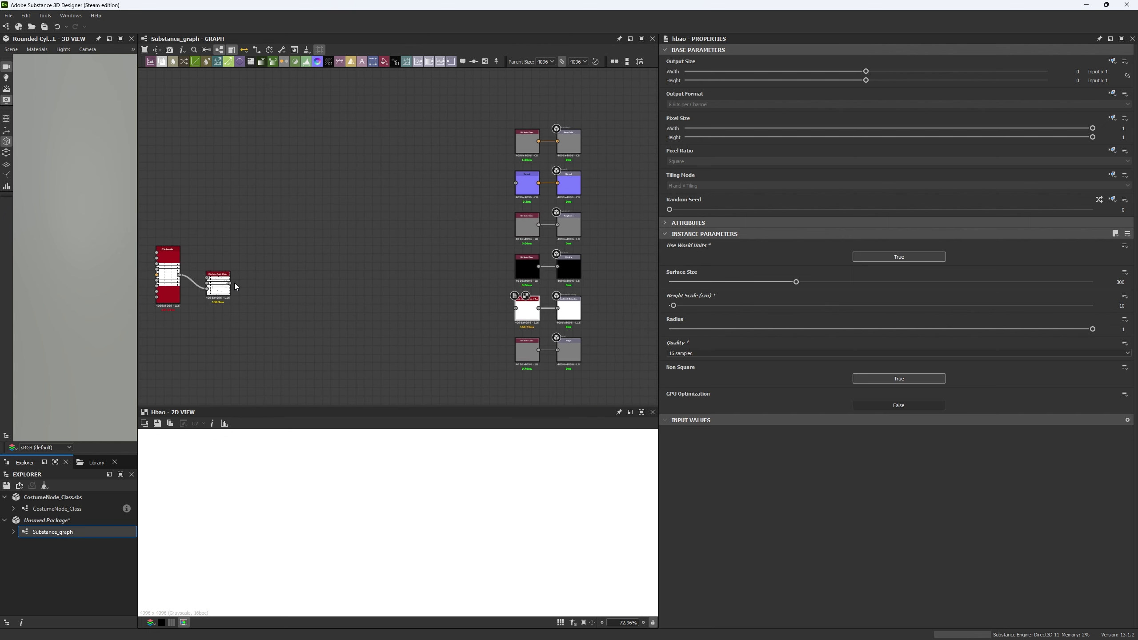
left_click_drag(230, 282, 515, 182)
left_click_drag(230, 283, 515, 308)
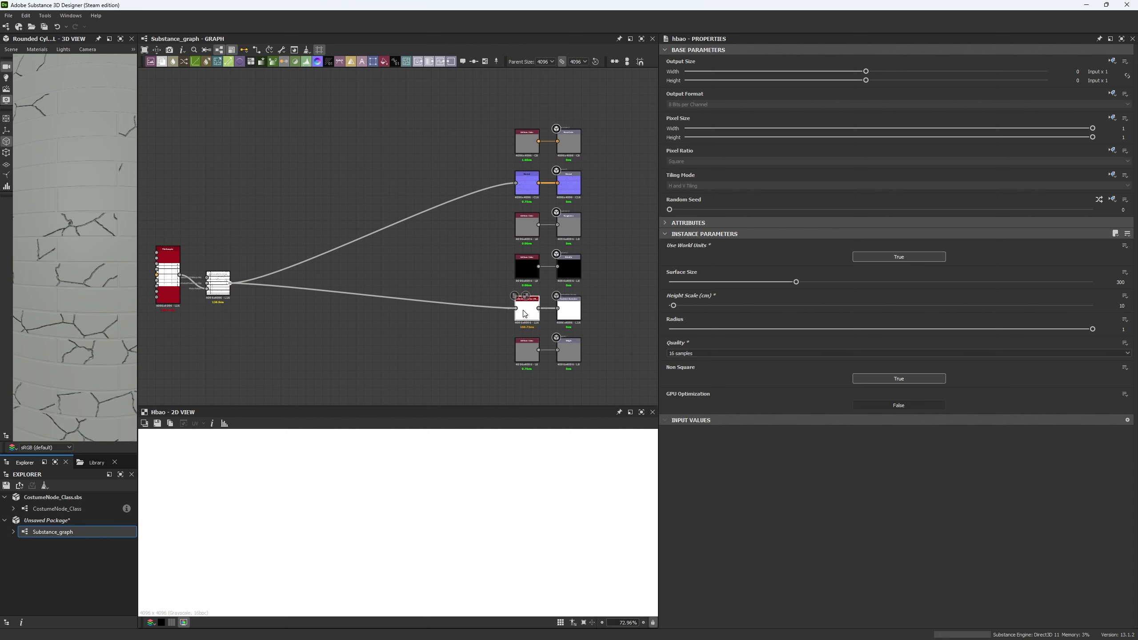
left_click_drag(557, 350, 229, 285)
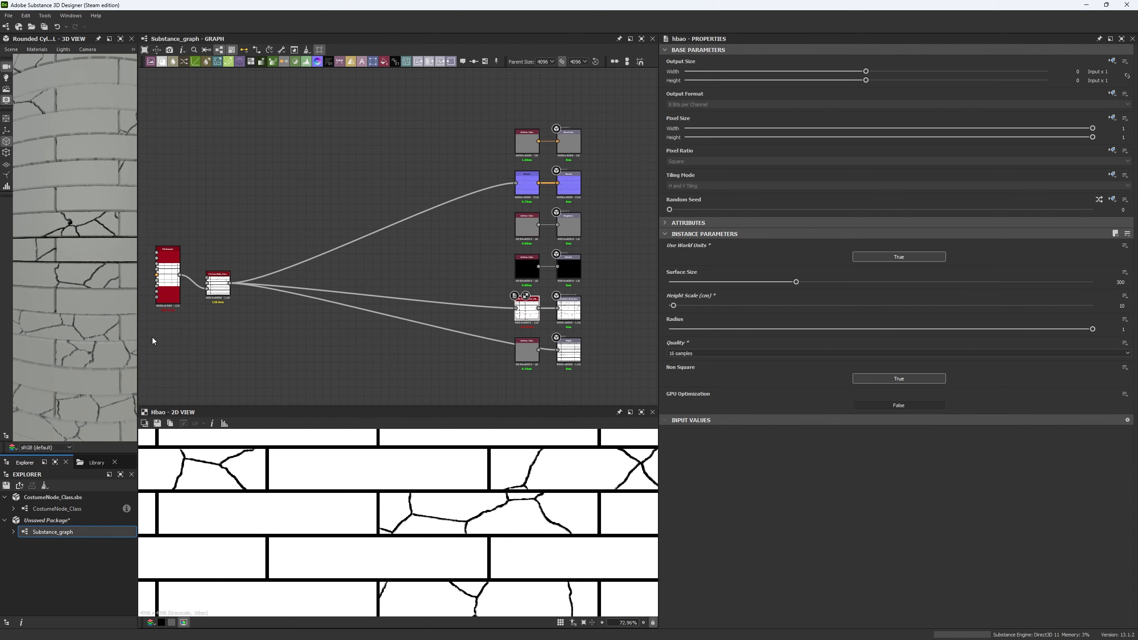
- Set the 3D view's default material height Scale to about 0.31 and enlarge the 3D view
left_click(37, 49)
mouse_move(45, 65)
left_click(107, 64)
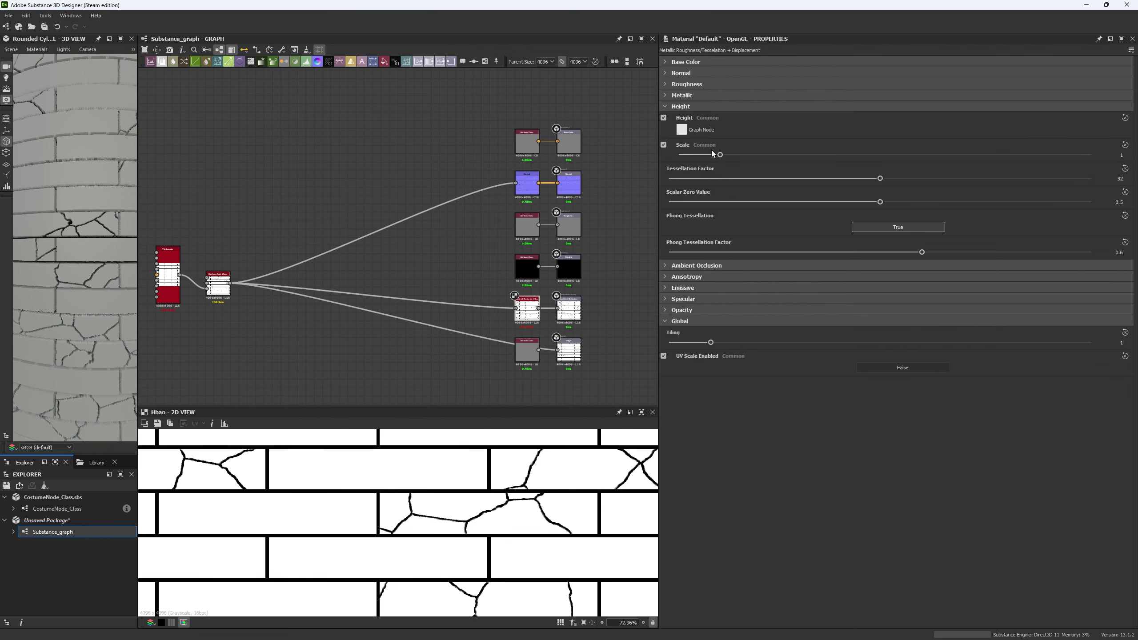
left_click_drag(717, 155, 691, 154)
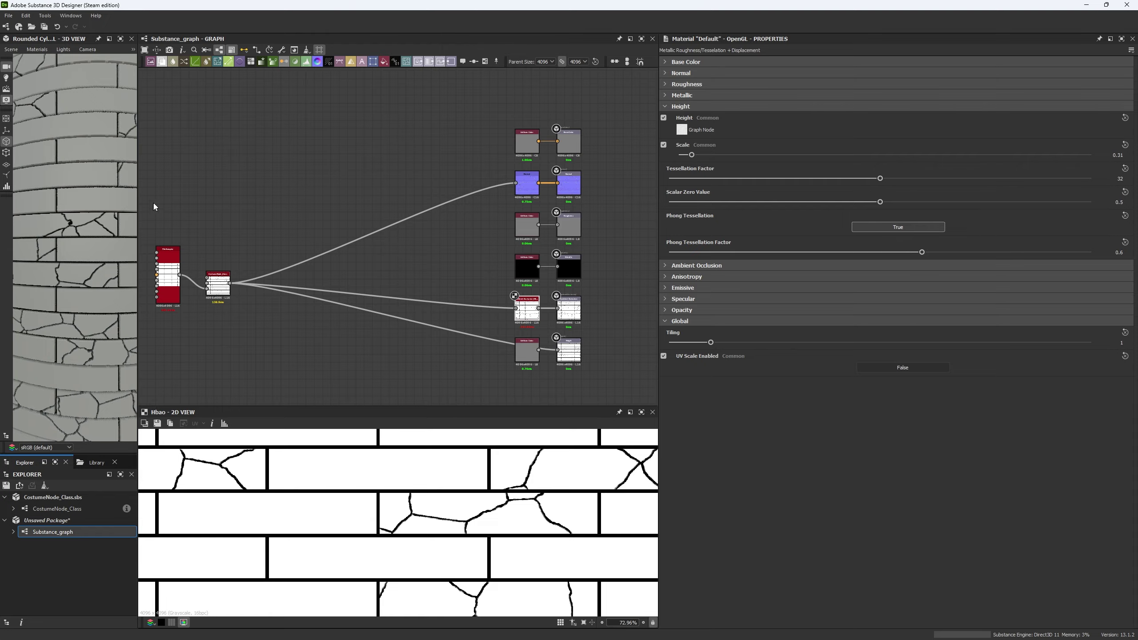
left_click_drag(141, 199, 747, 197)
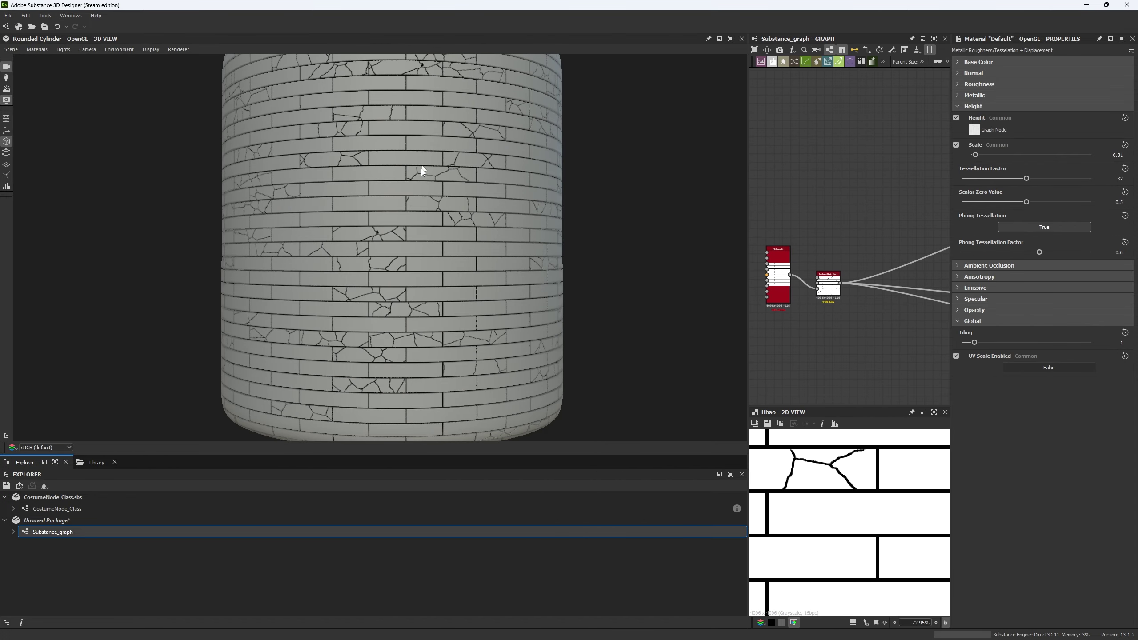
scroll(421, 189, "up", 5)
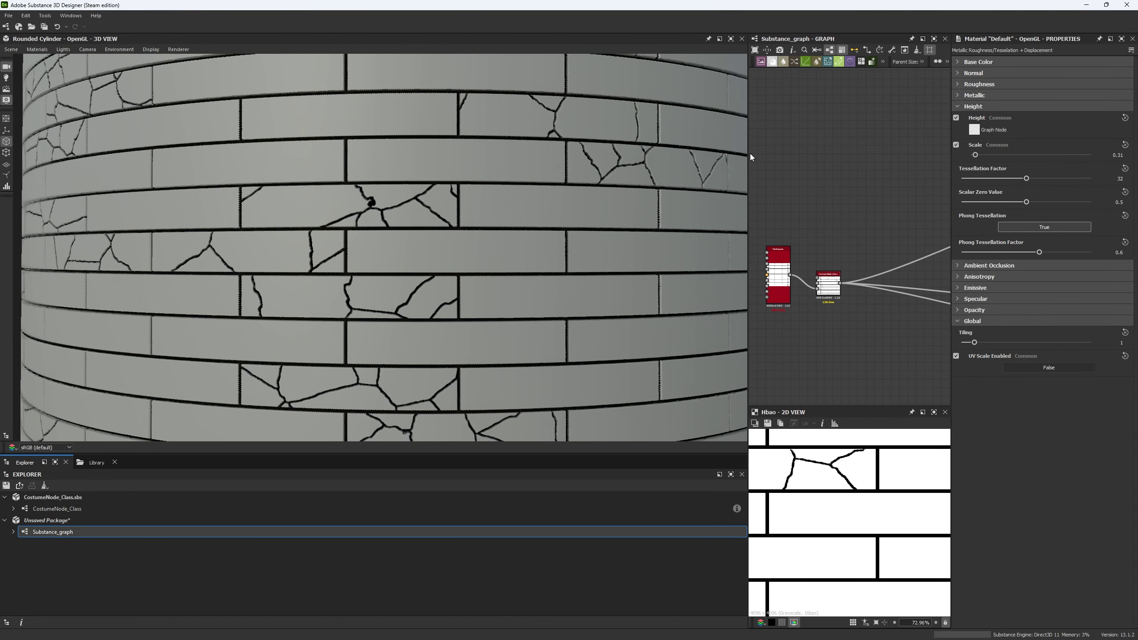
left_click_drag(748, 157, 565, 156)
scroll(660, 206, "up", 4)
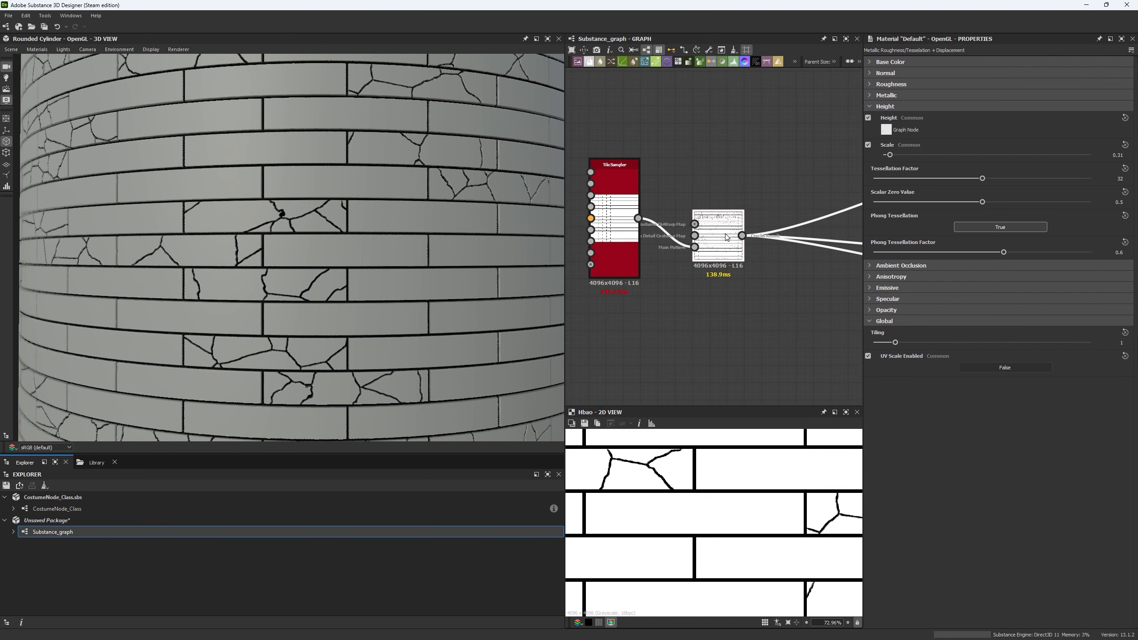
- On the CostumeNode_Class node, set Directional Warp Intensity to about 7.92 and both Cells X Amount and Cells Y Amount to 40
left_click(727, 238)
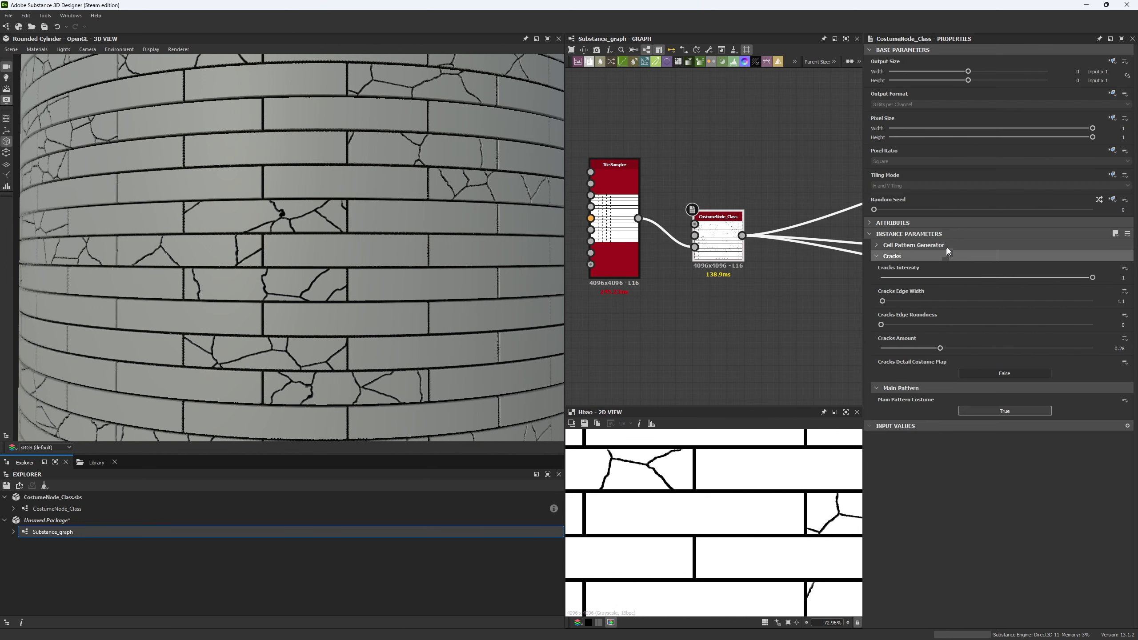
left_click(874, 246)
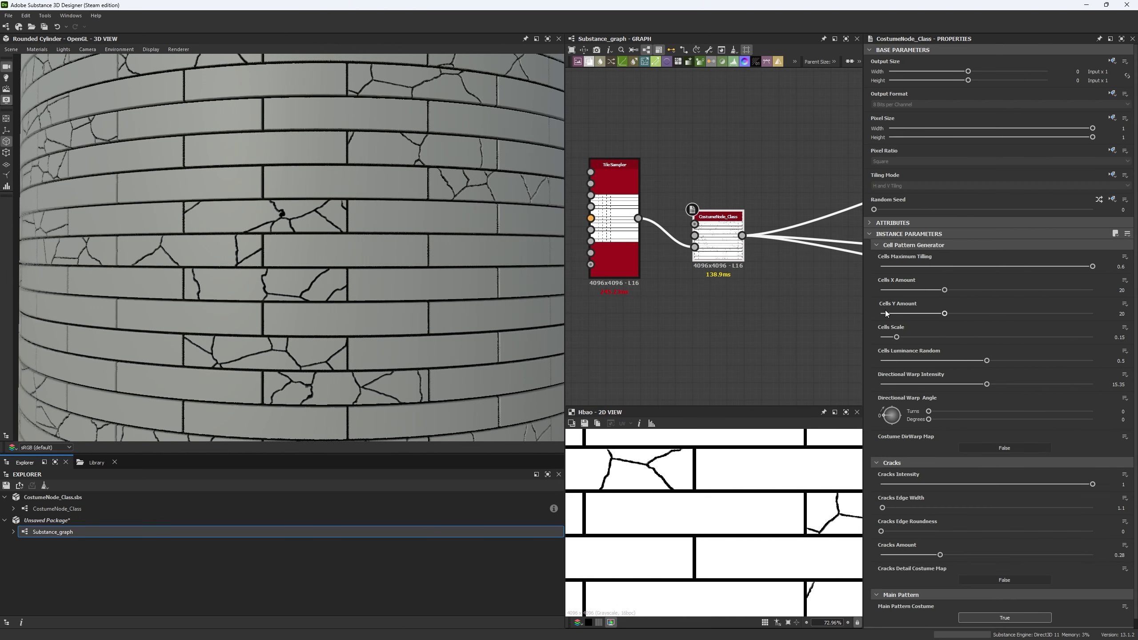
left_click_drag(946, 384, 934, 384)
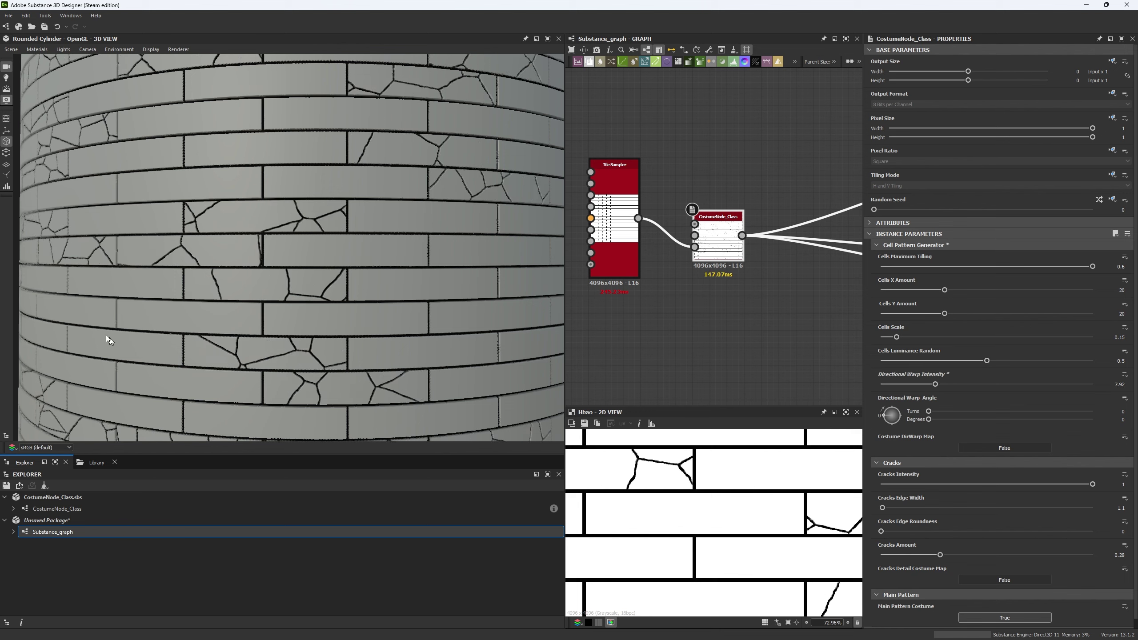
left_click(1121, 290)
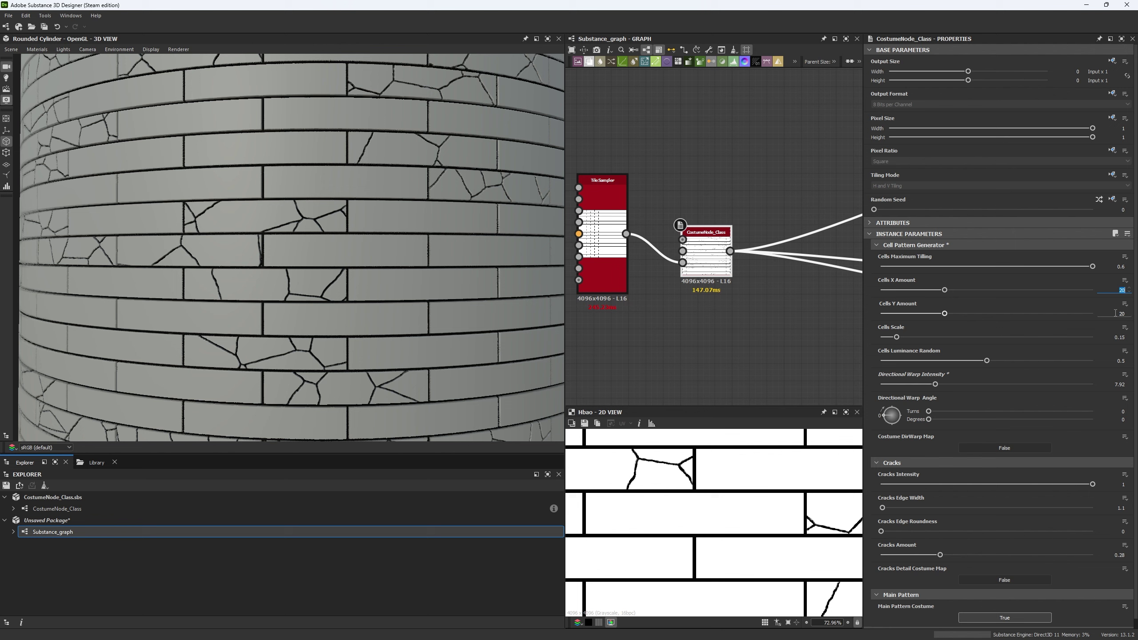
left_click(1115, 313)
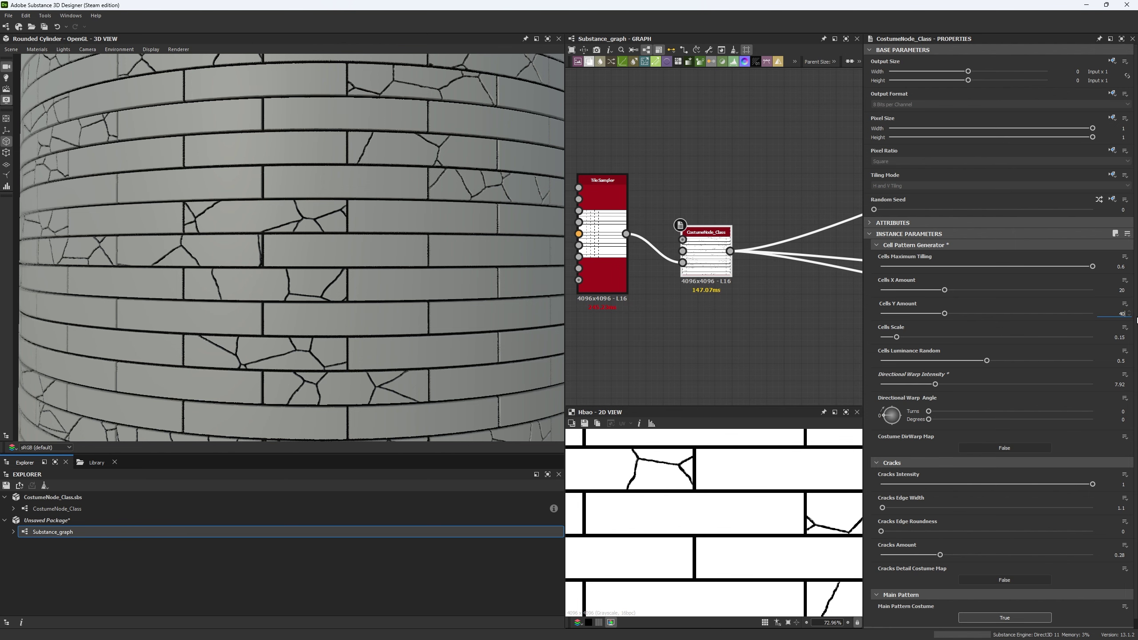
key("Return")
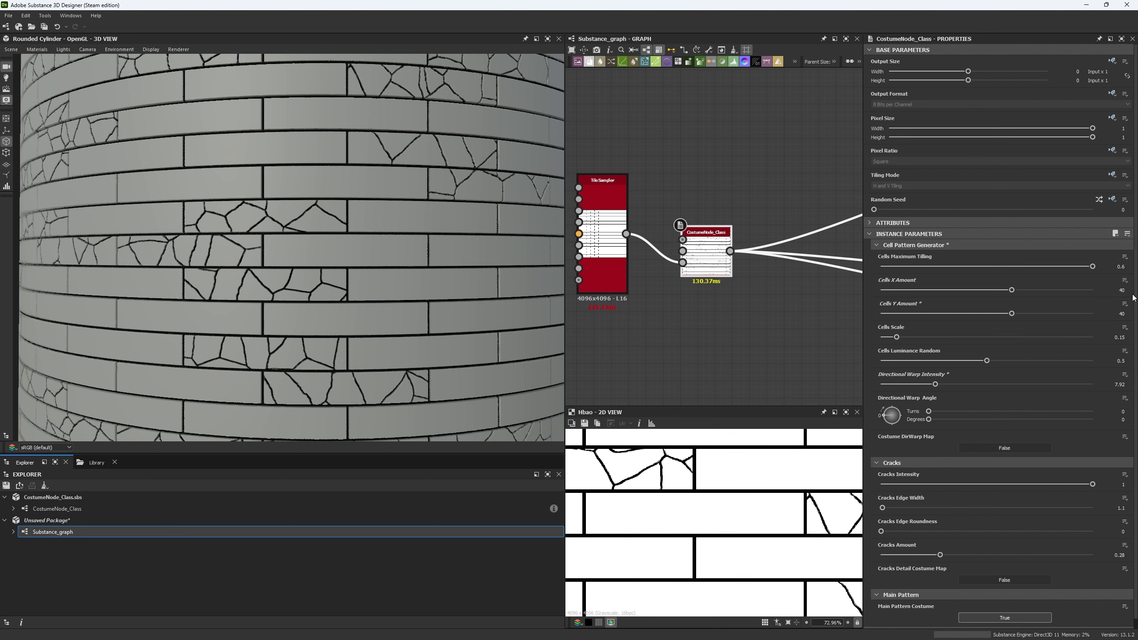
- Set the CostumeNode_Class node's Cracks Edge Width to 1 and then reduce it to 0.08
scroll(1134, 403, "down", 1)
left_click(1125, 498)
type("1")
key("Return")
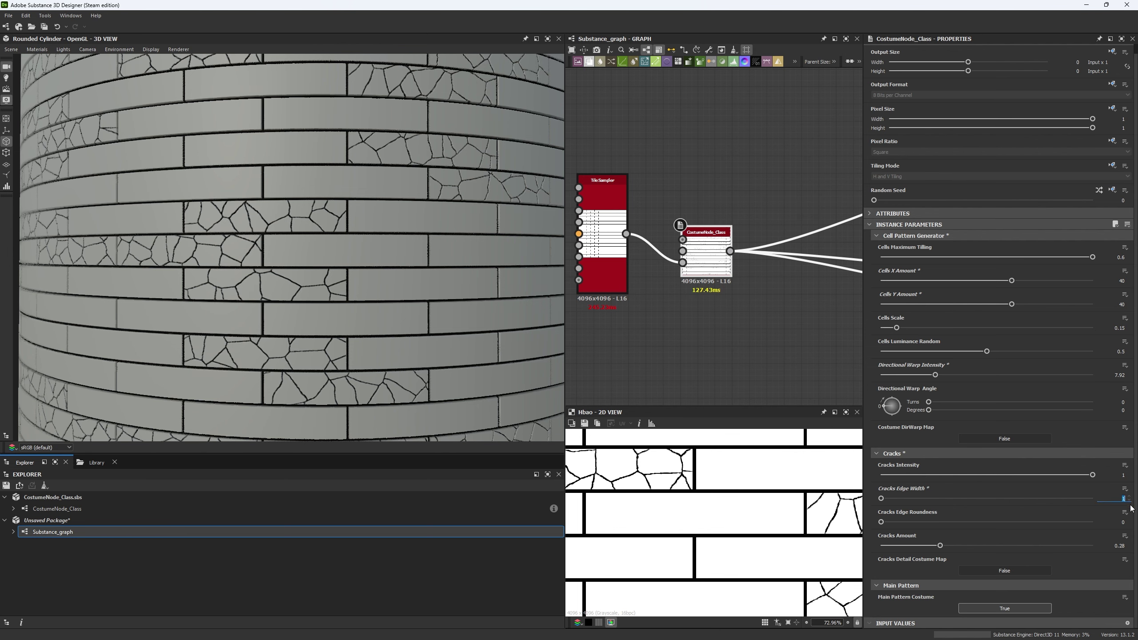
key("Return")
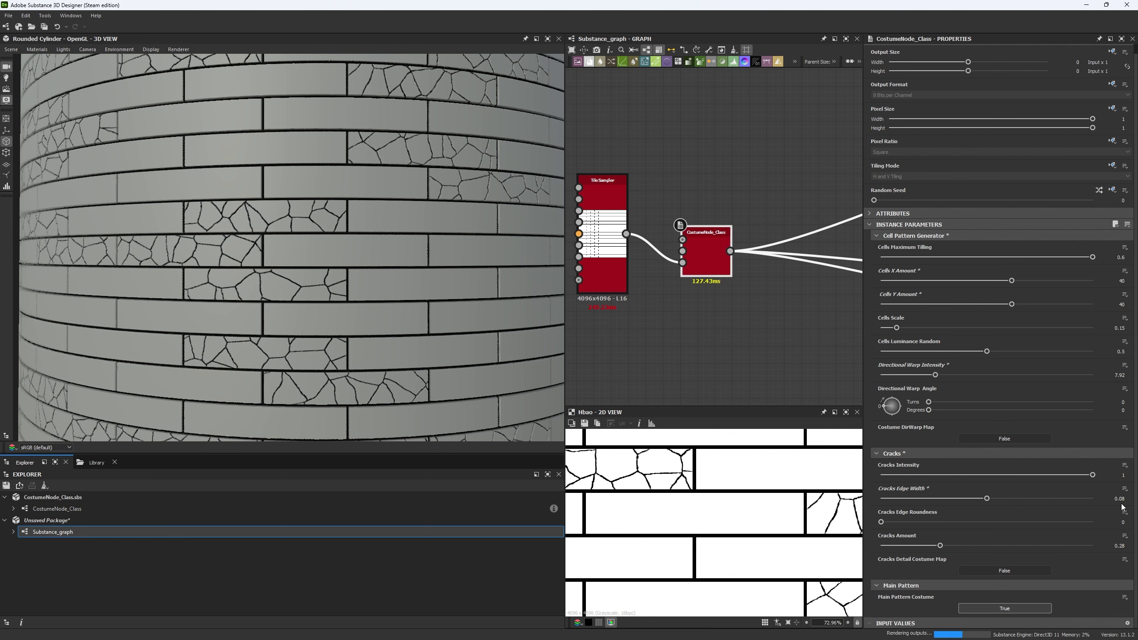
- Lower the node's Cells Maximum Tiling to 0.1 and set Cells X Amount to 20
left_click_drag(1092, 257, 881, 257)
double_click(1120, 281)
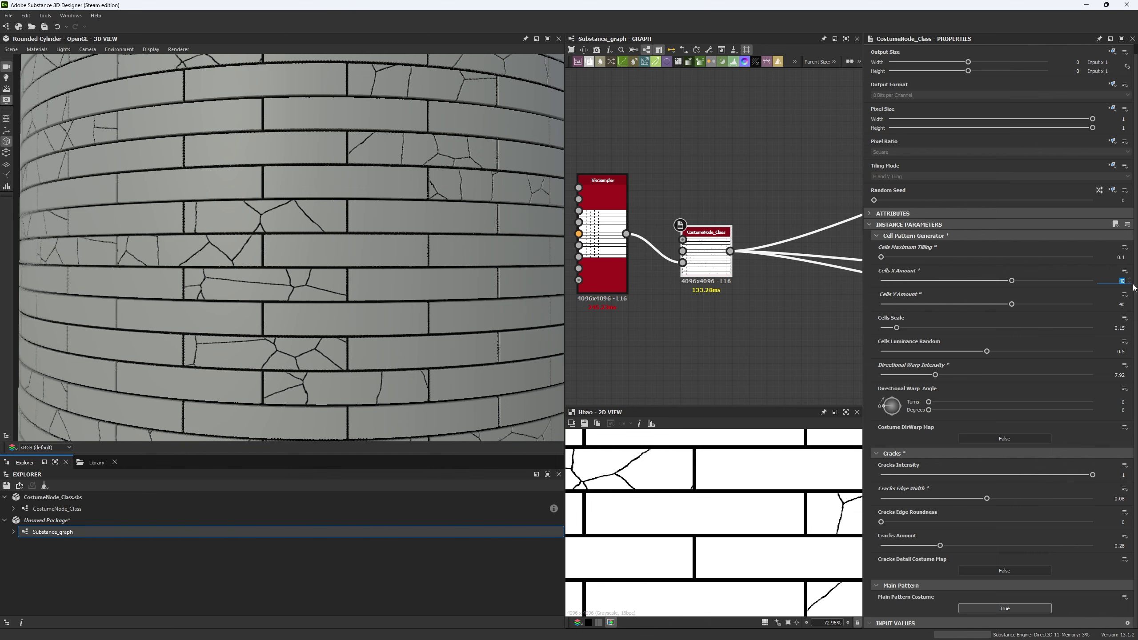
key("Return")
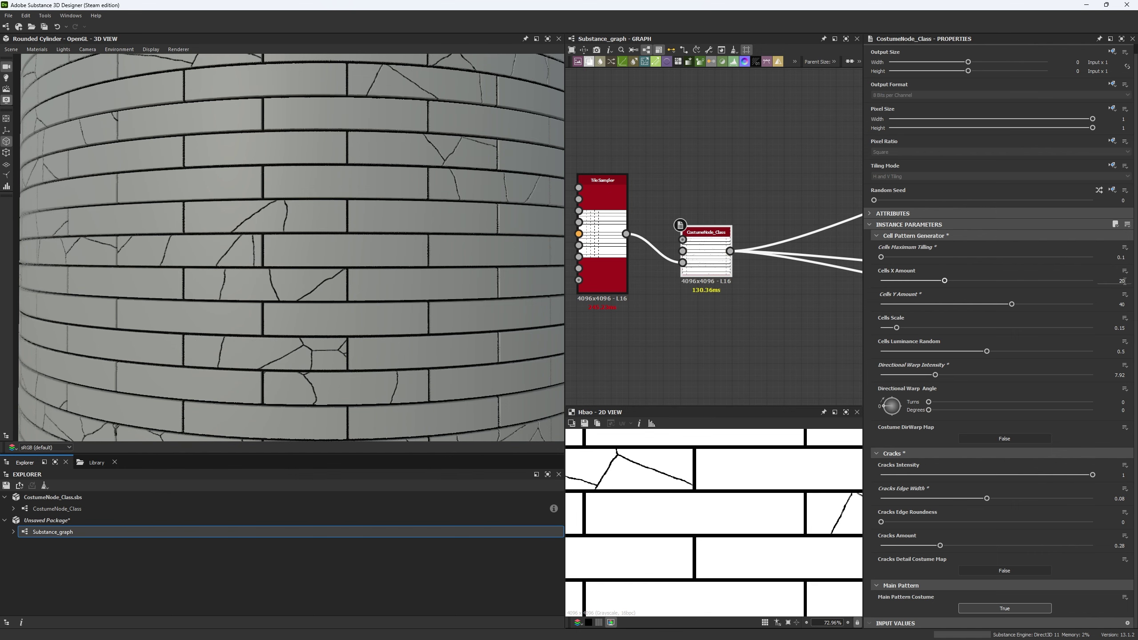
- Set the CostumeNode_Class node's Cells Y Amount to 20
scroll(343, 290, "down", 5)
left_click_drag(342, 287, 310, 278)
left_click(1117, 281)
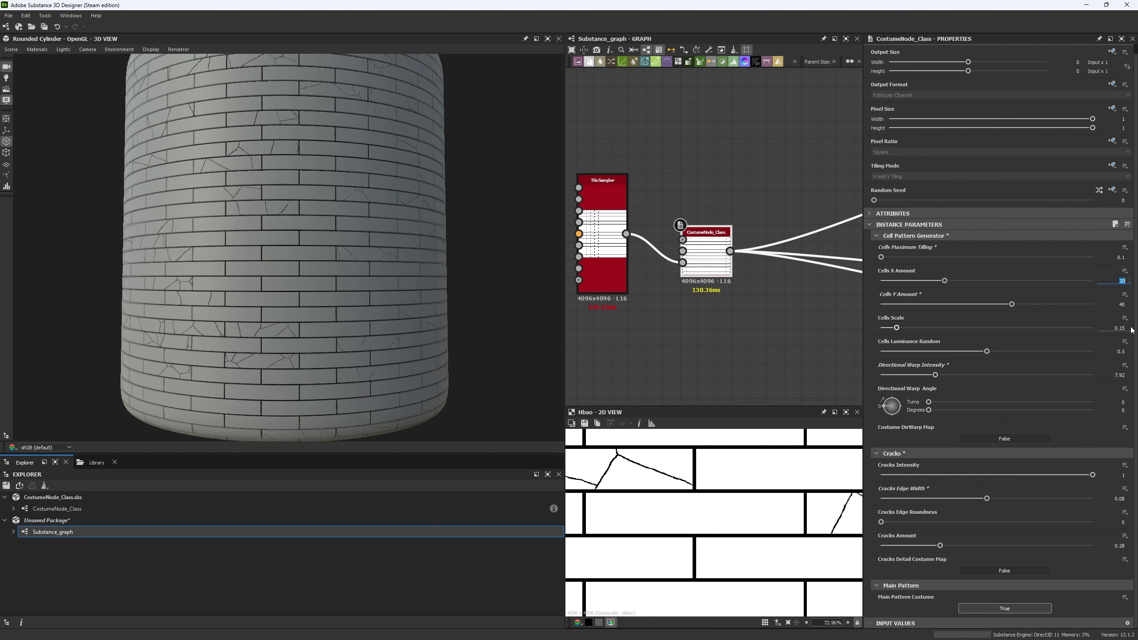
left_click(1120, 305)
type("20")
key("Return")
- Set Directional Warp Intensity to about 10.3 and rotate the Directional Warp Angle to about -218 degrees
scroll(368, 305, "up", 5)
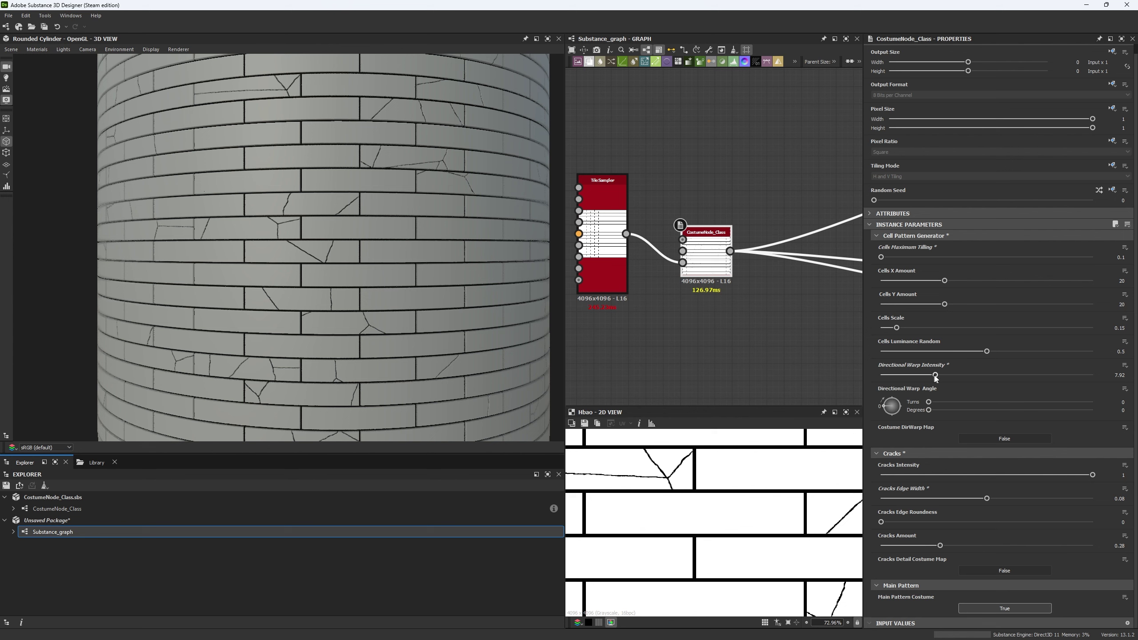
left_click_drag(935, 375, 951, 375)
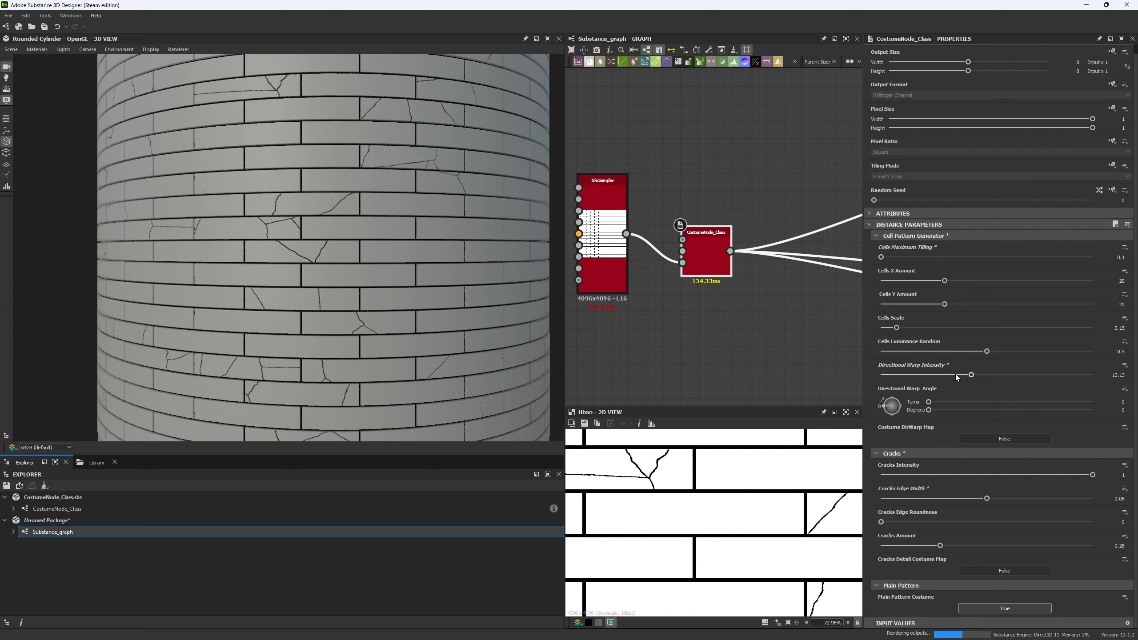
left_click_drag(893, 402, 888, 399)
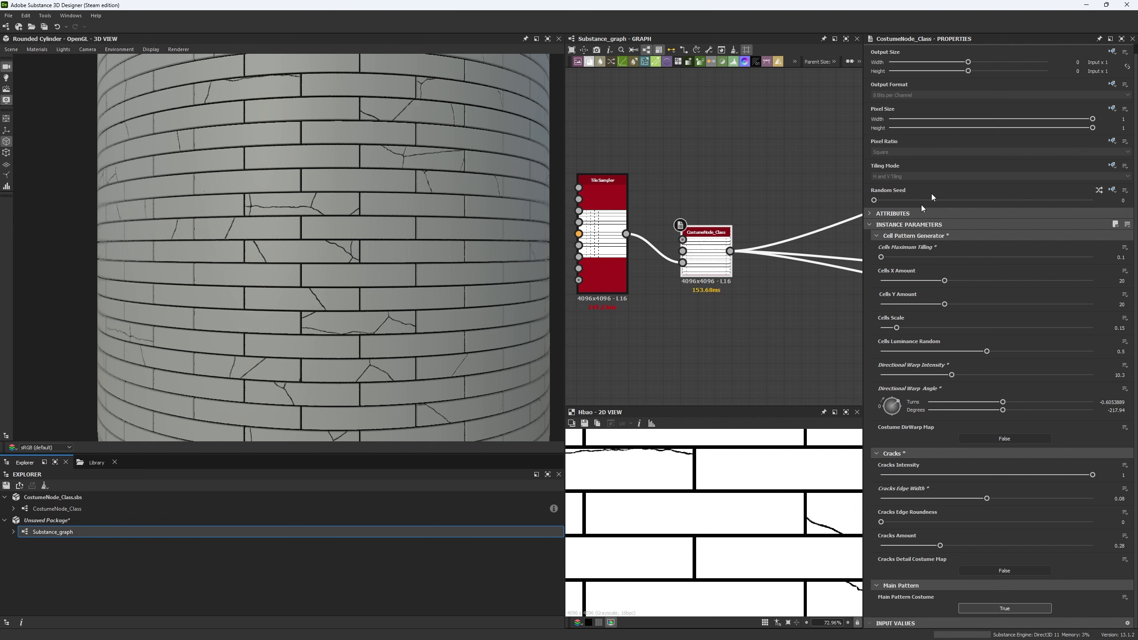
- Change the CostumeNode_Class node's Random Seed to 8 and lower Cracks Amount to about 0.1
left_click_drag(874, 201, 983, 205)
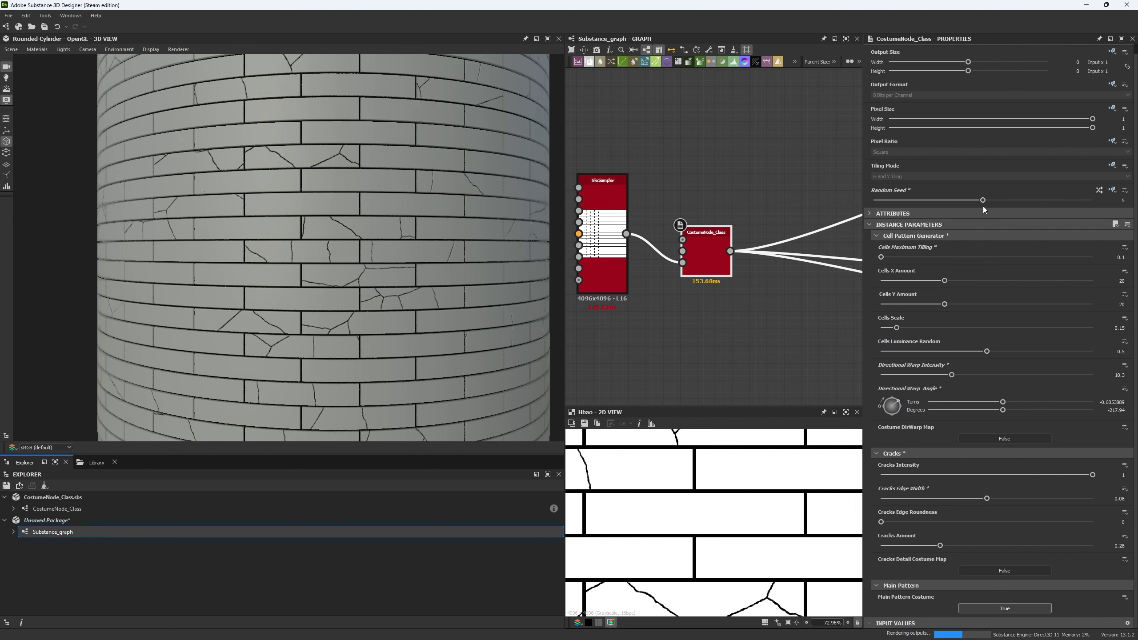
left_click(1047, 200)
left_click(901, 545)
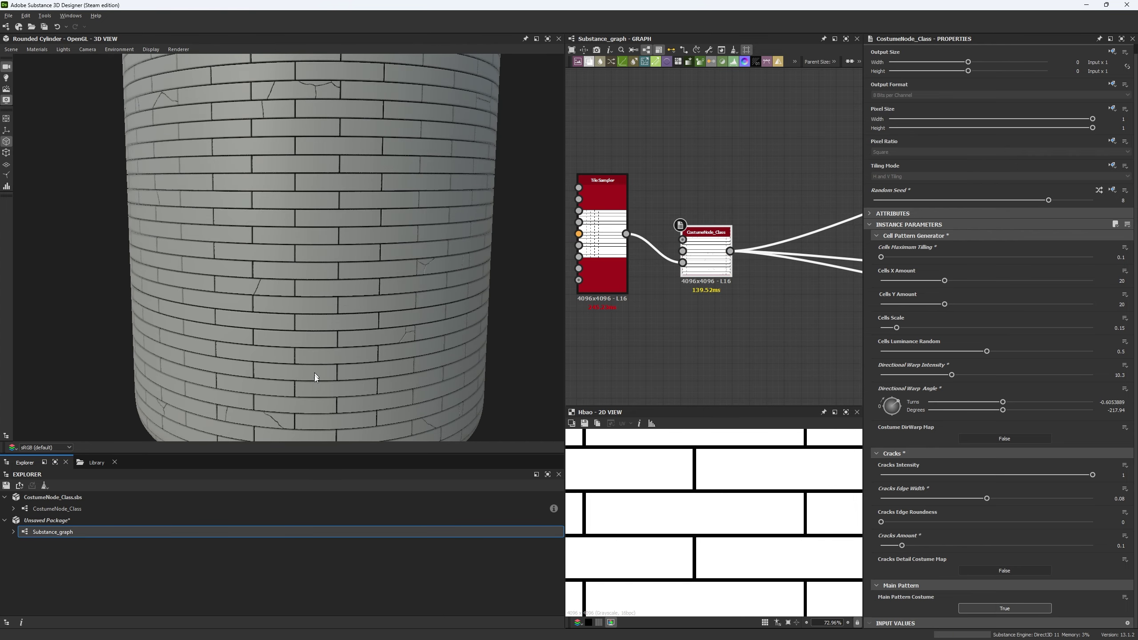
- Switch the 3D preview mesh from the rounded cylinder to Plane (hi-res)
scroll(291, 269, "down", 5)
scroll(274, 182, "up", 10)
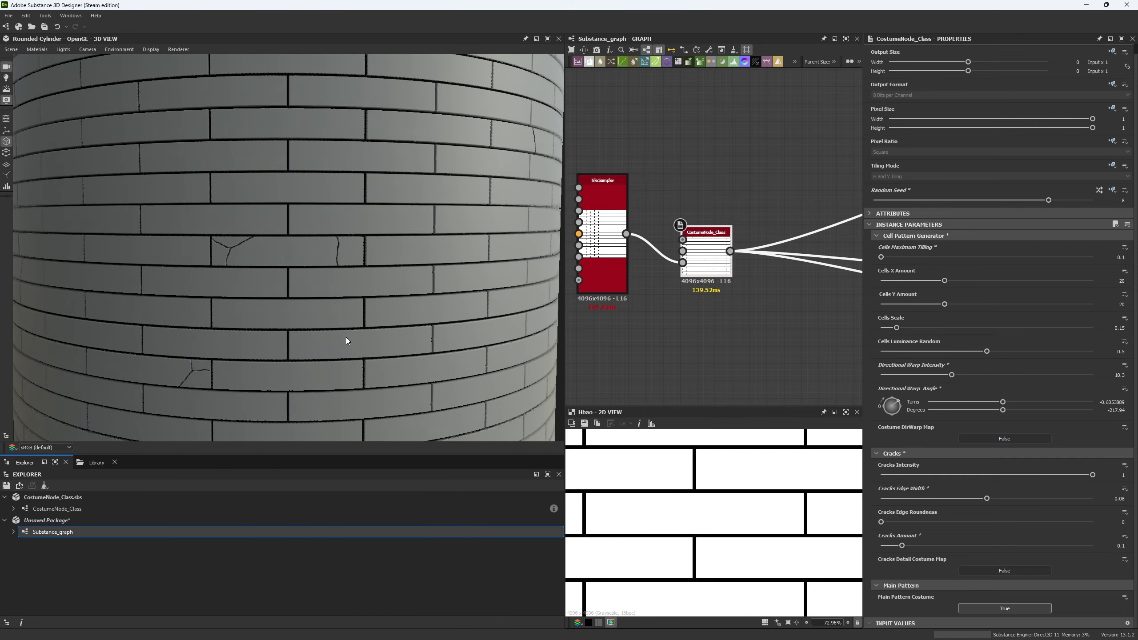
scroll(295, 331, "down", 8)
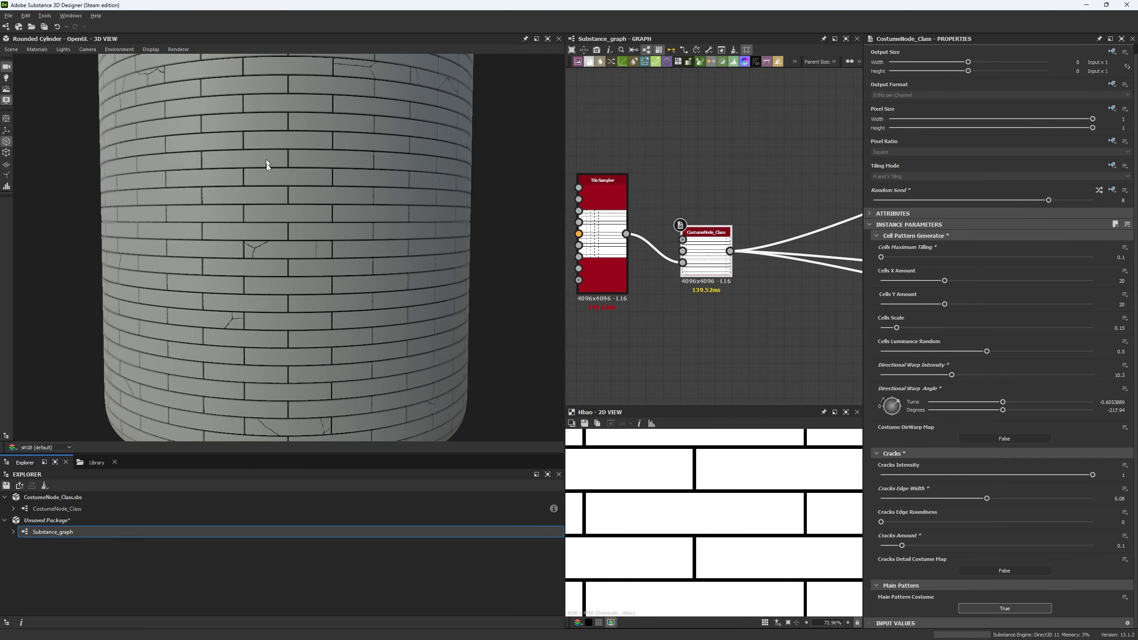
left_click_drag(271, 203, 299, 122)
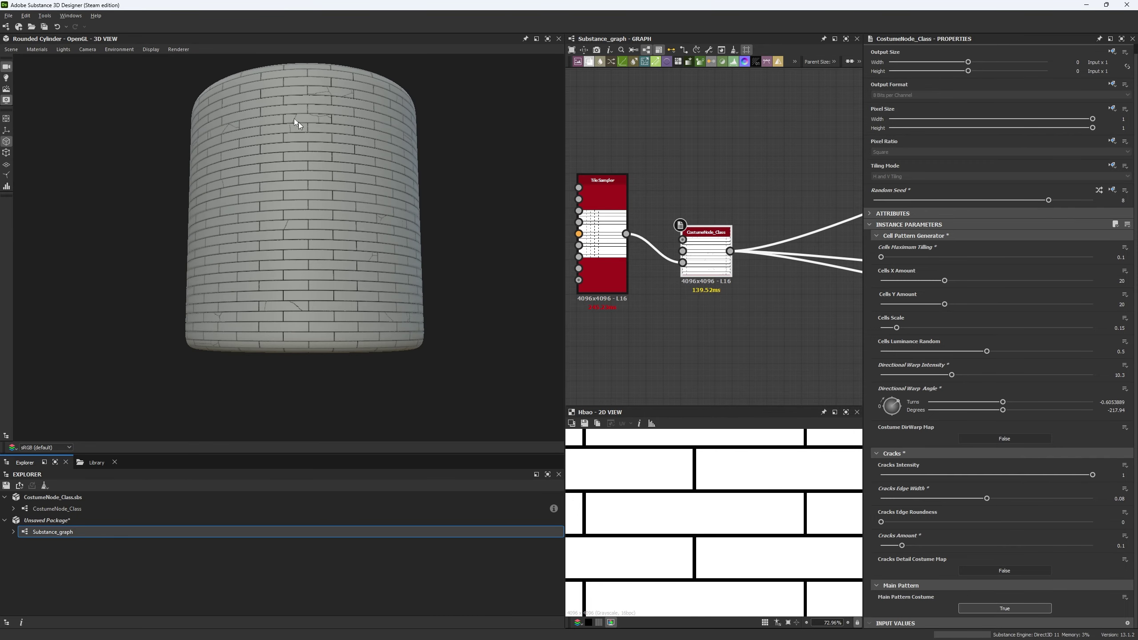
left_click(10, 49)
left_click(59, 125)
left_click_drag(253, 172, 253, 237)
- Check the Weekly Classes call in Discord and return to Substance 3D Designer
key("alt+Tab")
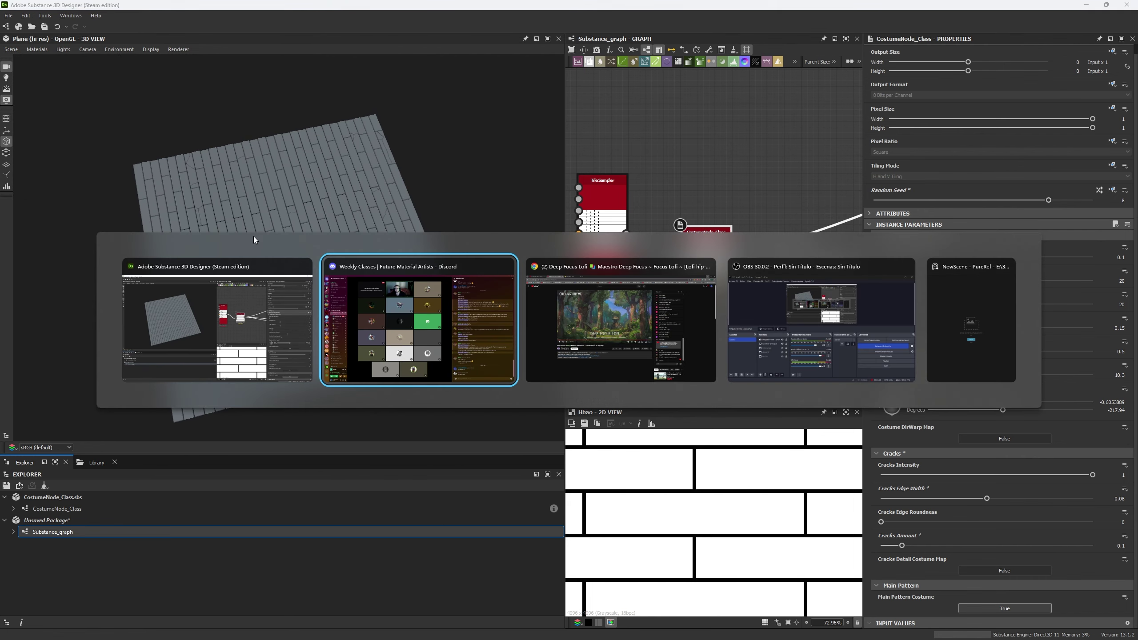
left_click(254, 338)
key("alt+Tab")
left_click(385, 343)
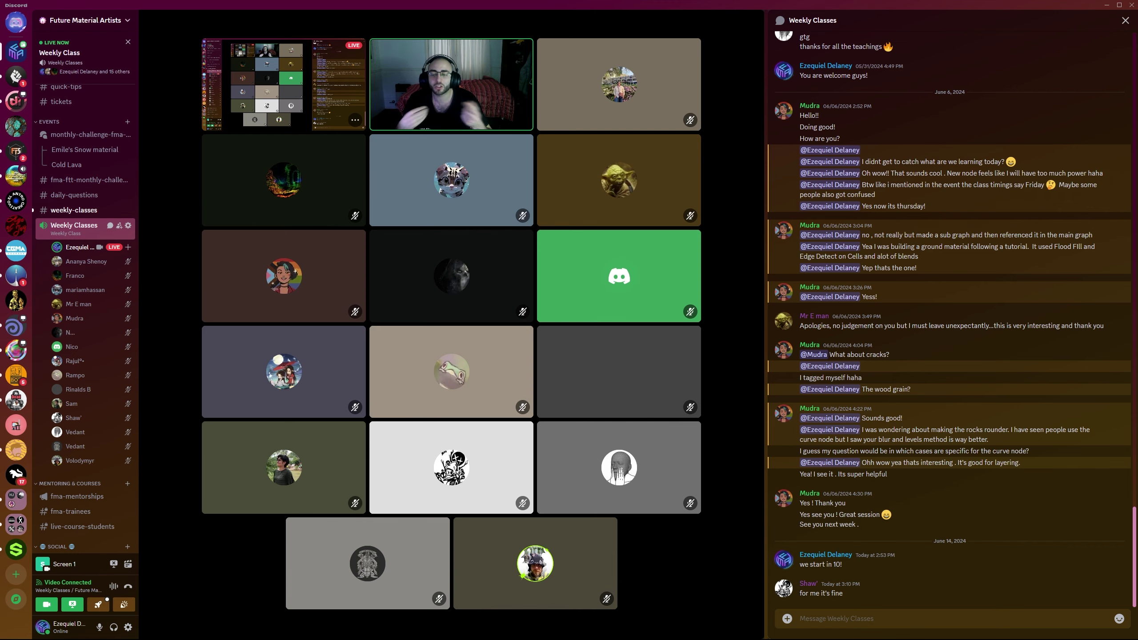
key("alt+Tab")
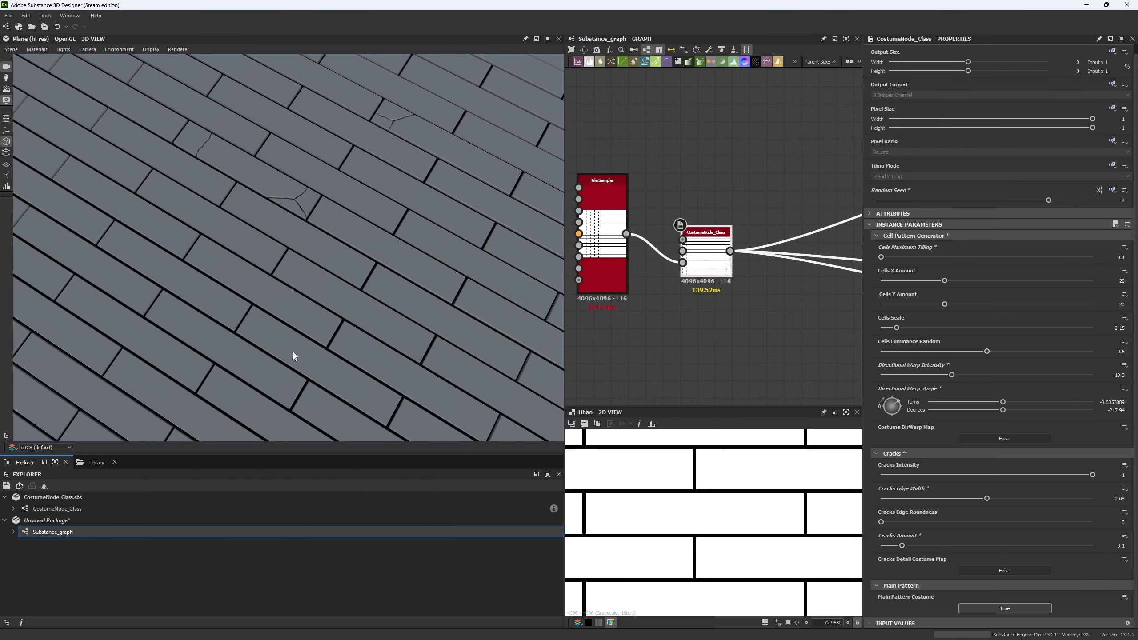
- Set Cracks Edge Width to 0.1 and inspect the cracked bricks on the plane
scroll(287, 323, "up", 5)
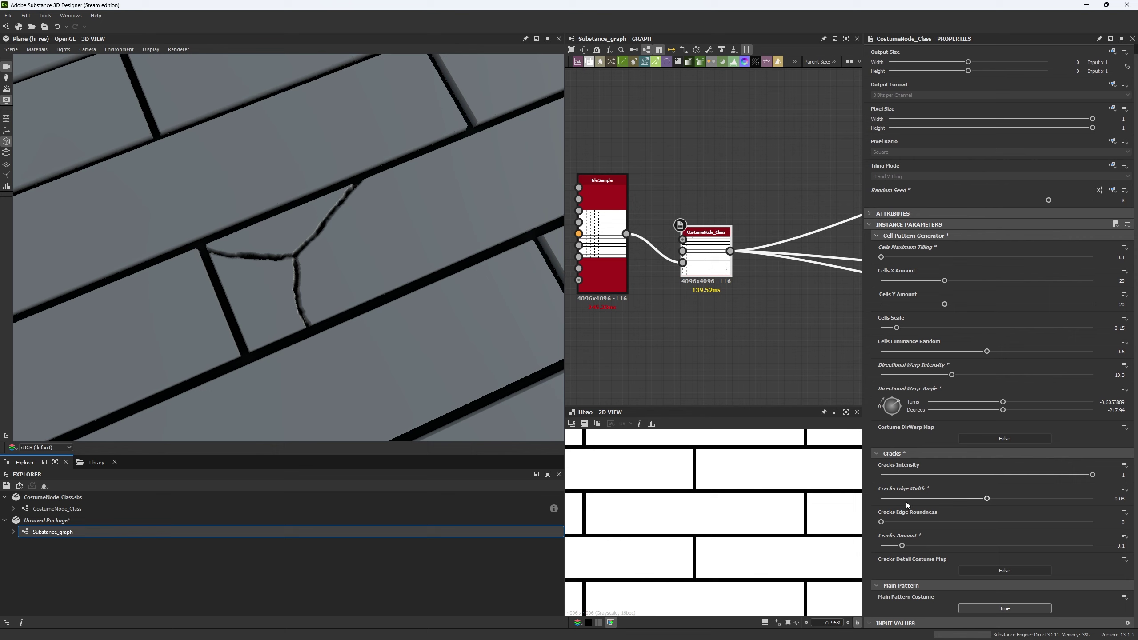
left_click(1120, 498)
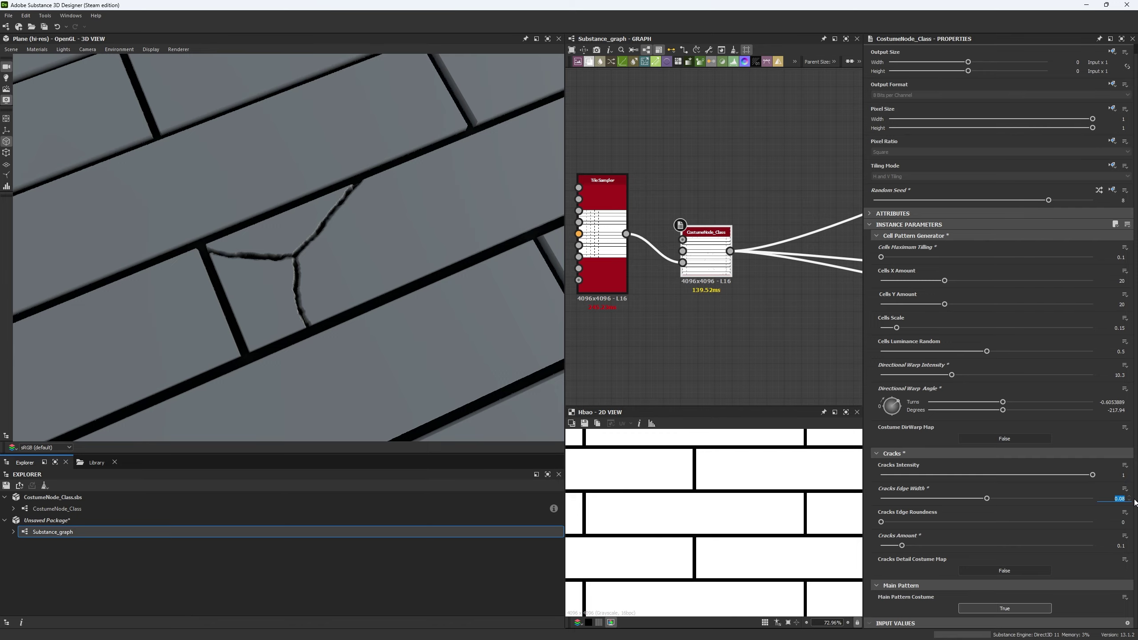
key("Return")
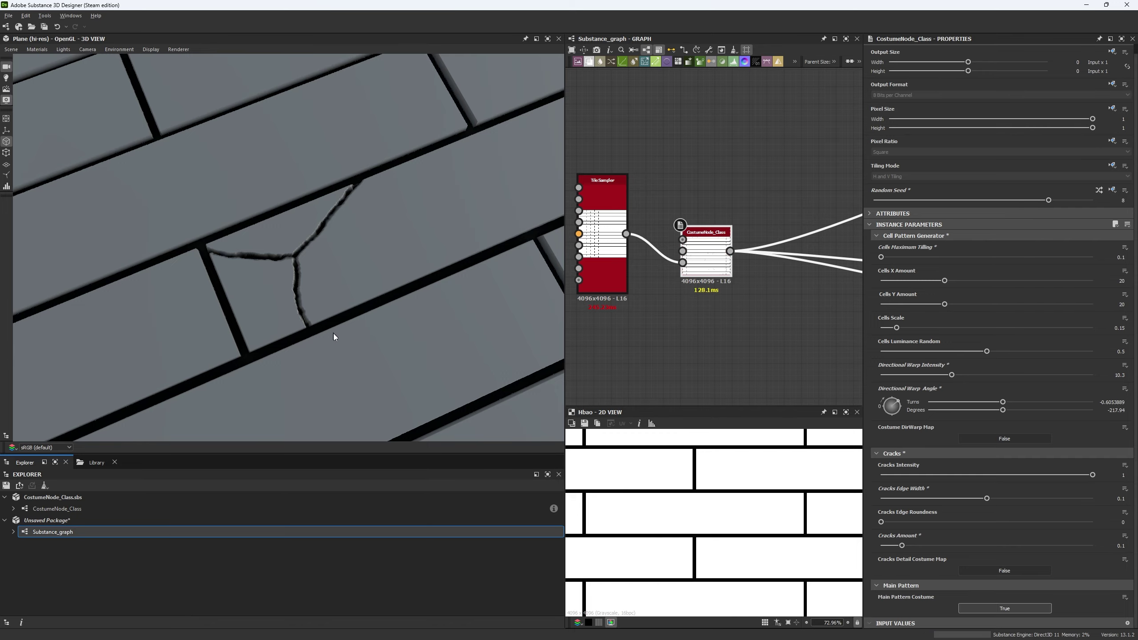
right_click_drag(333, 338, 296, 20, "alt")
left_click_drag(424, 266, 376, 288)
middle_click_drag(376, 288, 282, 189)
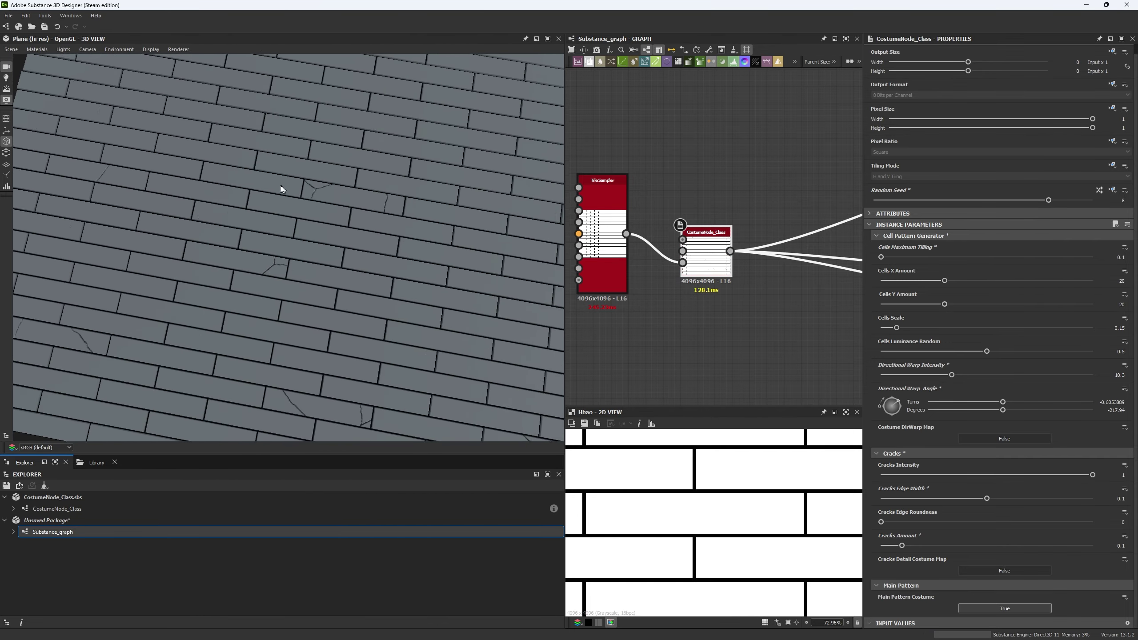
right_click_drag(282, 188, 322, 311)
- Open the CostumeNode_Class graph and preview the Levels and Edge Detect nodes in the Cracks frame
left_click(73, 509)
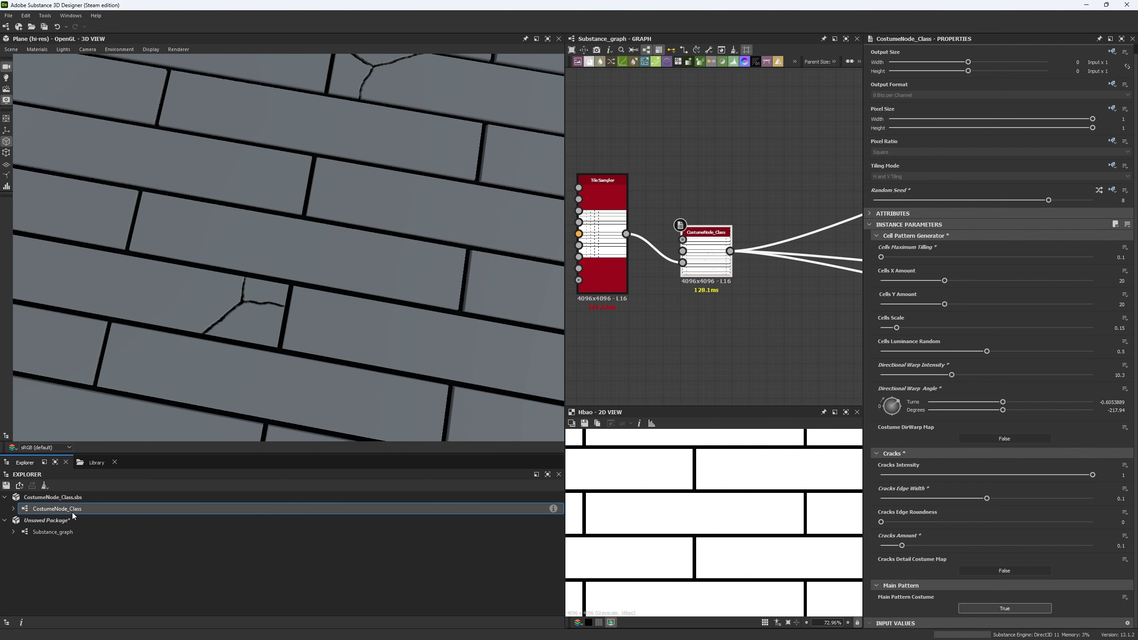
scroll(698, 218, "up", 8)
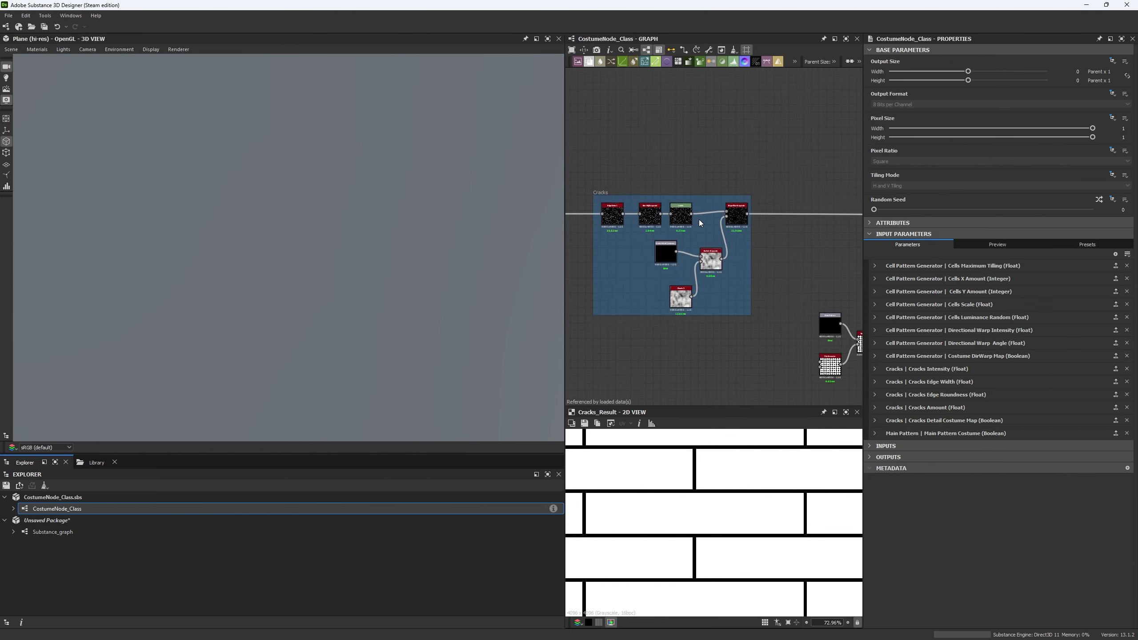
middle_click_drag(674, 228, 739, 230)
left_click_drag(753, 244, 633, 213)
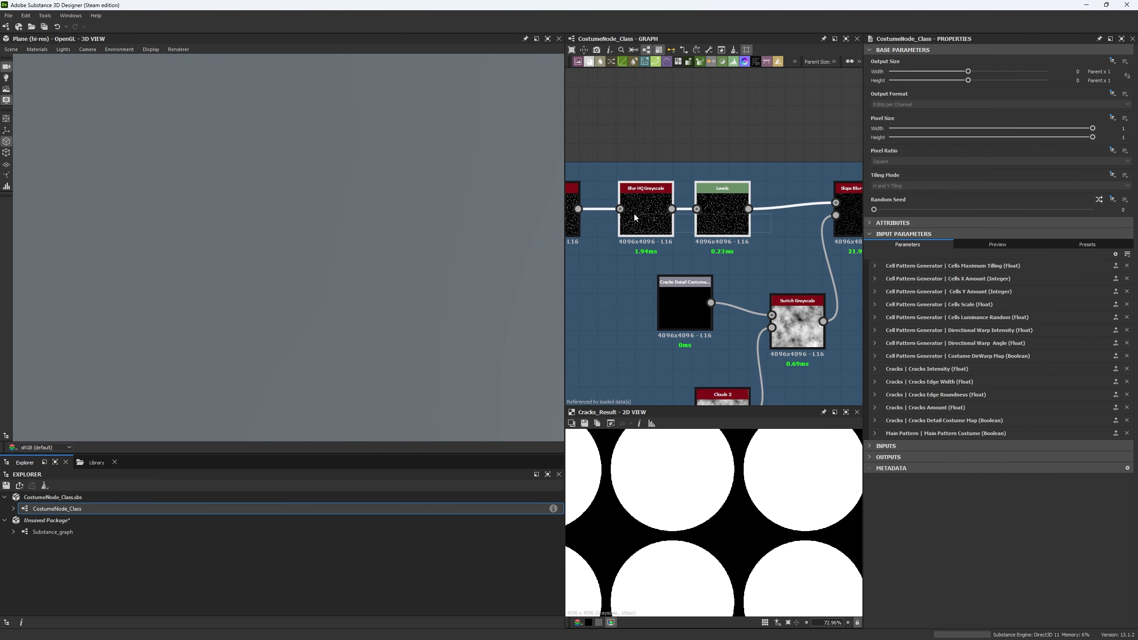
double_click(714, 224)
middle_click_drag(694, 354, 740, 338)
double_click(598, 199)
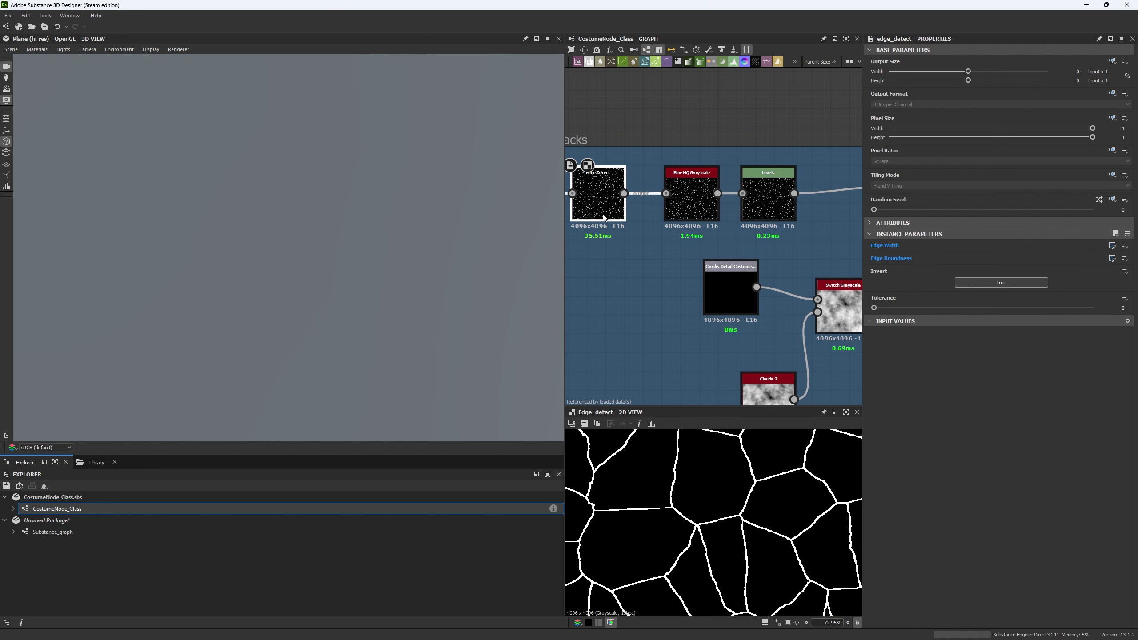
- Preview the Levels and Slope Blur Grayscale outputs in the Cracks frame and compare their crack lines
scroll(696, 522, "up", 8)
double_click(771, 196)
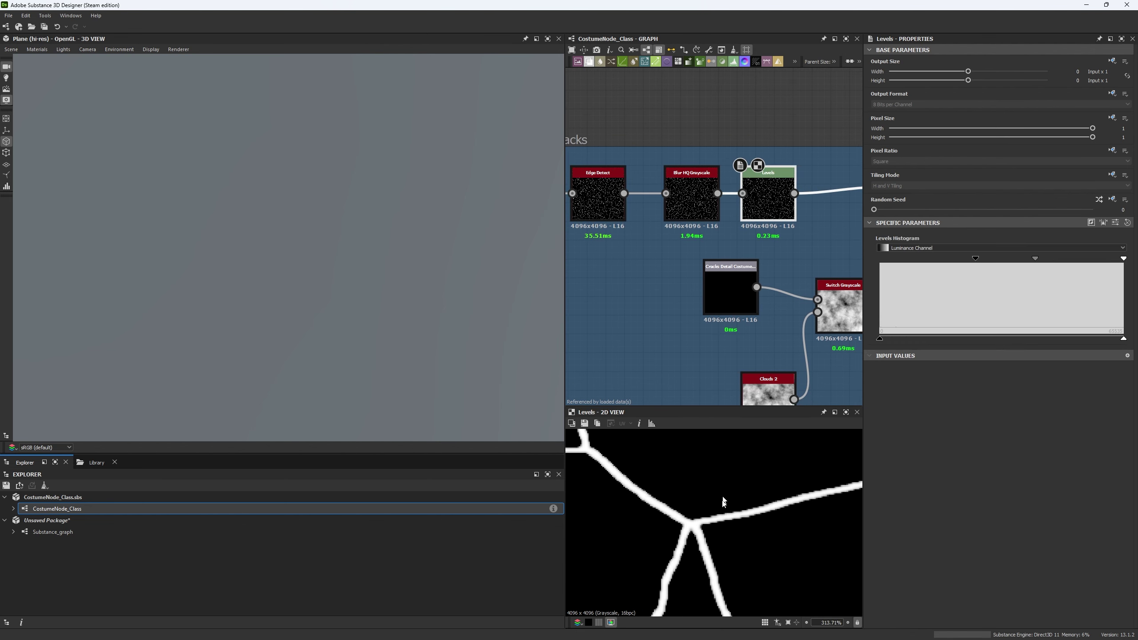
scroll(722, 515, "down", 10)
middle_click_drag(842, 251, 673, 237)
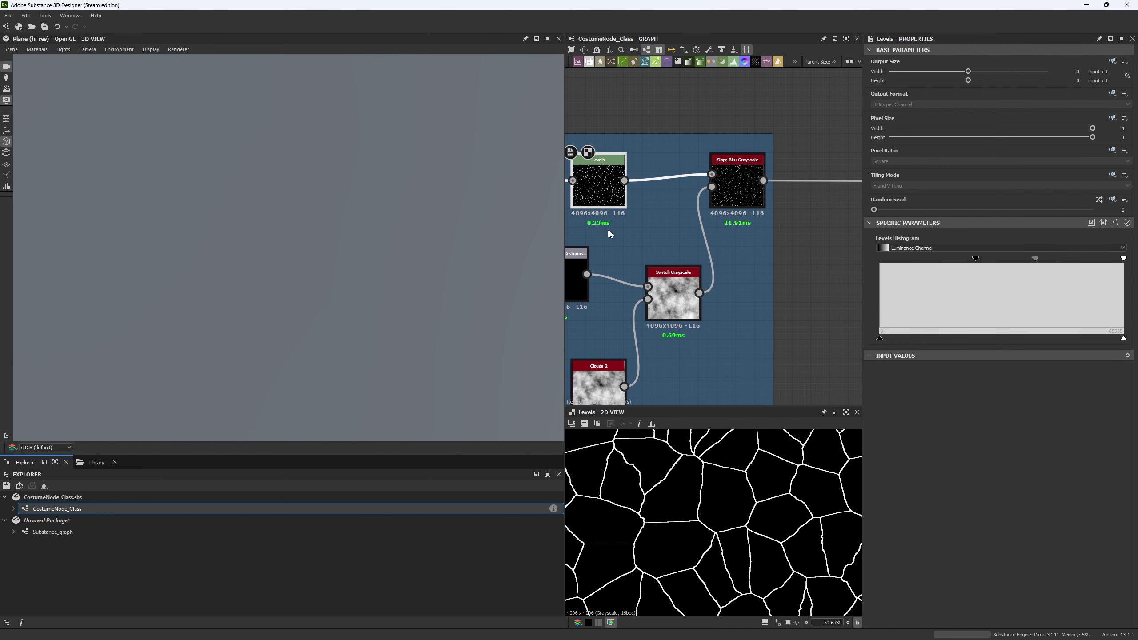
double_click(756, 203)
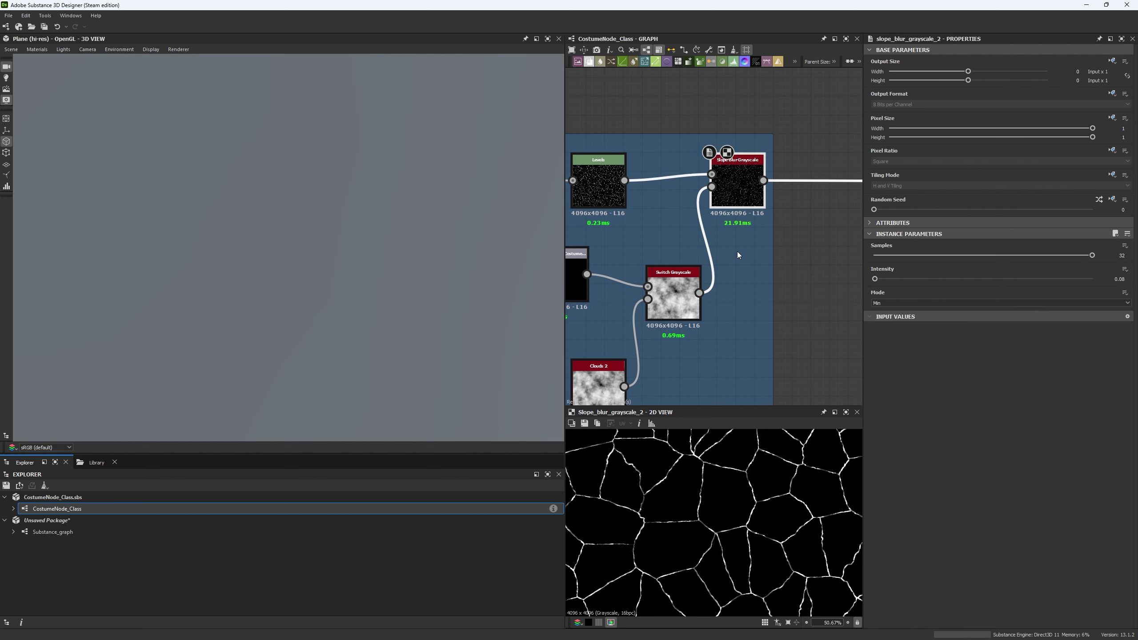
scroll(737, 254, "down", 1)
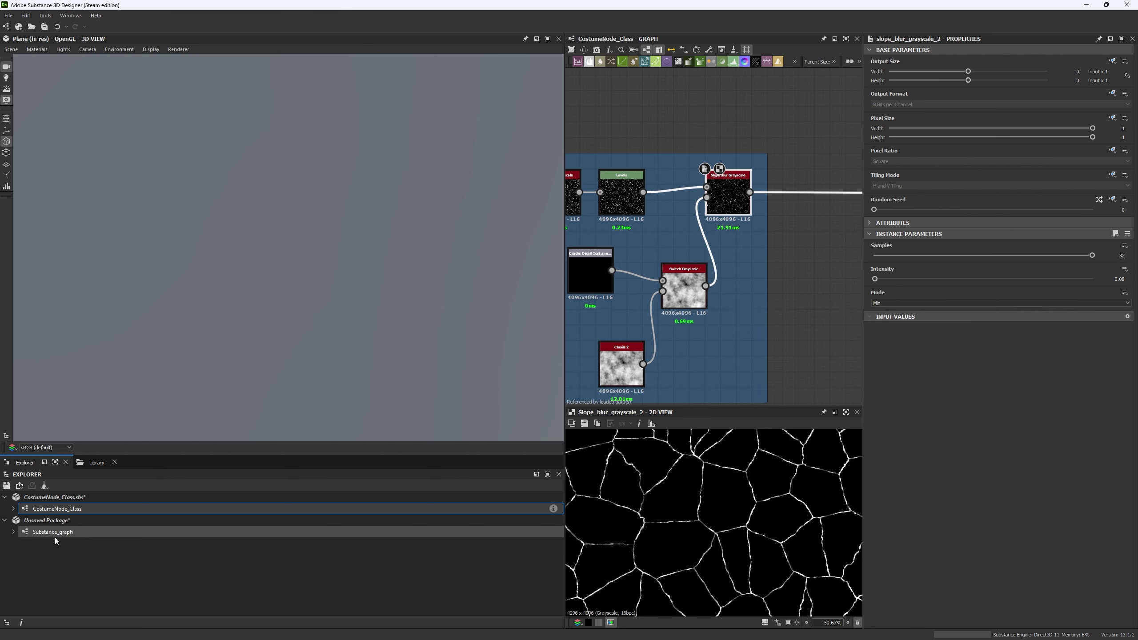
- Return to Substance_graph and set Cracks Intensity to 0.07 on the CostumeNode_Class node
left_click(71, 533)
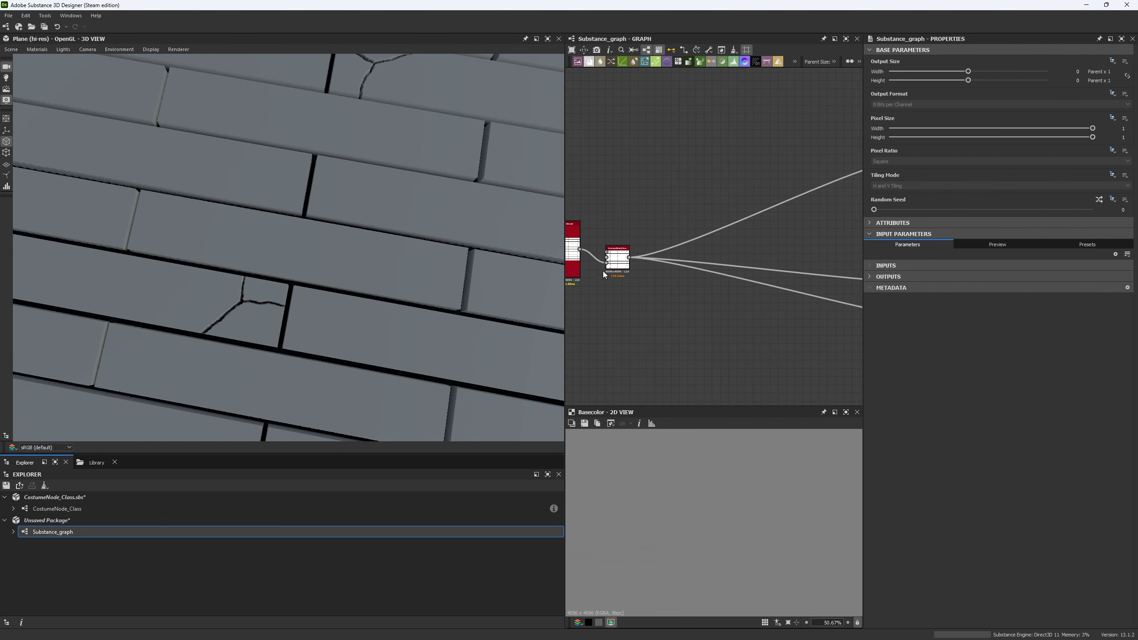
left_click(614, 262)
scroll(941, 287, "down", 1)
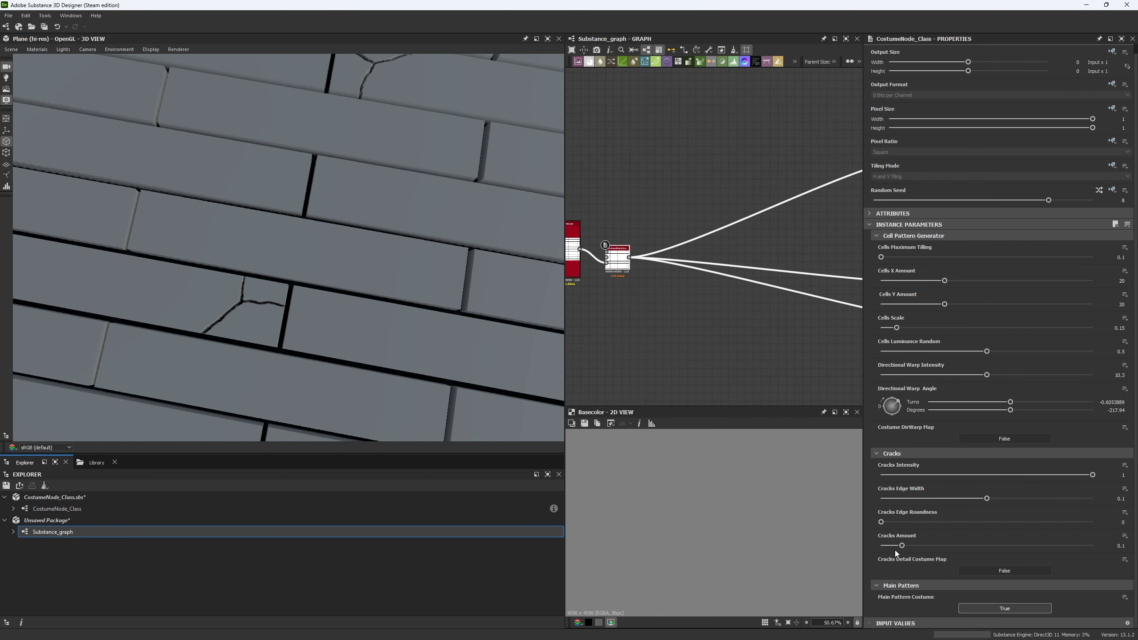
left_click(923, 475)
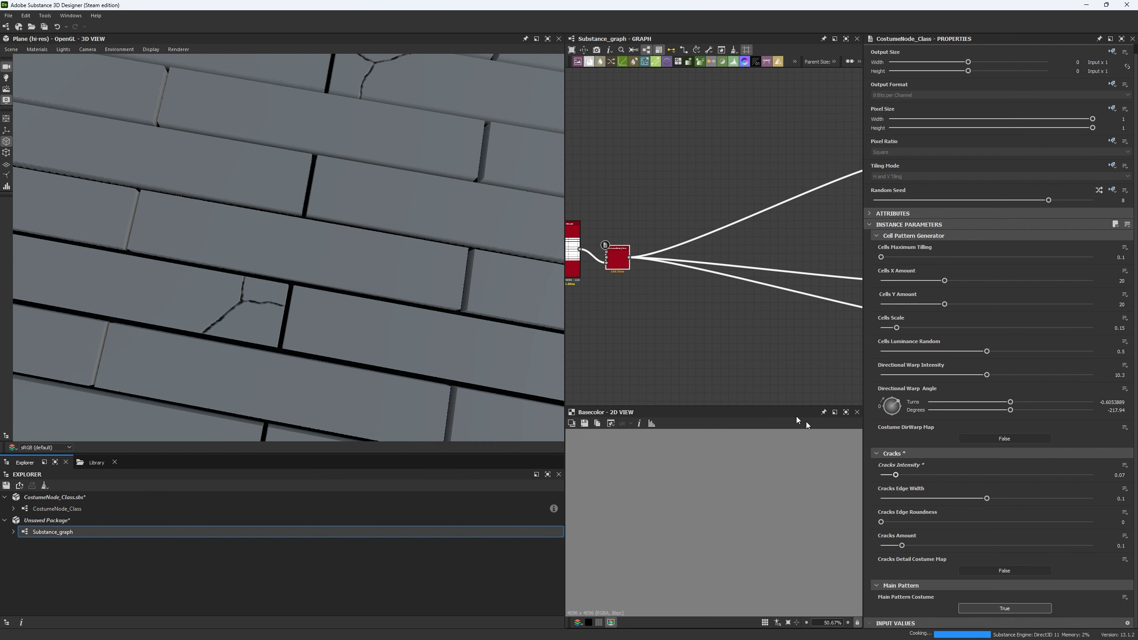
scroll(629, 275, "up", 6)
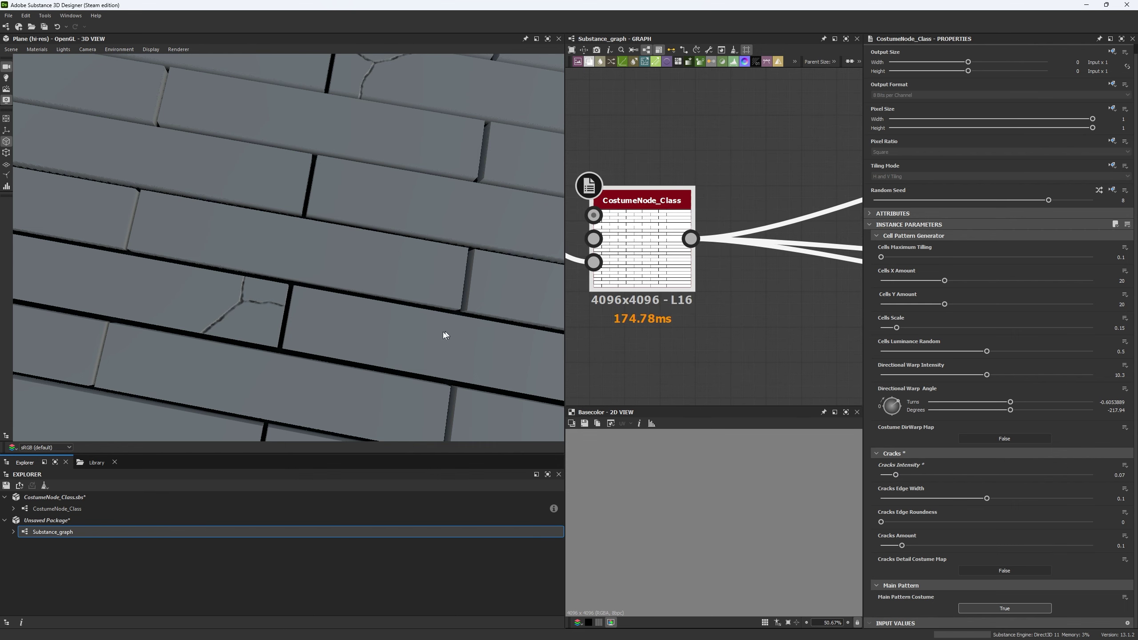
- Change the 3D preview mesh to Rounded Cylinder and inspect the cracked bricks on it
scroll(444, 333, "down", 10)
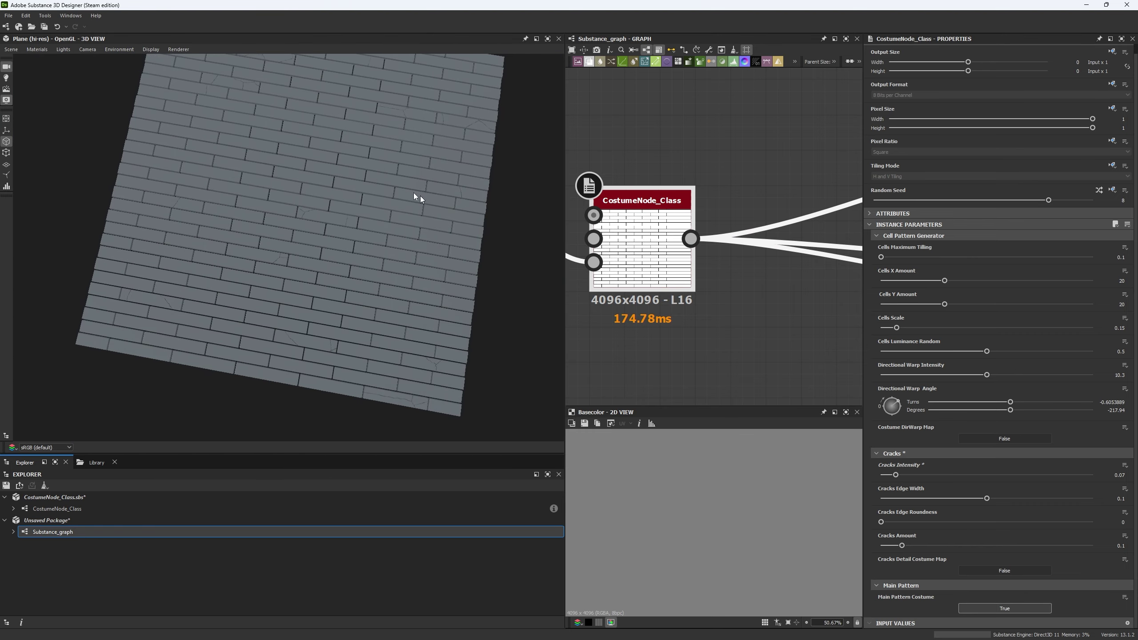
left_click_drag(414, 194, 356, 172)
left_click(10, 48)
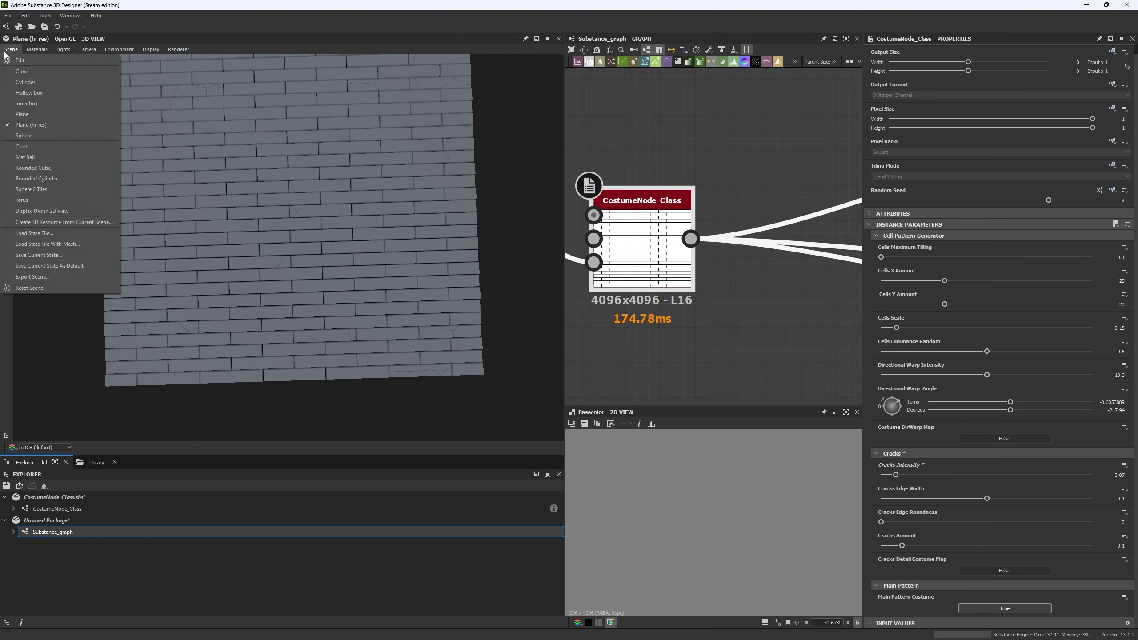
left_click(73, 177)
left_click_drag(285, 306, 304, 368)
scroll(312, 310, "up", 10)
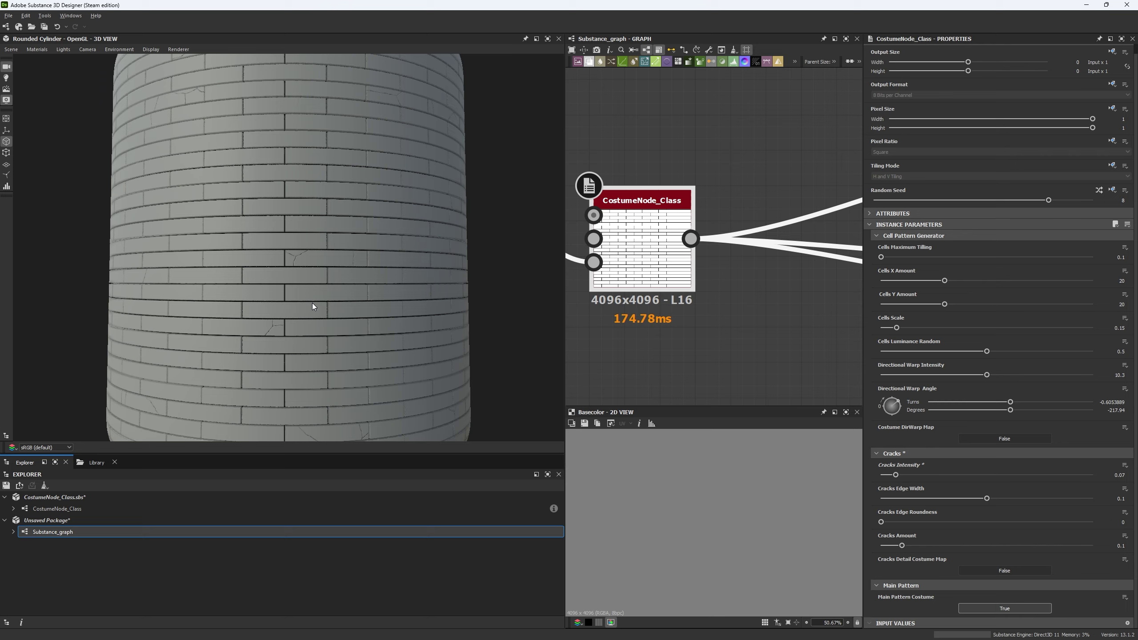
scroll(362, 365, "up", 3)
- Switch to Discord, view the cracked tile photo posted in the Weekly Classes chat, and return to Substance 3D Designer
key("alt+Tab")
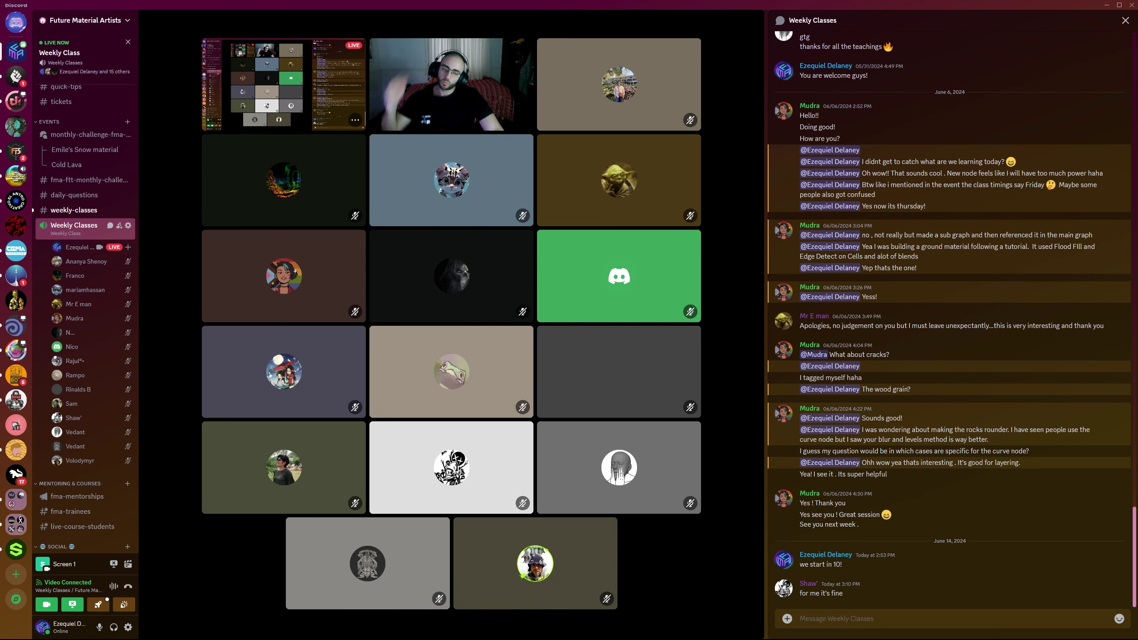
left_click(90, 210)
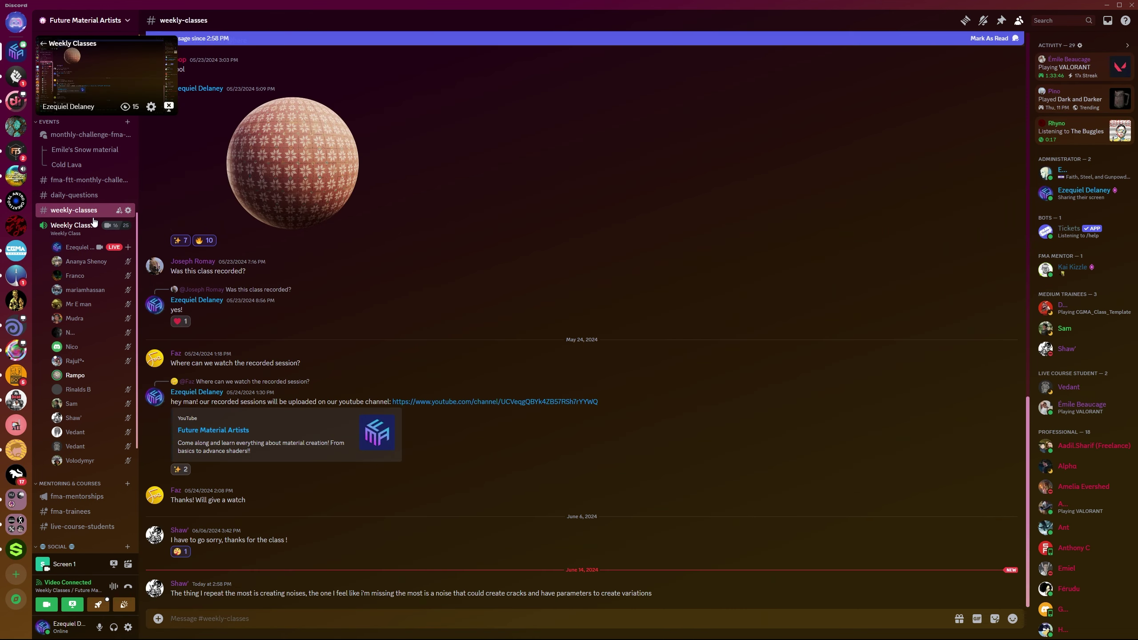
left_click(80, 247)
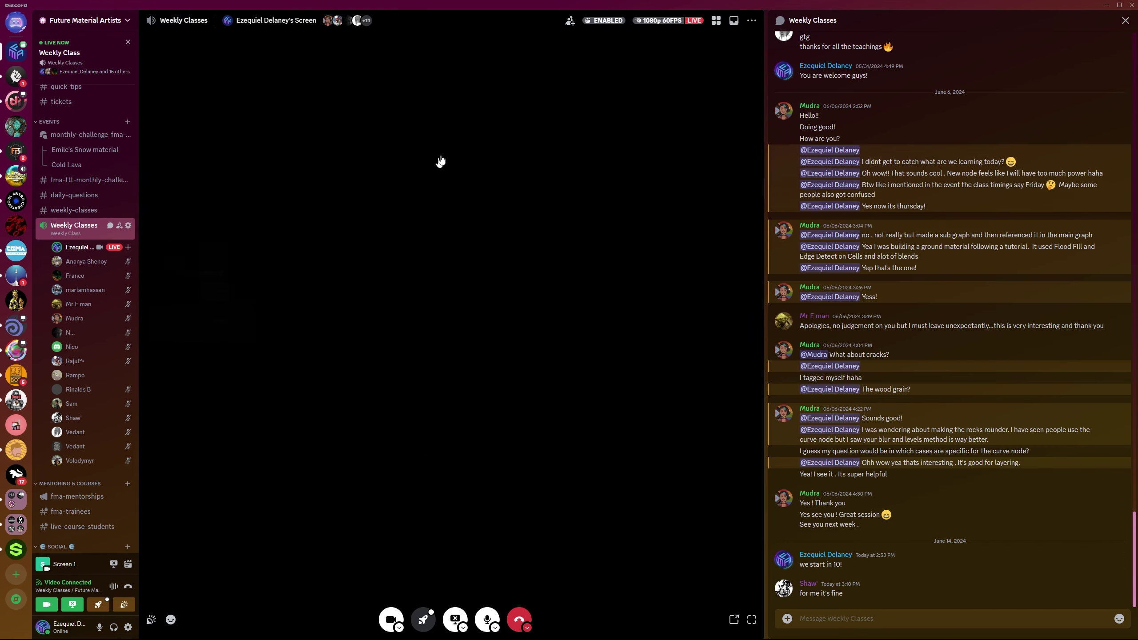
left_click(504, 331)
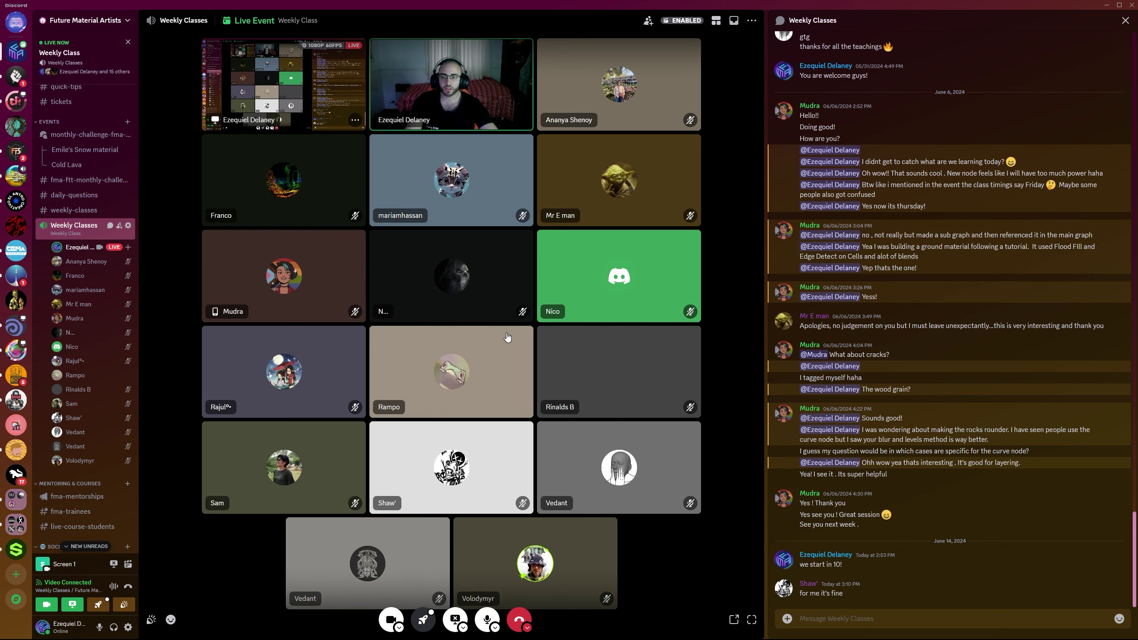
left_click(919, 500)
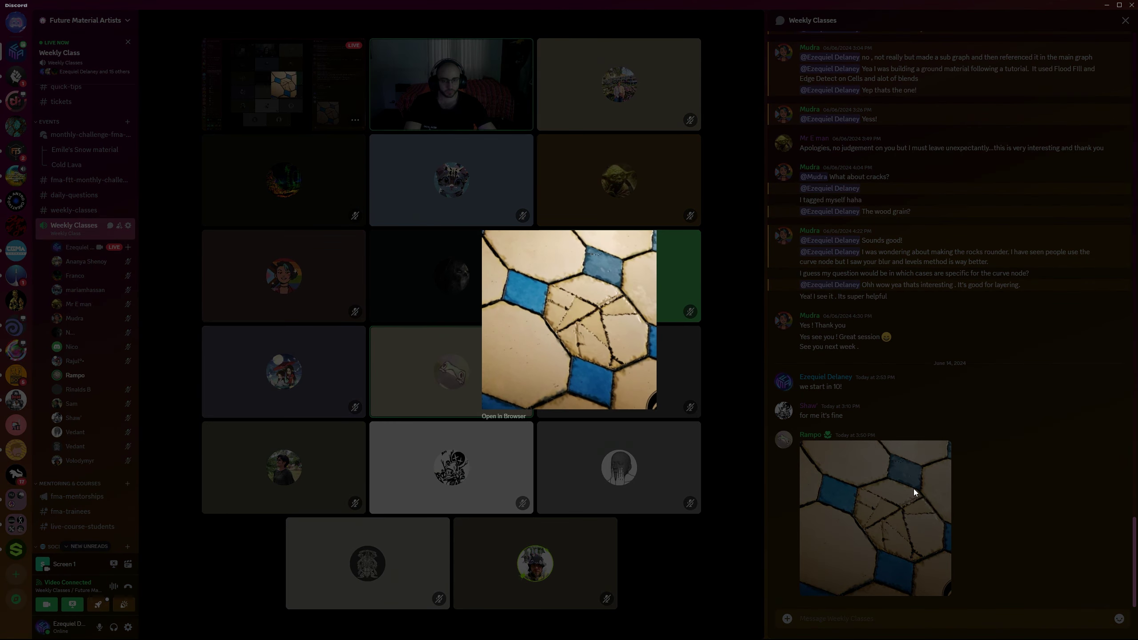
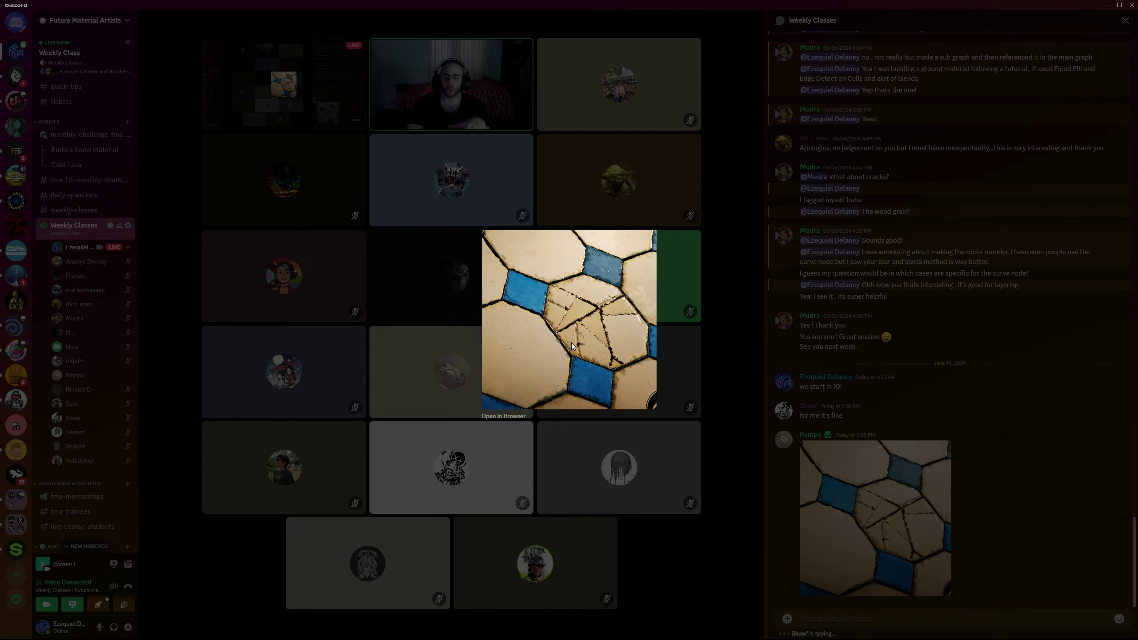
key("Escape")
key("alt+Tab")
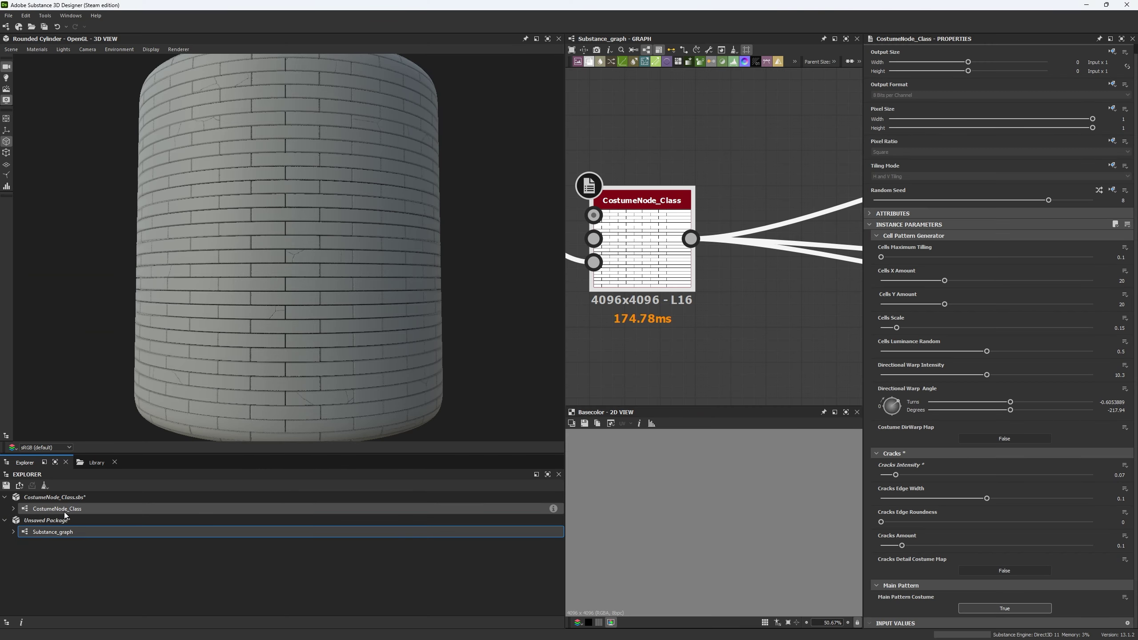
- Open the CostumeNode_Class graph and widen the graph area to show the Cracks frame
double_click(65, 511)
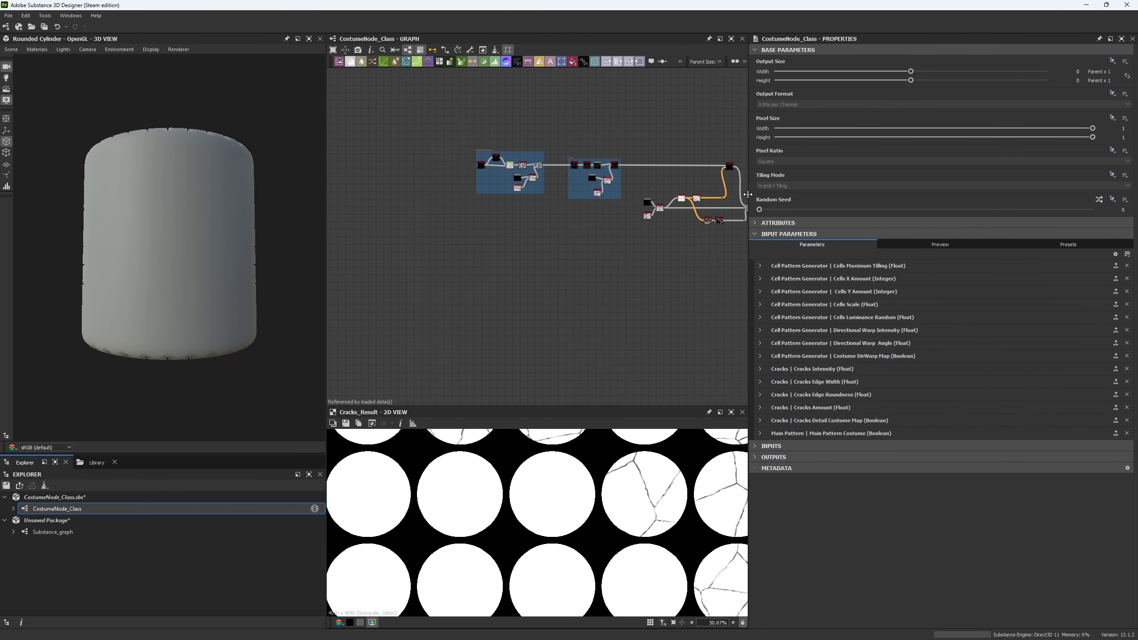
left_click_drag(750, 196, 944, 198)
scroll(568, 230, "up", 5)
middle_click_drag(568, 231, 574, 242)
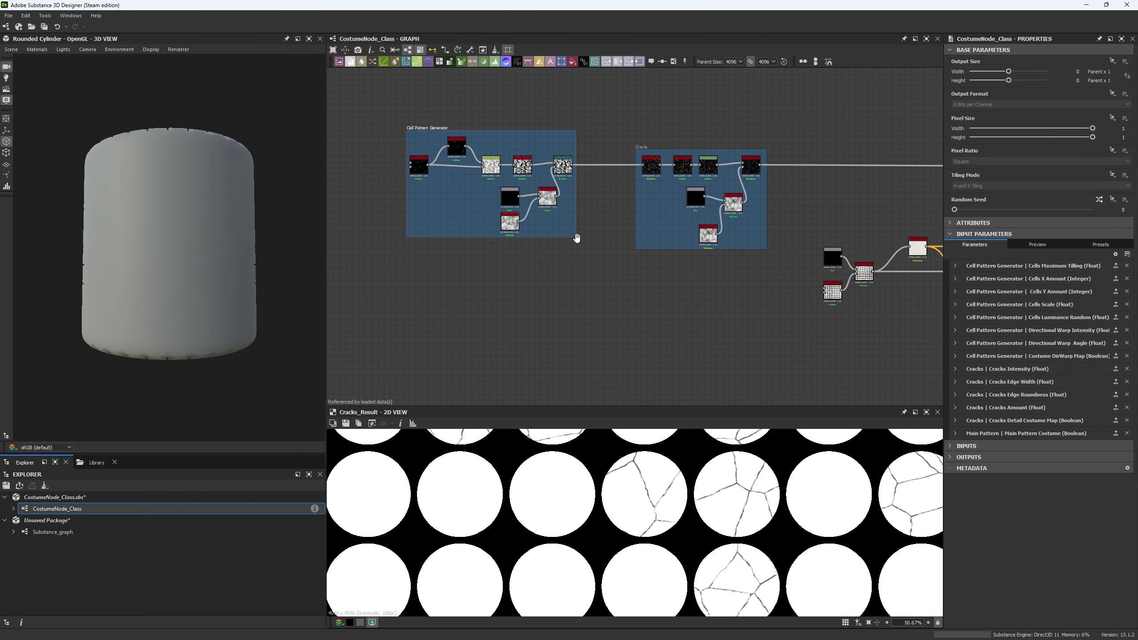
middle_click_drag(515, 165, 409, 139)
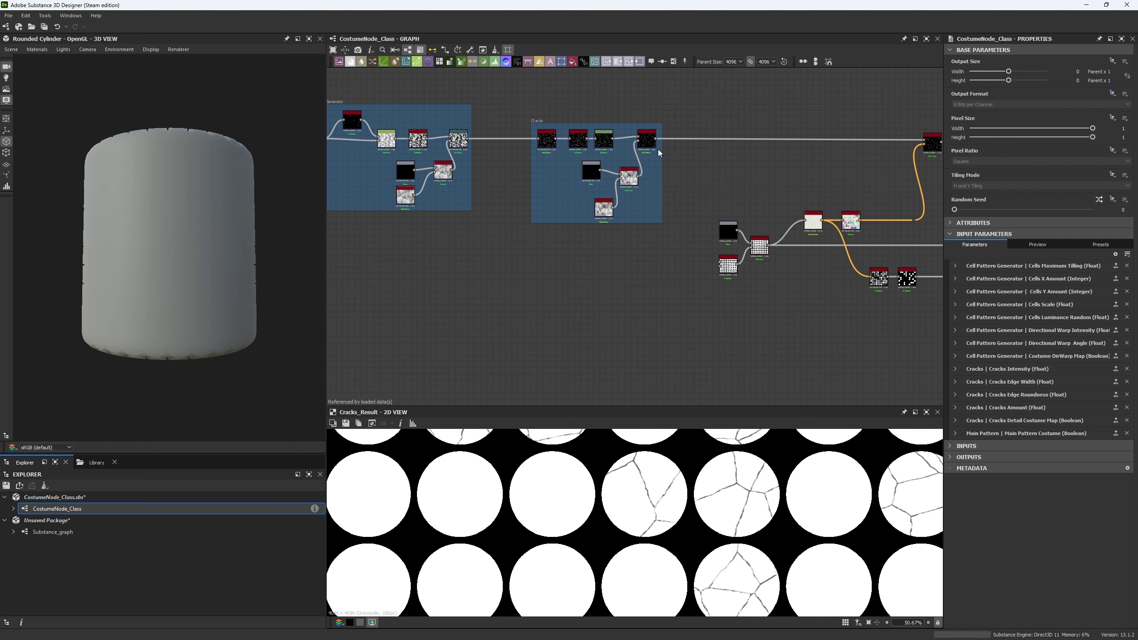
- Duplicate the Cracks frame's Slope Blur Grayscale node below the frame and zoom in on its preview
double_click(649, 146)
left_click_drag(649, 146, 651, 299)
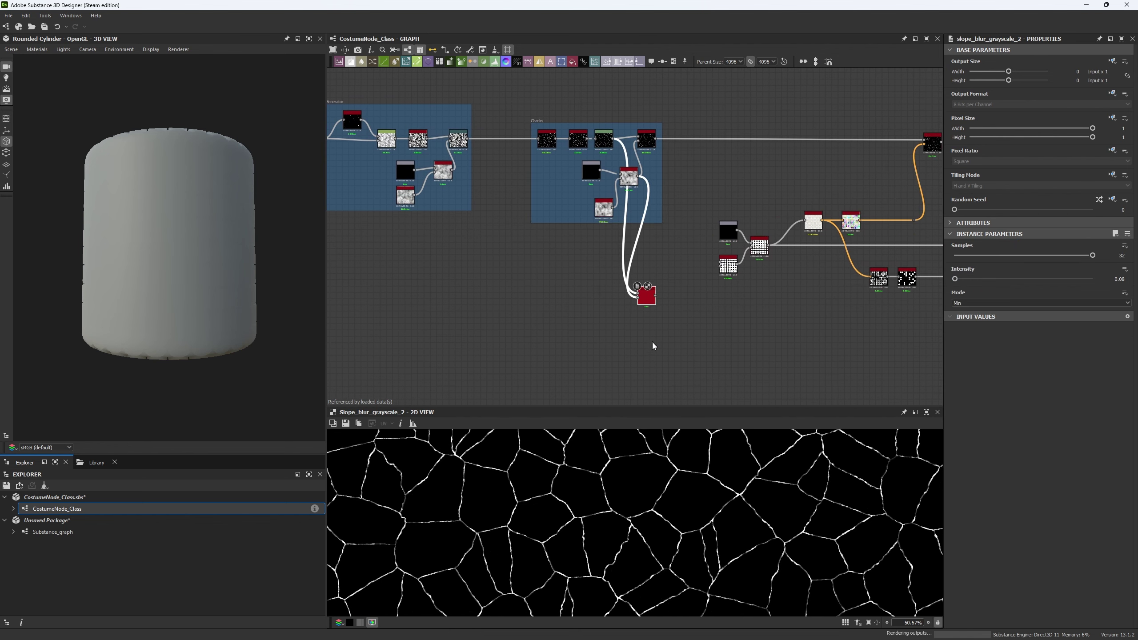
scroll(644, 308, "up", 3)
scroll(613, 482, "up", 3)
scroll(562, 455, "up", 3)
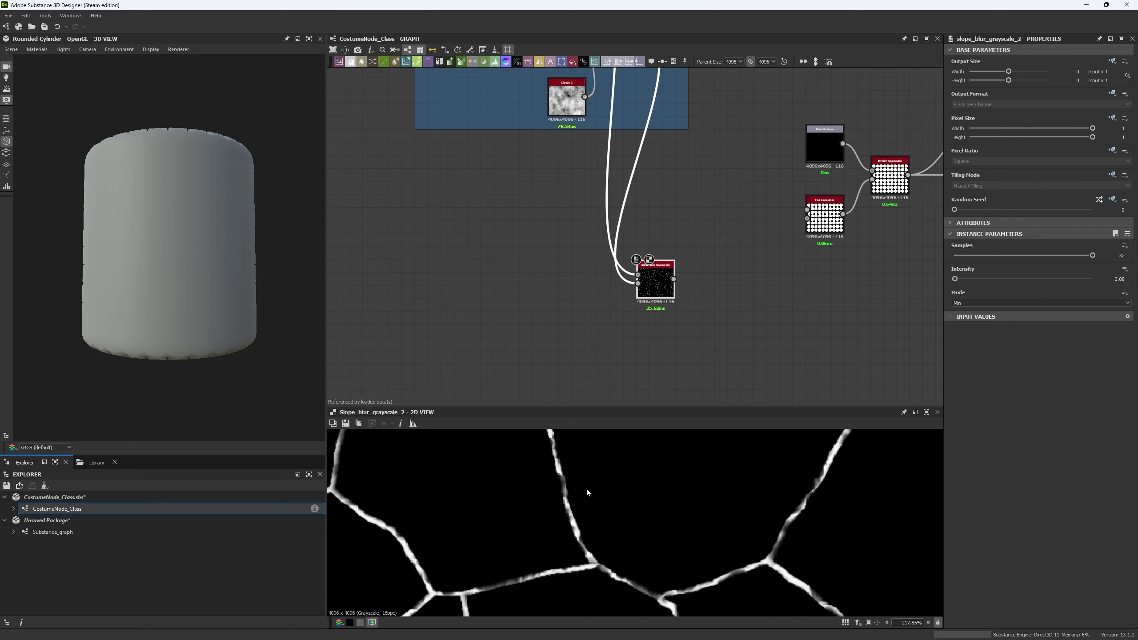
- Set the duplicated Slope Blur Grayscale node's Intensity to 0.005
left_click(1116, 280)
type("0.1")
key("Return")
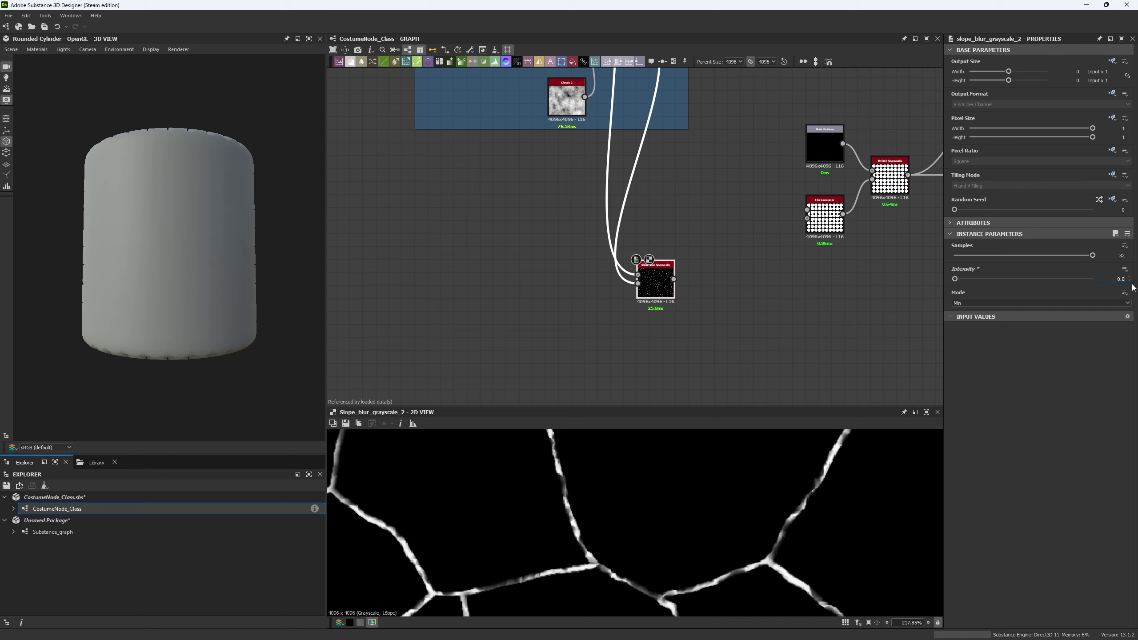
key("Return")
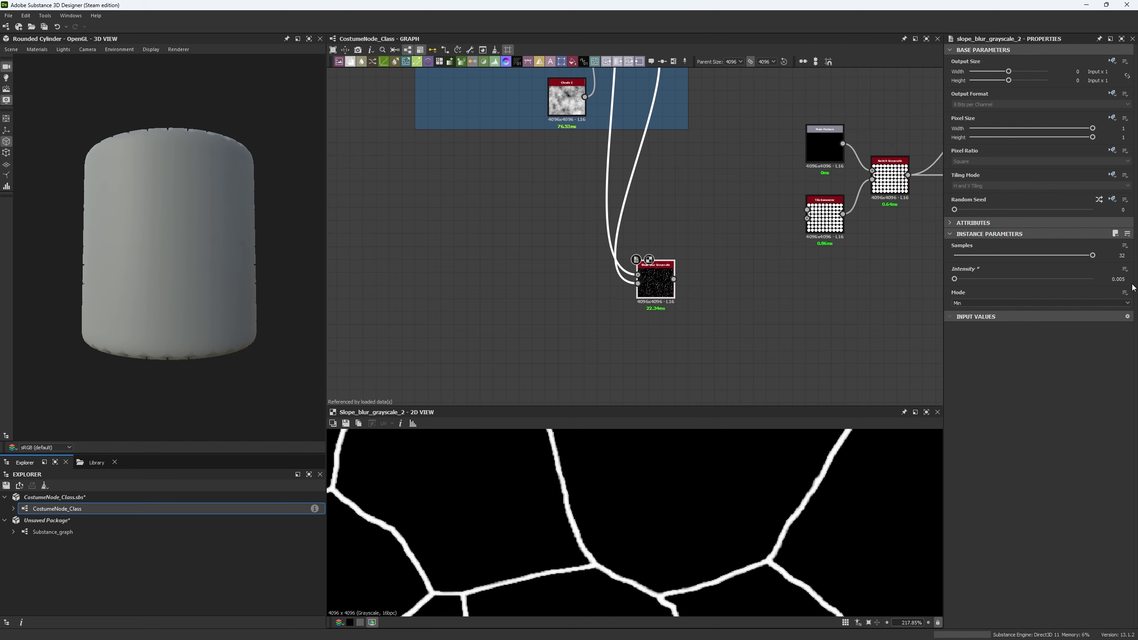
- Move the original Slope Blur Grayscale node's output connection to the duplicate below the Cracks frame
scroll(701, 210, "down", 4)
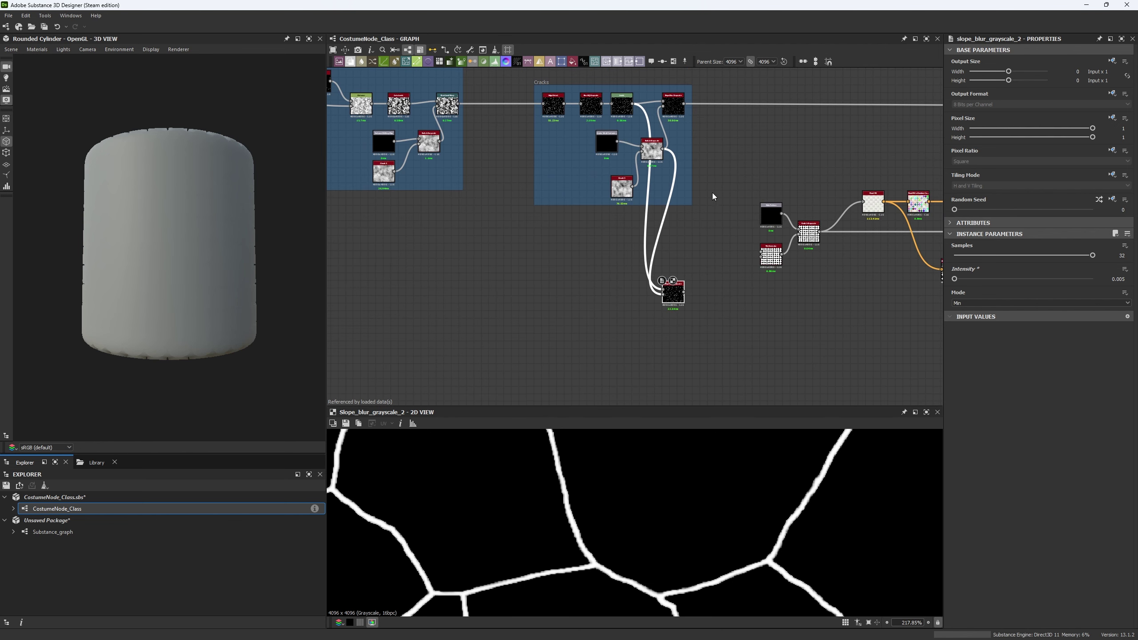
middle_click_drag(717, 165, 688, 152)
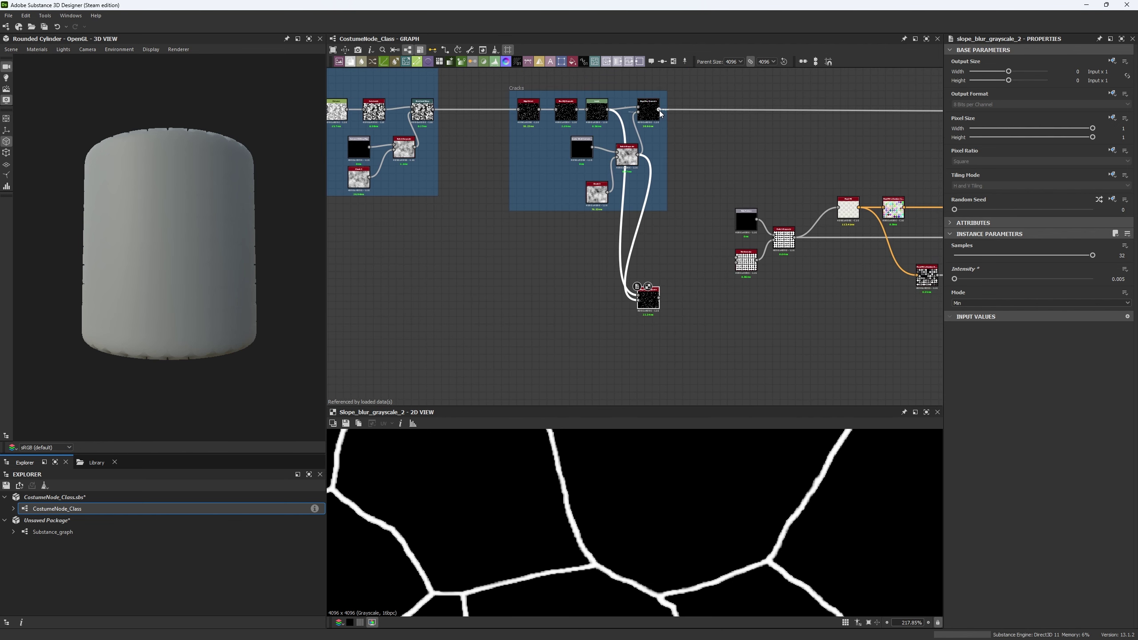
left_click_drag(659, 109, 656, 303, "shift")
- Open Substance_graph and examine the brick cracks up close on the rounded cylinder
left_click(74, 532)
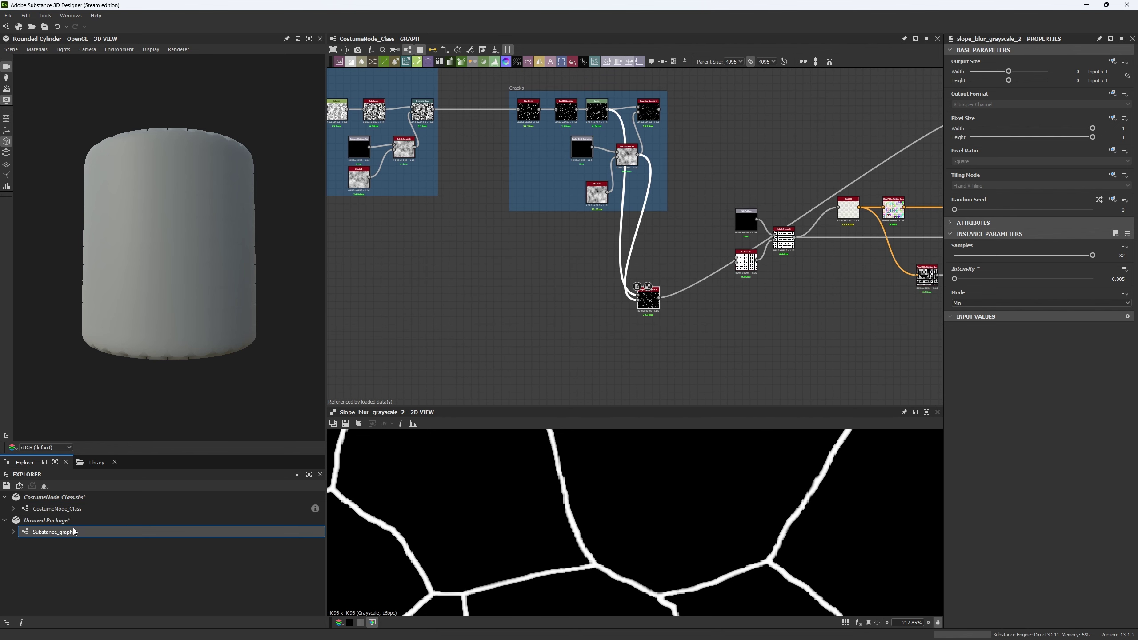
double_click(73, 531)
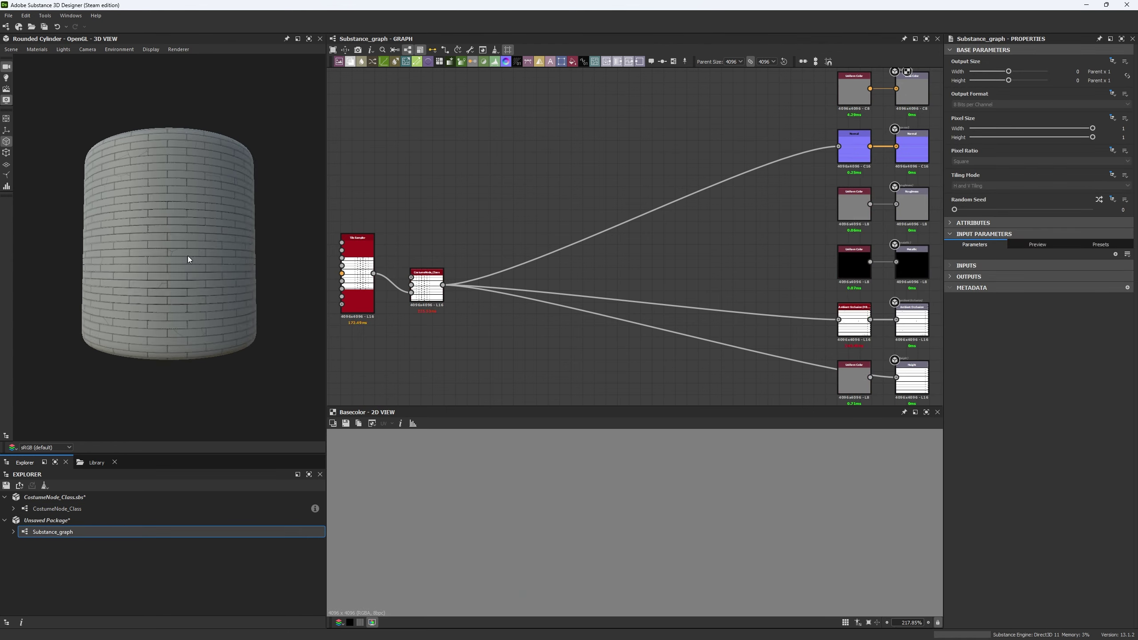
scroll(188, 257, "up", 10)
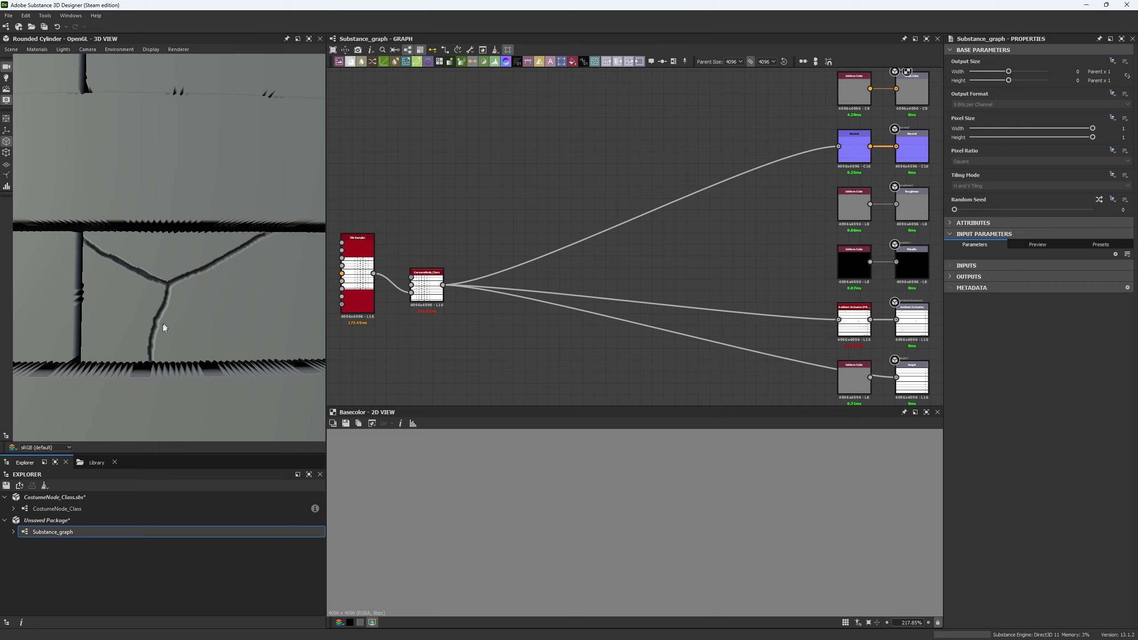
scroll(160, 345, "down", 10)
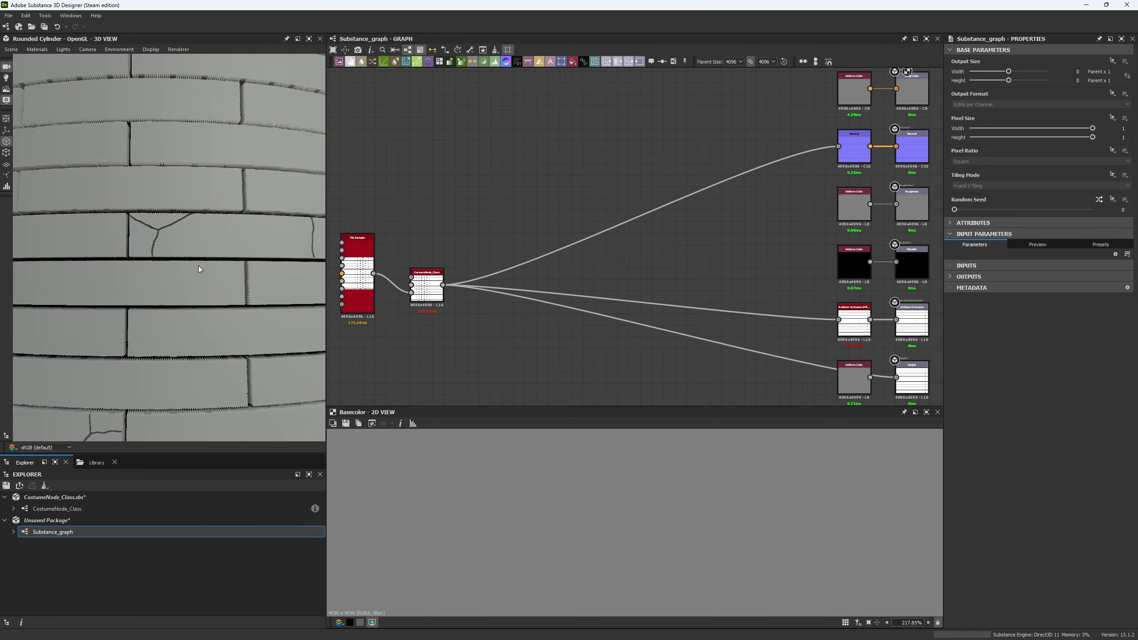
scroll(153, 180, "up", 8)
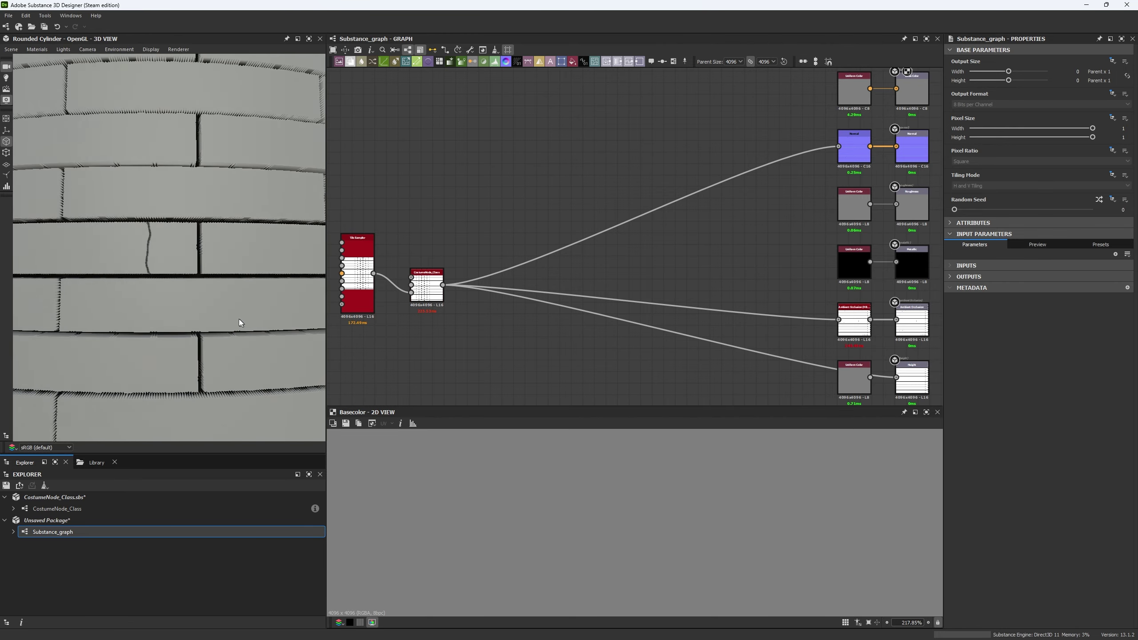
- Reopen the CostumeNode_Class graph and undo moving the output connection to the duplicated Slope Blur Grayscale node
left_click(111, 513)
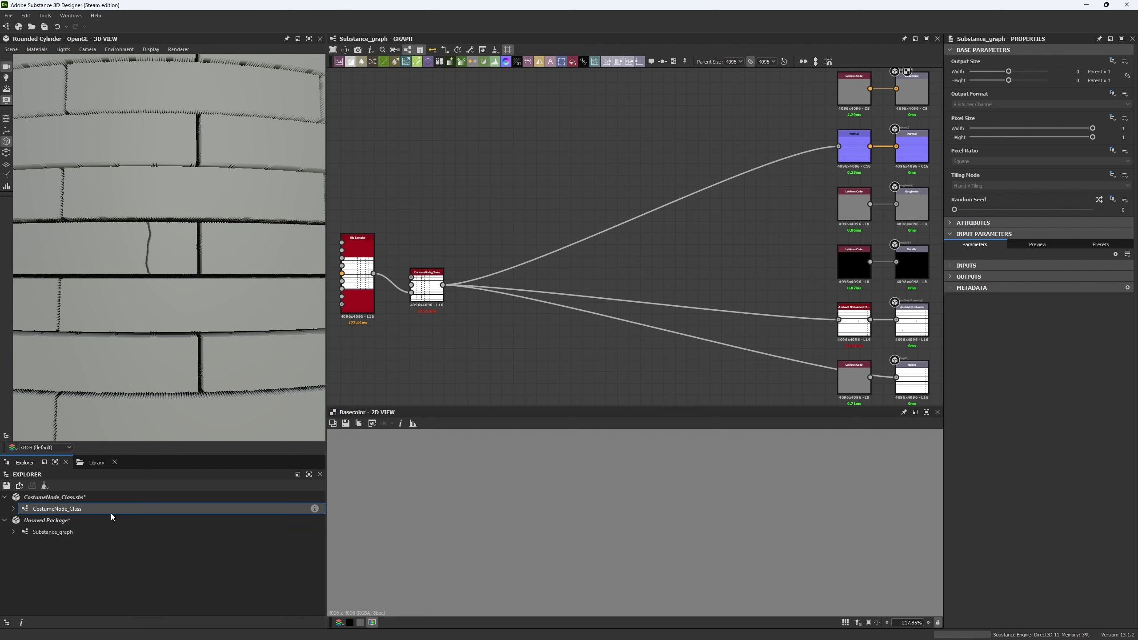
double_click(111, 513)
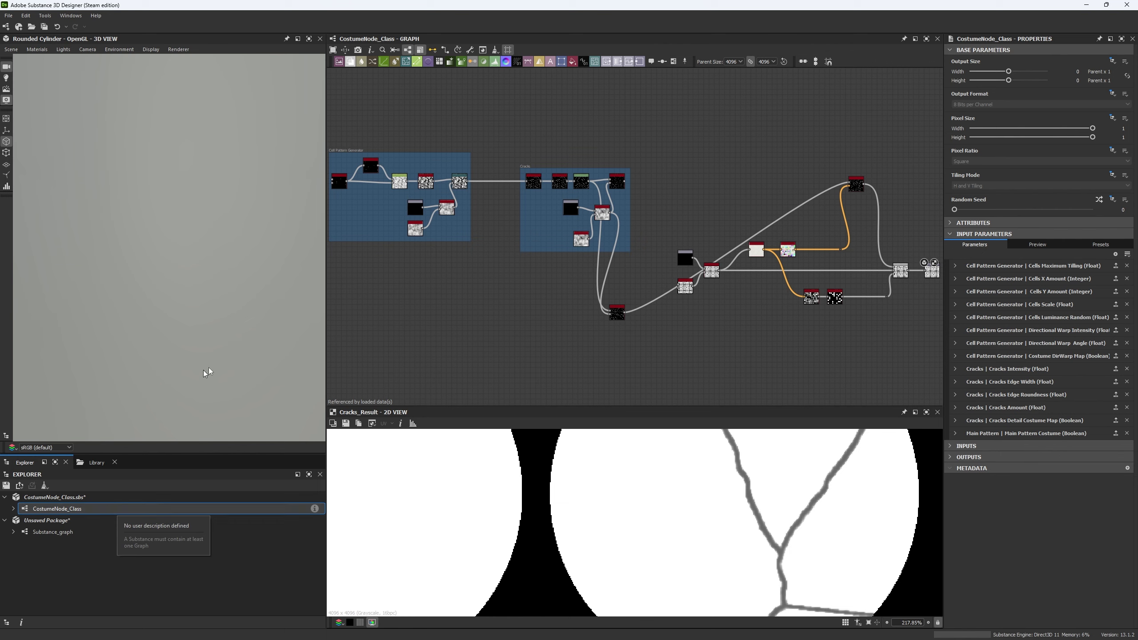
scroll(627, 332, "up", 5)
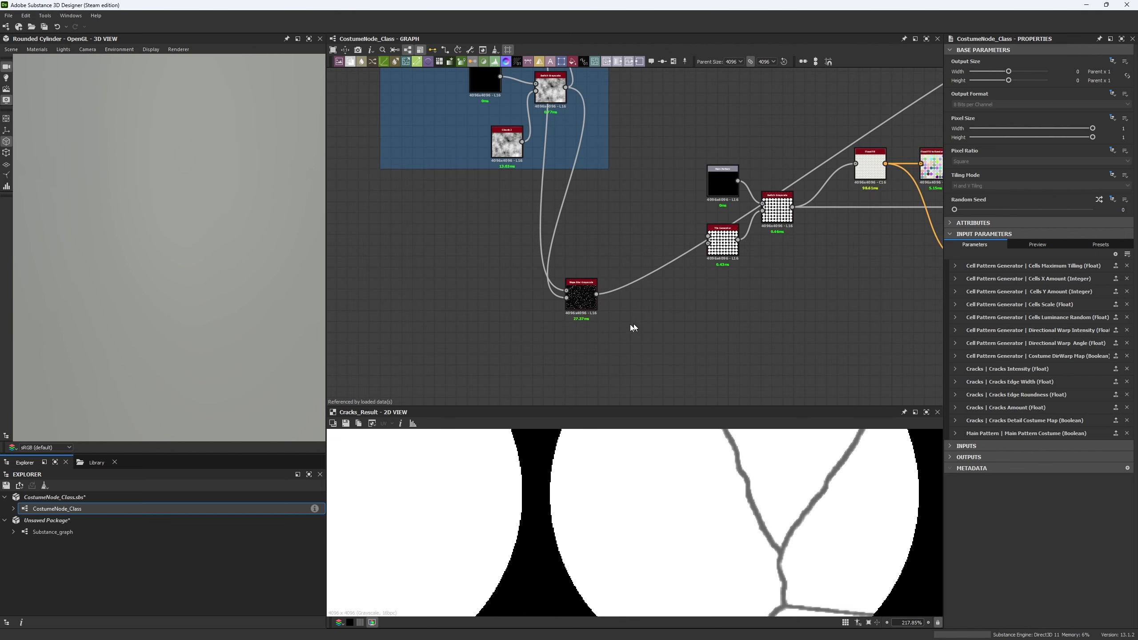
left_click(572, 266)
scroll(569, 278, "down", 5)
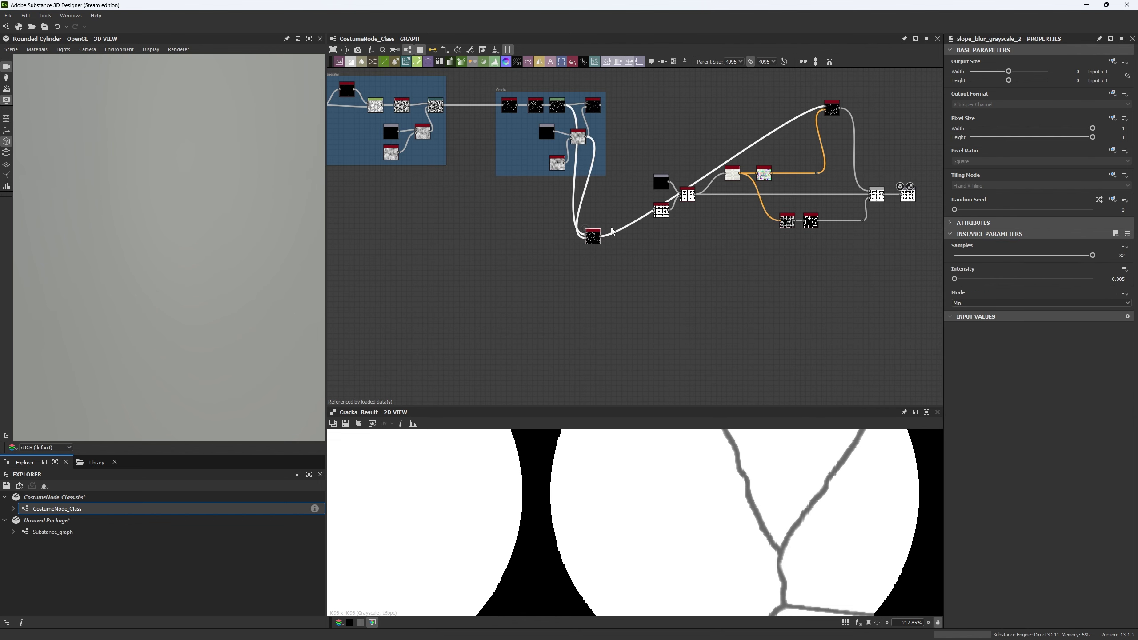
key("ctrl+z")
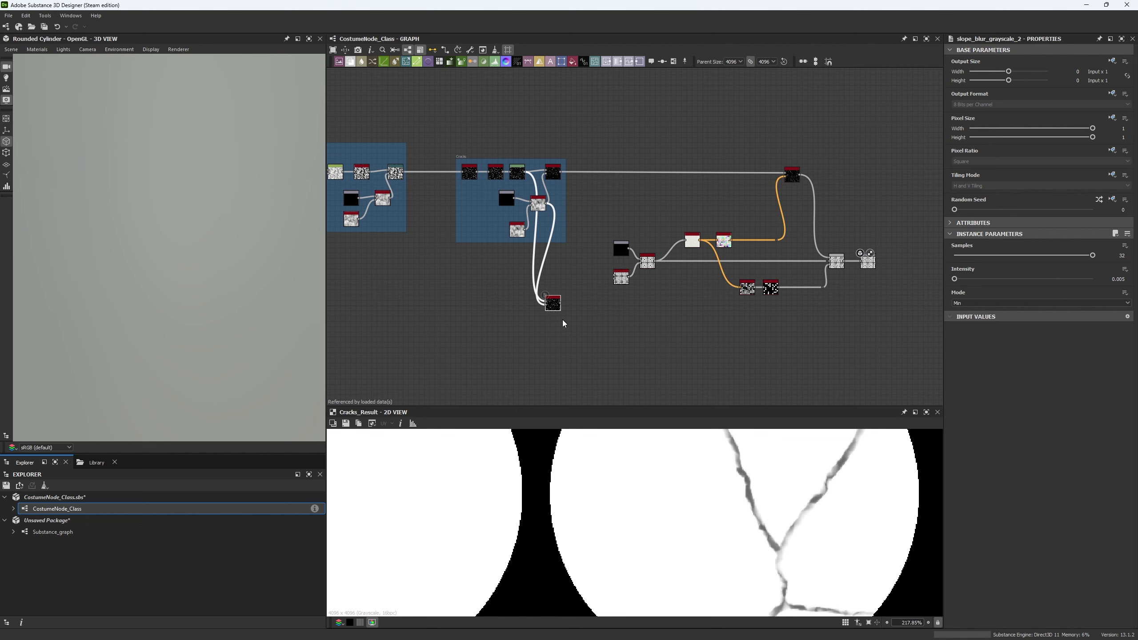
- Preview the original Slope Blur Grayscale node in the Cracks frame and zoom in on it
double_click(554, 173)
middle_click_drag(576, 175, 570, 270)
scroll(570, 269, "up", 3)
scroll(571, 269, "up", 4)
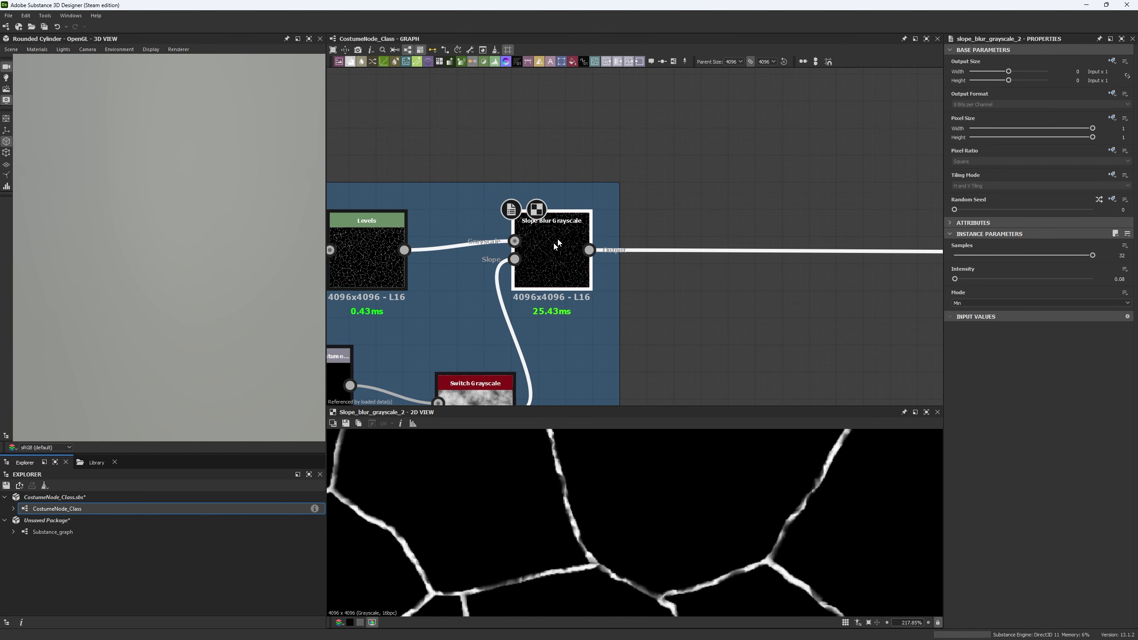
- Add a Blur HQ Grayscale node fed by the Slope Blur Grayscale output and lower its intensity to about 0.41
left_click_drag(498, 267, 638, 176)
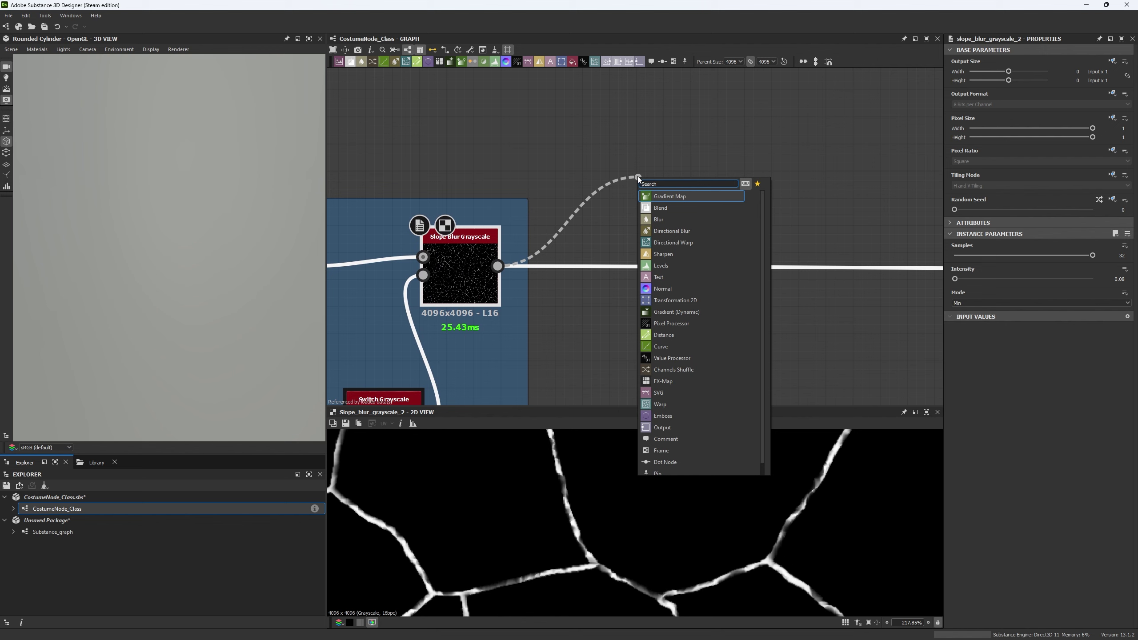
type("blur hq")
key("Return")
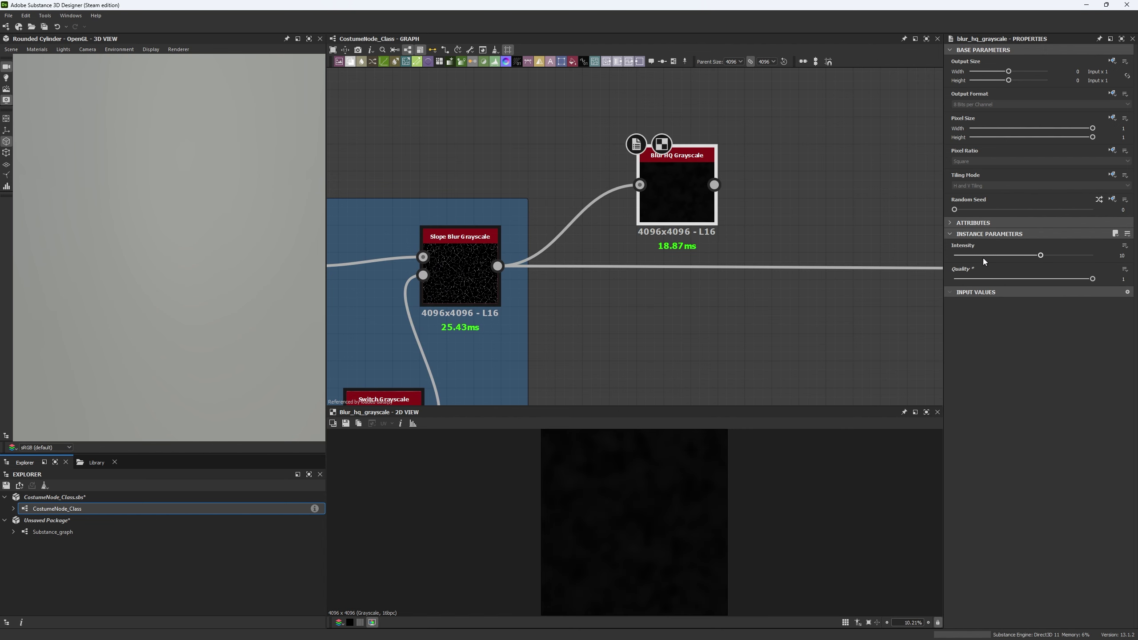
left_click_drag(985, 257, 957, 256)
scroll(637, 528, "up", 6)
scroll(638, 531, "up", 4)
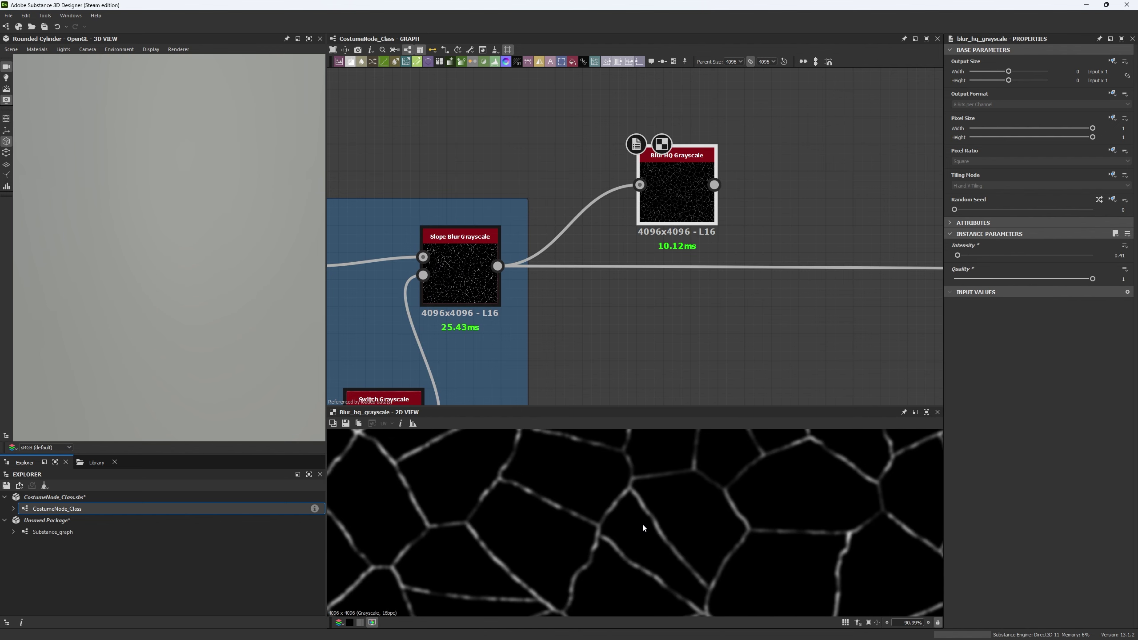
scroll(681, 328, "down", 2)
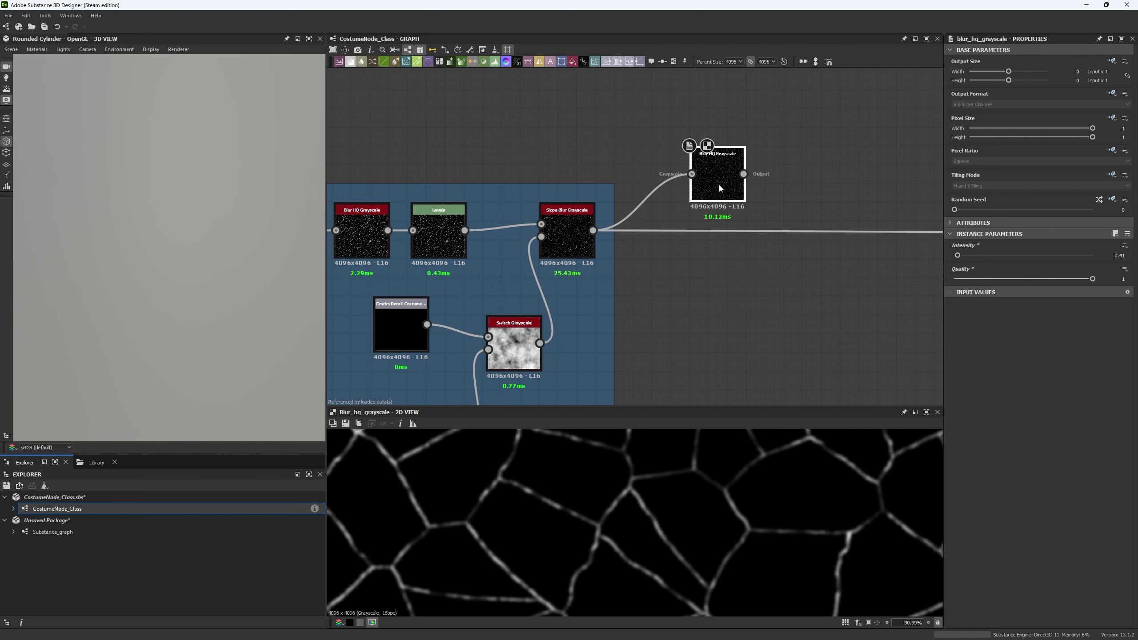
- Insert the Blur HQ Grayscale node between the Switch Grayscale output and the Slope input of the Slope Blur Grayscale
left_click_drag(718, 183, 681, 353)
left_click_drag(539, 343, 541, 236)
scroll(582, 488, "up", 3)
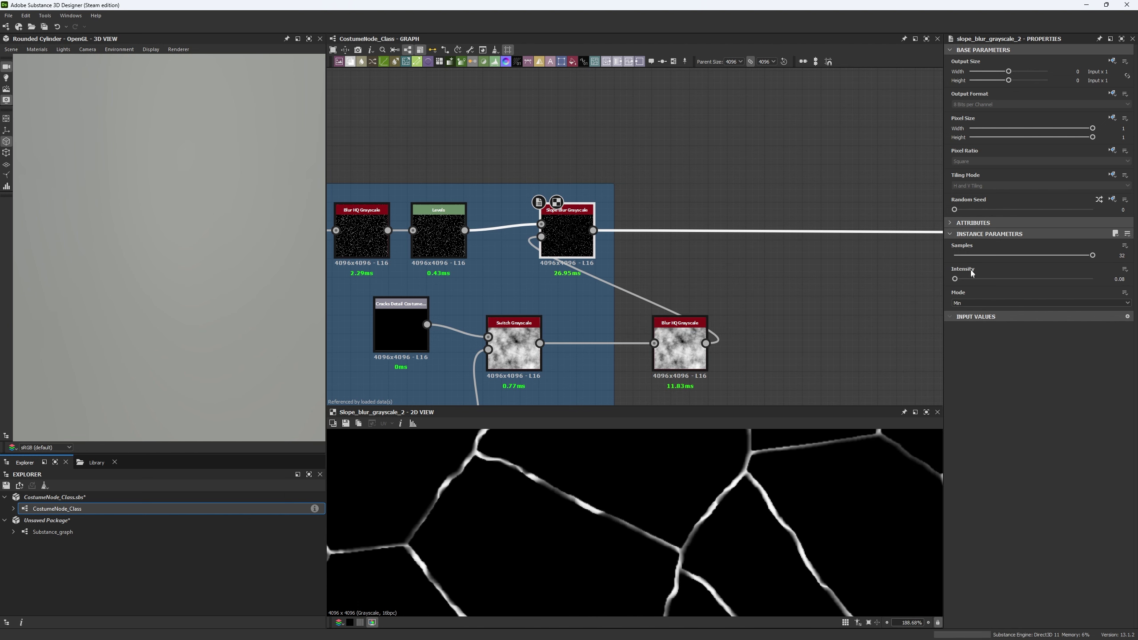
- Raise the Slope Blur Grayscale intensity to about 2.36 and inspect the cracks
left_click_drag(954, 279, 974, 279)
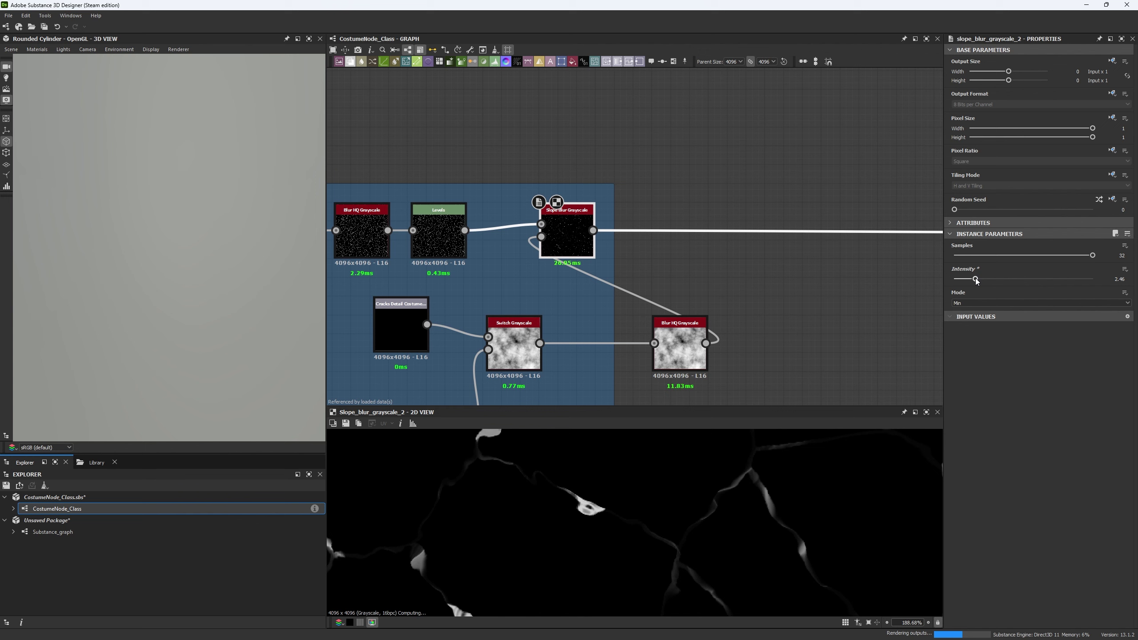
scroll(683, 496, "down", 5)
scroll(598, 539, "down", 1)
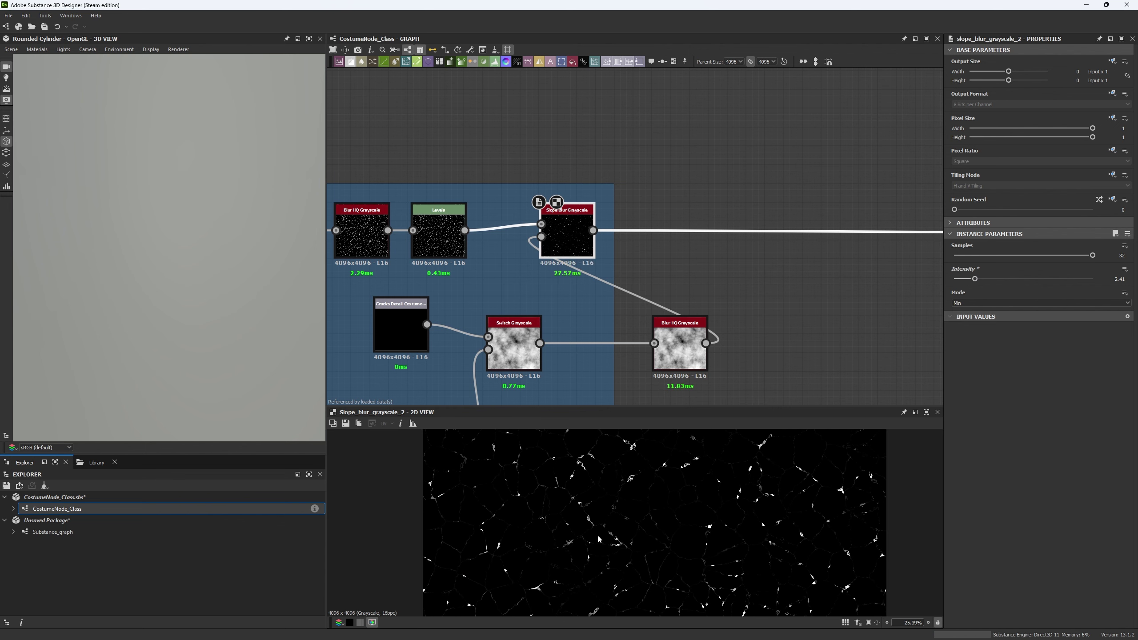
scroll(676, 463, "up", 3)
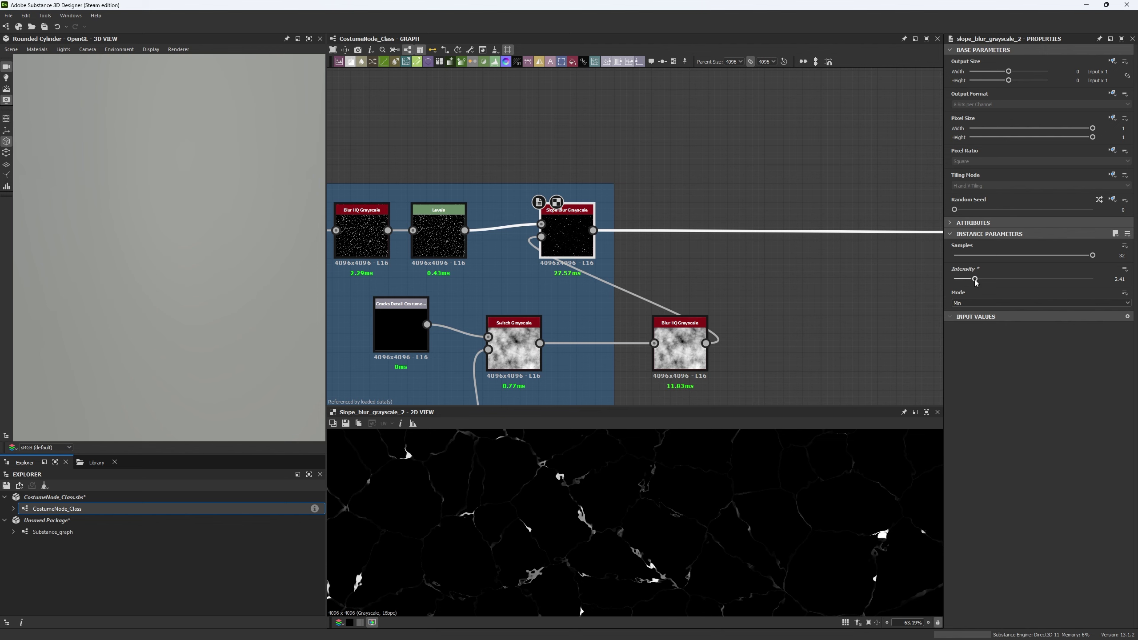
left_click_drag(975, 279, 974, 280)
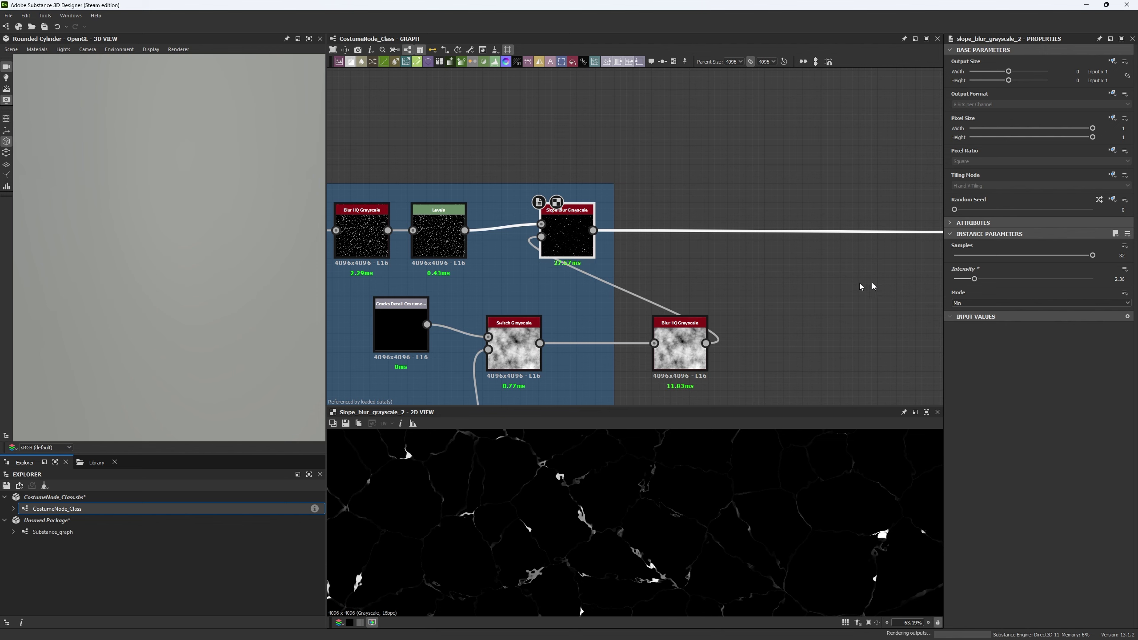
- Raise the Blur HQ Grayscale intensity to about 5.23
double_click(694, 339)
double_click(577, 239)
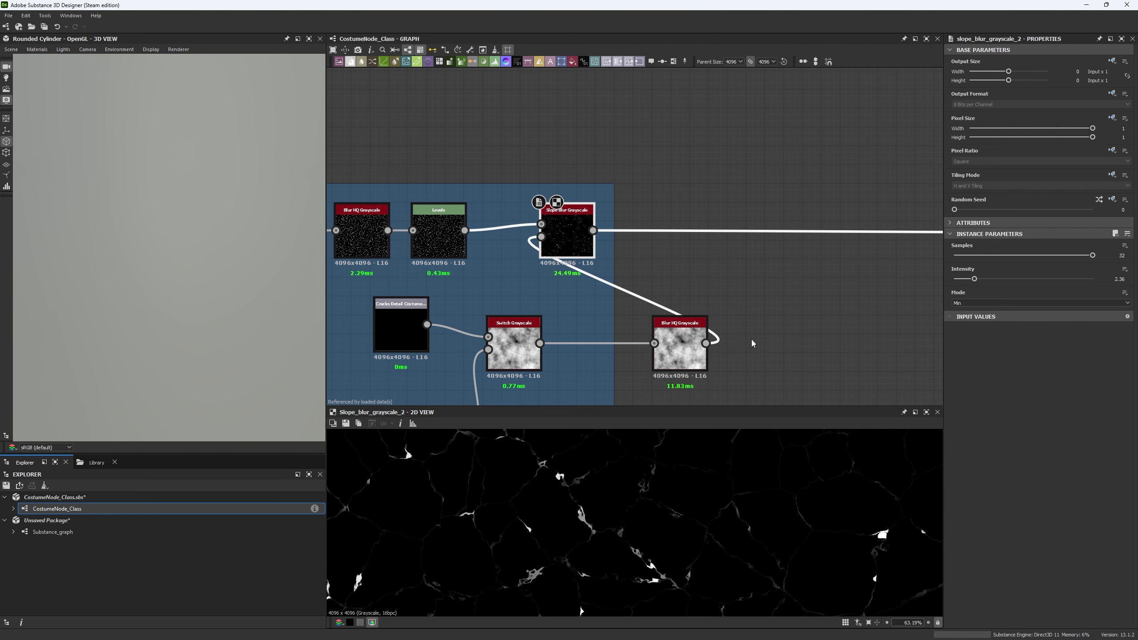
double_click(697, 338)
double_click(543, 210)
left_click(686, 325)
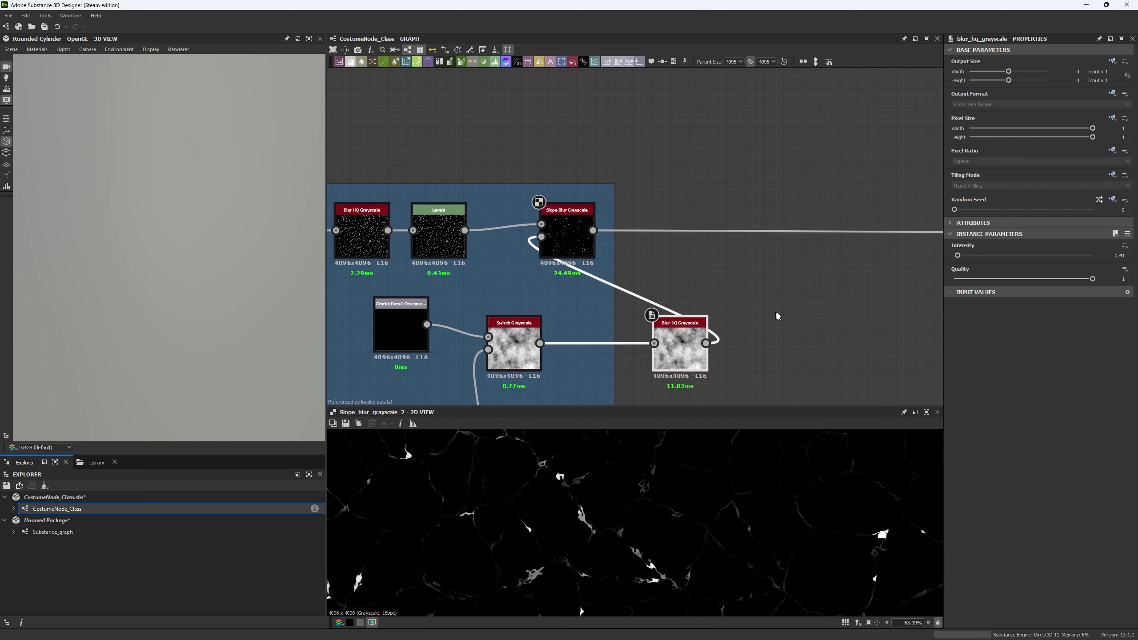
left_click_drag(958, 255, 999, 258)
- Set the Slope Blur Grayscale intensity to 0.1
left_click(568, 237)
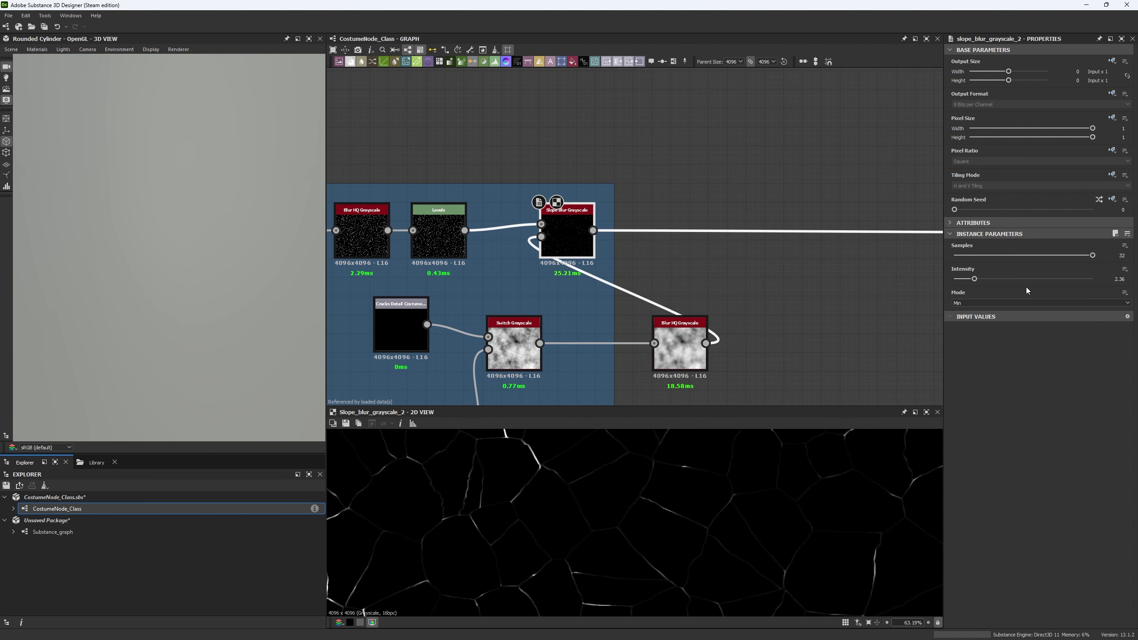
left_click(1108, 278)
type("0.1")
key("Return")
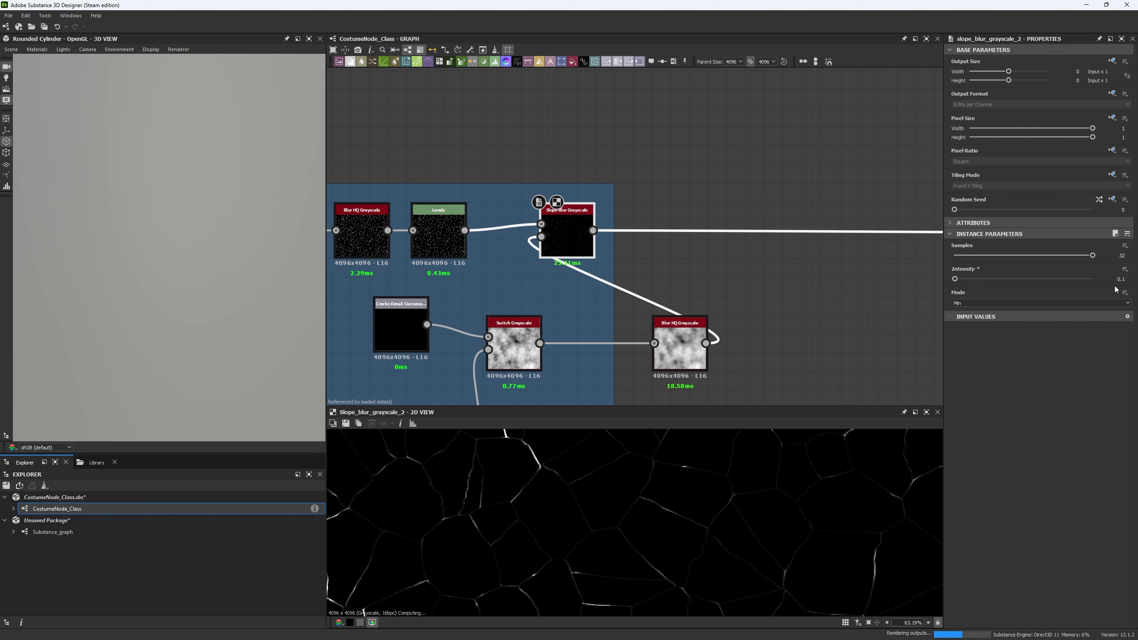
- Try a Blur HQ Grayscale intensity of about 6.62, compare the crack edges up close, and lower it to about 1.28 or less
left_click(680, 342)
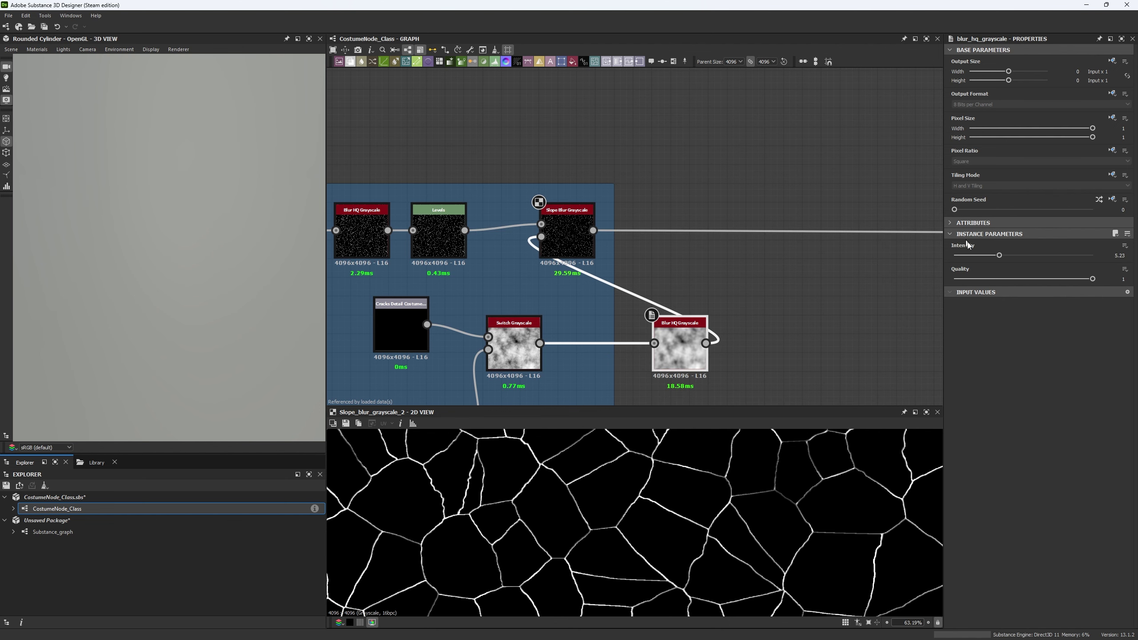
mouse_move(998, 256)
left_mouse_down()
mouse_move(954, 255)
mouse_move(1011, 255)
left_mouse_up()
scroll(703, 563, "up", 5)
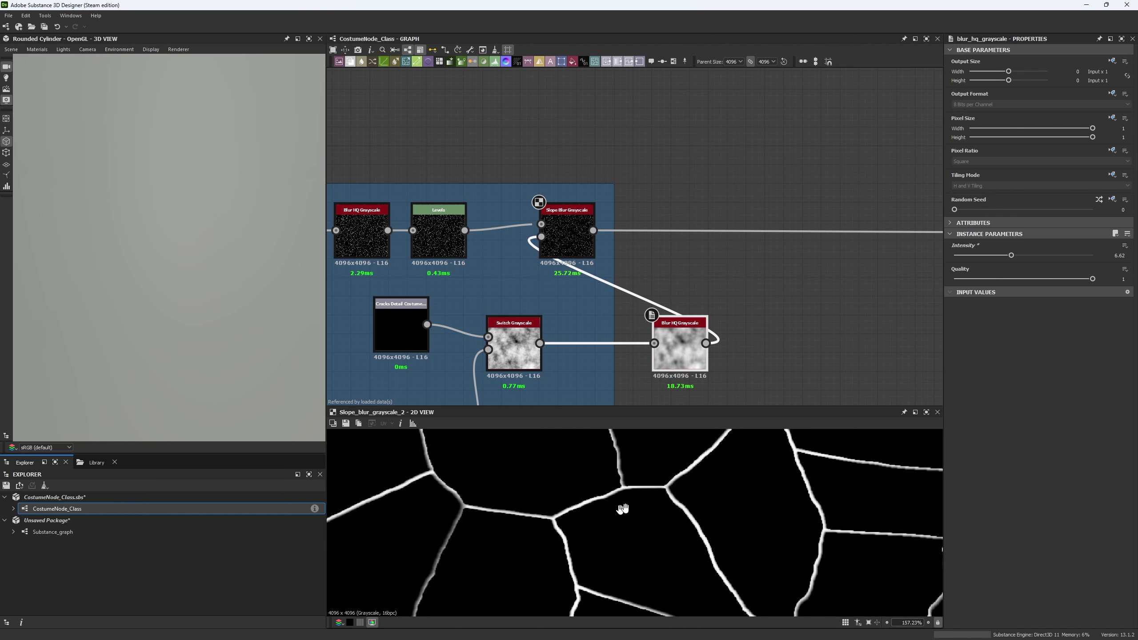
scroll(694, 497, "up", 3)
left_click(971, 256)
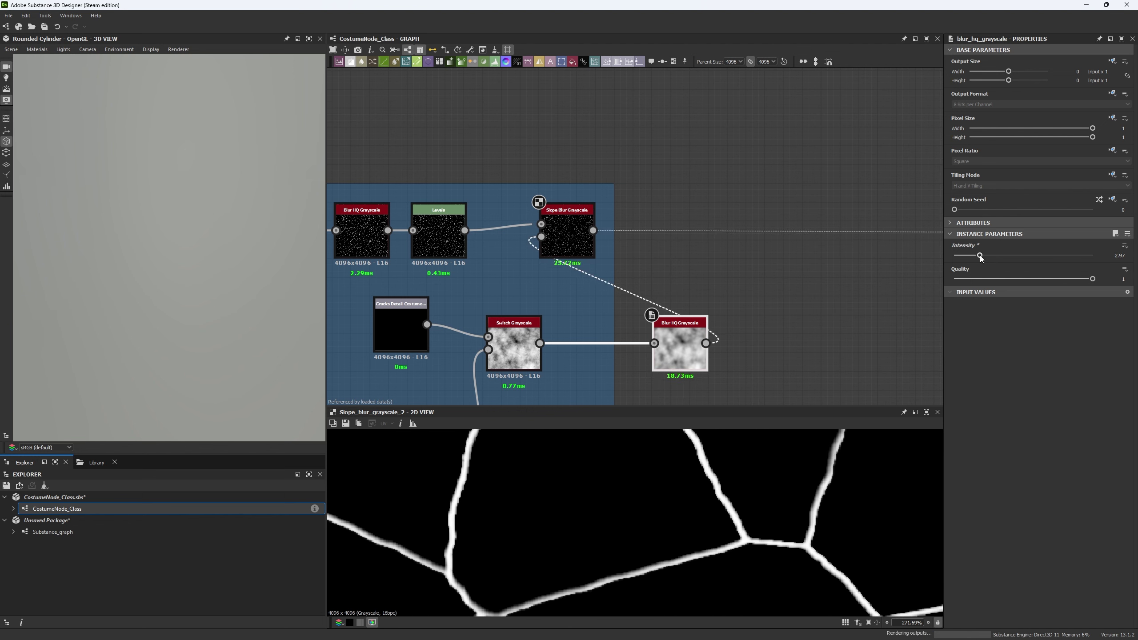
left_click_drag(971, 255, 959, 256)
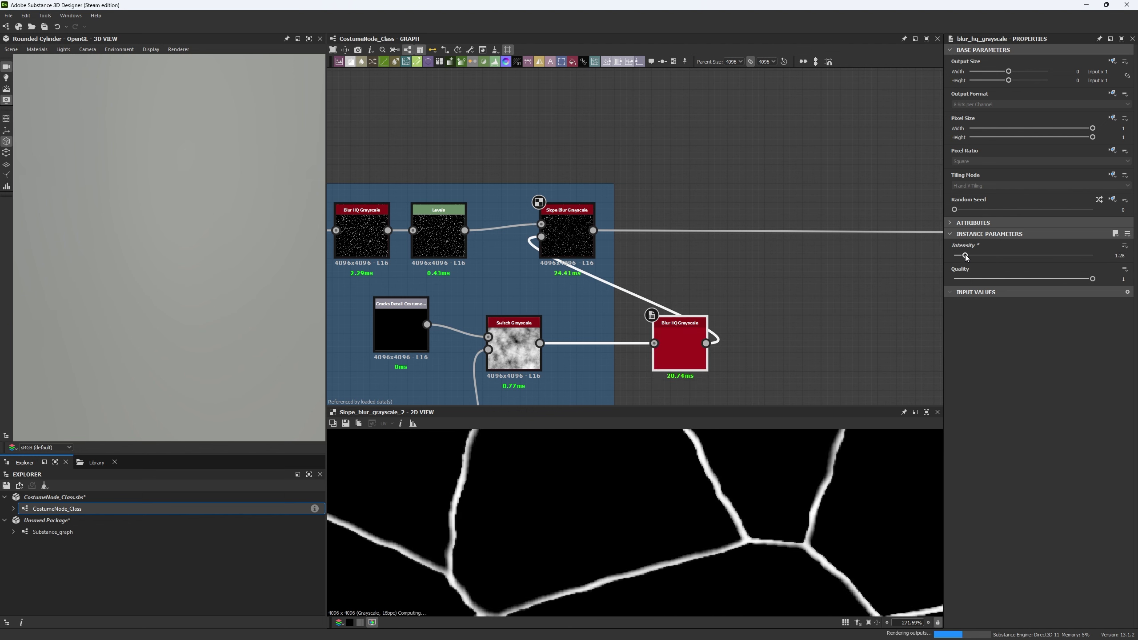
- Reconnect the Switch Grayscale directly to the Slope Blur Grayscale's Slope input and delete the Blur HQ Grayscale node after it
left_click_drag(539, 343, 541, 236)
key("Delete")
- Check the class chat in Discord and return to the node graph
key("alt+Tab")
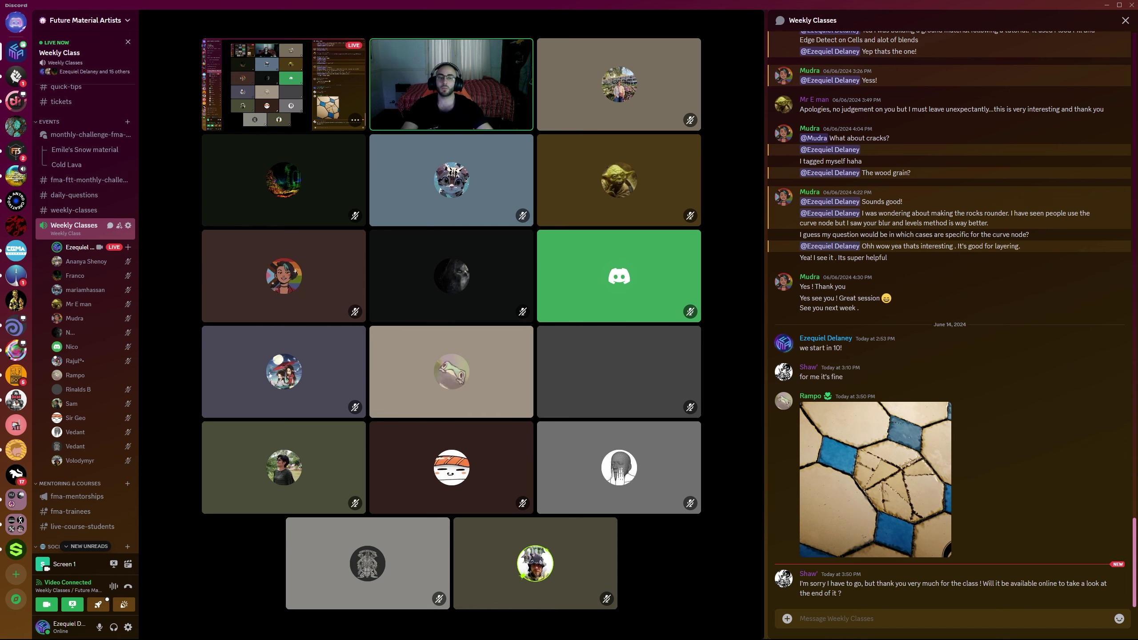
key("alt+Tab")
- Duplicate the Slope Blur Grayscale node with its input connections and place the copy above the blue frame
left_click(483, 336)
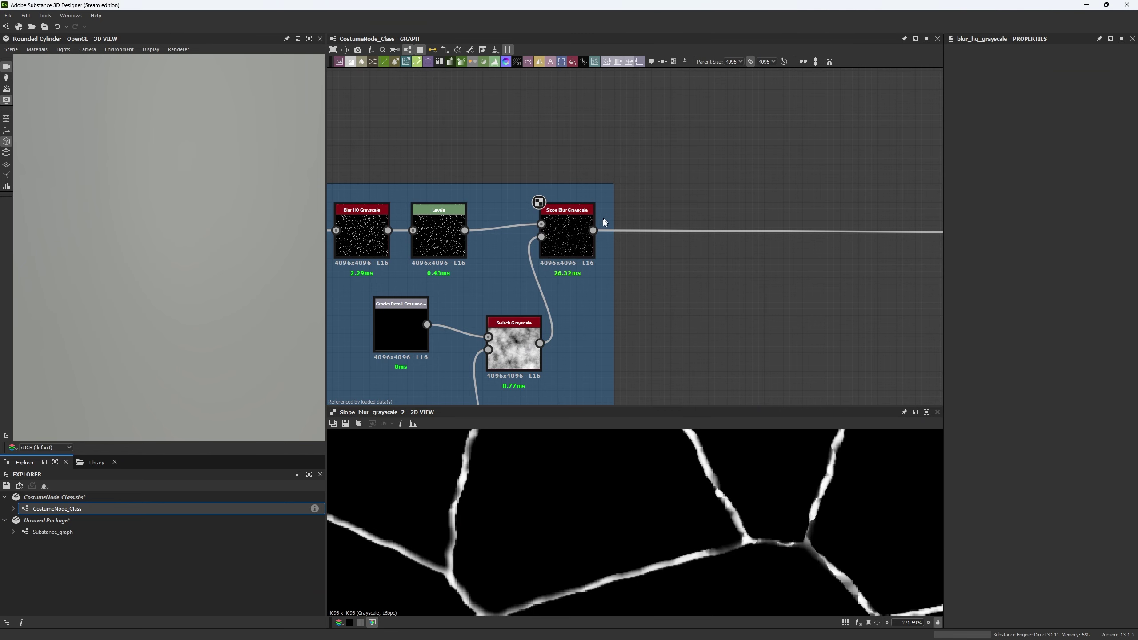
key("ctrl+shift+d")
left_click_drag(603, 239, 738, 154)
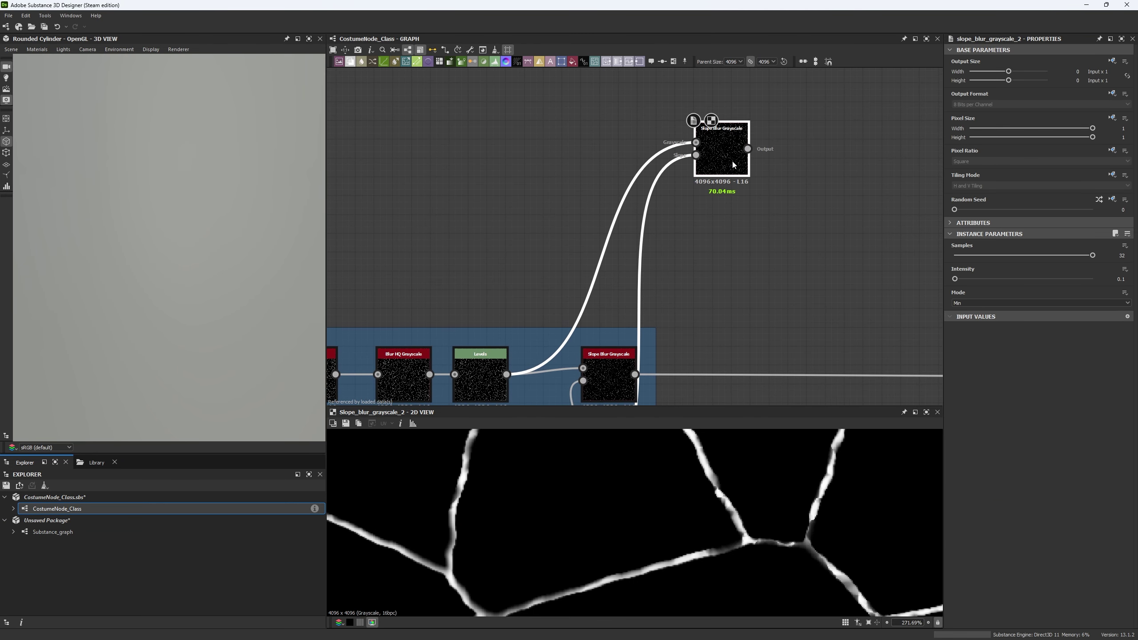
- Add a Gaussian Spots 1 node above the blue frame and fit its full pattern in the 2D view
key("space")
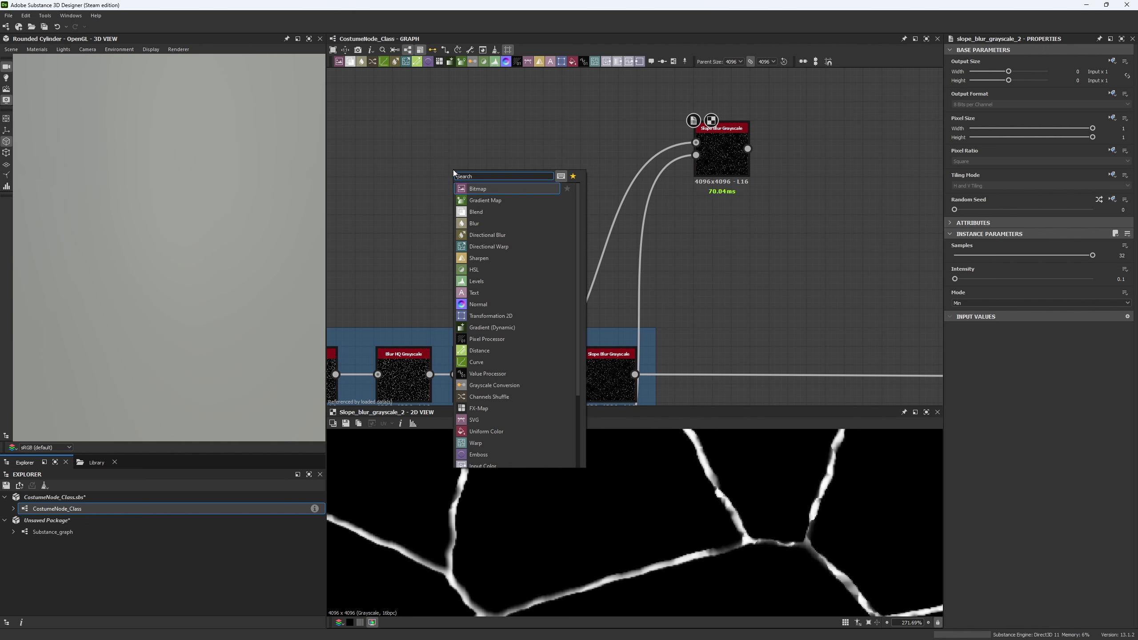
type("gaus")
key("Down")
key("Return")
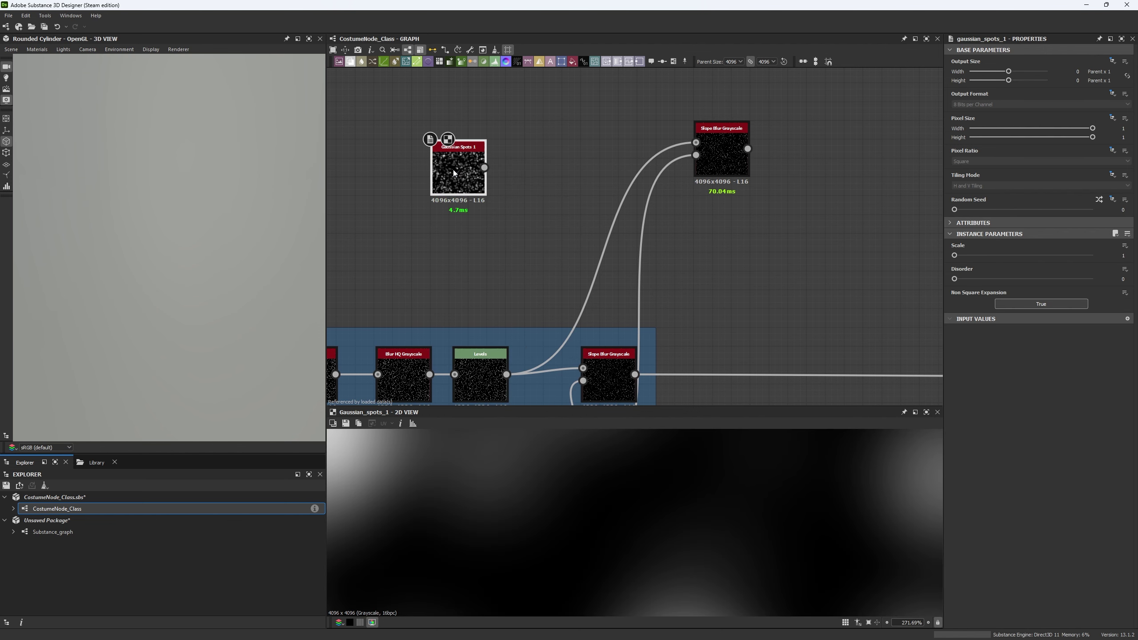
key("f")
key("f")
scroll(657, 241, "down", 5)
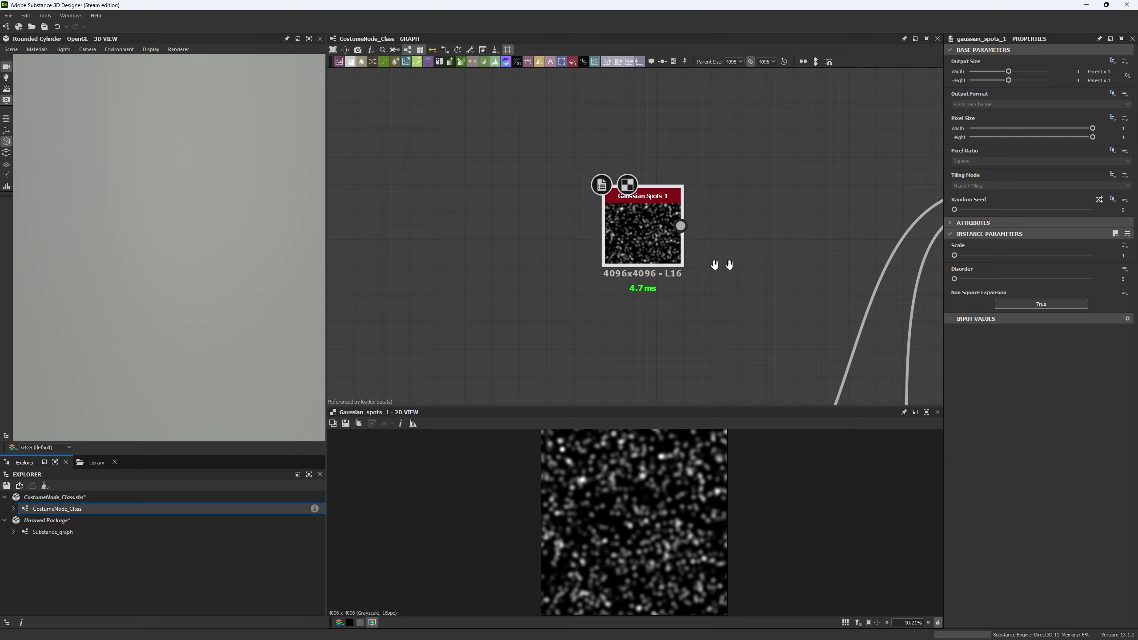
- Connect Gaussian Spots 1 to the Slope input of the duplicated Slope Blur Grayscale and inspect its cracks in the 2D view
middle_click_drag(658, 242, 441, 246)
left_click_drag(778, 218, 469, 236)
middle_click_drag(532, 261, 462, 241)
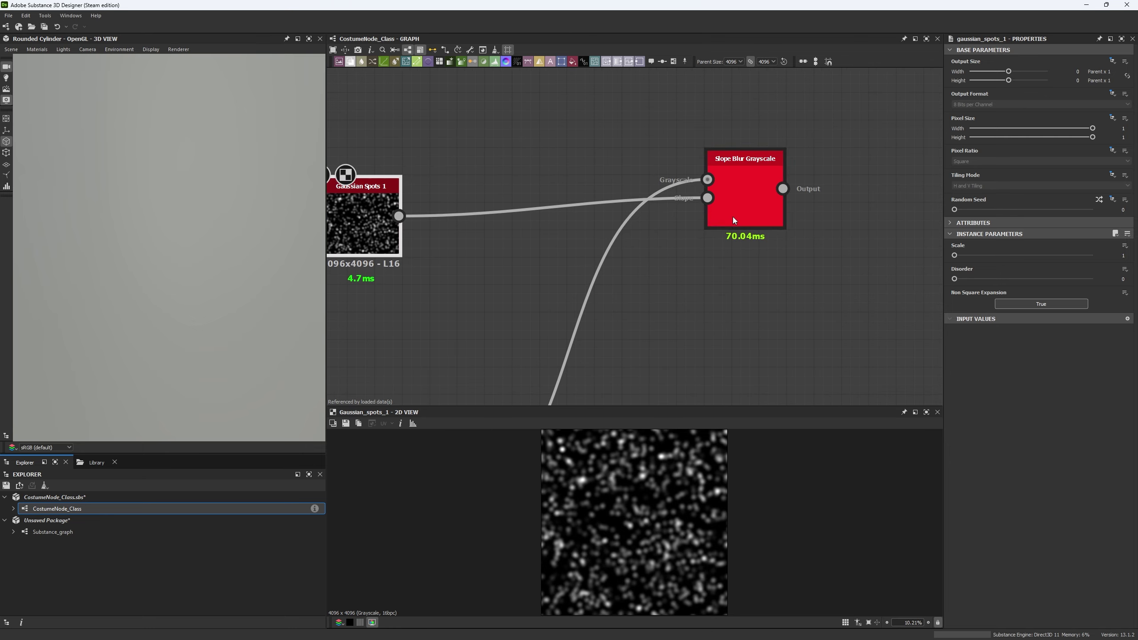
left_click(737, 204)
scroll(625, 521, "up", 8)
middle_click_drag(667, 552, 665, 483)
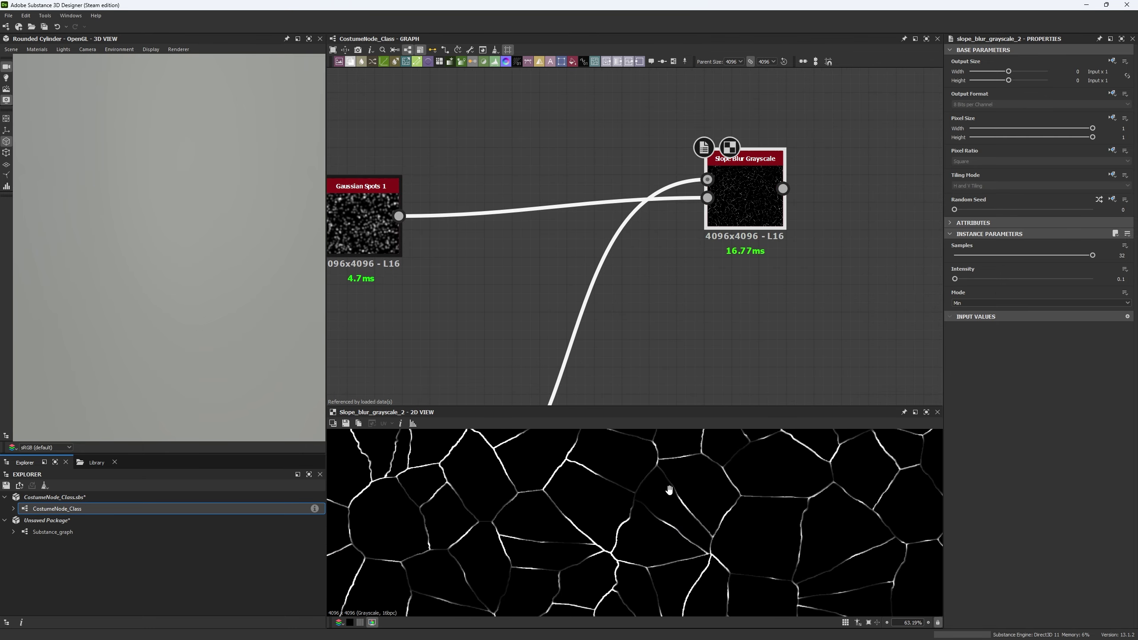
- Try a scale of 11 on the Gaussian Spots 1 node and return it to 1 while comparing the crack pattern
left_click(395, 244)
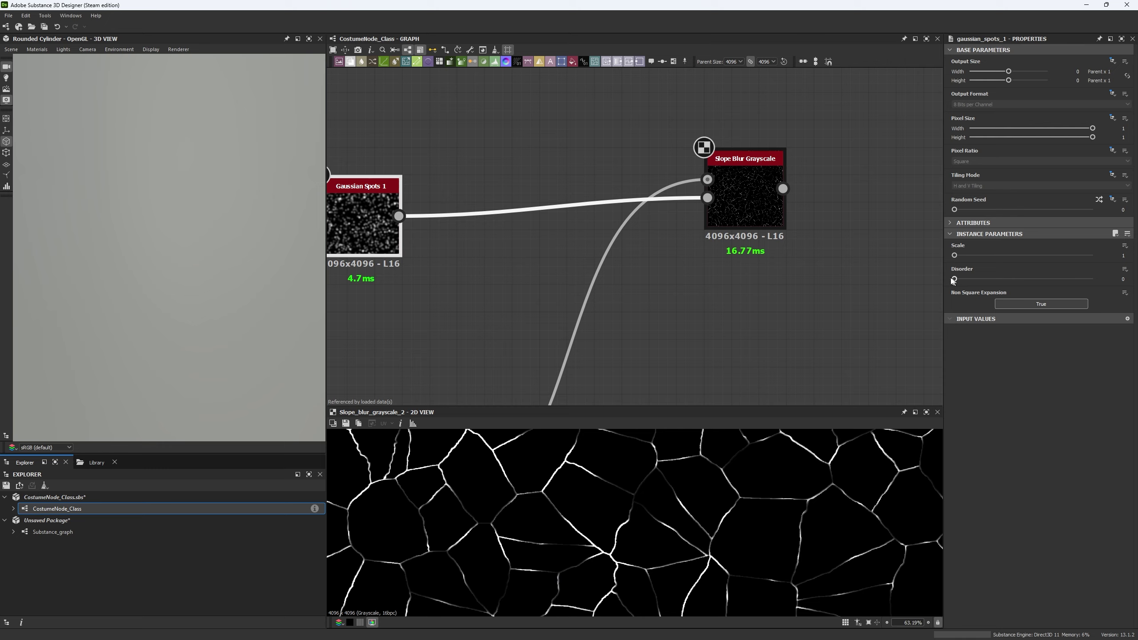
left_click_drag(954, 255, 1046, 255)
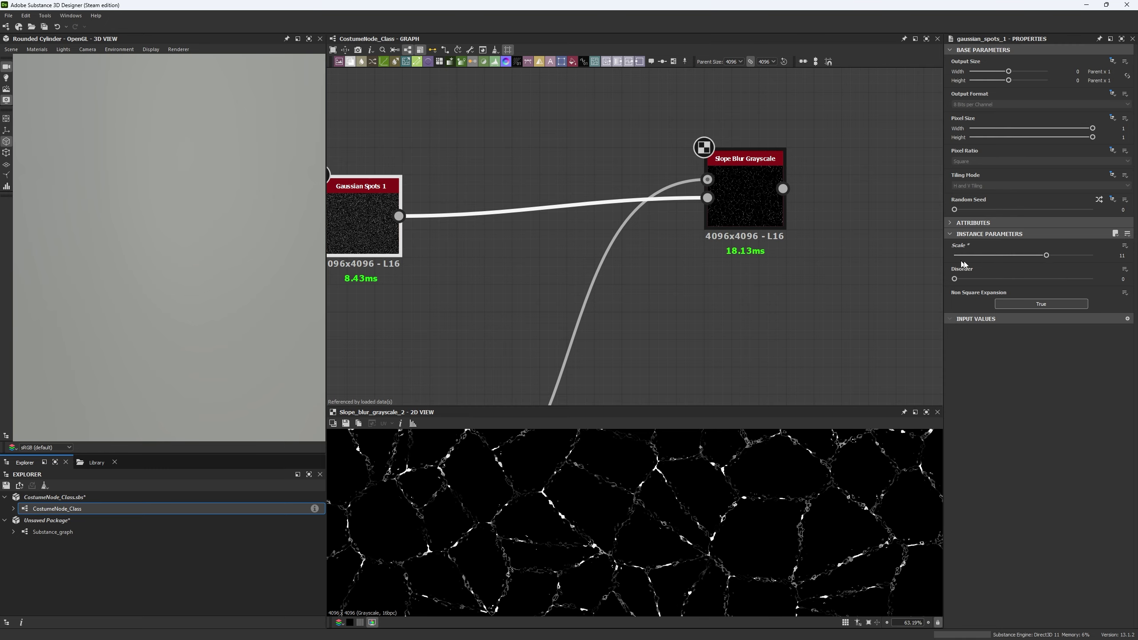
left_click_drag(962, 262, 950, 264)
scroll(672, 511, "down", 5)
middle_click_drag(644, 515, 661, 440)
scroll(609, 501, "up", 1)
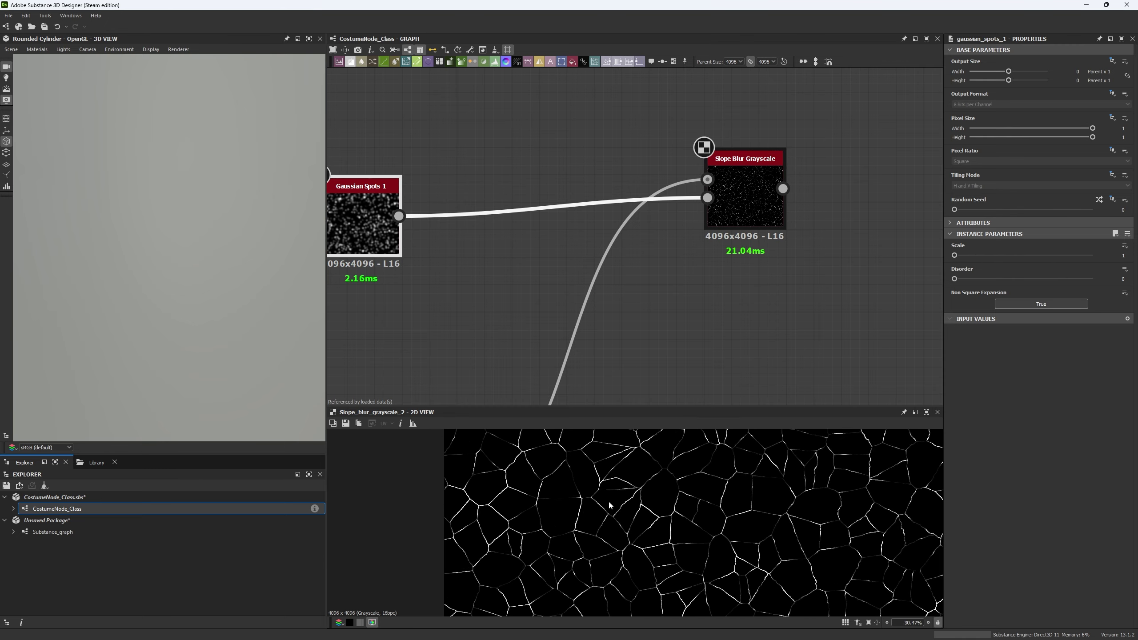
scroll(610, 505, "up", 5)
middle_click_drag(675, 308, 674, 307)
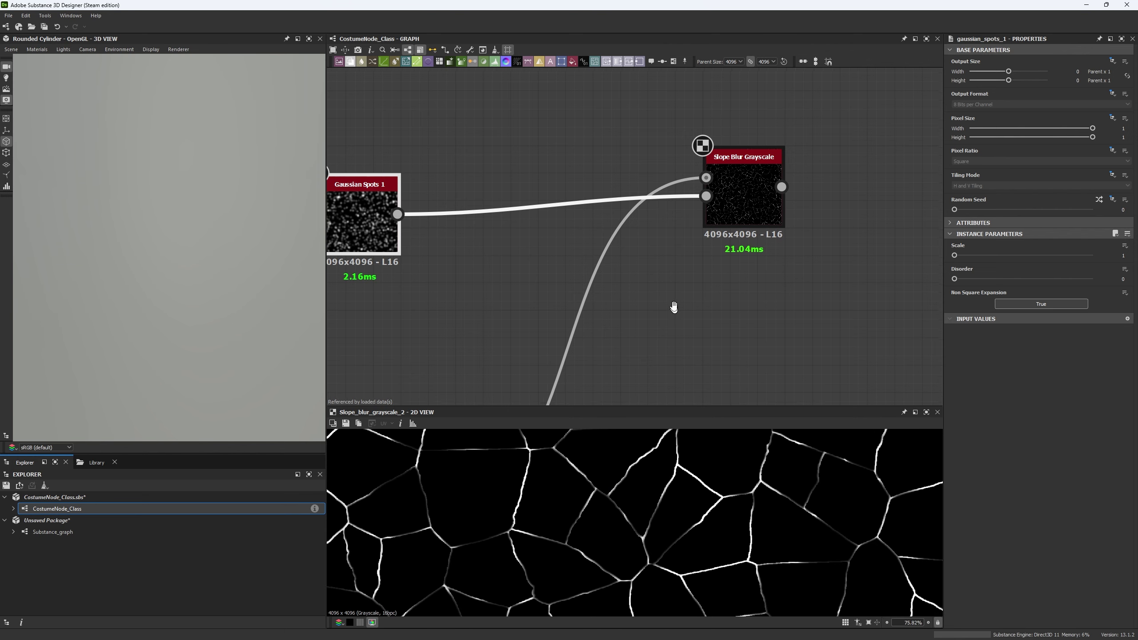
- Feed the duplicated Slope Blur Grayscale's output into the original's Grayscale input and place the original right beside the duplicate
scroll(637, 248, "down", 3)
left_click(603, 316)
left_click_drag(603, 317, 776, 269)
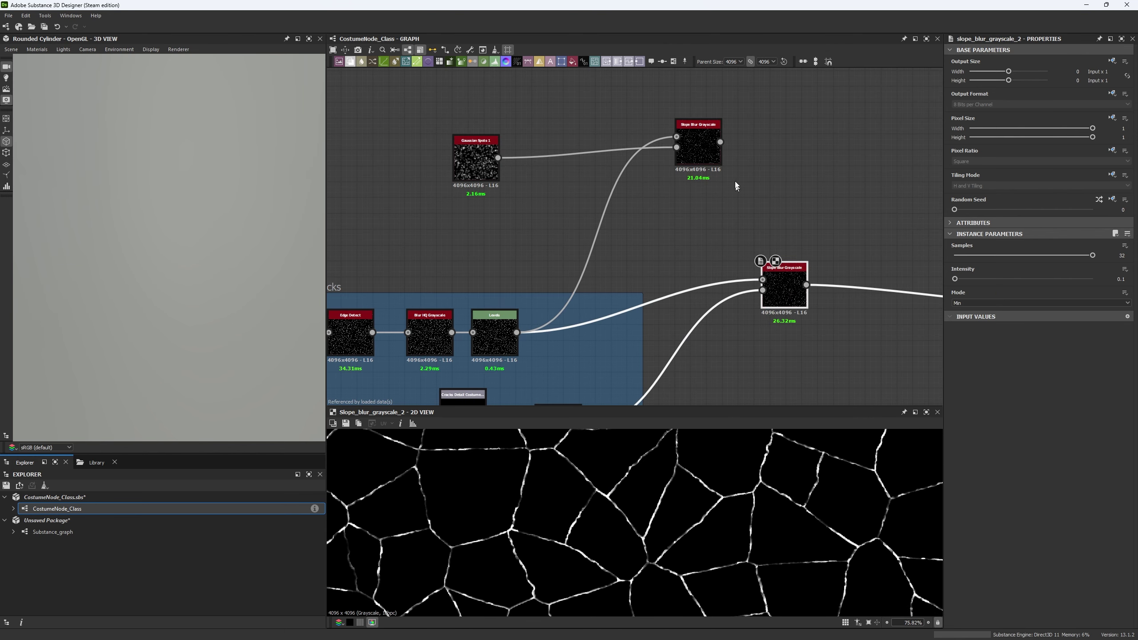
left_click_drag(720, 142, 762, 279)
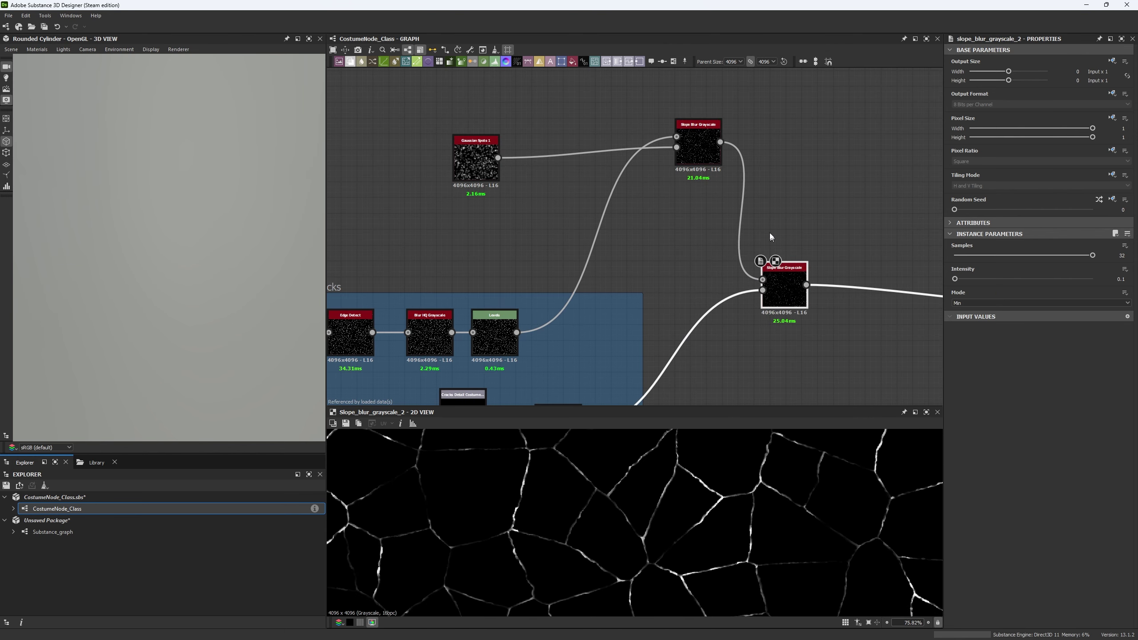
middle_click_drag(770, 233, 745, 241)
scroll(739, 493, "up", 4)
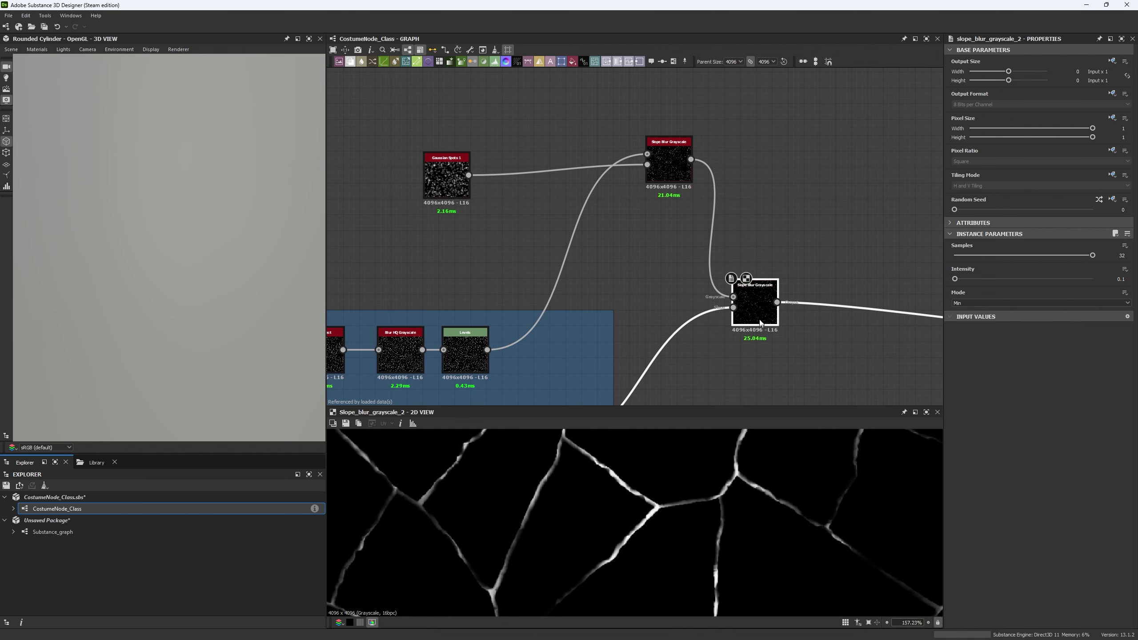
left_click_drag(751, 308, 737, 180)
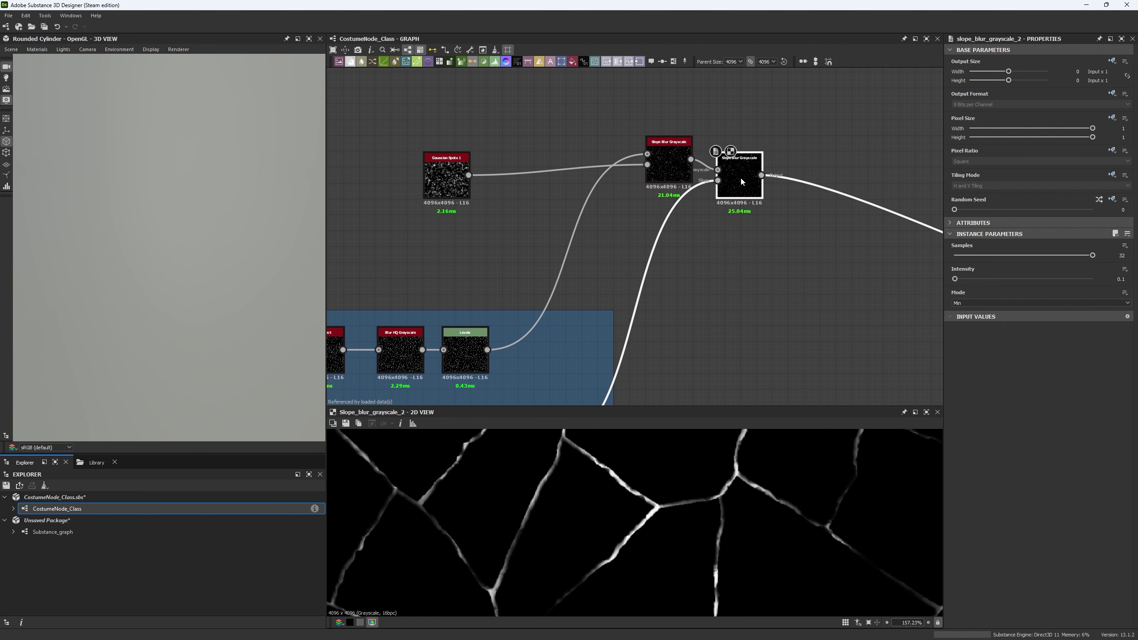
- Duplicate the second Slope Blur Grayscale of the chain below it and feed the copy's Grayscale input from the Levels node
key("ctrl+v")
left_click_drag(681, 376, 698, 366)
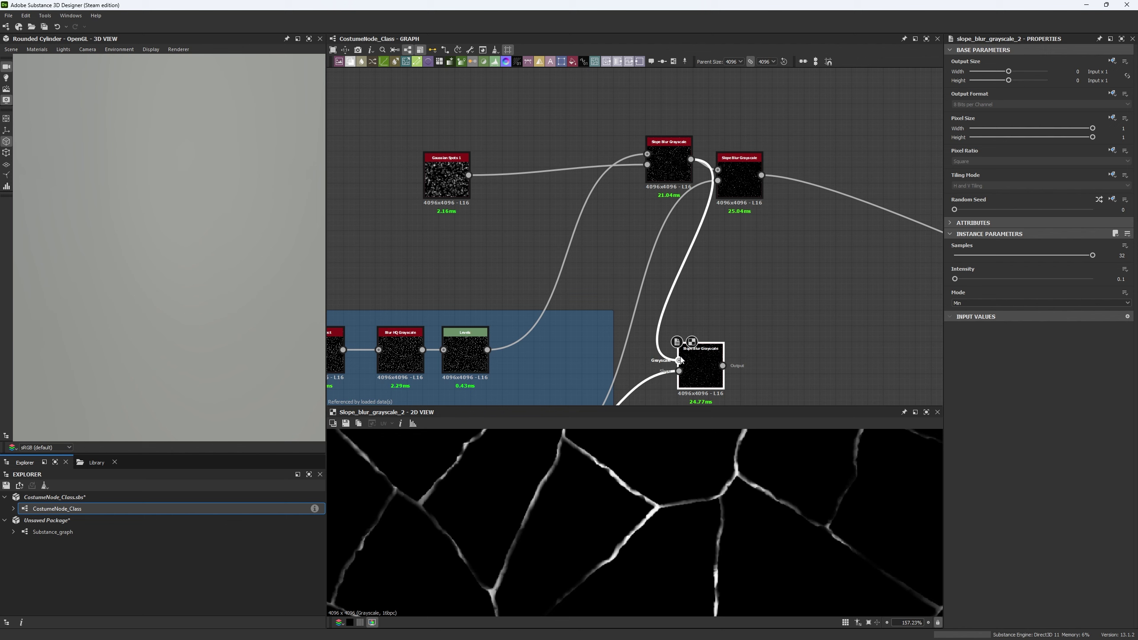
middle_click_drag(657, 329, 561, 311)
- Add a Blend node that combines the outputs of the chained Slope Blur Grayscale and the separate copy
left_click_drag(628, 348, 664, 157)
left_click(716, 330)
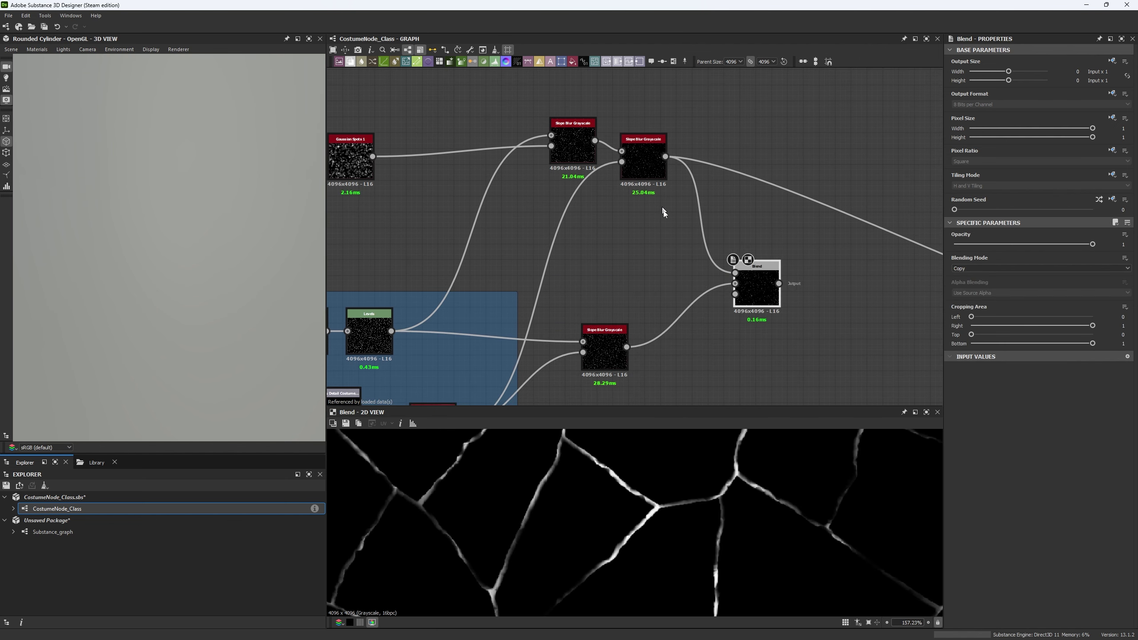
- Add a Perlin Noise node below the Blend and feed its output into the Blend's opacity mask input
middle_click_drag(665, 210, 664, 320)
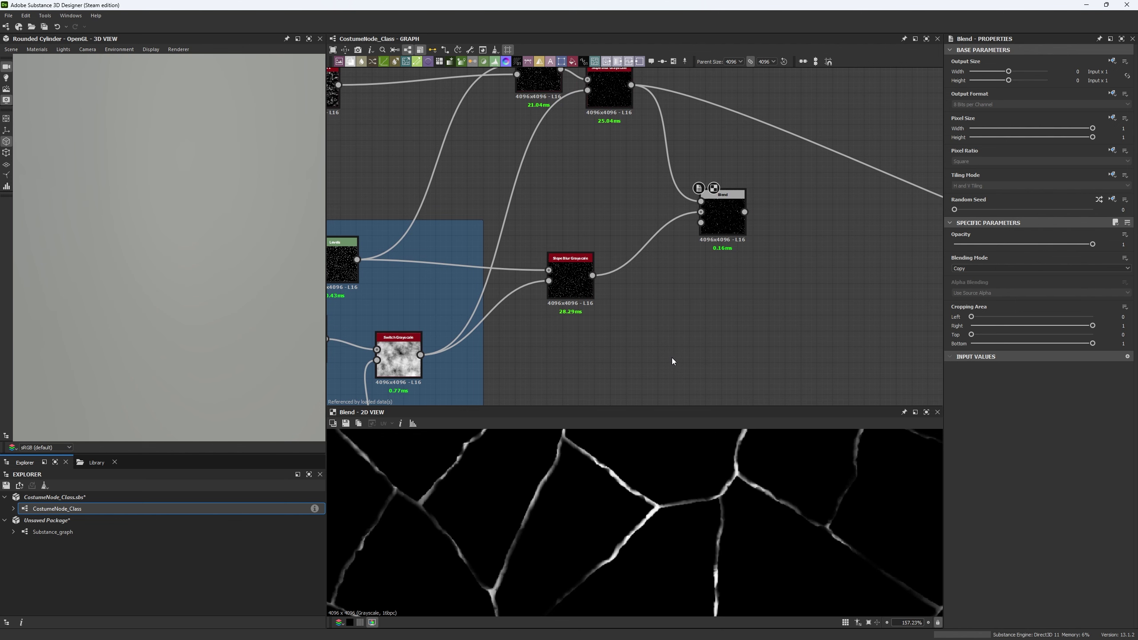
key("space")
type("perlin")
key("Return")
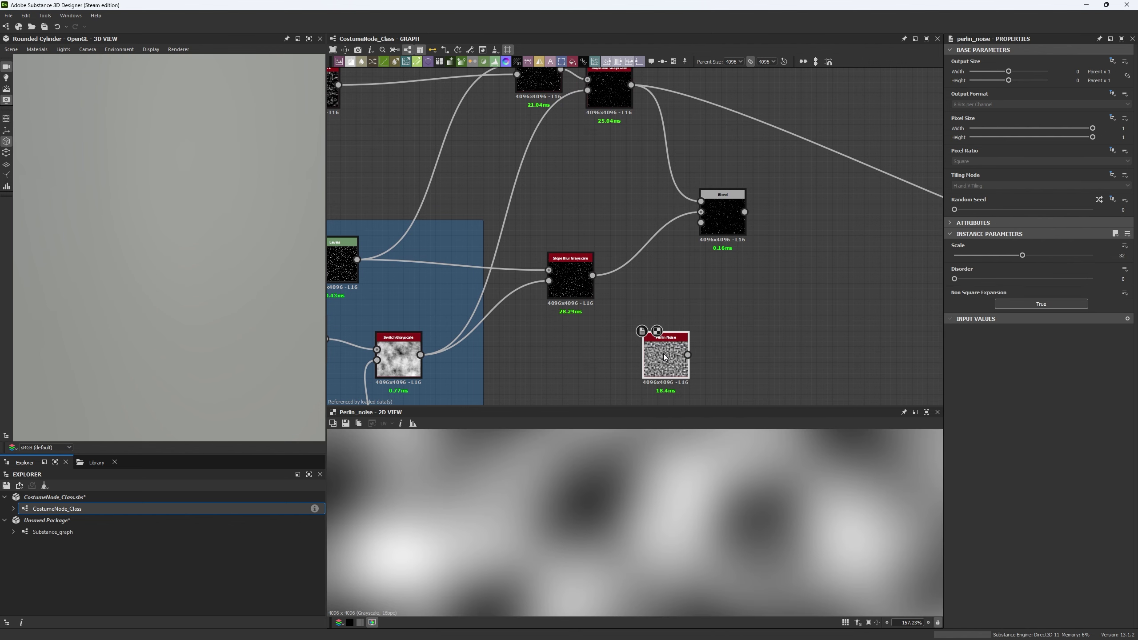
scroll(758, 555, "down", 5)
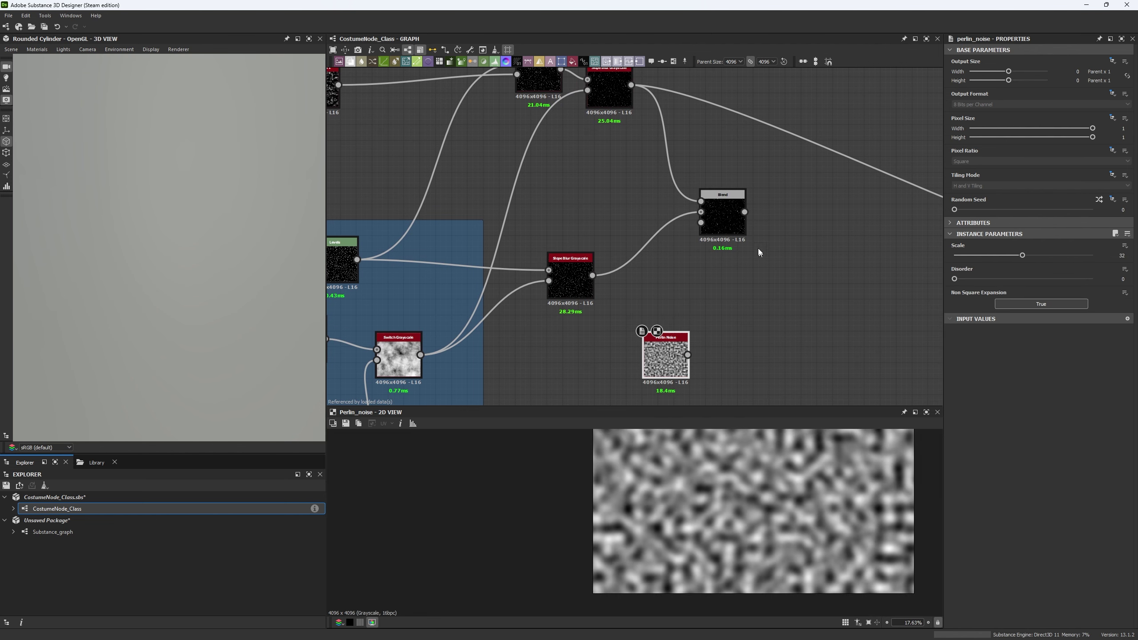
left_click(725, 215)
left_click_drag(700, 222, 687, 355)
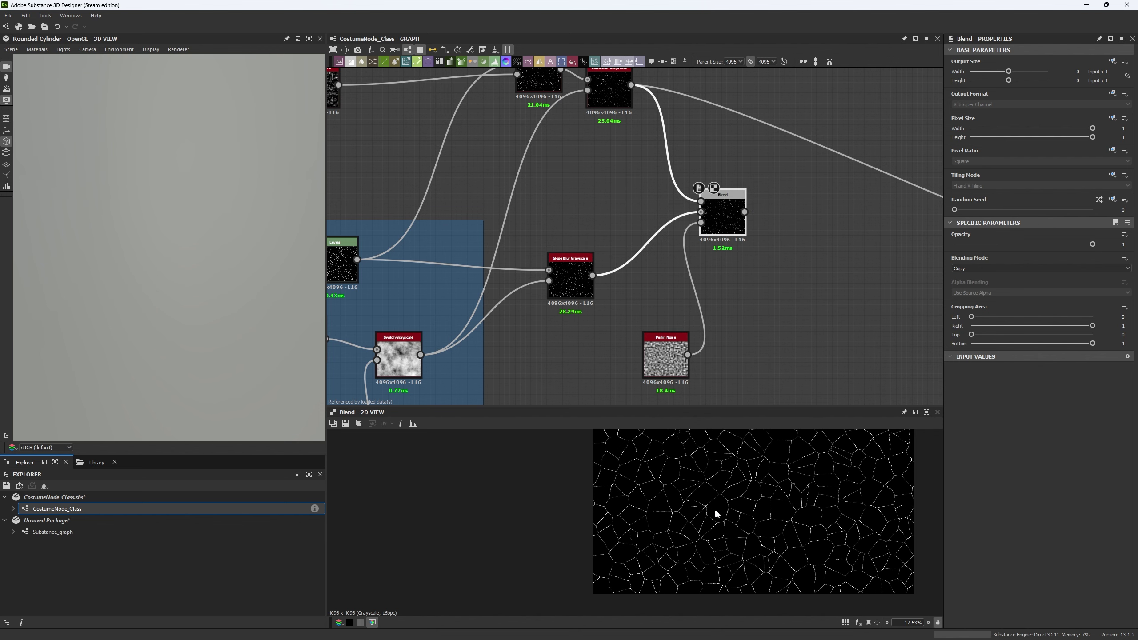
- Compare the crack pattern of the Blend with the chained Slope Blur Grayscale, and examine the Perlin Noise mask
scroll(717, 515, "up", 10)
middle_click_drag(584, 202, 583, 250)
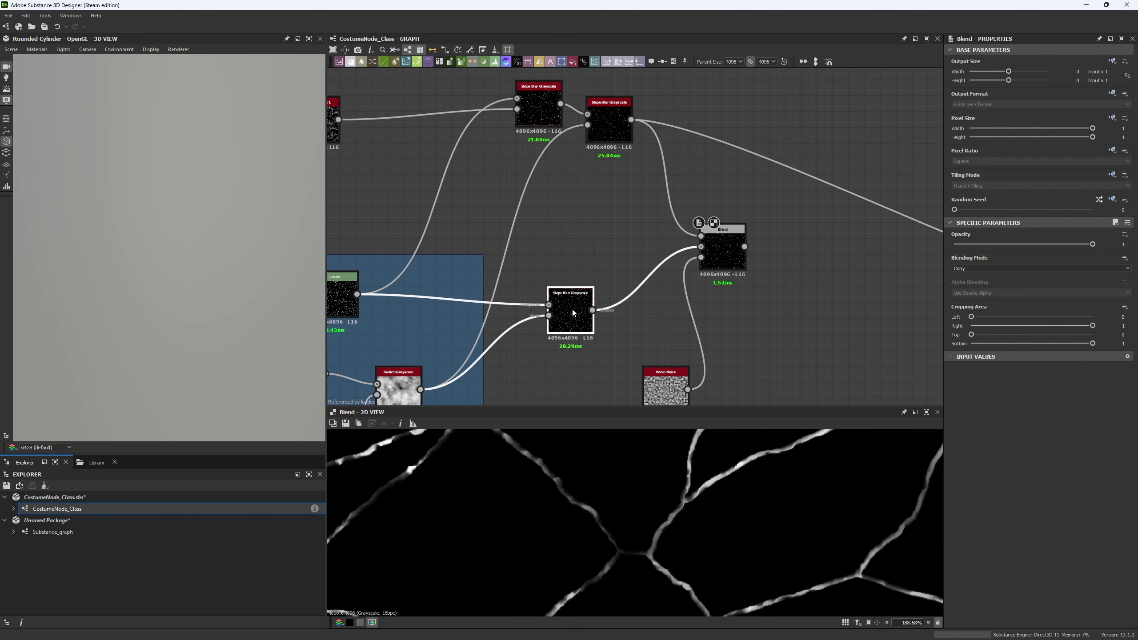
left_click(571, 308)
left_click(609, 127)
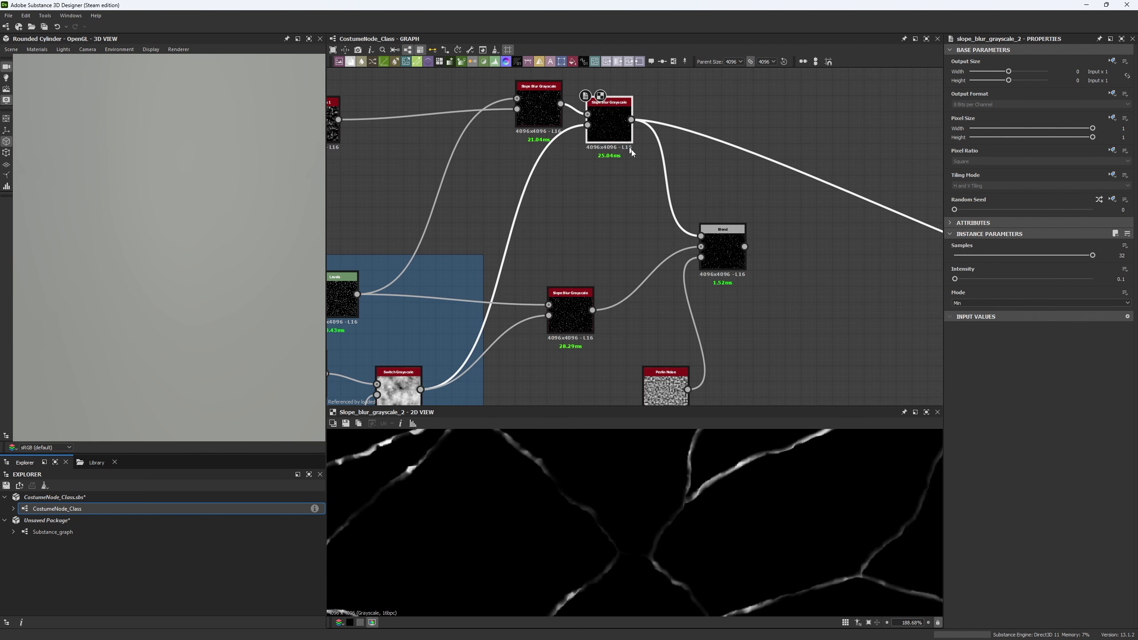
left_click(721, 255)
scroll(669, 381, "down", 2)
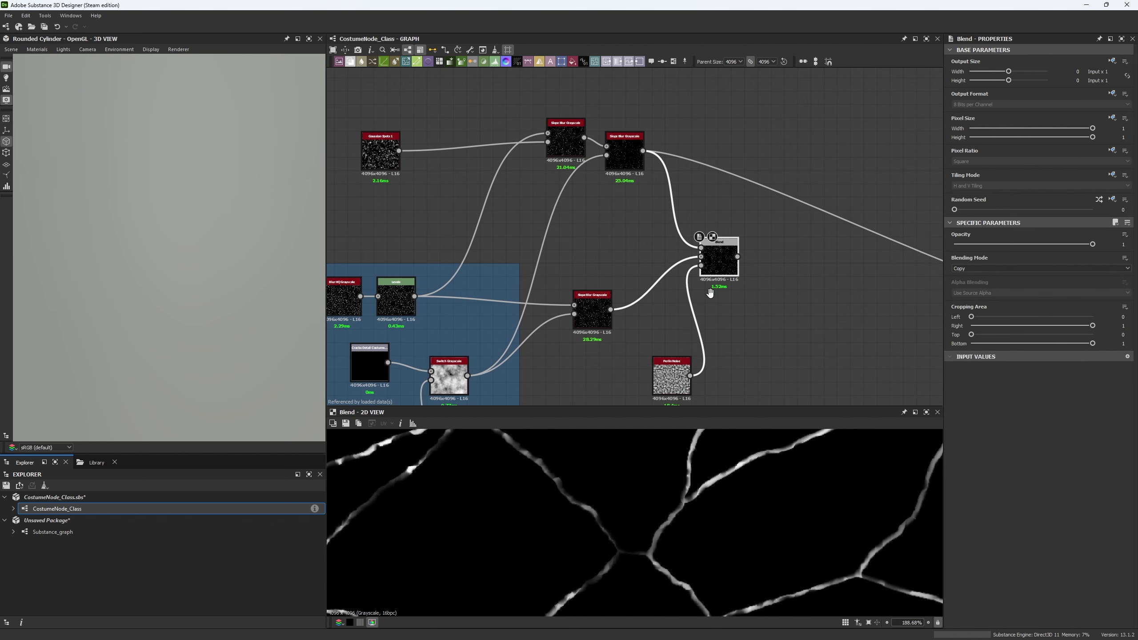
left_click(671, 378)
scroll(668, 494, "down", 5)
- Move the chained Slope Blur Grayscale's downstream connection onto the Blend's output and save the CostumeNode_Class package
middle_click_drag(649, 314, 642, 303)
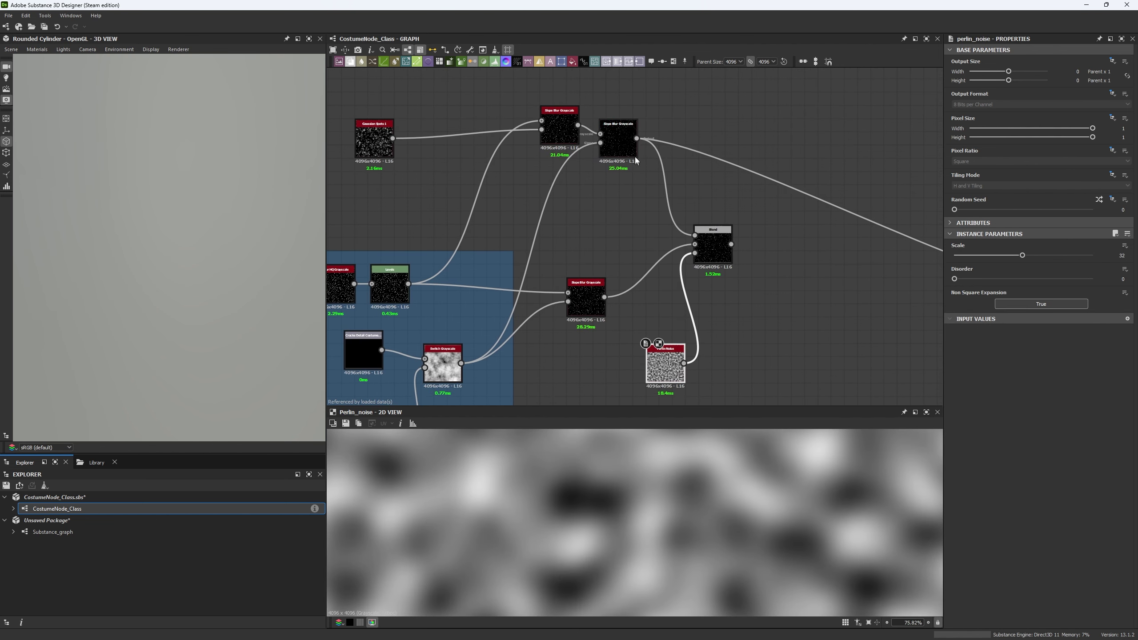
left_click_drag(636, 139, 705, 242, "shift")
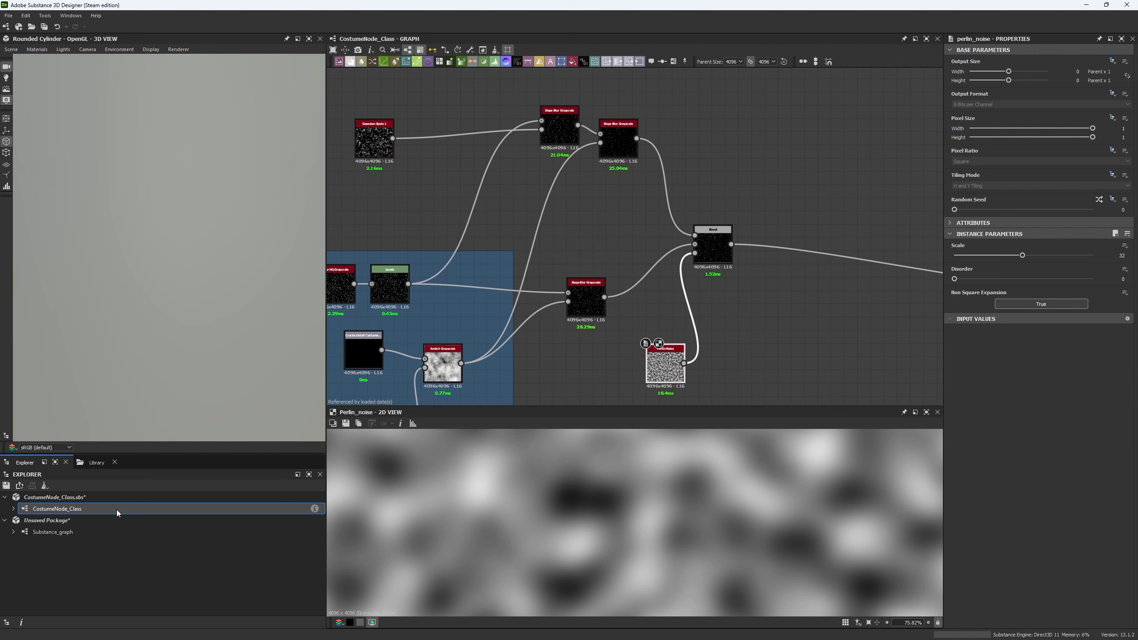
key("ctrl+s")
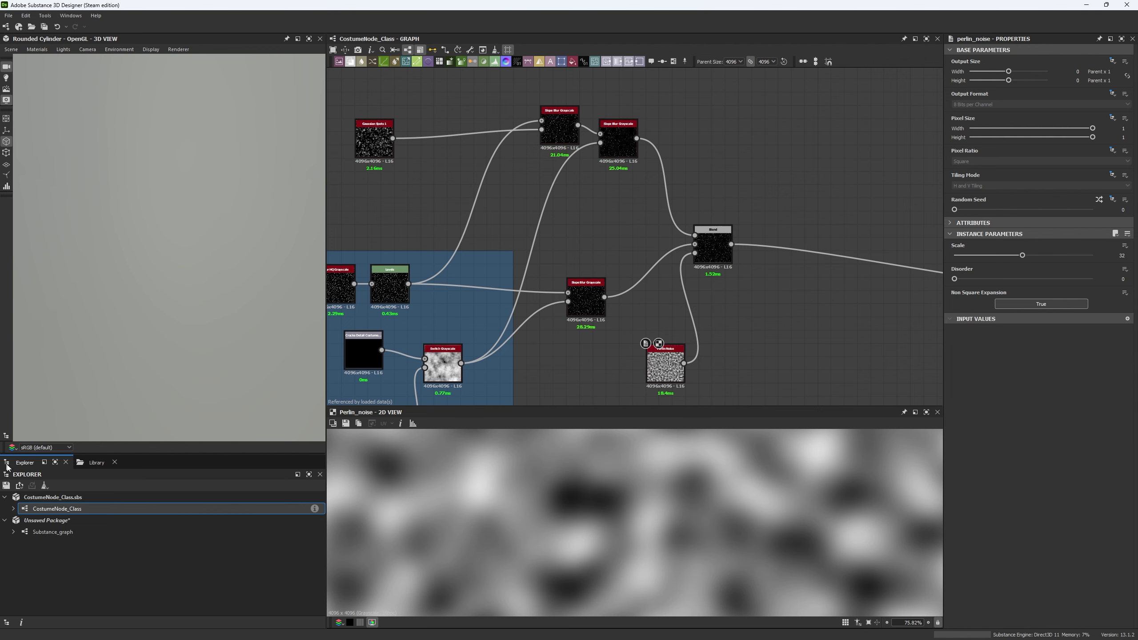
- Open Substance_graph and examine the cracks on the brick tiles of the 3D cylinder
left_click(52, 532)
double_click(51, 532)
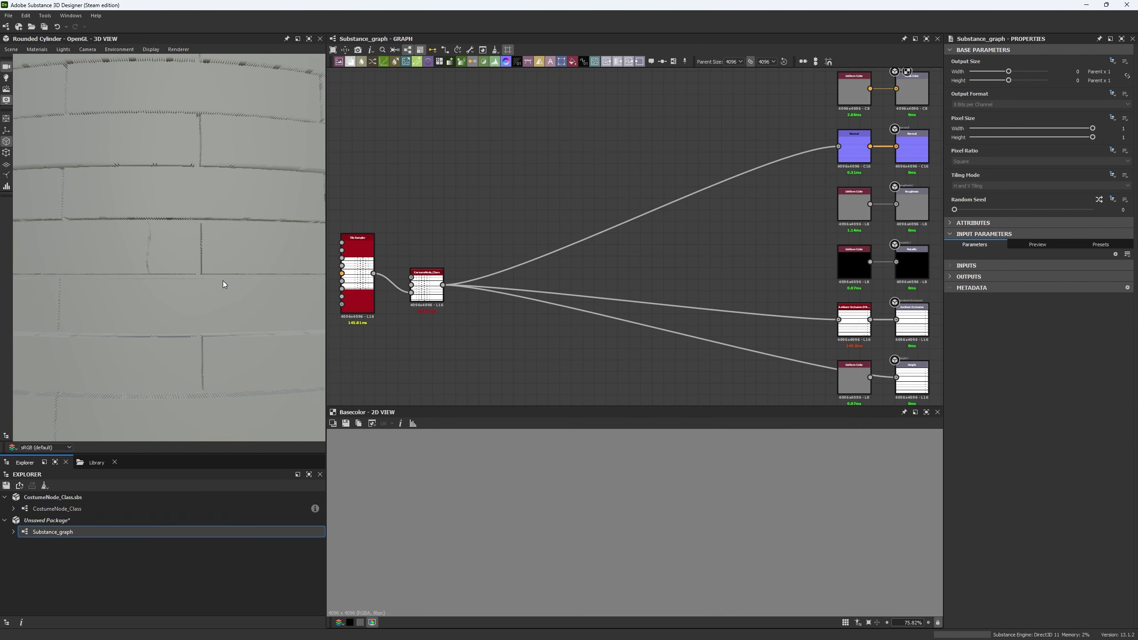
scroll(223, 281, "up", 5)
scroll(206, 296, "down", 5)
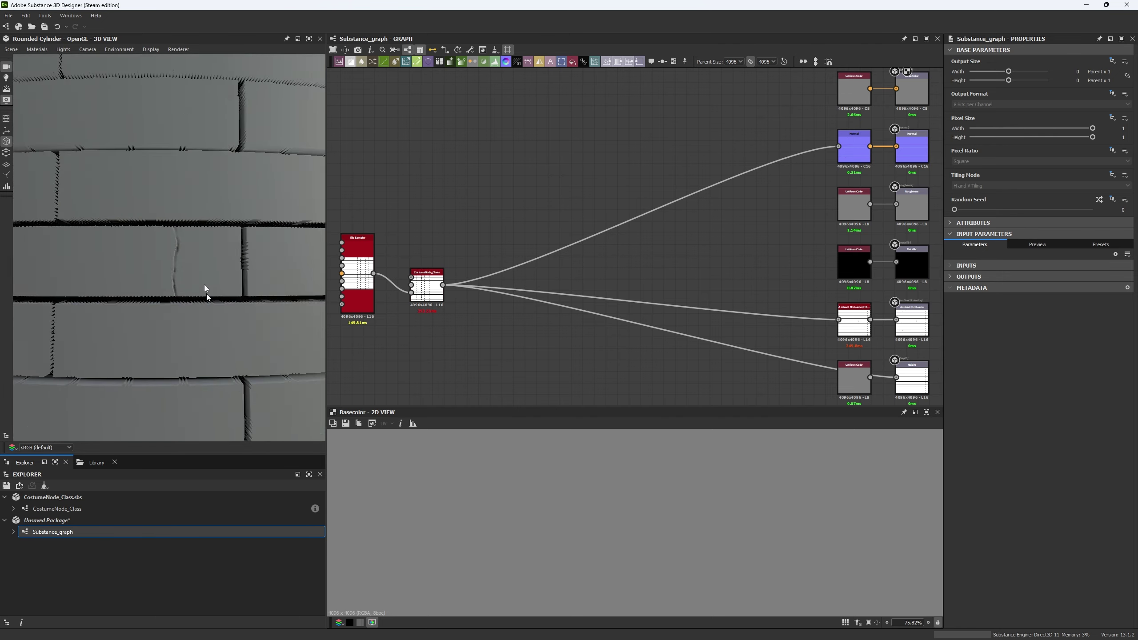
scroll(198, 176, "up", 5)
scroll(202, 286, "up", 5)
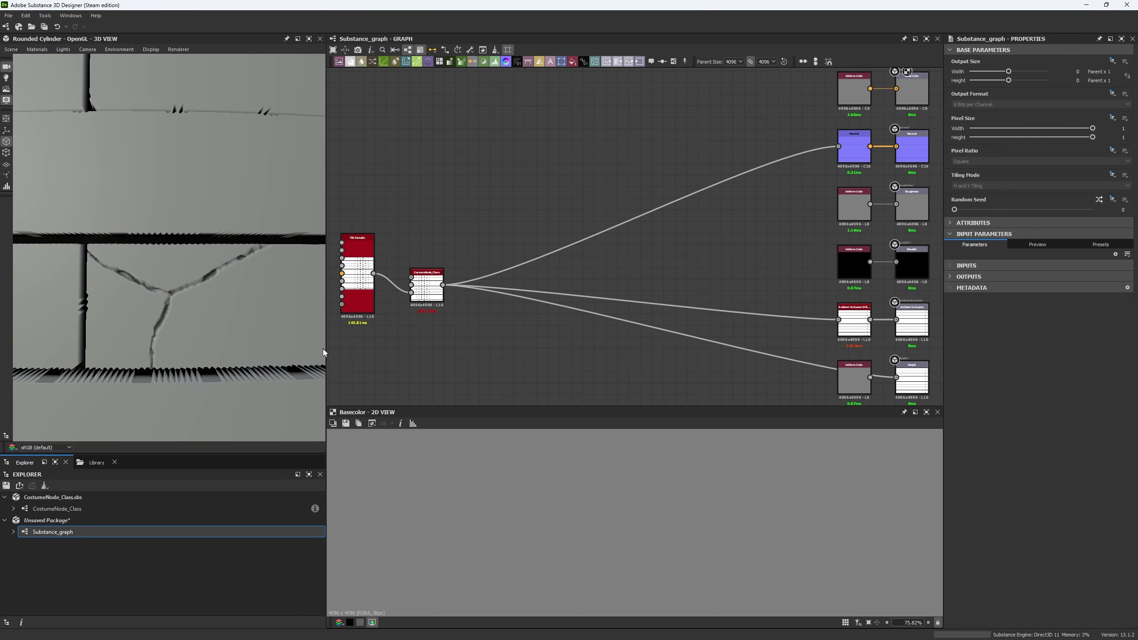
- Set Cracks Intensity to 0.14 on the CostumeNode_Class node and inspect the cracks on the cylinder
left_click(425, 287)
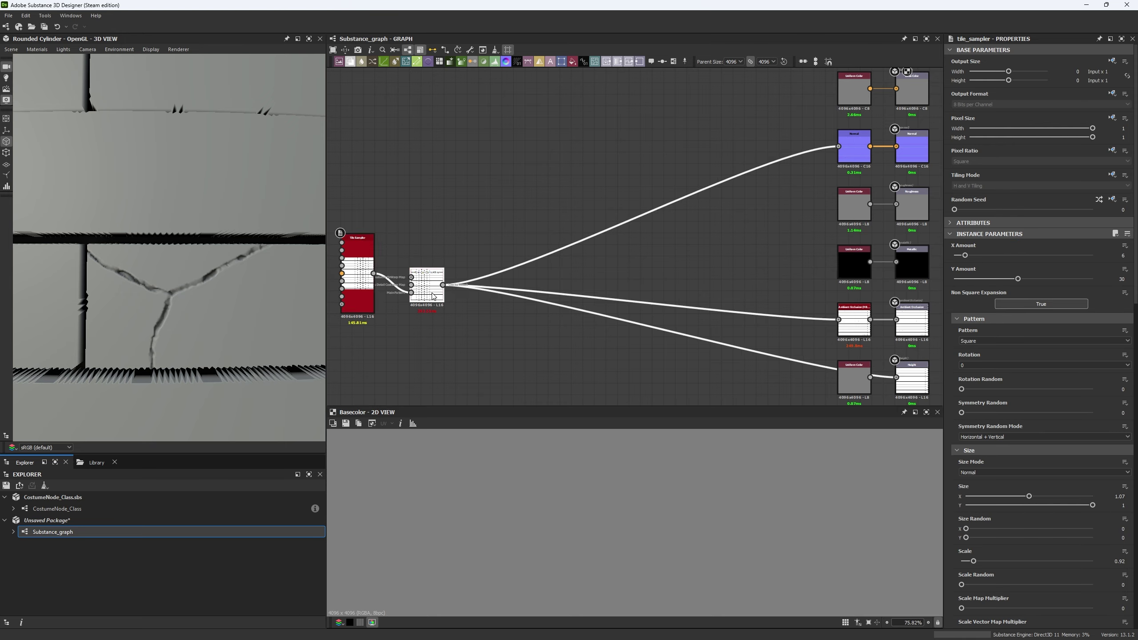
scroll(1017, 442, "down", 1)
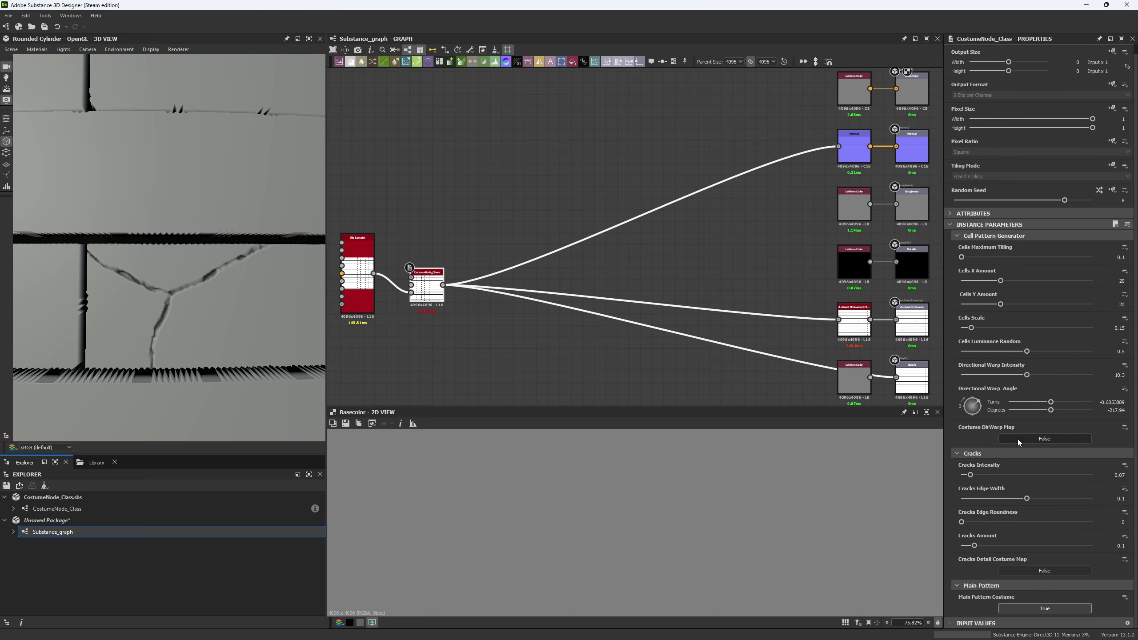
left_click(977, 475)
scroll(151, 168, "down", 5)
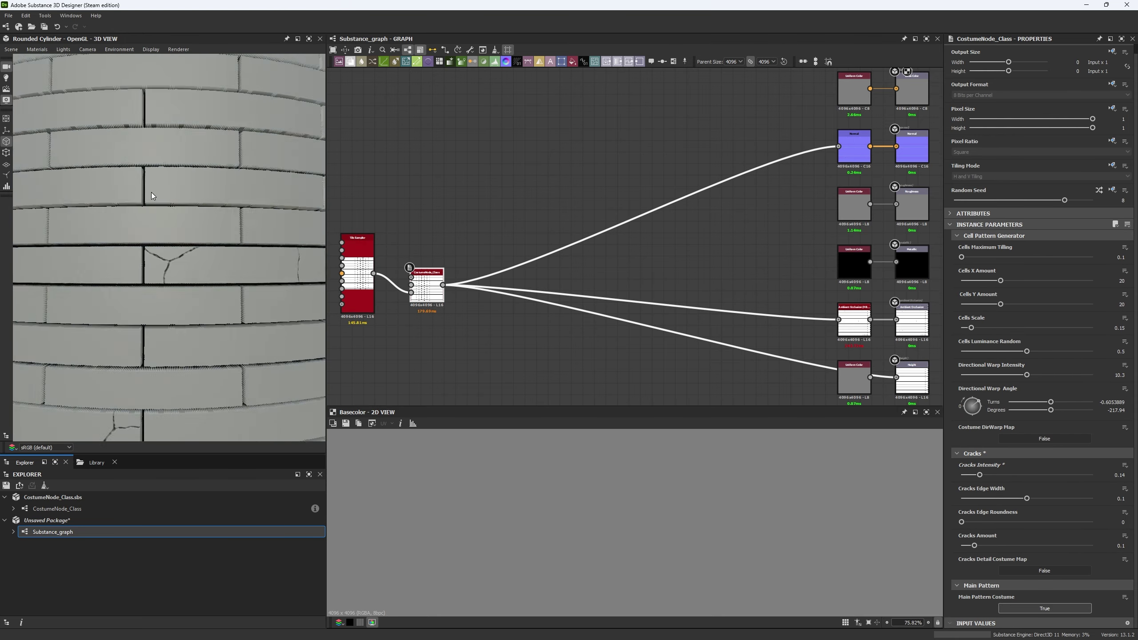
scroll(215, 247, "up", 6)
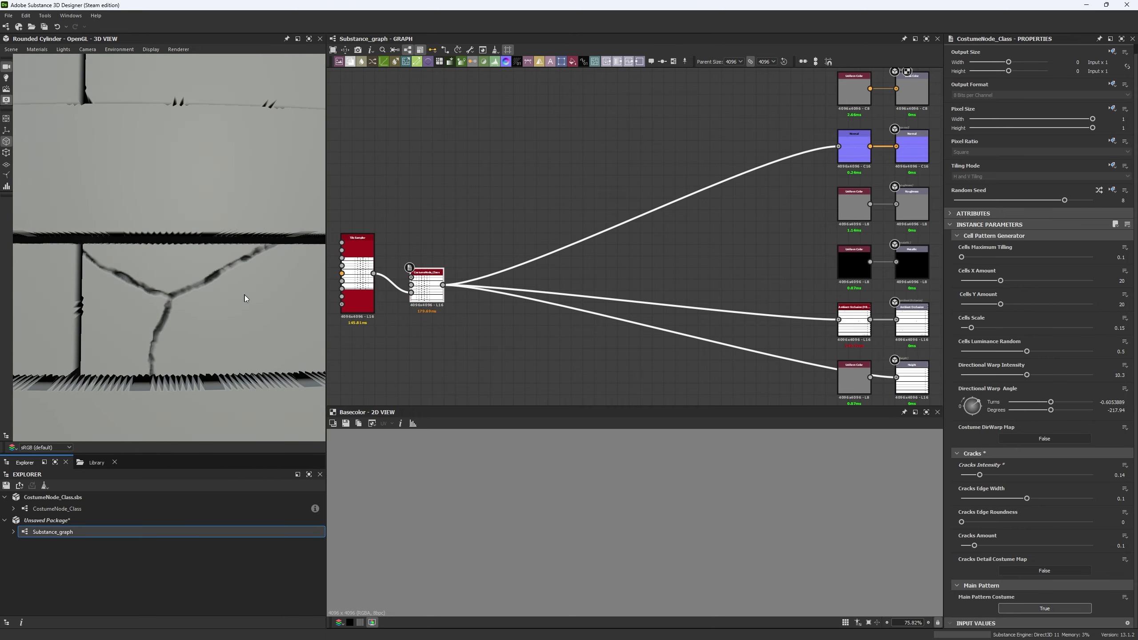
scroll(215, 278, "down", 5)
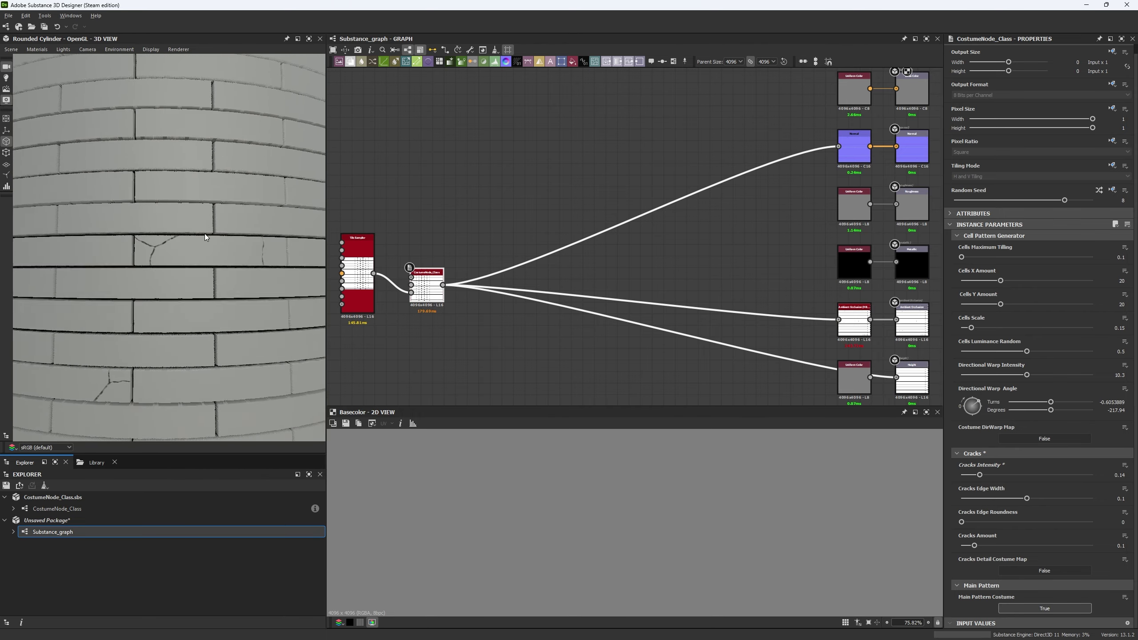
scroll(202, 240, "up", 5)
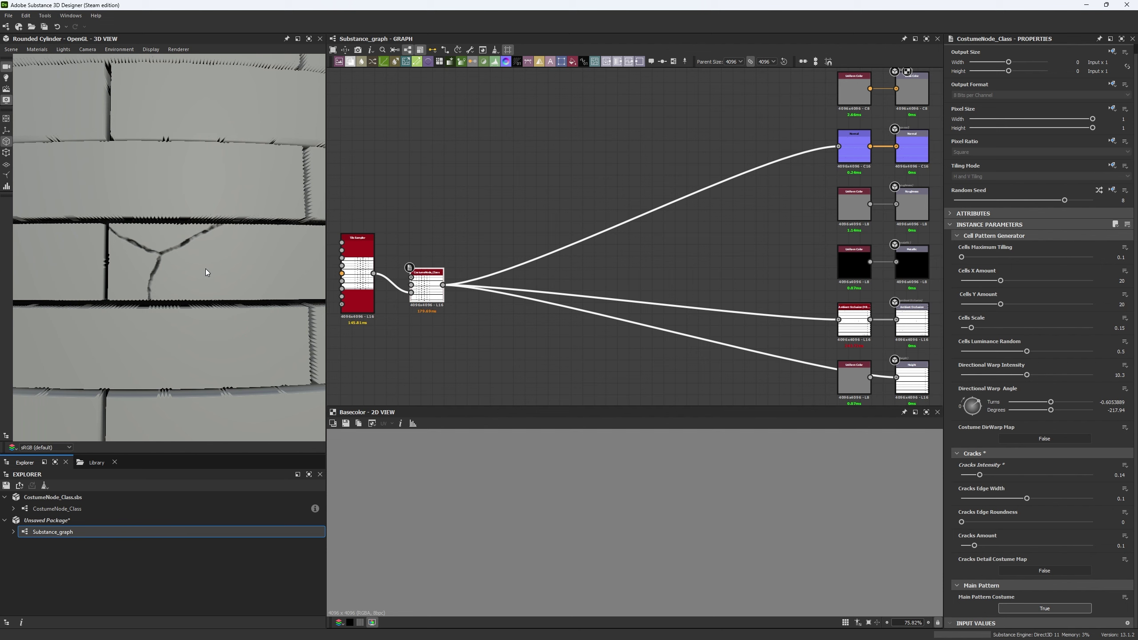
scroll(209, 281, "down", 6)
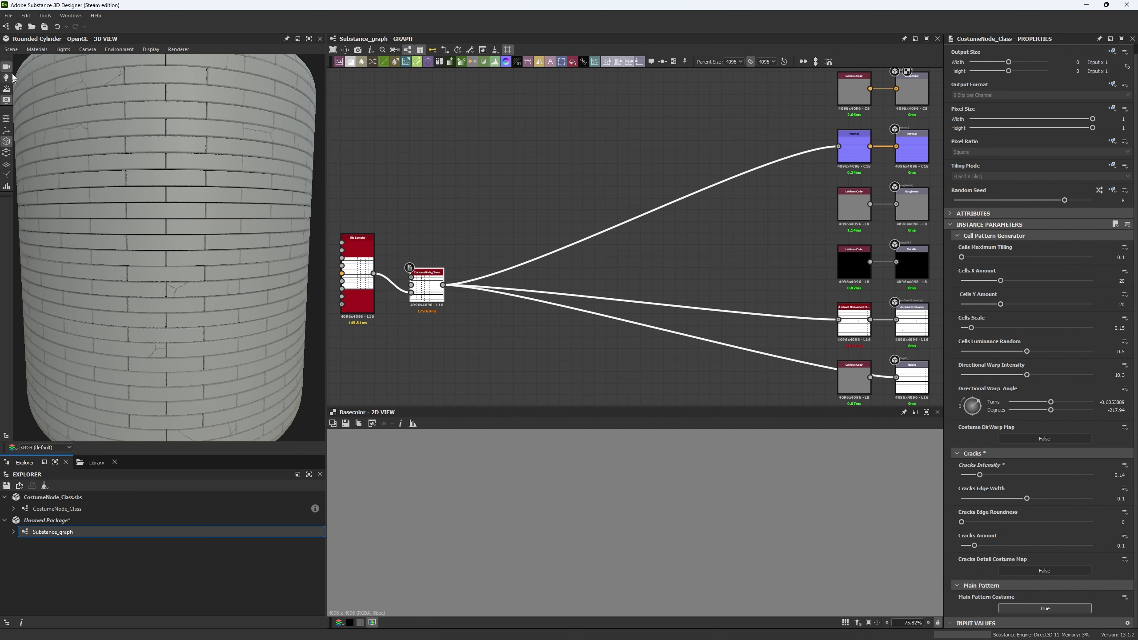
- Switch the 3D preview mesh to Plane (hi-res) and inspect the cracks on its bricks
left_click(10, 49)
left_click(55, 127)
scroll(156, 161, "down", 3)
left_click_drag(157, 162, 156, 227, "alt")
scroll(163, 197, "up", 5)
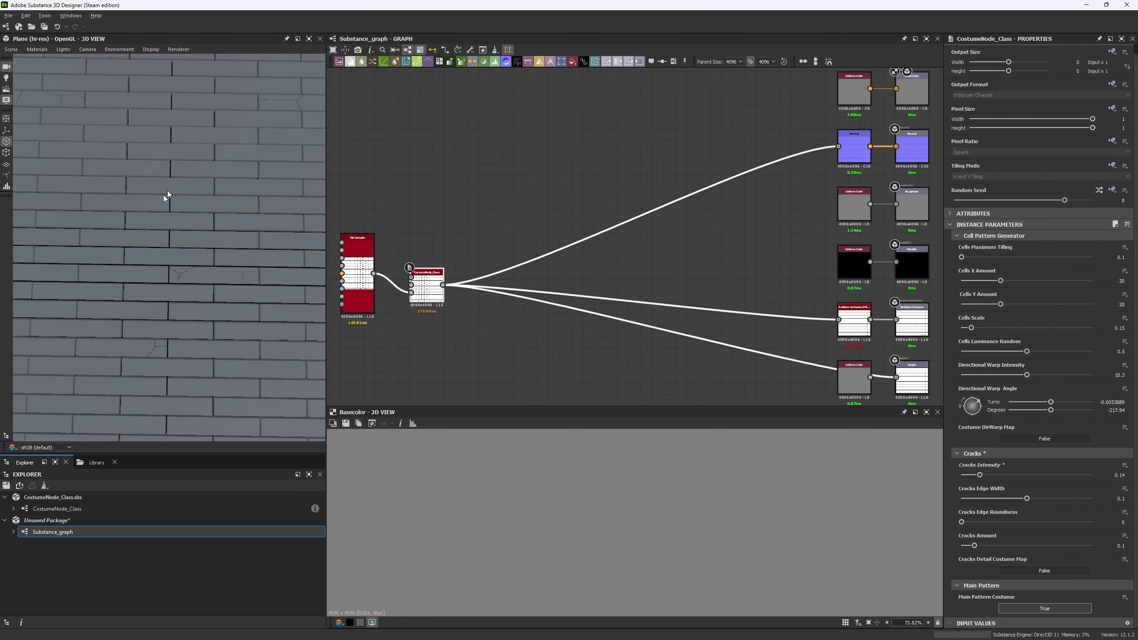
scroll(179, 274, "up", 8)
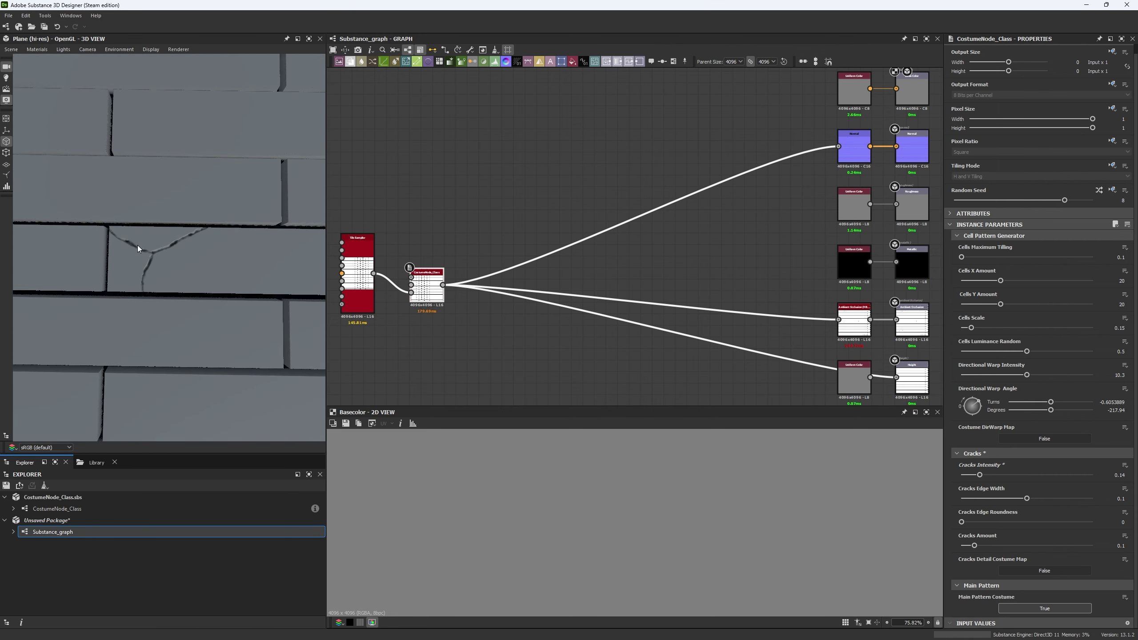
scroll(247, 327, "down", 3)
middle_click_drag(139, 248, 182, 183, "alt")
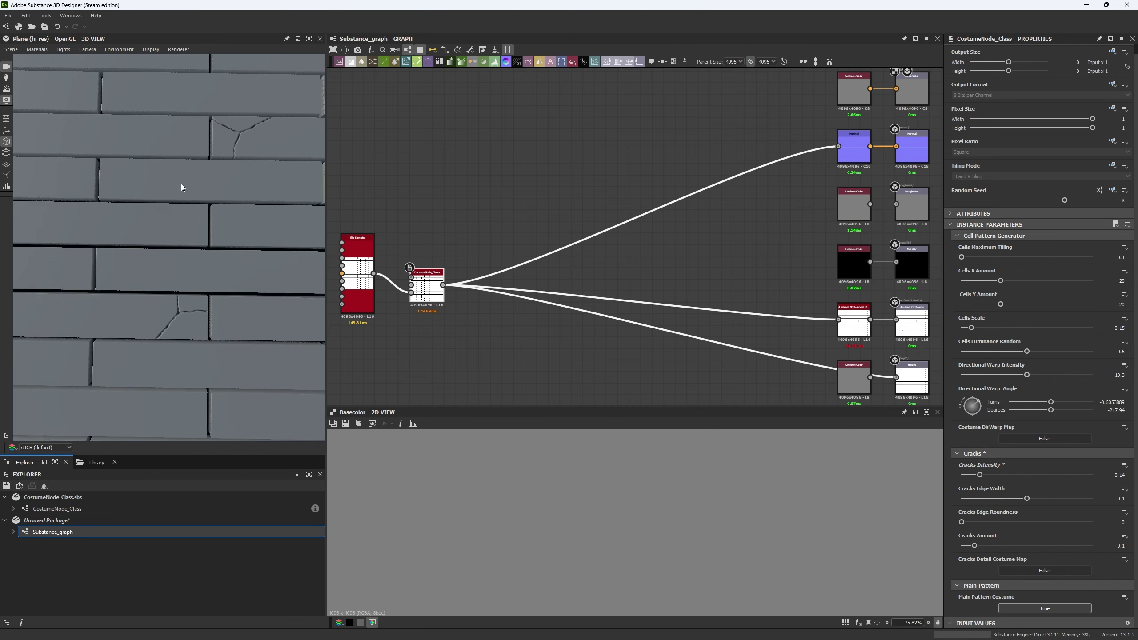
left_click_drag(181, 188, 462, 351, "alt")
- Cancel saving the unsaved package and reopen the CostumeNode_Class graph
key("ctrl+s")
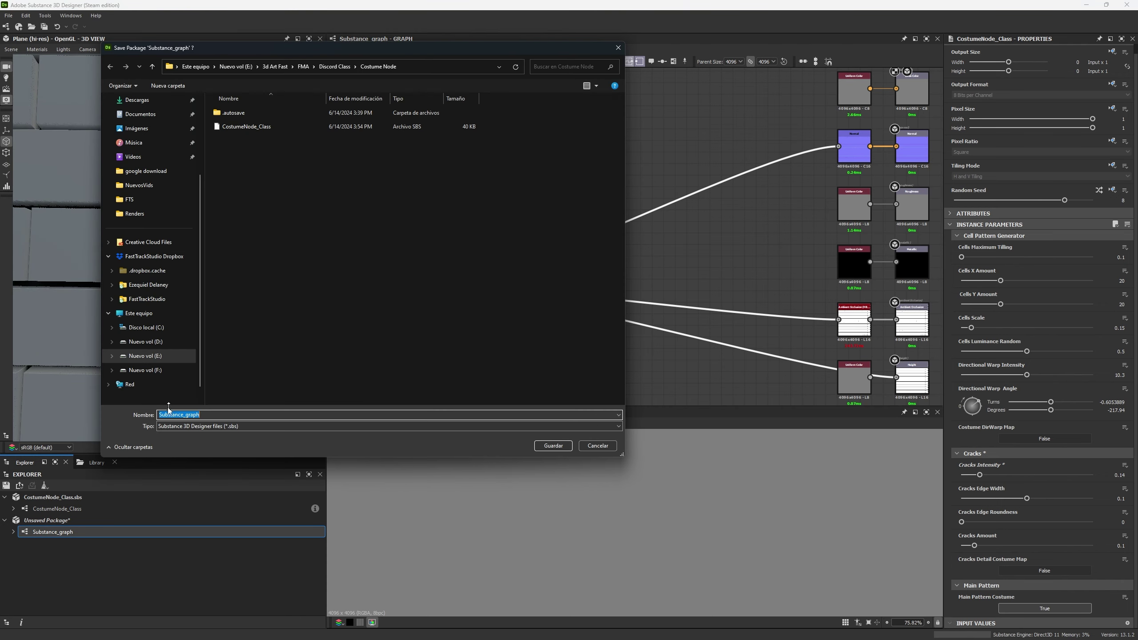
left_click(595, 445)
left_click(72, 508)
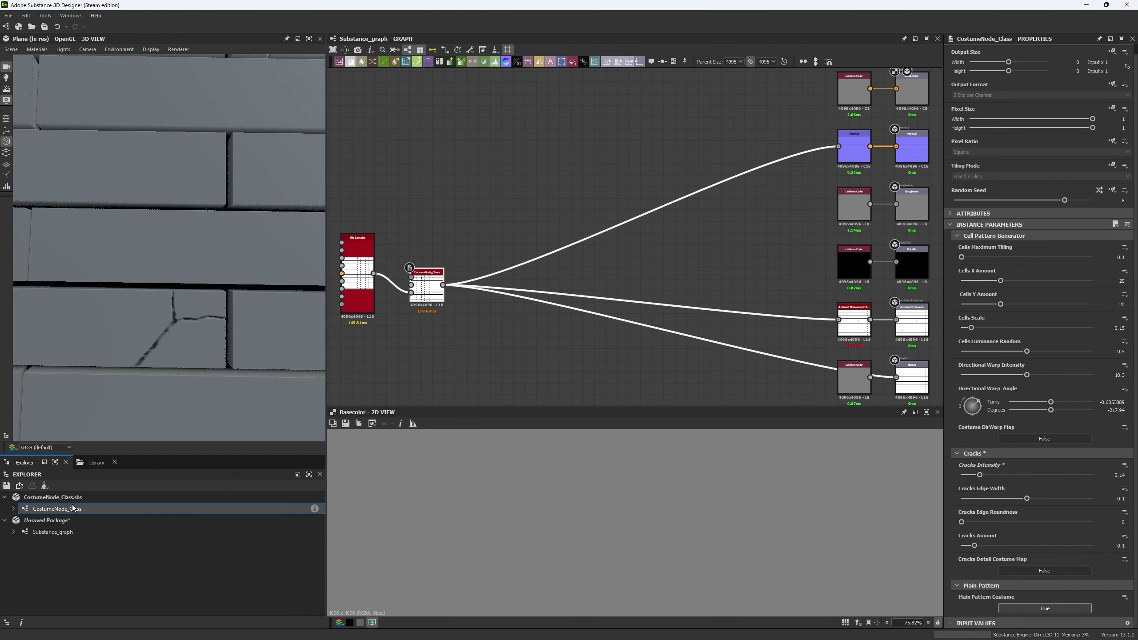
double_click(409, 301)
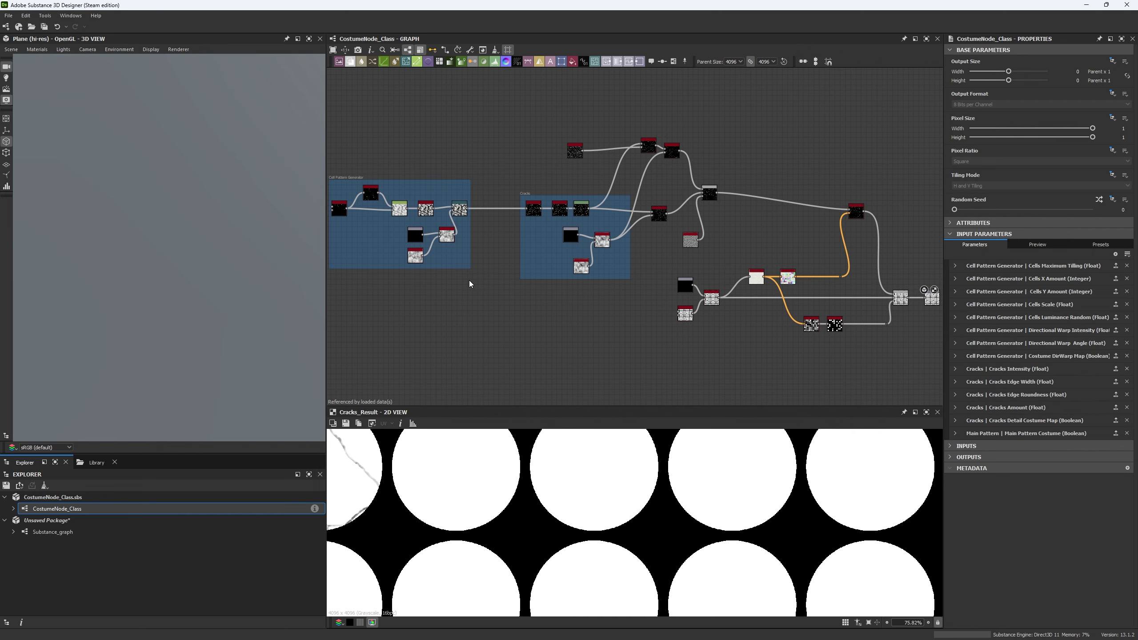
- Review the Cell Pattern Generator frame, its Directional Warp output and the nodes following it
middle_click_drag(489, 249, 553, 253)
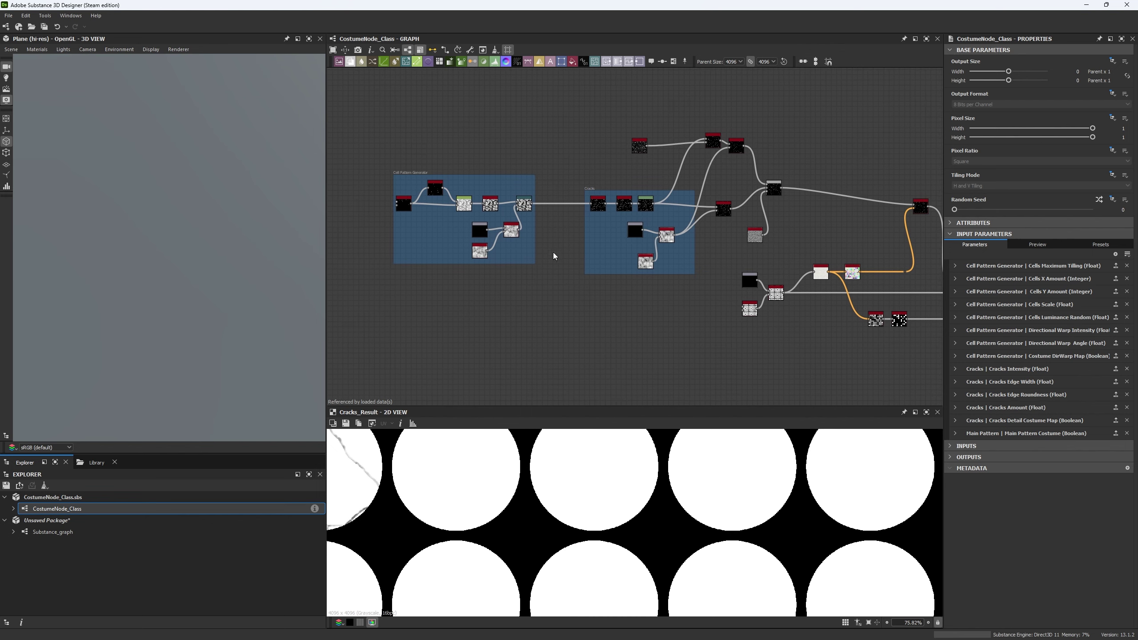
scroll(354, 149, "up", 5)
middle_click_drag(413, 176, 385, 98)
left_click(434, 156)
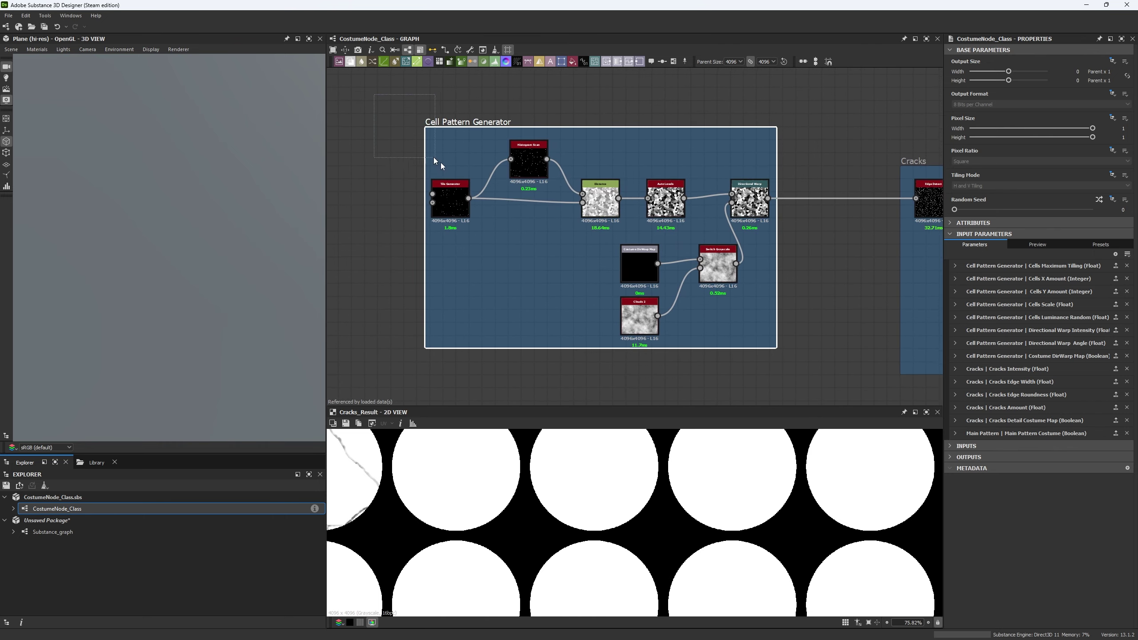
double_click(760, 206)
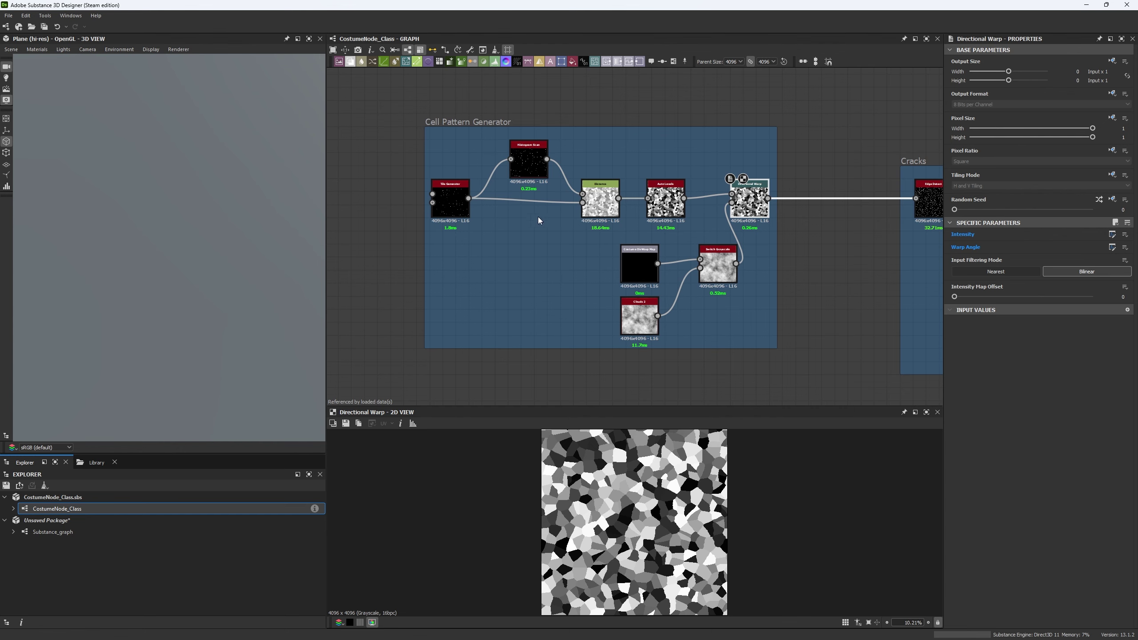
middle_click_drag(538, 217, 514, 191)
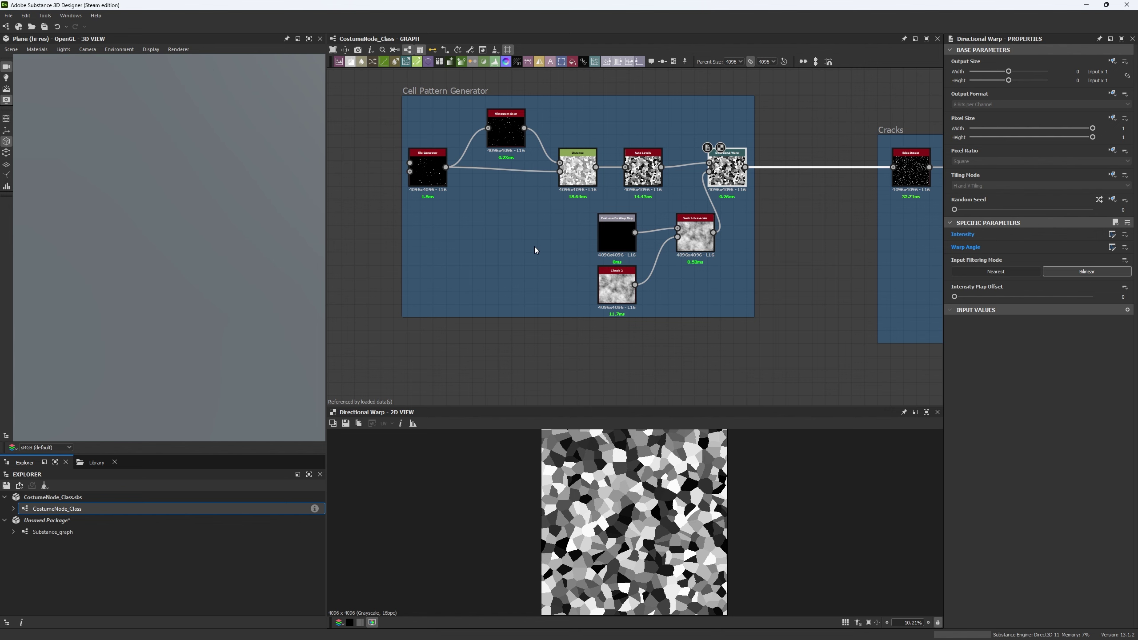
middle_click_drag(636, 298, 589, 251)
scroll(550, 263, "down", 4)
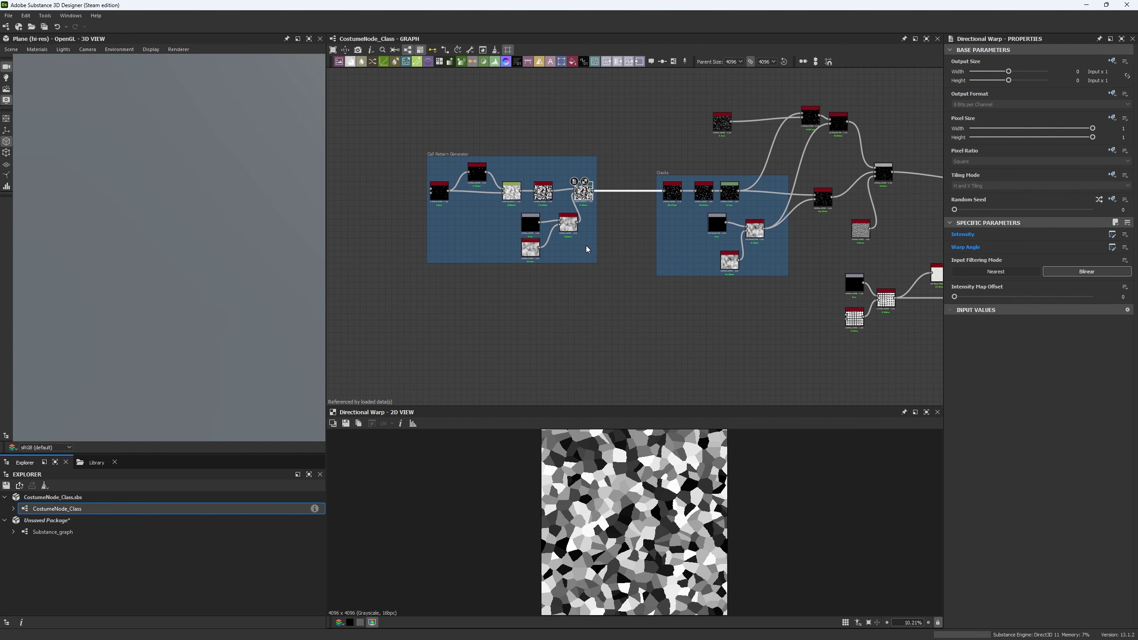
middle_click_drag(600, 291, 373, 229)
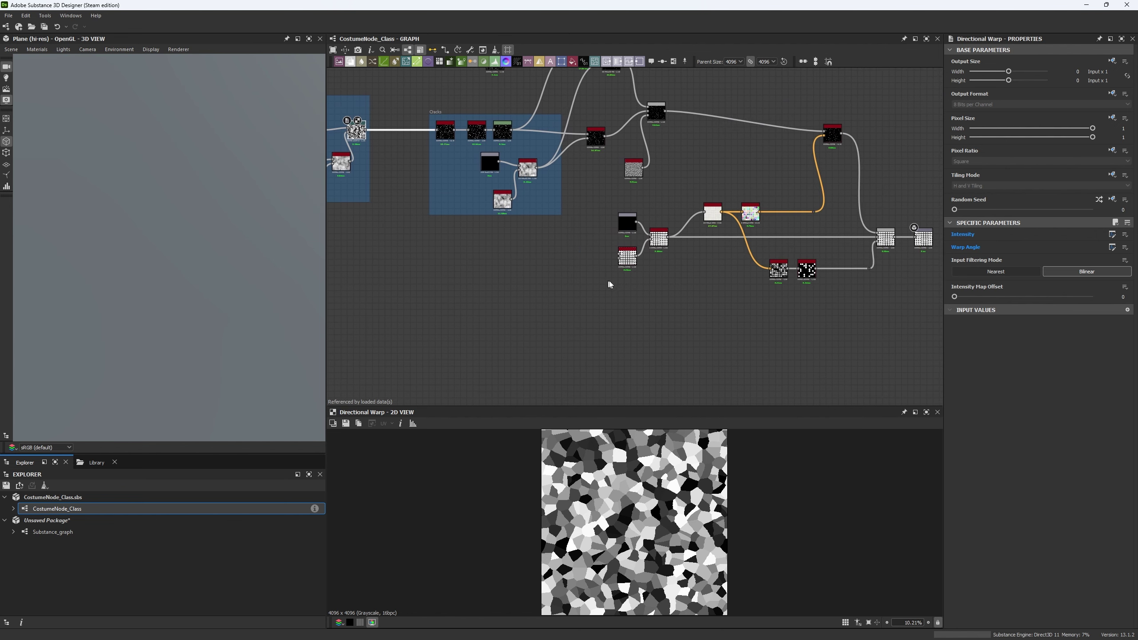
- Move the disc Tile Generator away from the chain and branch a Slope Blur Grayscale off its output
scroll(625, 284, "up", 4)
middle_click_drag(649, 283, 596, 235)
left_click_drag(579, 191, 453, 307)
scroll(508, 320, "up", 3)
middle_click_drag(509, 320, 490, 274)
left_click(390, 247)
left_click_drag(404, 225, 652, 251)
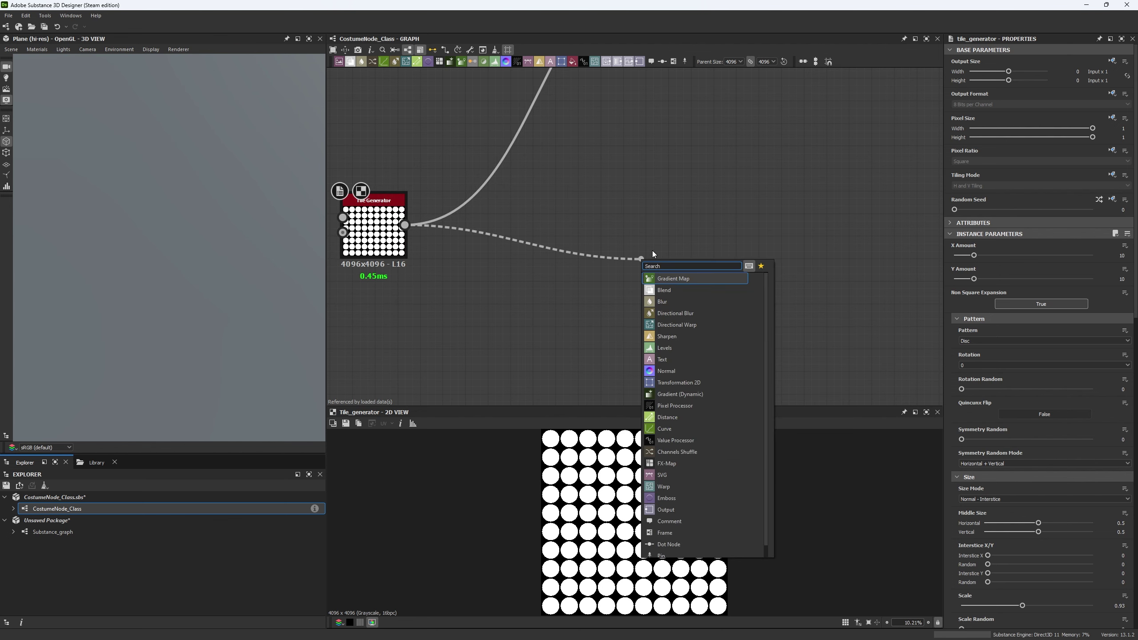
type("slope")
key("Return")
- Add a Clouds 2 noise below the Tile Generator and connect it to the new Slope Blur Grayscale's slope input
middle_click_drag(498, 275, 564, 229)
key("space")
type("cl")
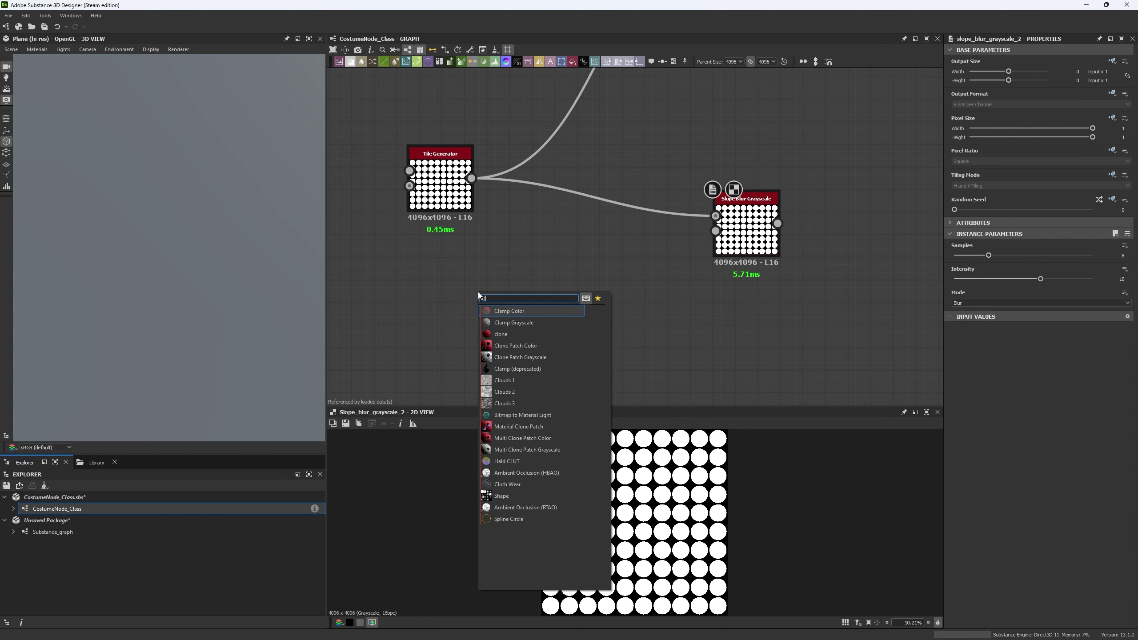
key("Down")
key("Down")
key("Down")
key("Down")
key("Down")
key("Down")
key("Down")
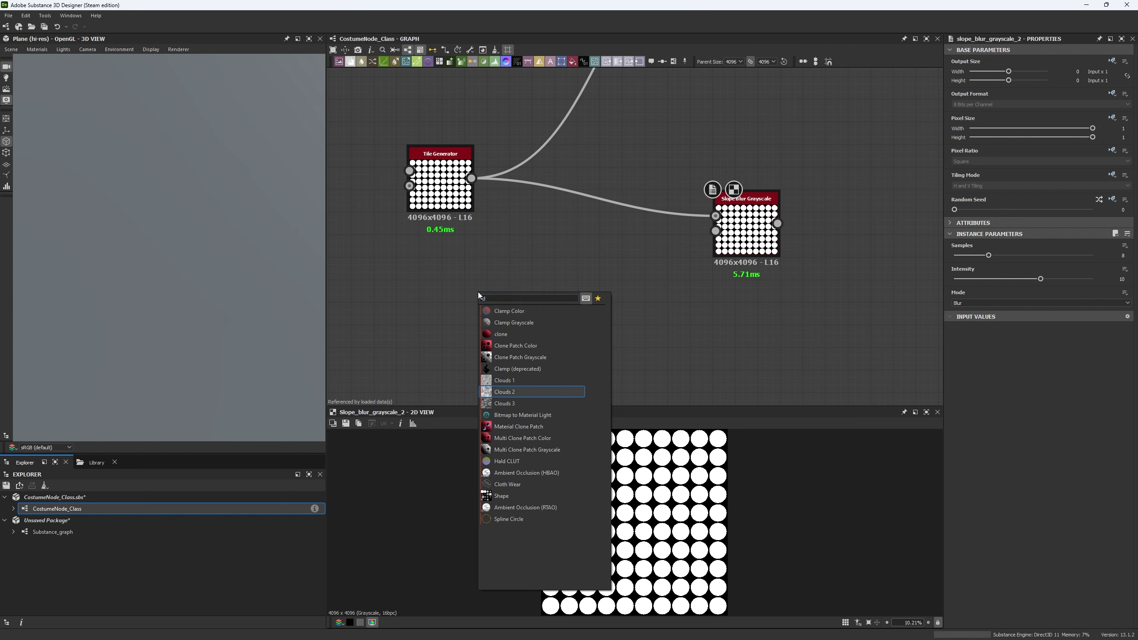
key("Return")
left_click_drag(548, 288, 716, 231)
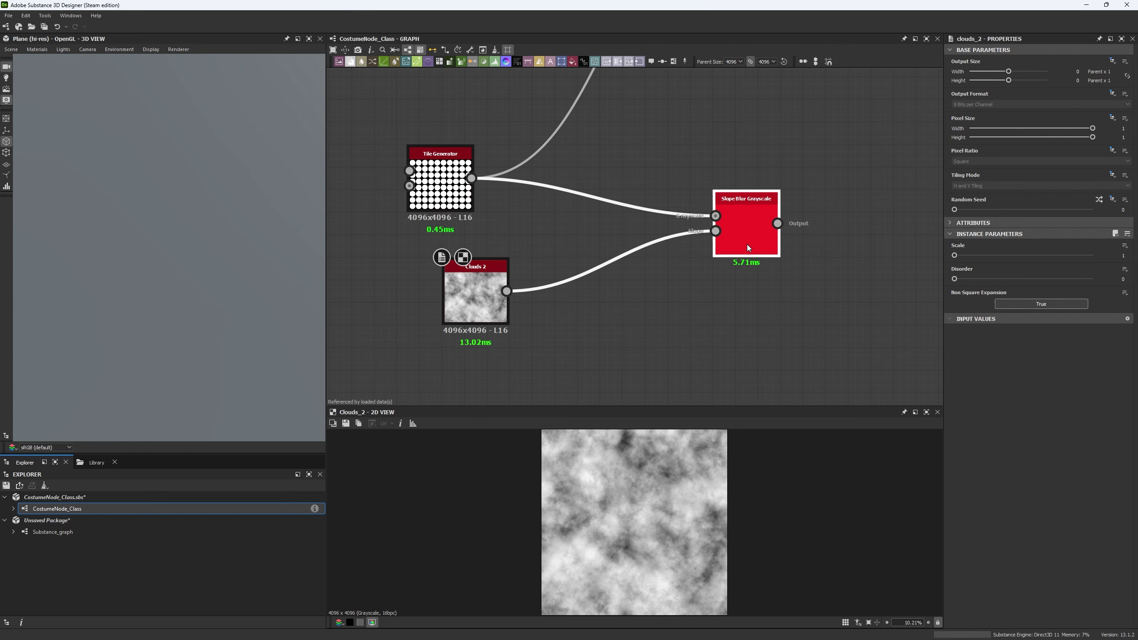
- Set the new Slope Blur Grayscale to 32 samples, intensity 0.1 and Min mode, and inspect the disc edges up close
left_click(746, 244)
double_click(1106, 276)
type(".")
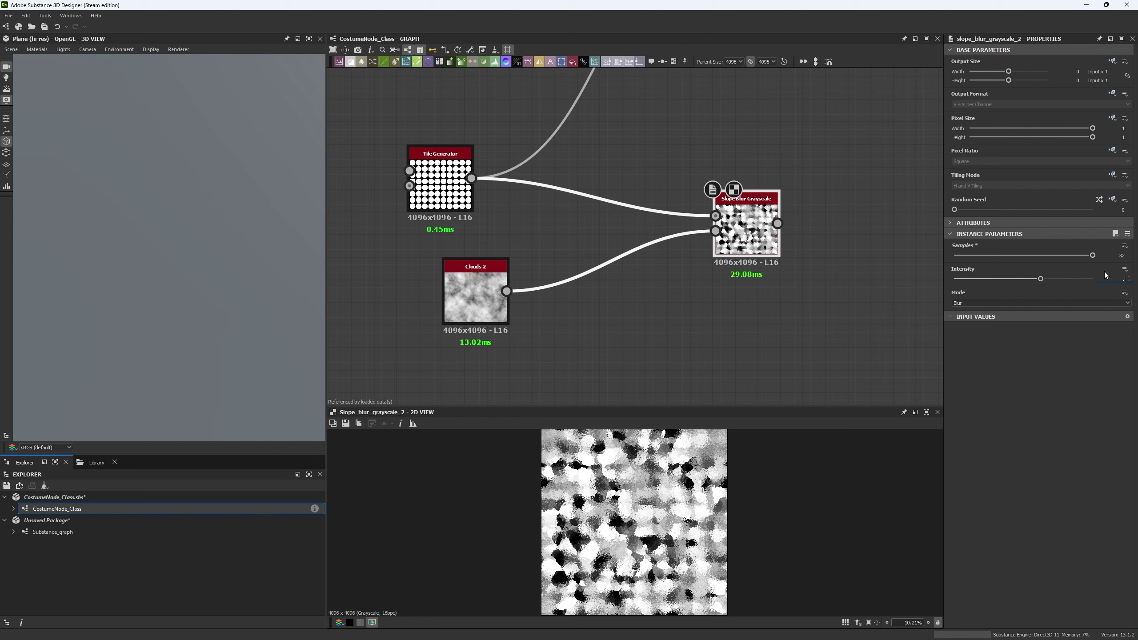
type("1")
key("Return")
left_click(963, 304)
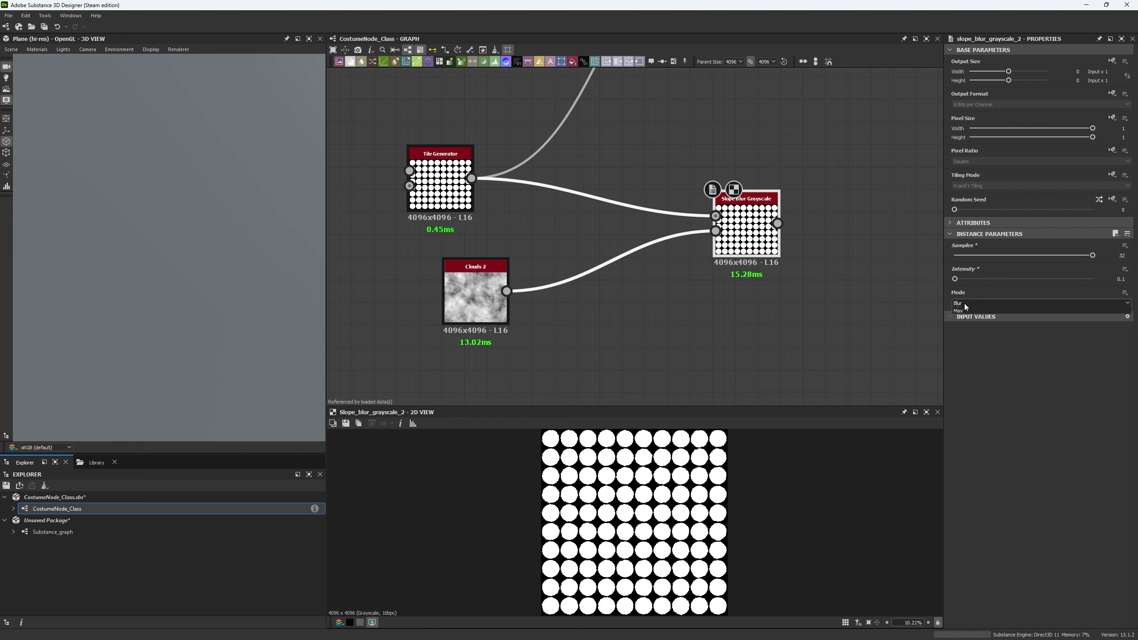
left_click(967, 316)
scroll(672, 522, "up", 6)
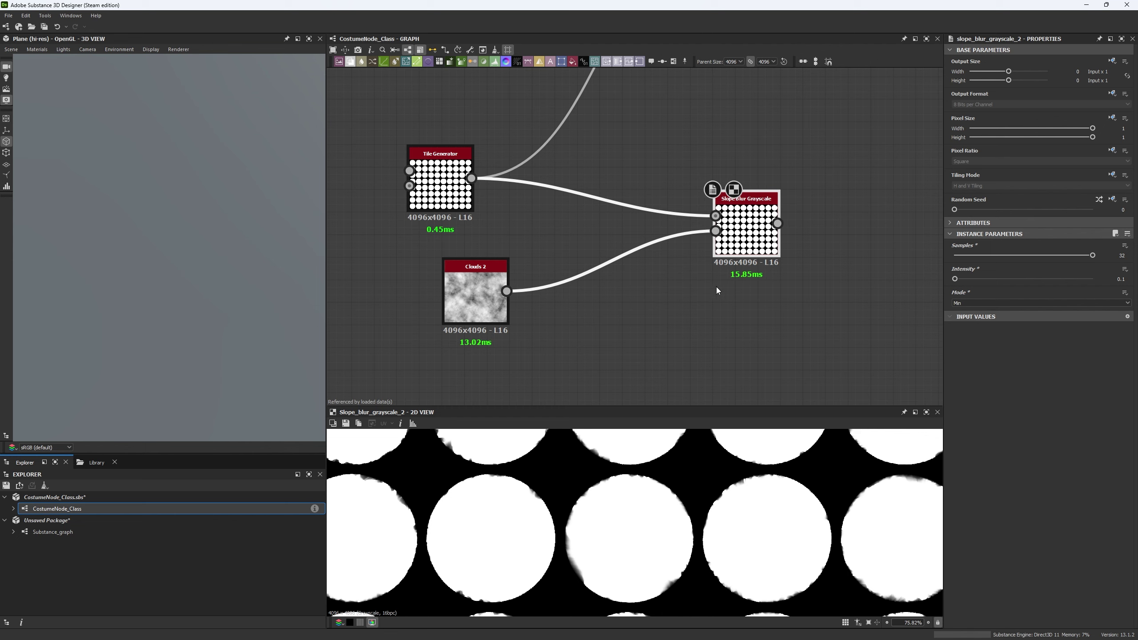
- Align the Slope Blur Grayscale with the Tile Generator and place Clouds 2 just below it
left_click_drag(757, 245, 757, 222)
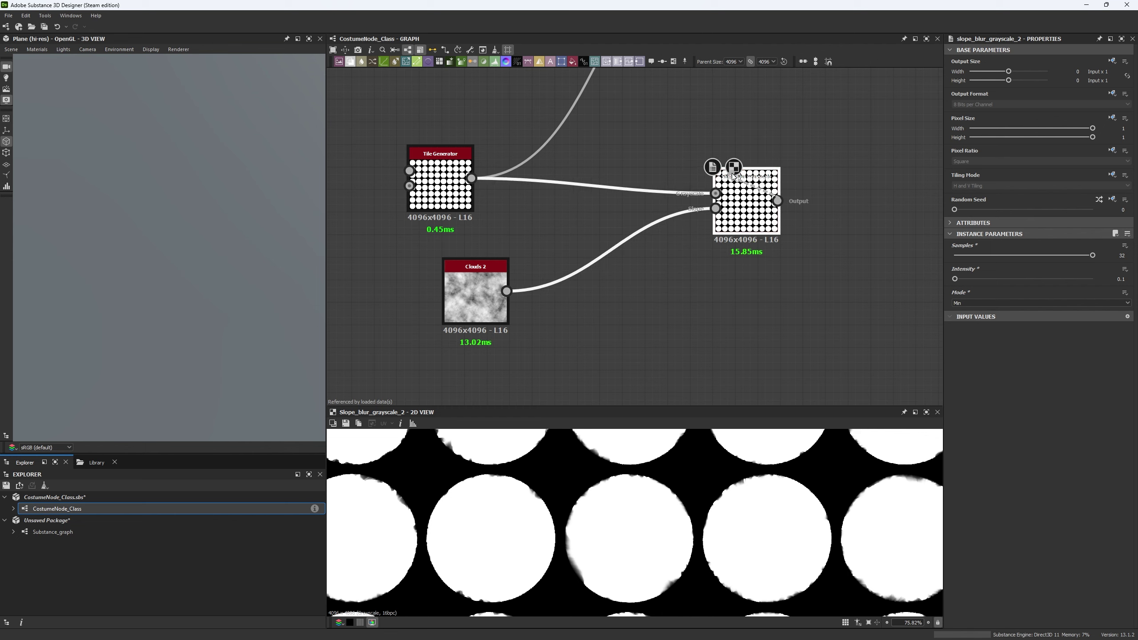
left_click_drag(735, 184, 713, 162)
left_click_drag(466, 266, 623, 243)
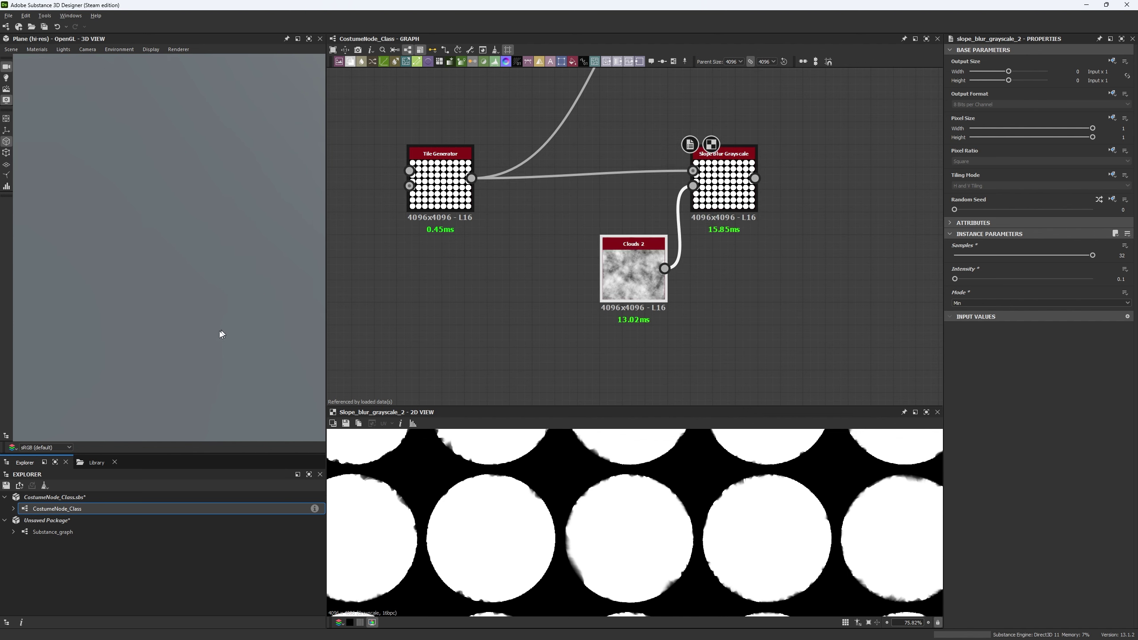
right_click_drag(219, 329, 282, 46)
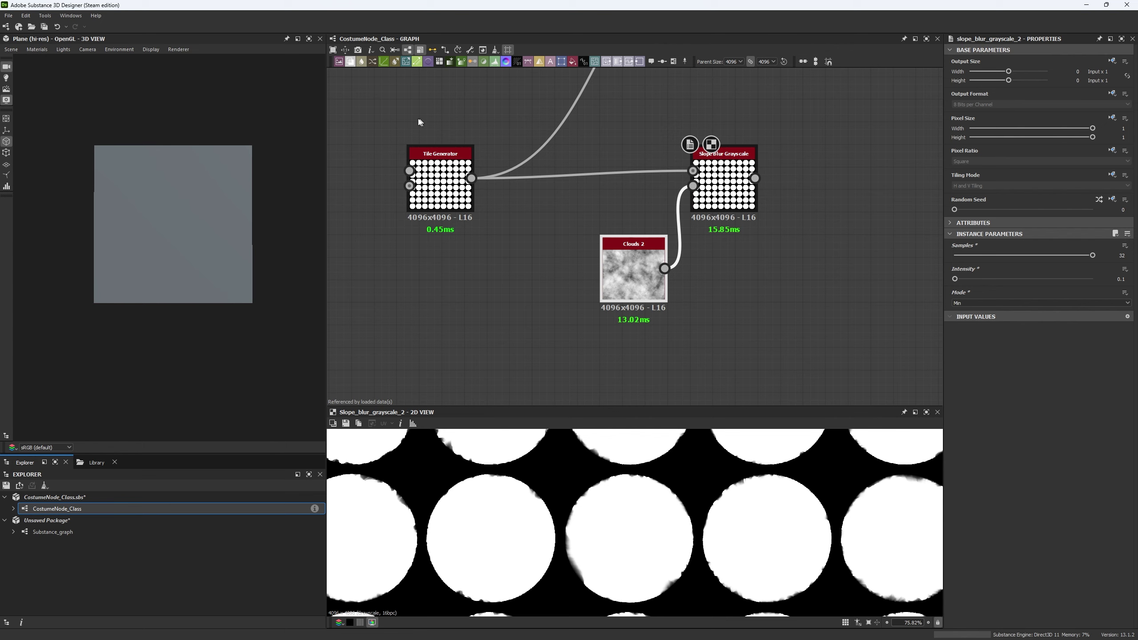
- Delete the test Slope Blur Grayscale and Clouds 2, and move the Tile Generator back beside the Switch Grayscale
scroll(547, 164, "down", 3)
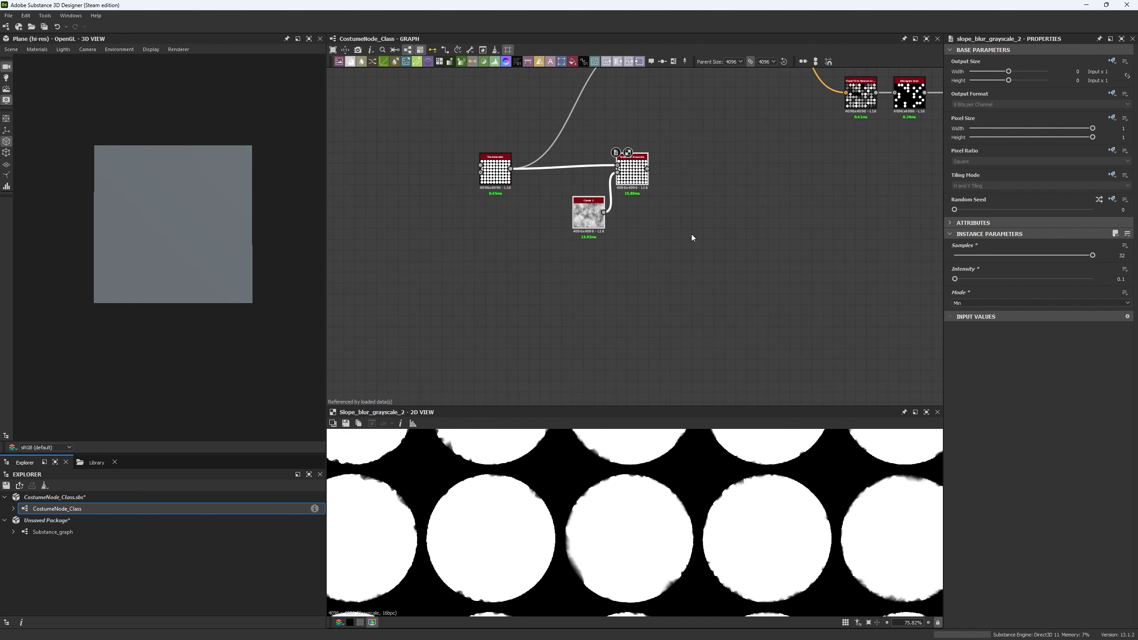
key("Delete")
middle_click_drag(599, 158, 574, 308)
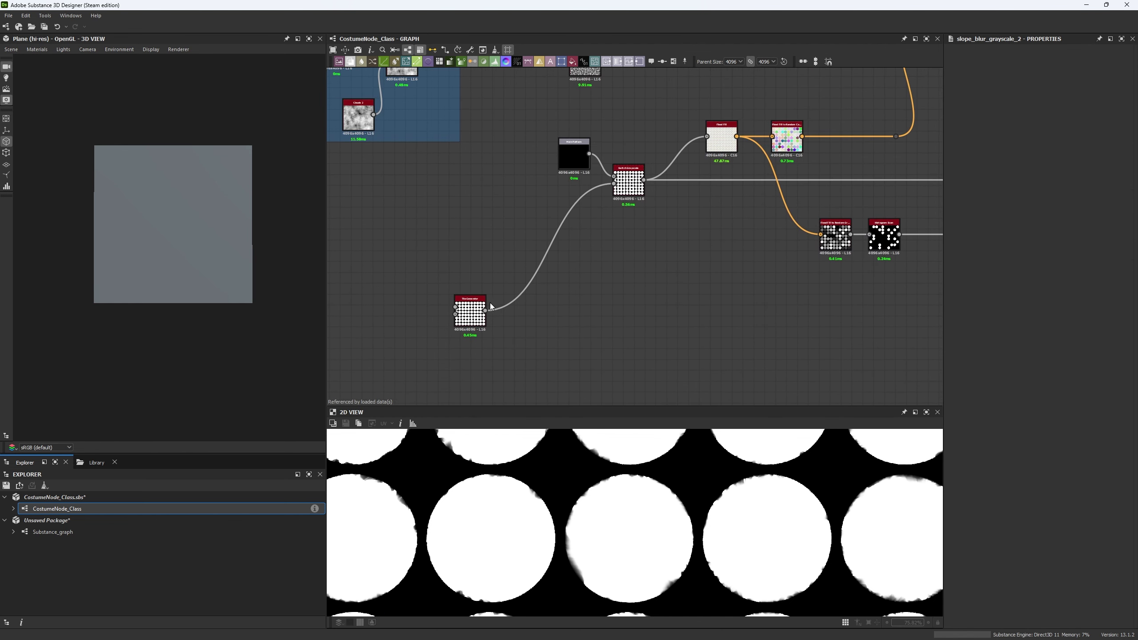
left_click_drag(470, 314, 575, 204)
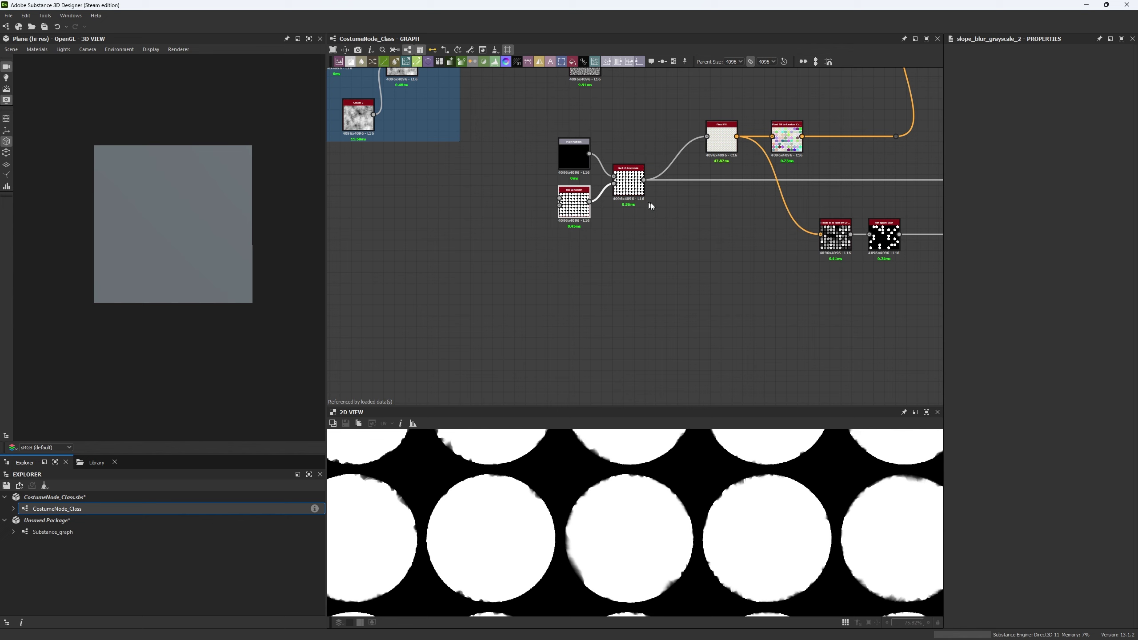
- Rearrange Gaussian Spots 1 and the upper Slope Blur Grayscale nodes above the Cracks frame into a compact group
scroll(668, 257, "down", 6)
scroll(582, 177, "up", 4)
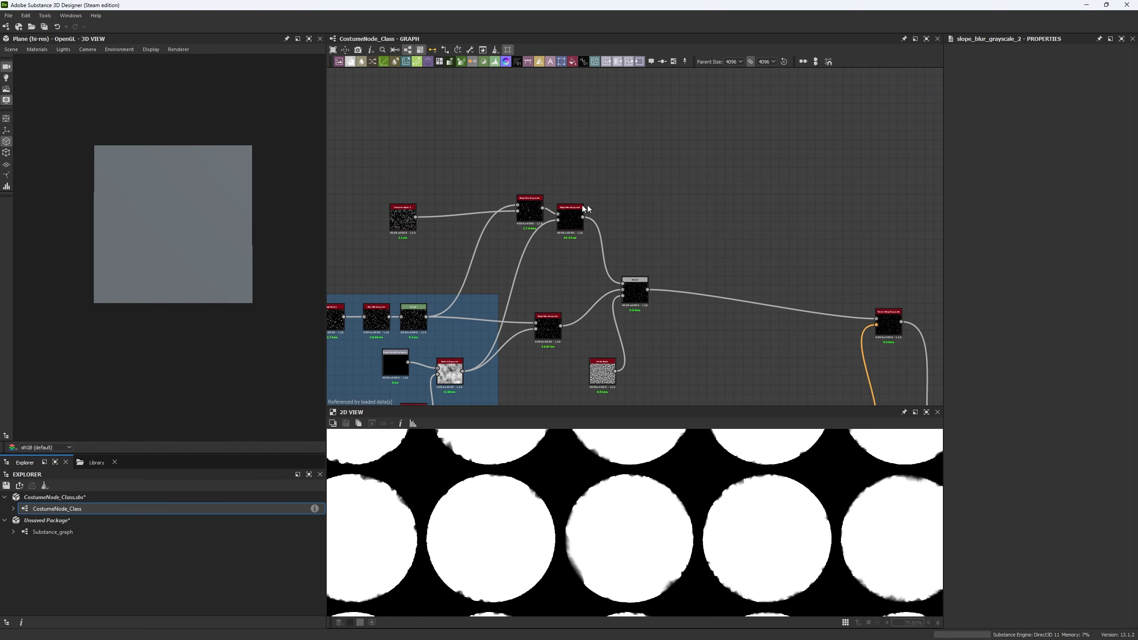
middle_click_drag(536, 251, 614, 172)
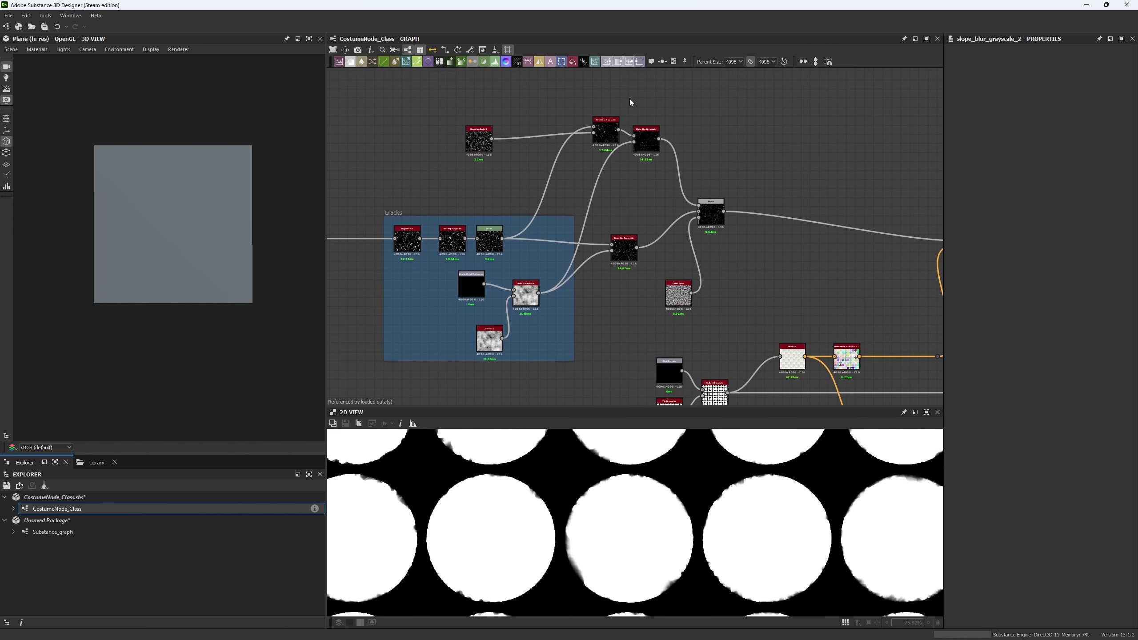
left_click_drag(629, 97, 745, 248)
scroll(745, 247, "up", 1)
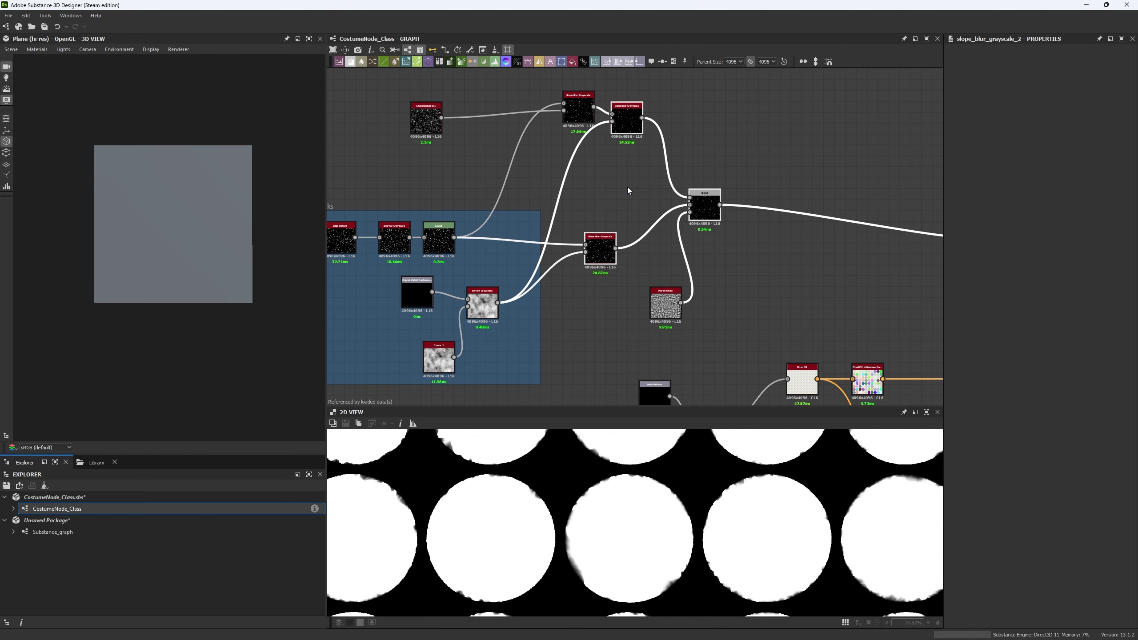
middle_click_drag(490, 137, 489, 166)
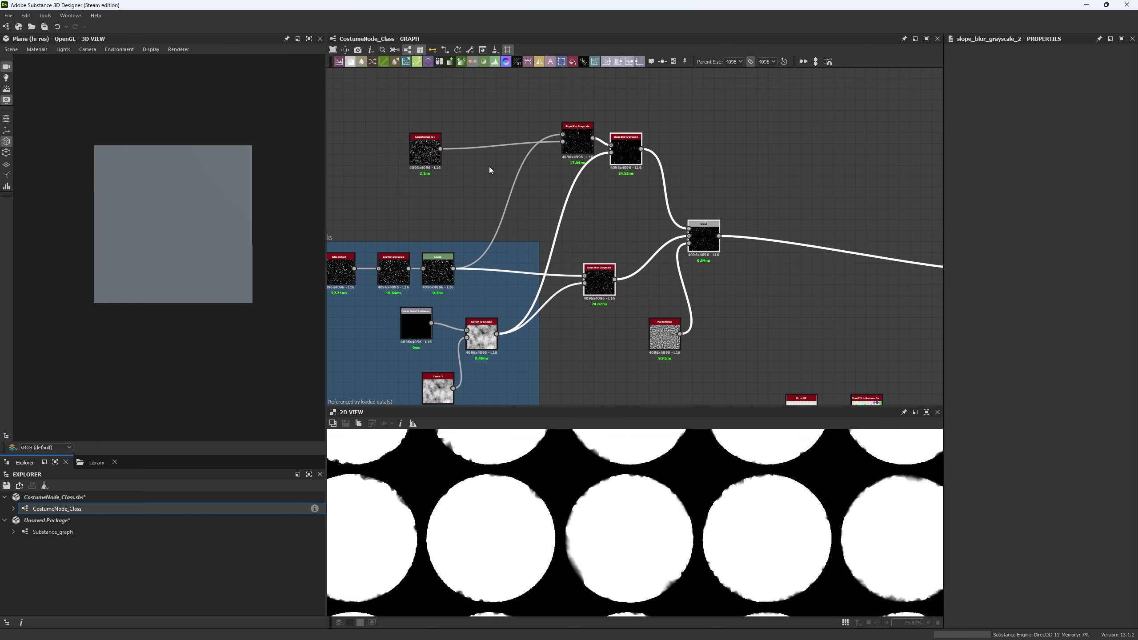
scroll(488, 167, "up", 2)
left_click_drag(407, 158, 548, 188)
middle_click_drag(620, 228, 468, 126)
left_click_drag(468, 127, 555, 157)
- Preview the first upper Slope Blur Grayscale's cracks and compare them with the lower Slope Blur Grayscale's output
double_click(555, 157)
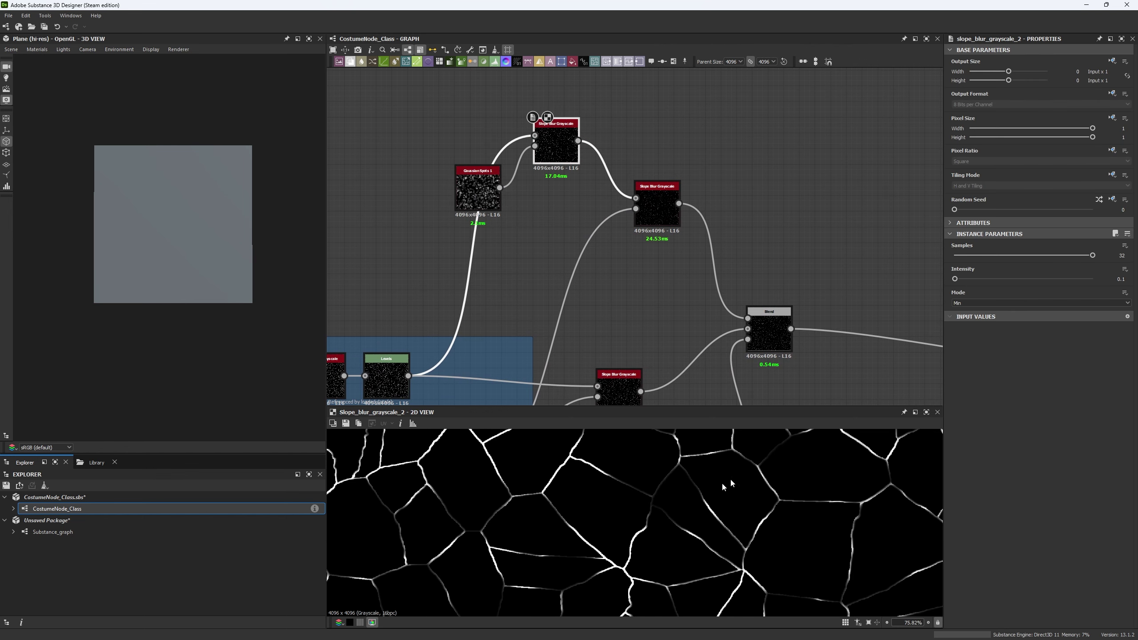
scroll(726, 486, "up", 6)
middle_click_drag(726, 485, 543, 521)
scroll(543, 522, "down", 6)
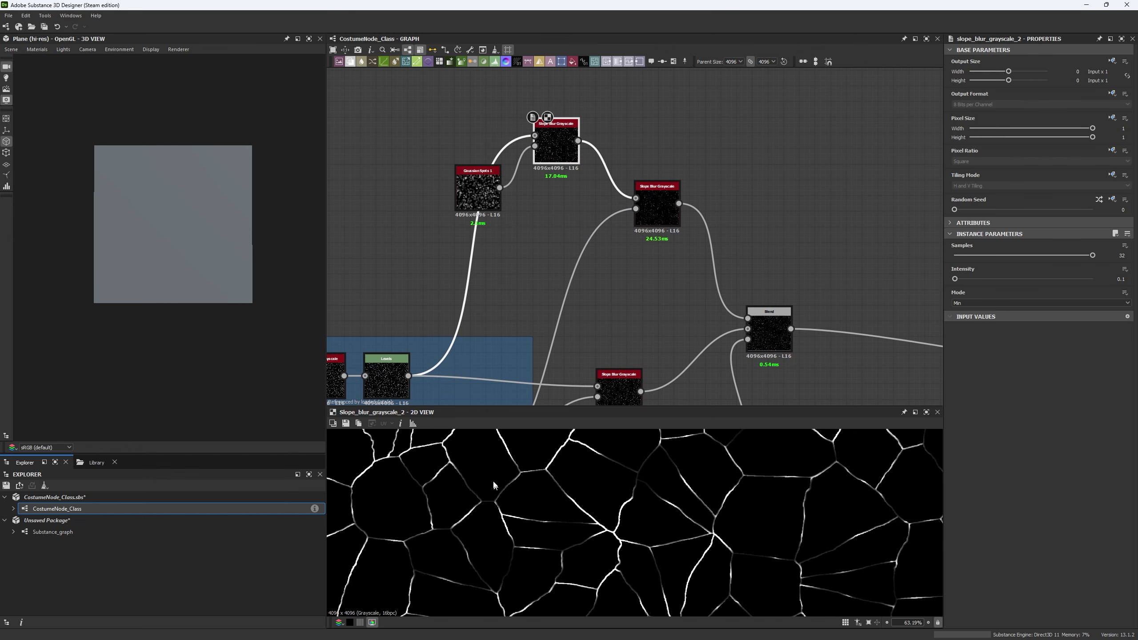
middle_click_drag(643, 289, 580, 194)
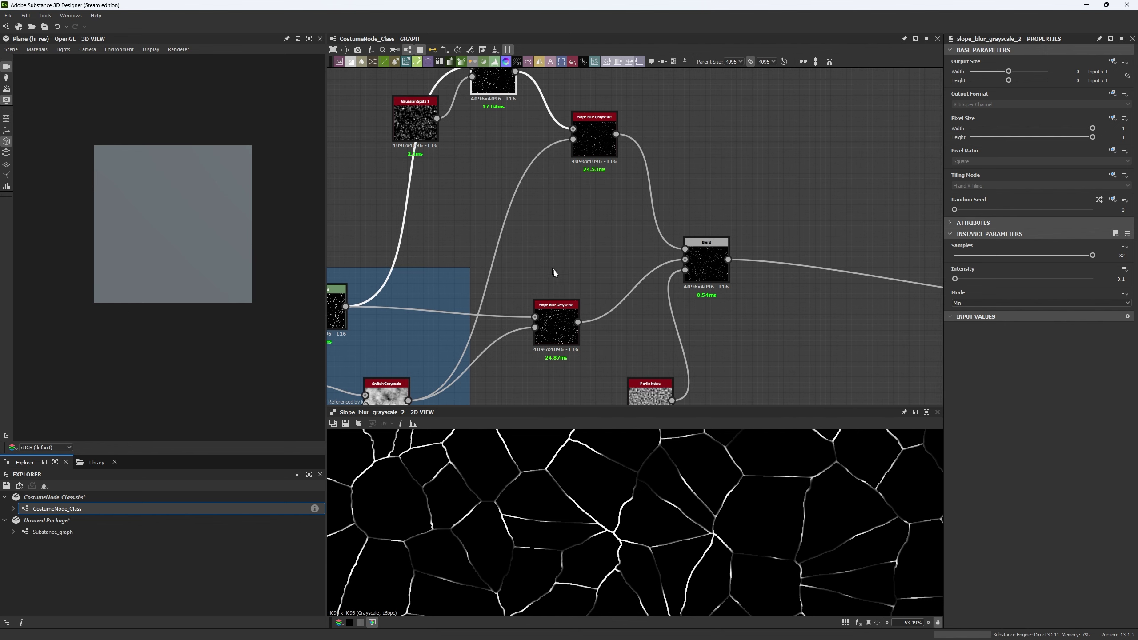
left_click(555, 314)
middle_click_drag(559, 254, 550, 325)
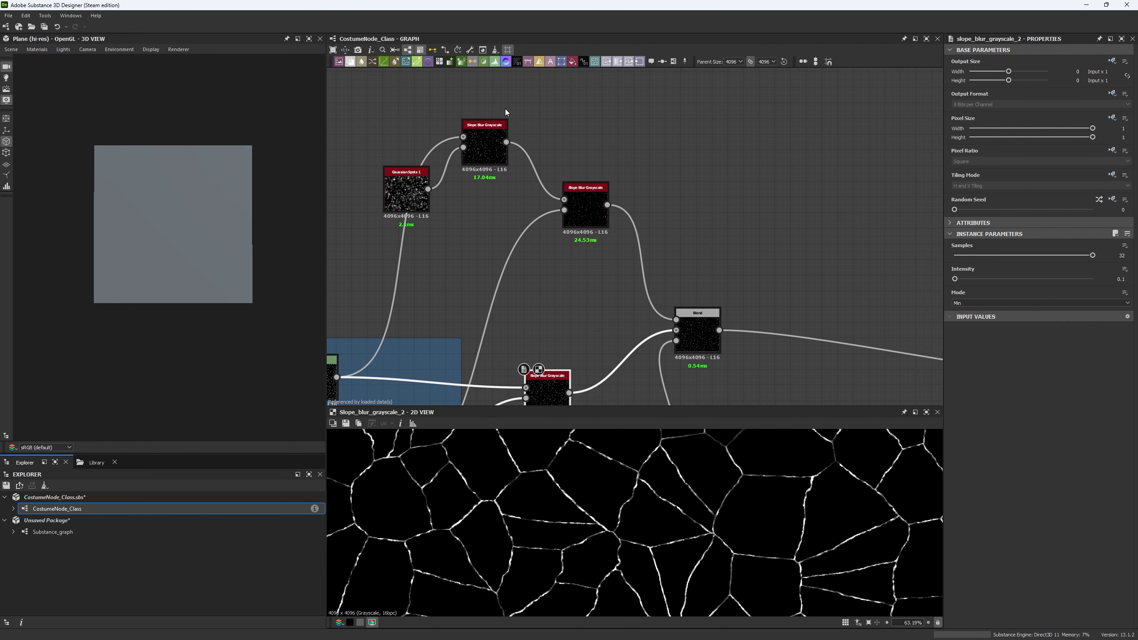
- Preview Gaussian Spots 1 and examine the crack lines of the Slope Blur Grayscale it drives
scroll(594, 187, "up", 4)
middle_click_drag(520, 145, 708, 161)
left_click(384, 193)
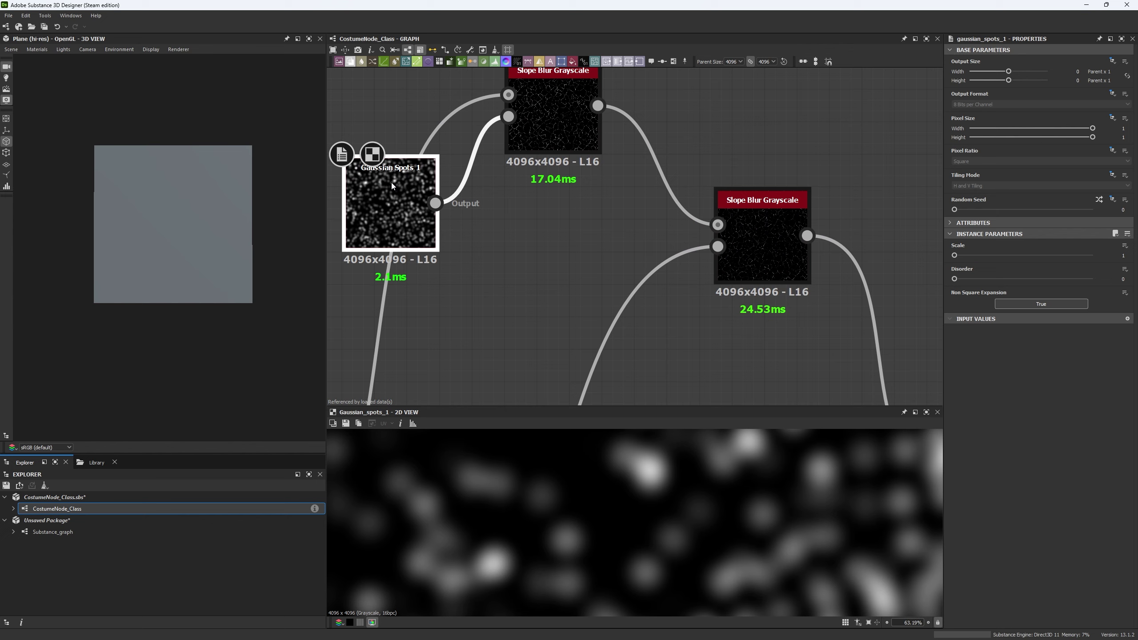
left_click(567, 108)
scroll(630, 483, "up", 8)
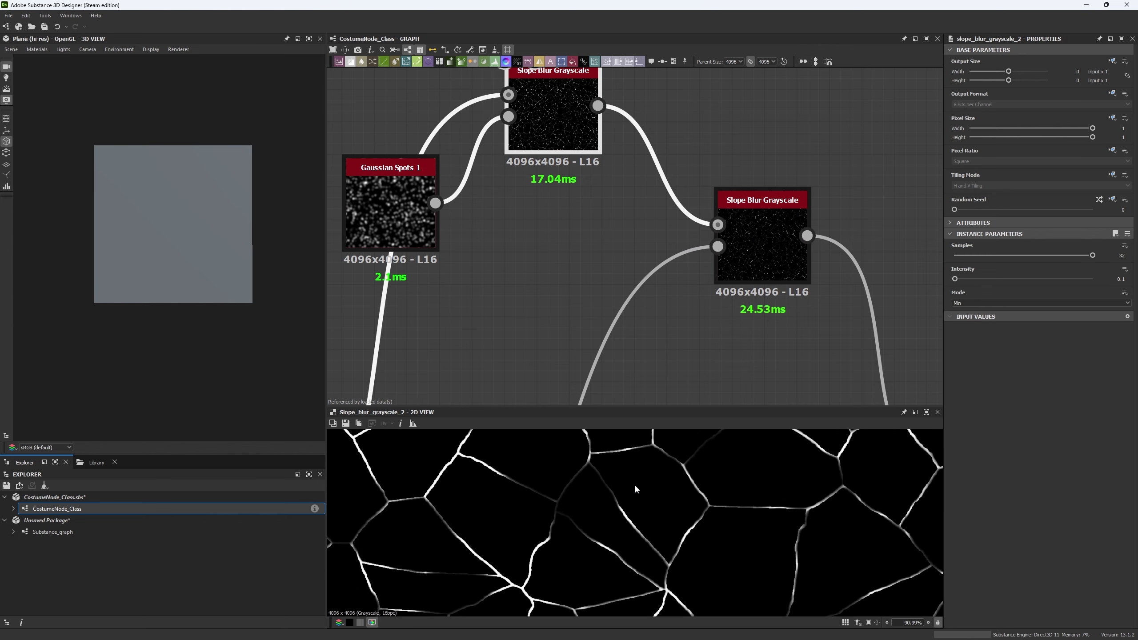
scroll(527, 538, "down", 9)
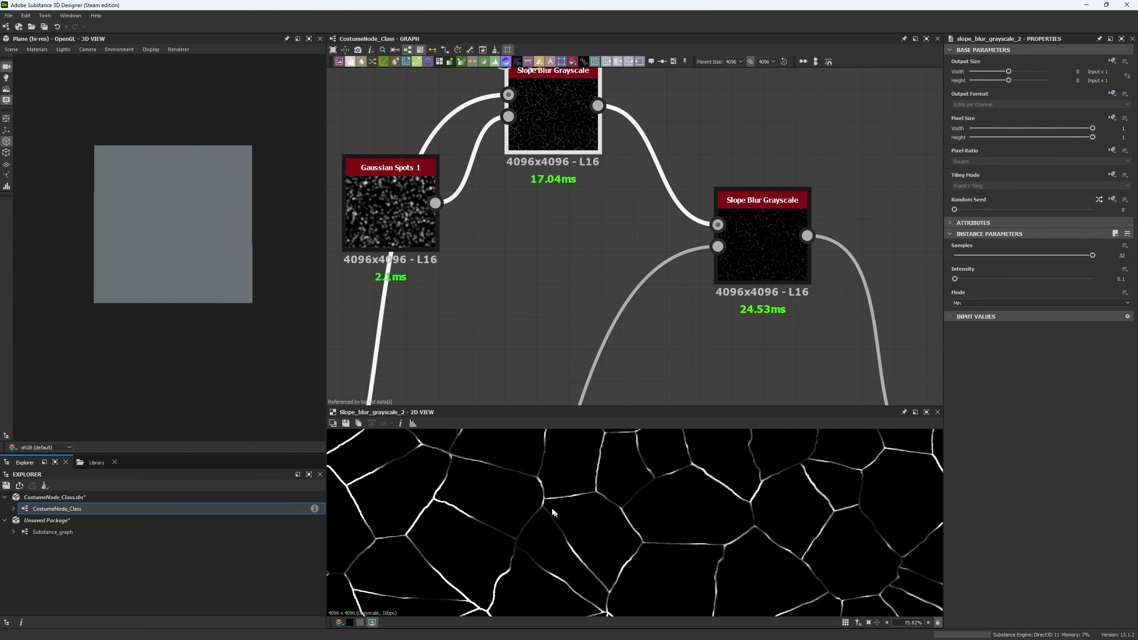
scroll(479, 441, "up", 5)
scroll(543, 535, "down", 1)
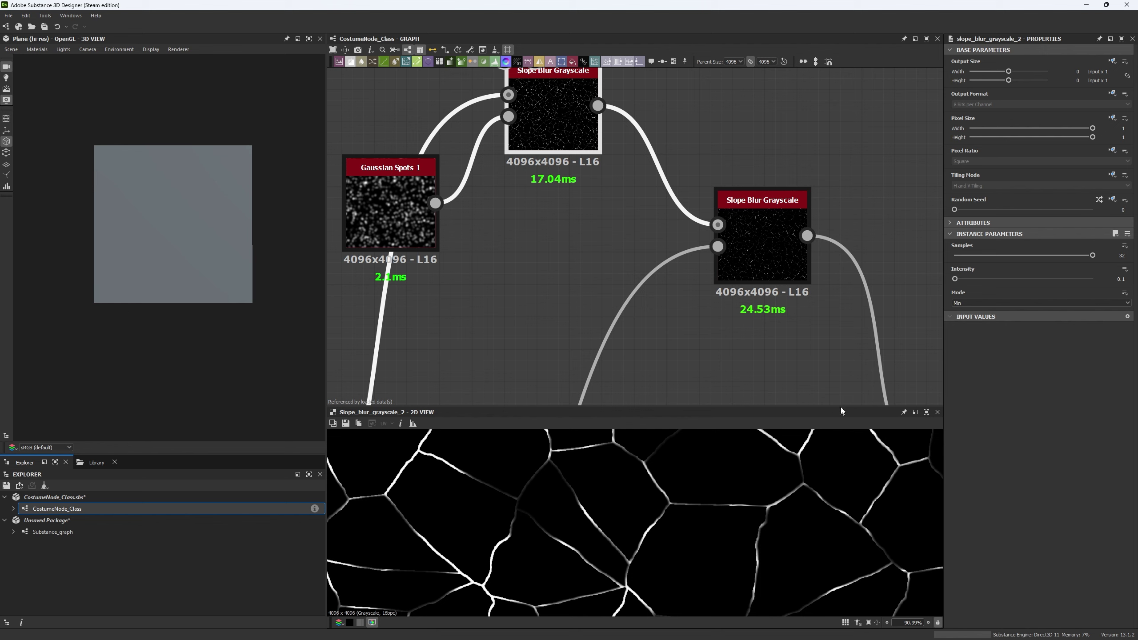
- Examine the cracks of the second chained Slope Blur Grayscale, then those of the lower Slope Blur Grayscale
double_click(761, 245)
scroll(582, 475, "up", 5)
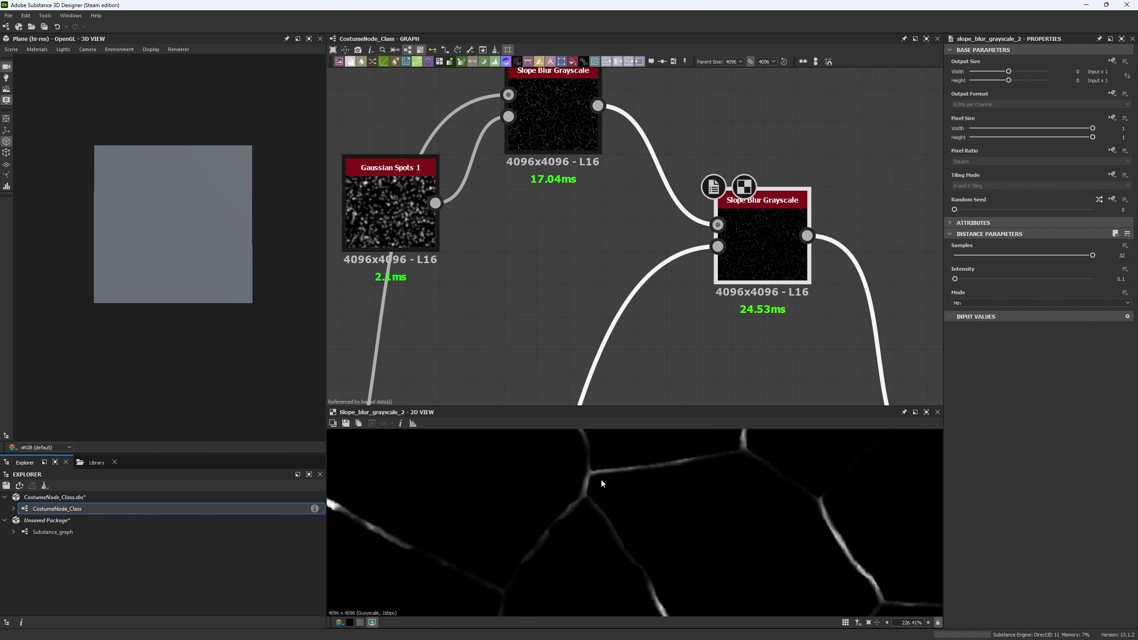
scroll(528, 272, "down", 4)
scroll(665, 437, "down", 6)
scroll(592, 534, "up", 4)
scroll(592, 533, "up", 4)
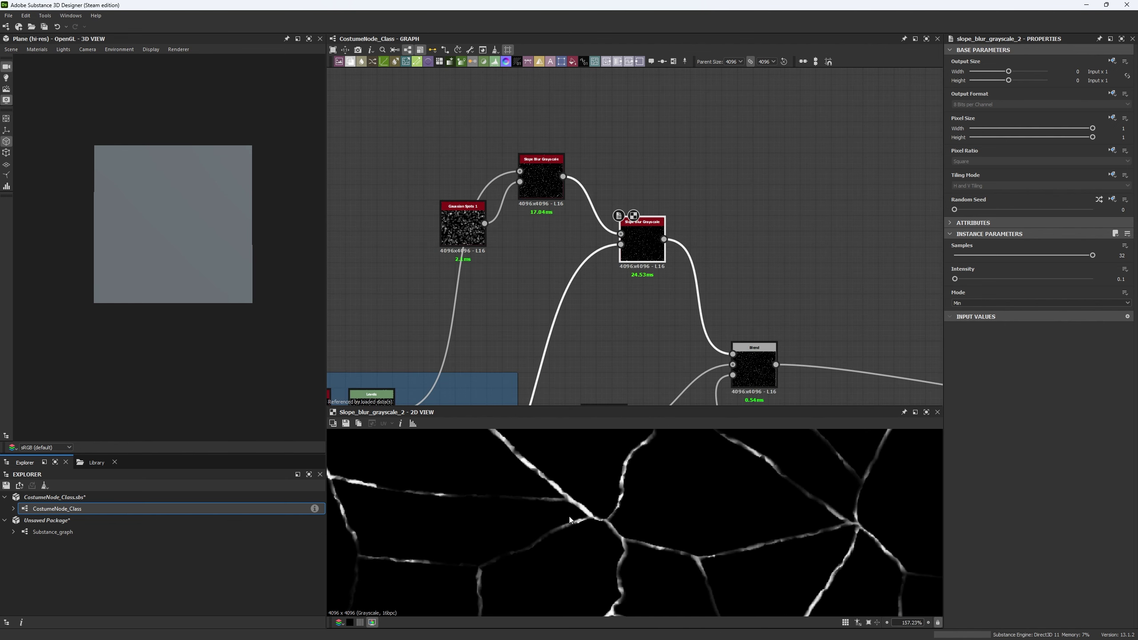
middle_click_drag(665, 343, 568, 252)
left_click(513, 346)
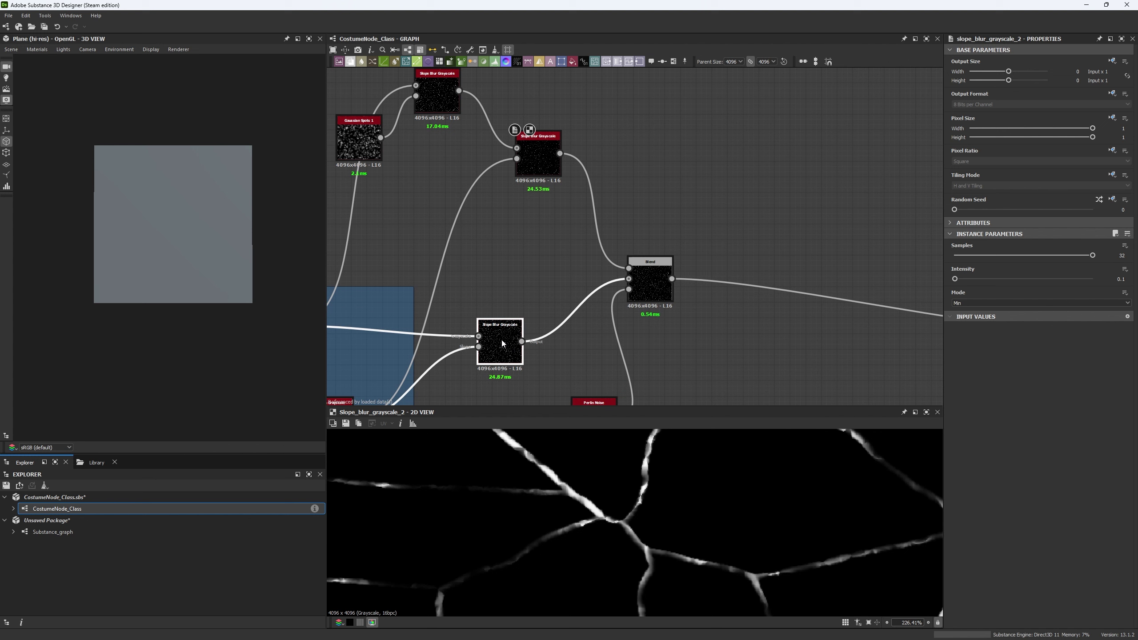
scroll(586, 480, "down", 4)
- Preview the Blend that combines both crack variants and examine its crack lines at different scales
left_click(629, 265)
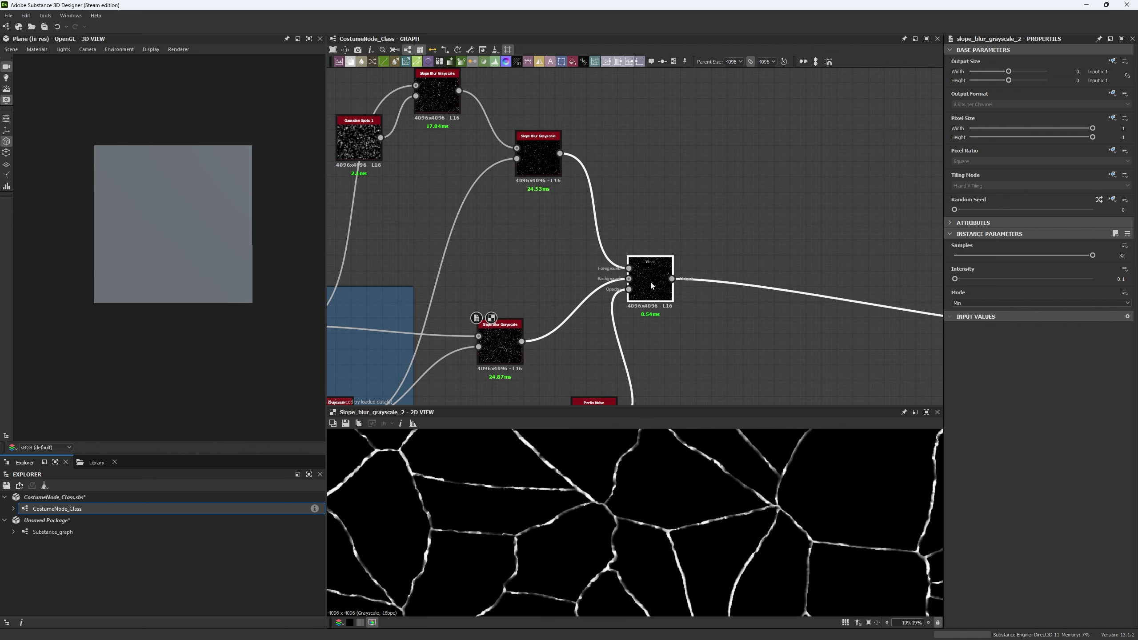
scroll(510, 501, "up", 4)
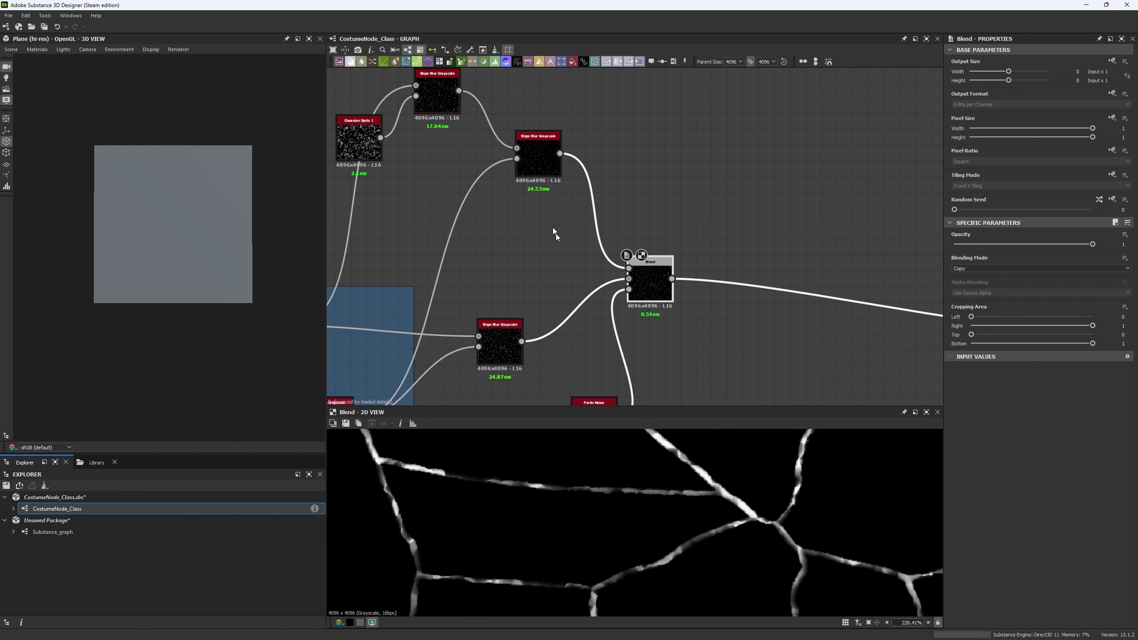
middle_click_drag(553, 227, 561, 242)
scroll(623, 126, "down", 3)
scroll(653, 509, "down", 6)
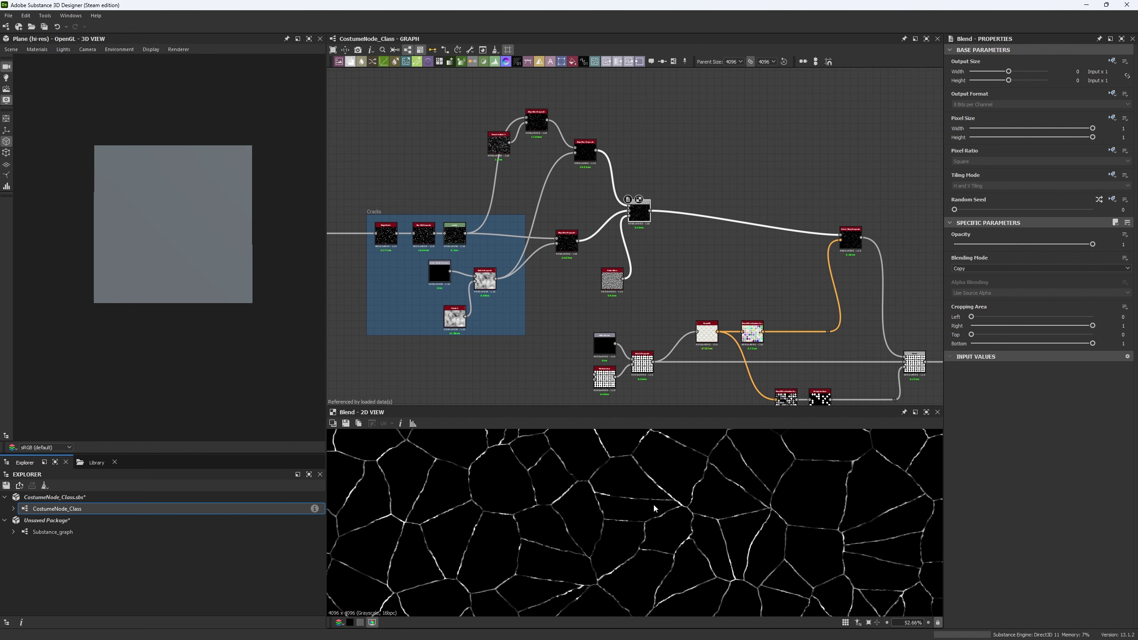
scroll(654, 509, "up", 12)
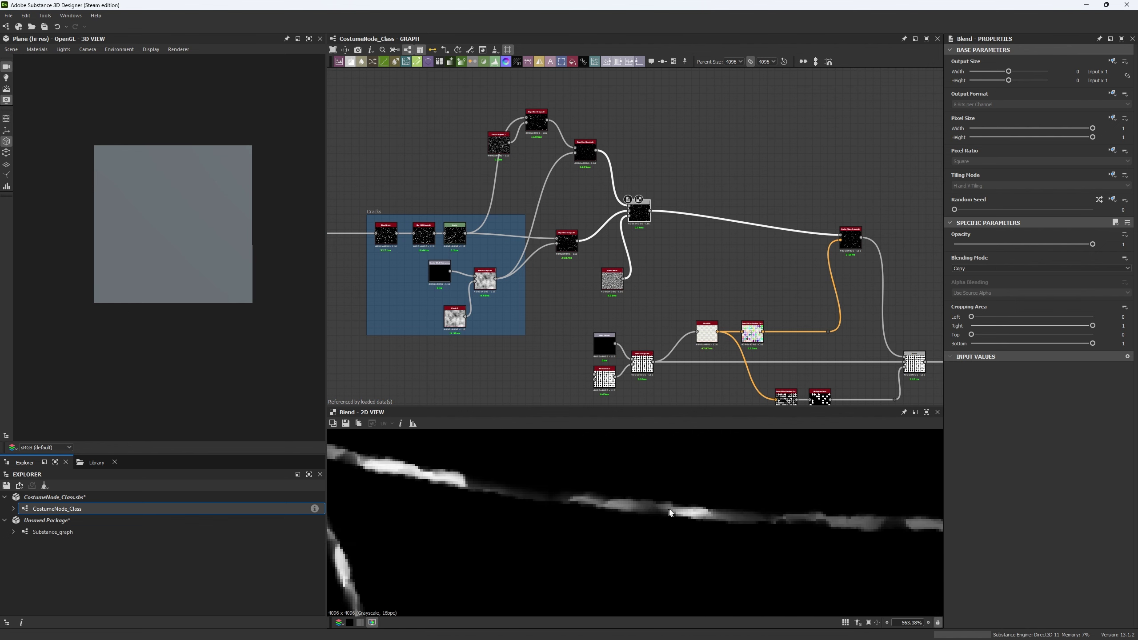
scroll(690, 511, "down", 9)
- Tidy the Slope Blur Grayscale and Gaussian Spots 1 nodes closer to the Cracks frame and save the package
middle_click_drag(576, 238, 616, 258)
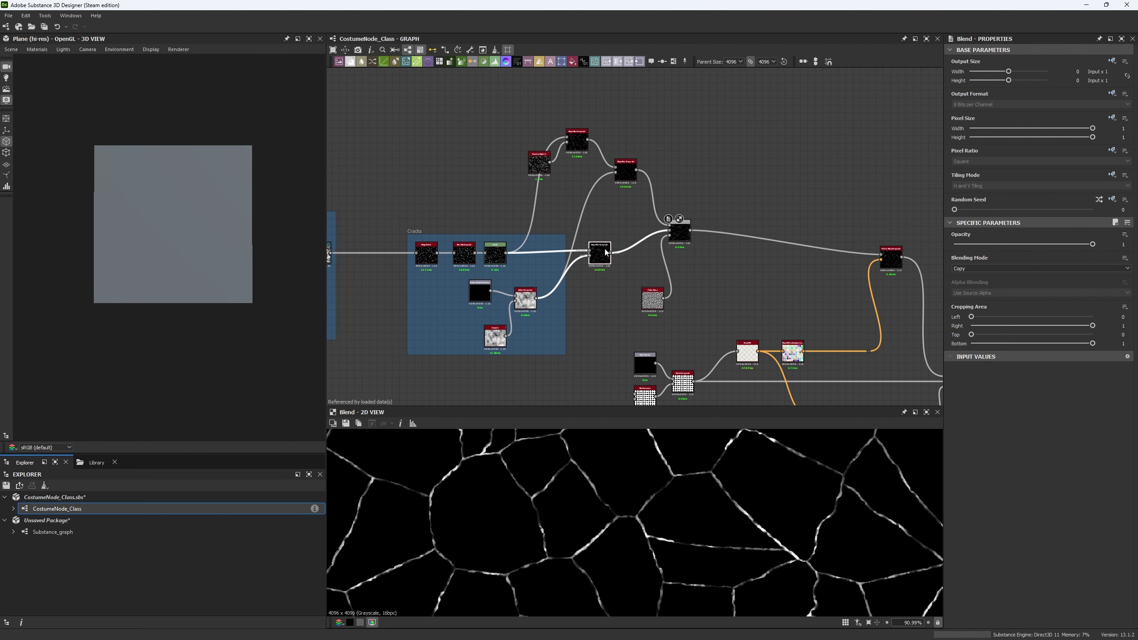
mouse_move(577, 151)
left_mouse_down()
mouse_move(581, 170)
mouse_move(547, 197)
mouse_move(579, 163)
left_mouse_up()
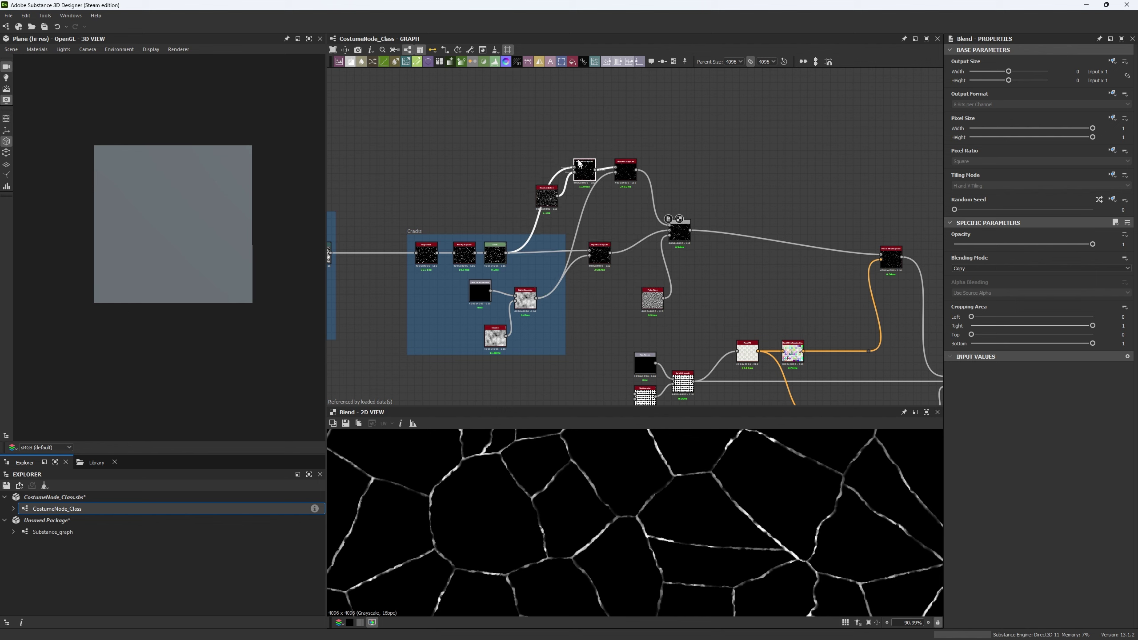
left_click(555, 141)
key("ctrl+s")
- Switch to the Discord Weekly Classes call and narrow its chat area to enlarge the participant grid
key("alt+Tab")
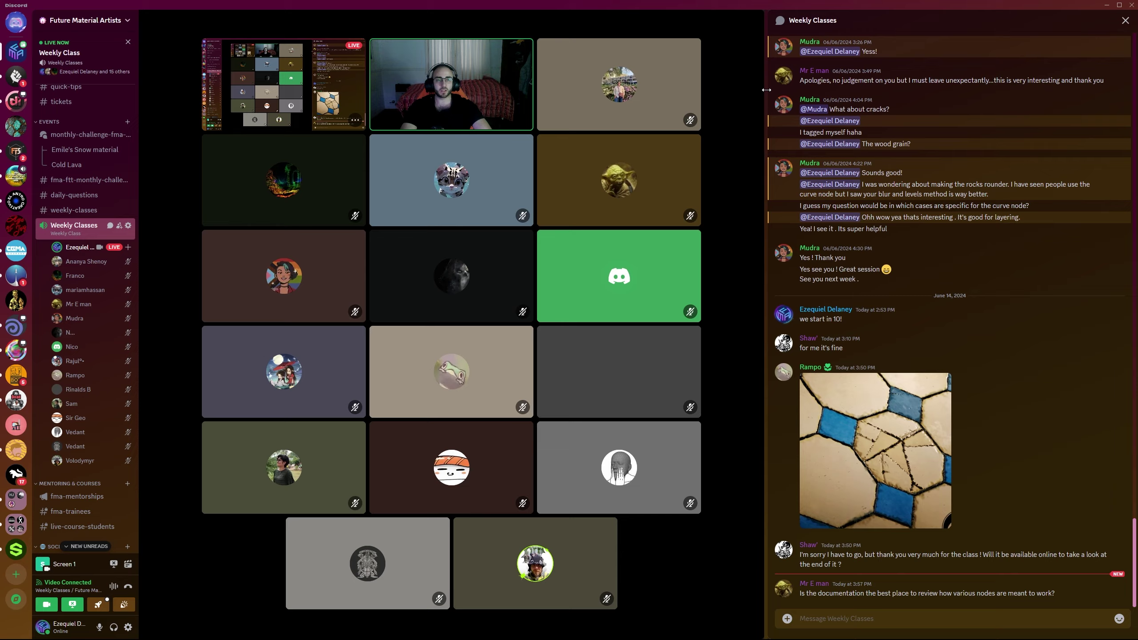
left_click_drag(765, 93, 888, 99)
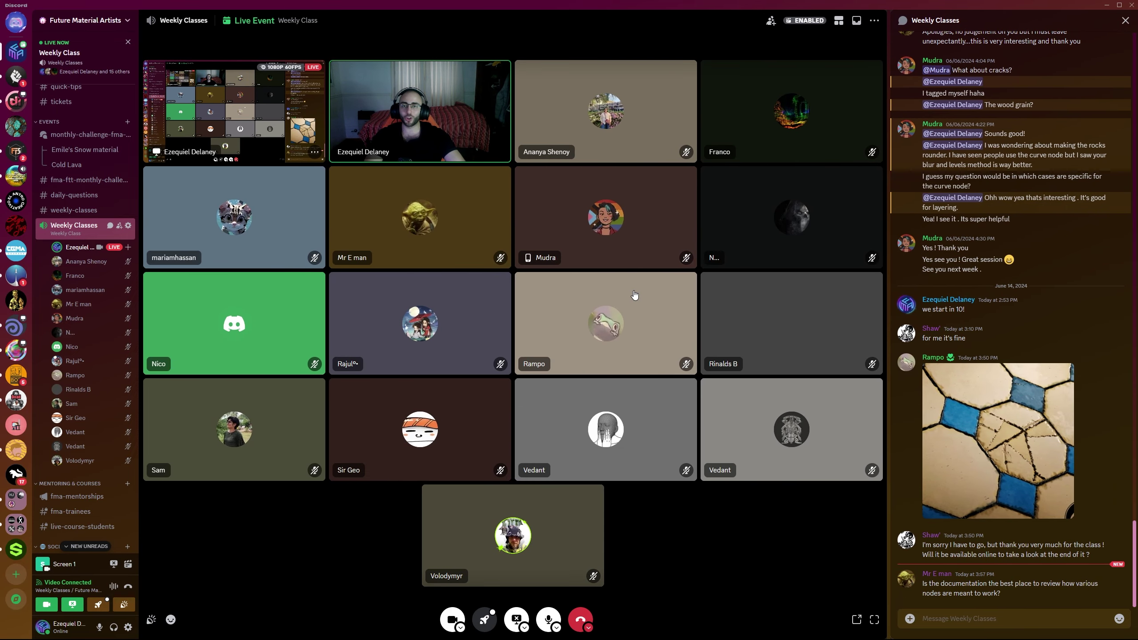
key("alt+Tab")
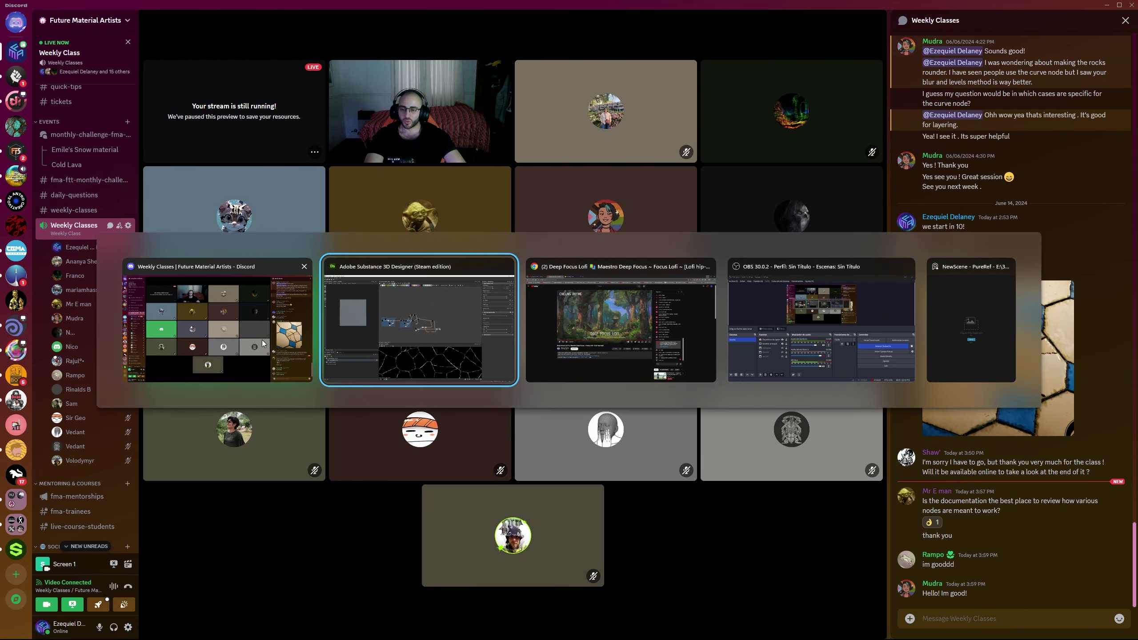
left_click(267, 343)
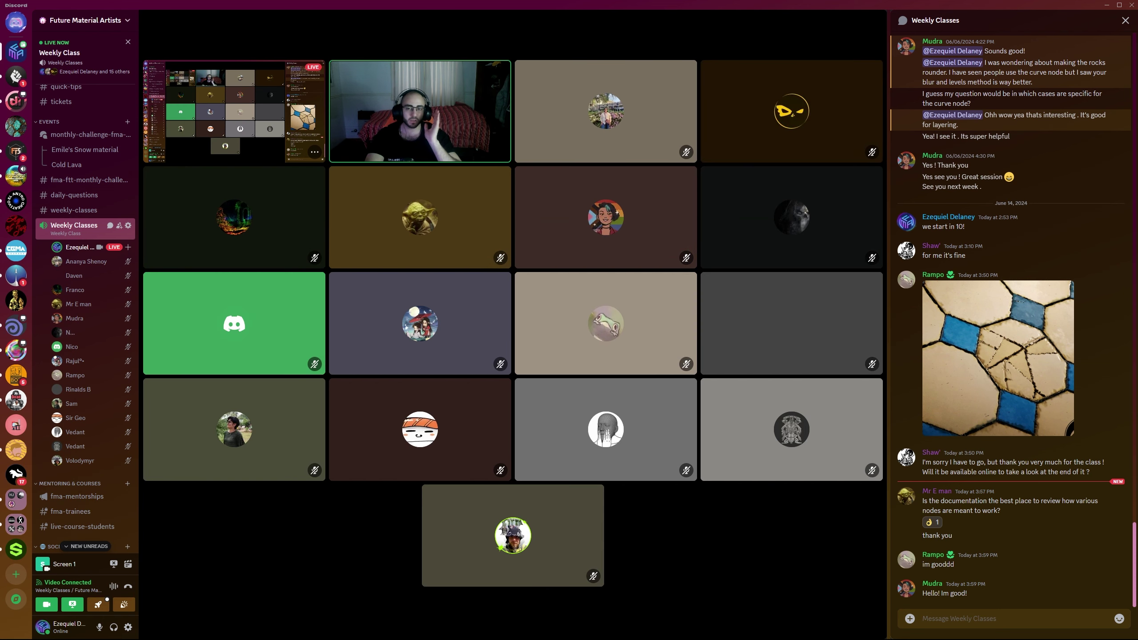
key("super")
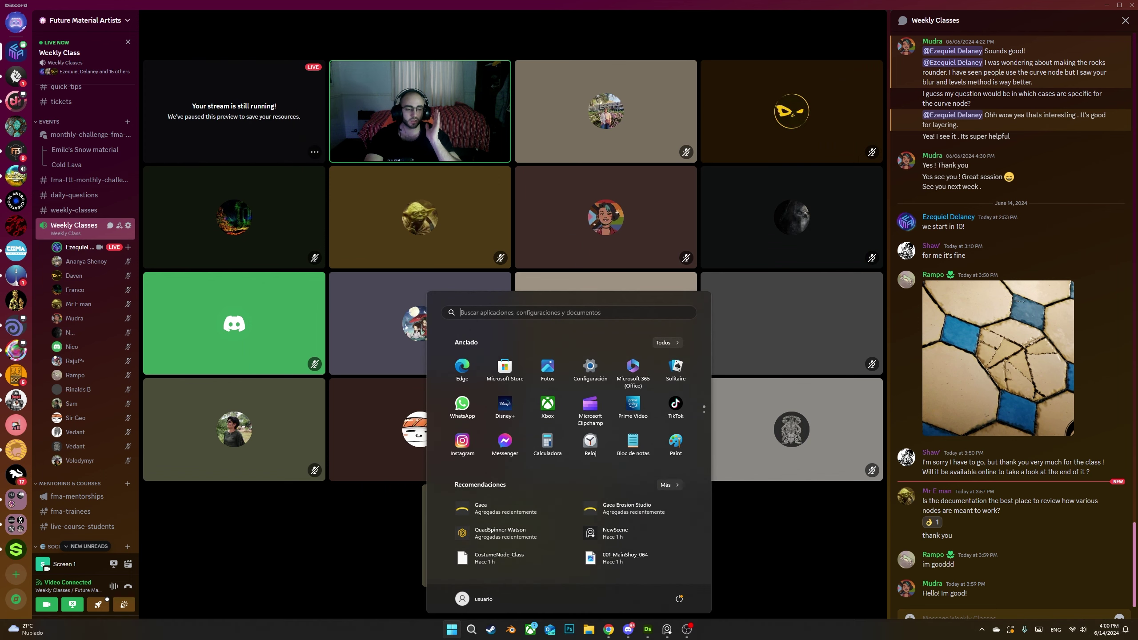
key("super")
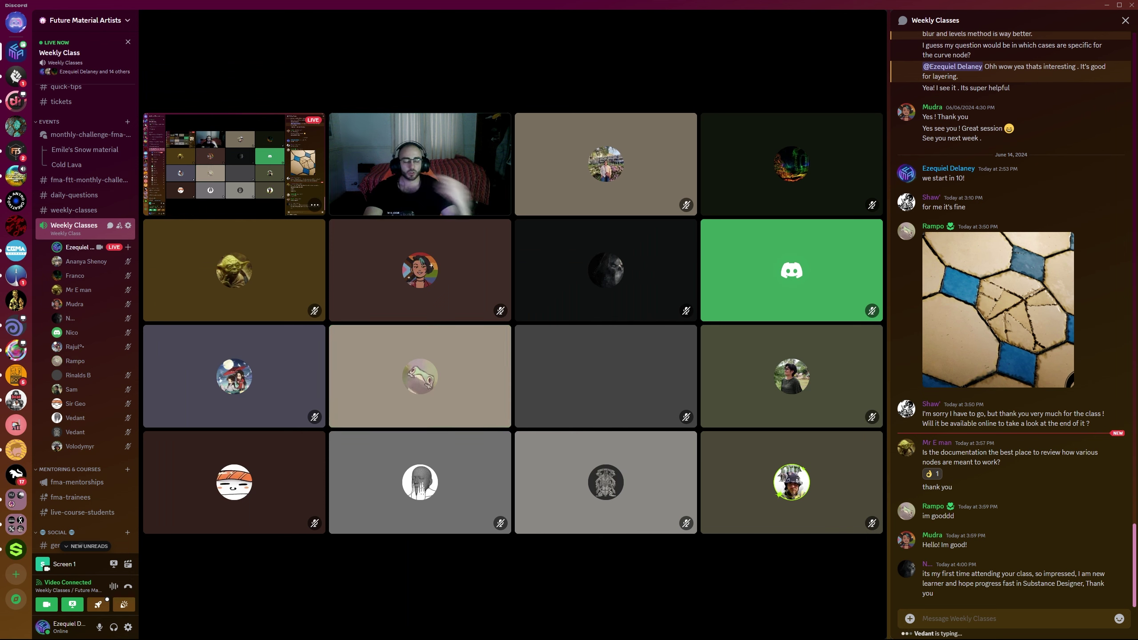
left_click(925, 564)
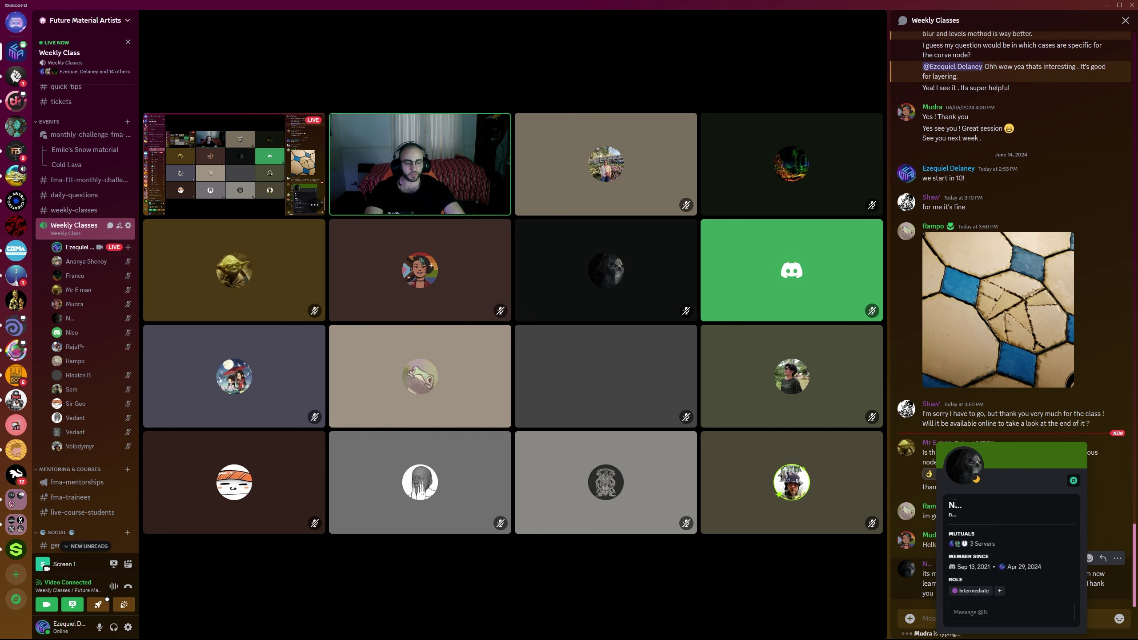
left_click(911, 560)
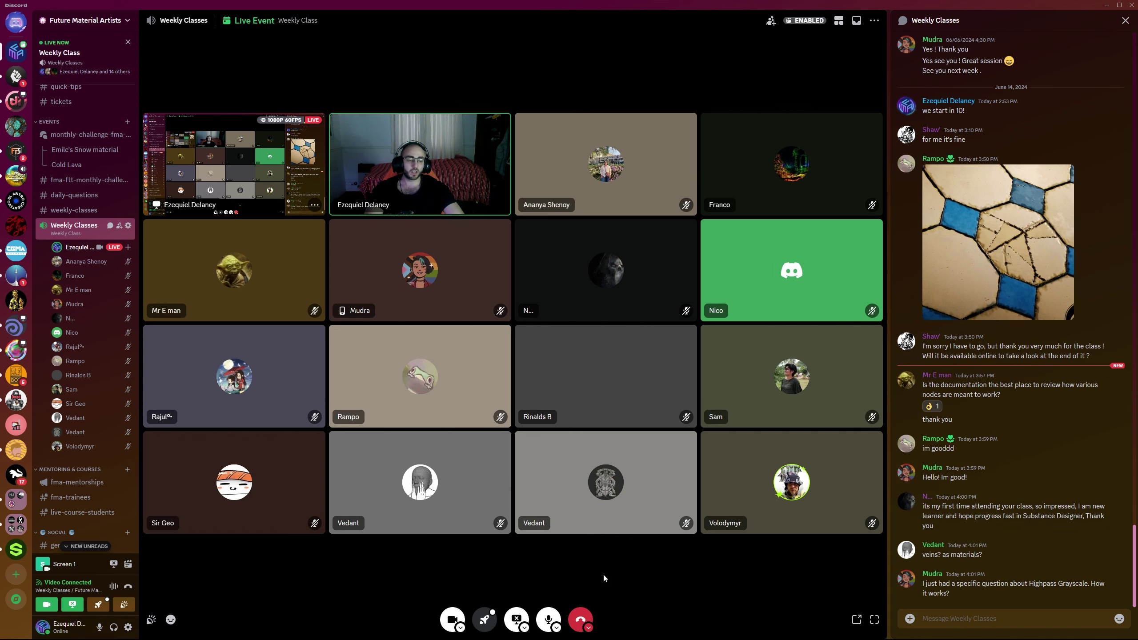
- Review the roof-tile material feedback posted in the work-in-progress channel and return to the Weekly Classes call
scroll(67, 426, "down", 5)
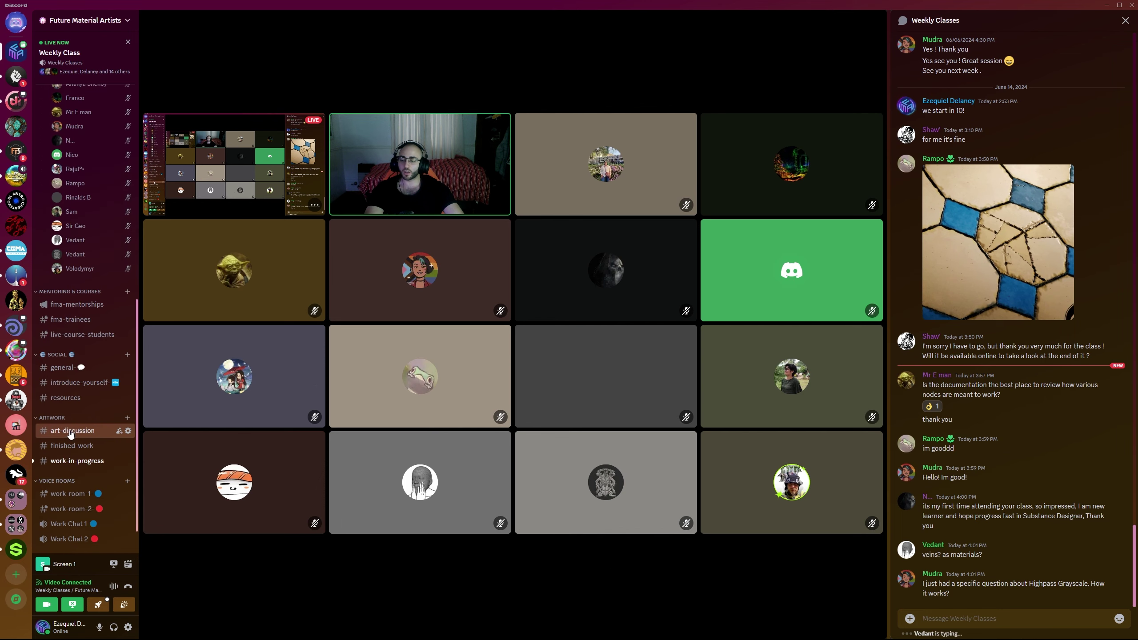
left_click(68, 419)
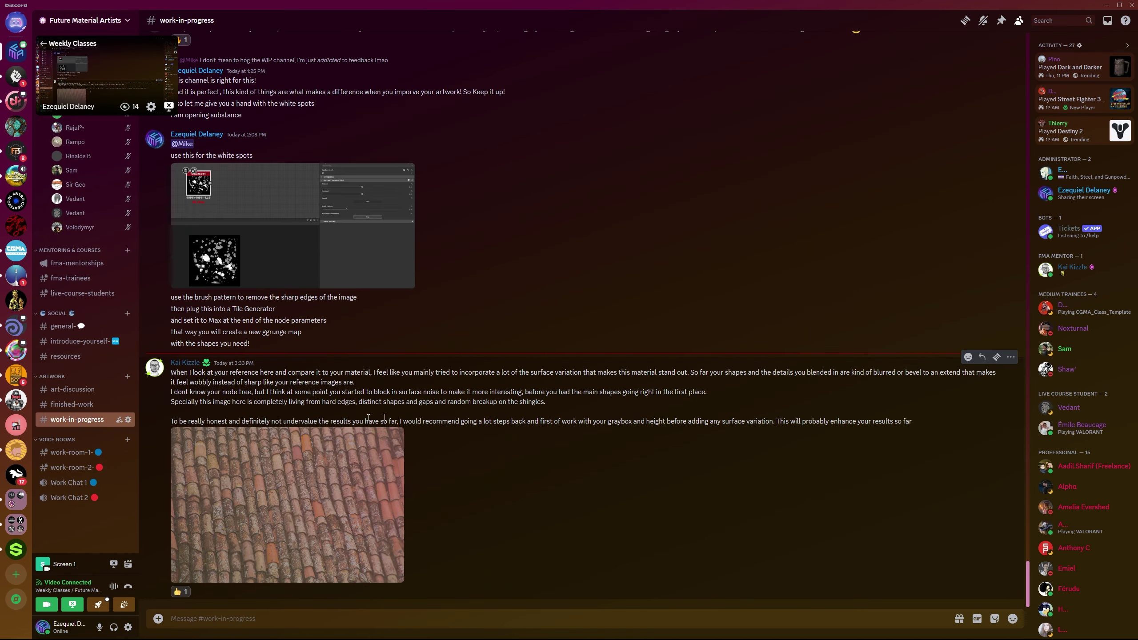
scroll(324, 384, "up", 10)
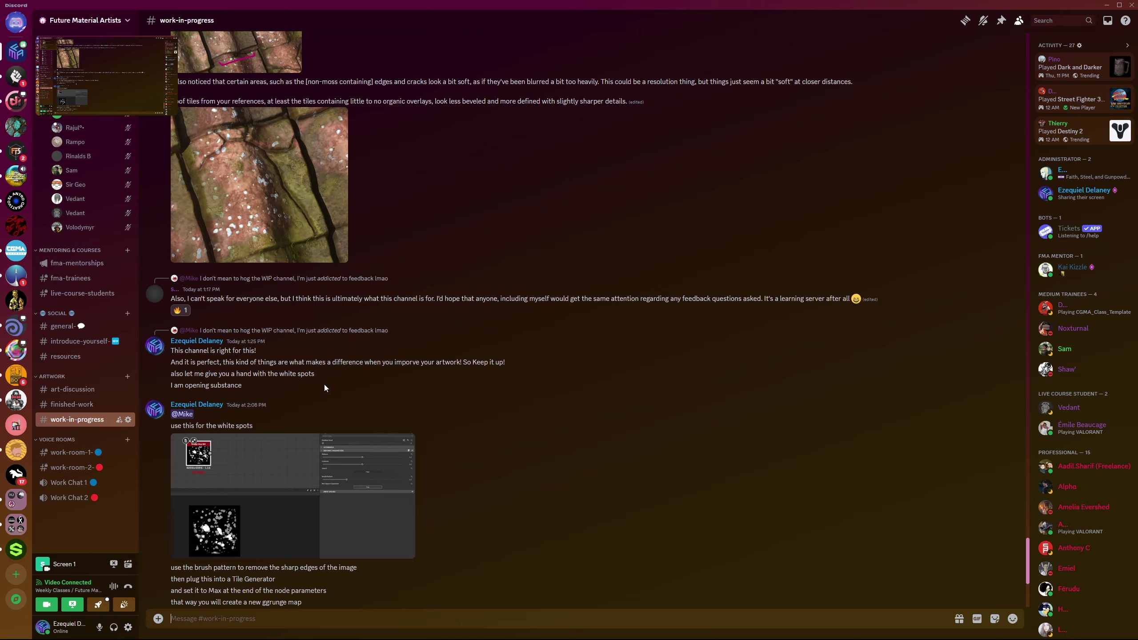
scroll(330, 391, "up", 10)
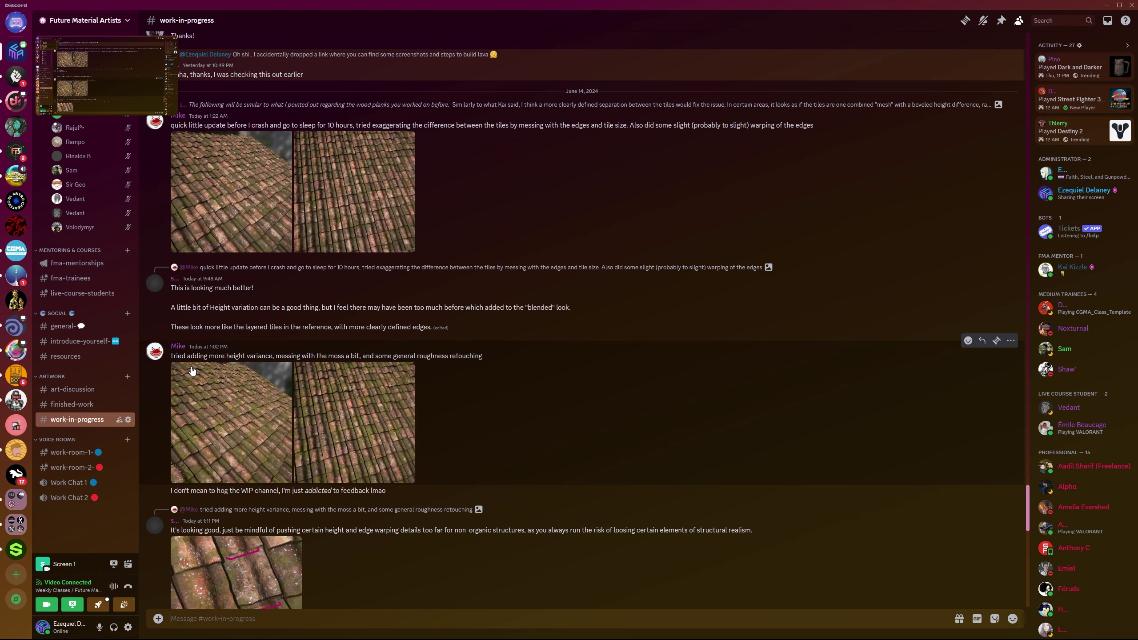
scroll(246, 348, "down", 20)
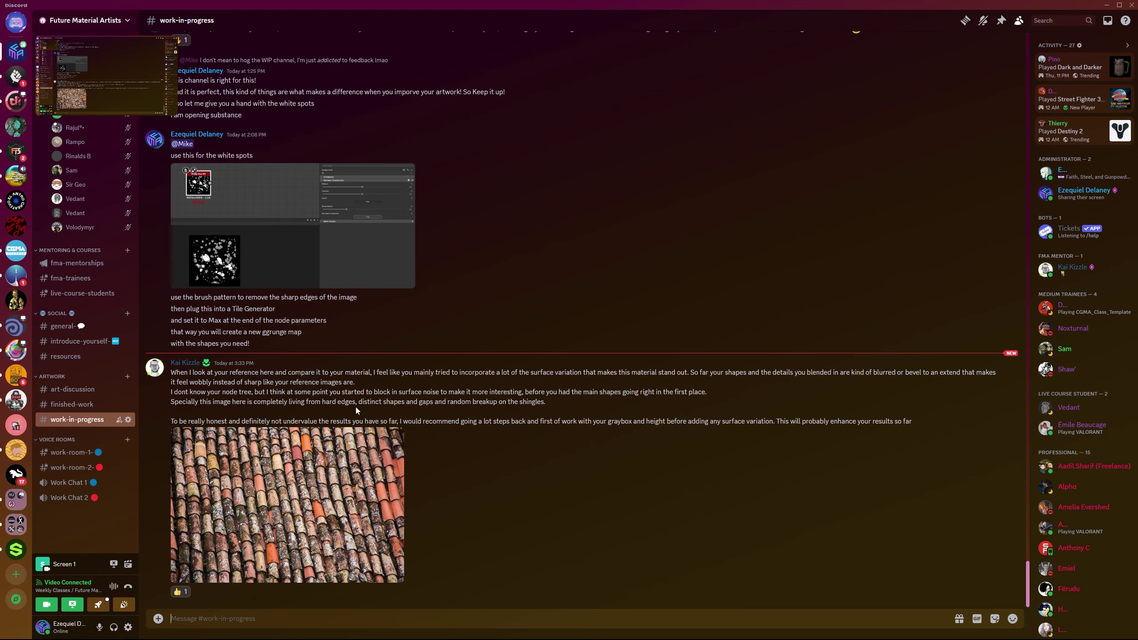
scroll(90, 179, "up", 5)
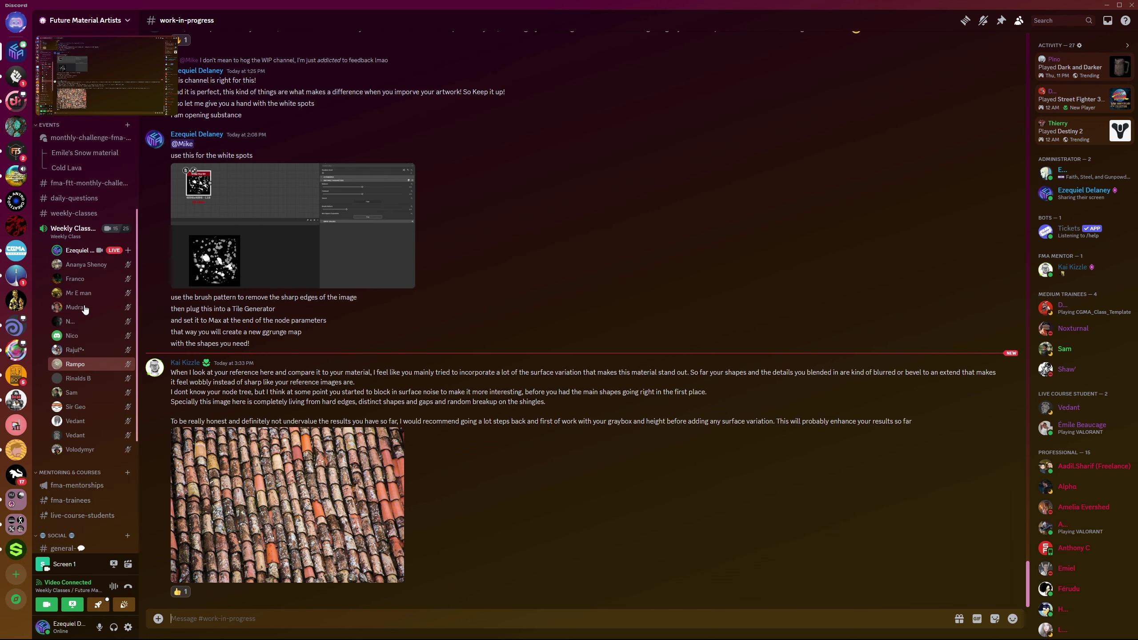
left_click(95, 85)
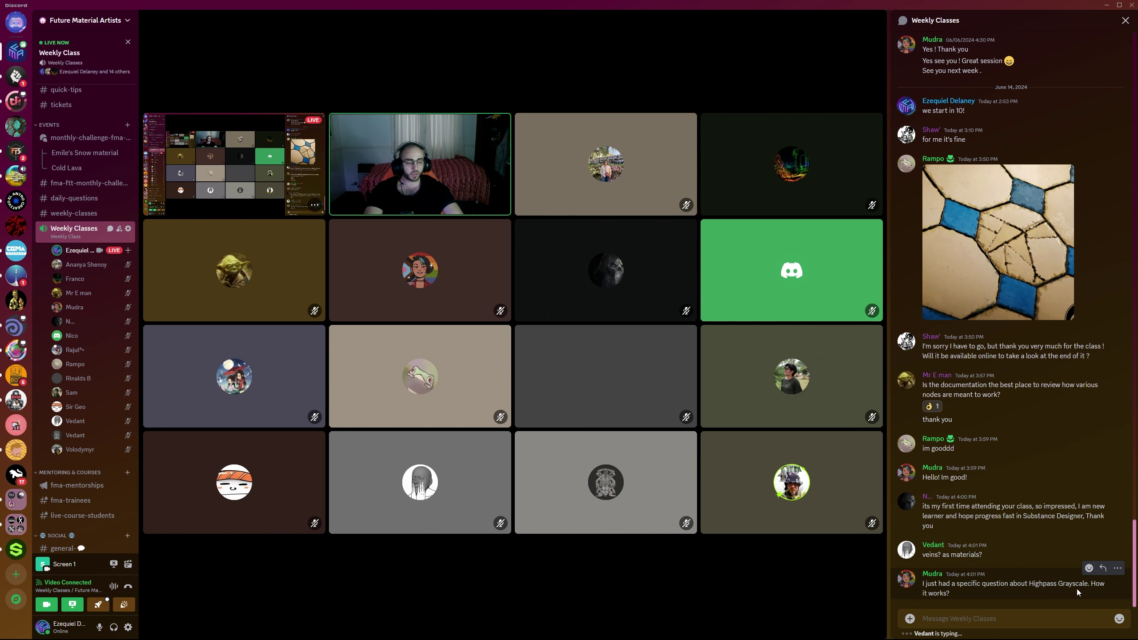
- Switch to Substance 3D Designer and add a BnW Spots 2 noise feeding a Highpass Grayscale in empty graph space
key("alt+Tab")
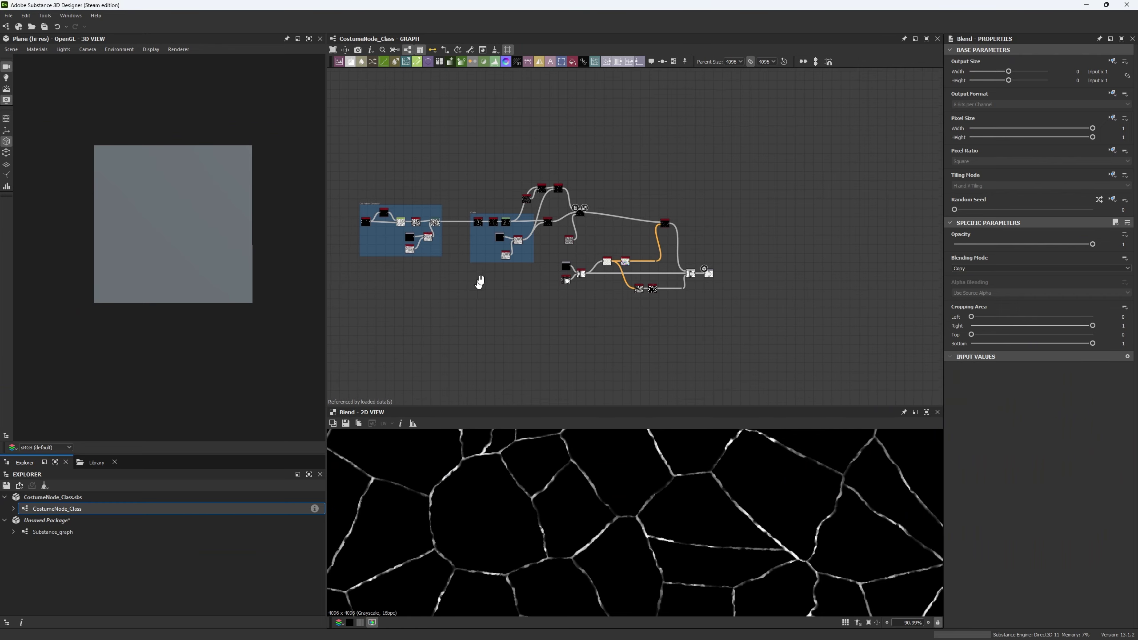
scroll(560, 305, "up", 3)
type("bnw spots 2")
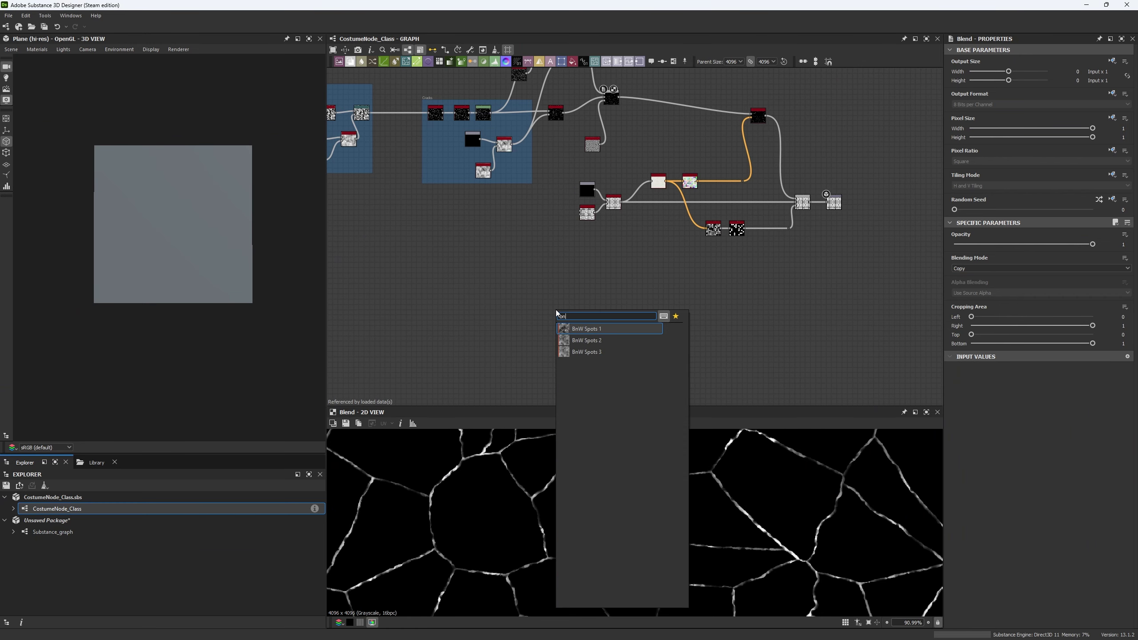
key("Return")
scroll(569, 307, "up", 3)
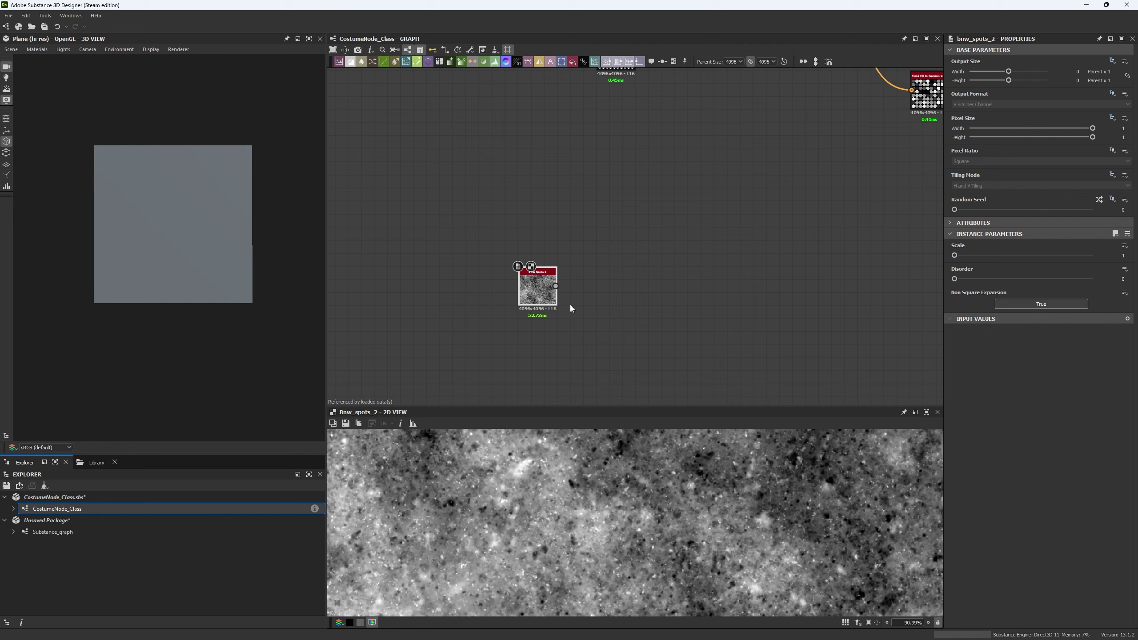
key("space")
type("highpass")
key("Return")
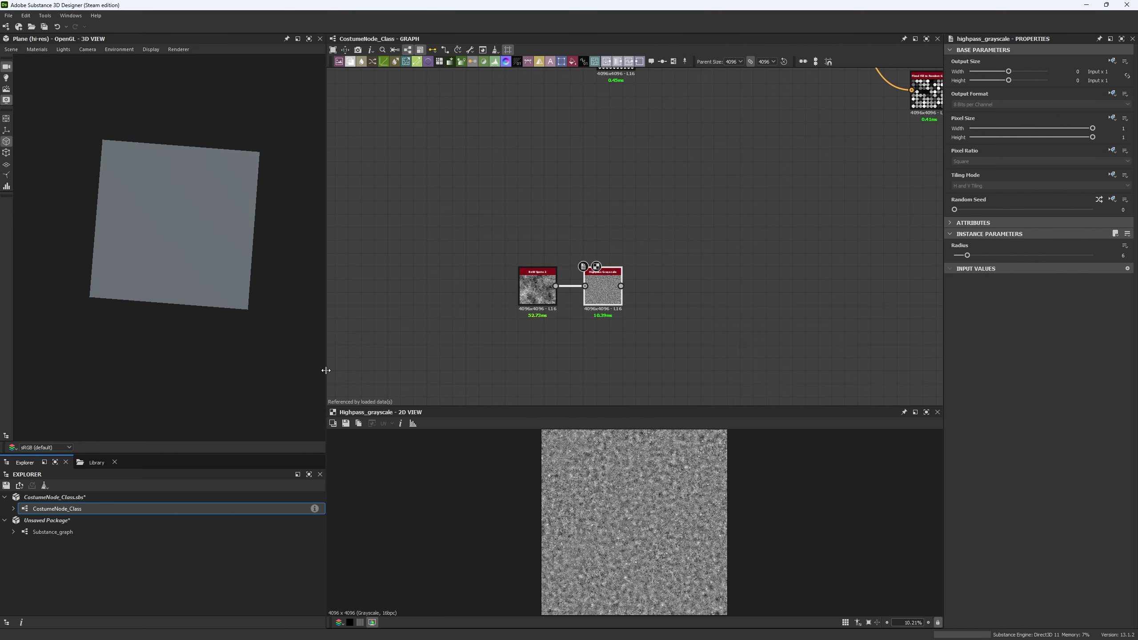
- Narrow the 3D view and give the 2D view more height to inspect the Highpass Grayscale output up close
left_click_drag(326, 370, 171, 380)
left_click_drag(527, 410, 524, 335)
scroll(523, 473, "up", 8)
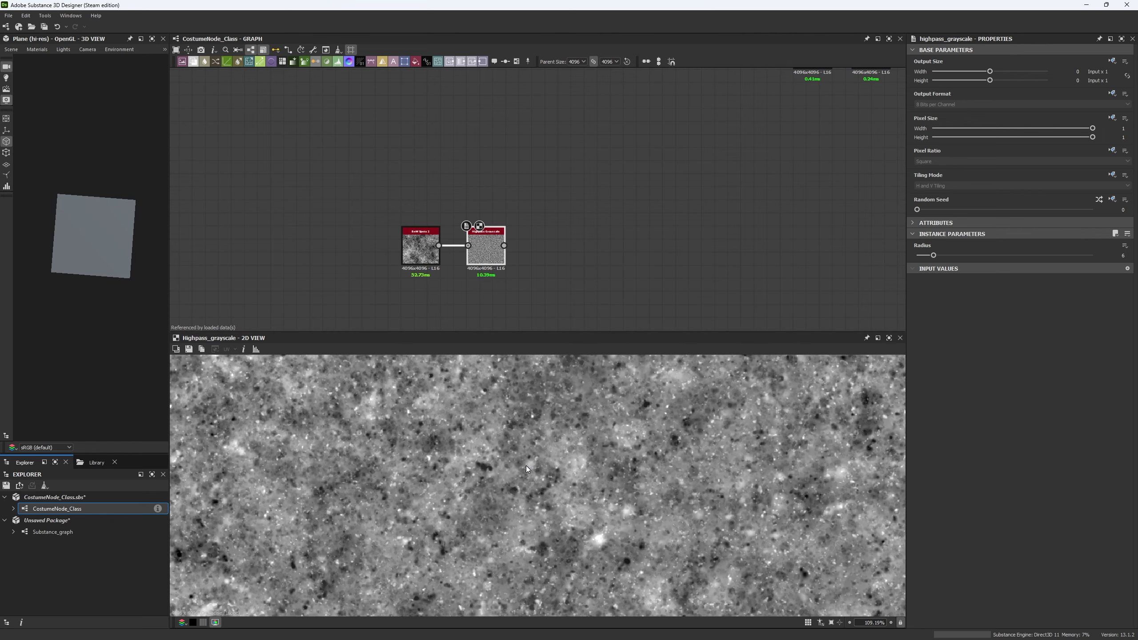
- Compare the Highpass Grayscale result at a Radius of 0.65 and at 64
left_click_drag(931, 255, 916, 250)
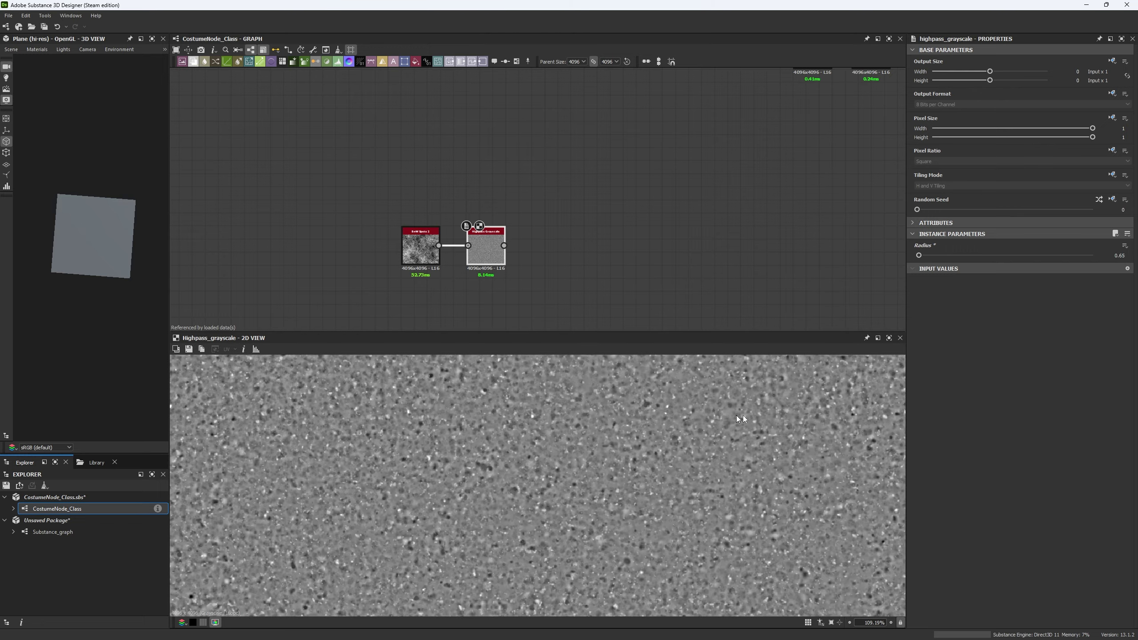
scroll(736, 415, "up", 6)
left_click_drag(919, 255, 1108, 268)
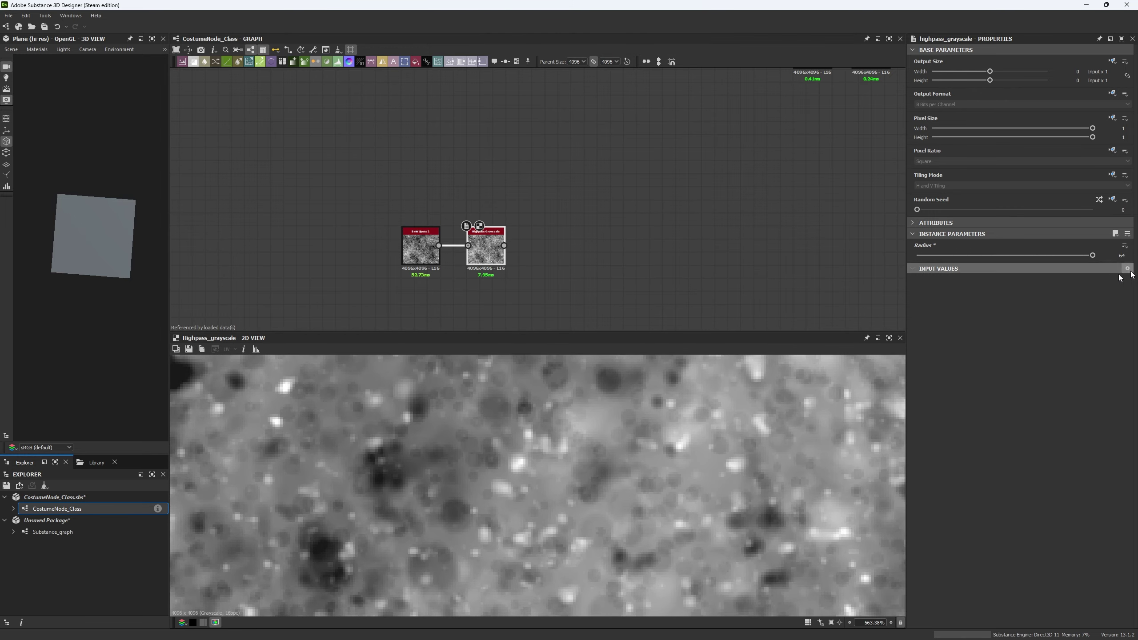
scroll(641, 451, "down", 3)
middle_click_drag(534, 457, 537, 445)
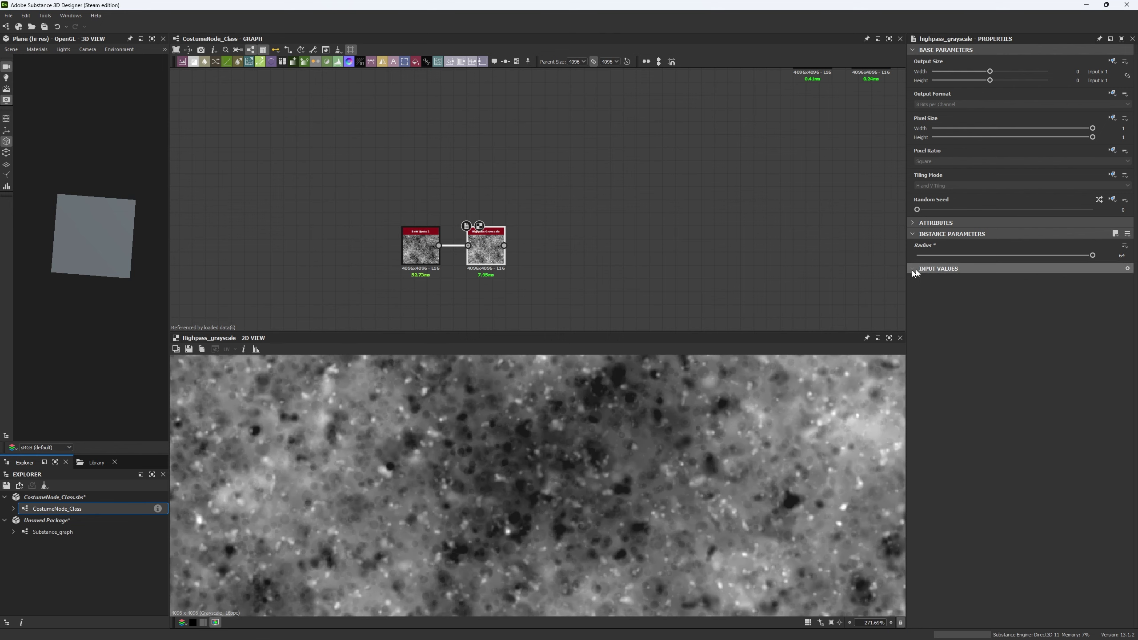
- Set the Highpass Grayscale Radius to 0.46 and examine the flattened noise at different scales
left_click_drag(965, 254, 917, 257)
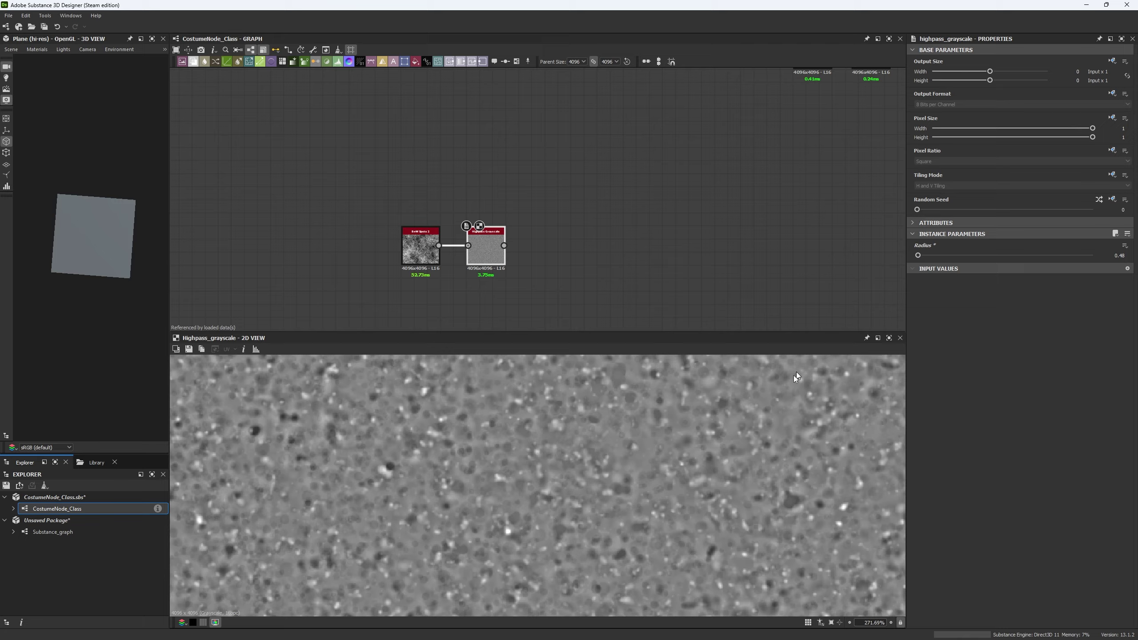
scroll(433, 442, "down", 6)
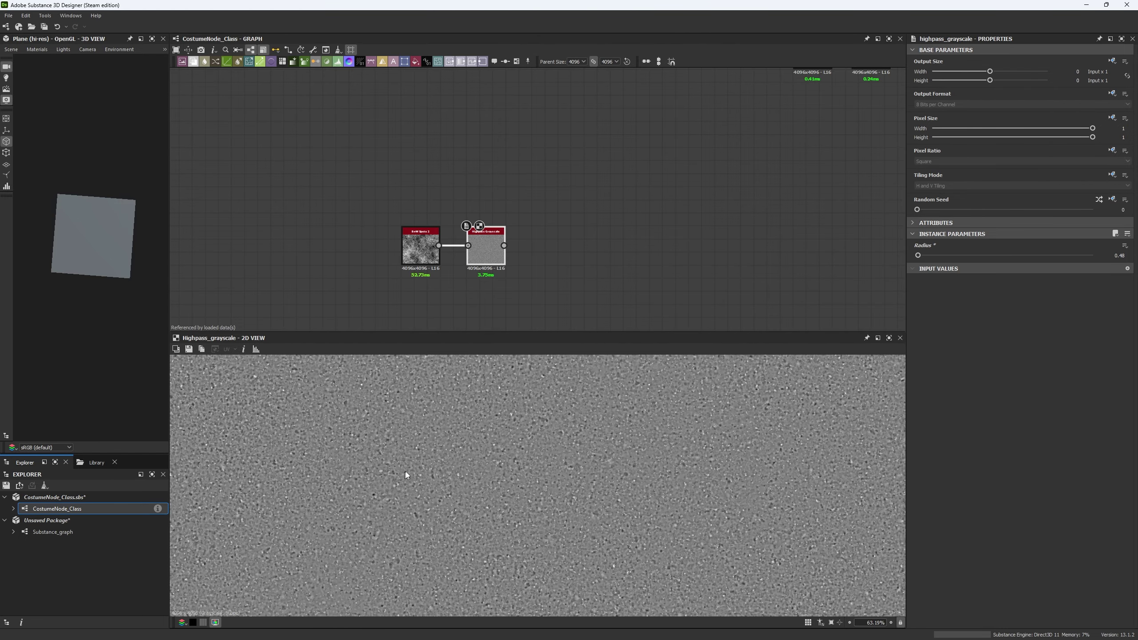
scroll(420, 477, "up", 5)
scroll(461, 496, "down", 1)
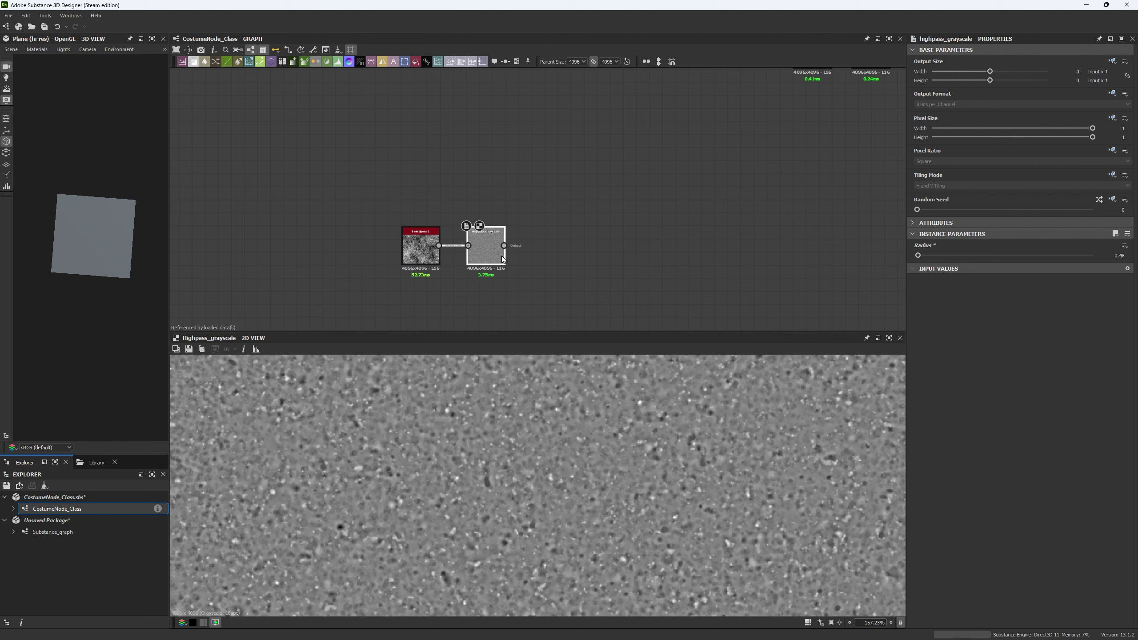
- Add a Levels node after the Highpass Grayscale and raise its black input to the histogram's peak to isolate the bright spots
key("space")
type("levels")
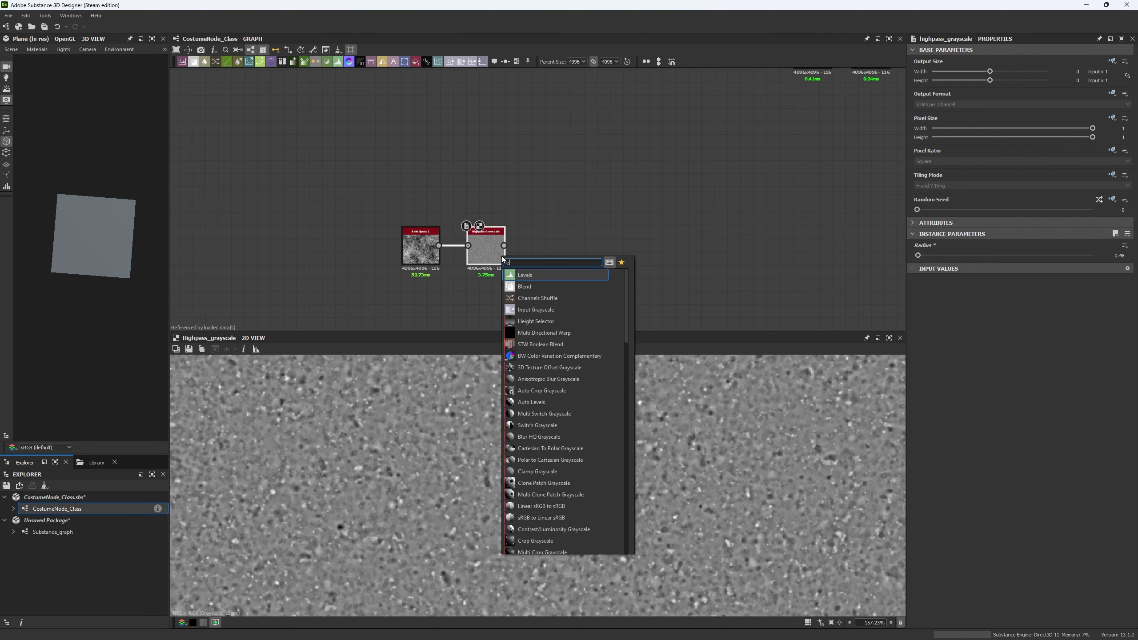
key("Return")
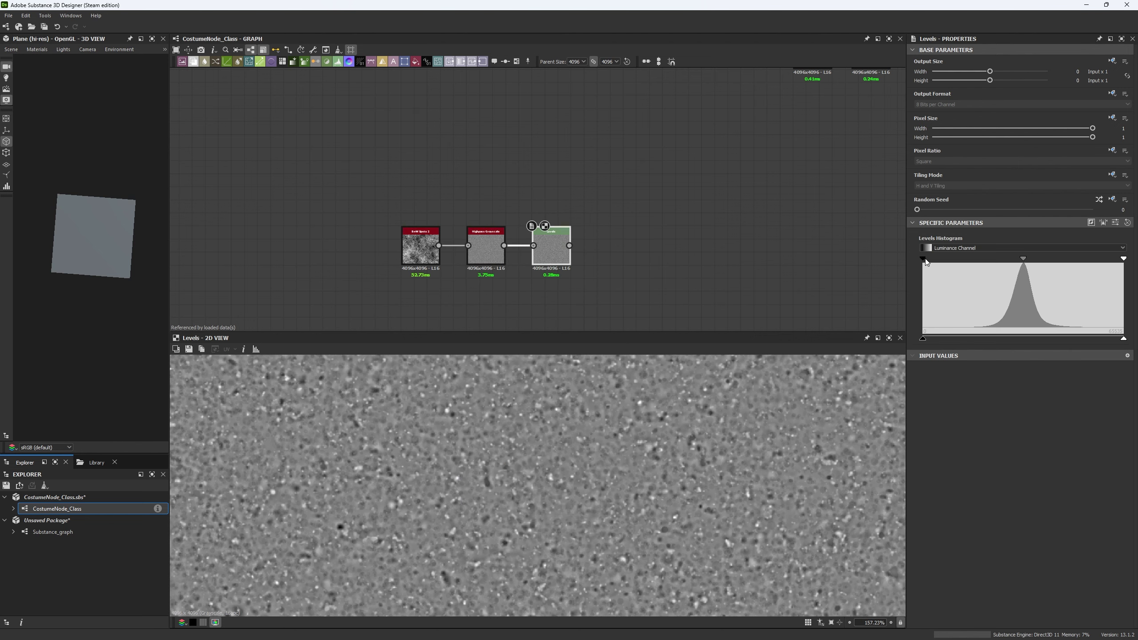
left_click_drag(923, 259, 1021, 259)
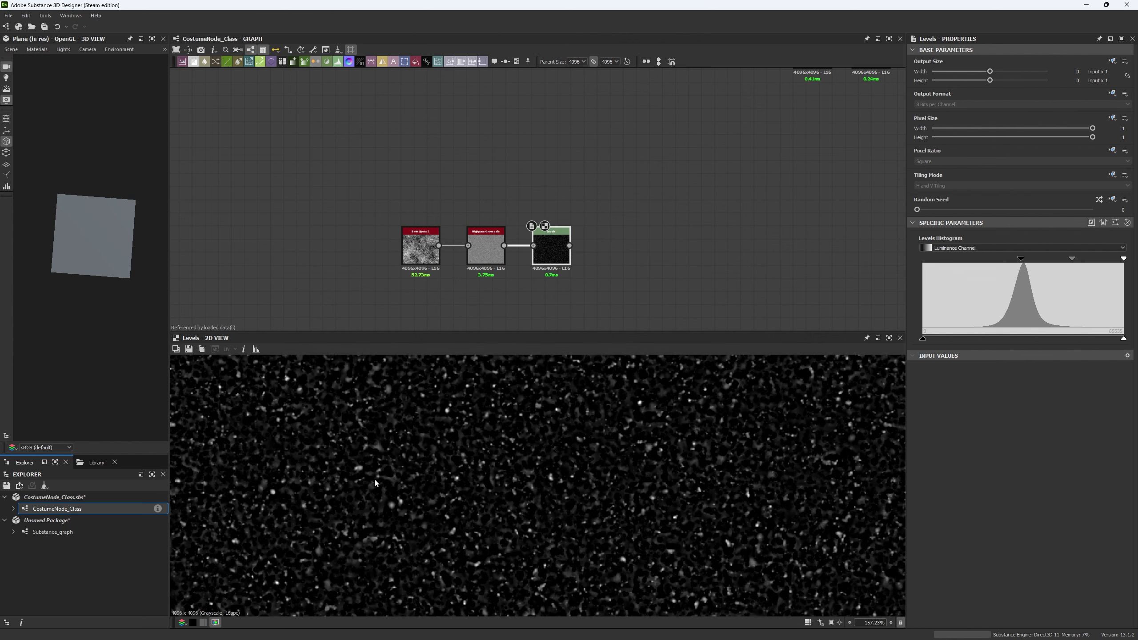
scroll(461, 502, "up", 2)
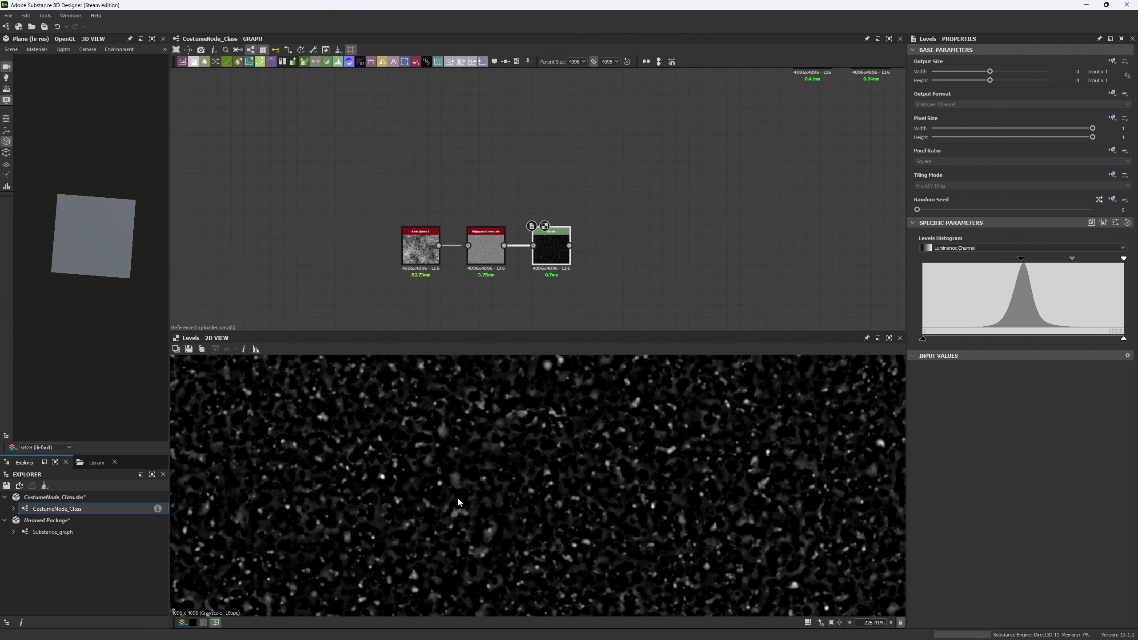
- Delete the BnW Spots 2, Highpass Grayscale and Levels demo nodes and open the Substance_graph
left_click_drag(385, 171, 596, 259)
key("Delete")
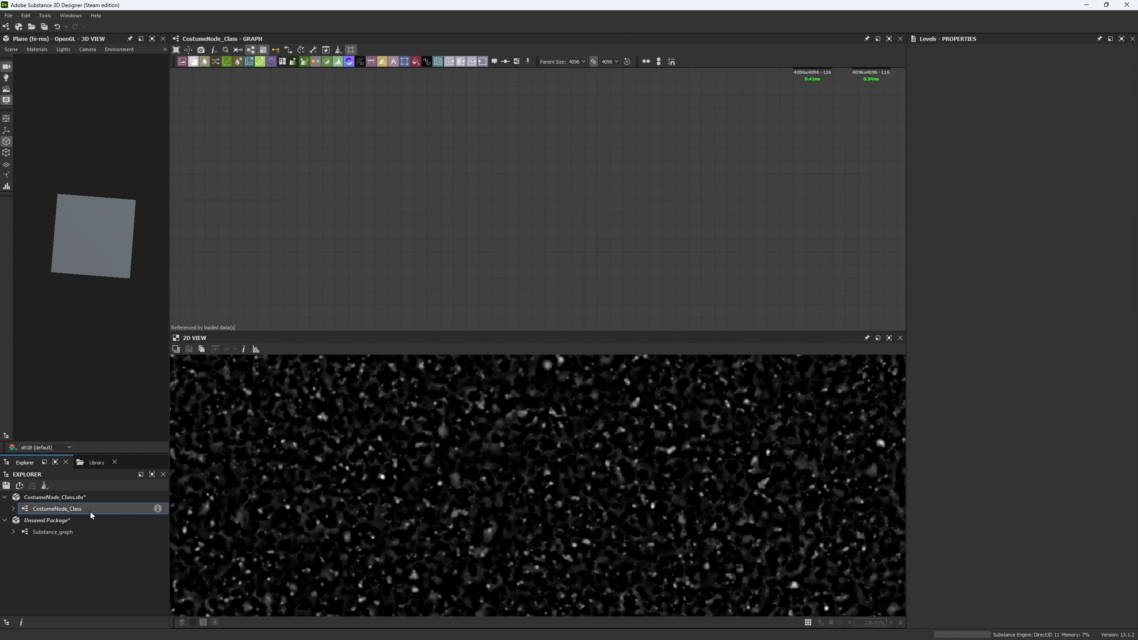
left_click(101, 534)
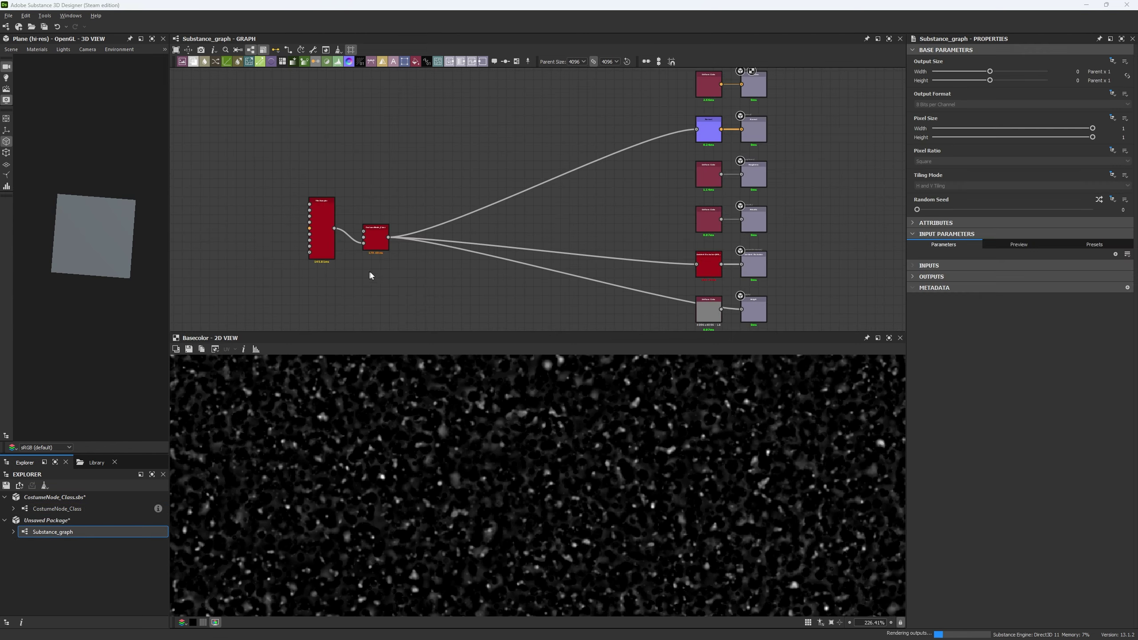
- Check the class chat in Discord, return to Substance 3D Designer and widen the 3D view for a close look at the bricks
key("alt+Tab")
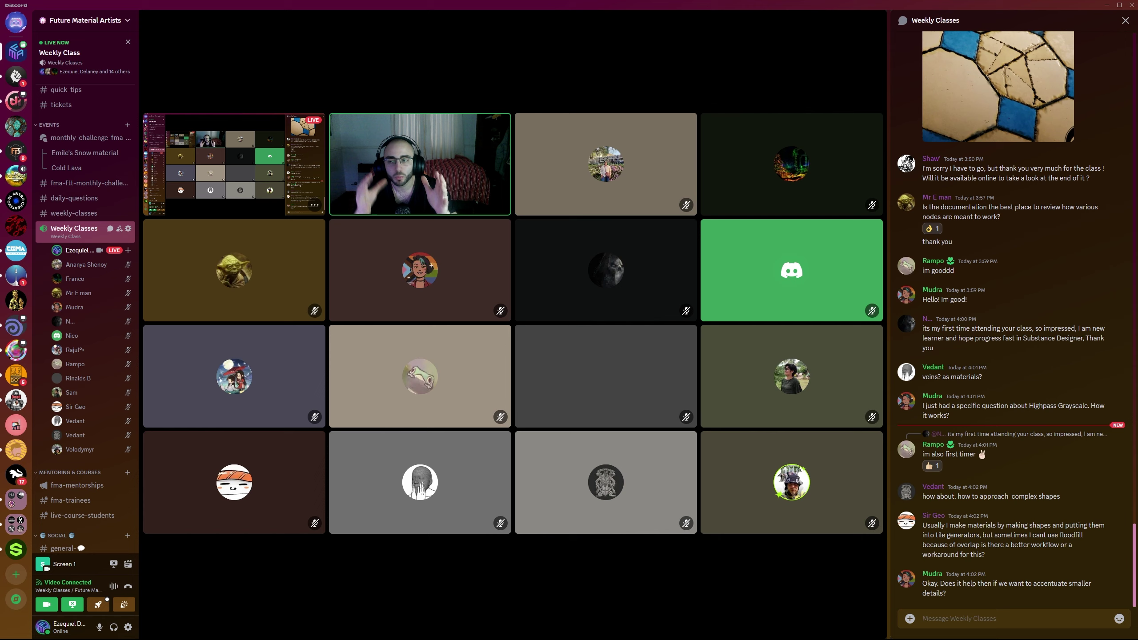
key("alt+Tab")
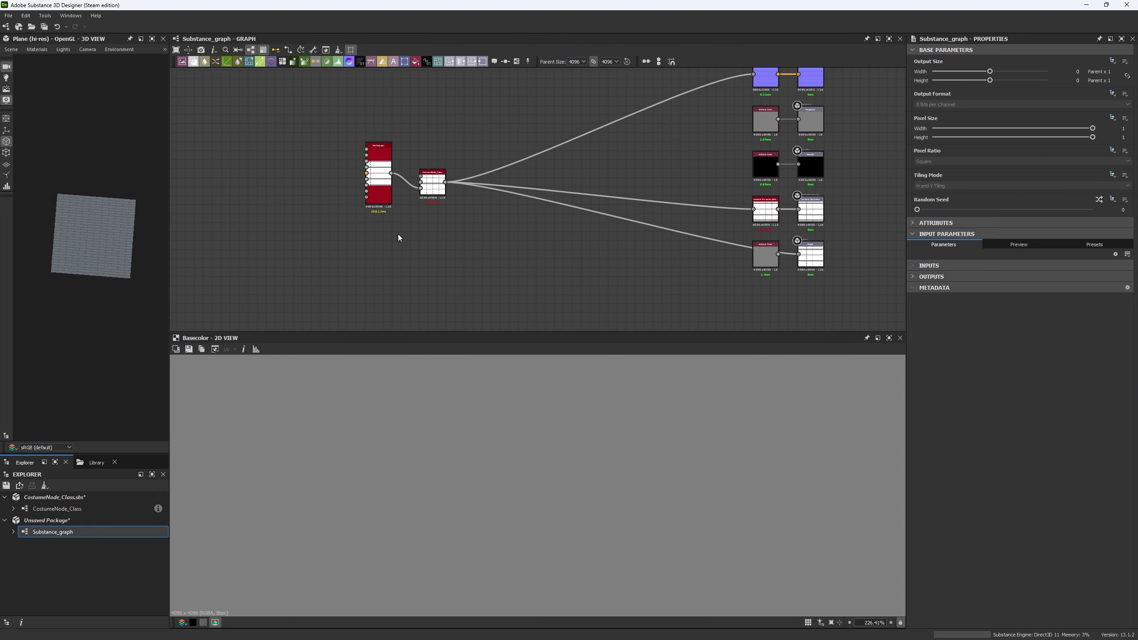
scroll(399, 238, "up", 1)
scroll(126, 254, "up", 5)
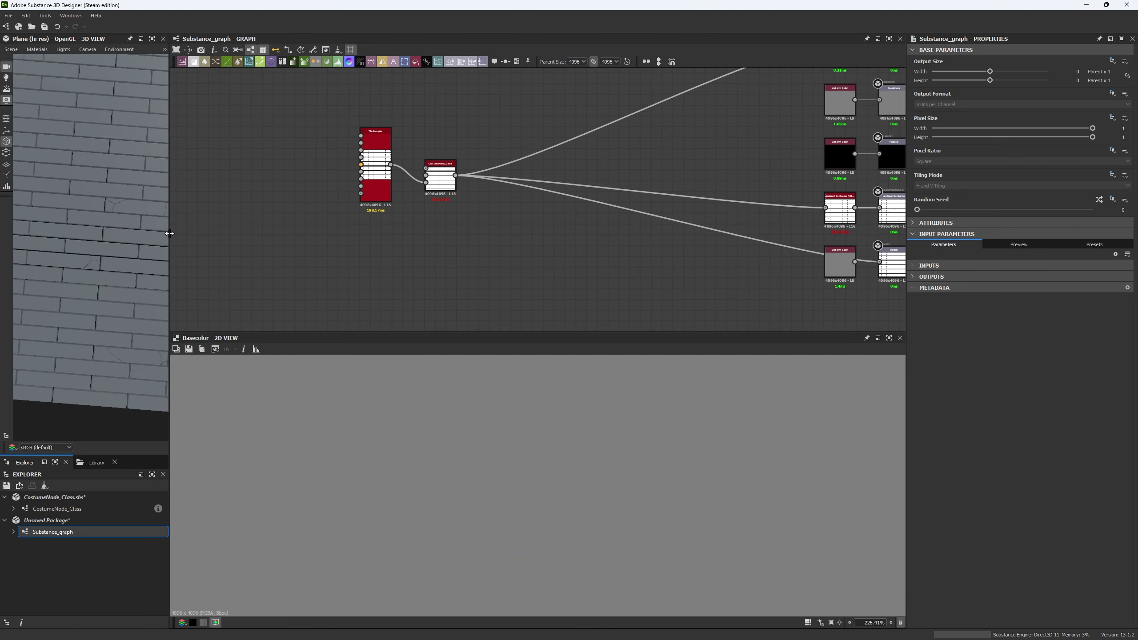
left_click_drag(169, 234, 302, 238)
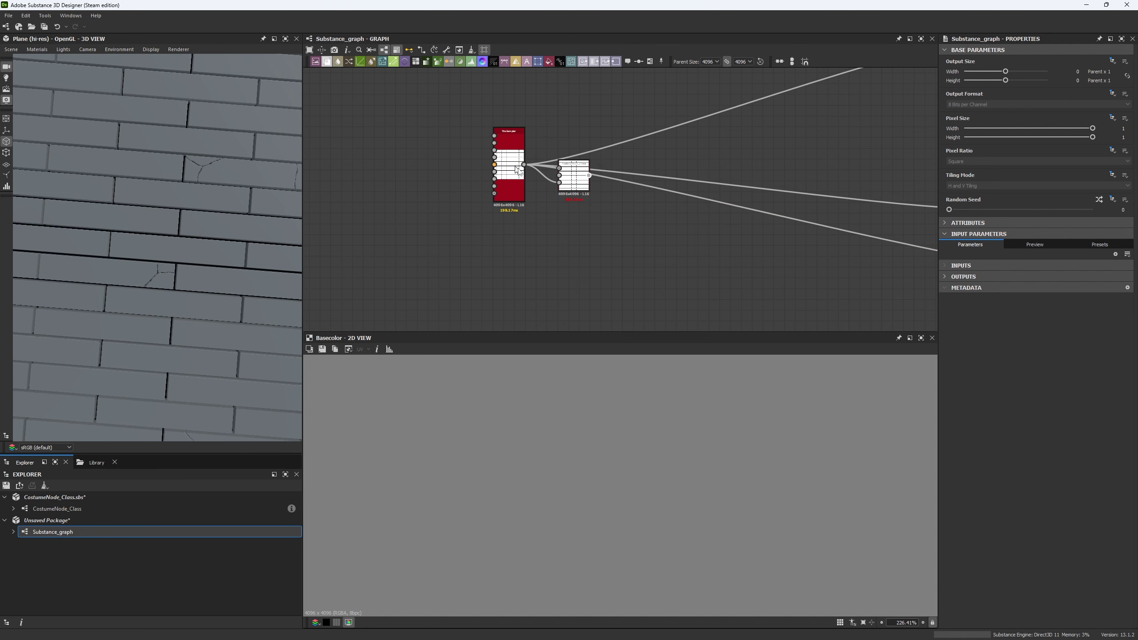
- Delete the CostumeNode_Class node between the brick pattern node and the material outputs
left_click_drag(575, 190, 578, 278)
key("Delete")
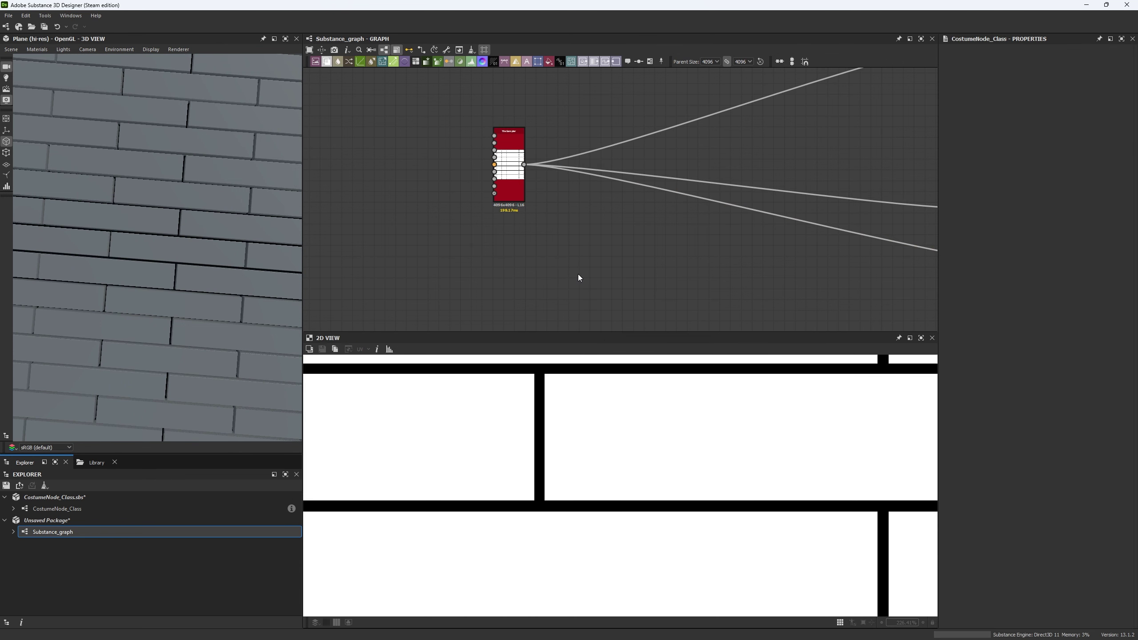
- Add a Blur HQ Grayscale node fed by the Tile Sampler output and set its intensity to 0.2
scroll(577, 278, "up", 3)
left_click_drag(466, 143, 518, 216)
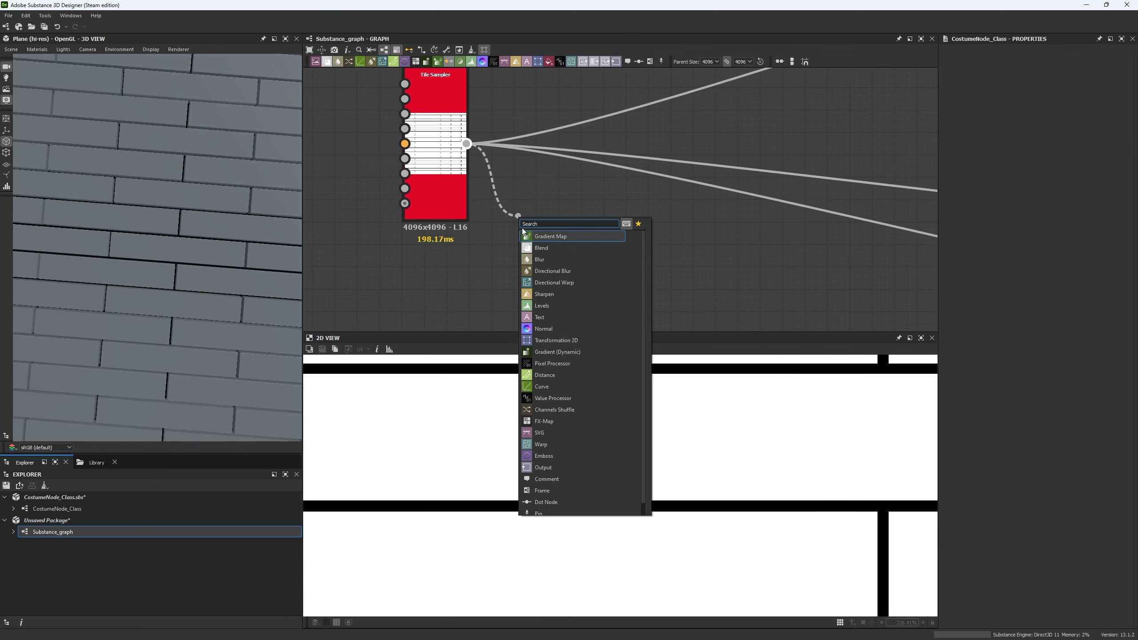
type("blur hq")
key("Return")
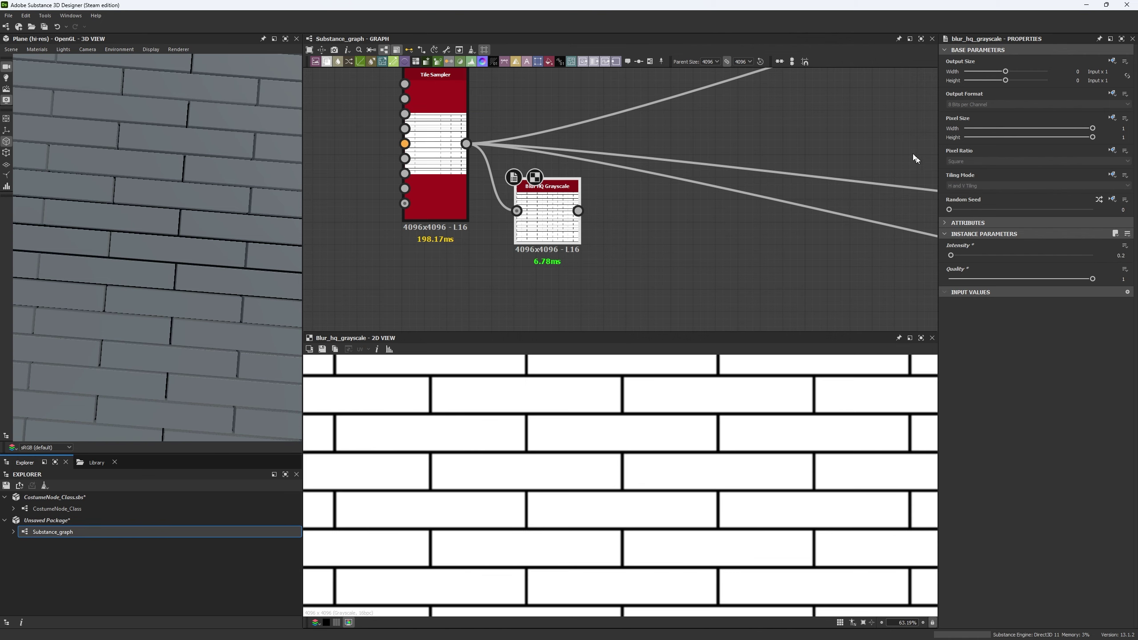
scroll(537, 394, "up", 7)
- Add a Levels node after the Blur HQ Grayscale and raise its black input to tighten the blurred brick edges
left_click_drag(579, 211, 642, 261)
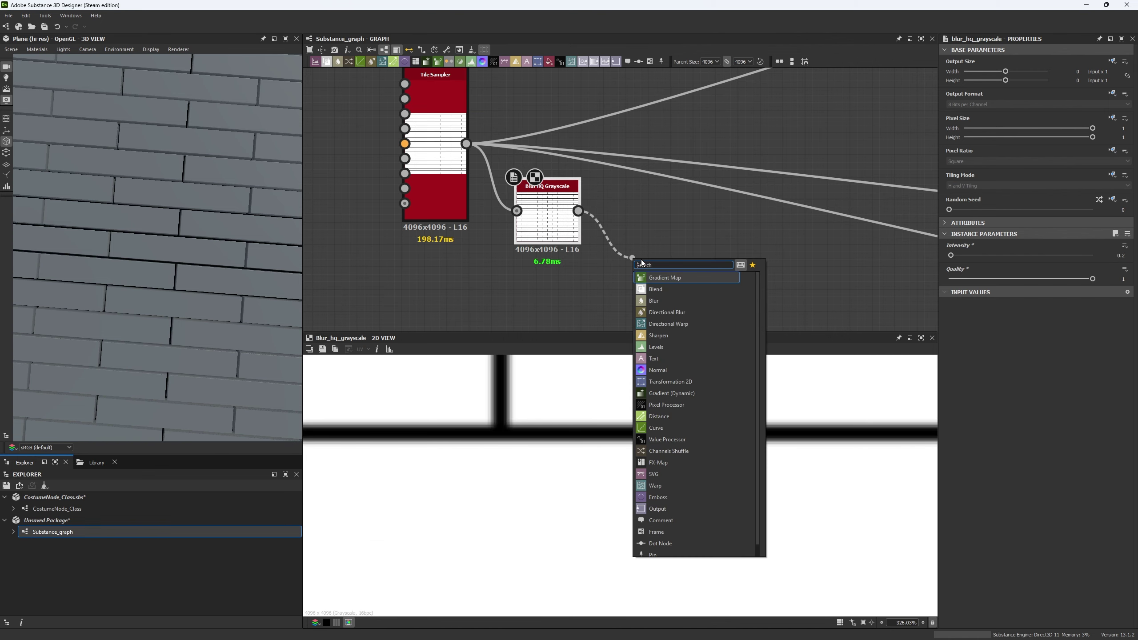
type("levels")
key("Return")
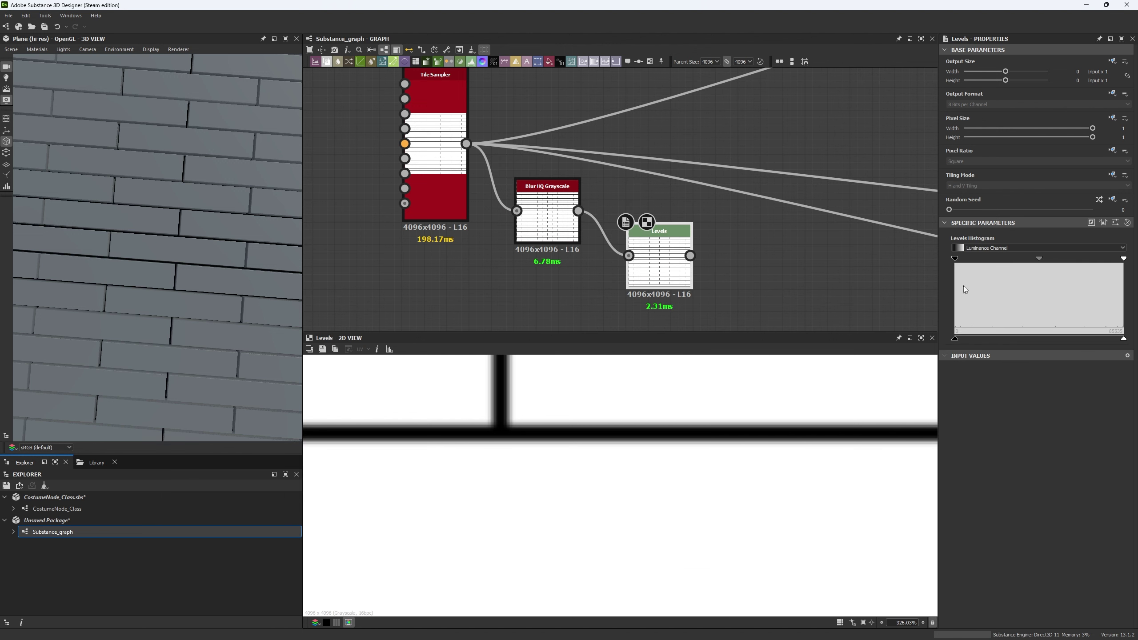
left_click_drag(954, 259, 1032, 263)
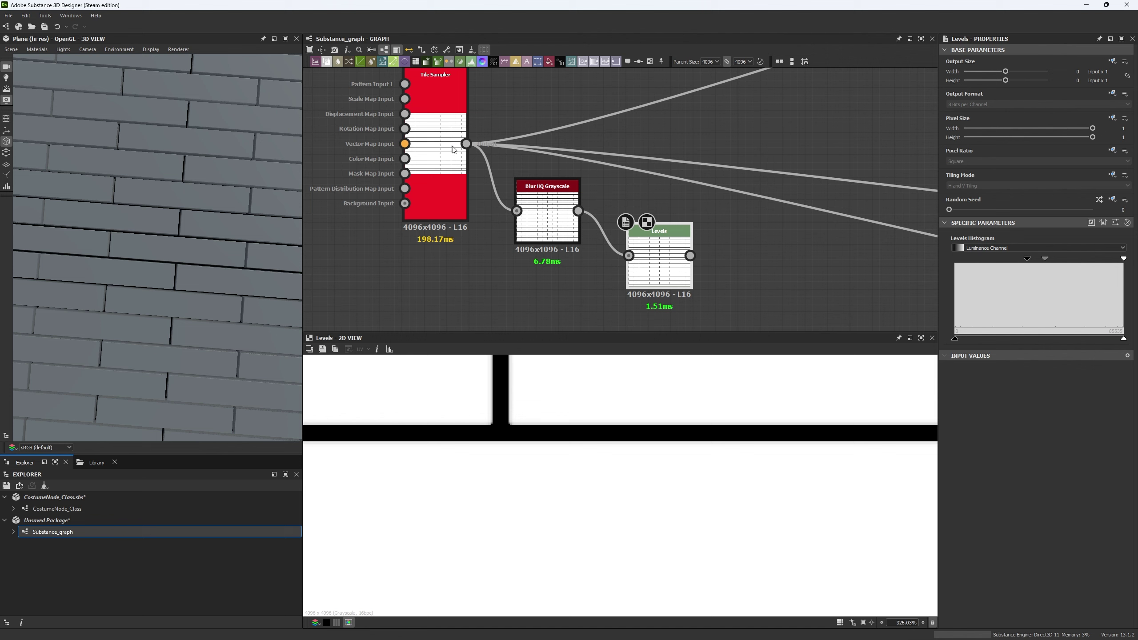
- Move the Tile Sampler's material links to the Levels output and compare the brick edges in 3D with and without it
left_click_drag(466, 144, 690, 255, "shift")
left_click_drag(178, 196, 190, 355)
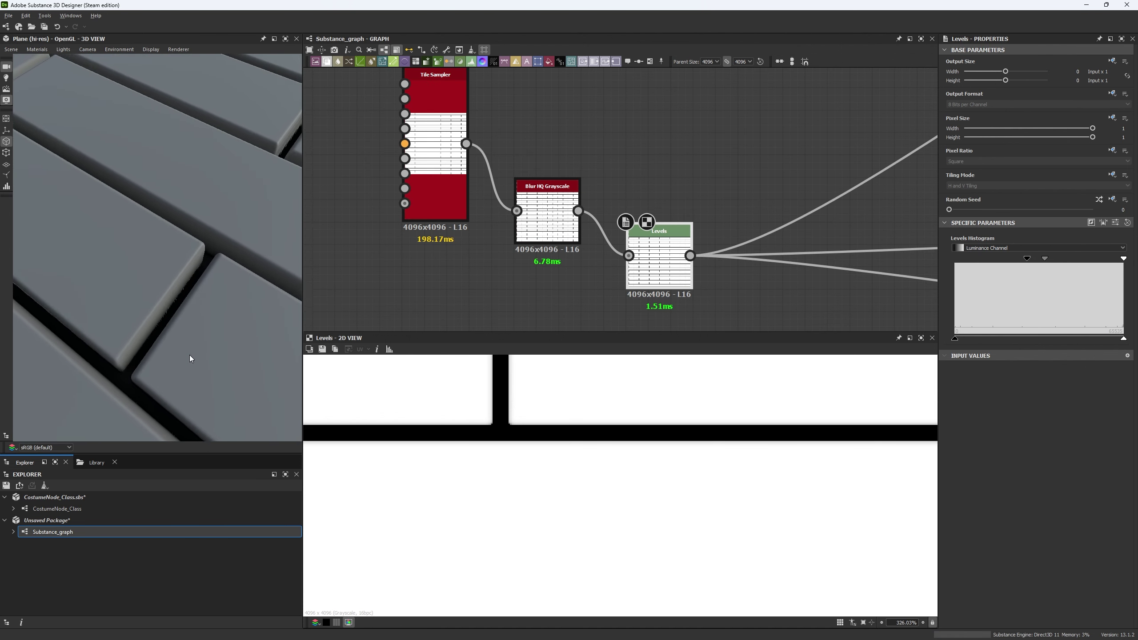
left_click_drag(690, 256, 430, 160, "shift")
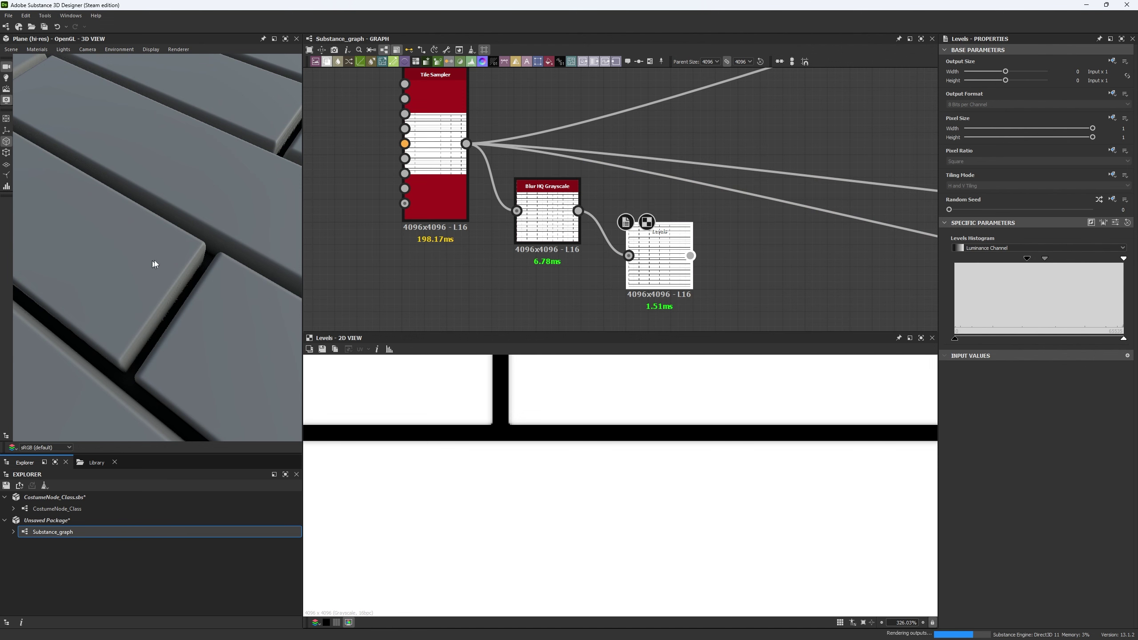
key("ctrl+z")
key("ctrl+z")
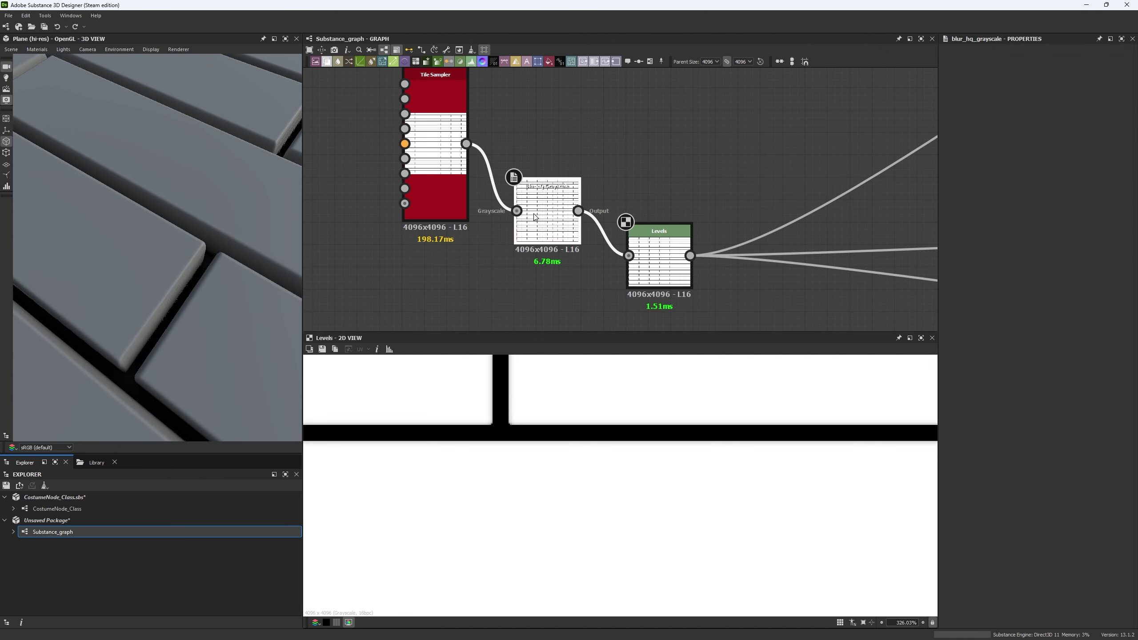
- Set the Blur HQ Grayscale intensity to 0.84, raise the Levels black input further, and inspect the rounded bricks in 3D
left_click_drag(951, 256, 956, 256)
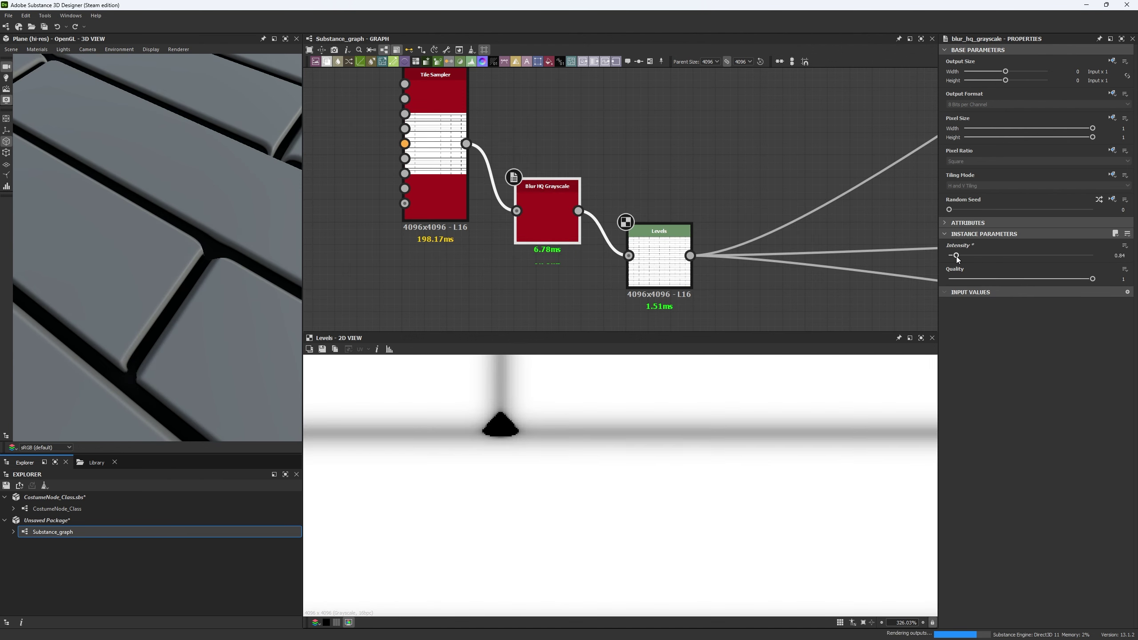
scroll(161, 187, "down", 5)
left_click(658, 264)
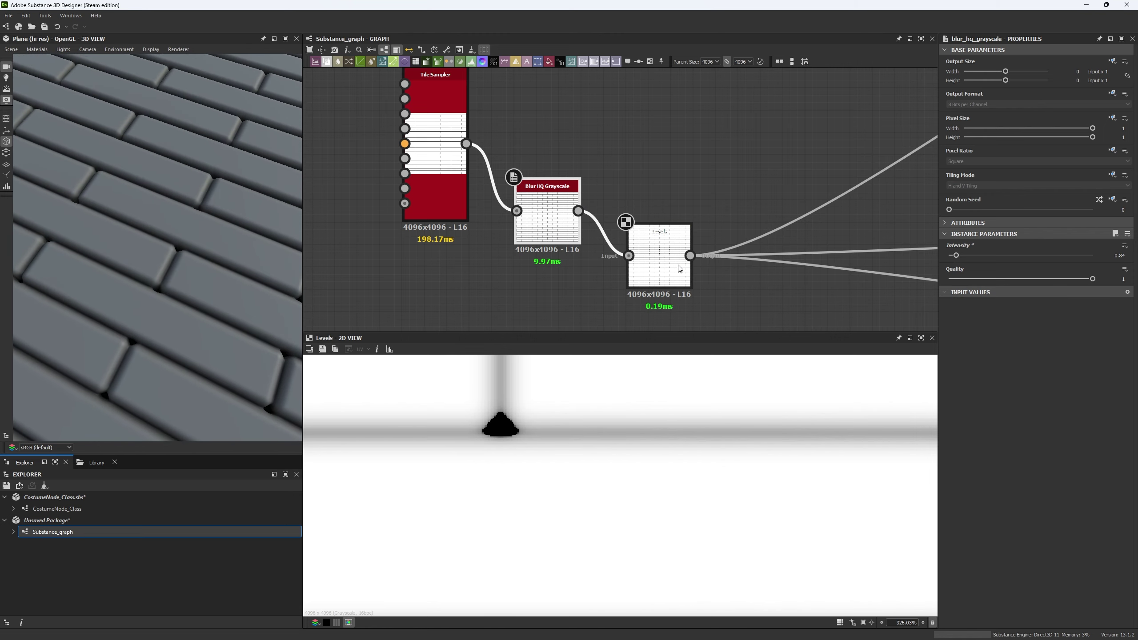
left_click_drag(1027, 259, 1072, 263)
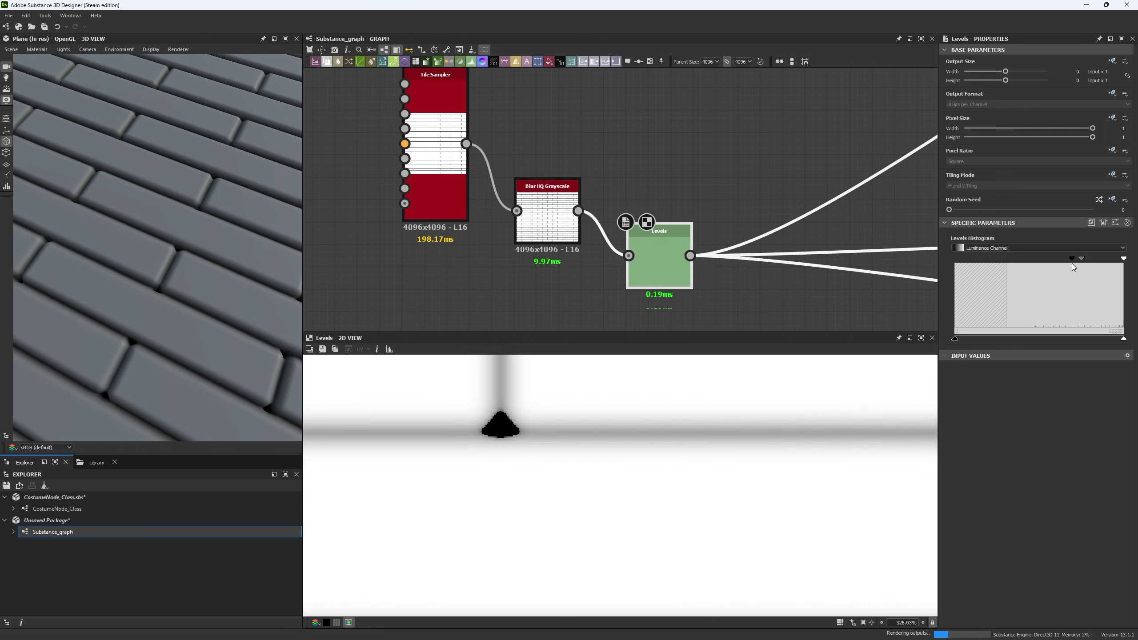
right_click_drag(157, 285, 166, 249)
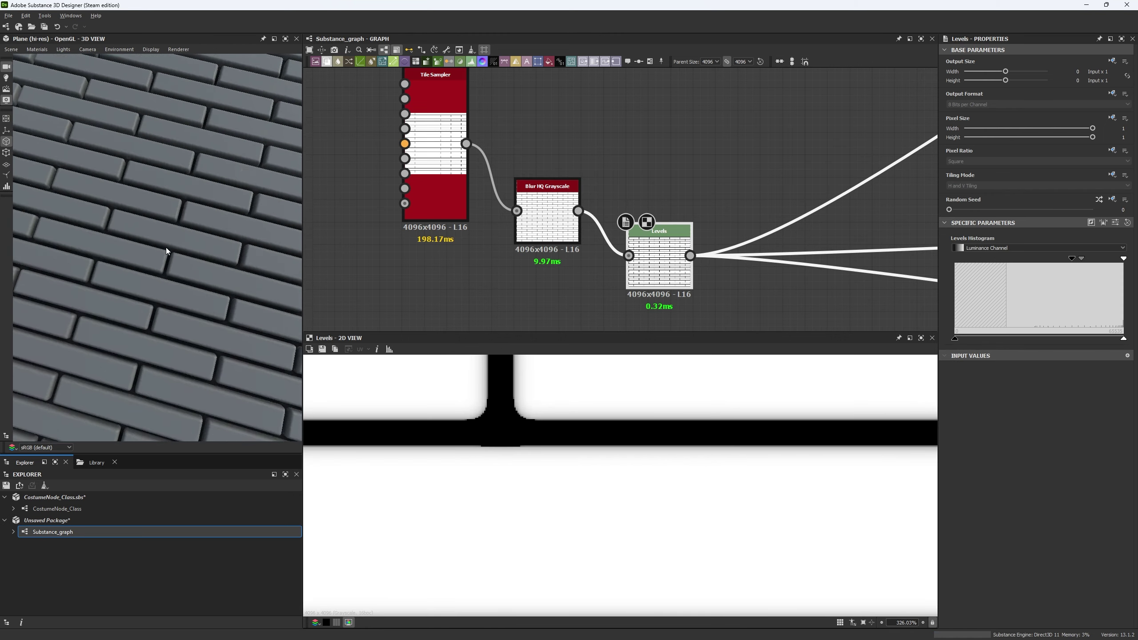
left_click_drag(166, 250, 155, 263)
right_click_drag(154, 263, 194, 294)
- Read the new questions in the Discord class chat and return to Substance 3D Designer
key("alt+Tab")
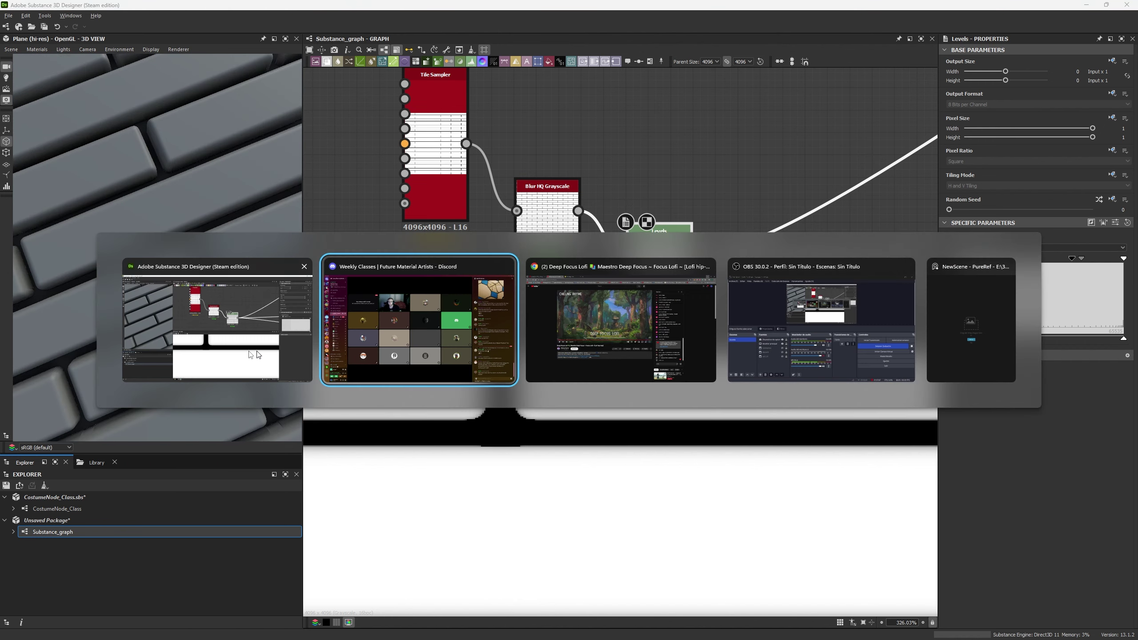
left_click(214, 337)
key("alt+Tab")
left_click(459, 310)
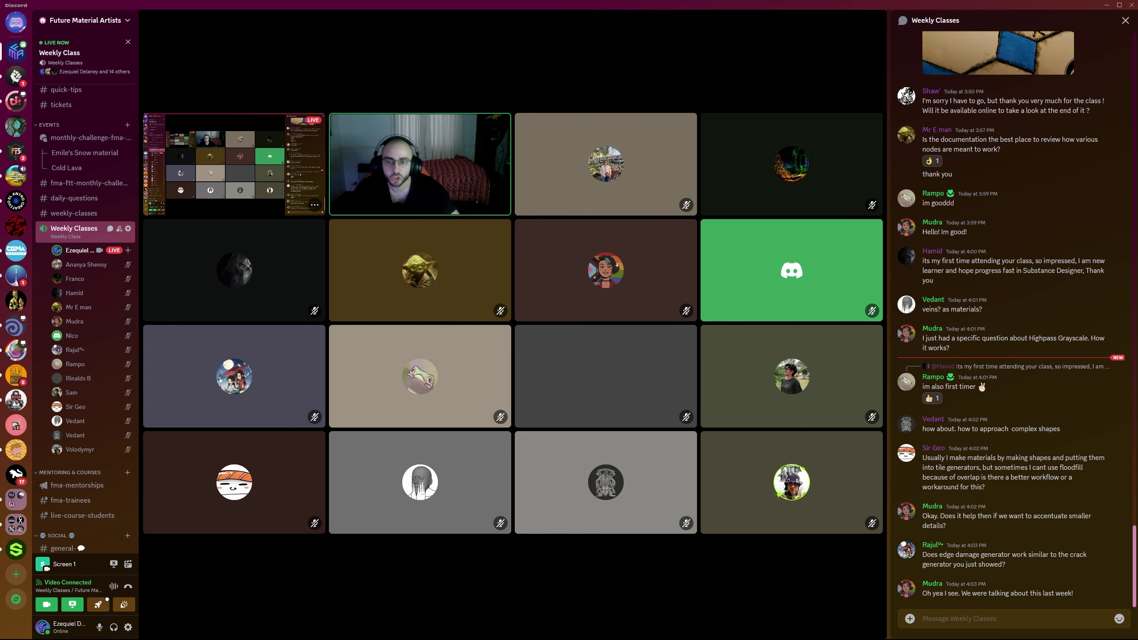
key("alt+Tab")
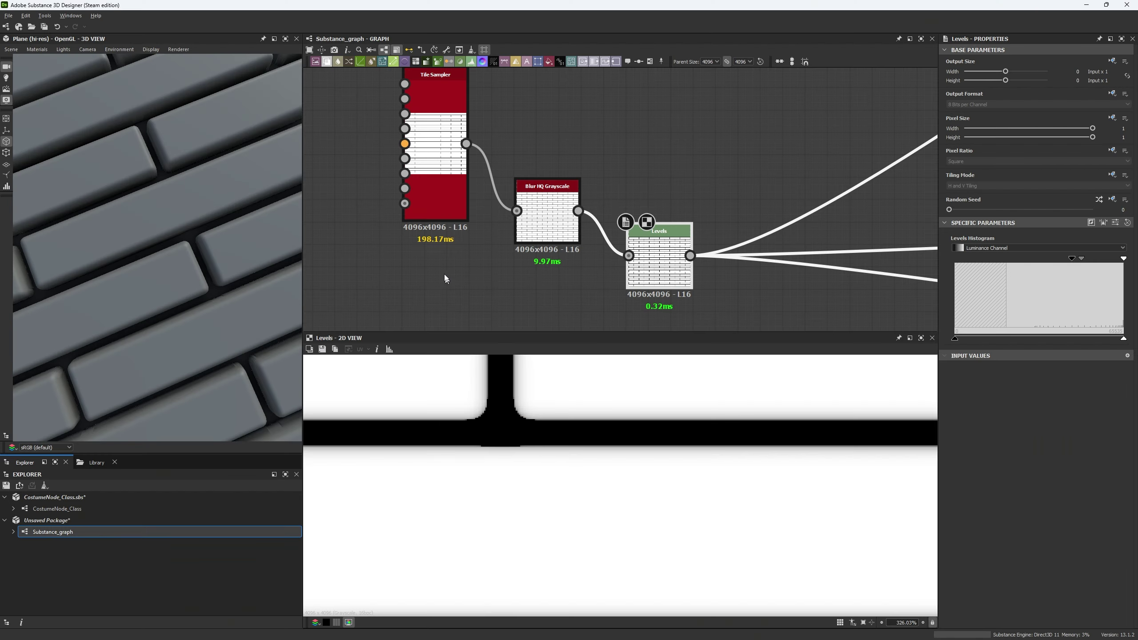
- Line up the Blur HQ Grayscale and Levels nodes in a row beside the Tile Sampler
scroll(165, 193, "down", 10)
left_click_drag(147, 232, 135, 242)
middle_click_drag(421, 250, 467, 192)
left_click_drag(493, 145, 428, 202)
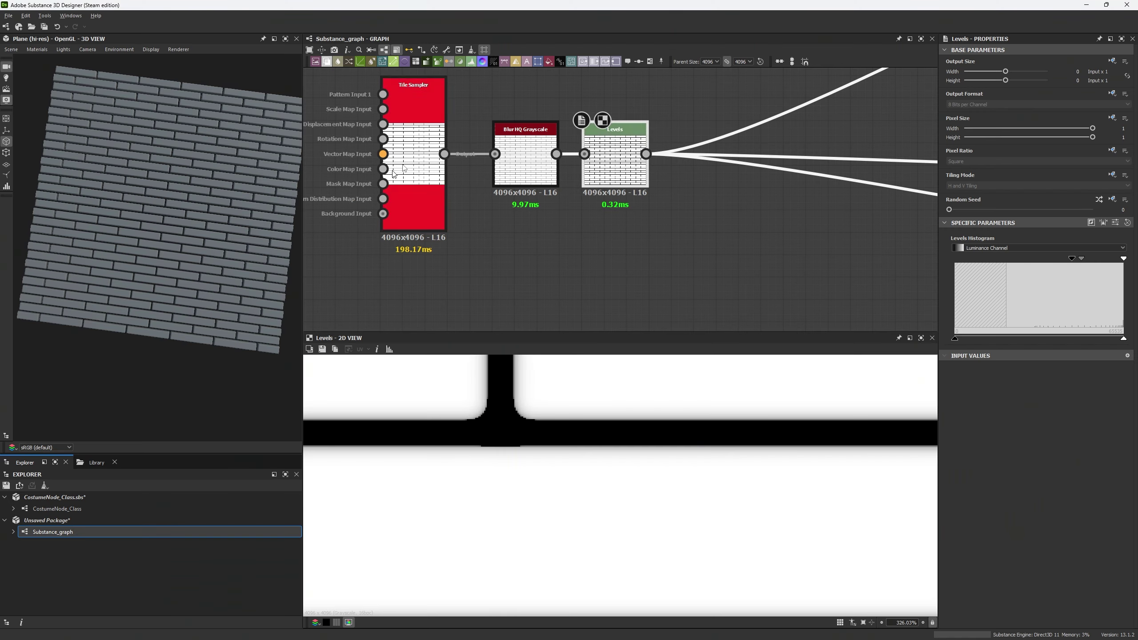
left_click(518, 234)
scroll(498, 427, "down", 5)
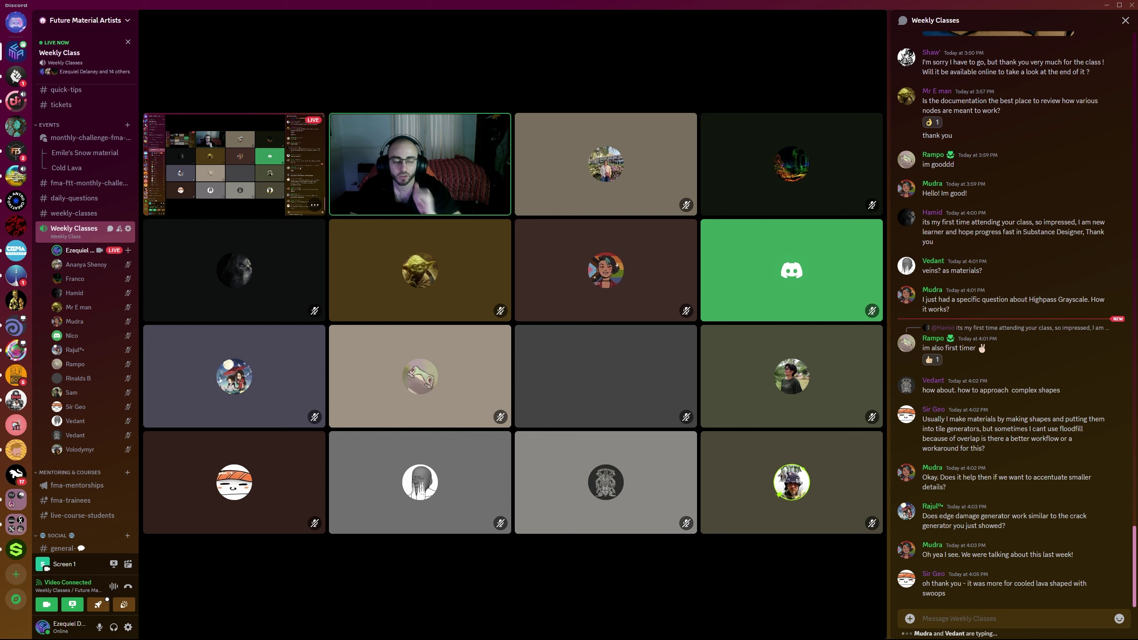
- Return to Substance 3D Designer and add a Perlin Noise node in the empty area below the Tile Sampler
key("alt+Tab")
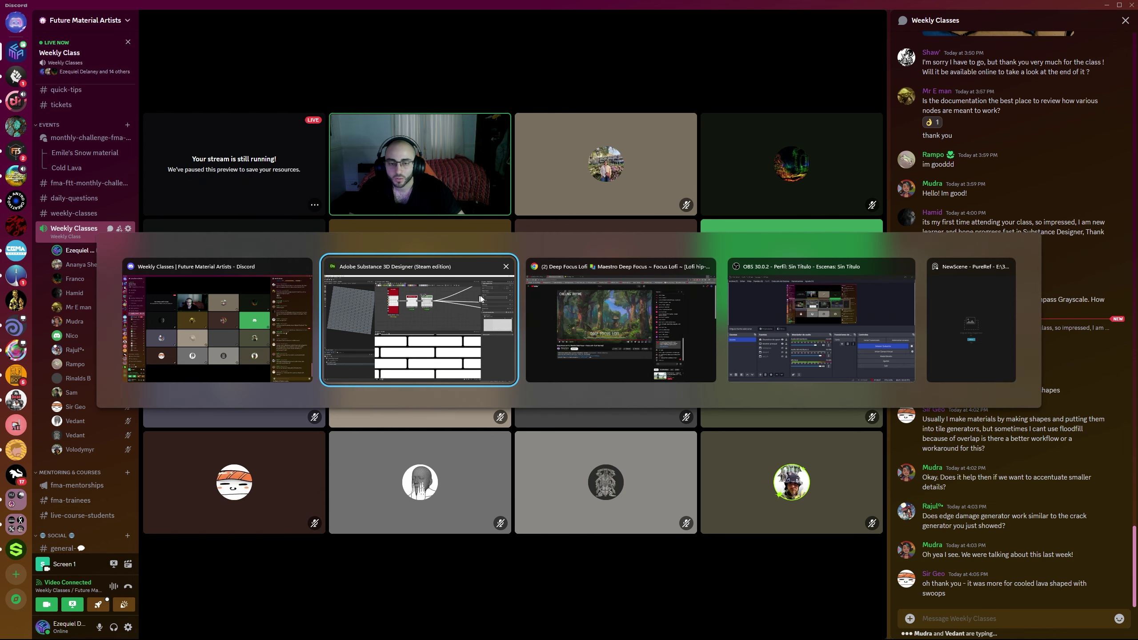
left_click(439, 308)
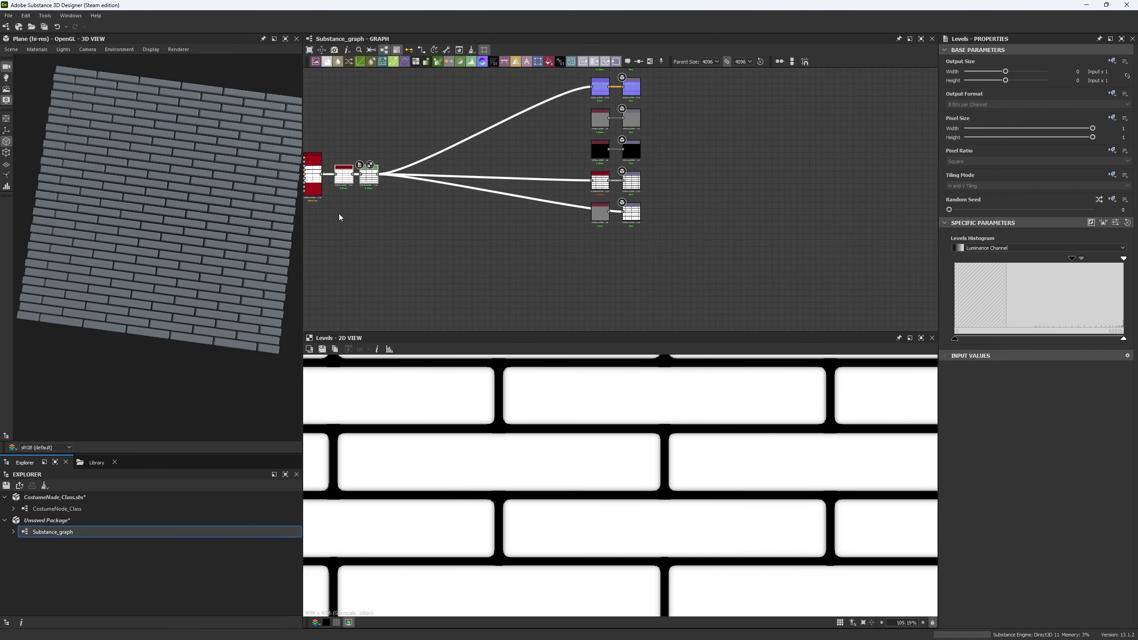
middle_click_drag(338, 213, 543, 158)
key("space")
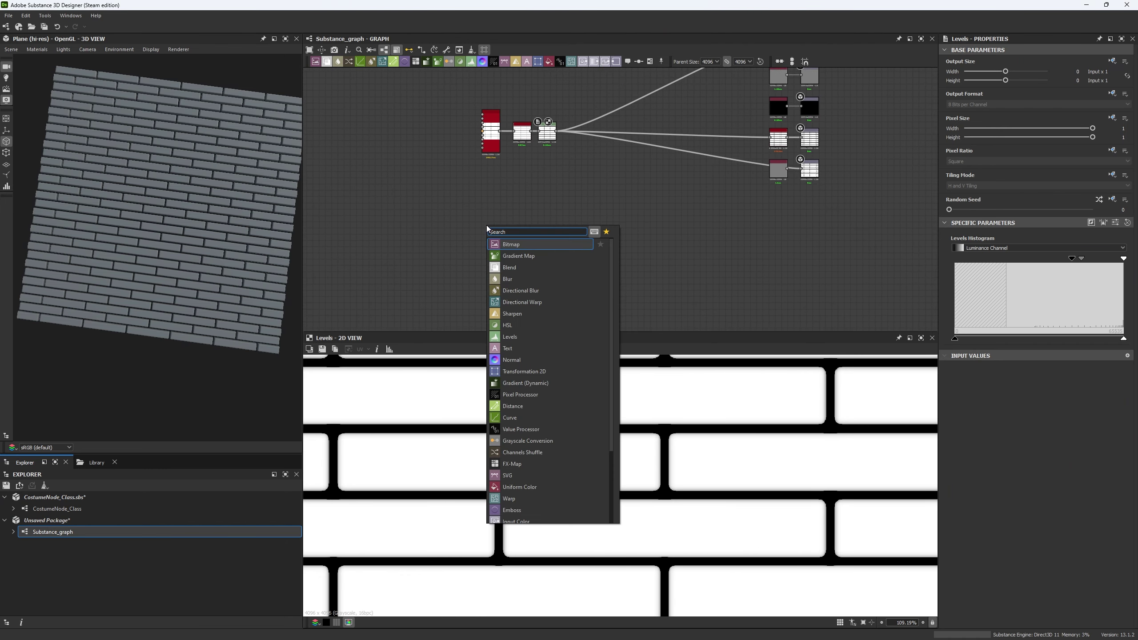
type("perlin")
key("Return")
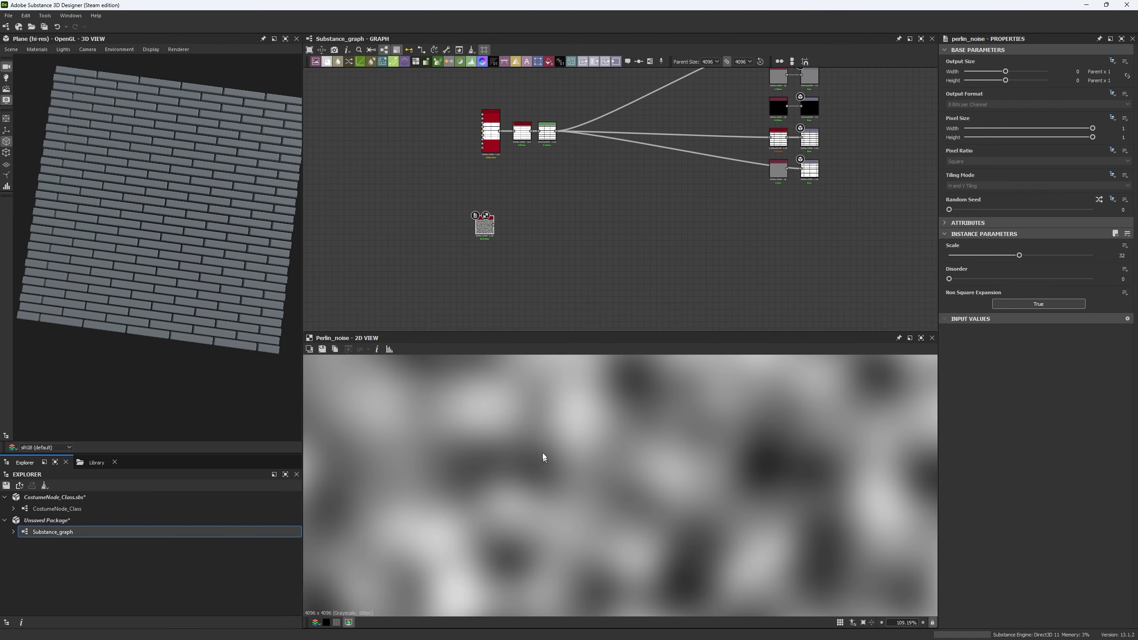
key("f")
scroll(480, 272, "up", 3)
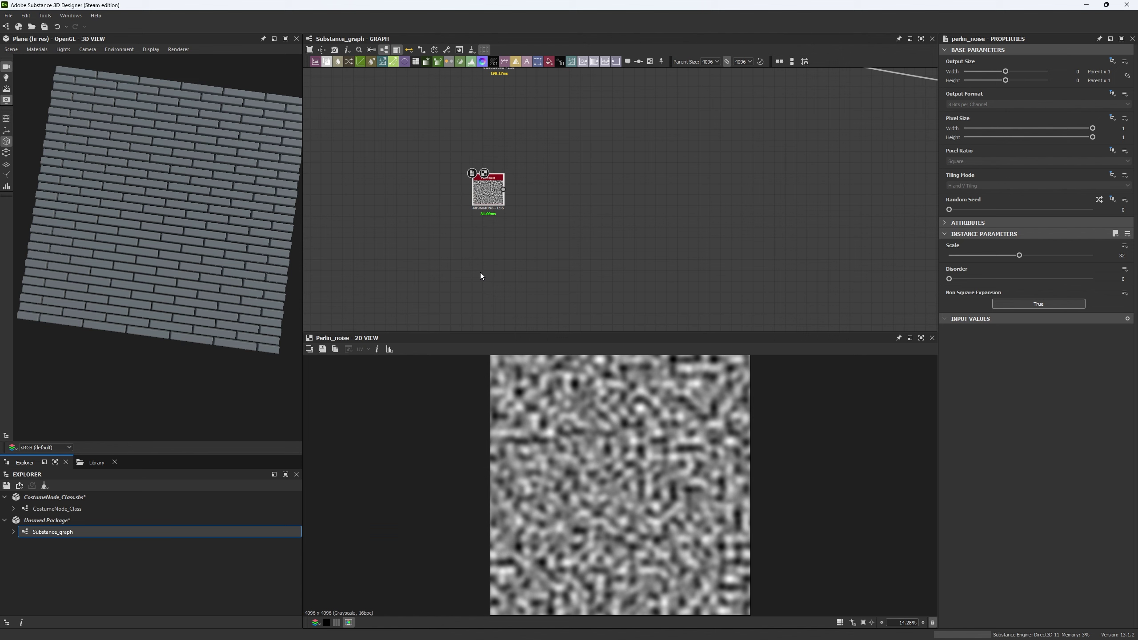
- Add a Clouds 2 node below the Perlin Noise node
left_click(474, 274)
key("space")
type("clouds")
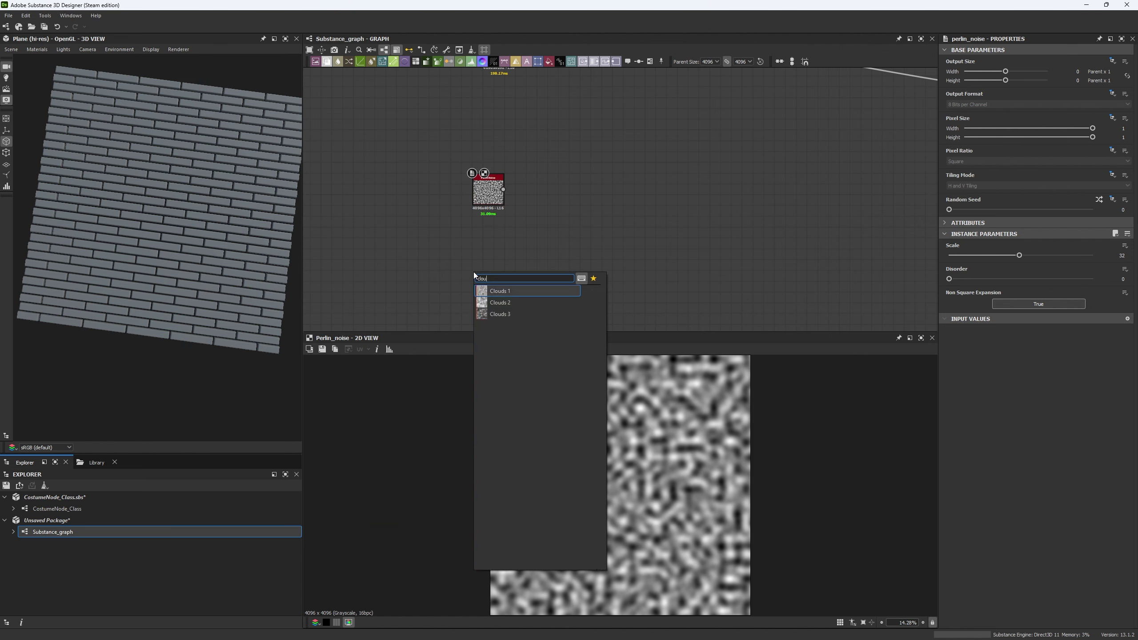
key("Down")
key("Return")
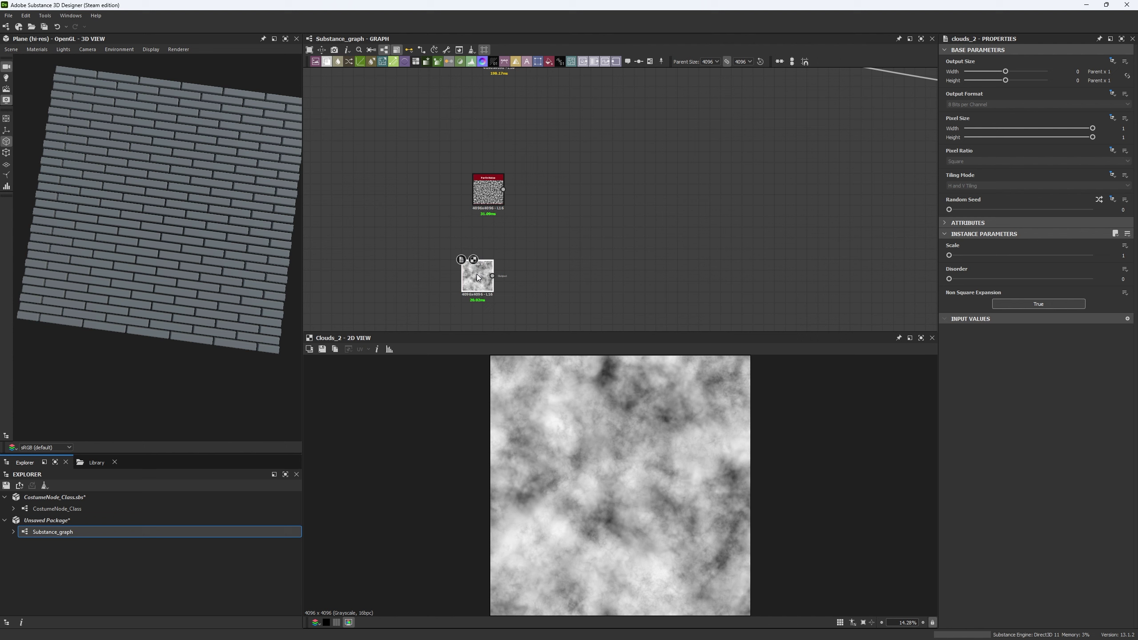
- Add a Non-Uniform Blur Grayscale node after Clouds 2, with the clouds feeding both of its inputs
key("space")
type("unin")
key("BackSpace")
key("BackSpace")
key("BackSpace")
key("BackSpace")
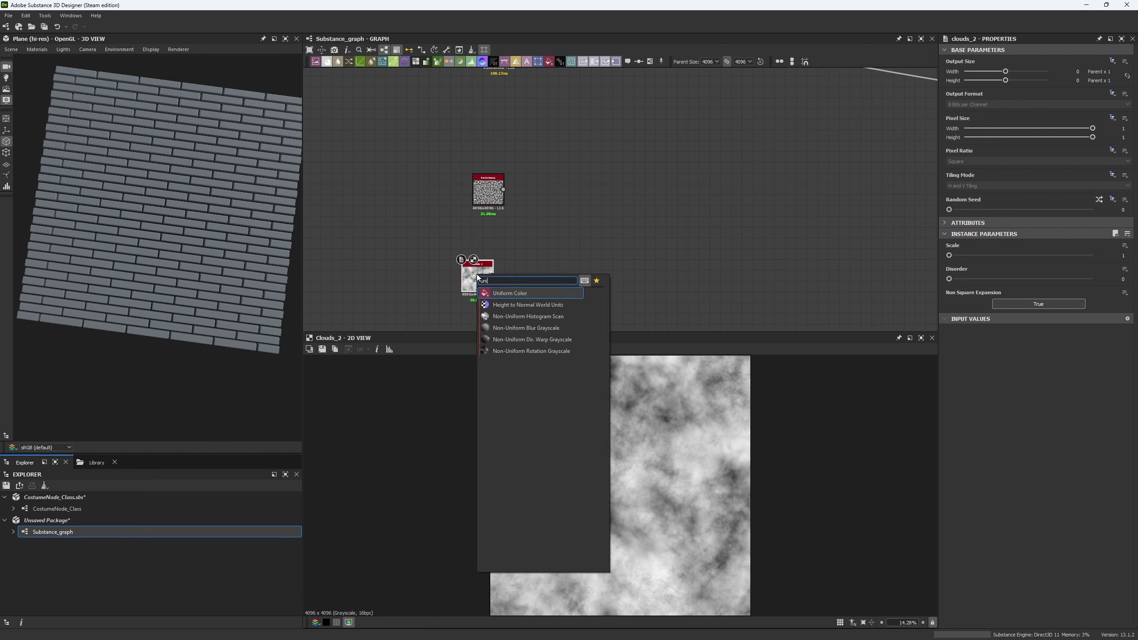
type("non")
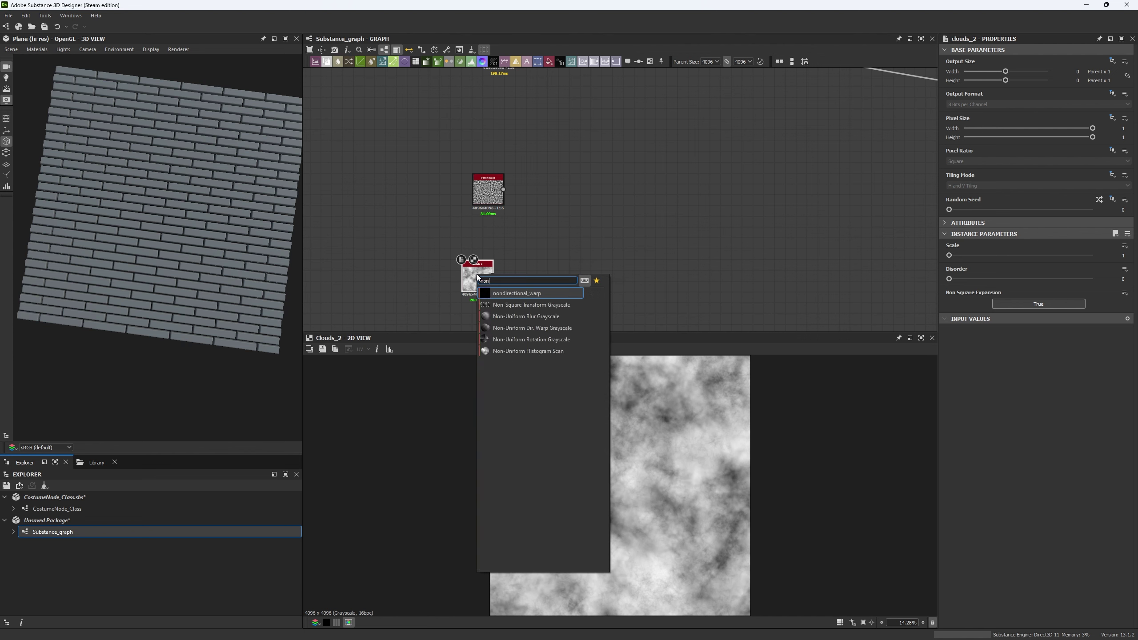
left_click(533, 316)
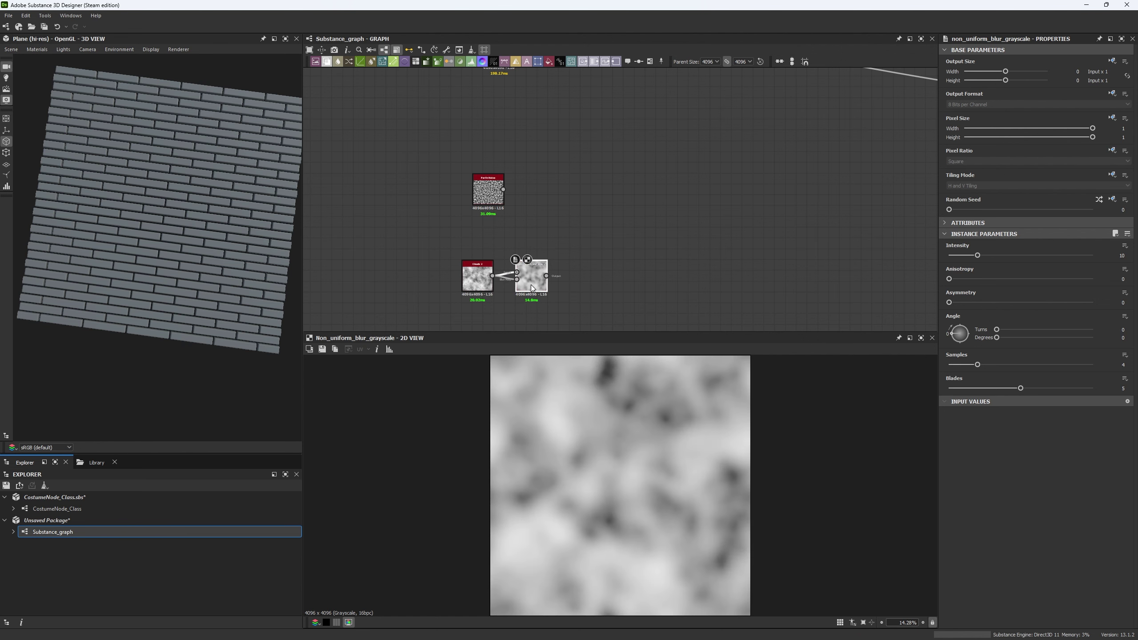
- Set the Non-Uniform Blur Grayscale intensity to 5.25 and raise its samples and blades for a smoother blur
left_click_drag(976, 255, 963, 255)
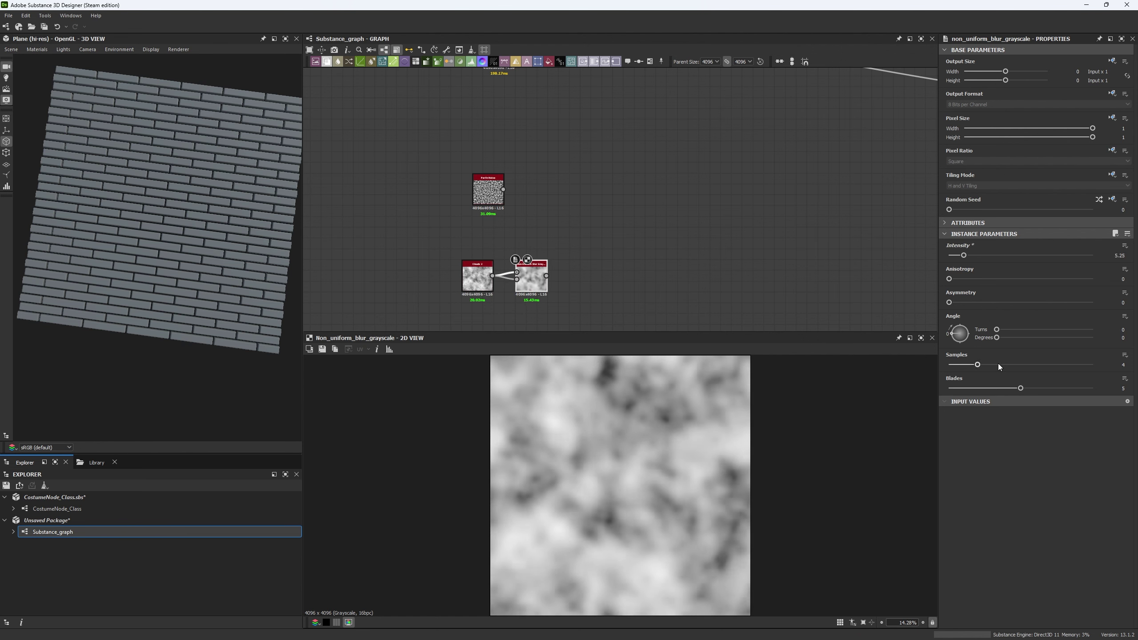
left_click_drag(997, 364, 1093, 388)
left_click_drag(1017, 364, 1025, 365)
- Blend the Perlin Noise over the blurred clouds with a Blend node at 0.5 opacity
left_click_drag(546, 275, 587, 257)
left_click(605, 268)
left_click_drag(503, 189, 581, 226)
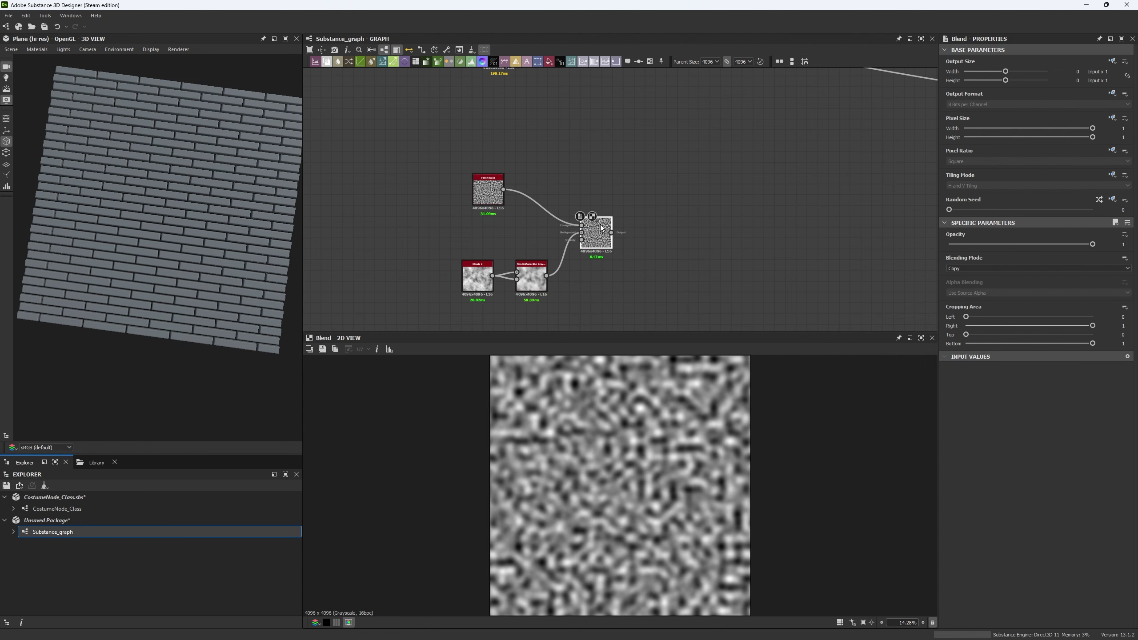
- Set the Perlin Noise scale to 7 and try its Non Square Expansion option
left_click(482, 188)
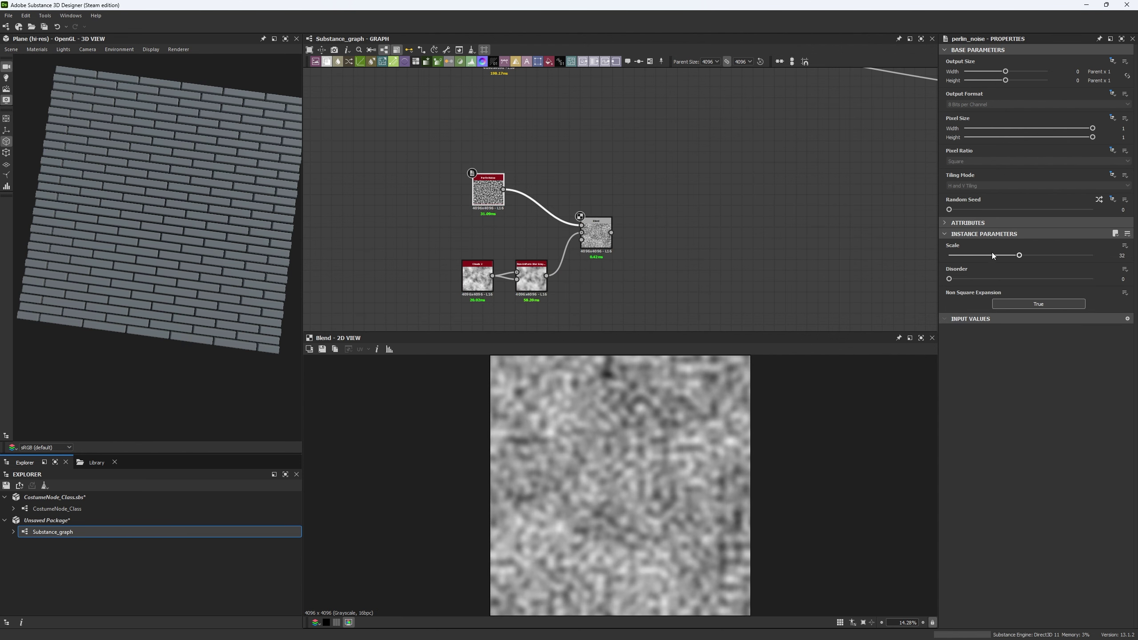
left_click_drag(992, 252, 963, 253)
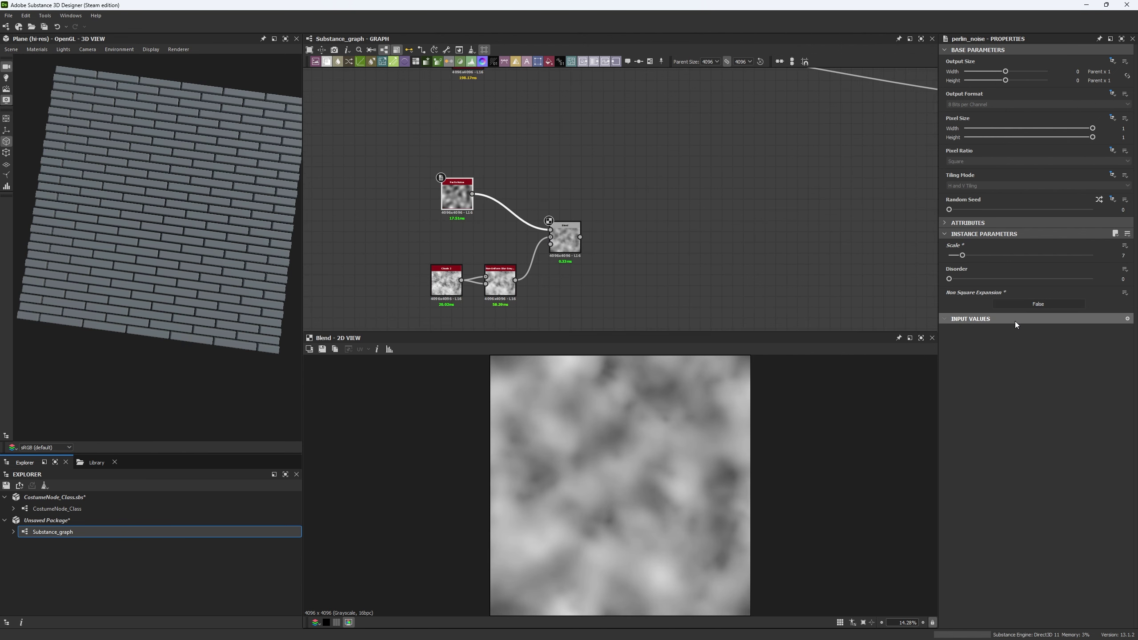
left_click(1010, 304)
- Set the Blend node's opacity to 0.58 and try another blending mode before going back to Copy
left_click(570, 238)
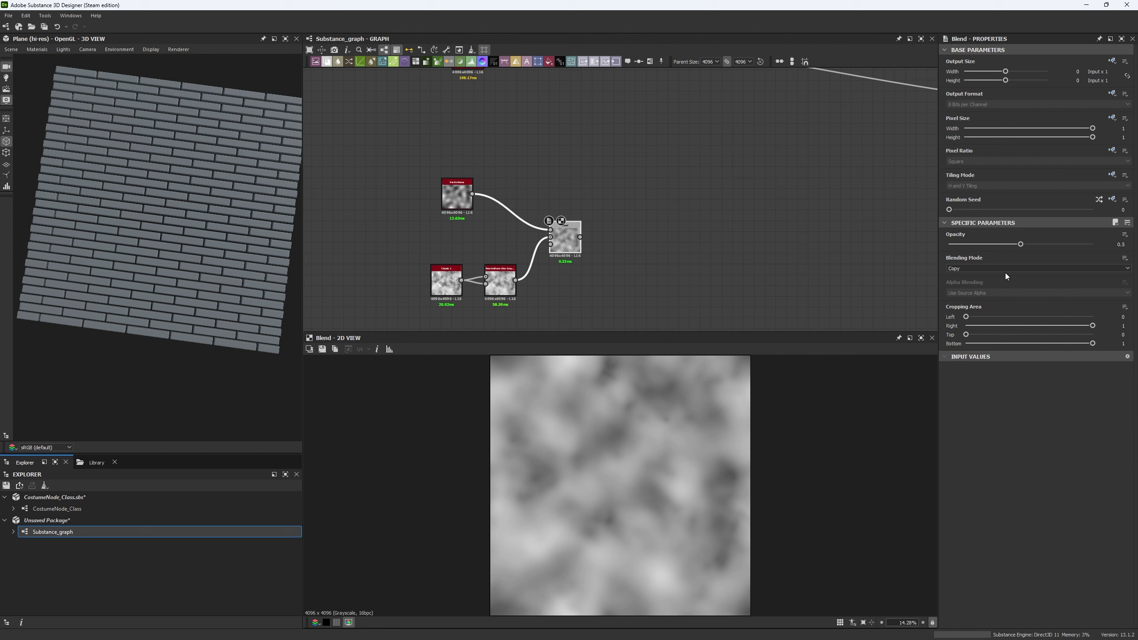
left_click(1004, 269)
left_click(963, 293)
mouse_move(1020, 244)
left_mouse_down()
mouse_move(1055, 244)
mouse_move(987, 253)
mouse_move(1031, 244)
left_mouse_up()
left_click(988, 268)
left_click(985, 276)
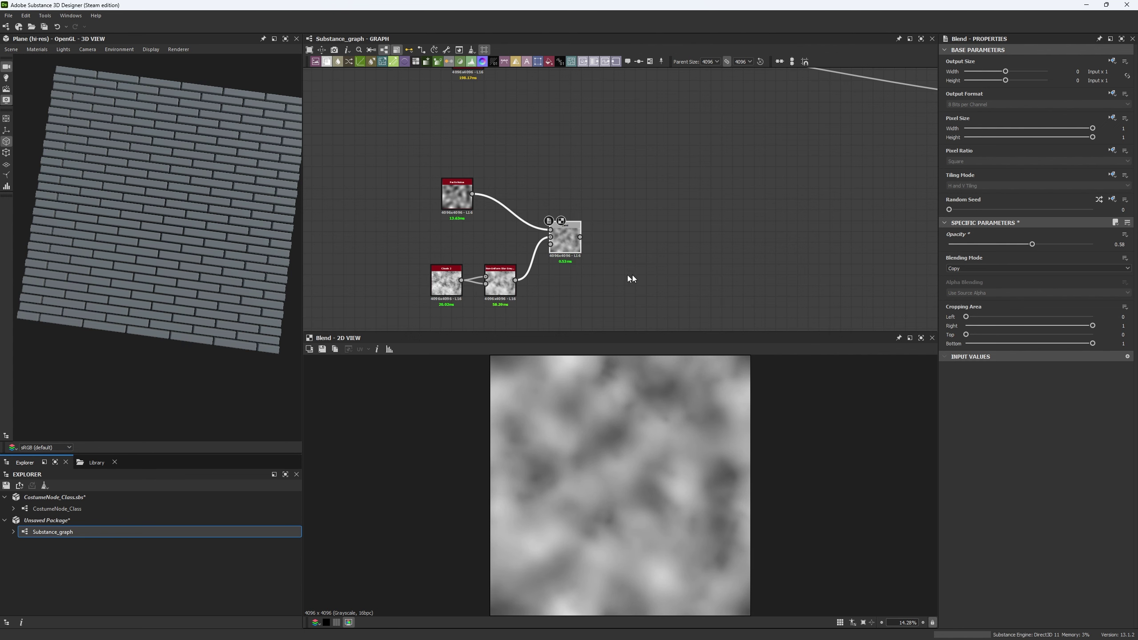
- Add a Directional Warp node fed by the Blend output, with a 34-degree warp angle and an intensity of 50
middle_click_drag(578, 251, 550, 241)
left_click_drag(614, 233, 614, 232)
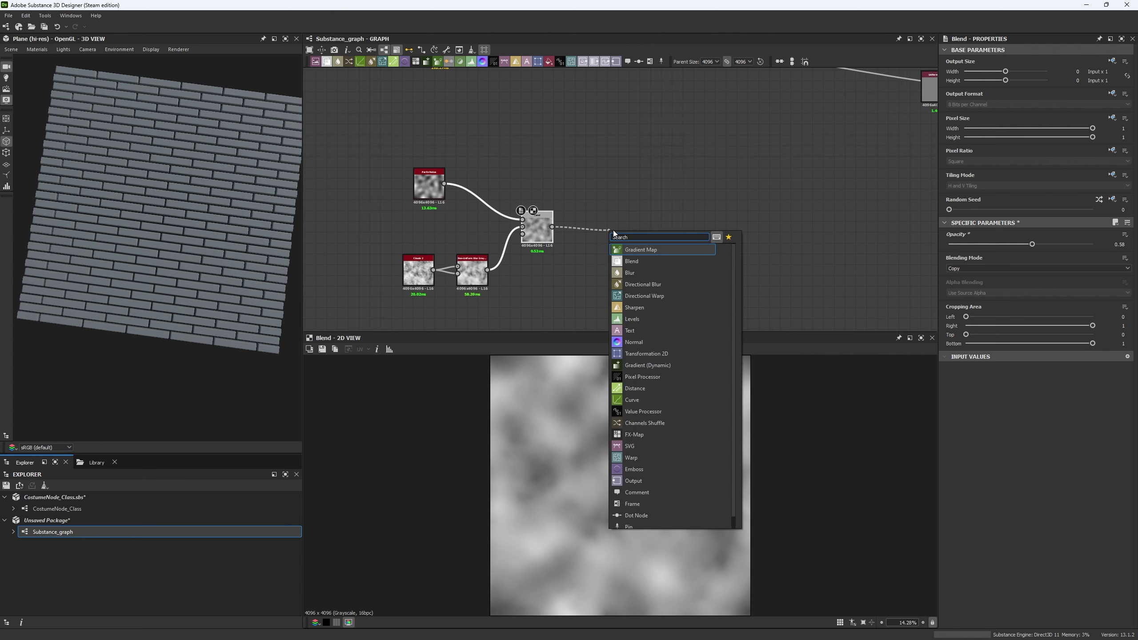
type("dir")
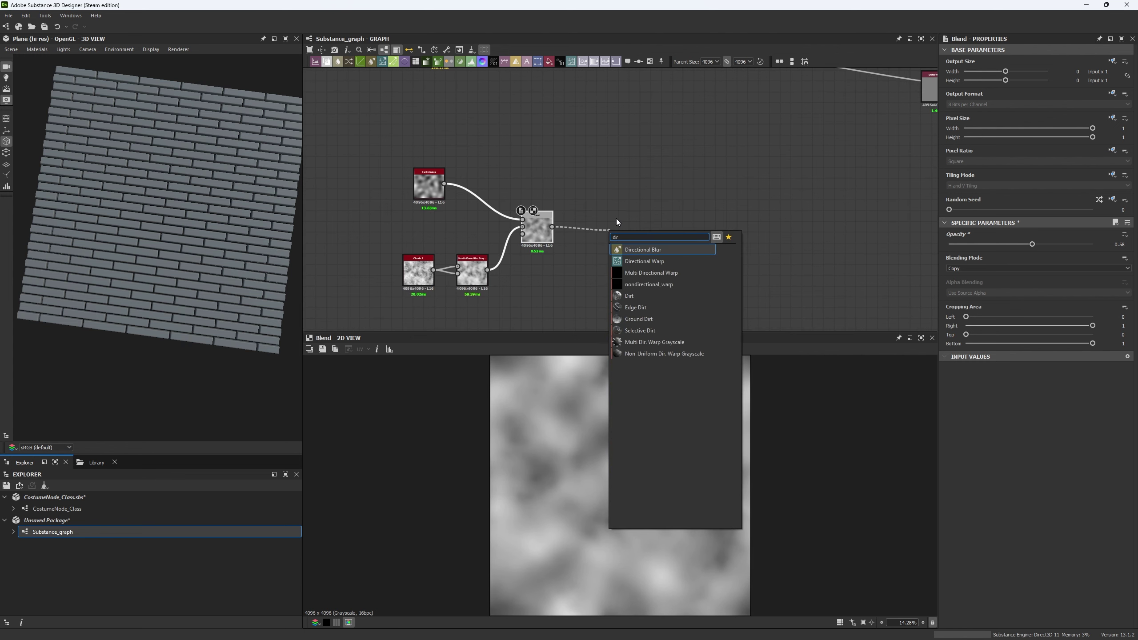
left_click(649, 260)
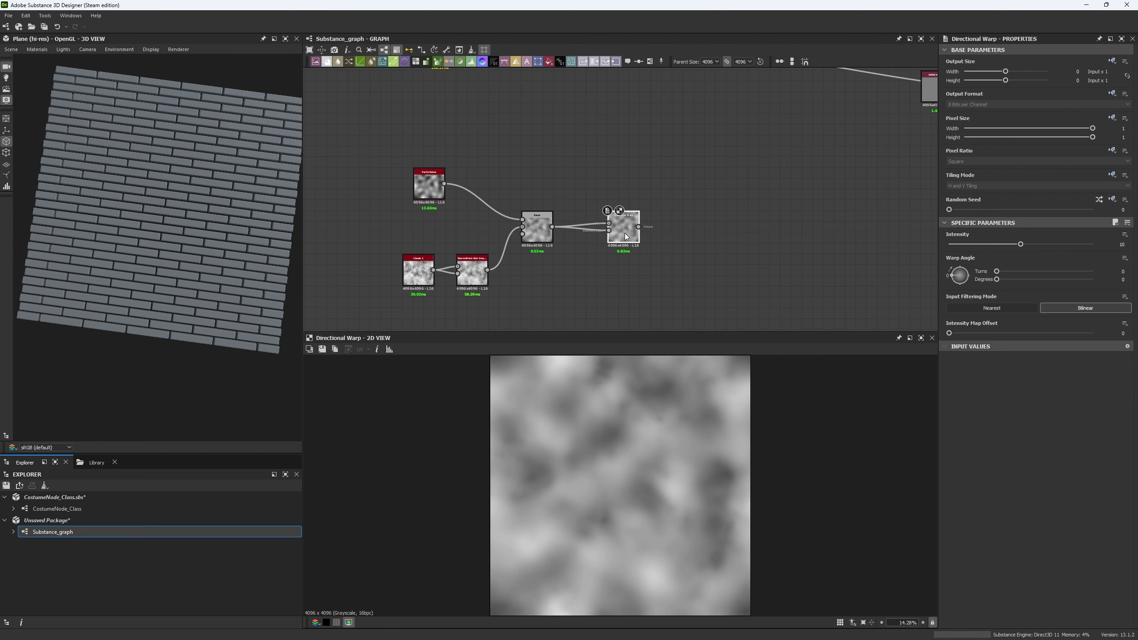
left_click_drag(951, 272, 953, 272)
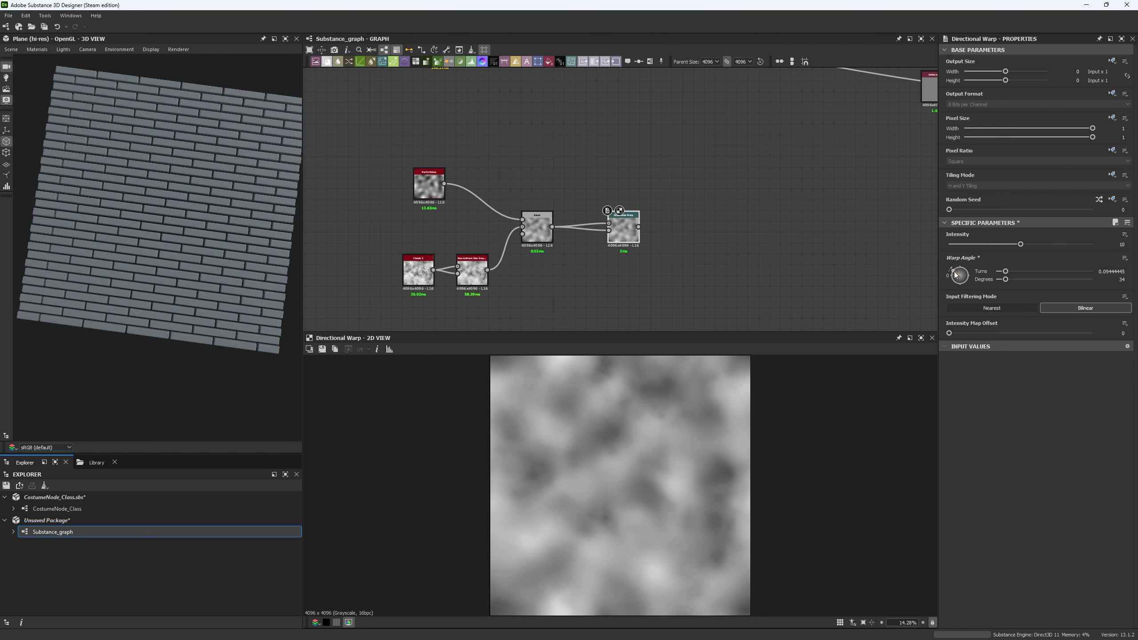
double_click(1122, 245)
key("Return")
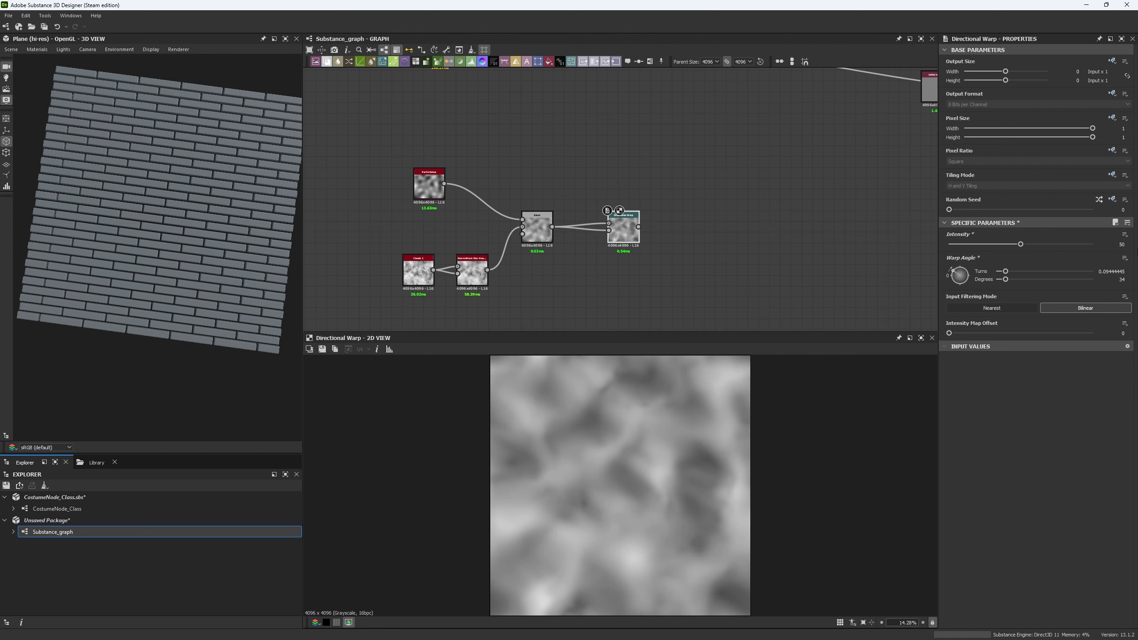
- Try a Levels node after the Directional Warp with tightened black and white input points, and delete it
key("space")
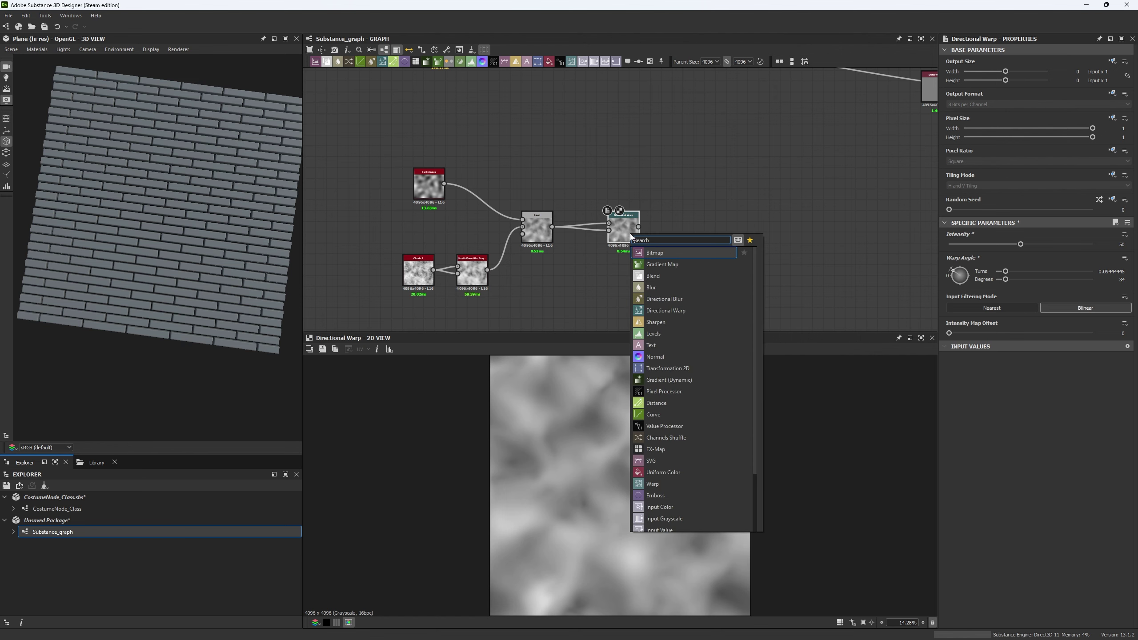
type("levels")
key("Return")
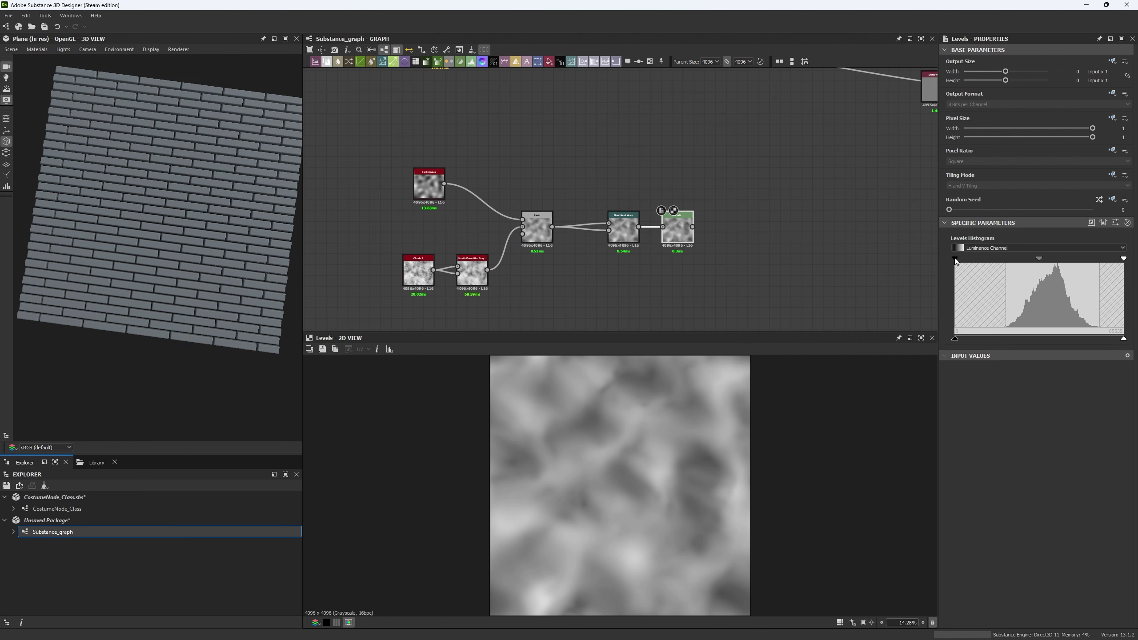
left_click_drag(955, 259, 1008, 260)
left_click_drag(1123, 259, 1086, 259)
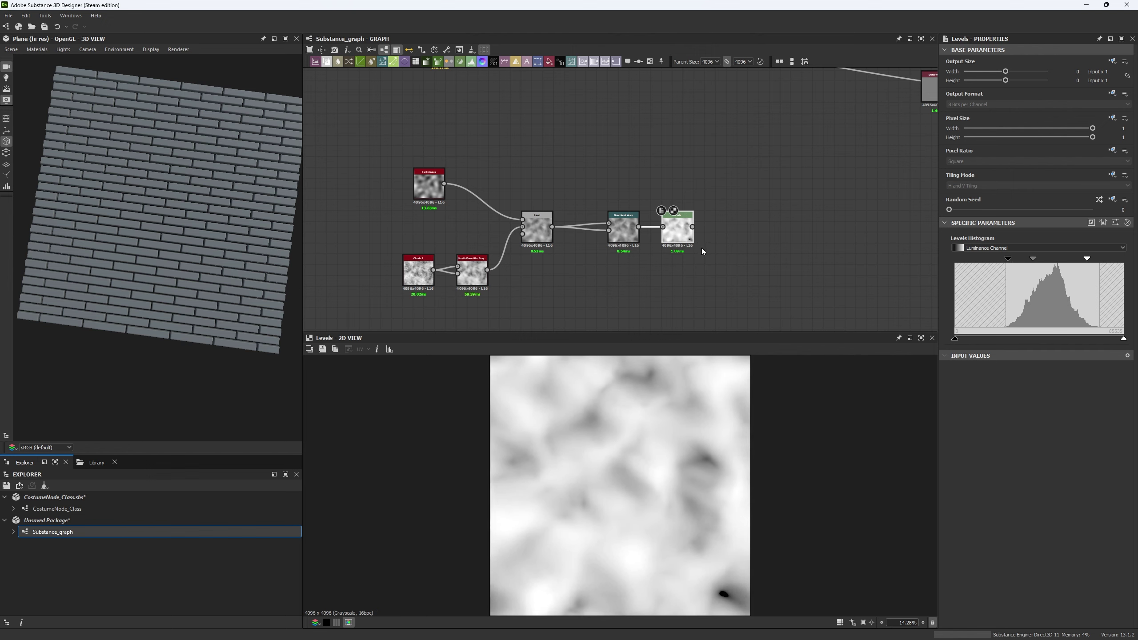
key("Delete")
- Move the output connections from the brick chain's last node to the Directional Warp and inspect the noise on the 3D plane
scroll(699, 244, "down", 3)
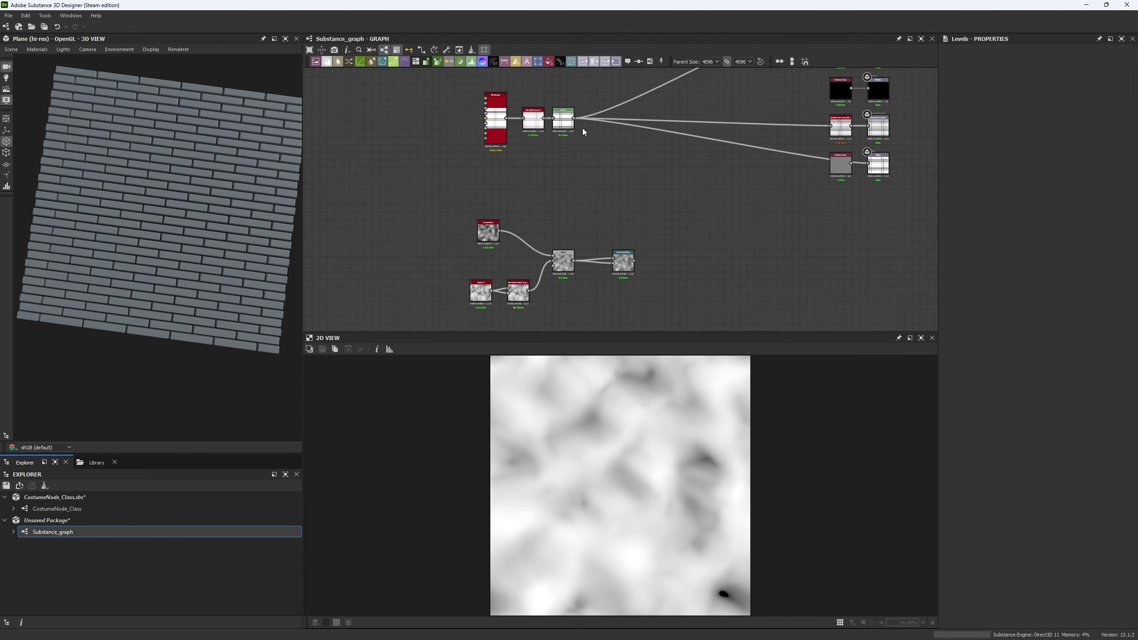
left_click_drag(574, 118, 634, 260, "shift")
left_click_drag(159, 251, 200, 244)
scroll(606, 237, "up", 4)
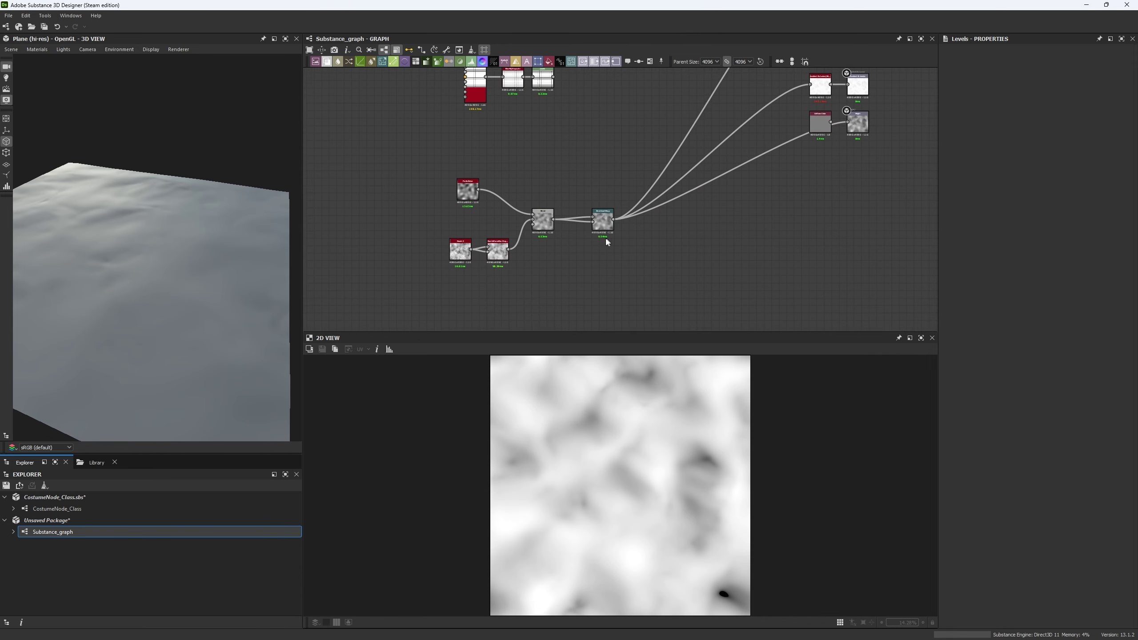
- Add a Multi Dir Warp Grayscale with both inputs from the Directional Warp, set its intensity to 20, and move the output connections to it
left_click(608, 210)
left_click_drag(621, 206, 646, 272)
type("mult")
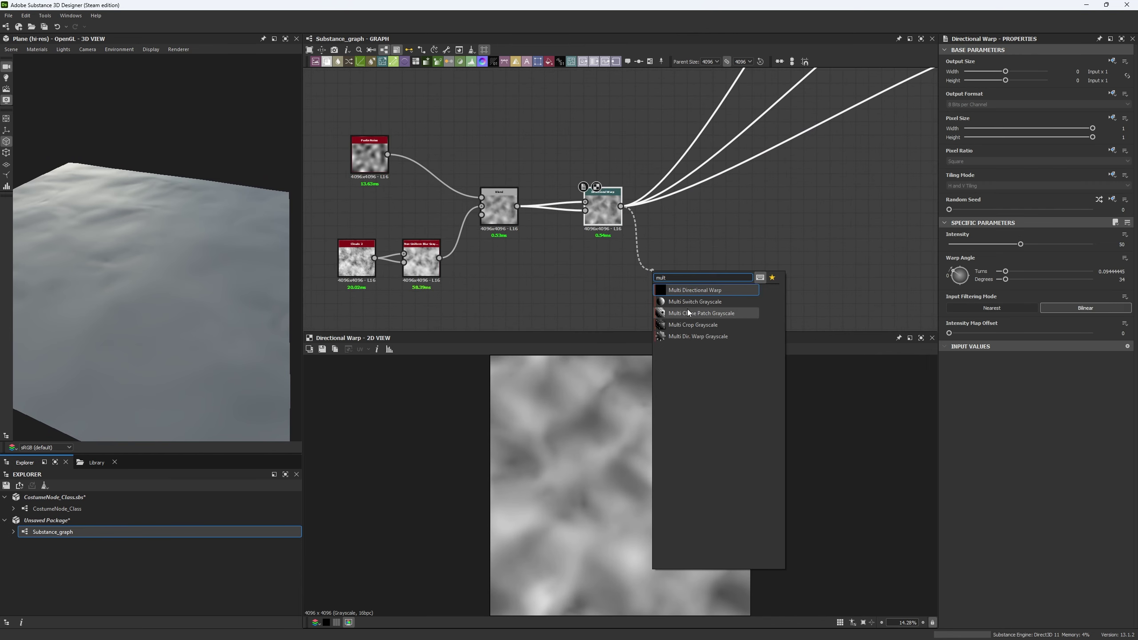
left_click(694, 336)
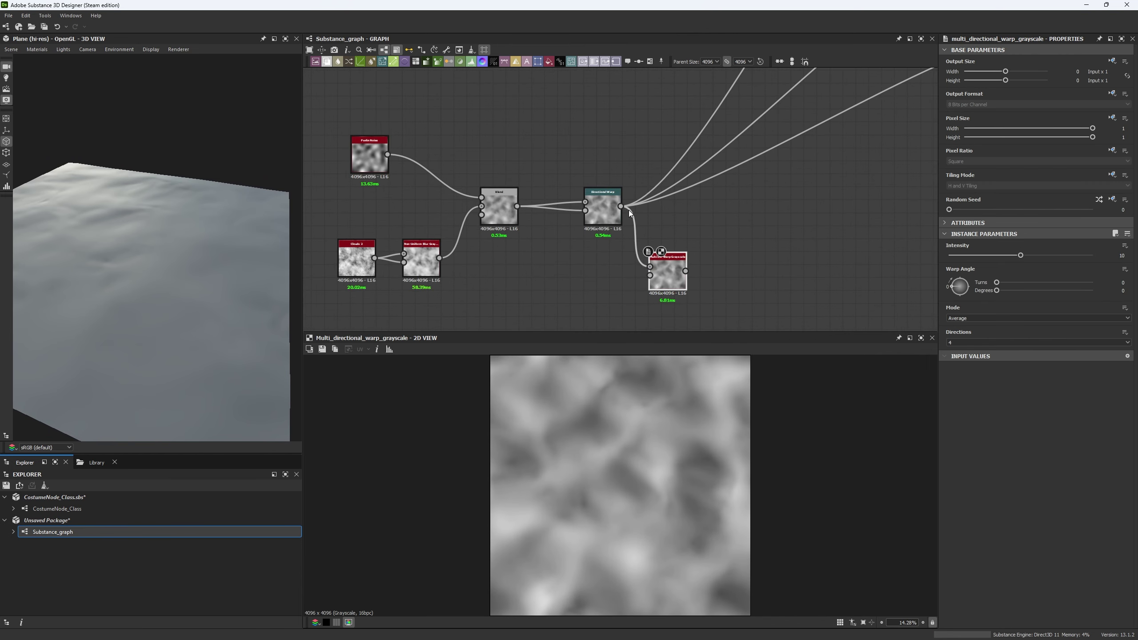
left_click_drag(620, 206, 649, 274)
left_click_drag(1021, 255, 1092, 255)
left_click_drag(620, 206, 694, 180, "shift")
left_click_drag(162, 206, 155, 282)
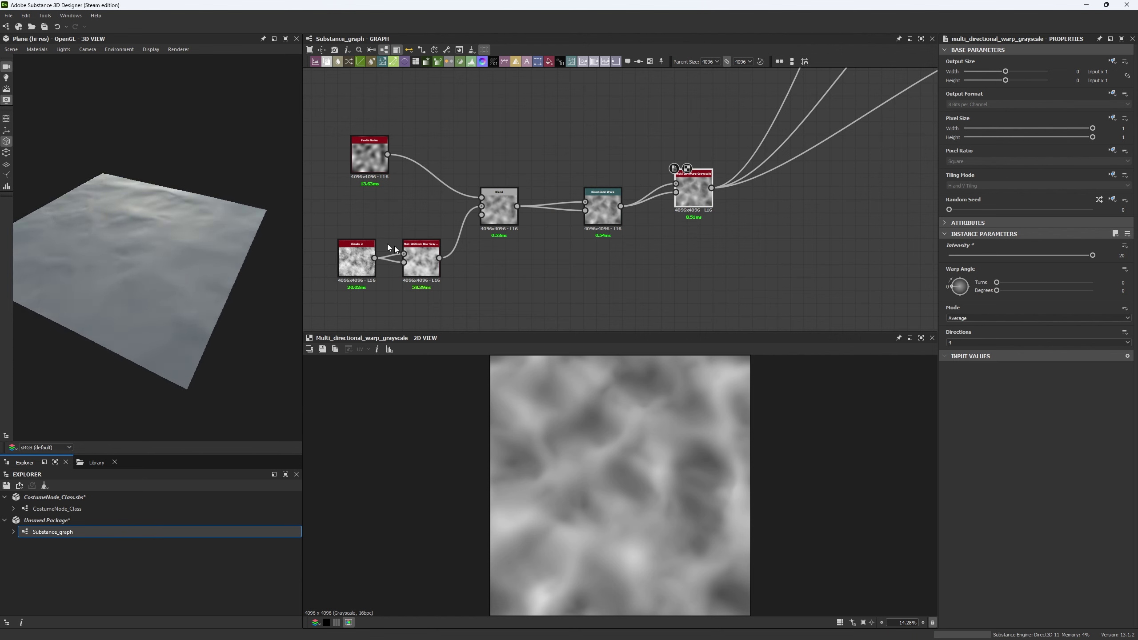
- Switch to Discord to check the class chat, and return to the Substance 3D Designer graph
key("alt+Tab")
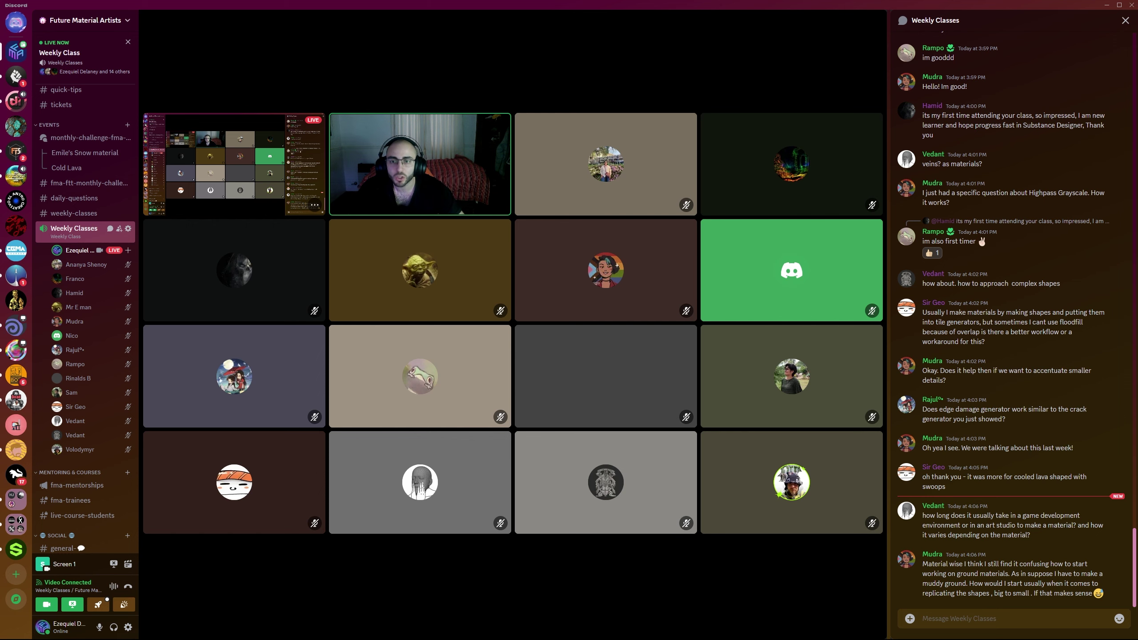
key("alt+Tab")
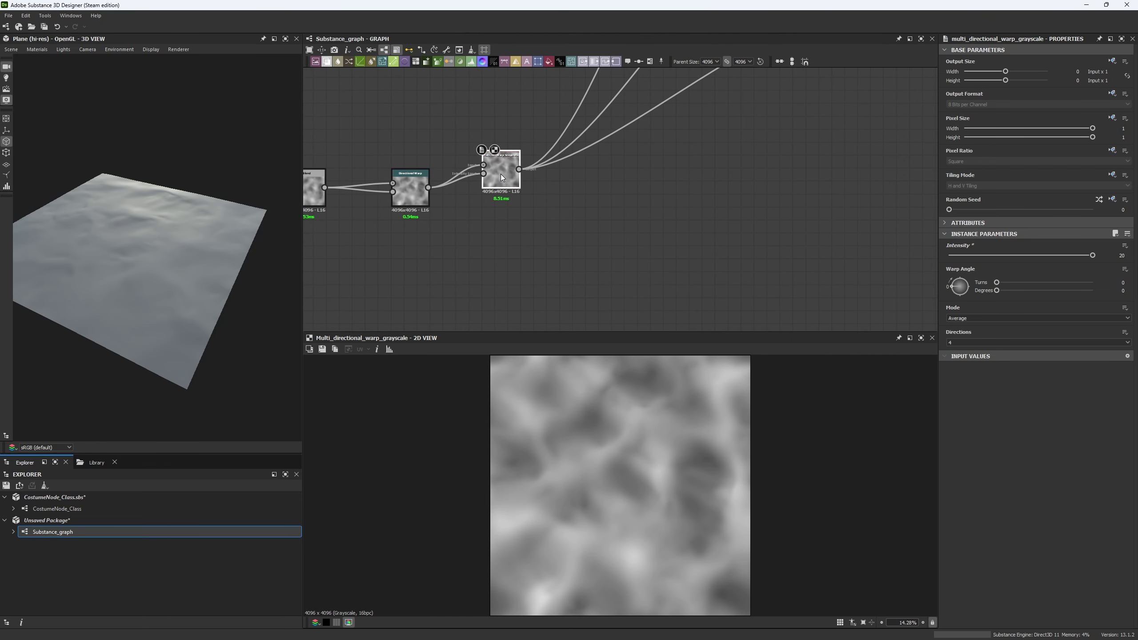
- Line up the Multi Dir Warp Grayscale with the Directional Warp and add a Gradient Map fed by its output
left_click_drag(500, 177, 509, 264)
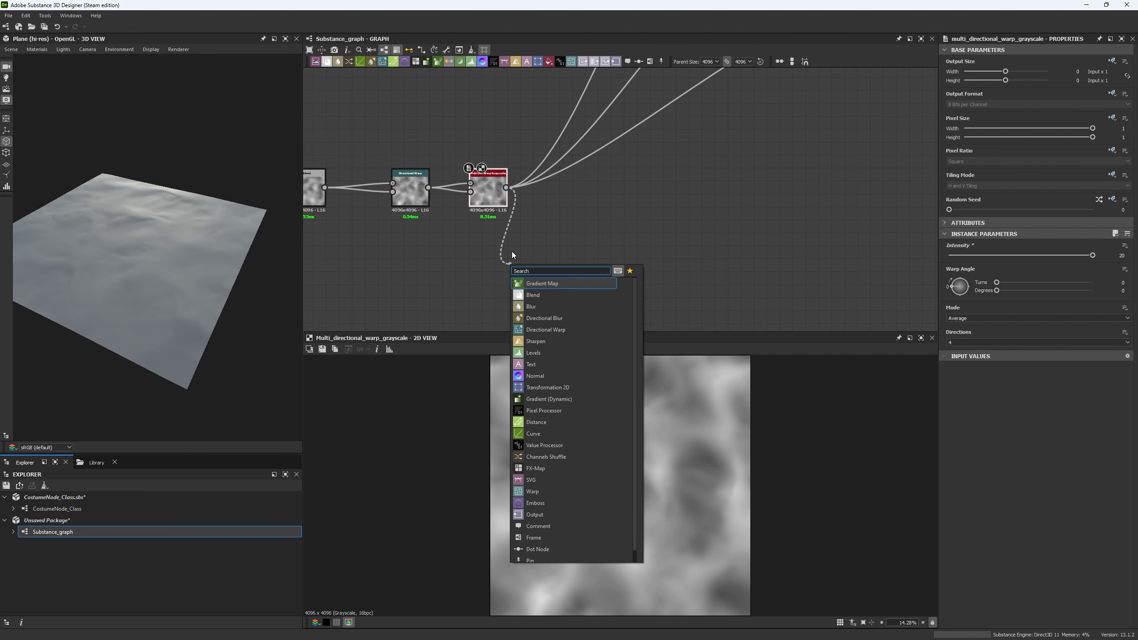
type("grad")
key("Return")
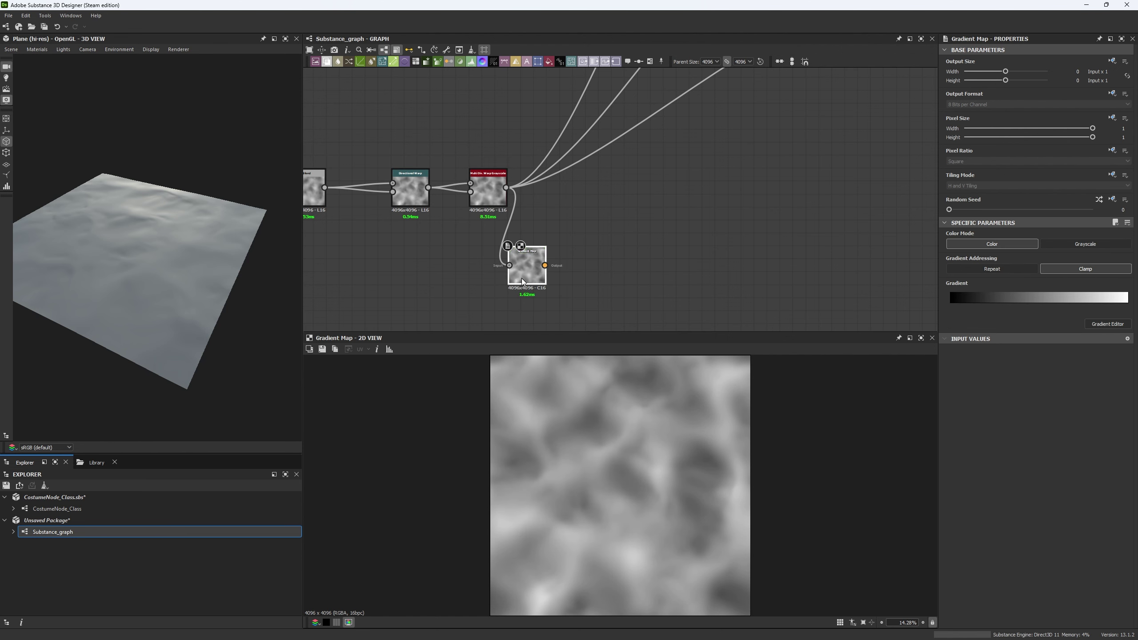
scroll(523, 280, "up", 4)
left_click_drag(578, 248, 675, 201)
key("Escape")
scroll(581, 226, "down", 4)
- Add a Vector Morph Grayscale node fed by the Multi Dir Warp Grayscale, with the Gradient Map as its vector input
left_click_drag(487, 165, 629, 209)
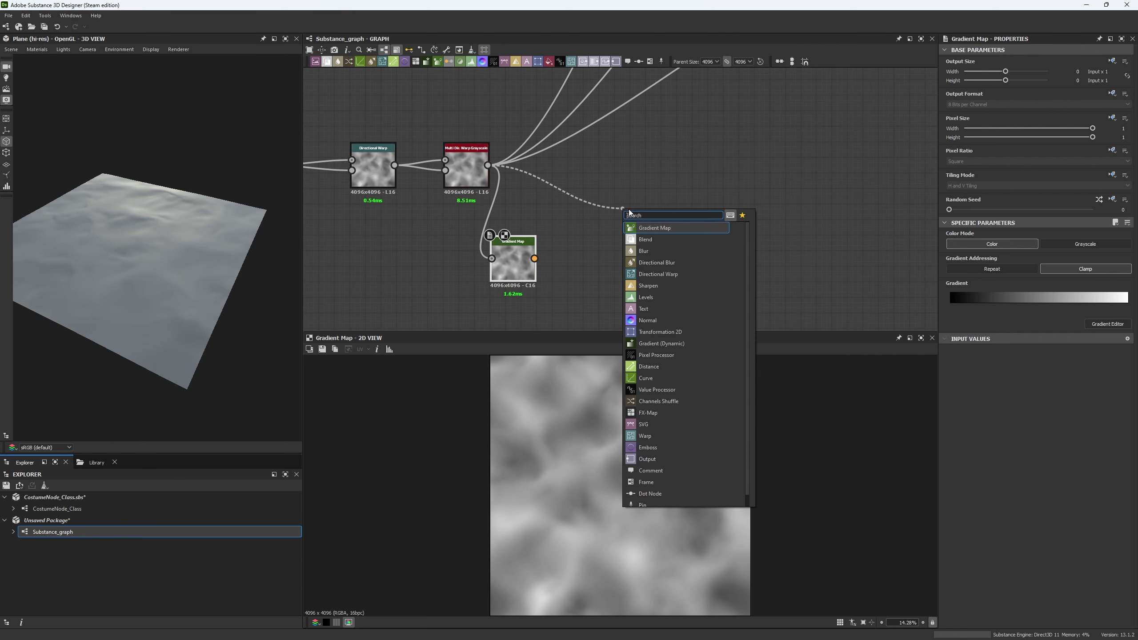
type("vec")
left_click(652, 226)
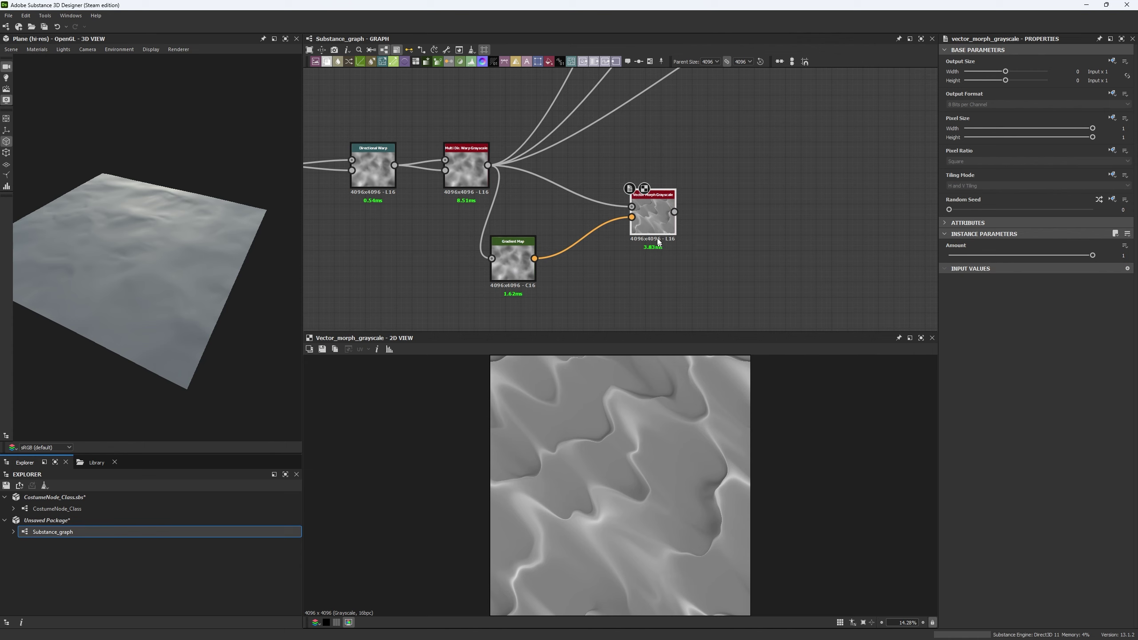
- Move the output connections to the Vector Morph Grayscale and lower its amount to 0.22 while checking the 3D plane
left_click_drag(1092, 255, 1018, 264)
left_click_drag(488, 165, 663, 158, "shift")
left_click_drag(71, 259, 260, 260)
left_click_drag(1018, 255, 980, 255)
- Add a Vector Warp Grayscale node fed by the Multi Dir Warp Grayscale and the Gradient Map
middle_click_drag(571, 303, 536, 286)
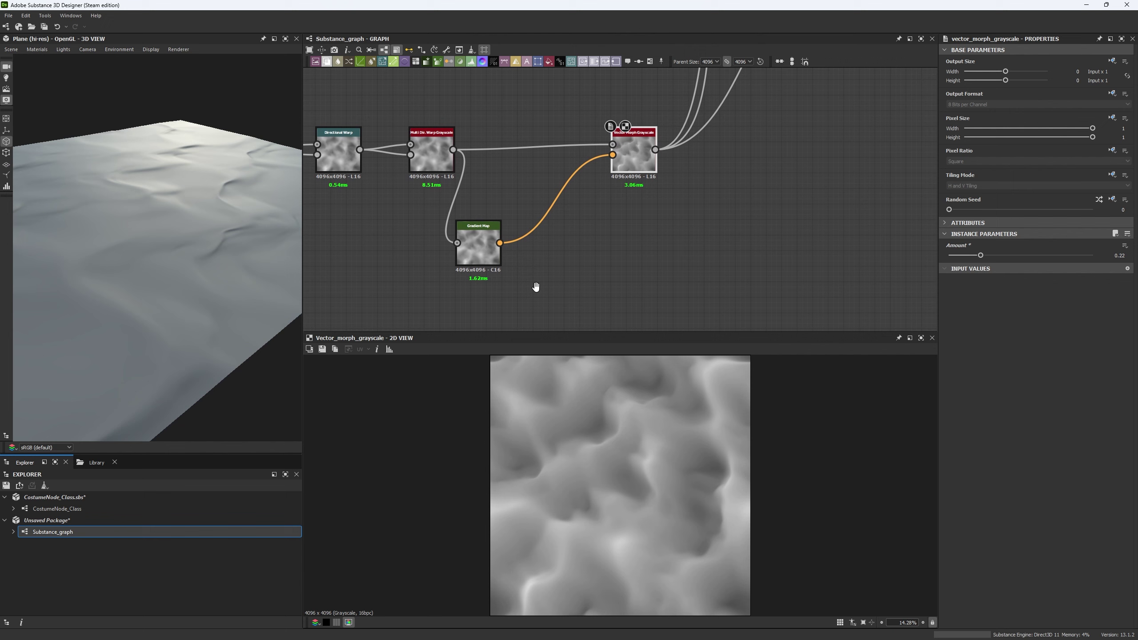
key("space")
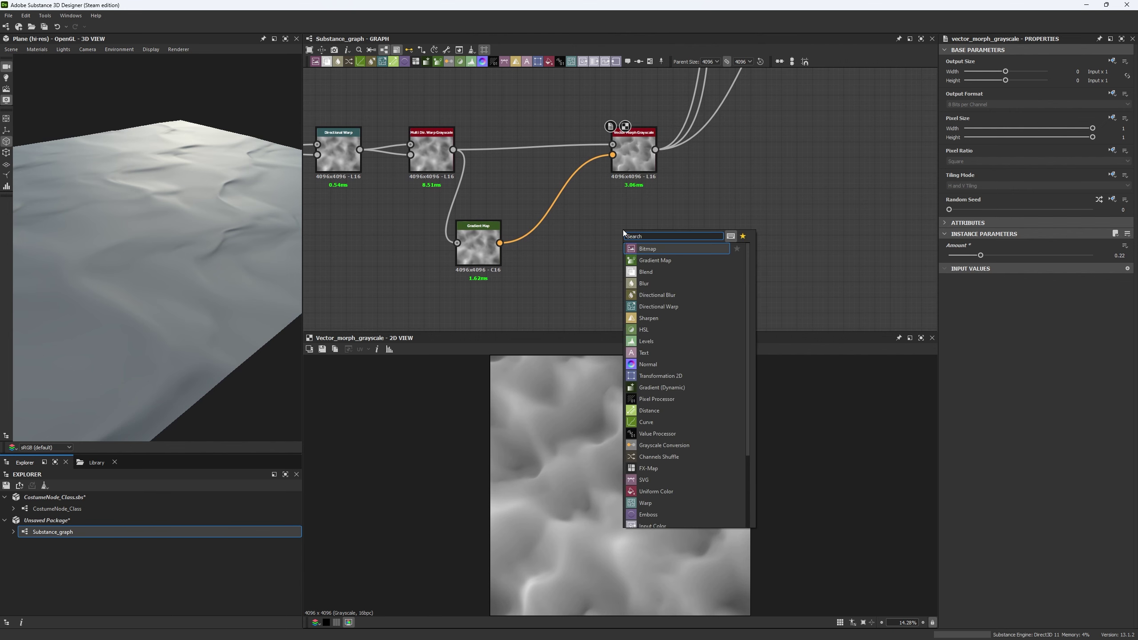
type("vec")
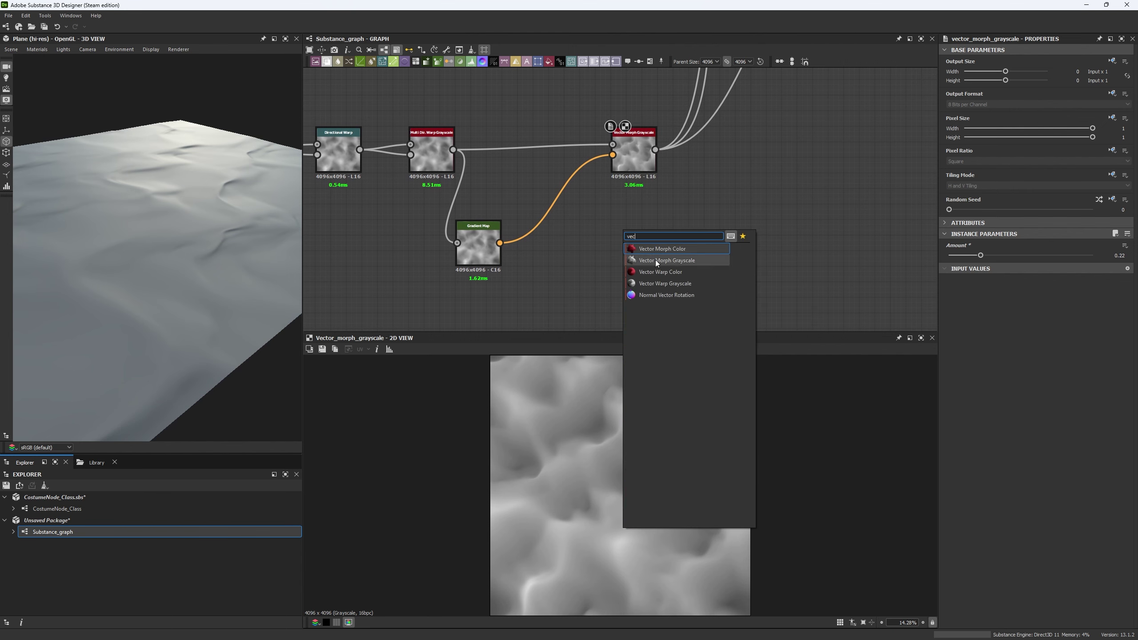
left_click(659, 282)
left_click_drag(596, 223, 499, 243)
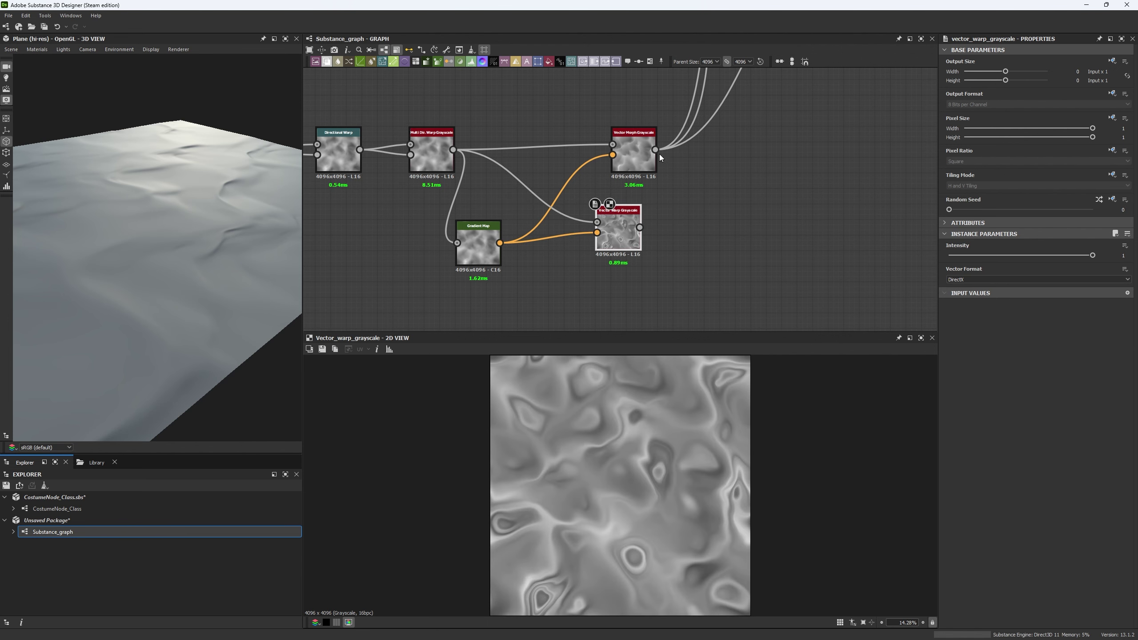
- Route the output connections to the Vector Warp Grayscale and try a lower intensity of 0.25 in the 3D view
left_click_drag(655, 150, 640, 227, "shift")
mouse_move(167, 221)
left_mouse_down()
mouse_move(169, 257)
mouse_move(171, 222)
left_mouse_up()
scroll(171, 222, "up", 5)
left_click_drag(1020, 256, 984, 257)
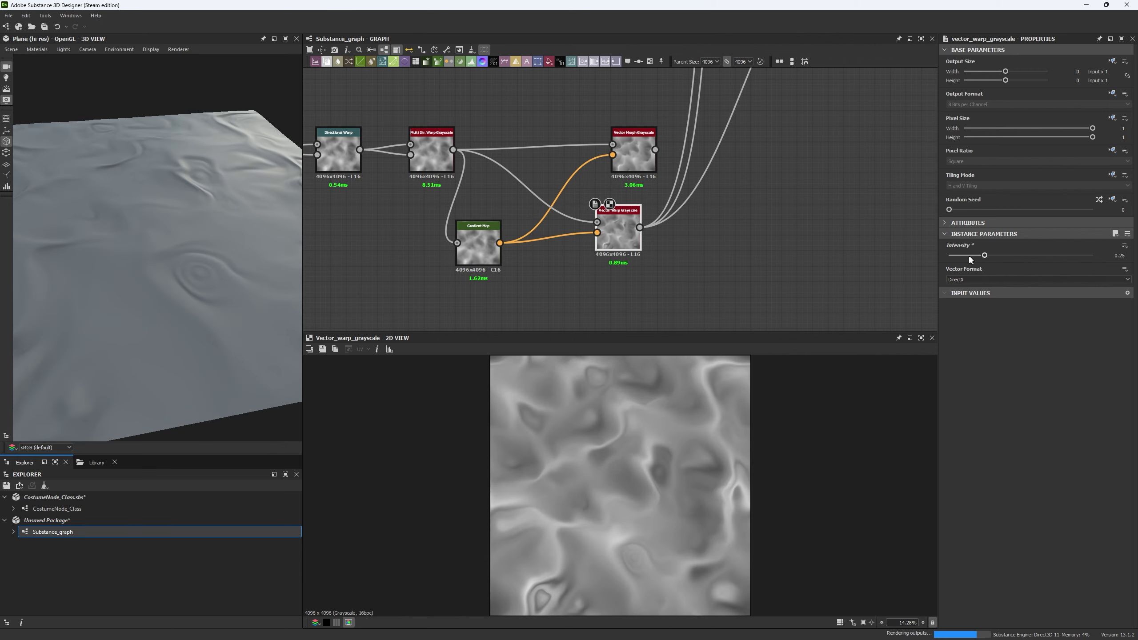
left_click_drag(214, 289, 268, 290)
- Undo the output rerouting and intensity change, and delete the Vector Warp Grayscale node
left_click_drag(726, 268, 608, 254)
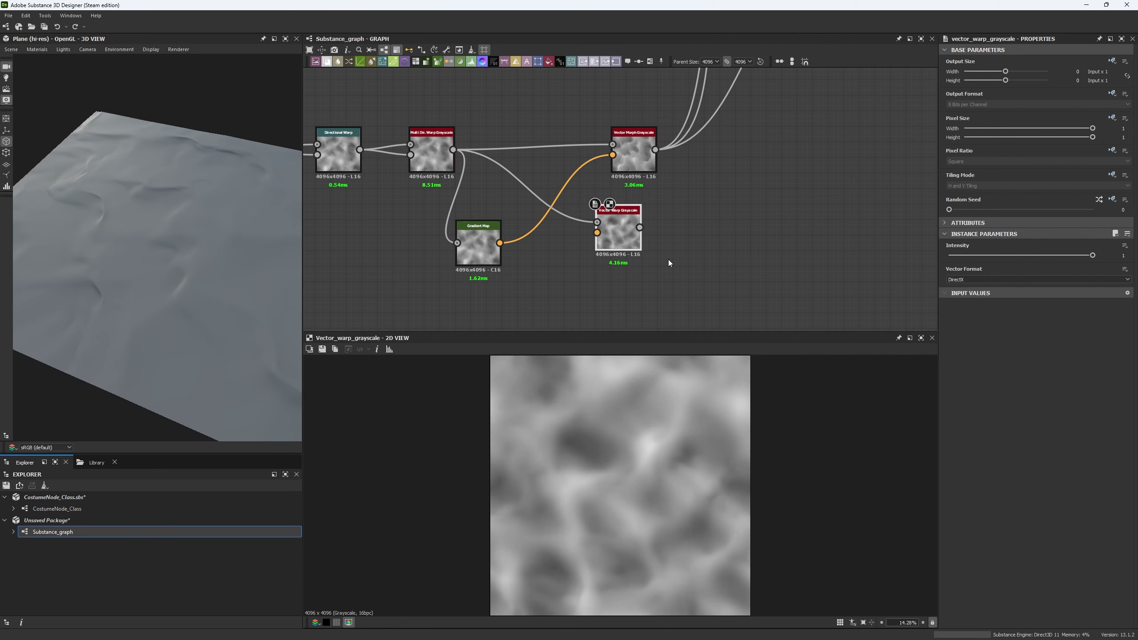
key("ctrl+s")
left_click(615, 48)
key("Delete")
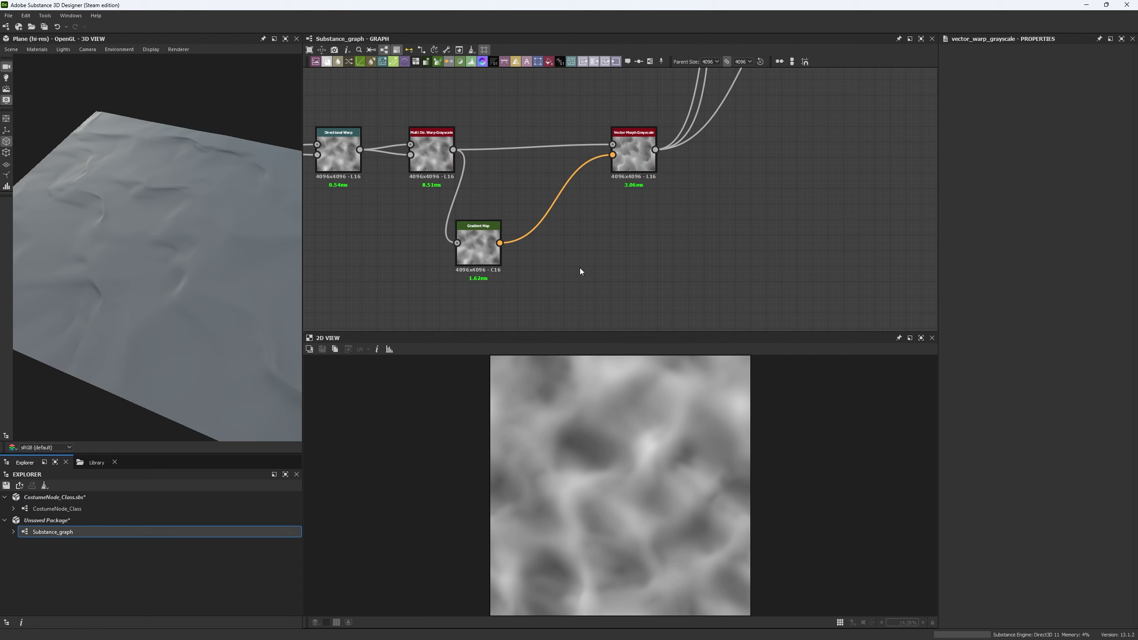
- Check the class chat in Discord, switch to Chrome, and open ArtStation in a new tab
key("alt+Tab")
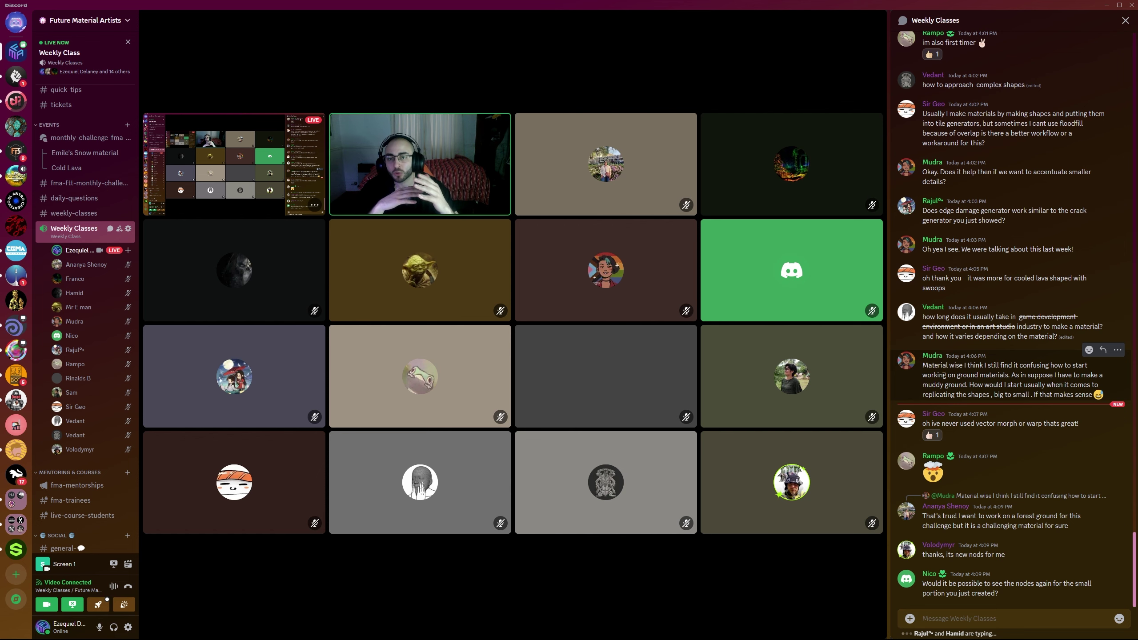
key("alt+Tab")
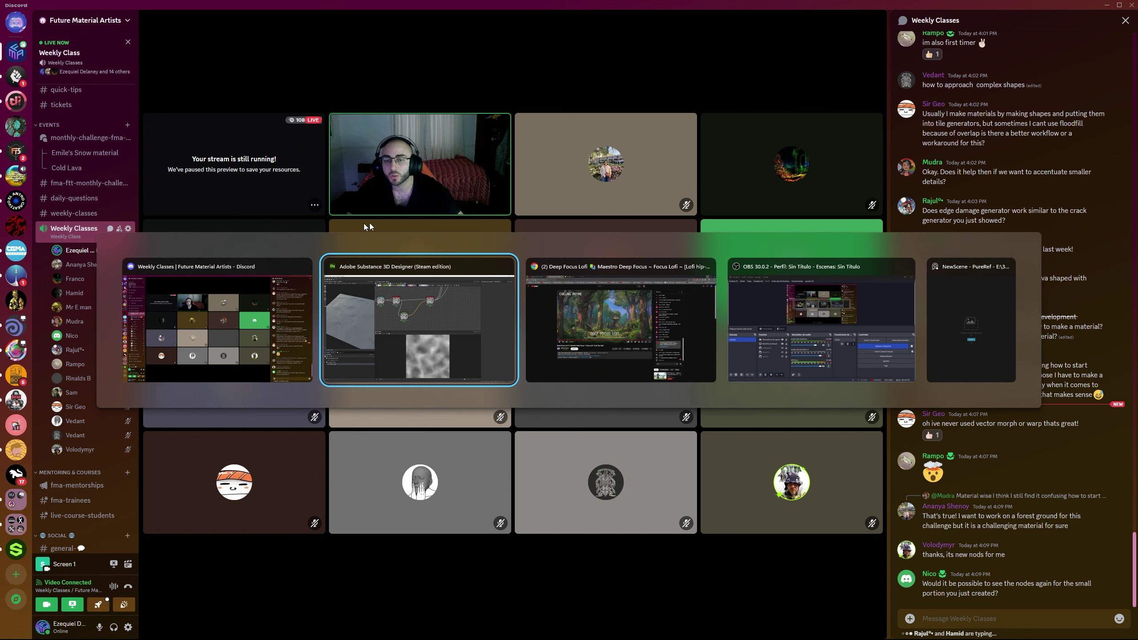
left_click(492, 314)
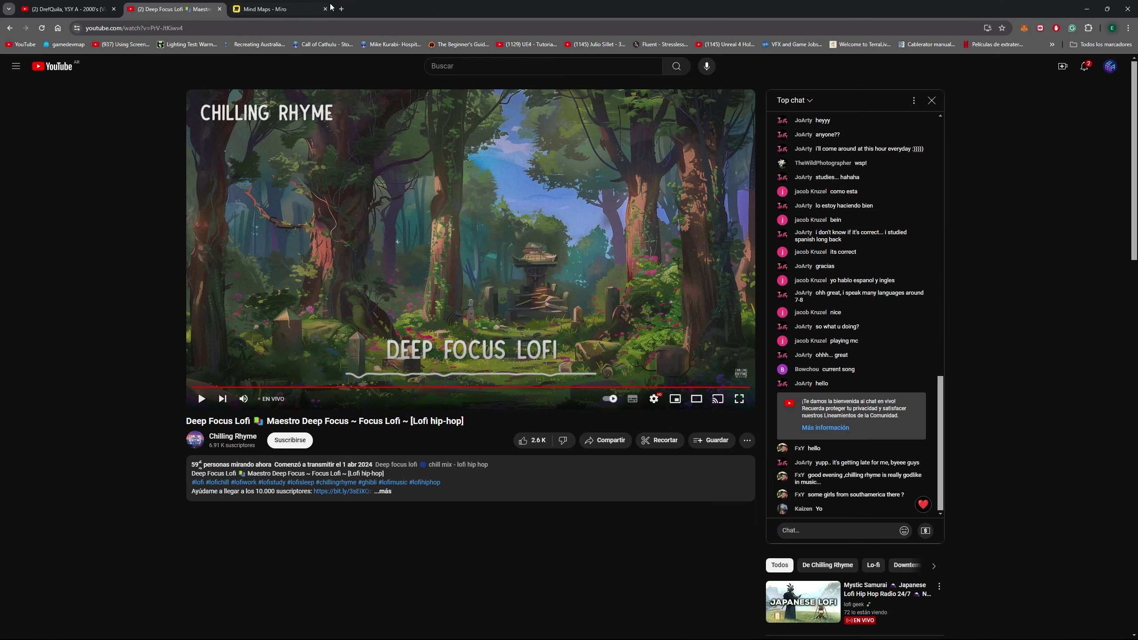
left_click(339, 9)
left_click(643, 232)
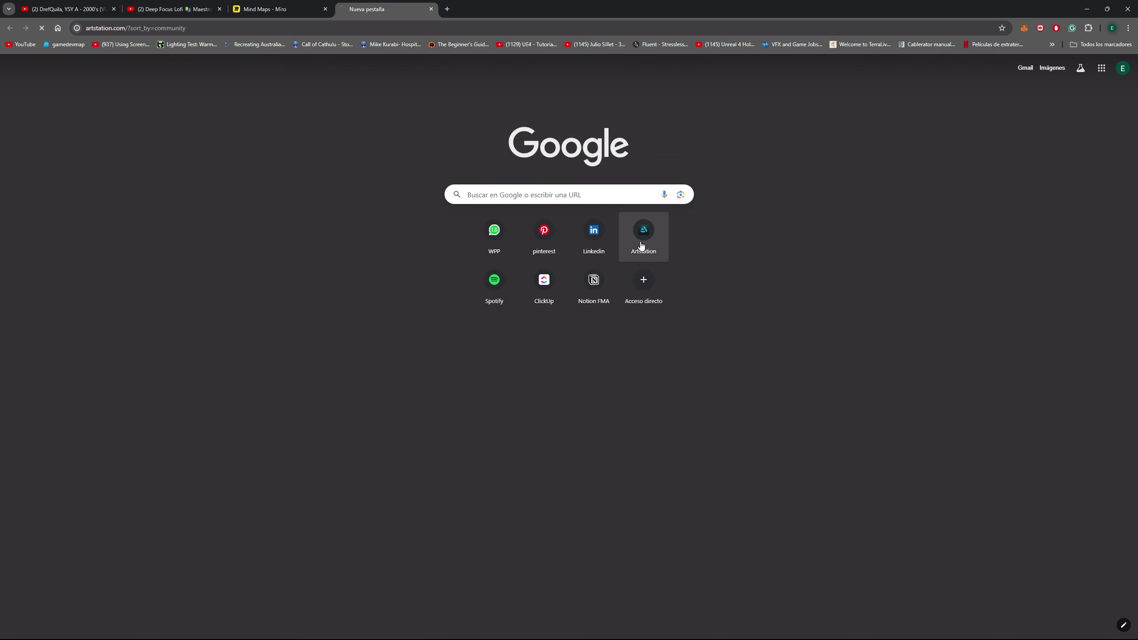
- Open the signed-in account's ArtStation profile and view its Organic Exploration - Dry Soil artwork
left_click(1088, 74)
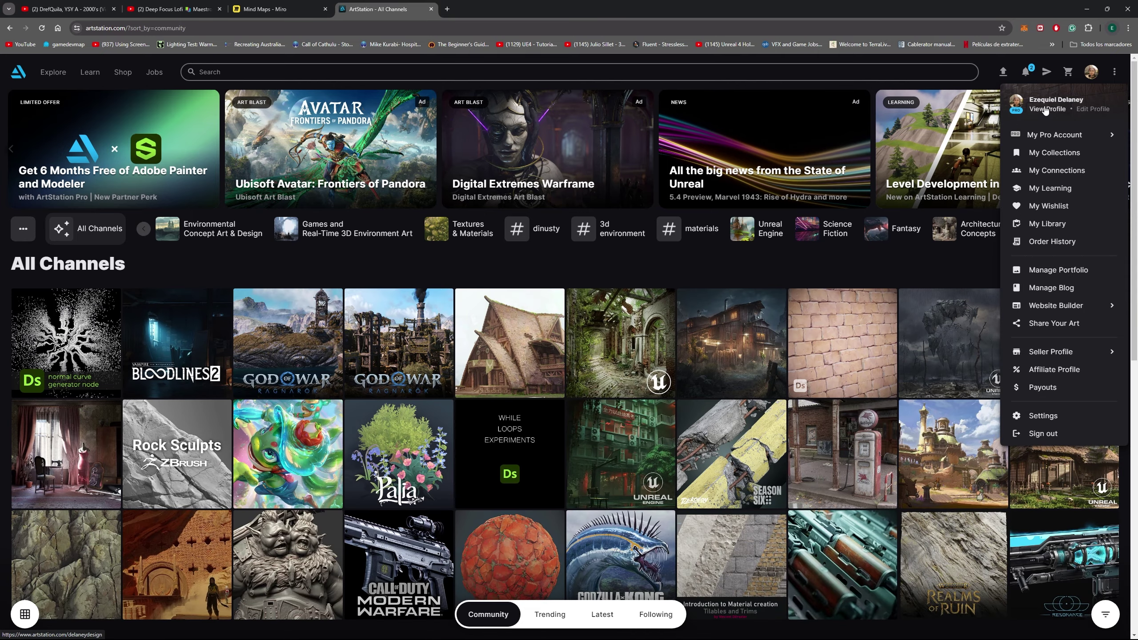
scroll(868, 341, "down", 3)
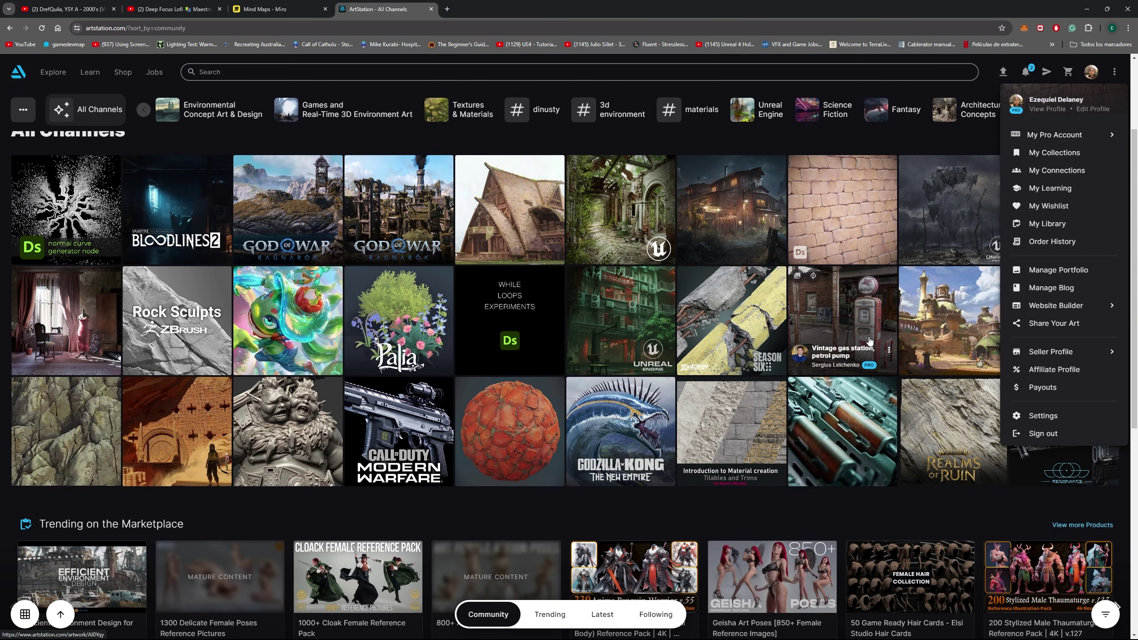
scroll(869, 340, "down", 4)
scroll(901, 322, "up", 7)
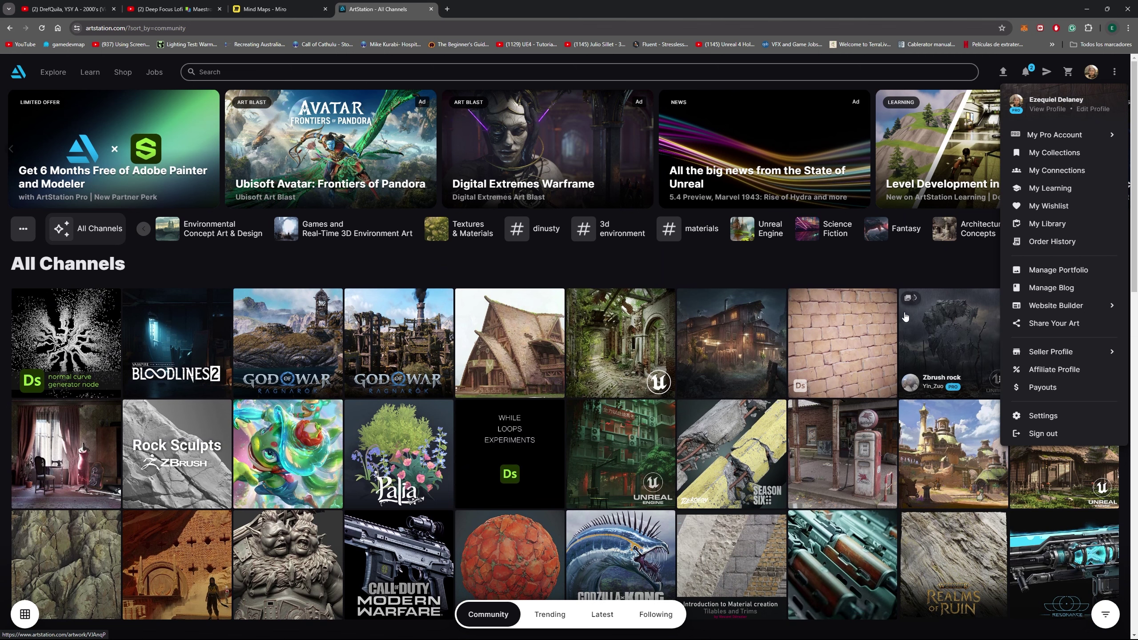
left_click(968, 129)
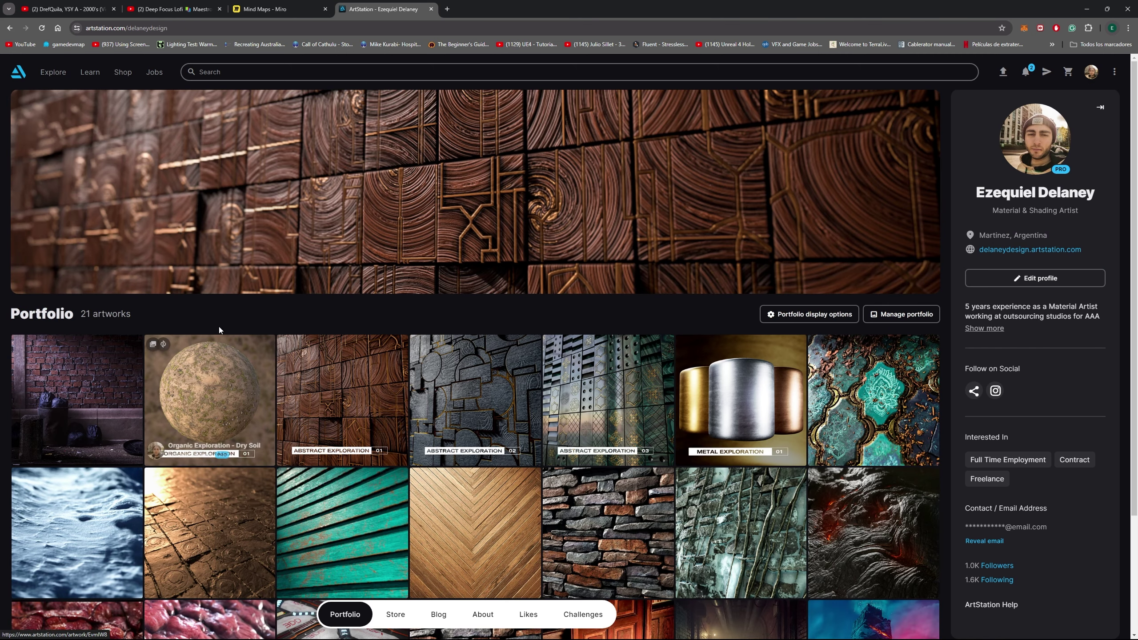
left_click(207, 393)
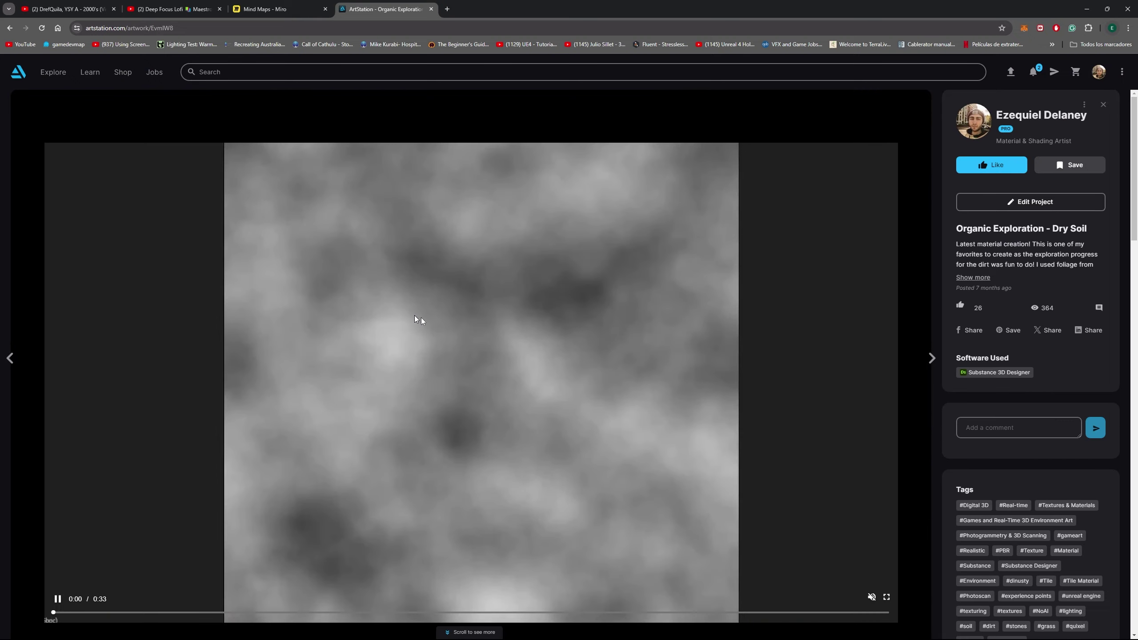
- Examine the Dry Soil artwork's ground renders and grayscale height breakdown, checking the class chat in Discord partway through
scroll(509, 279, "down", 8)
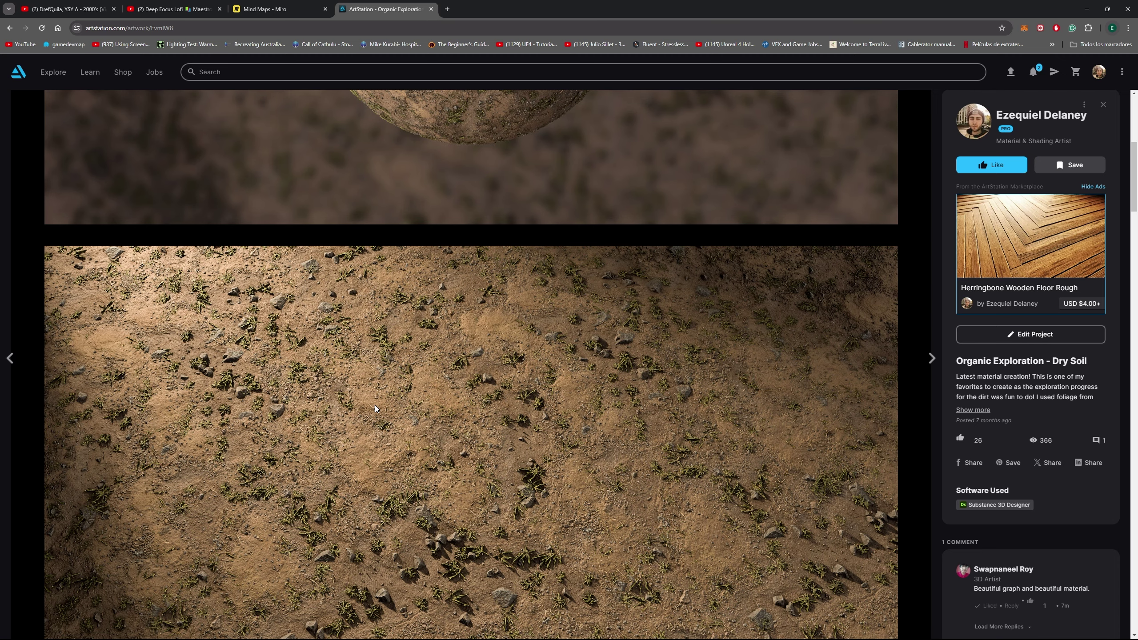
scroll(375, 406, "down", 8)
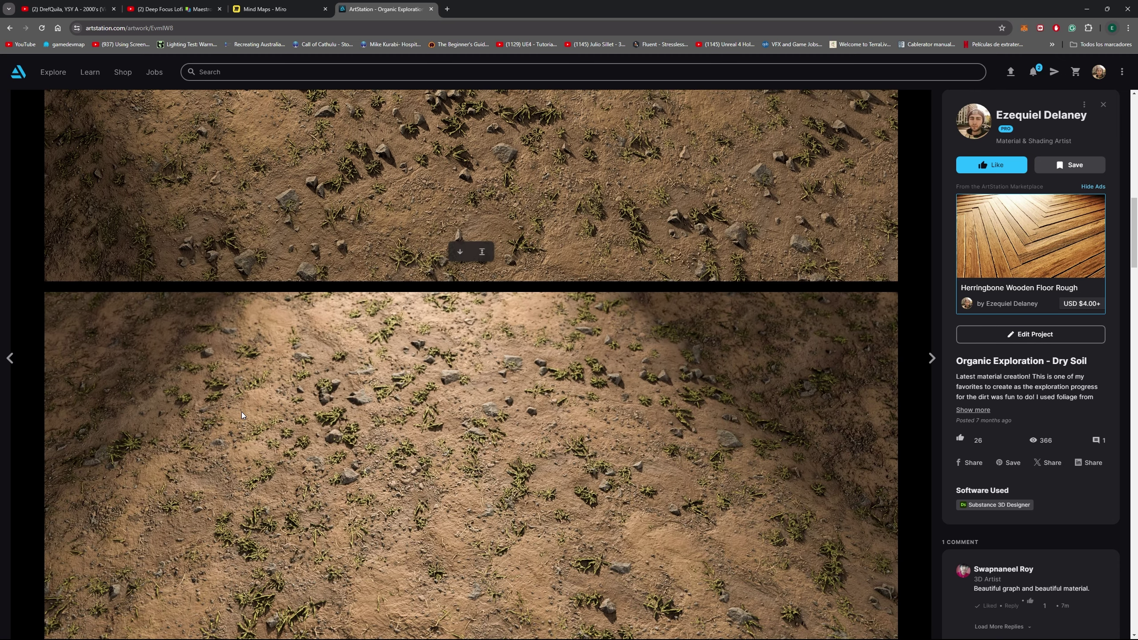
scroll(242, 412, "down", 5)
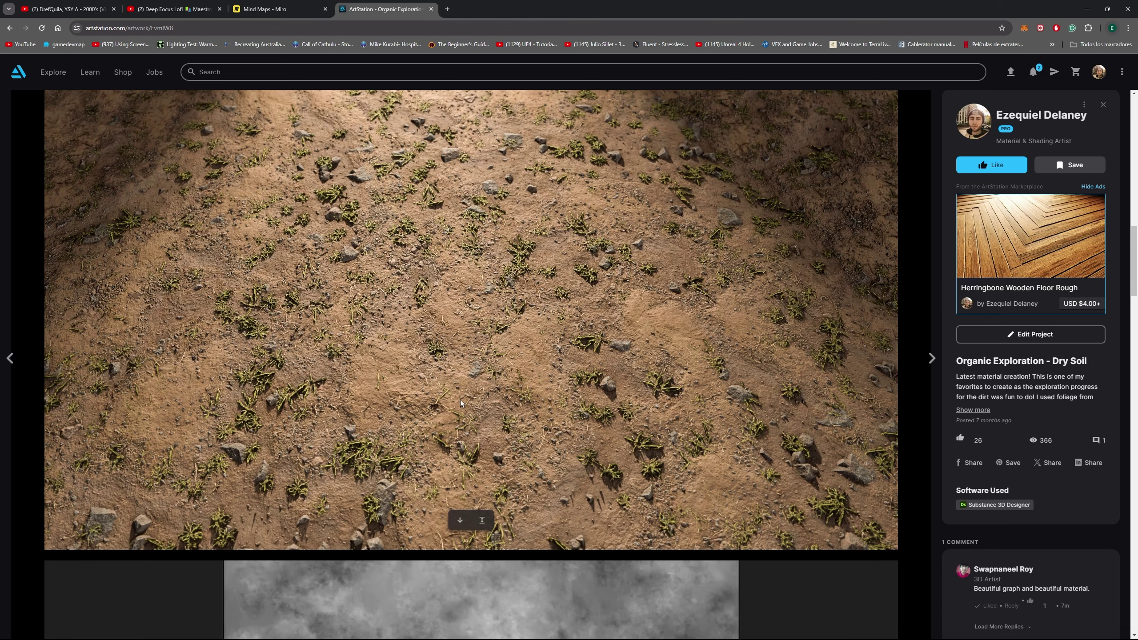
key("alt+Tab")
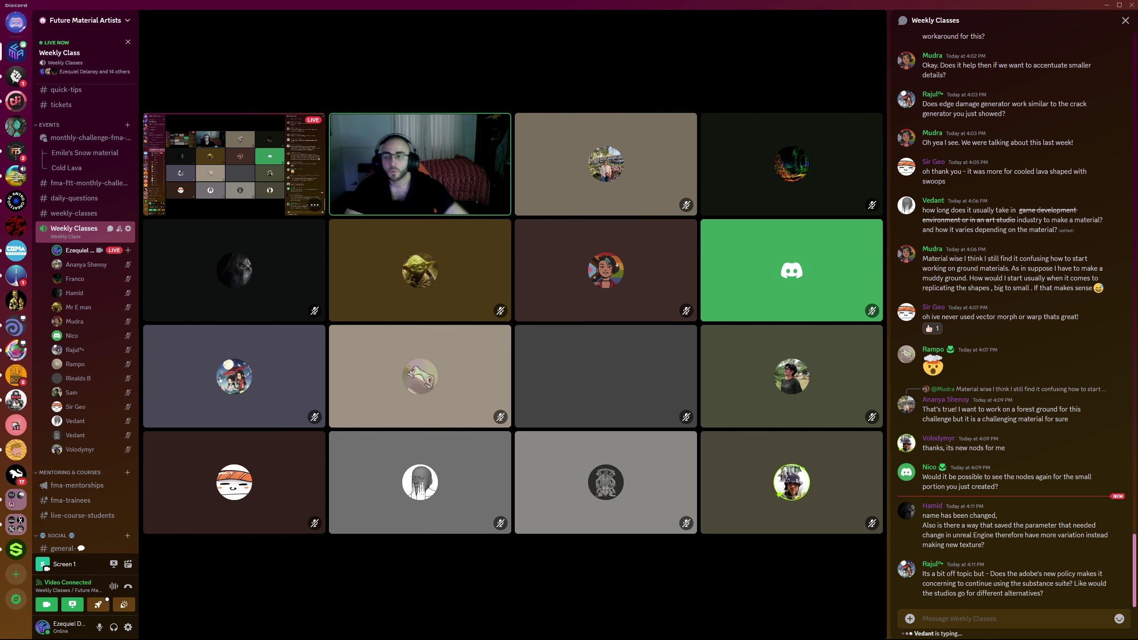
key("alt+Tab")
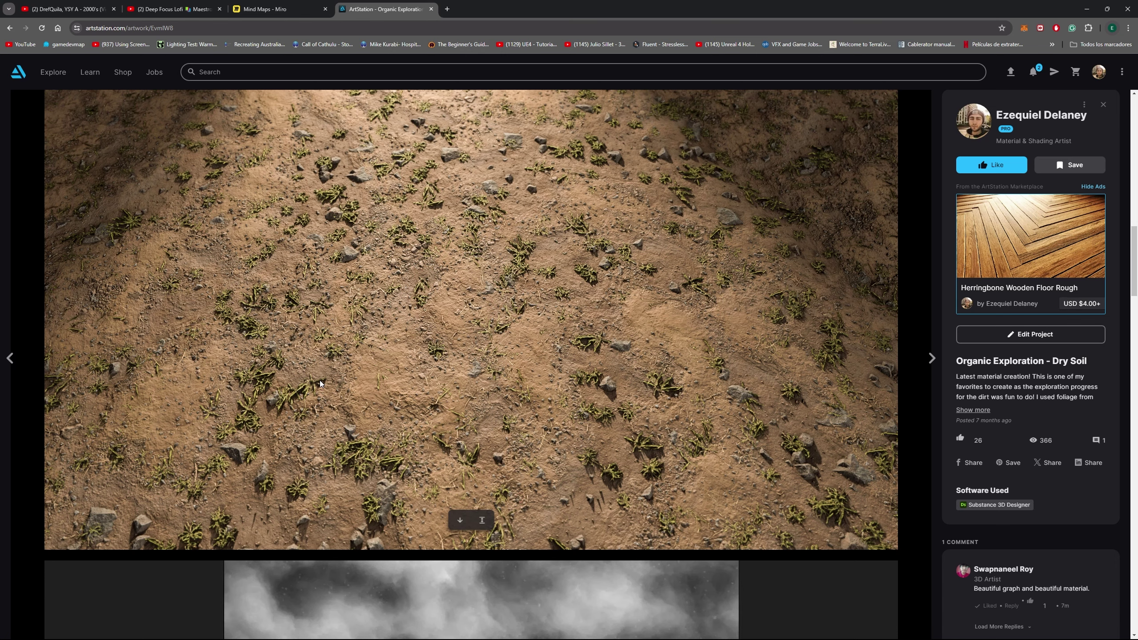
scroll(264, 335, "down", 5)
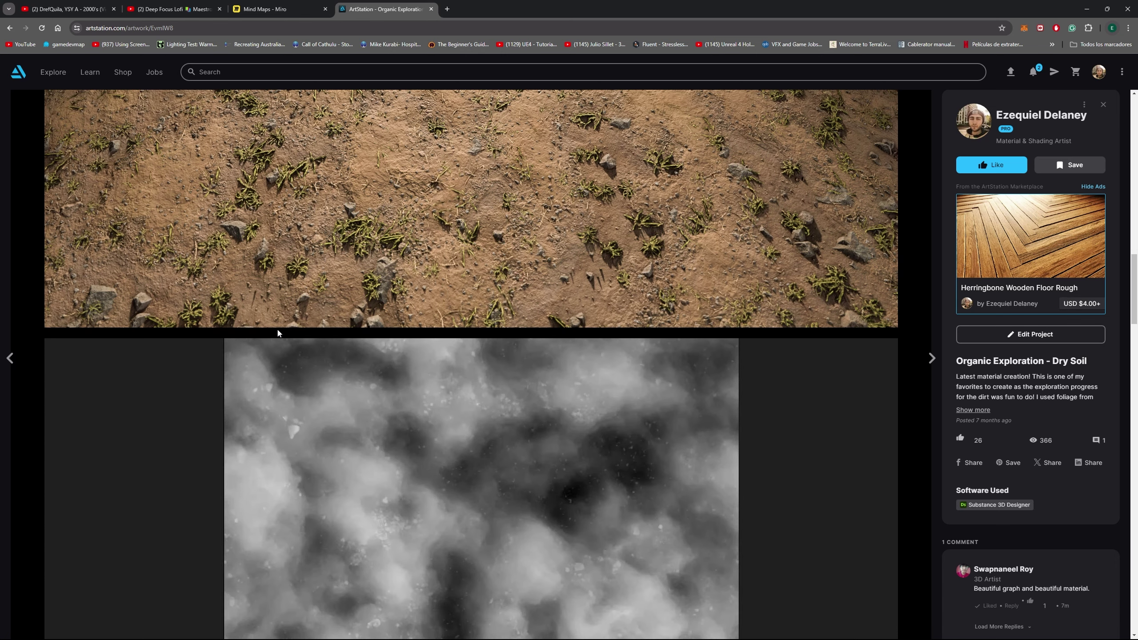
scroll(560, 278, "up", 8)
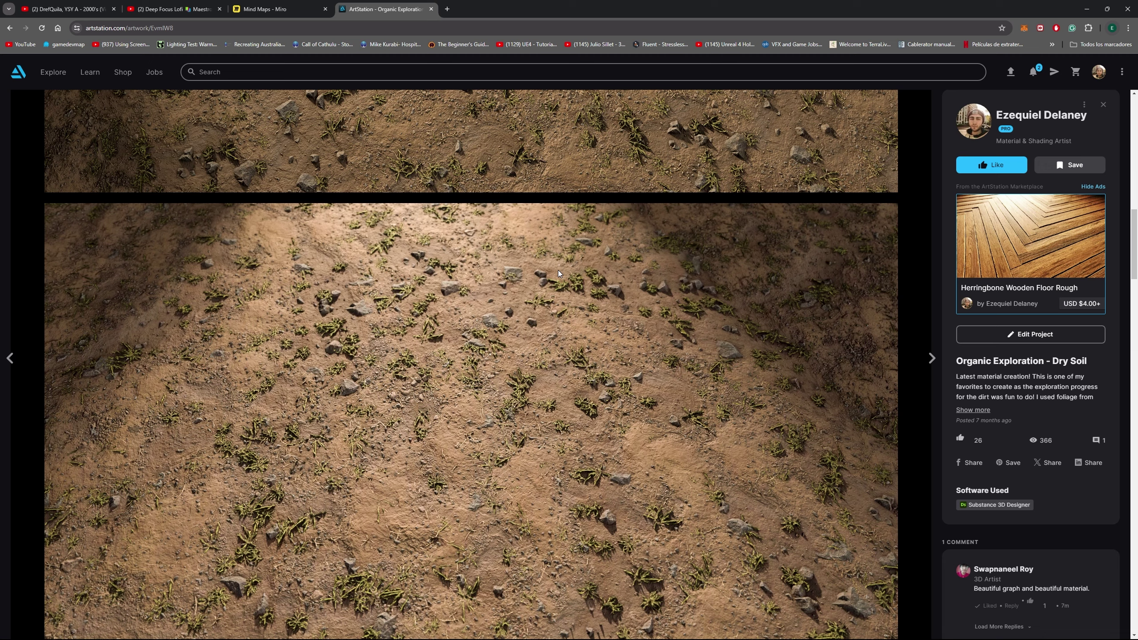
scroll(558, 272, "up", 5)
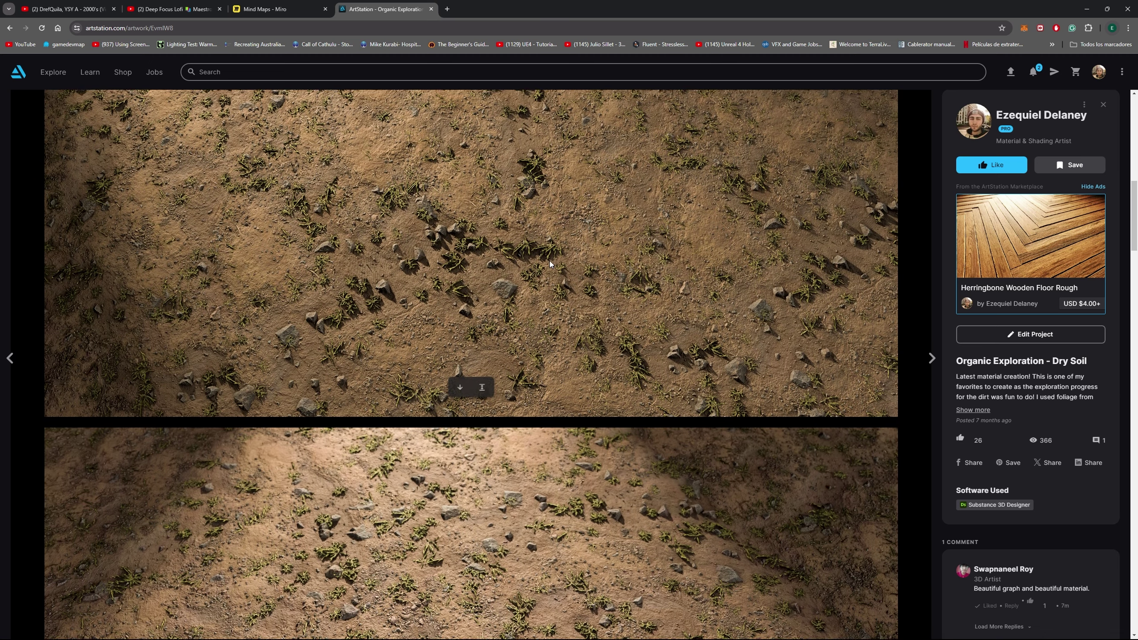
scroll(549, 260, "up", 2)
- Check the class chat in Discord and switch to the CostumeNode_Class graph in Substance 3D Designer
key("alt+Tab")
left_click(462, 295)
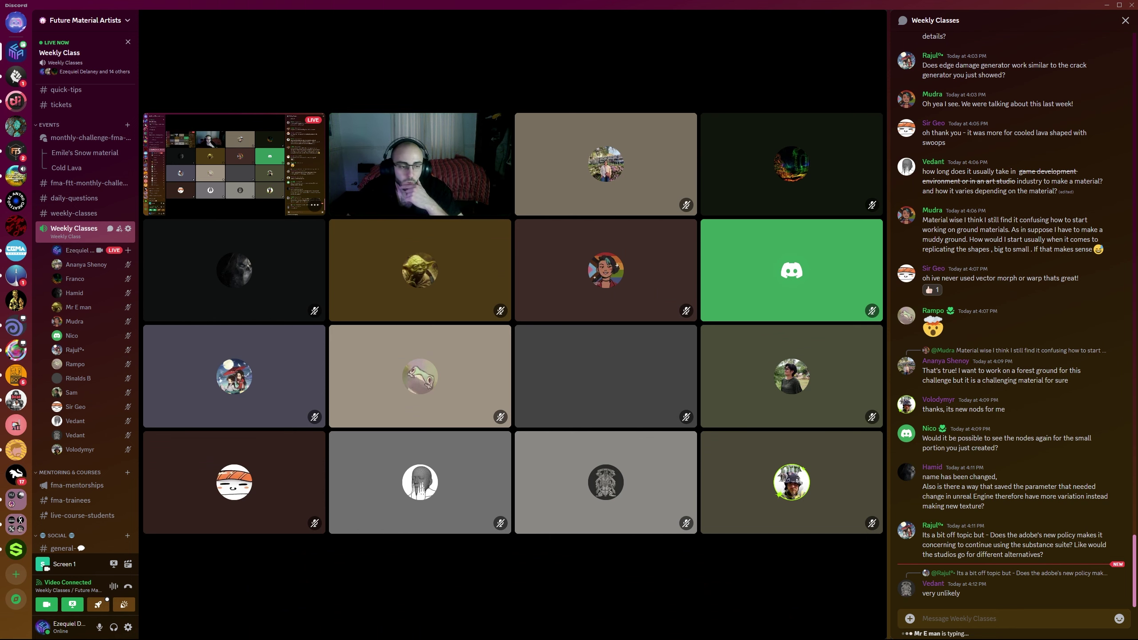
key("alt+Tab")
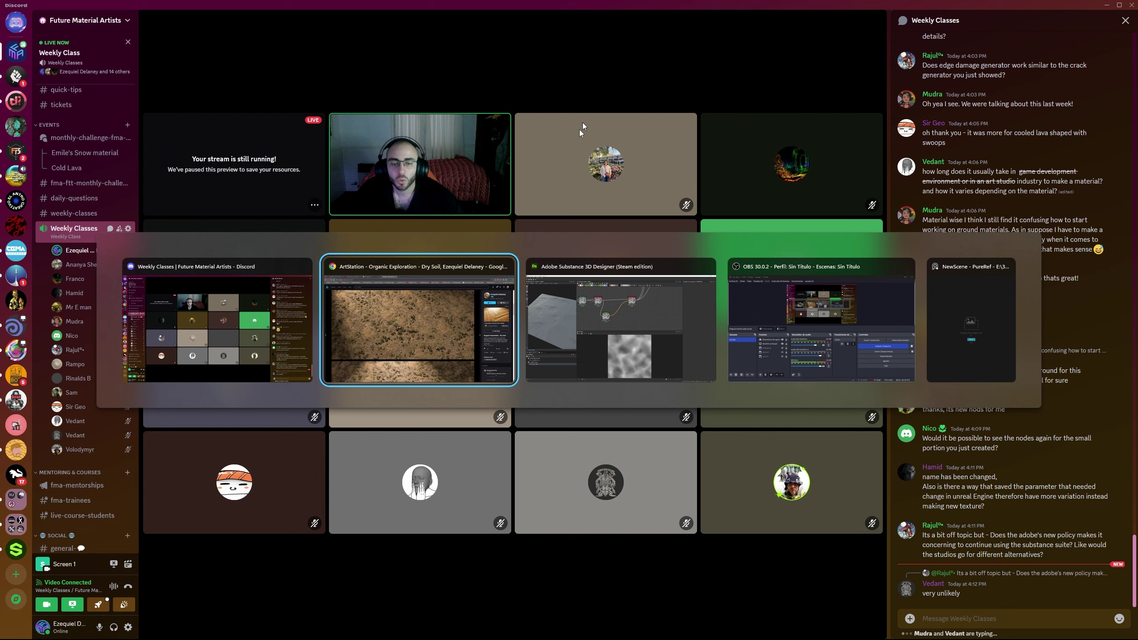
left_click(665, 312)
scroll(600, 240, "down", 1)
middle_click_drag(593, 197, 593, 248)
middle_click_drag(504, 224, 516, 203)
scroll(516, 203, "up", 3)
key("alt+Tab")
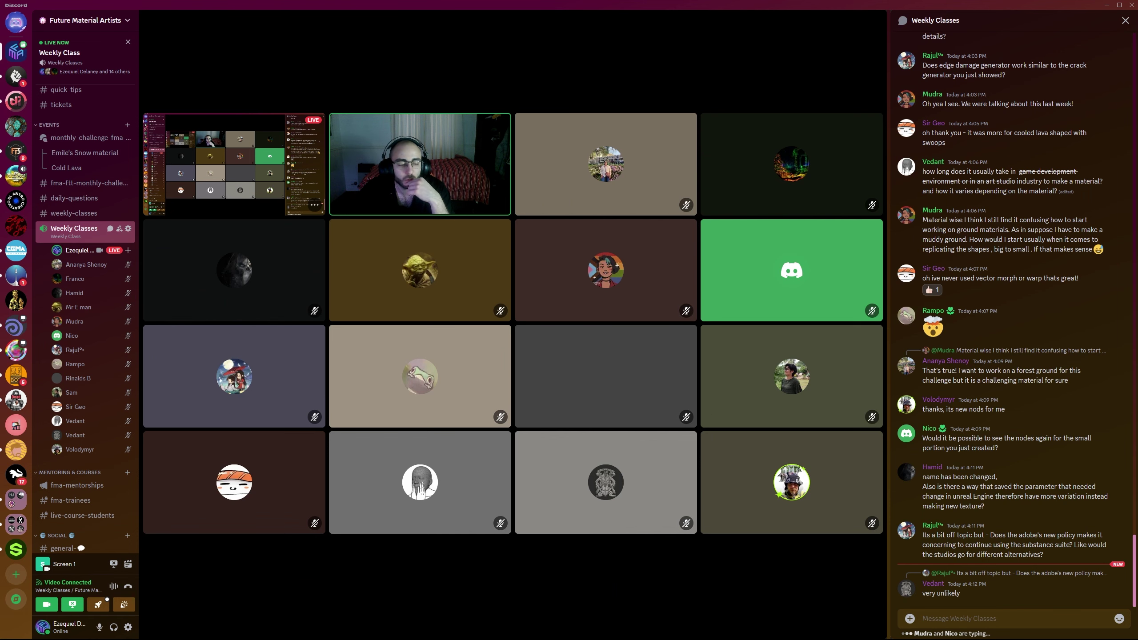
key("alt+Tab")
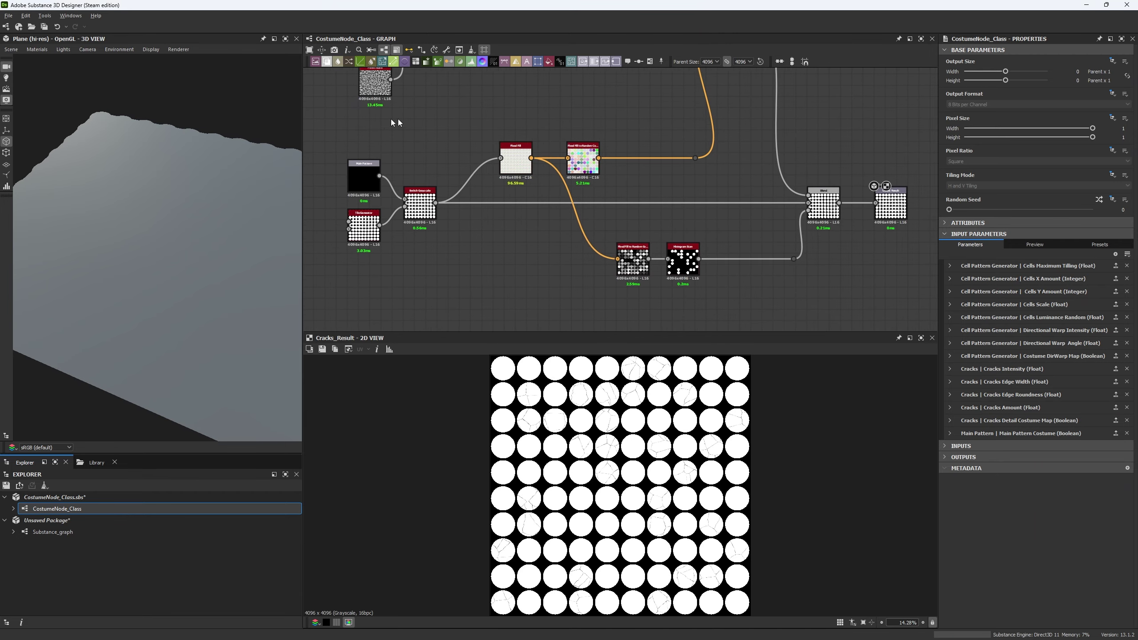
- Preview the Switch Grayscale and Main Pattern nodes and inspect the Tile Generator's parameters
left_click(420, 203)
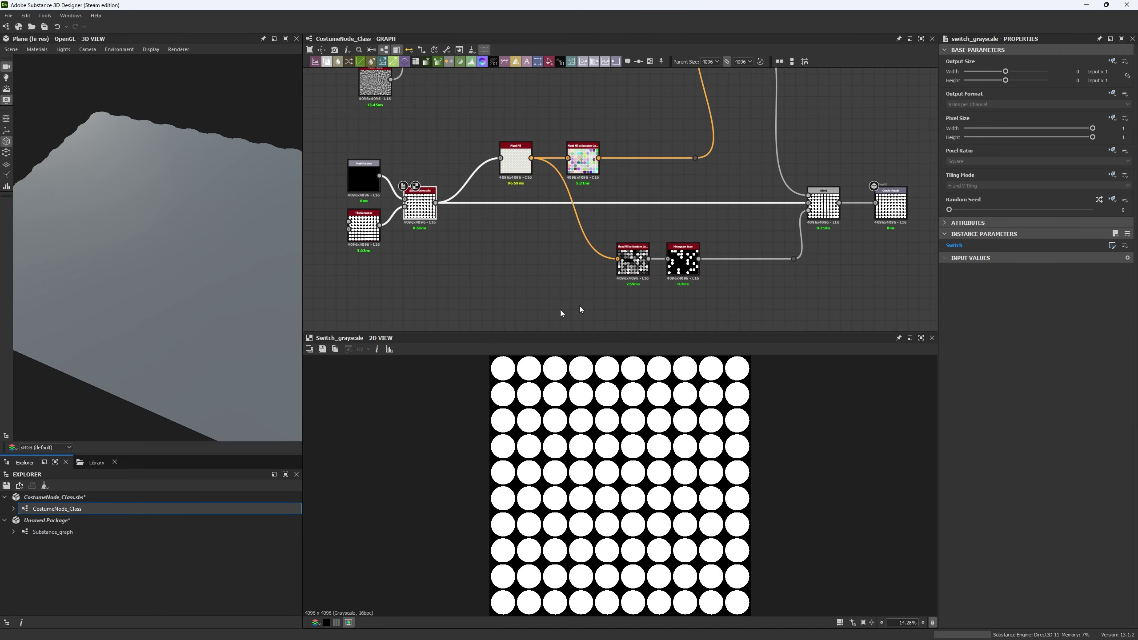
scroll(373, 219, "up", 1)
scroll(374, 220, "up", 1)
scroll(382, 143, "down", 1)
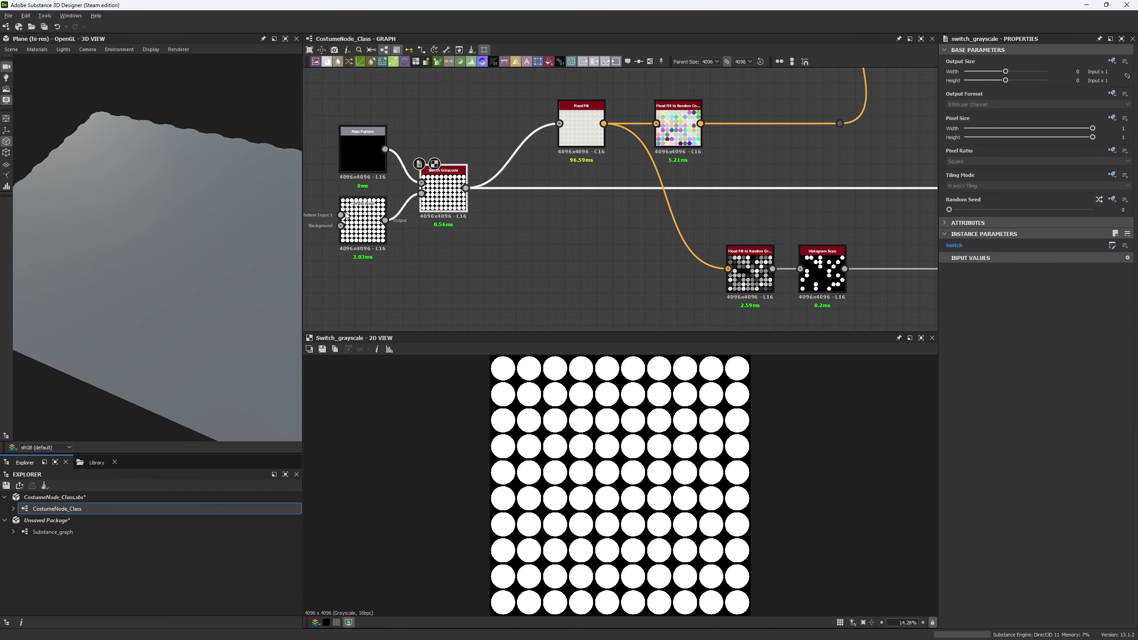
left_click(459, 258)
middle_click_drag(453, 245, 446, 277)
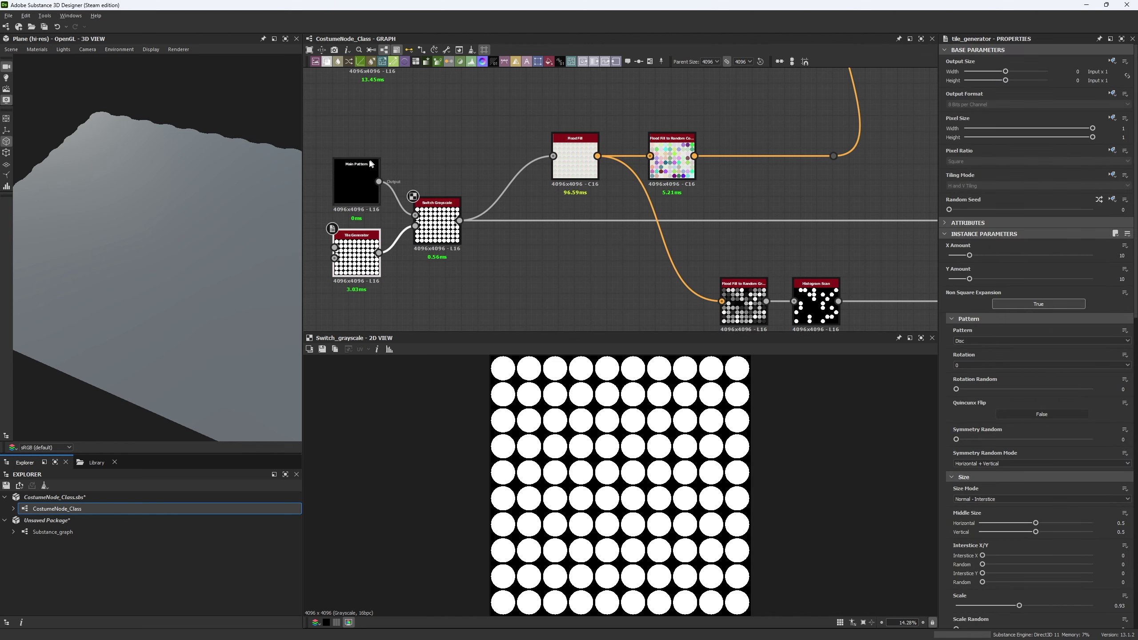
left_click(365, 187)
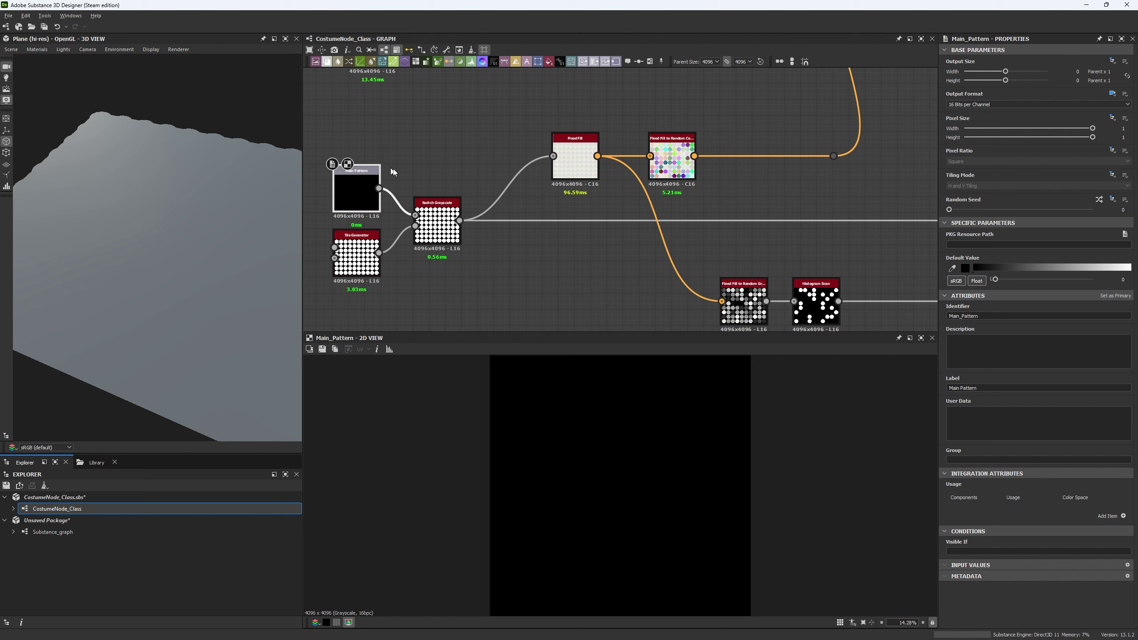
scroll(390, 193, "down", 2)
middle_click_drag(393, 232, 338, 254)
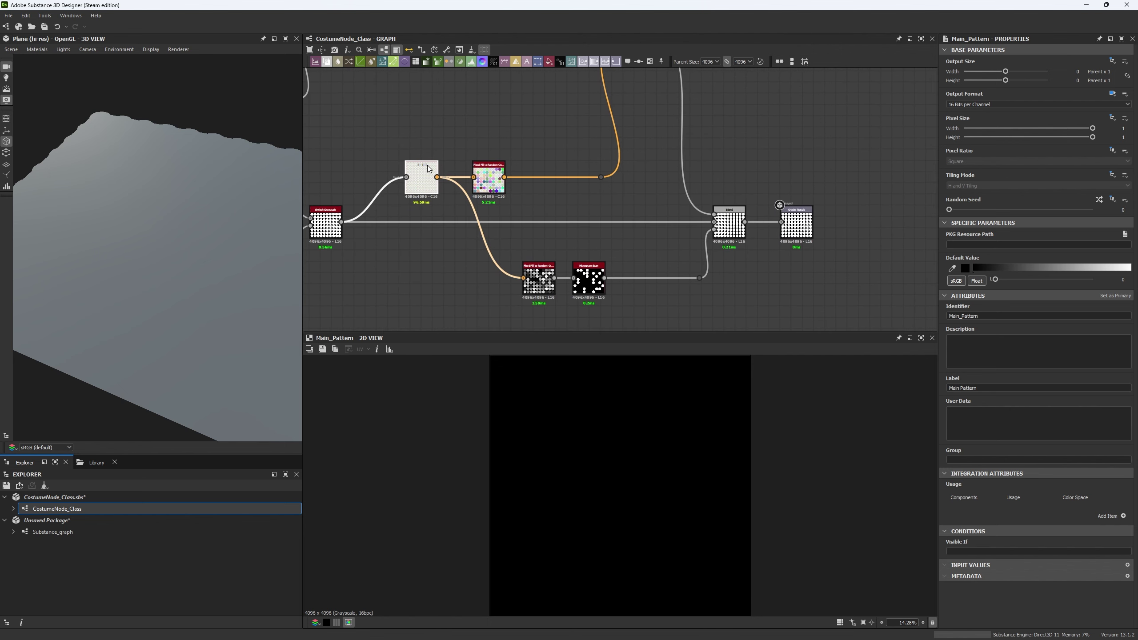
- Preview the Flood Fill to Random Color, Vector Warp Grayscale, Histogram Scan and final Blend nodes along the cracks network
left_click(498, 177)
middle_click_drag(559, 127, 528, 204)
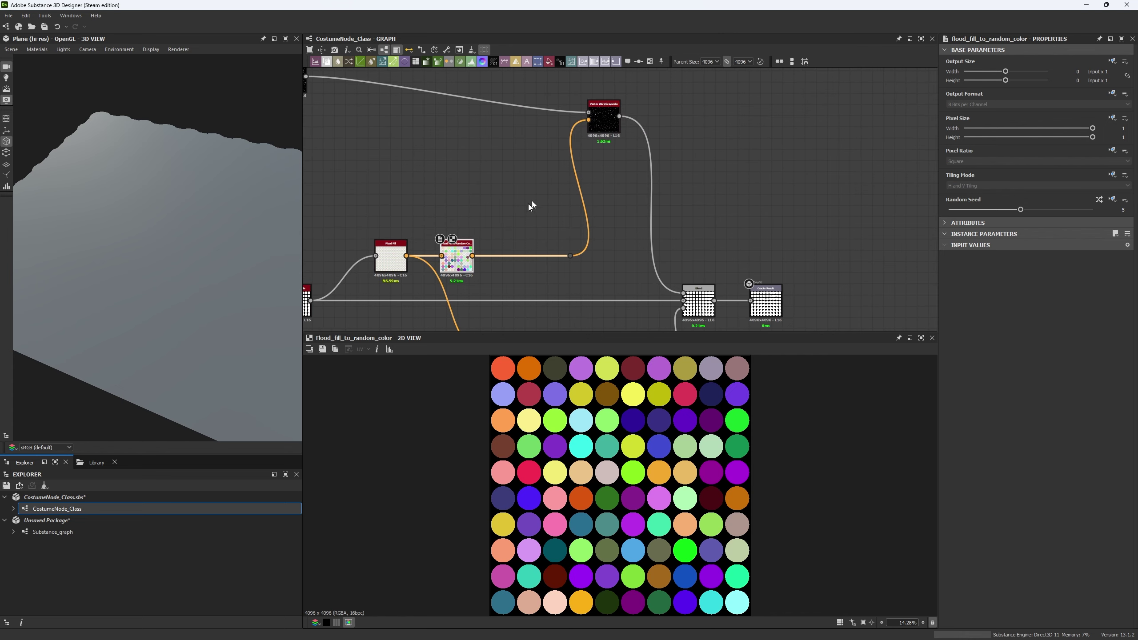
left_click(605, 115)
middle_click_drag(607, 239, 612, 161)
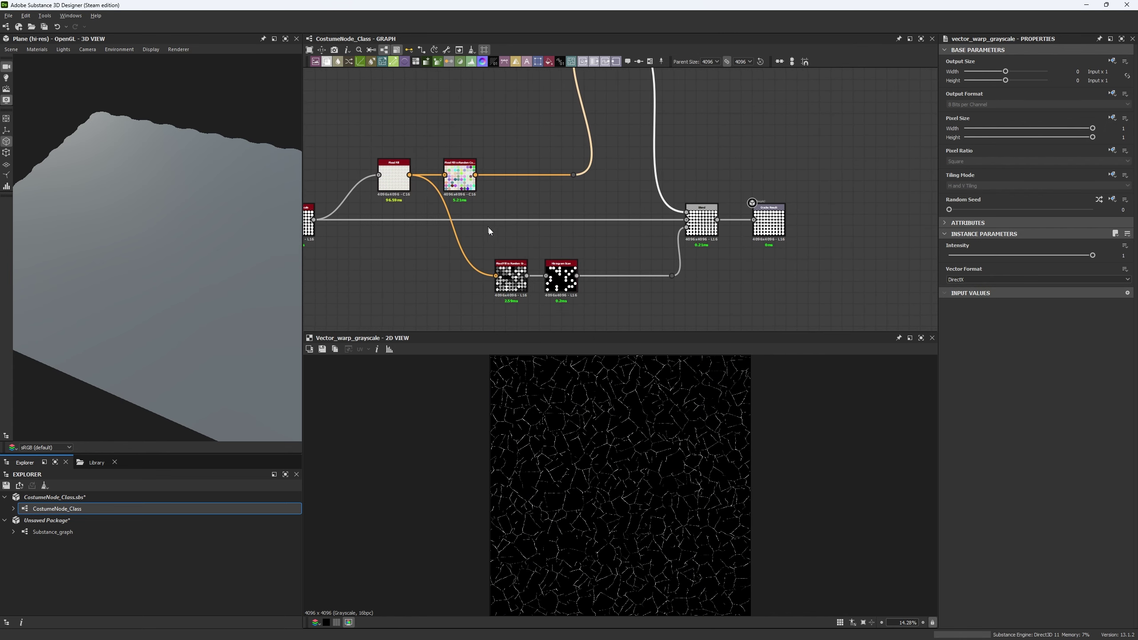
left_click(503, 268)
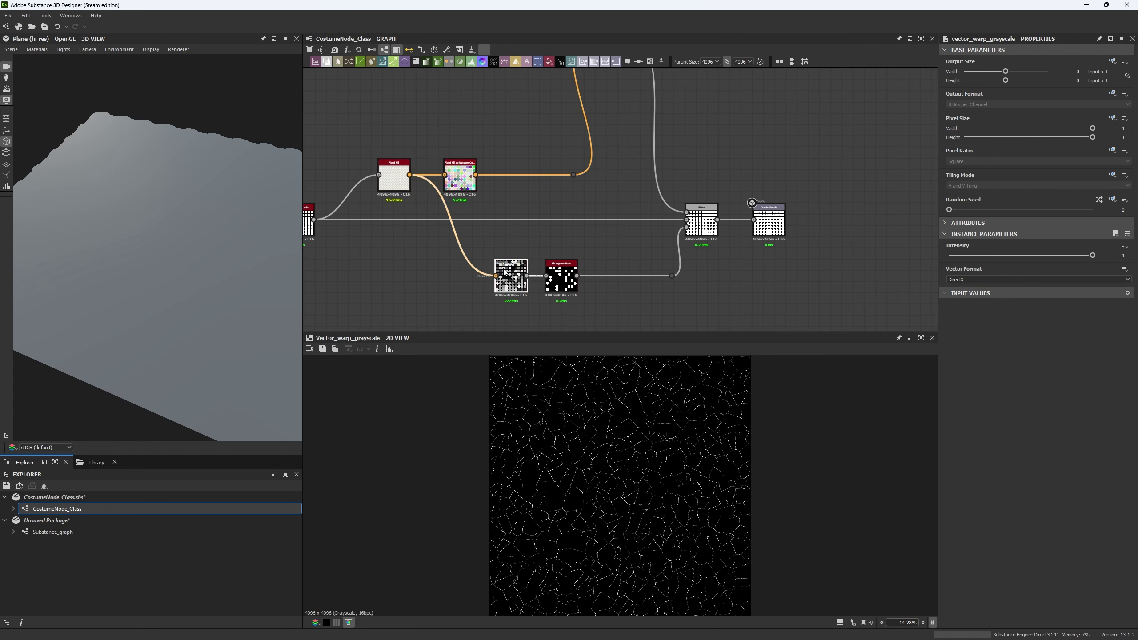
left_click(572, 272)
middle_click_drag(730, 143, 688, 160)
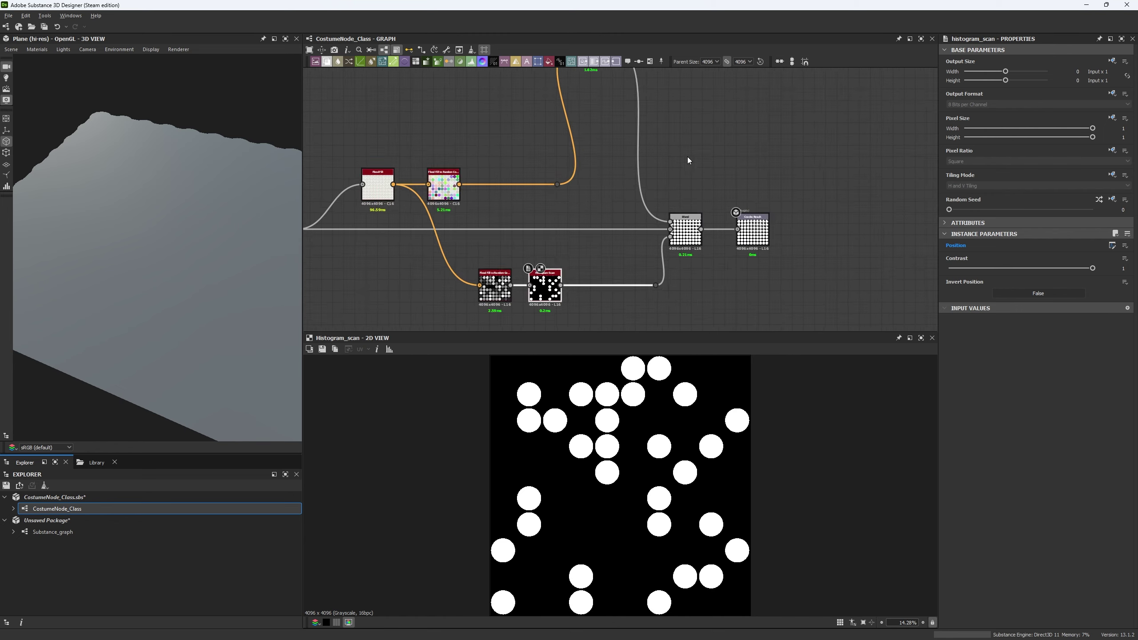
left_click(685, 229)
scroll(685, 229, "down", 1)
middle_click_drag(588, 217, 803, 242)
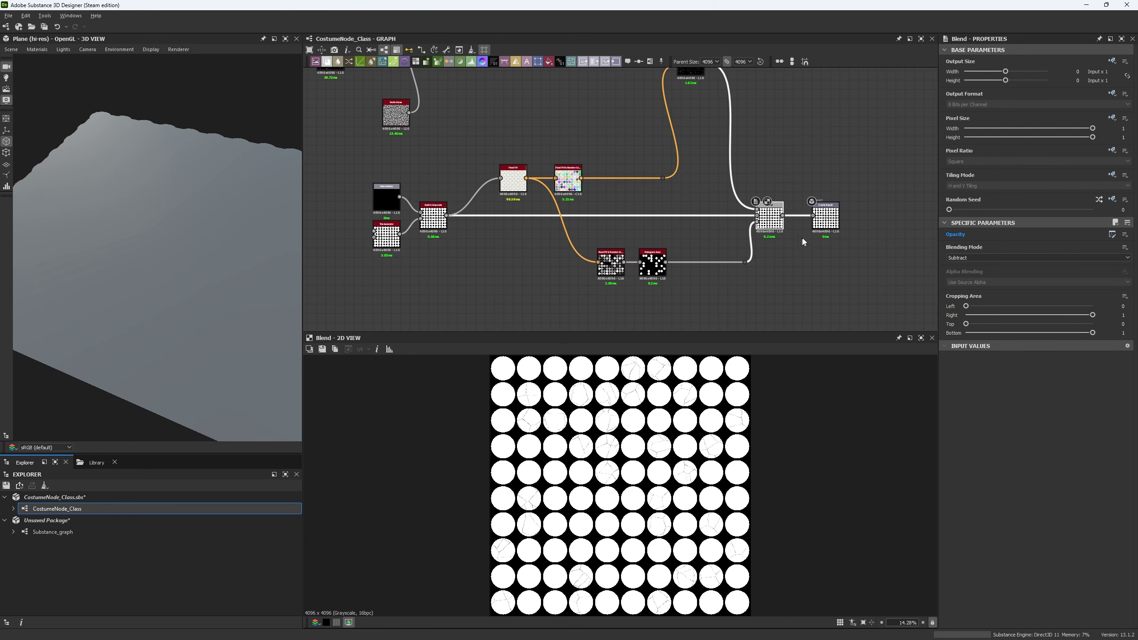
middle_click_drag(769, 139, 759, 183)
- Maximize the graph view, capture a screenshot of the cracks node network, and restore the normal layout
key("ctrl+space")
scroll(712, 164, "up", 2)
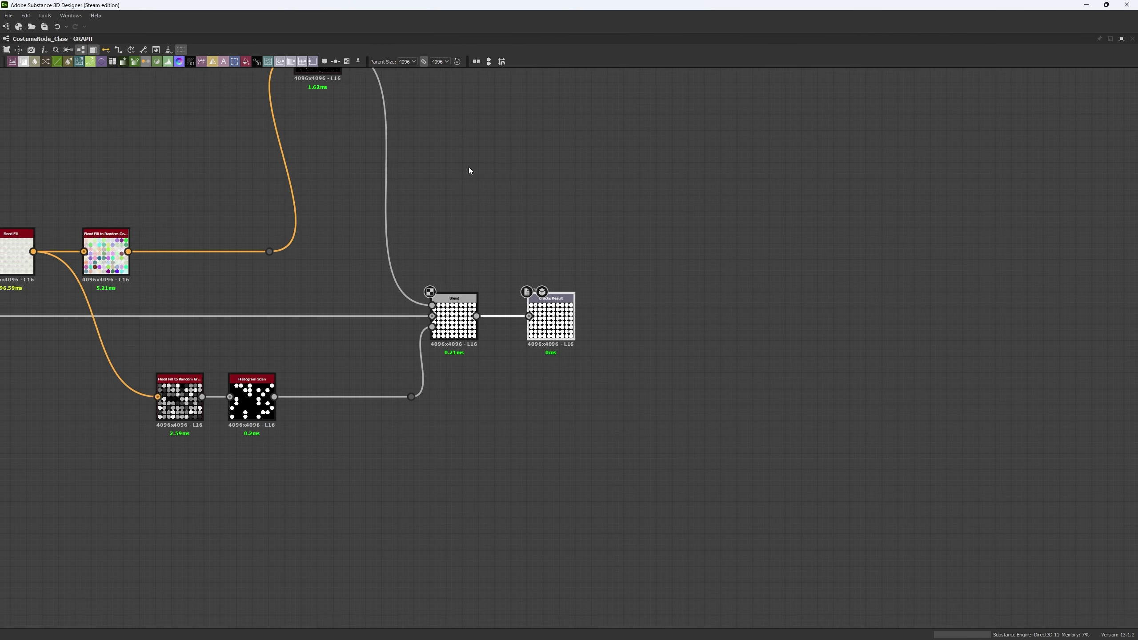
middle_click_drag(468, 170, 874, 247)
scroll(857, 350, "down", 2)
key("super+shift+s")
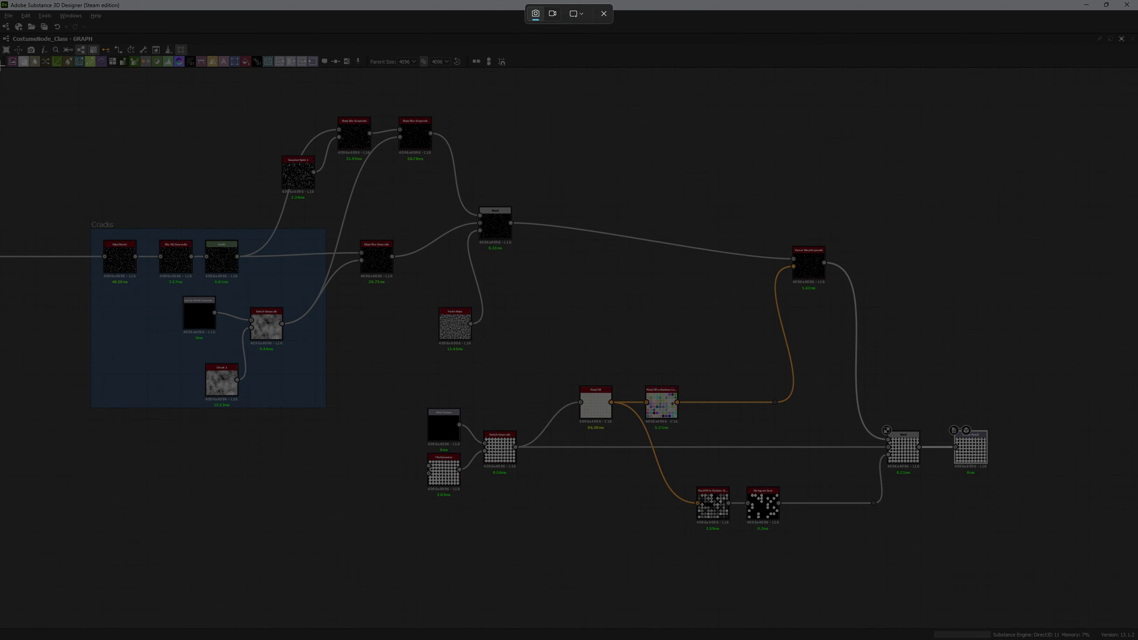
left_click_drag(1, 66, 896, 444)
key("ctrl+space")
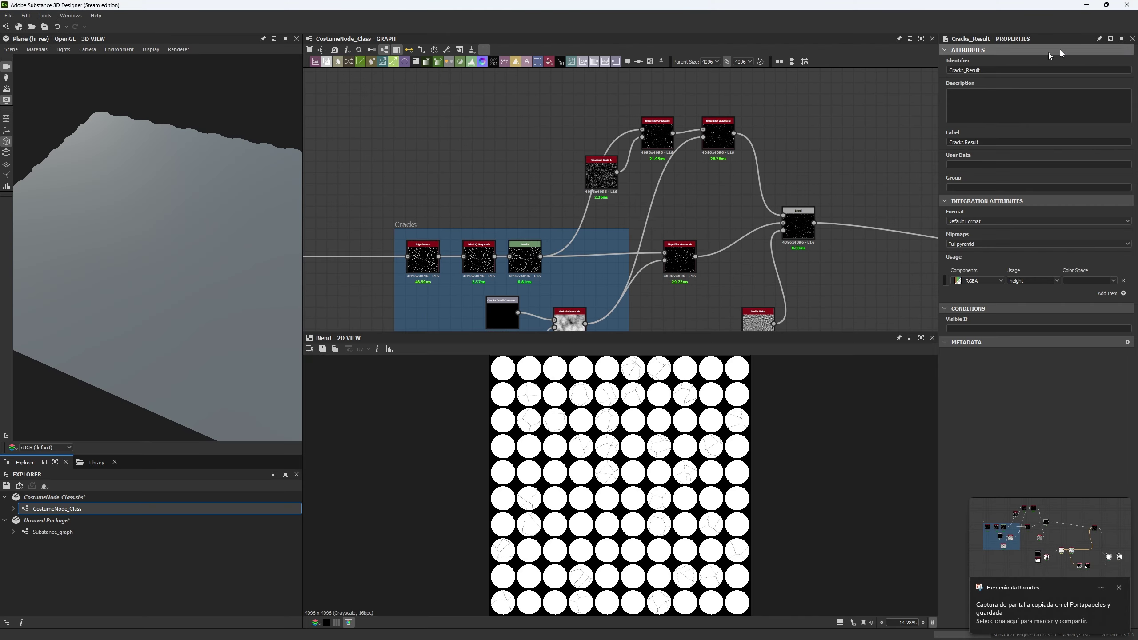
- Switch to Discord and send the node graph screenshot to the Weekly Classes chat
key("alt+Tab")
key("ctrl+v")
key("Return")
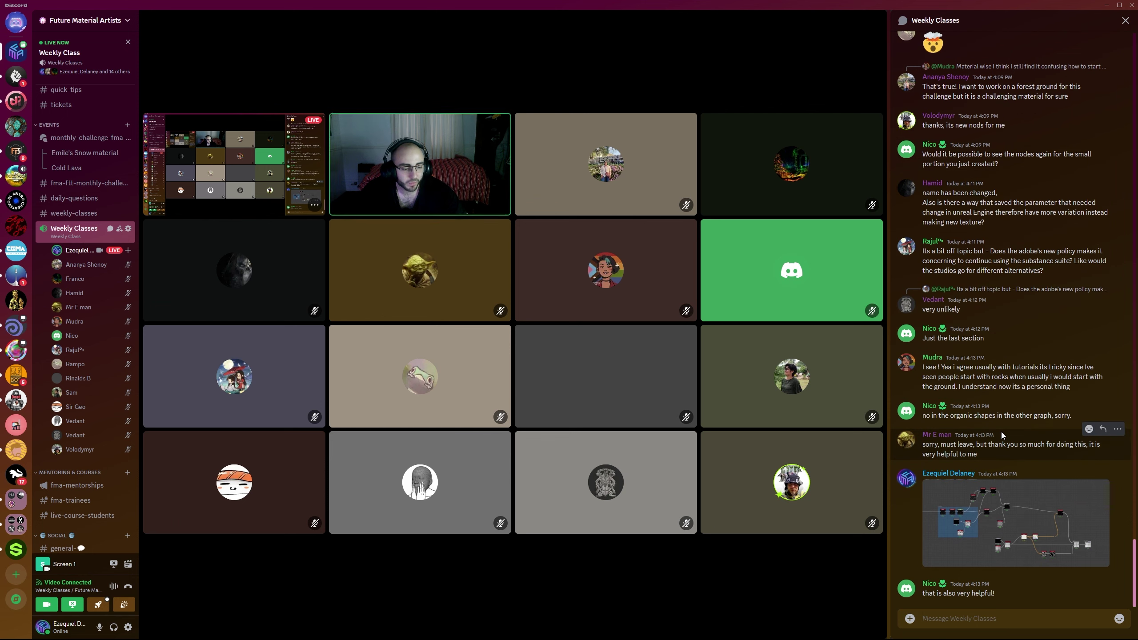
- Read through the class's questions in the Weekly Classes chat and widen the chat pane
scroll(1001, 432, "up", 2)
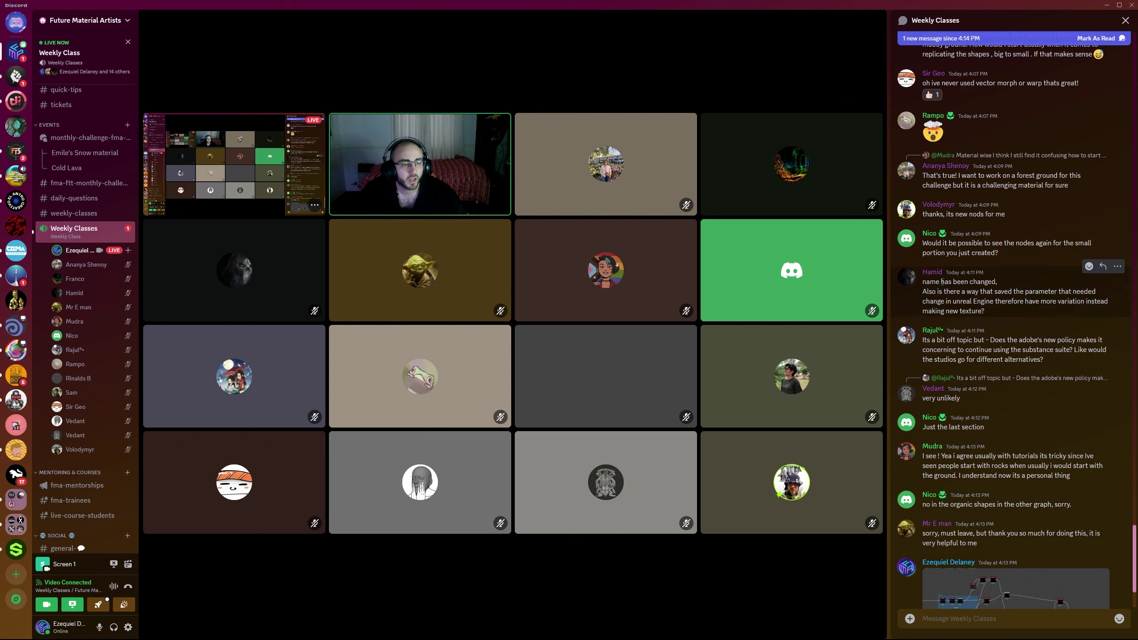
scroll(1043, 249, "down", 1)
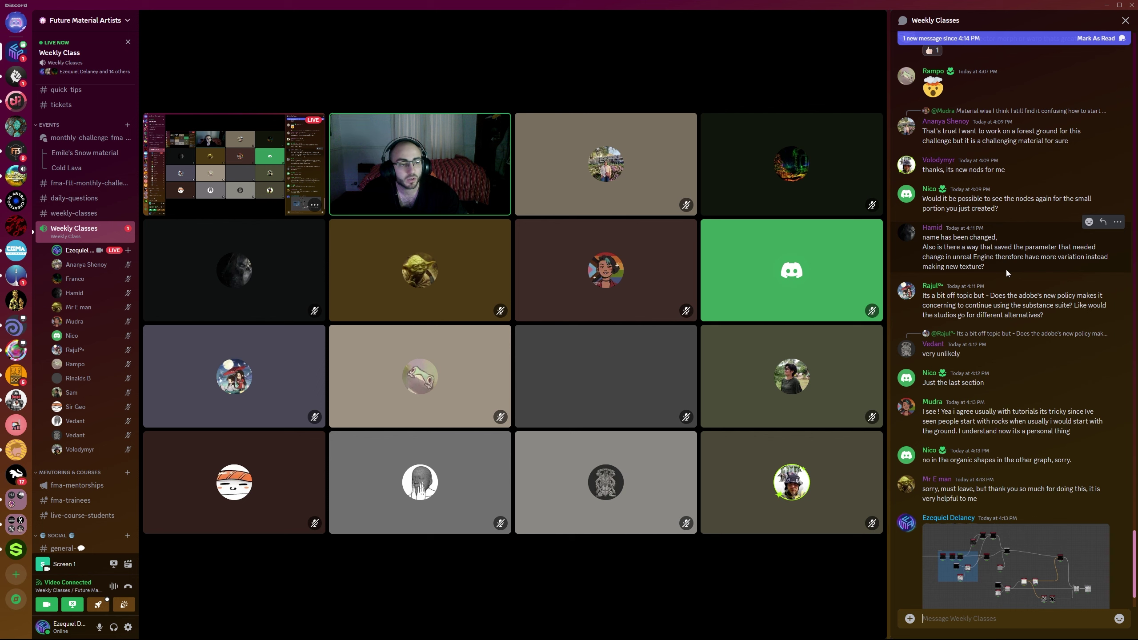
scroll(1002, 268, "down", 2)
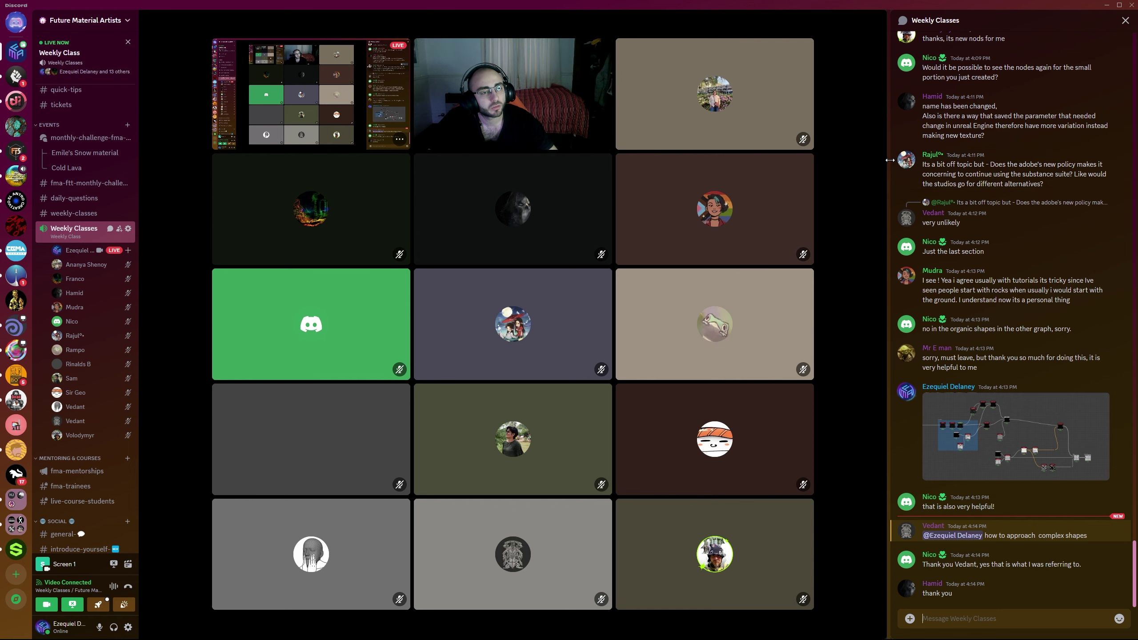
left_click_drag(888, 161, 755, 163)
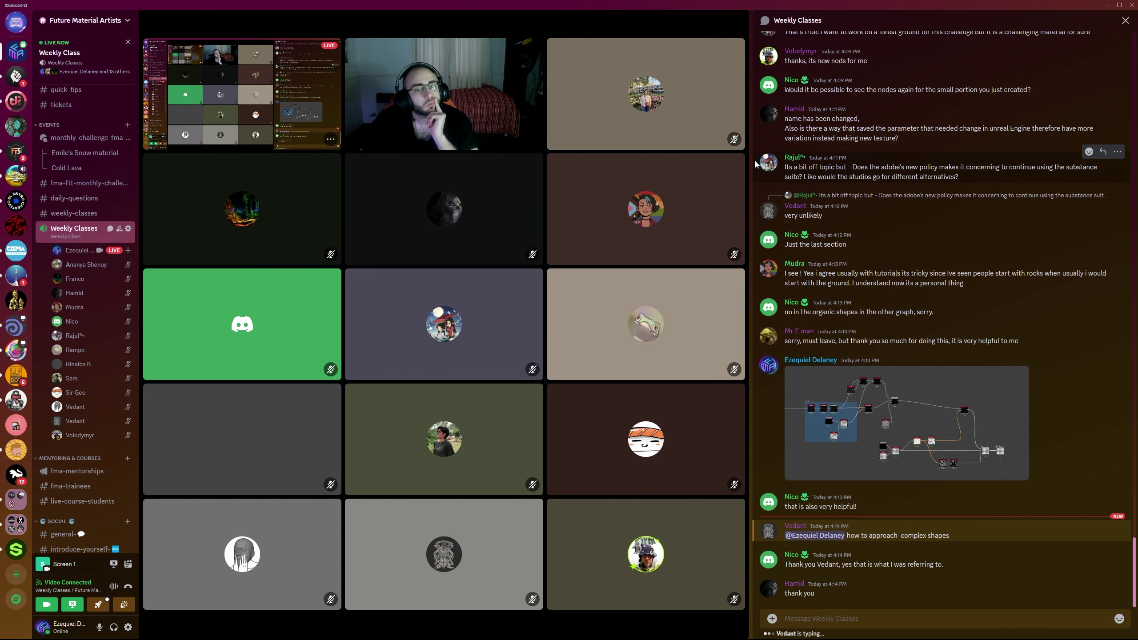
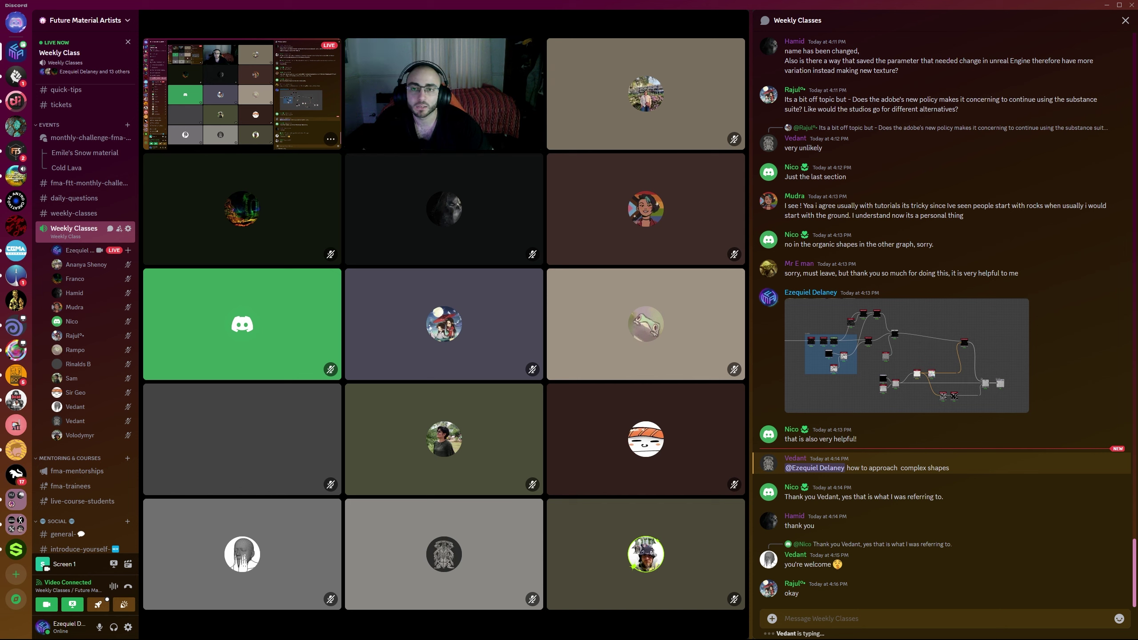
- Switch to Chrome, browse the Pinterest home feed for complex shape references, and return to the Weekly Classes chat in Discord
mouse_move(459, 136)
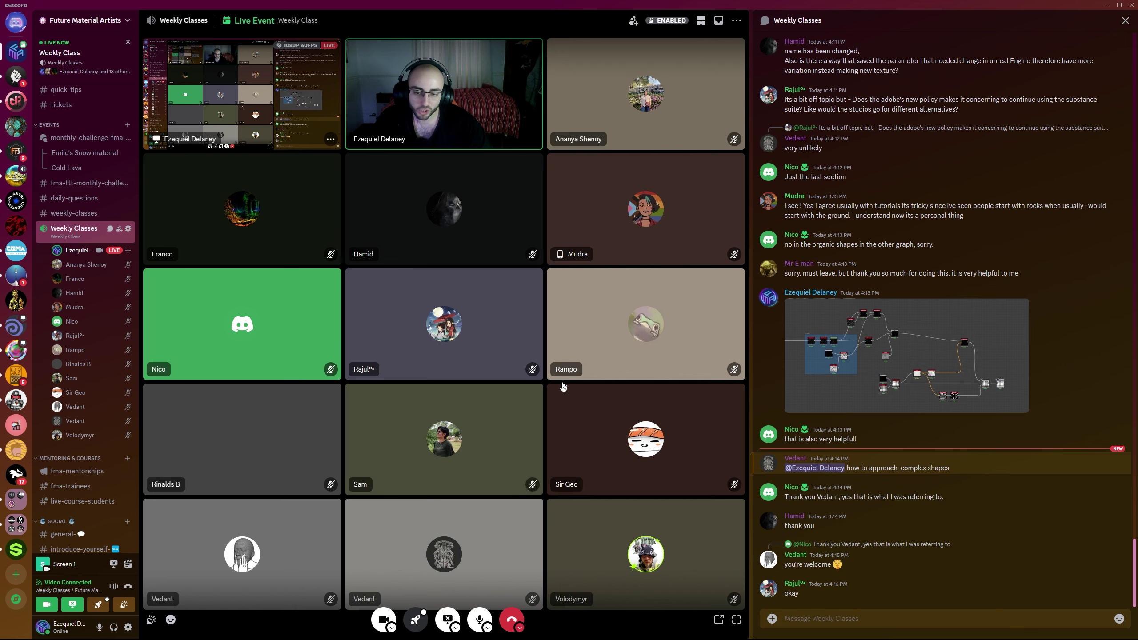
key("alt+Tab")
key("alt+Tab")
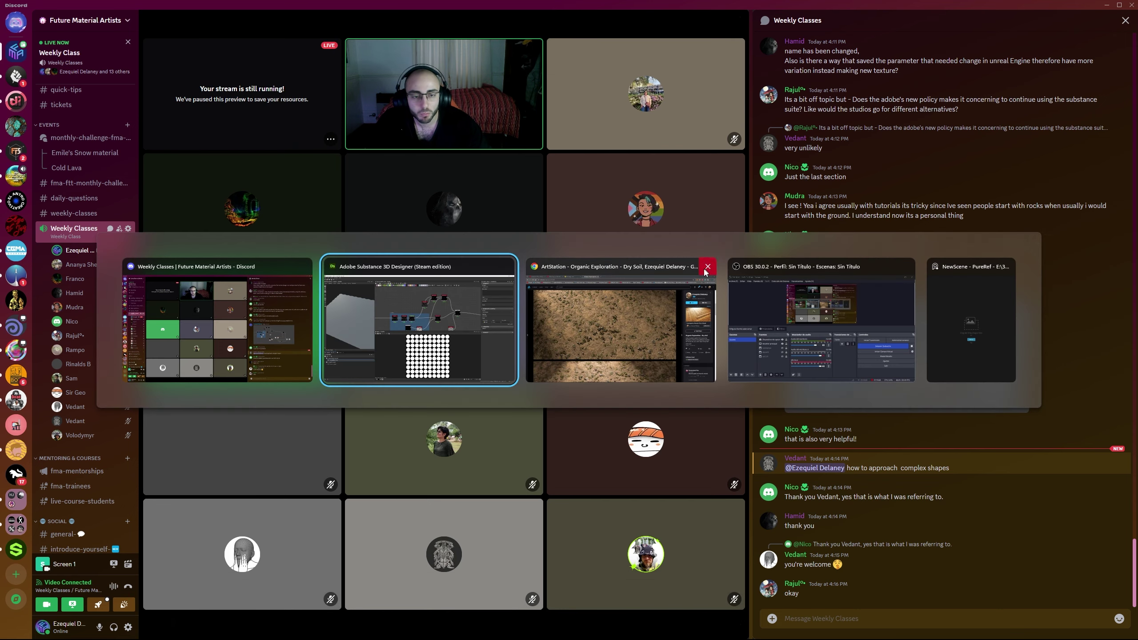
key("alt+Tab")
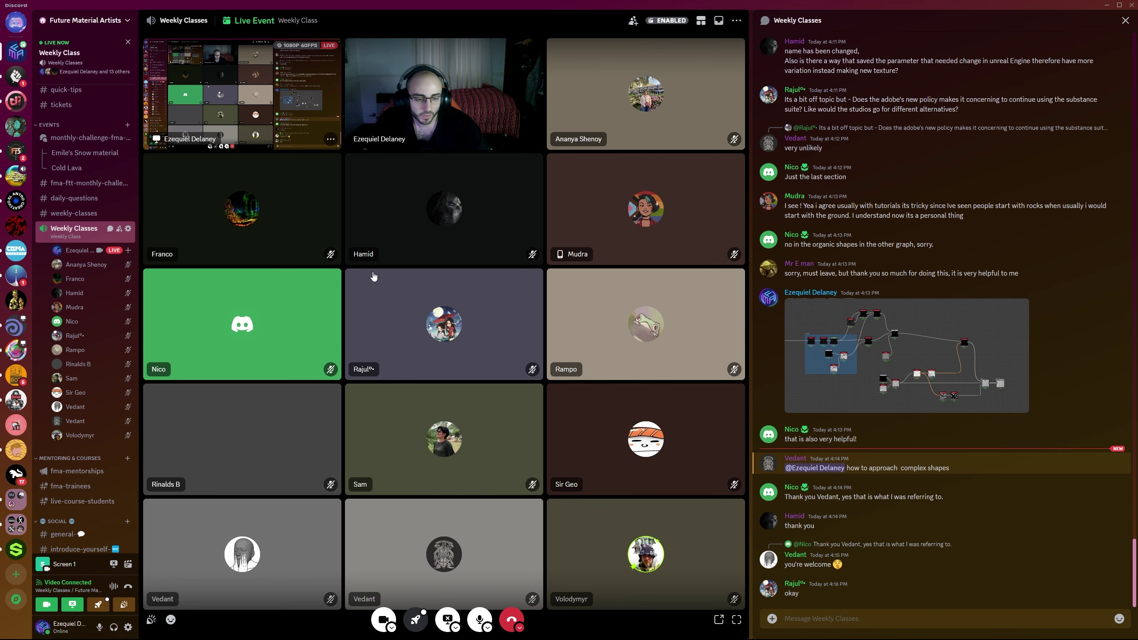
key("alt+Tab")
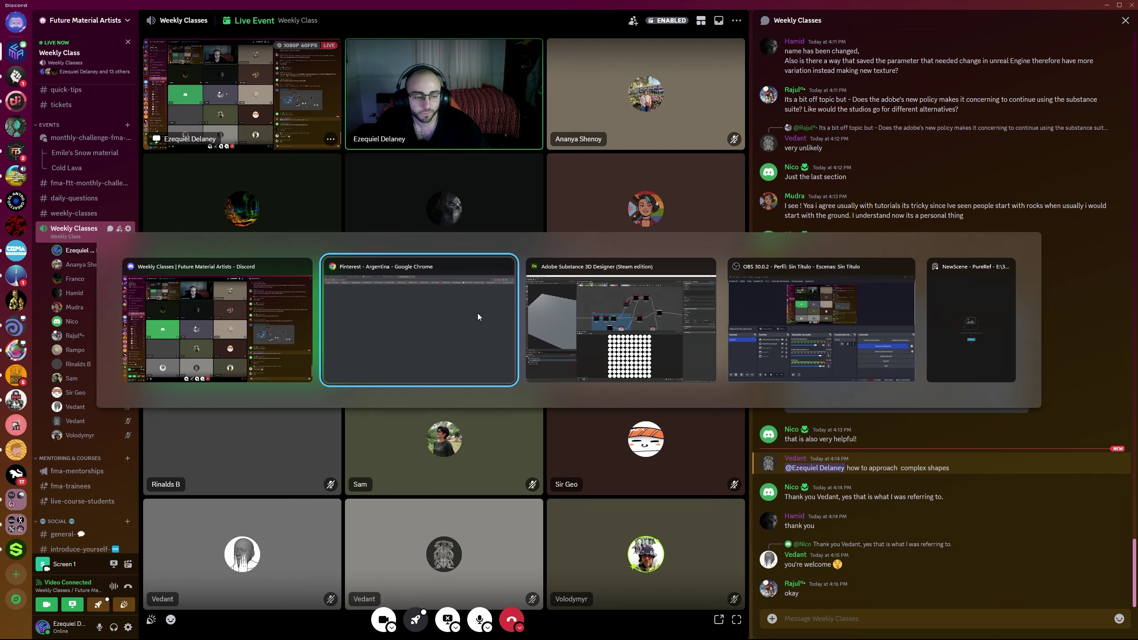
scroll(291, 212, "down", 10)
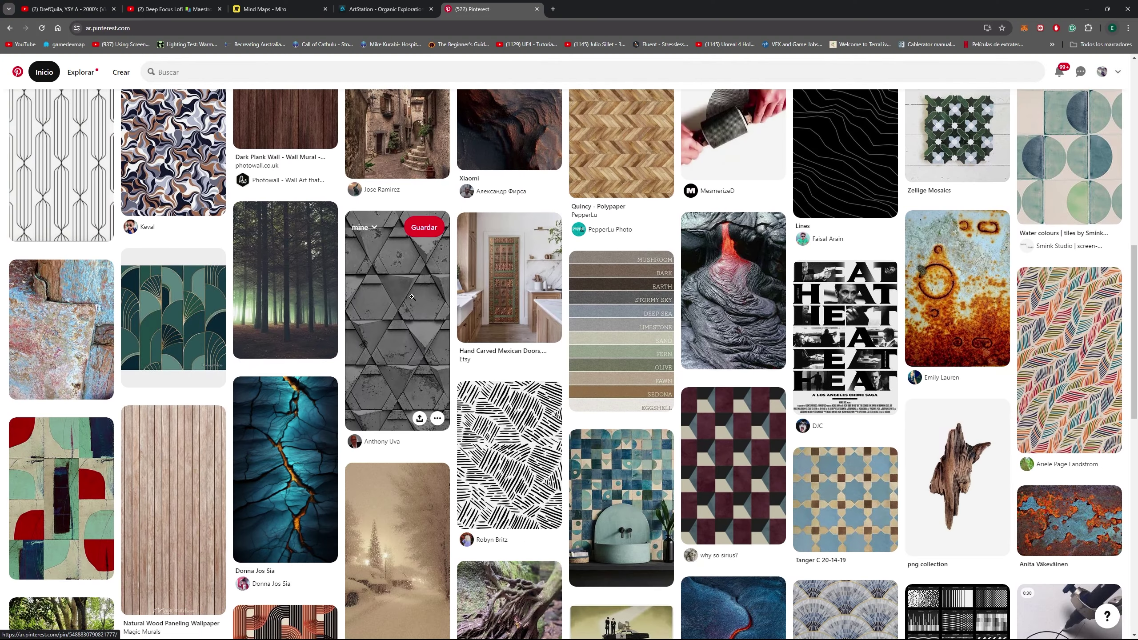
scroll(381, 297, "down", 4)
key("alt+Tab")
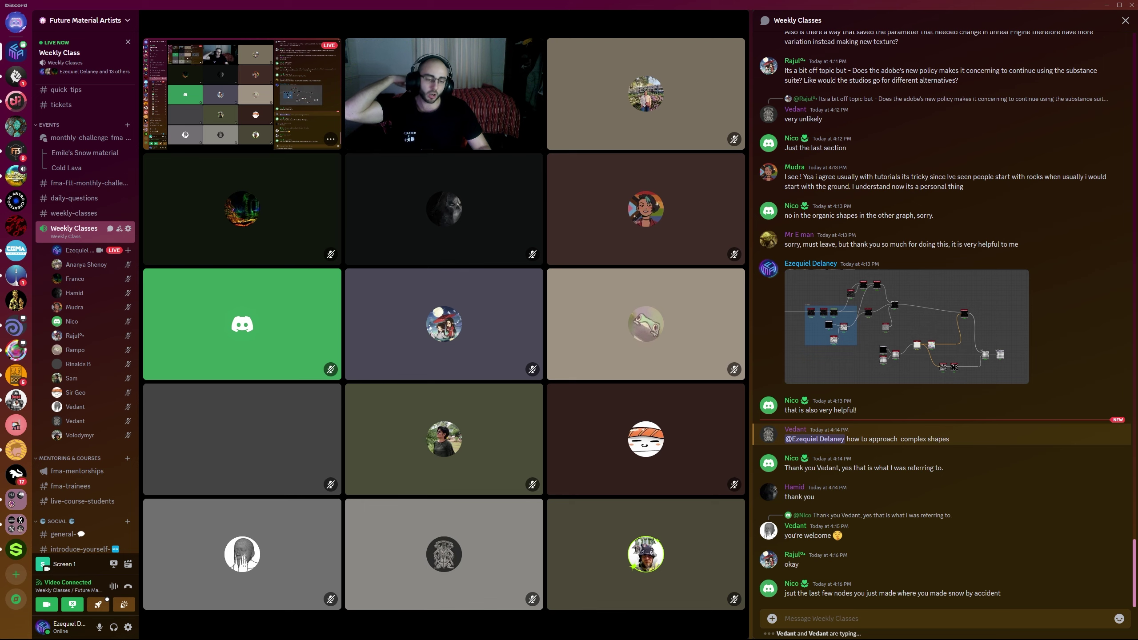
- Switch to Substance 3D Designer and open Substance_graph from the unsaved package
key("alt+Tab")
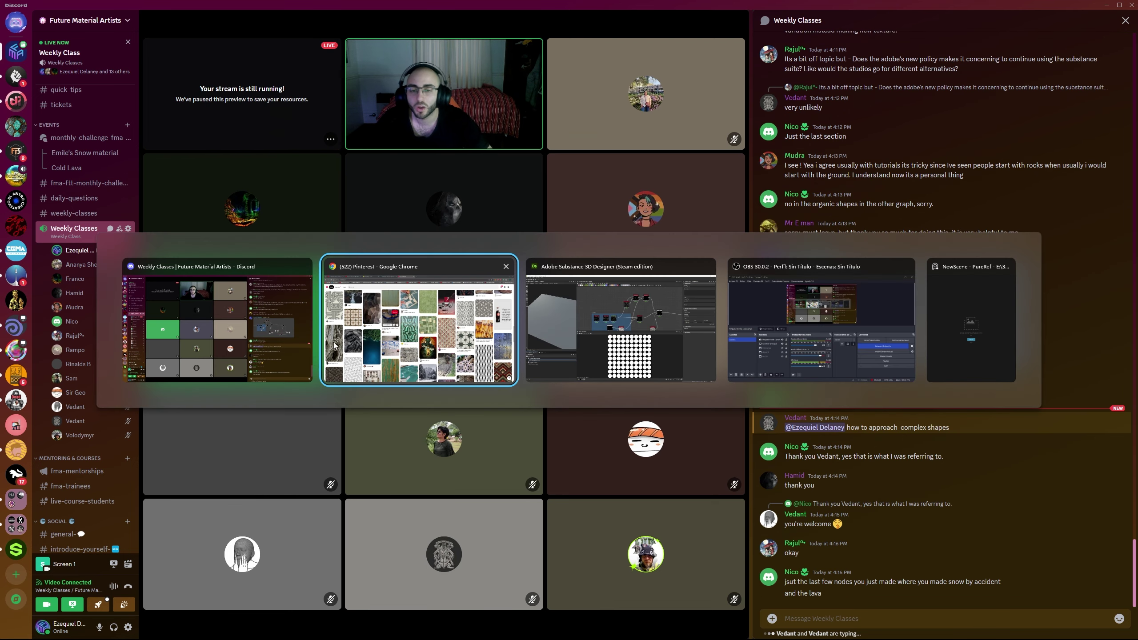
left_click(578, 308)
double_click(48, 532)
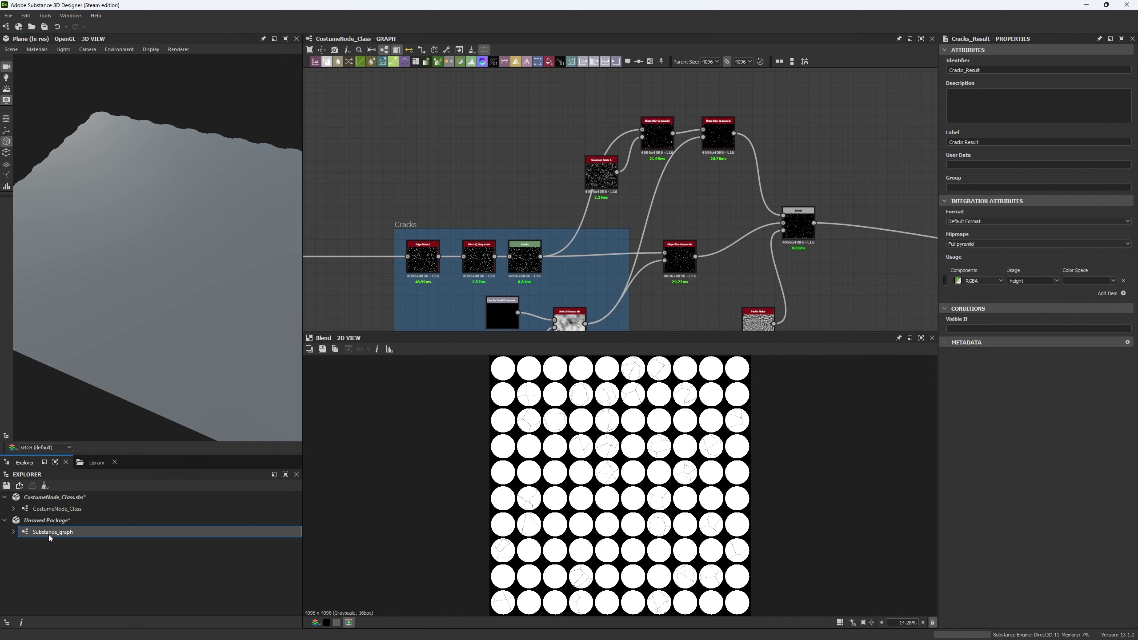
- Locate the noise and warp node chain in Substance_graph using the maximized graph view, and restore the normal layout
middle_click_drag(604, 237, 608, 147)
scroll(648, 187, "up", 3)
middle_click_drag(487, 157, 918, 187)
left_click(920, 39)
scroll(523, 160, "up", 3)
scroll(435, 162, "up", 1)
middle_click_drag(434, 162, 451, 201)
left_click(1121, 39)
middle_click_drag(519, 165, 482, 90)
scroll(491, 219, "down", 1)
middle_click_drag(491, 219, 388, 174)
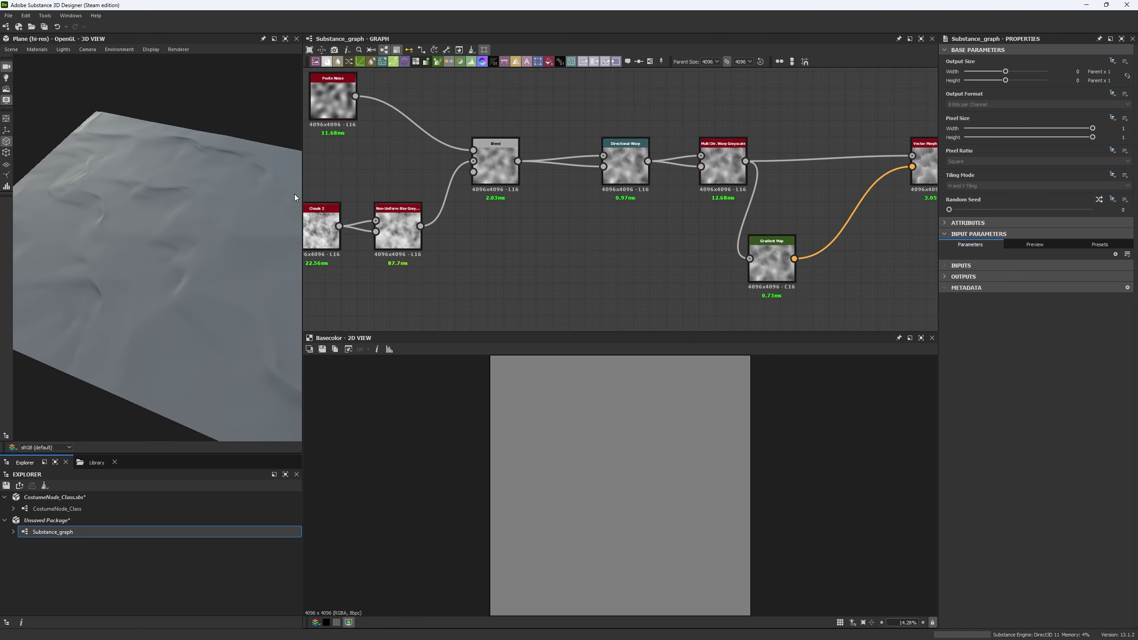
- Widen the graph view and frame the node chain from Perlin Noise and Clouds 2 through Vector Morph Grayscale
left_click_drag(302, 176, 130, 176)
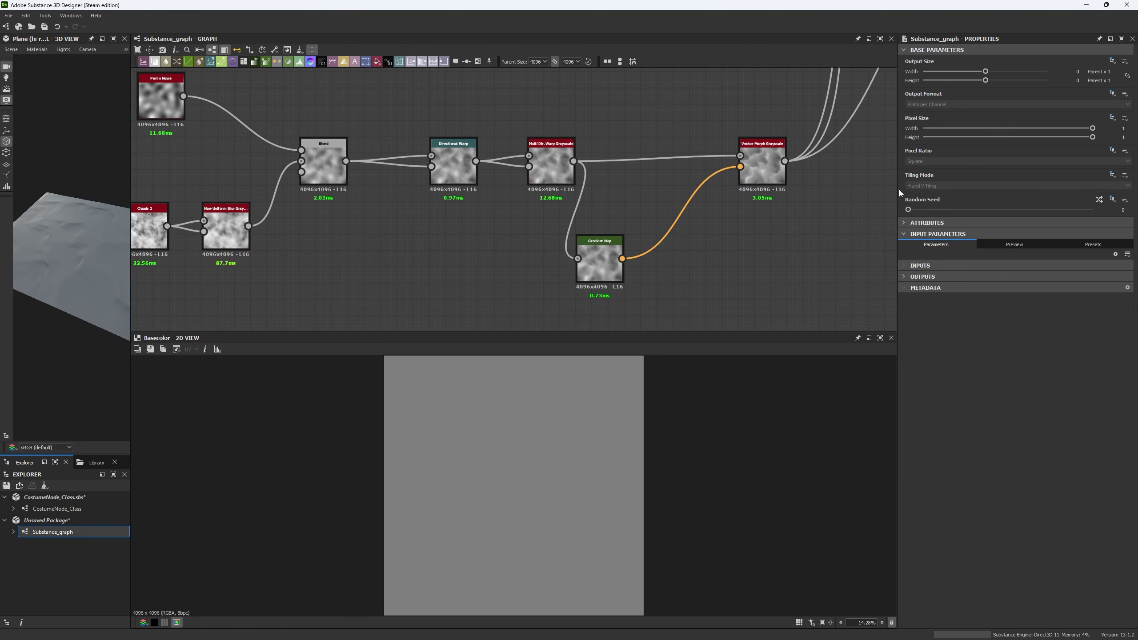
left_click_drag(897, 190, 946, 191)
scroll(678, 259, "down", 3)
middle_click_drag(679, 259, 739, 234)
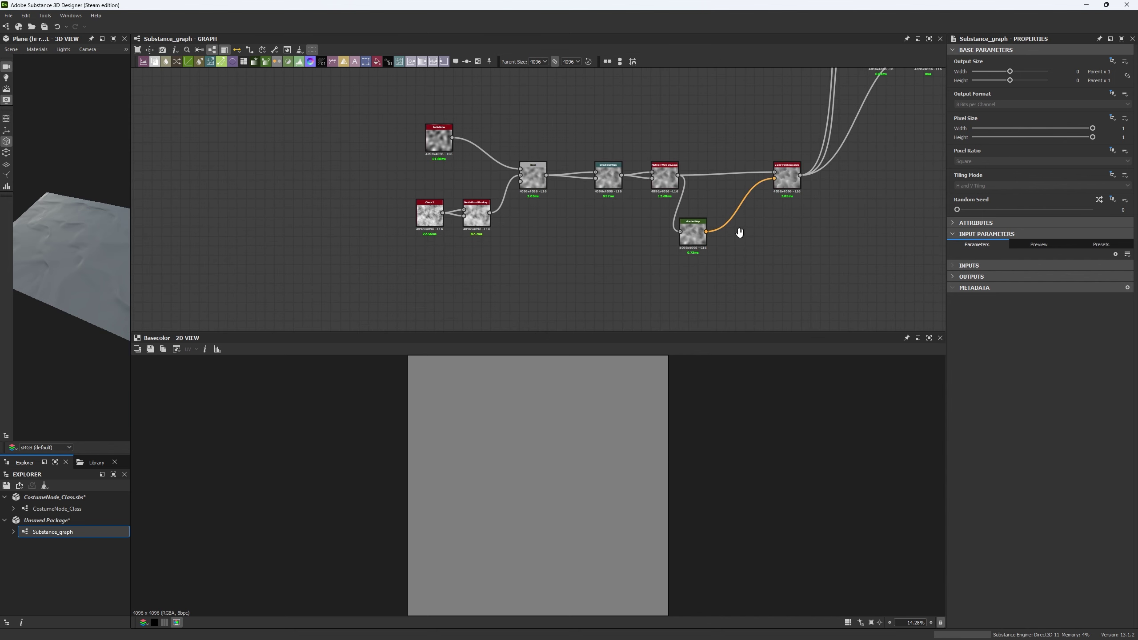
scroll(592, 189, "up", 3)
middle_click_drag(593, 190, 548, 188)
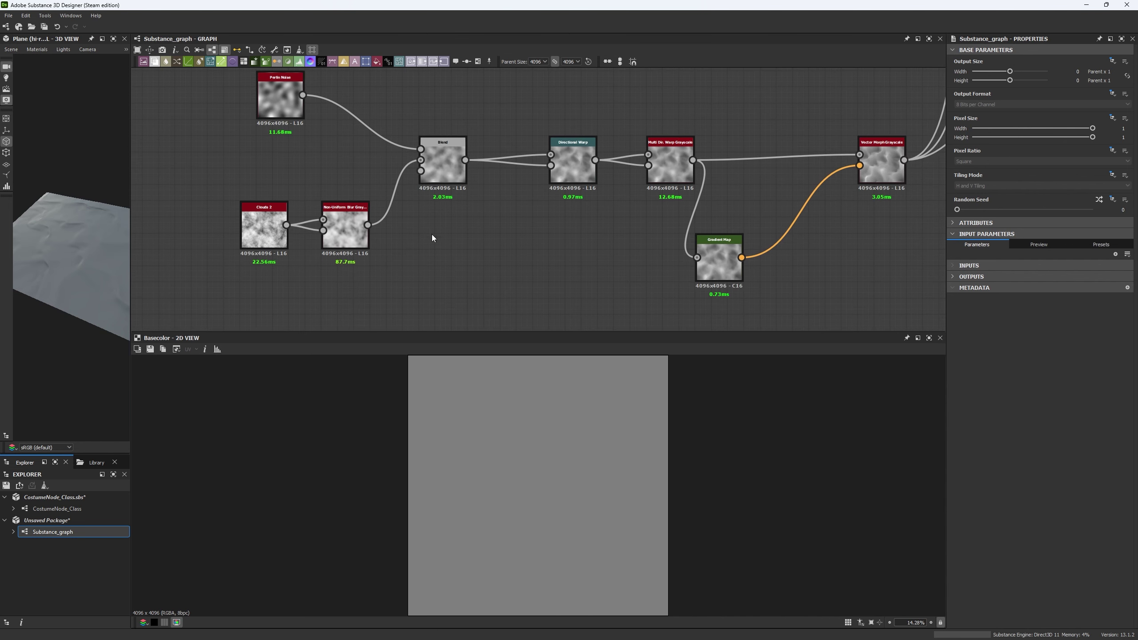
middle_click_drag(269, 229, 306, 232)
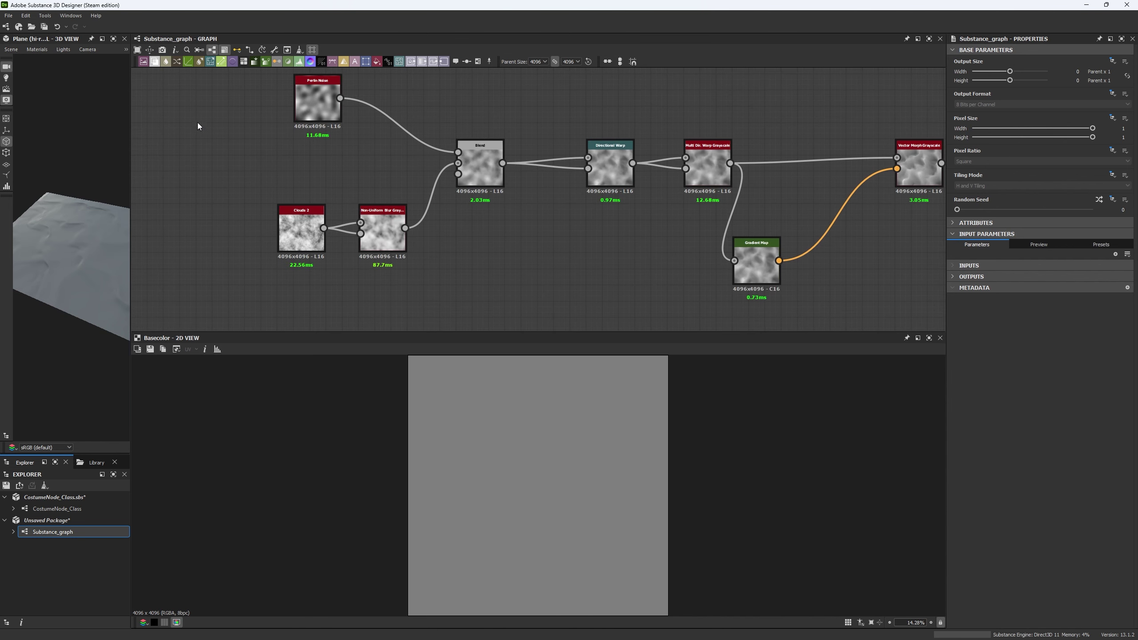
- Enlarge the 3D view to inspect the plane's surface and preview the Blend node
left_click_drag(132, 204, 416, 207)
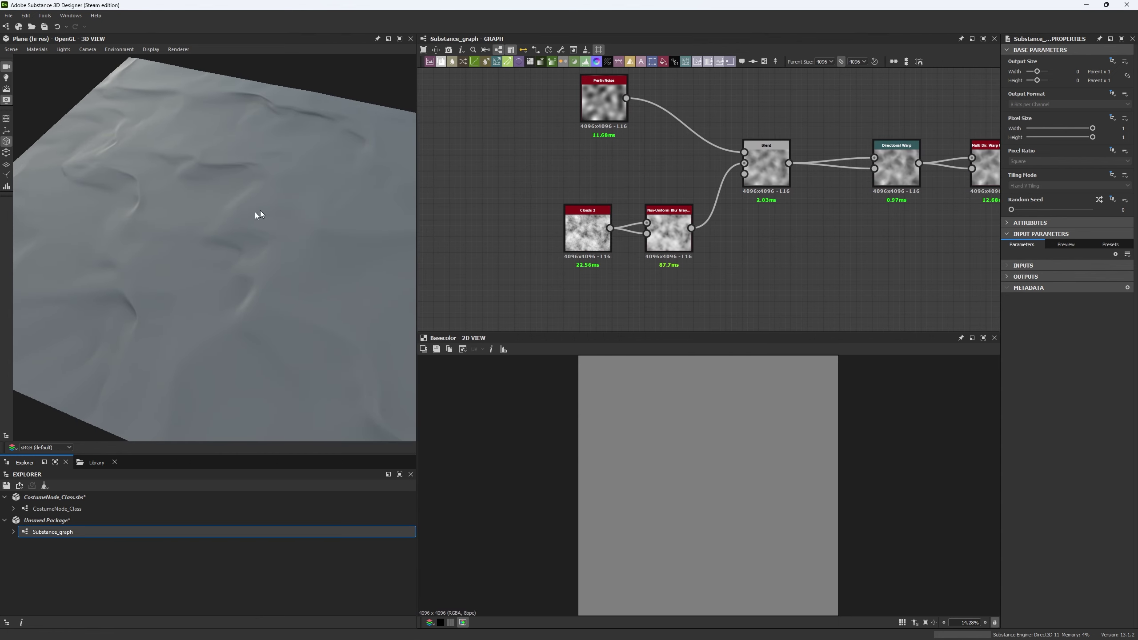
mouse_move(233, 211)
left_mouse_down()
mouse_move(199, 214)
mouse_move(227, 203)
left_mouse_up()
middle_click_drag(559, 196, 532, 192)
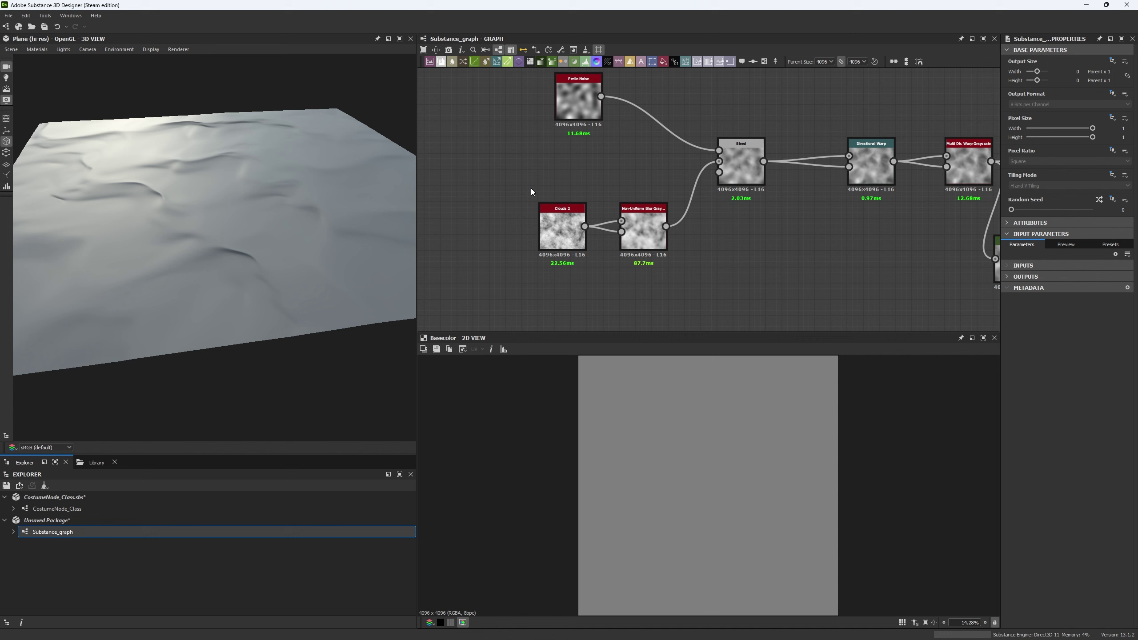
double_click(730, 167)
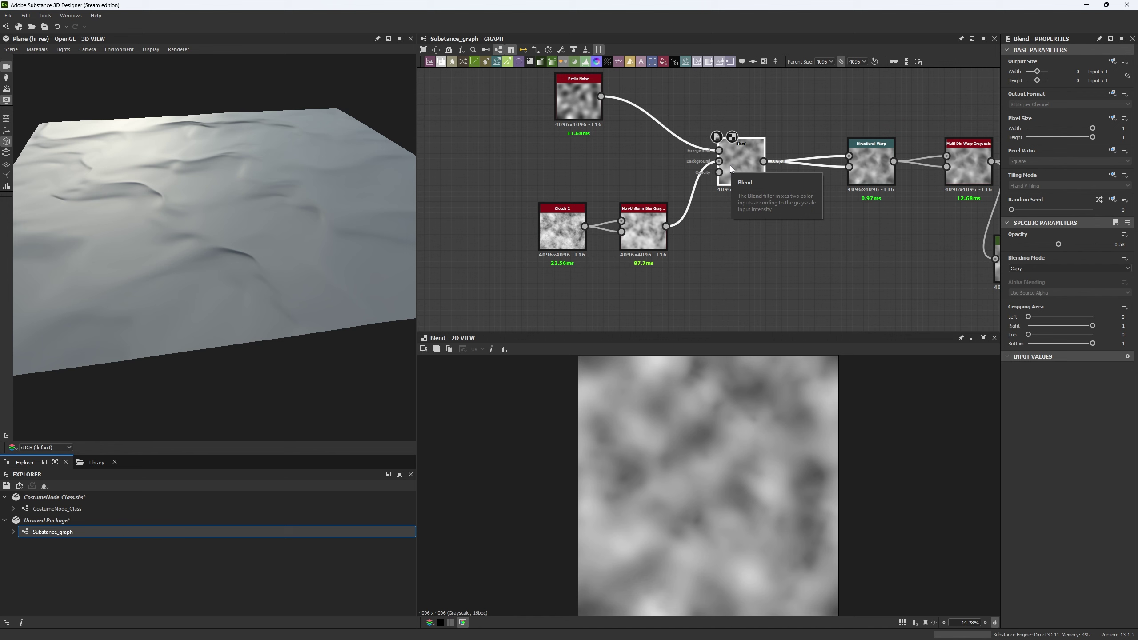
- Set the Non Uniform Blur Grayscale intensity to 2.17 and inspect the surface detail on the plane
left_click(644, 257)
left_click_drag(1018, 257, 1015, 256)
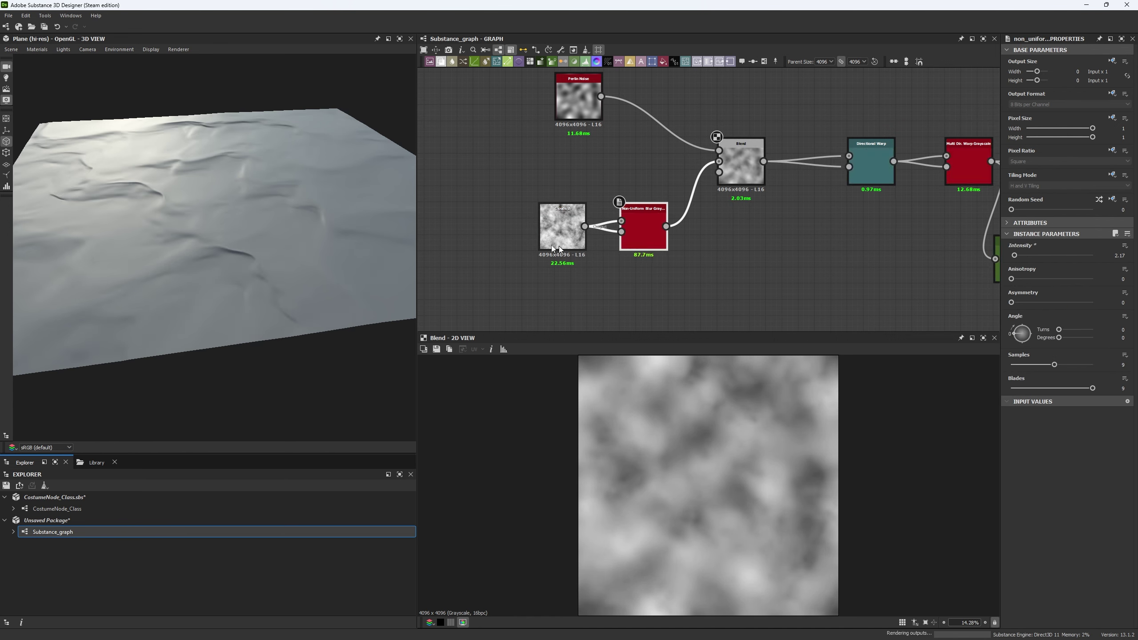
left_click_drag(278, 210, 270, 224)
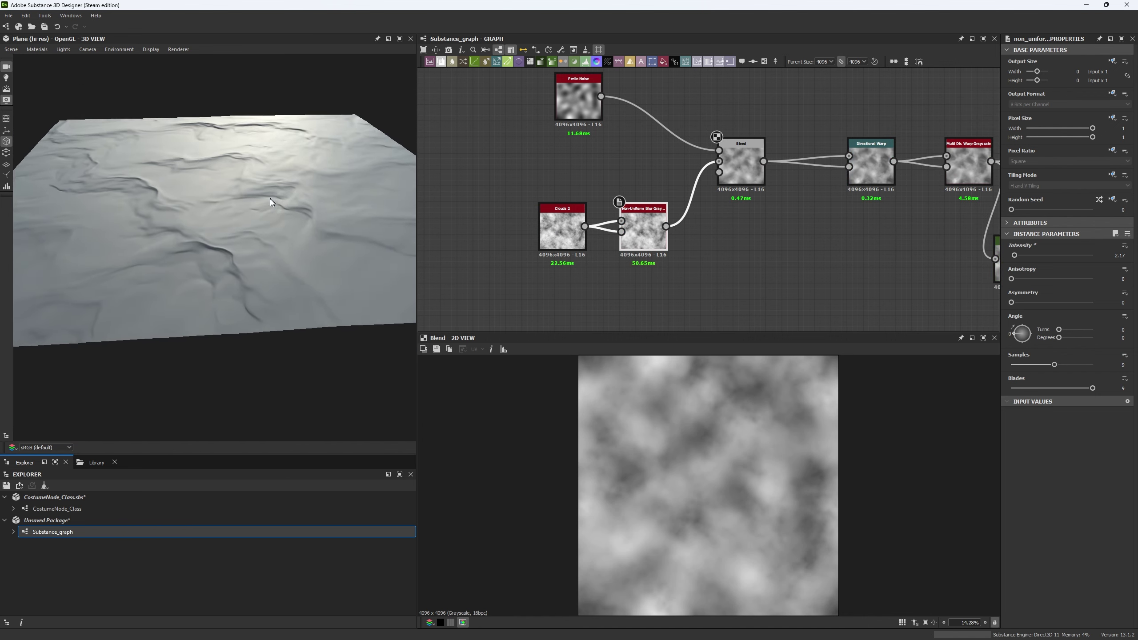
scroll(263, 238, "up", 4)
left_click_drag(275, 271, 361, 225)
middle_click_drag(760, 216, 732, 230)
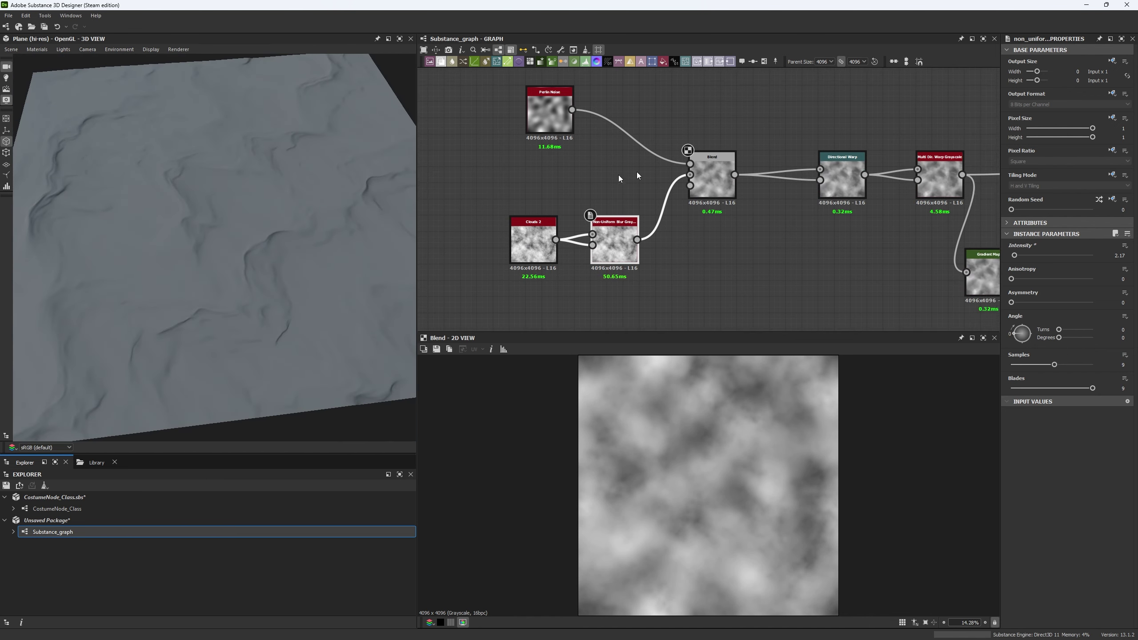
- Preview the Perlin Noise node and slightly raise the height scale of the plane's material
left_click(547, 123)
left_click_drag(253, 256, 106, 93)
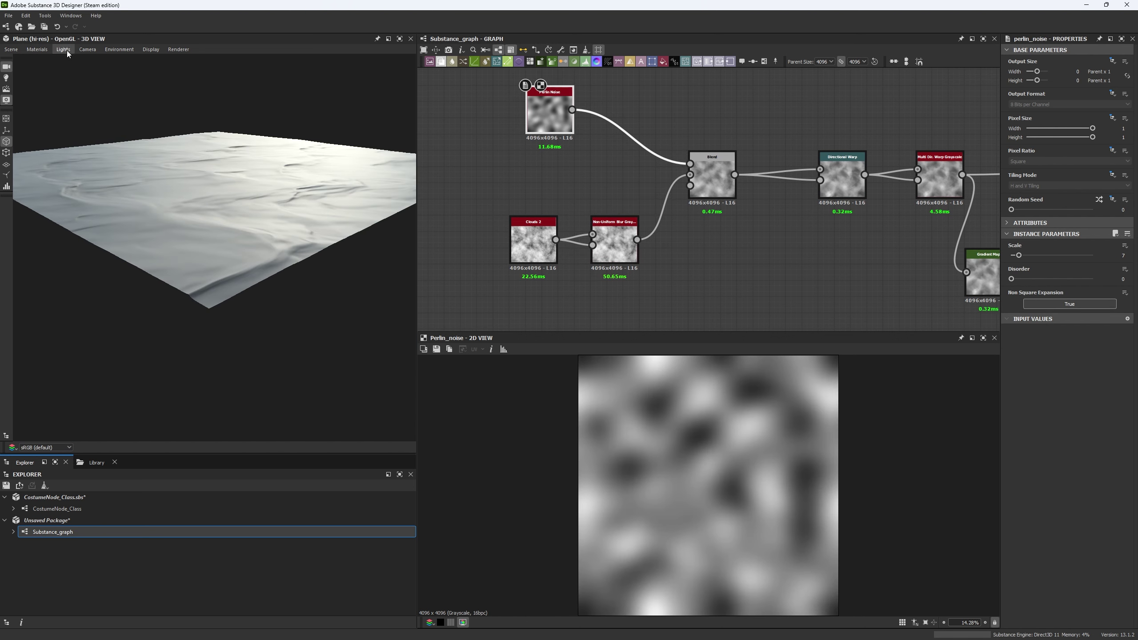
left_click(37, 49)
mouse_move(49, 60)
left_click(103, 63)
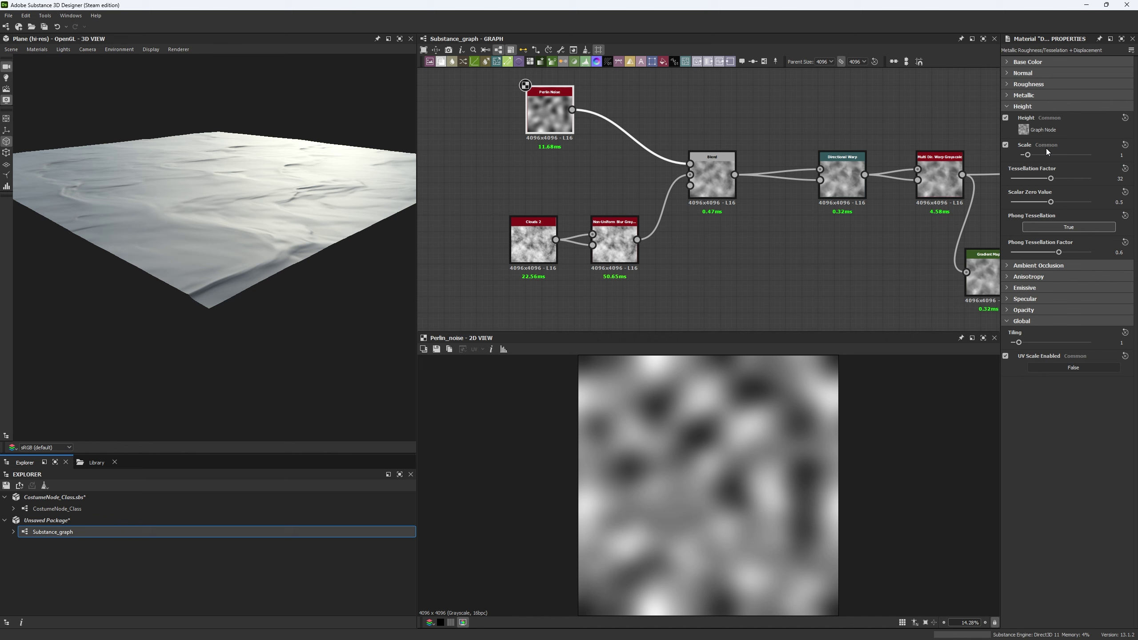
left_click_drag(1027, 155, 1036, 155)
- Set the Perlin Noise scale to 11 and inspect the folds on the whole plane
left_click(570, 129)
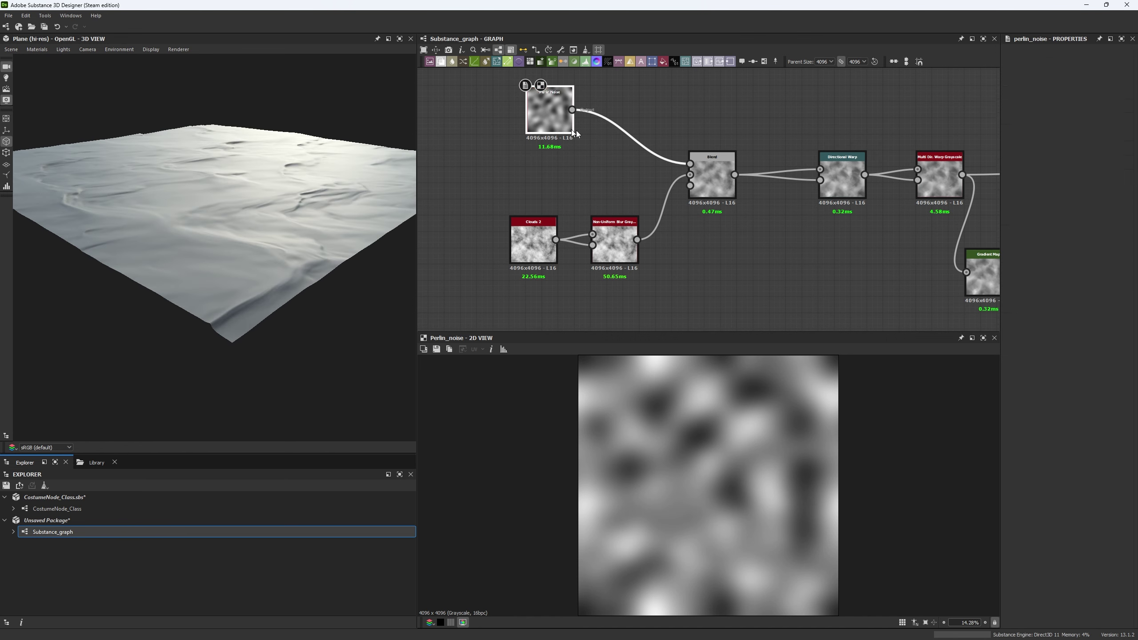
left_click_drag(1018, 254, 1025, 256)
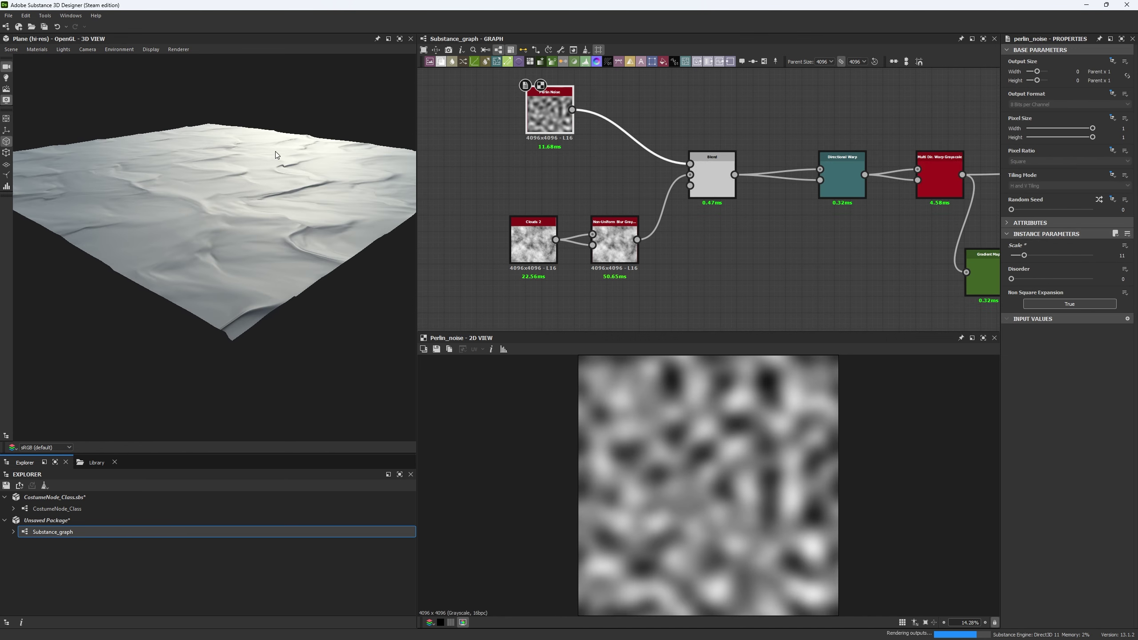
left_click_drag(276, 151, 354, 217)
scroll(267, 115, "down", 3)
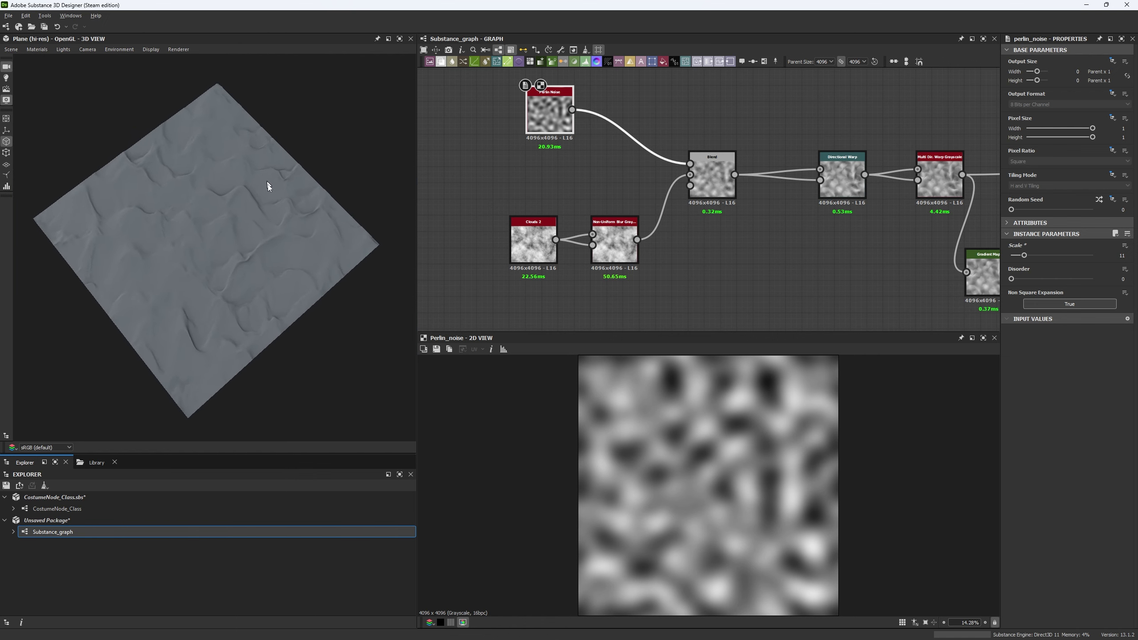
scroll(247, 315, "up", 4)
scroll(292, 296, "down", 3)
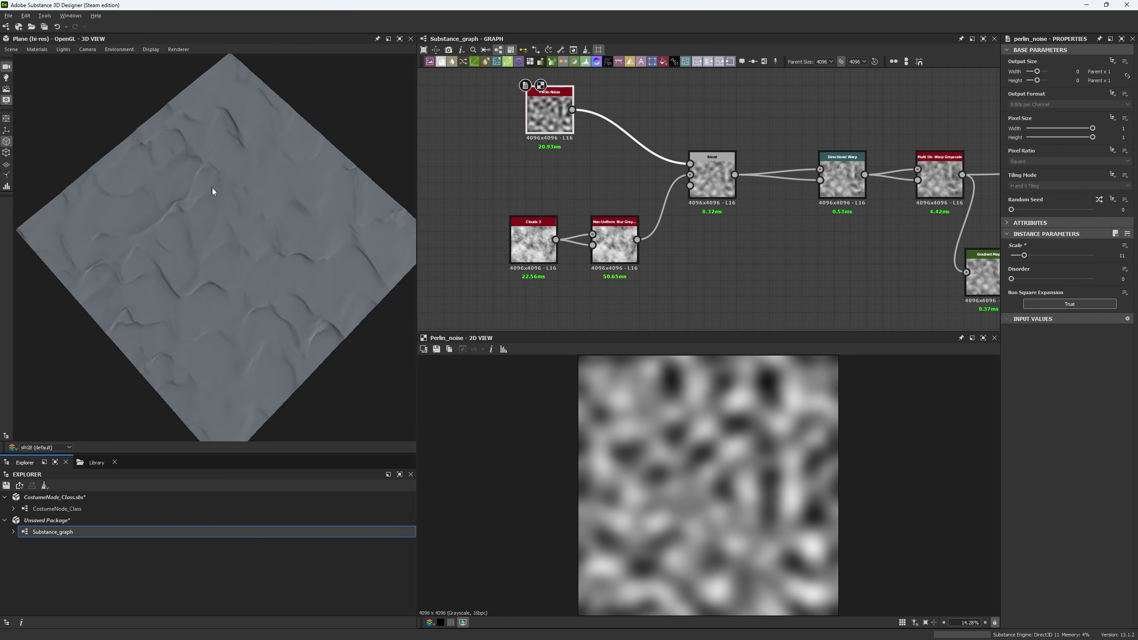
mouse_move(214, 191)
left_mouse_down()
mouse_move(218, 213)
mouse_move(192, 196)
left_mouse_up()
- Change the 3D preview mesh to Sphere 2 Tiles and set the camera to Front
left_click(5, 66)
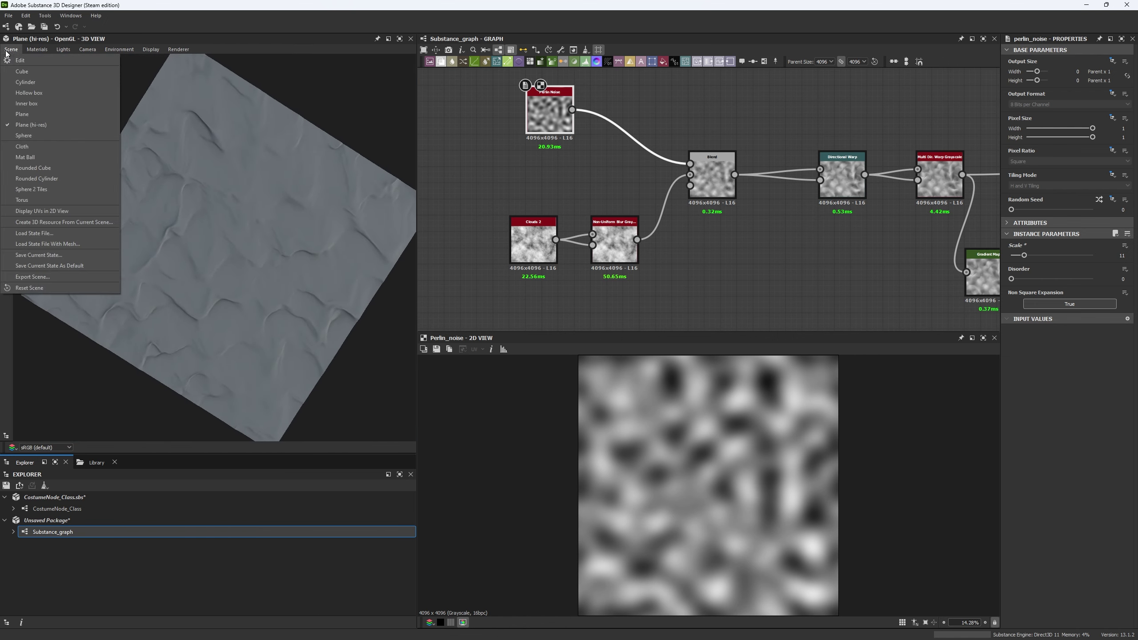
left_click(39, 189)
left_click_drag(289, 322, 80, 280)
left_click(90, 49)
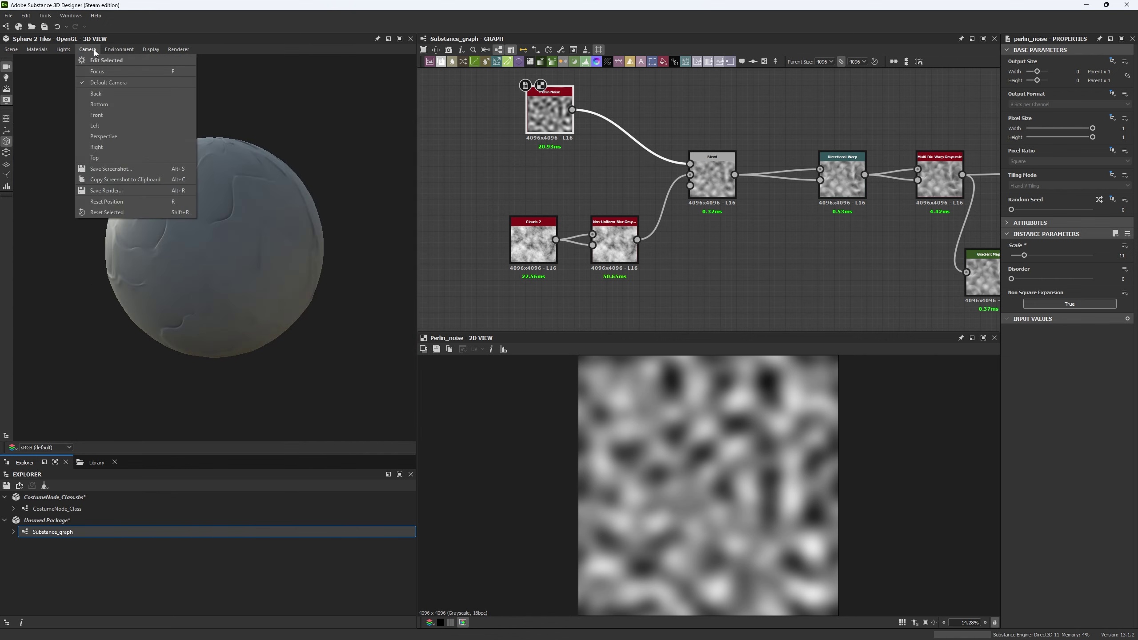
left_click(114, 115)
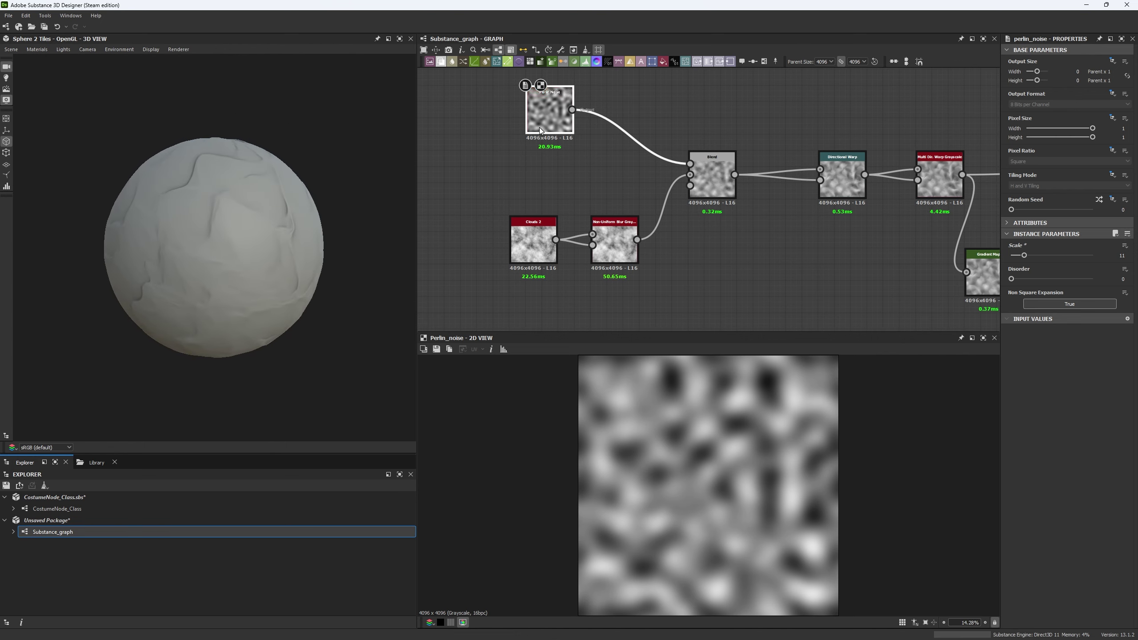
- Set the Perlin Noise scale to 24 and inspect the wrinkles around the sphere
left_click_drag(1023, 255, 1040, 255)
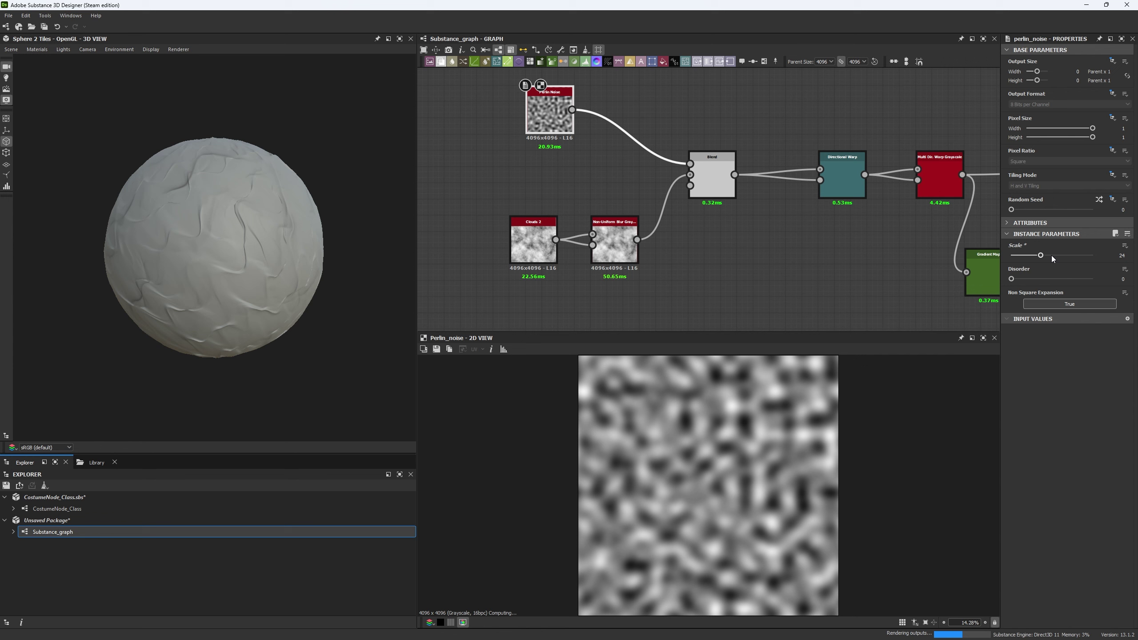
mouse_move(300, 251)
left_mouse_down()
mouse_move(243, 253)
mouse_move(264, 312)
left_mouse_up()
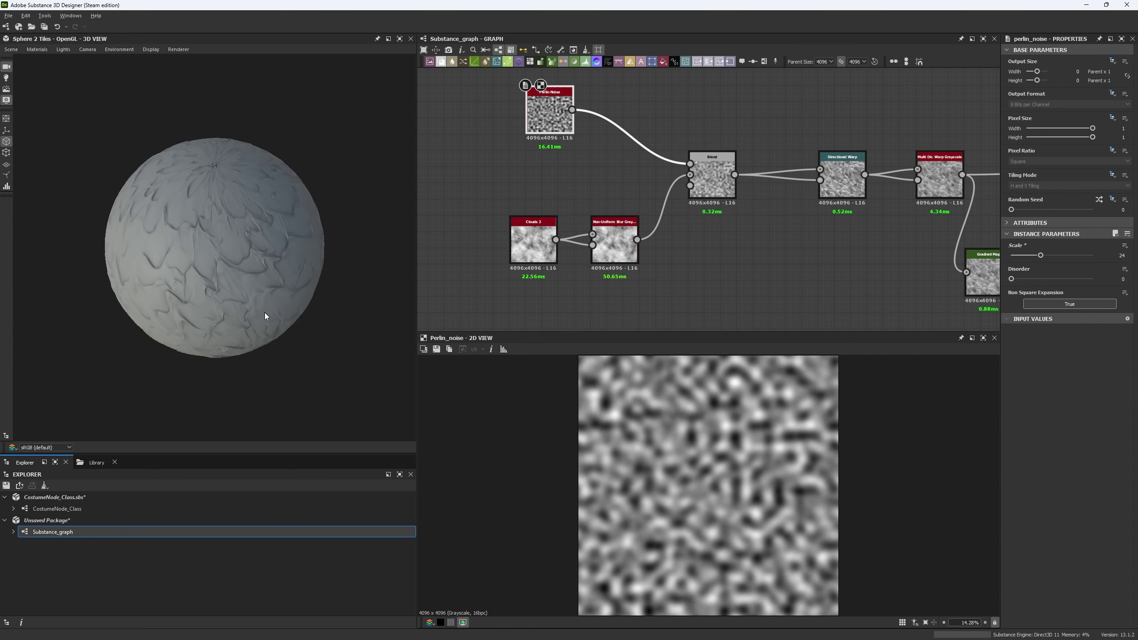
scroll(208, 284, "up", 5)
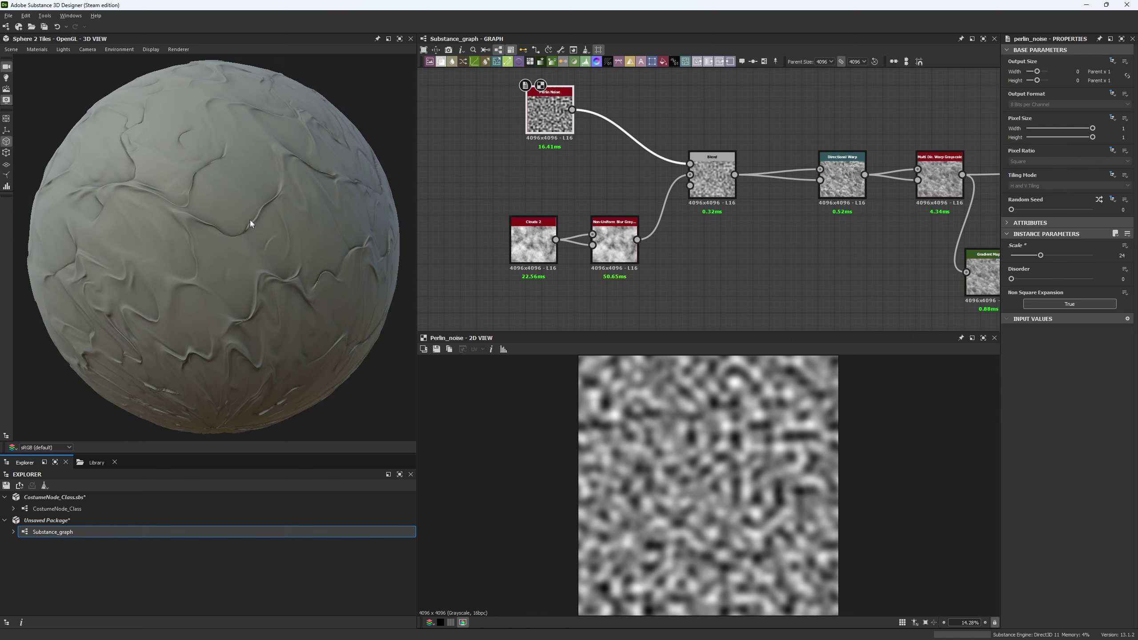
left_click_drag(249, 219, 249, 201)
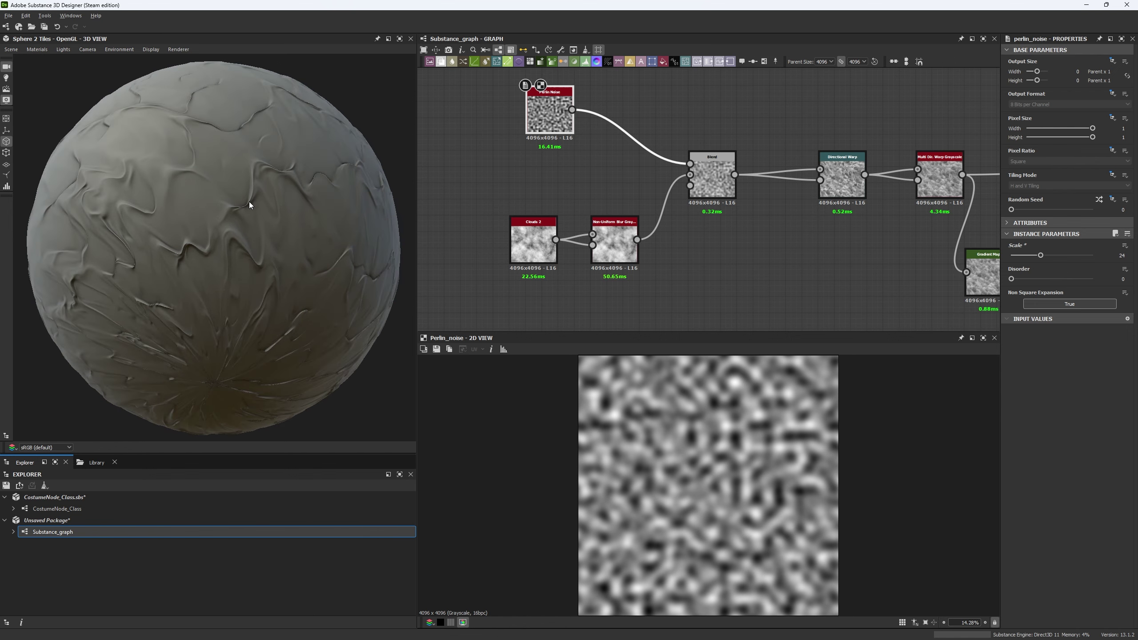
scroll(220, 237, "down", 4)
- Check the new messages in Discord's Weekly Classes chat and return to Substance 3D Designer to examine the sphere
key("alt+Tab")
left_click(368, 305)
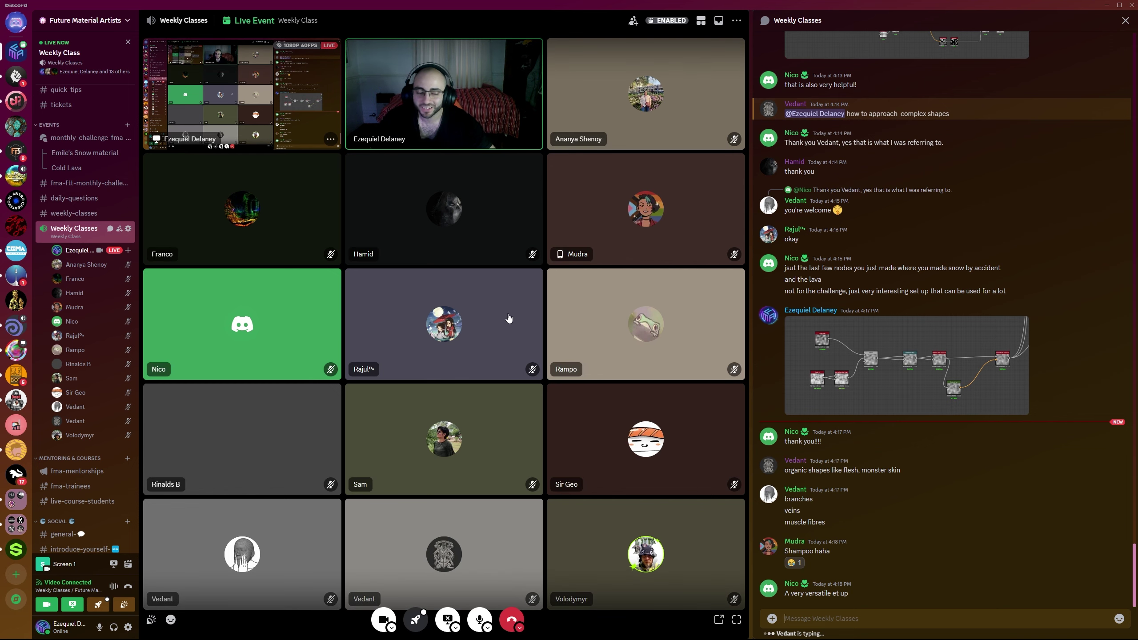
key("alt+Tab")
left_click(452, 303)
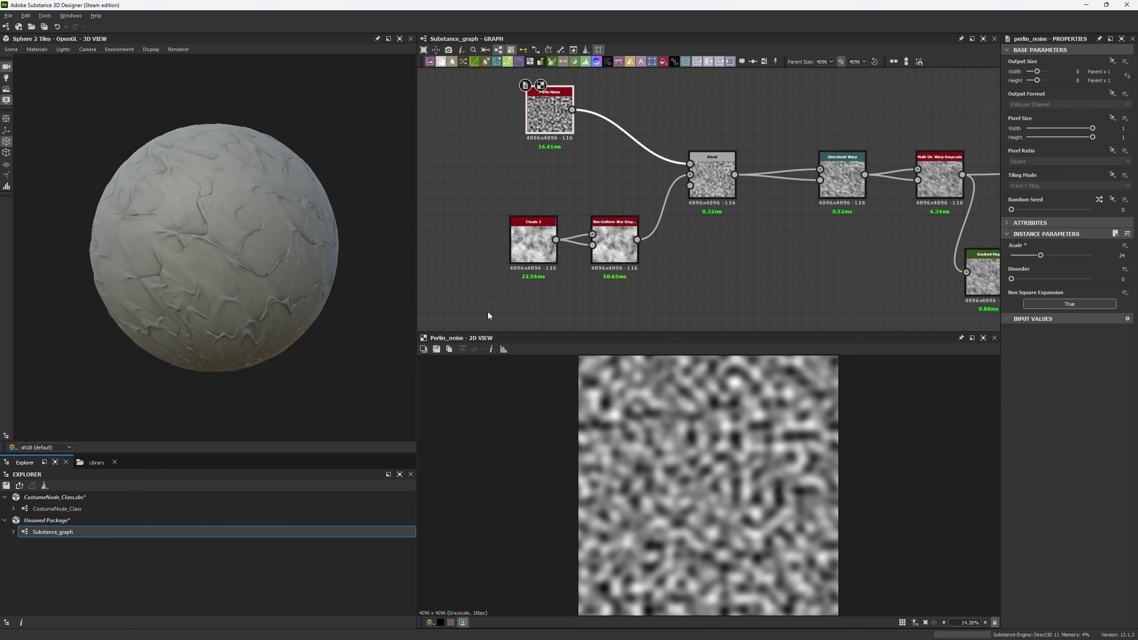
left_click_drag(181, 209, 224, 297)
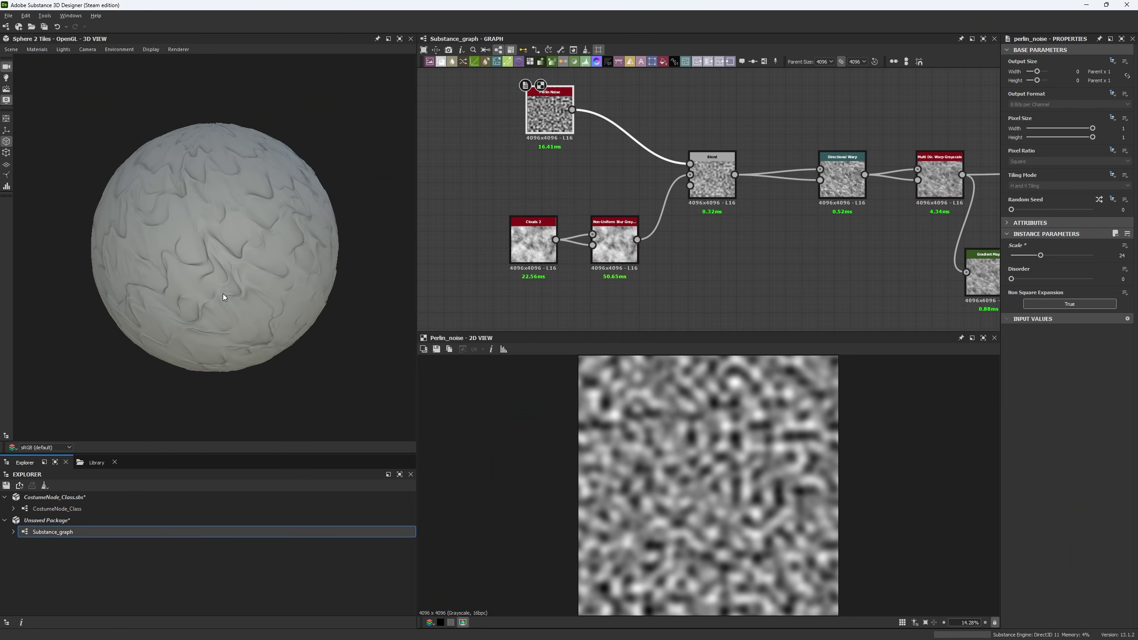
- Change the 3D preview mesh to Plane (hi-res) and inspect the folds across its surface from above
left_click(20, 49)
left_click(48, 127)
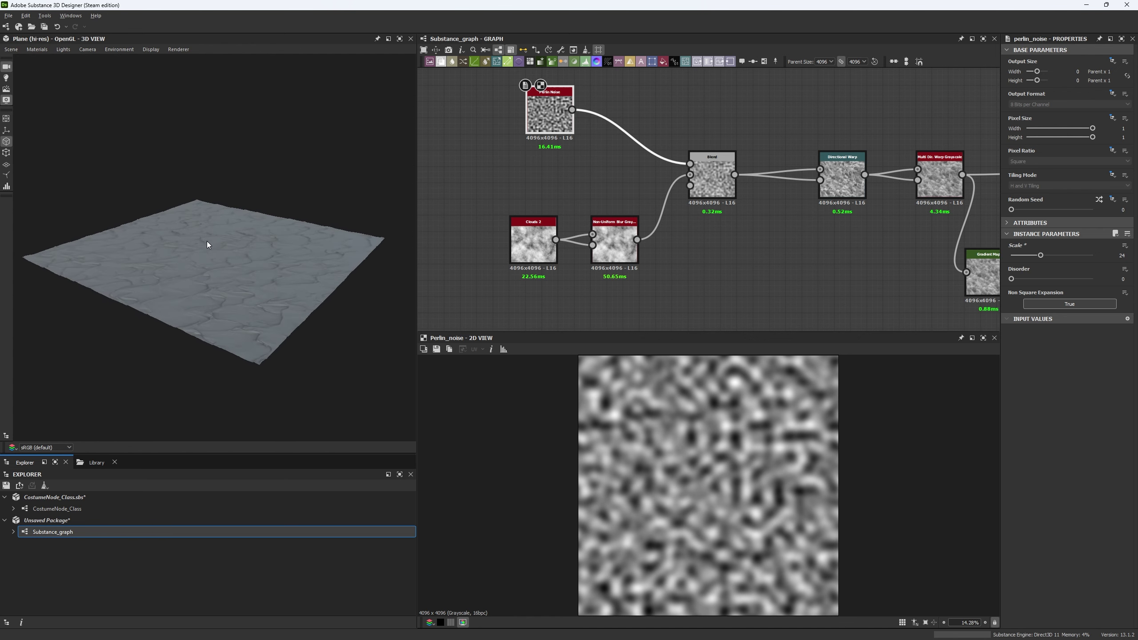
left_click_drag(207, 245, 248, 195)
scroll(211, 249, "up", 5)
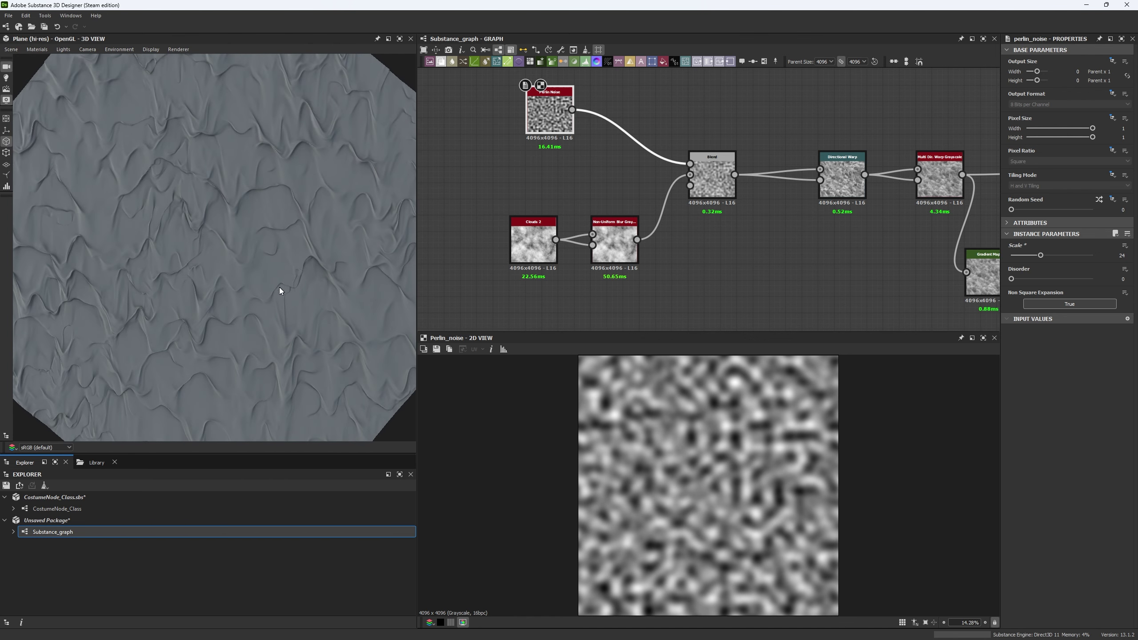
- Open the CostumeNode_Class graph and examine the output of the Levels node in the Cracks frame up close
scroll(458, 264, "down", 5)
middle_click_drag(459, 265, 523, 220)
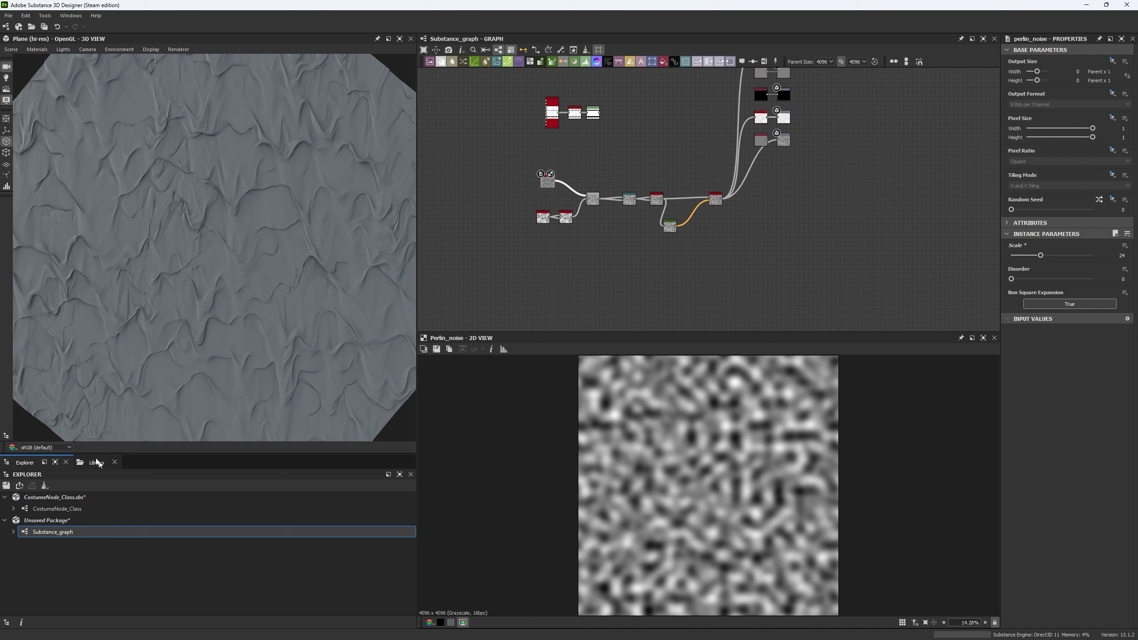
left_click(84, 510)
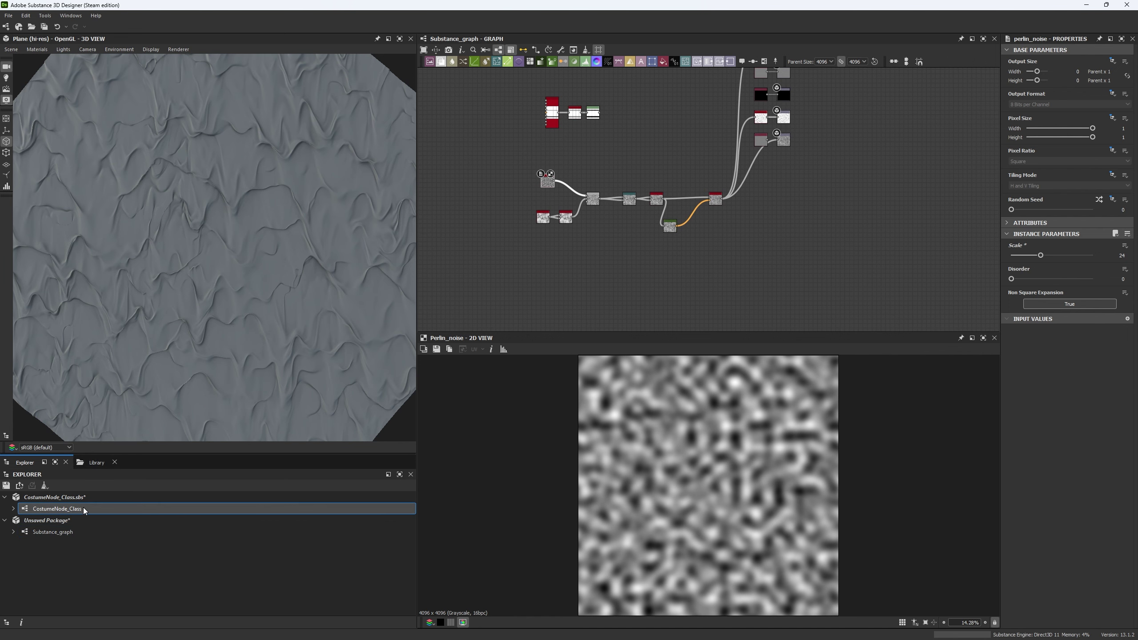
double_click(84, 510)
middle_click_drag(494, 184, 581, 204)
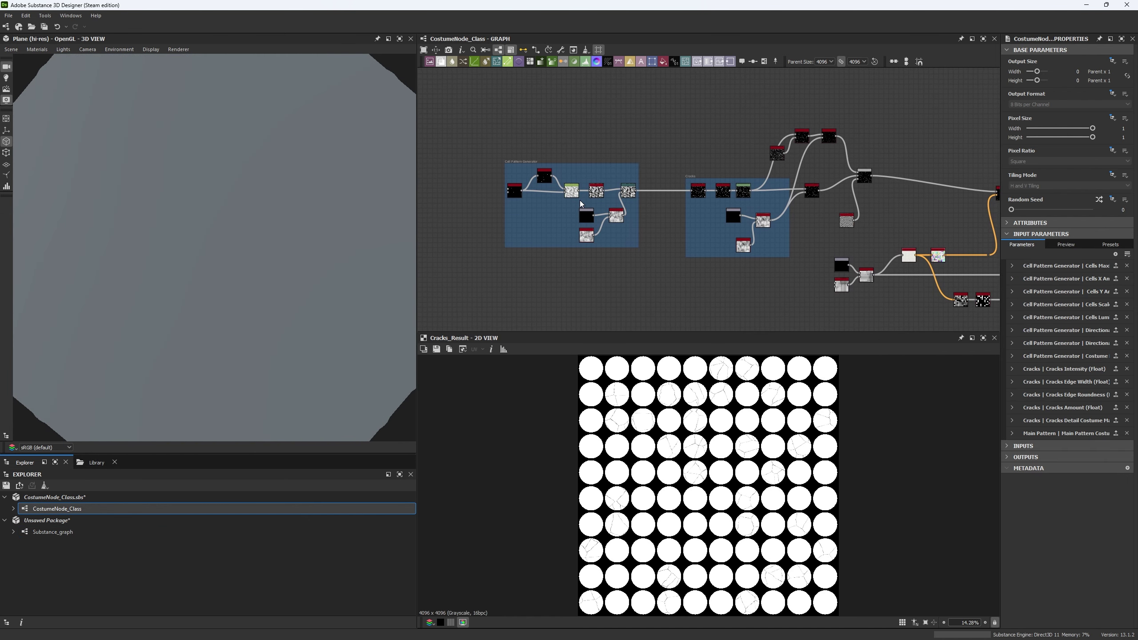
double_click(743, 190)
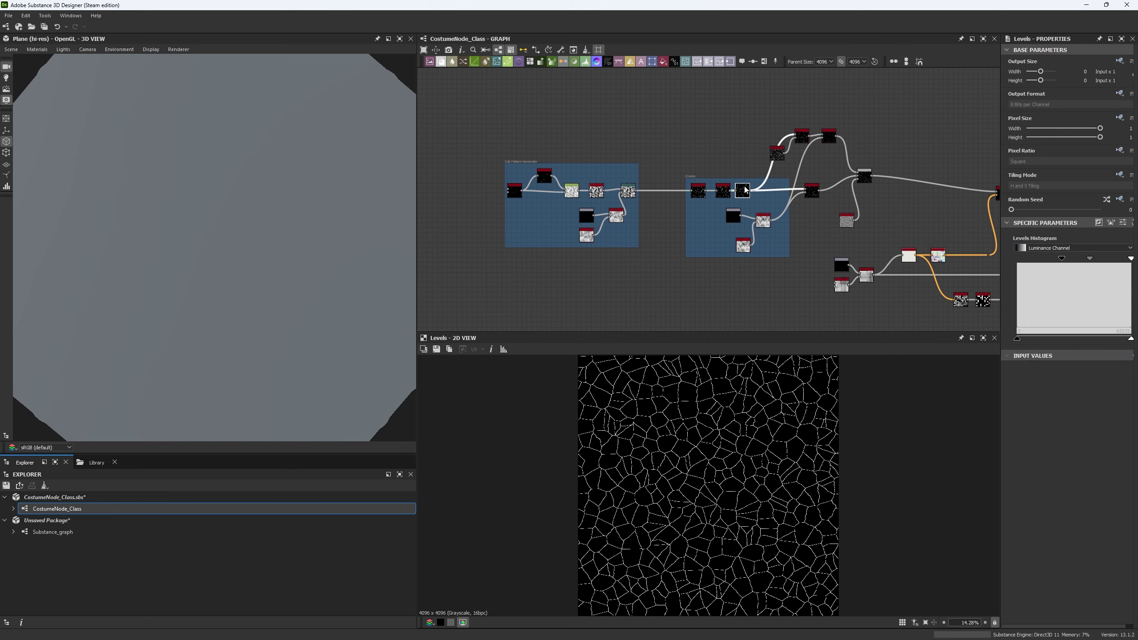
scroll(702, 481, "up", 8)
middle_click_drag(708, 449, 668, 509)
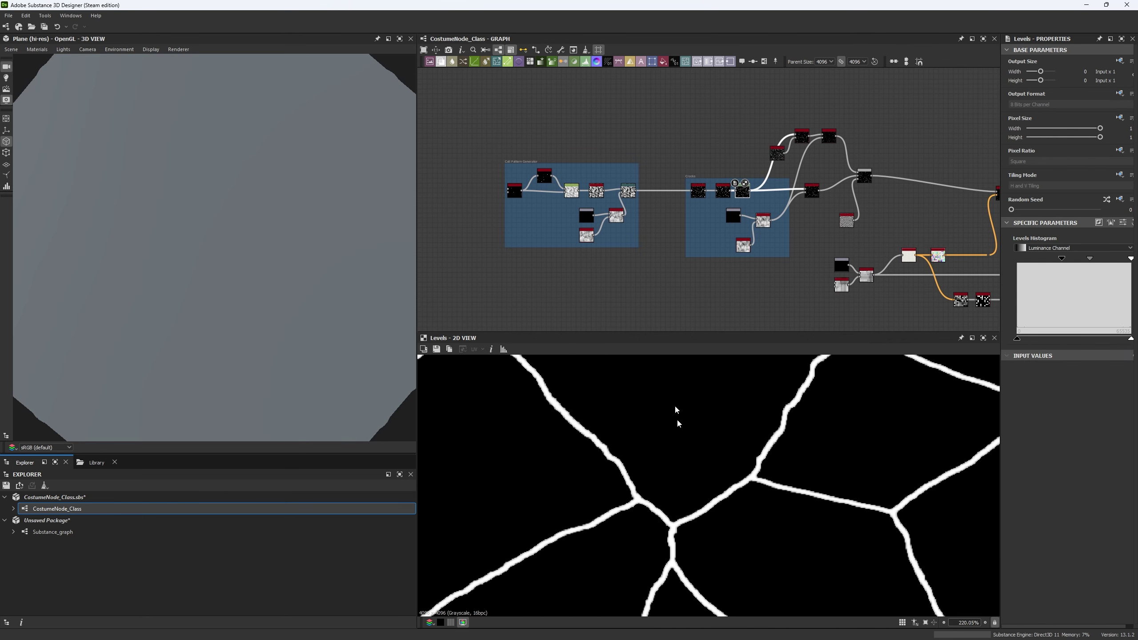
scroll(724, 193, "up", 1)
- Show the Edge Detect node of the Cracks frame in the 2D view and add a Bevel node to its output
middle_click_drag(723, 192, 662, 229)
scroll(592, 425, "up", 1)
scroll(592, 425, "up", 3)
scroll(622, 250, "up", 5)
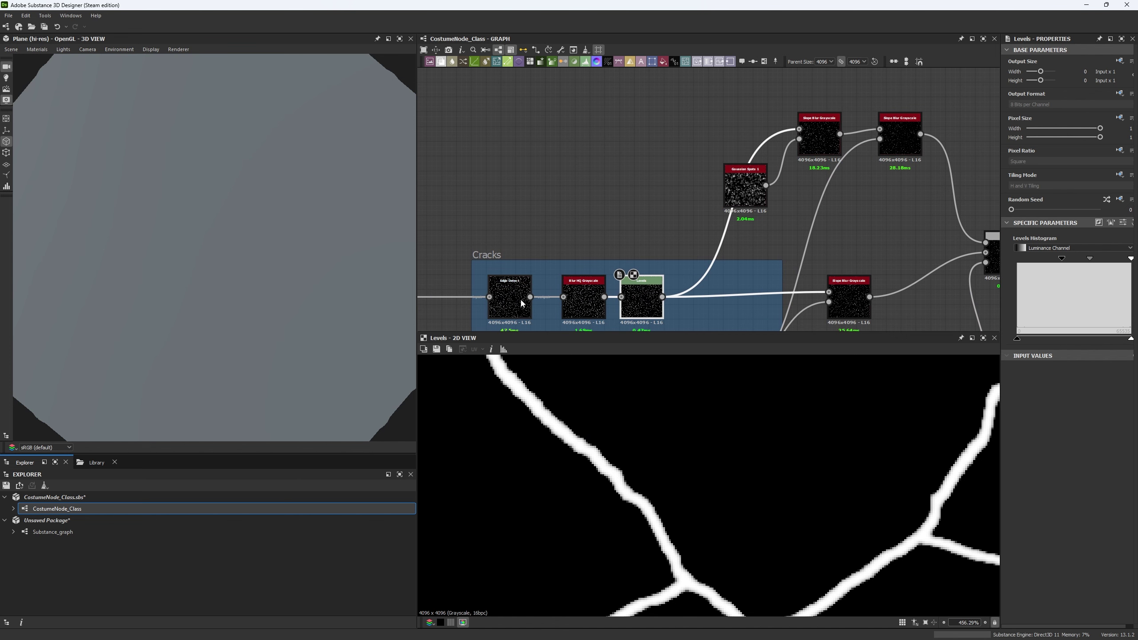
double_click(524, 299)
middle_click_drag(529, 299, 552, 319)
left_click_drag(553, 319, 560, 123)
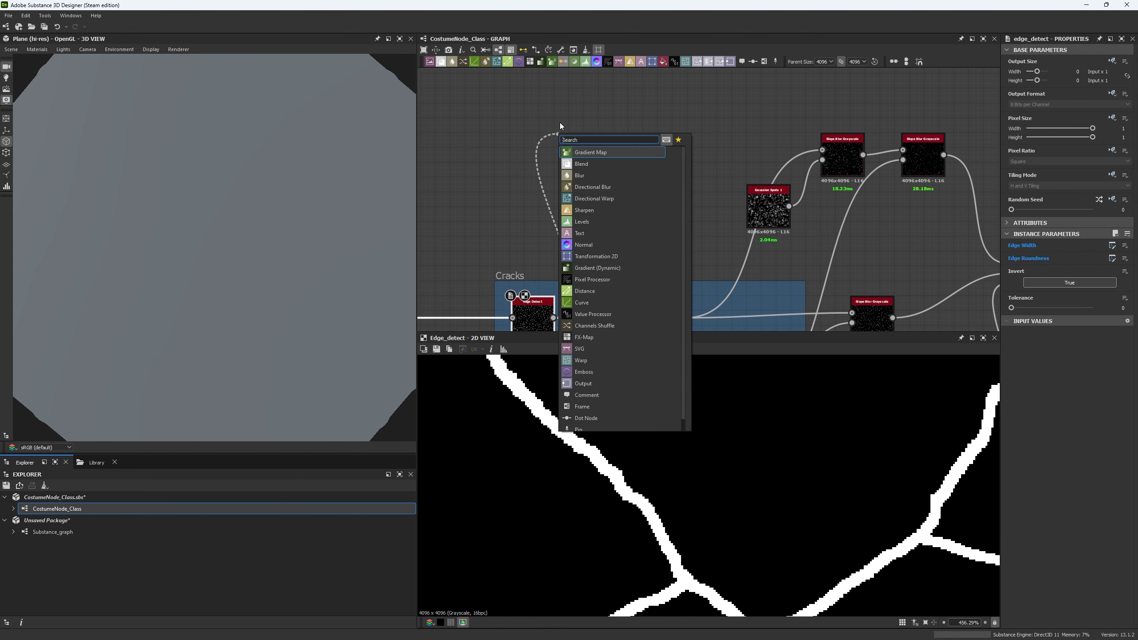
type("bevel")
left_click(583, 153)
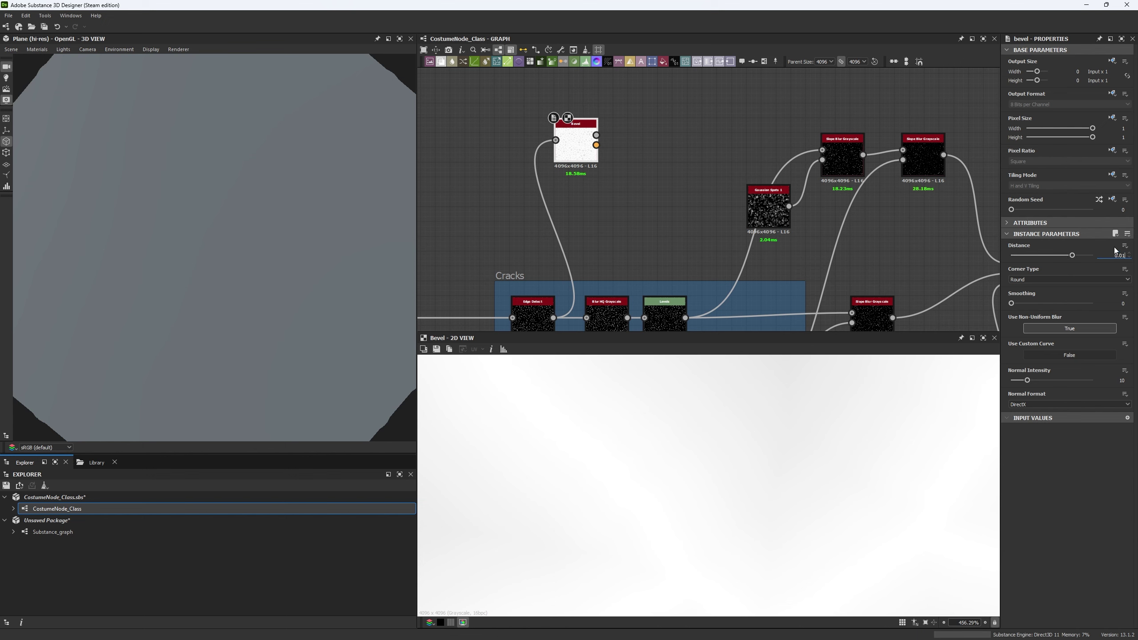
- Set the Bevel node's distance to 0.01 and its smoothing to 0.73
key("Return")
left_click_drag(1013, 303, 1027, 305)
scroll(783, 500, "down", 5)
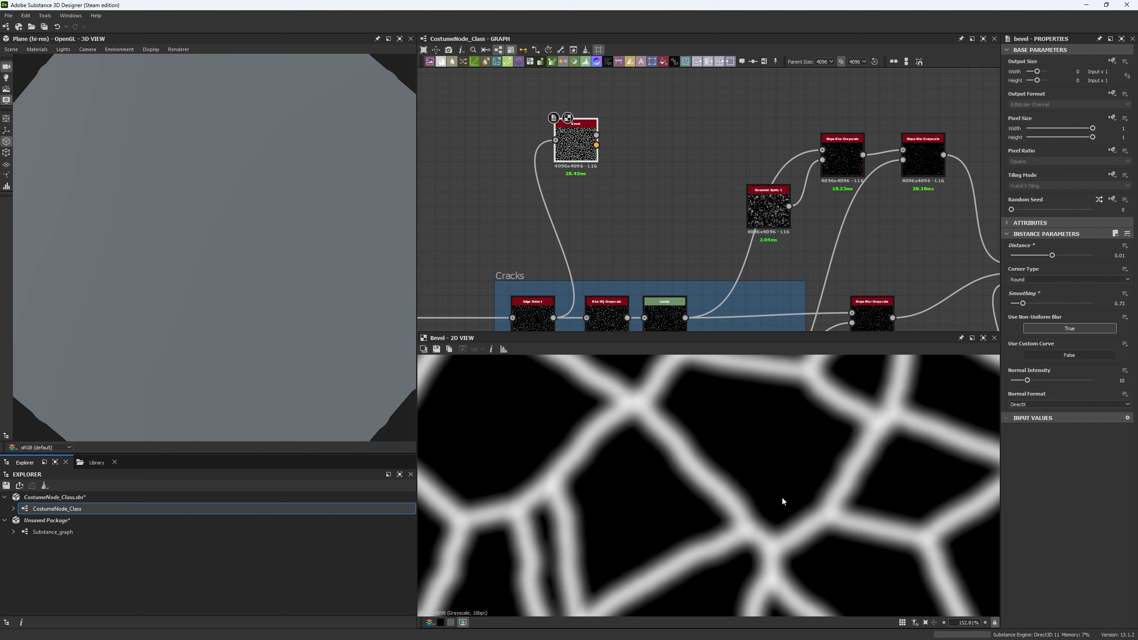
- Add a Levels node after the Bevel and raise its black input level slightly
left_click_drag(596, 135, 656, 132)
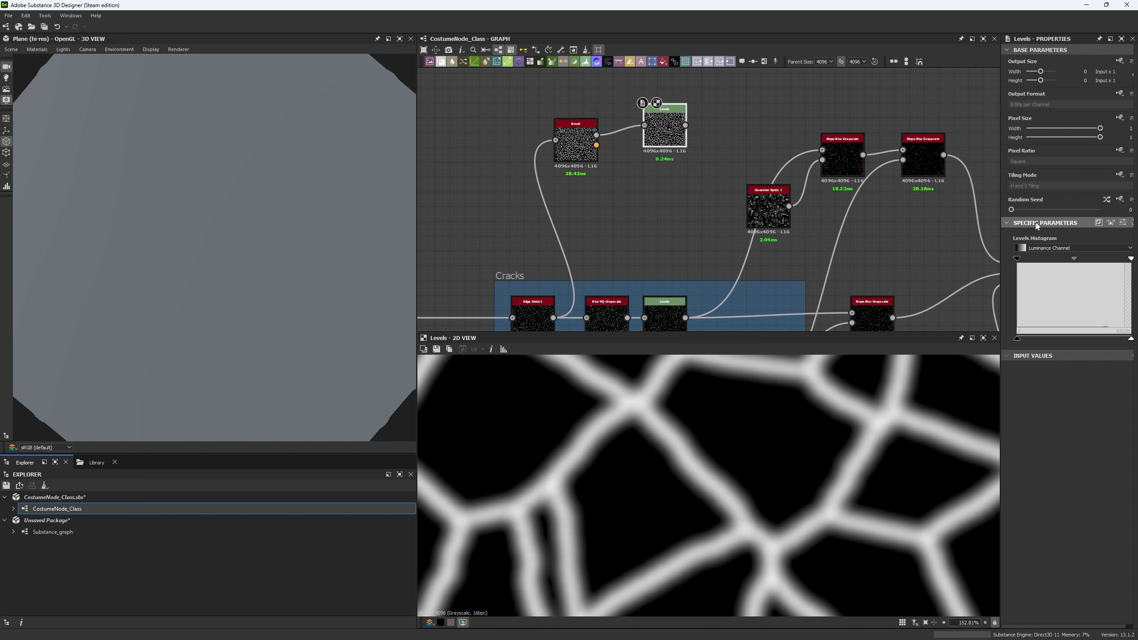
mouse_move(1130, 259)
left_mouse_down()
mouse_move(1079, 259)
mouse_move(1135, 259)
left_mouse_up()
left_click_drag(1018, 258, 1043, 259)
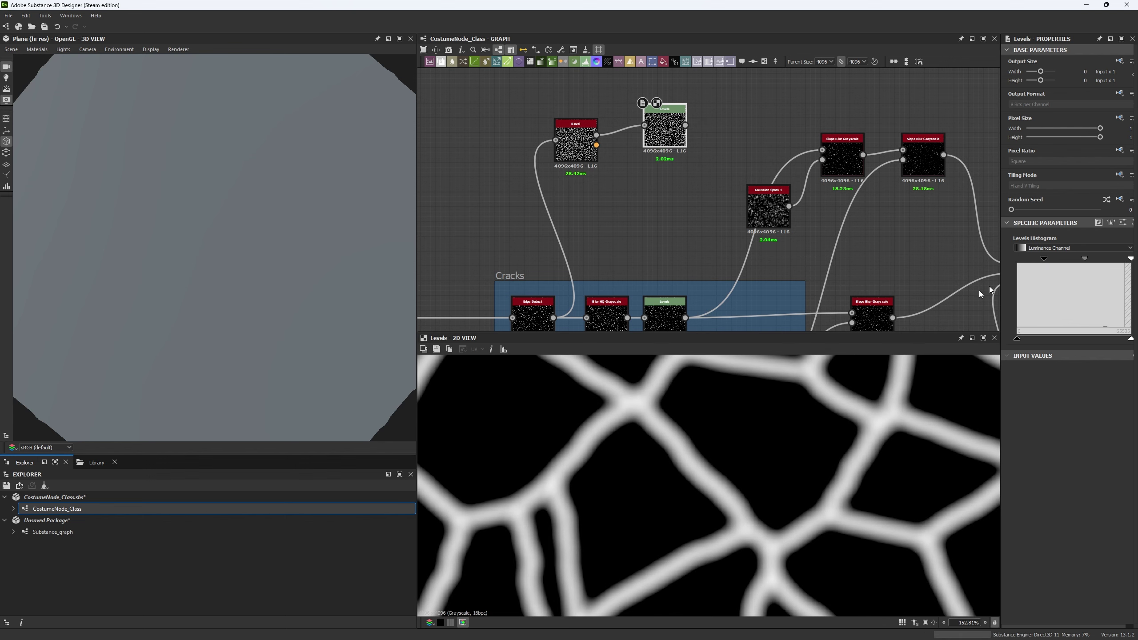
- Examine the beveled crack network as a vein pattern, along with the Cell Pattern Generator and Cracks frames feeding it
scroll(762, 455, "down", 10)
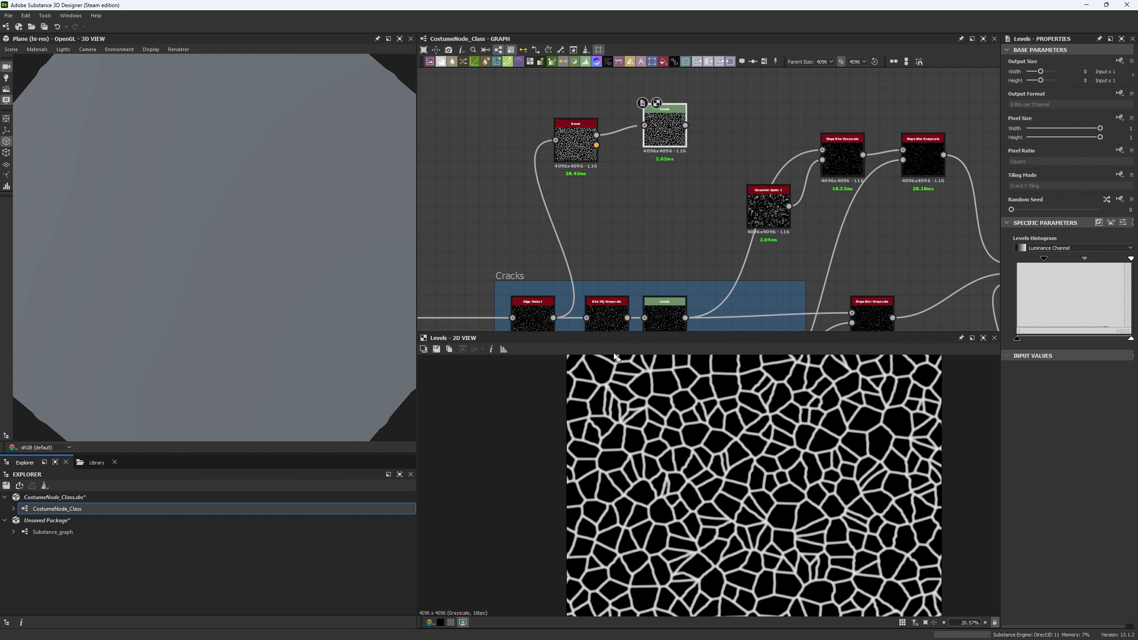
middle_click_drag(602, 188, 635, 116)
scroll(634, 119, "down", 3)
middle_click_drag(583, 157, 720, 165)
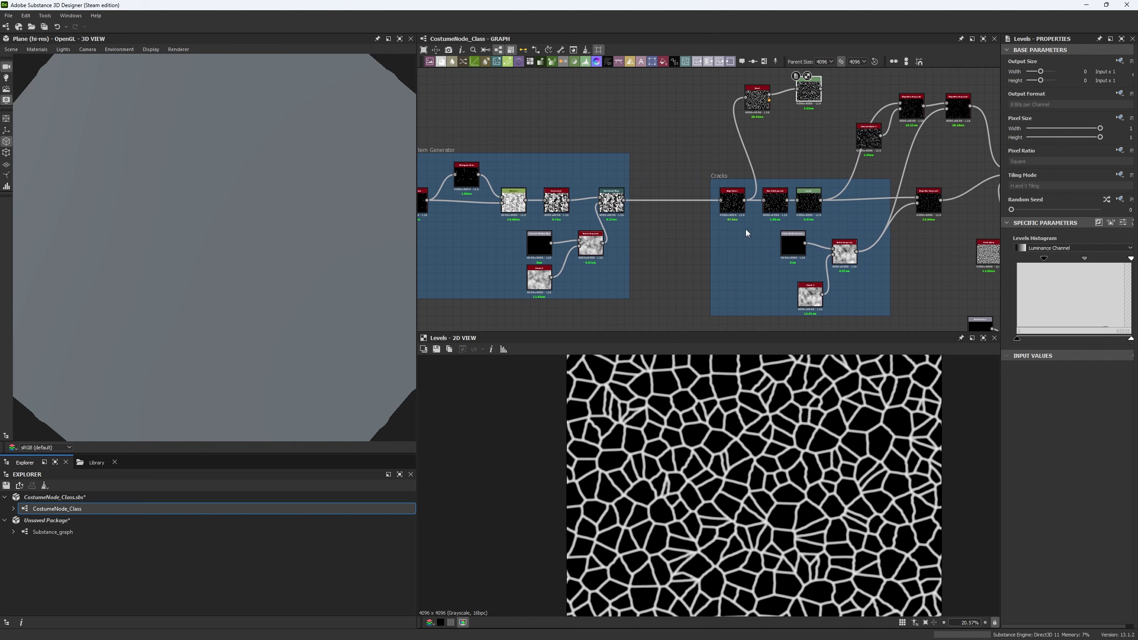
scroll(745, 229, "up", 3)
scroll(512, 167, "down", 3)
middle_click_drag(505, 191, 568, 207)
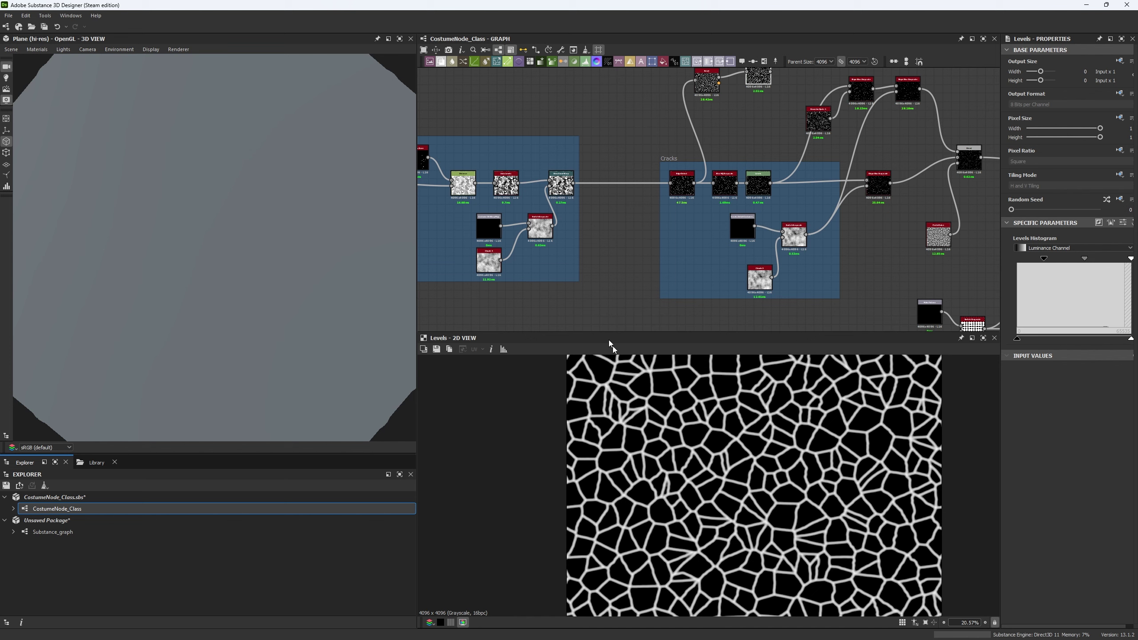
scroll(674, 430, "up", 12)
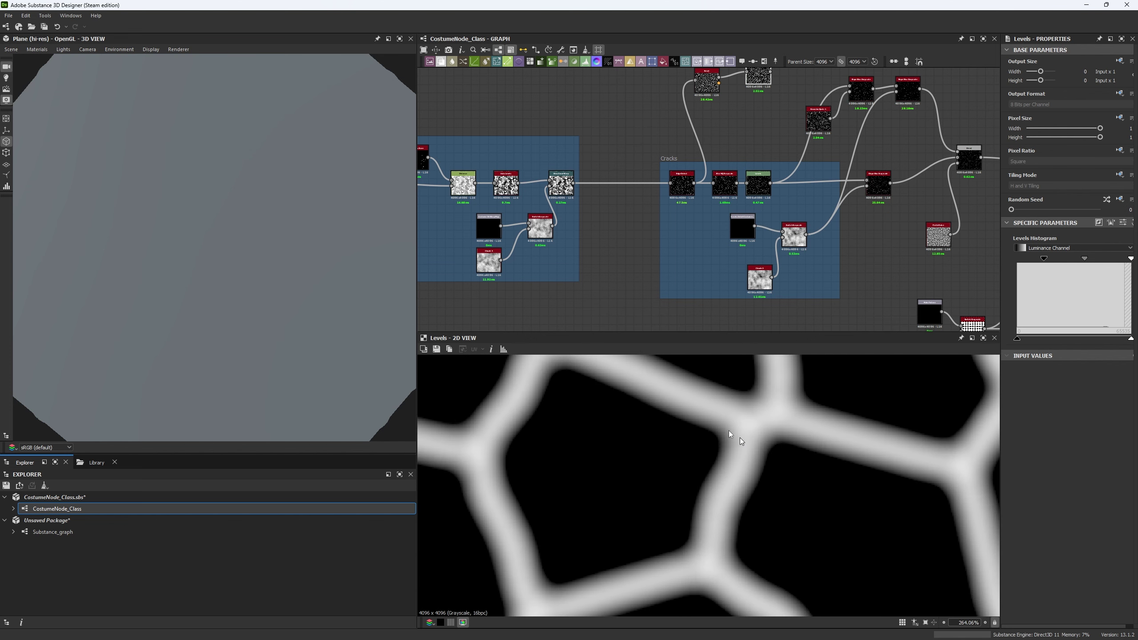
scroll(583, 426, "down", 6)
scroll(655, 452, "up", 2)
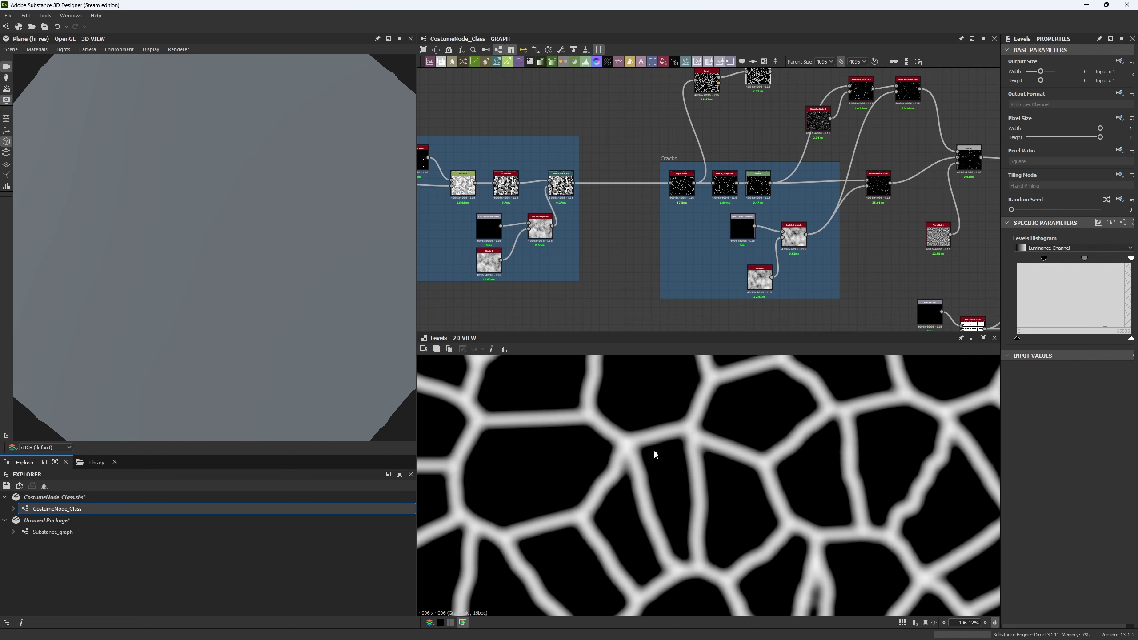
scroll(693, 389, "down", 5)
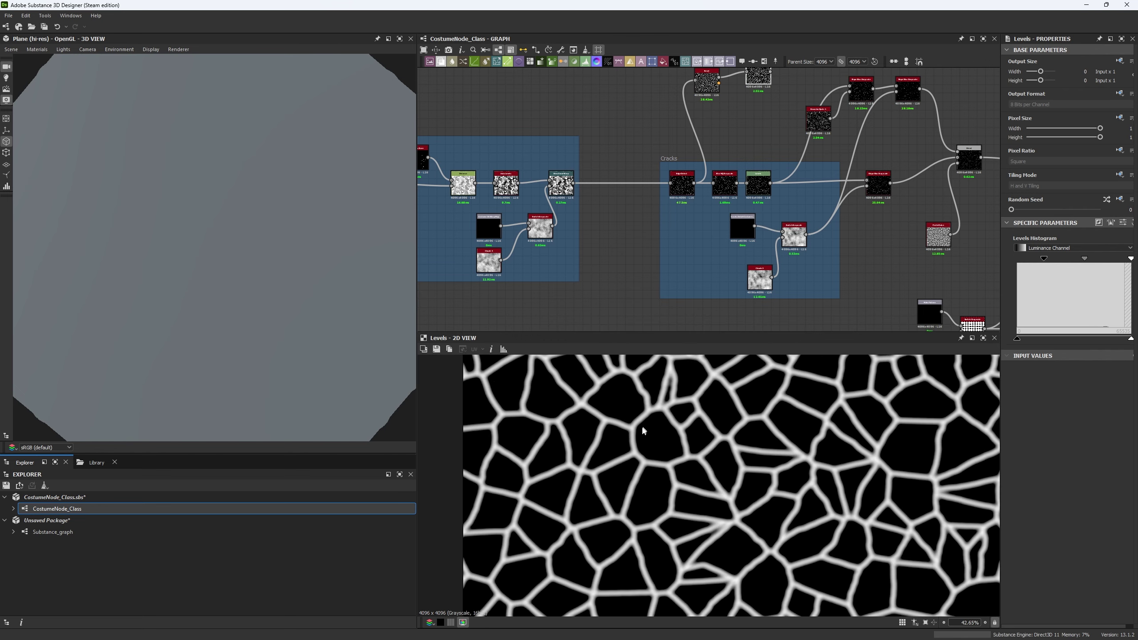
middle_click_drag(642, 426, 700, 482)
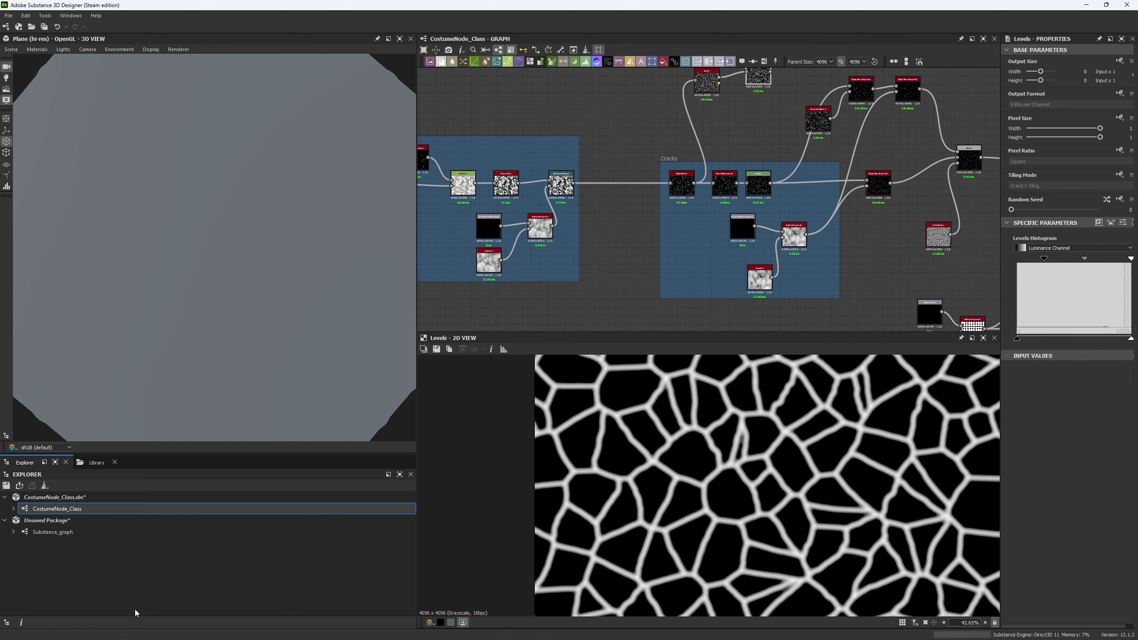
- Check the new messages in Discord's Weekly Classes chat and switch to the Chrome browser
key("alt+Tab")
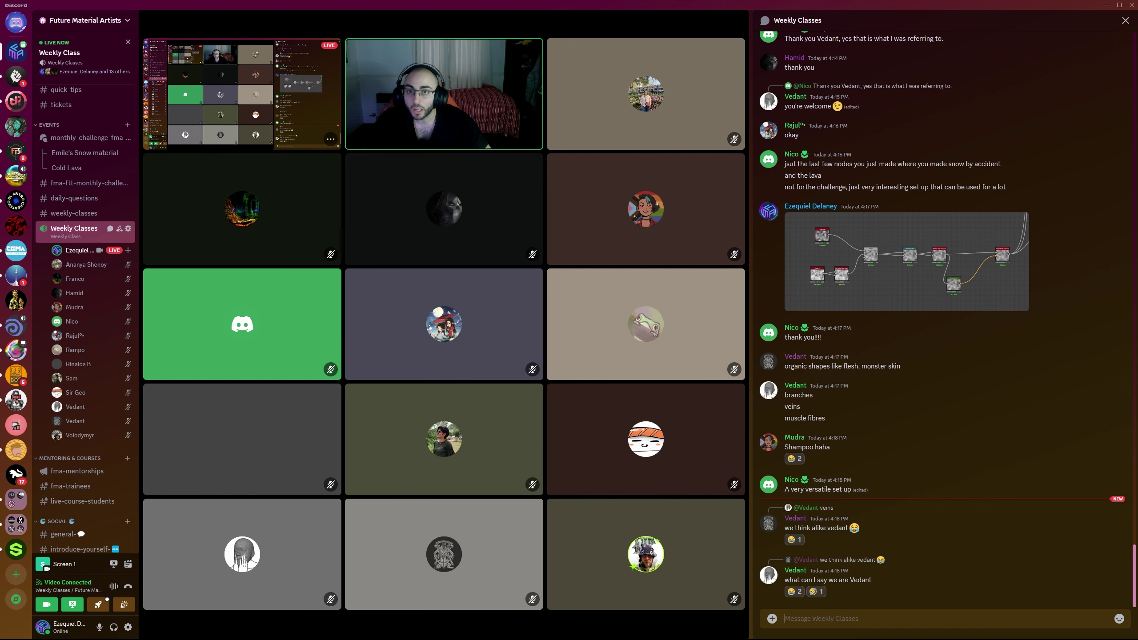
key("alt+Tab")
key("Tab")
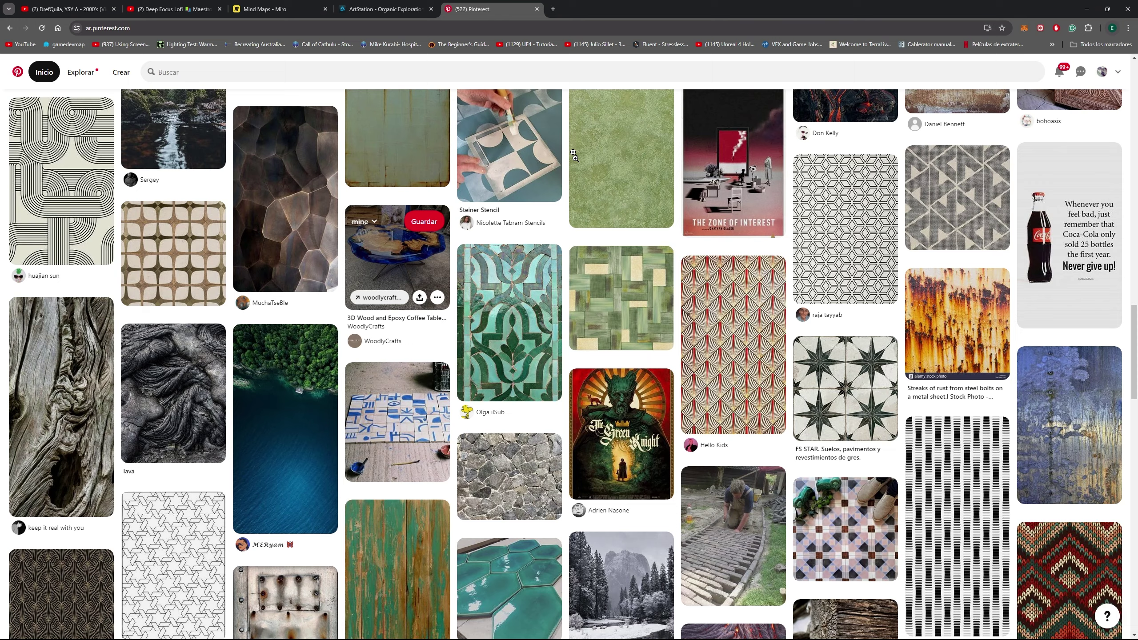
- Close the Pinterest page and open the Infected Alien Flesh project from the Dry Soil author's ArtStation portfolio
left_click(389, 4)
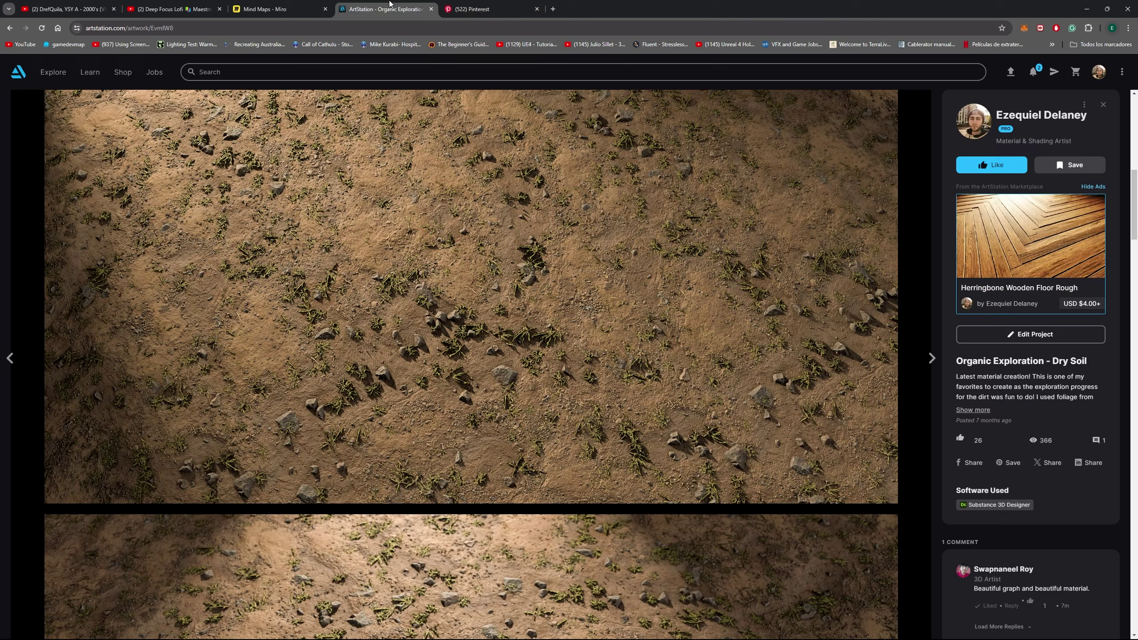
left_click(1034, 114)
left_click(537, 9)
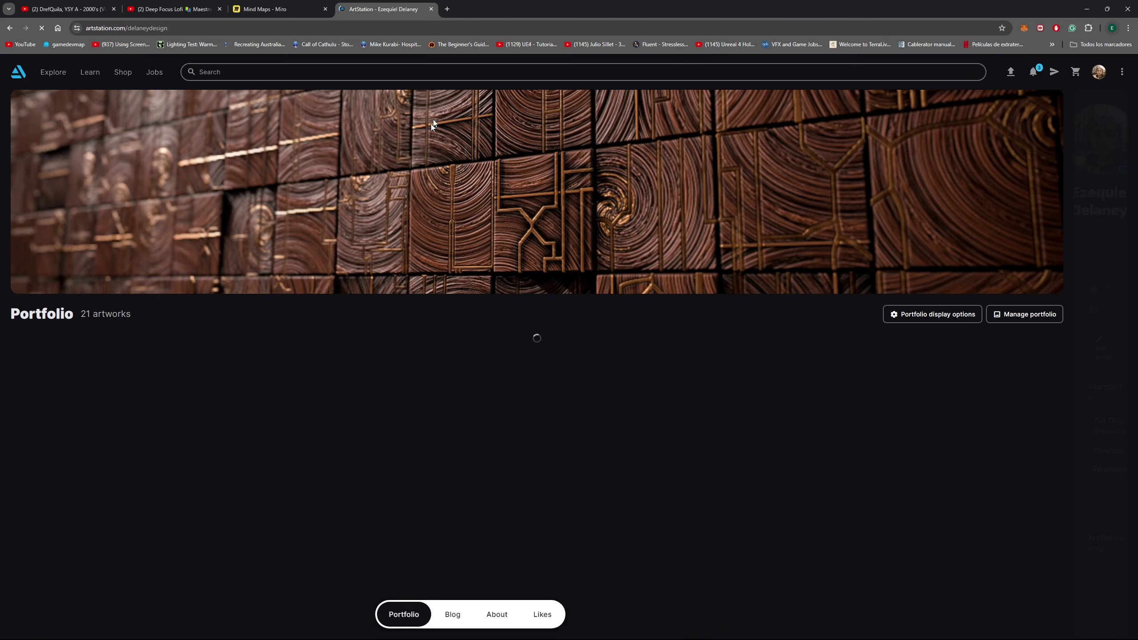
scroll(192, 404, "down", 5)
left_click(30, 582)
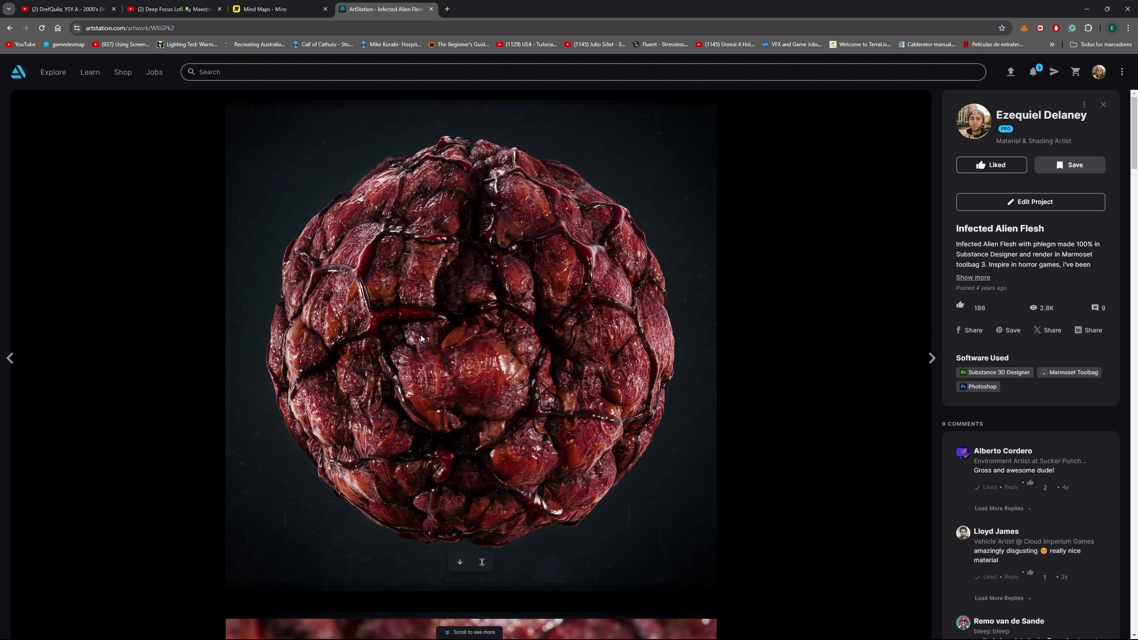
- Examine the veins in the Infected Alien Flesh close-up renders and check Discord's Weekly Classes chat for new questions
scroll(446, 322, "down", 8)
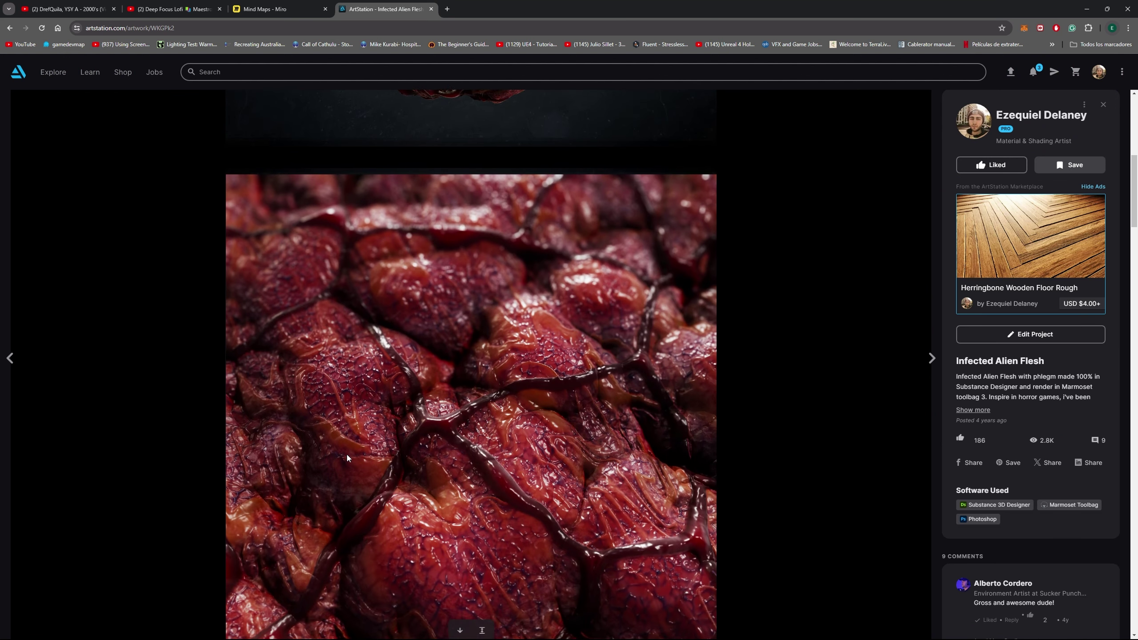
scroll(371, 344, "down", 4)
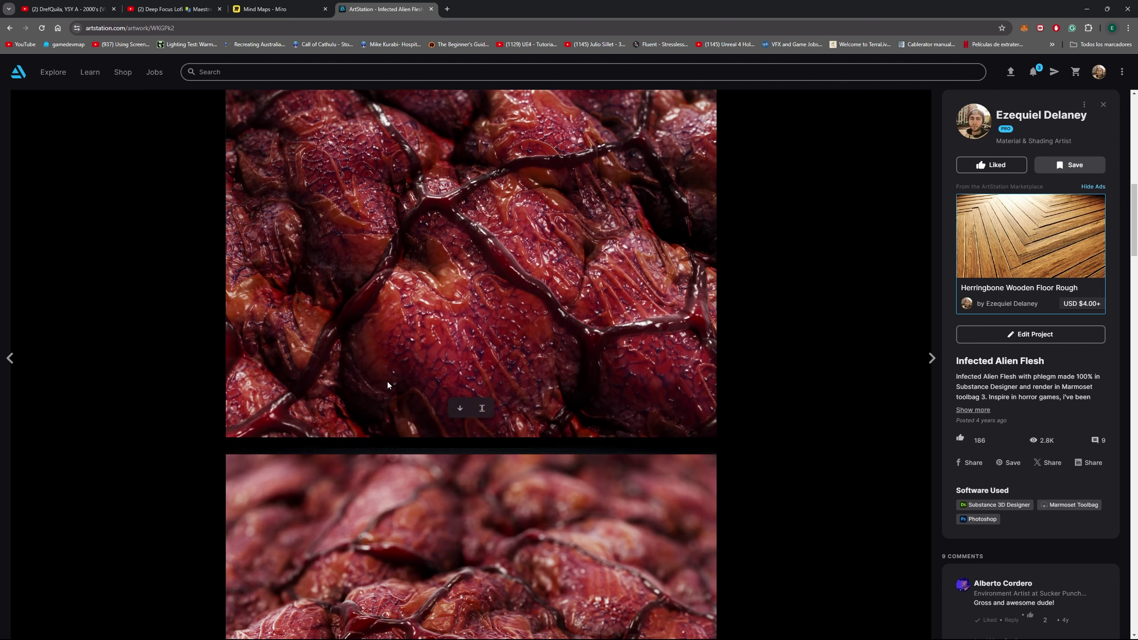
scroll(388, 385, "down", 4)
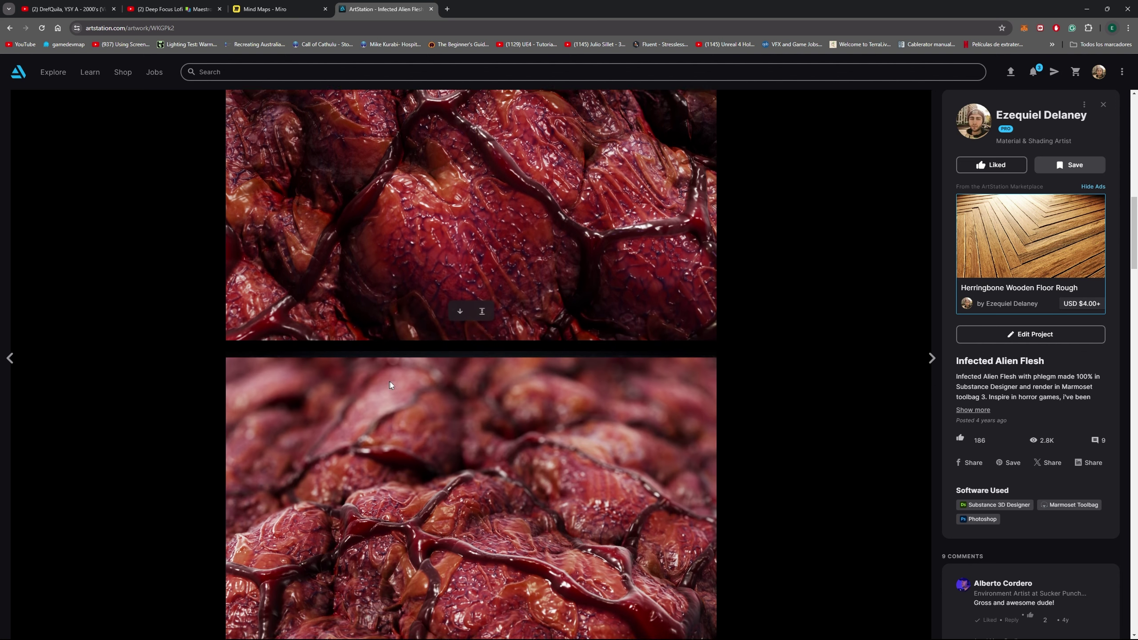
scroll(441, 368, "down", 2)
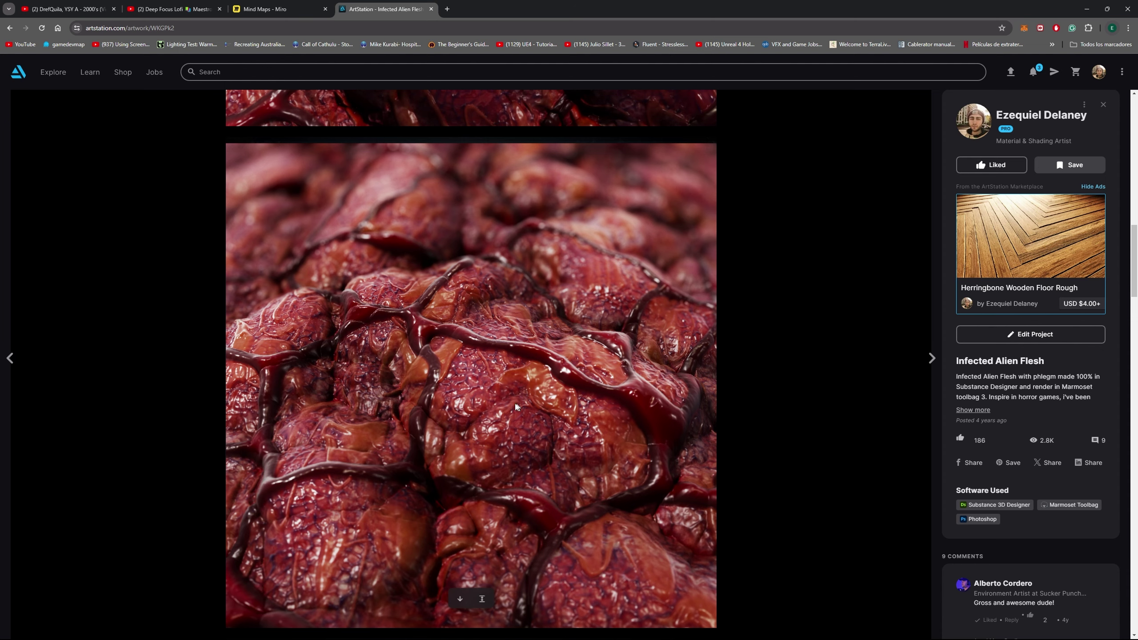
key("alt+Tab")
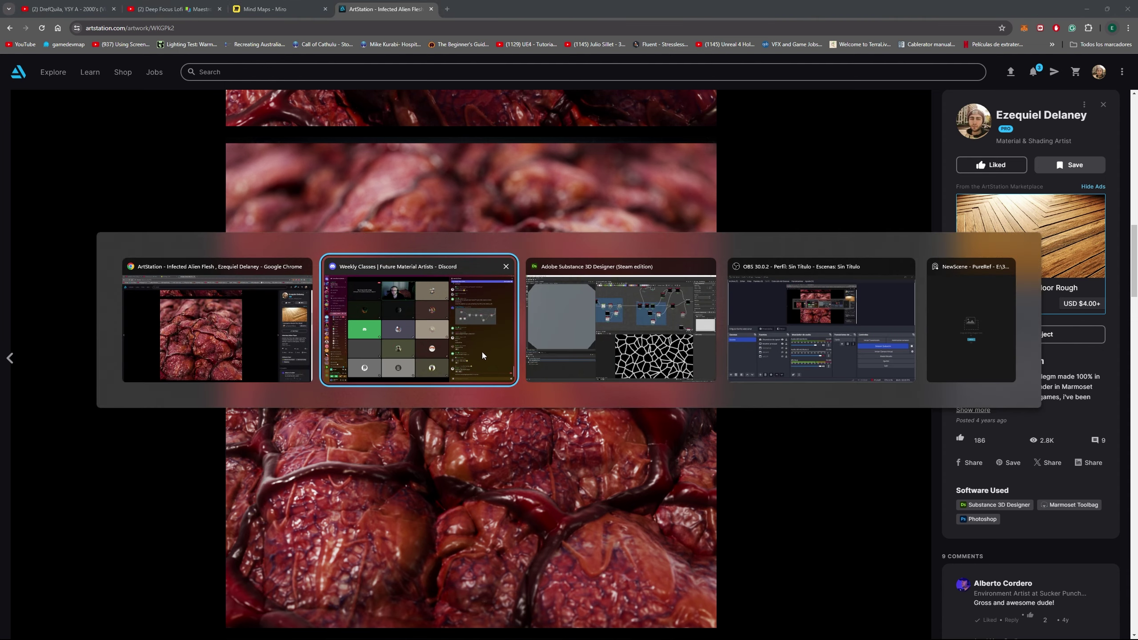
left_click(463, 335)
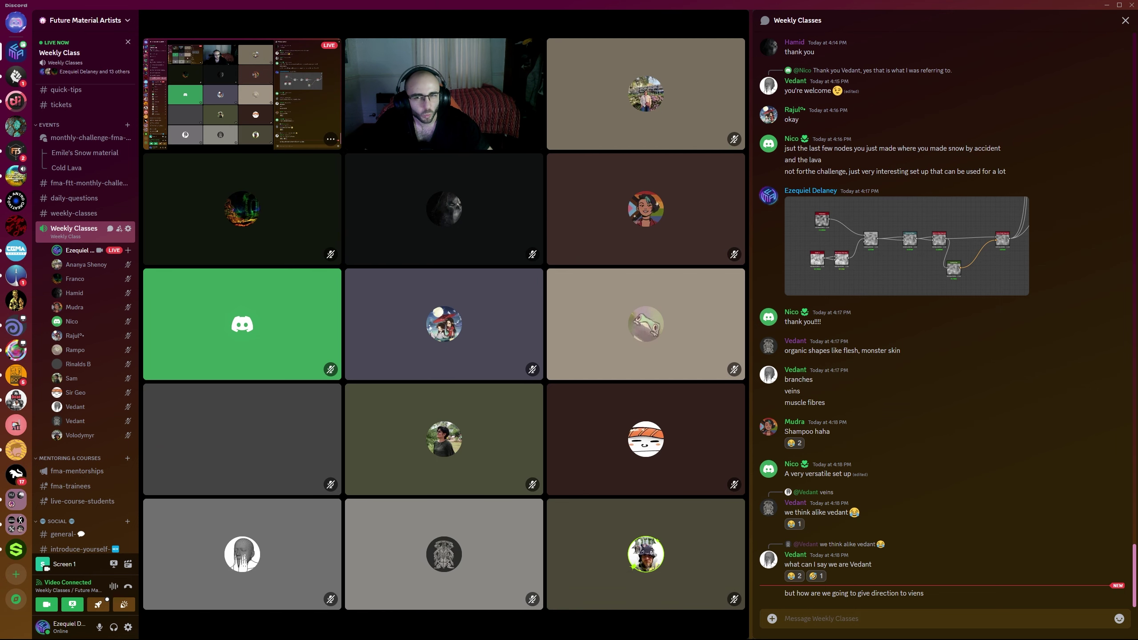
- Return to the Infected Alien Flesh page in Chrome, examine how the veins branch over the flesh, and switch back to Discord
key("alt+Tab")
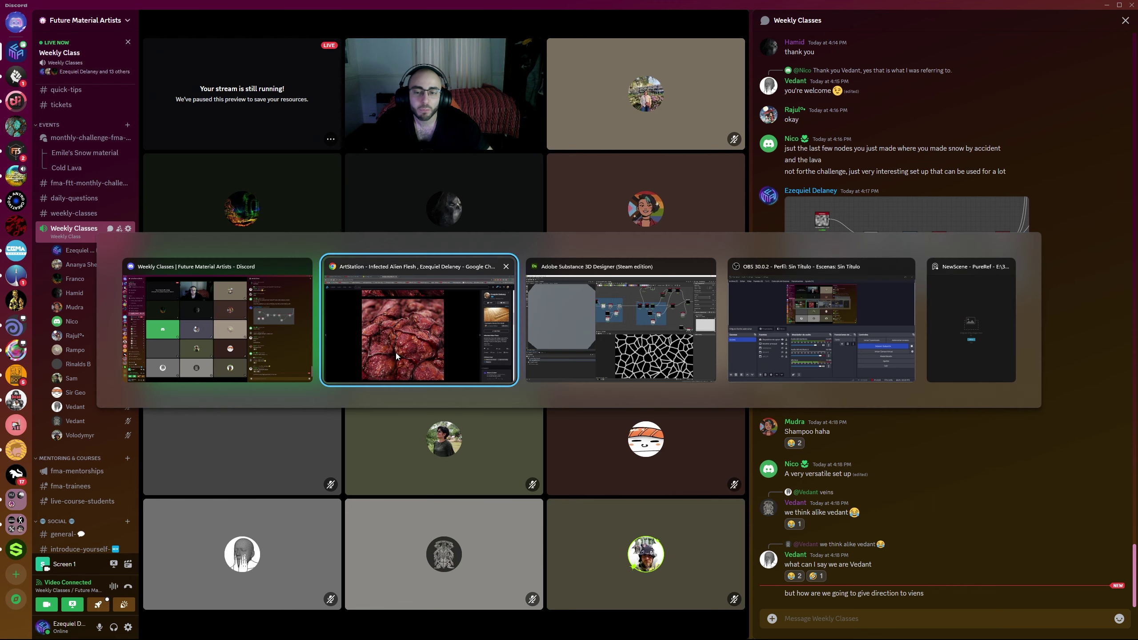
left_click(396, 357)
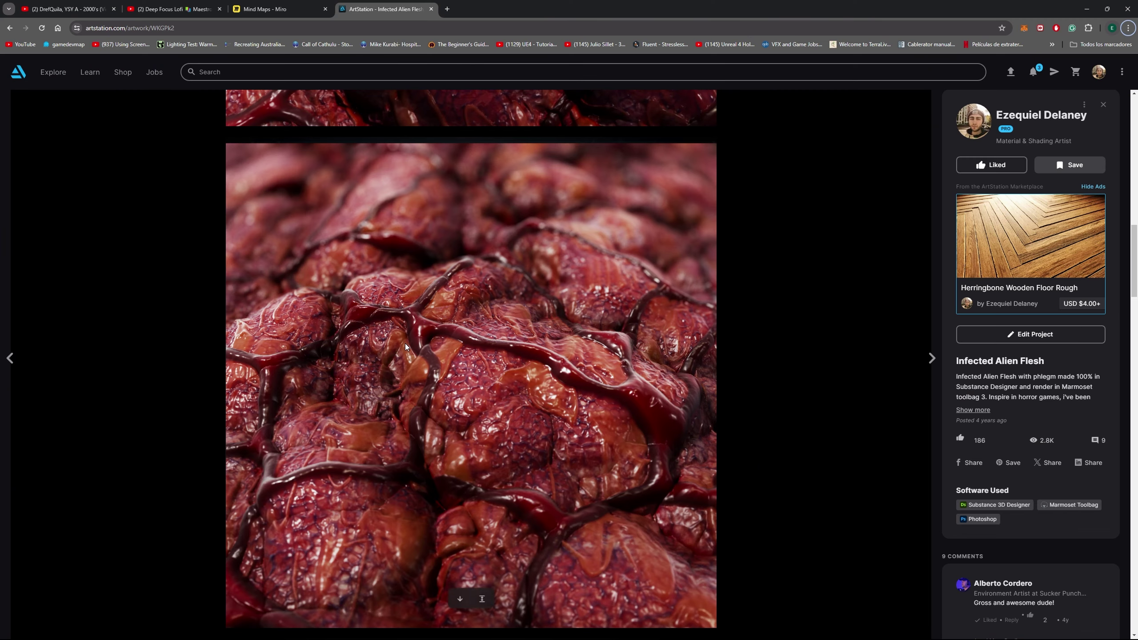
scroll(405, 346, "up", 8)
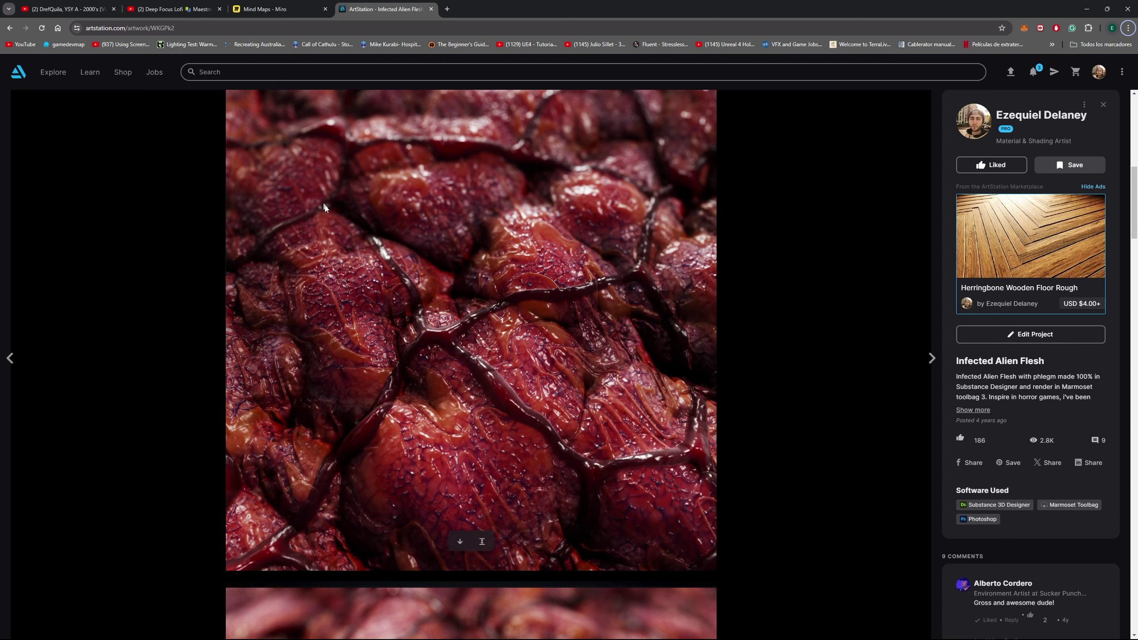
key("alt+Tab")
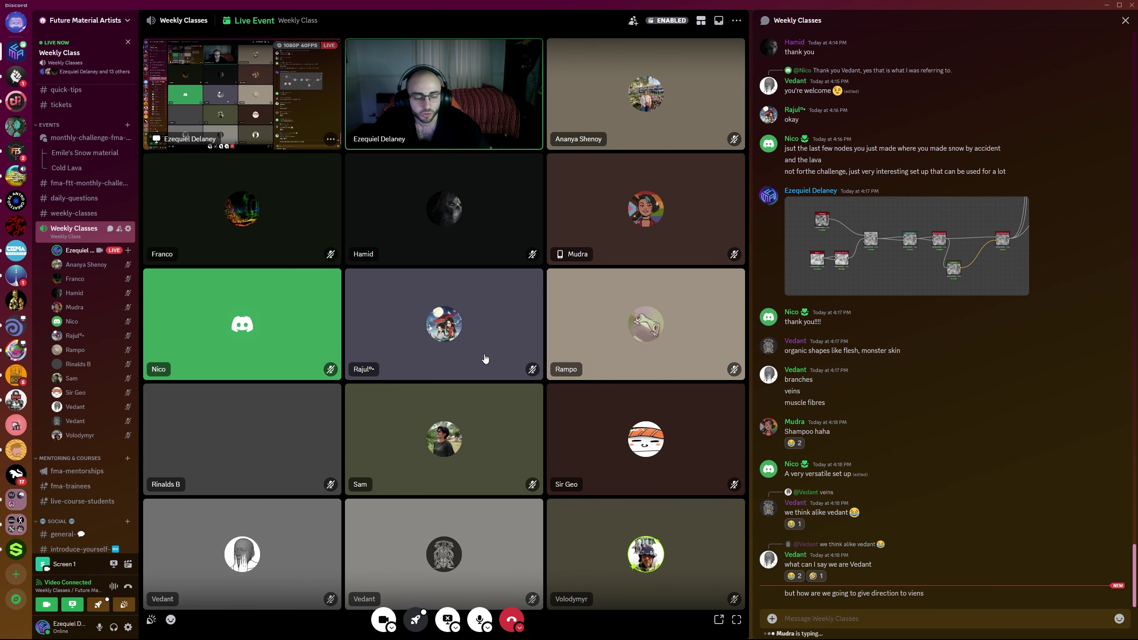
- Look over the Infected Alien Flesh renders in Chrome, return to Discord and stop the screen stream
key("alt+Tab")
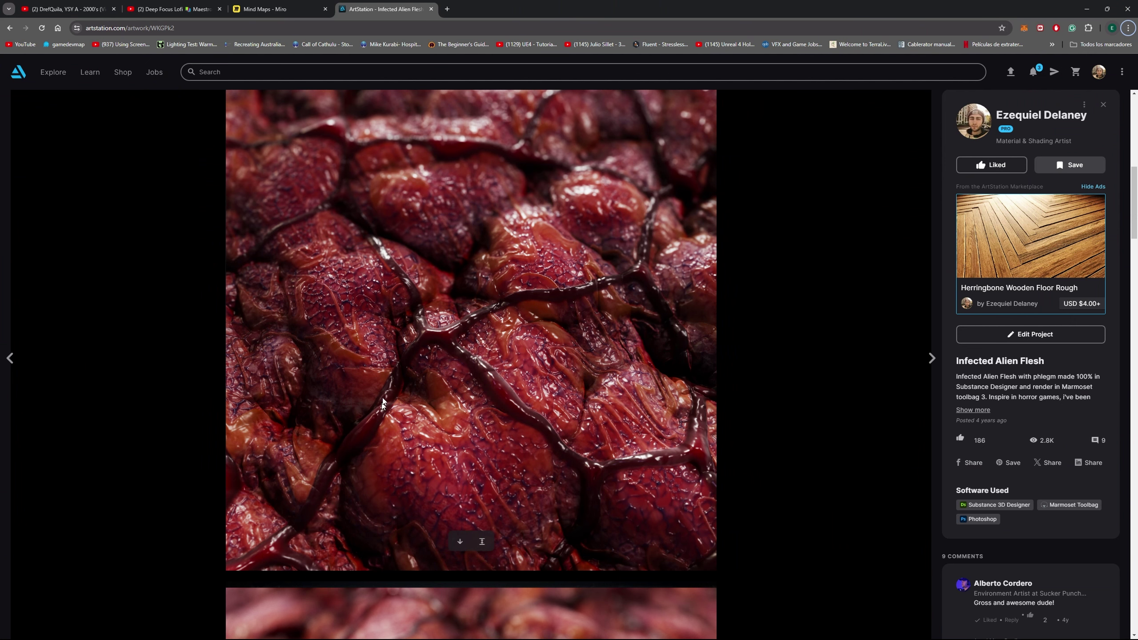
scroll(663, 462, "up", 10)
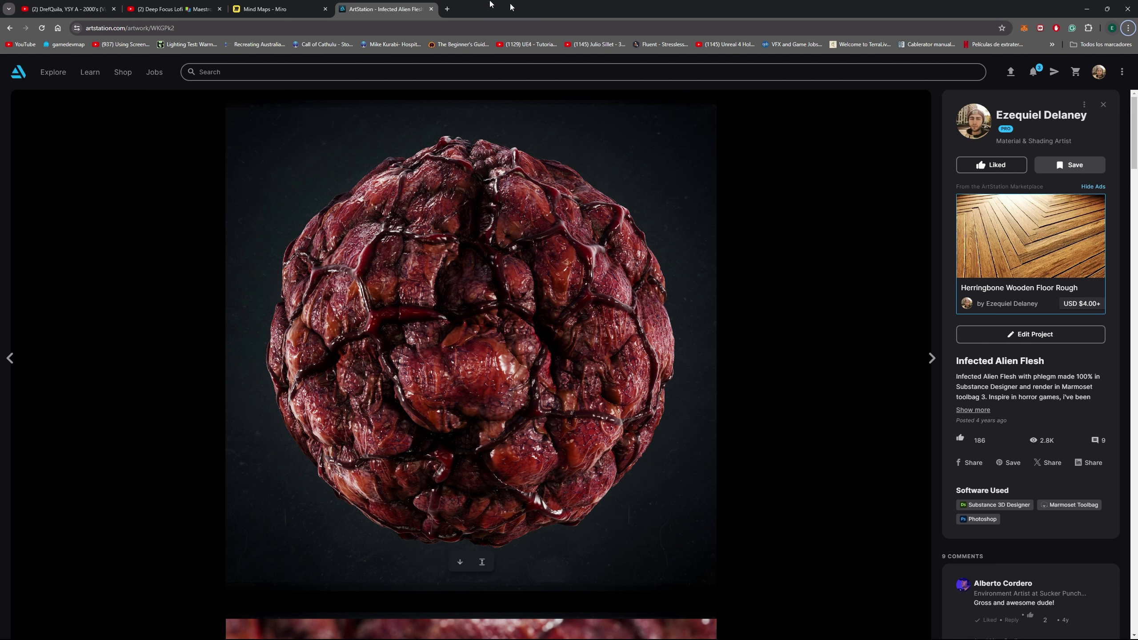
key("alt+Tab")
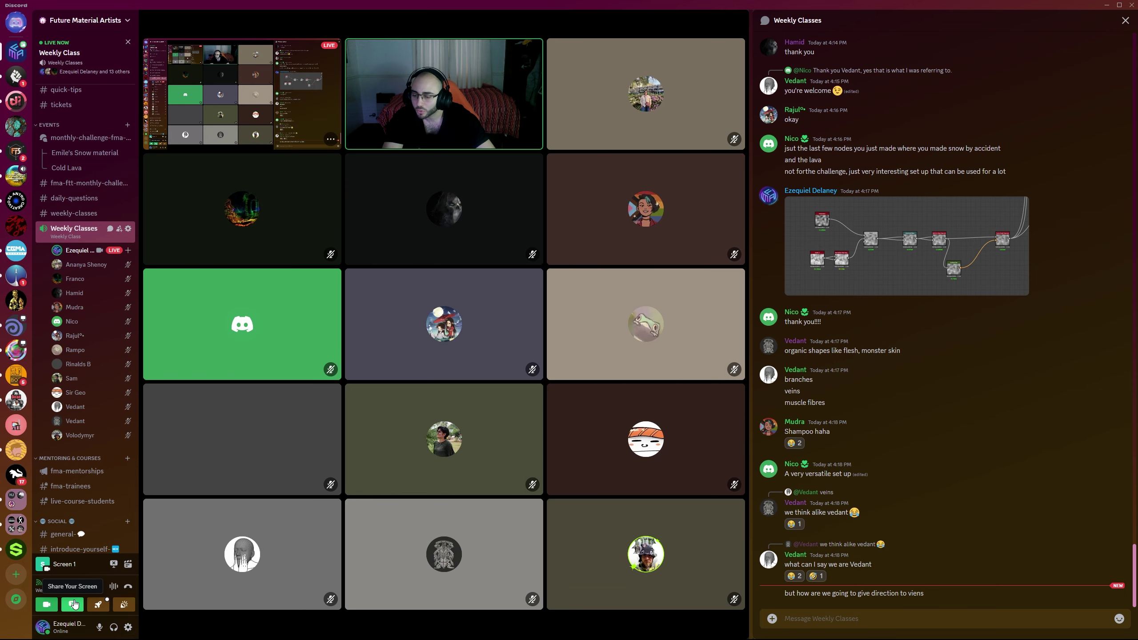
left_click(72, 604)
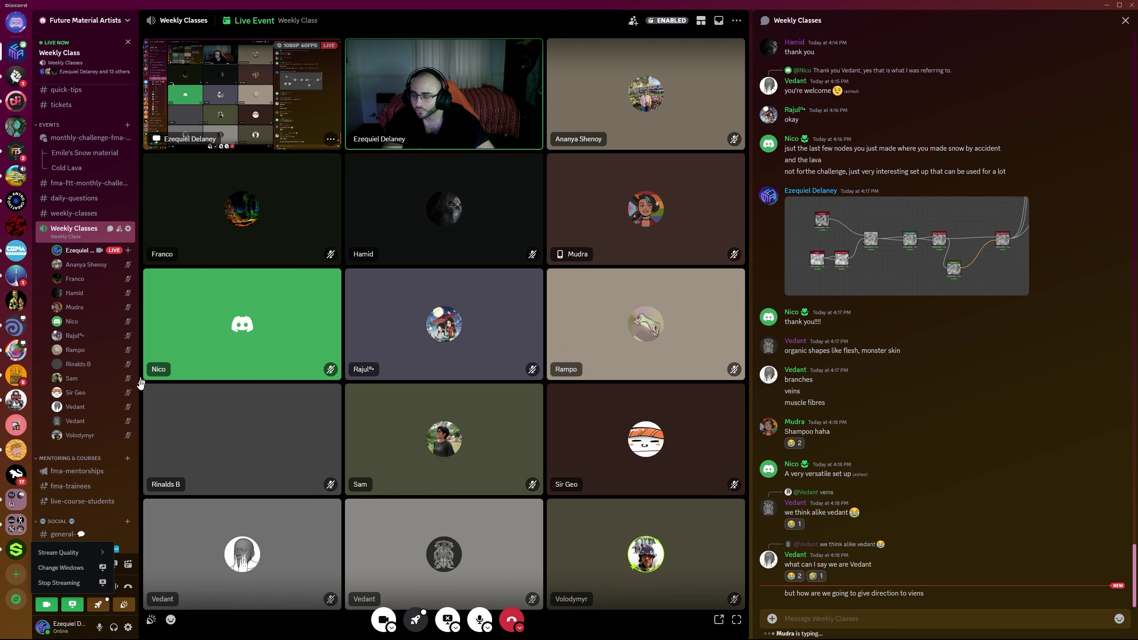
left_click(86, 583)
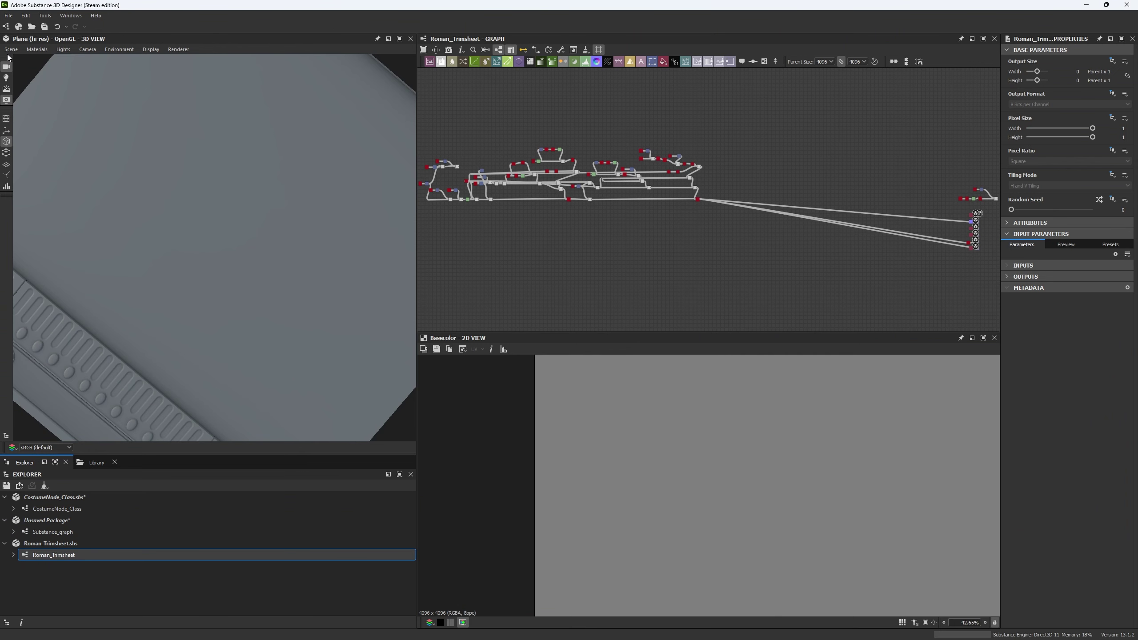
- Show the Roman trim sheet on the Rounded Cylinder mesh and examine it in an enlarged 3D view
left_click(12, 50)
left_click(50, 177)
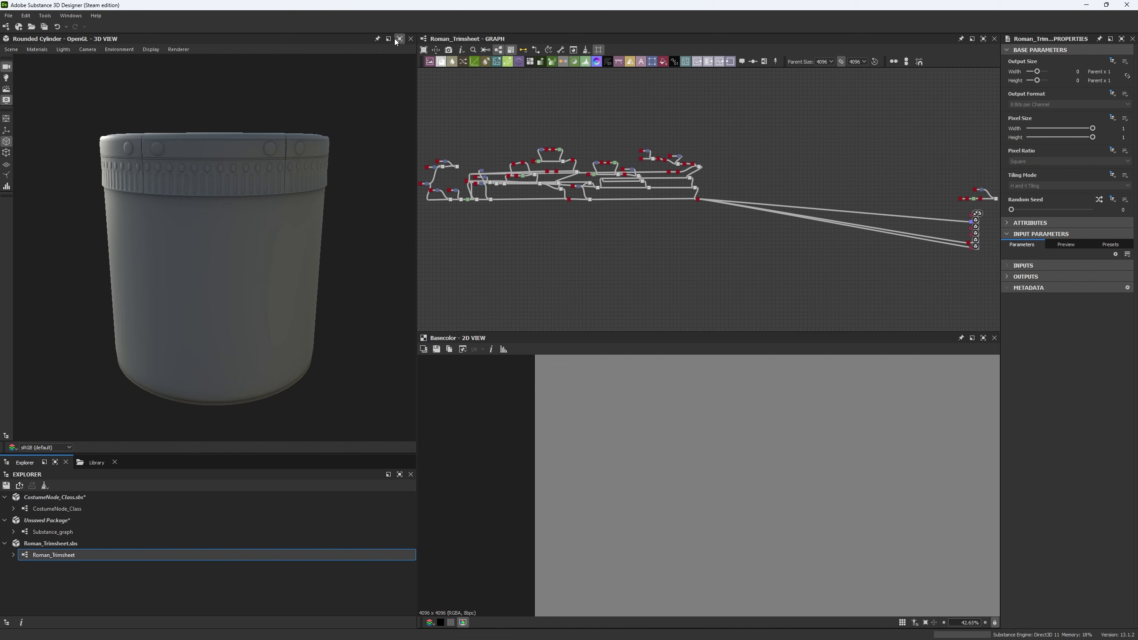
left_click(399, 39)
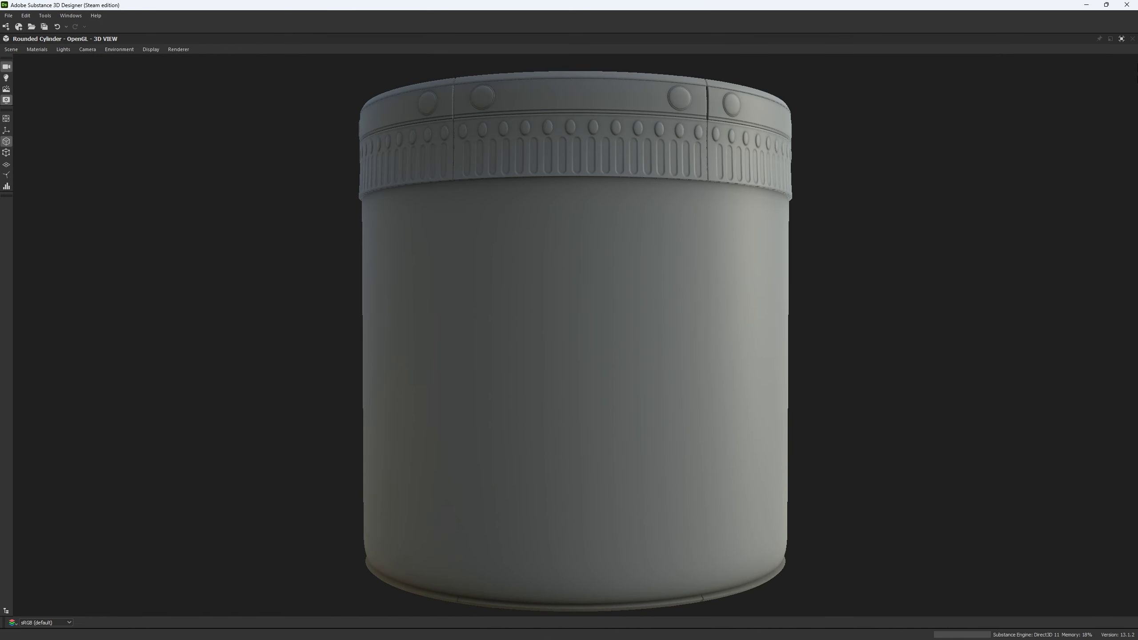
left_click(1121, 38)
- Open the default material's properties and raise its height Scale to 3.61
left_click(35, 50)
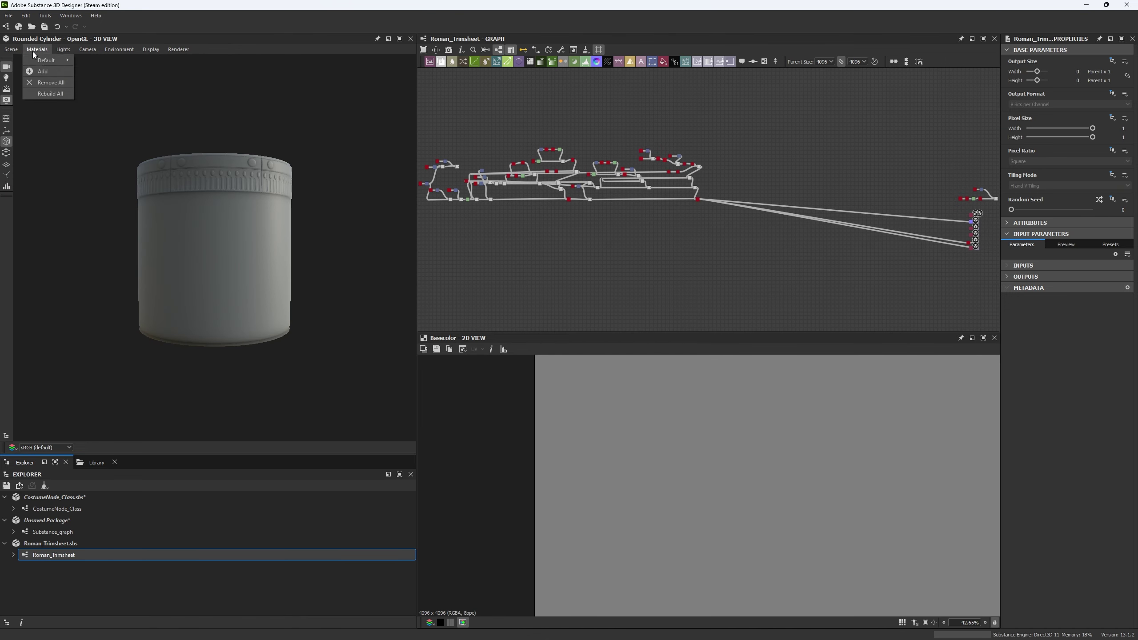
mouse_move(49, 61)
left_click(111, 157)
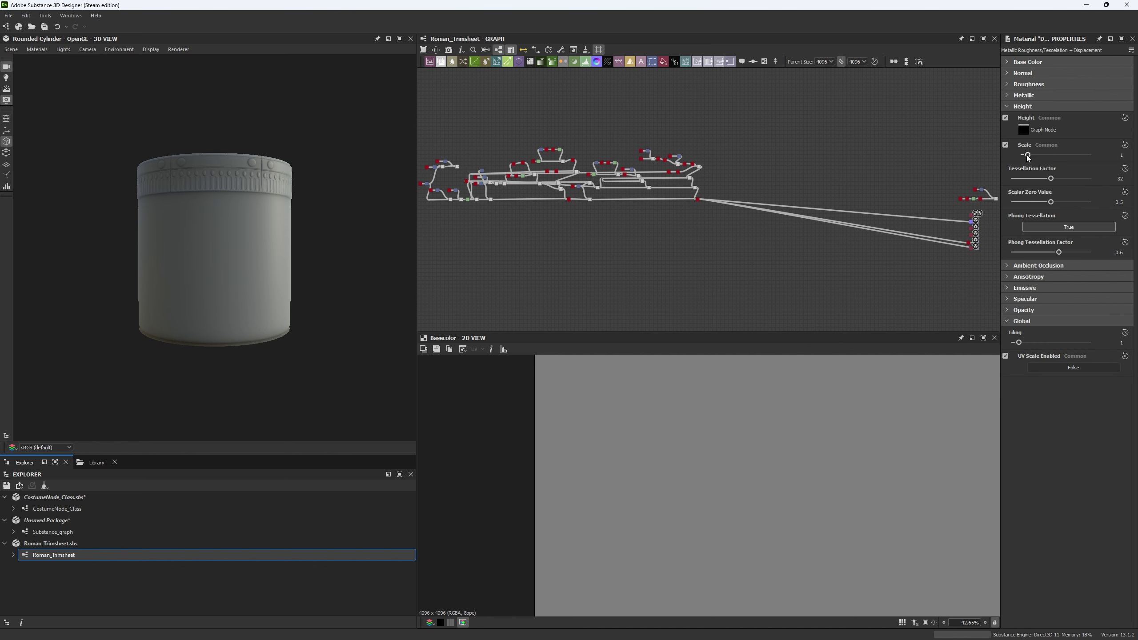
left_click_drag(1026, 154, 1045, 154)
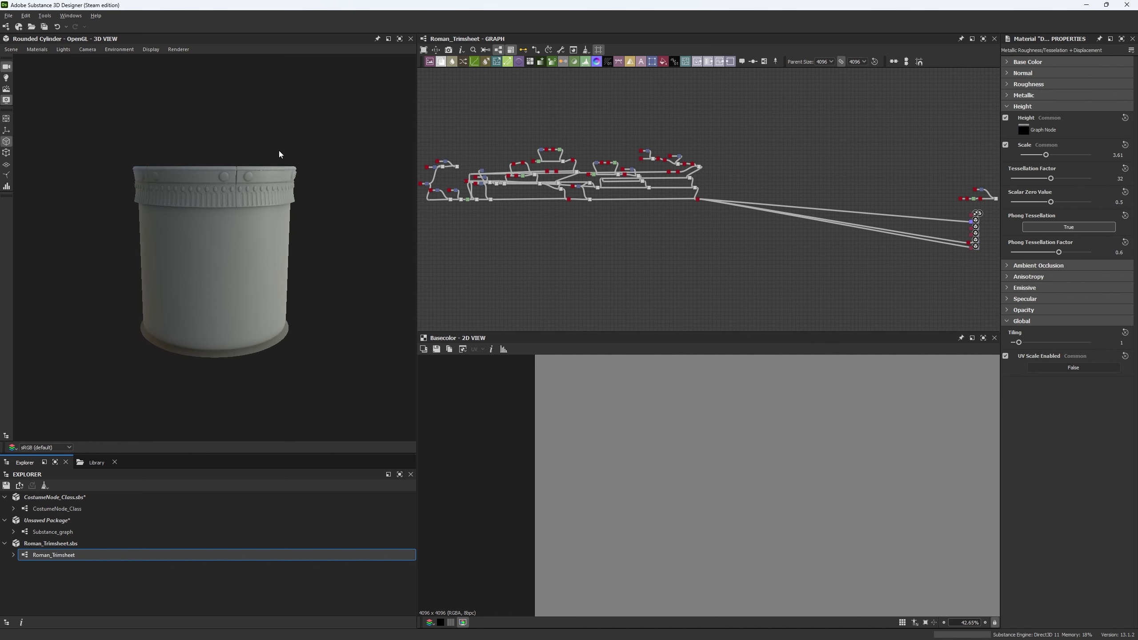
- Switch the preview mesh to Plane (hi-res) and inspect the curved trim's relief in an enlarged 3D view under rotated lighting
left_click(11, 49)
left_click(54, 146)
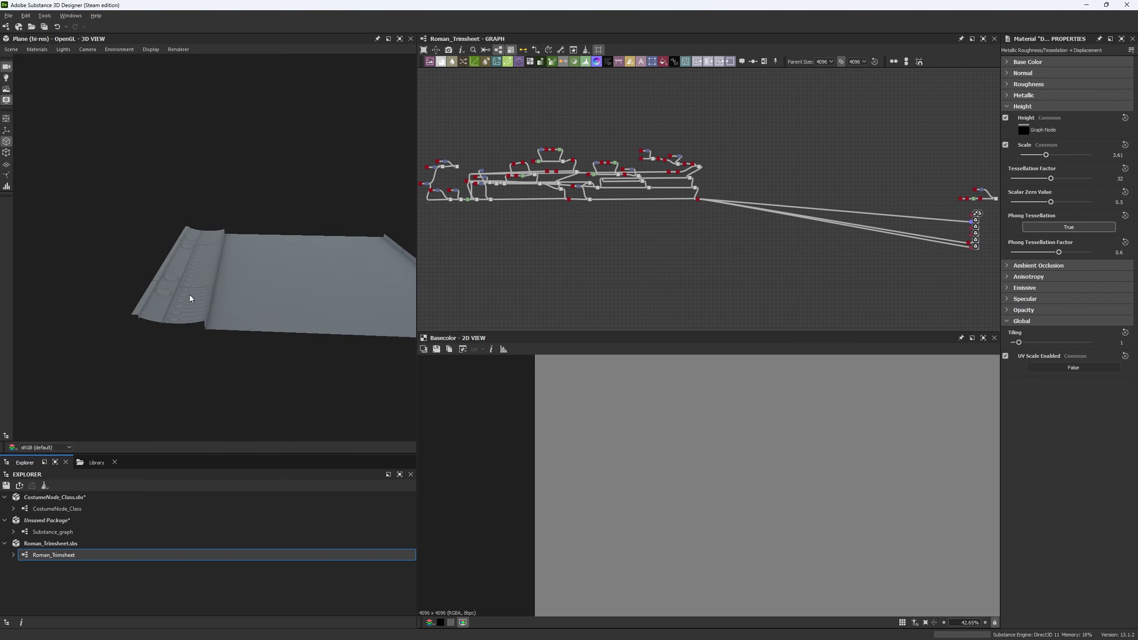
right_click_drag(190, 298, 464, 497)
left_click(400, 39)
middle_click_drag(464, 498, 501, 433)
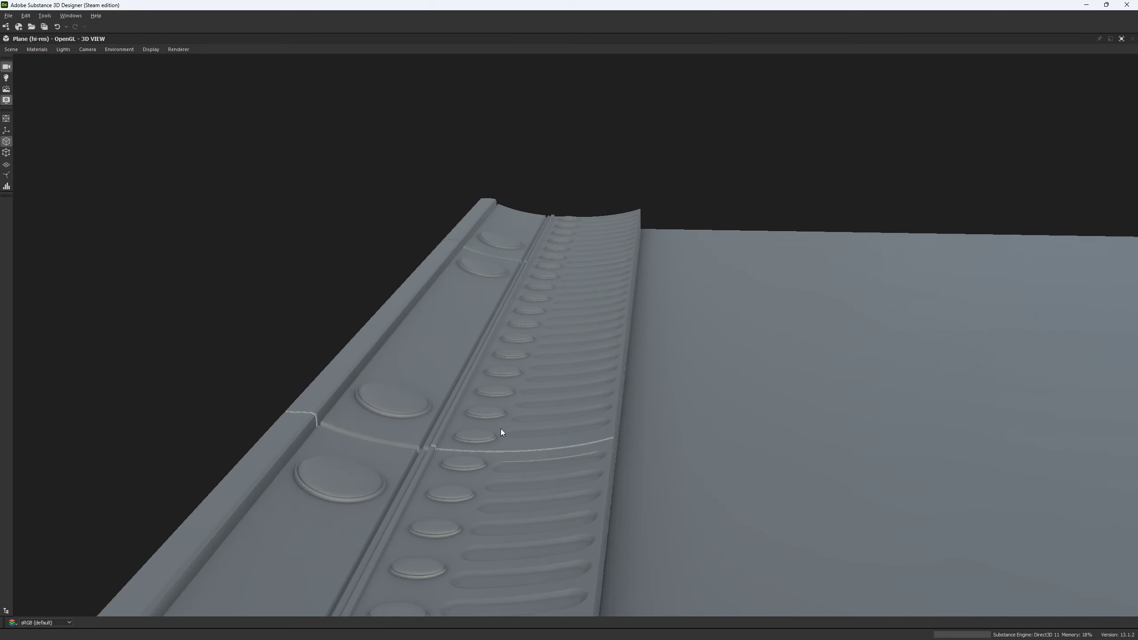
scroll(505, 419, "down", 5)
right_click_drag(505, 419, 621, 500, "shift")
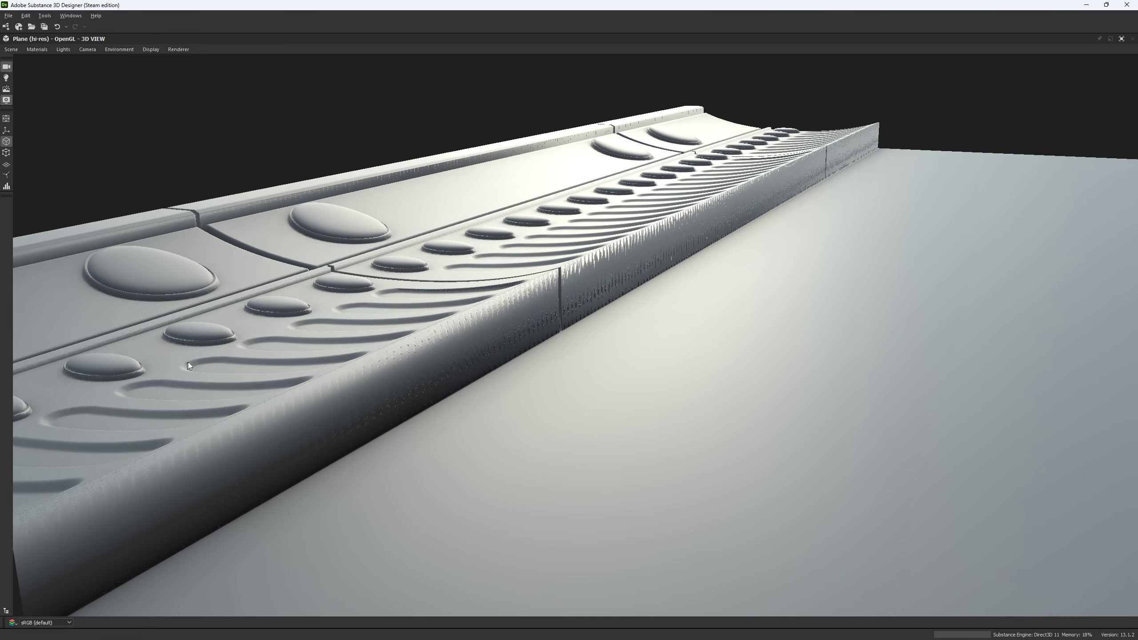
left_click(1121, 39)
- Find the horizontal bar Shape in the trim sheet graph and preview the two Blend nodes following its Transformation 2D
scroll(599, 193, "up", 10)
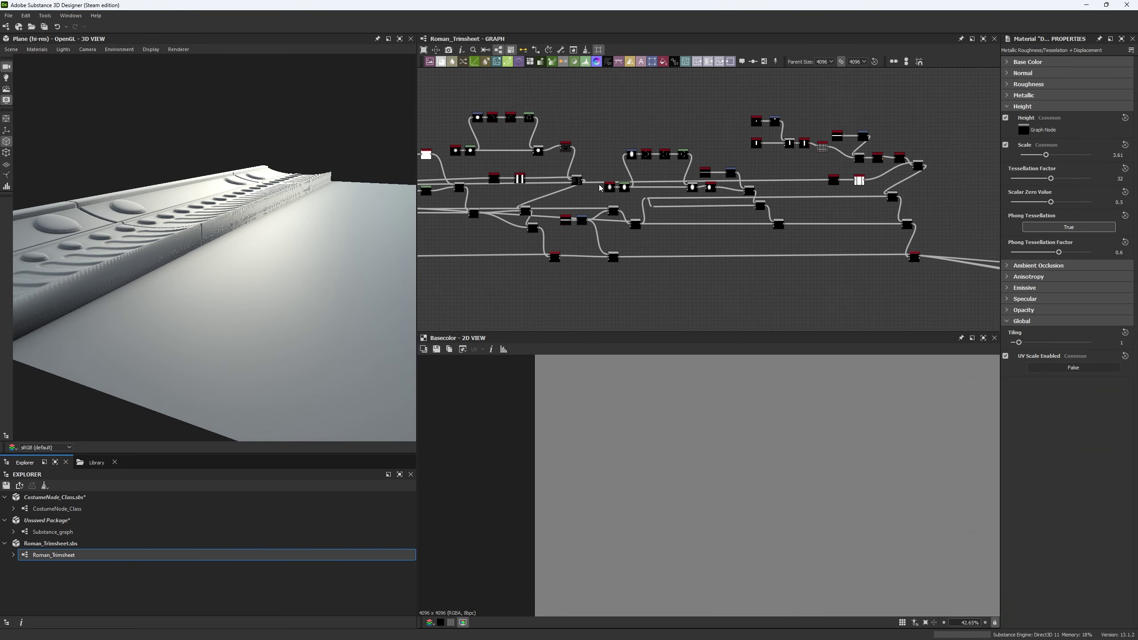
scroll(912, 197, "down", 8)
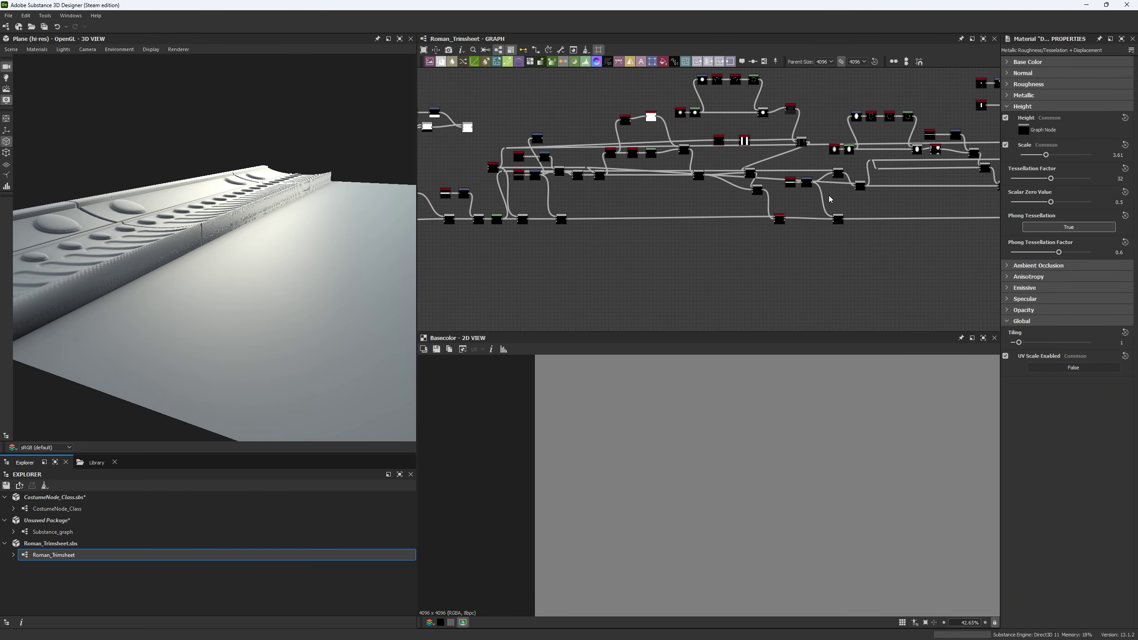
scroll(641, 180, "up", 10)
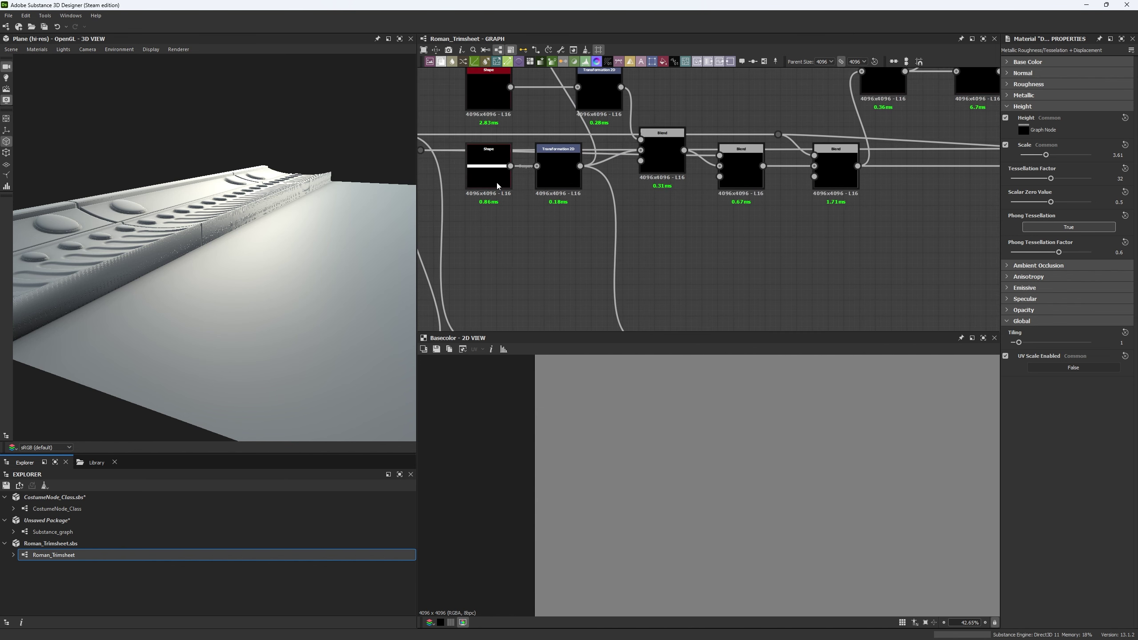
double_click(659, 154)
double_click(739, 170)
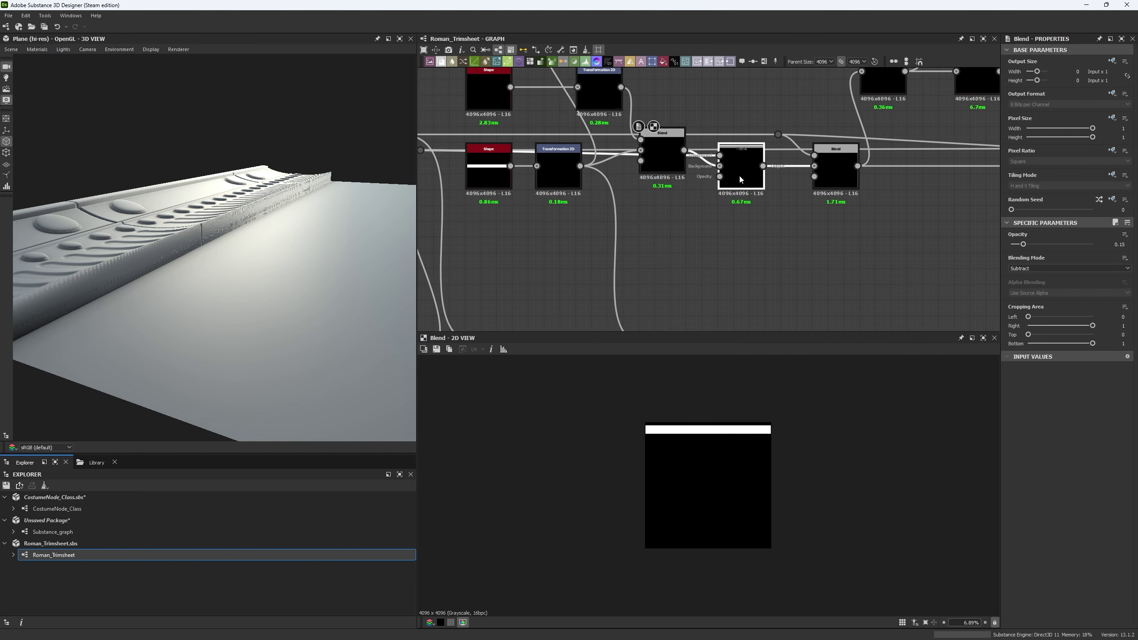
- Preview the linear gradient node, the Blend that subtracts it from the trim band, and the Blend feeding that one
scroll(763, 218, "down", 3)
middle_click_drag(763, 219, 838, 209)
scroll(621, 220, "up", 3)
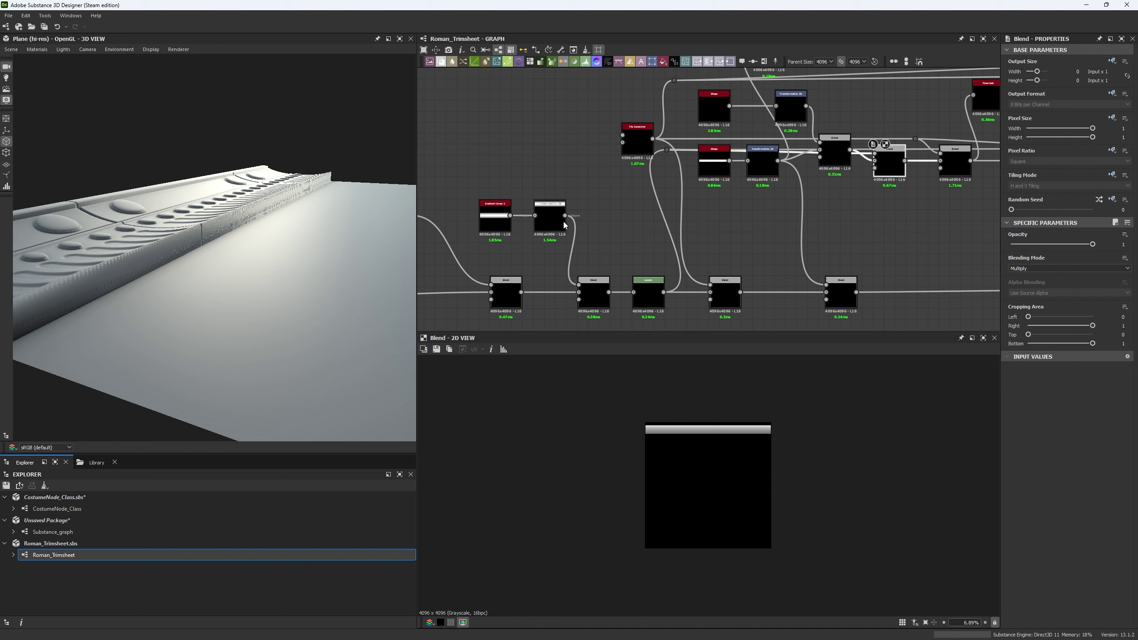
double_click(494, 216)
middle_click_drag(603, 198, 612, 193)
left_click_drag(64, 145, 190, 171)
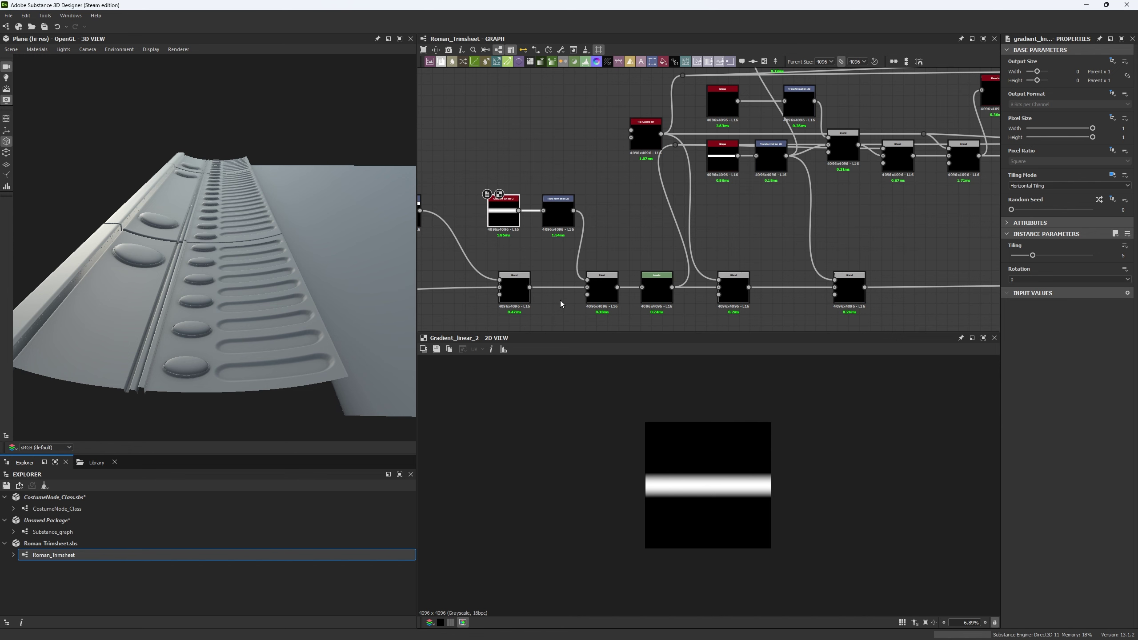
double_click(603, 291)
scroll(609, 372, "up", 5)
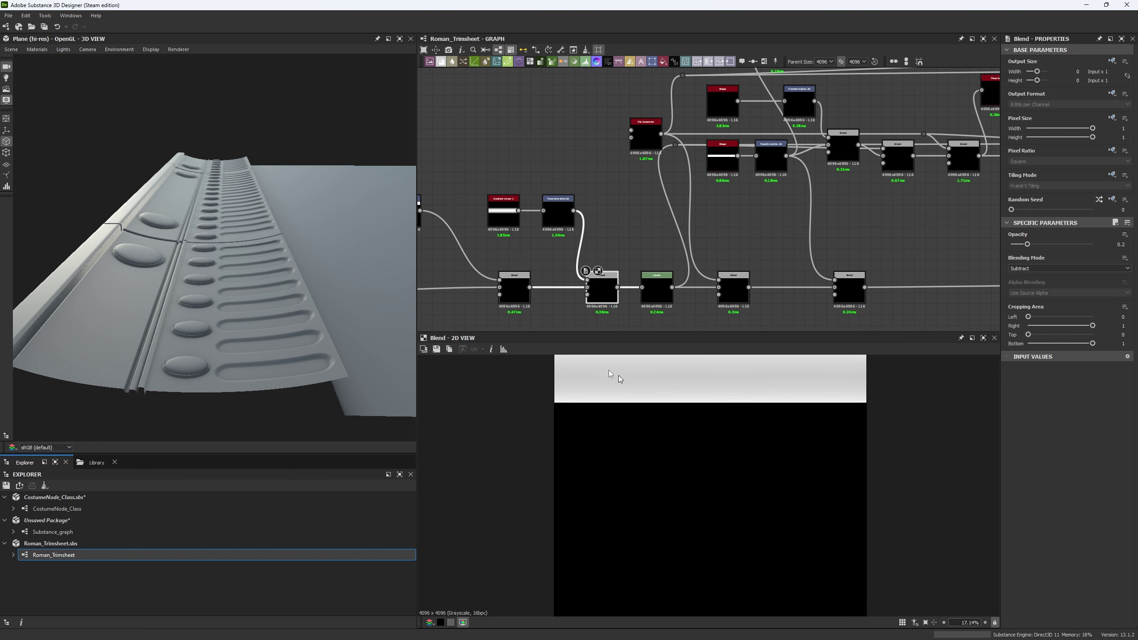
double_click(519, 296)
- Add a Normal node with intensity 5 after the trim band Blend, then feed it from the gradient-subtracting Blend instead
middle_click_drag(525, 291, 558, 211)
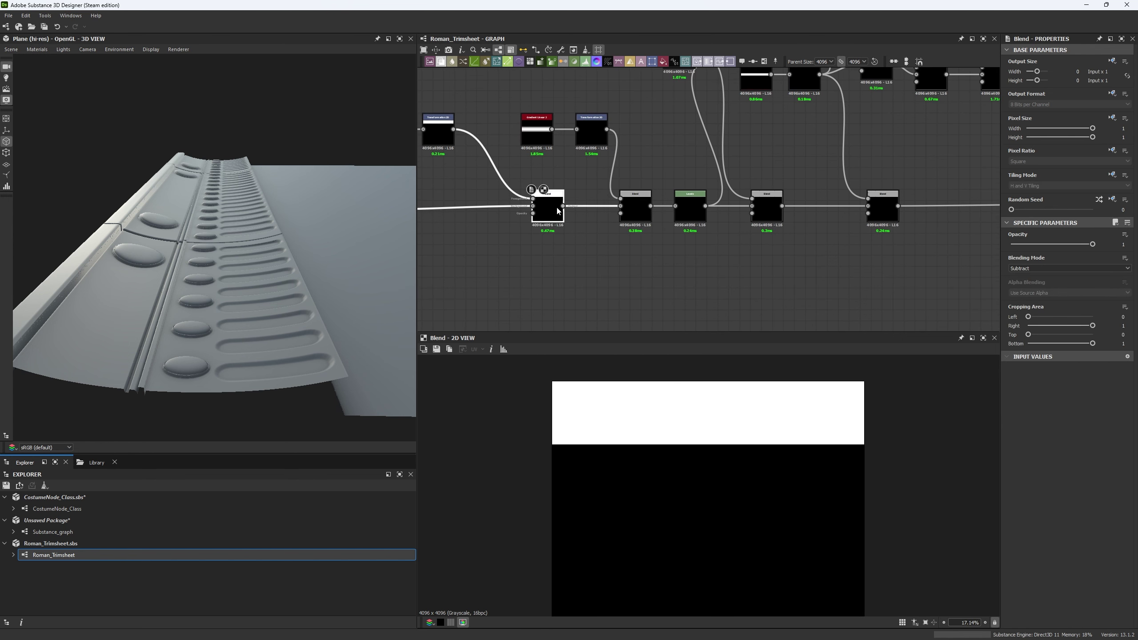
left_click_drag(562, 206, 615, 294)
type("nor")
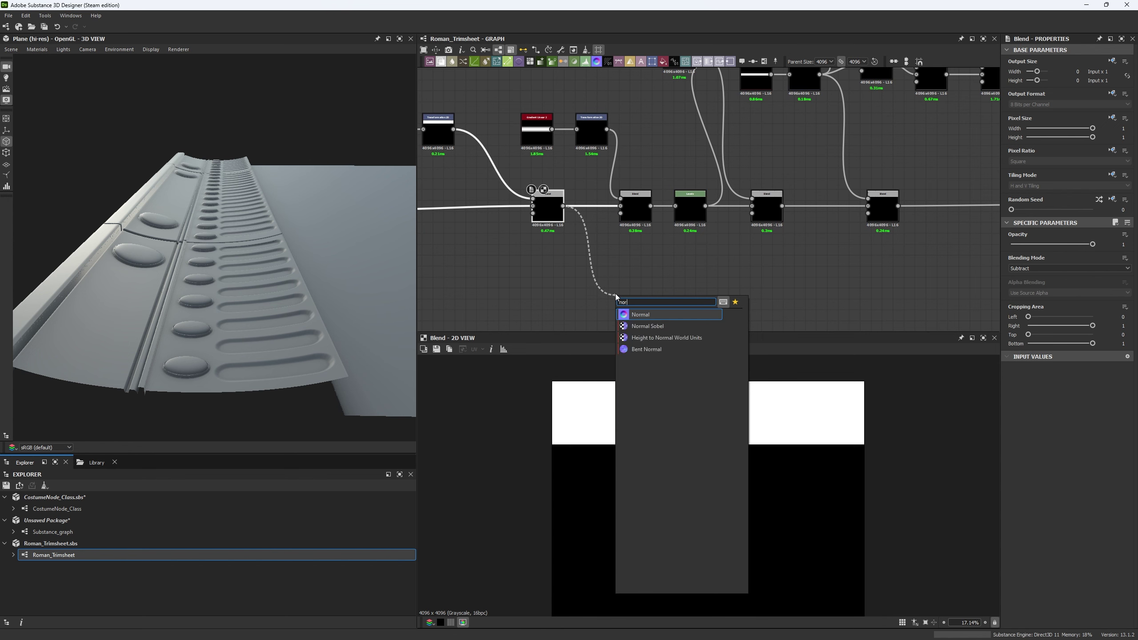
key("Return")
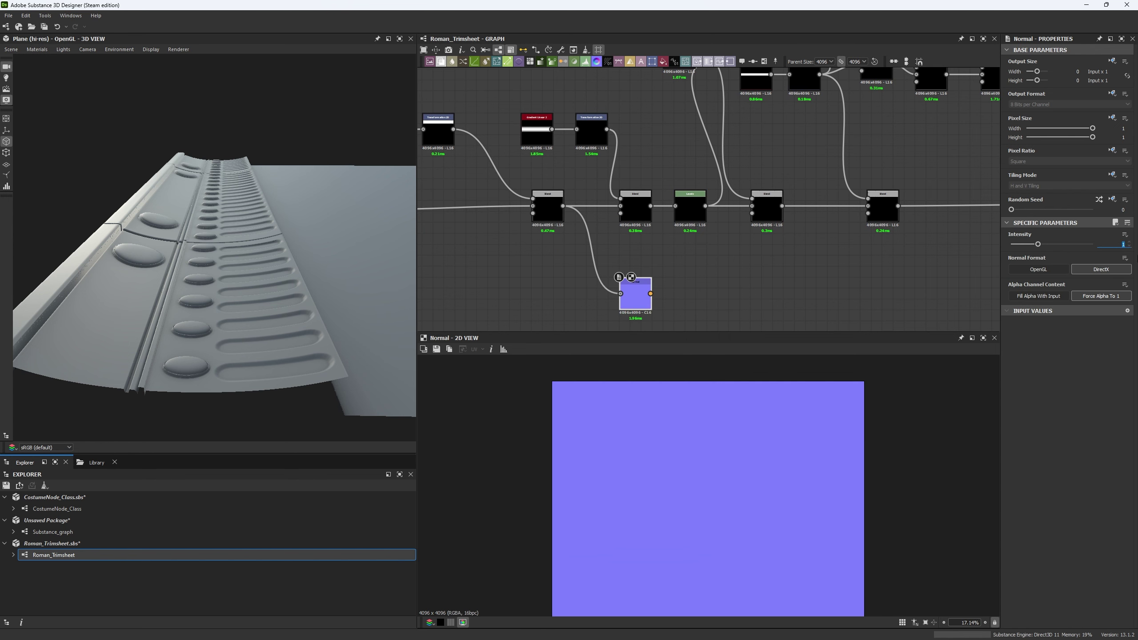
key("Return")
scroll(622, 437, "up", 6)
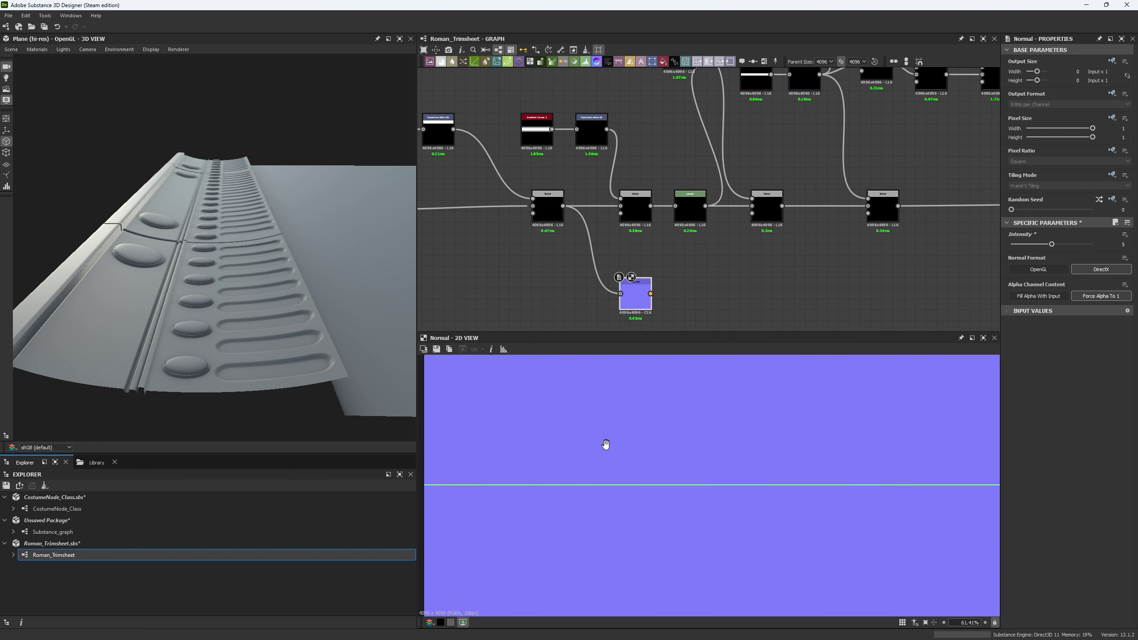
left_click_drag(650, 206, 620, 294)
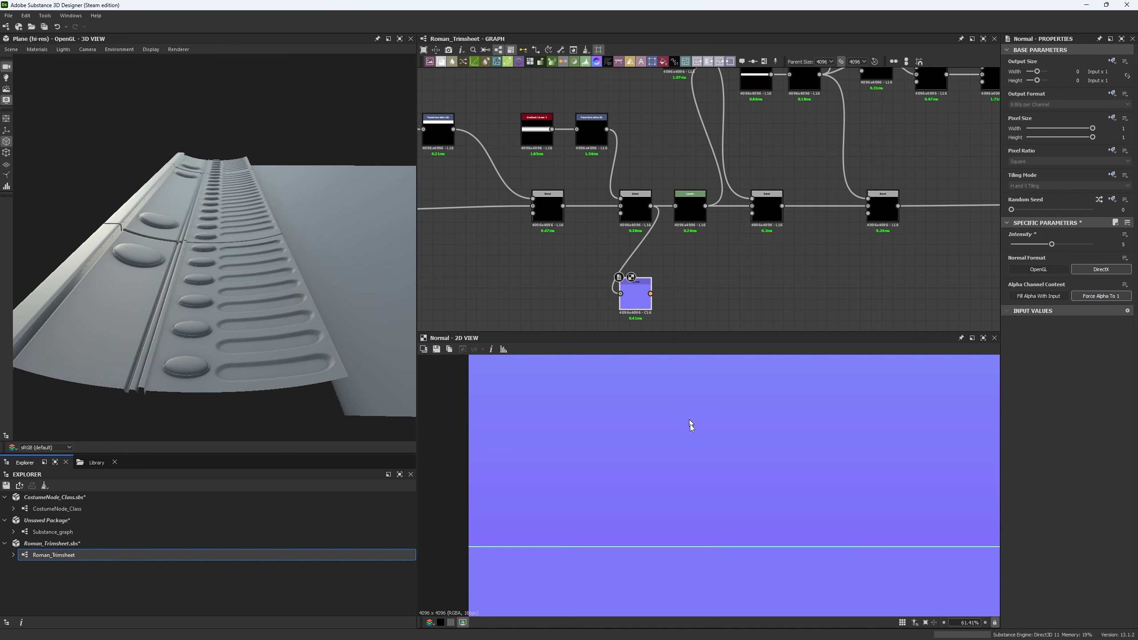
scroll(690, 425, "down", 4)
- Duplicate the gradient-subtracting Blend, feed the Normal node from the copy, and set the copy's opacity to 0.82
left_click(637, 216)
key("ctrl+c")
middle_click_drag(635, 272, 653, 182)
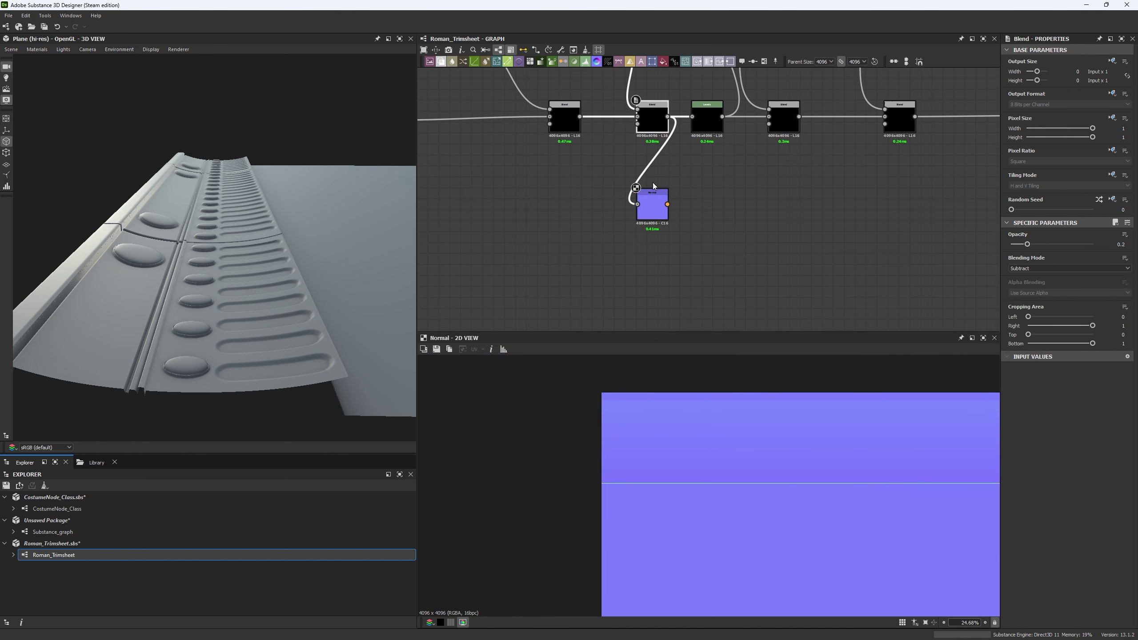
key("ctrl+v")
left_click_drag(643, 198, 580, 223)
left_click(652, 206)
left_click(578, 225)
left_click_drag(1026, 245, 1079, 250)
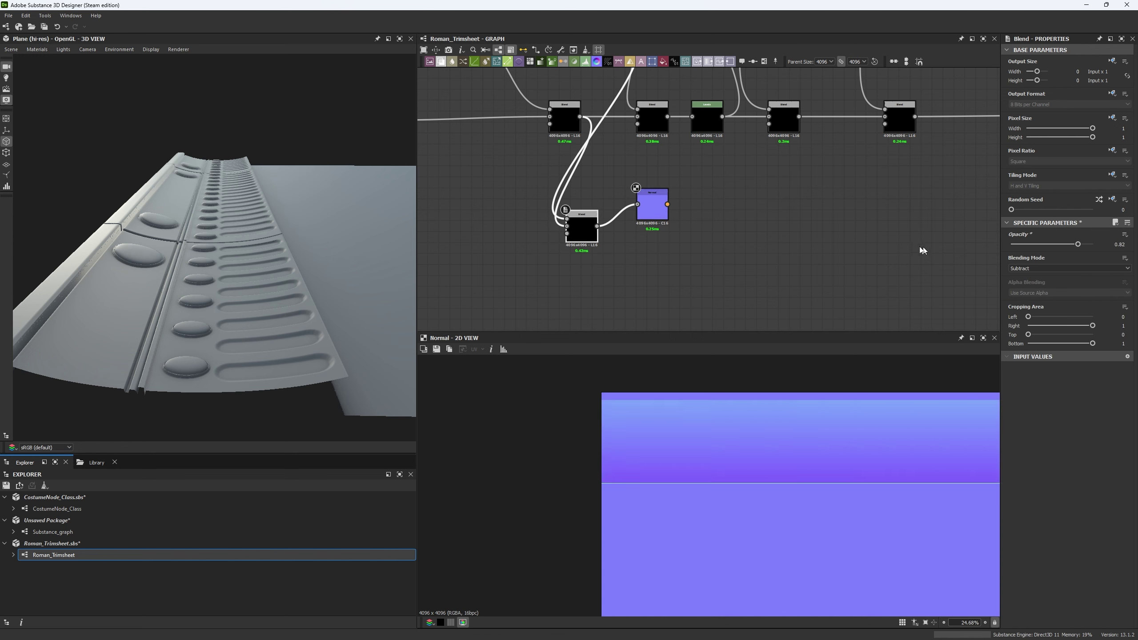
- Set the Normal node's format to OpenGL and check the curved band's shading in the 2D view
left_click(652, 205)
left_click(1033, 269)
middle_click_drag(703, 431, 656, 465)
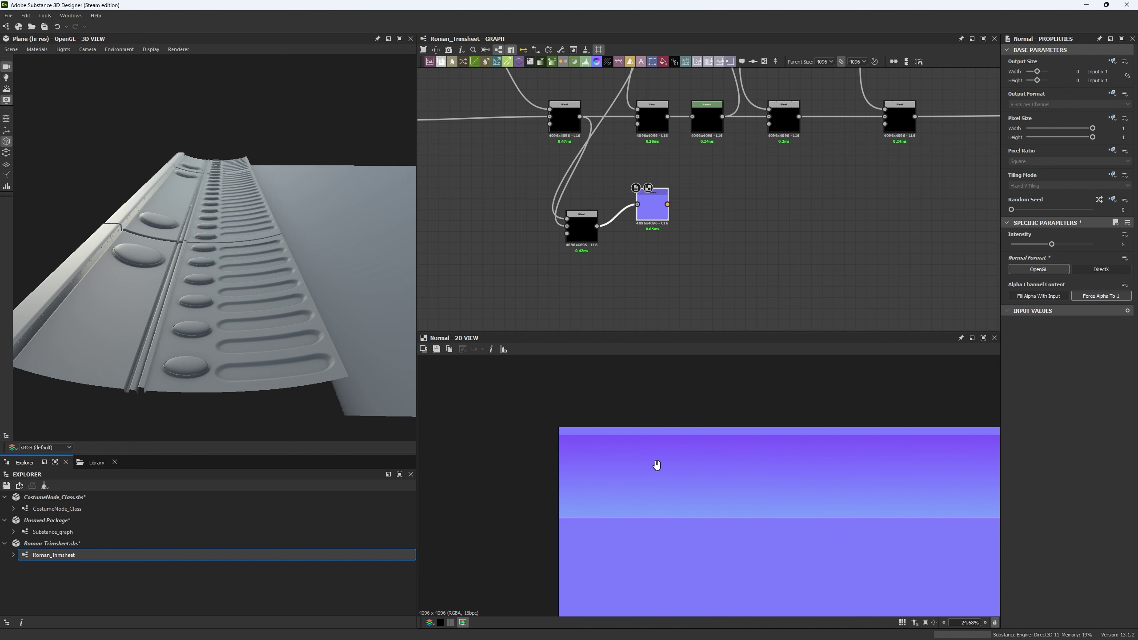
middle_click_drag(996, 422, 774, 427)
- Preview the linear gradient and the Transformation 2D node that offsets it onto the trim band
middle_click_drag(561, 74, 664, 144)
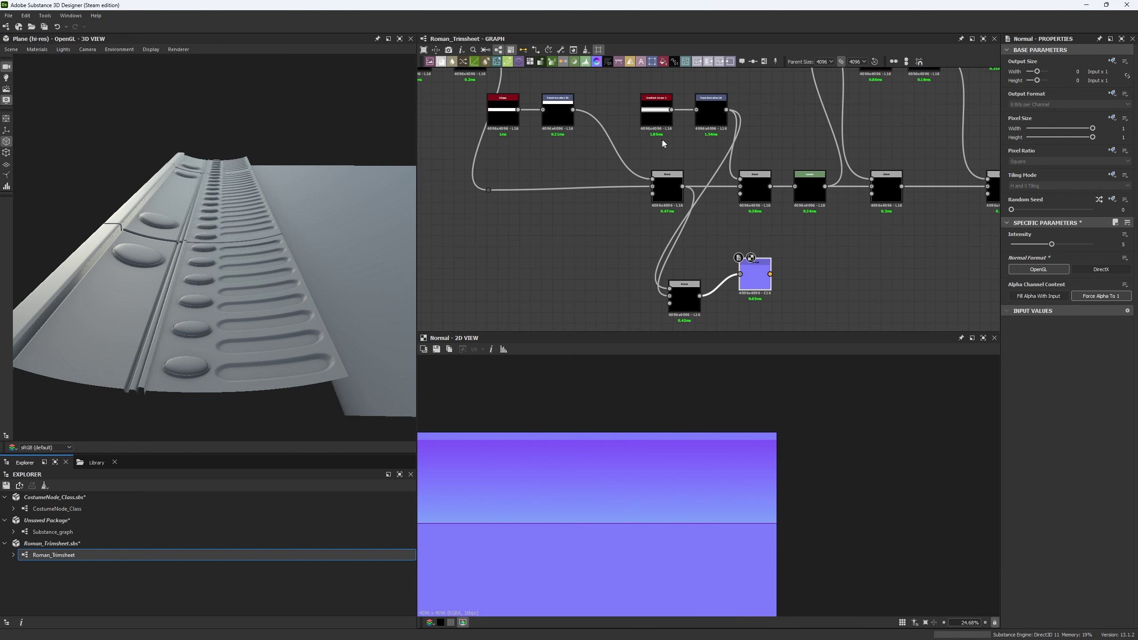
double_click(664, 118)
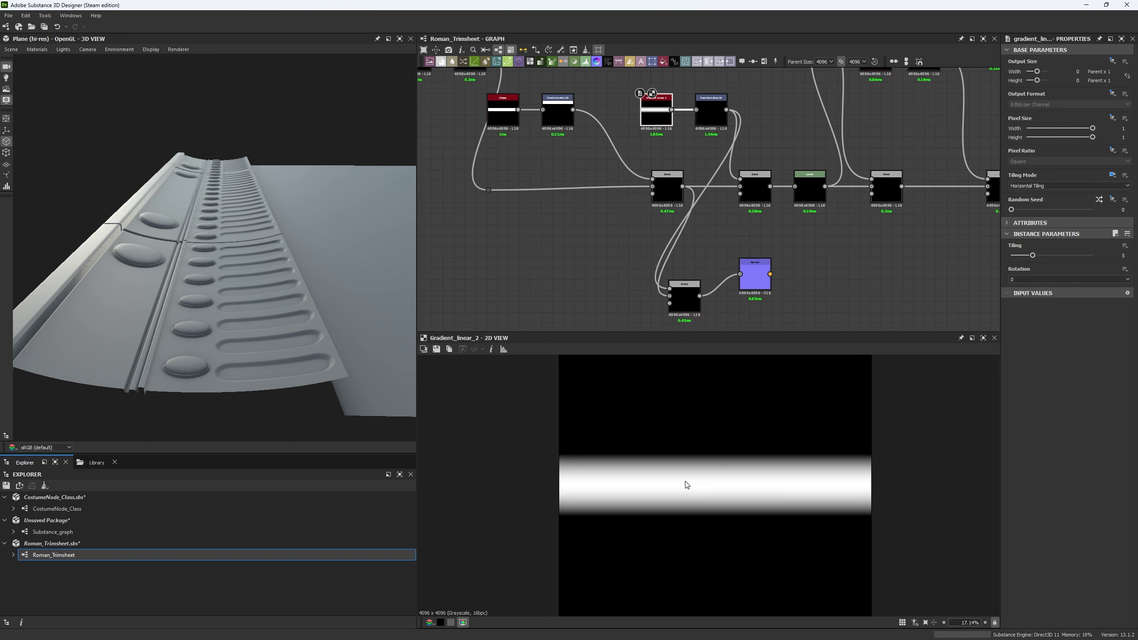
double_click(722, 120)
left_click_drag(725, 453, 724, 507)
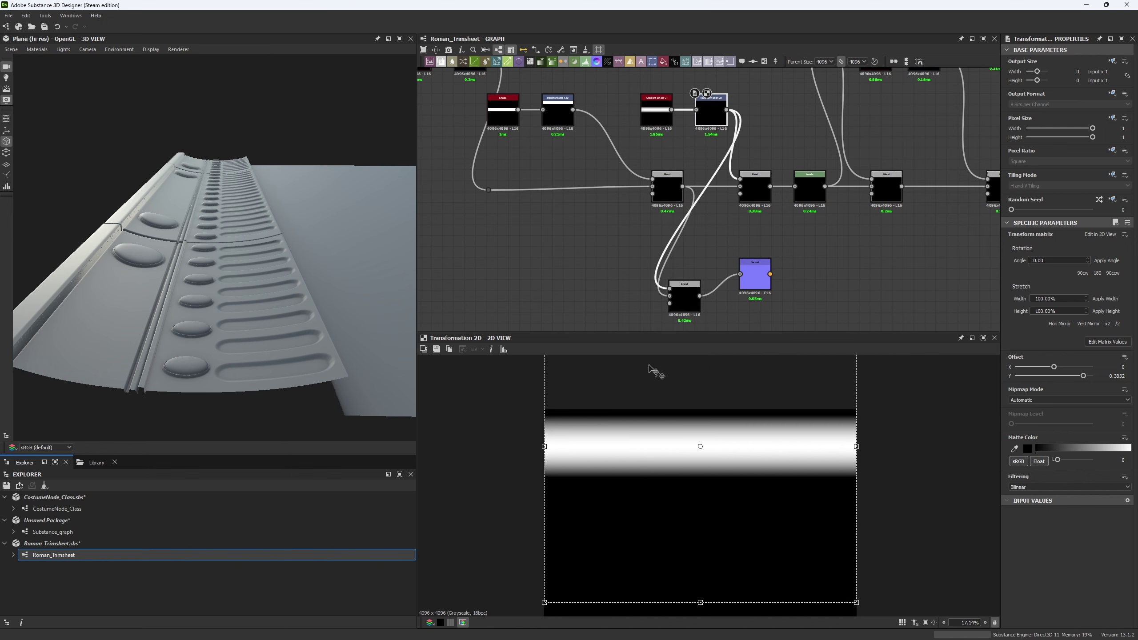
- Delete the duplicated Blend and the Normal node below the main chain
middle_click_drag(694, 227, 622, 227)
left_click_drag(481, 249, 757, 318)
key("Delete")
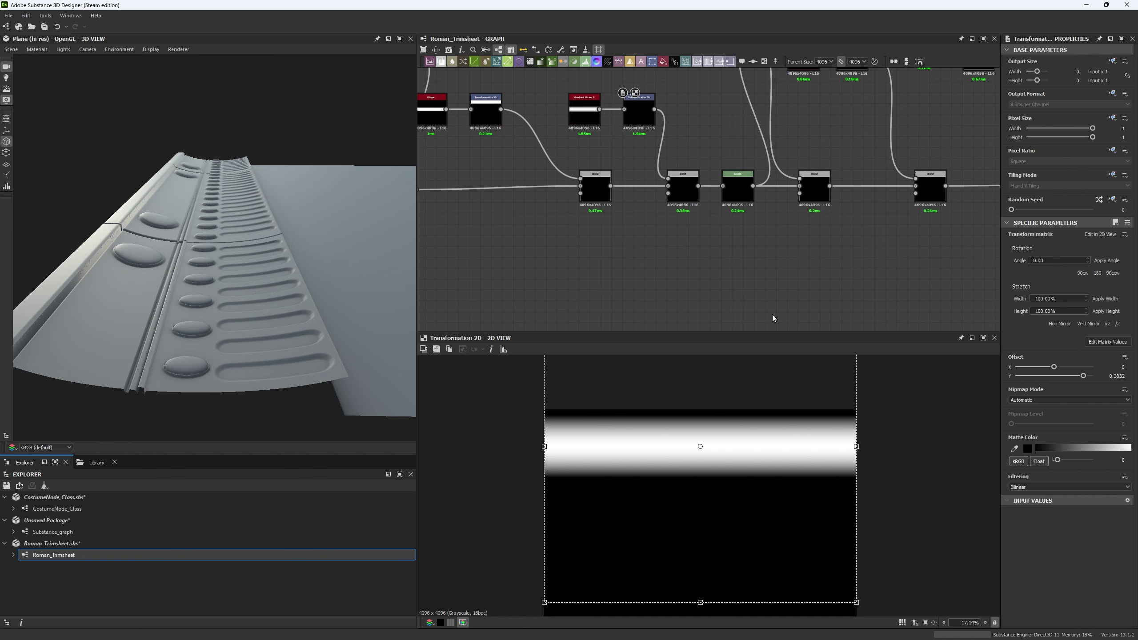
- Go further along the graph and preview the Blend that multiplies the tiled ovals with the horizontal bar mask
scroll(771, 314, "down", 5)
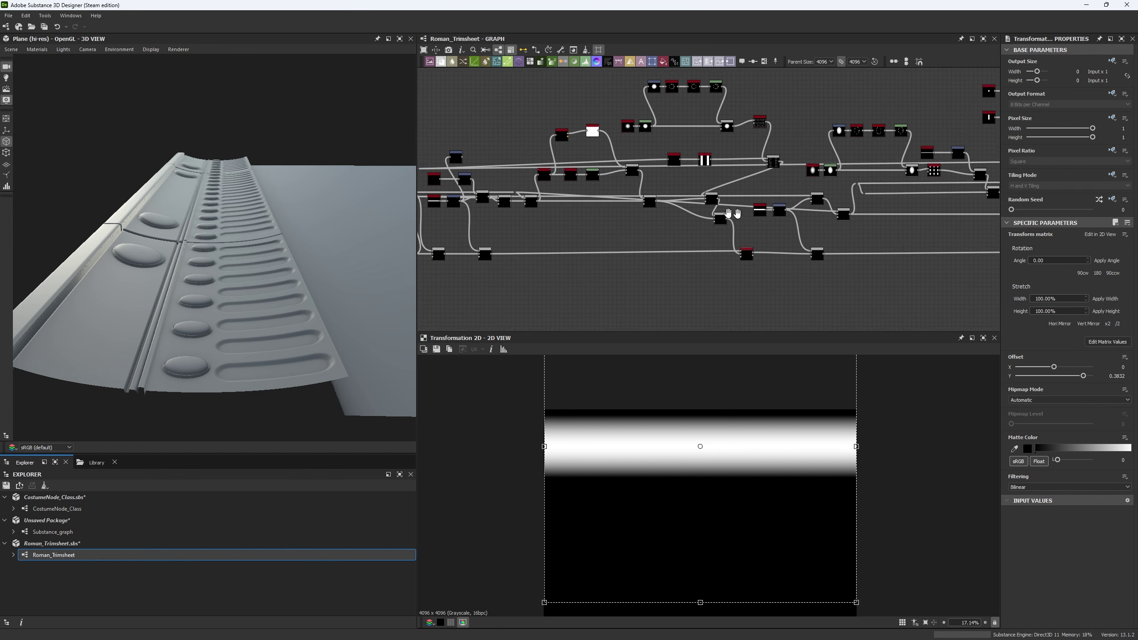
scroll(808, 192, "up", 3)
scroll(575, 190, "down", 2)
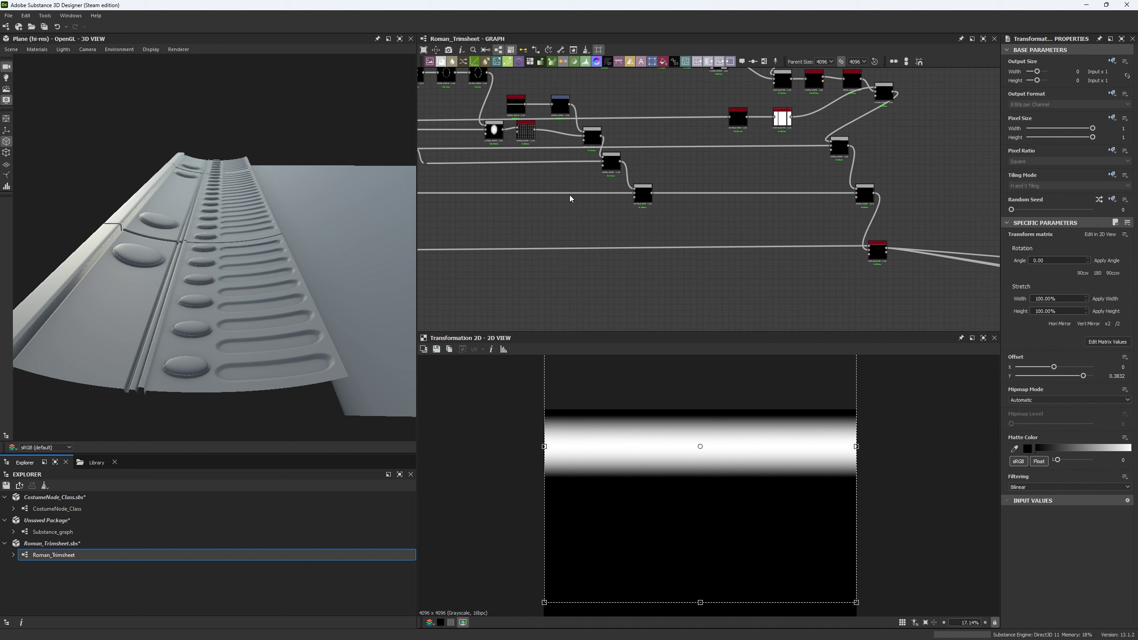
middle_click_drag(800, 156, 757, 214)
middle_click_drag(547, 211, 766, 197)
scroll(765, 189, "up", 4)
double_click(769, 185)
scroll(708, 172, "up", 1)
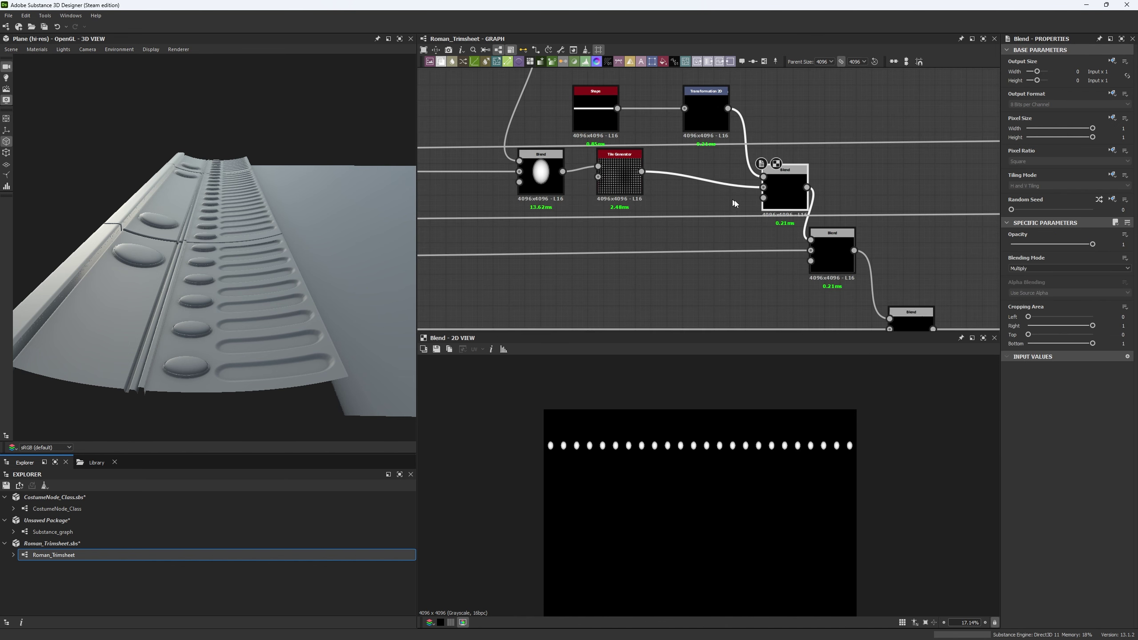
- Preview the next Multiply Blend, comparing its shaded ovals with the gradient band fed into its Background input
middle_click_drag(825, 256, 750, 194)
left_click(751, 194)
scroll(748, 195, "up", 2)
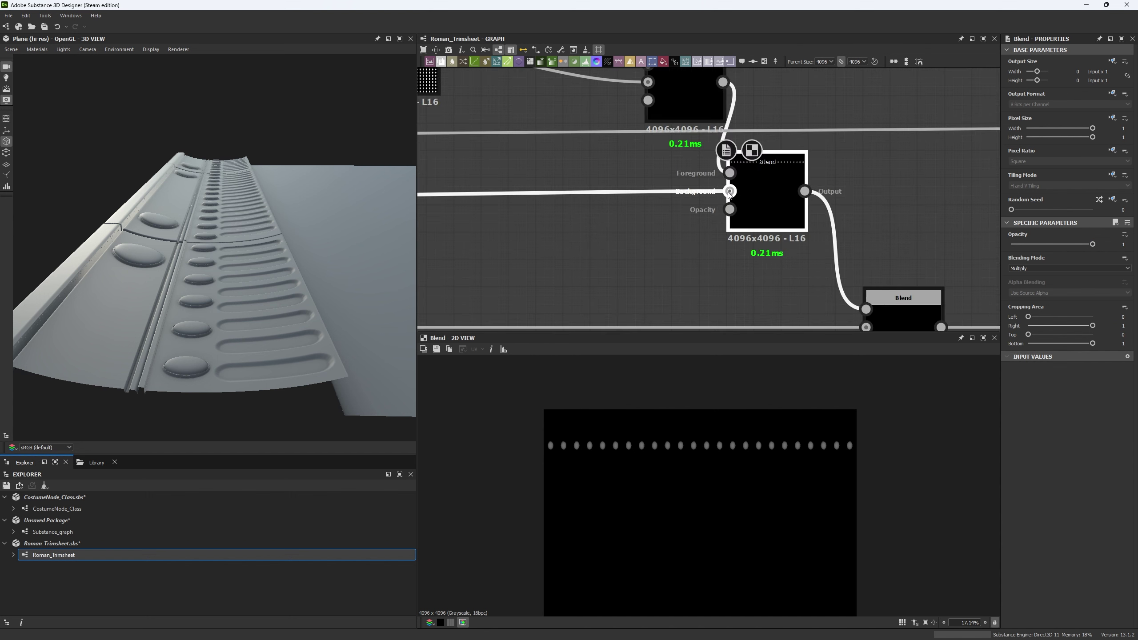
scroll(671, 439, "up", 3)
scroll(730, 433, "up", 1)
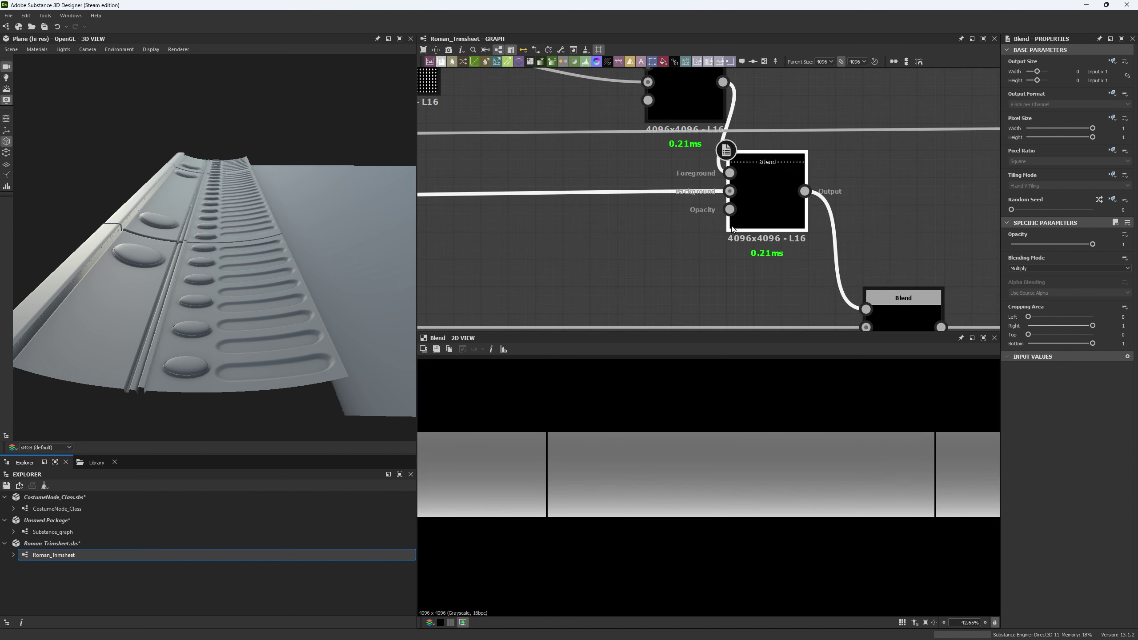
double_click(774, 196)
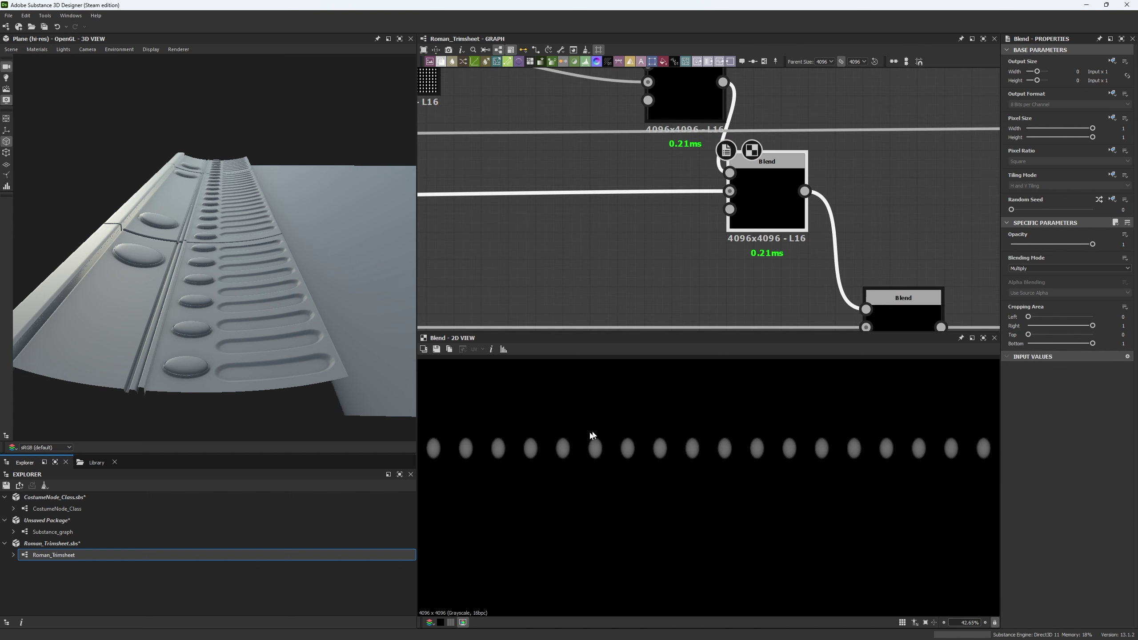
double_click(729, 191)
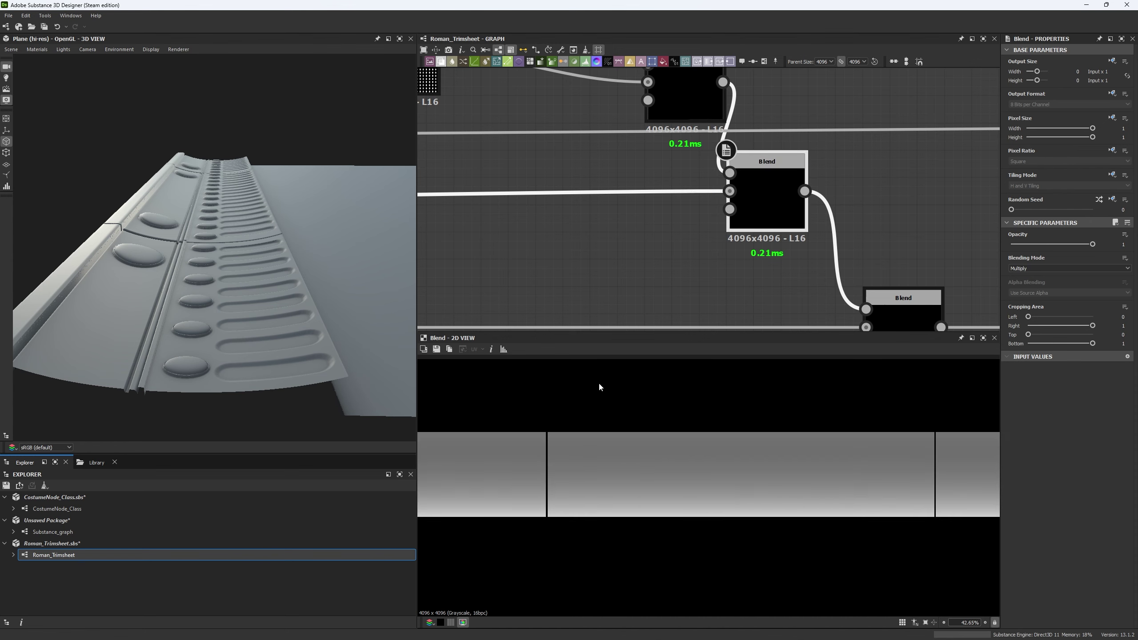
- Try connecting the masked ovals straight to the following Blend, bypassing the gradient Multiply Blend, and undo the rewiring
middle_click_drag(661, 269, 629, 282)
left_click_drag(693, 95, 835, 320)
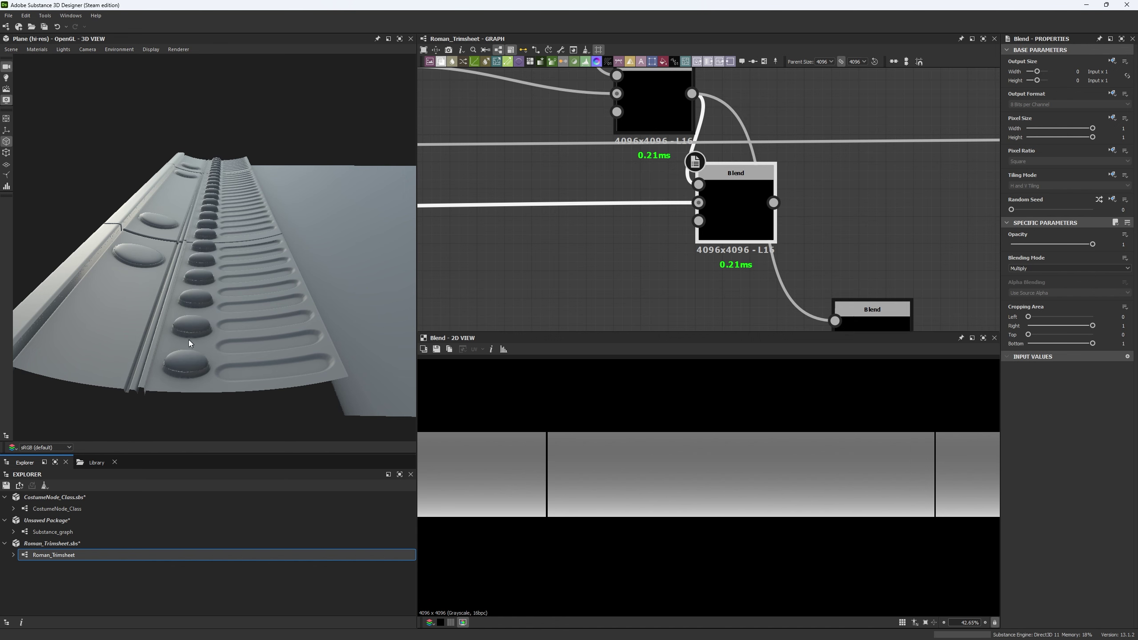
key("ctrl+z")
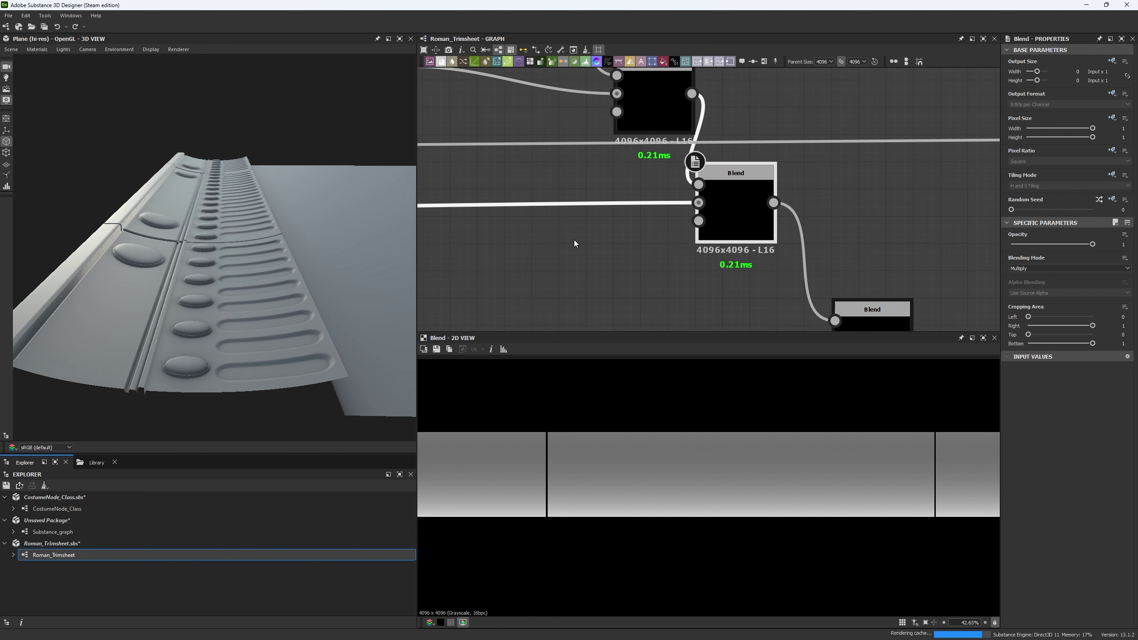
- Switch to Discord to check the class chat for new questions
key("alt+Tab")
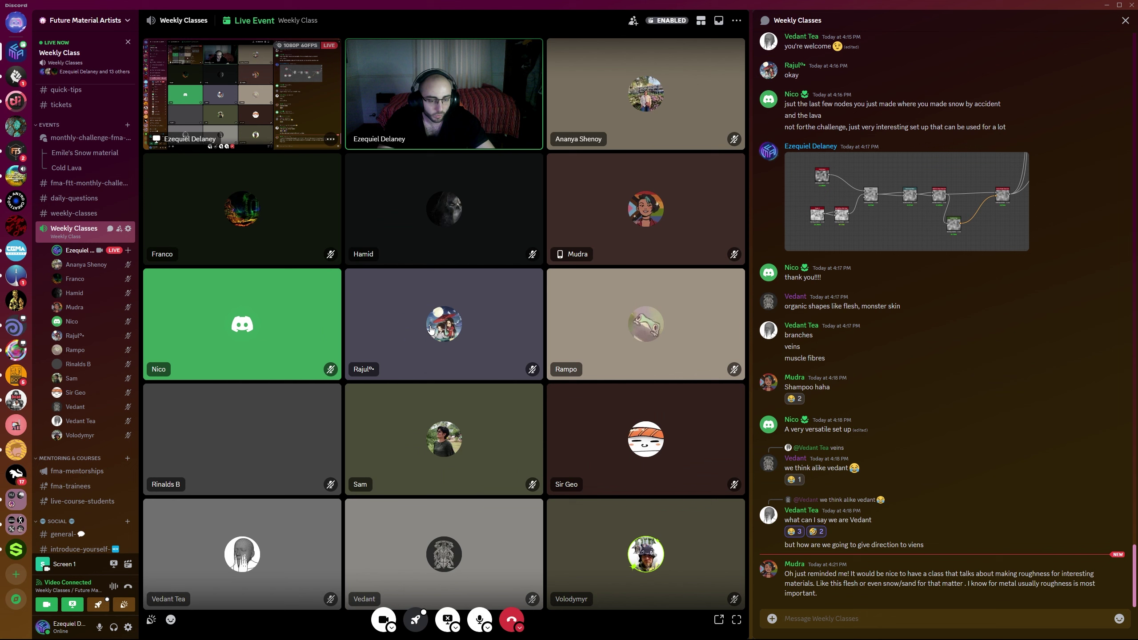